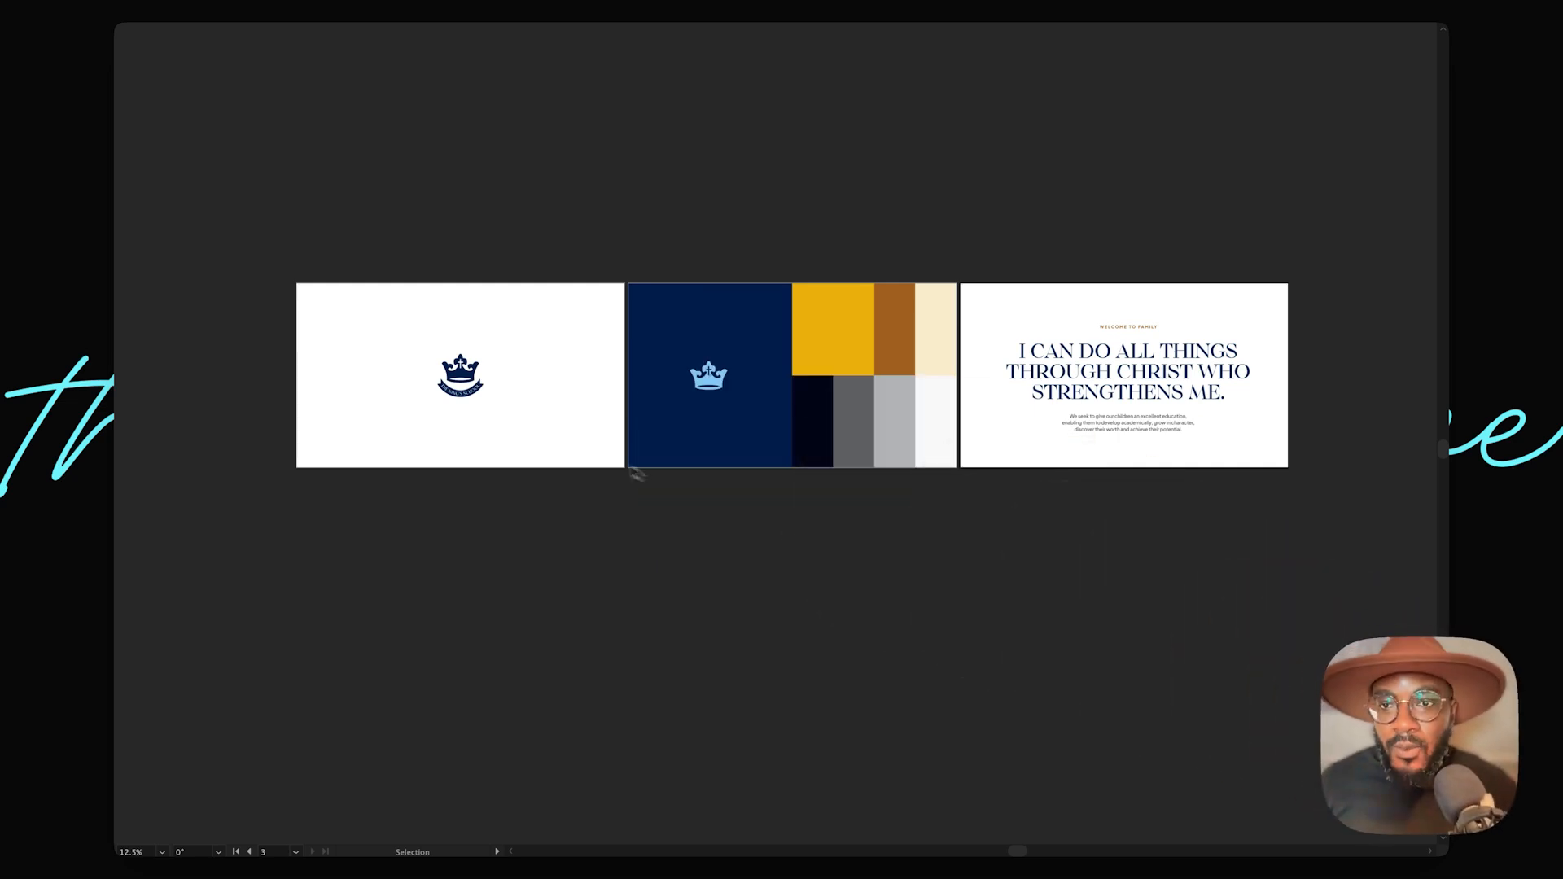
Step: Examine The King's School crown logo on the first artboard up close
{"action": "scroll", "coordinate": [448, 407], "scroll_direction": "up", "scroll_amount": 5}
{"action": "scroll", "coordinate": [452, 383], "scroll_direction": "down", "scroll_amount": 3}
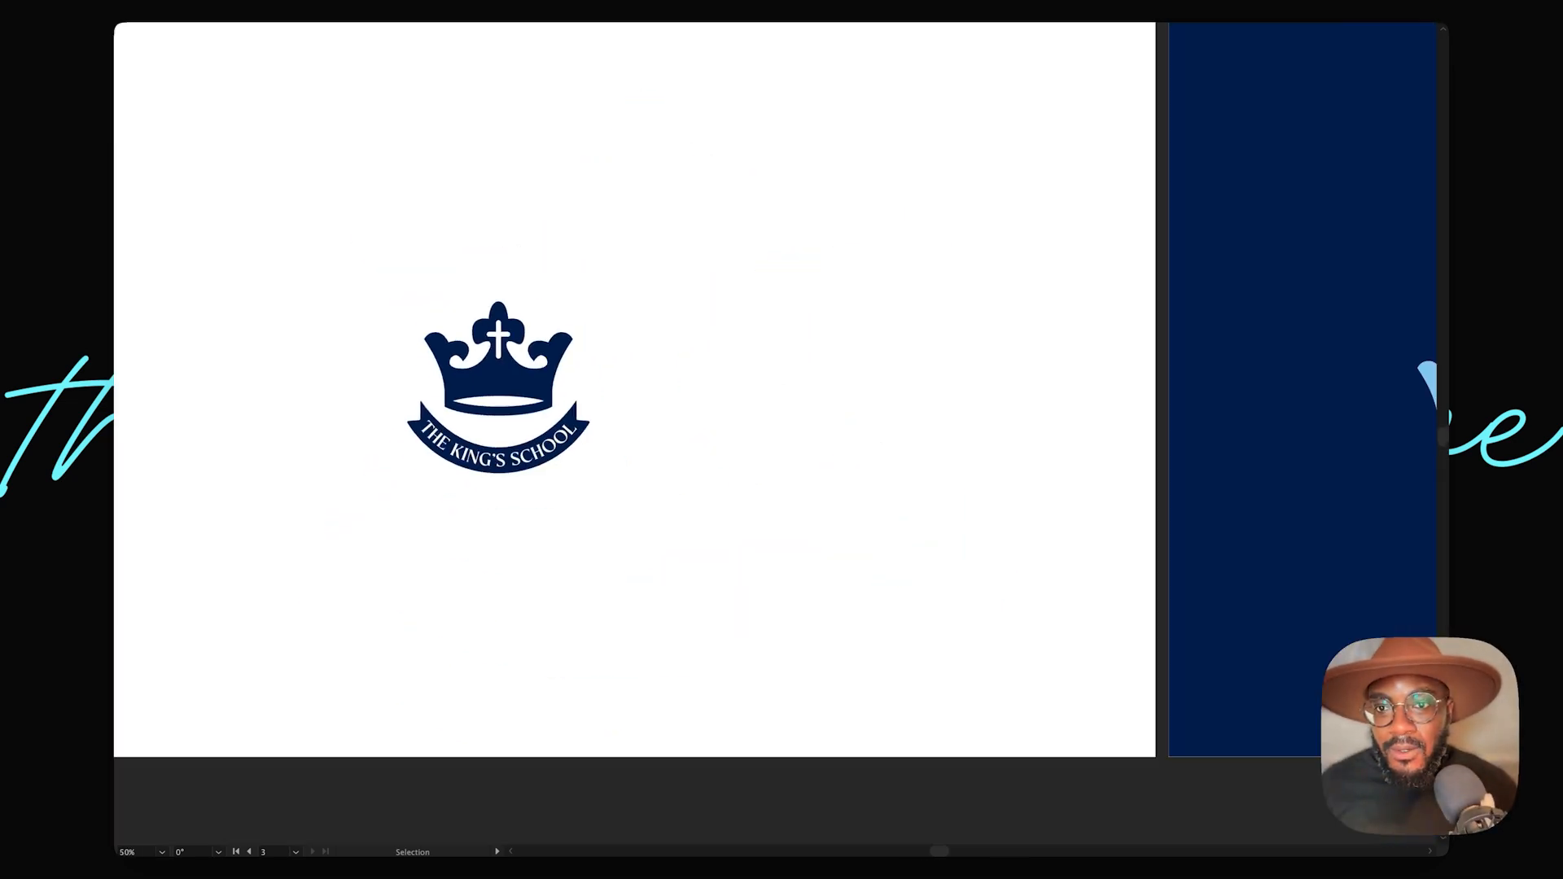
{"action": "left_click", "coordinate": [450, 378]}
{"action": "scroll", "coordinate": [452, 378], "scroll_direction": "up", "scroll_amount": 4}
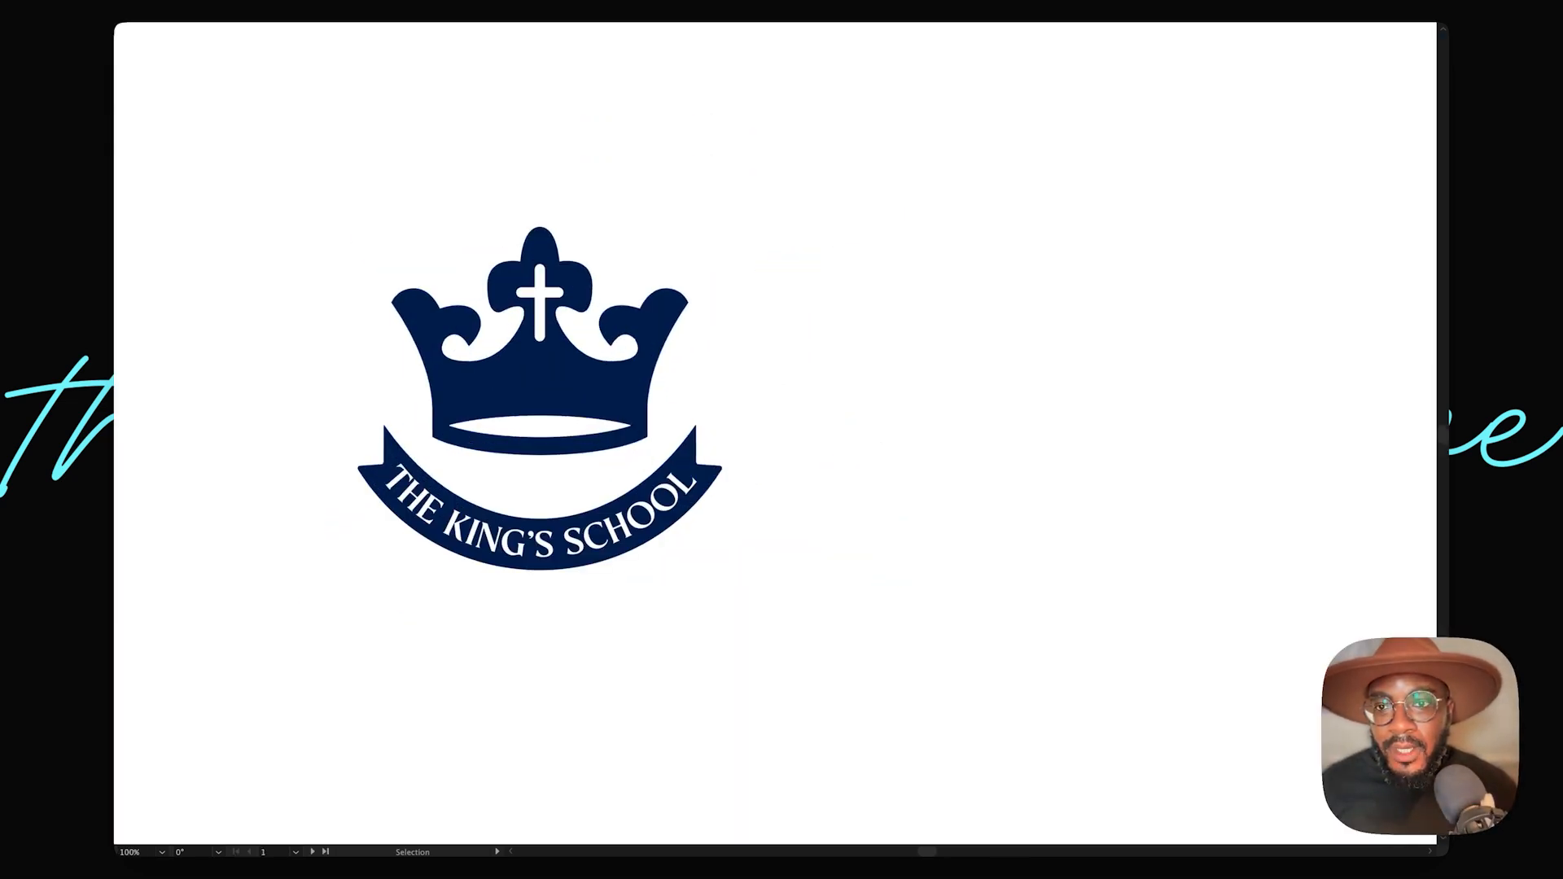
{"action": "left_click", "coordinate": [747, 388]}
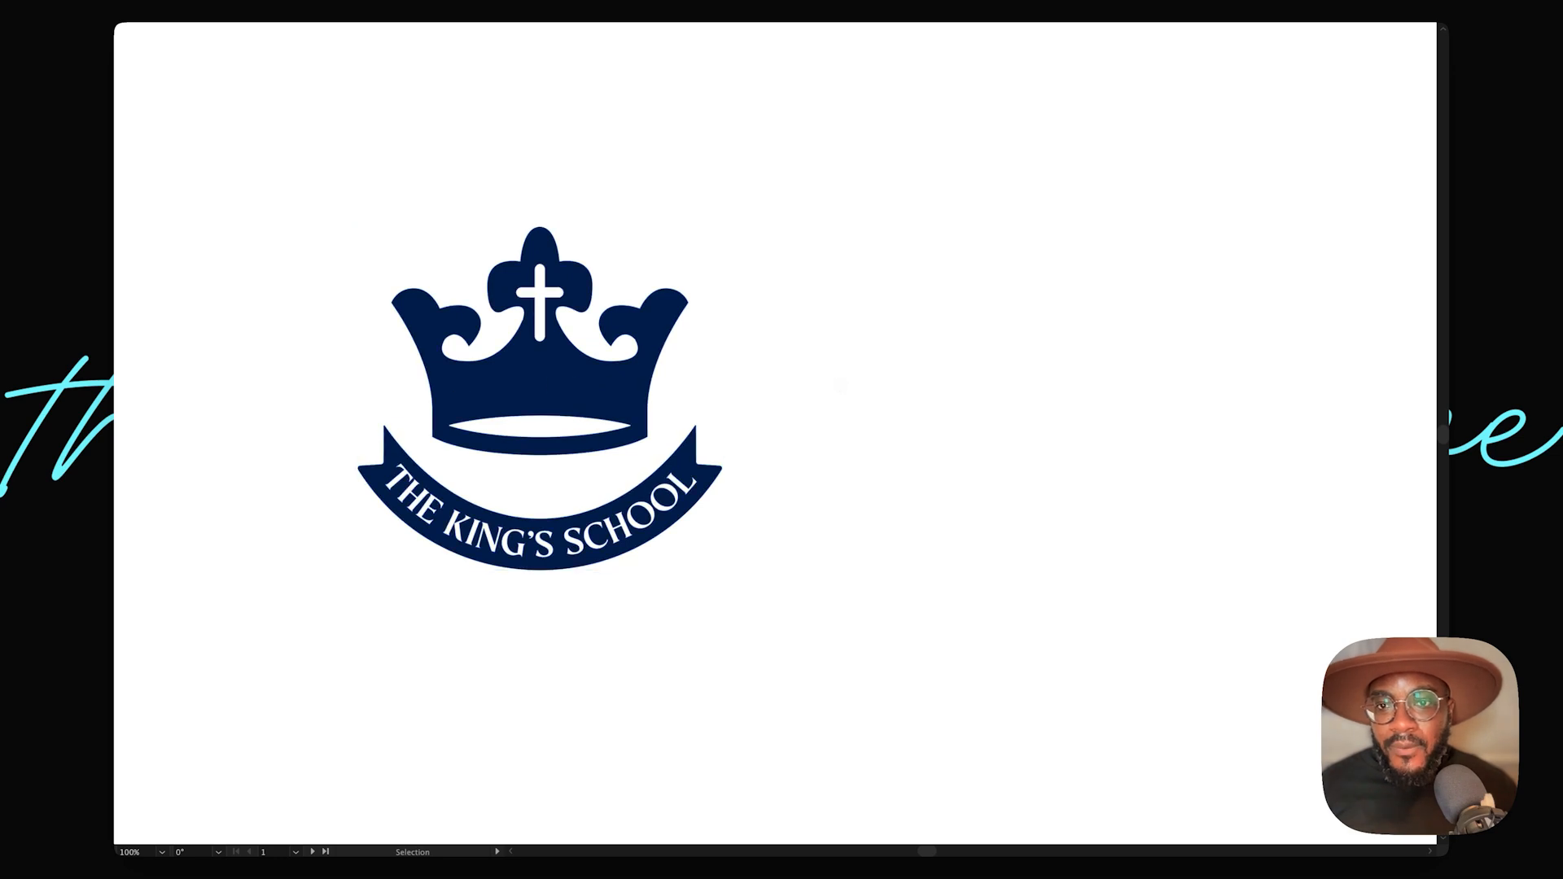
Step: Examine the brand colour palette artboard with the light-blue crown and its colour swatches
{"action": "scroll", "coordinate": [839, 385], "scroll_direction": "down", "scroll_amount": 5}
{"action": "scroll", "coordinate": [840, 385], "scroll_direction": "right", "scroll_amount": 10}
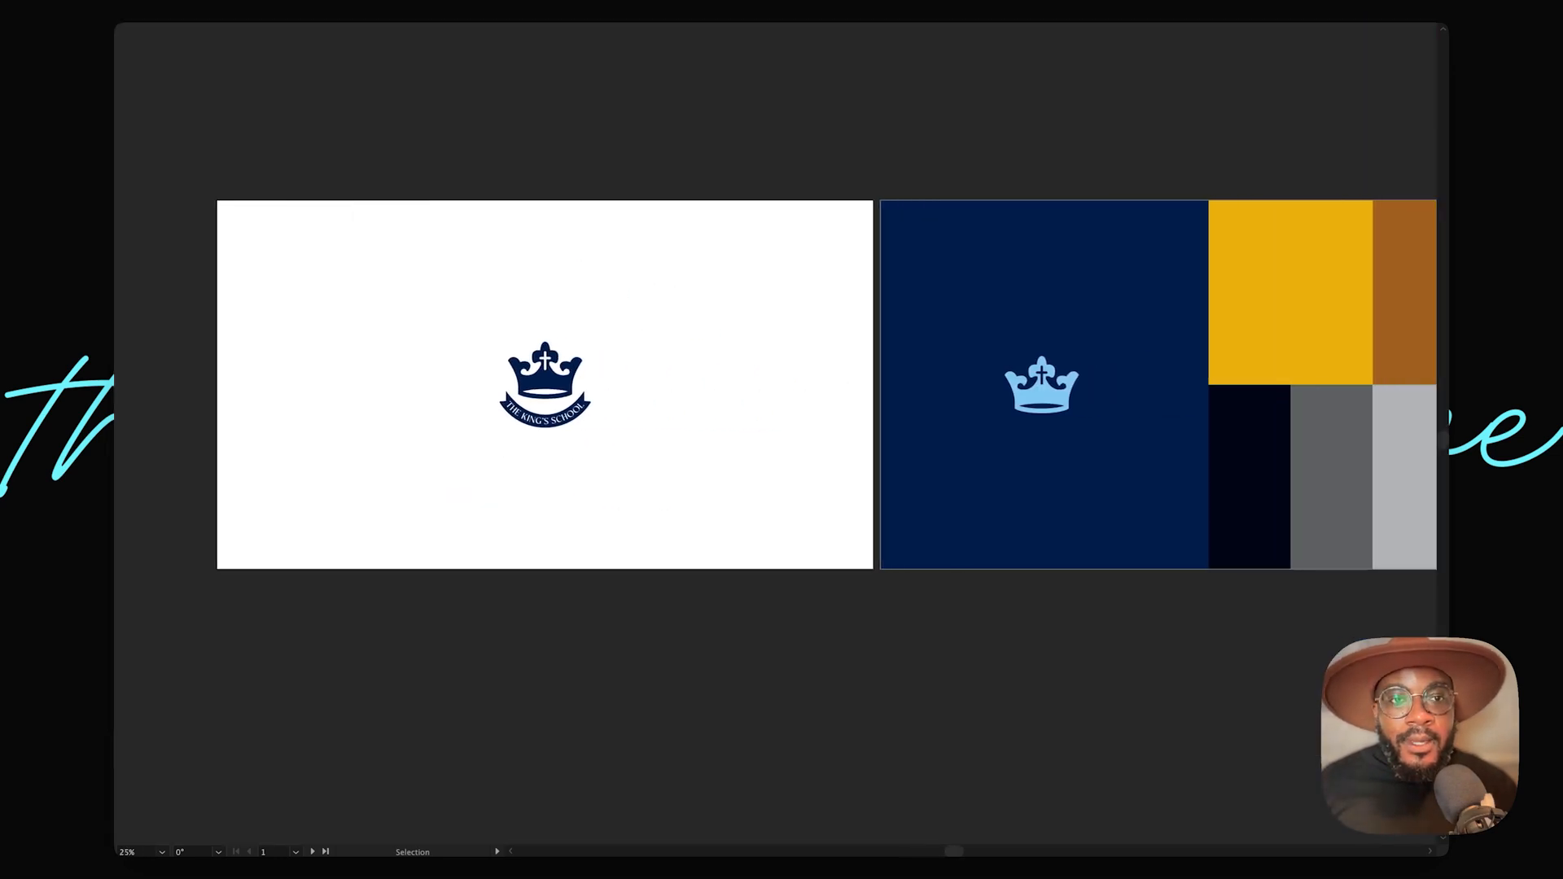
{"action": "scroll", "coordinate": [826, 379], "scroll_direction": "right", "scroll_amount": 5}
{"action": "scroll", "coordinate": [825, 379], "scroll_direction": "up", "scroll_amount": 3}
{"action": "scroll", "coordinate": [826, 379], "scroll_direction": "down", "scroll_amount": 2}
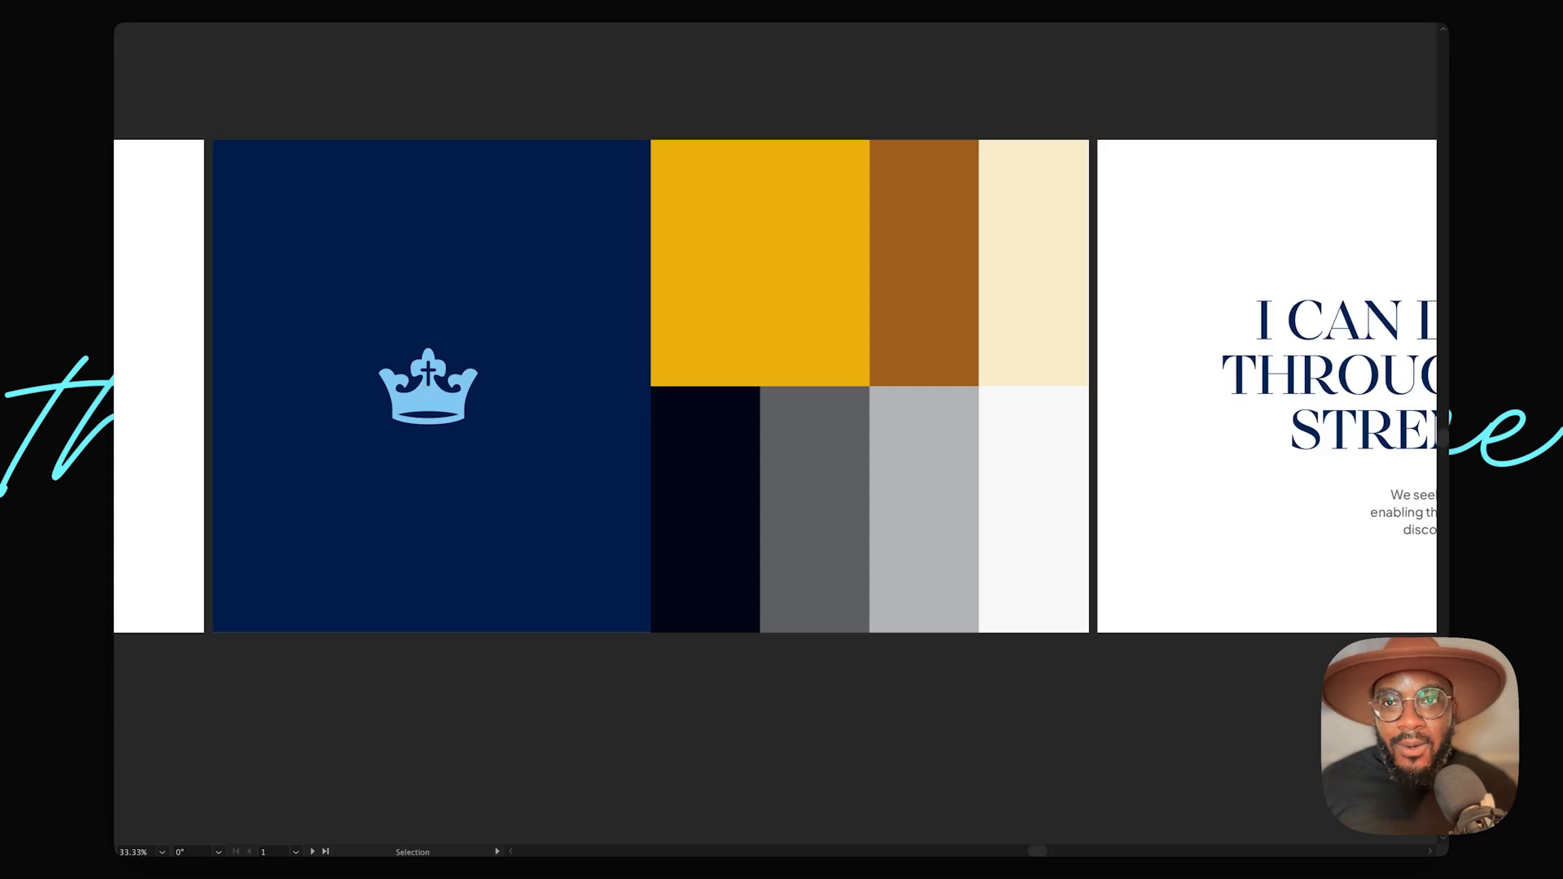
{"action": "scroll", "coordinate": [760, 262], "scroll_direction": "left", "scroll_amount": 3}
{"action": "scroll", "coordinate": [760, 262], "scroll_direction": "up", "scroll_amount": 1}
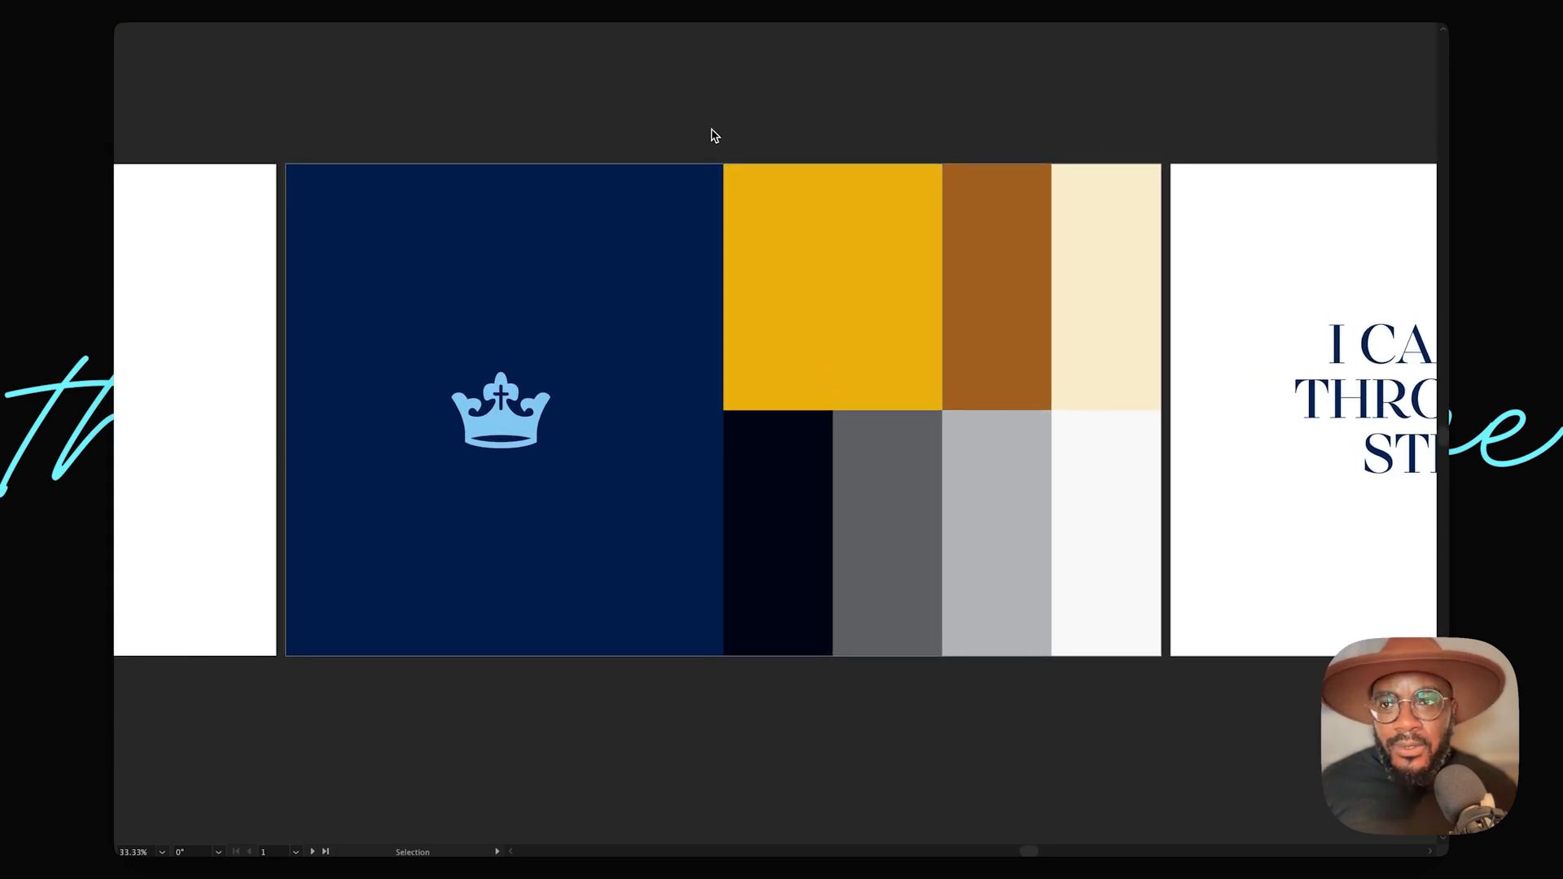
{"action": "scroll", "coordinate": [774, 411], "scroll_direction": "left", "scroll_amount": 1}
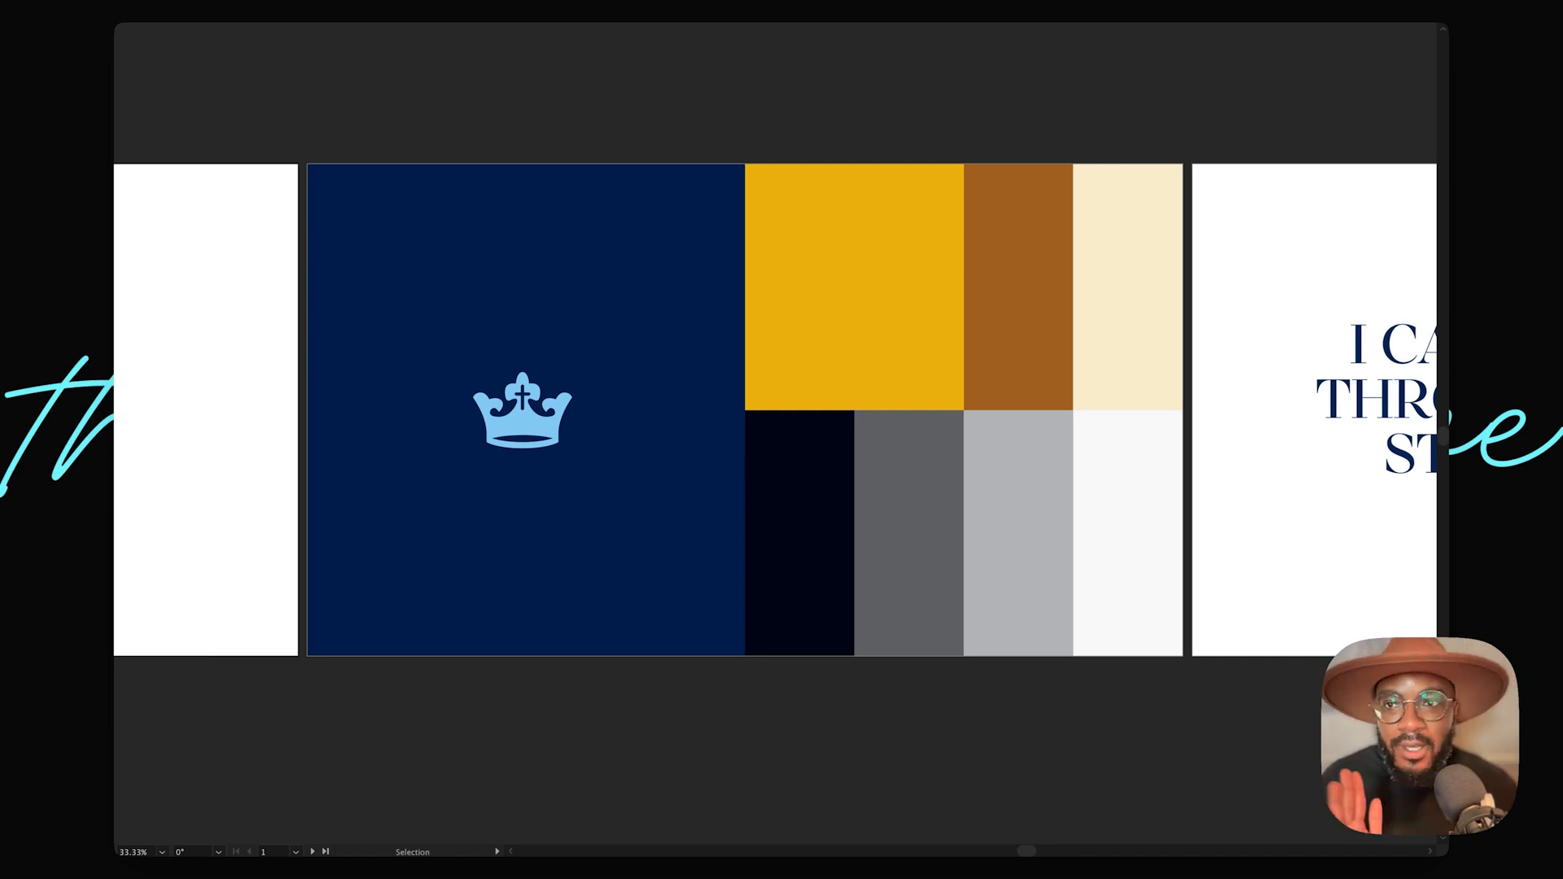
Step: Examine the typography artboard's label, large headline and supporting paragraph
{"action": "scroll", "coordinate": [773, 407], "scroll_direction": "right", "scroll_amount": 10}
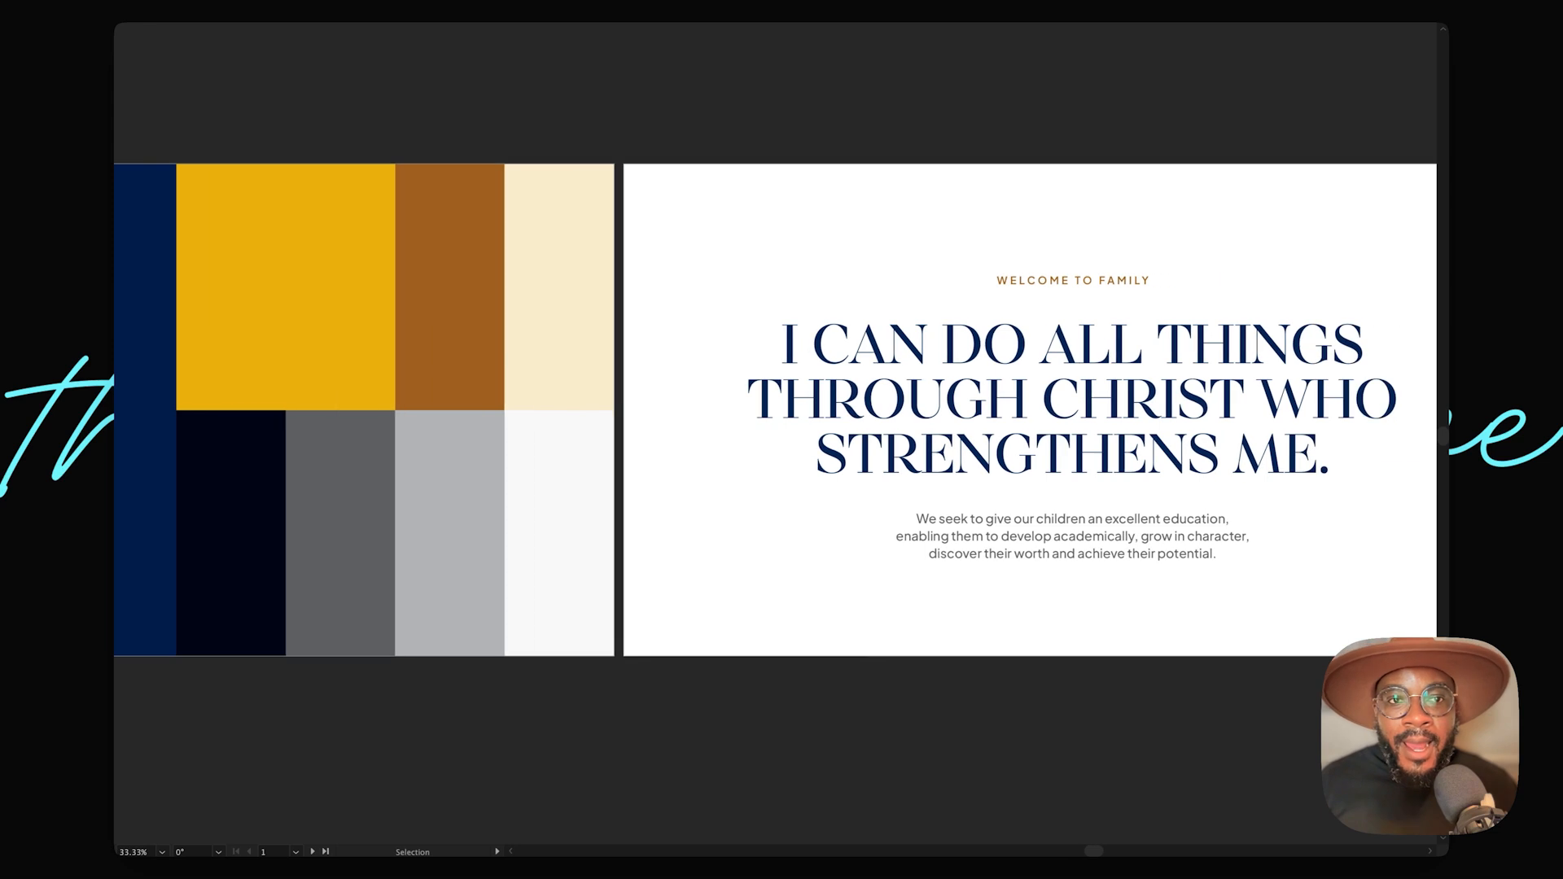
{"action": "scroll", "coordinate": [774, 407], "scroll_direction": "right", "scroll_amount": 5}
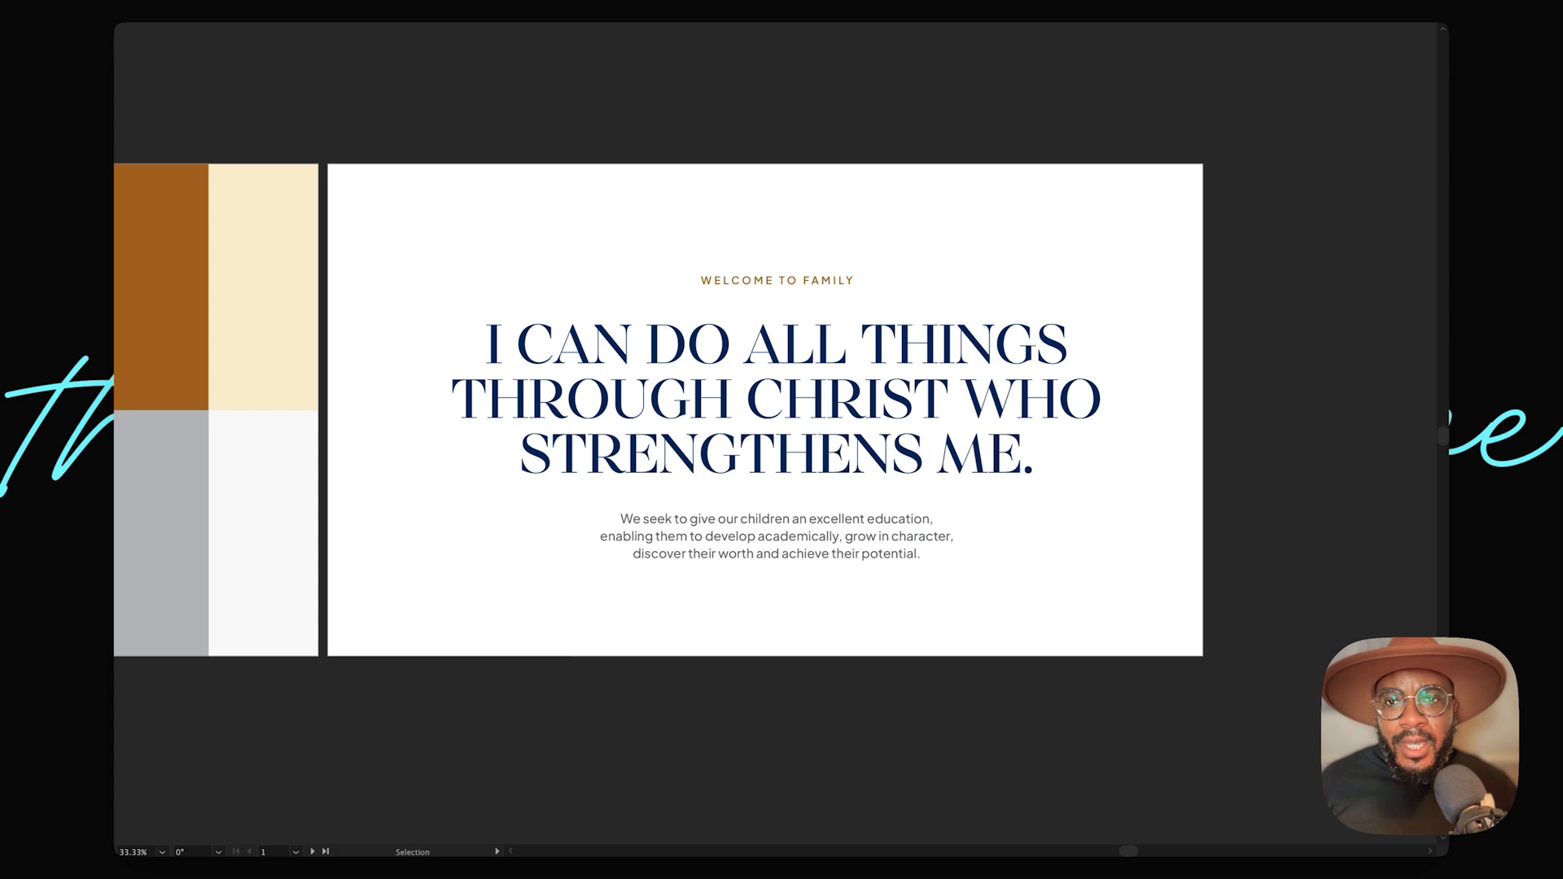
{"action": "left_click", "coordinate": [729, 358]}
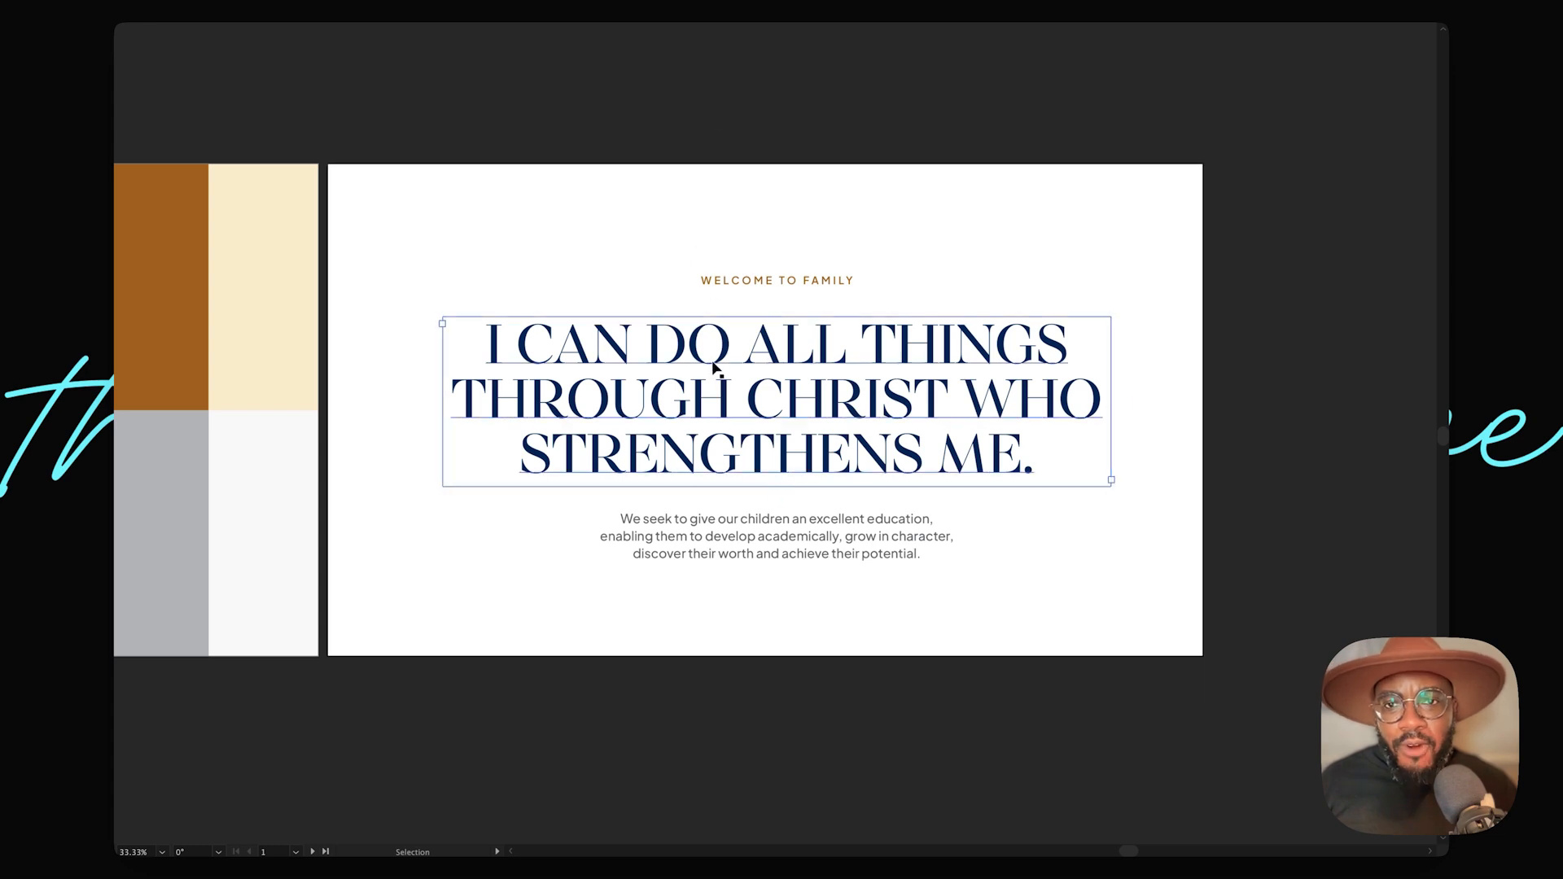
{"action": "left_click", "coordinate": [867, 562]}
{"action": "left_click", "coordinate": [750, 218]}
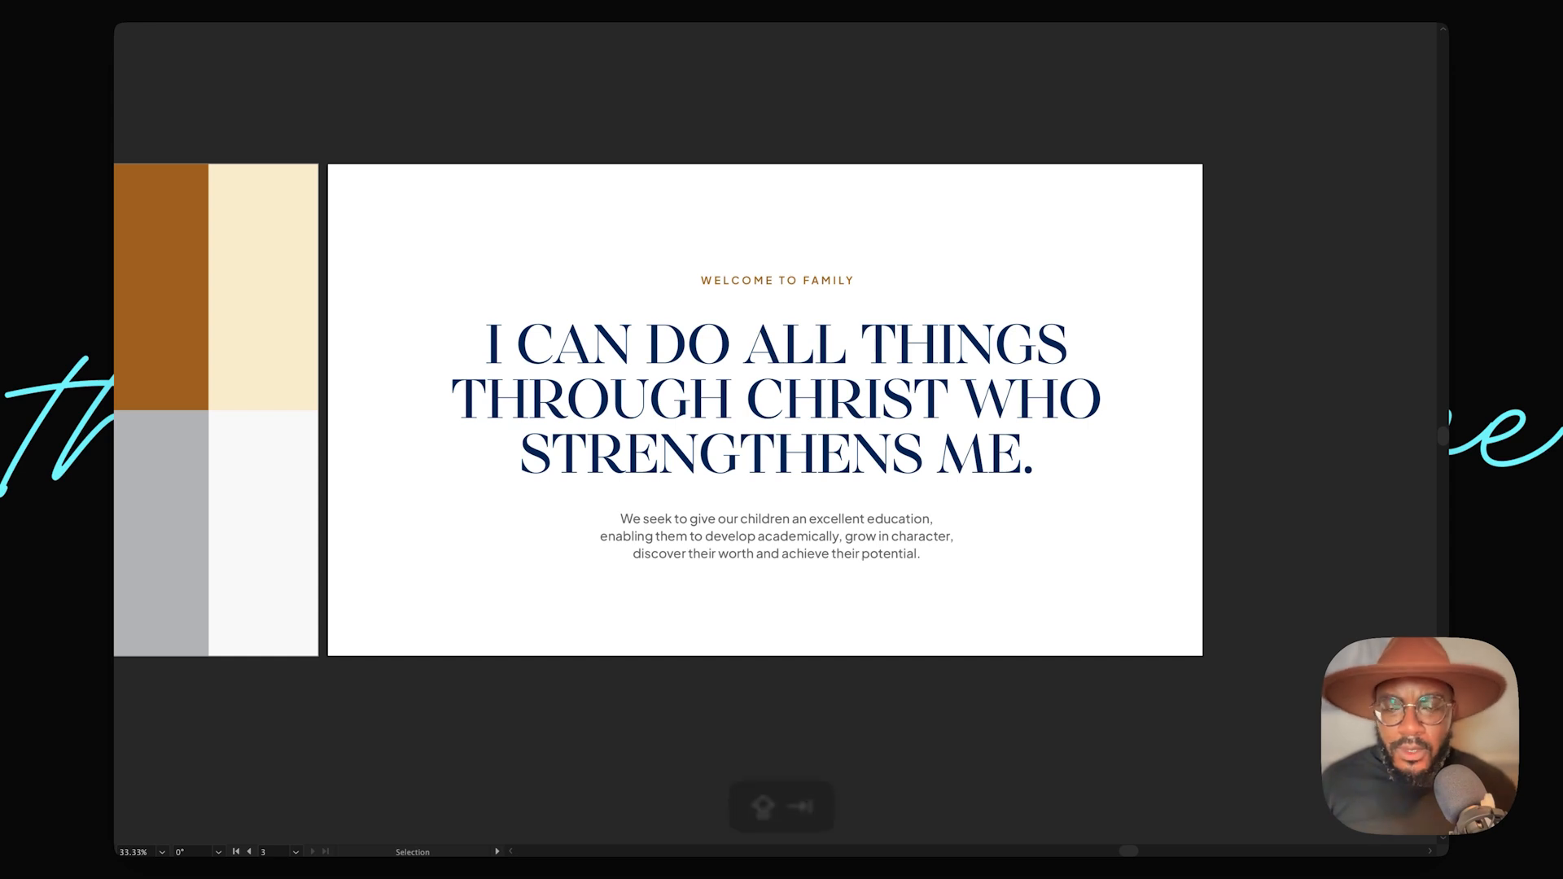
Step: Show the hidden side panels and check the fill colour of the light-blue crown on the palette artboard
{"action": "key", "text": "shift+Tab"}
{"action": "scroll", "coordinate": [803, 189], "scroll_direction": "right", "scroll_amount": 2}
{"action": "scroll", "coordinate": [802, 189], "scroll_direction": "left", "scroll_amount": 5}
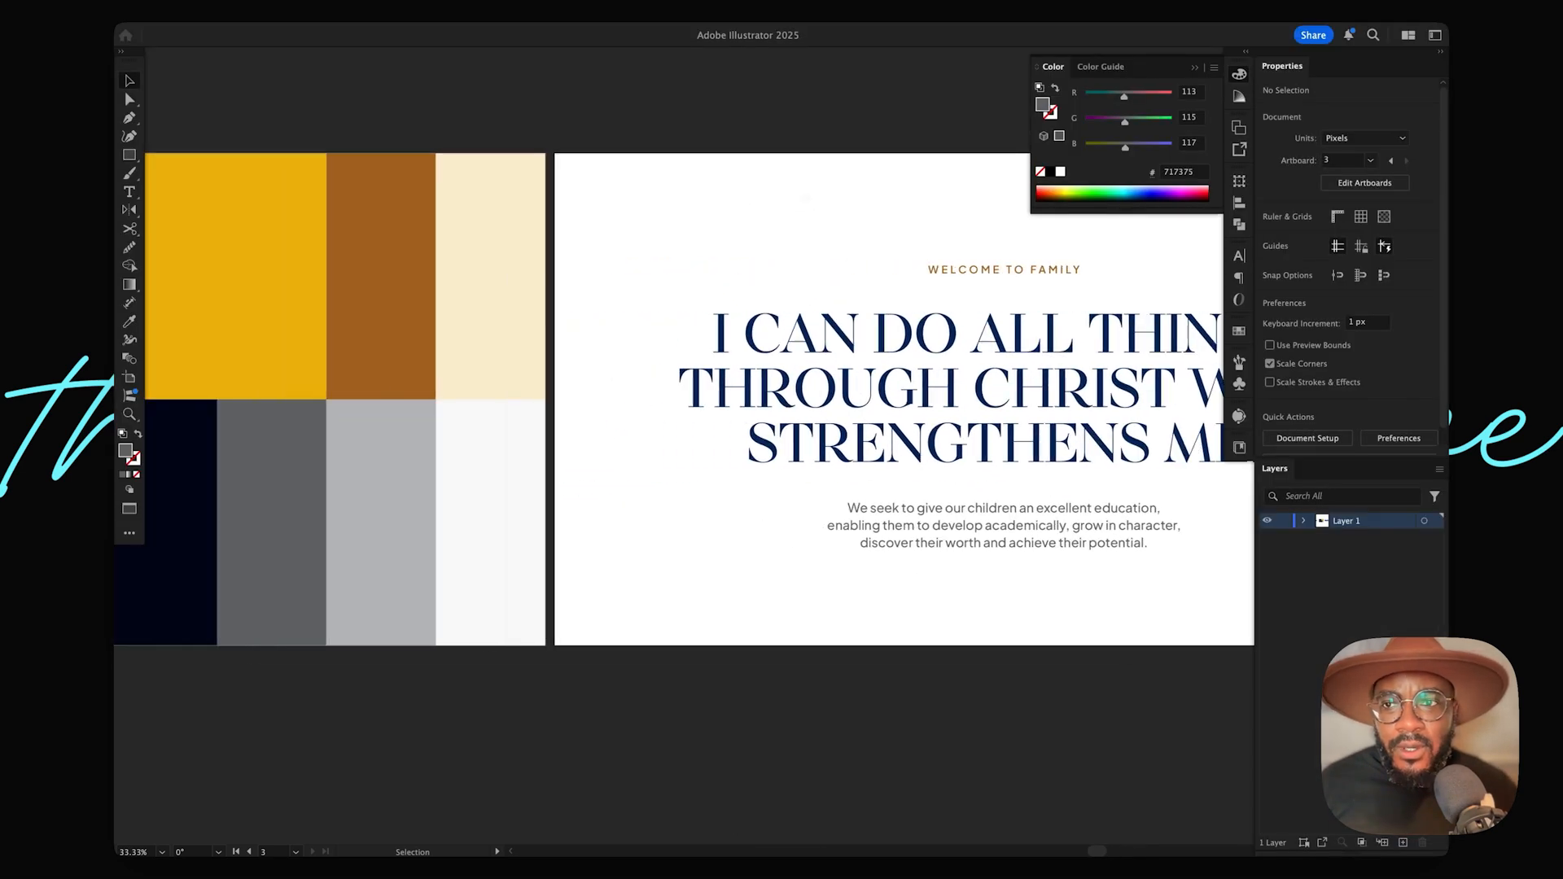
{"action": "scroll", "coordinate": [802, 189], "scroll_direction": "left", "scroll_amount": 8}
{"action": "left_click", "coordinate": [453, 234]}
{"action": "left_click", "coordinate": [324, 424]}
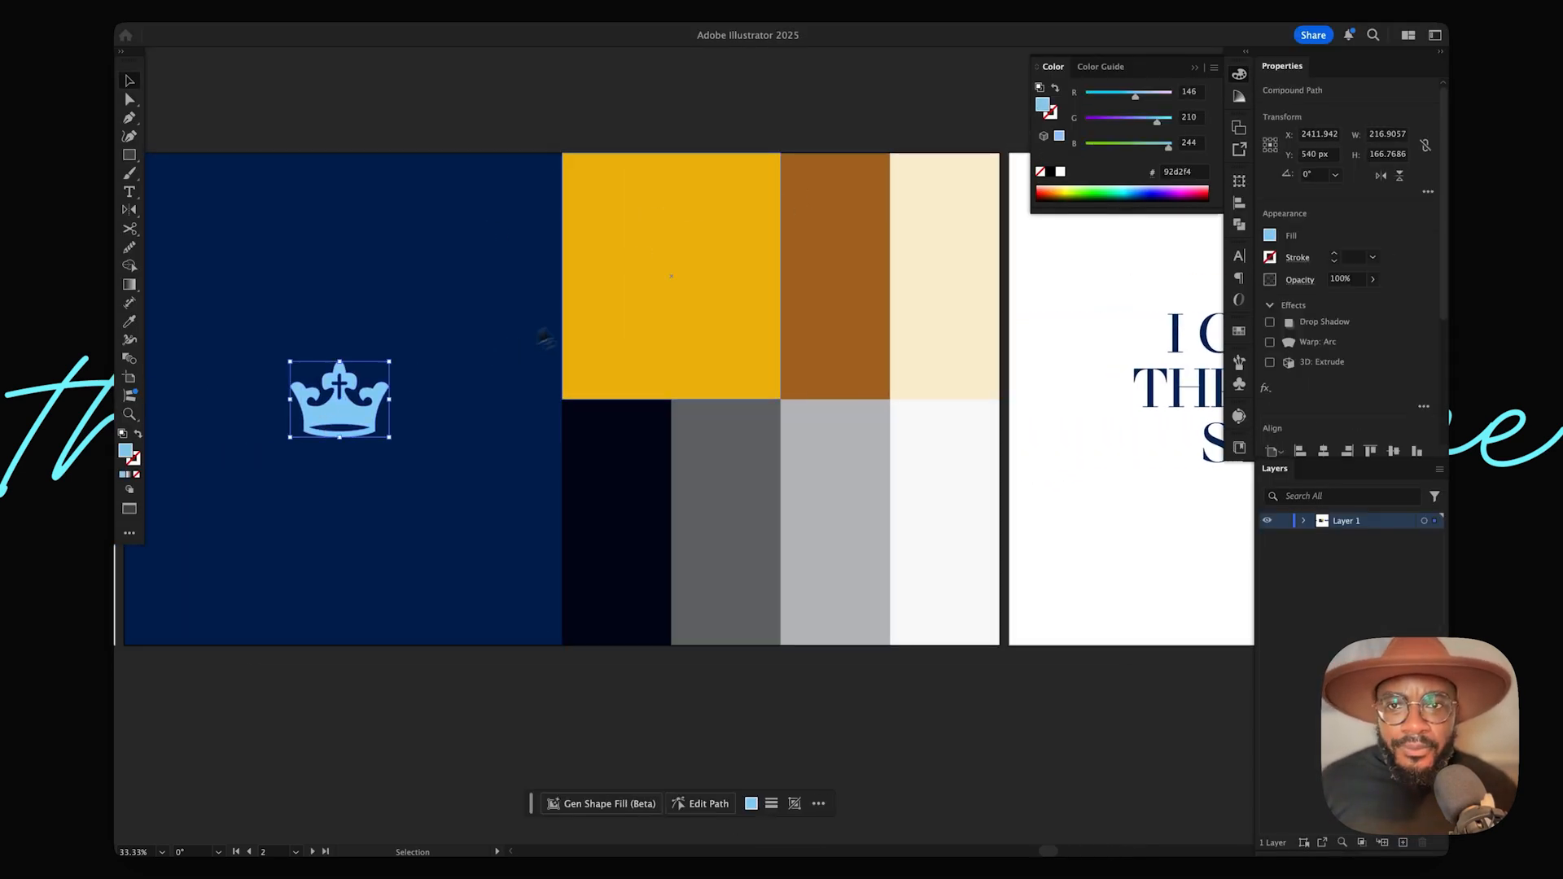
{"action": "left_click", "coordinate": [414, 96]}
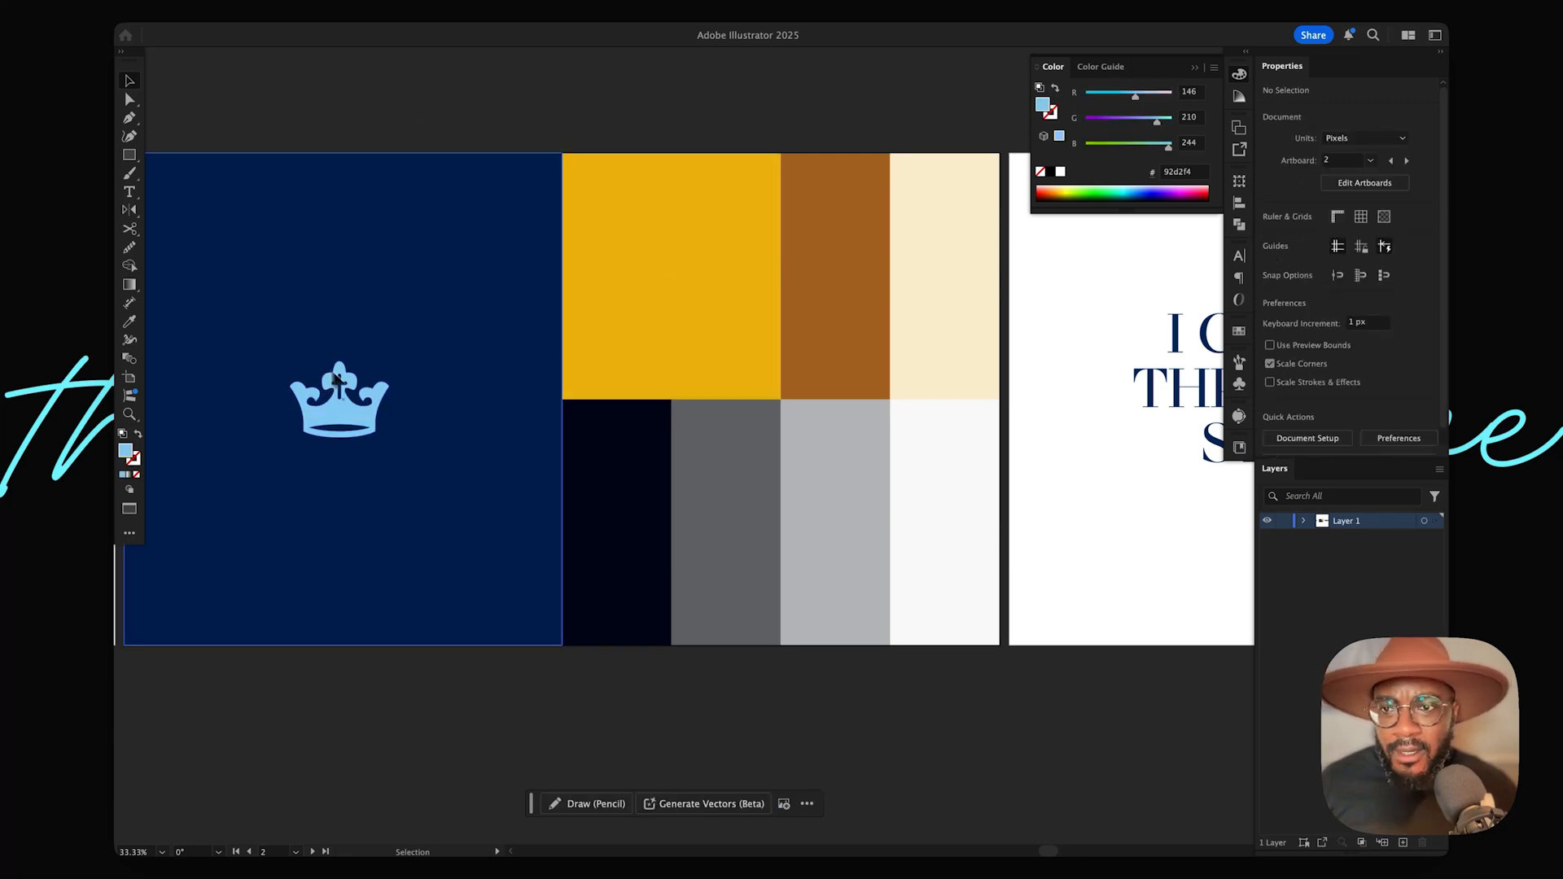
{"action": "scroll", "coordinate": [333, 393], "scroll_direction": "left", "scroll_amount": 5}
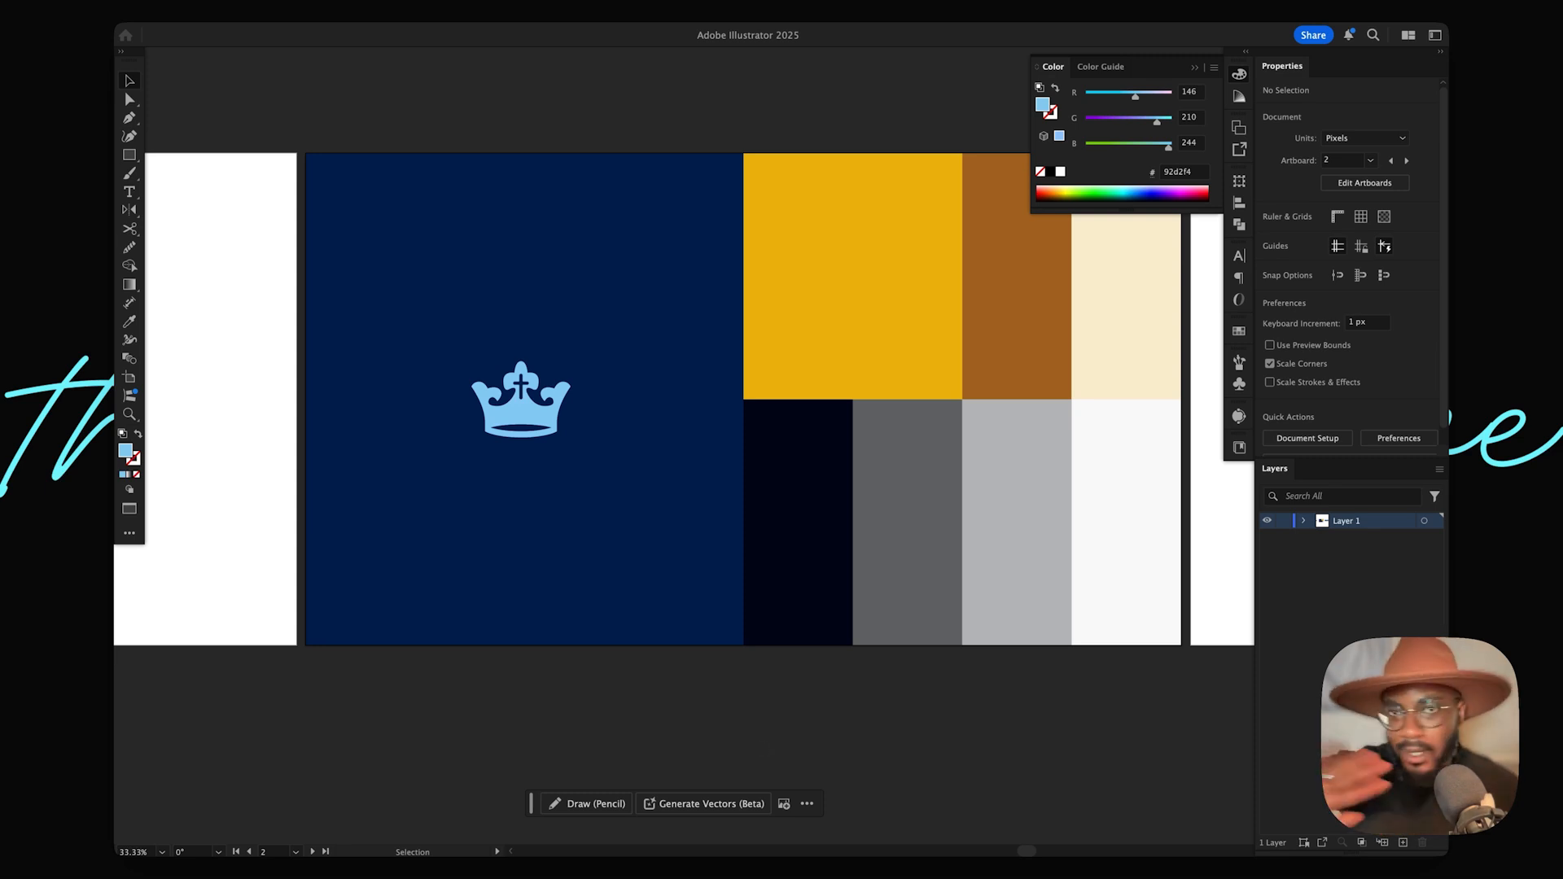
Step: Check the font and character settings of the headline, the body paragraph and the WELCOME TO FAMILY label
{"action": "scroll", "coordinate": [763, 741], "scroll_direction": "right", "scroll_amount": 3}
{"action": "scroll", "coordinate": [762, 741], "scroll_direction": "right", "scroll_amount": 10}
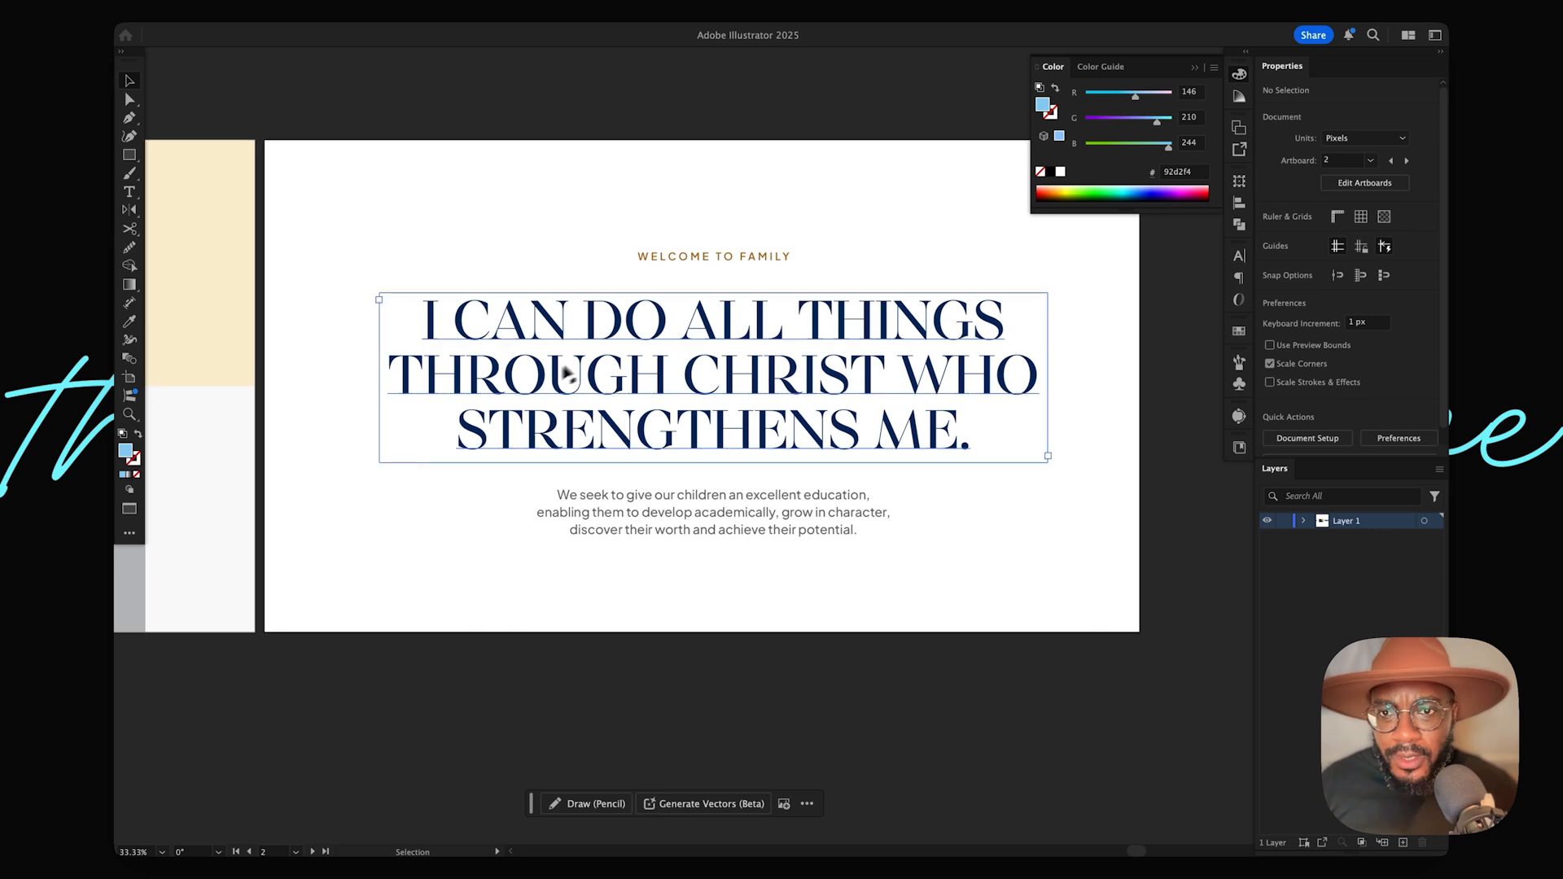
{"action": "left_click", "coordinate": [592, 356]}
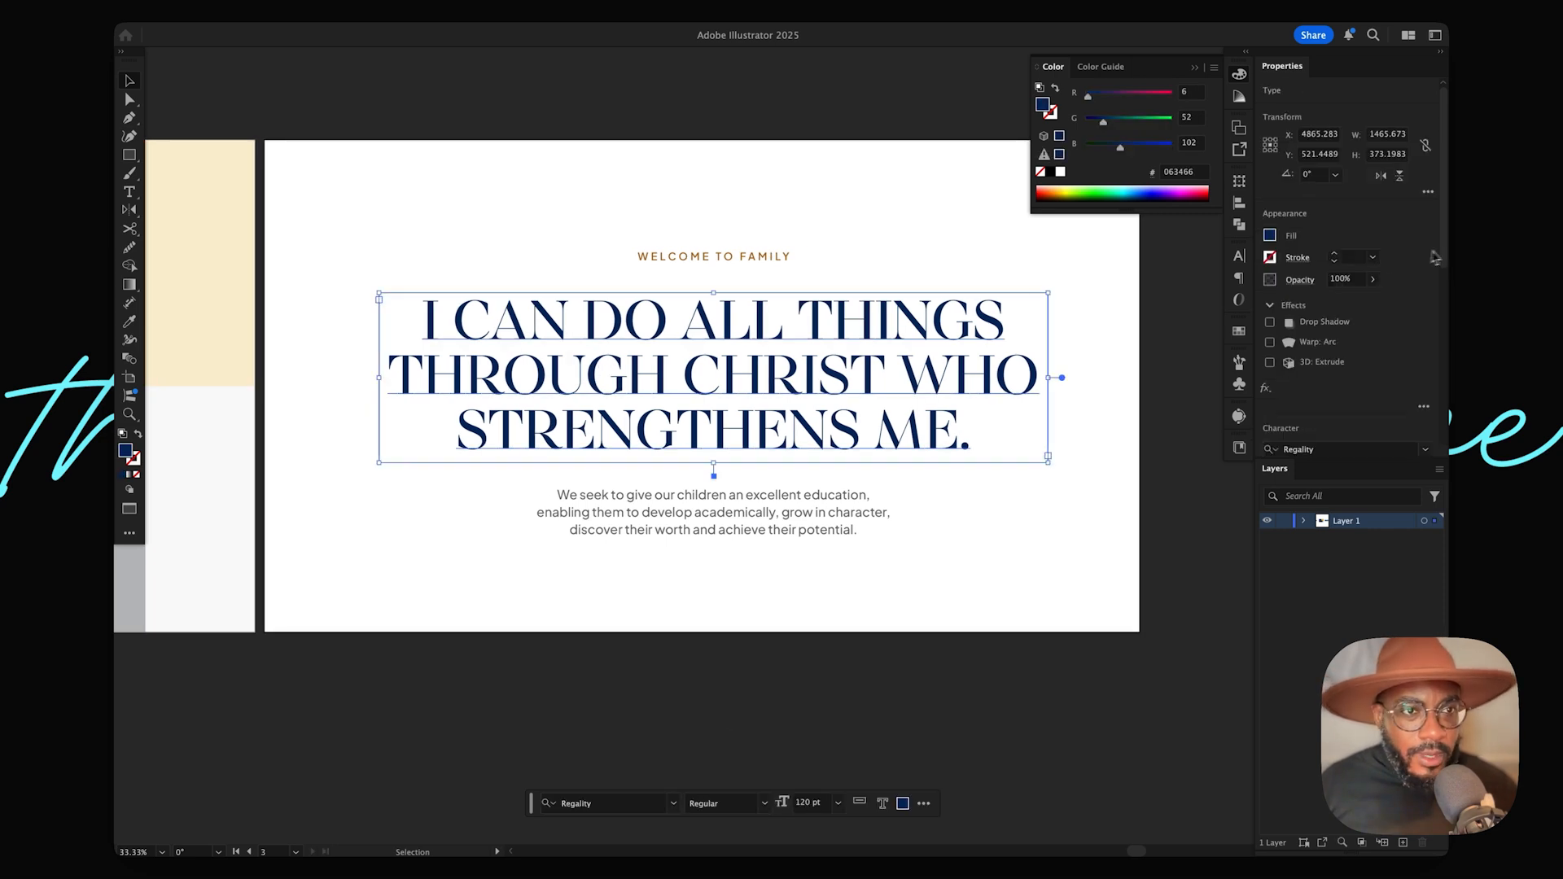
{"action": "left_click_drag", "start_coordinate": [1447, 251], "coordinate": [1426, 354]}
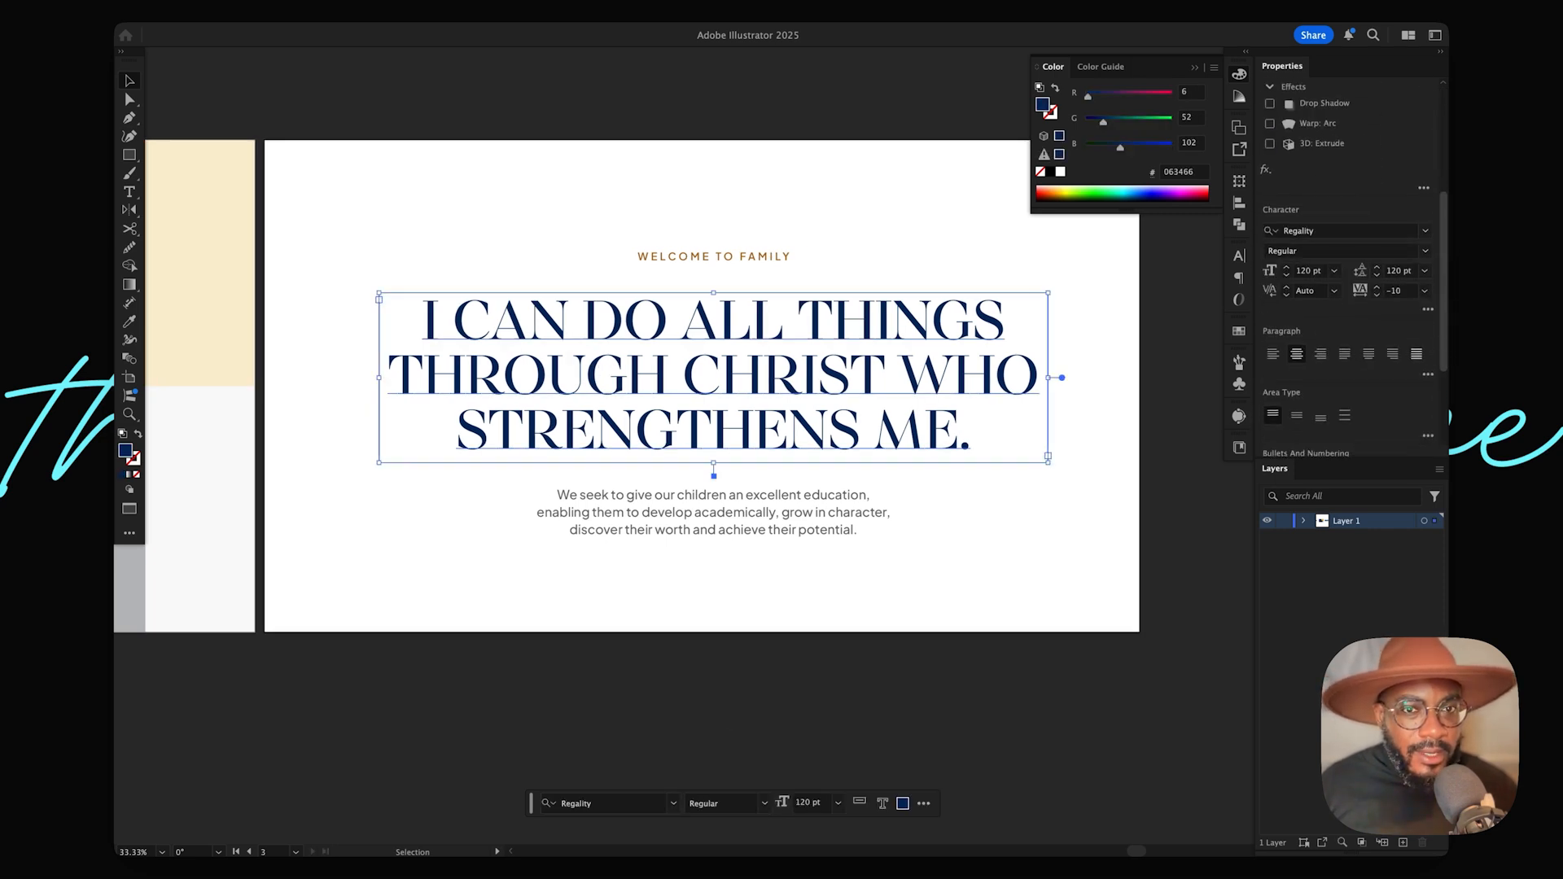
{"action": "left_click", "coordinate": [938, 568]}
{"action": "left_click", "coordinate": [749, 529]}
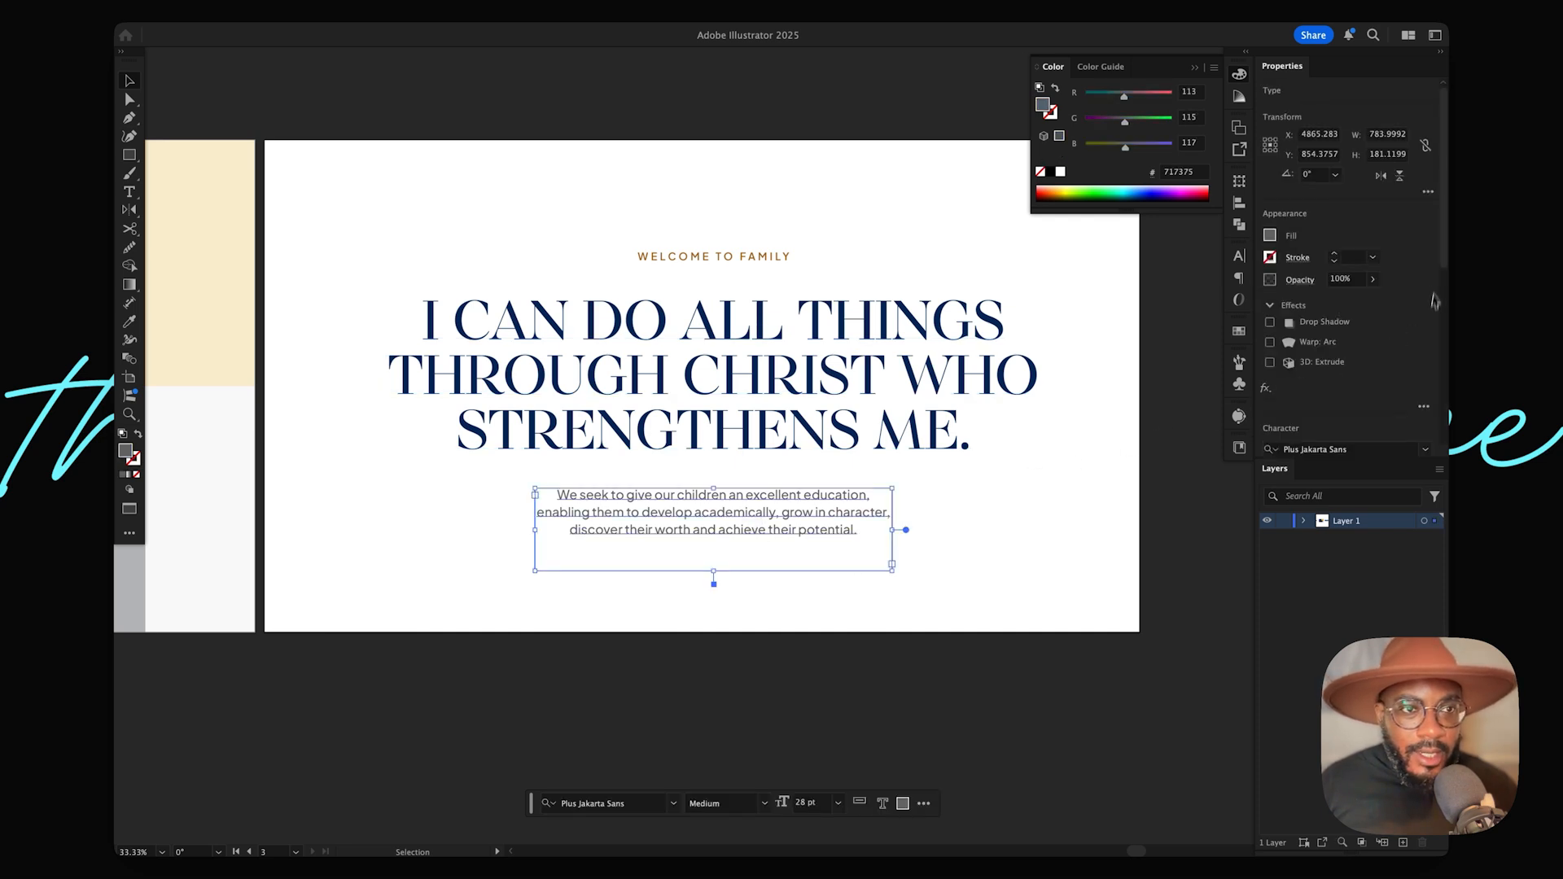
{"action": "left_click_drag", "start_coordinate": [1447, 249], "coordinate": [1441, 378]}
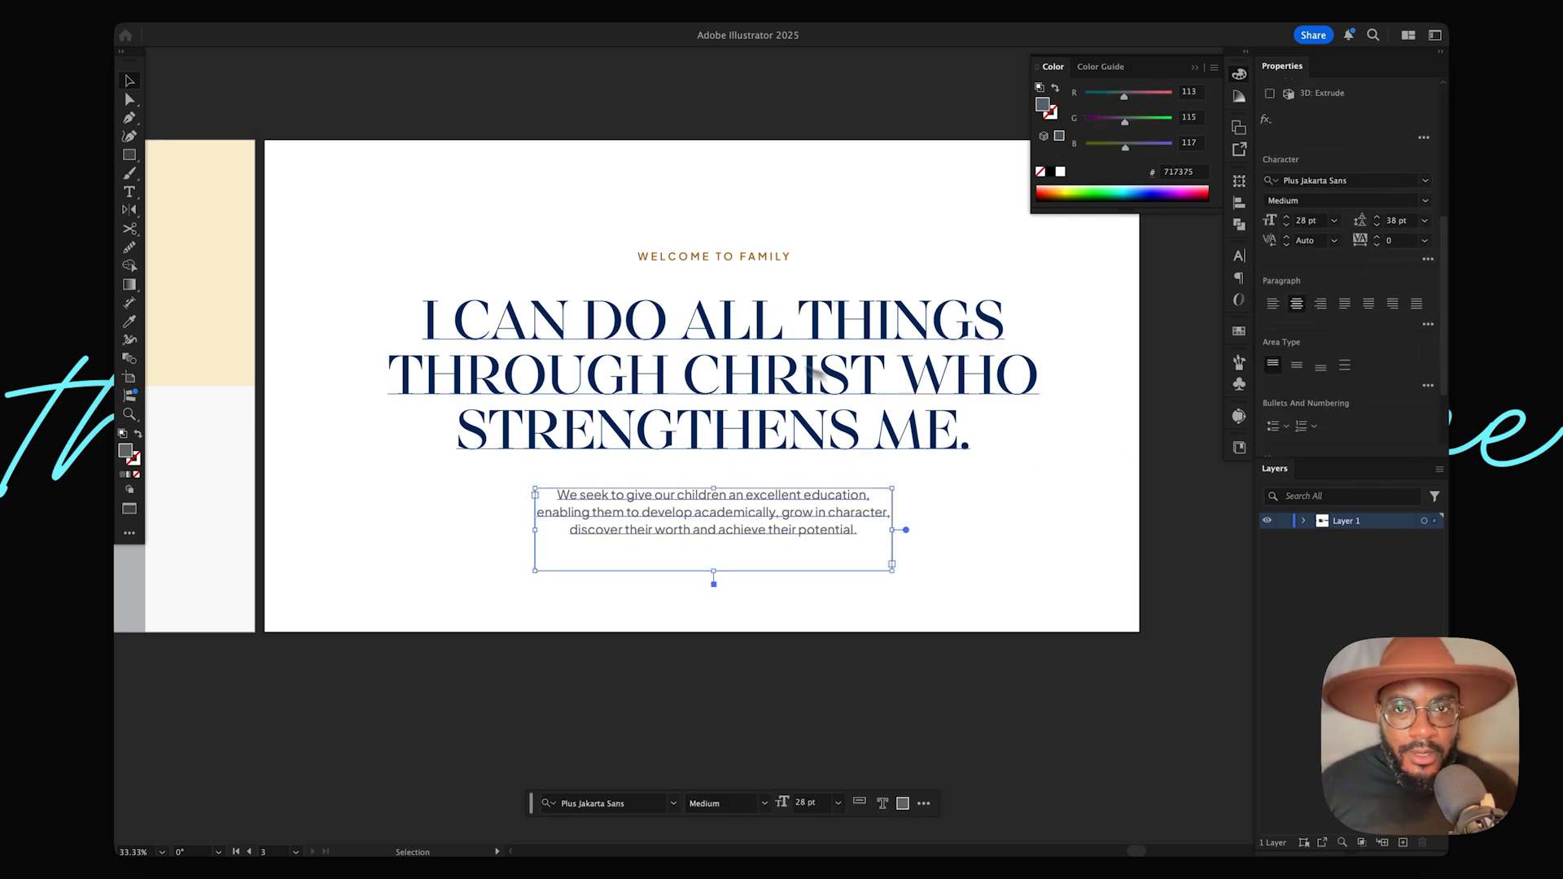
{"action": "left_click", "coordinate": [686, 259]}
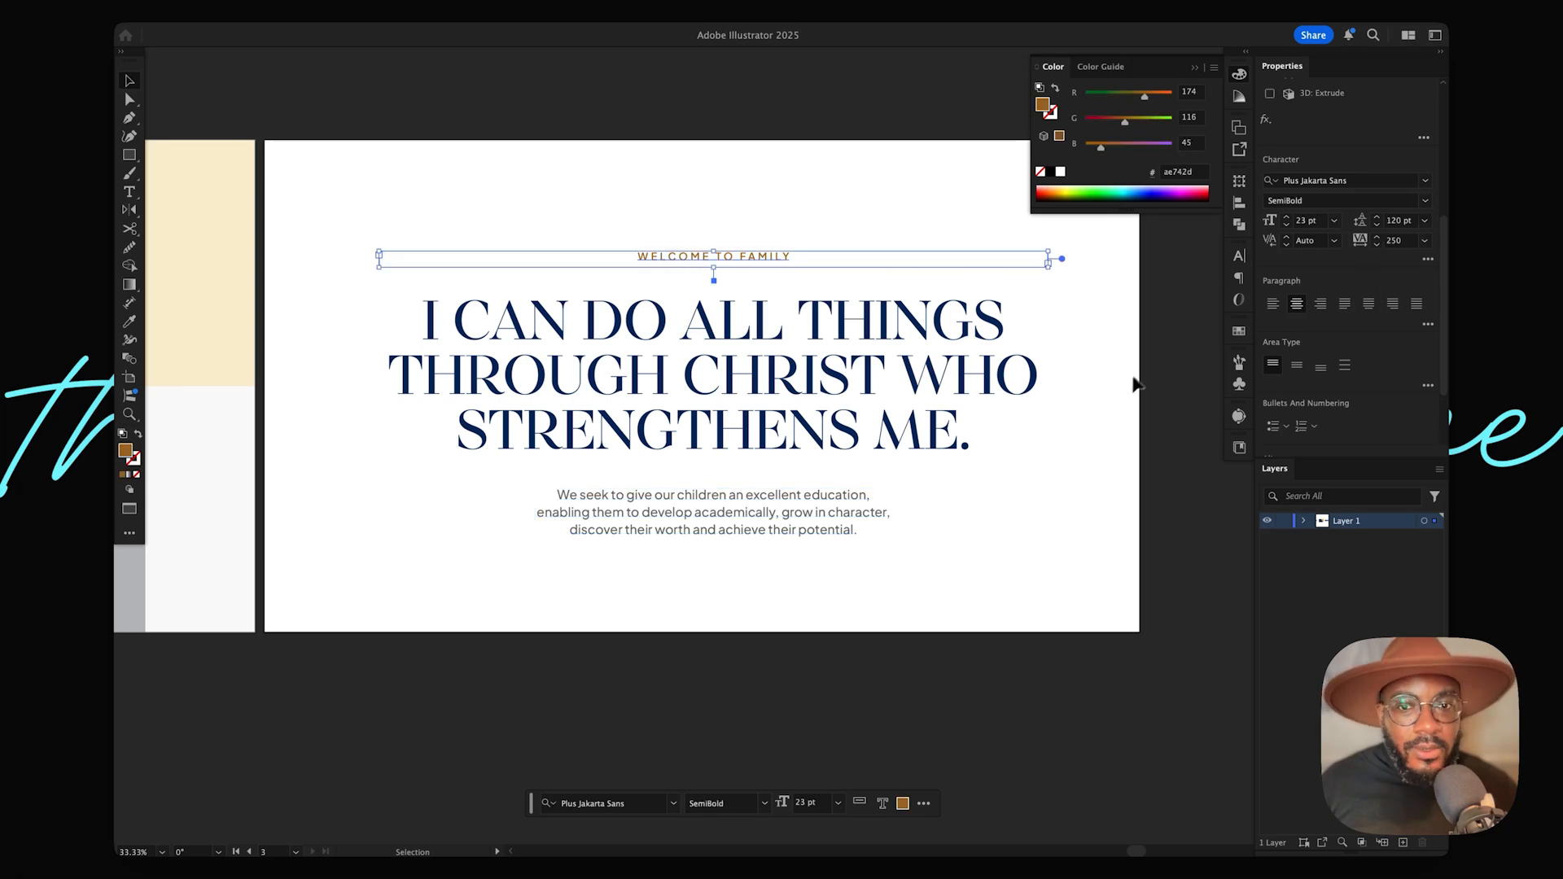
{"action": "key", "text": "super+shift+a"}
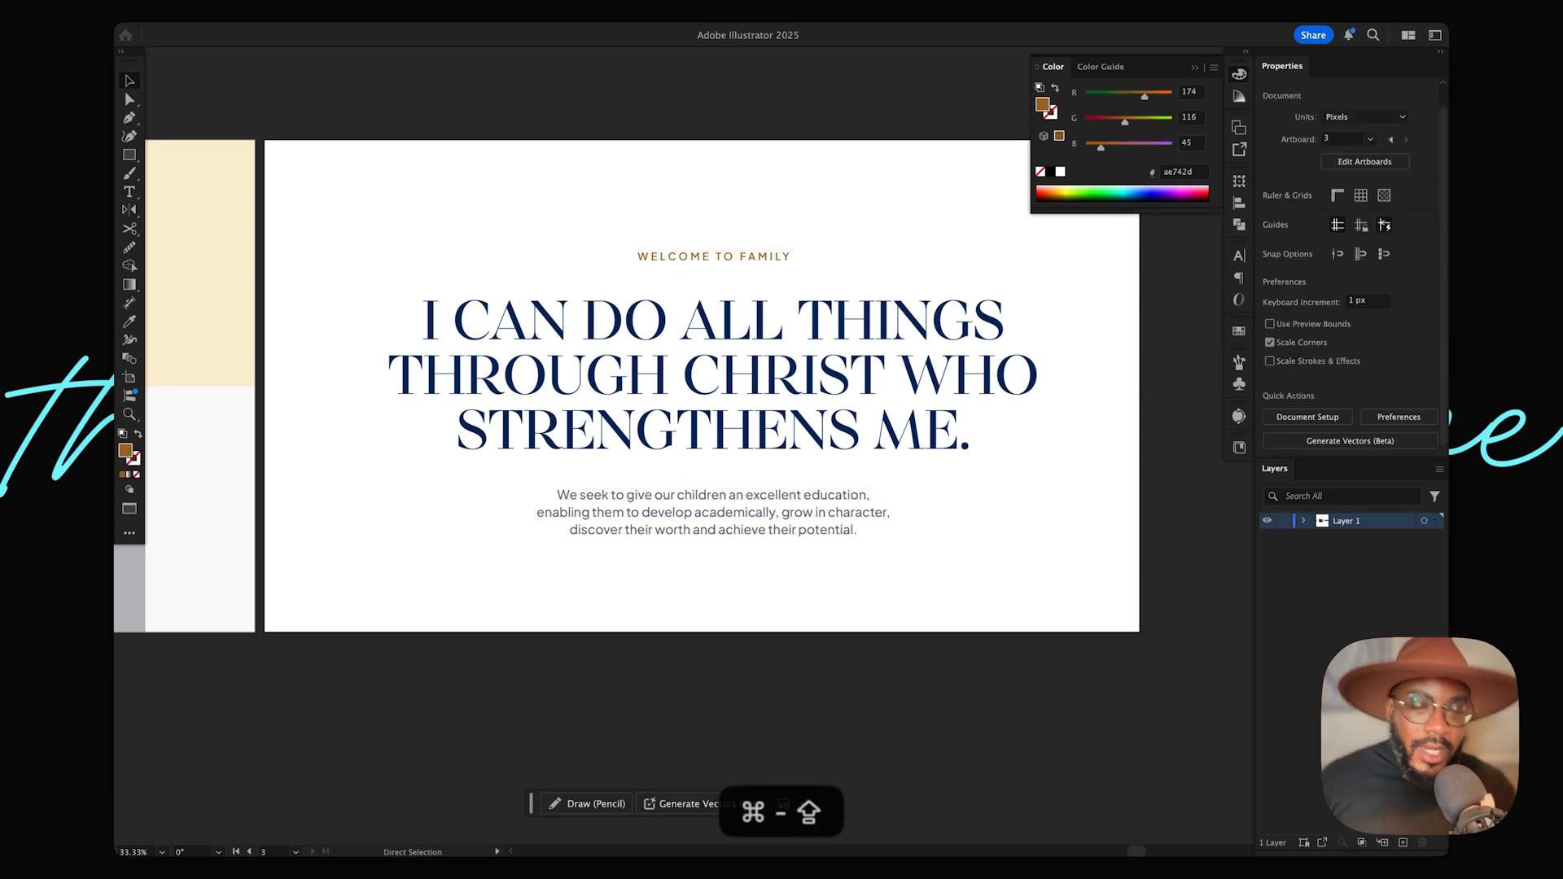
Step: Review the brand artboards together, and switch to The King's School Component Library file in Figma
{"action": "key", "text": "super+minus"}
{"action": "key", "text": "super+minus"}
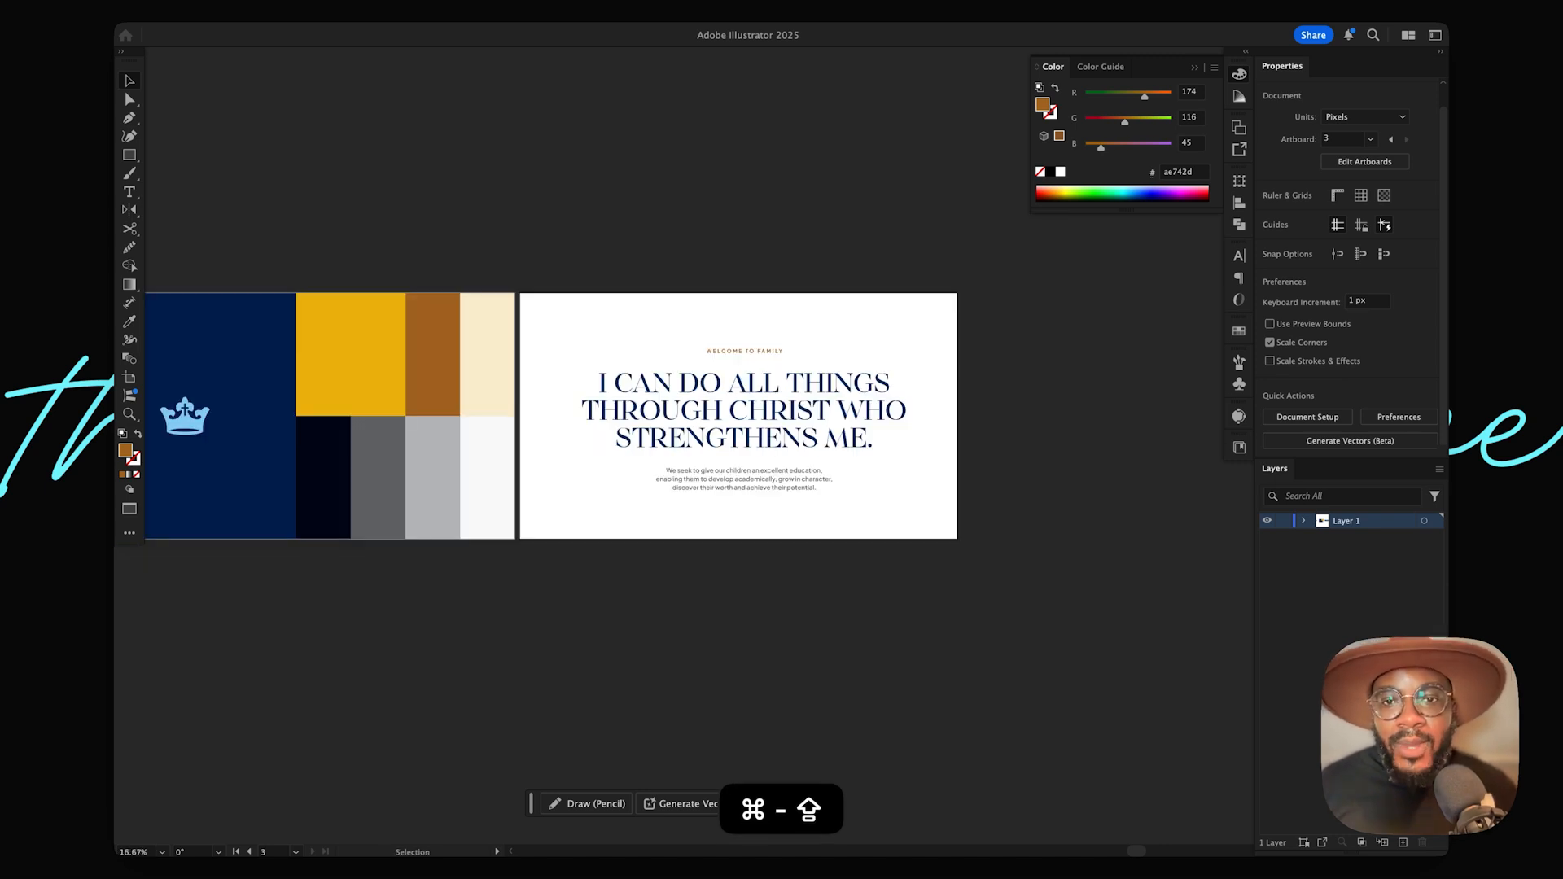
{"action": "scroll", "coordinate": [700, 415], "scroll_direction": "left", "scroll_amount": 5}
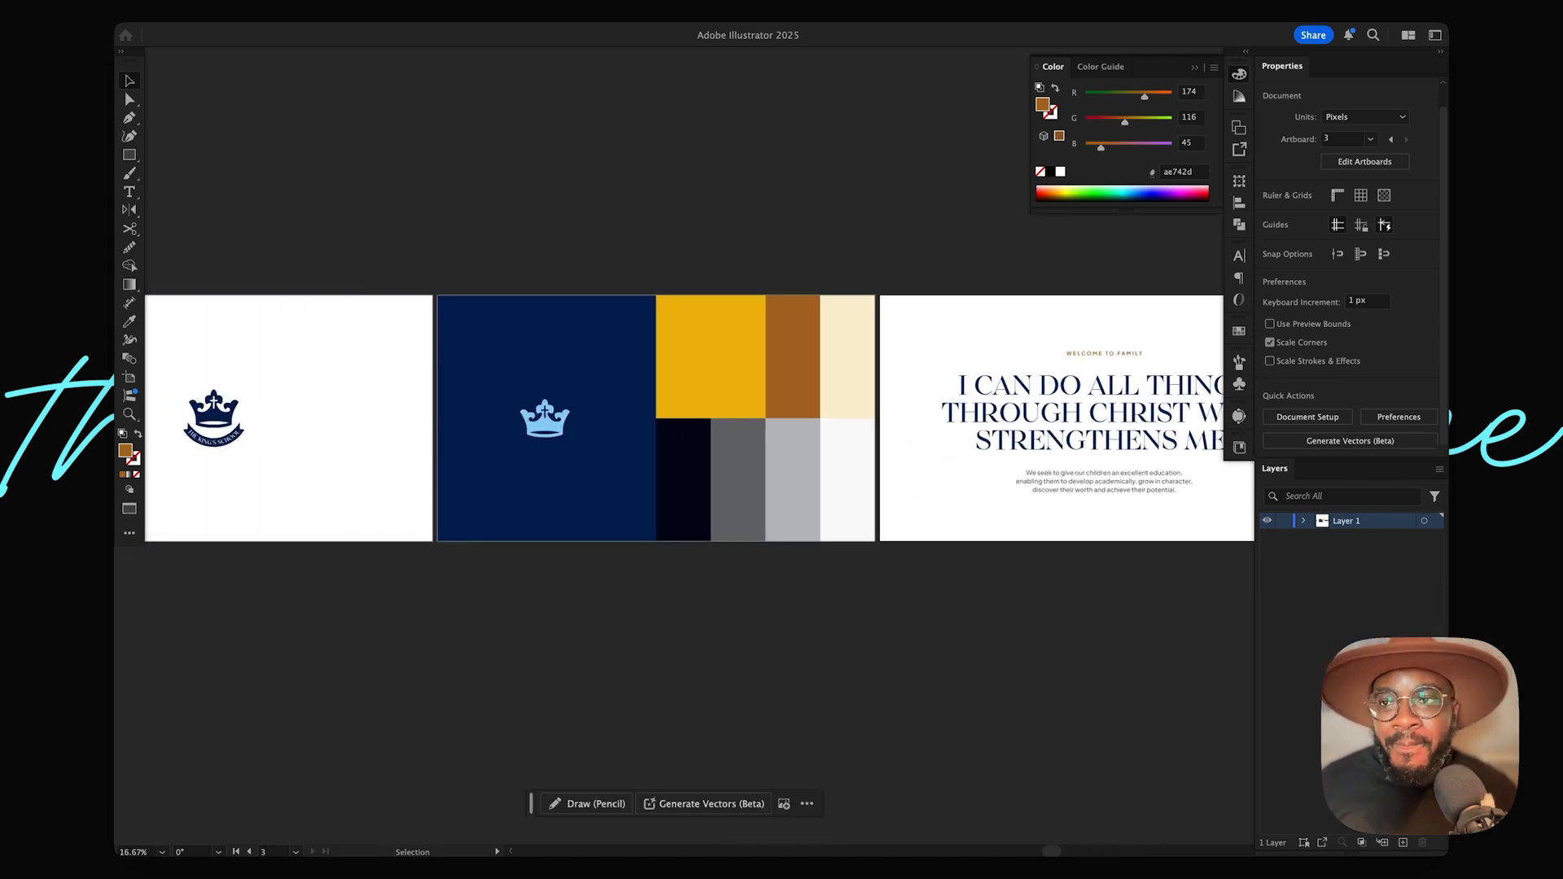
{"action": "left_click", "coordinate": [195, 521]}
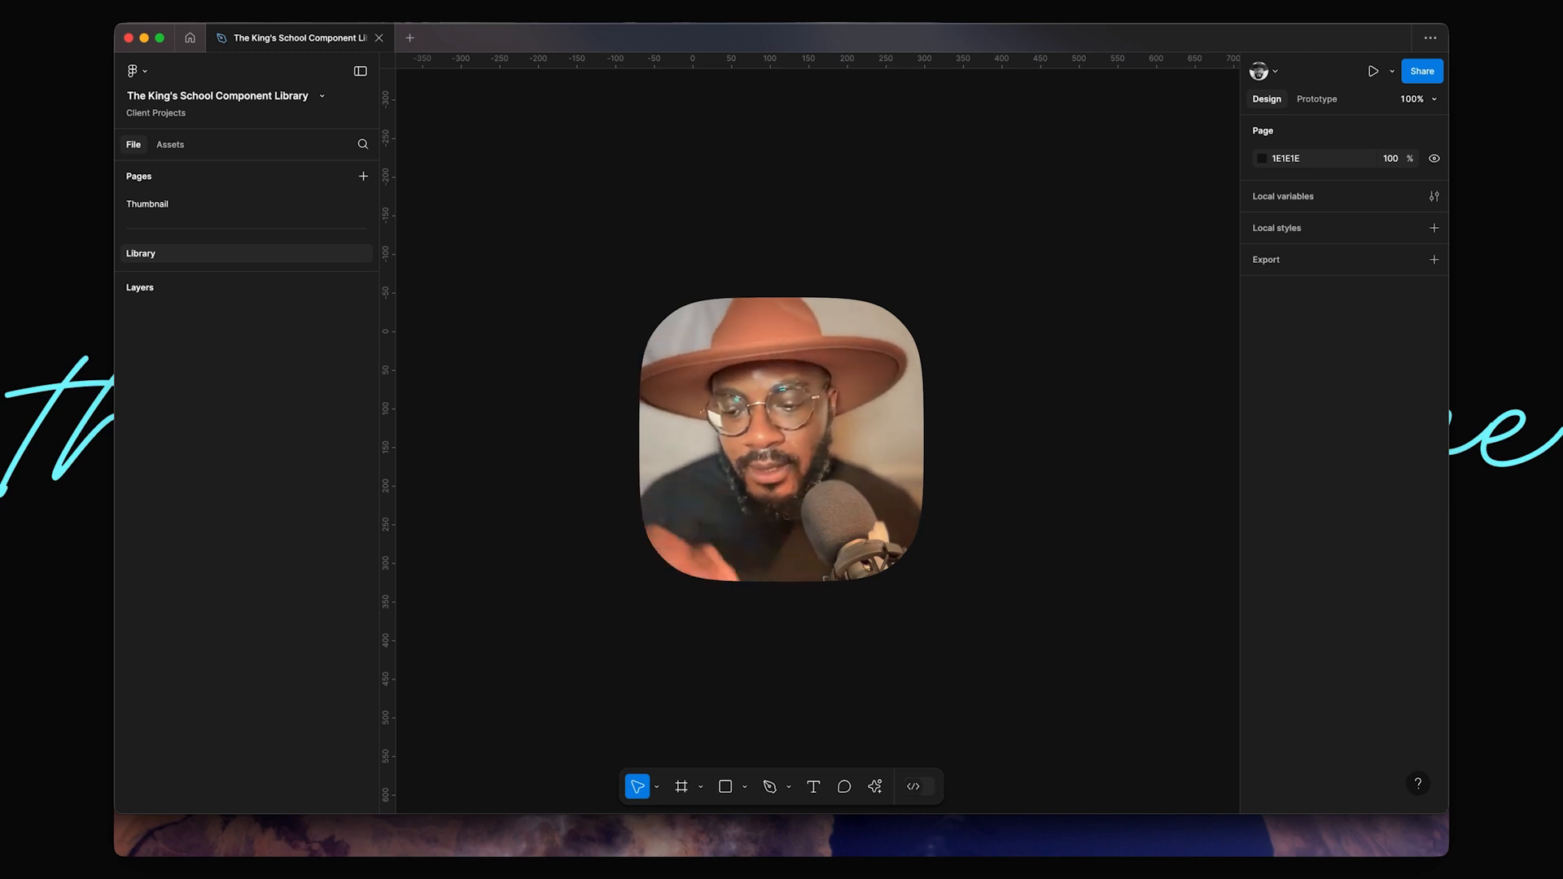
Step: Return to Illustrator and check the off-white swatch's fill in the Color Picker without changing it
{"action": "key", "text": "super+shift+Tab"}
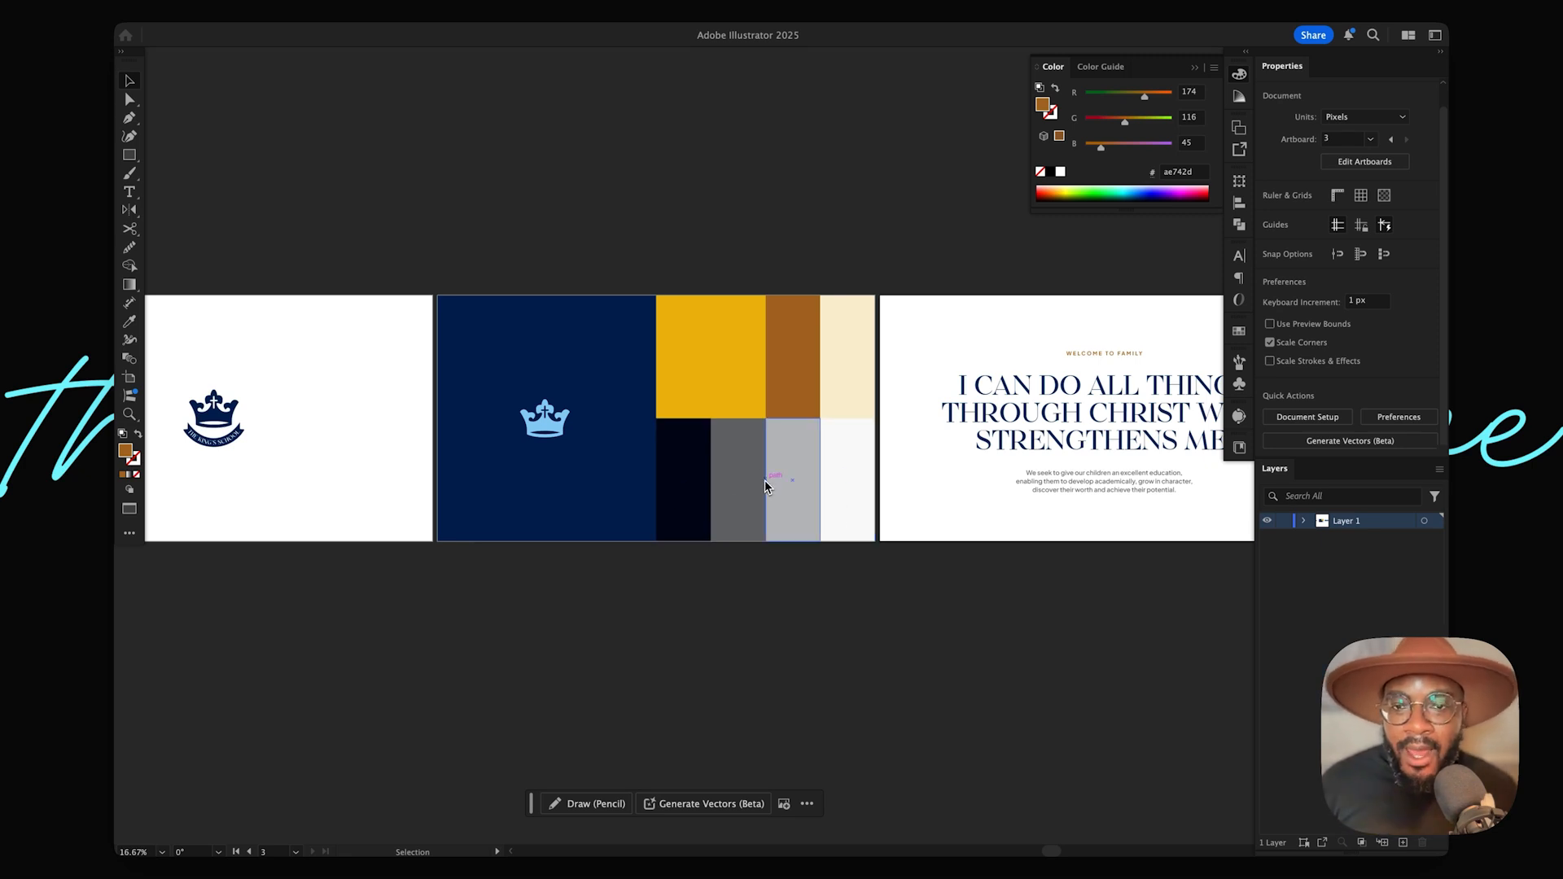
{"action": "scroll", "coordinate": [765, 484], "scroll_direction": "right", "scroll_amount": 2}
{"action": "scroll", "coordinate": [764, 479], "scroll_direction": "up", "scroll_amount": 1}
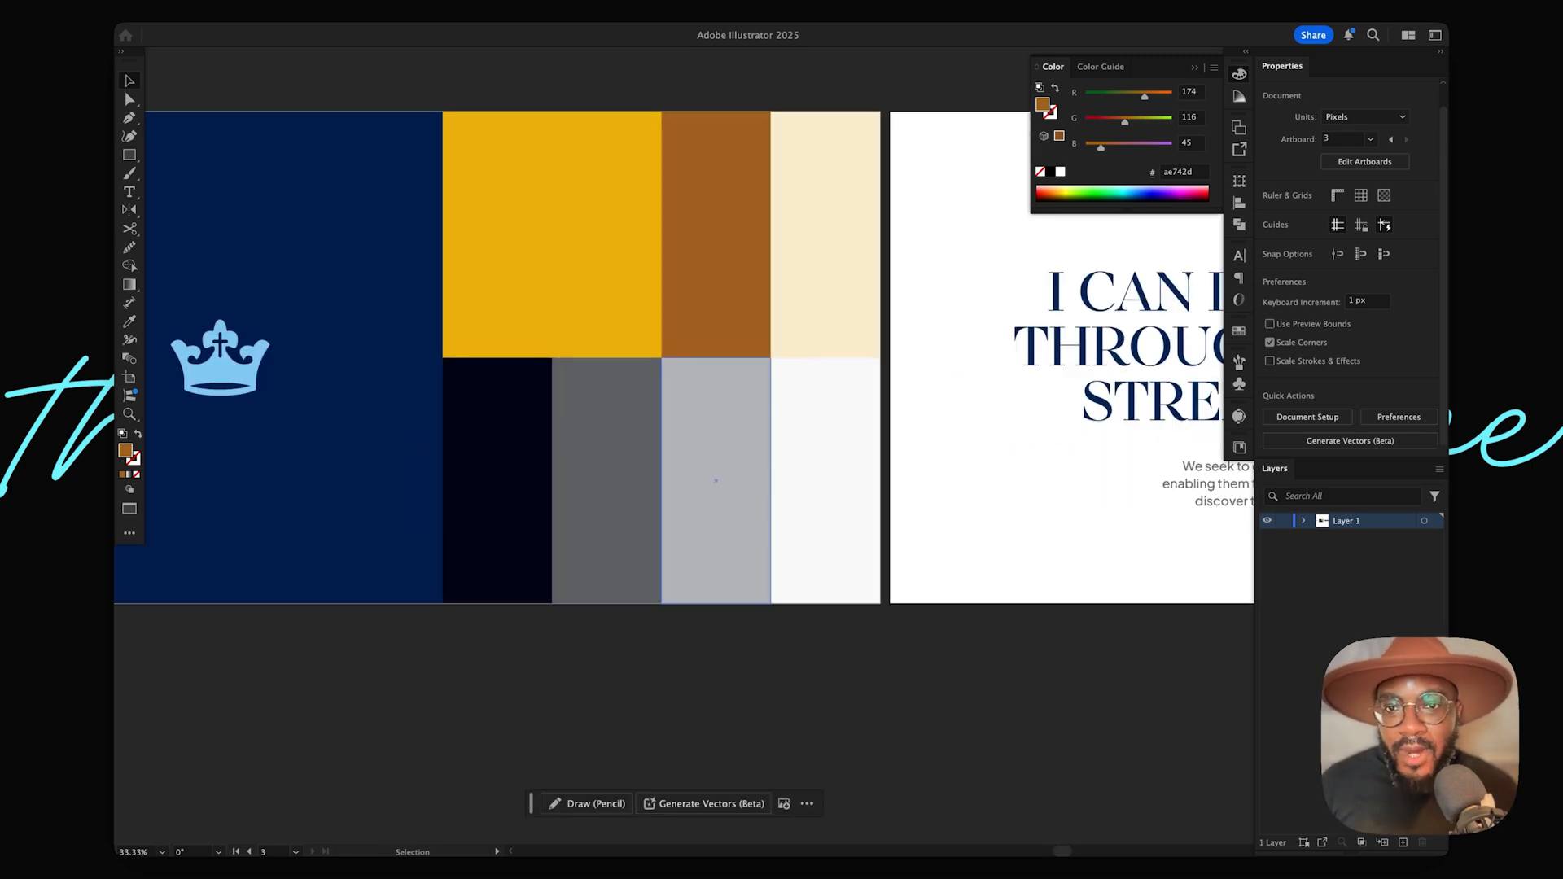
{"action": "left_click", "coordinate": [820, 543]}
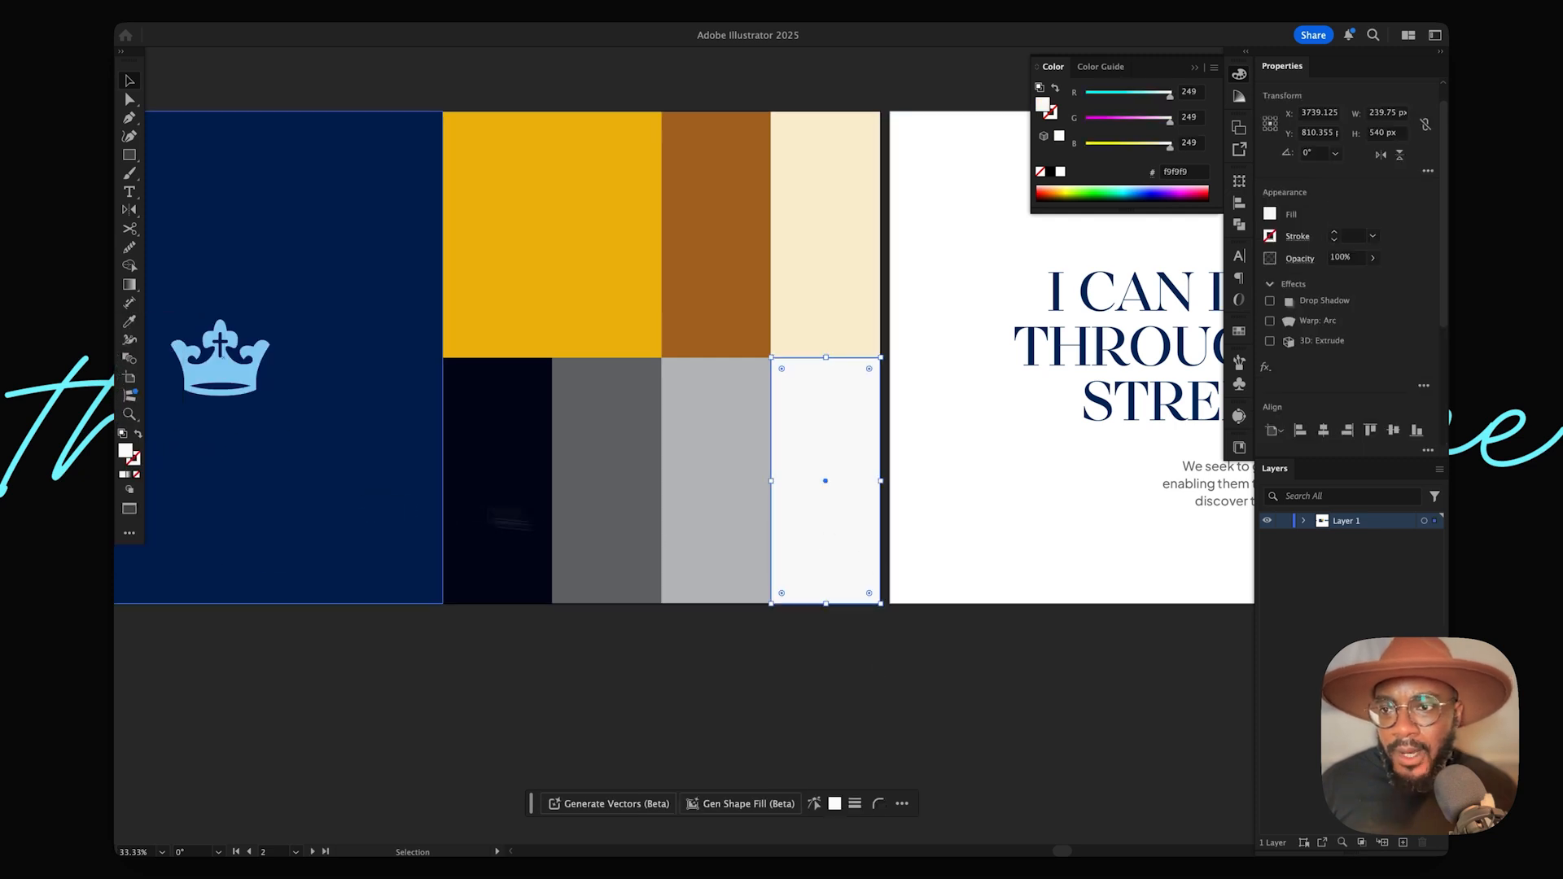
{"action": "double_click", "coordinate": [127, 452]}
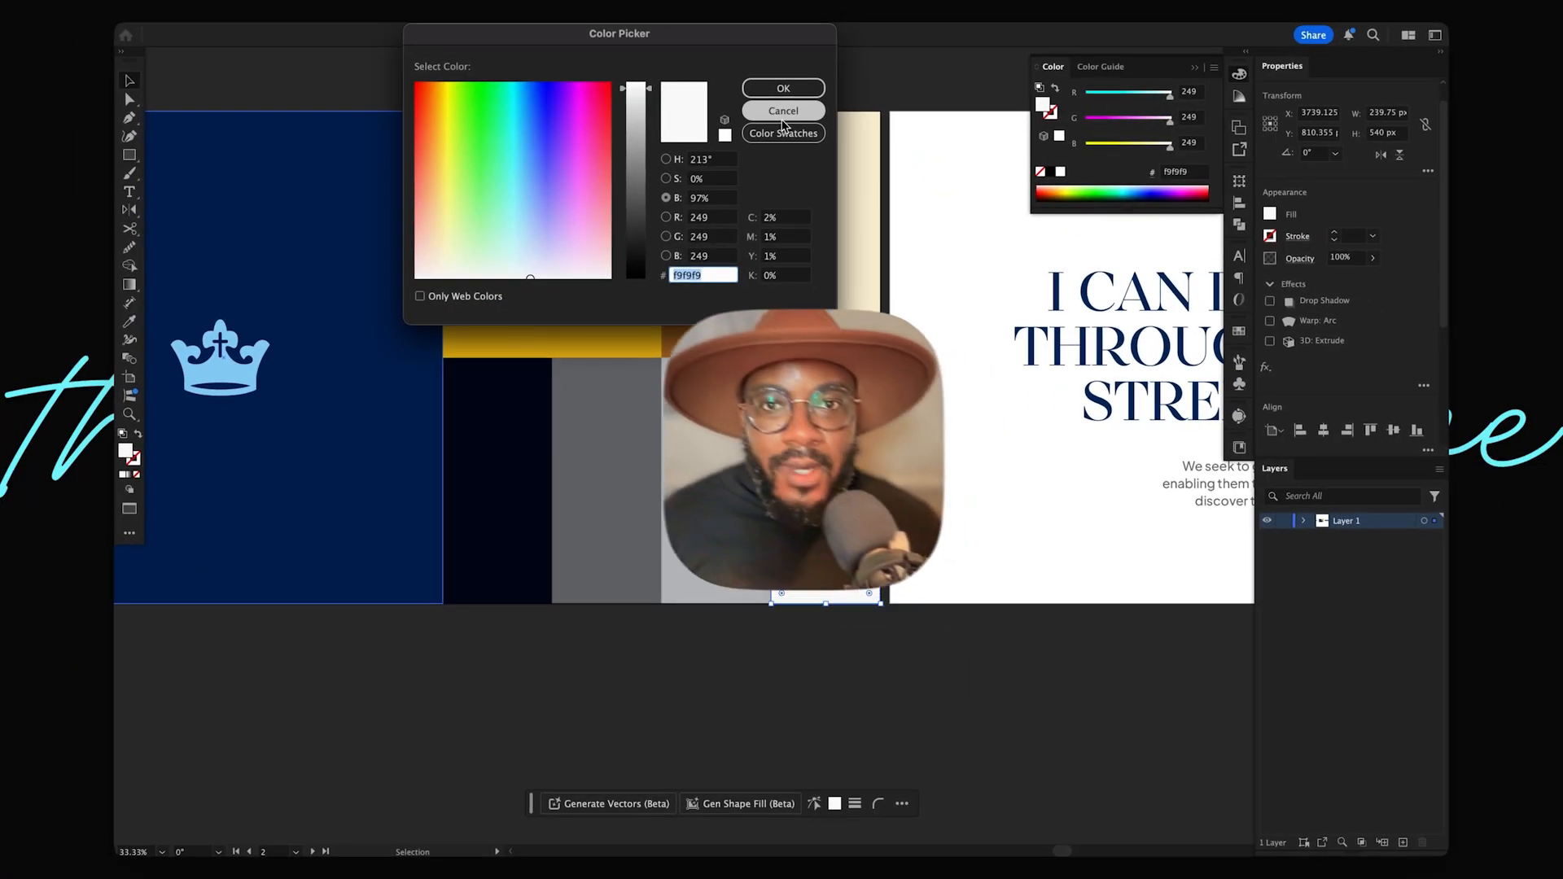
{"action": "left_click", "coordinate": [1132, 45]}
{"action": "left_click", "coordinate": [870, 96]}
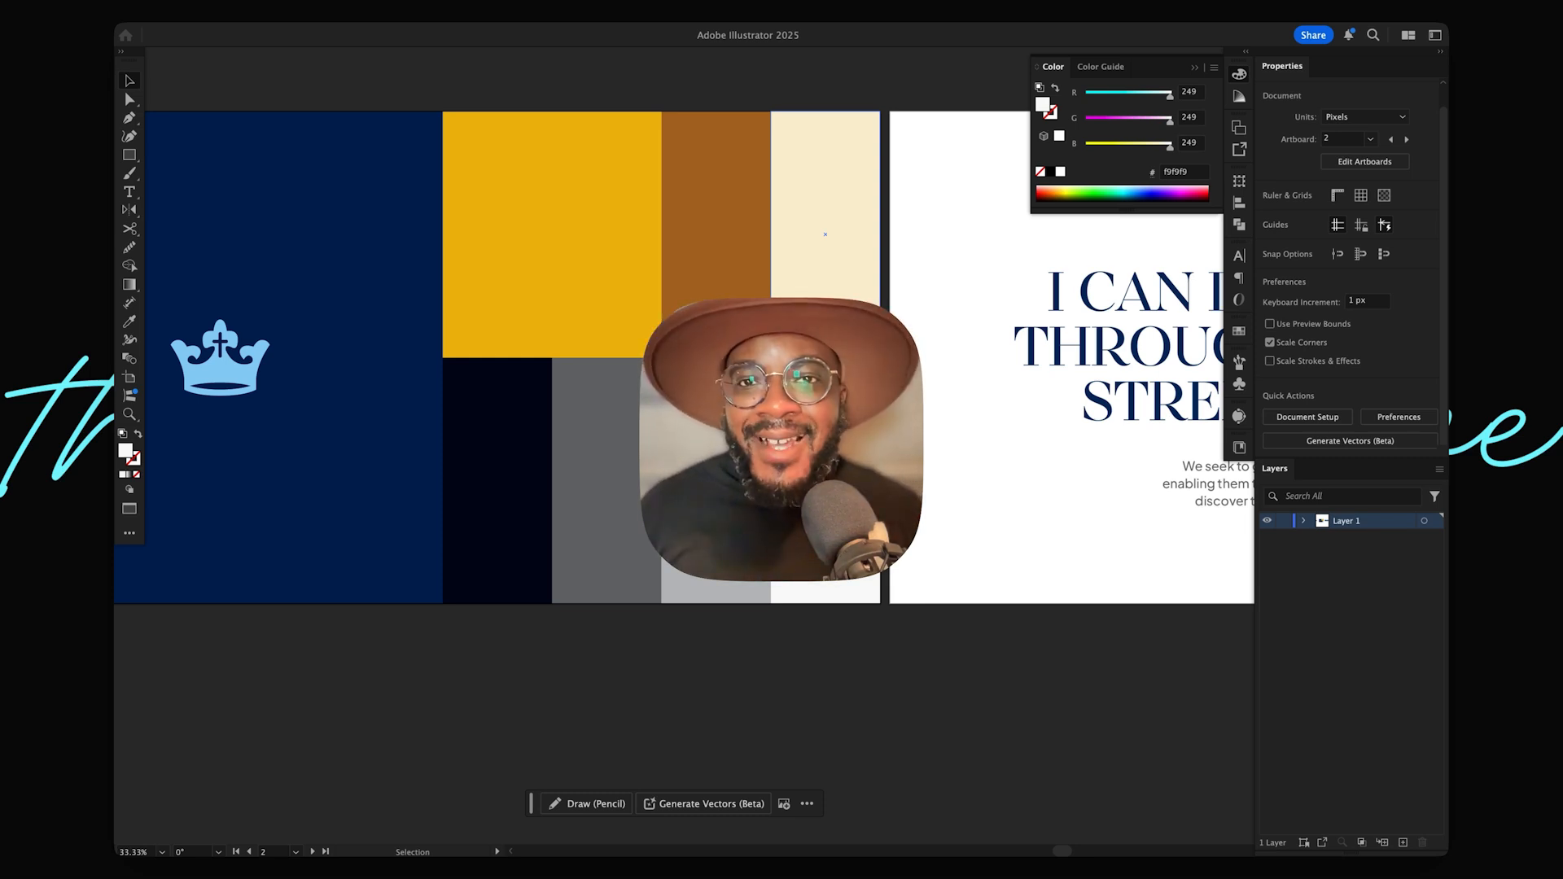
Step: Bring all three brand artboards into view and switch to The King's School Component Library file in Figma
{"action": "key", "text": "super+minus"}
{"action": "key", "text": "super+minus"}
{"action": "key", "text": "super+minus"}
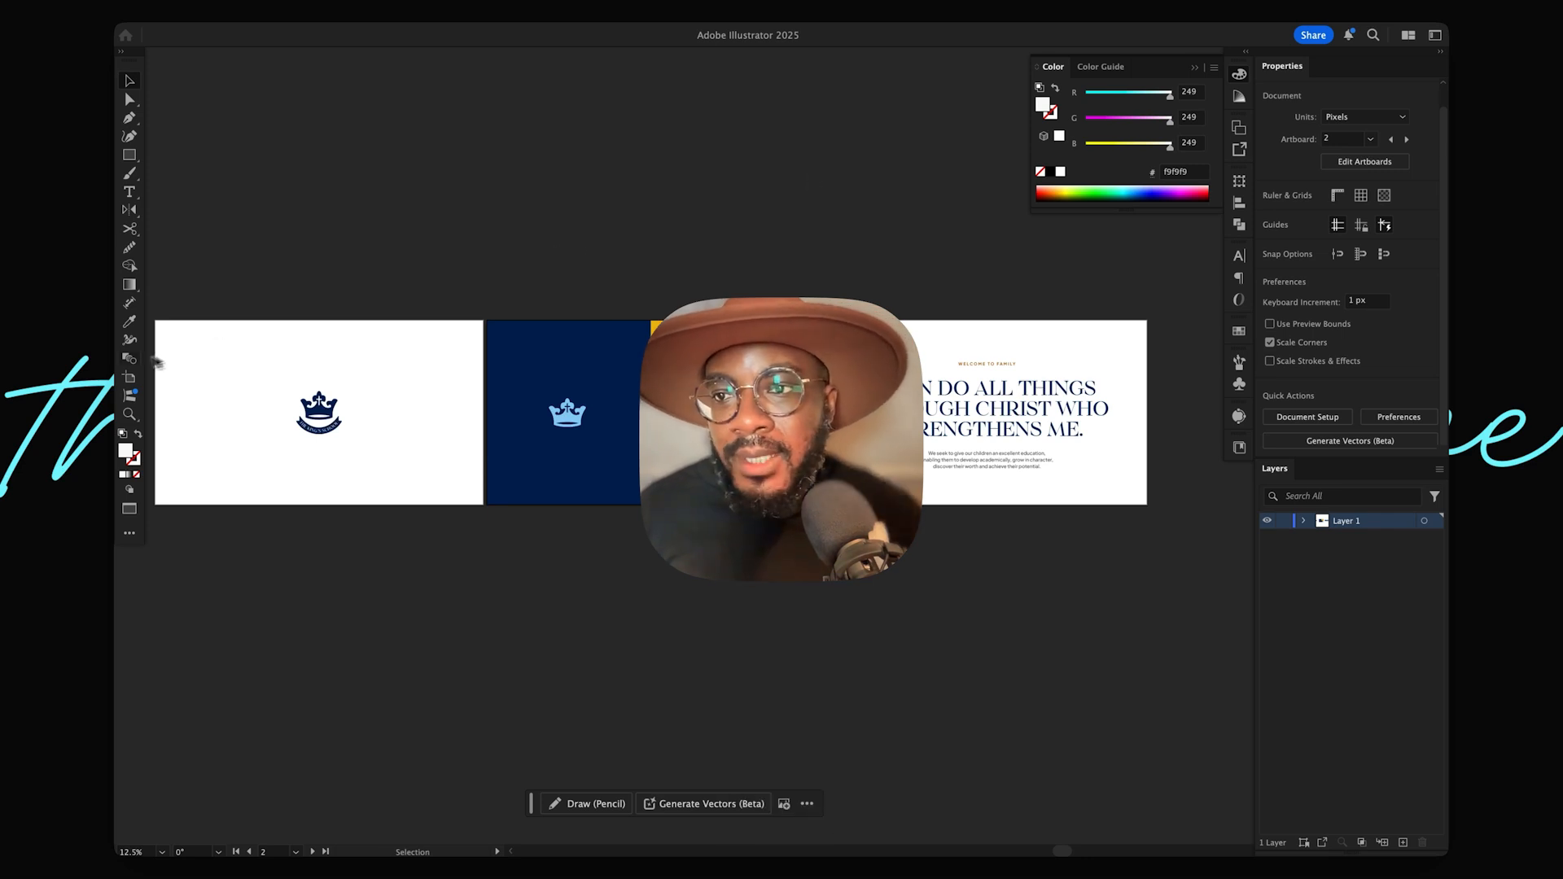
{"action": "mouse_move", "coordinate": [195, 350]}
{"action": "left_click", "coordinate": [196, 525]}
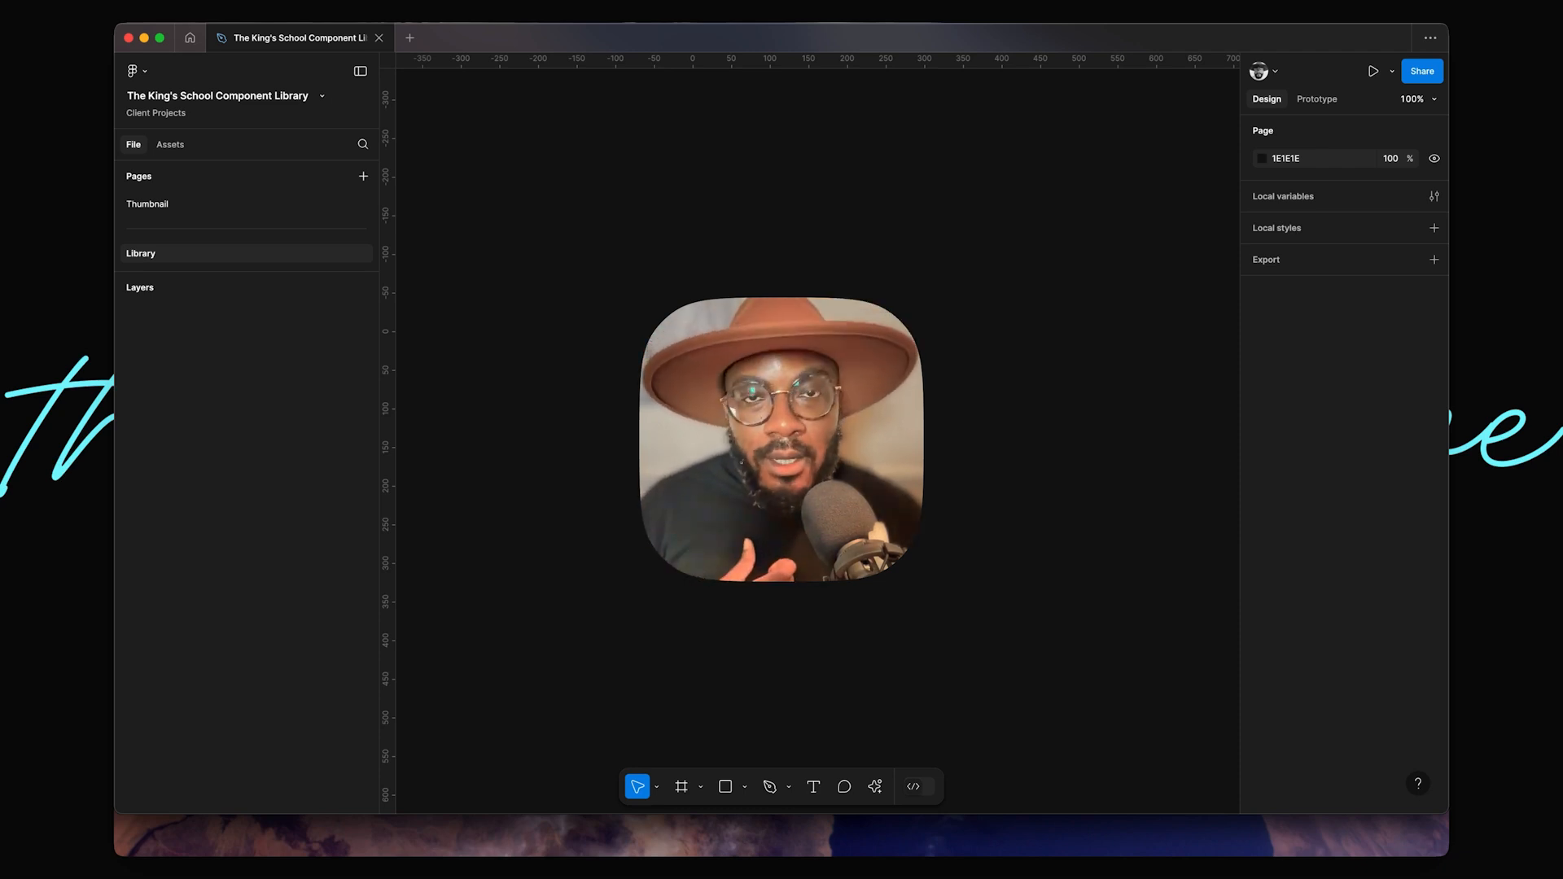
Step: Draw a rectangle about 393 × 463 on the Library page and add the text TITLE OF COLOUR in its lower half
{"action": "key", "text": "r"}
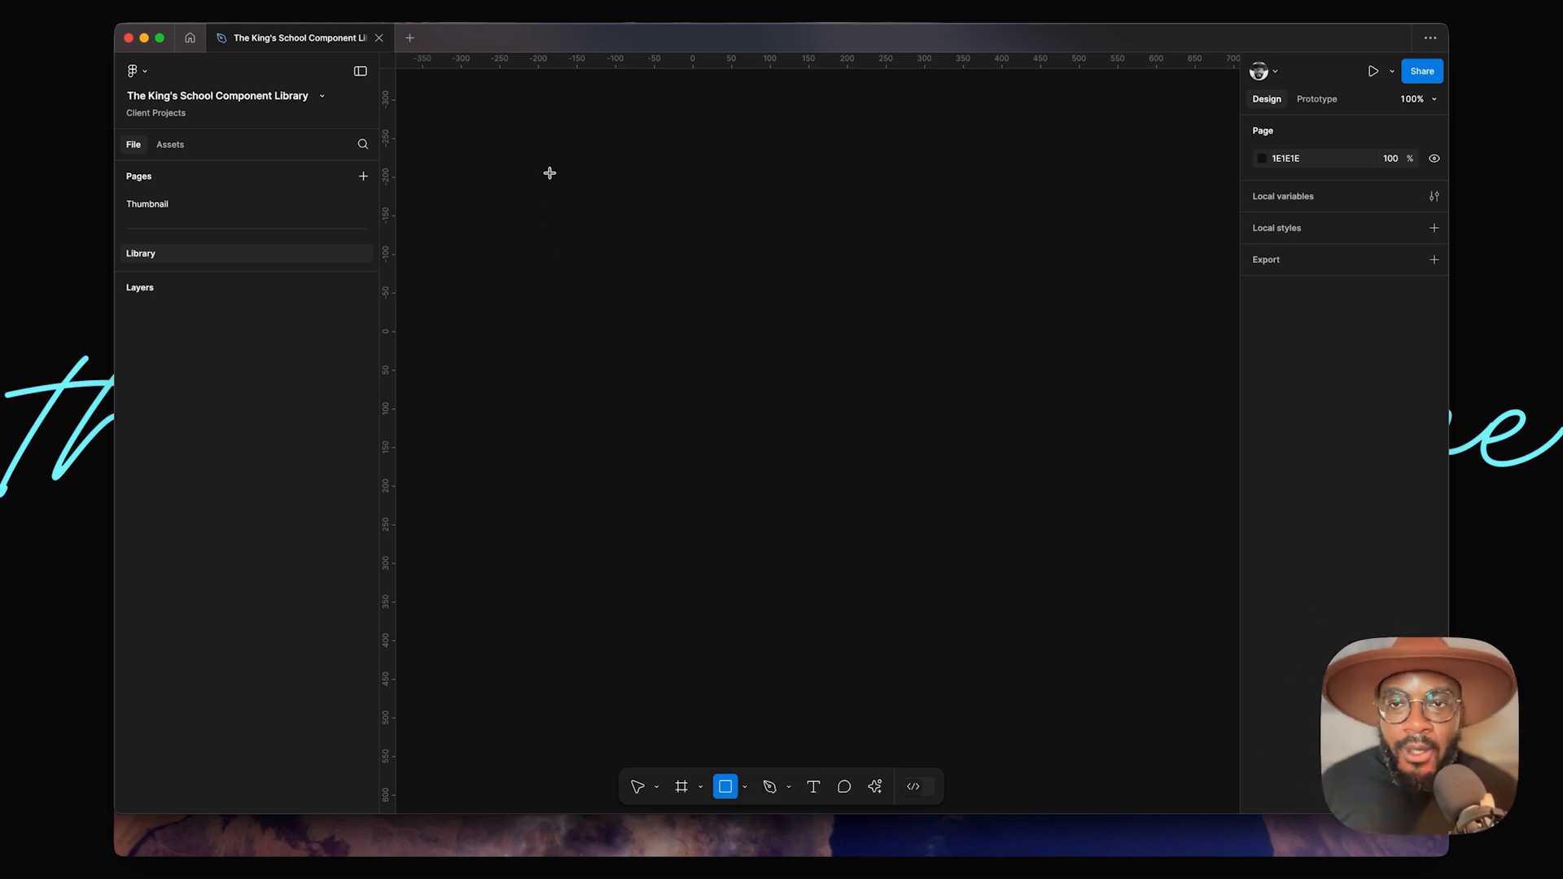
{"action": "mouse_move", "coordinate": [550, 173]}
{"action": "left_mouse_down"}
{"action": "mouse_move", "coordinate": [775, 543]}
{"action": "mouse_move", "coordinate": [853, 530]}
{"action": "left_mouse_up"}
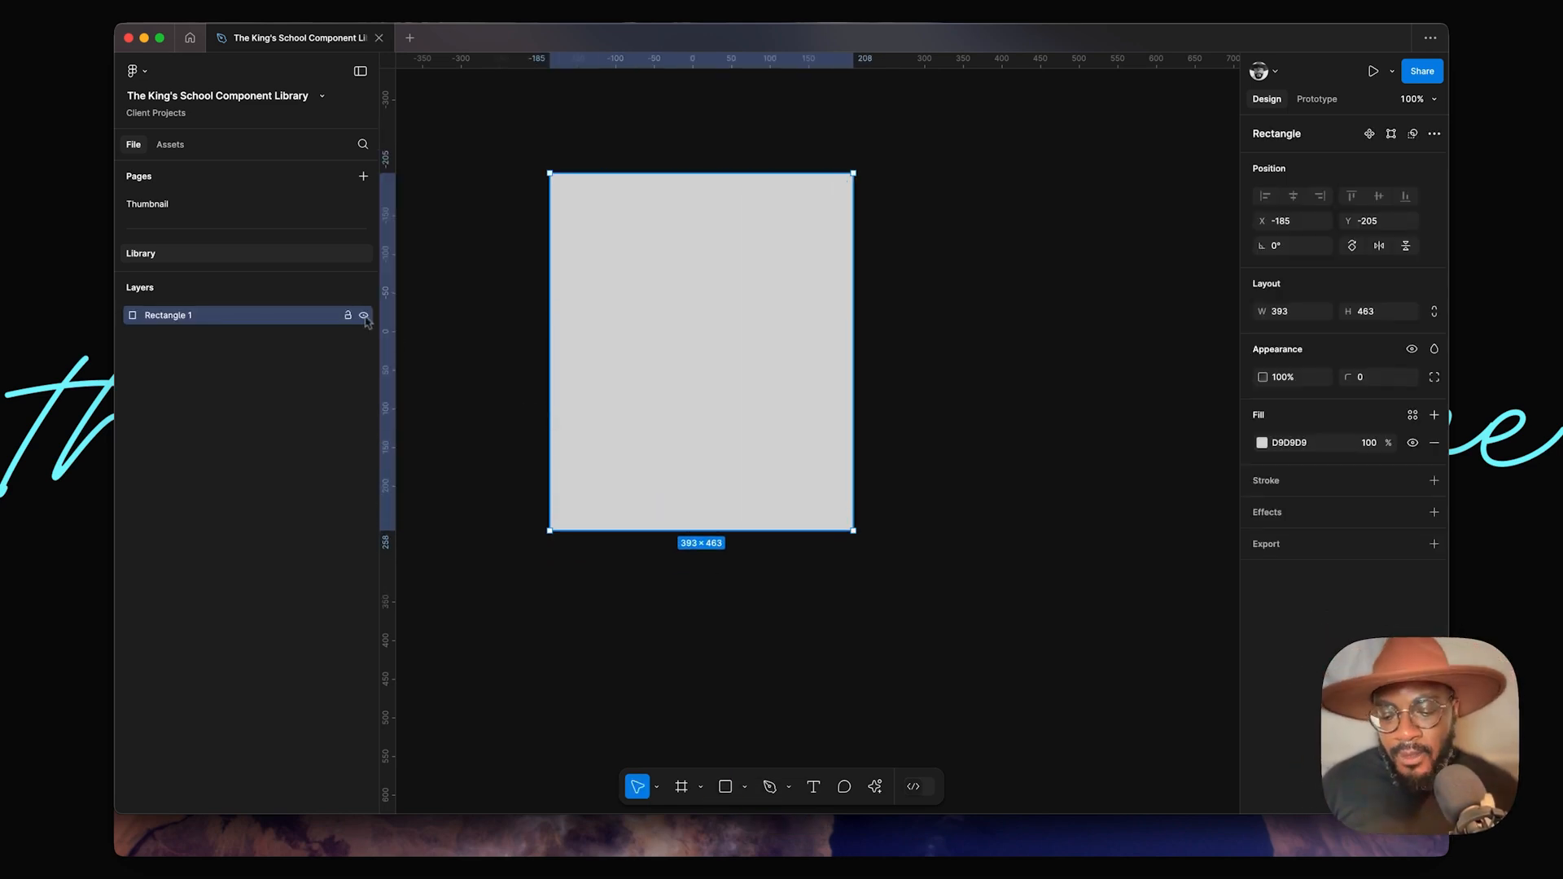
{"action": "key", "text": "t"}
{"action": "left_click_drag", "start_coordinate": [581, 353], "coordinate": [796, 426]}
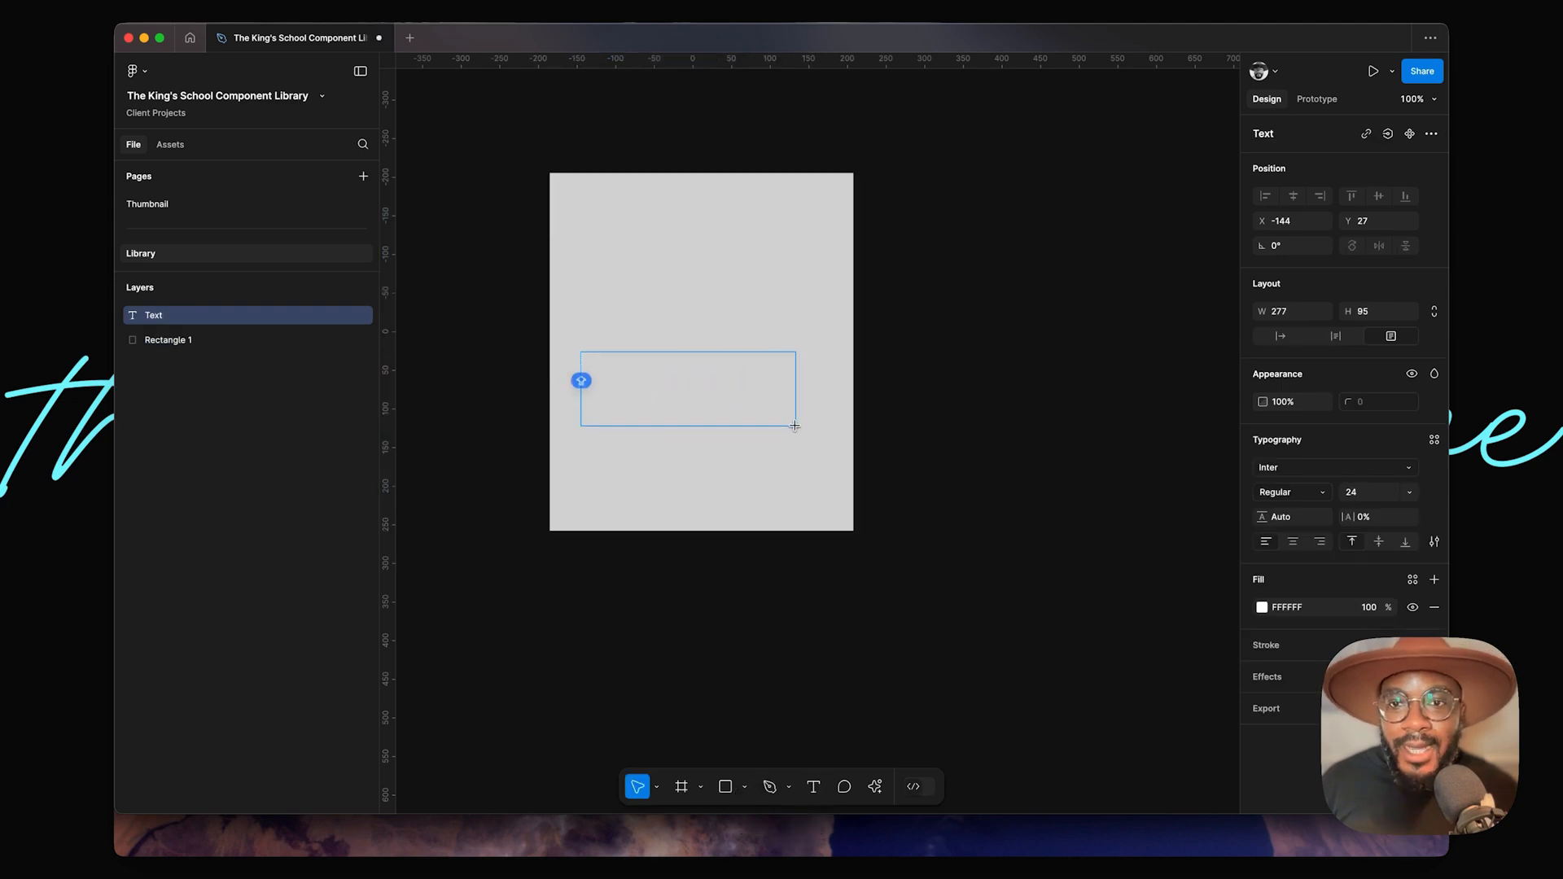
{"action": "type", "text": "TITLE OF COLOUR"}
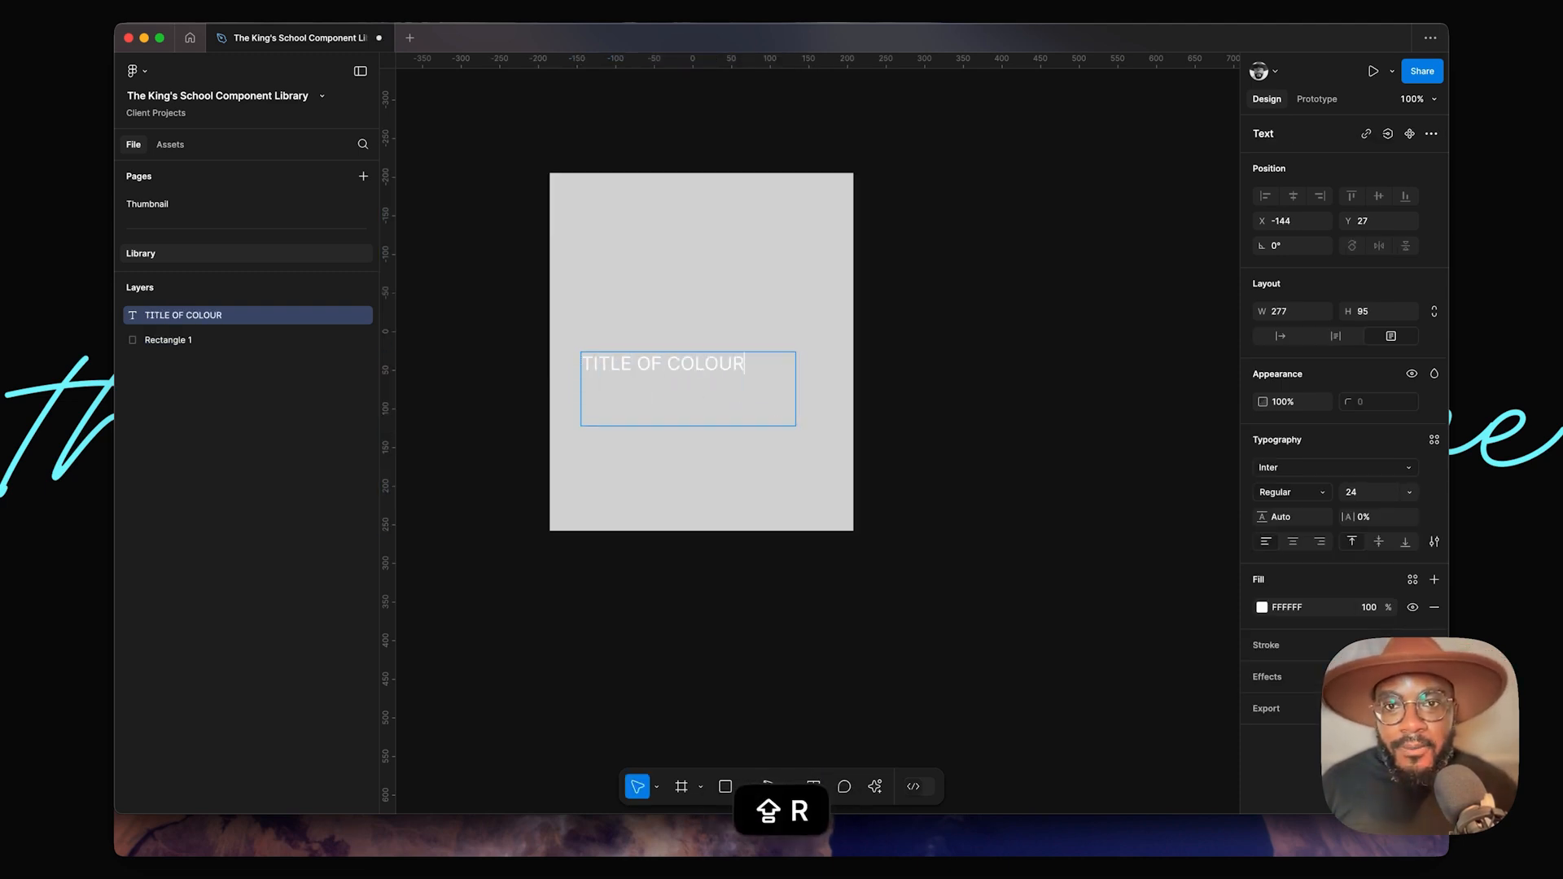
{"action": "key", "text": "Escape"}
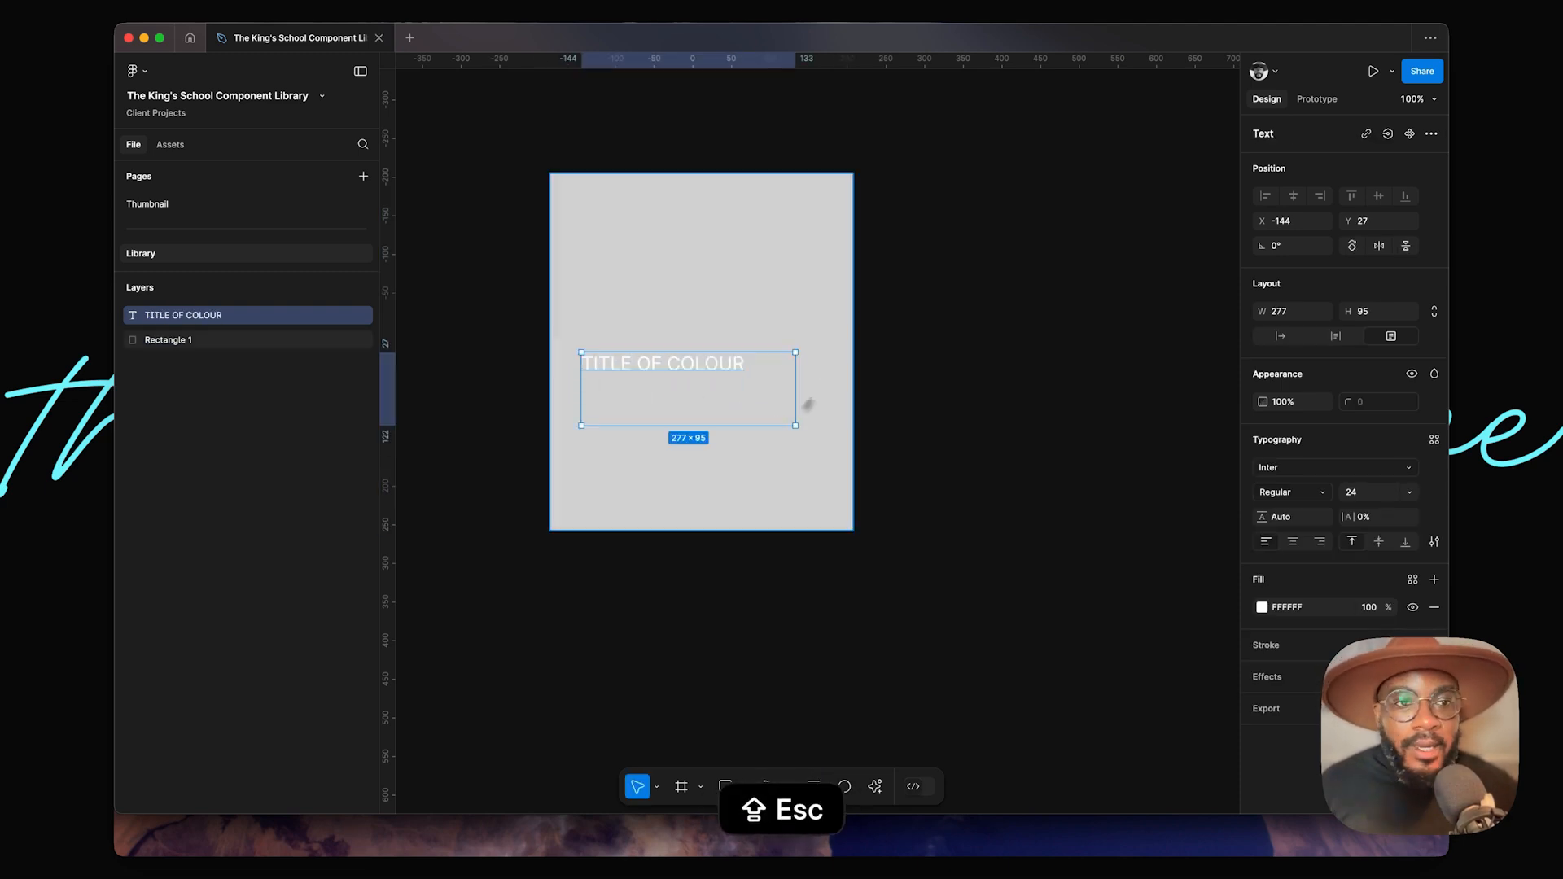
Step: Set the fill of the TITLE OF COLOUR text to dark 1E1E1E, using the page's existing colours
{"action": "left_click", "coordinate": [1302, 608]}
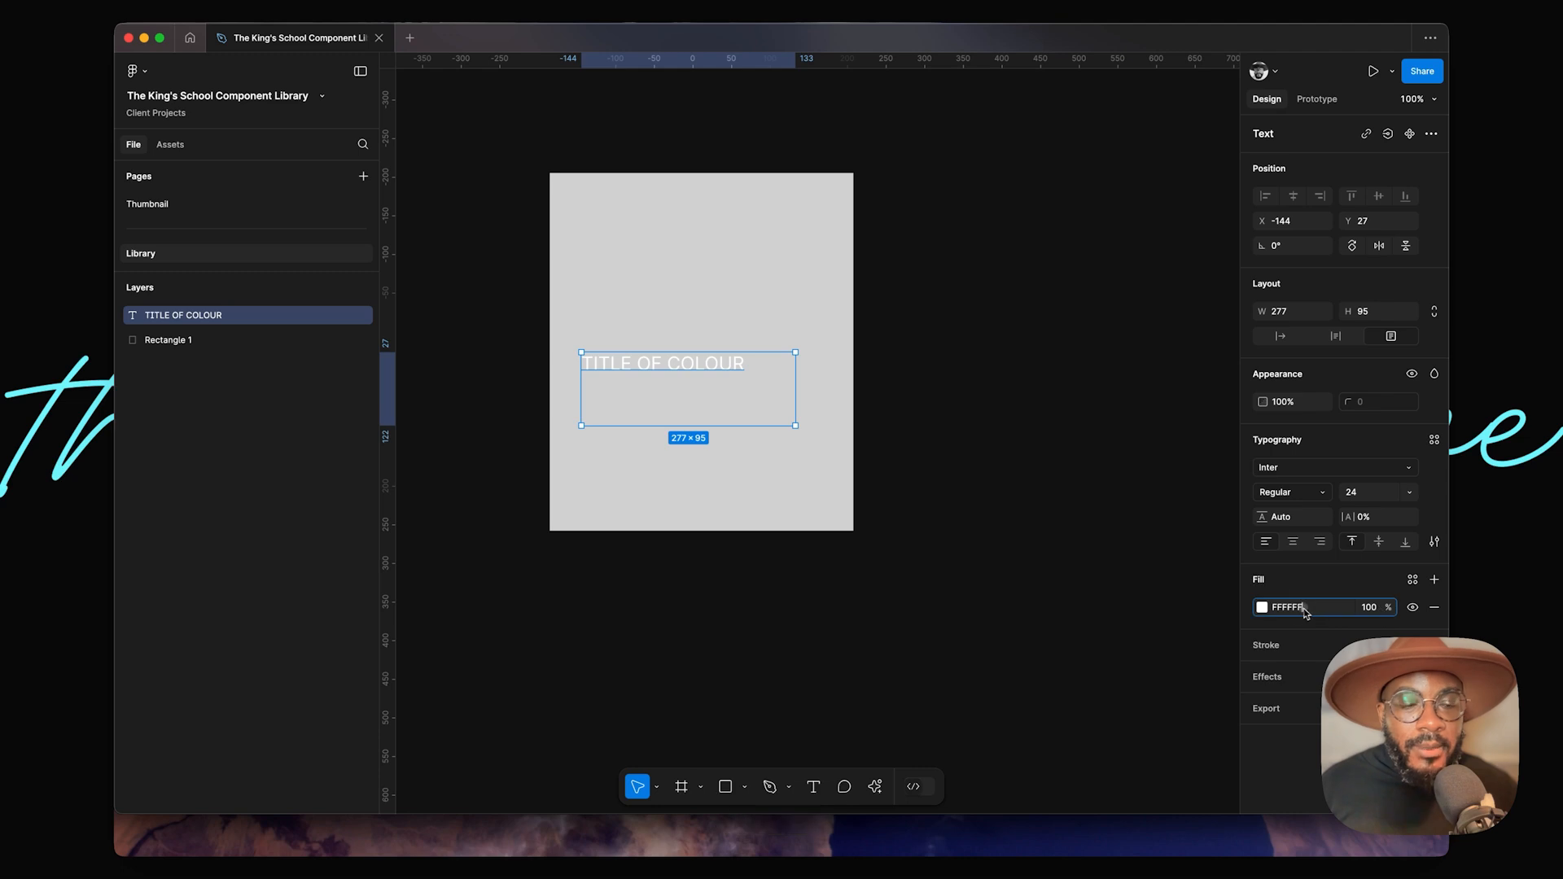
{"action": "left_click", "coordinate": [1261, 607]}
{"action": "left_click", "coordinate": [1110, 737]}
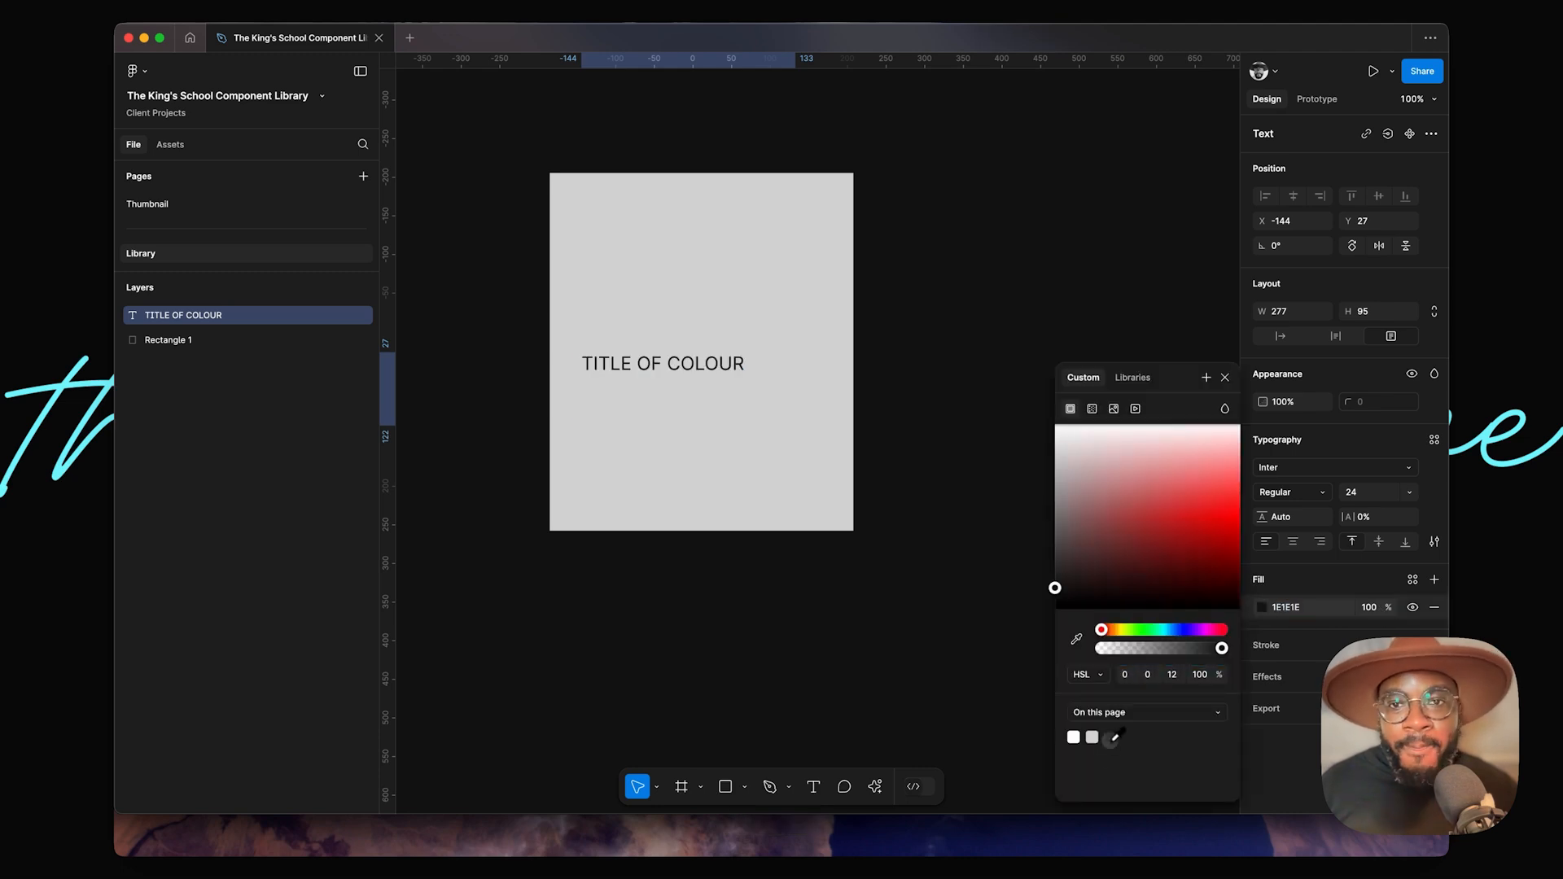
{"action": "left_click", "coordinate": [1372, 494]}
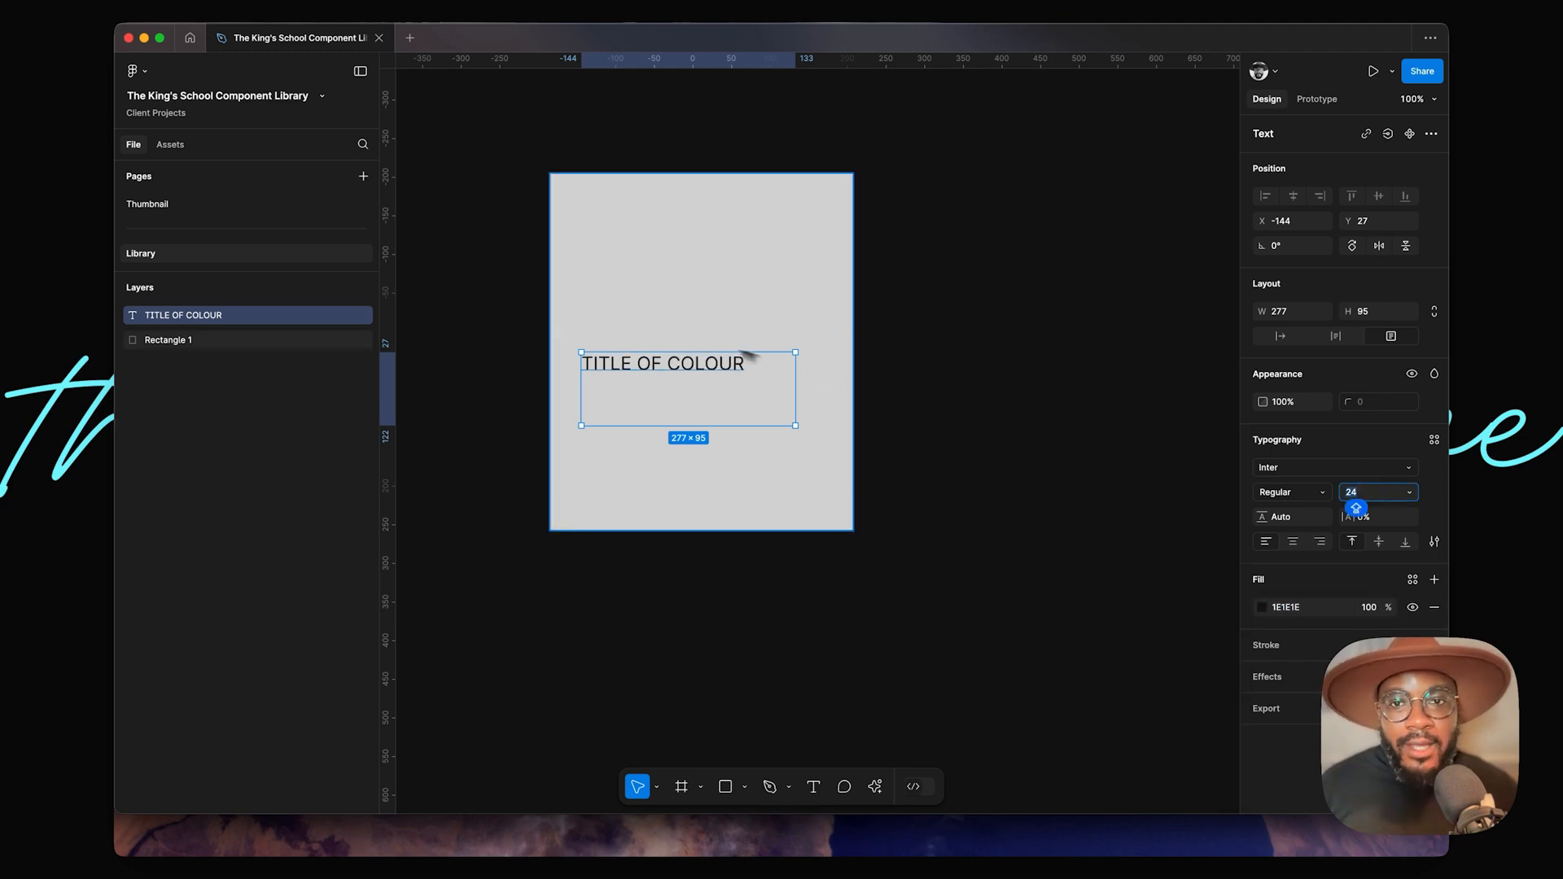
{"action": "left_click", "coordinate": [966, 366]}
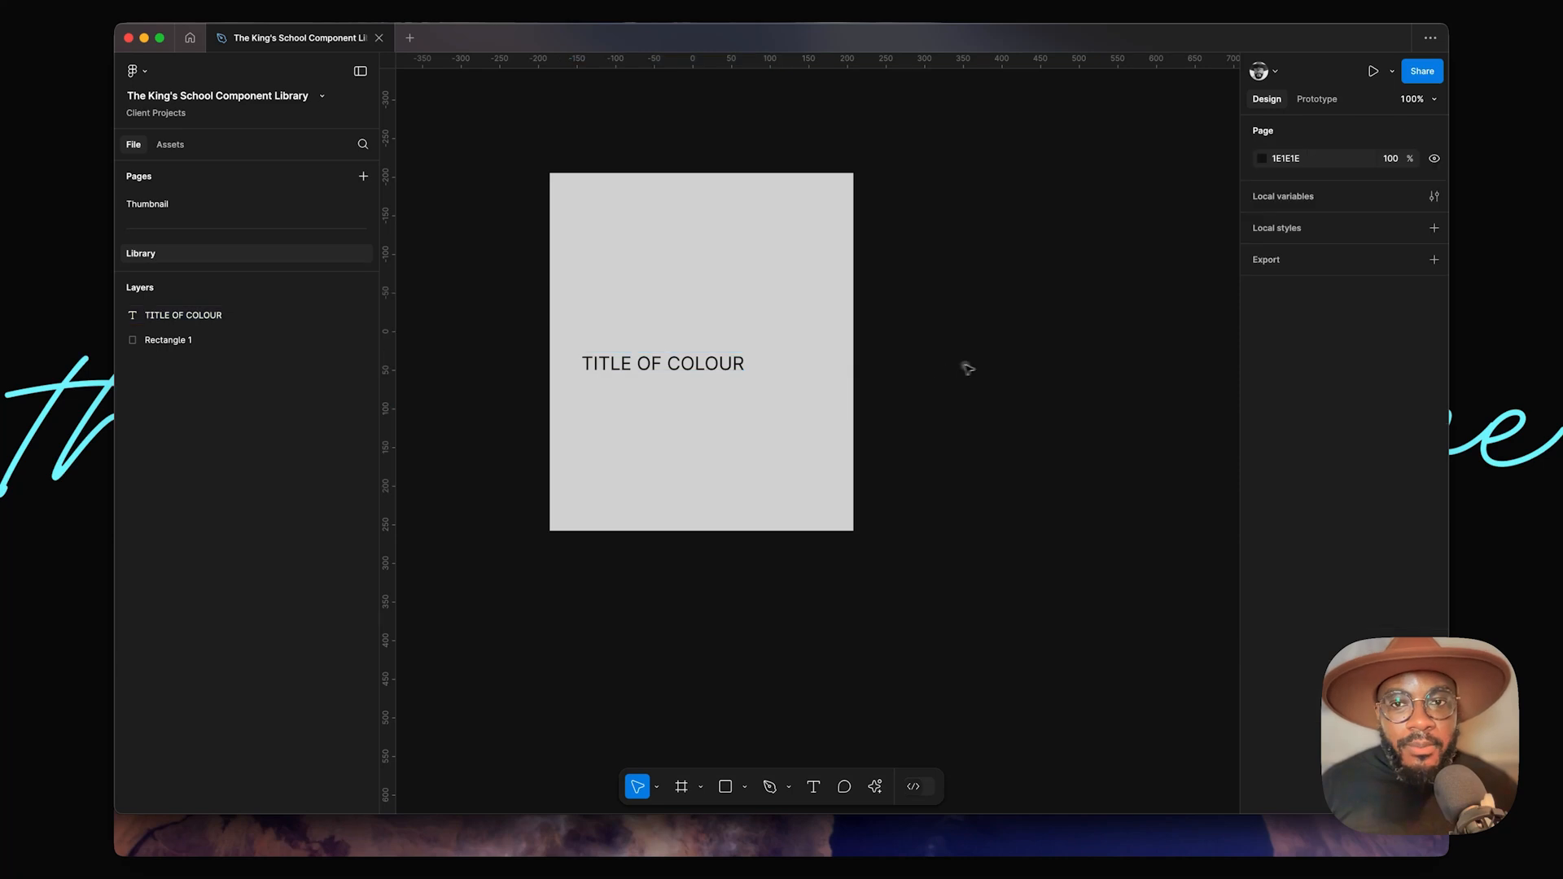
Step: Duplicate the TITLE OF COLOUR text just below itself and replace the copy's content with #HEXCIODE
{"action": "left_click", "coordinate": [687, 365]}
{"action": "left_click_drag", "start_coordinate": [687, 366], "coordinate": [684, 403]}
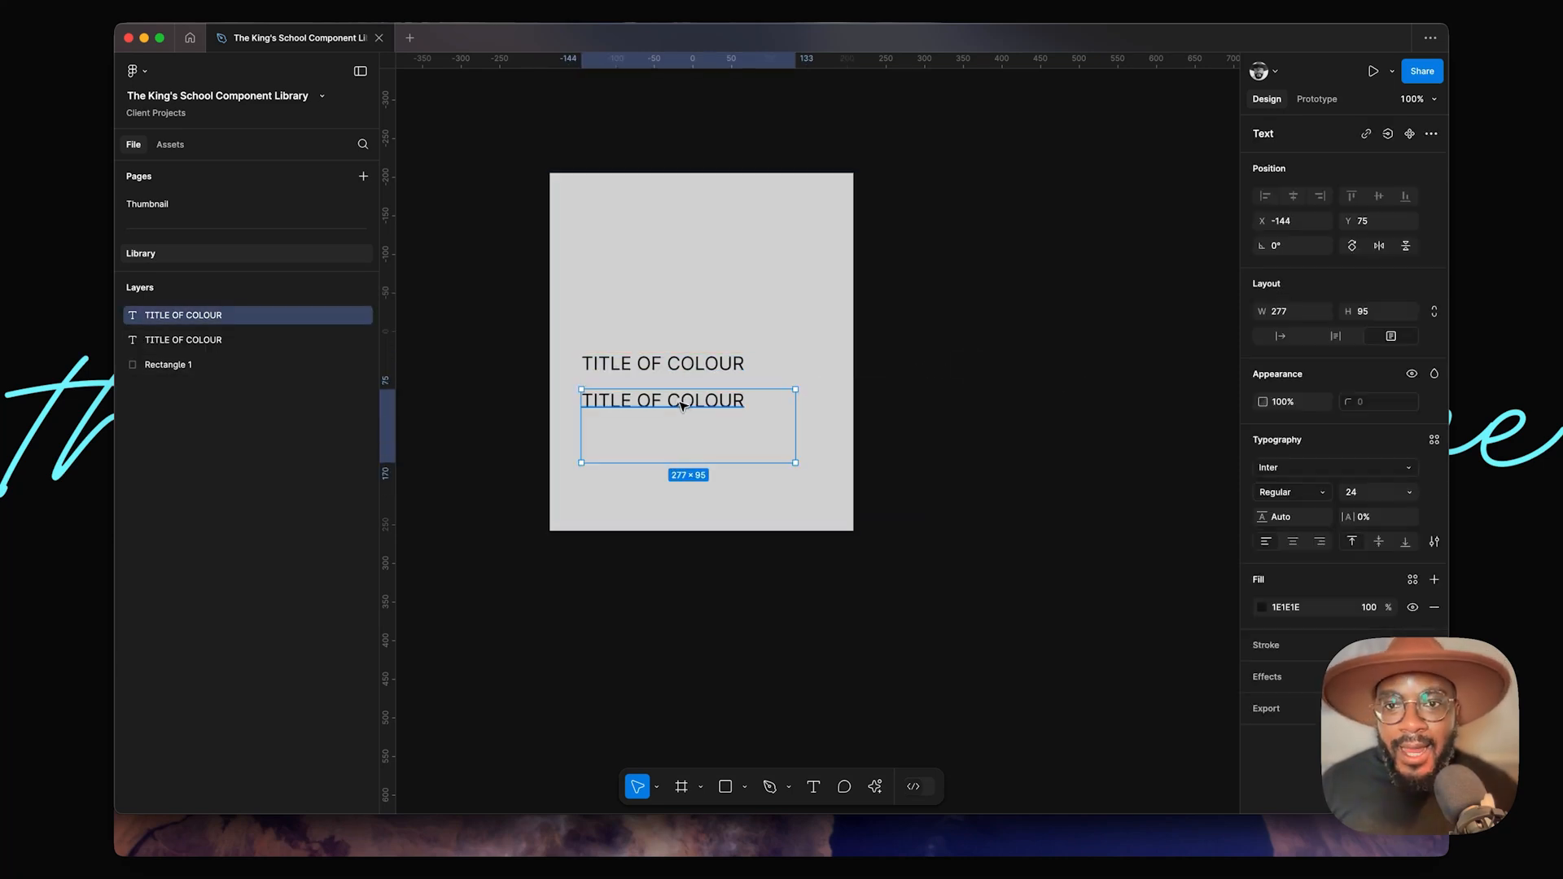
{"action": "double_click", "coordinate": [682, 402]}
{"action": "type", "text": "#"}
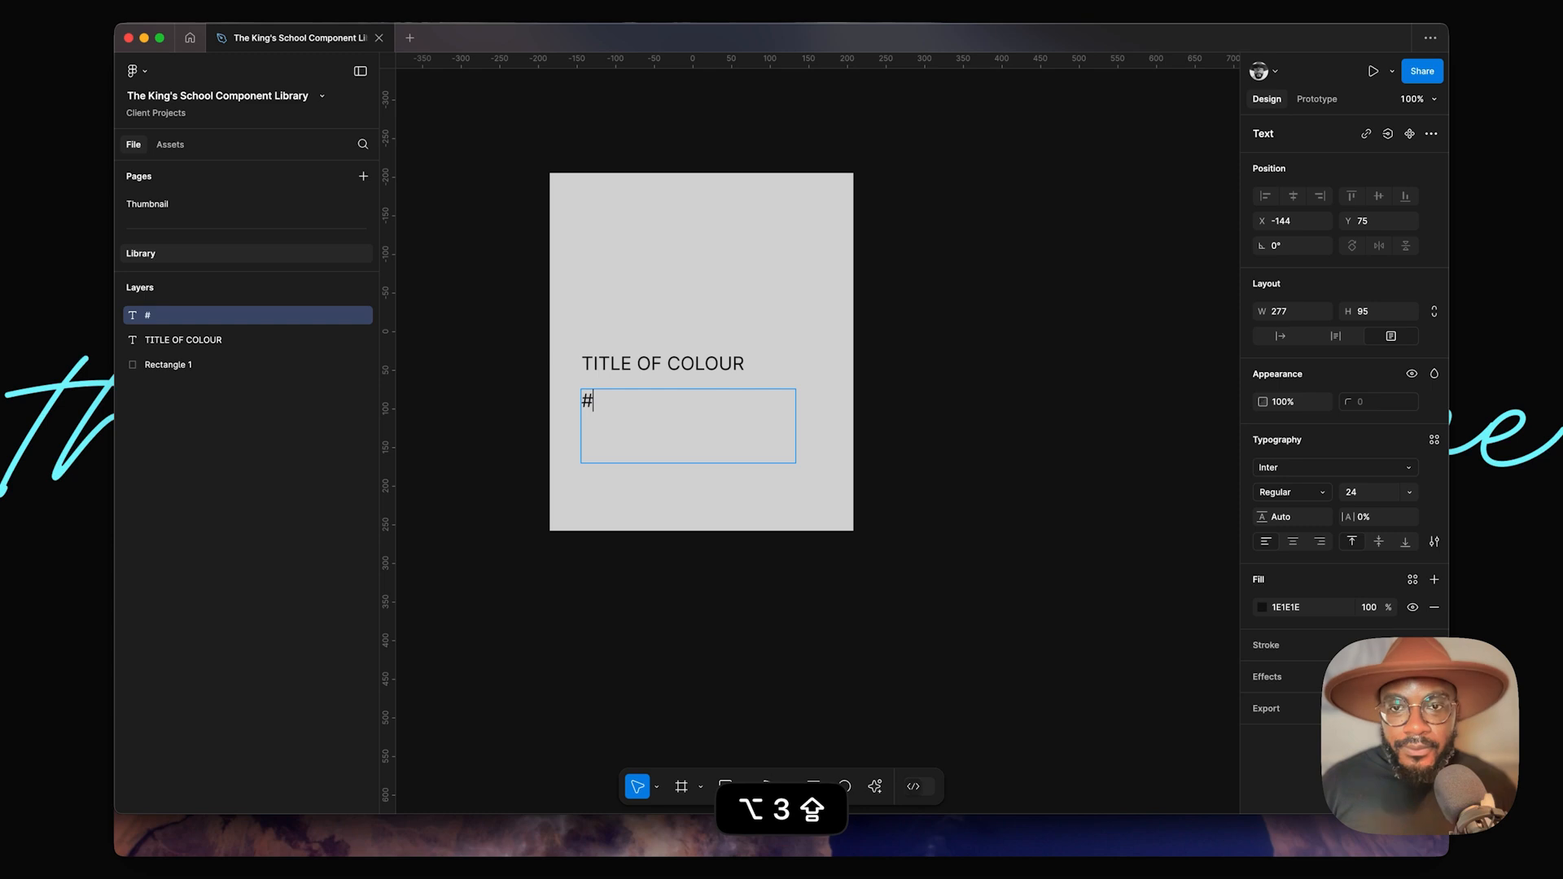
{"action": "type", "text": "HEXCPDE"}
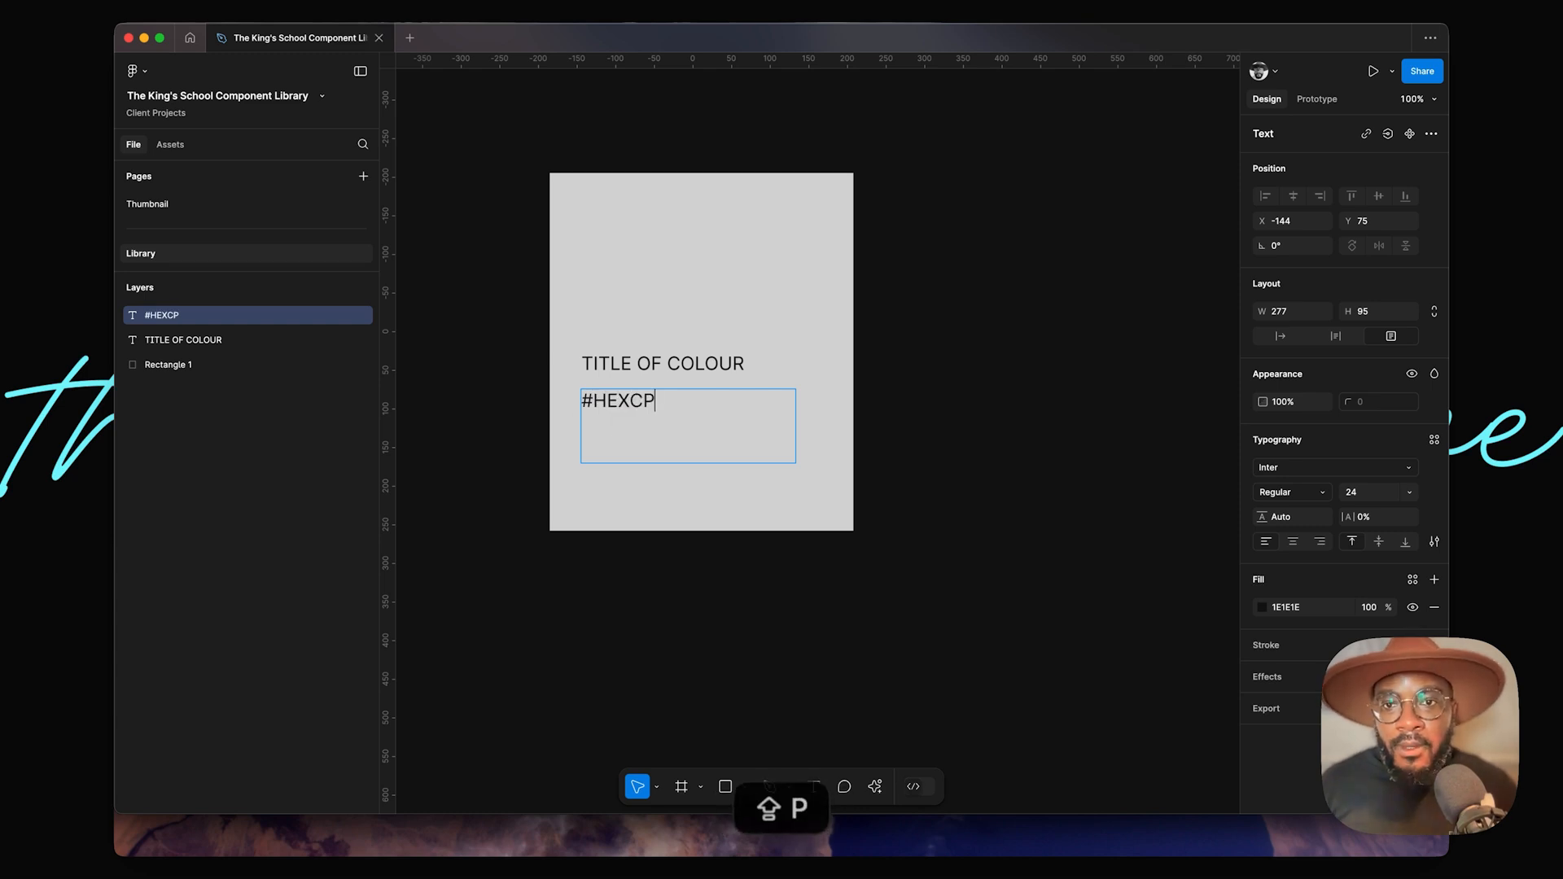
{"action": "key", "text": "BackSpace"}
{"action": "key", "text": "BackSpace"}
{"action": "key", "text": "BackSpace"}
{"action": "type", "text": "IODE"}
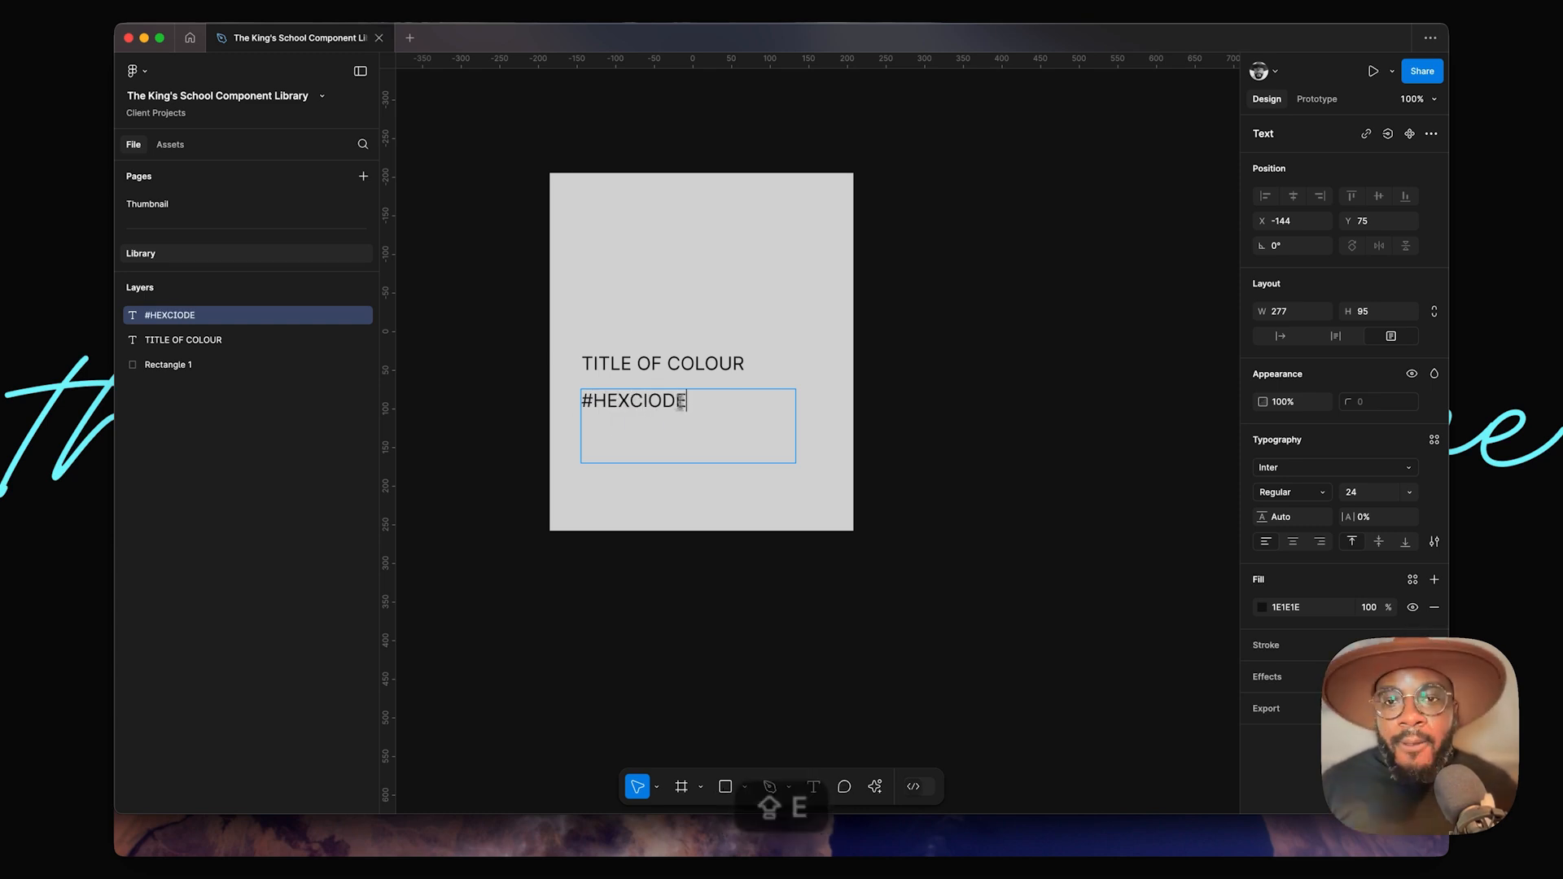
{"action": "key", "text": "Escape"}
{"action": "key", "text": "Escape"}
Step: Duplicate the #HEXCIODE text below, set the copy's font size to 16 and widen its text box to 312
{"action": "left_click_drag", "start_coordinate": [594, 405], "coordinate": [594, 455]}
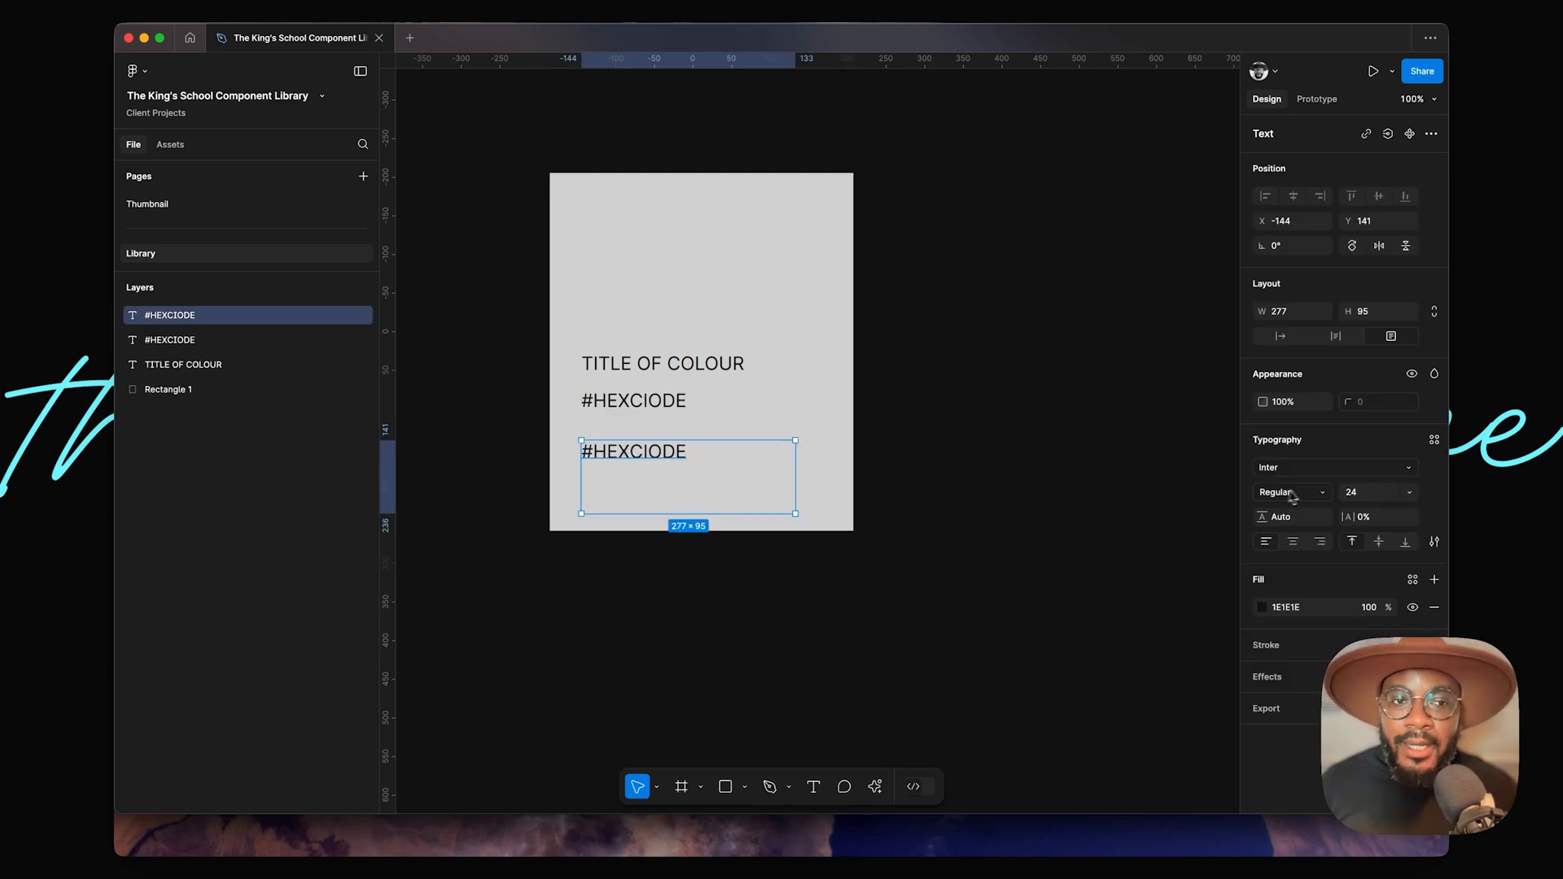
{"action": "left_click", "coordinate": [1367, 491]}
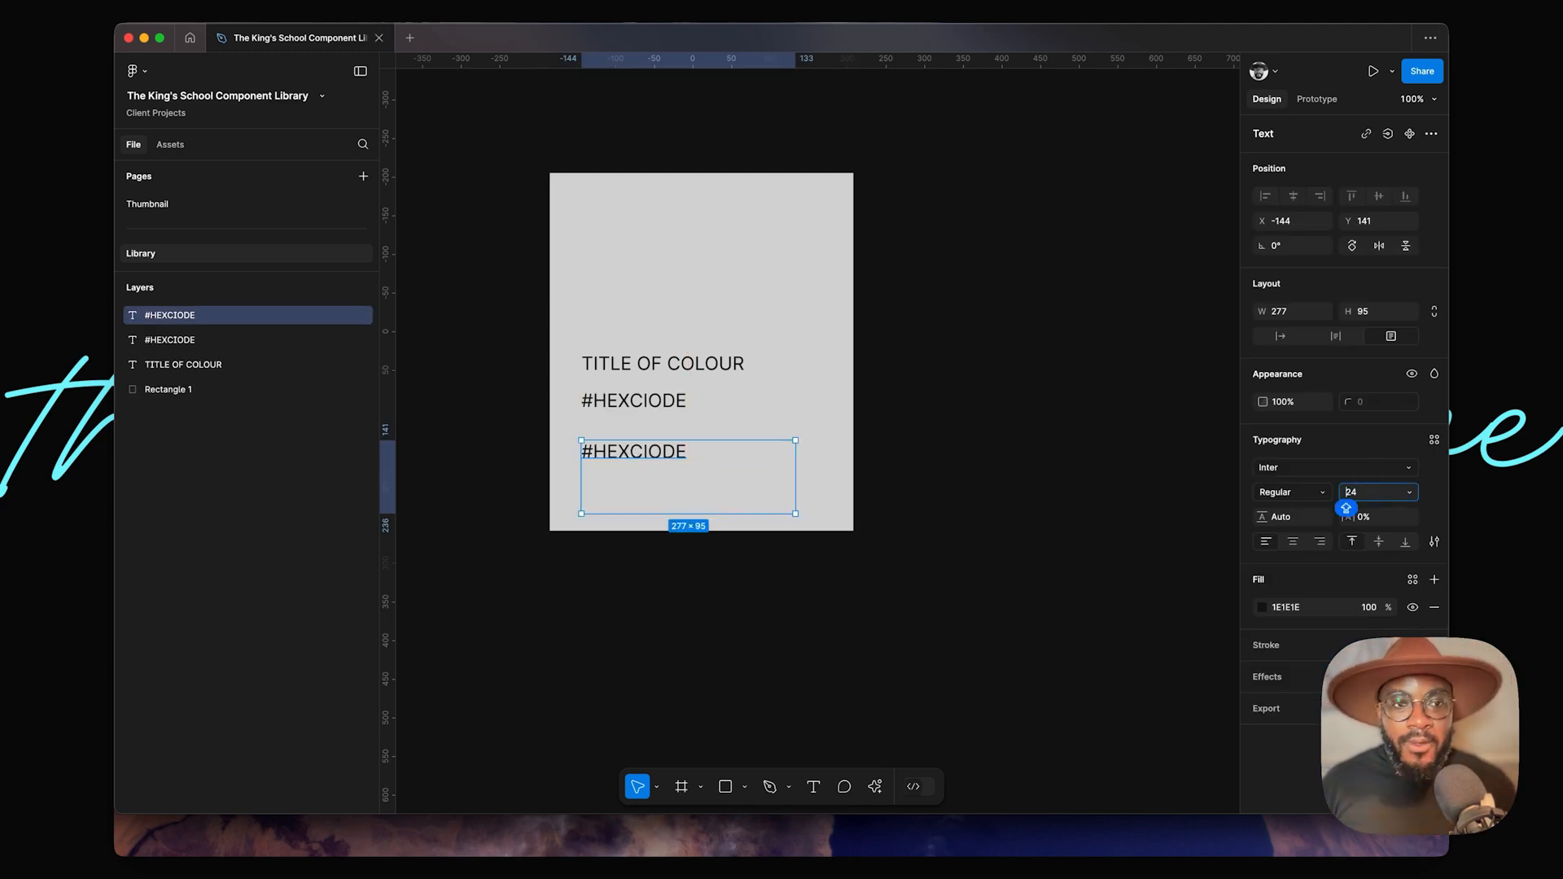
{"action": "key", "text": "super+a"}
{"action": "type", "text": "16"}
{"action": "key", "text": "shift+Return"}
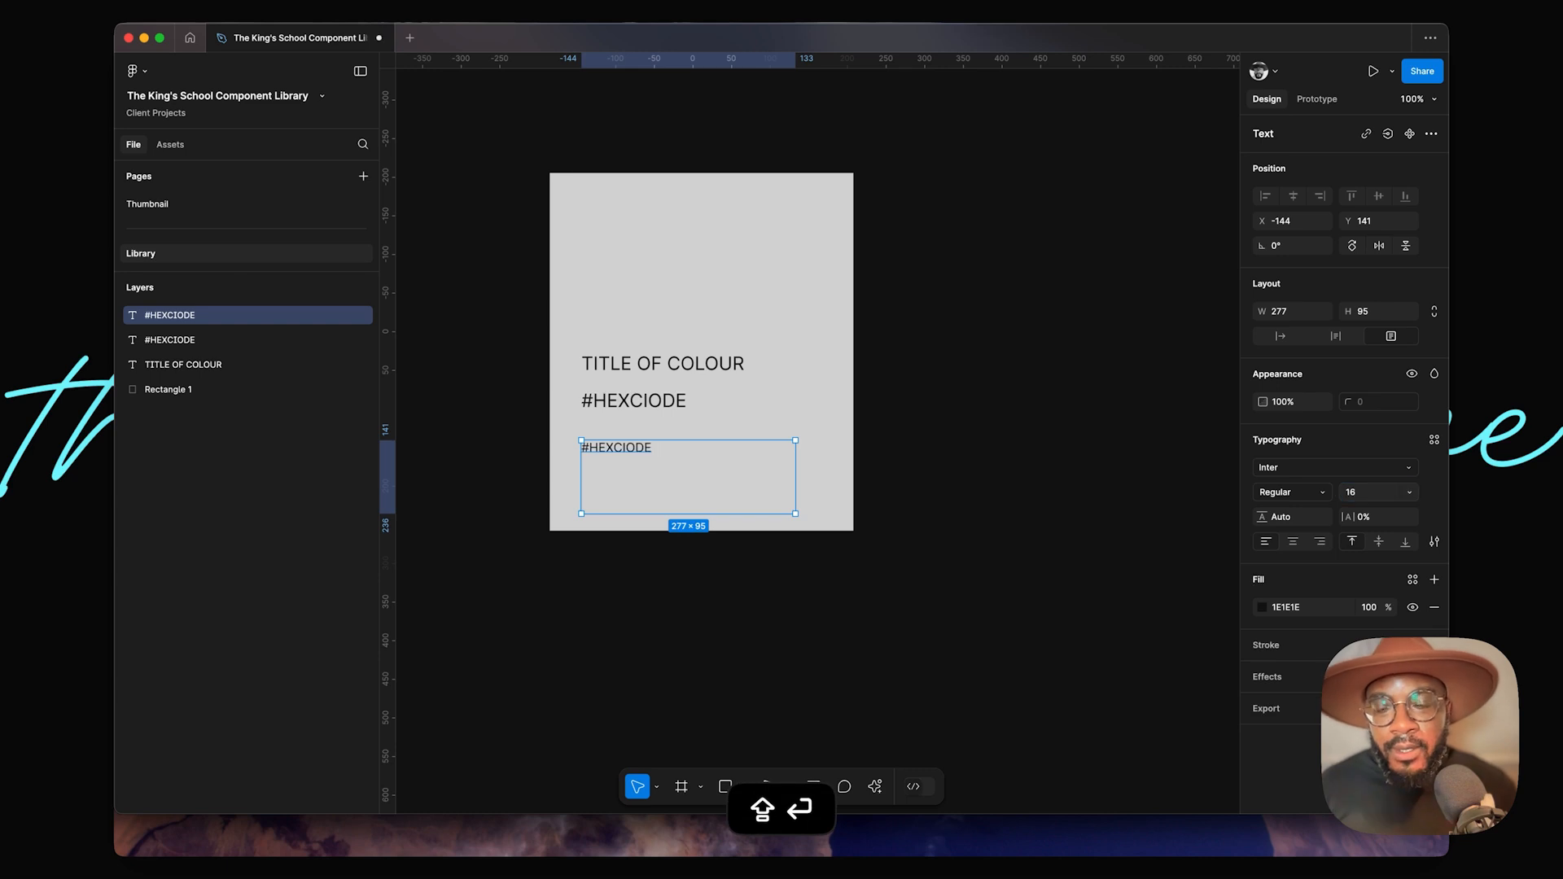
{"action": "left_click_drag", "start_coordinate": [796, 480], "coordinate": [820, 479]}
Step: Clear the content of the size 16 text copy and start the AI Rewrite this action on it
{"action": "double_click", "coordinate": [618, 452]}
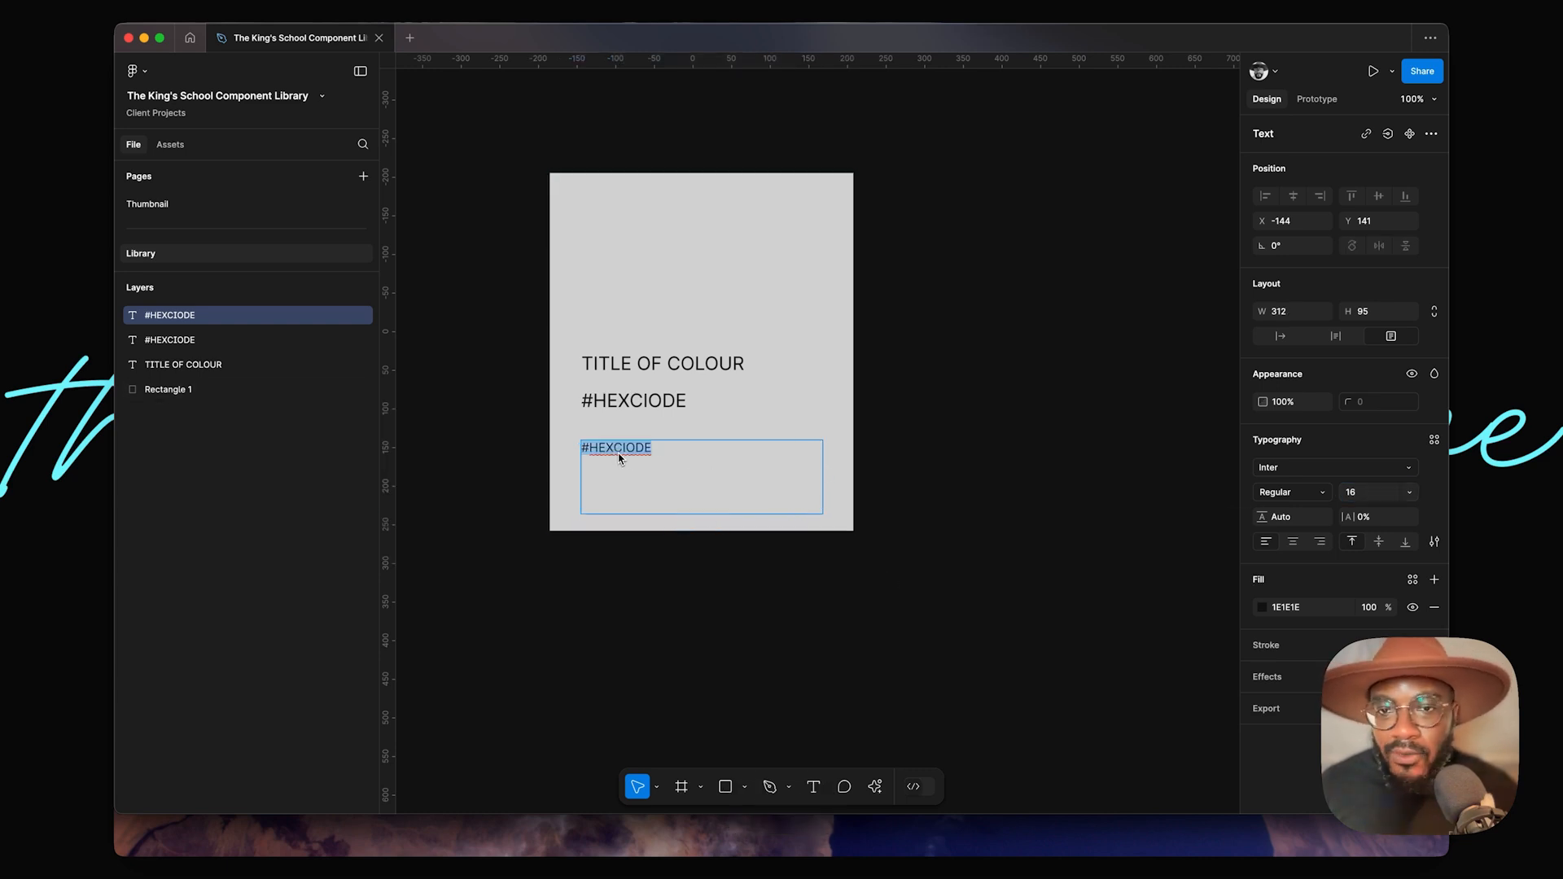
{"action": "key", "text": "shift"}
{"action": "key", "text": "shift+BackSpace"}
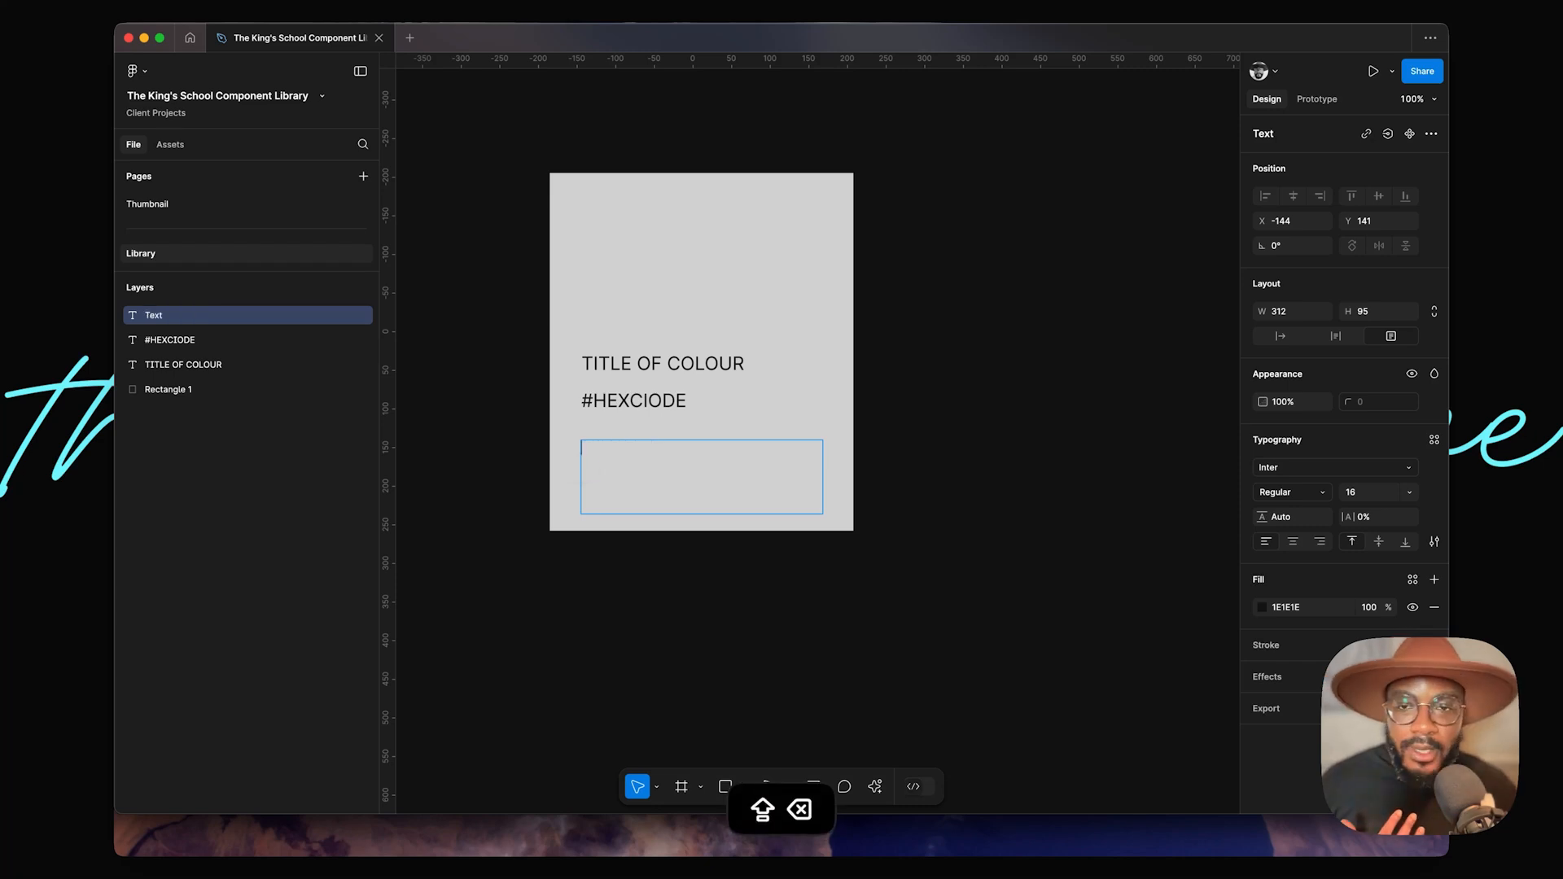
{"action": "left_click", "coordinate": [875, 787]}
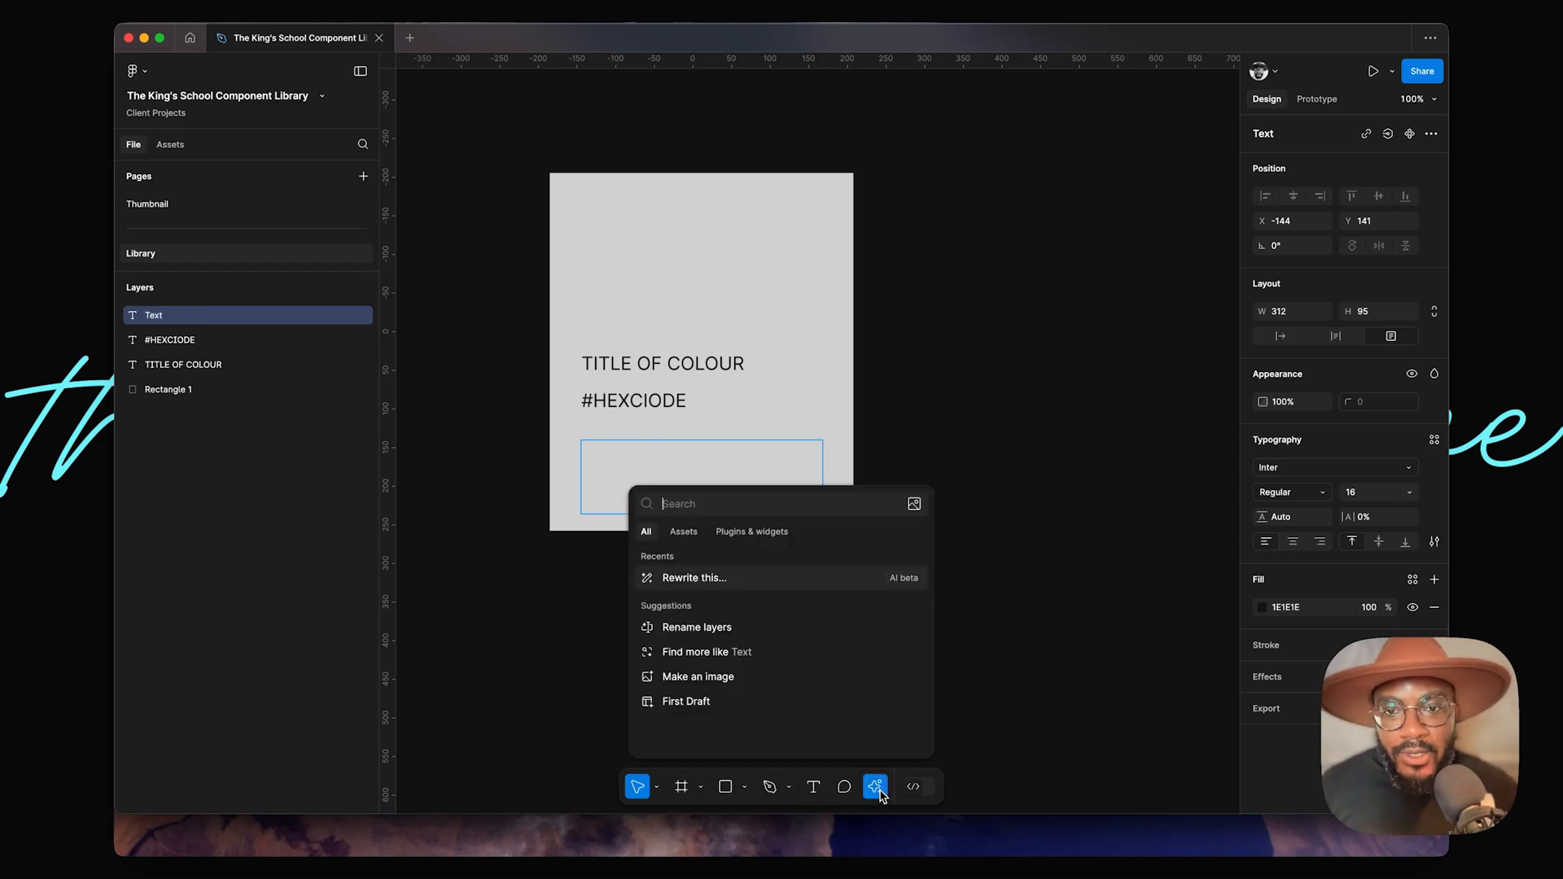
{"action": "left_click", "coordinate": [854, 584]}
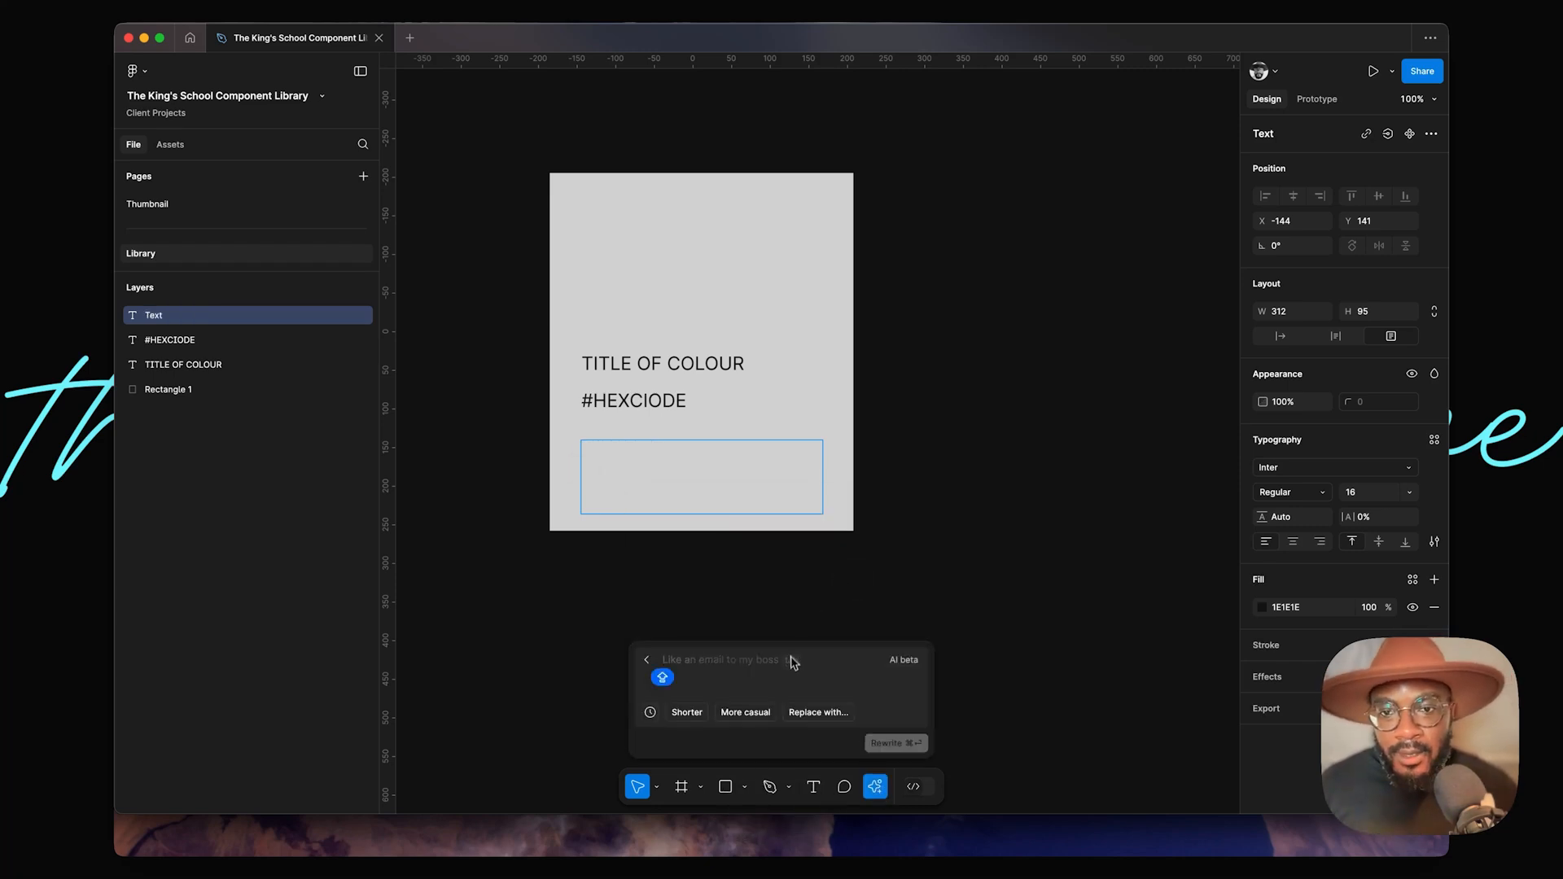
Step: Generate the placeholder paragraph with the prompt GIVE ME A COLOUR DESCRIPTION, and move the grey rectangle slightly down
{"action": "type", "text": "GIVE ME A CO"}
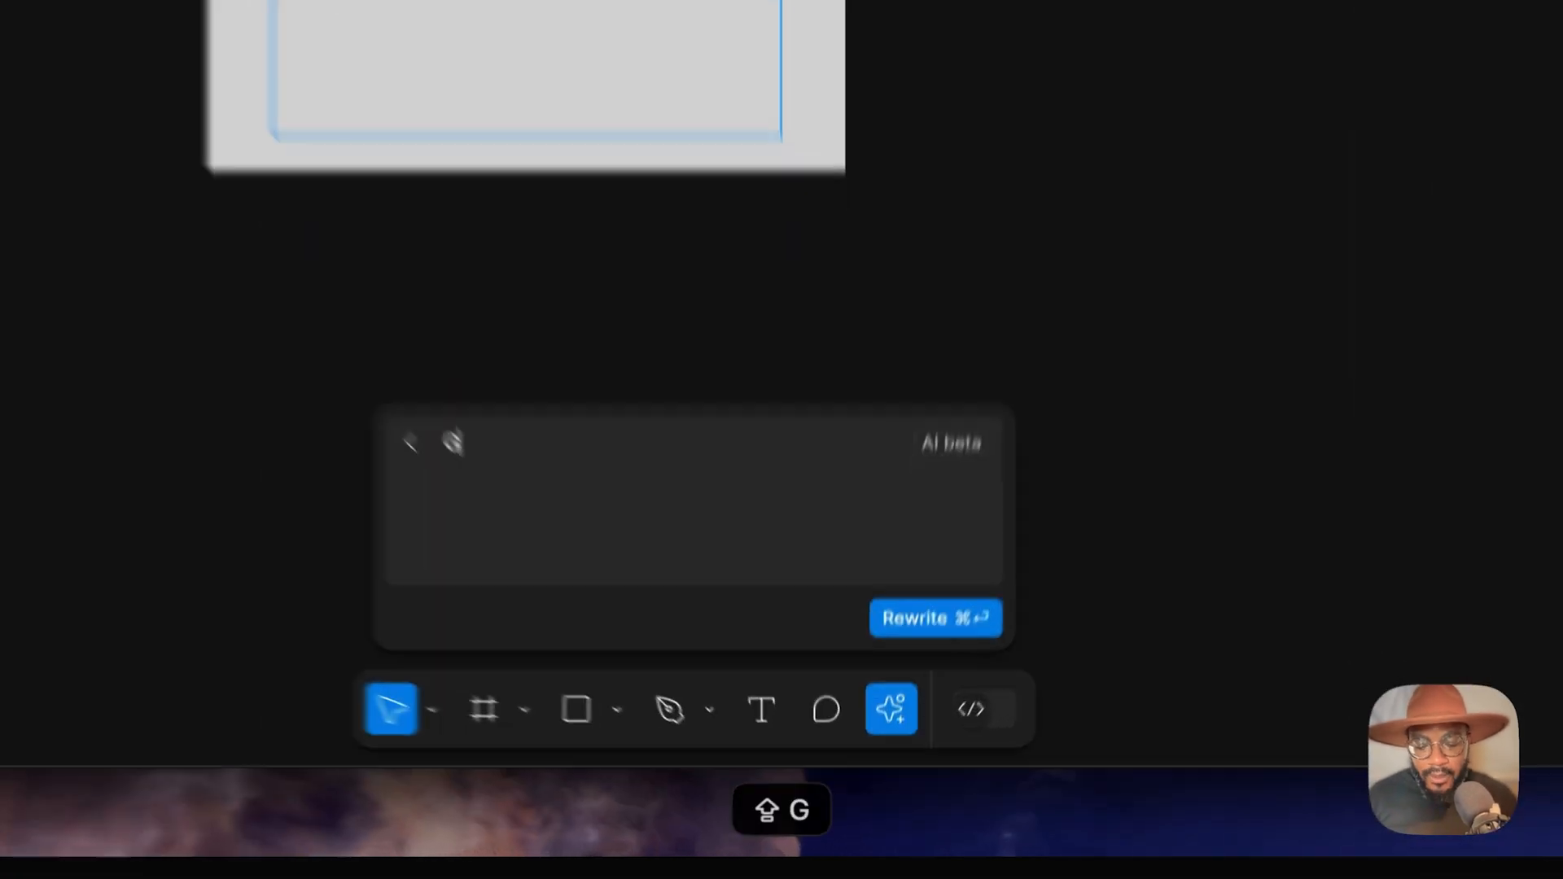
{"action": "type", "text": "LOUR"}
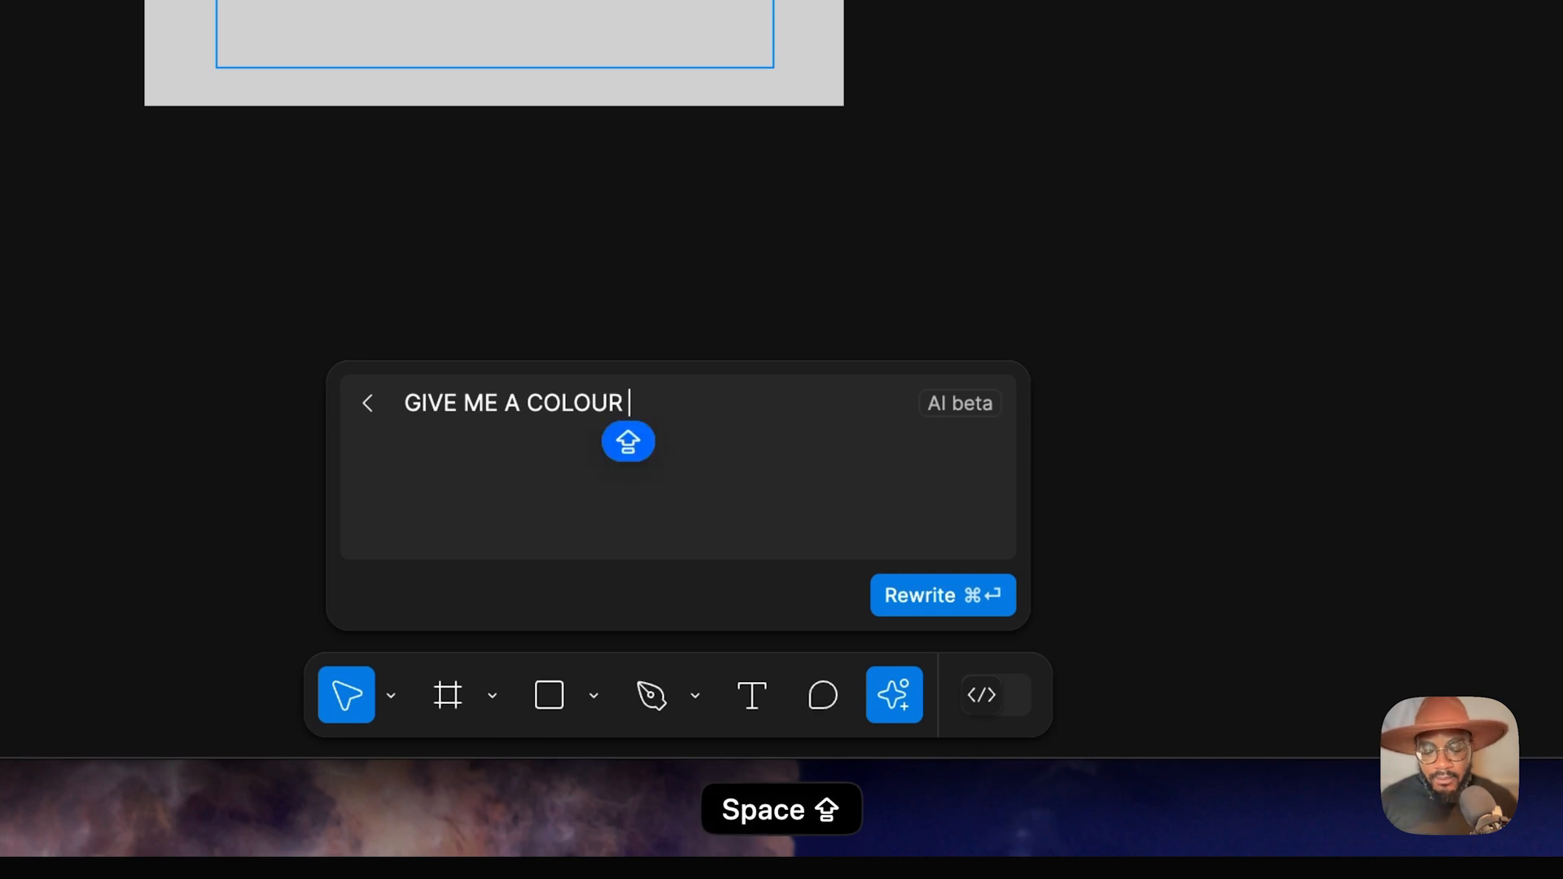
{"action": "type", "text": " DESCRIOT"}
{"action": "key", "text": "BackSpace"}
{"action": "key", "text": "BackSpace"}
{"action": "type", "text": "PTION"}
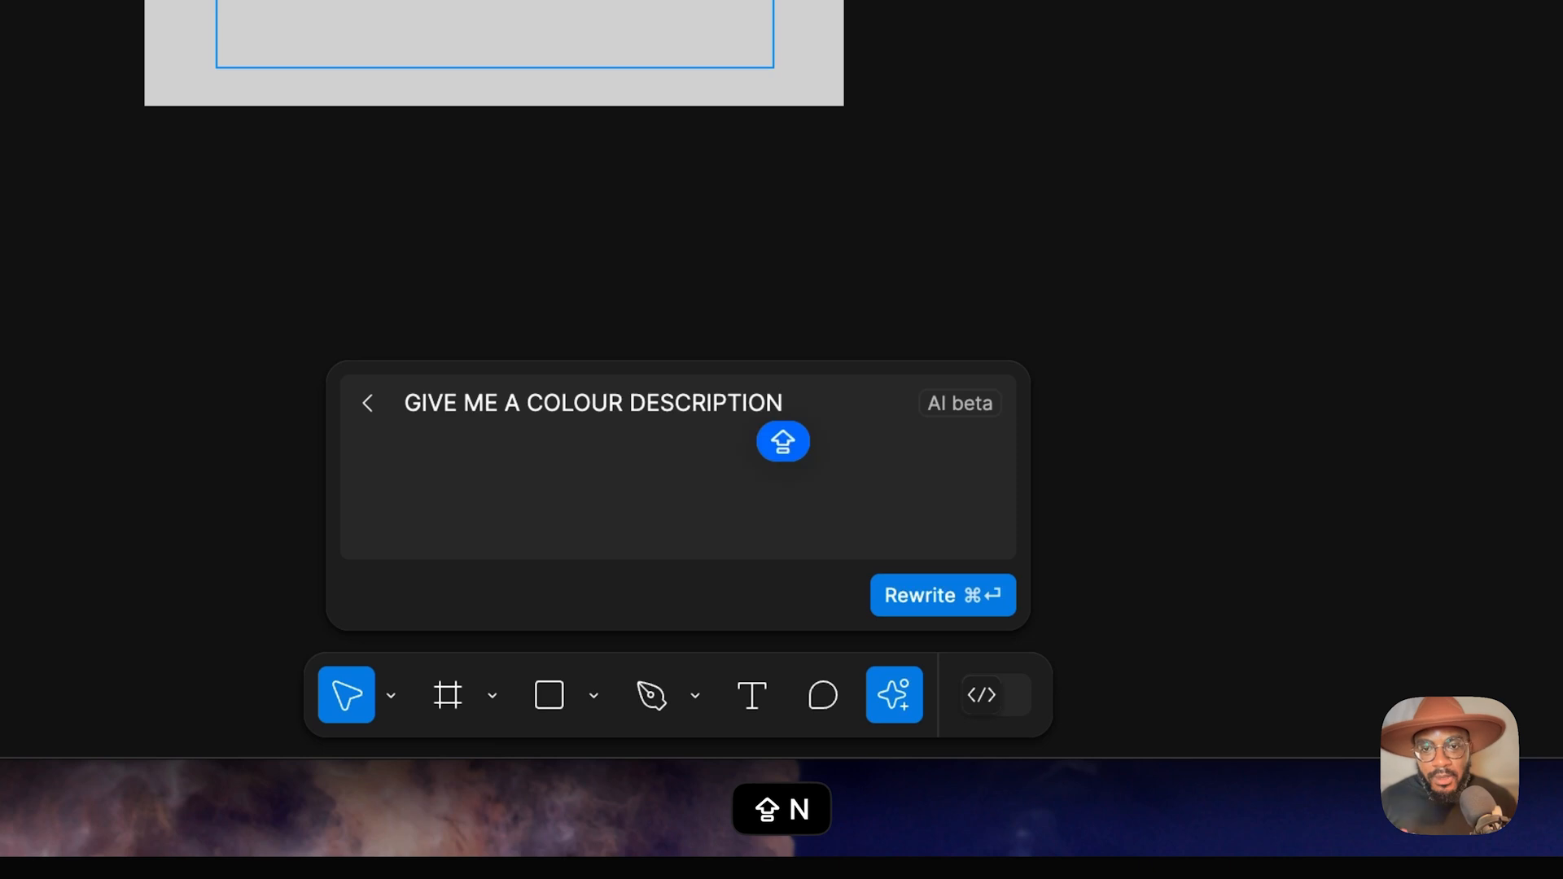
{"action": "left_click", "coordinate": [879, 589]}
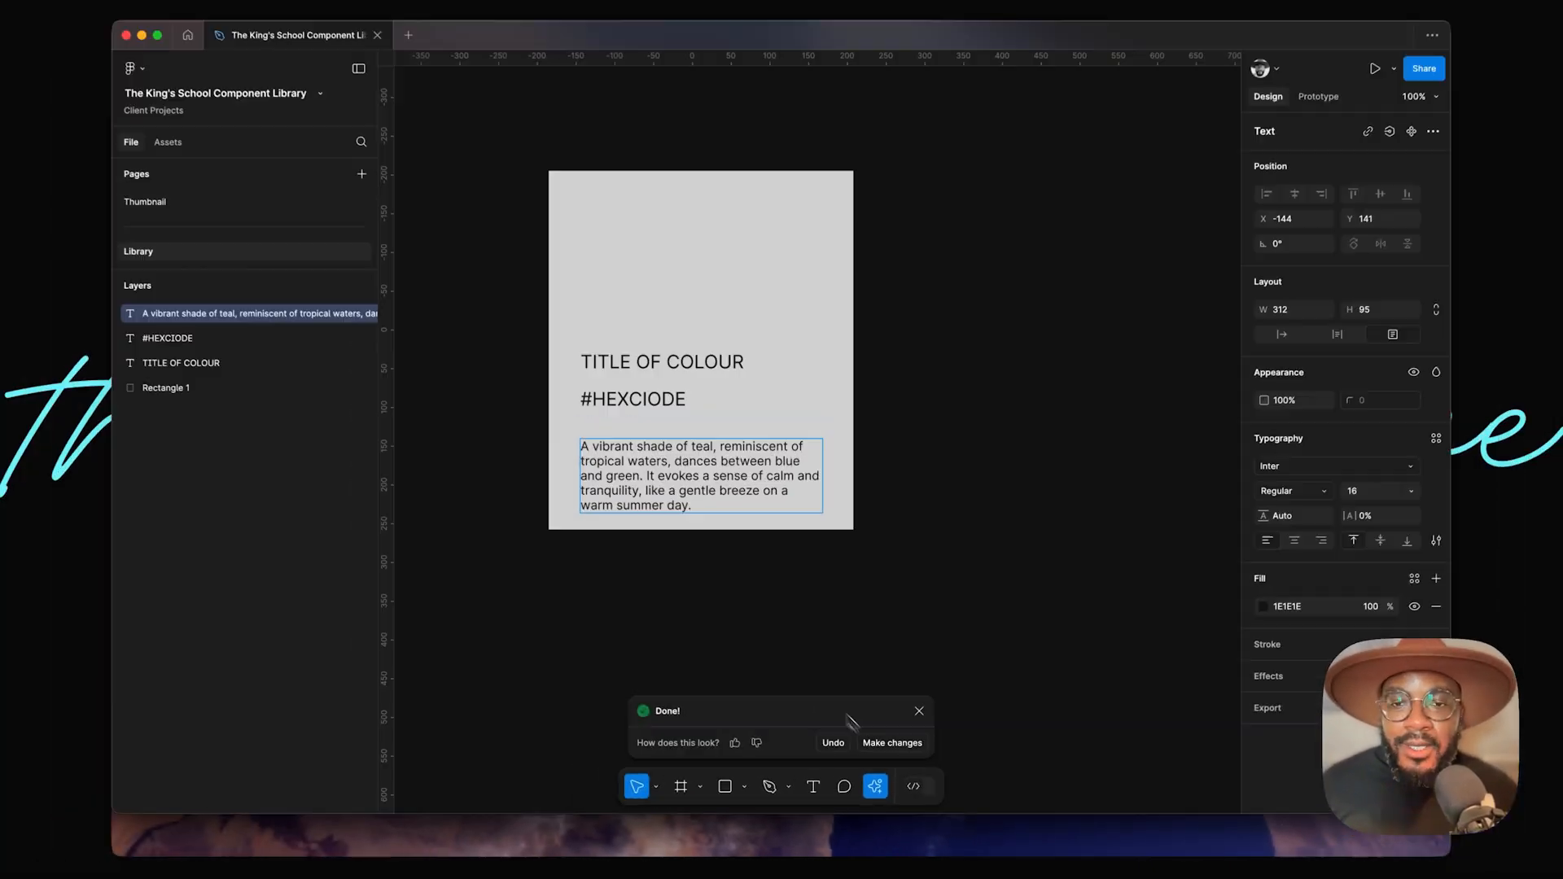
{"action": "key", "text": "shift+Escape"}
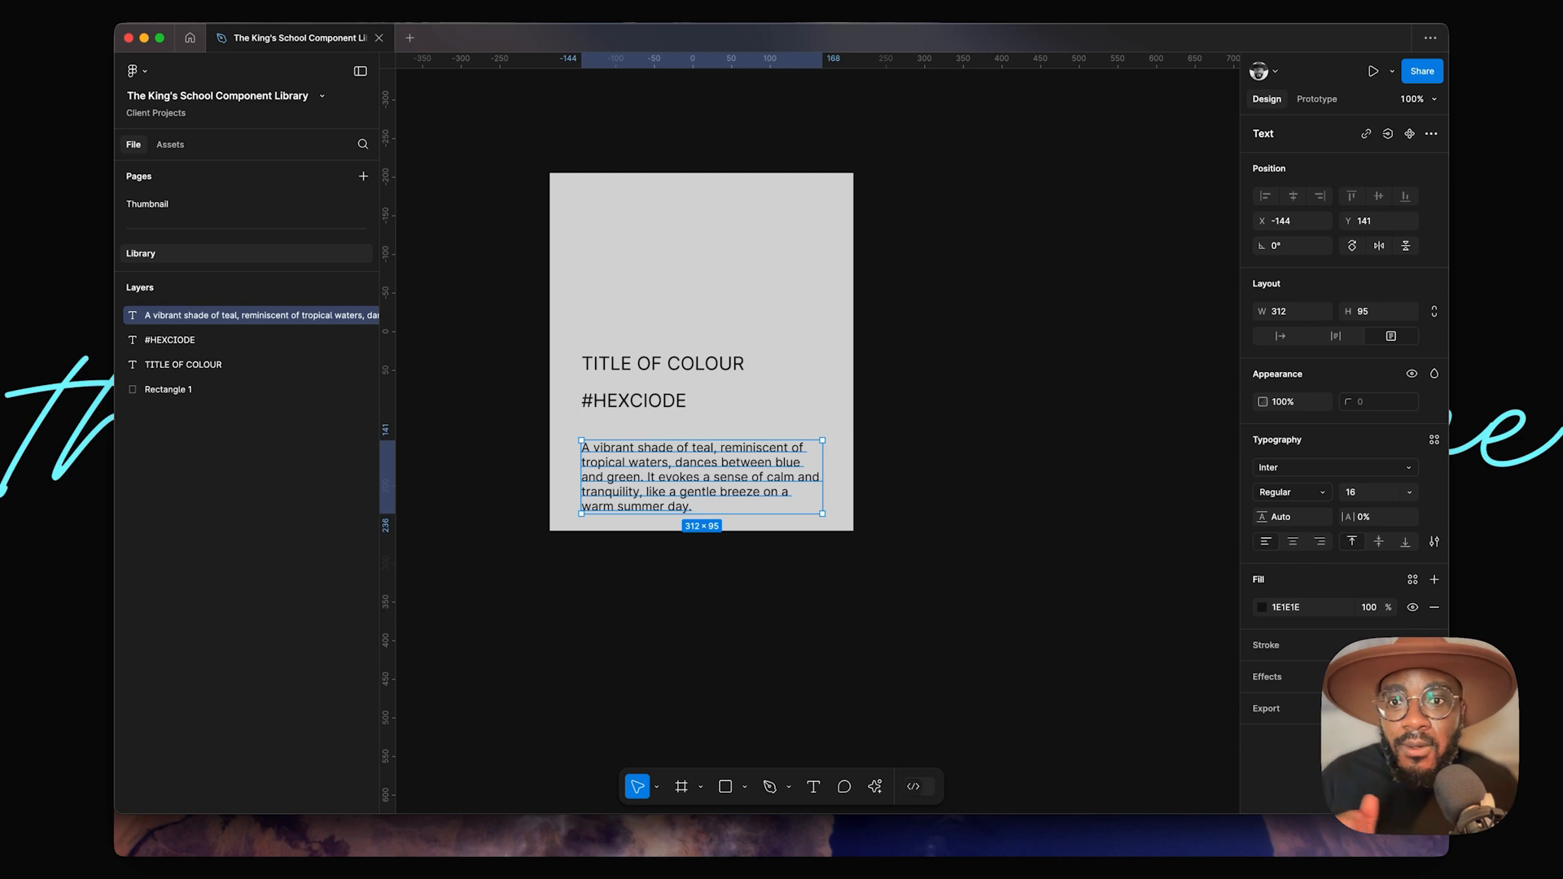
{"action": "left_click", "coordinate": [1027, 258]}
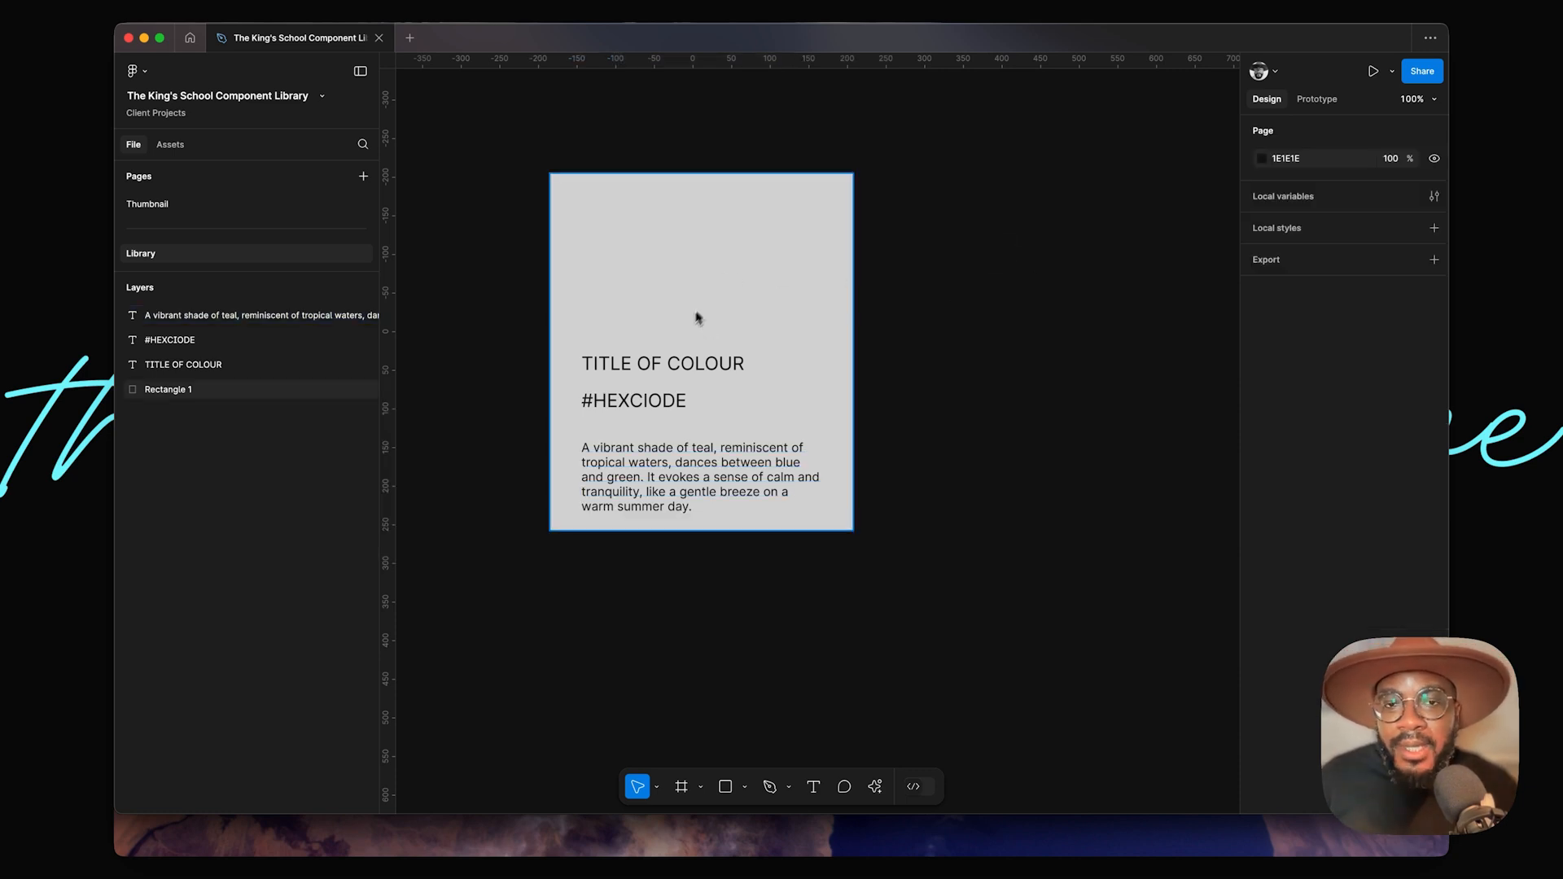
{"action": "left_click_drag", "start_coordinate": [808, 345], "coordinate": [810, 366]}
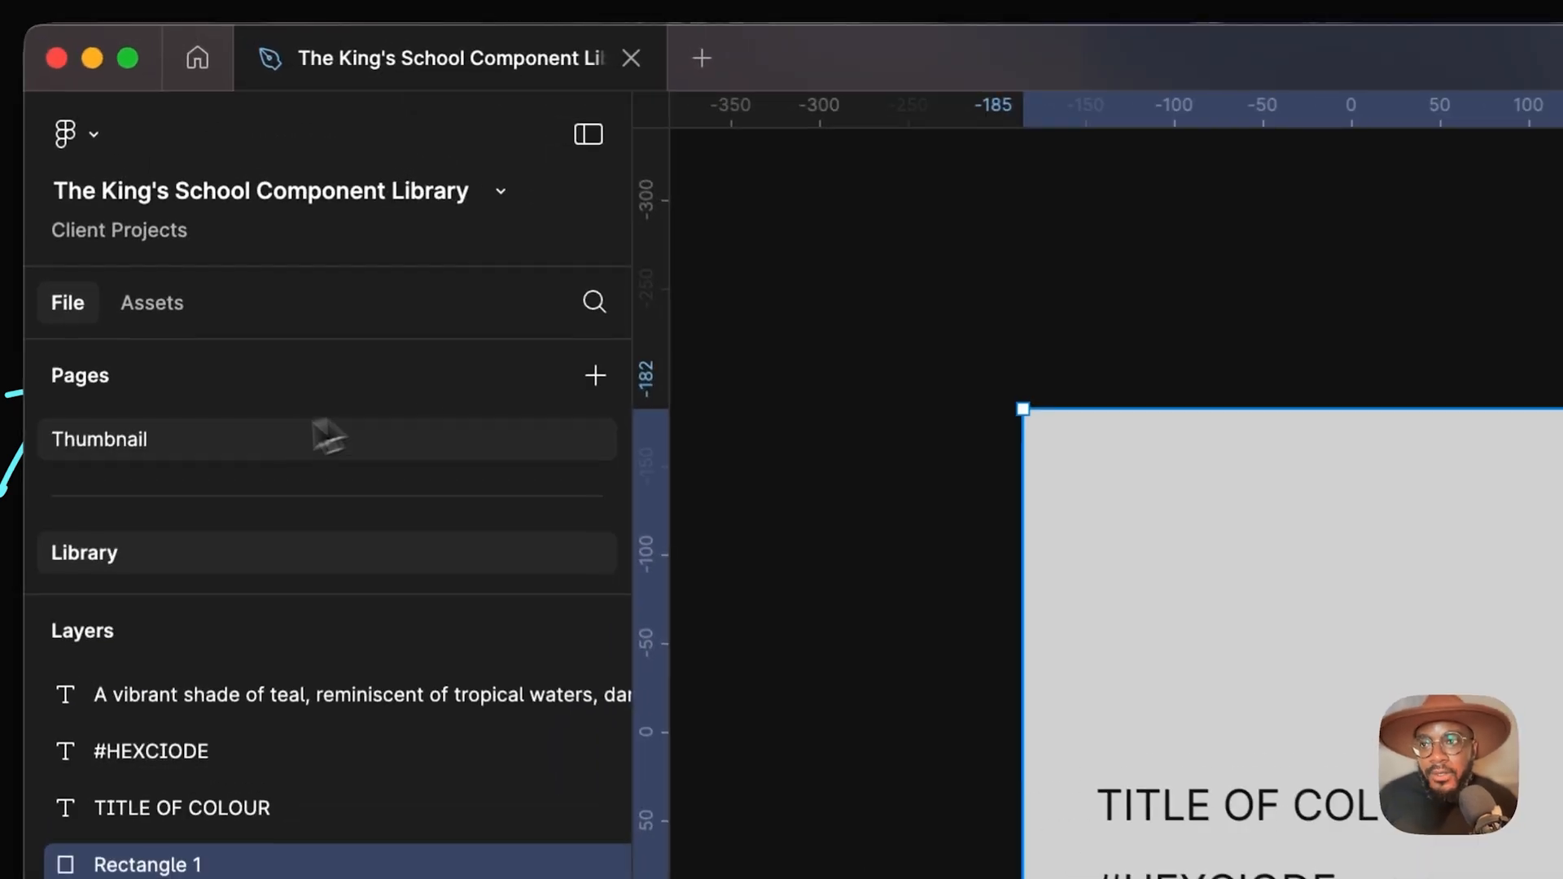
Step: Add a page named Core Components and place it between the Thumbnail page and the divider
{"action": "left_click", "coordinate": [597, 376]}
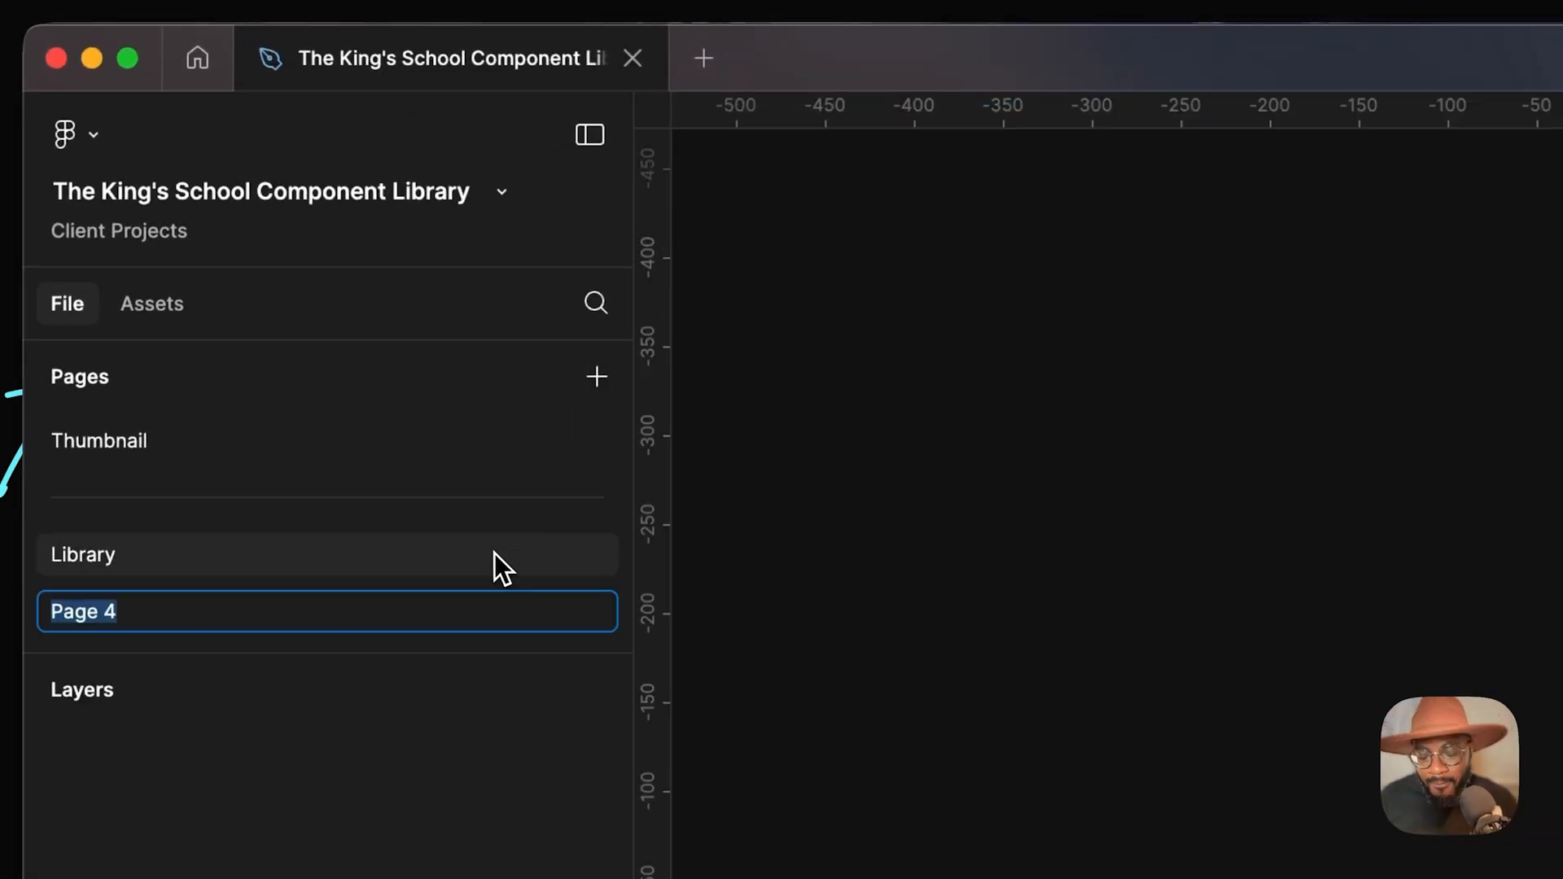
{"action": "type", "text": "Core"}
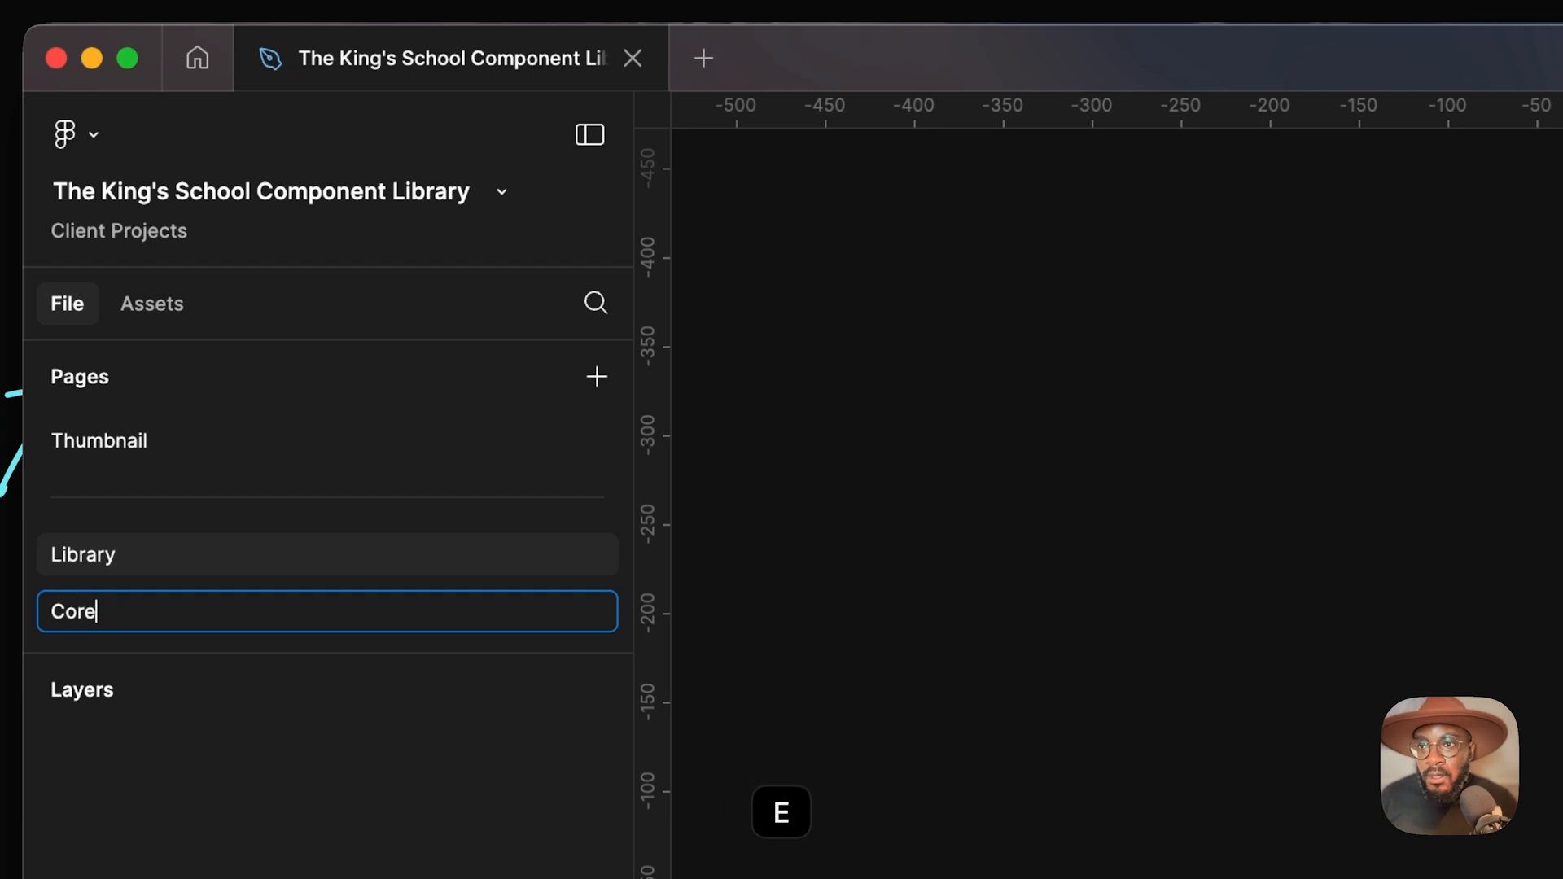
{"action": "type", "text": " Components"}
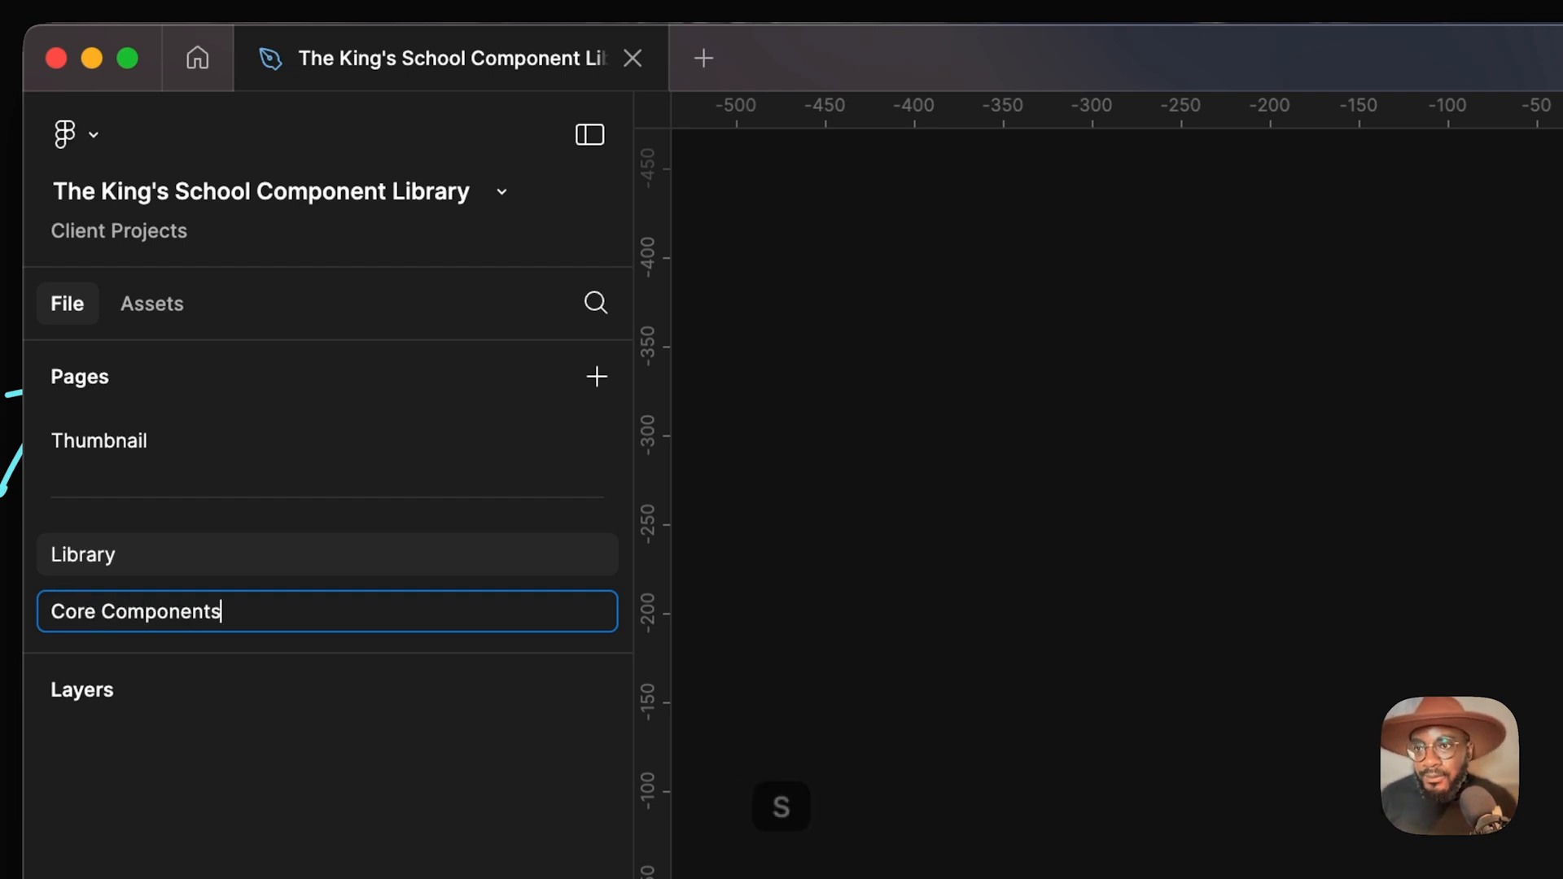
{"action": "key", "text": "Return"}
{"action": "left_click_drag", "start_coordinate": [325, 625], "coordinate": [202, 471]}
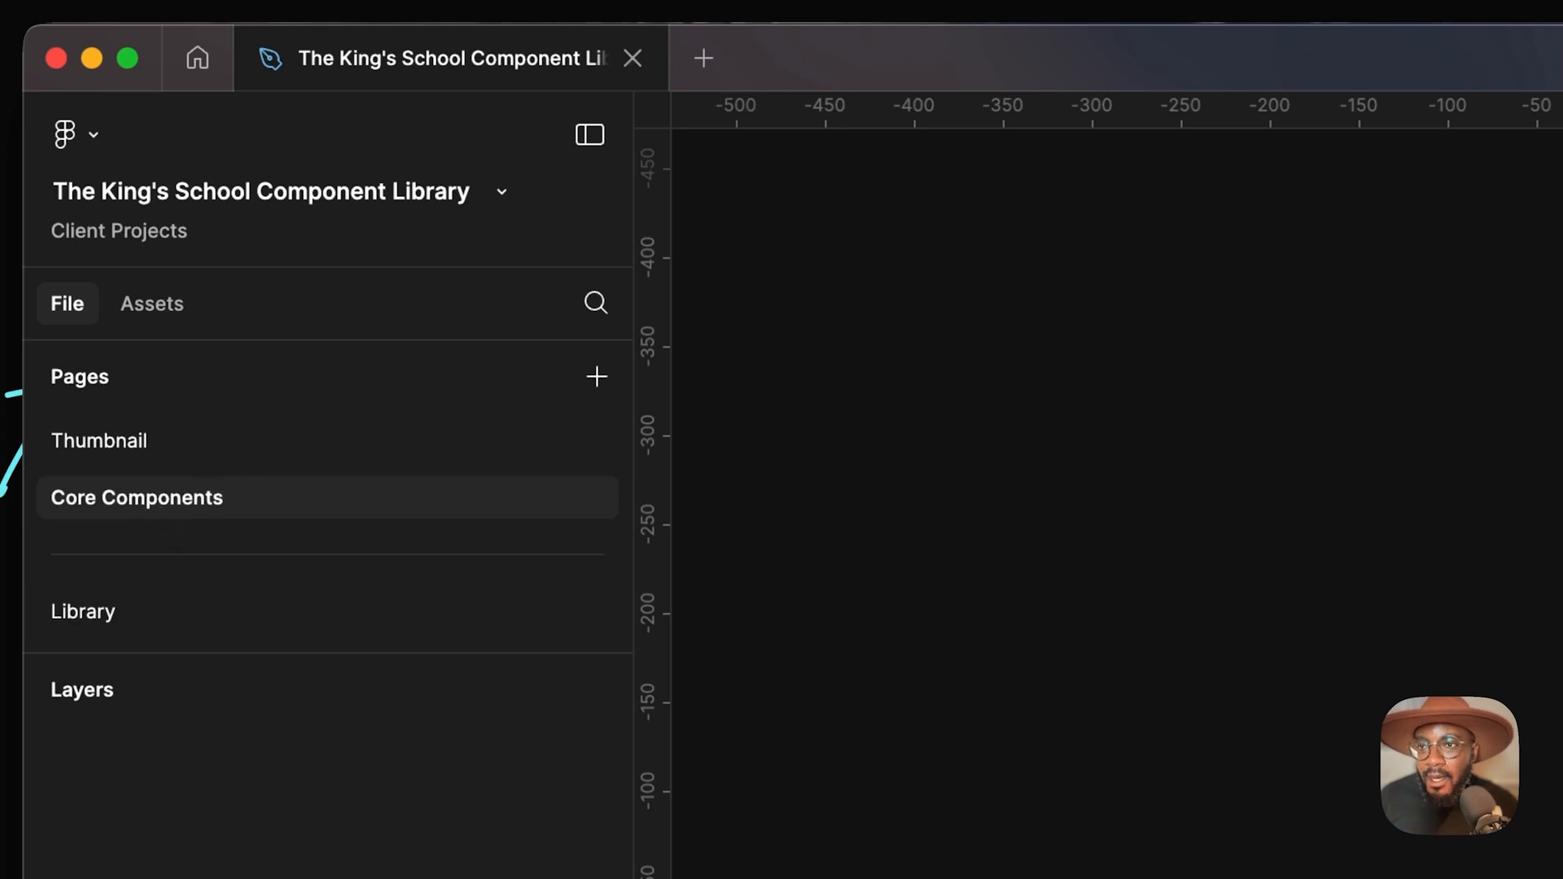
Step: Rename the Core Components page to Page Components
{"action": "double_click", "coordinate": [137, 497]}
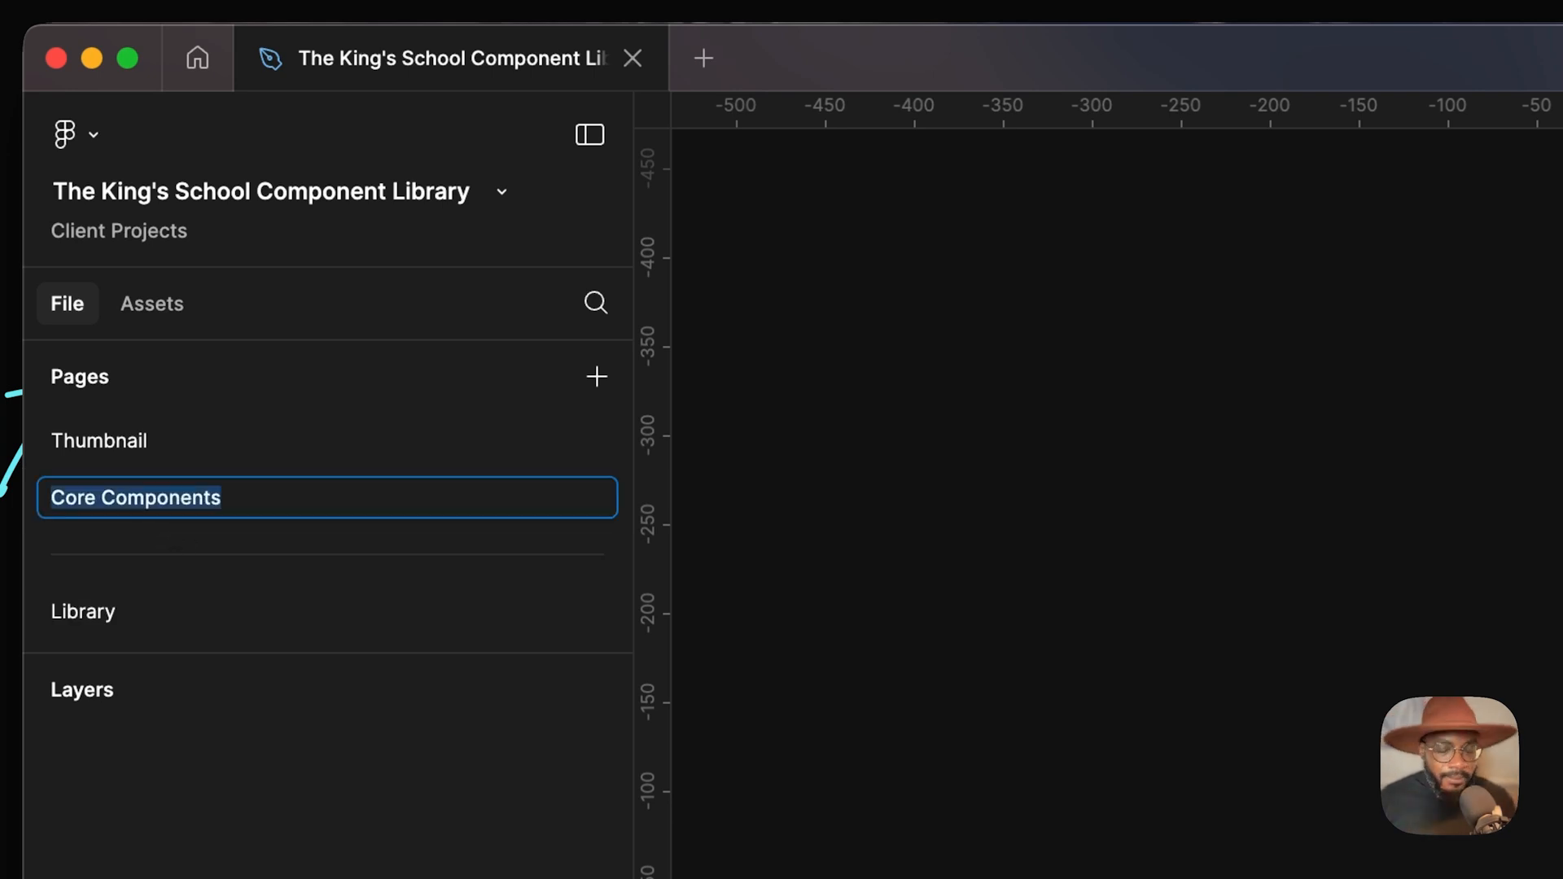
{"action": "double_click", "coordinate": [72, 497]}
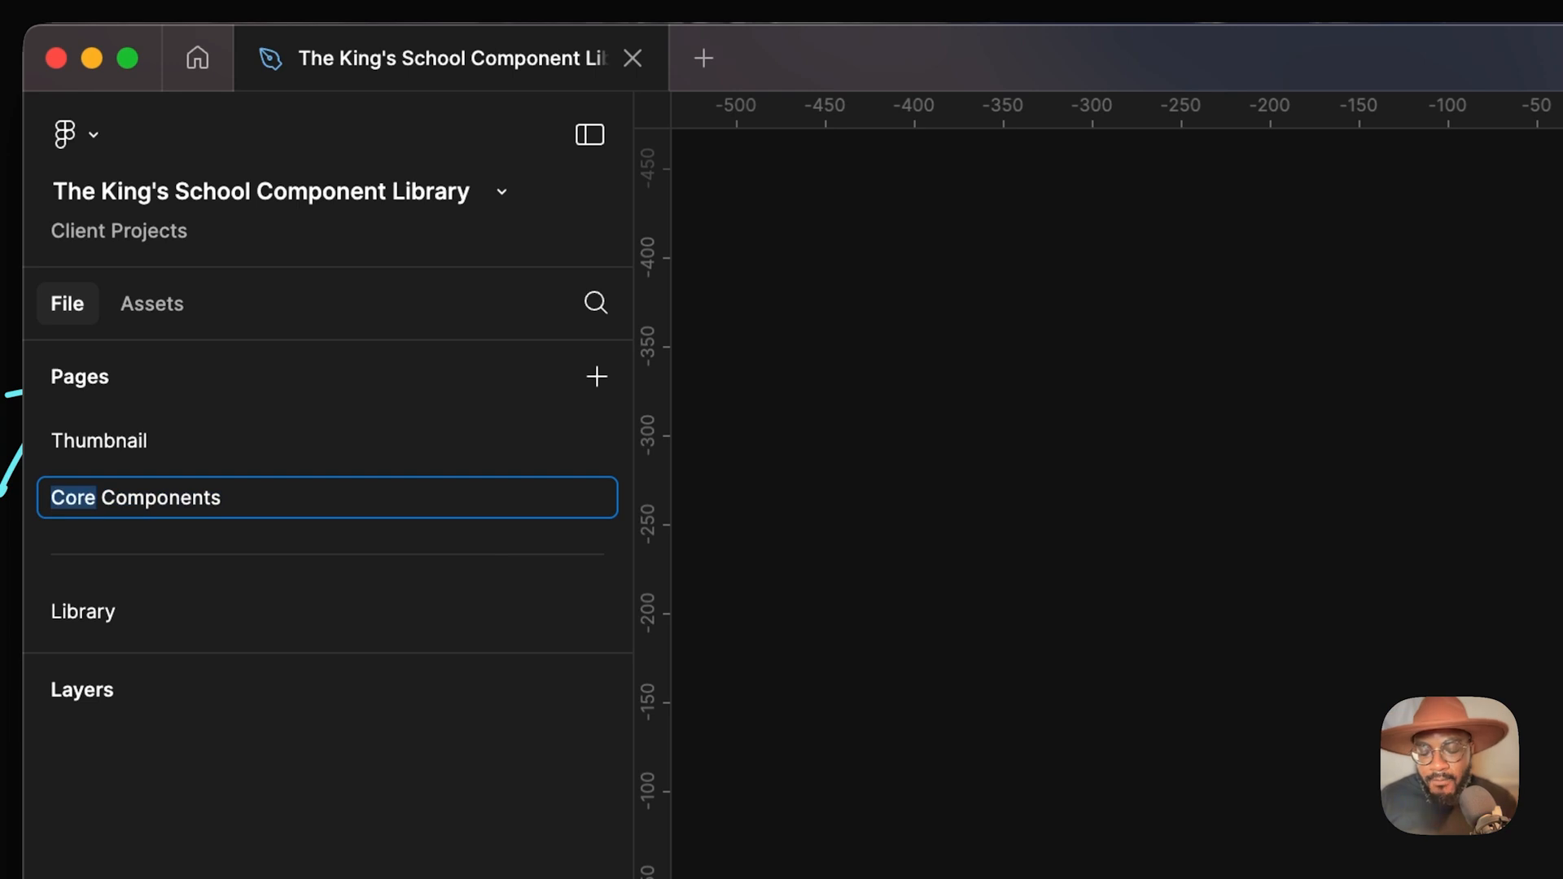
{"action": "type", "text": "Page"}
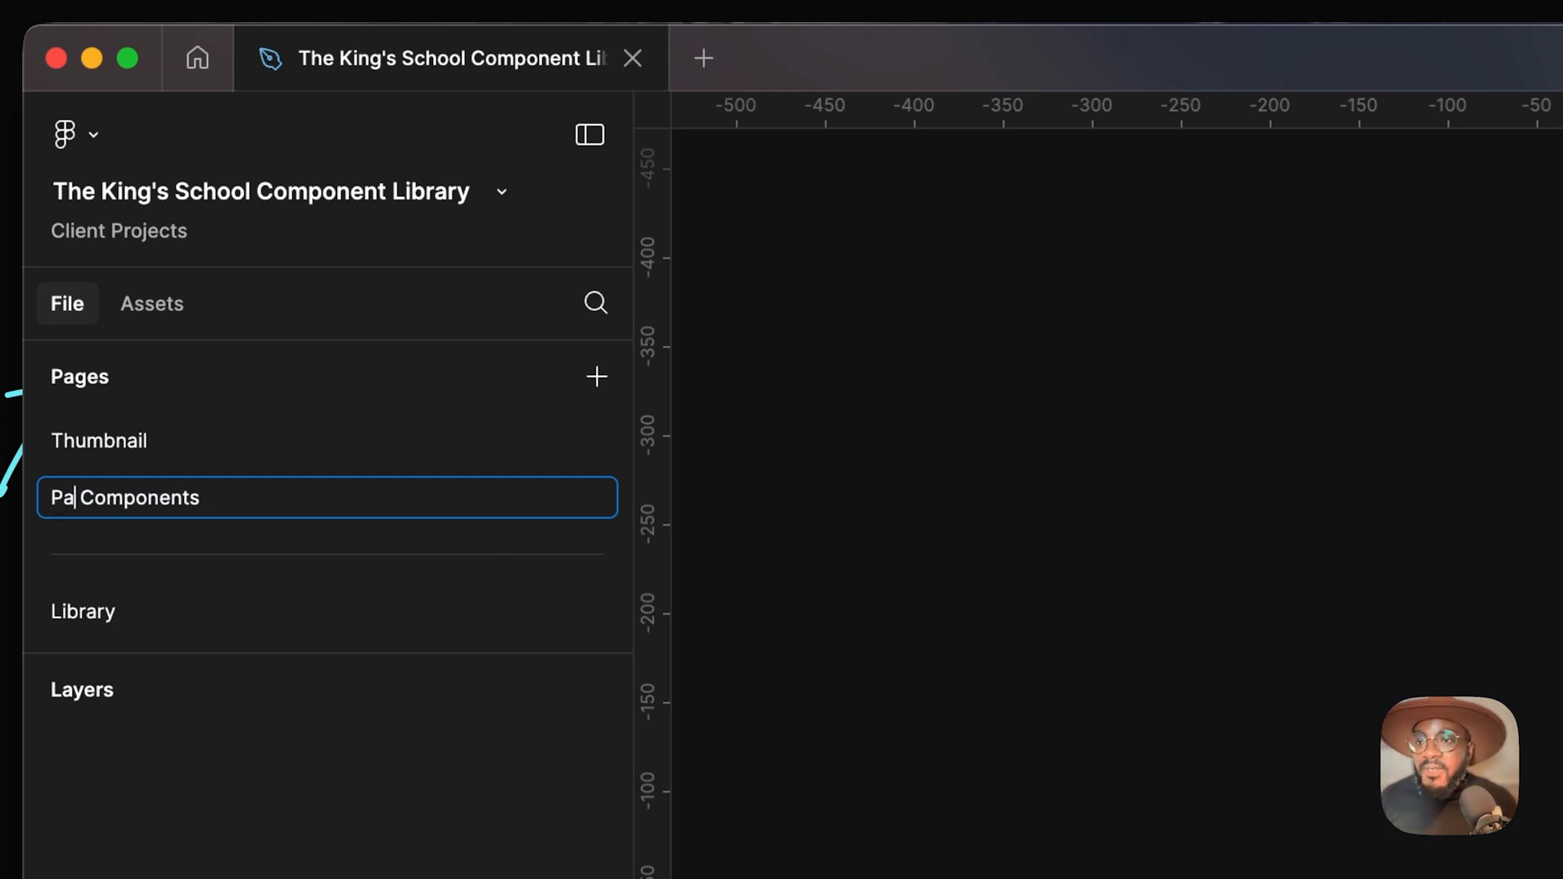
{"action": "key", "text": "Return"}
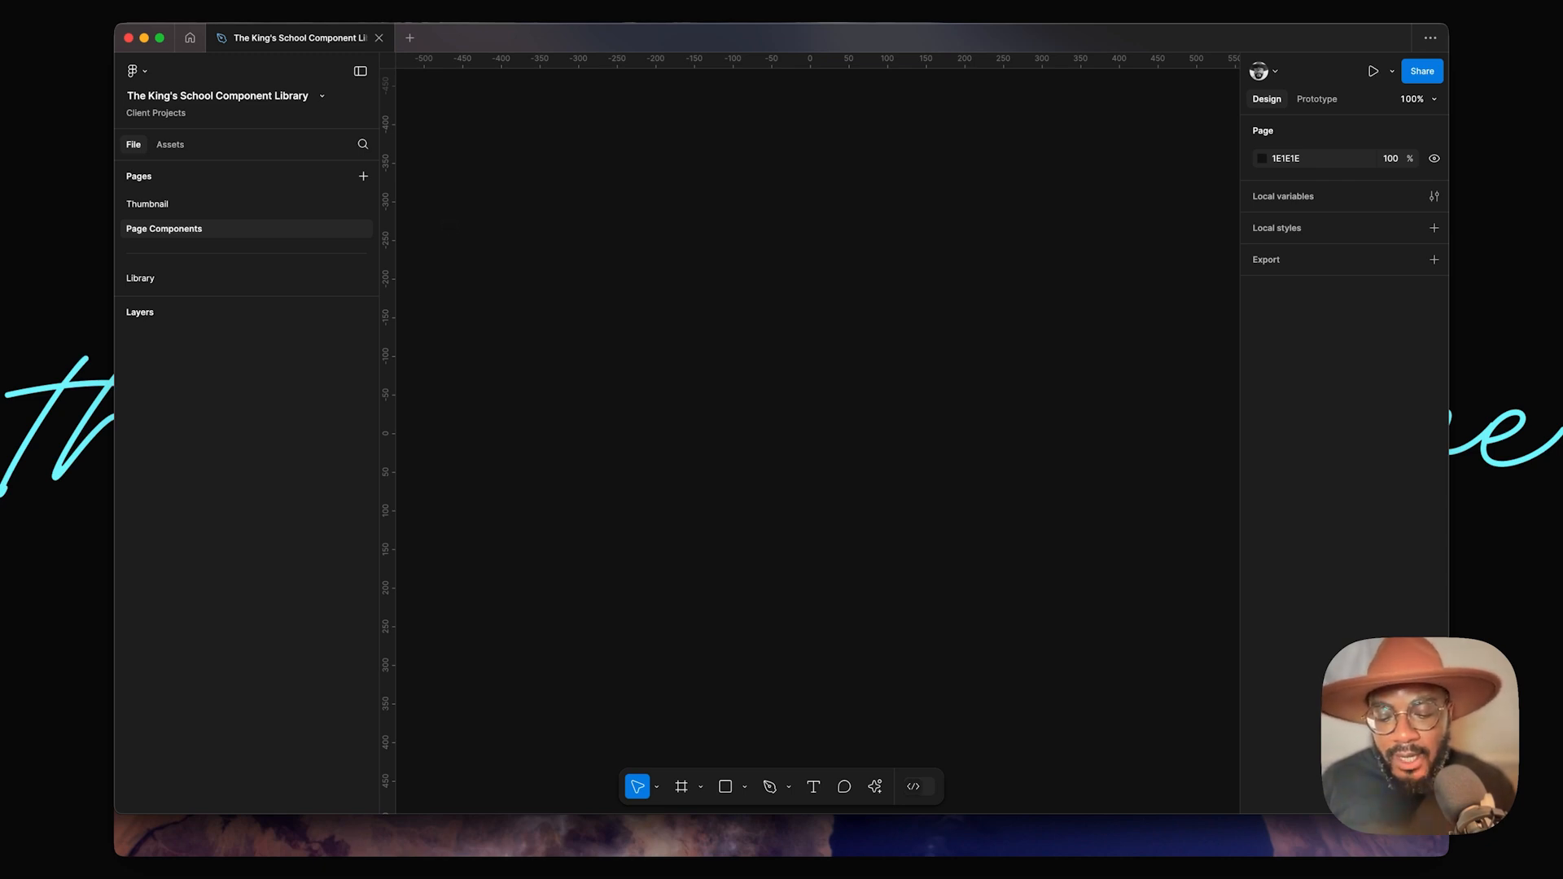
Step: Draw a rectangle about 189 by 160 on the Page Components page, and view the file's local variables
{"action": "key", "text": "r"}
{"action": "left_click_drag", "start_coordinate": [448, 194], "coordinate": [595, 316]}
{"action": "key", "text": "Escape"}
{"action": "key", "text": "Escape"}
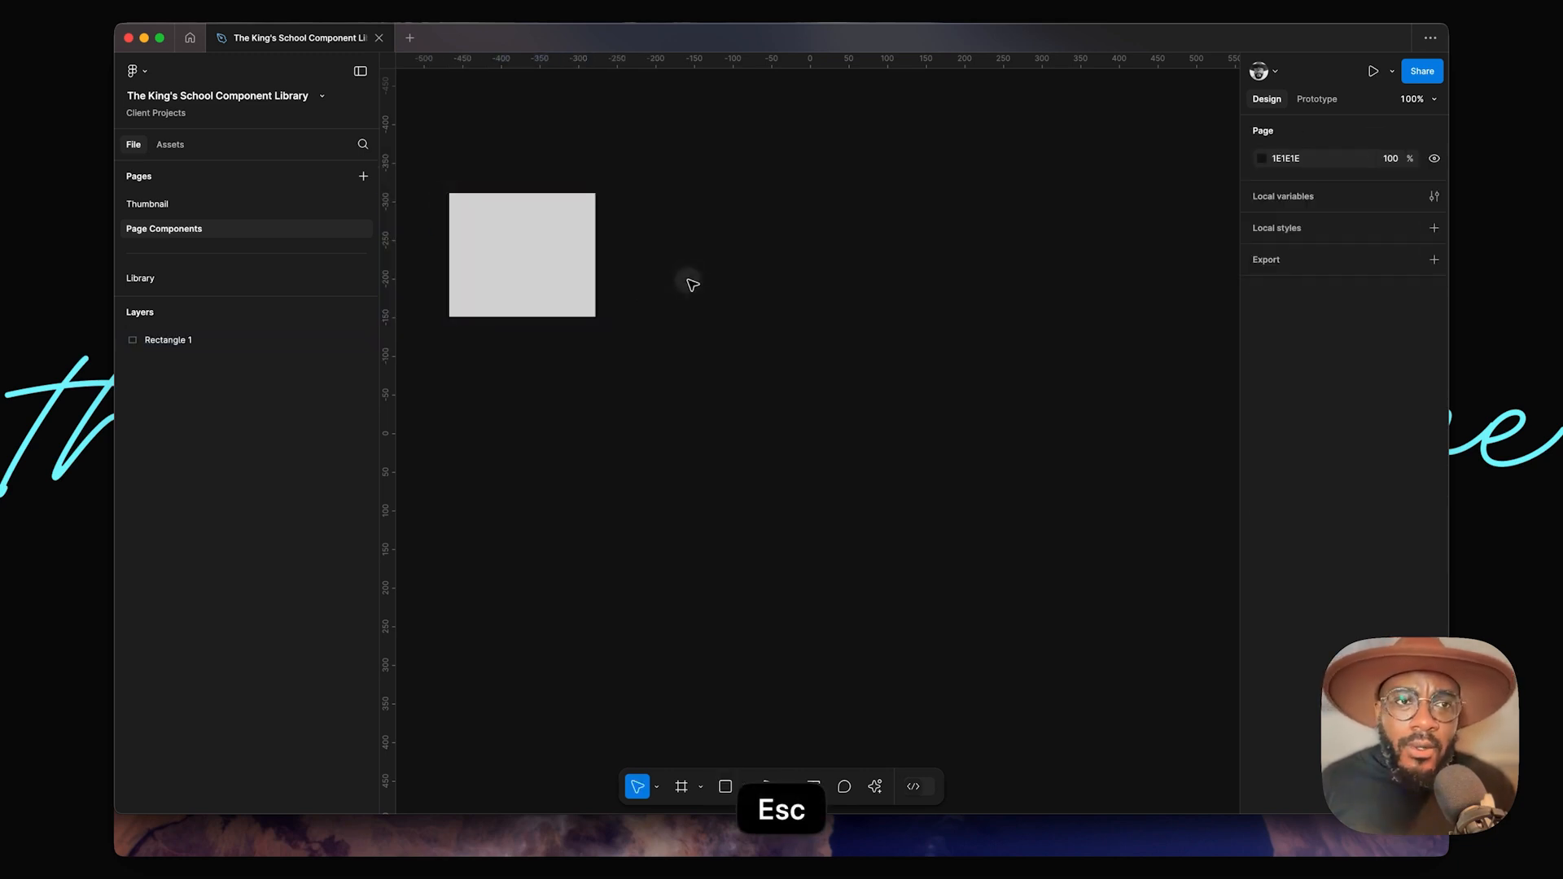
{"action": "left_click", "coordinate": [1435, 196]}
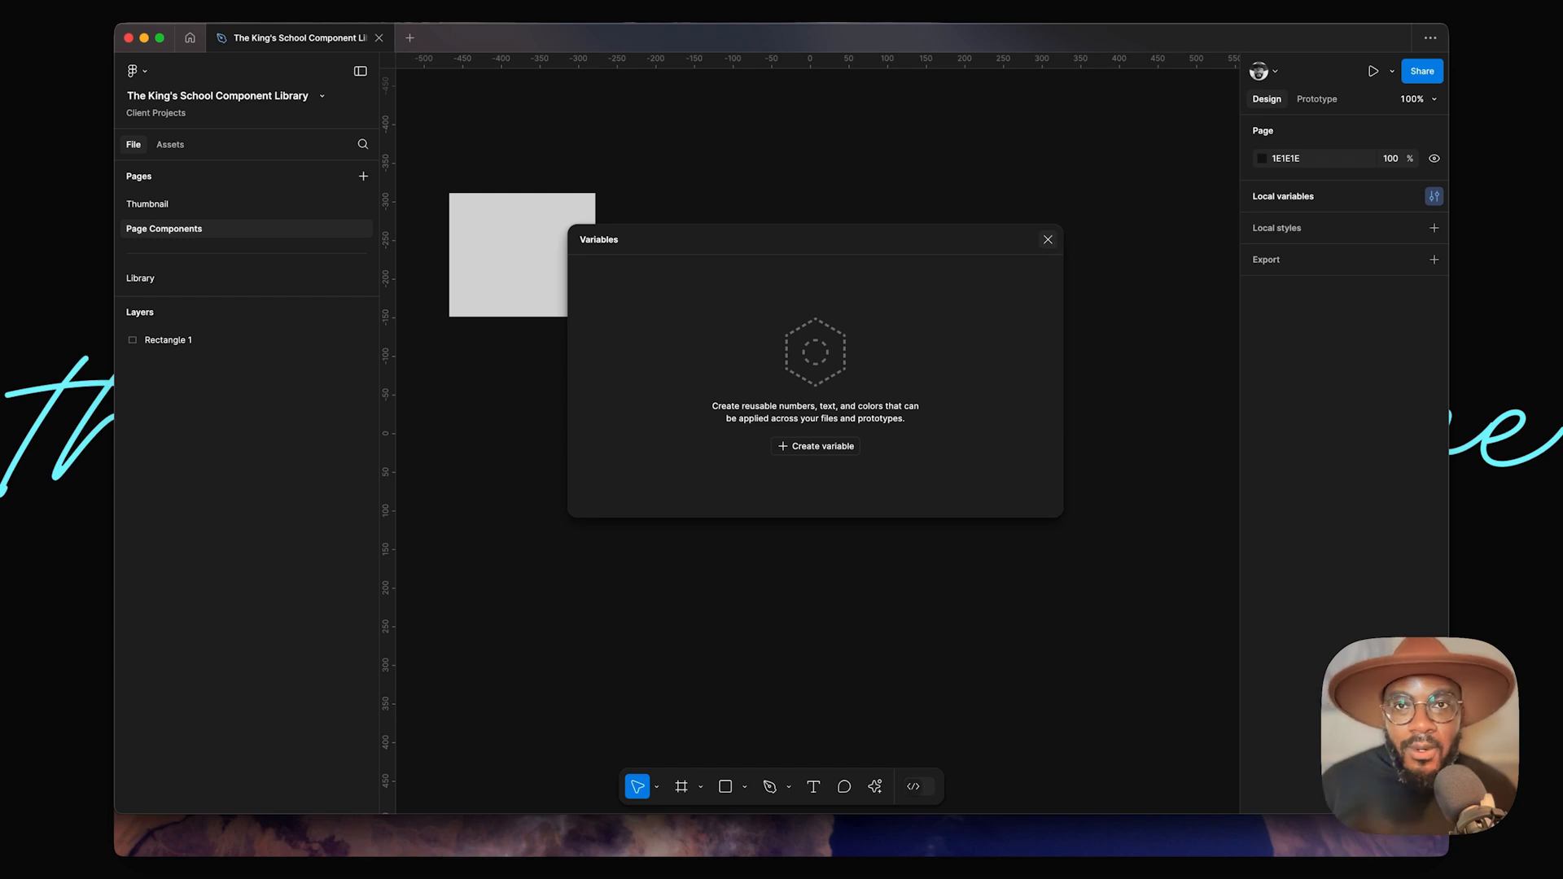
{"action": "left_click", "coordinate": [1048, 240]}
Step: Switch to Illustrator and copy the hex code 052b5c of the navy panel behind the crown
{"action": "key", "text": "super+Tab"}
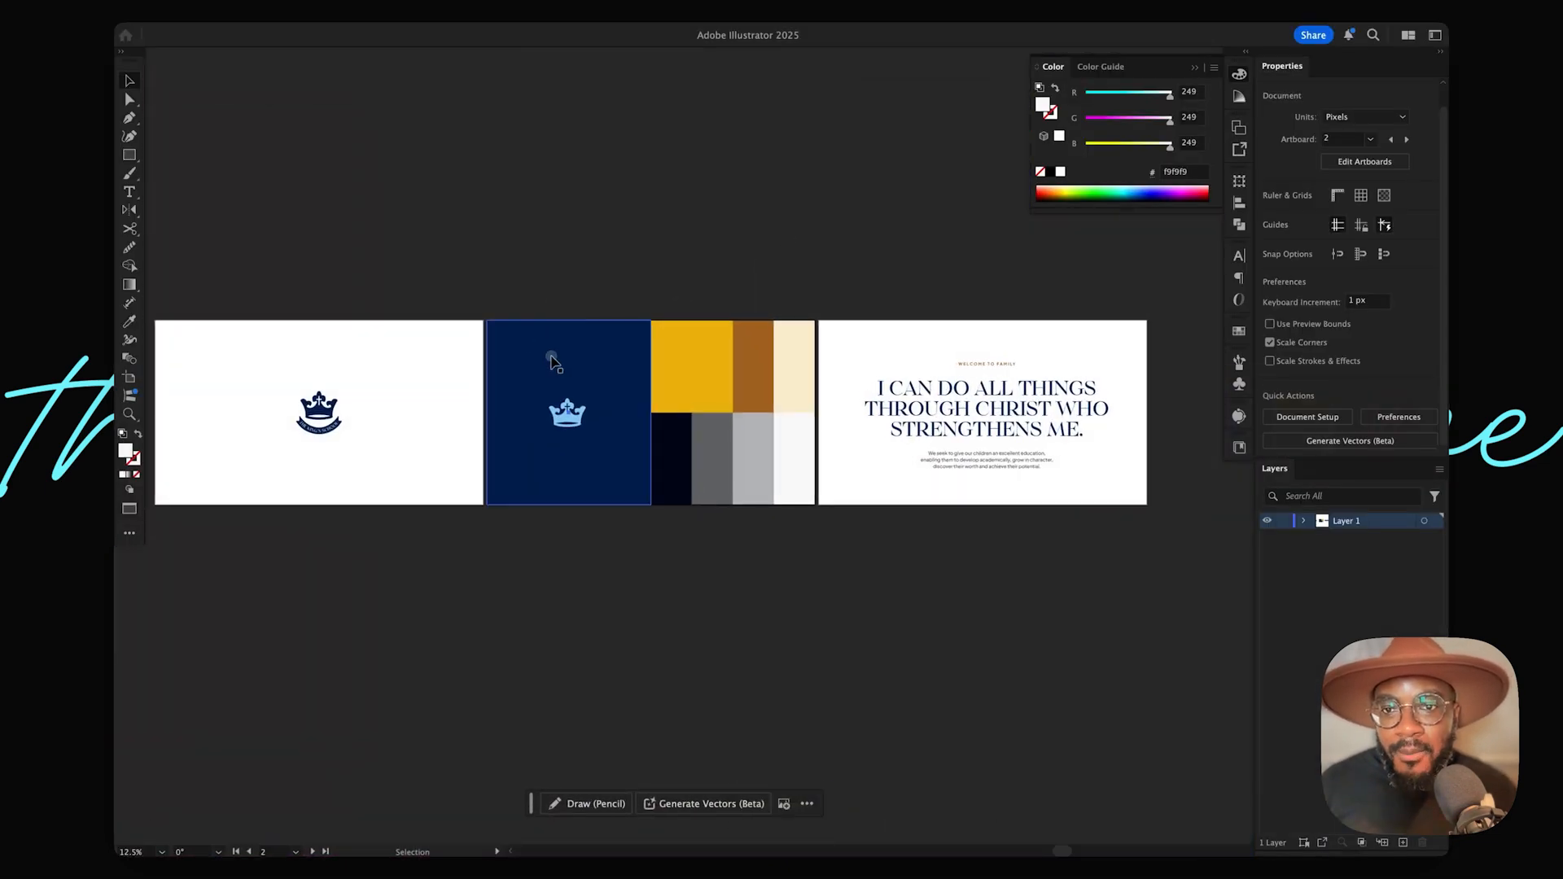
{"action": "left_click", "coordinate": [554, 362]}
{"action": "left_click", "coordinate": [533, 240]}
{"action": "left_click", "coordinate": [568, 352]}
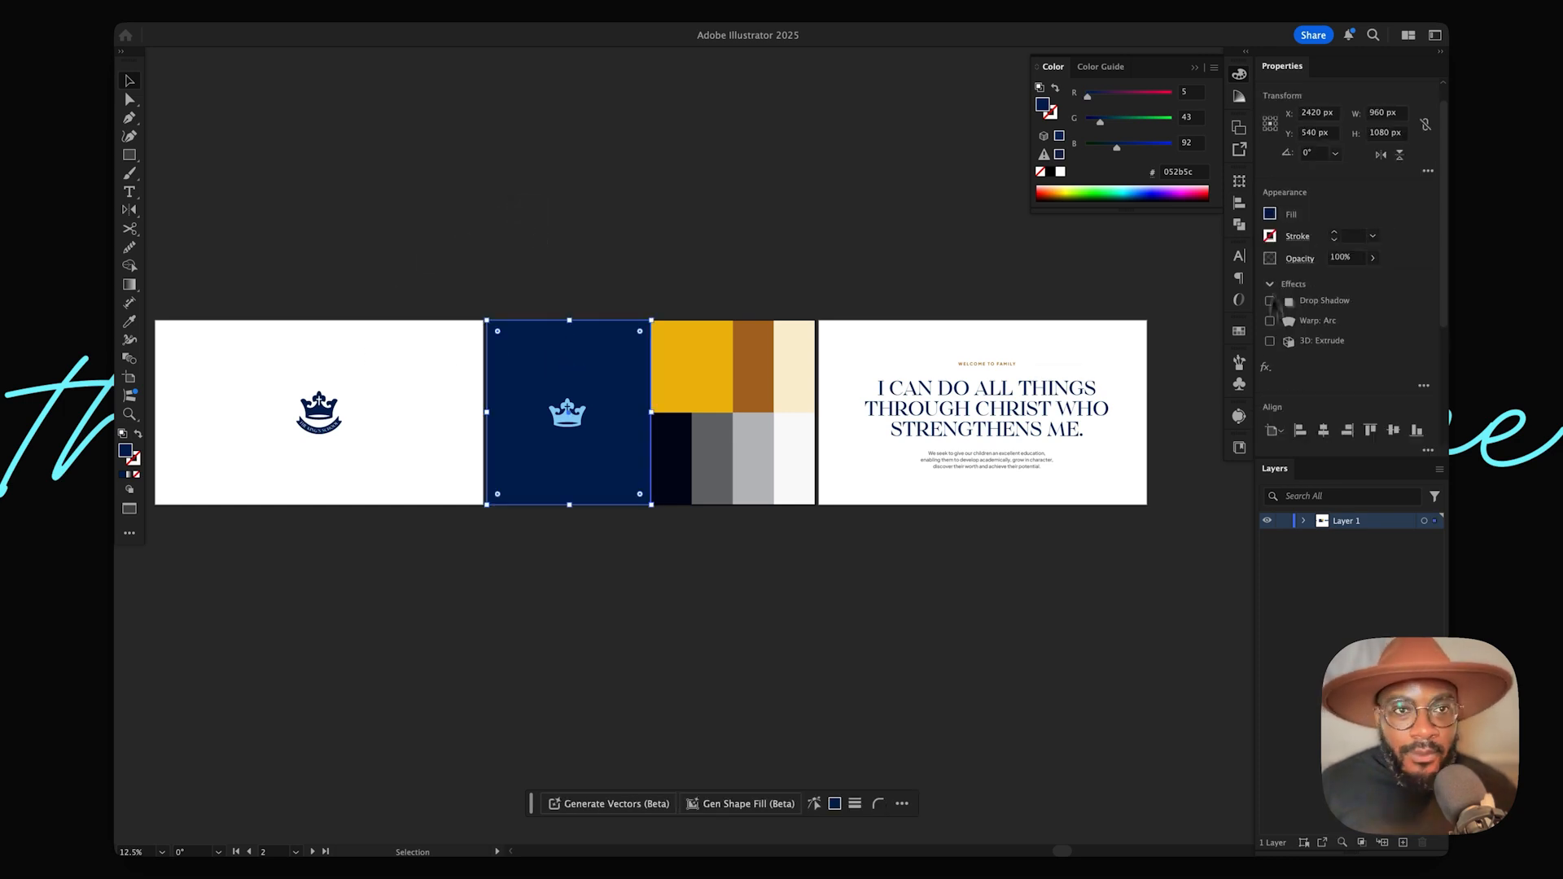
{"action": "left_click", "coordinate": [1197, 176]}
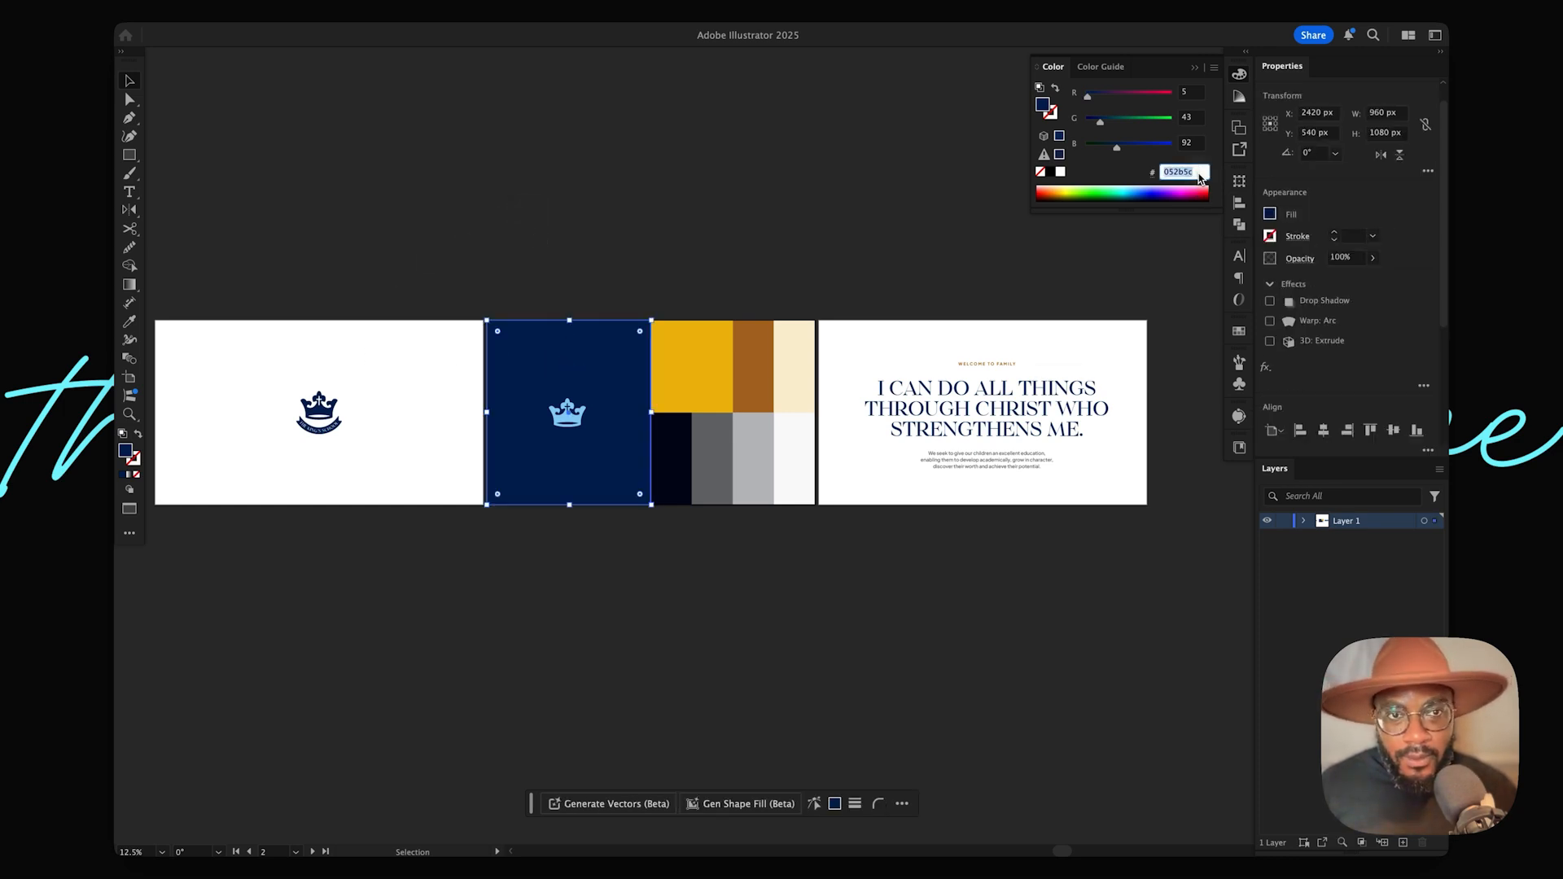
{"action": "key", "text": "super+c"}
Step: Switch to Figma and set the rectangle's fill to 052B5C
{"action": "key", "text": "super+Tab"}
{"action": "key", "text": "super+Tab"}
{"action": "key", "text": "super+shift+Tab"}
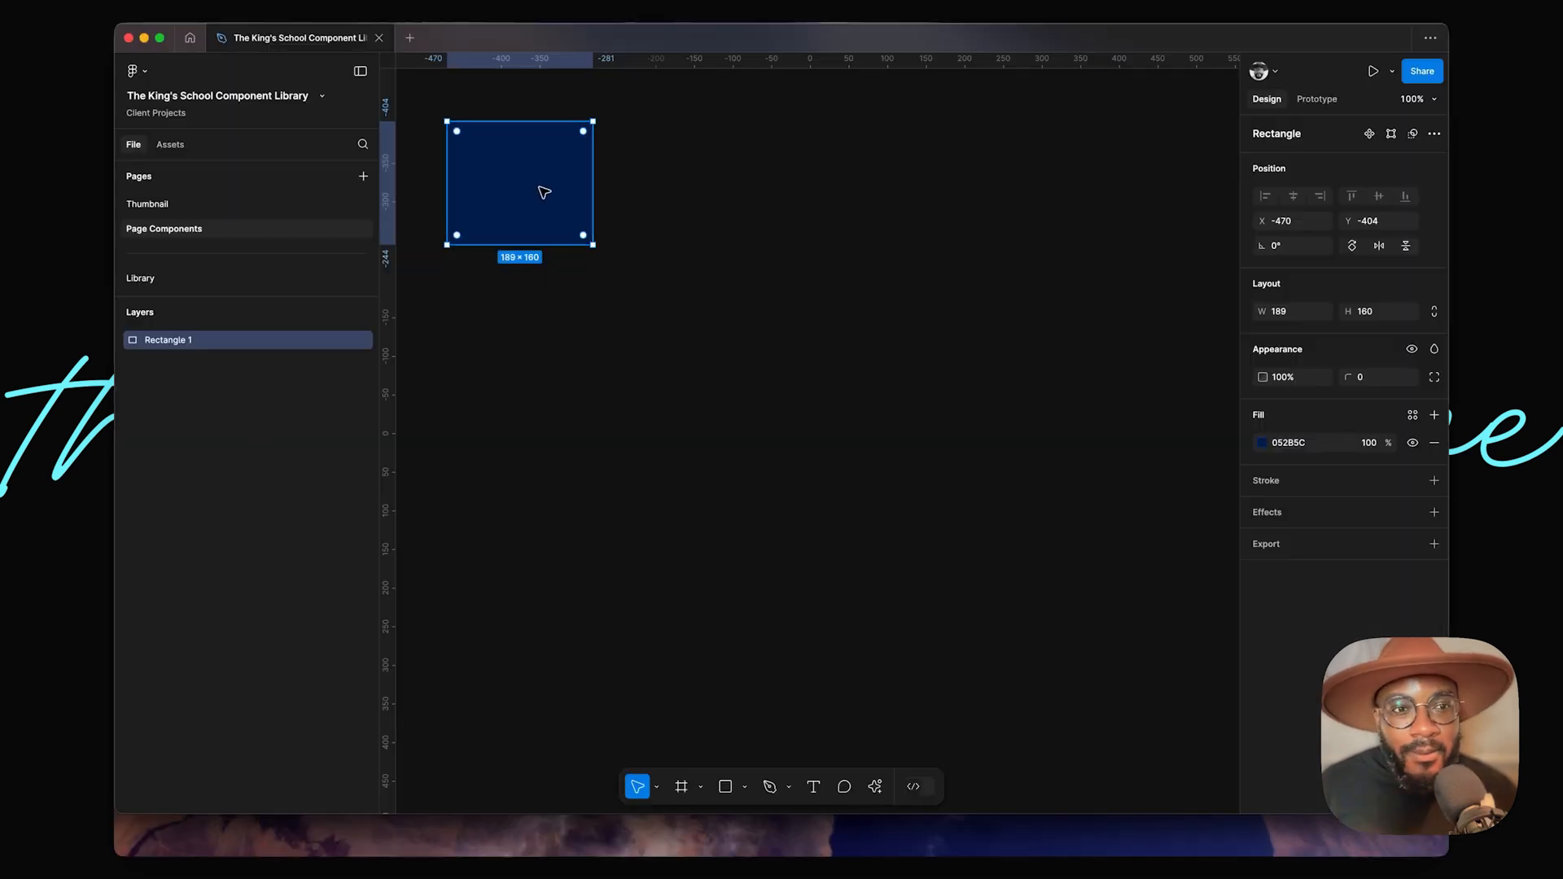
Step: Switch to Illustrator and copy the hex code 92d2f4 of the light blue crown
{"action": "key", "text": "super+Tab"}
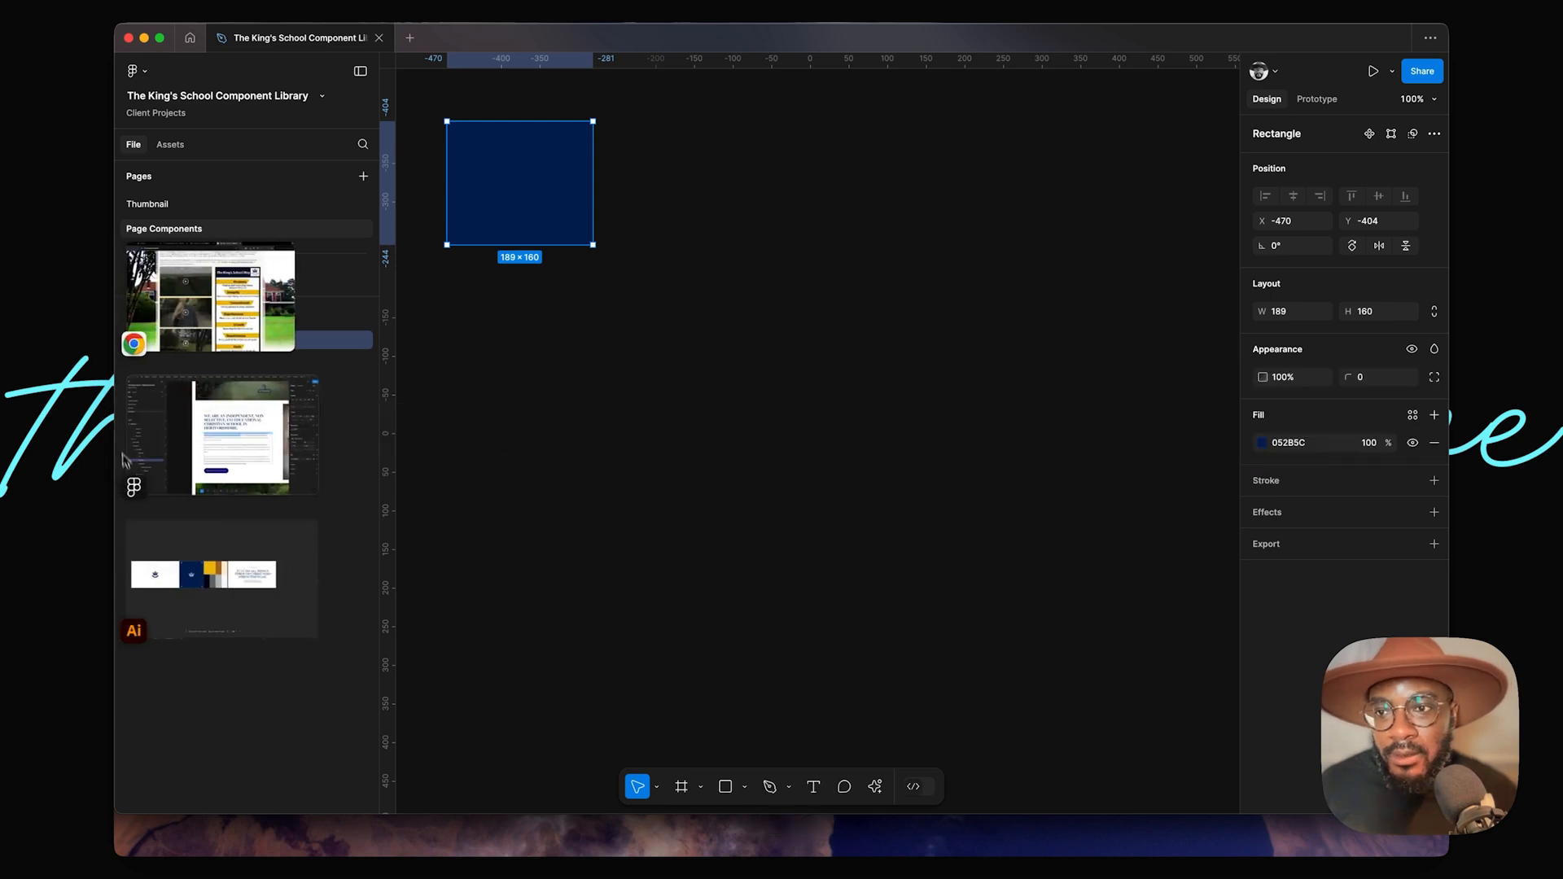
{"action": "left_click", "coordinate": [182, 558]}
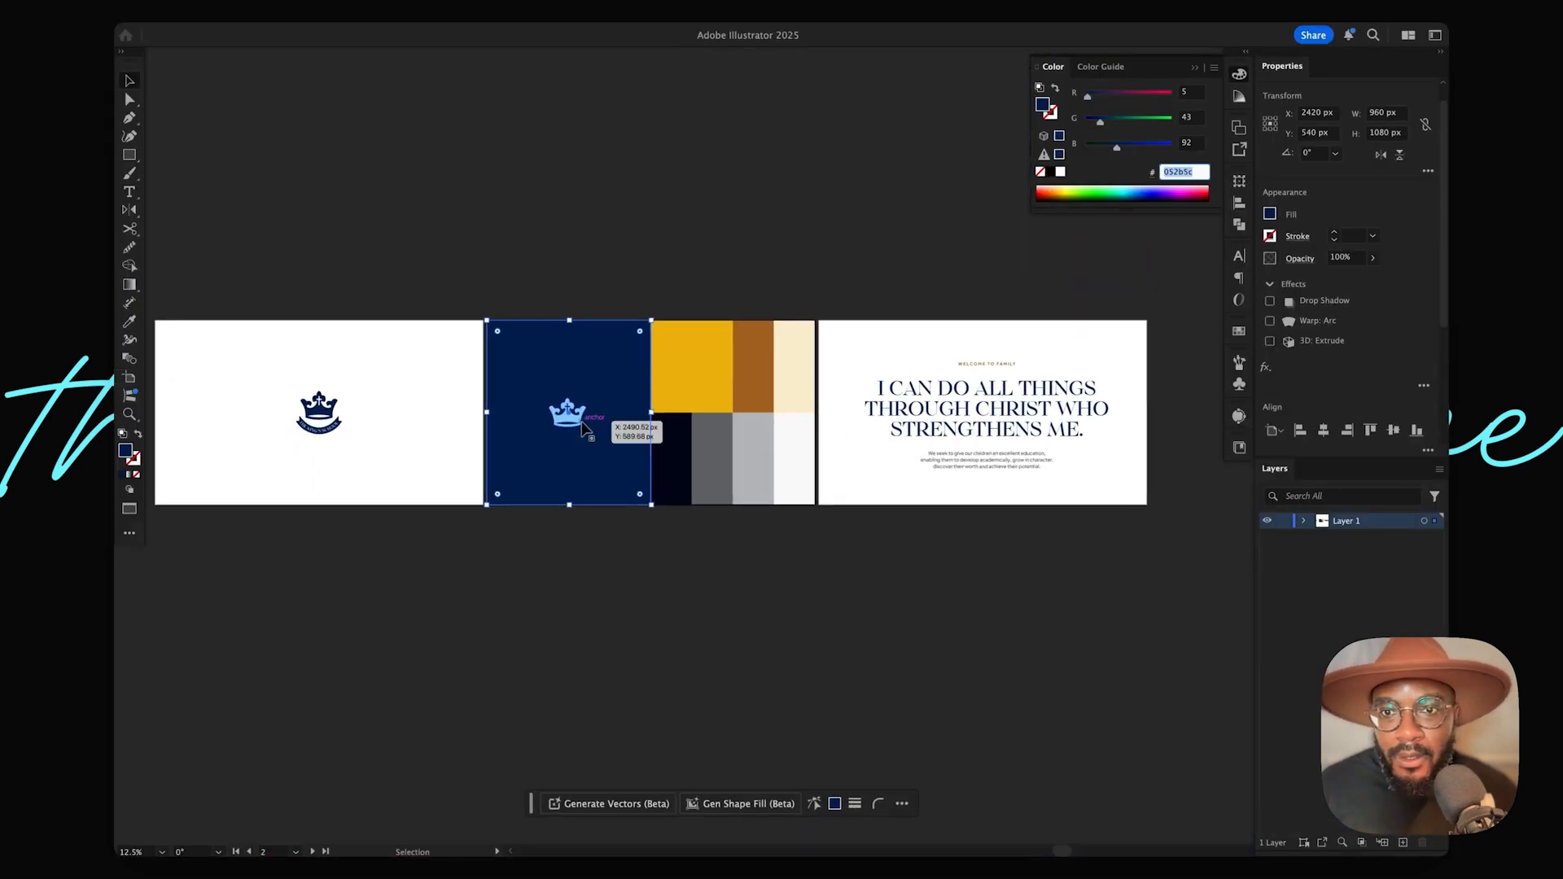
{"action": "left_click", "coordinate": [570, 417]}
{"action": "left_click", "coordinate": [1182, 173]}
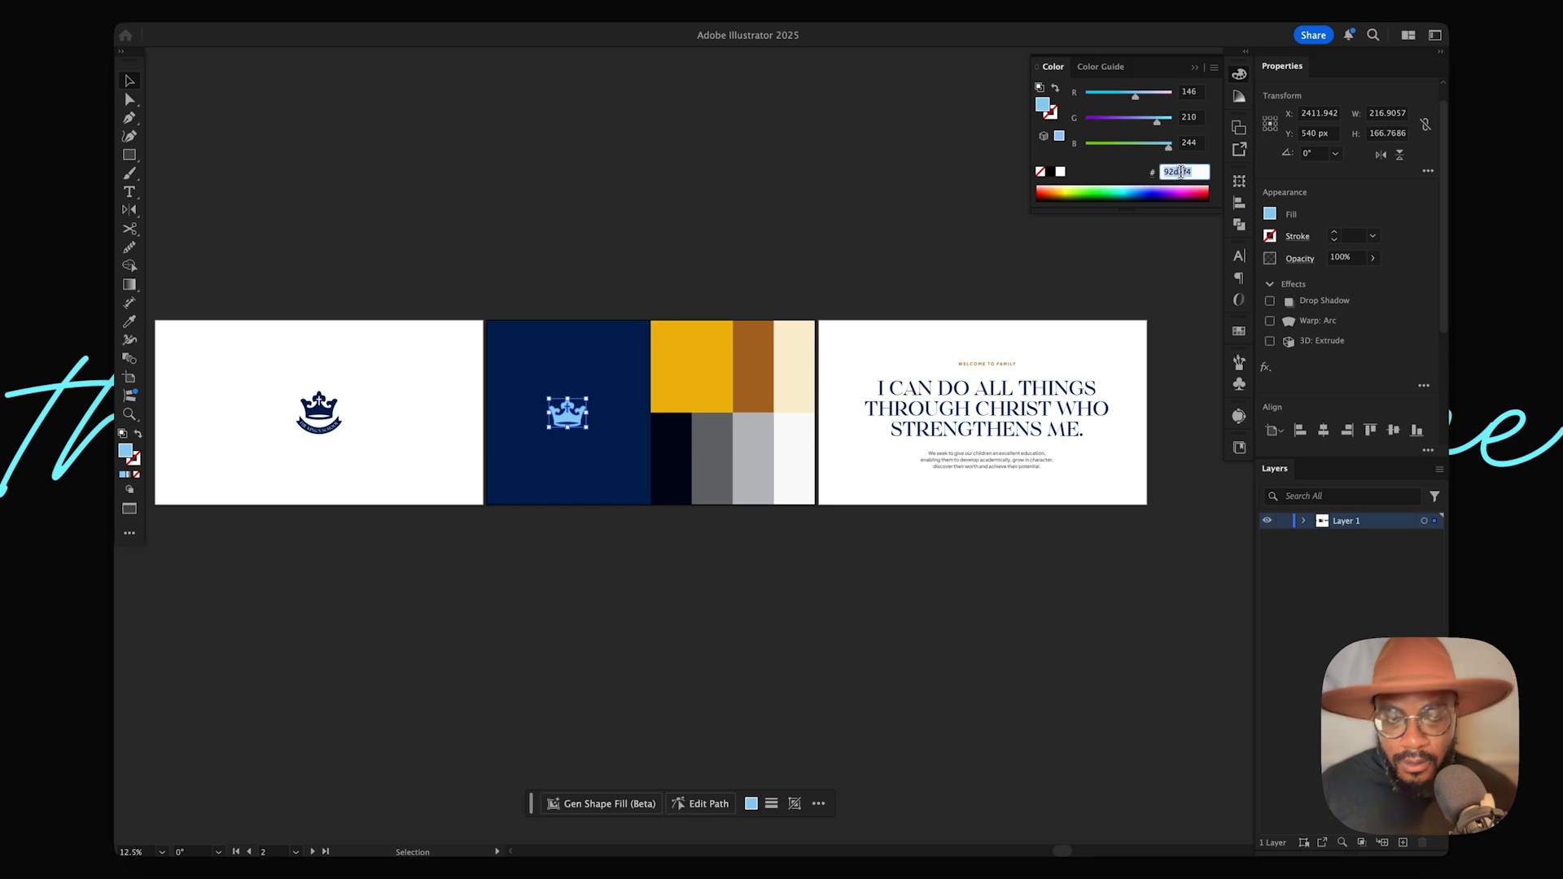
{"action": "key", "text": "super+c"}
Step: In Figma, duplicate the navy rectangle to its right and set the copy's fill to 92D2F4
{"action": "mouse_move", "coordinate": [120, 316]}
{"action": "left_click", "coordinate": [228, 505]}
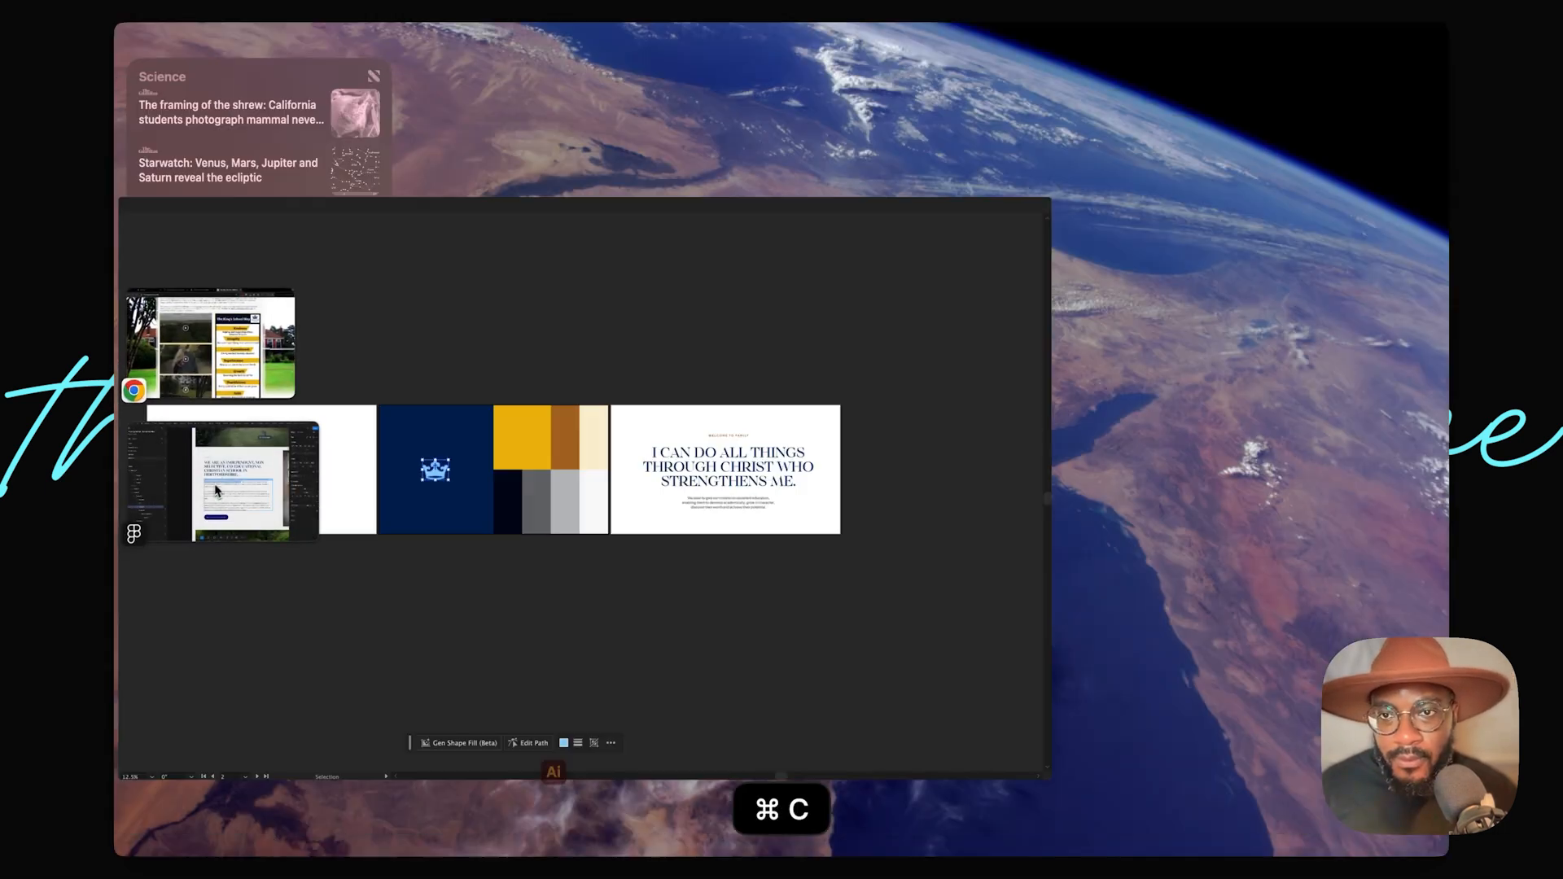
{"action": "left_click_drag", "start_coordinate": [552, 224], "coordinate": [716, 220], "text": "alt"}
{"action": "left_click", "coordinate": [1286, 442]}
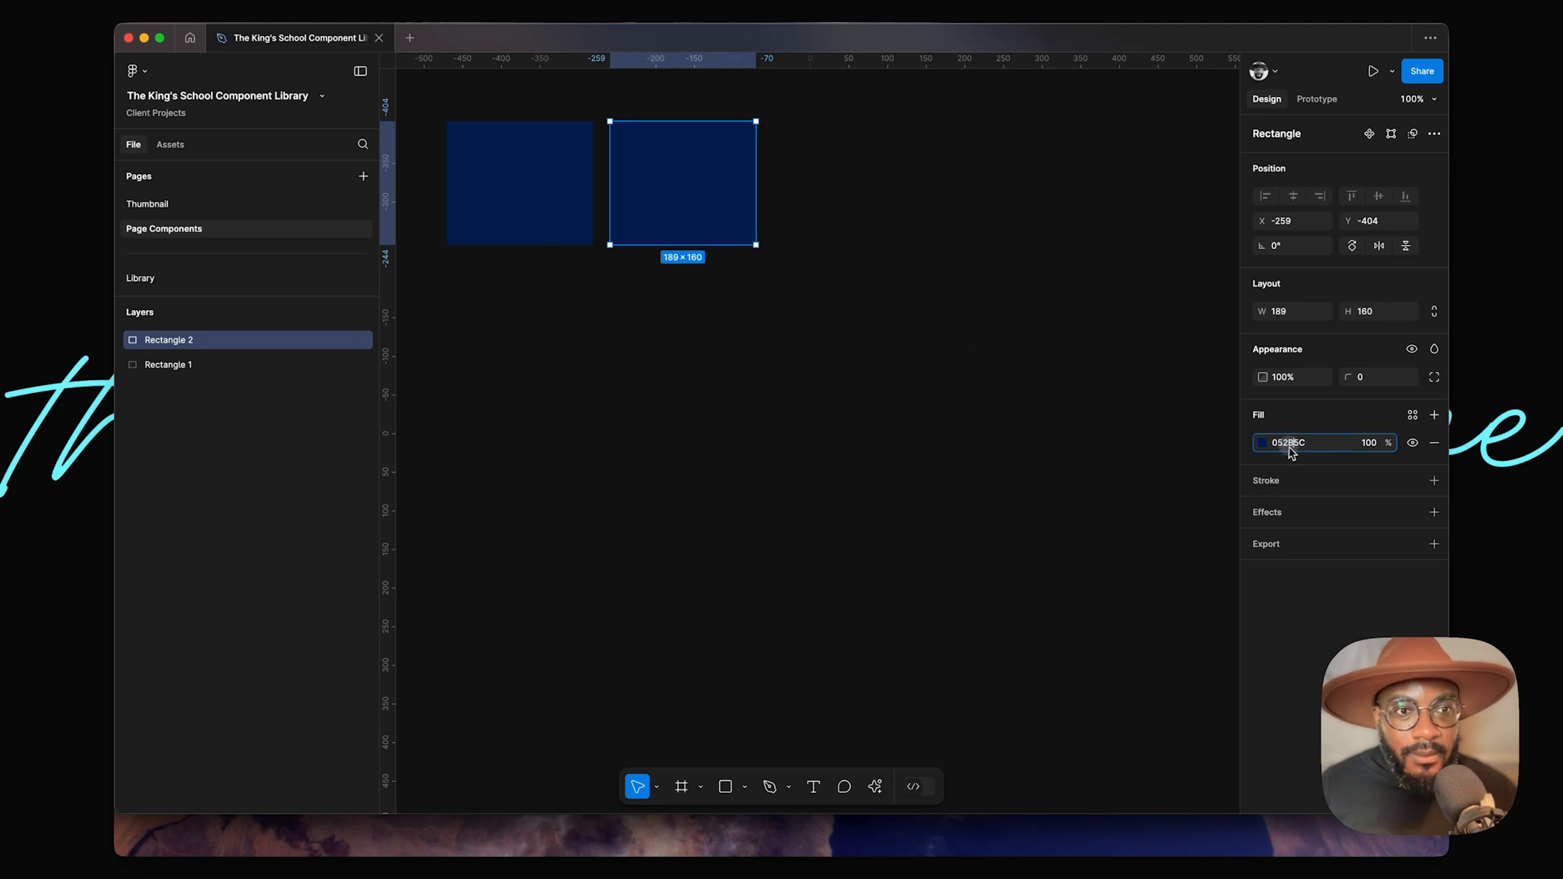
{"action": "key", "text": "super+v"}
{"action": "key", "text": "Return"}
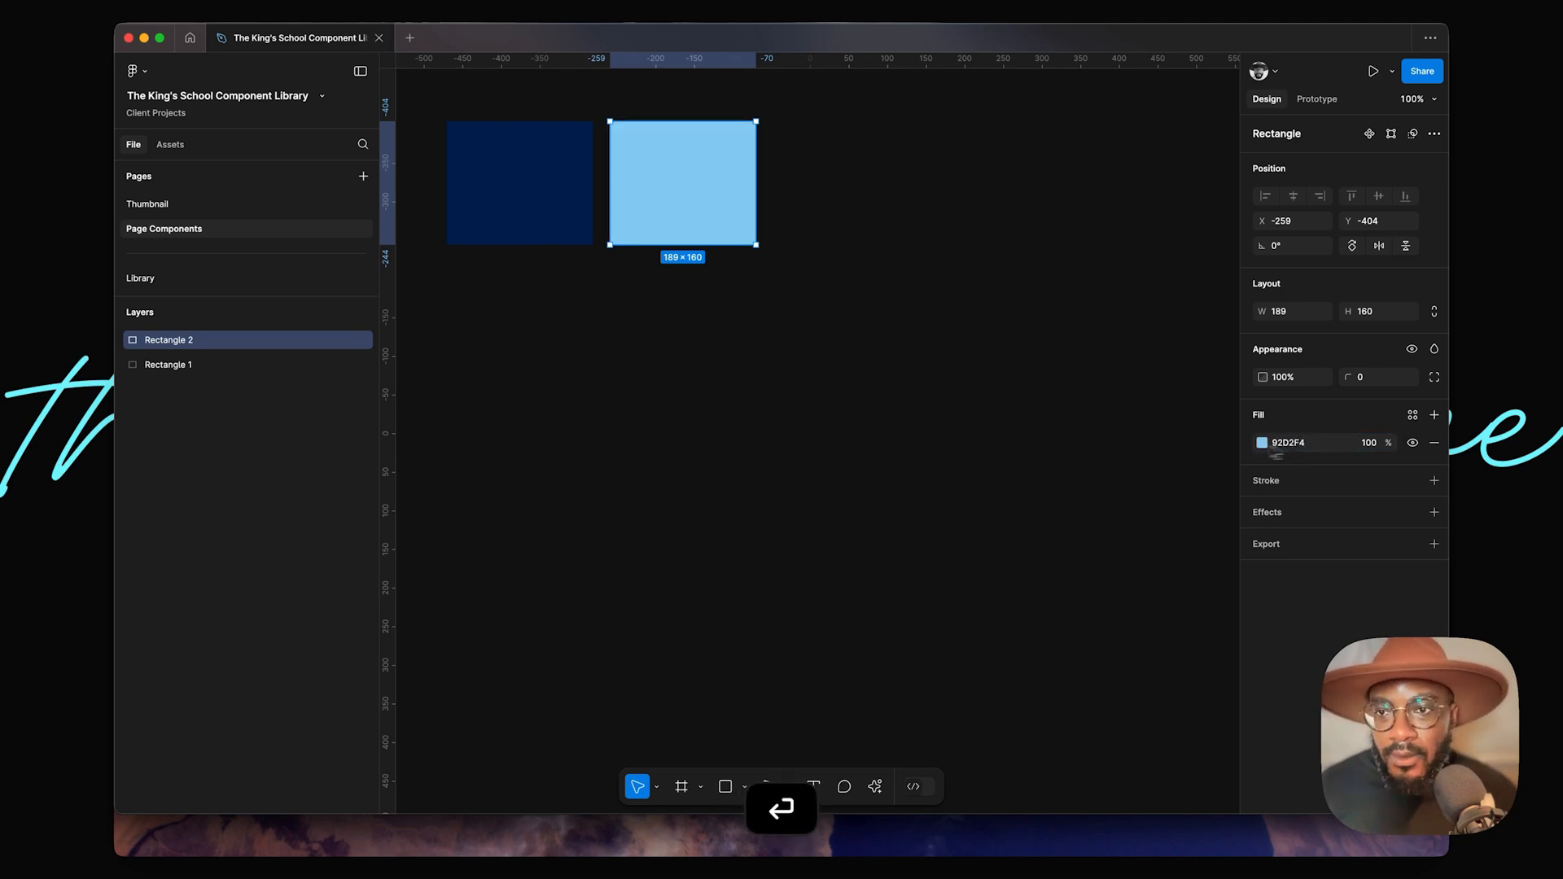
Step: Switch to Illustrator and copy the hex code ecbd17 of the yellow swatch
{"action": "mouse_move", "coordinate": [118, 513]}
{"action": "left_click", "coordinate": [185, 570]}
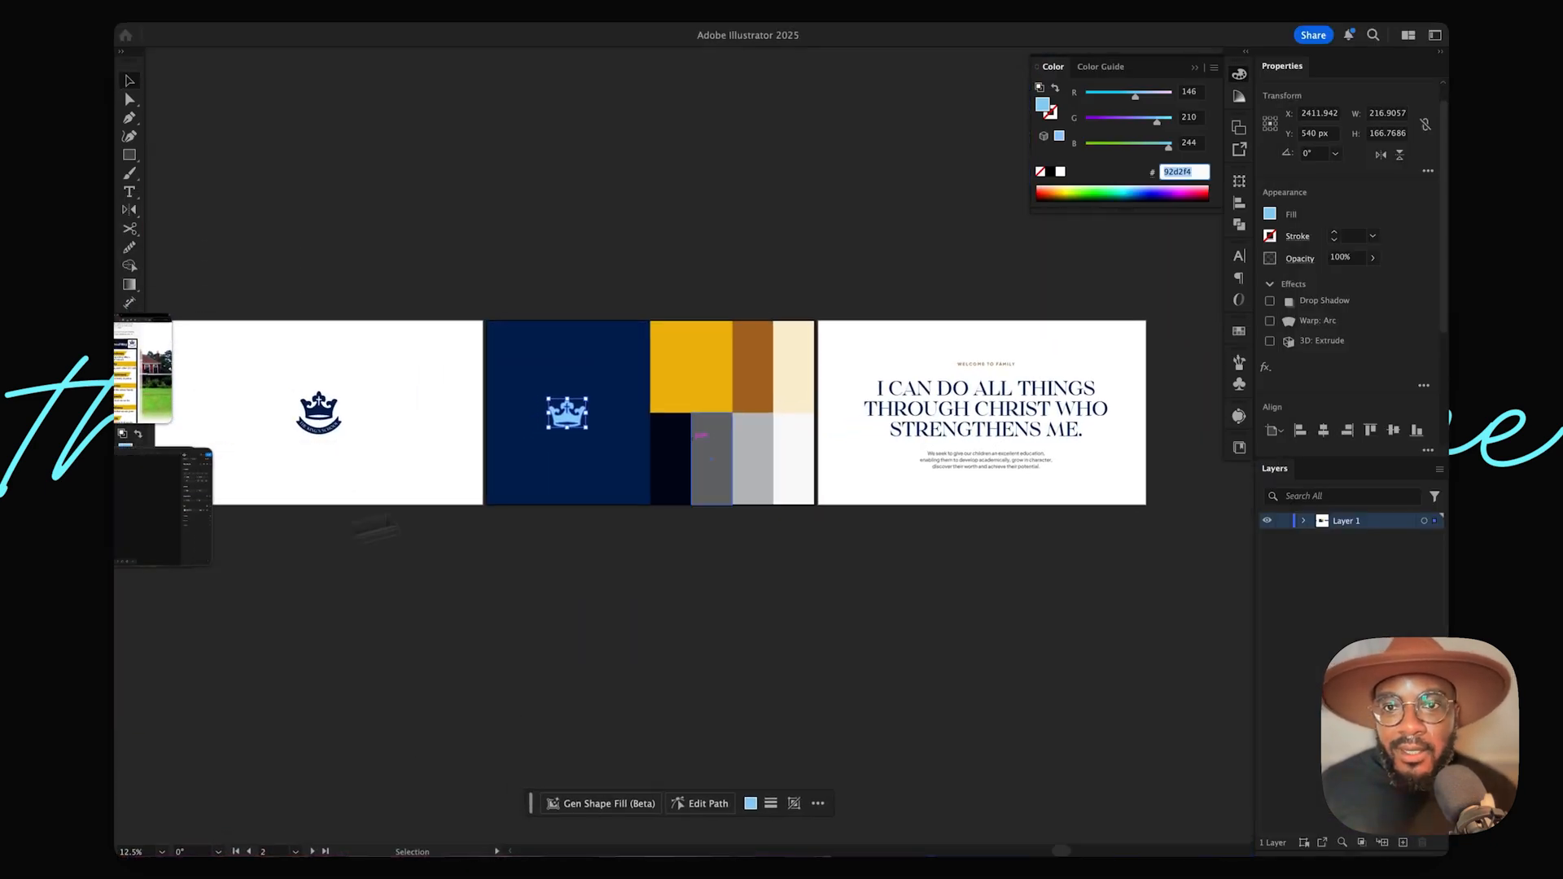
{"action": "left_click", "coordinate": [688, 393]}
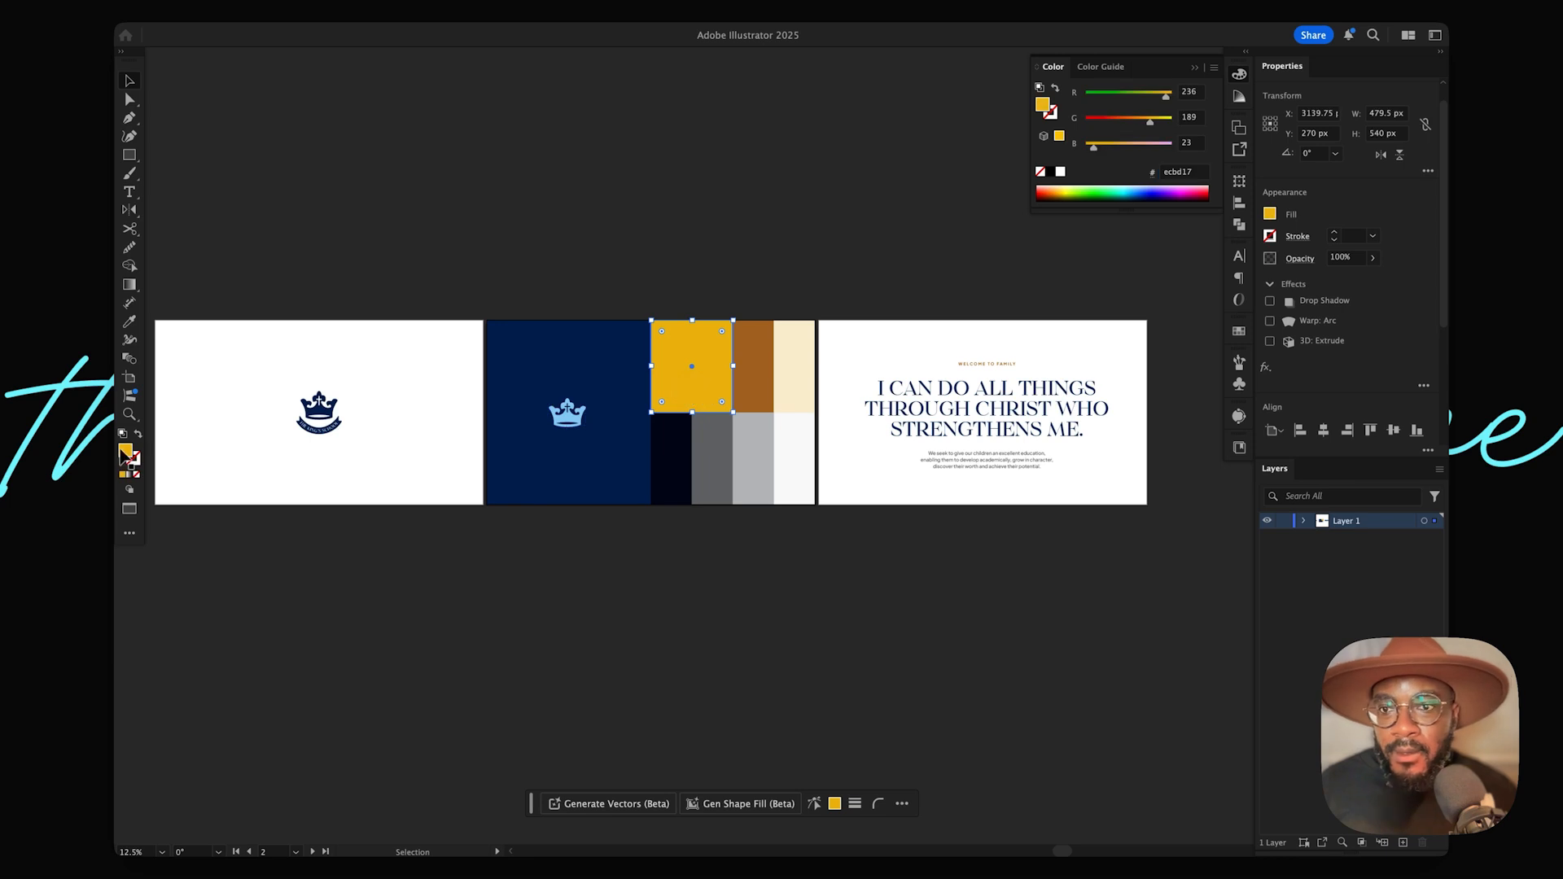
{"action": "left_click", "coordinate": [1191, 172]}
{"action": "double_click", "coordinate": [1191, 172]}
{"action": "key", "text": "super+c"}
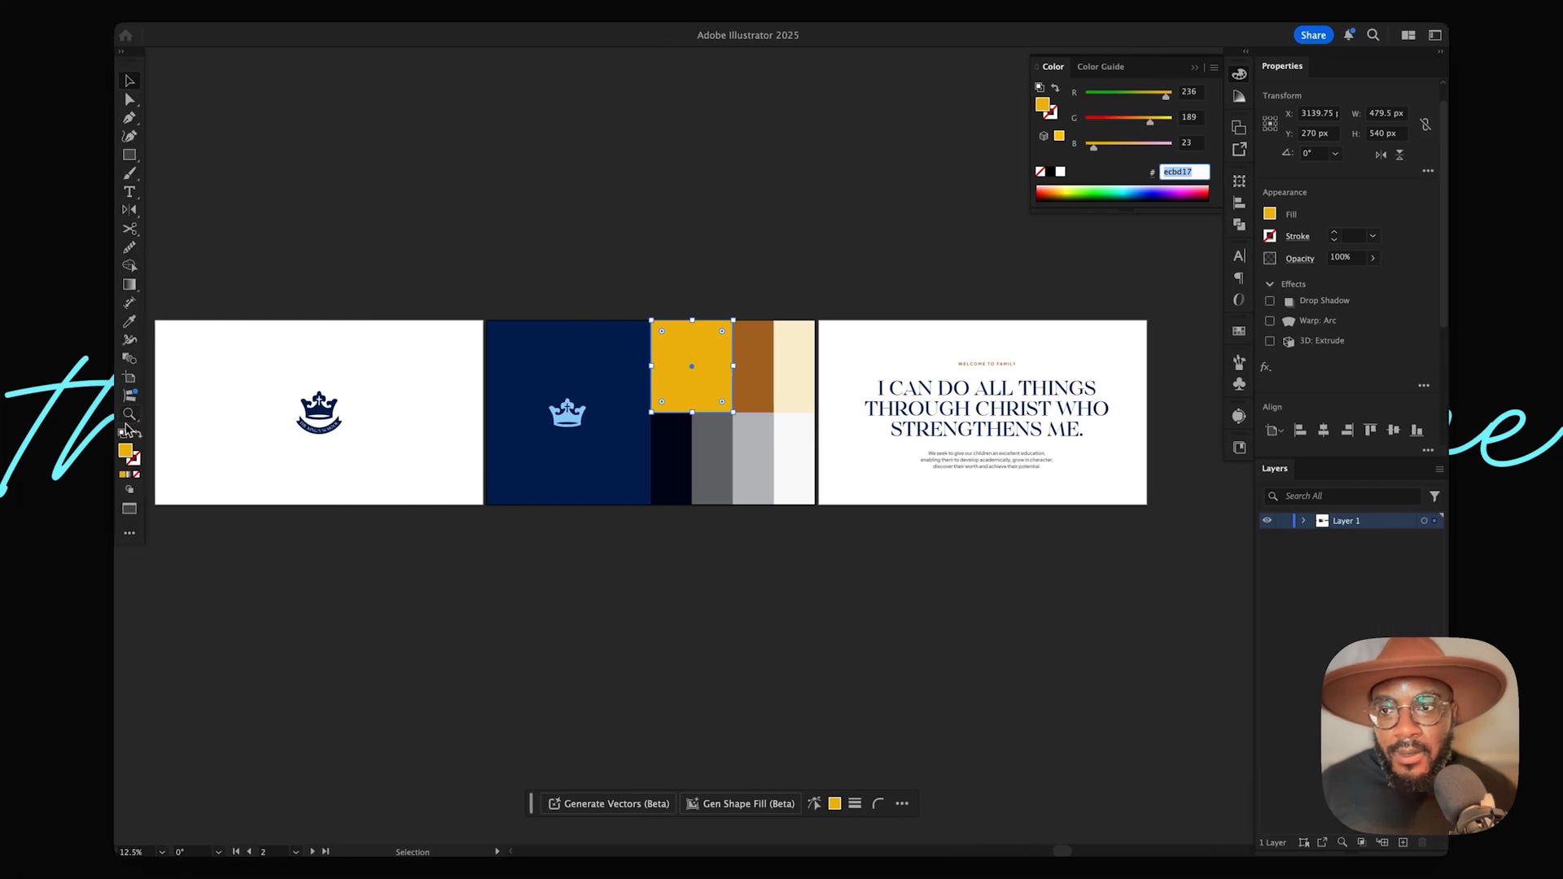
Step: In Figma, duplicate the light blue rectangle to its right and set the copy's fill to ECBD17
{"action": "mouse_move", "coordinate": [126, 486]}
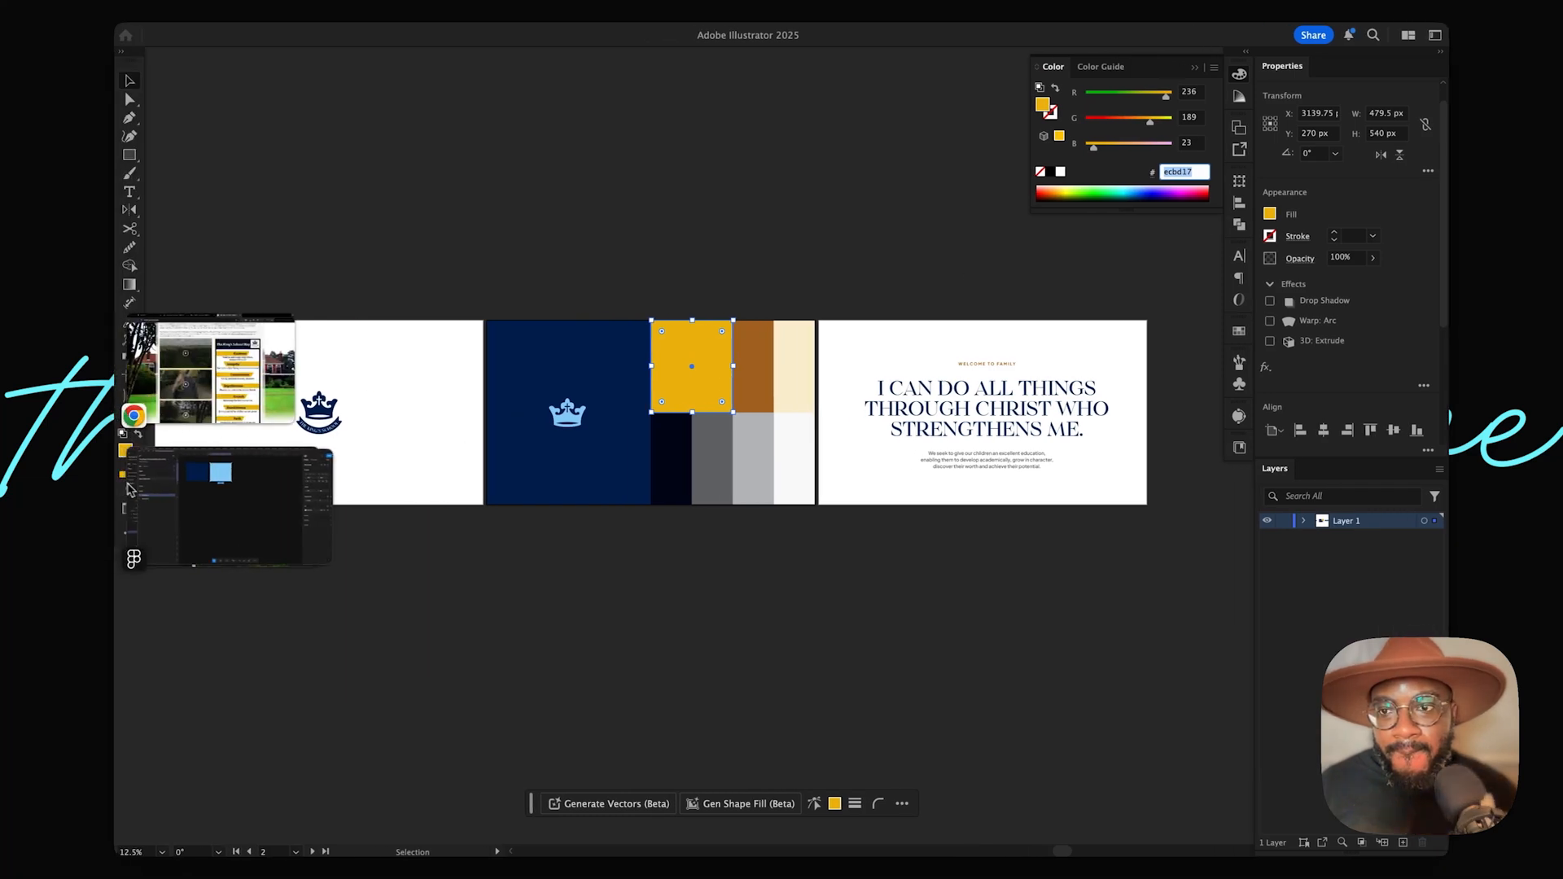
{"action": "left_click", "coordinate": [228, 505]}
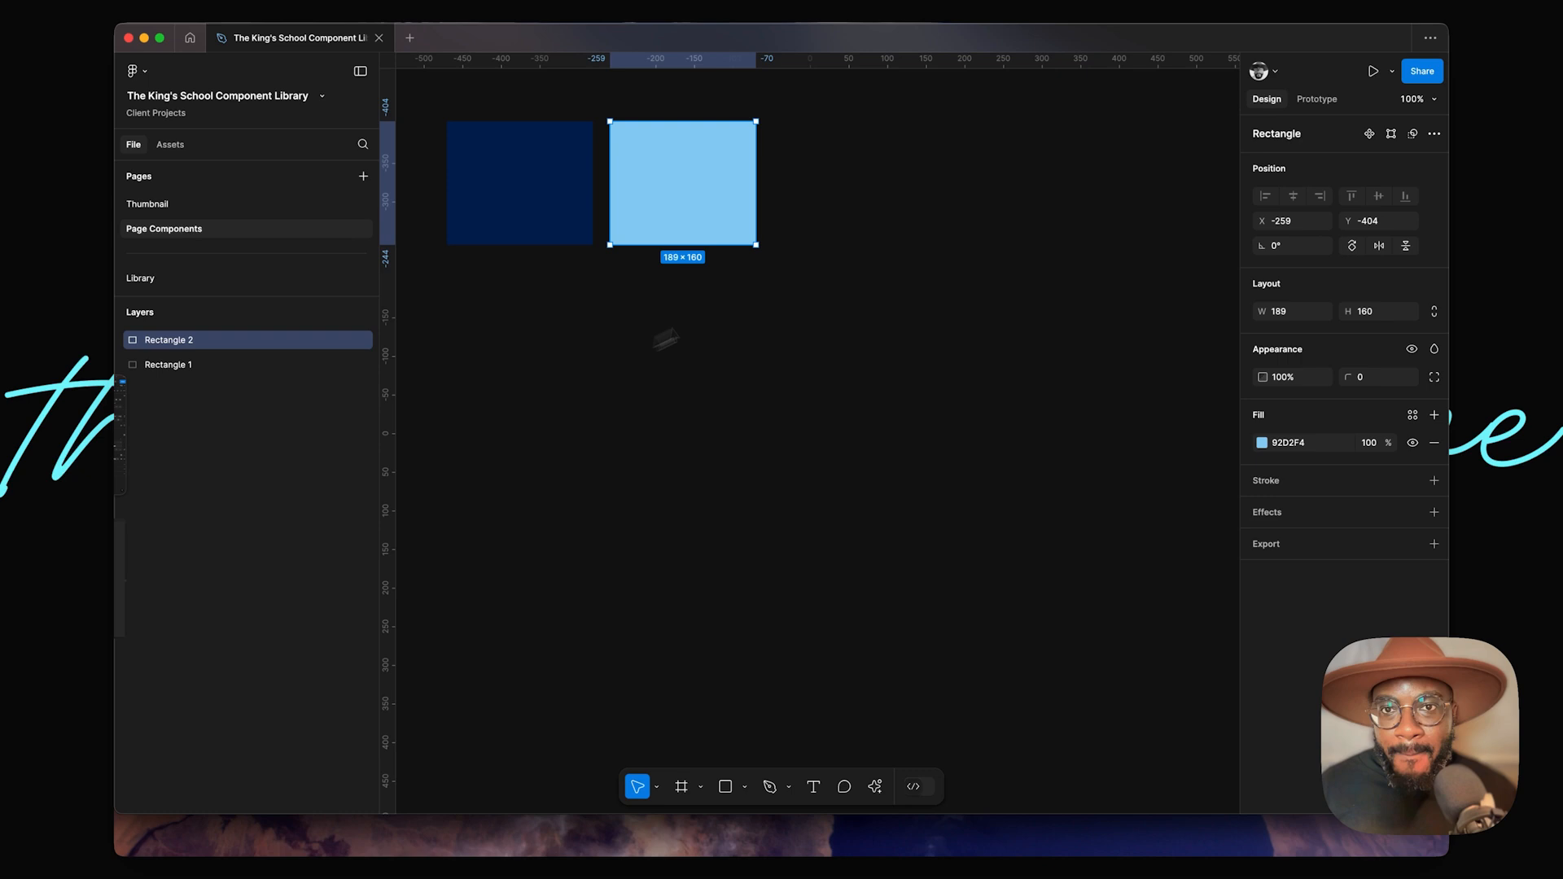
{"action": "left_click_drag", "start_coordinate": [697, 185], "coordinate": [860, 190]}
{"action": "key", "text": "Escape"}
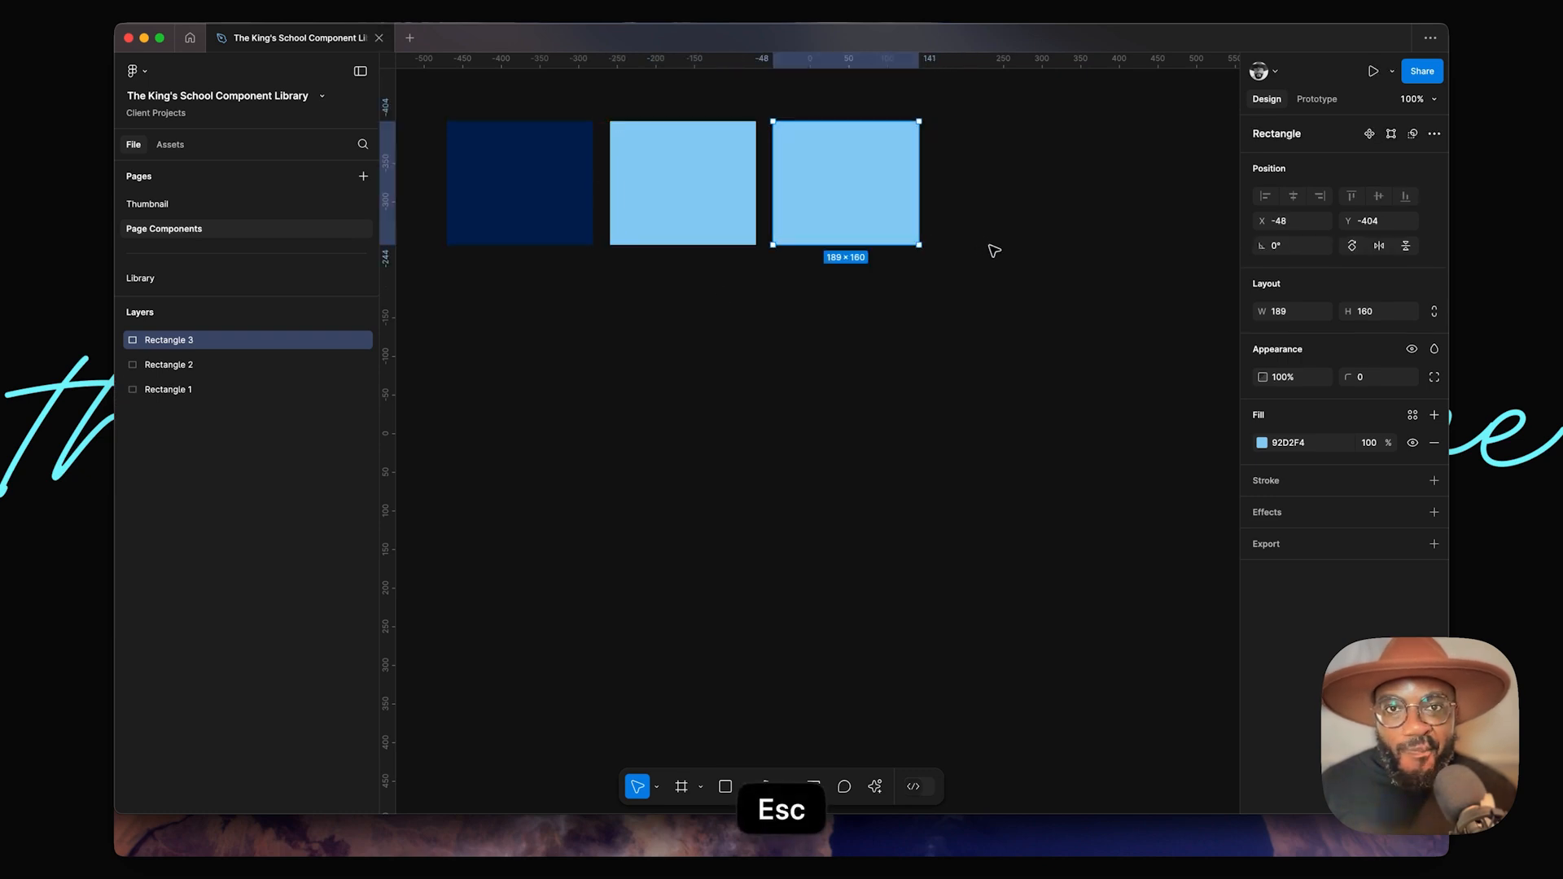
{"action": "left_click", "coordinate": [1290, 444]}
{"action": "key", "text": "cmd+v"}
{"action": "key", "text": "Tab"}
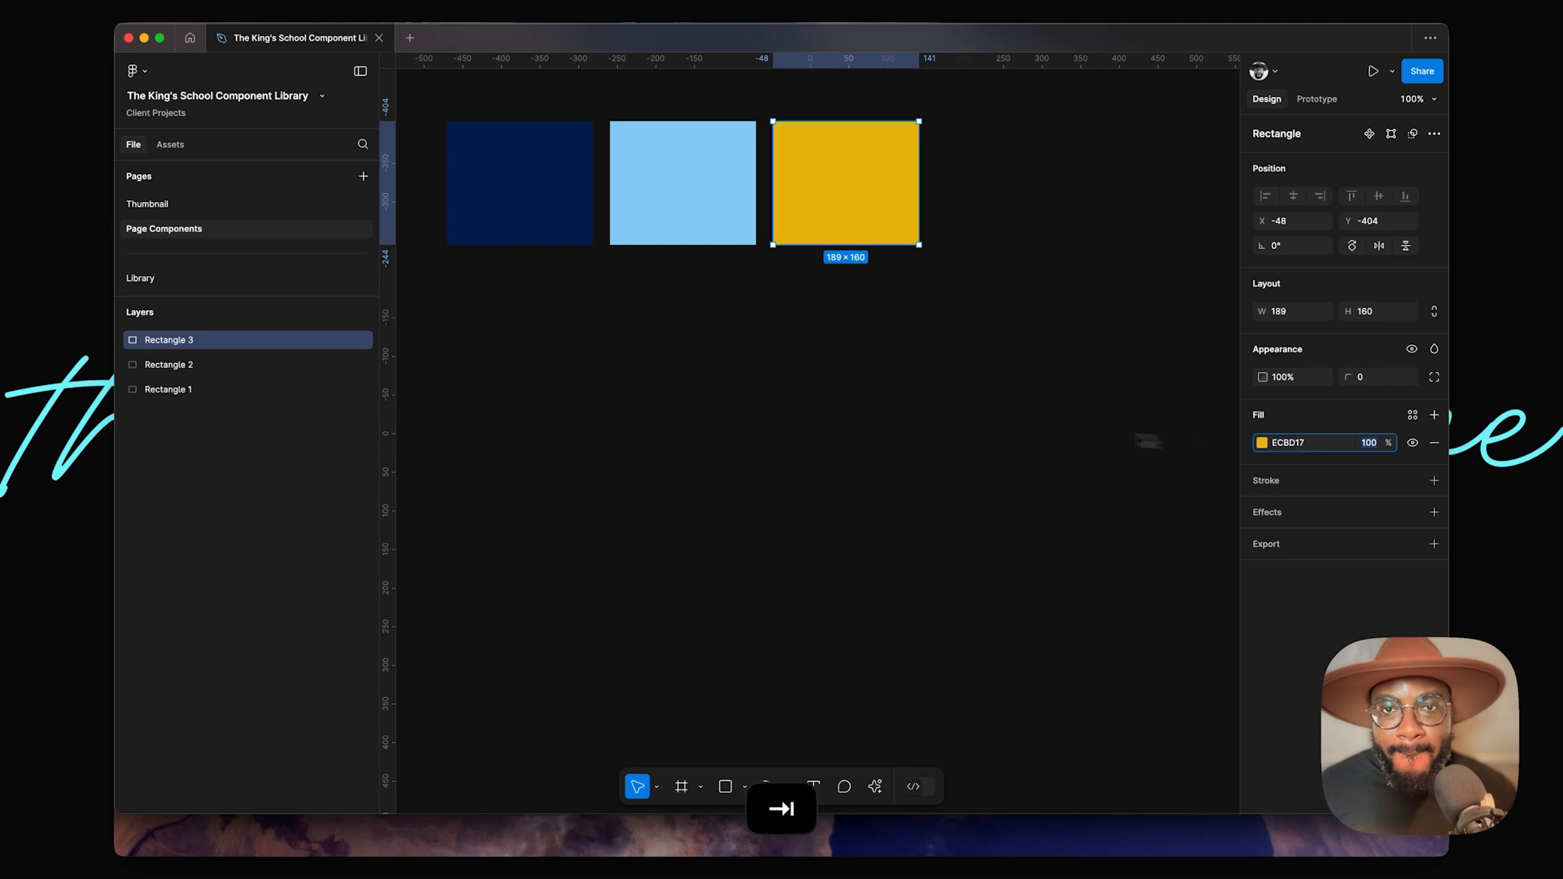
Step: Switch to Illustrator and copy the hex code ae742d of the brown swatch
{"action": "mouse_move", "coordinate": [120, 358]}
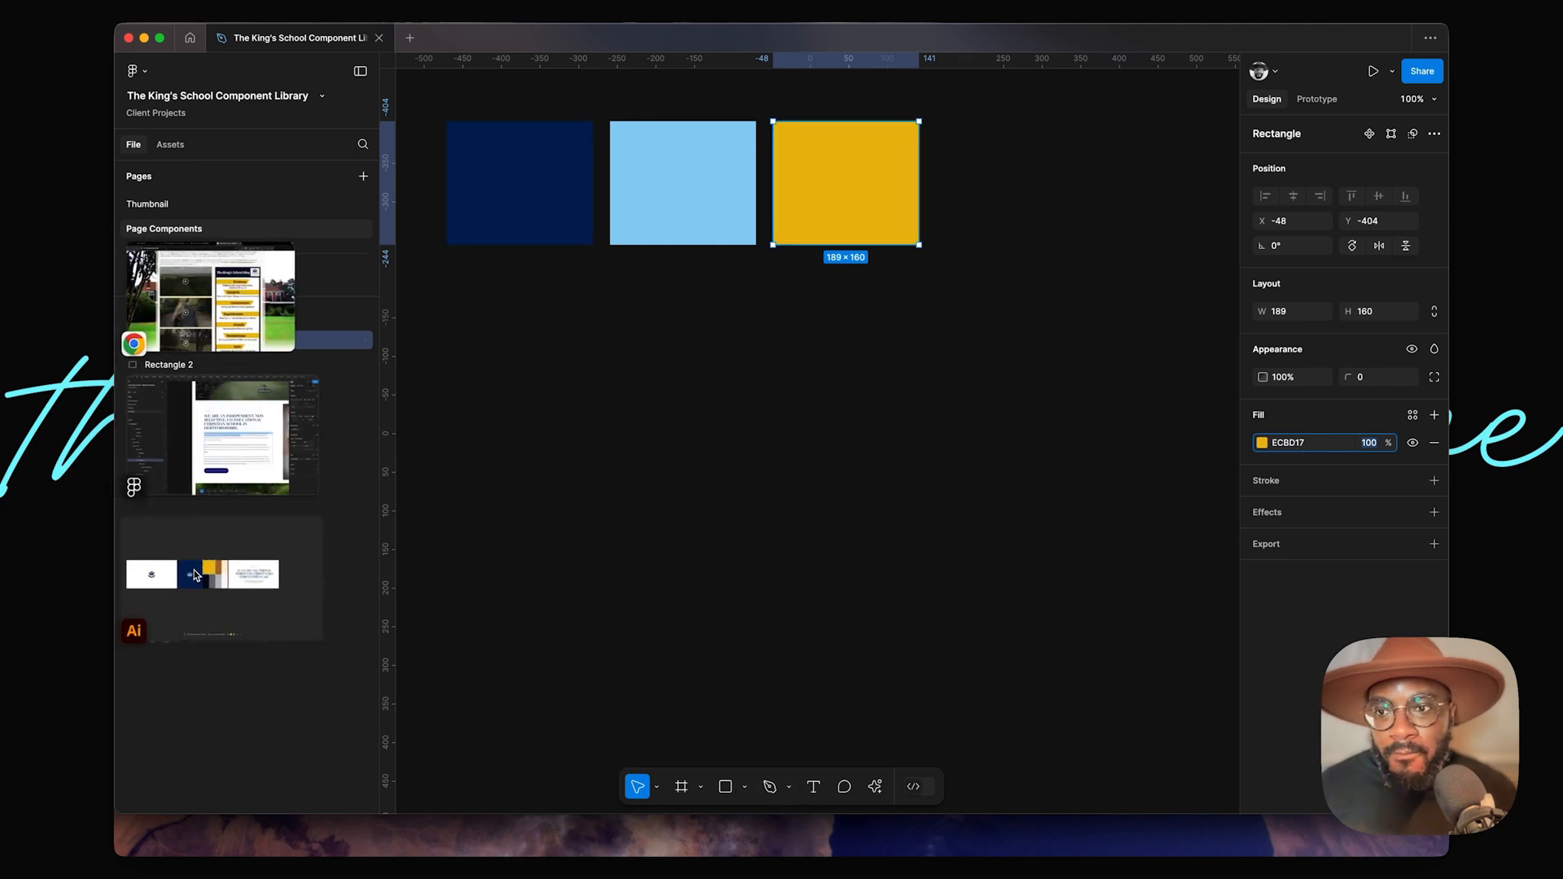
{"action": "left_click", "coordinate": [168, 574]}
{"action": "double_click", "coordinate": [766, 378]}
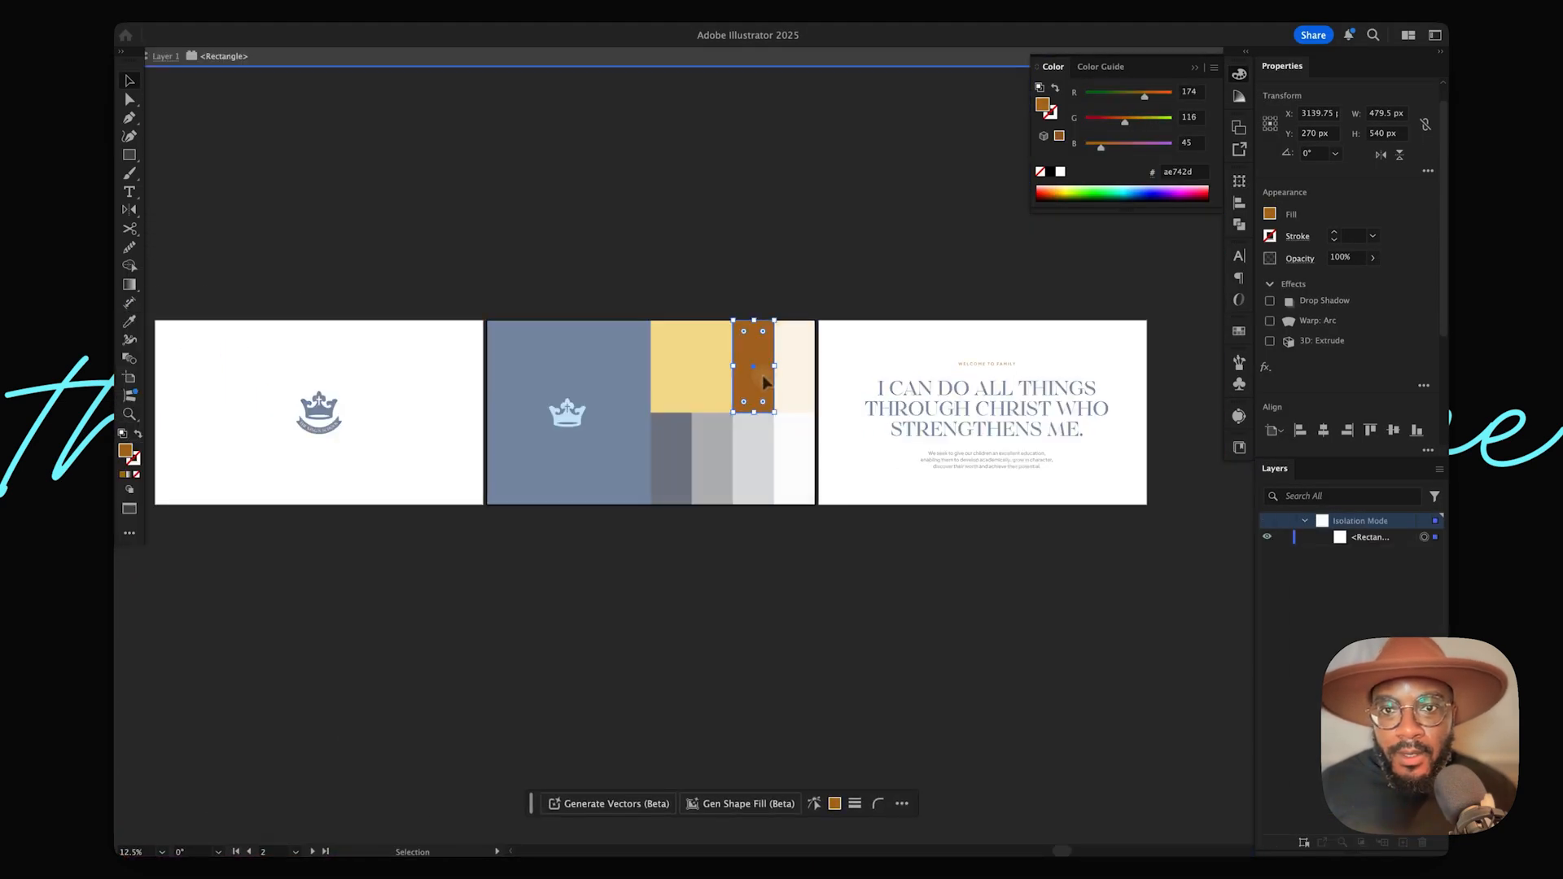
{"action": "key", "text": "Escape"}
{"action": "double_click", "coordinate": [127, 458]}
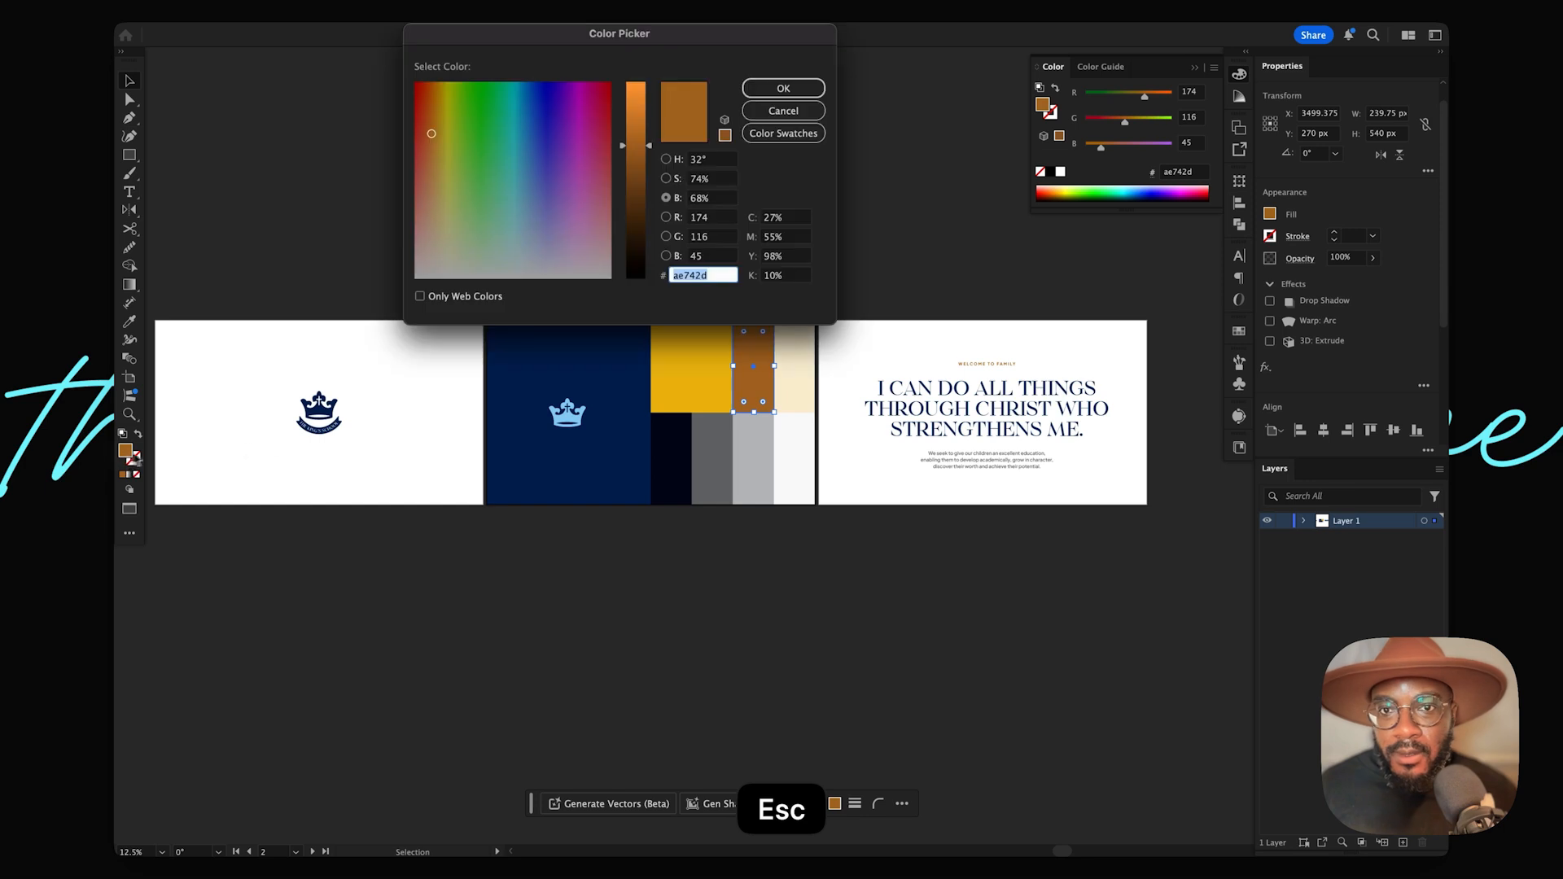
{"action": "key", "text": "super+c"}
{"action": "key", "text": "Escape"}
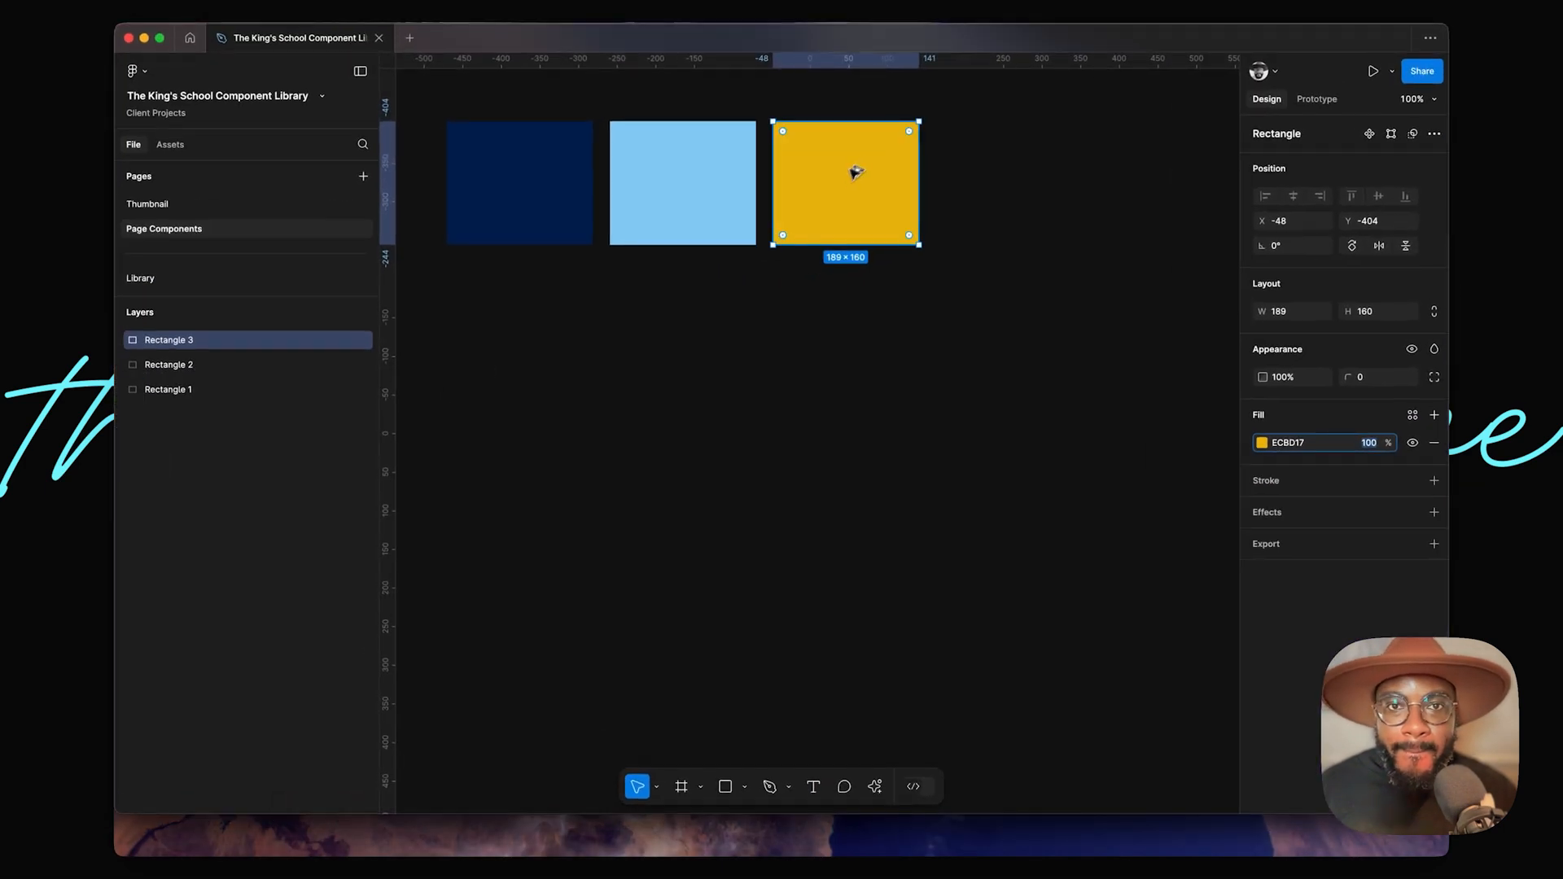
Step: In Figma, duplicate the yellow rectangle to its right and set the copy's fill to AE742D
{"action": "left_click_drag", "start_coordinate": [856, 172], "coordinate": [1022, 168]}
{"action": "left_click", "coordinate": [1290, 442]}
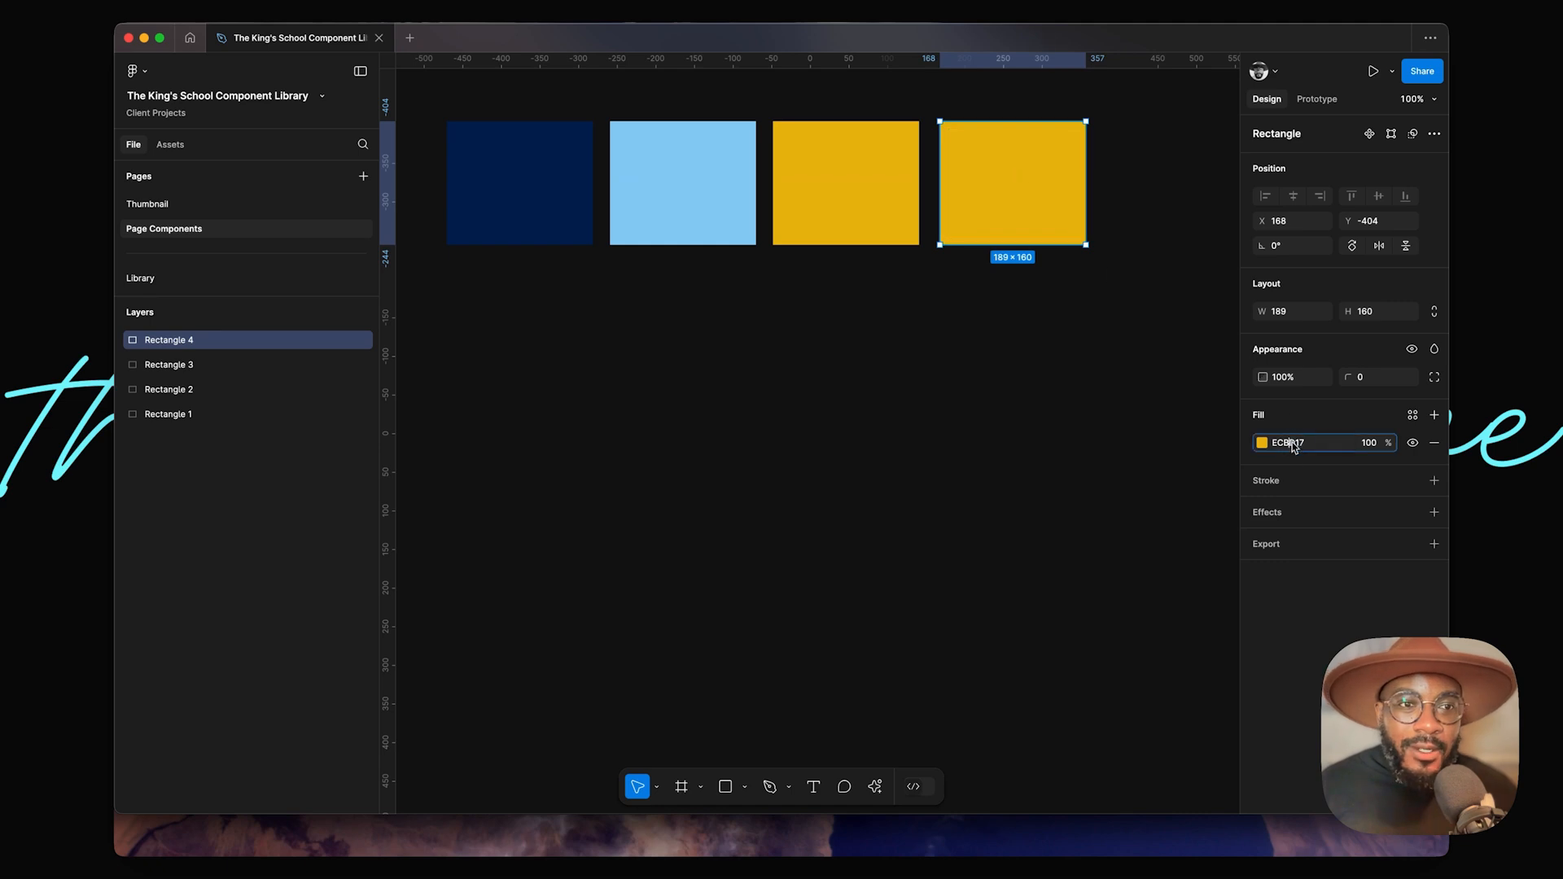
{"action": "key", "text": "super+v"}
{"action": "key", "text": "shift+Tab"}
{"action": "left_click", "coordinate": [971, 306]}
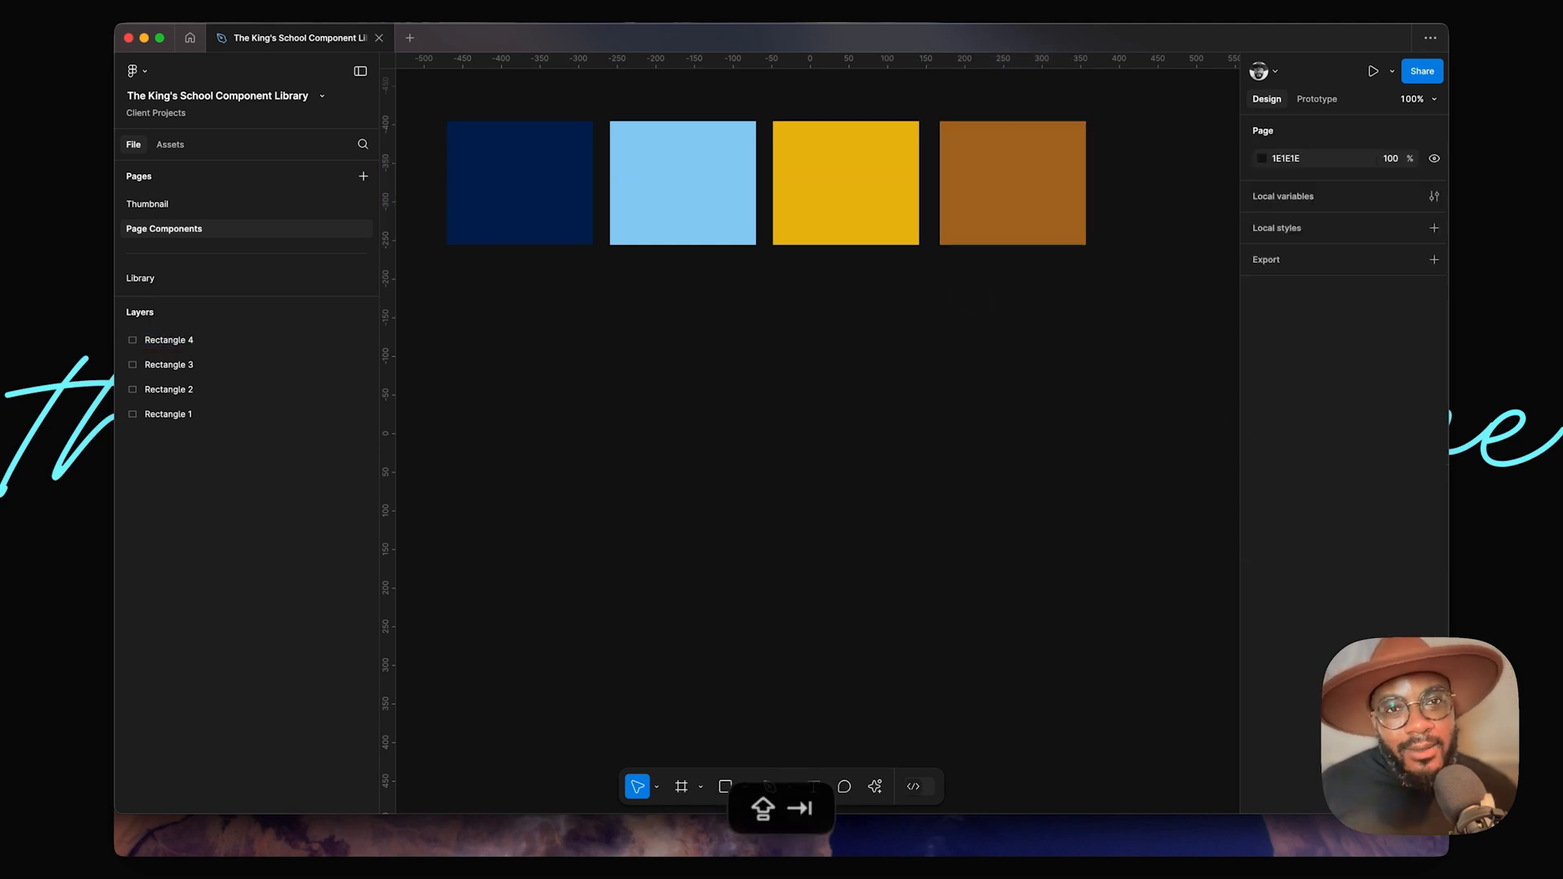
Step: Switch to Illustrator and copy the hex code faf0d5 of the cream swatch
{"action": "scroll", "coordinate": [980, 254], "scroll_direction": "right", "scroll_amount": 4}
{"action": "scroll", "coordinate": [980, 255], "scroll_direction": "up", "scroll_amount": 2}
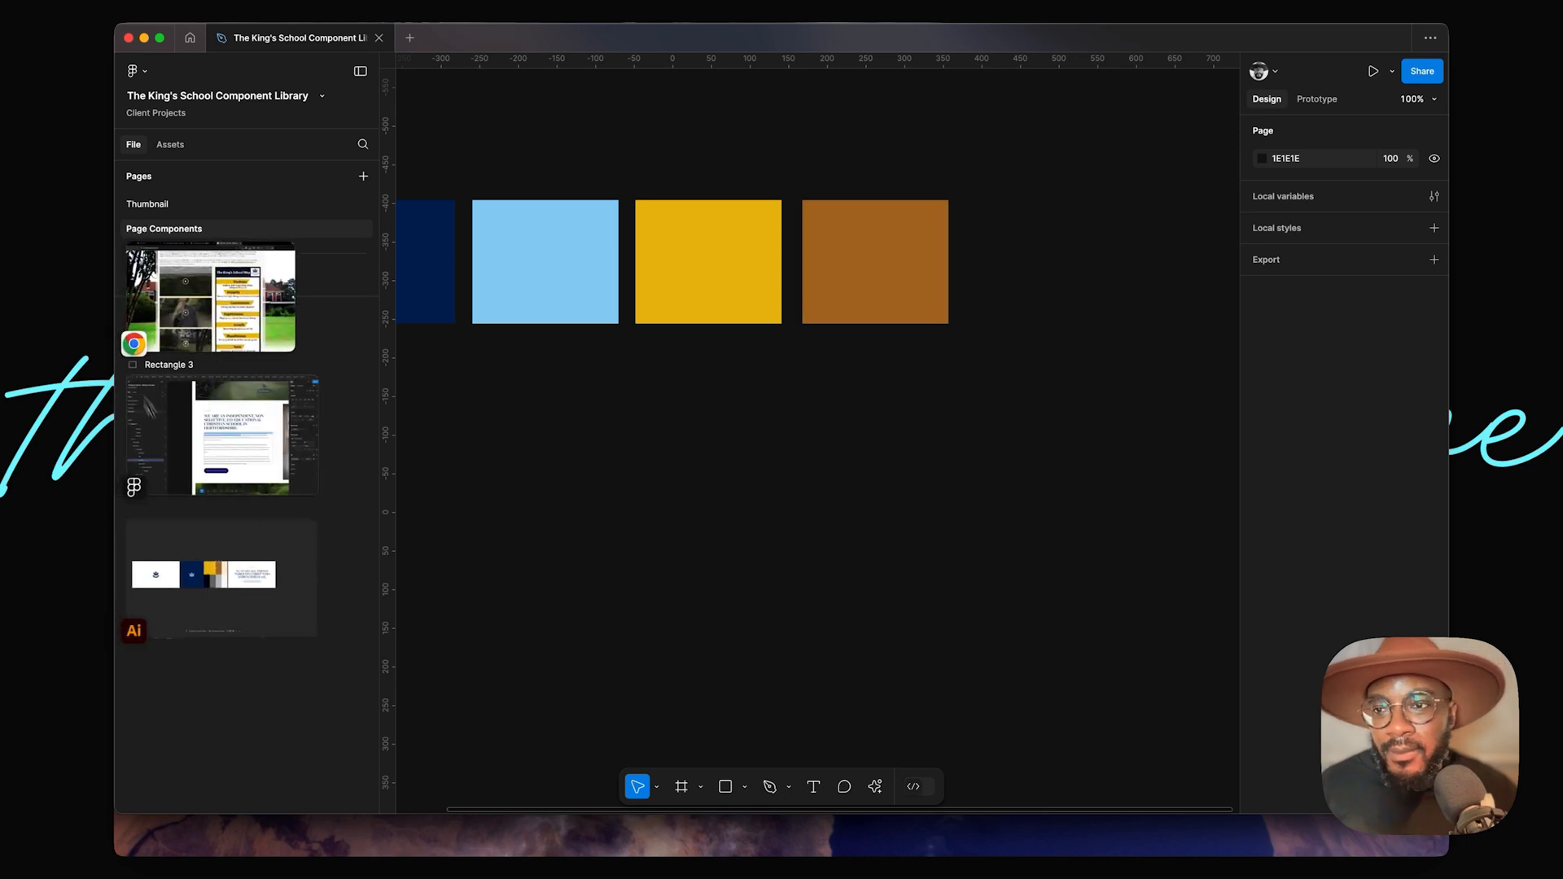
{"action": "left_click", "coordinate": [247, 602]}
{"action": "left_click", "coordinate": [791, 358]}
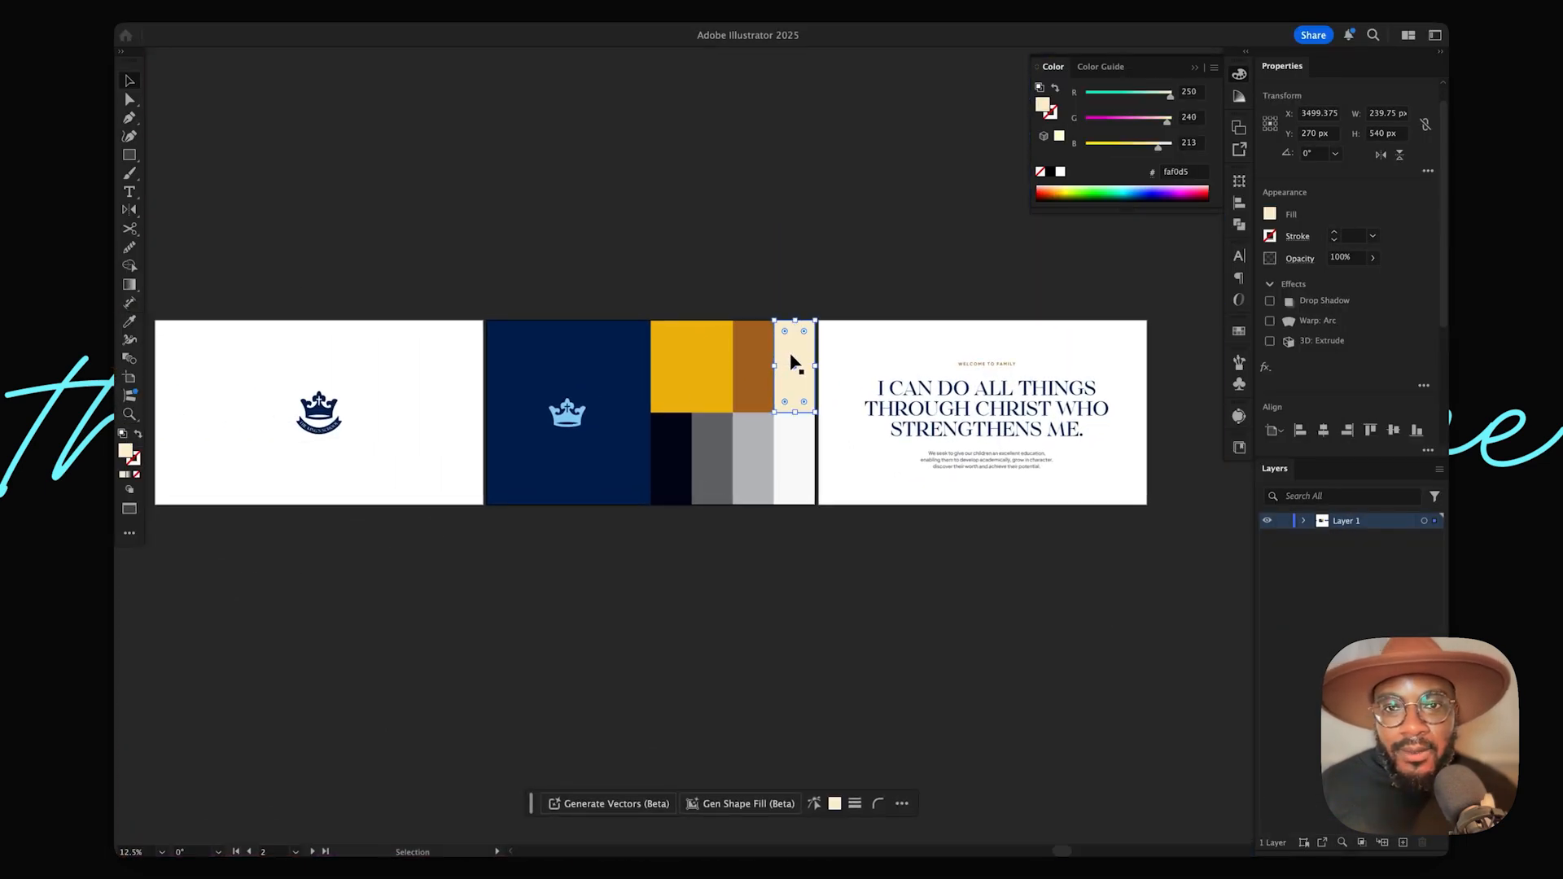
{"action": "double_click", "coordinate": [126, 456]}
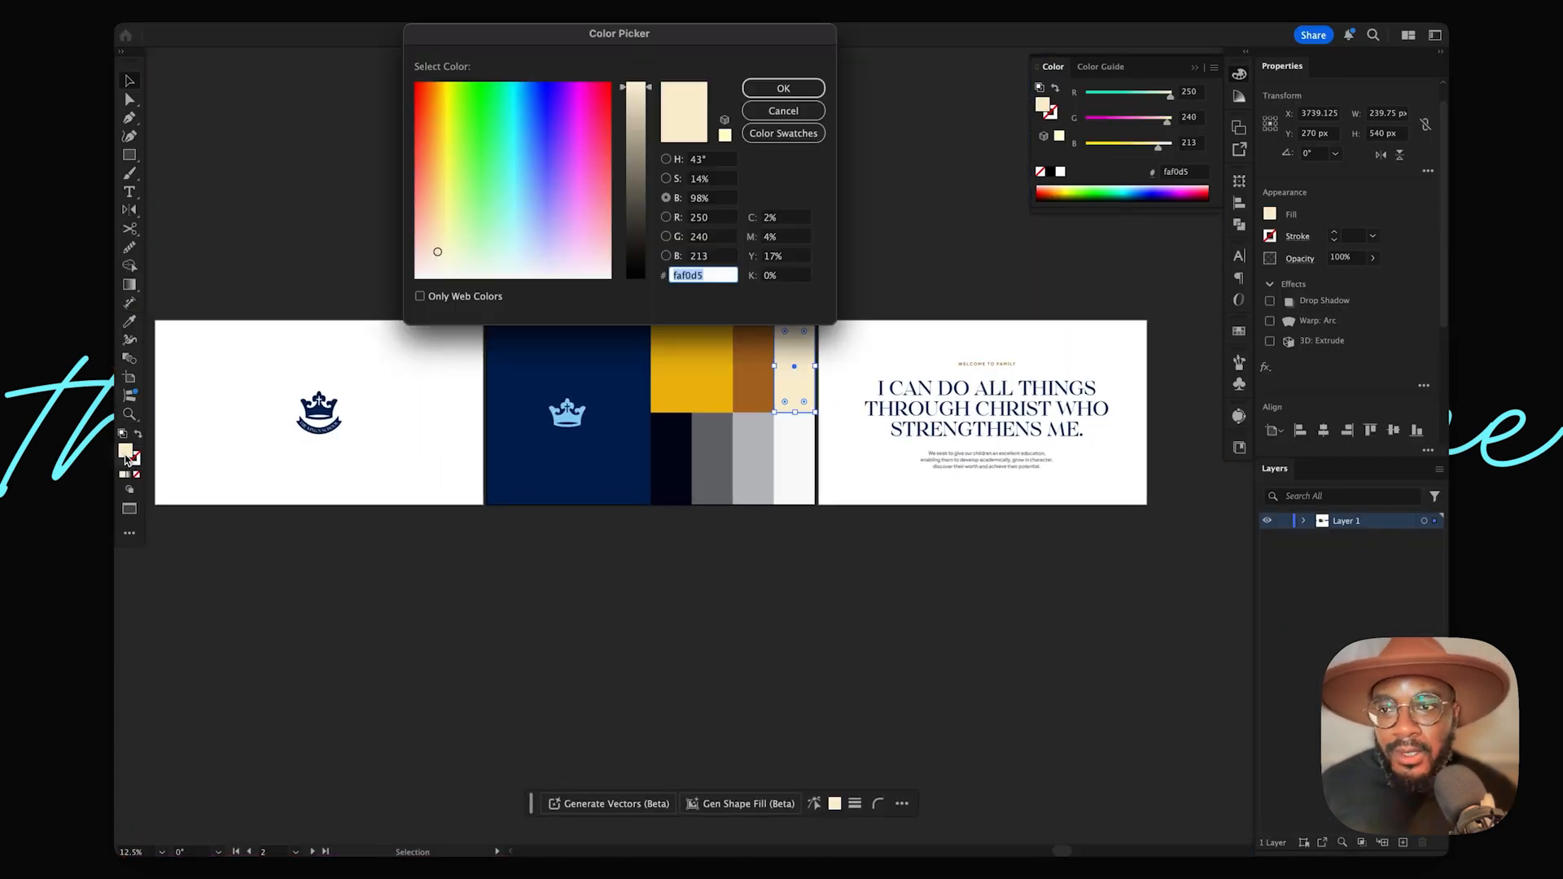
{"action": "key", "text": "super+shift+c"}
{"action": "key", "text": "shift+Escape"}
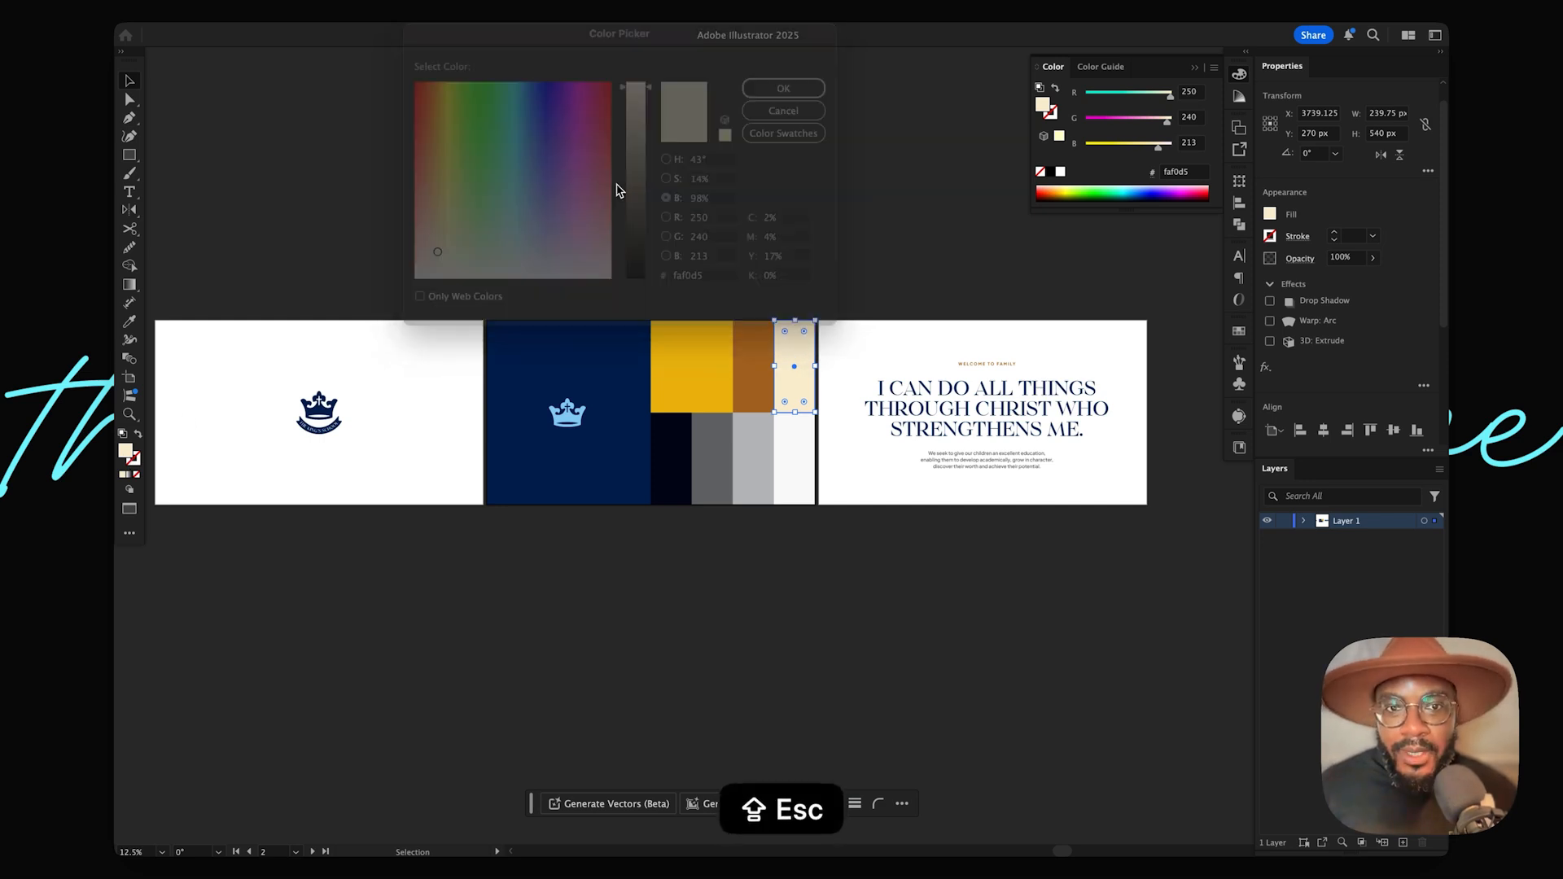
Step: In Figma, duplicate the brown rectangle to its right and set the copy's fill to FAF0D5
{"action": "left_click", "coordinate": [220, 497]}
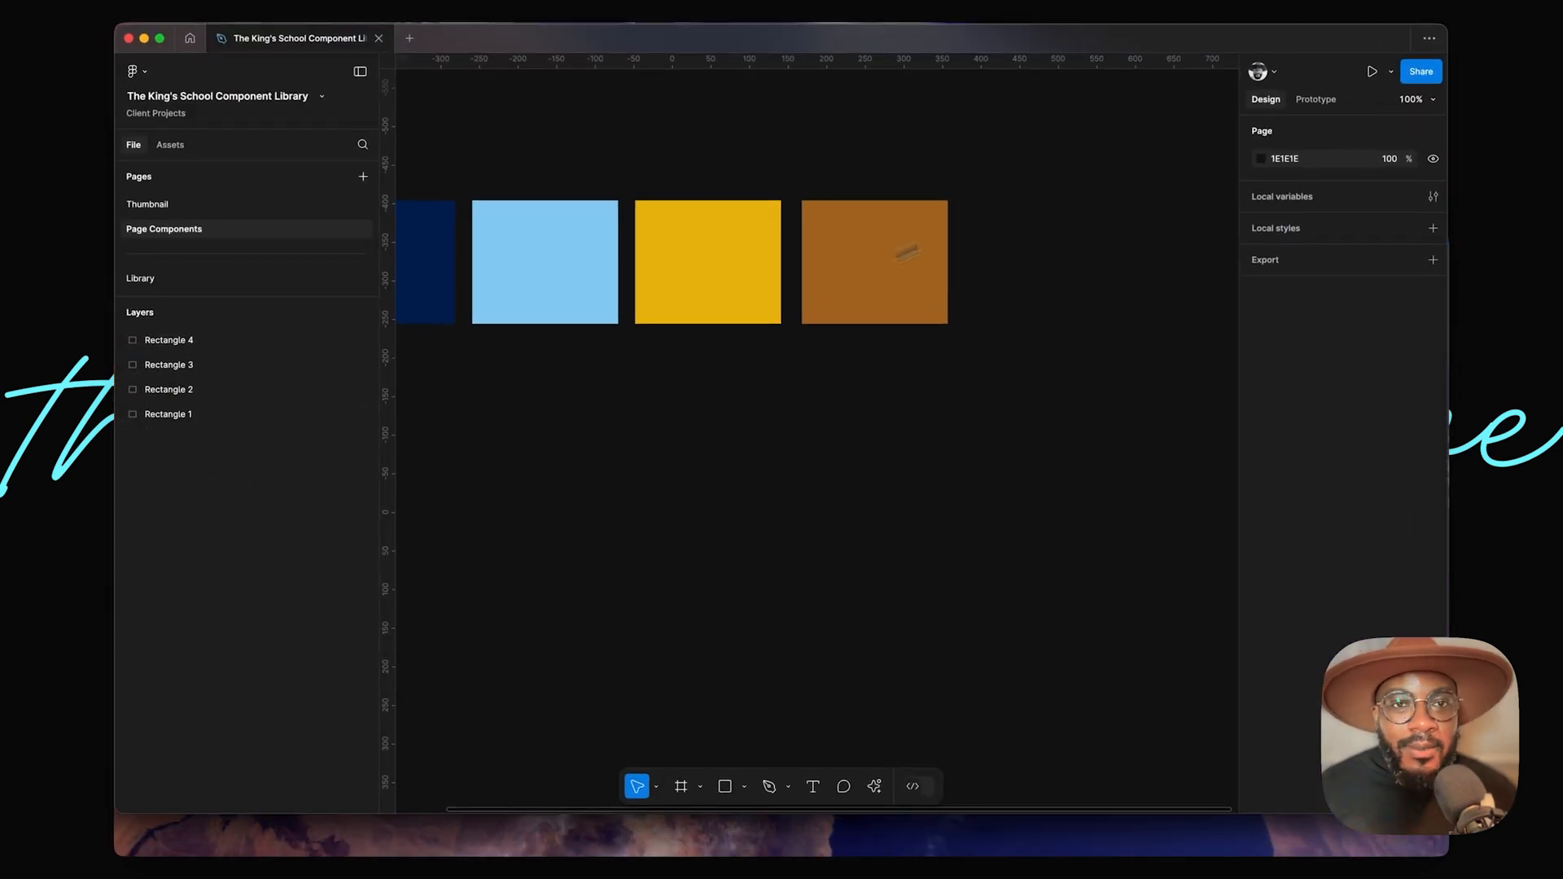
{"action": "left_click_drag", "start_coordinate": [861, 241], "coordinate": [1007, 255]}
{"action": "left_click", "coordinate": [1288, 442]}
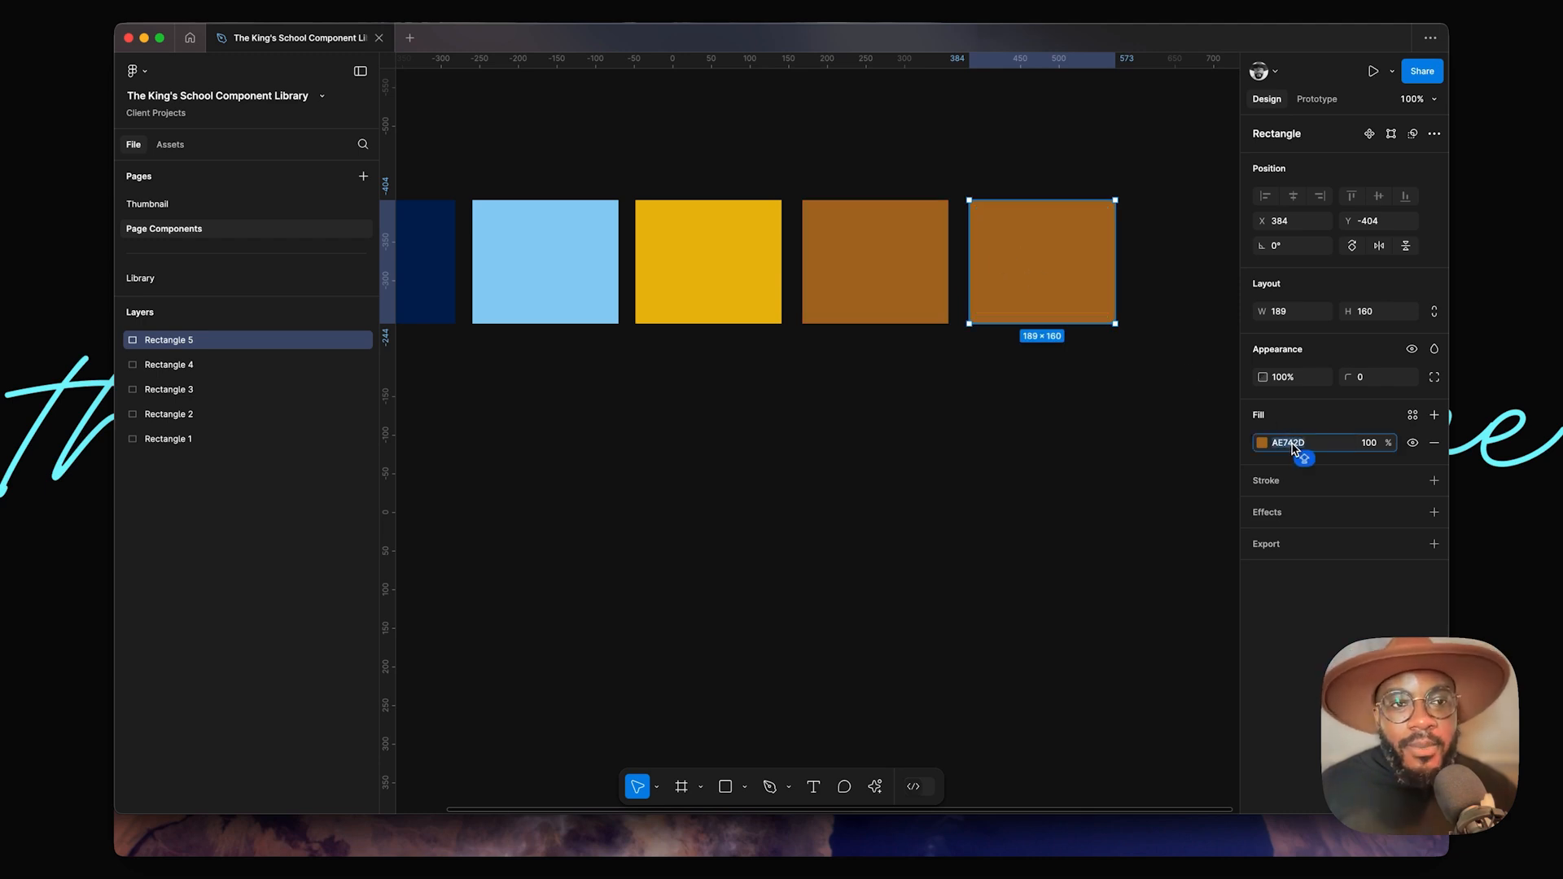
{"action": "key", "text": "super+v"}
{"action": "key", "text": "shift+Tab"}
{"action": "left_click", "coordinate": [895, 383]}
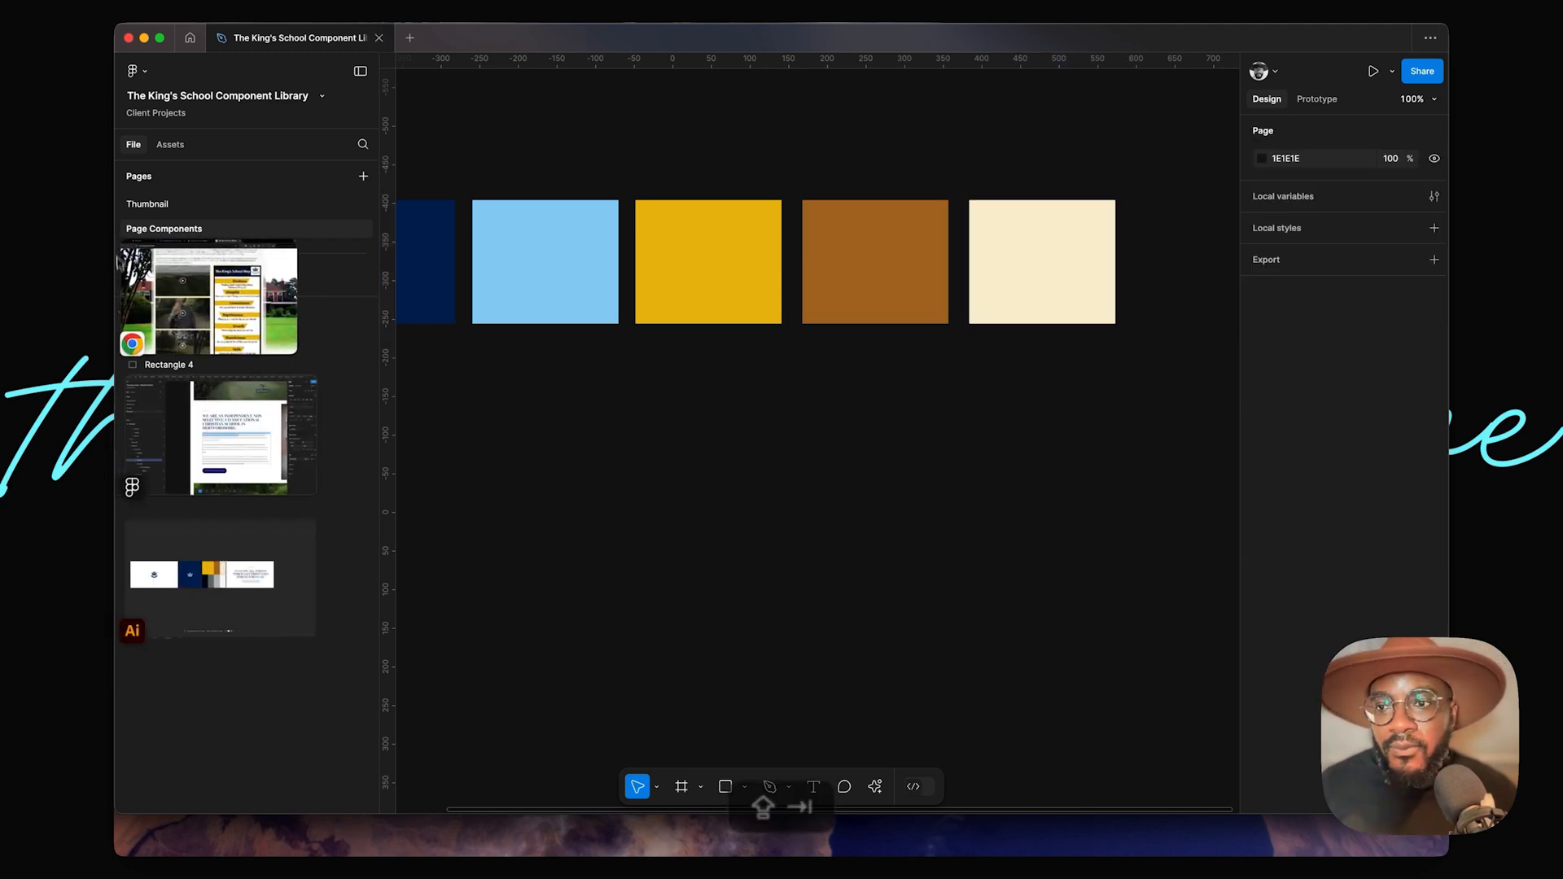
Step: Switch to Illustrator and copy the hex code 000a21 of the near-black navy swatch
{"action": "left_click", "coordinate": [195, 562]}
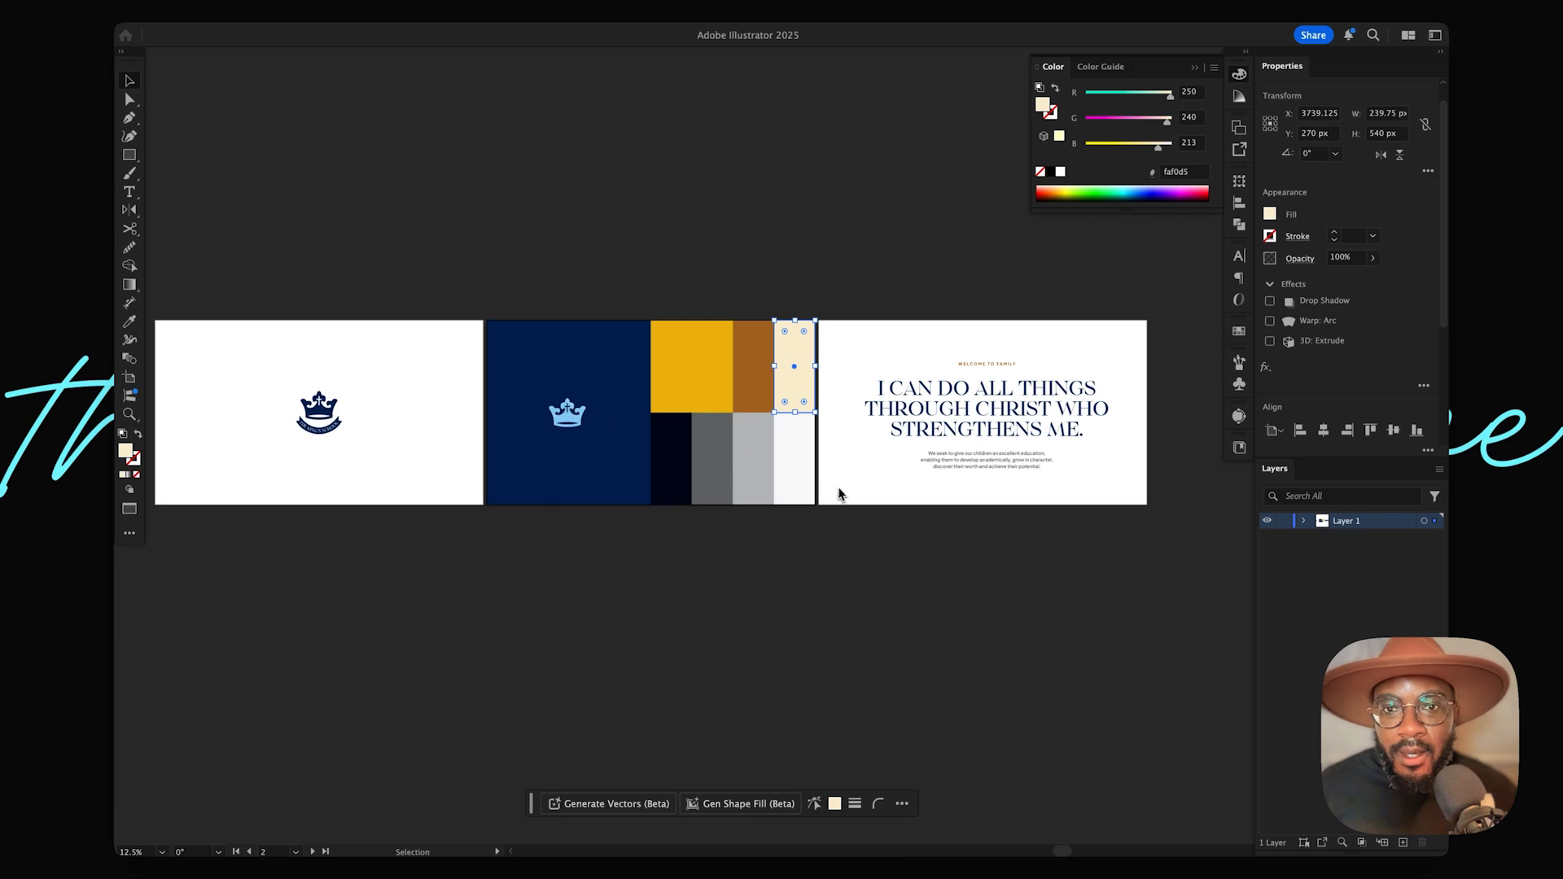
{"action": "left_click", "coordinate": [672, 478]}
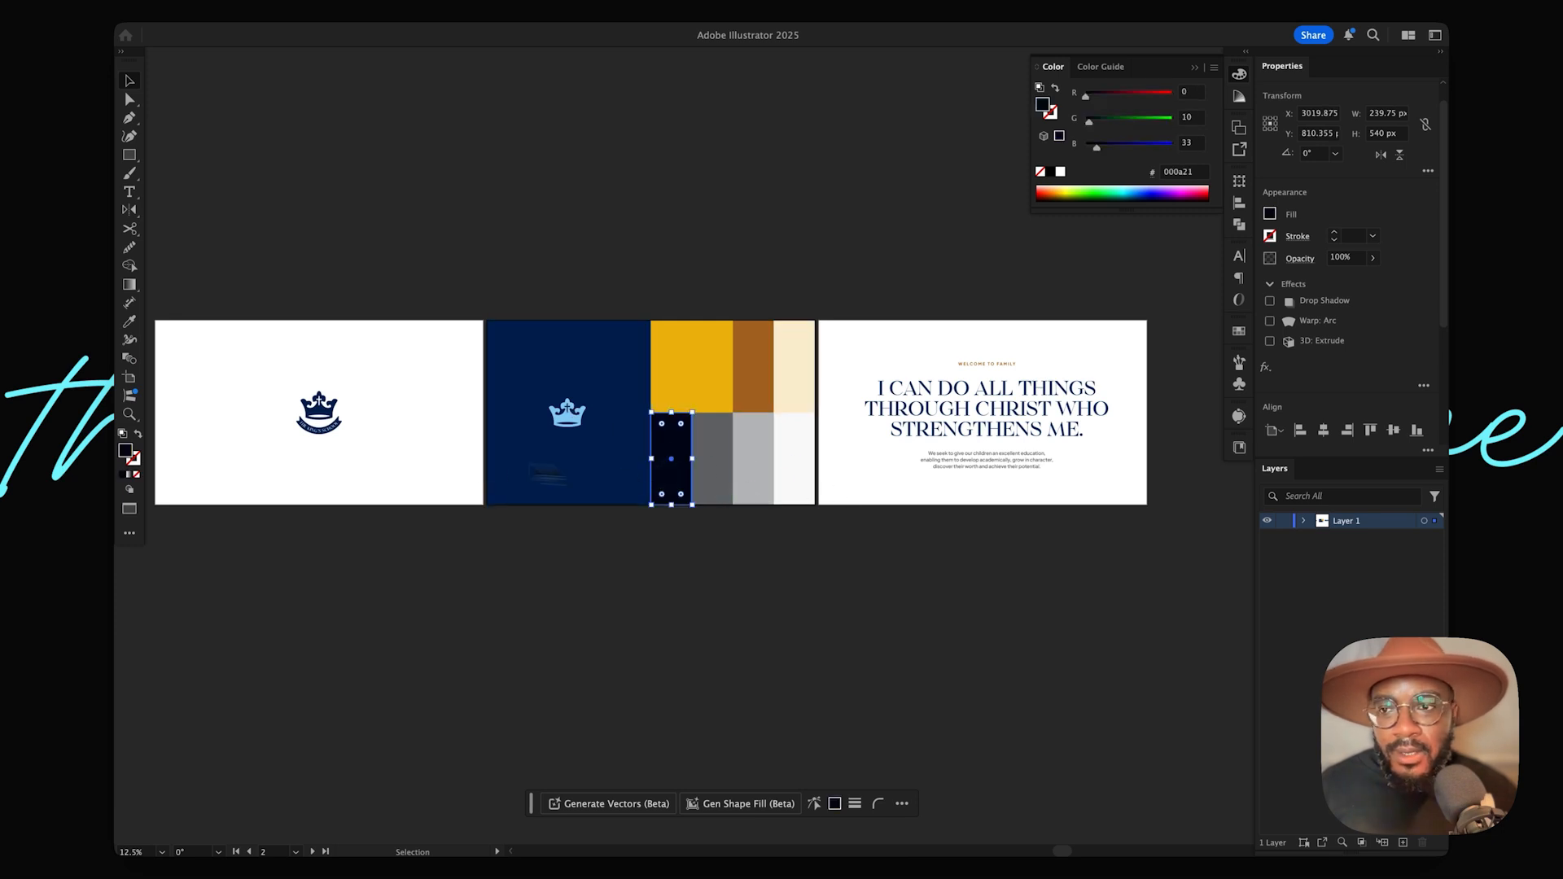
{"action": "double_click", "coordinate": [127, 453]}
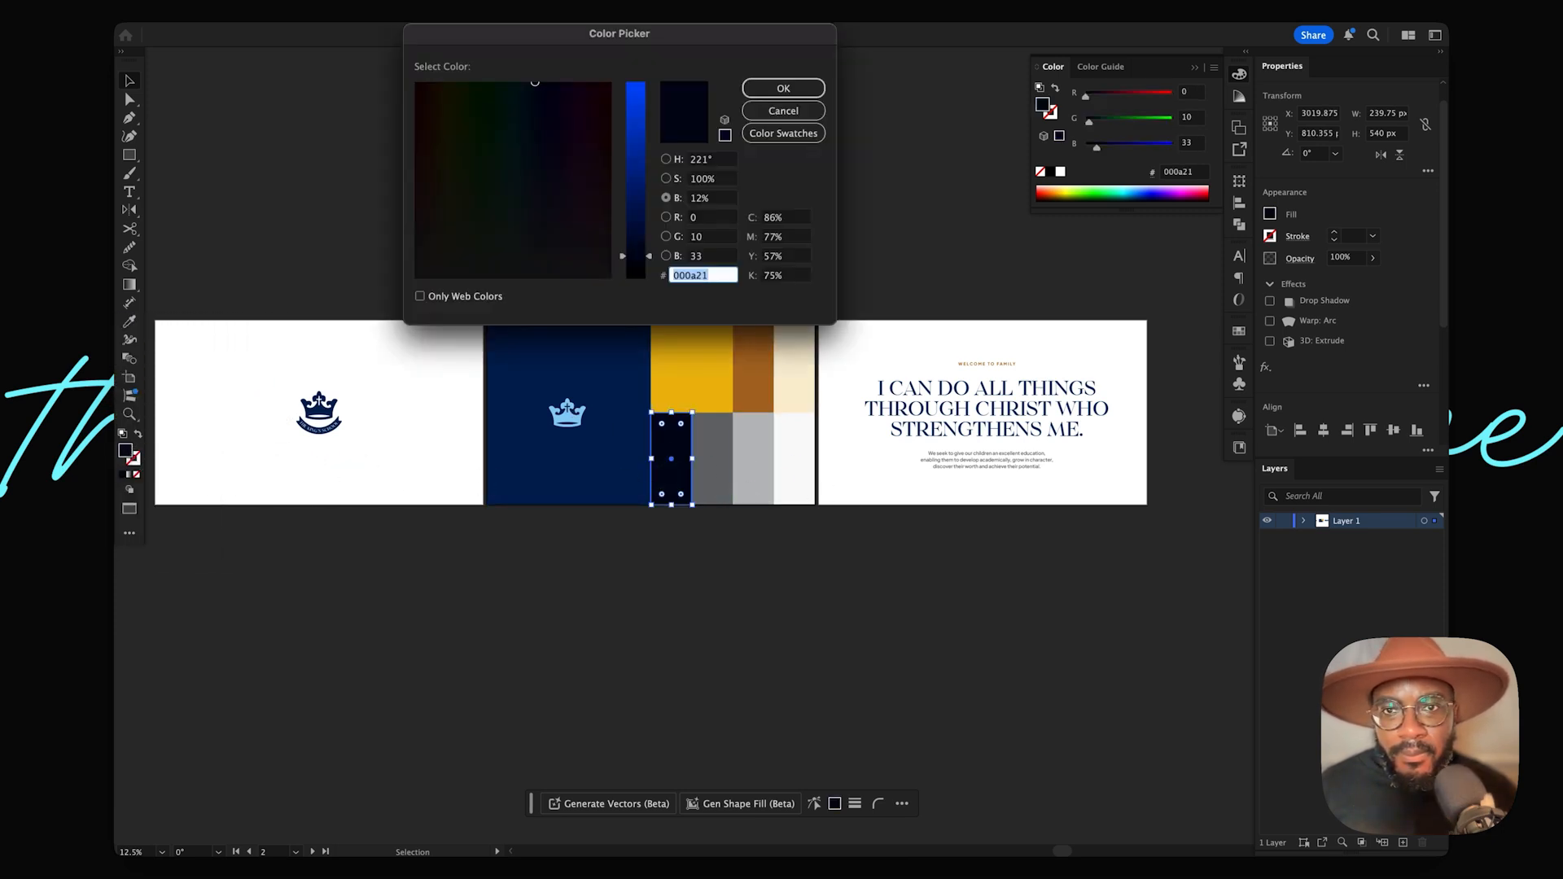
{"action": "key", "text": "shift+Escape"}
{"action": "double_click", "coordinate": [1184, 172]}
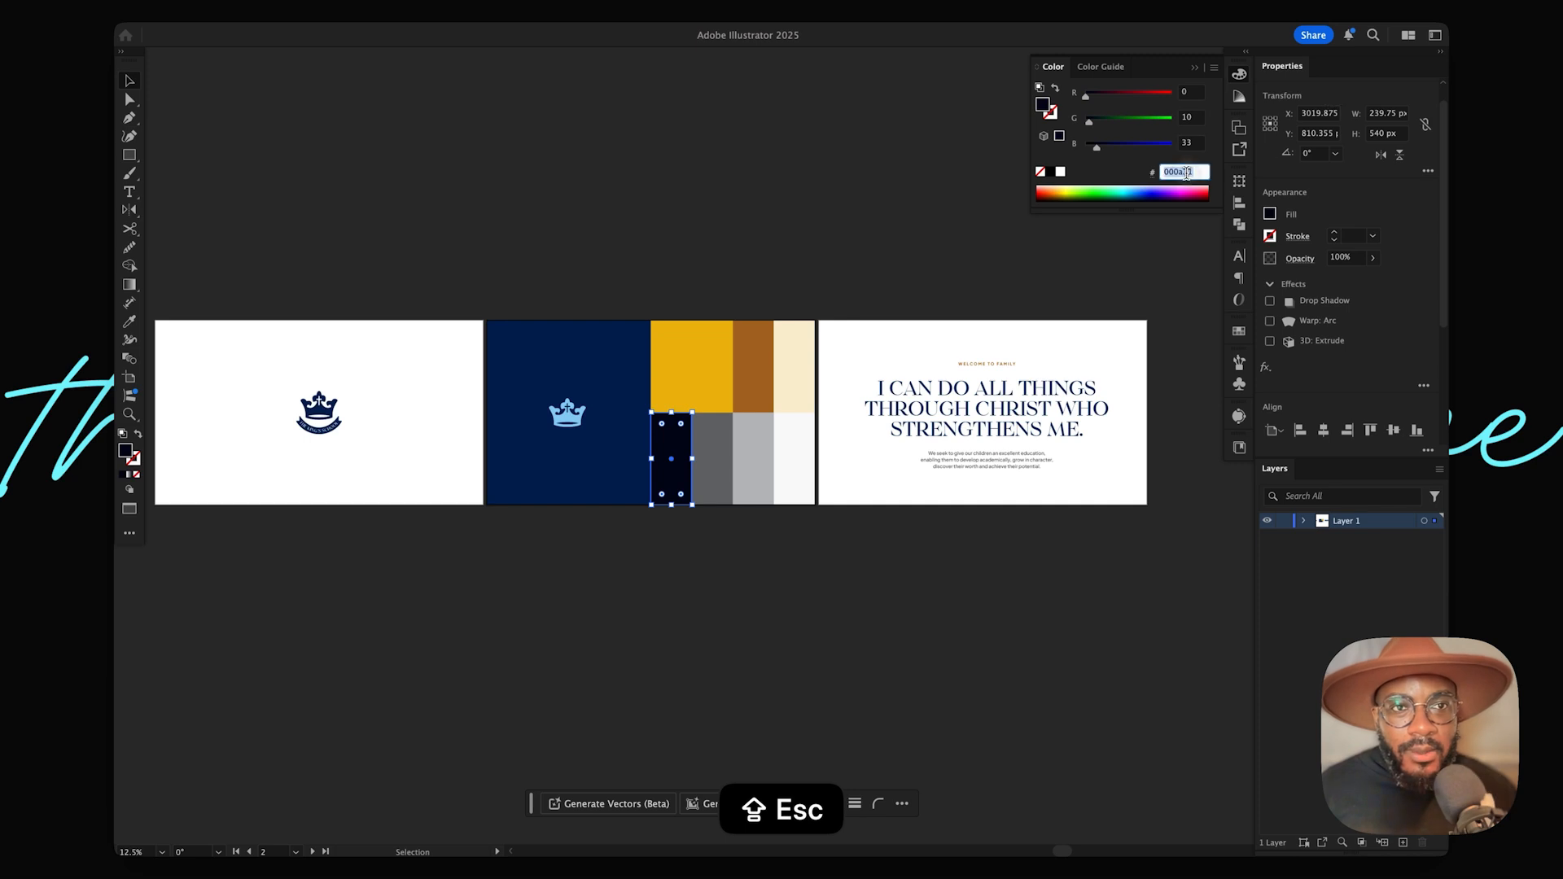
{"action": "key", "text": "super+shift+c"}
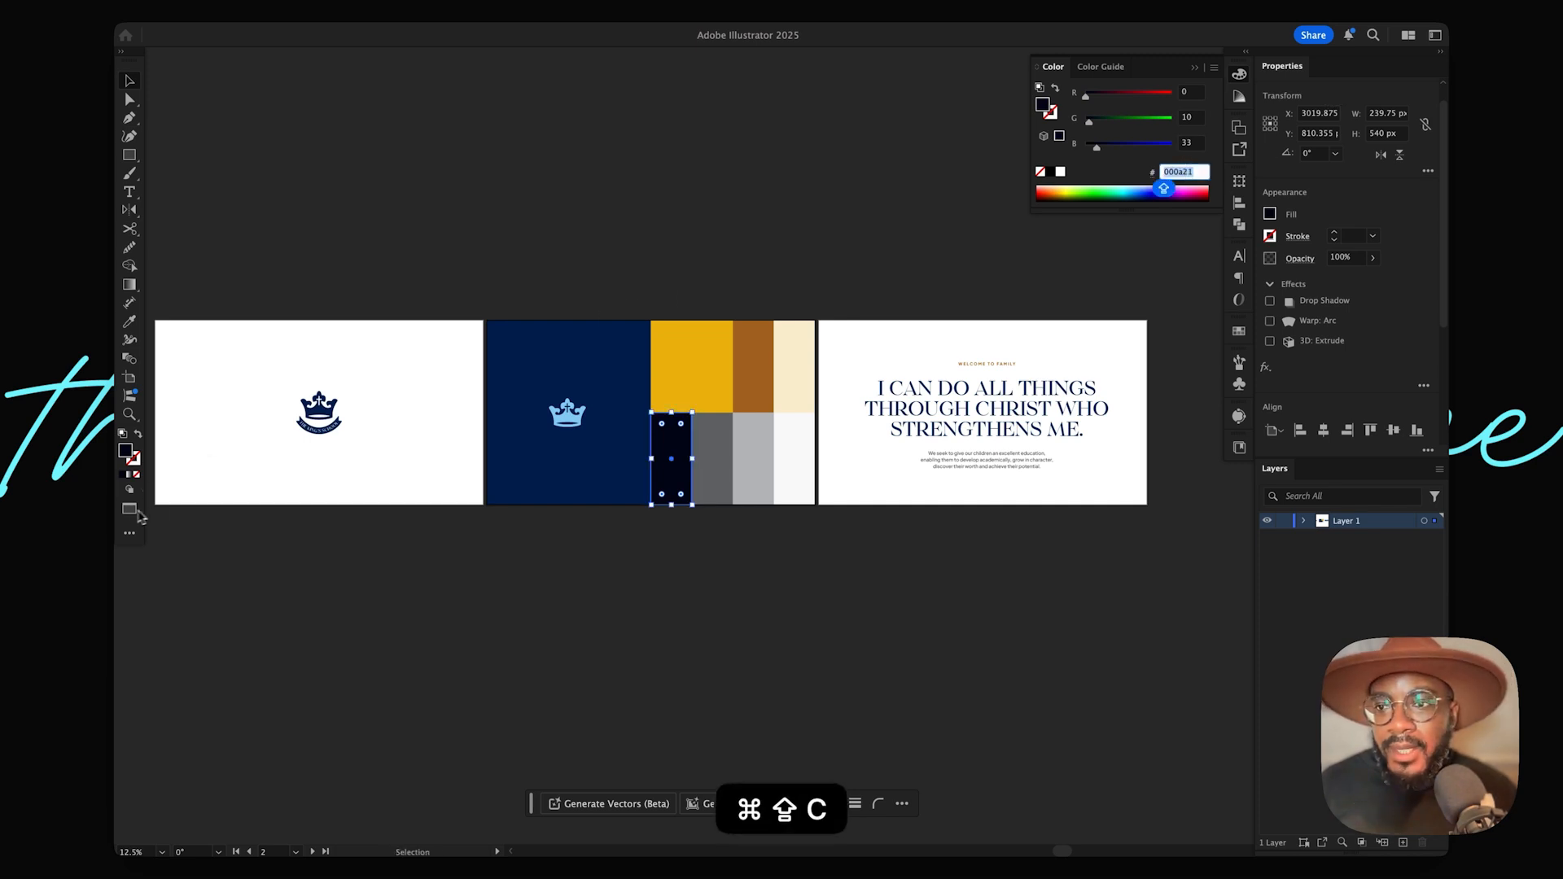
Step: In Figma, duplicate the navy rectangle directly below it and set the copy's fill to 000A21
{"action": "left_click", "coordinate": [236, 488]}
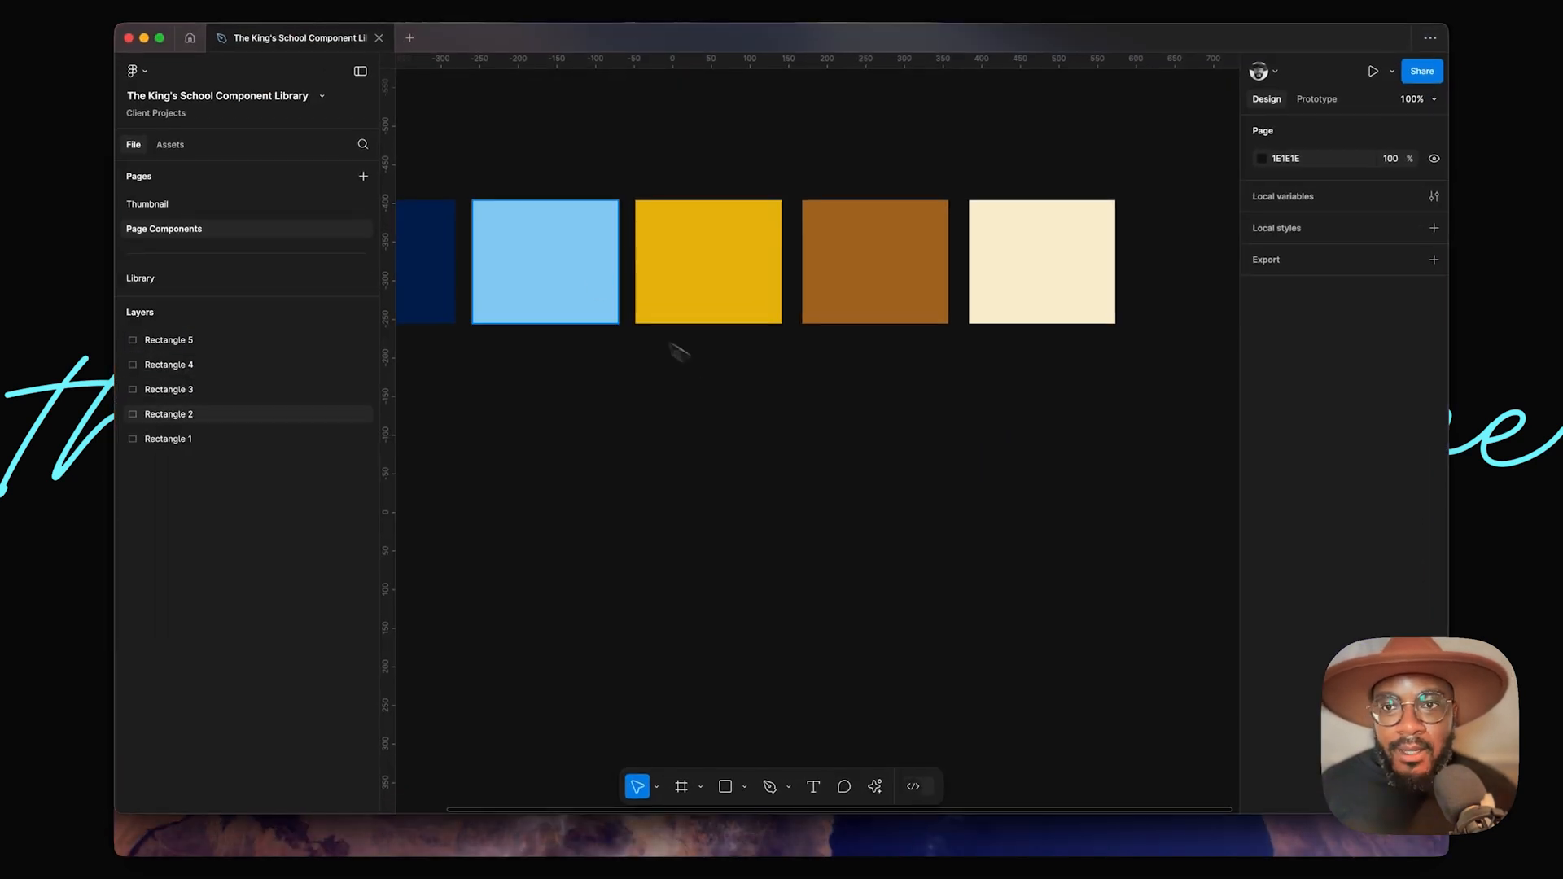
{"action": "scroll", "coordinate": [678, 352], "scroll_direction": "left", "scroll_amount": 5}
{"action": "left_click", "coordinate": [674, 237]}
{"action": "left_click_drag", "start_coordinate": [673, 236], "coordinate": [702, 368]}
{"action": "left_click", "coordinate": [1349, 445]}
{"action": "key", "text": "super+shift+v"}
{"action": "key", "text": "shift+Tab"}
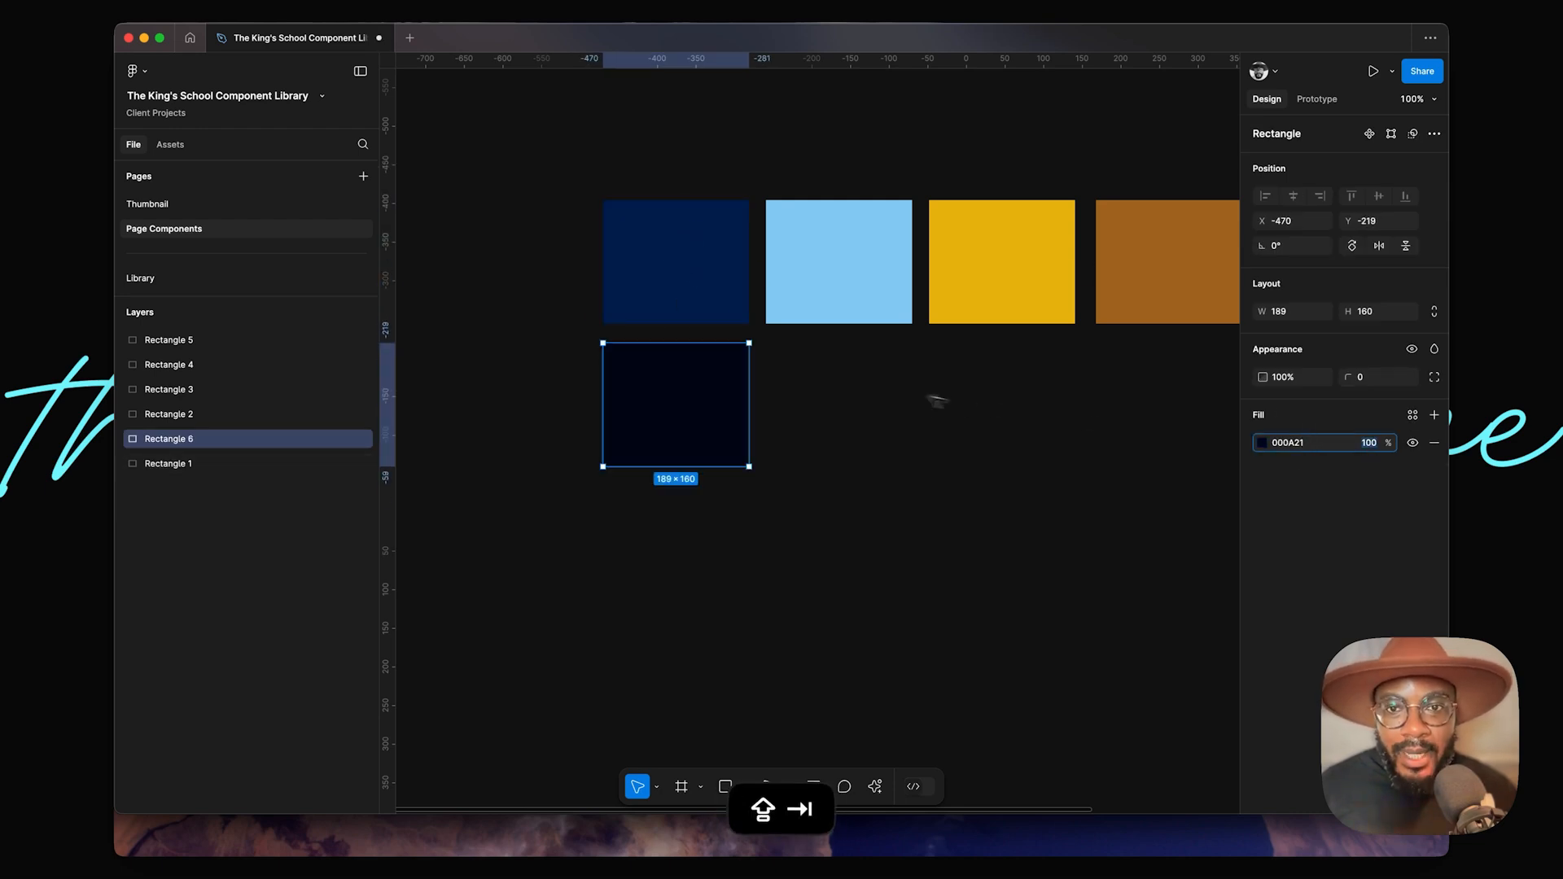
{"action": "left_click", "coordinate": [764, 397]}
{"action": "scroll", "coordinate": [890, 394], "scroll_direction": "right", "scroll_amount": 5}
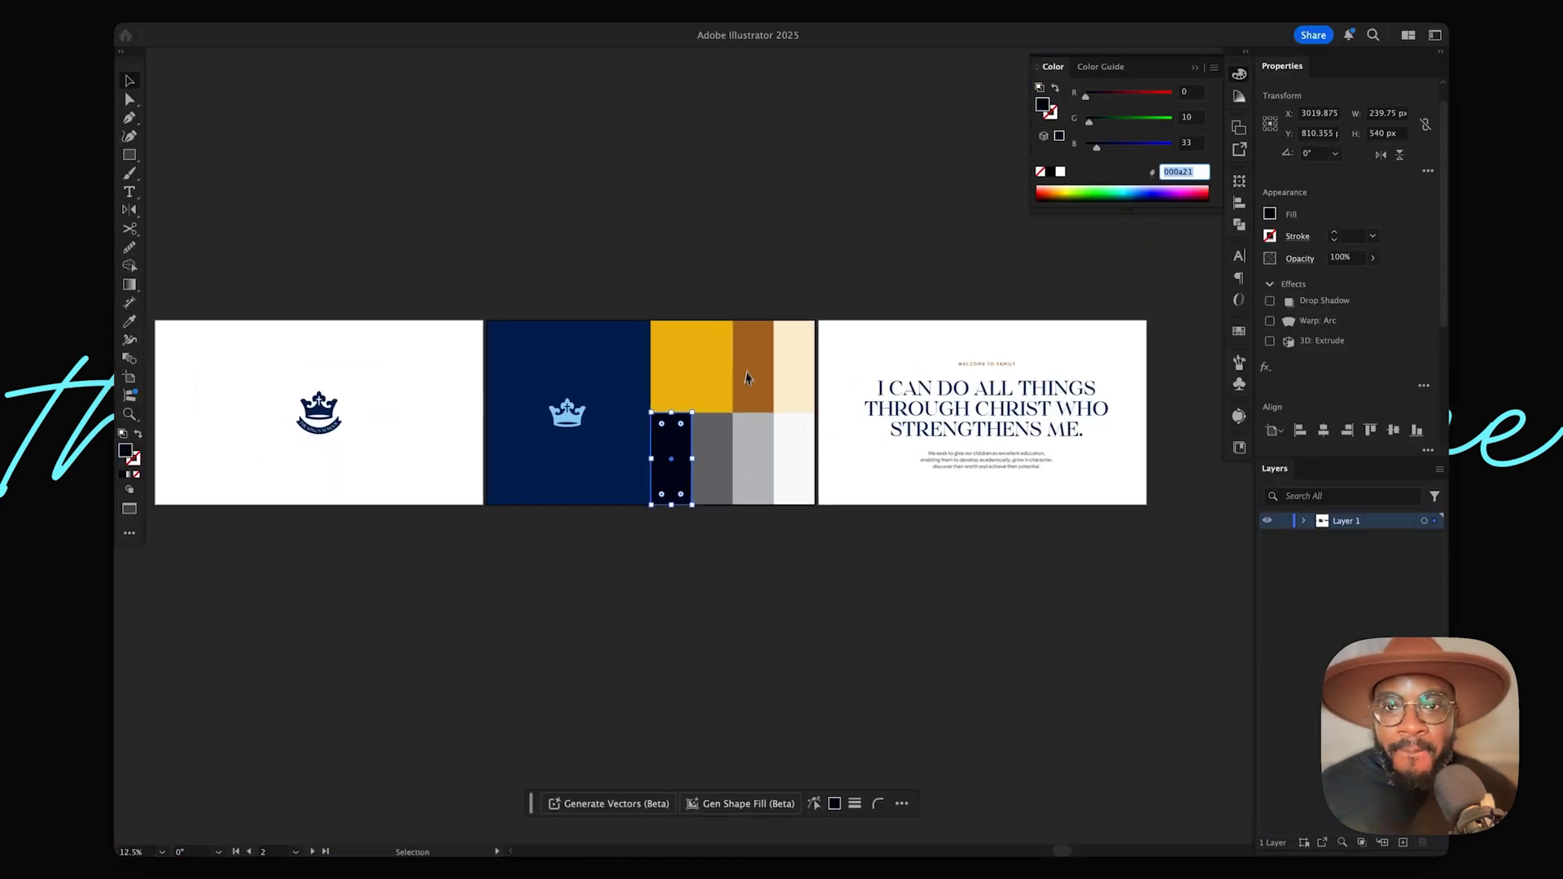
Step: In Illustrator, copy the hex code 717375 of the dark grey swatch
{"action": "left_click", "coordinate": [712, 456]}
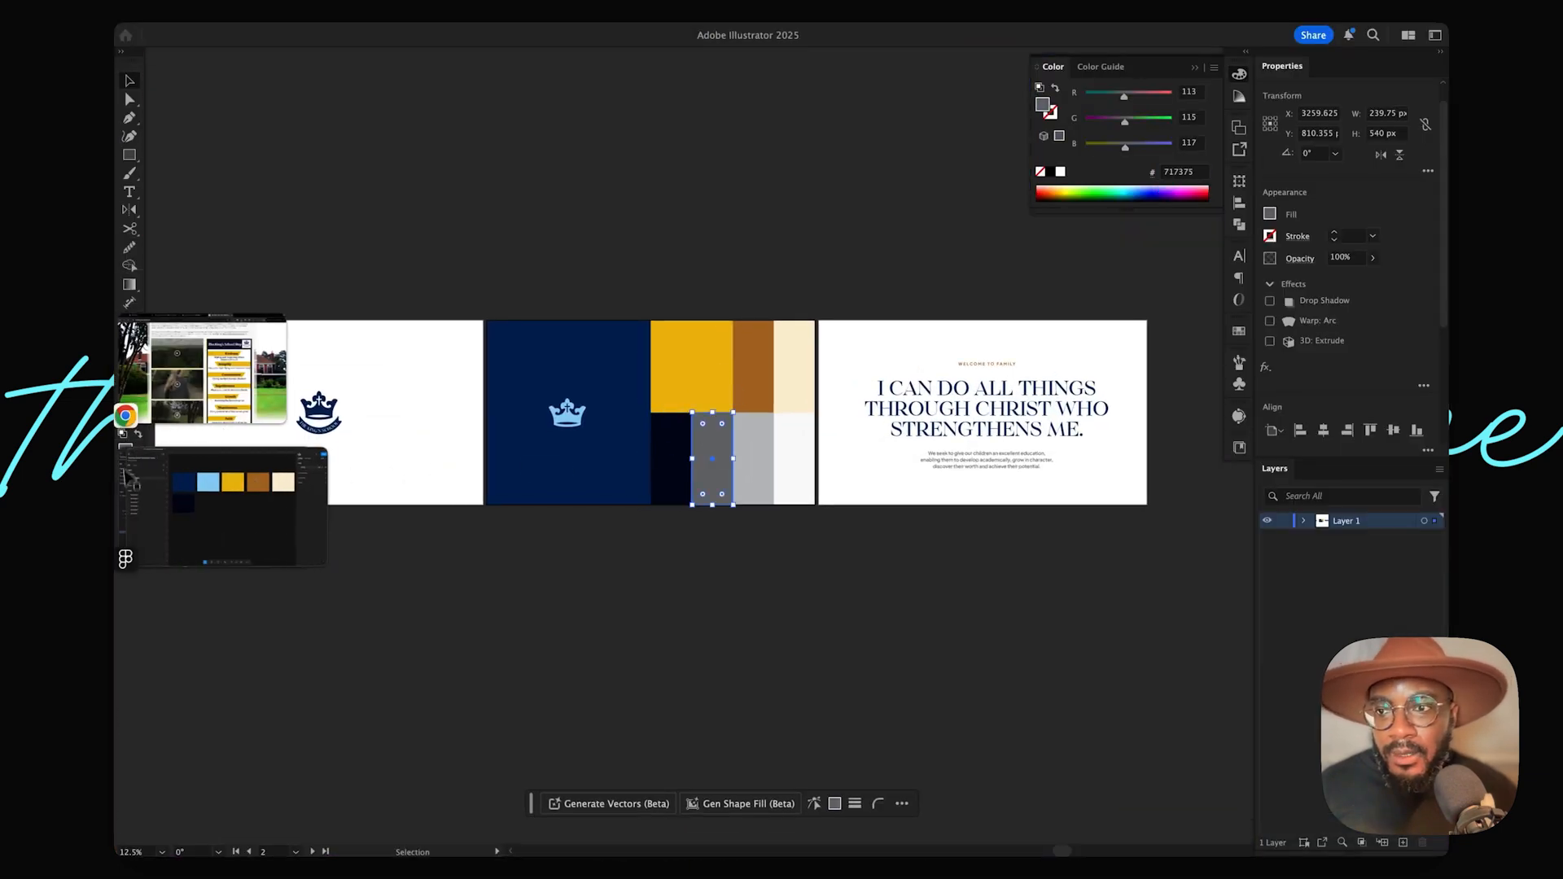
{"action": "left_click", "coordinate": [1182, 175]}
{"action": "key", "text": "super+shift+c"}
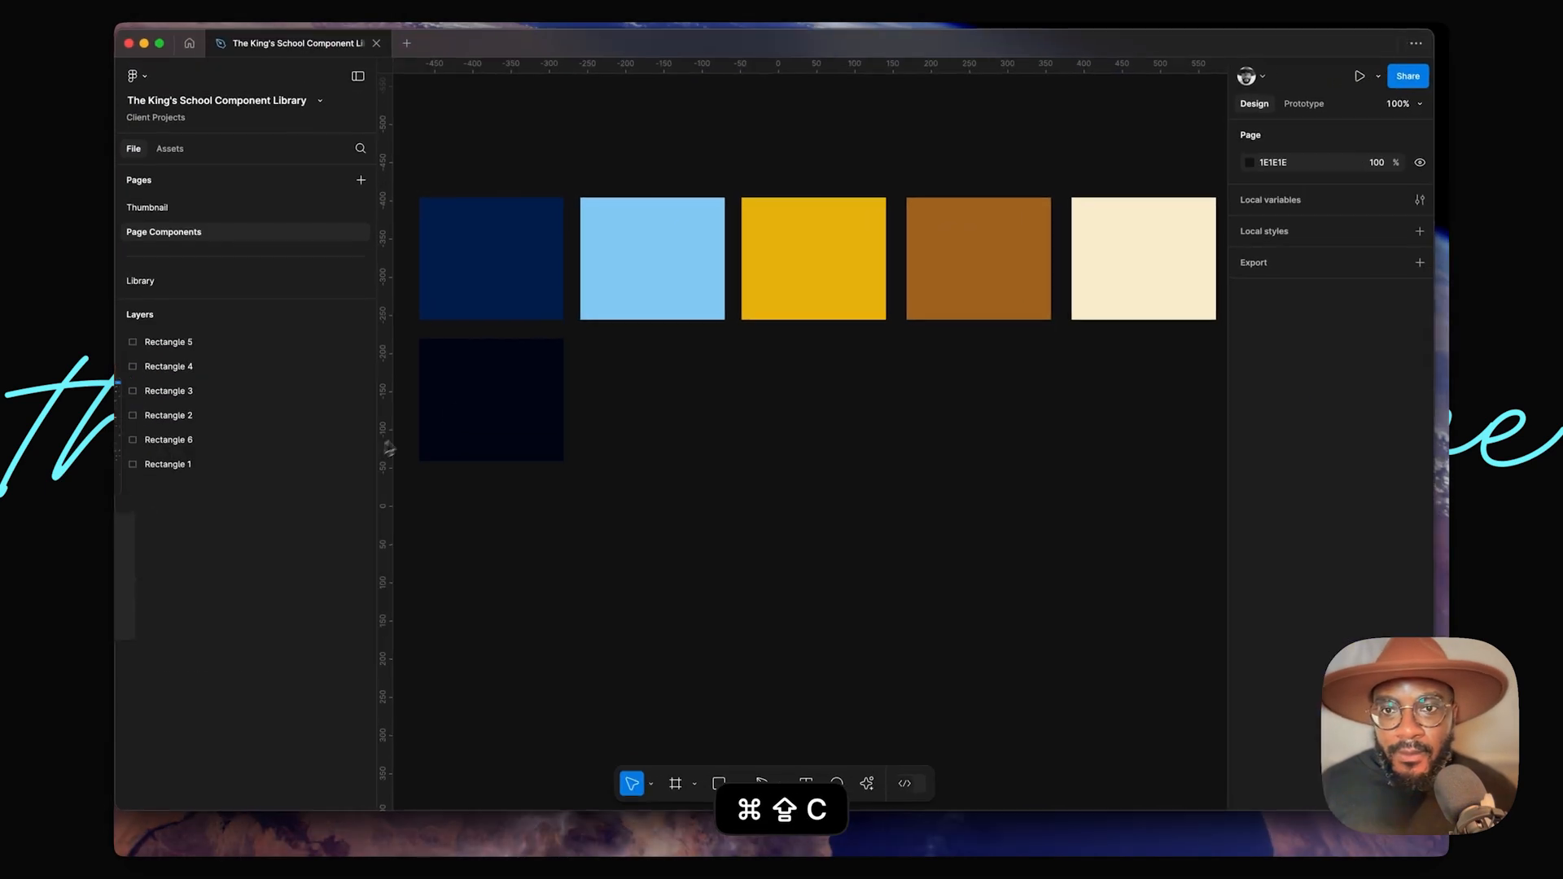
Step: In Figma, duplicate the light blue rectangle directly below it and set the copy's fill to 717375
{"action": "left_click", "coordinate": [668, 285]}
{"action": "left_click_drag", "start_coordinate": [667, 285], "coordinate": [664, 423]}
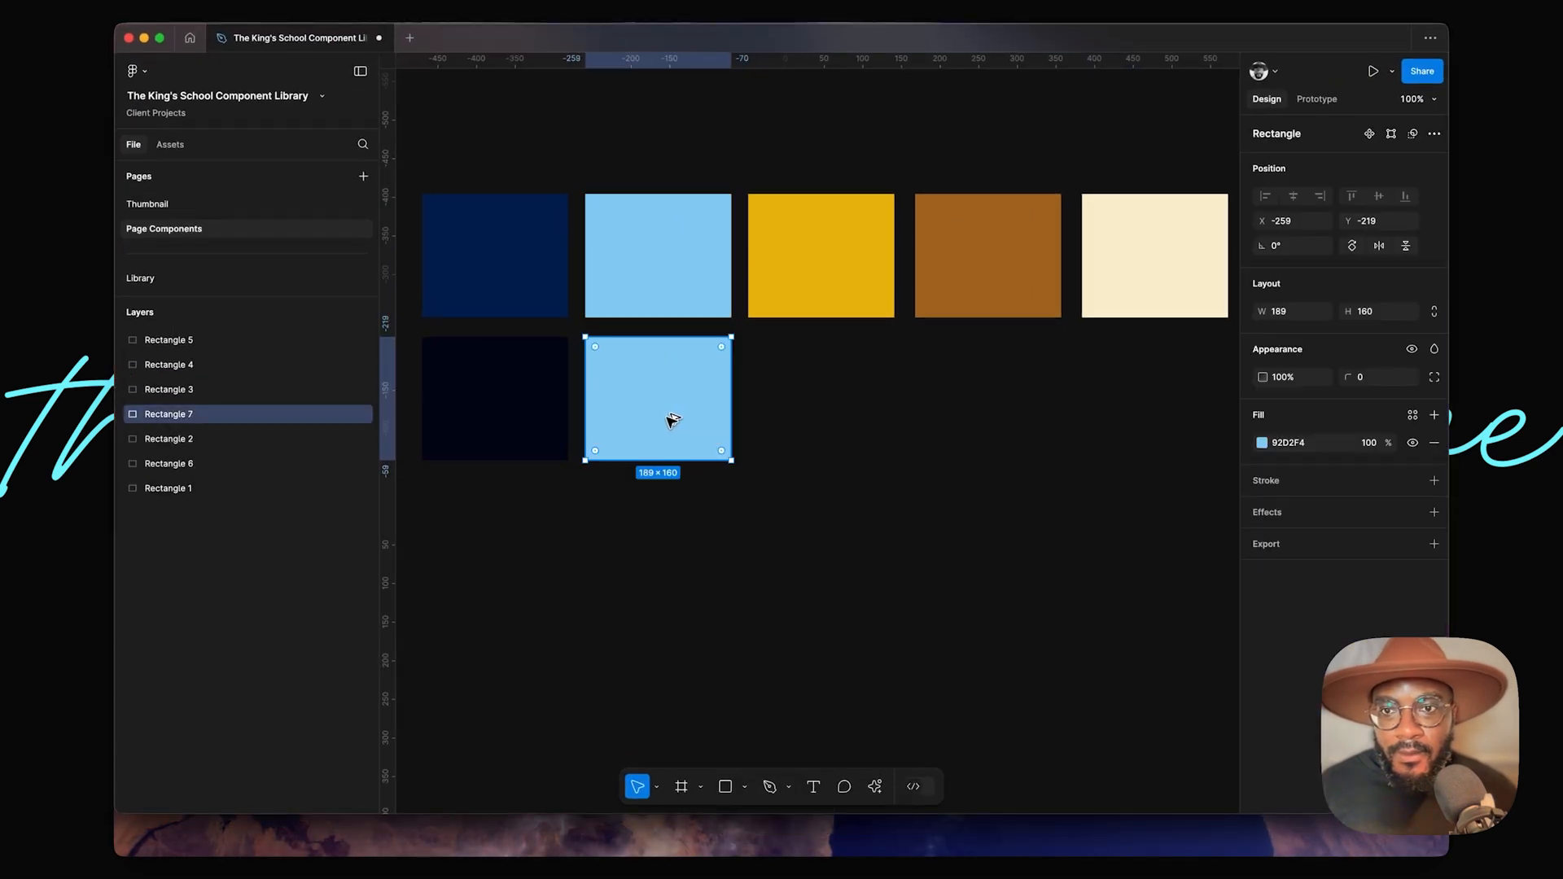
{"action": "left_click", "coordinate": [1317, 445]}
{"action": "type", "text": "717375"}
{"action": "key", "text": "shift+Tab"}
{"action": "scroll", "coordinate": [943, 453], "scroll_direction": "left", "scroll_amount": 2}
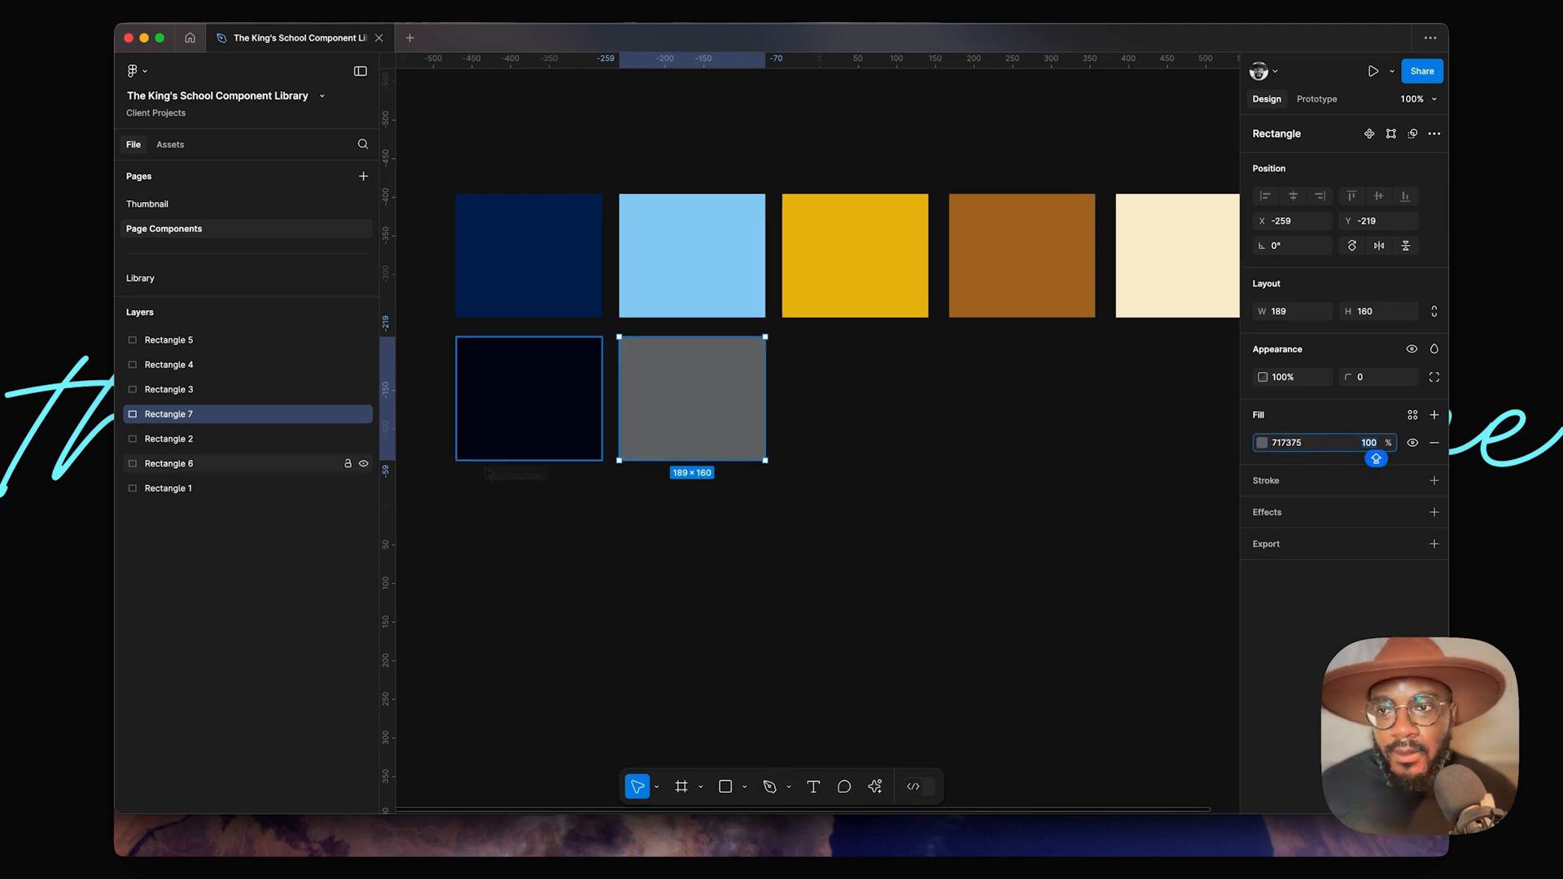
Step: Switch to Illustrator and copy the hex code bdbfc1 of the light grey swatch
{"action": "left_click", "coordinate": [232, 574]}
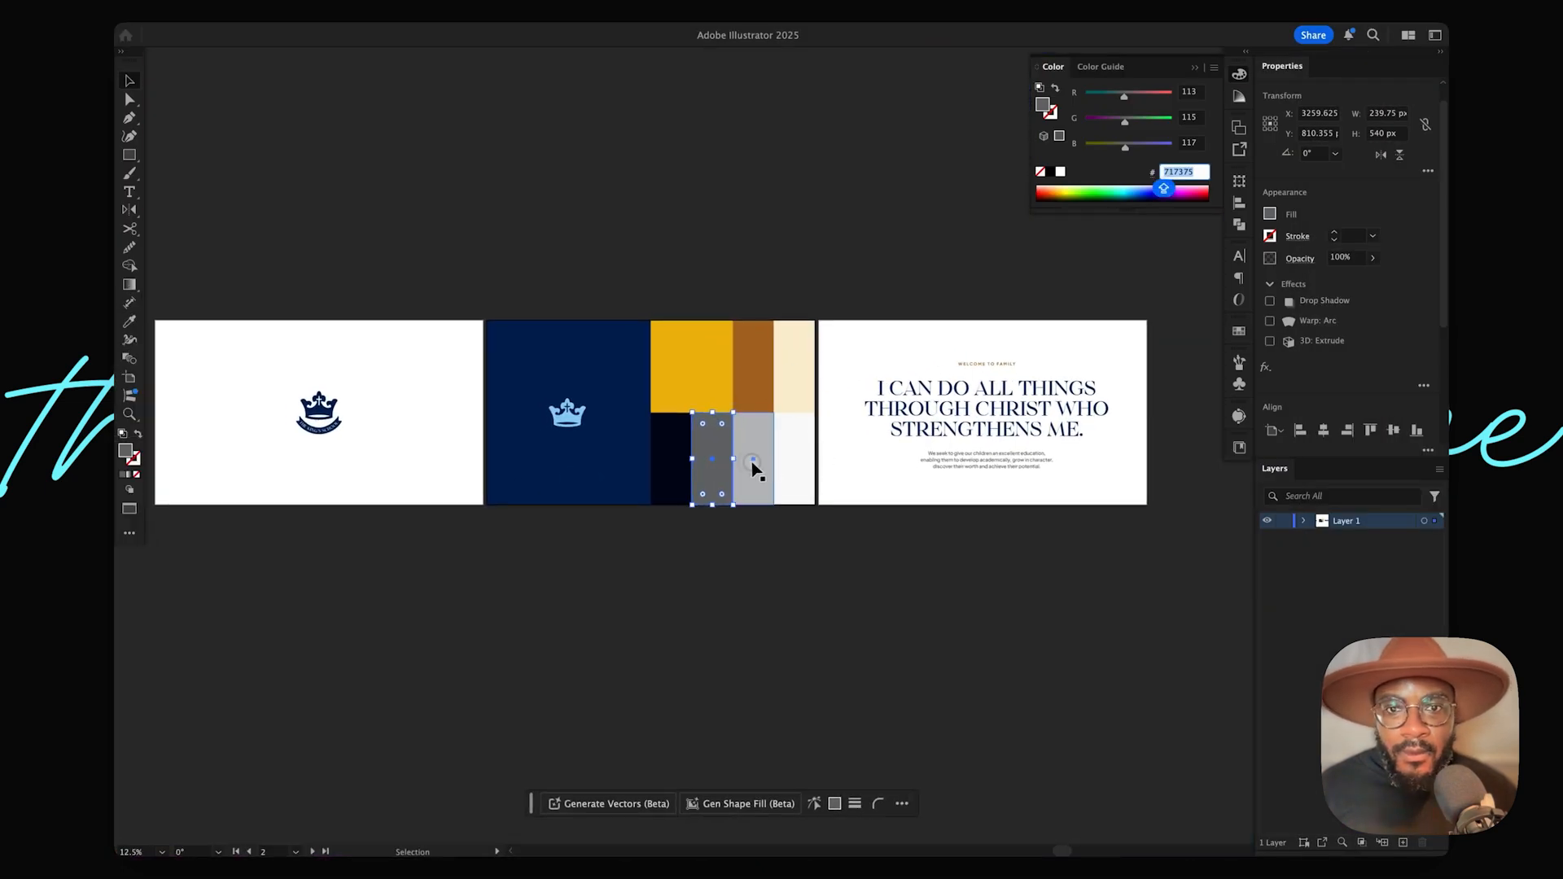
{"action": "left_click", "coordinate": [757, 468]}
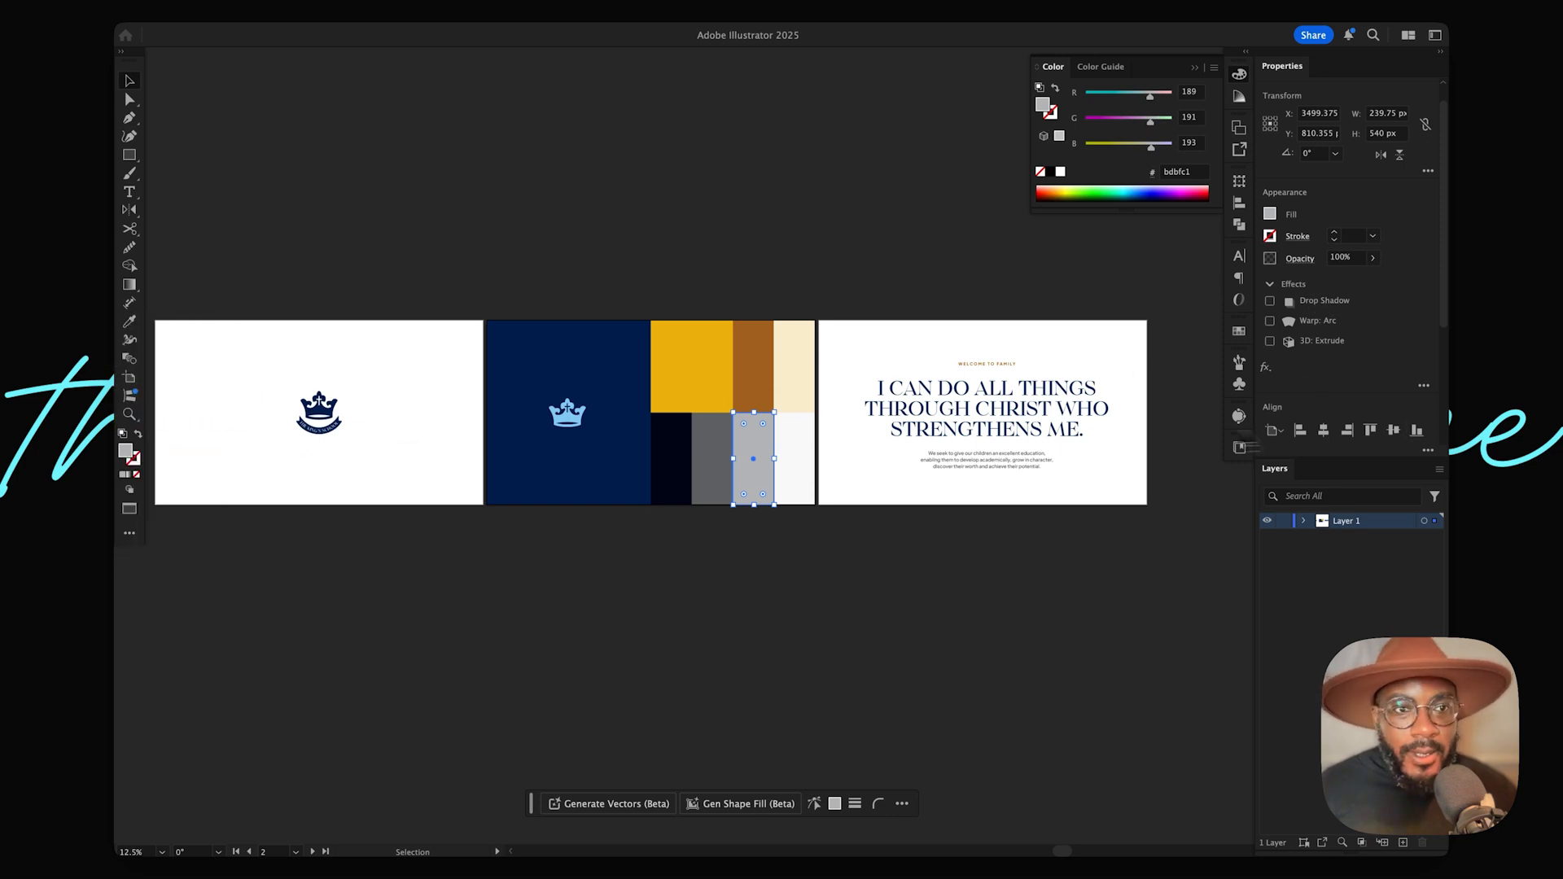
{"action": "left_click", "coordinate": [1188, 178]}
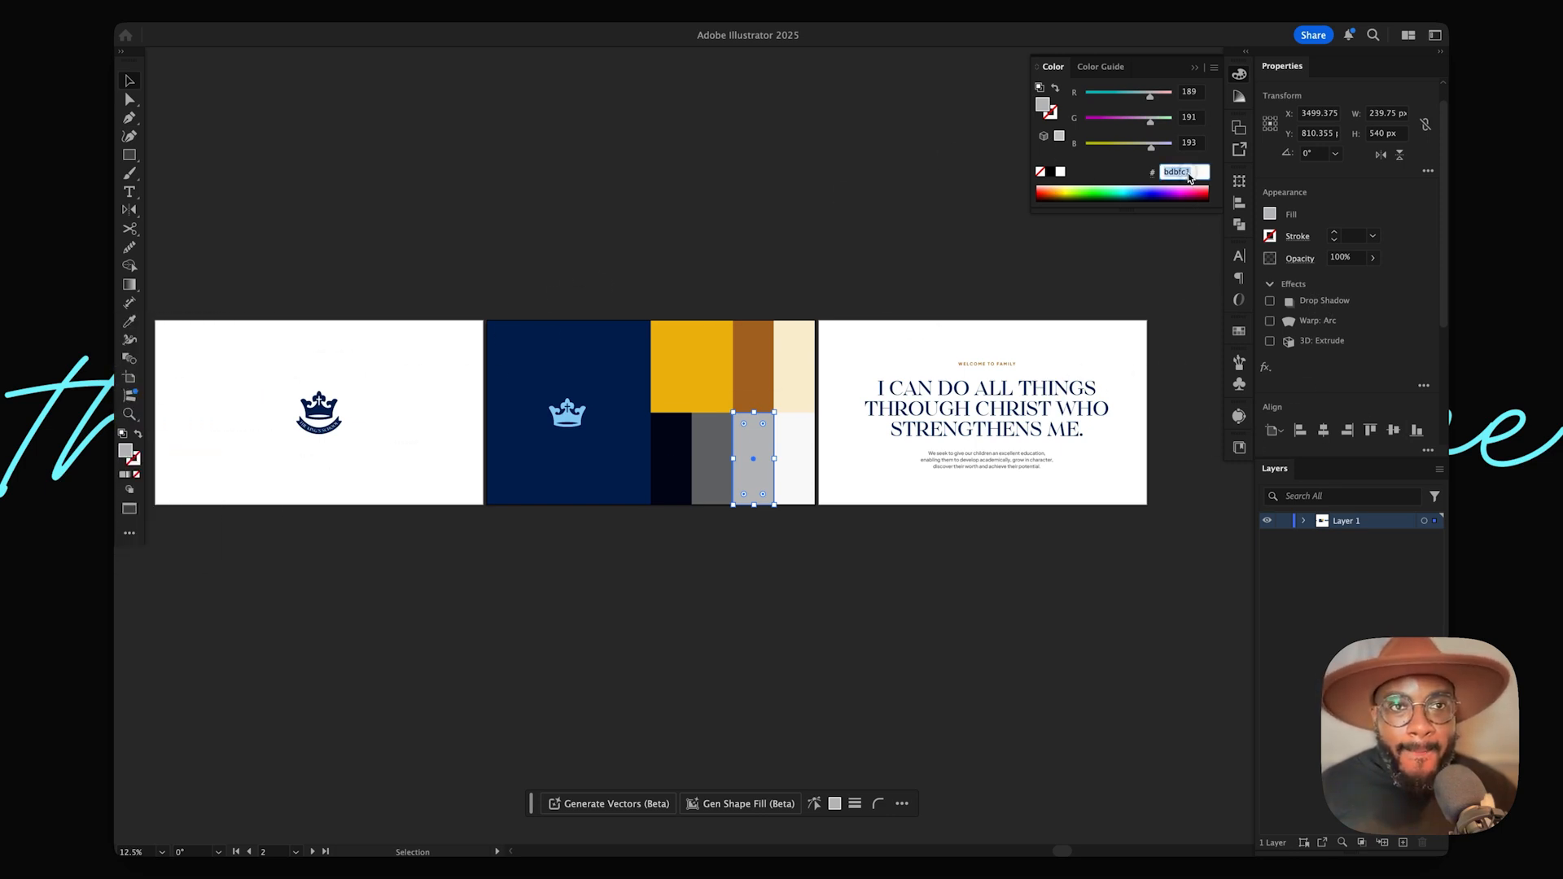
{"action": "key", "text": "super+shift+c"}
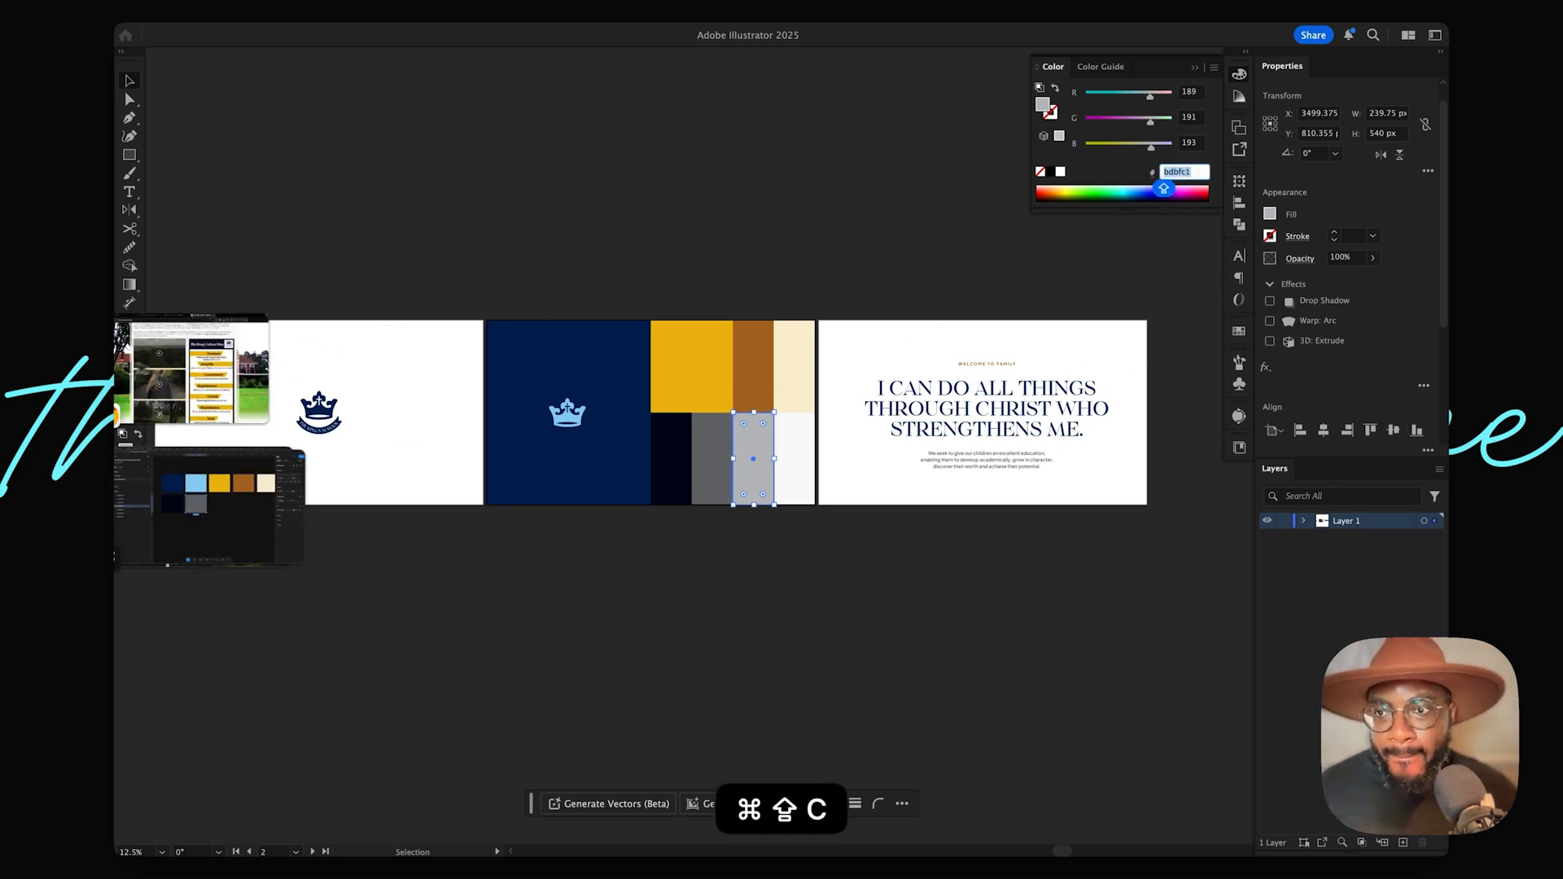
Step: In Figma, duplicate the dark grey rectangle to its right and set the copy's fill to BDBFC1
{"action": "left_click", "coordinate": [220, 509]}
{"action": "left_click", "coordinate": [900, 425]}
{"action": "left_click", "coordinate": [730, 422]}
{"action": "left_click_drag", "start_coordinate": [730, 423], "coordinate": [893, 422]}
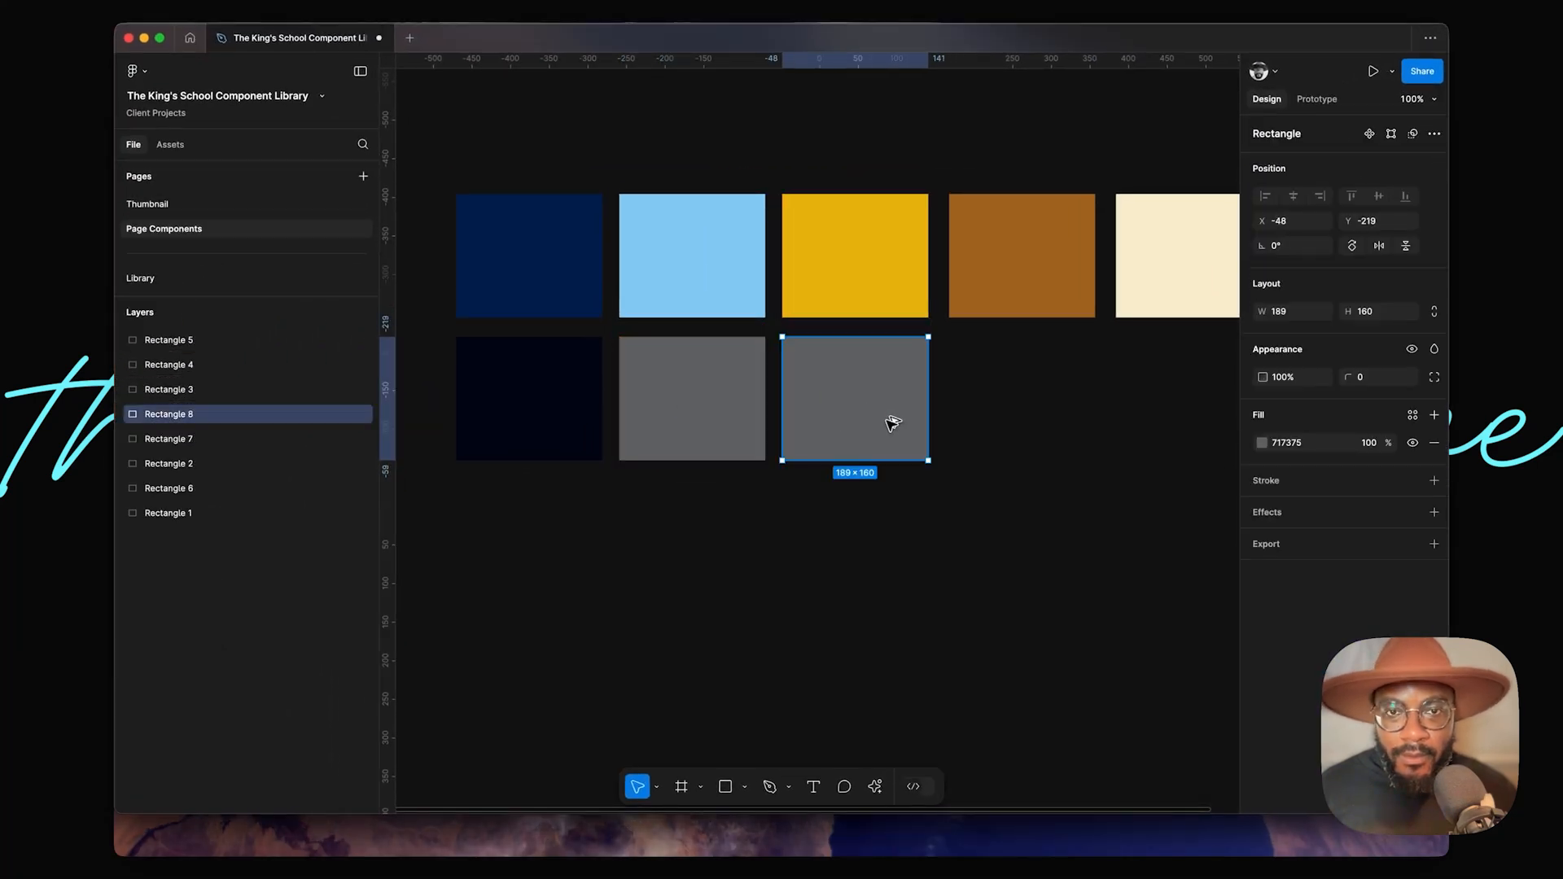
{"action": "left_click", "coordinate": [1299, 444]}
{"action": "key", "text": "super+v"}
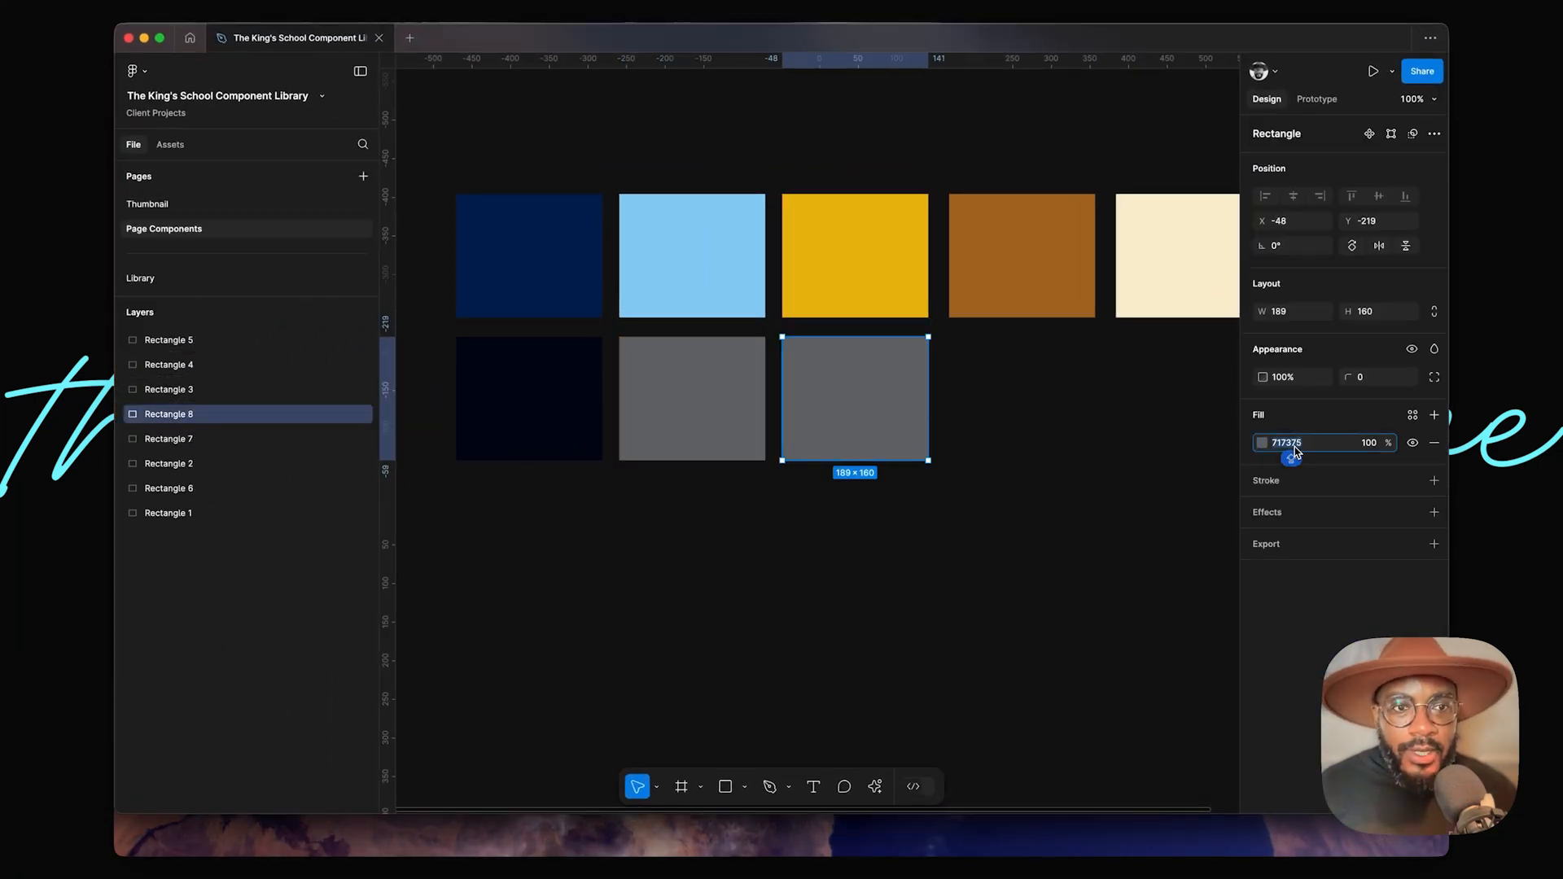
{"action": "key", "text": "shift+Tab"}
{"action": "left_click", "coordinate": [959, 424]}
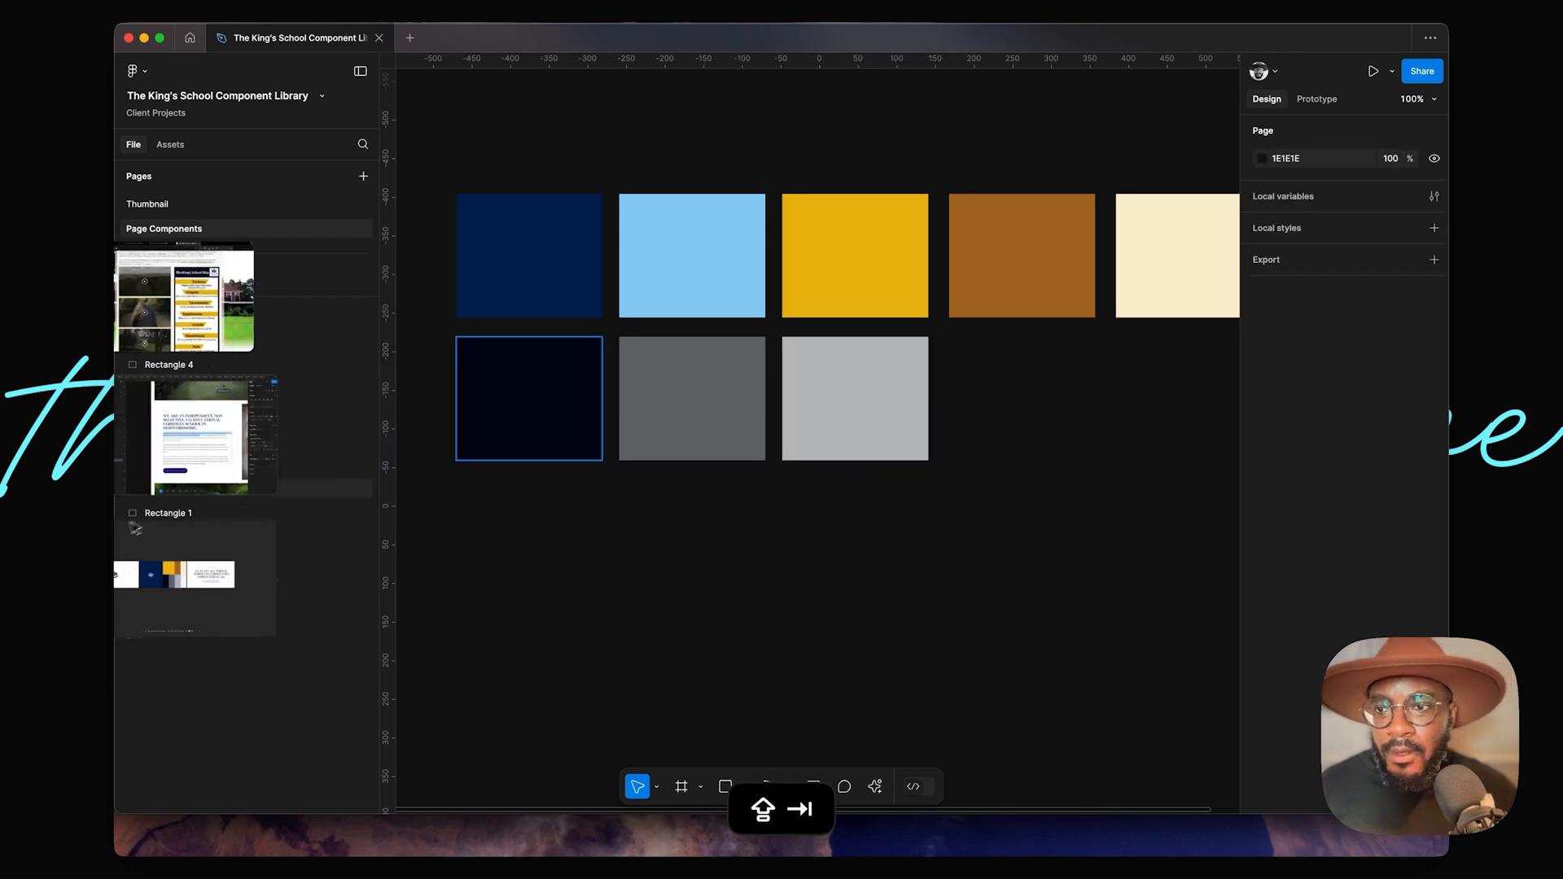
Step: Switch to Illustrator and copy the hex code f9f9f9 of the off-white swatch
{"action": "left_click", "coordinate": [216, 569]}
{"action": "left_click_drag", "start_coordinate": [758, 493], "coordinate": [797, 489]}
{"action": "key", "text": "super+v"}
{"action": "left_click", "coordinate": [1178, 172]}
{"action": "key", "text": "super+shift+a"}
{"action": "key", "text": "super+shift+c"}
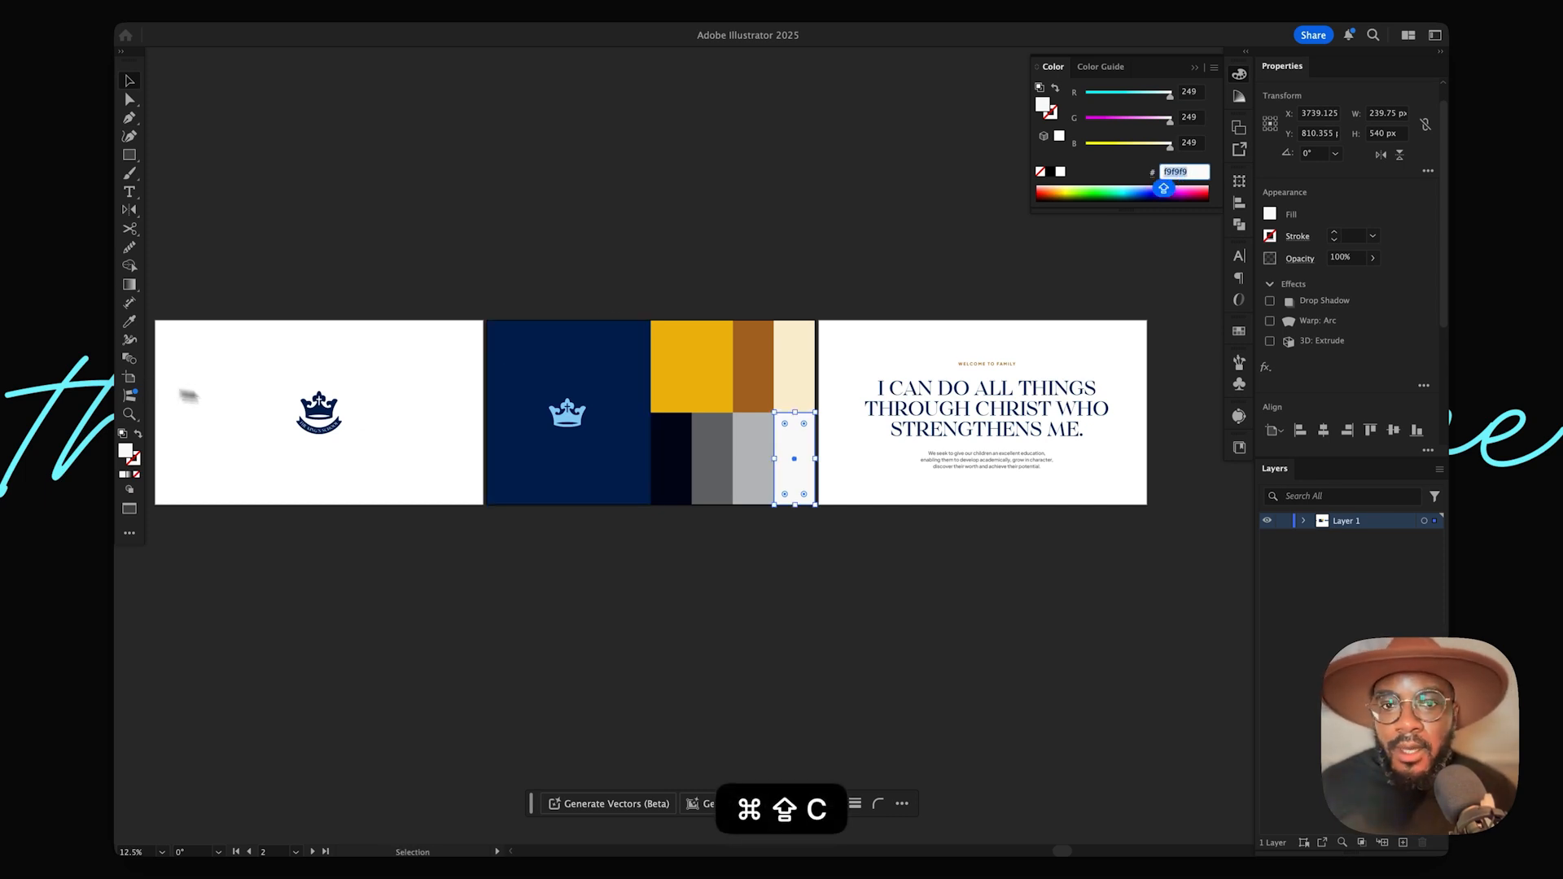
Step: In Figma, duplicate the light grey rectangle to its right and set the copy's fill to F9F9F9
{"action": "mouse_move", "coordinate": [182, 432]}
{"action": "left_click", "coordinate": [211, 382]}
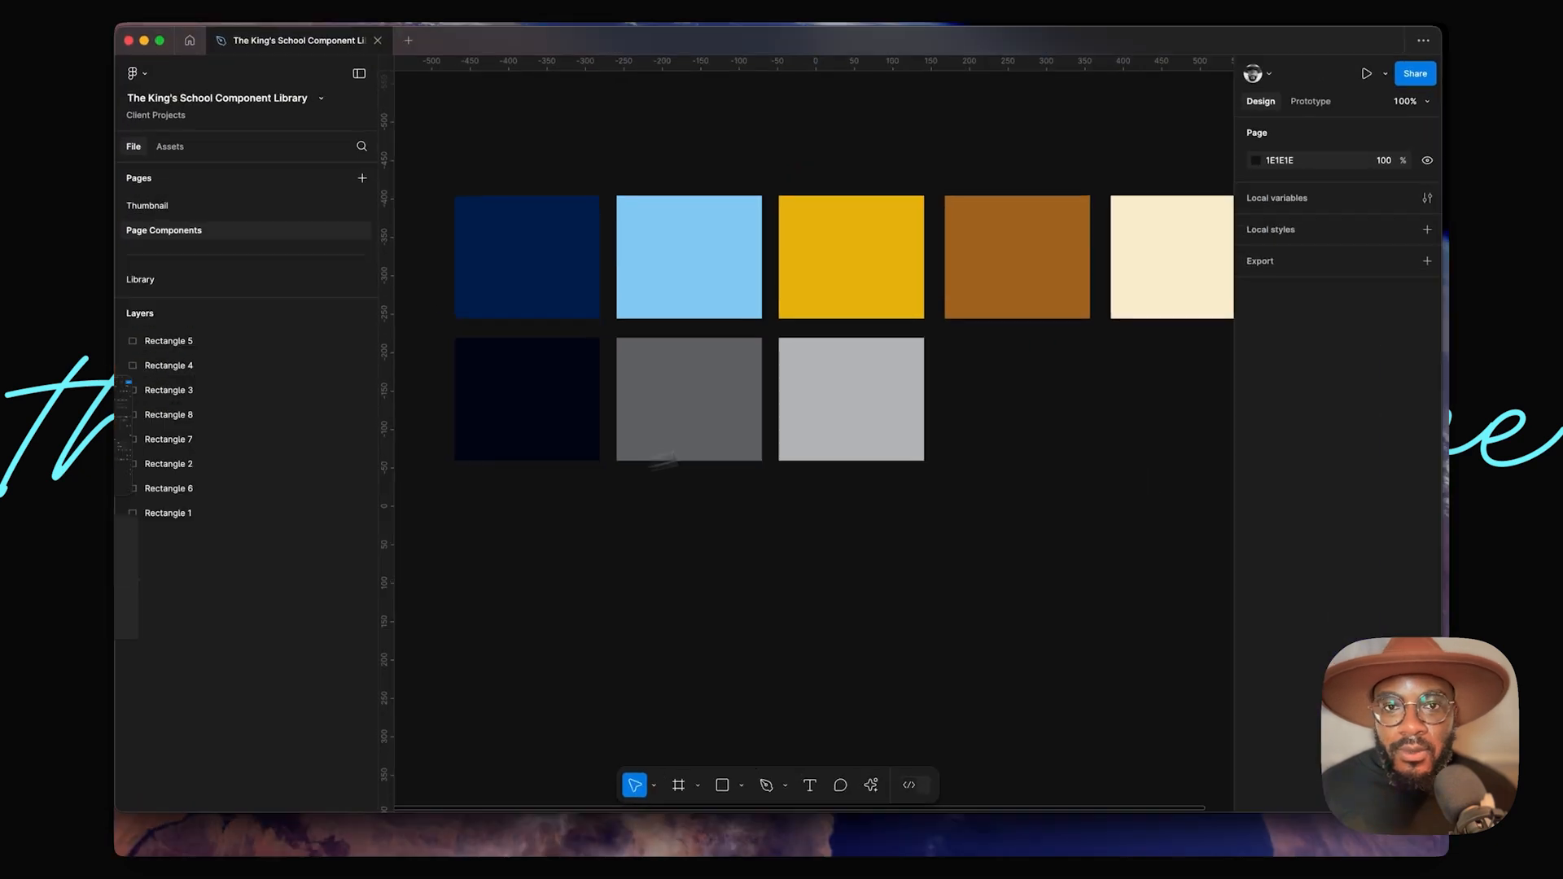
{"action": "left_click_drag", "start_coordinate": [907, 418], "coordinate": [1075, 425]}
{"action": "left_click", "coordinate": [1310, 442]}
{"action": "key", "text": "super+shift+v"}
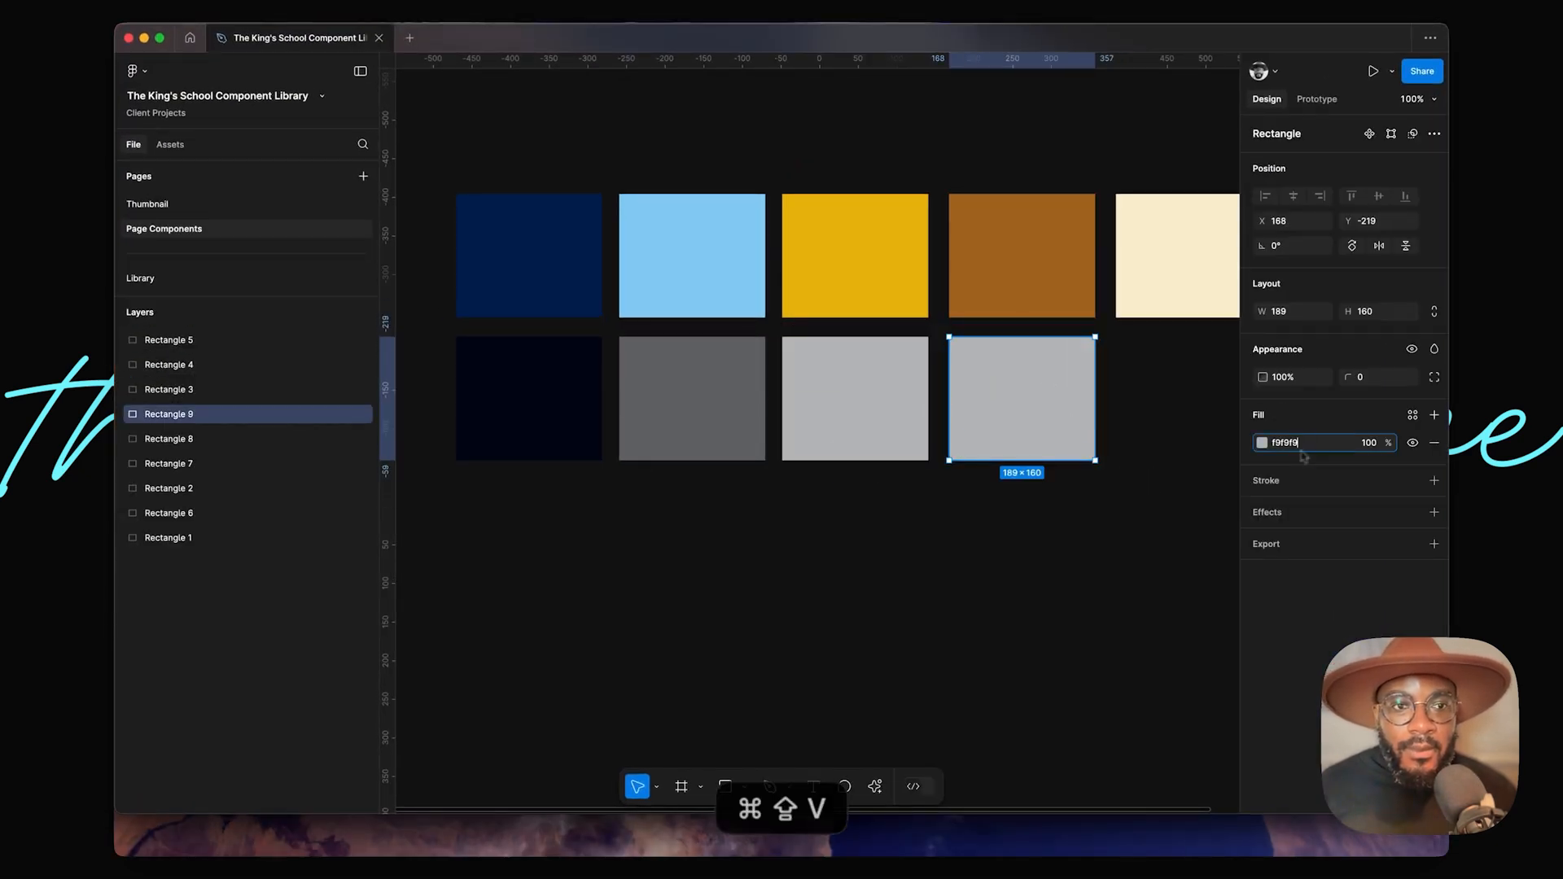
{"action": "key", "text": "shift+Tab"}
{"action": "left_click", "coordinate": [1096, 577]}
{"action": "scroll", "coordinate": [1074, 577], "scroll_direction": "left", "scroll_amount": 1}
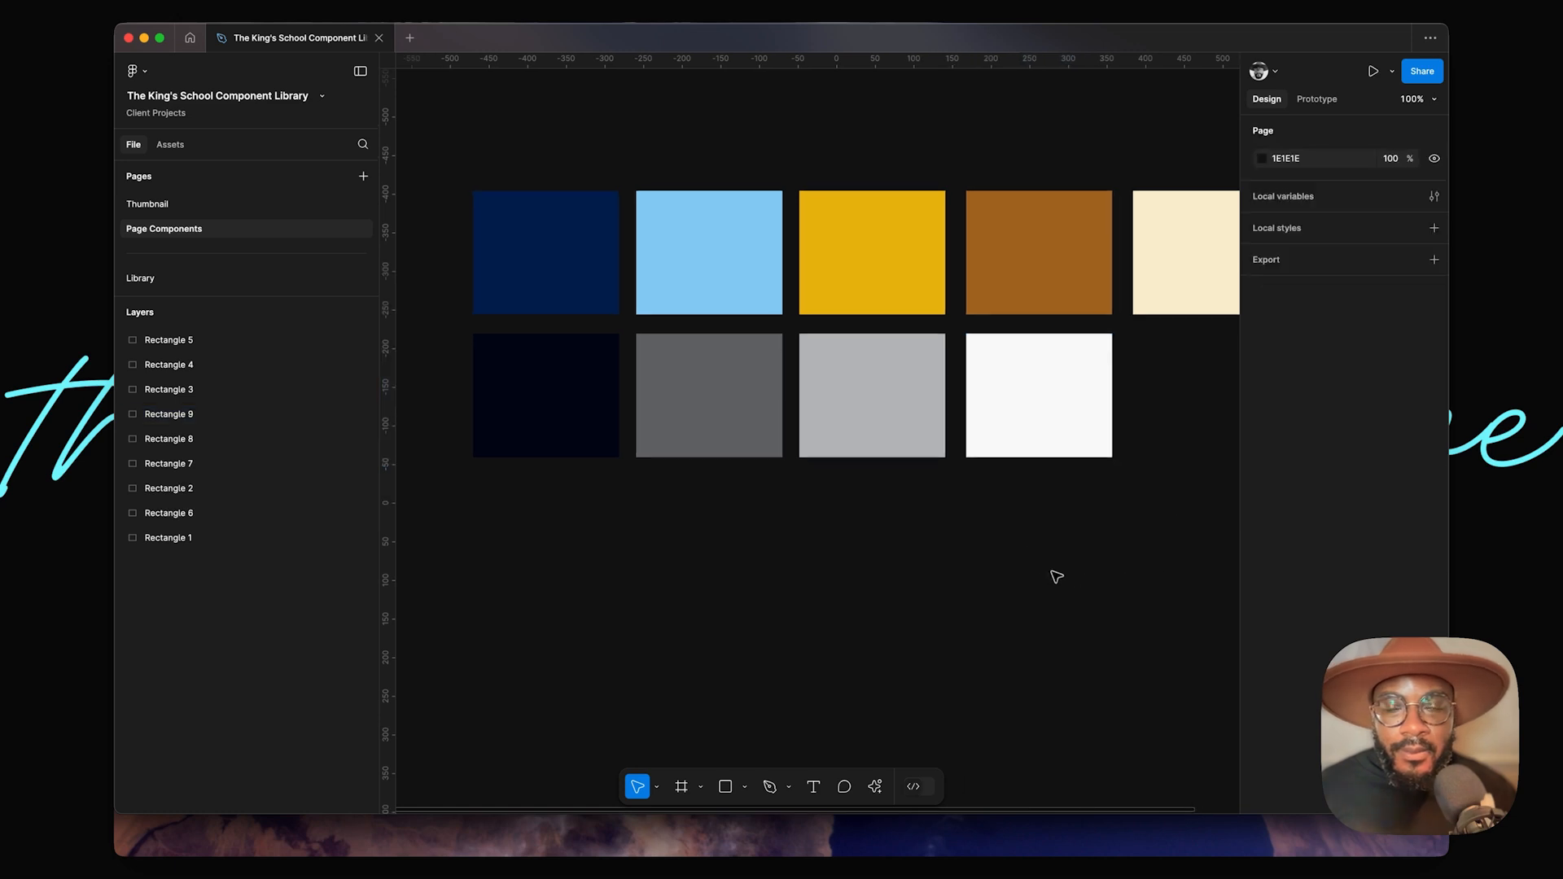
{"action": "scroll", "coordinate": [893, 205], "scroll_direction": "right", "scroll_amount": 1}
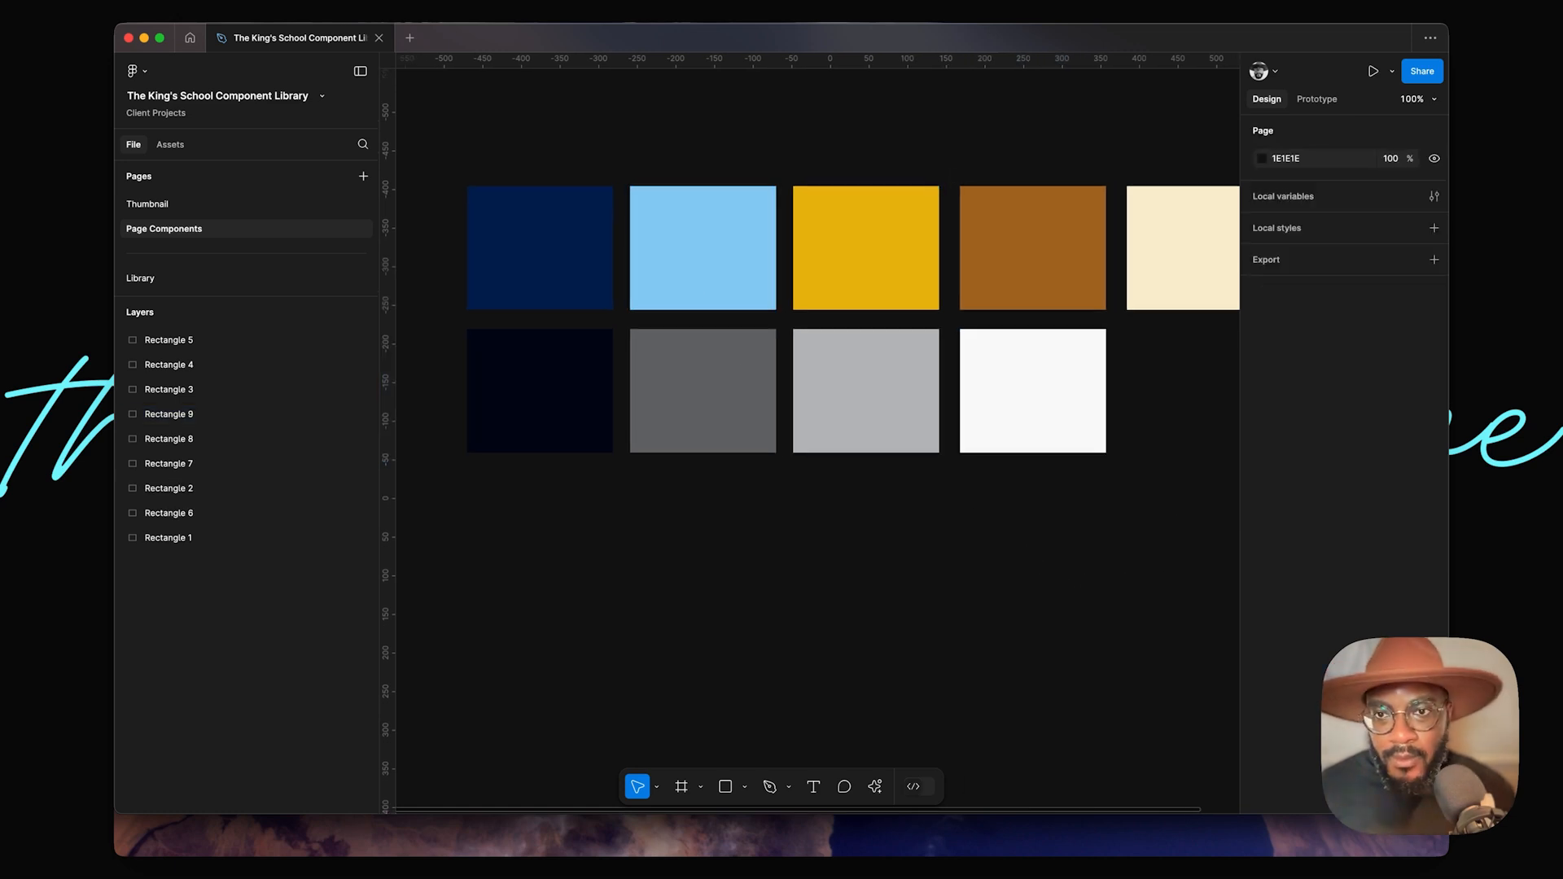
{"action": "key", "text": "super+space"}
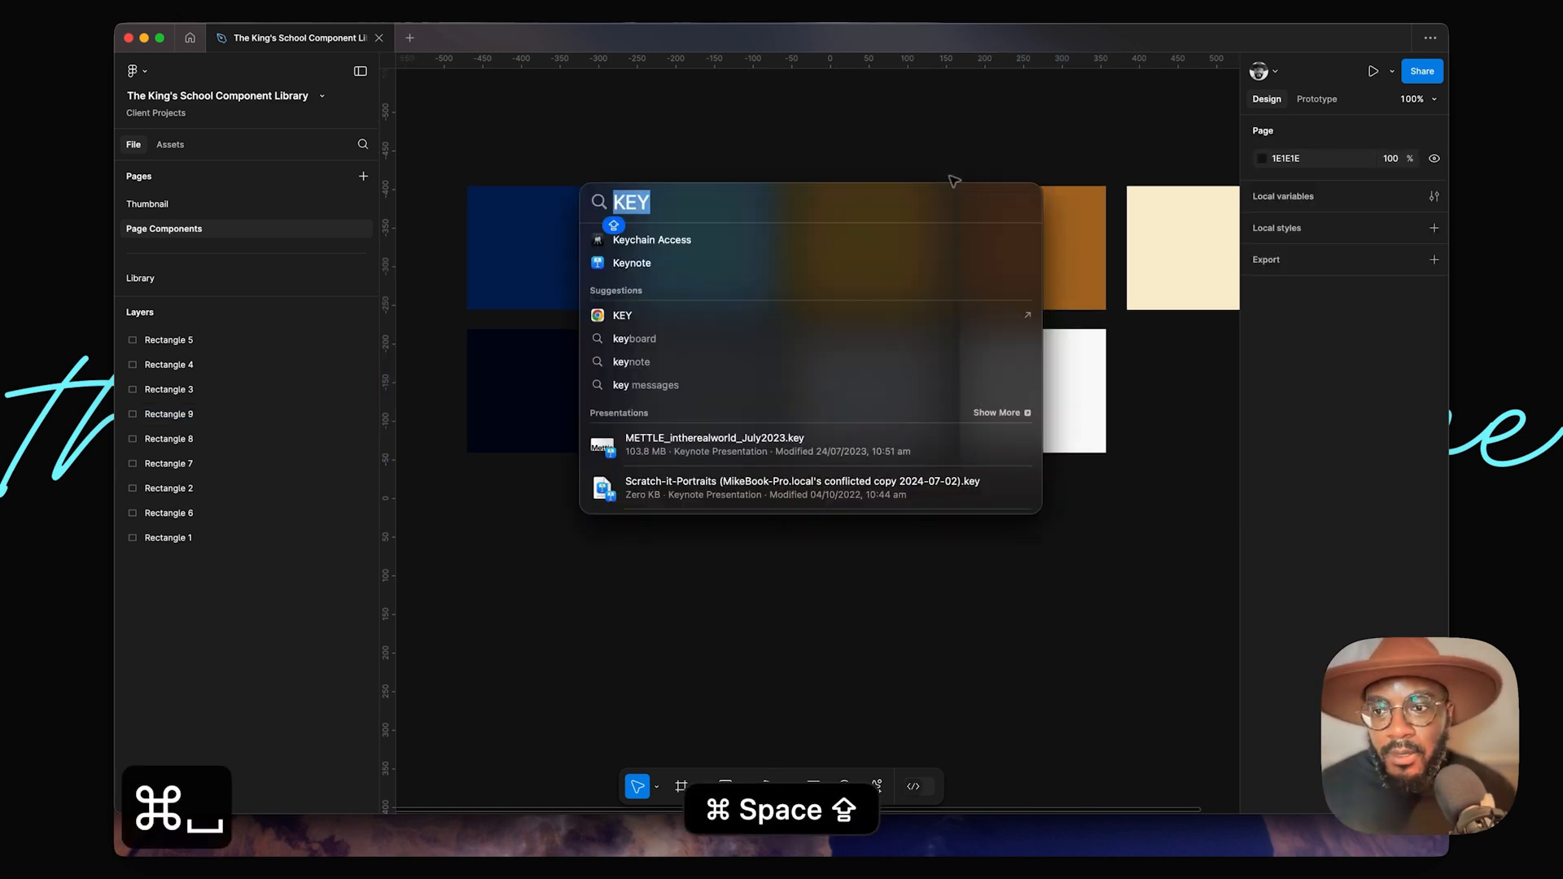
{"action": "key", "text": "F4"}
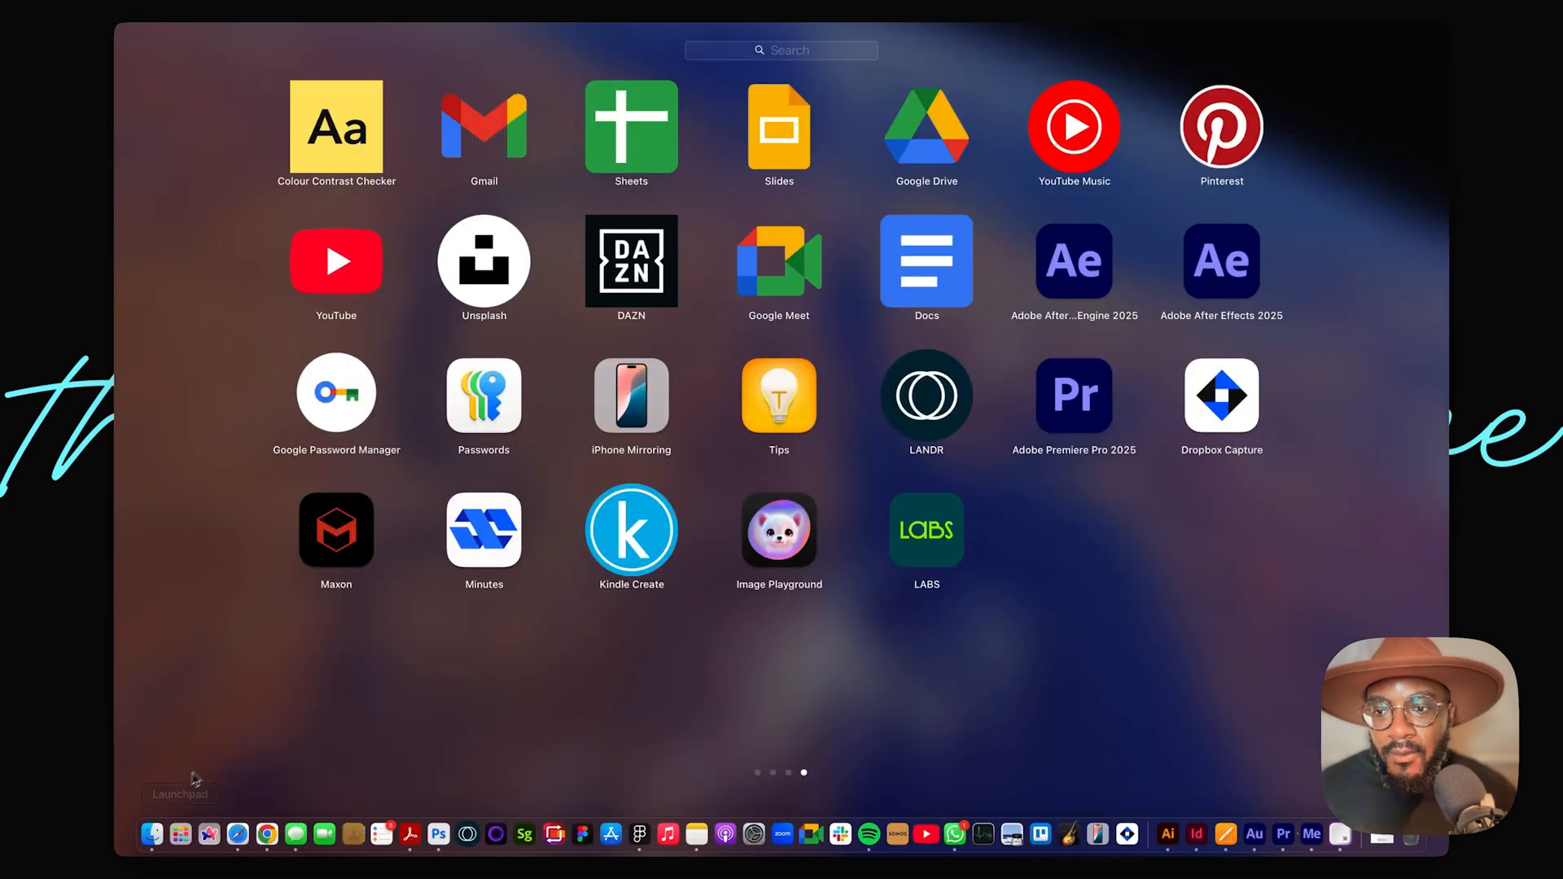
{"action": "key", "text": "Escape"}
{"action": "key", "text": "shift+f"}
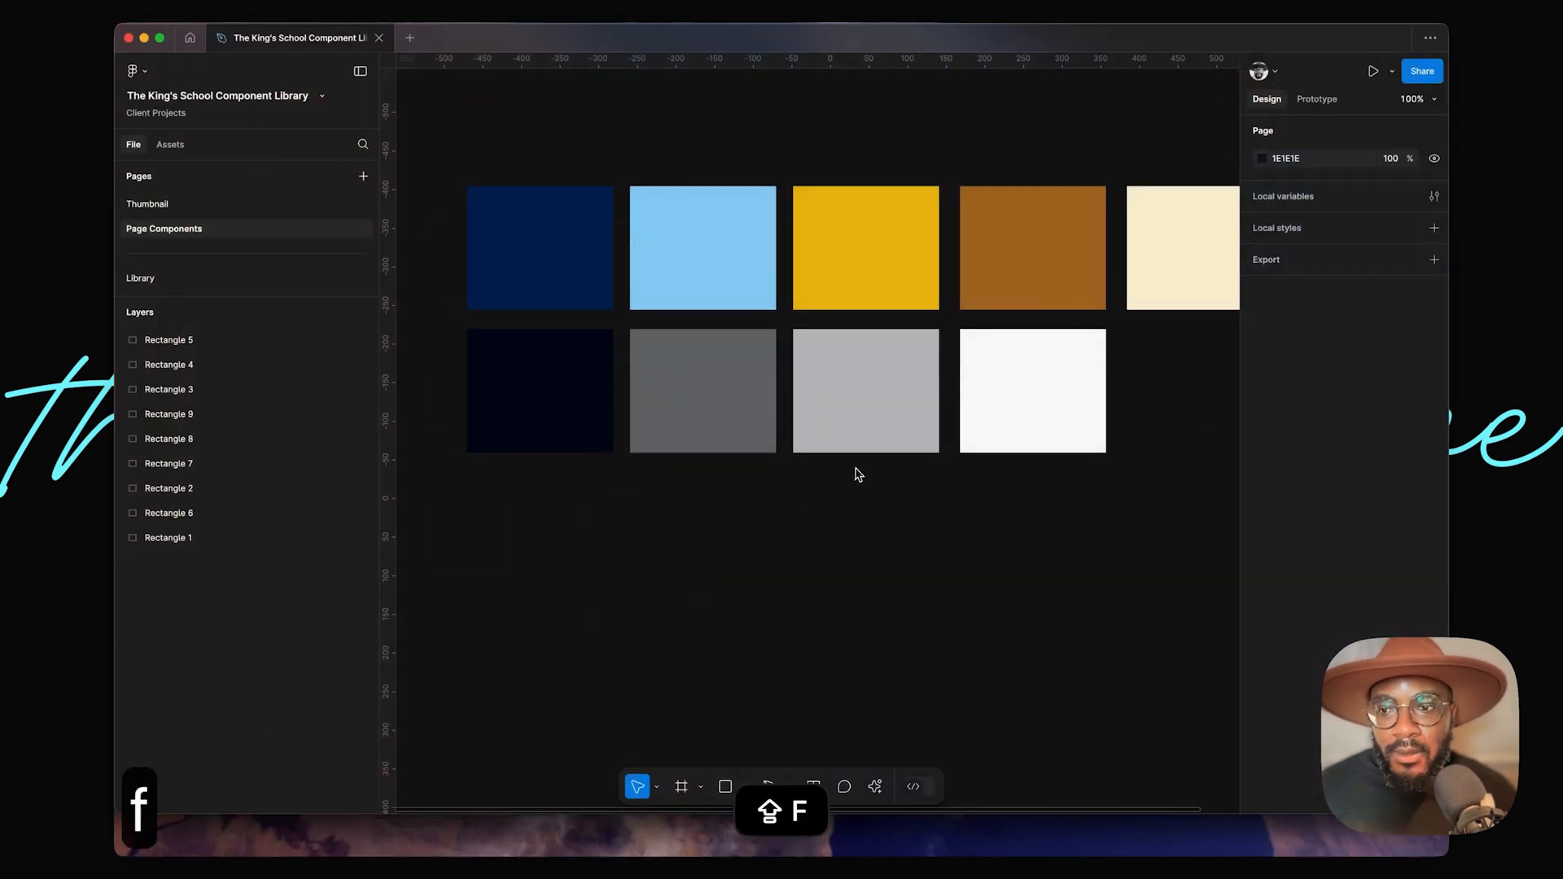
{"action": "key", "text": "shift+f"}
{"action": "key", "text": "shift+g"}
{"action": "key", "text": "shift+g"}
{"action": "key", "text": "shift+g"}
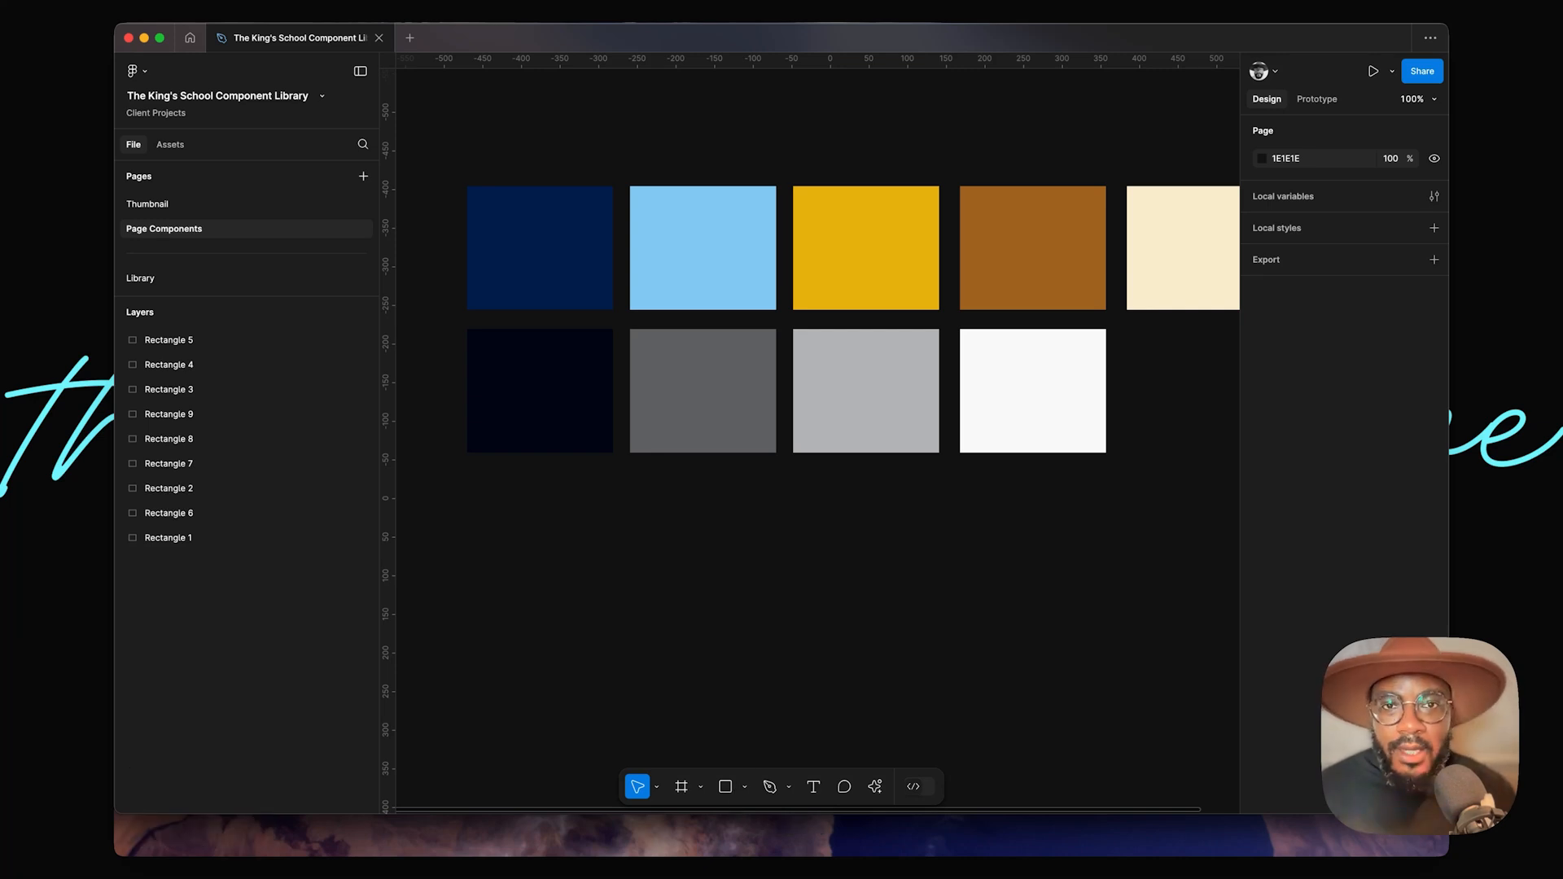
{"action": "scroll", "coordinate": [744, 572], "scroll_direction": "down", "scroll_amount": 5}
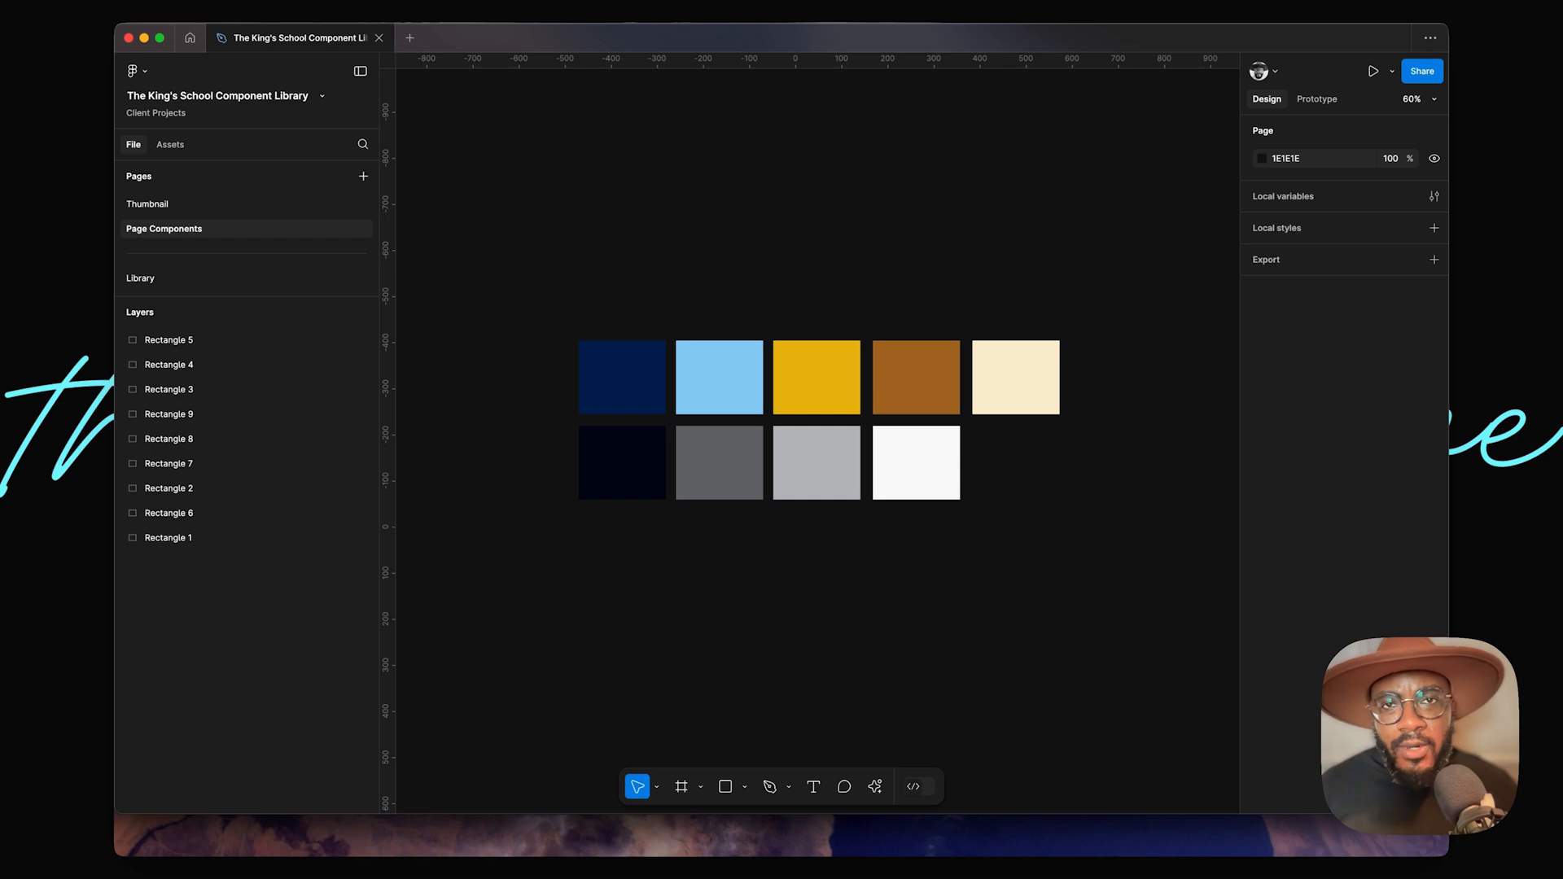
{"action": "scroll", "coordinate": [744, 572], "scroll_direction": "up", "scroll_amount": 1}
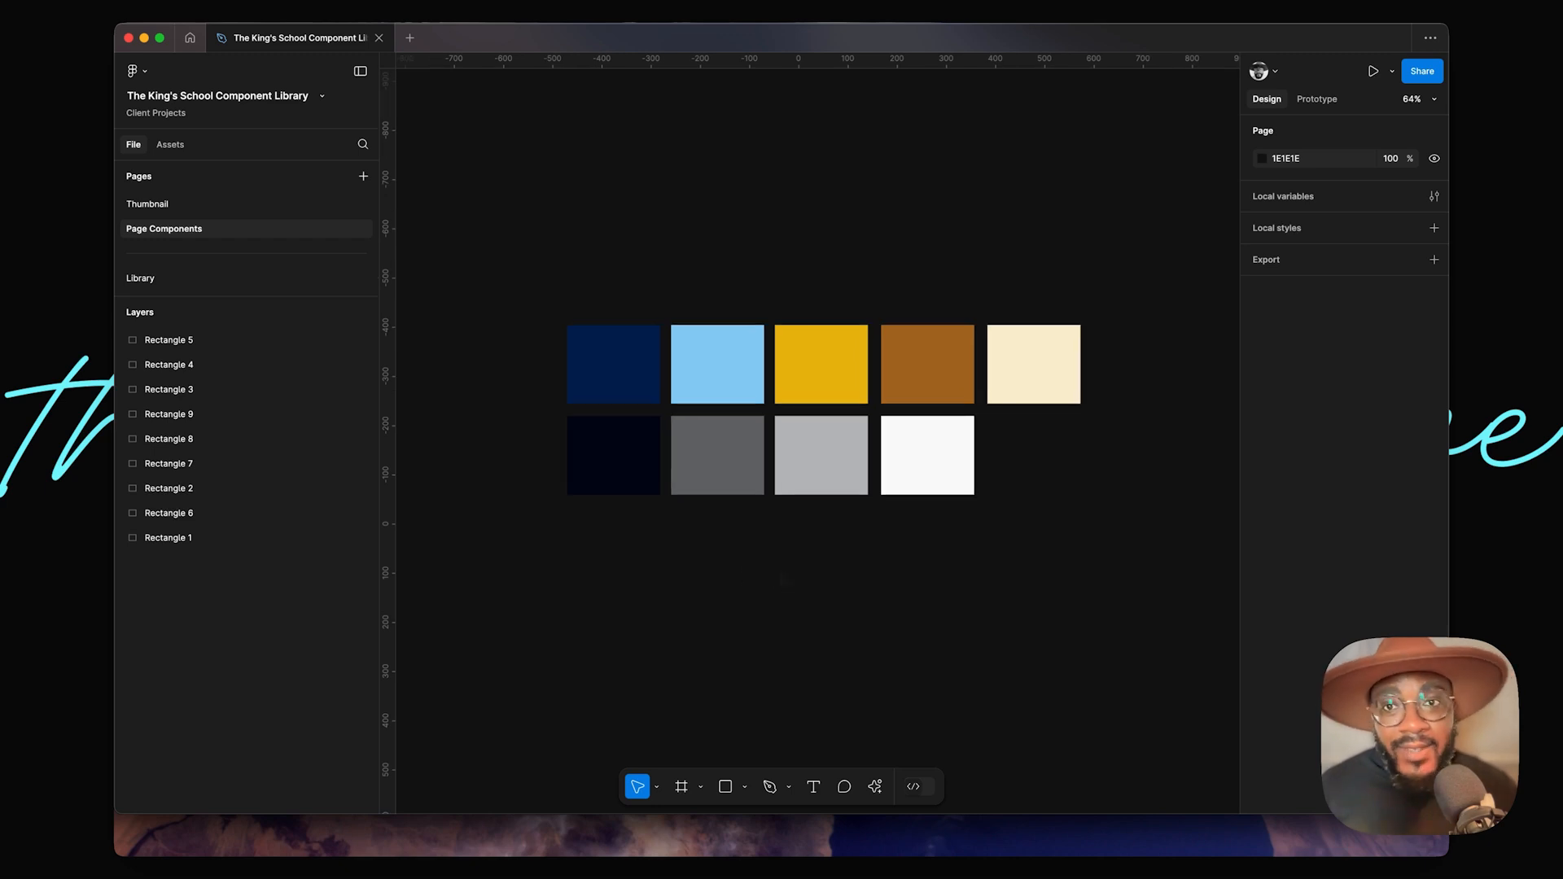
{"action": "scroll", "coordinate": [783, 579], "scroll_direction": "down", "scroll_amount": 4}
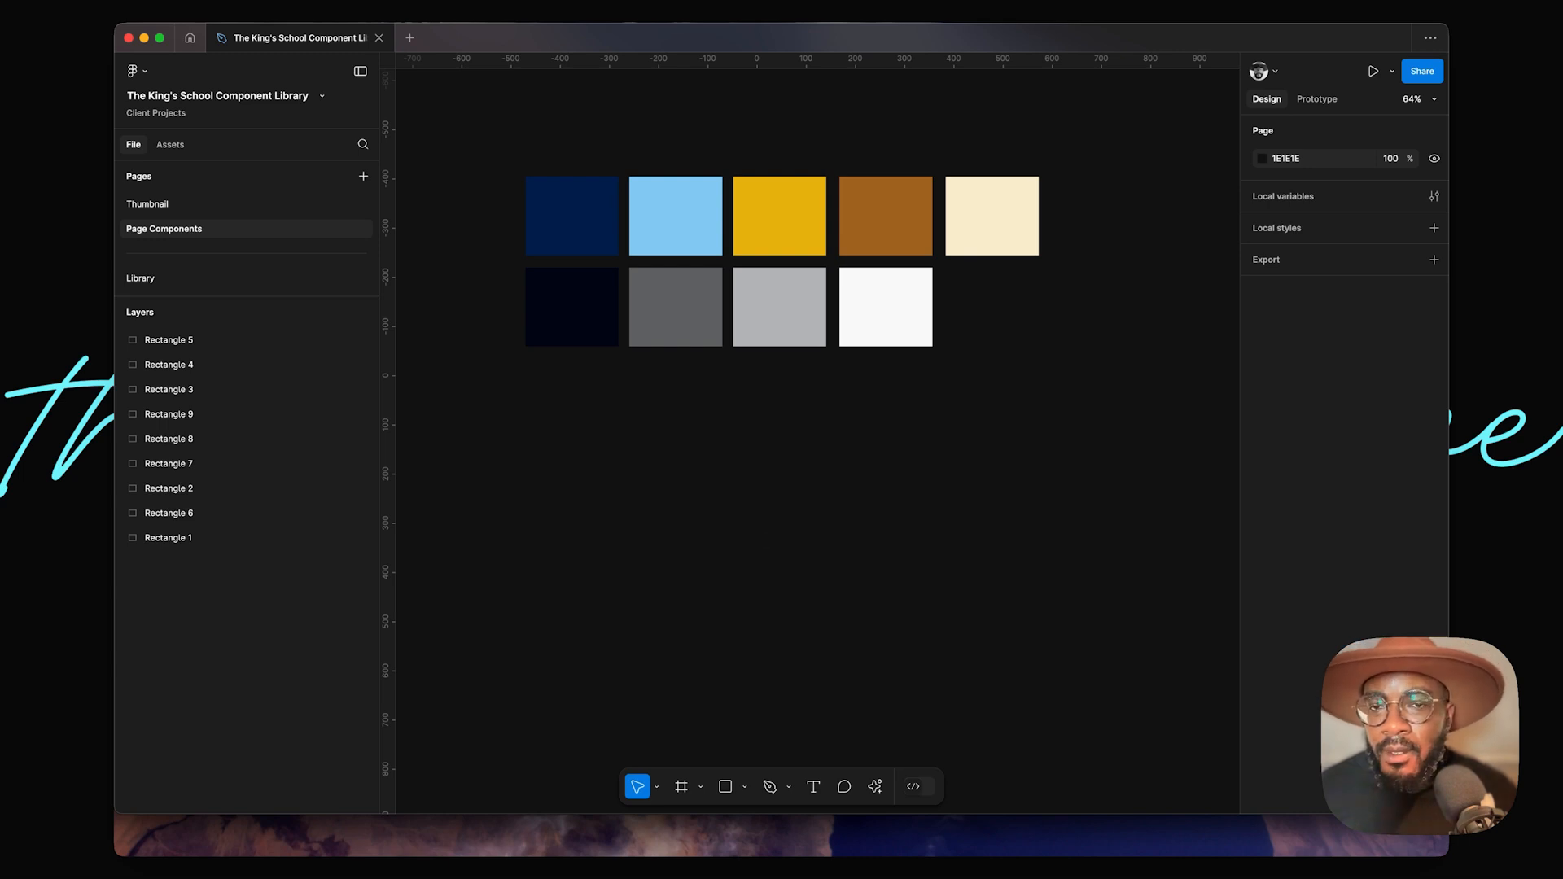
Step: Switch to Illustrator, select the navy crown logo on the white artboard and set the asset export format to SVG
{"action": "key", "text": "super+Tab"}
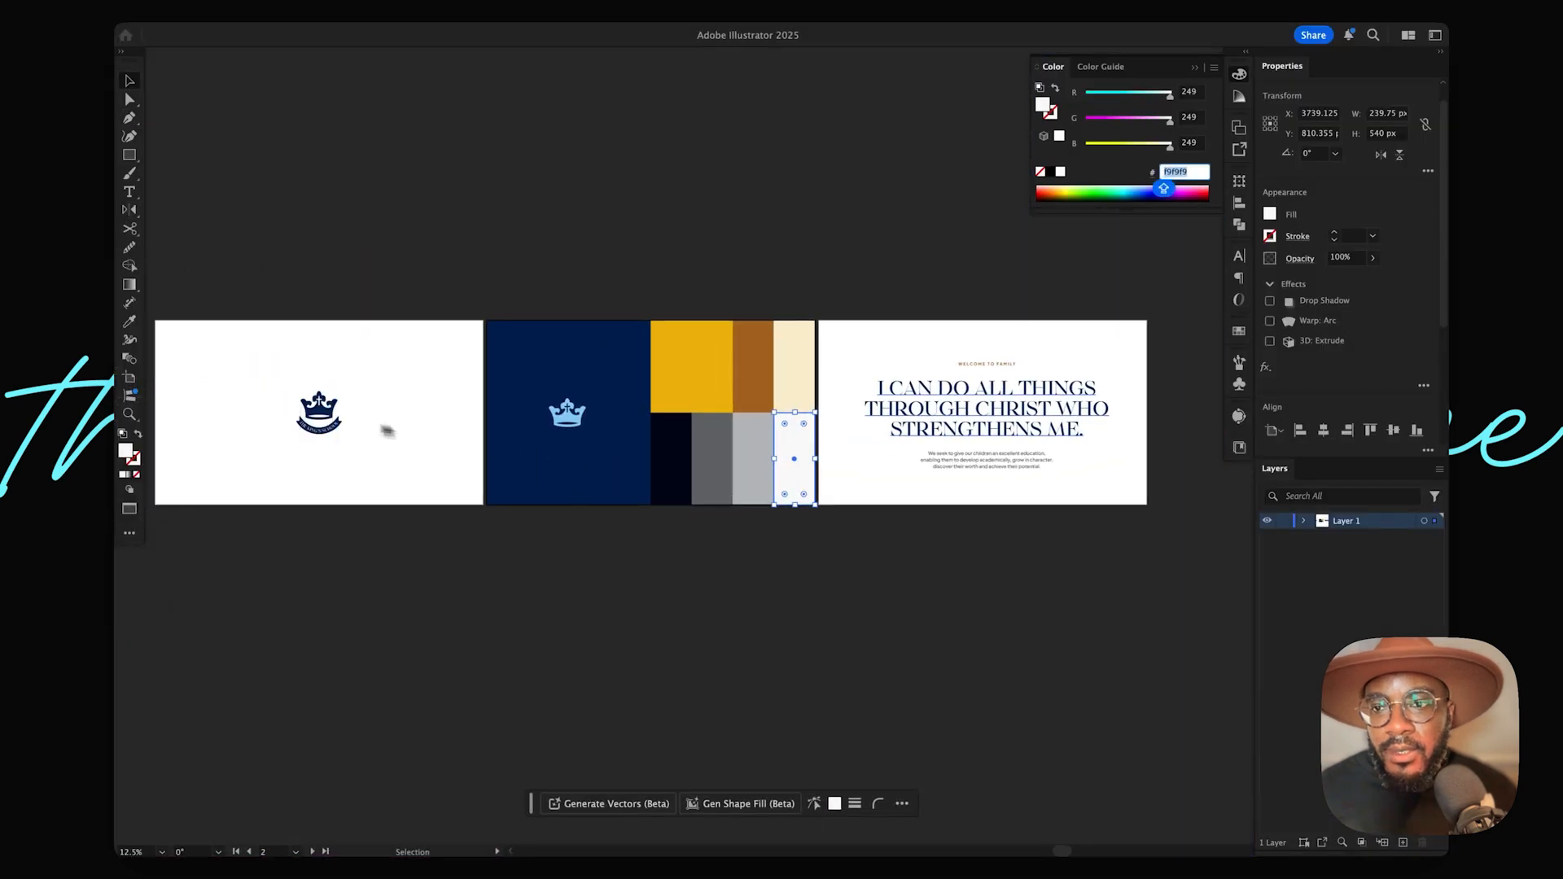
{"action": "left_click", "coordinate": [320, 420]}
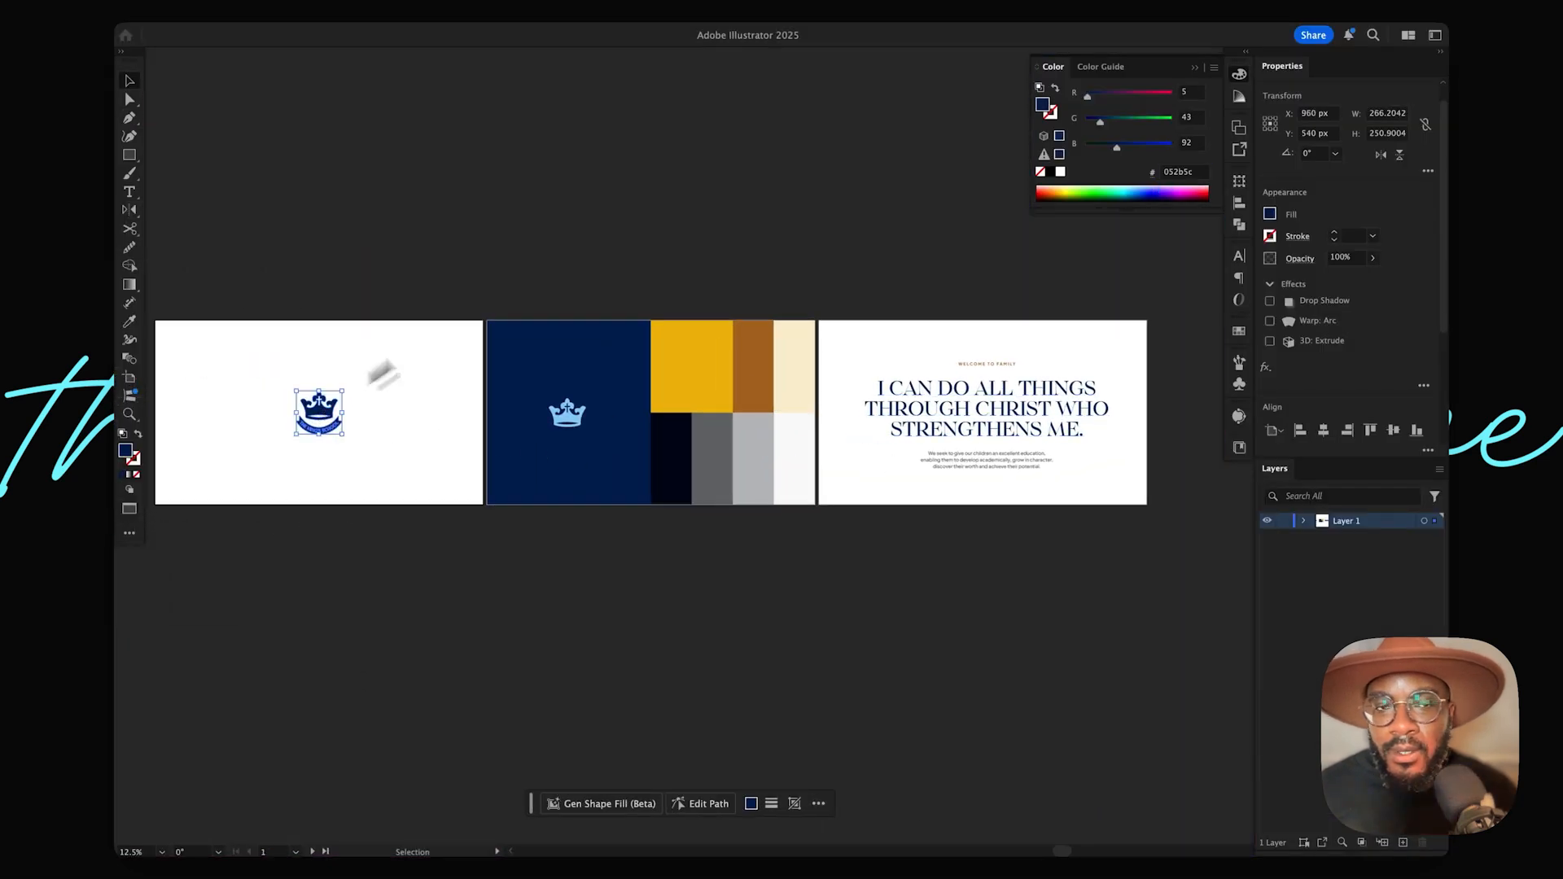
{"action": "left_click", "coordinate": [1239, 150]}
{"action": "left_click", "coordinate": [1157, 361]}
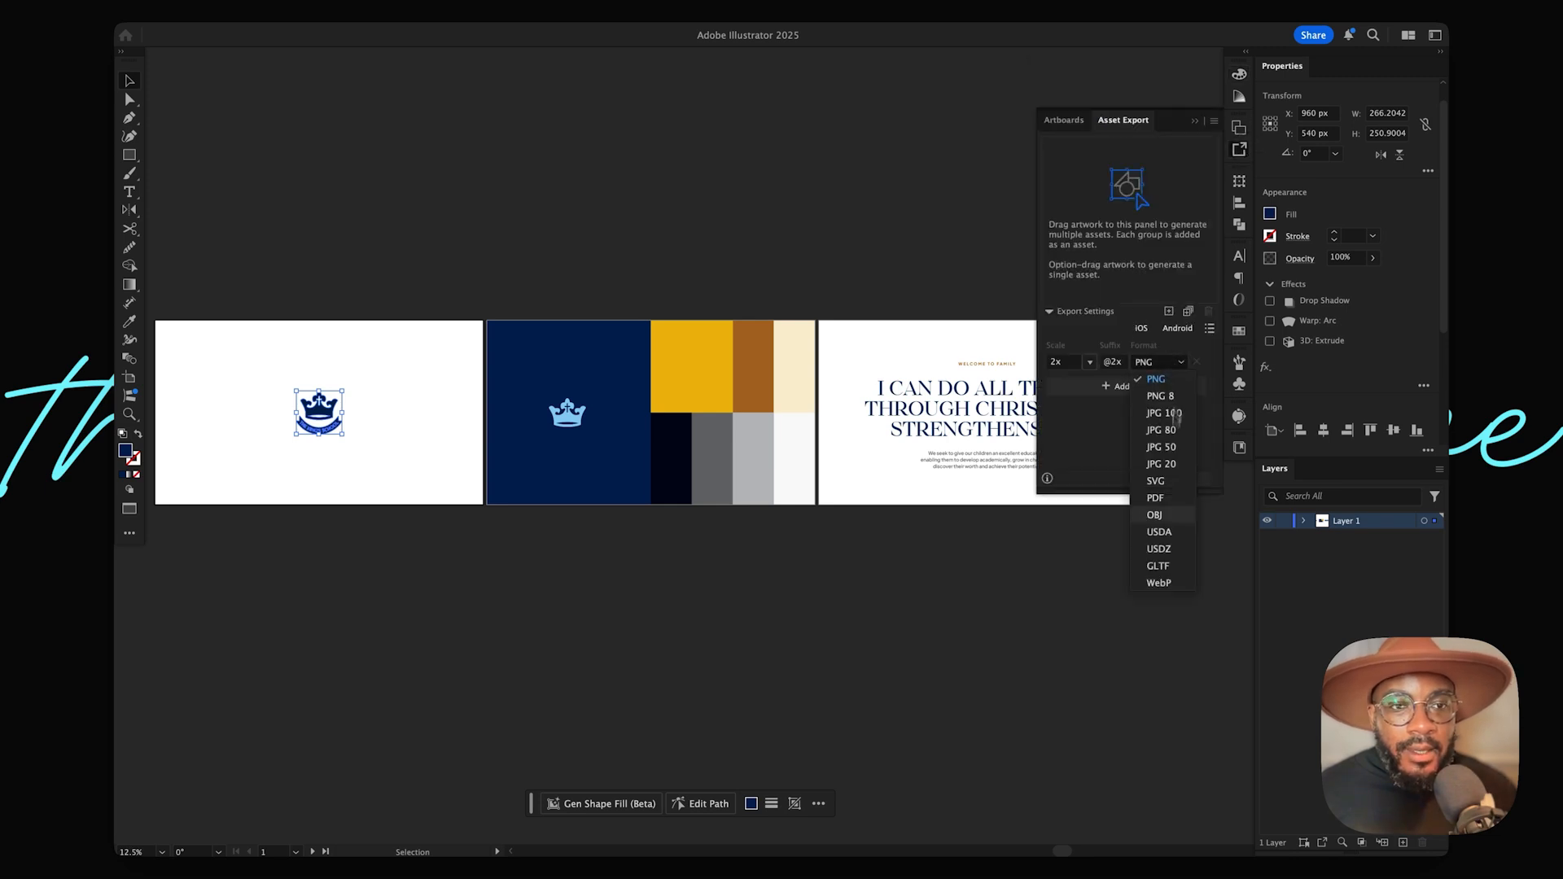
{"action": "left_click", "coordinate": [1156, 481]}
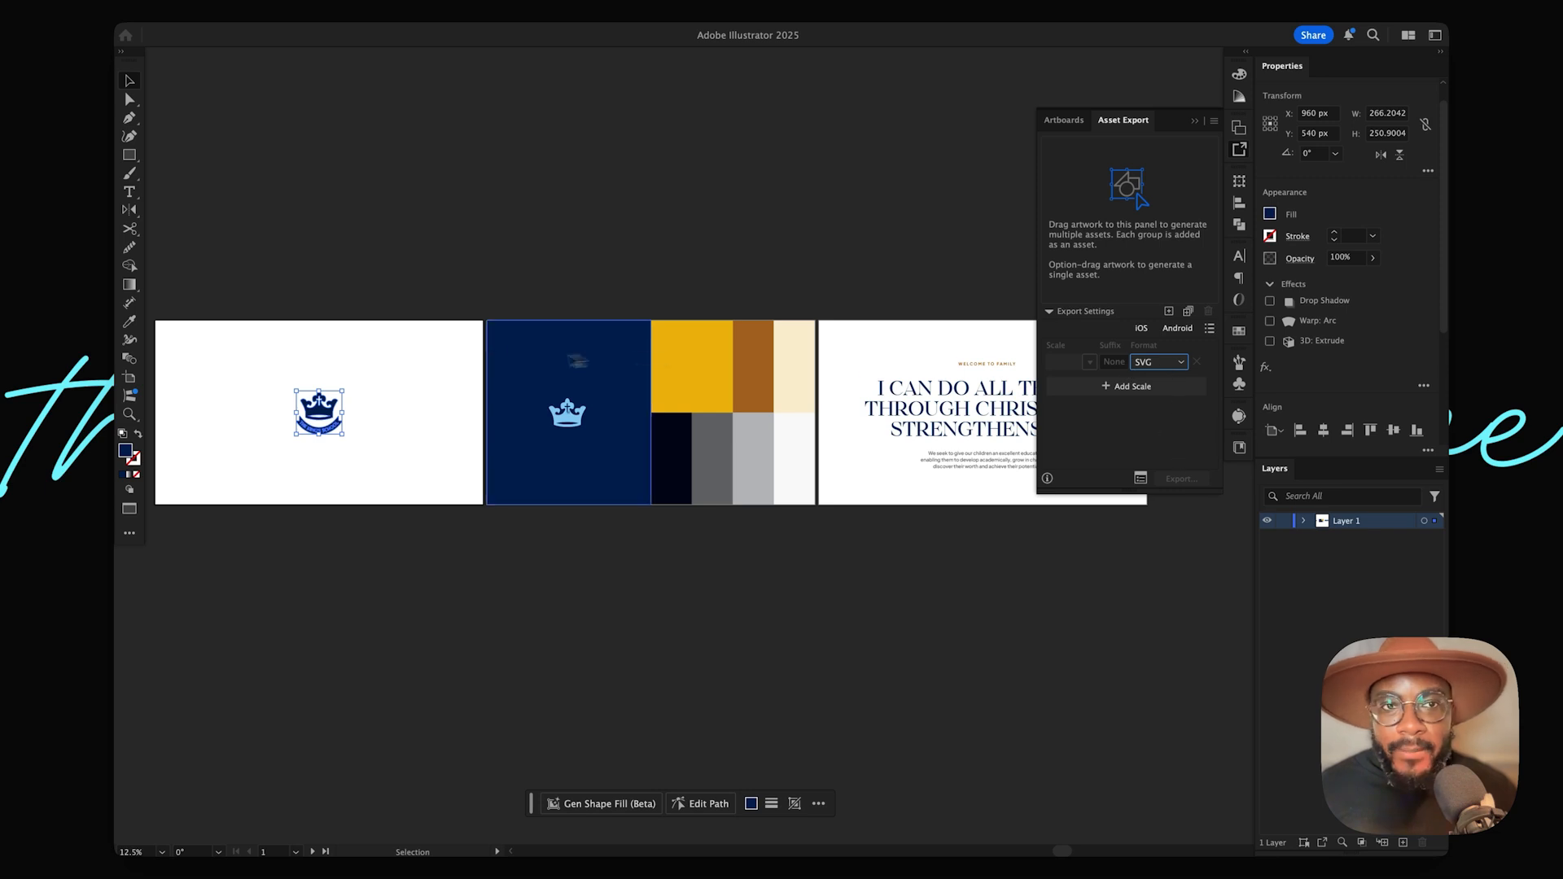
Step: Add the navy crown logo to the export assets and name it kings-logo
{"action": "left_click", "coordinate": [1066, 120]}
{"action": "left_click", "coordinate": [1125, 122]}
{"action": "left_click_drag", "start_coordinate": [322, 411], "coordinate": [1160, 232]}
{"action": "double_click", "coordinate": [1058, 196]}
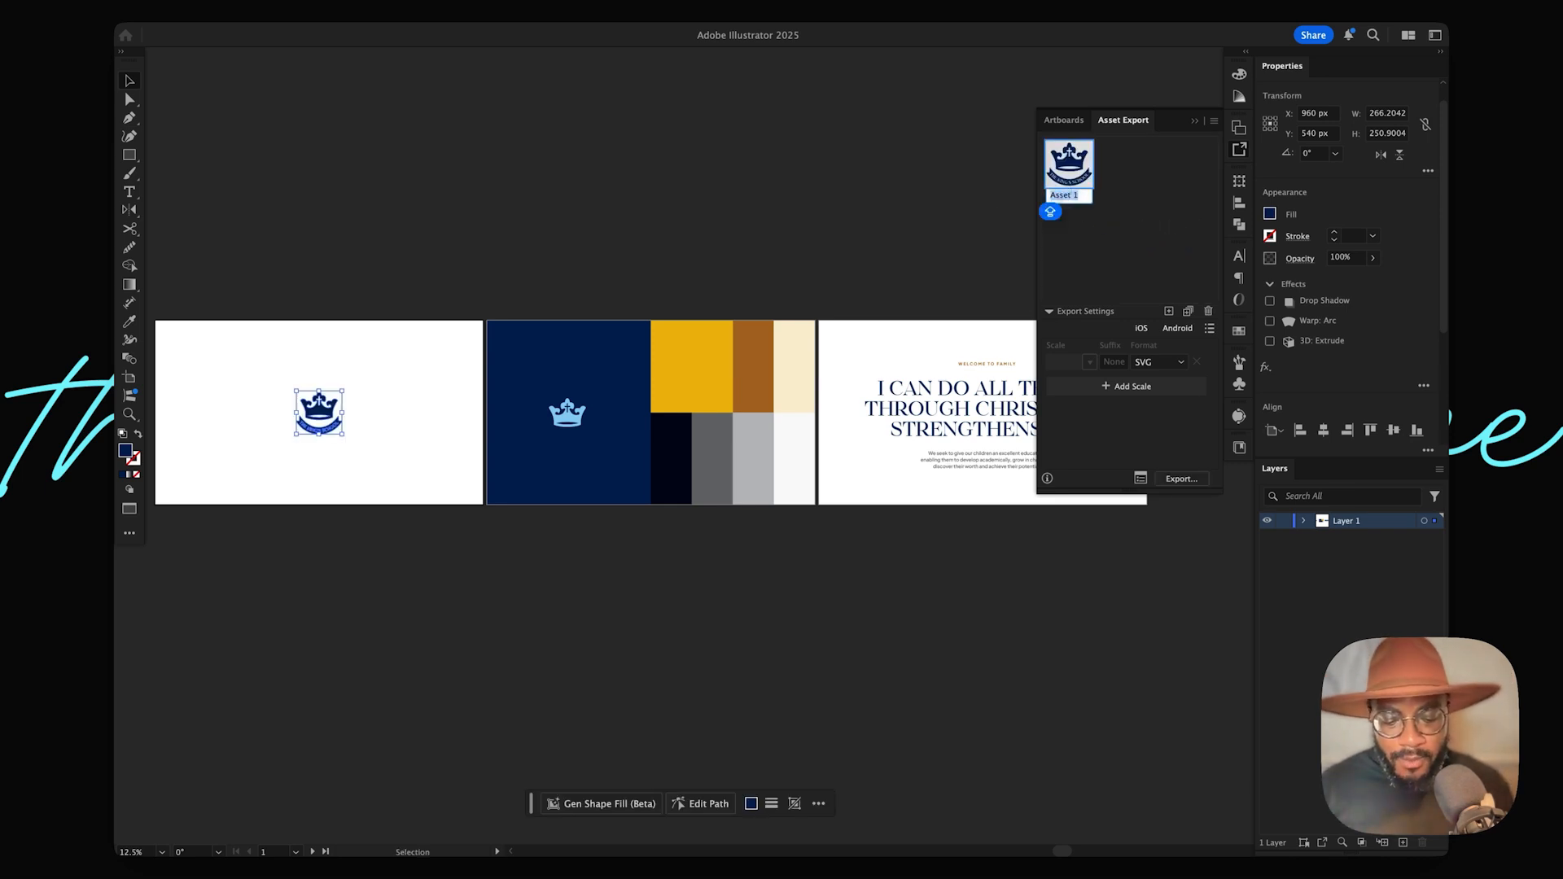
{"action": "type", "text": "kings-logo"}
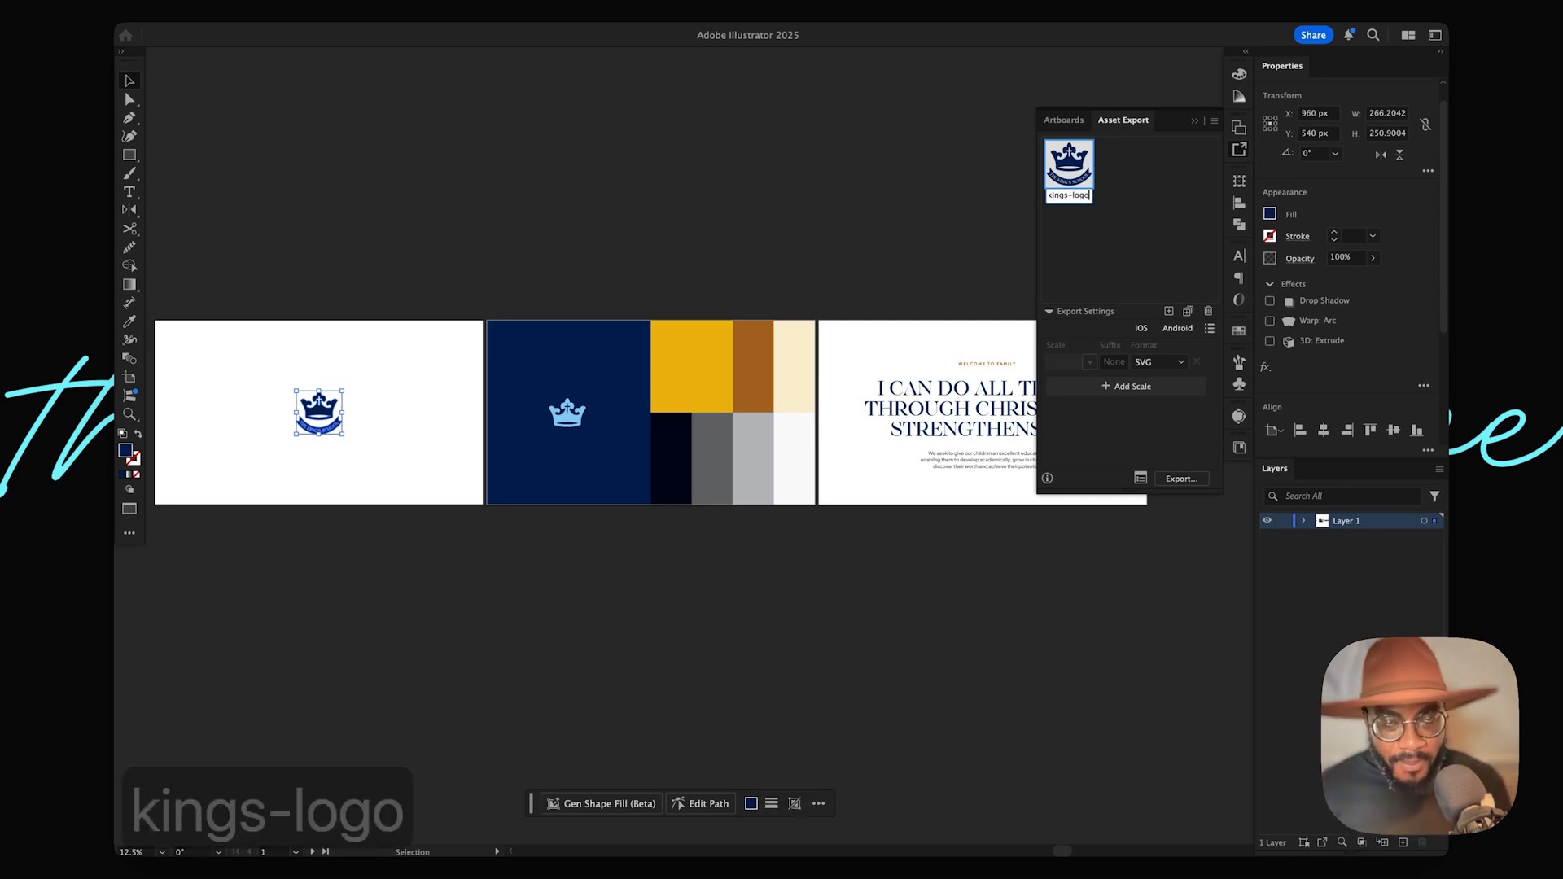
{"action": "key", "text": "Return"}
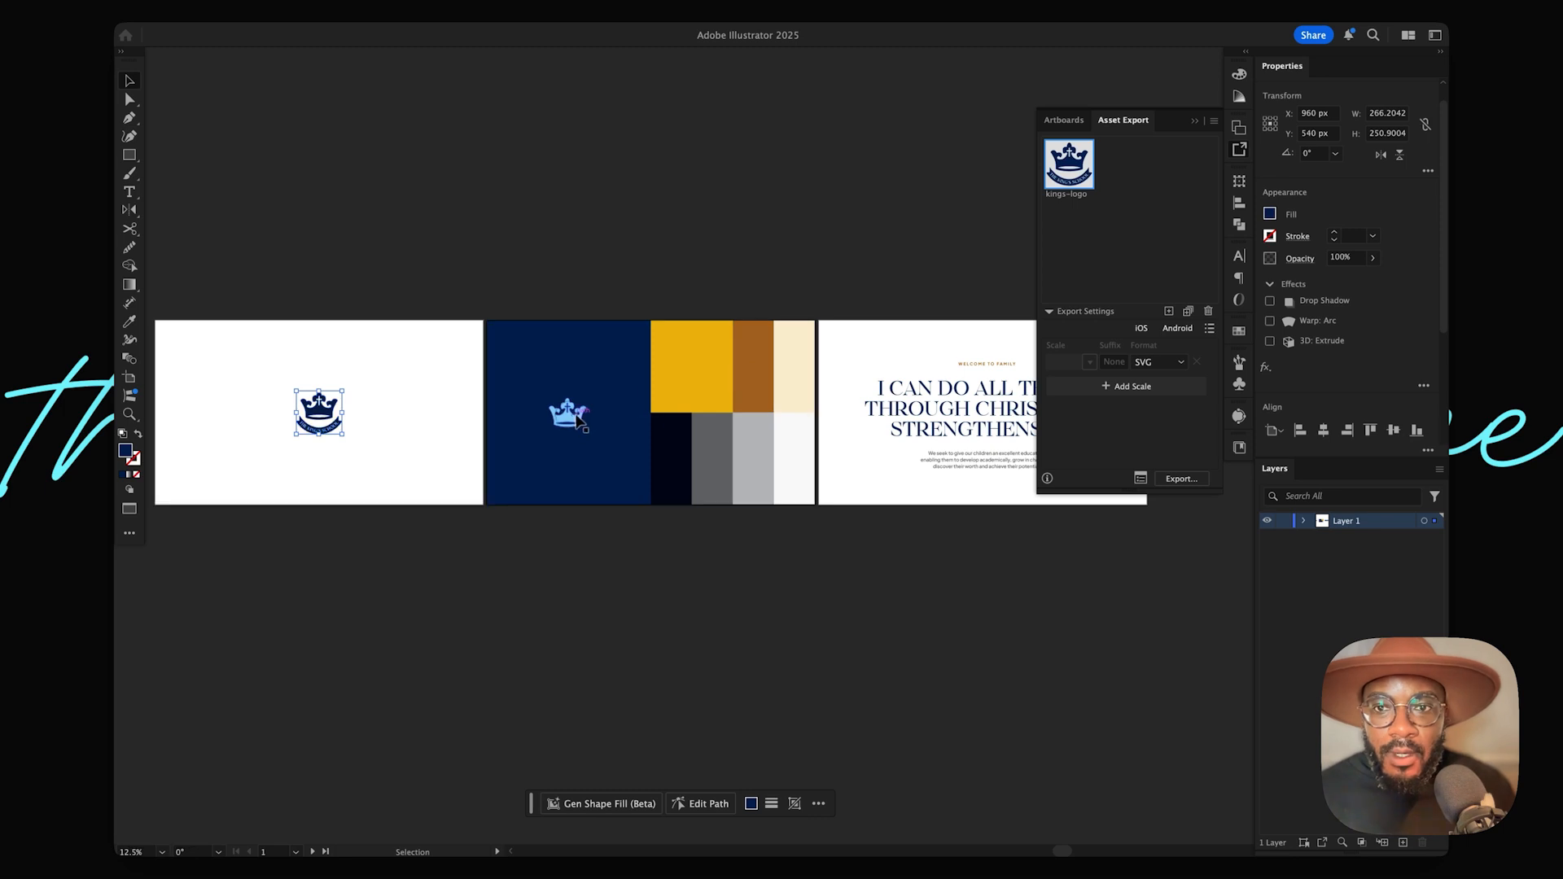
Step: Add the light blue crown on the navy artboard to the export assets and name it kings-crown
{"action": "left_click", "coordinate": [564, 416]}
{"action": "left_click", "coordinate": [1169, 310]}
{"action": "double_click", "coordinate": [1115, 195]}
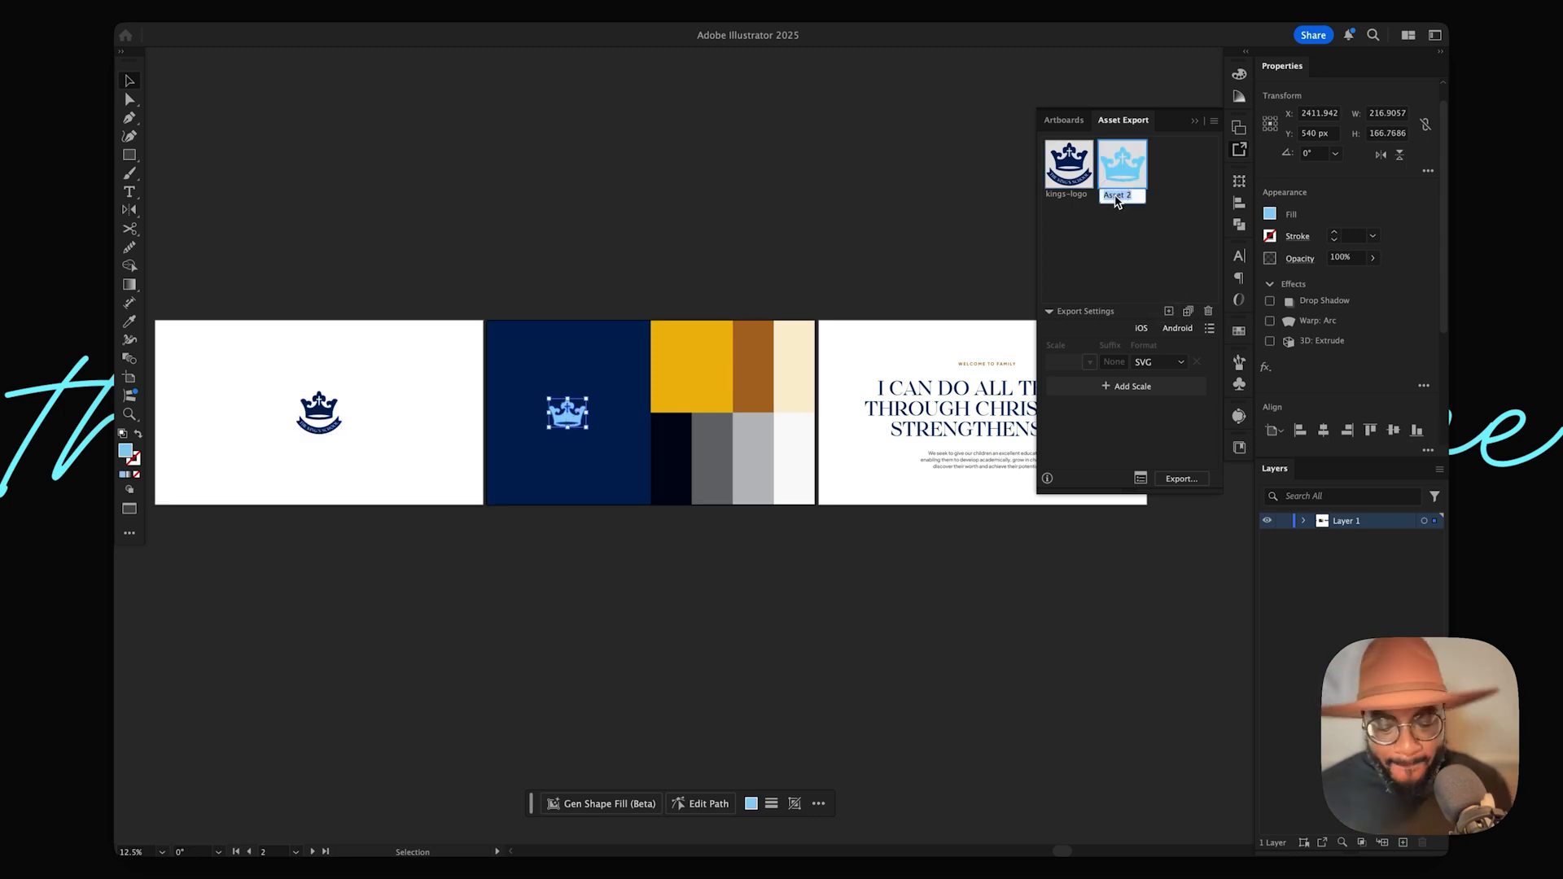
{"action": "type", "text": "kings-"}
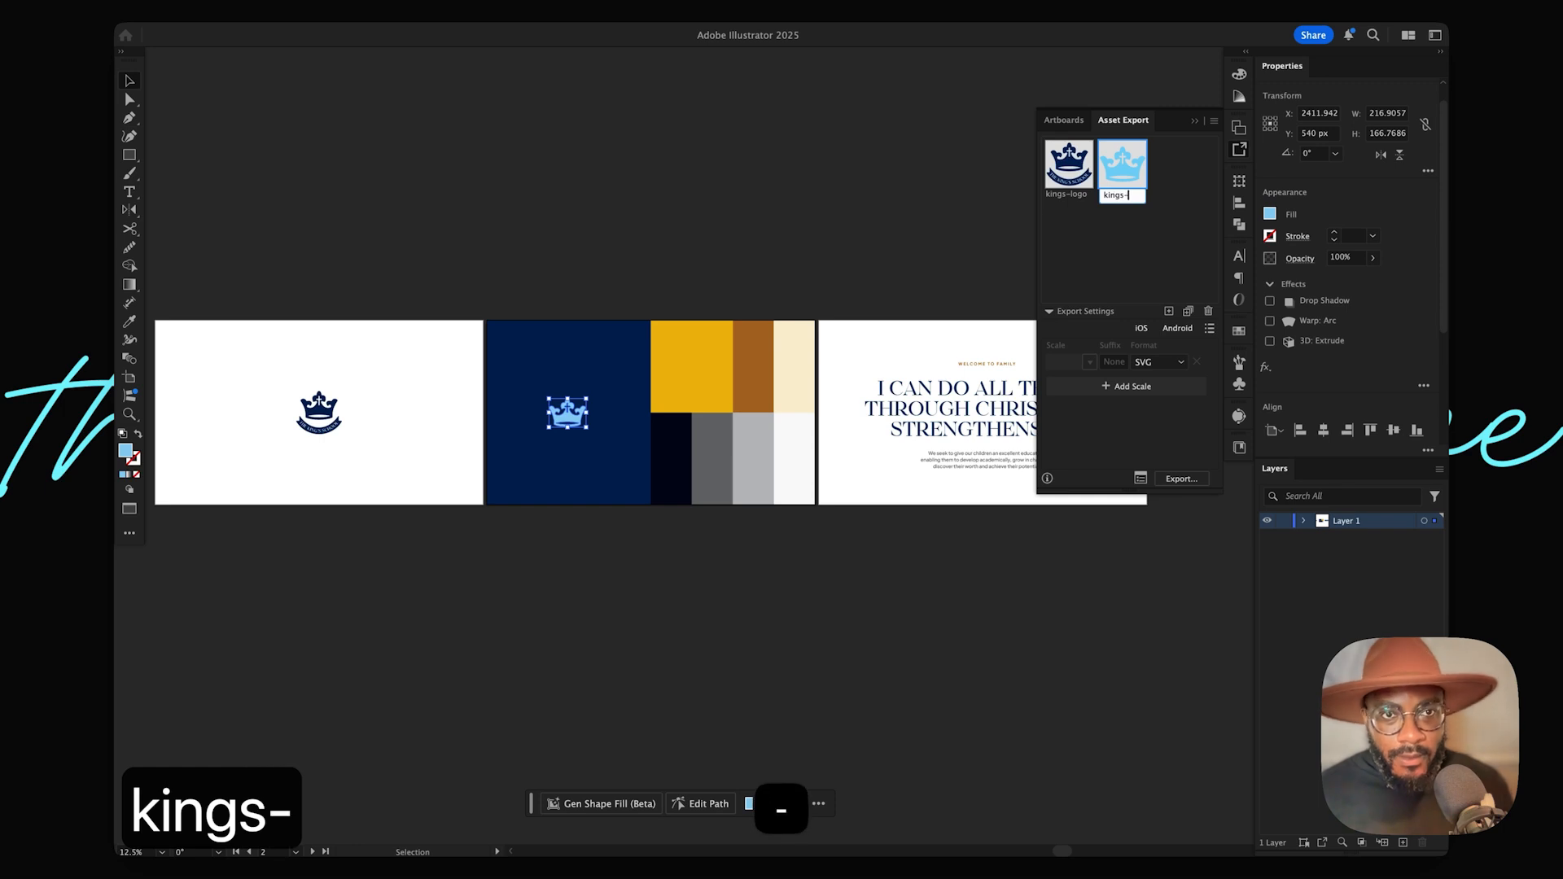
{"action": "type", "text": "crown"}
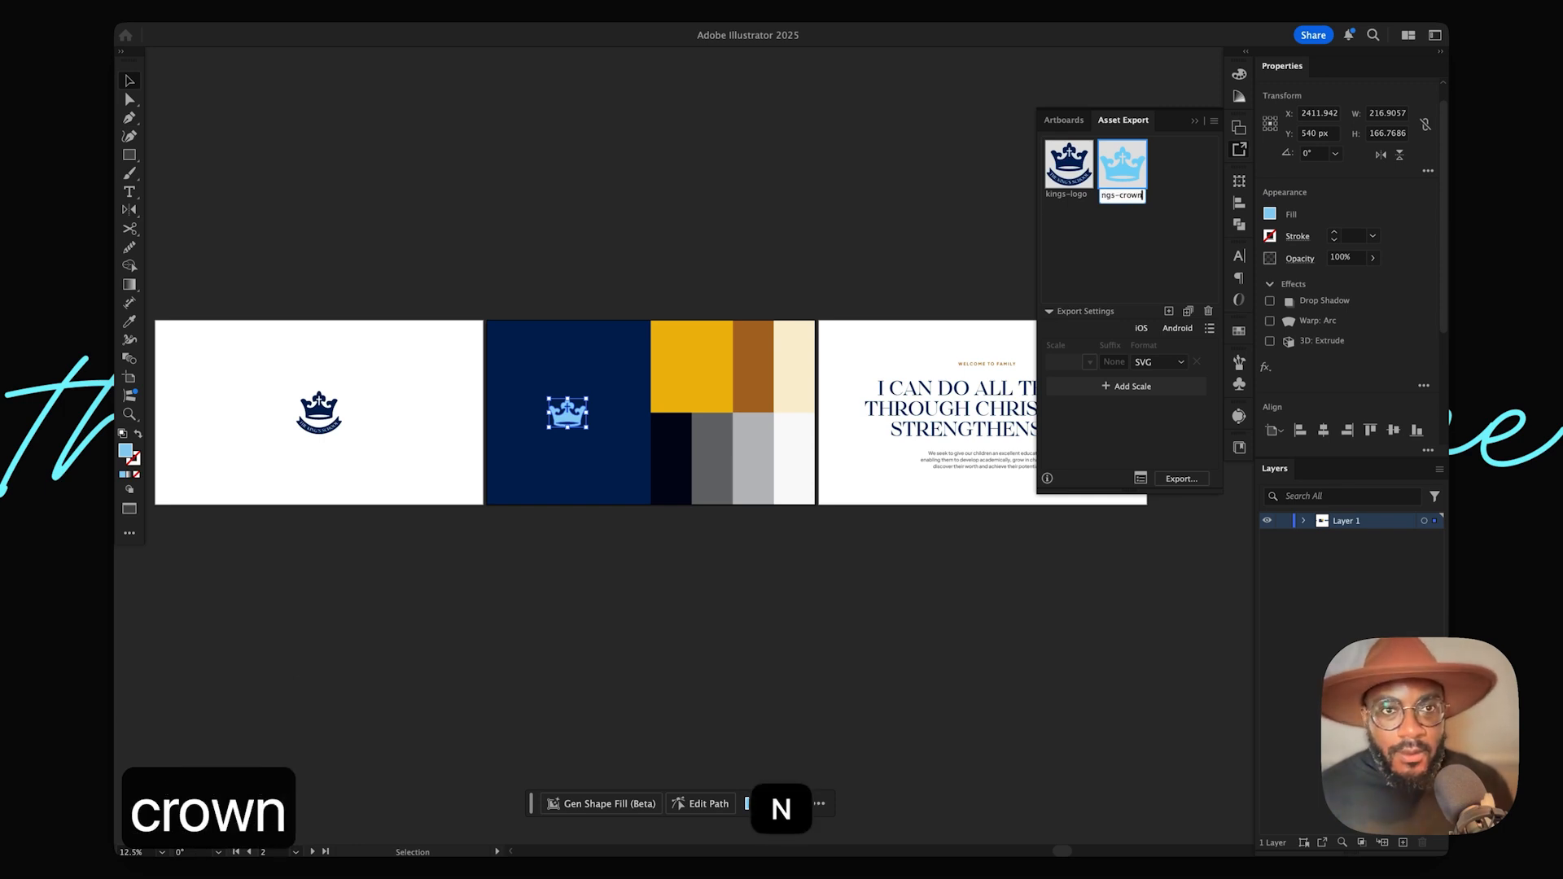
{"action": "key", "text": "Return"}
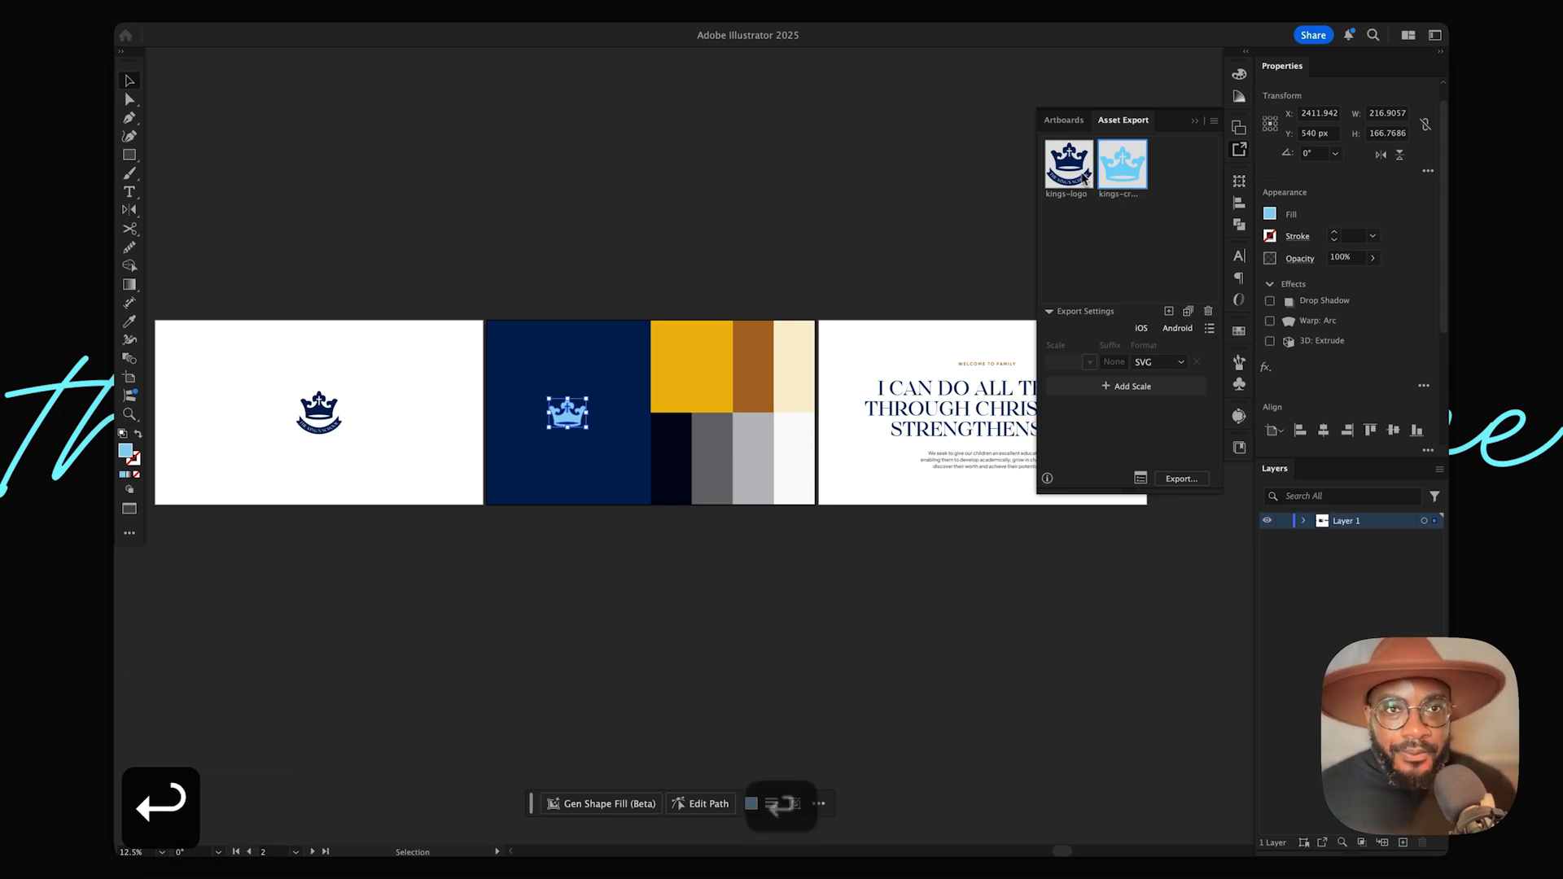
Step: Start exporting the assets and create a Logo folder inside 2024 > KI24_001 - Brand & Web Facelift as the destination
{"action": "left_click", "coordinate": [1176, 478]}
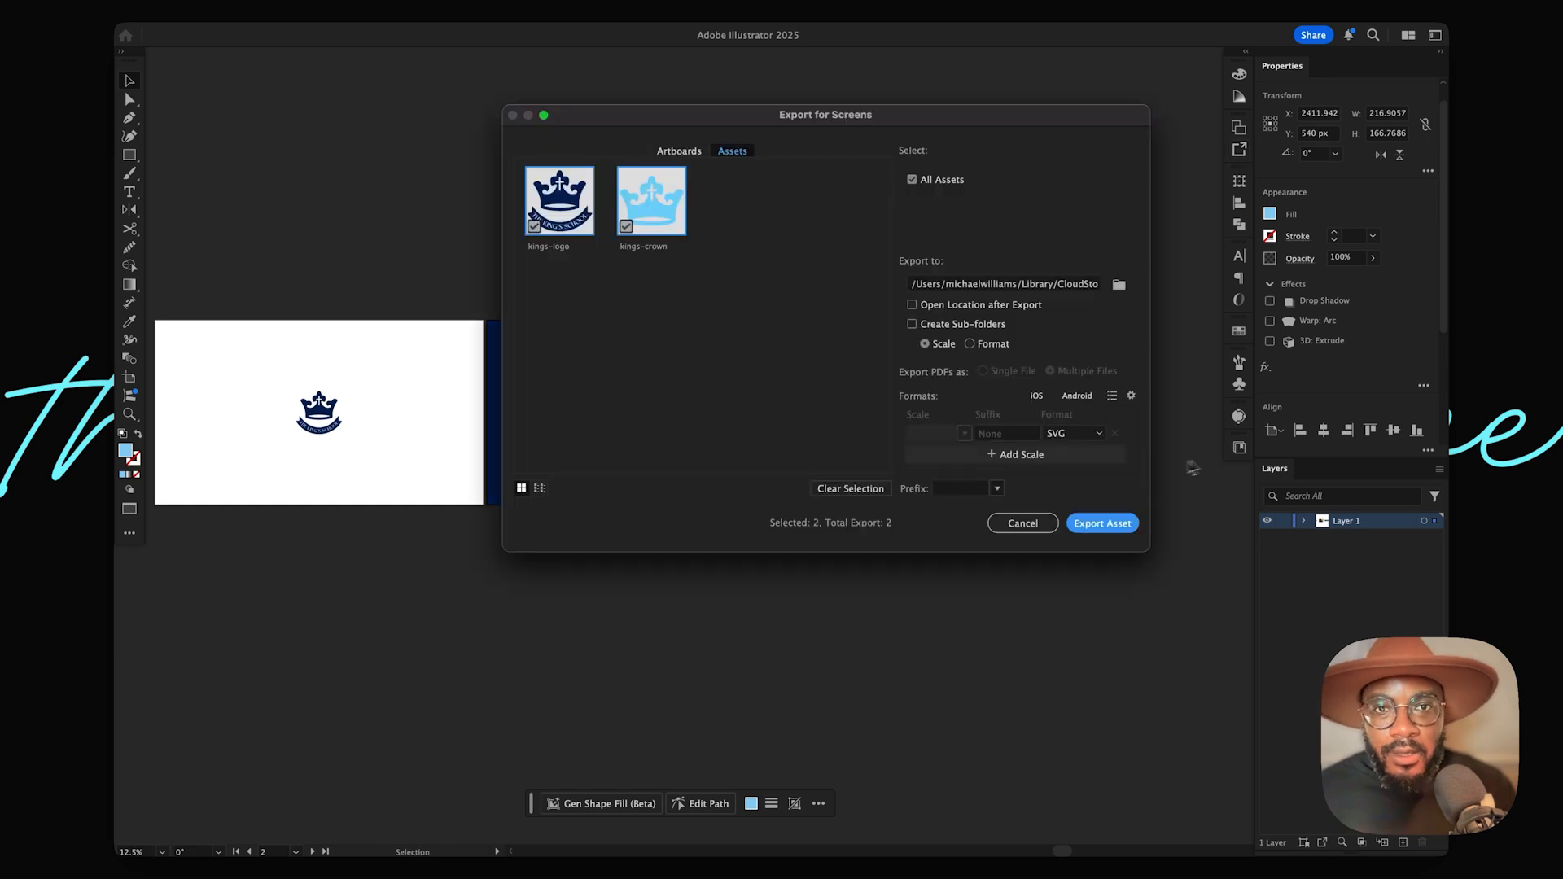
{"action": "left_click", "coordinate": [1119, 285]}
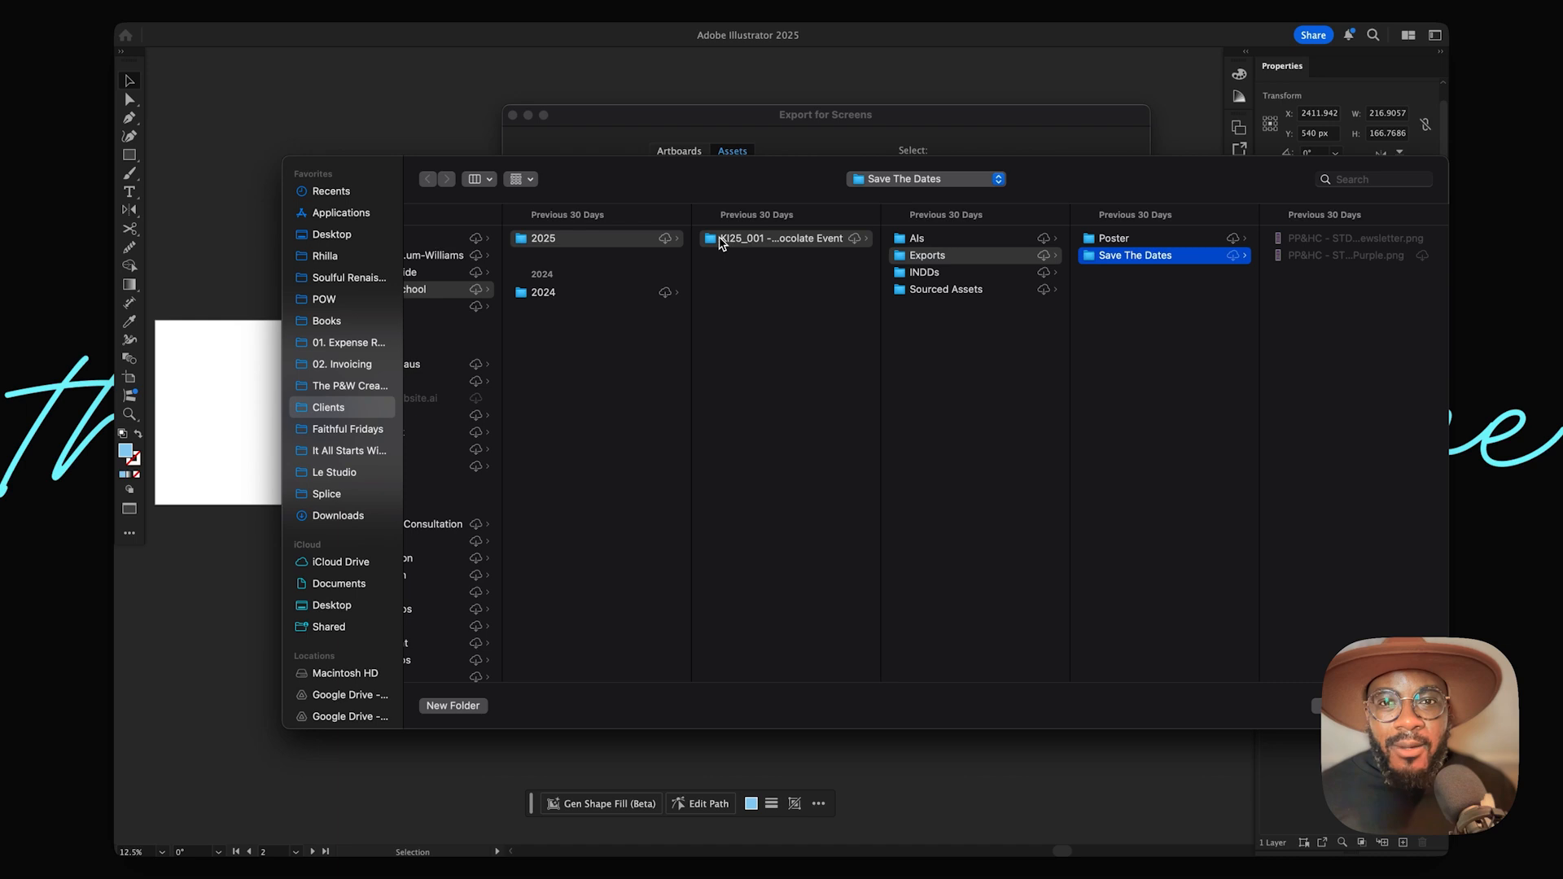
{"action": "left_click", "coordinate": [576, 293]}
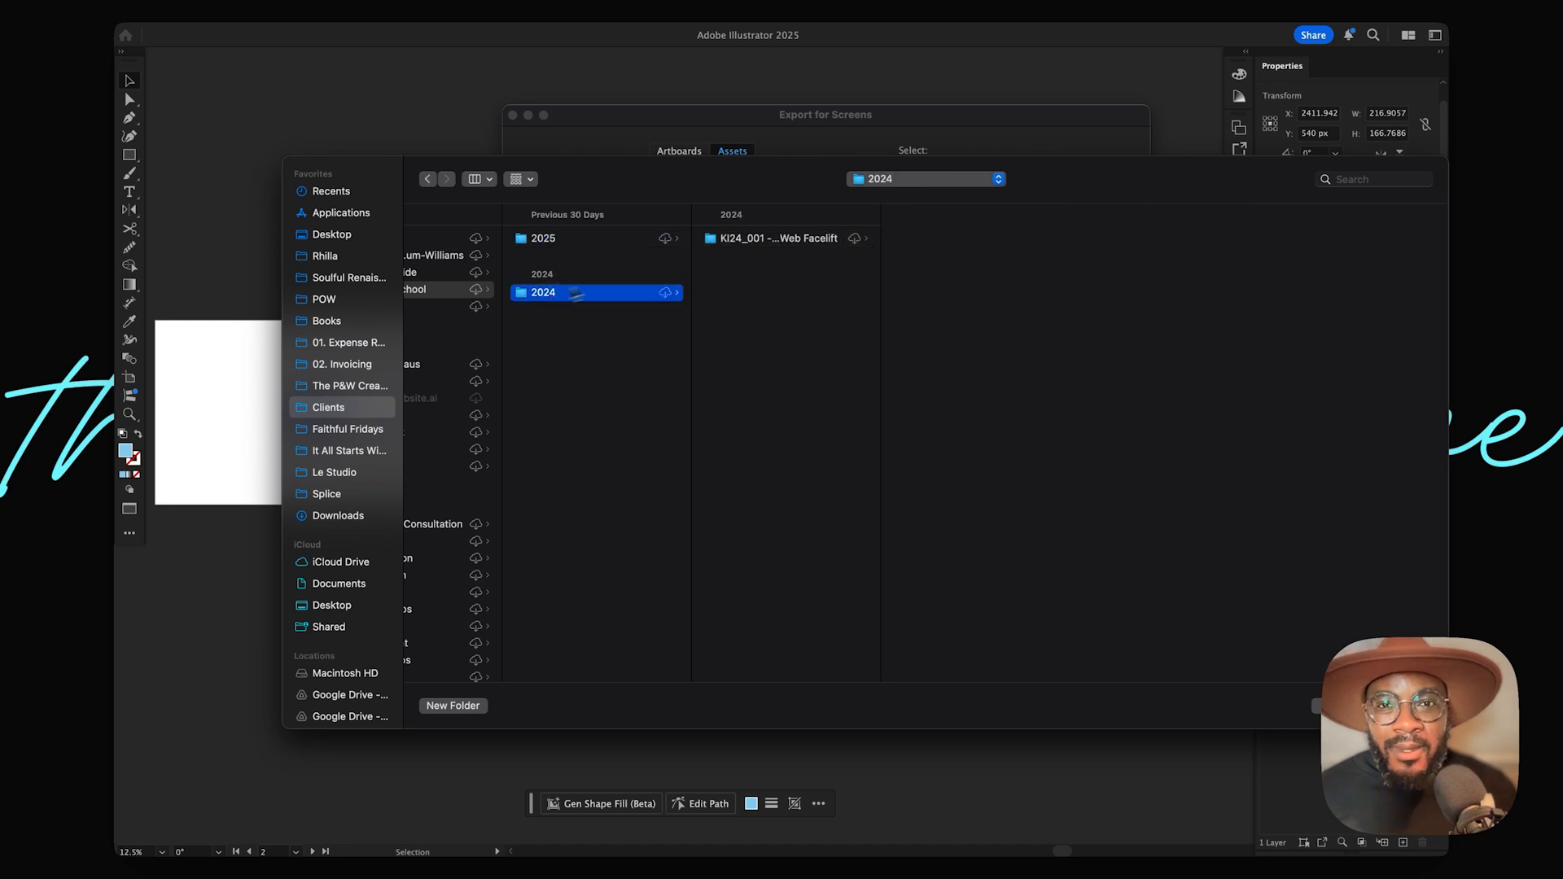
{"action": "left_click", "coordinate": [827, 242]}
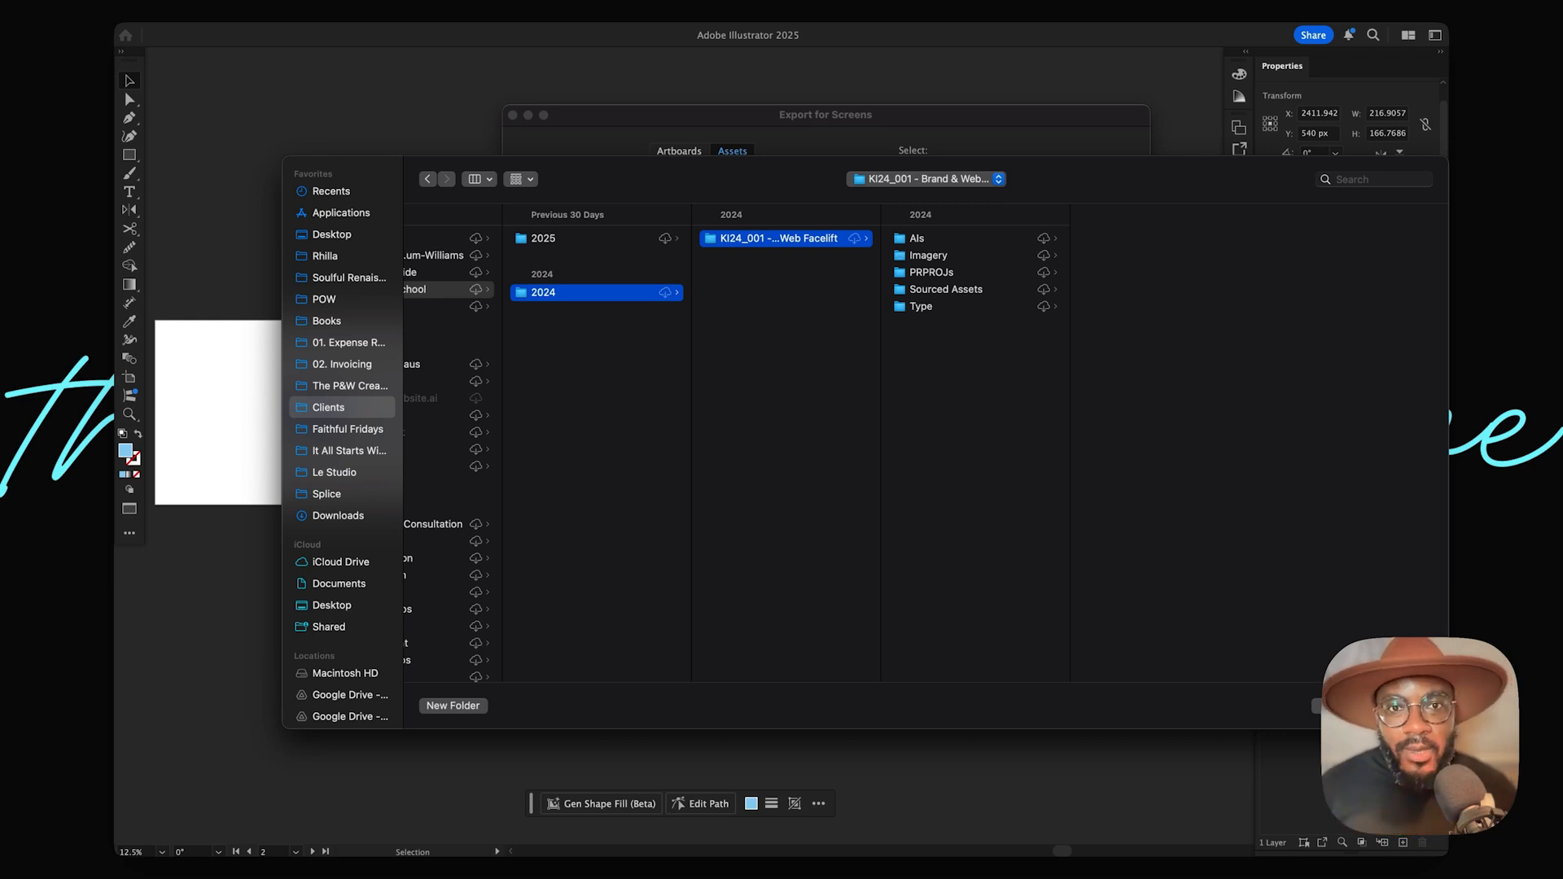
{"action": "key", "text": "super+shift+n"}
{"action": "type", "text": "Logo"}
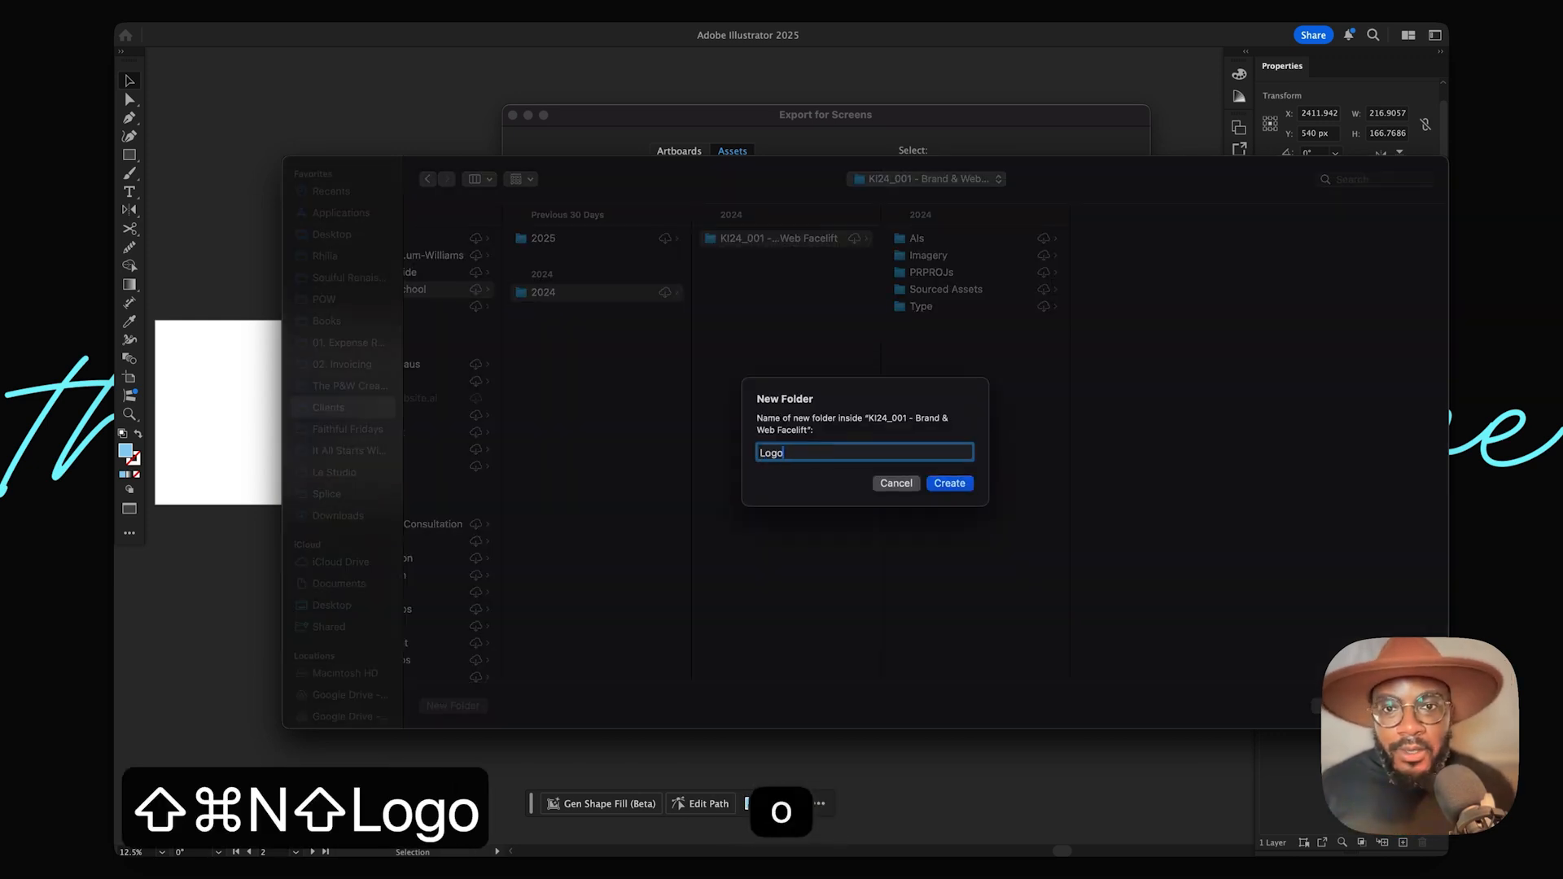
{"action": "key", "text": "Return"}
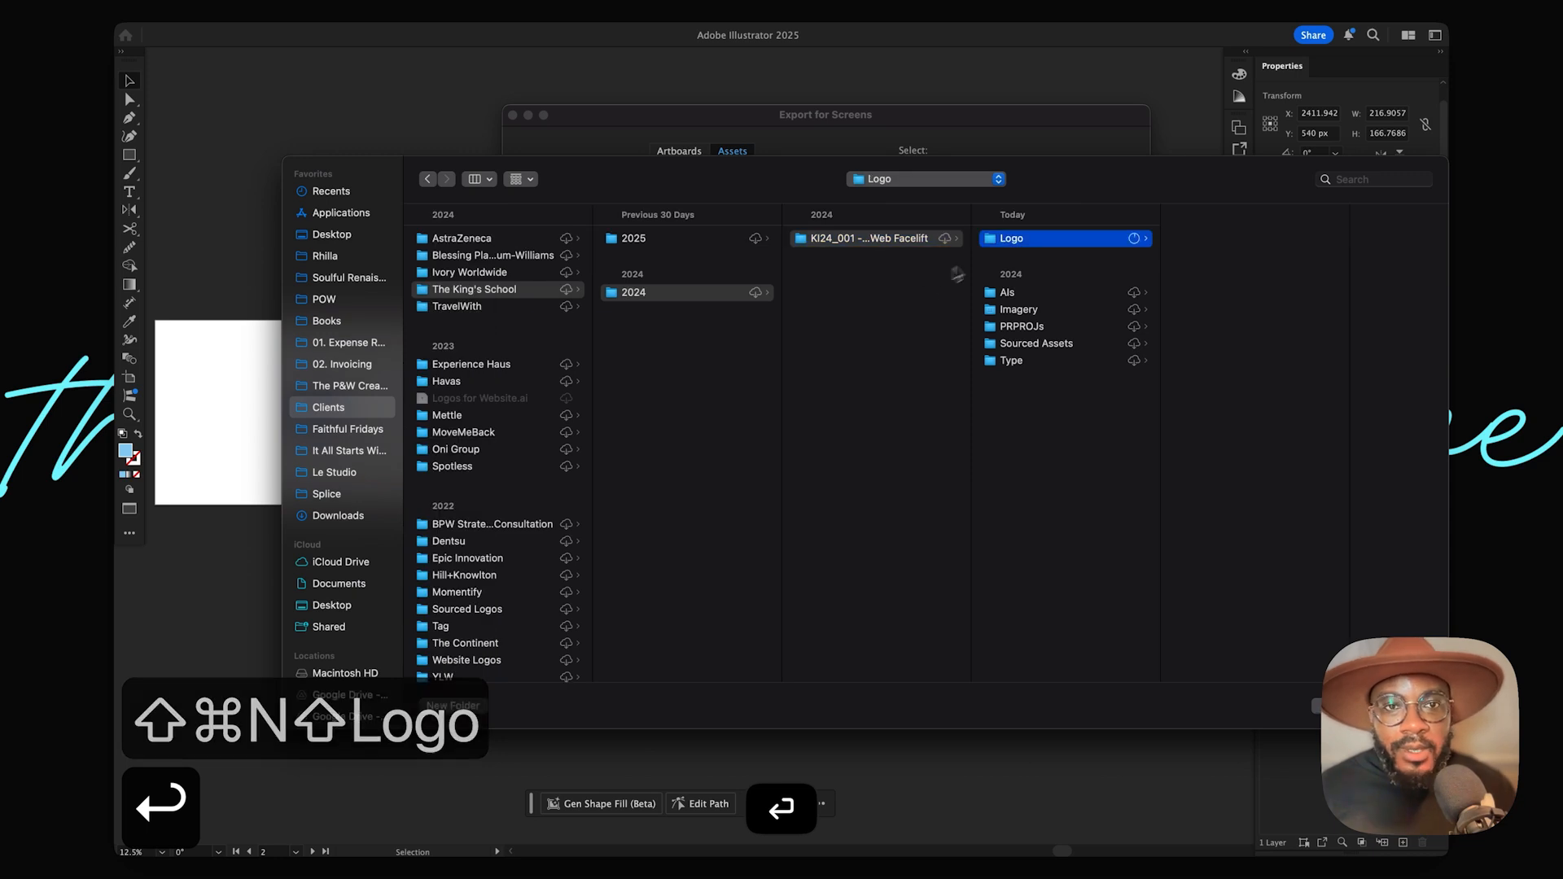
Step: Create a 27 Jan 2025 subfolder inside Logo and export both SVG assets into it
{"action": "key", "text": "super+shift+n"}
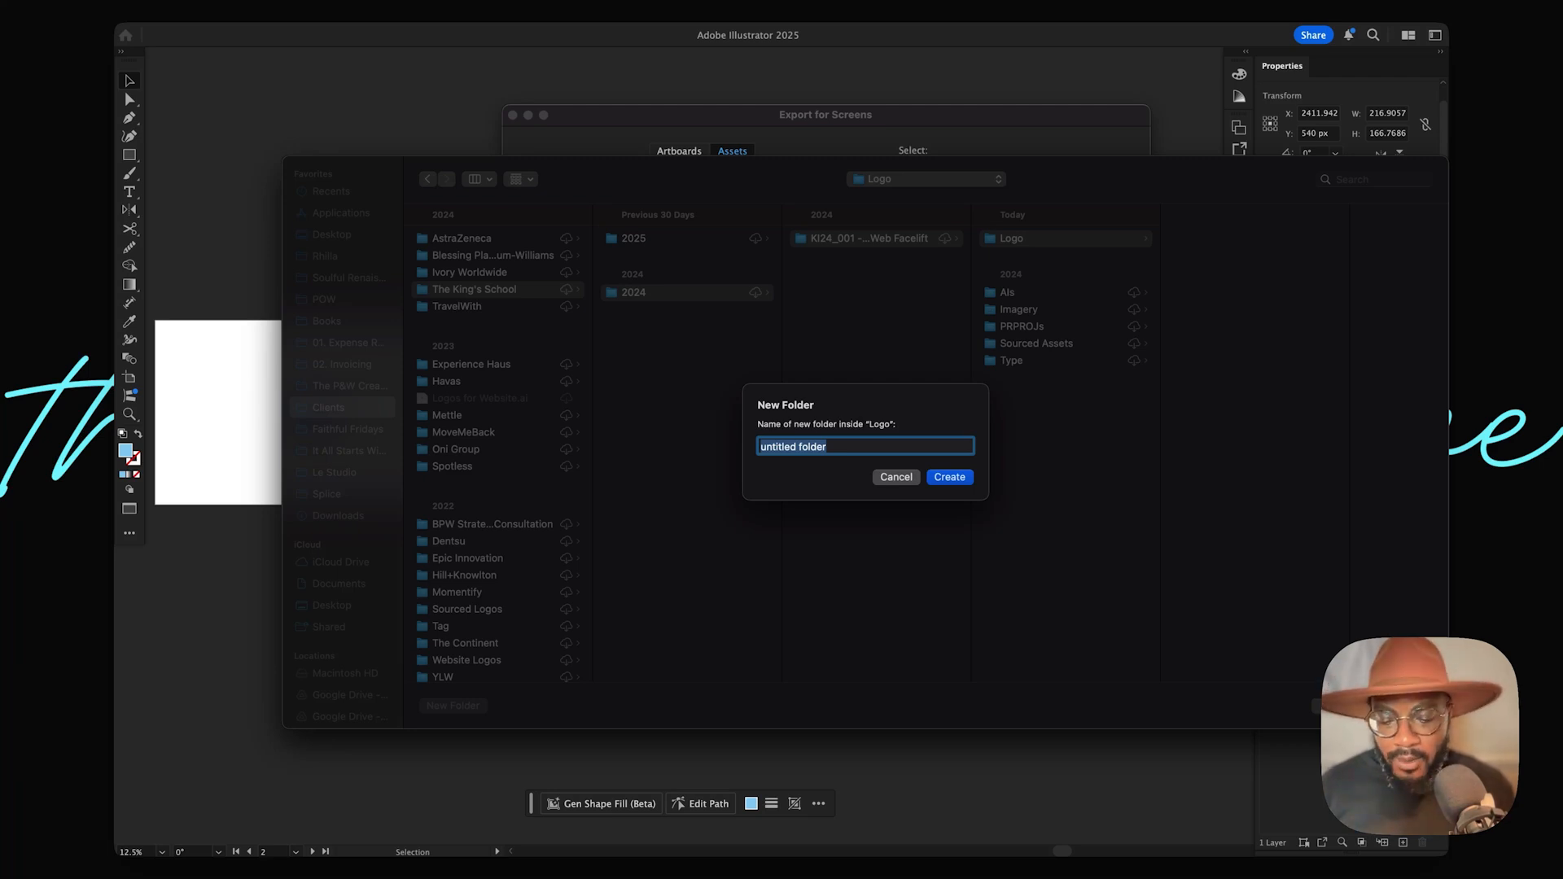
{"action": "type", "text": "27 Jan 2025"}
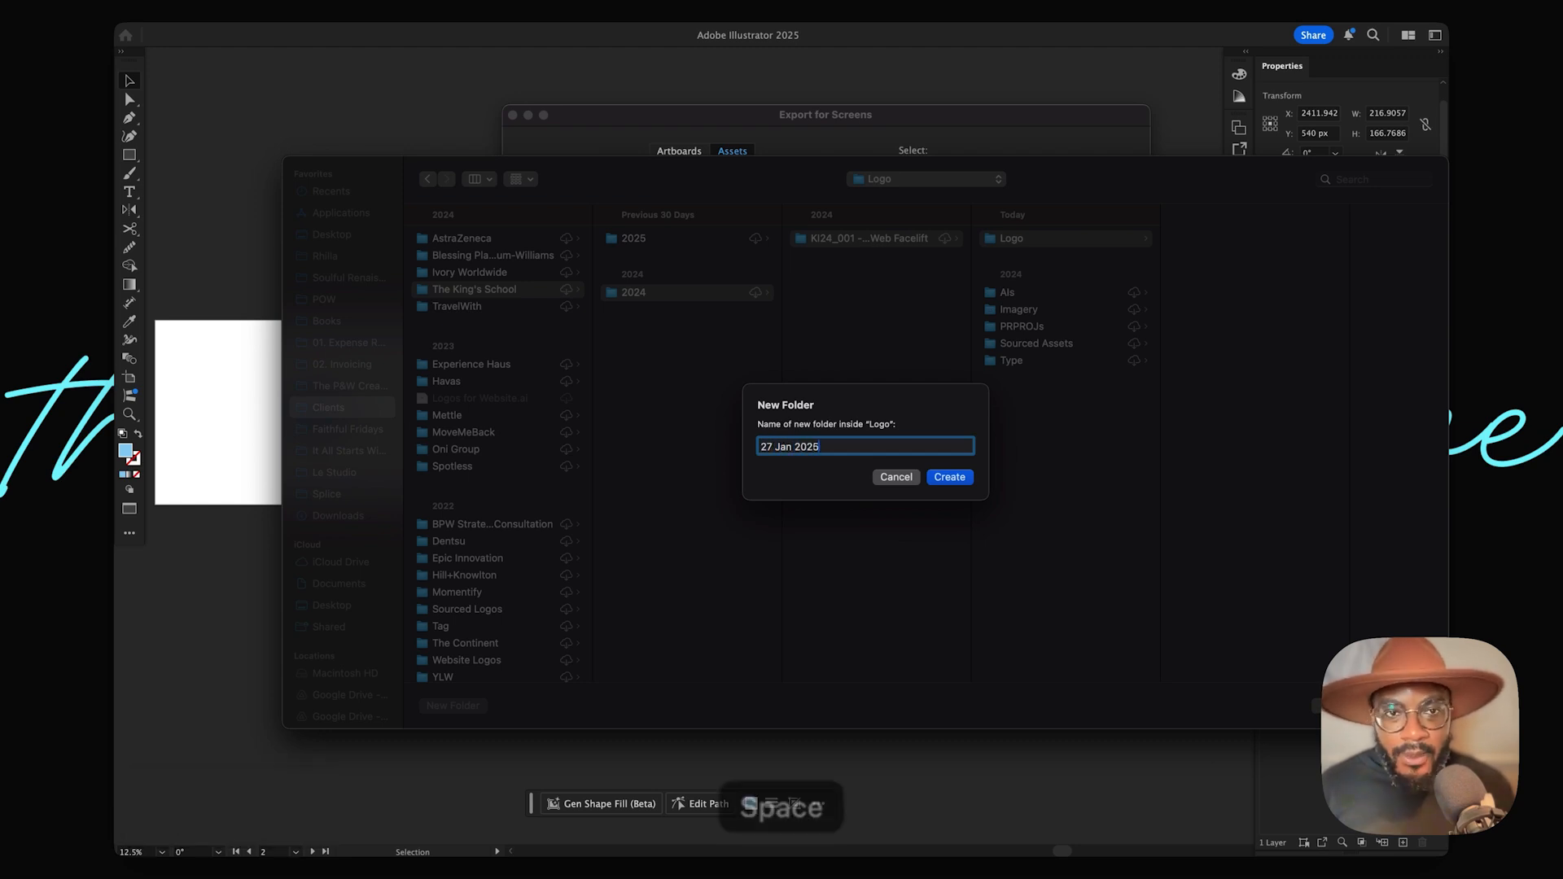
{"action": "key", "text": "Return"}
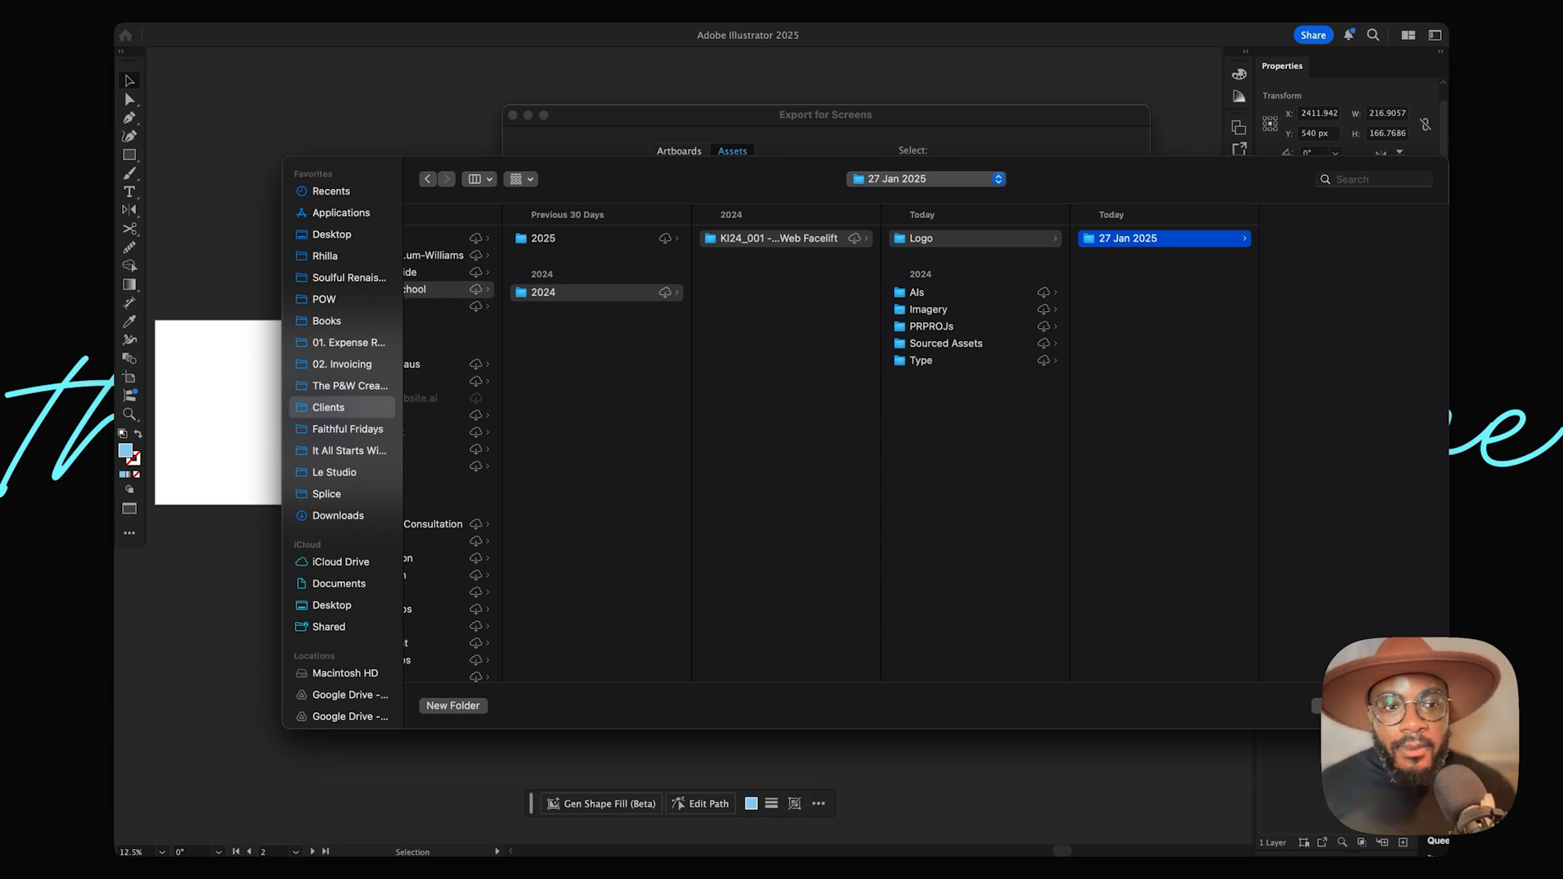
{"action": "key", "text": "Return"}
{"action": "left_click", "coordinate": [1095, 527]}
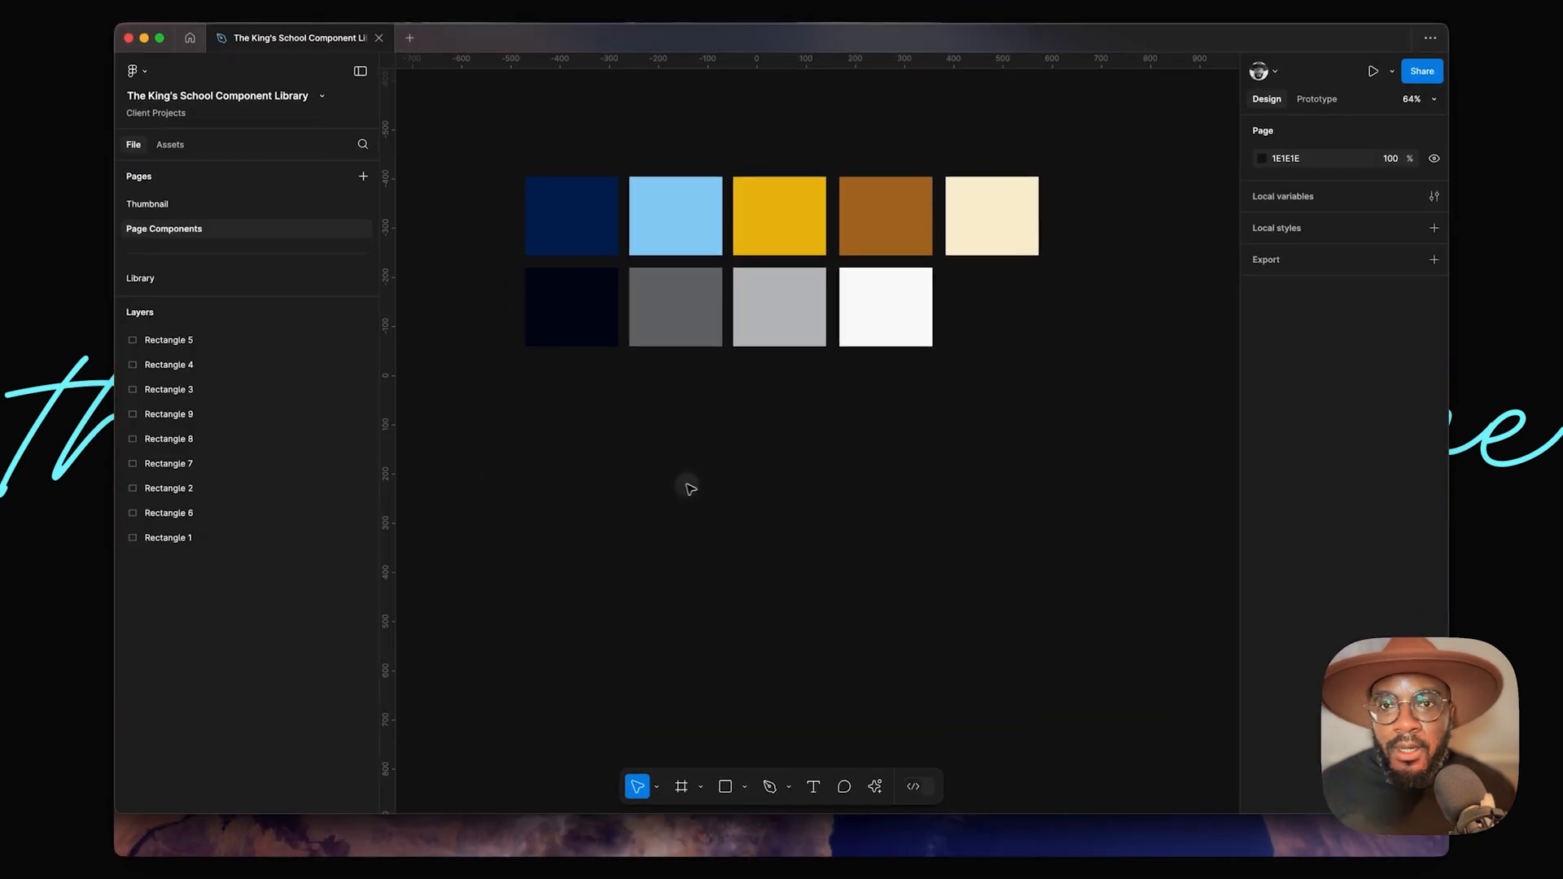
{"action": "scroll", "coordinate": [690, 489], "scroll_direction": "up", "scroll_amount": 5}
{"action": "scroll", "coordinate": [690, 489], "scroll_direction": "left", "scroll_amount": 4}
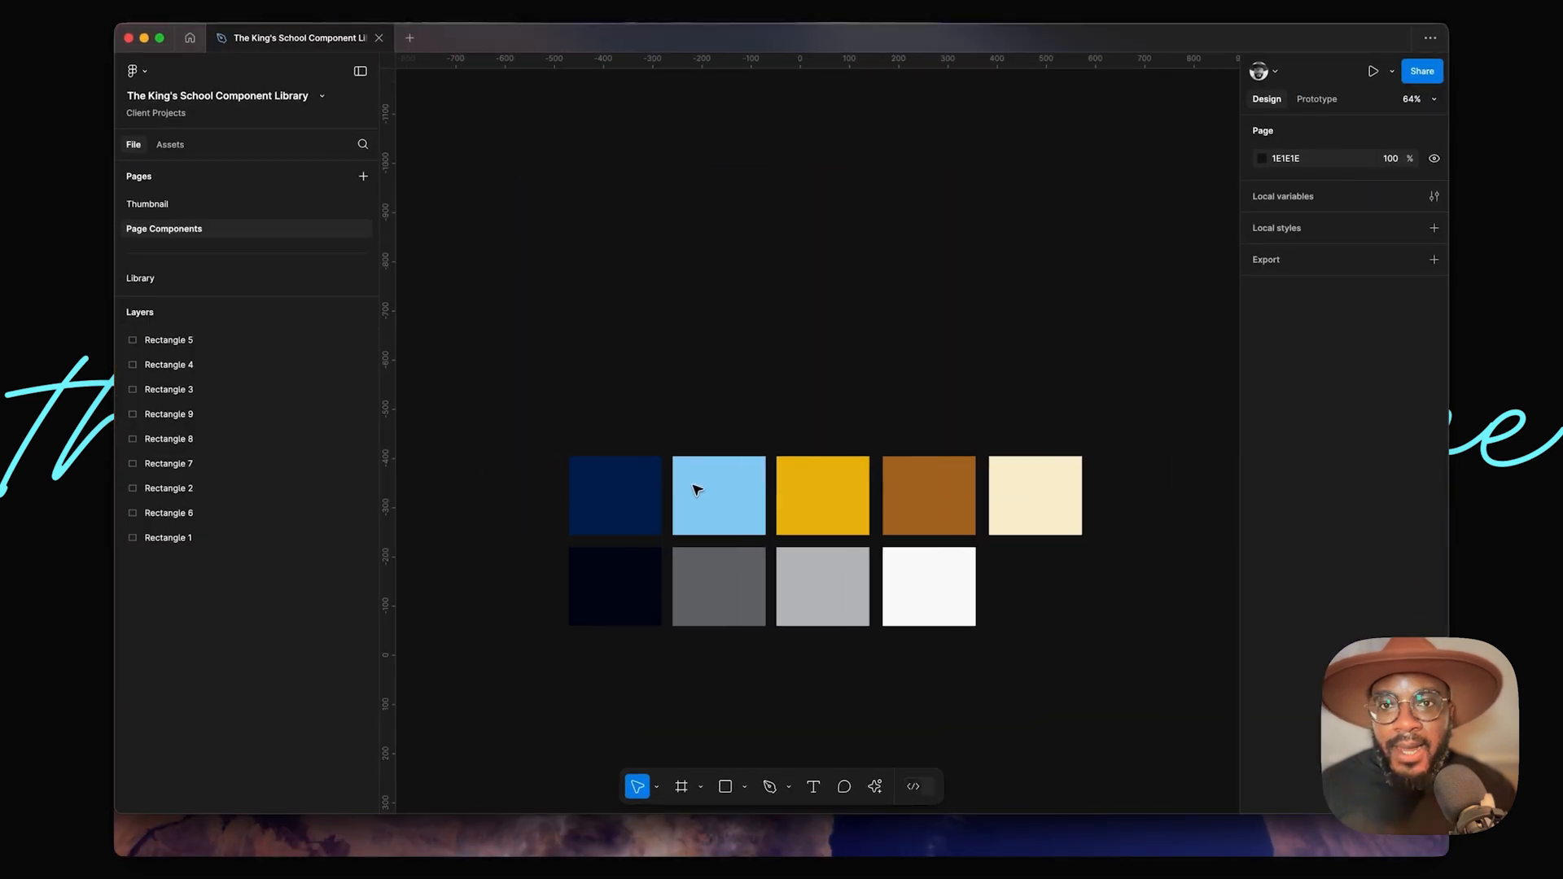
{"action": "key", "text": "super+shift+k"}
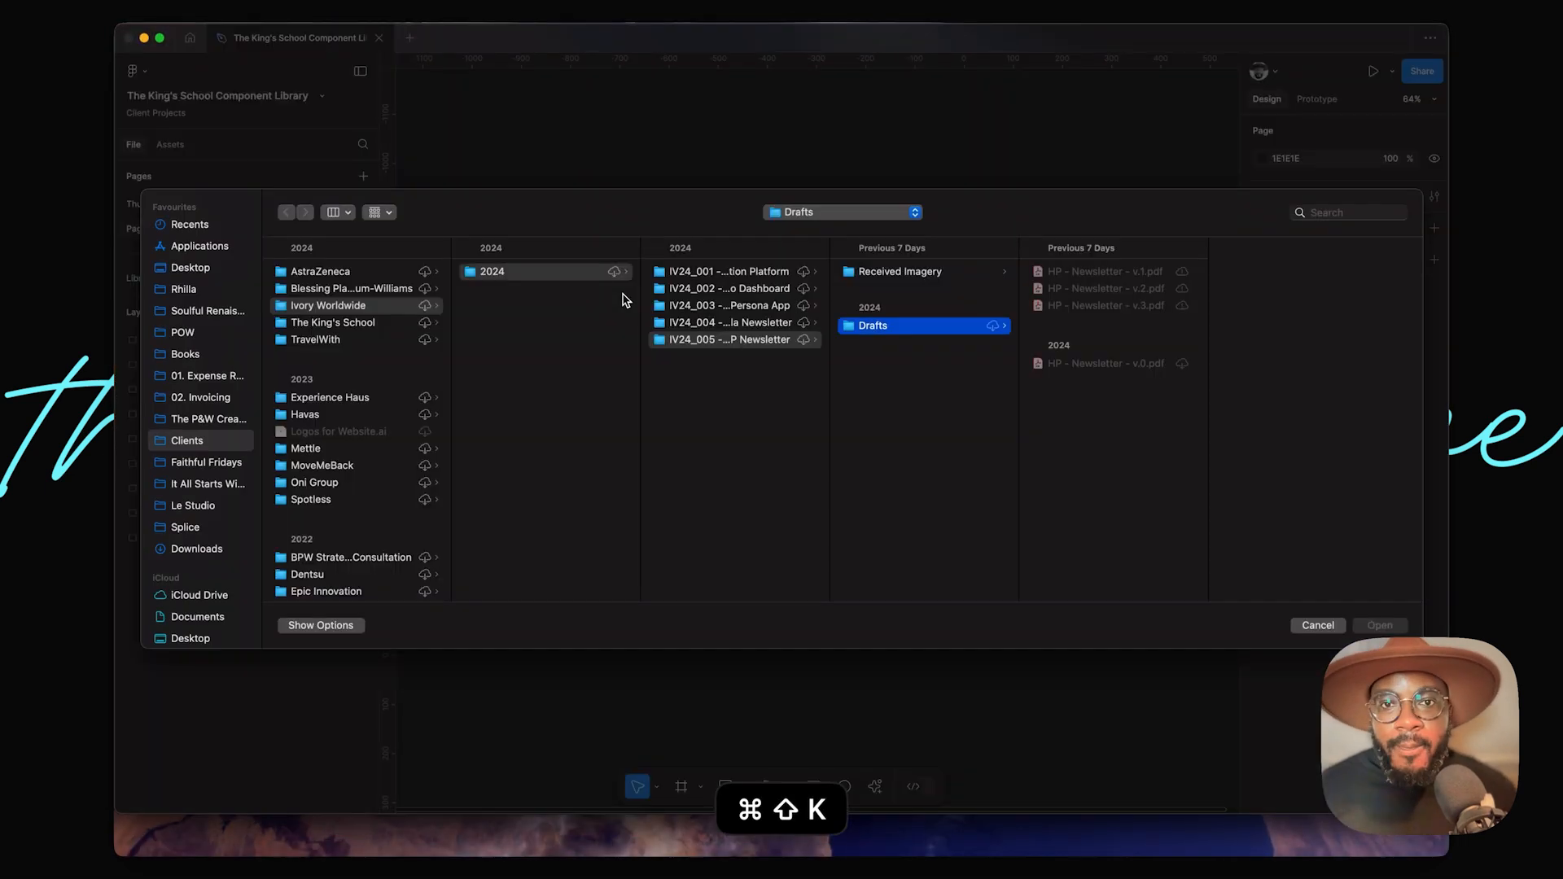
{"action": "left_click", "coordinate": [889, 218]}
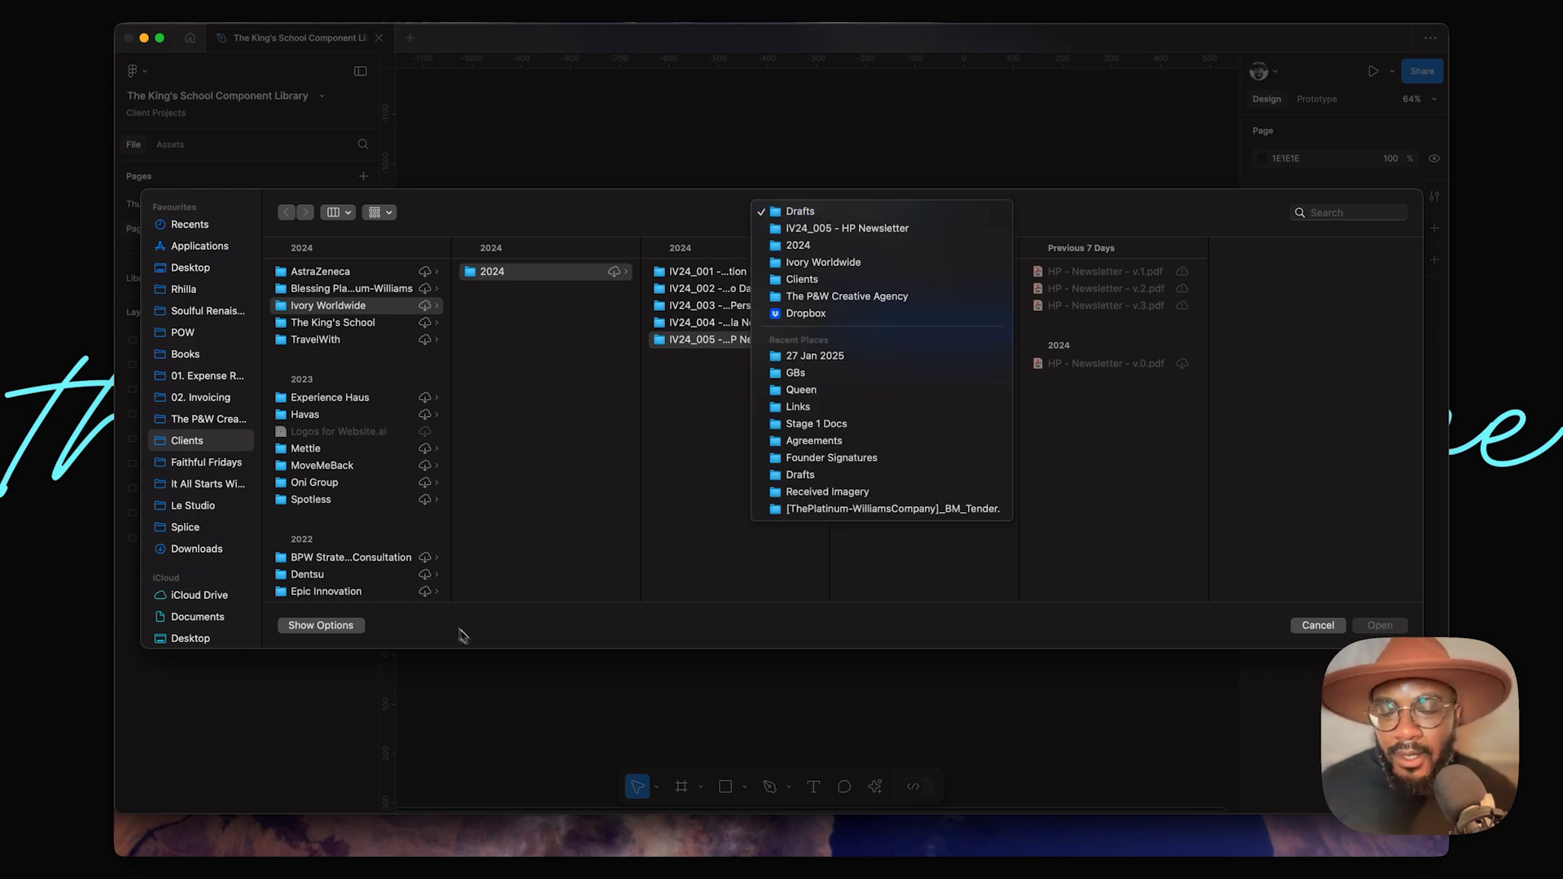
{"action": "key", "text": "Escape"}
{"action": "key", "text": "Escape"}
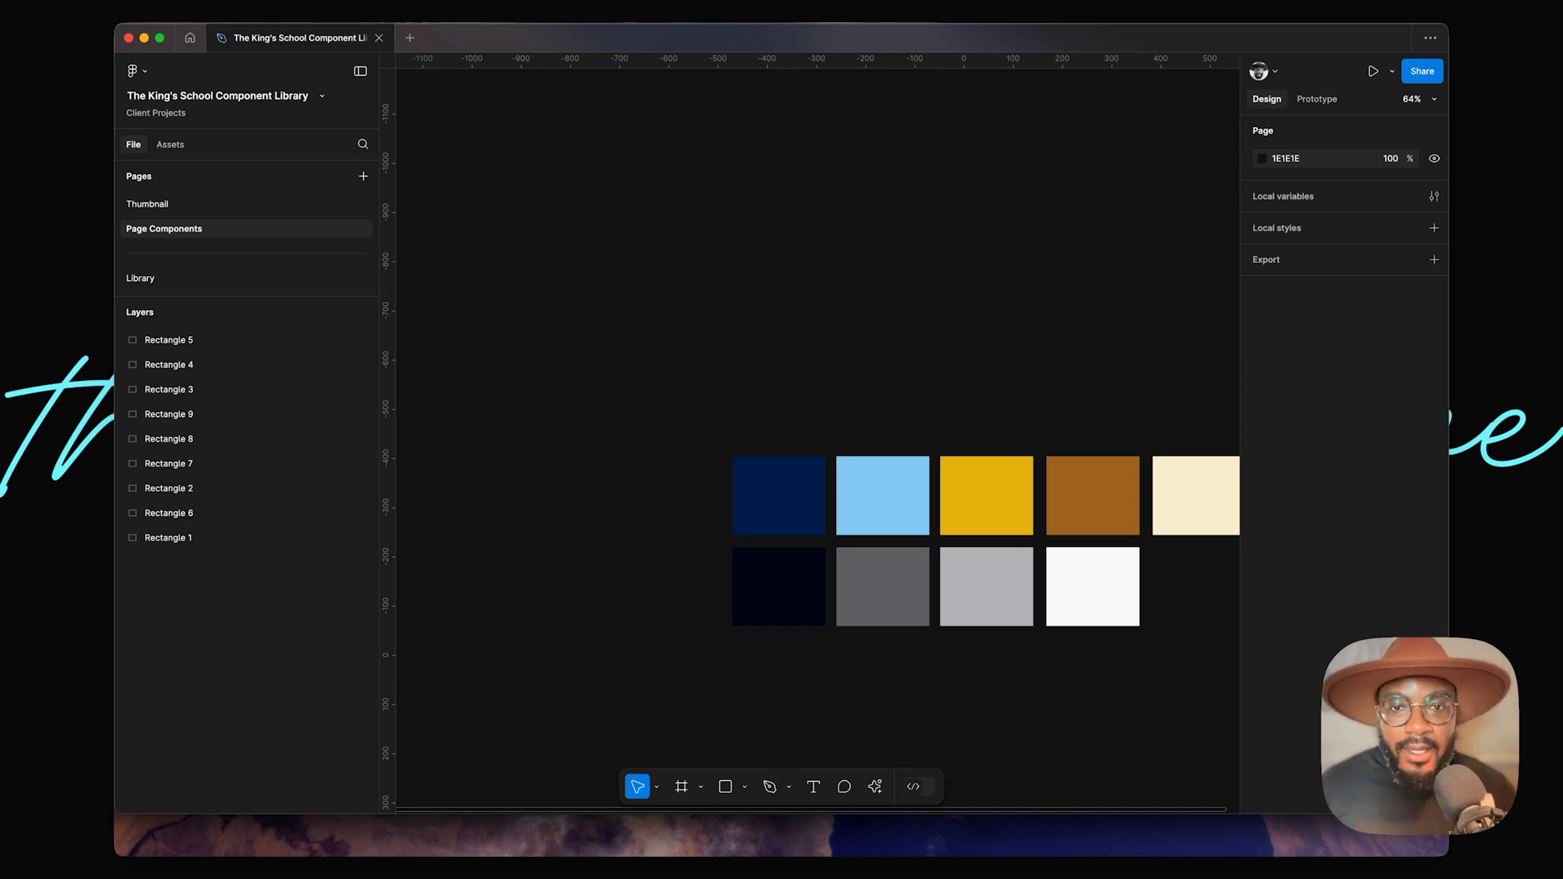
Step: In Figma, import kings-logo.svg and kings-crown.svg from the 27 Jan 2025 folder and place them side by side above the colour swatches
{"action": "key", "text": "super+shift+k"}
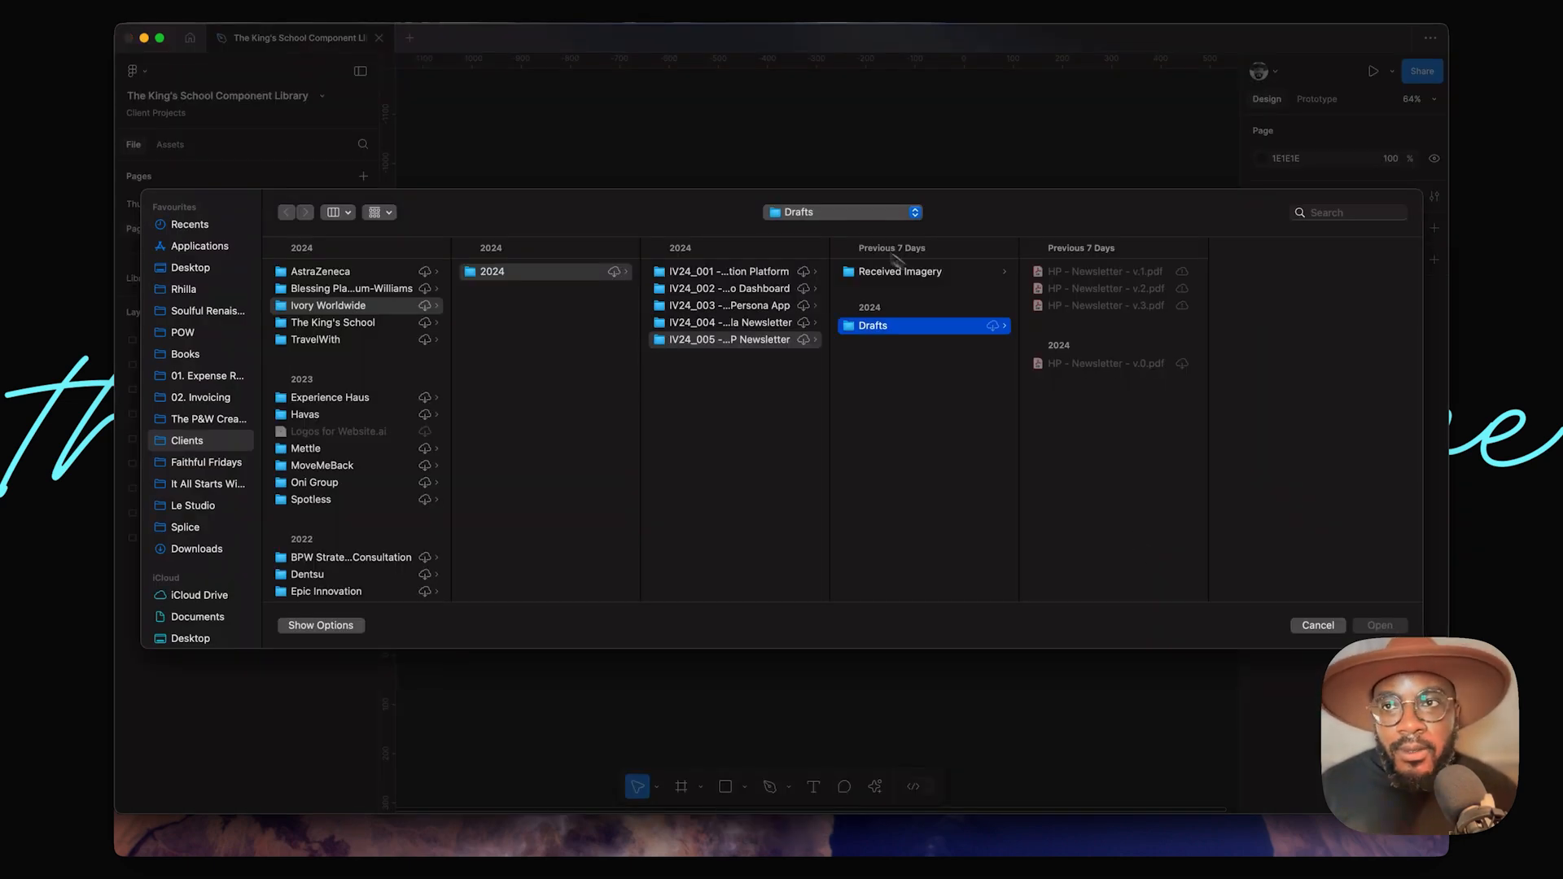
{"action": "left_click", "coordinate": [889, 215]}
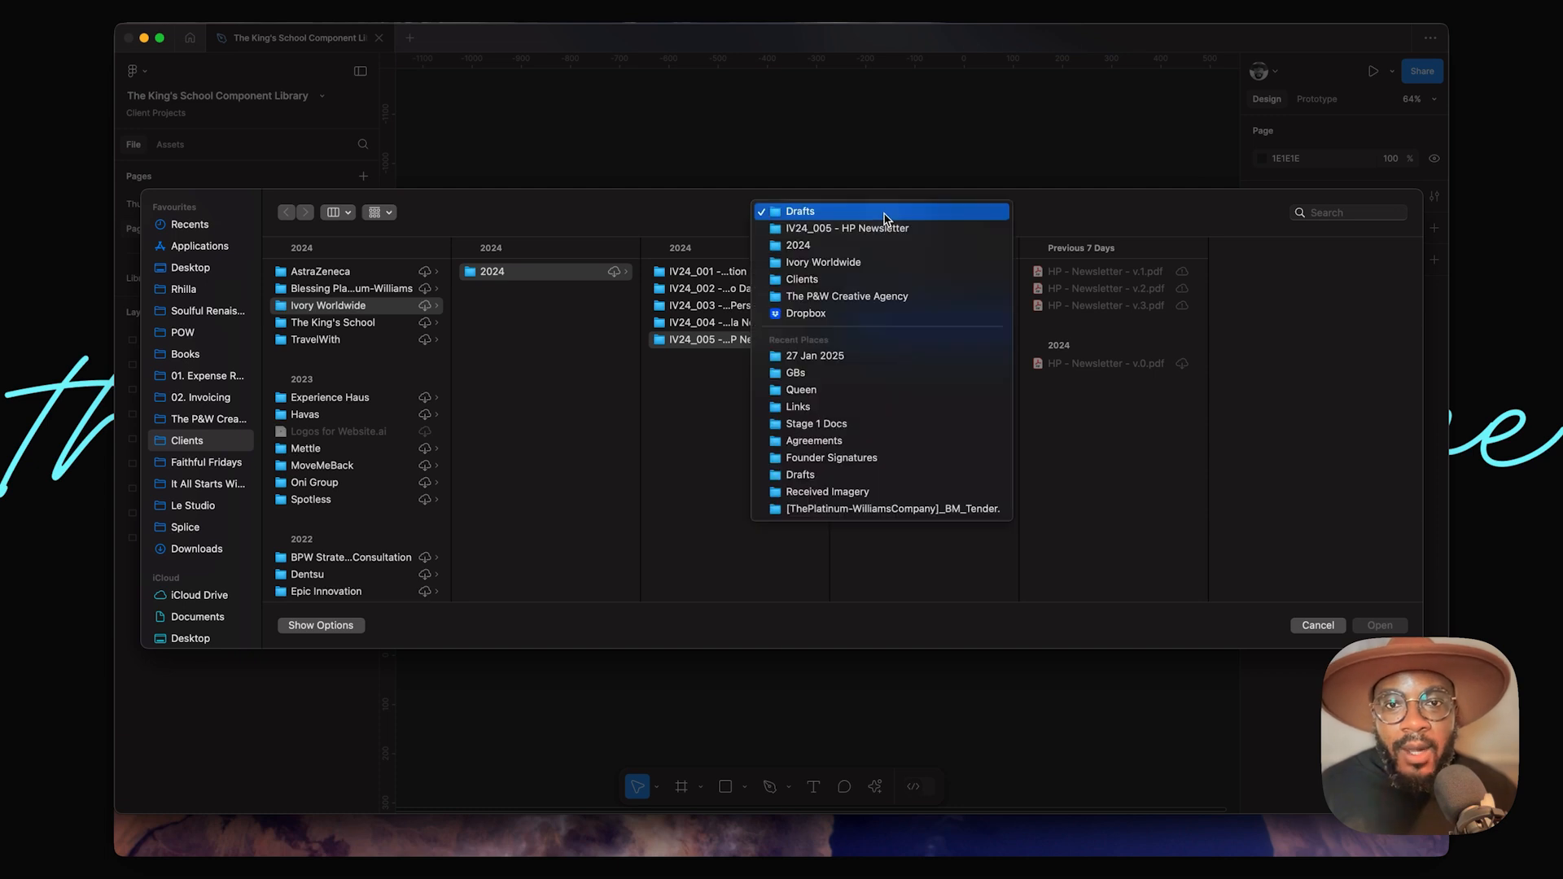
{"action": "left_click", "coordinate": [912, 355]}
{"action": "left_click_drag", "start_coordinate": [1269, 281], "coordinate": [1269, 314]}
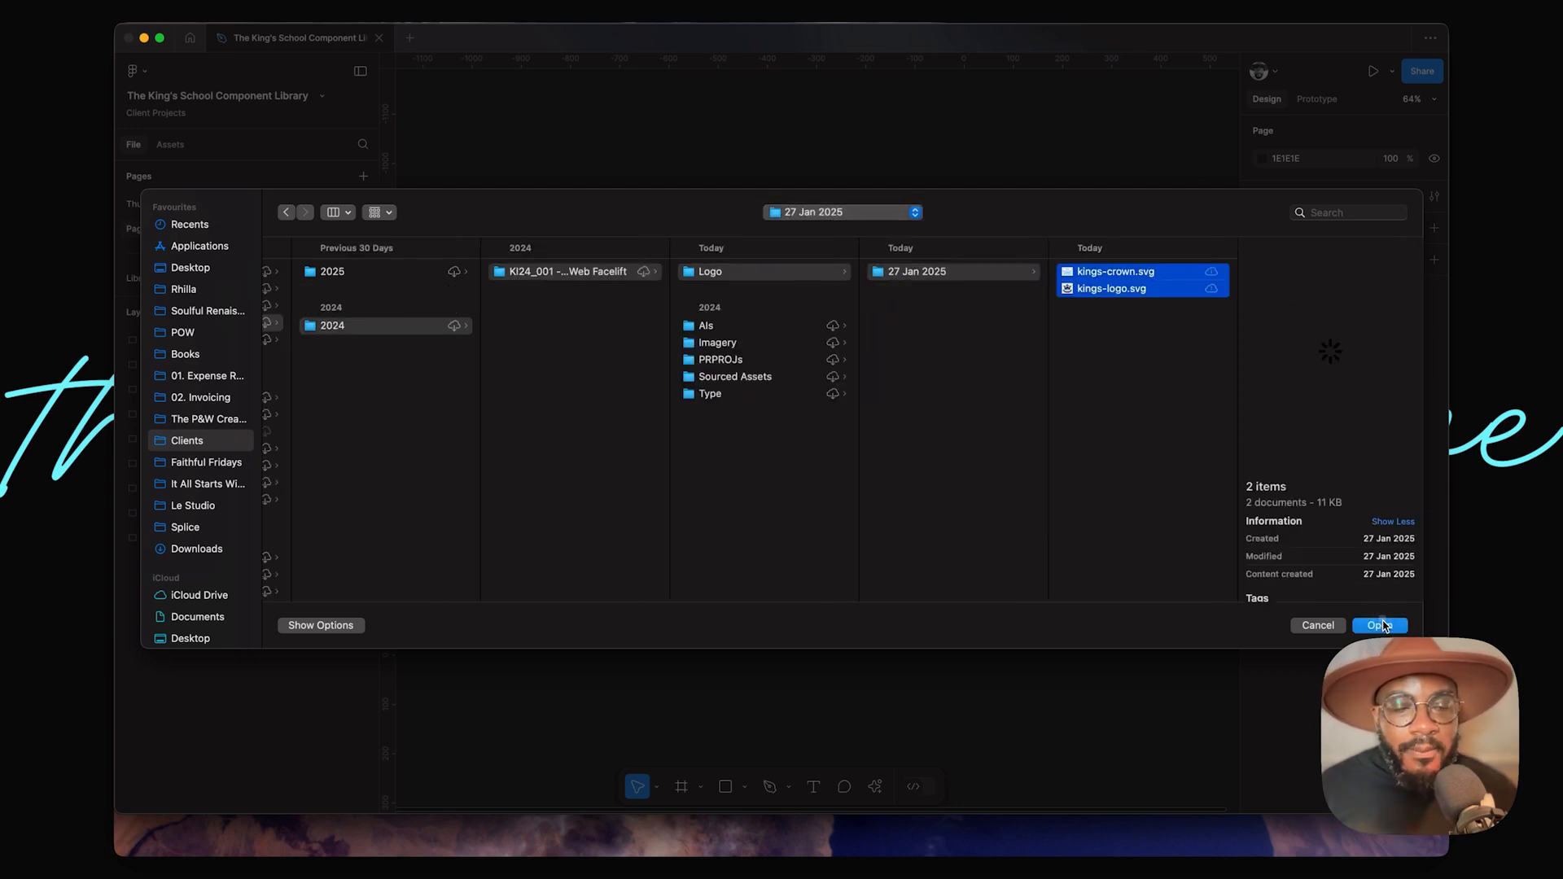
{"action": "left_click", "coordinate": [1382, 625]}
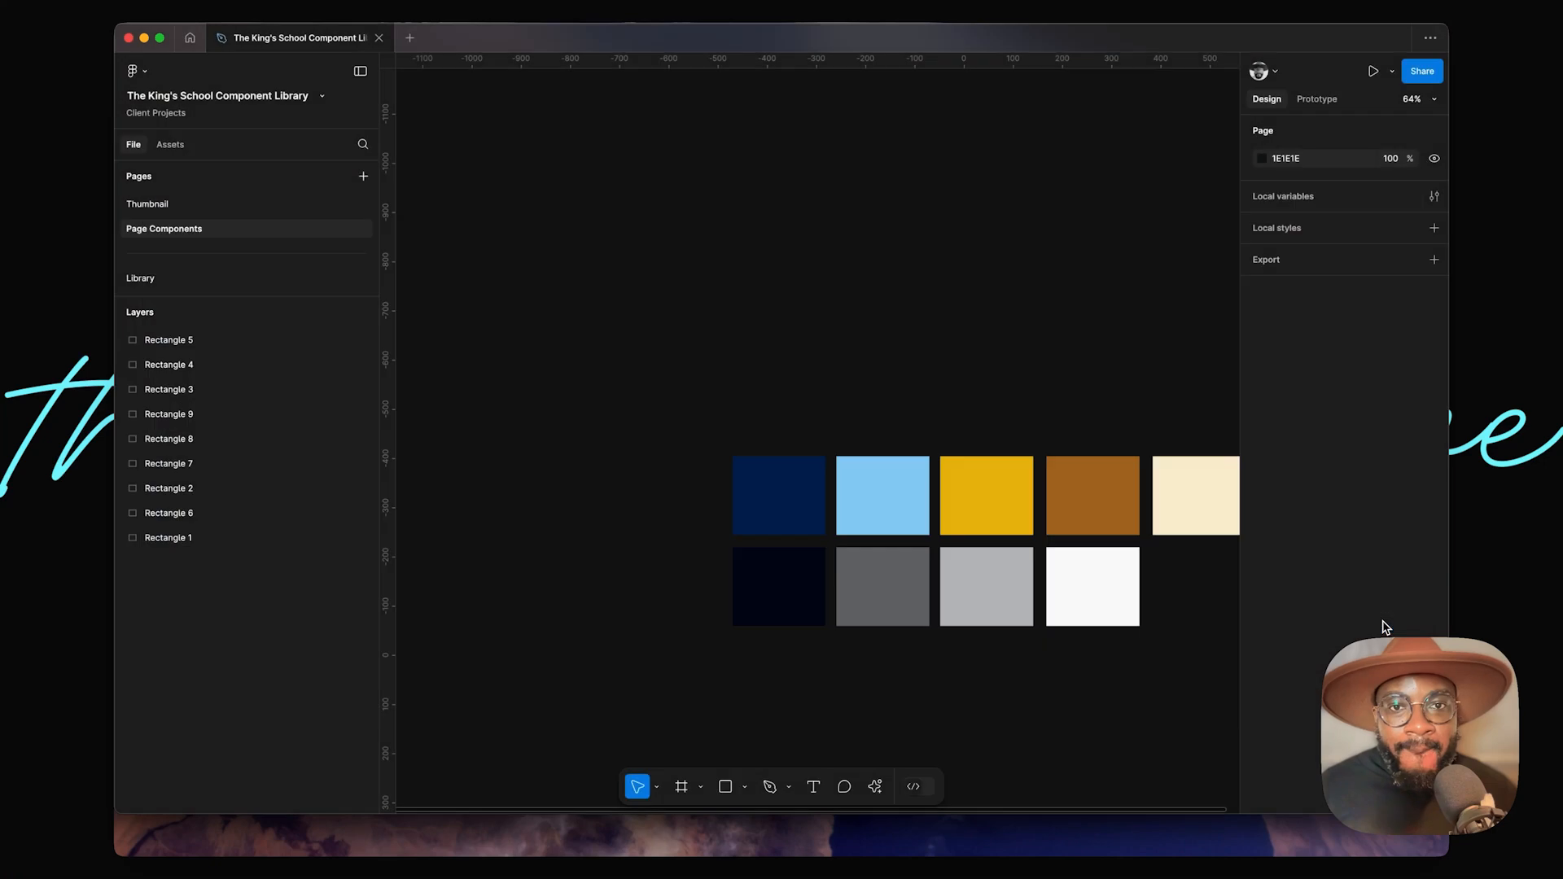
{"action": "left_click", "coordinate": [610, 212]}
{"action": "left_click", "coordinate": [800, 183]}
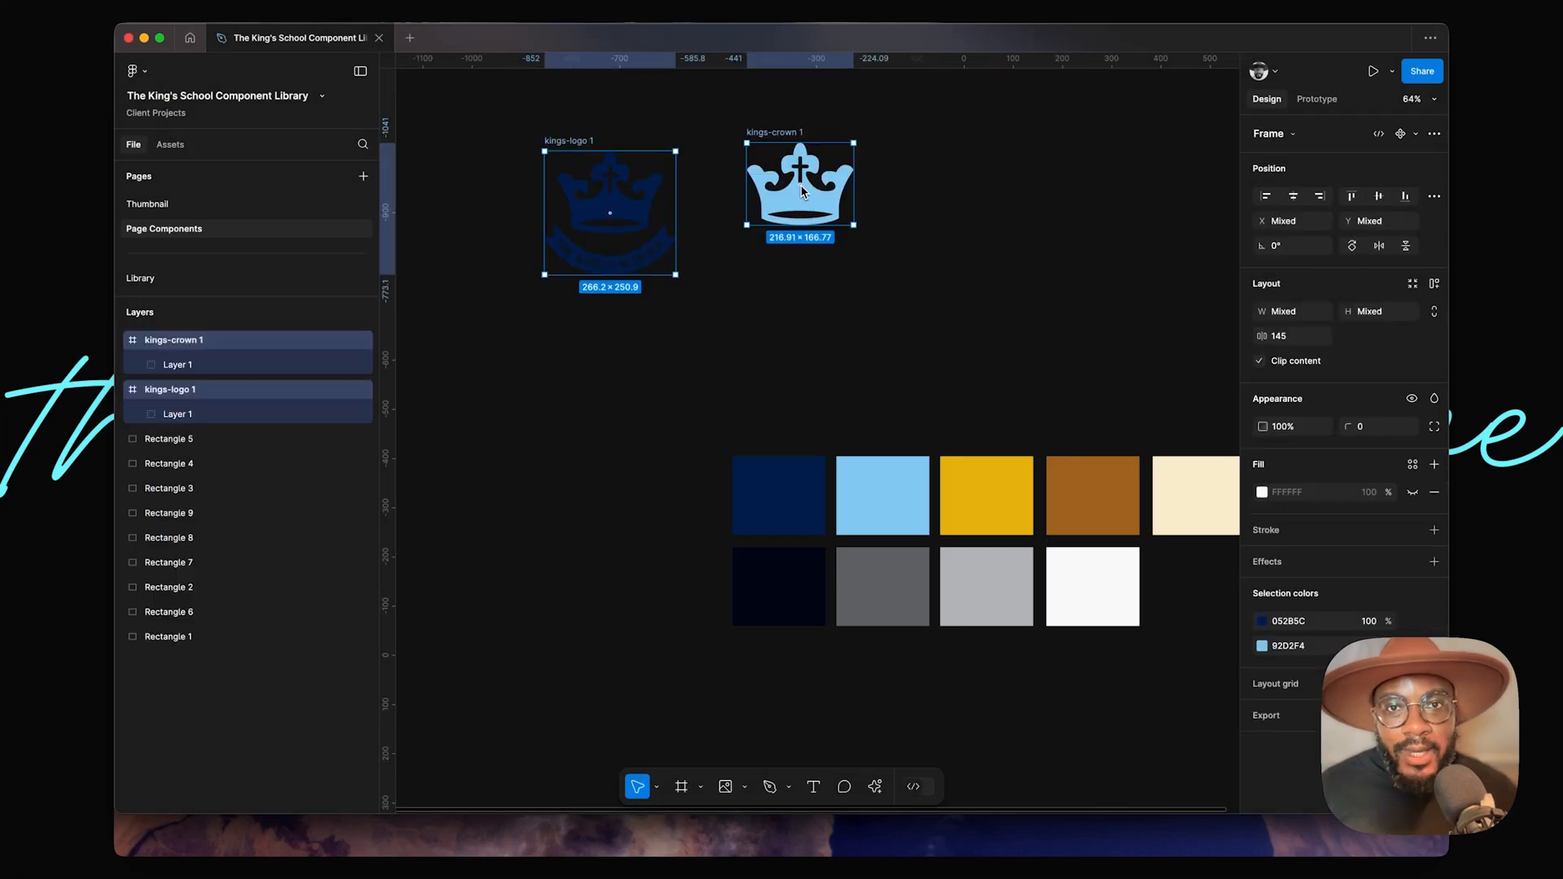
{"action": "left_click", "coordinate": [941, 178]}
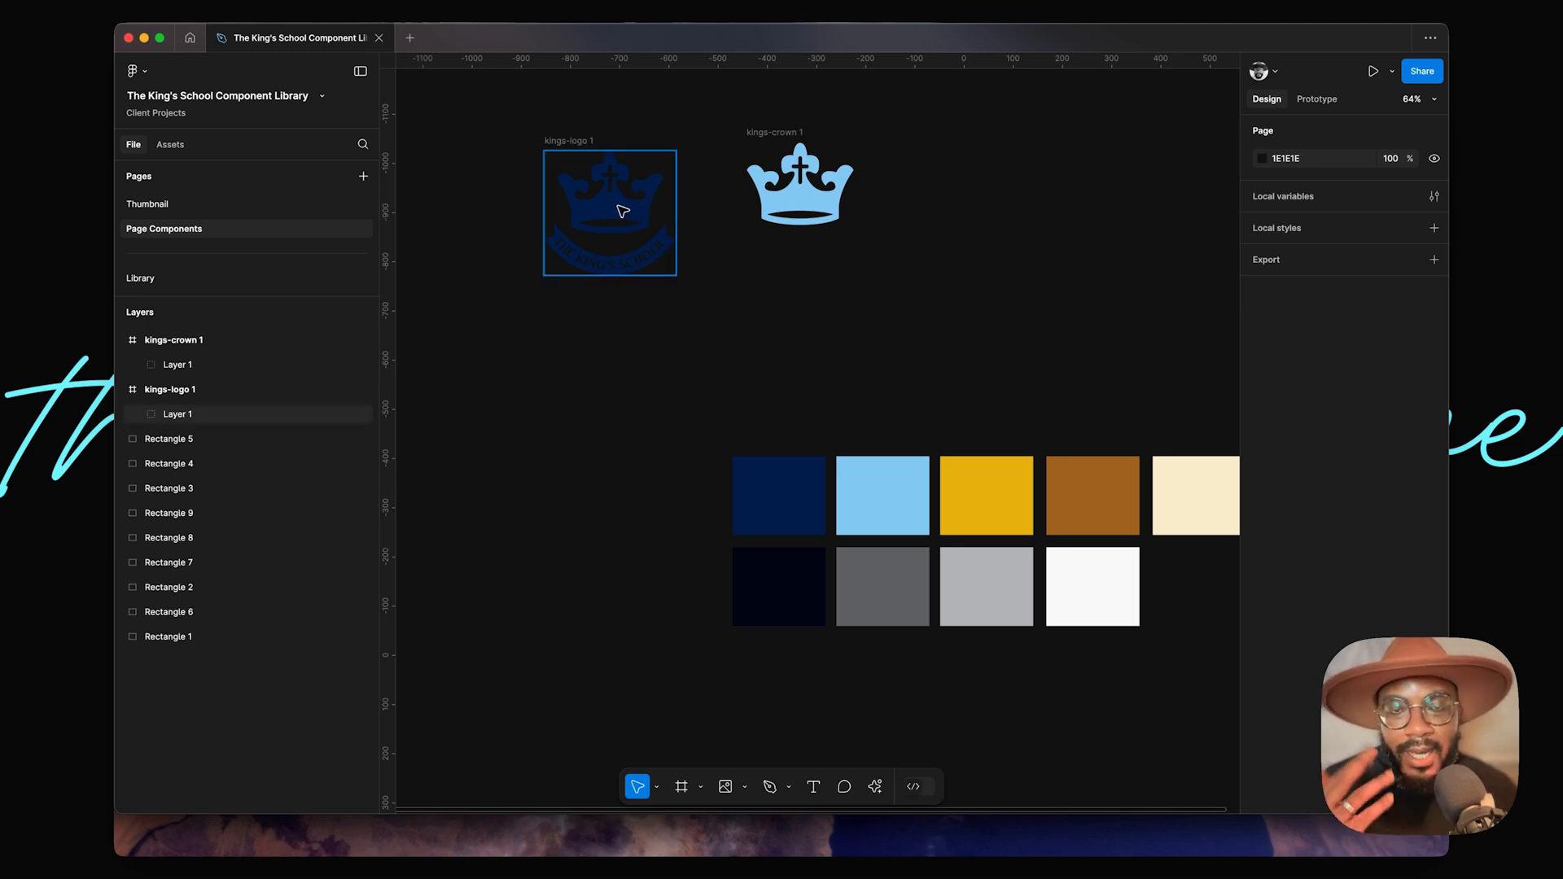
Step: Add a text layer reading "Colour Name" in the empty canvas area left of the navy swatch
{"action": "scroll", "coordinate": [816, 279], "scroll_direction": "down", "scroll_amount": 5}
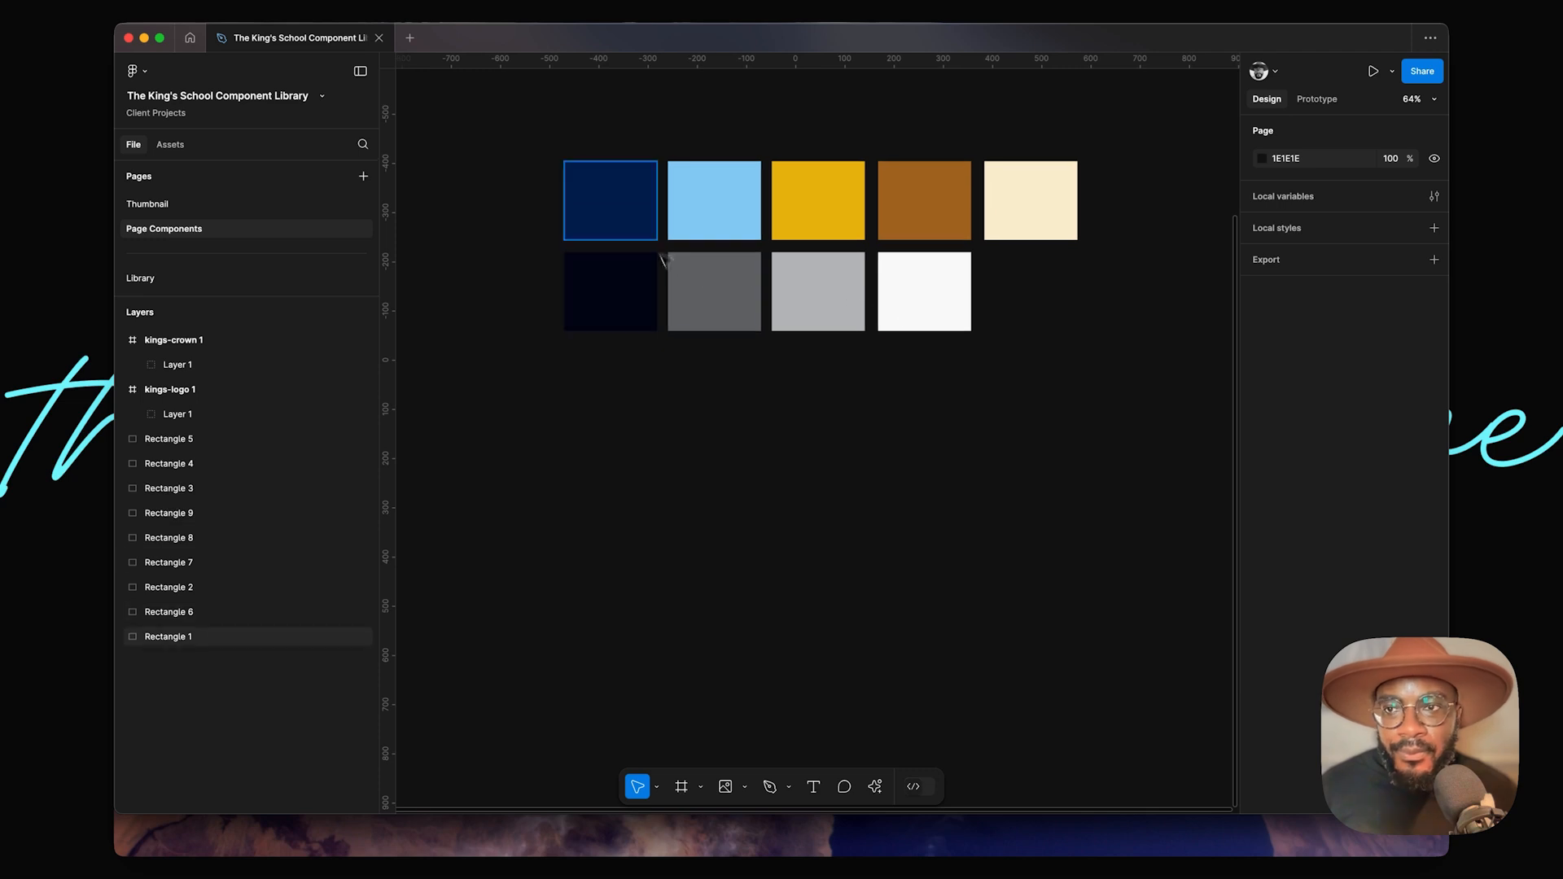
{"action": "scroll", "coordinate": [670, 269], "scroll_direction": "up", "scroll_amount": 3}
{"action": "scroll", "coordinate": [691, 220], "scroll_direction": "left", "scroll_amount": 5}
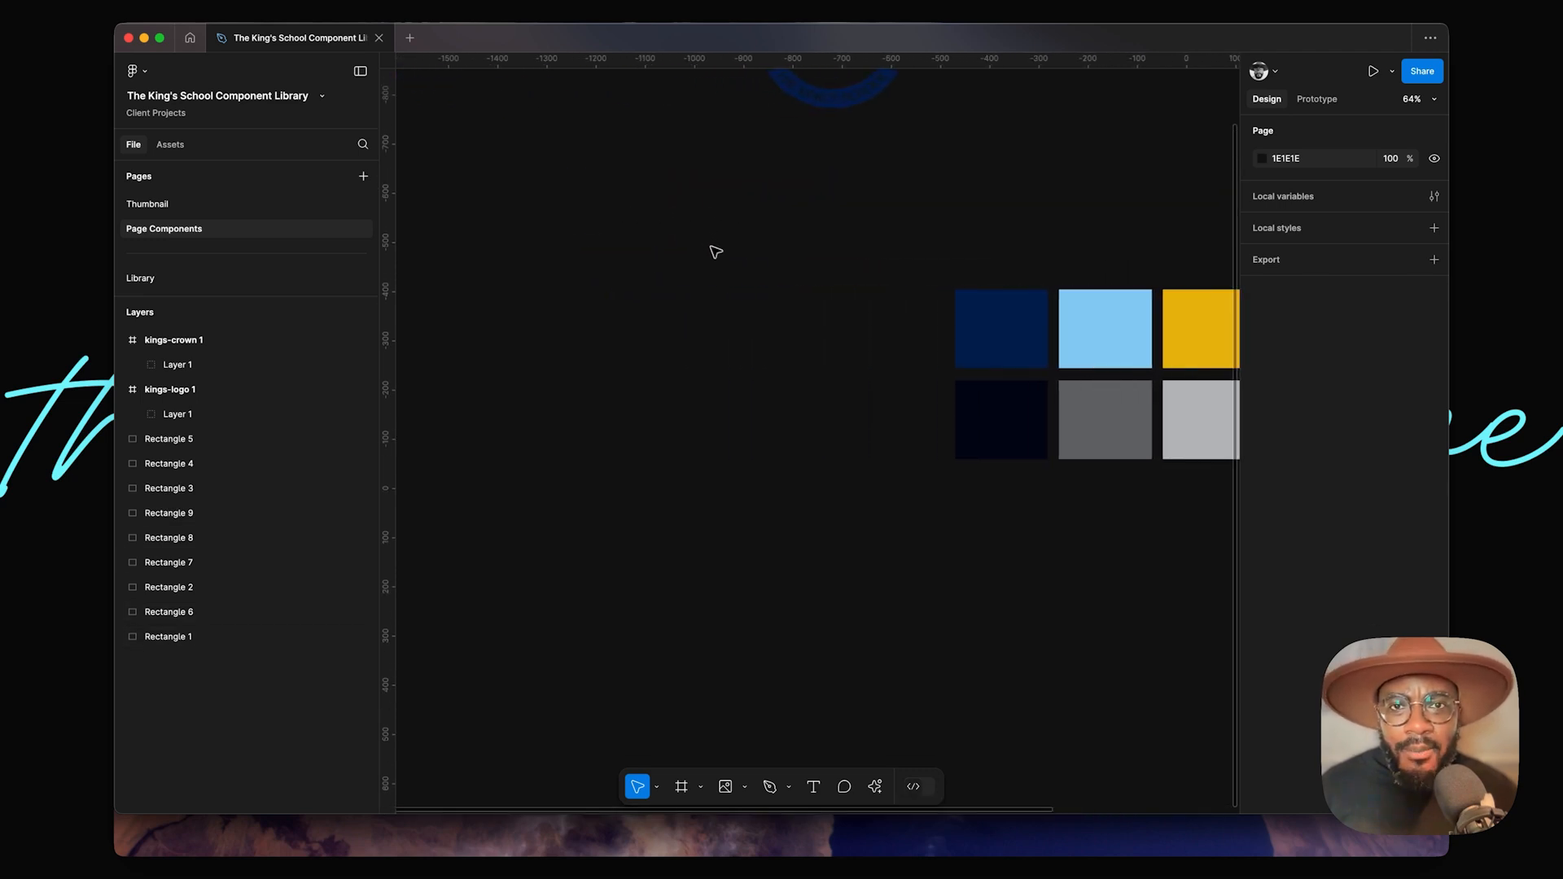
{"action": "scroll", "coordinate": [1001, 429], "scroll_direction": "up", "scroll_amount": 5, "text": "ctrl"}
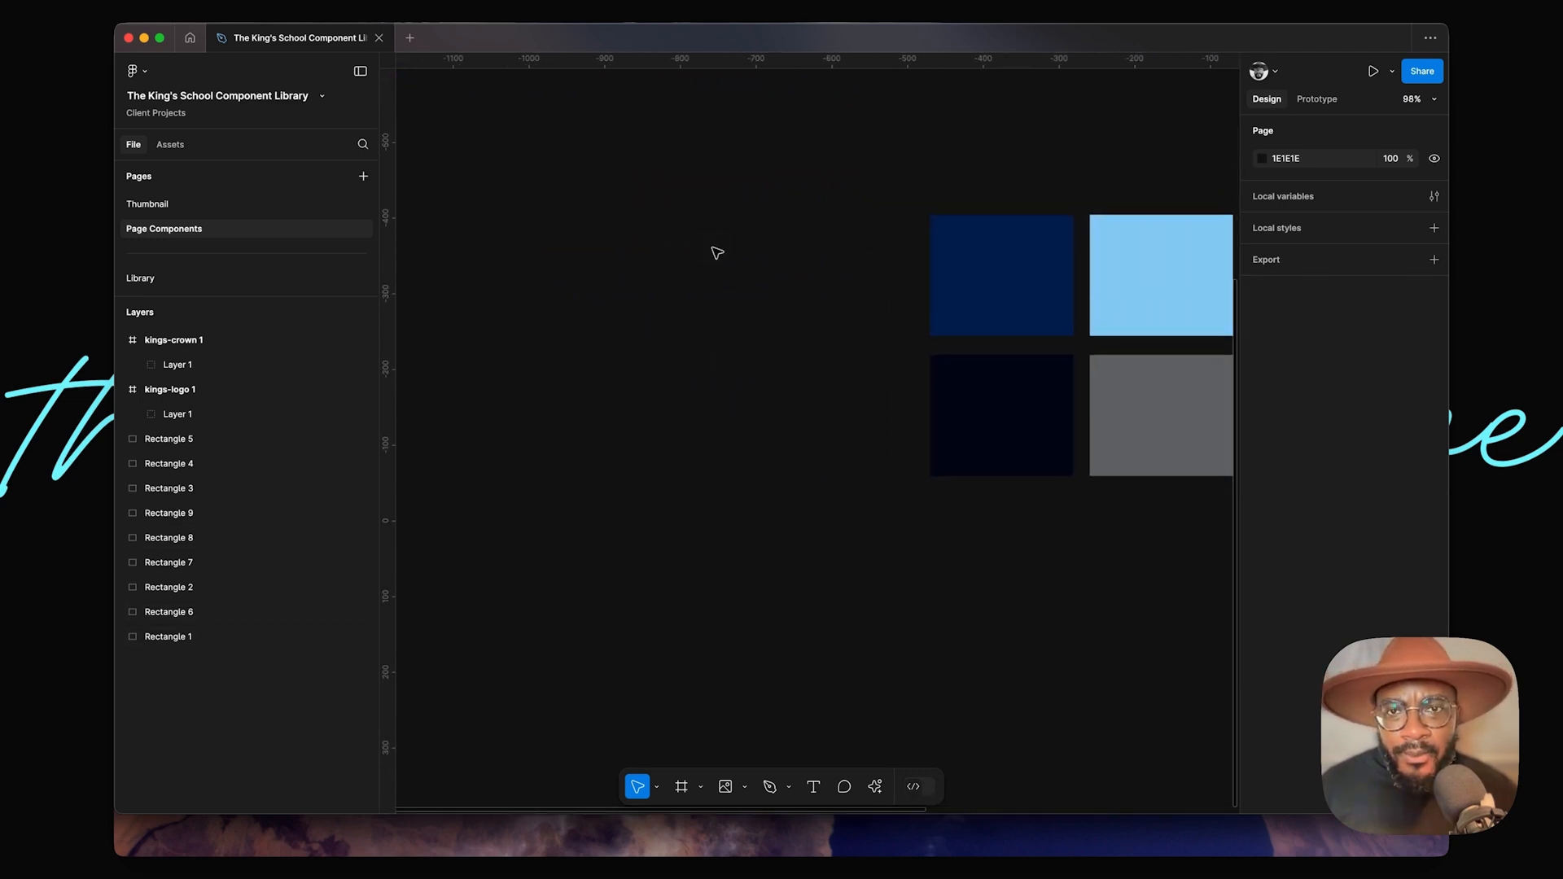
{"action": "scroll", "coordinate": [716, 253], "scroll_direction": "up", "scroll_amount": 2, "text": "ctrl"}
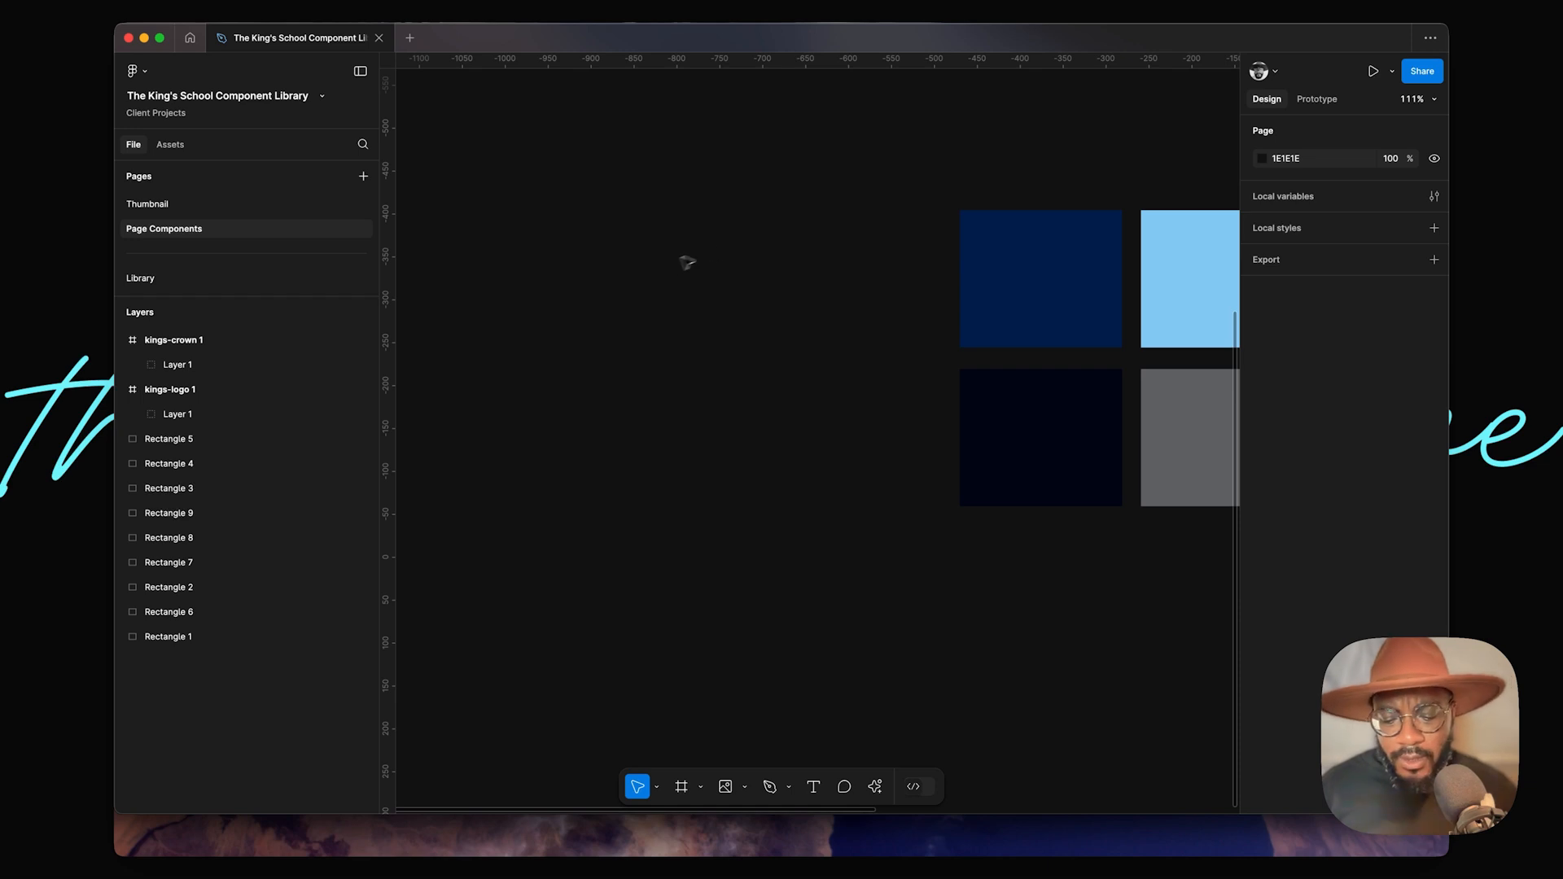
{"action": "key", "text": "t"}
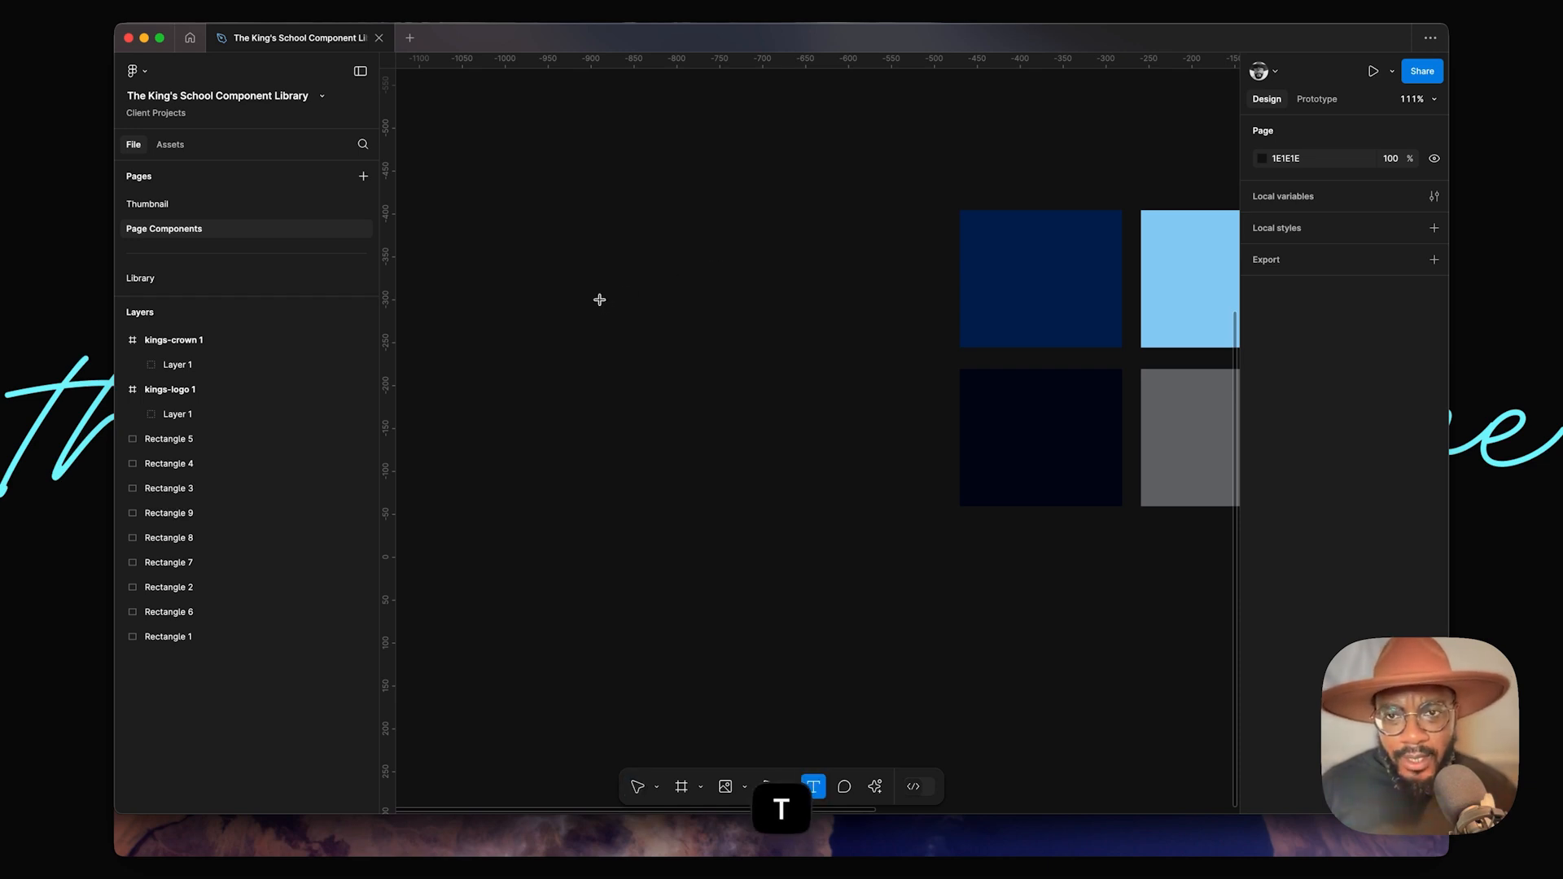
{"action": "left_click", "coordinate": [615, 297]}
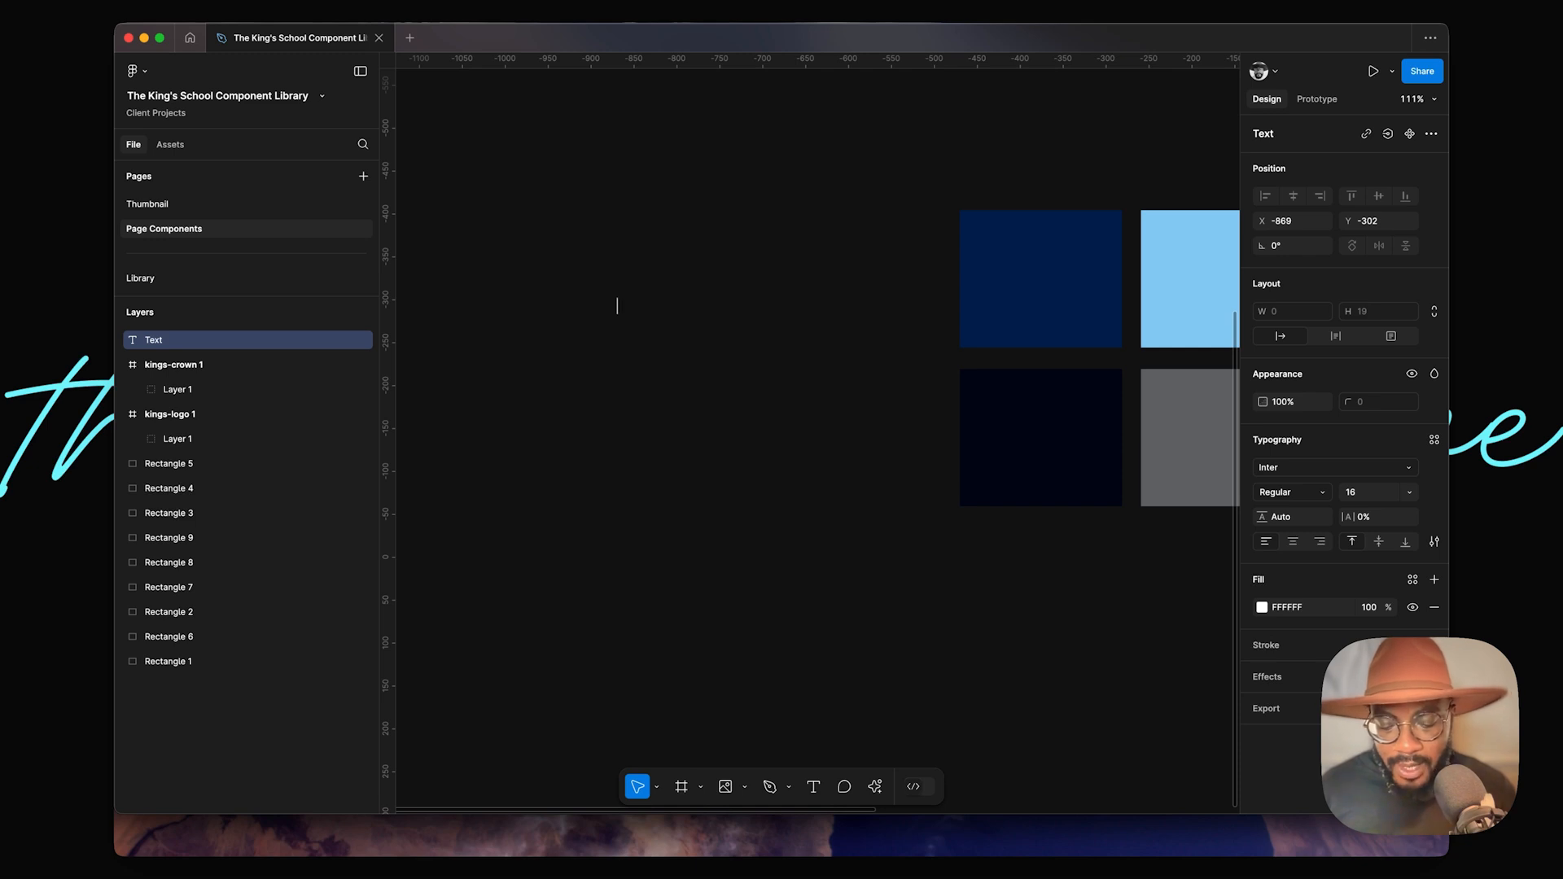
{"action": "type", "text": "Colour Name"}
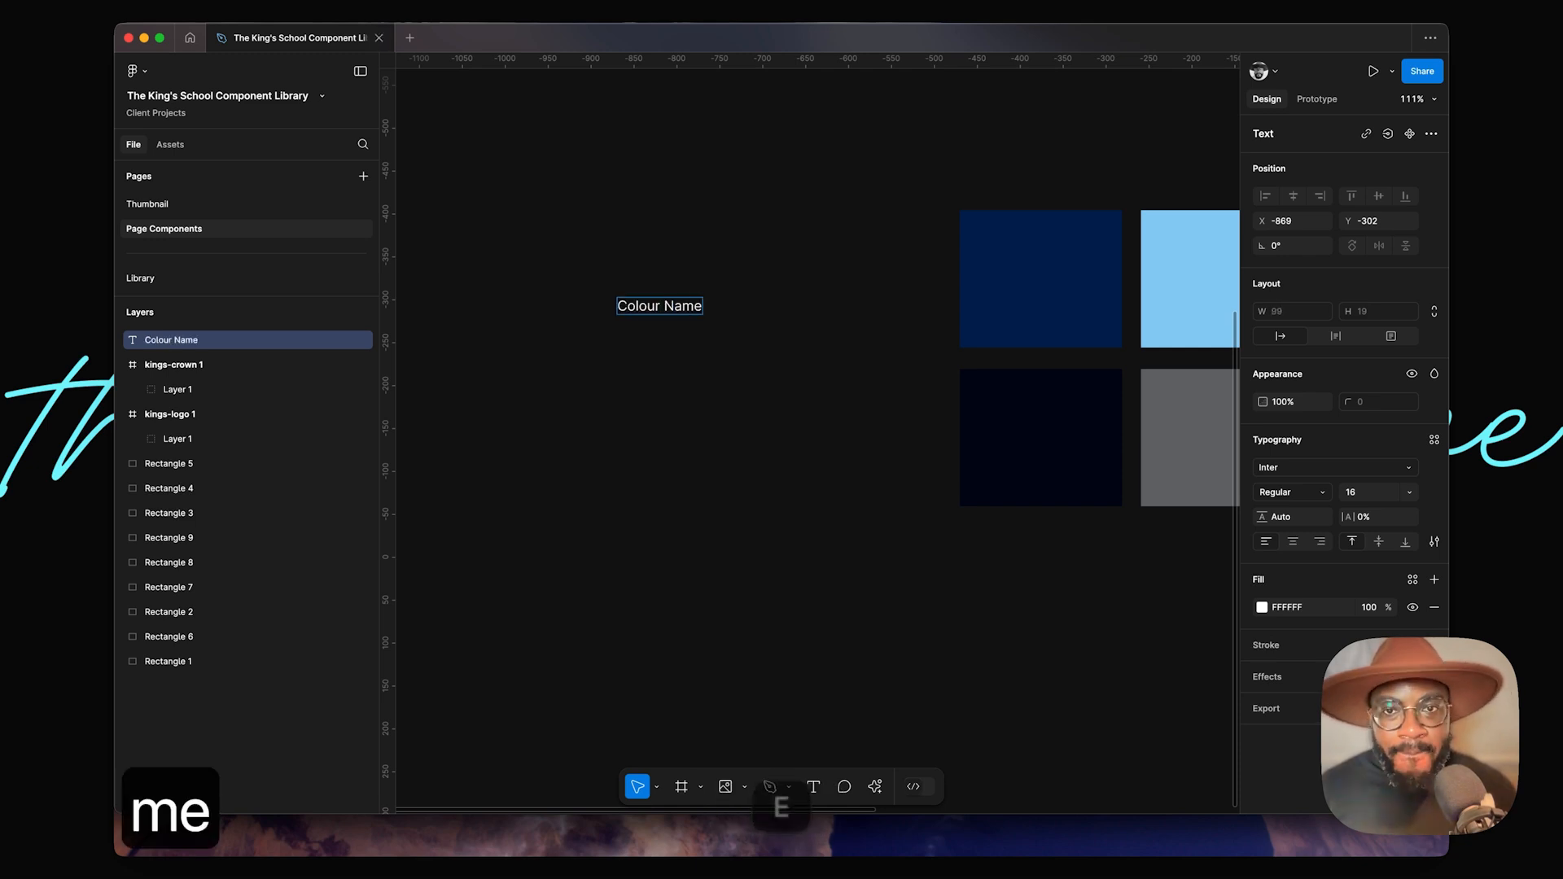
{"action": "key", "text": "Escape"}
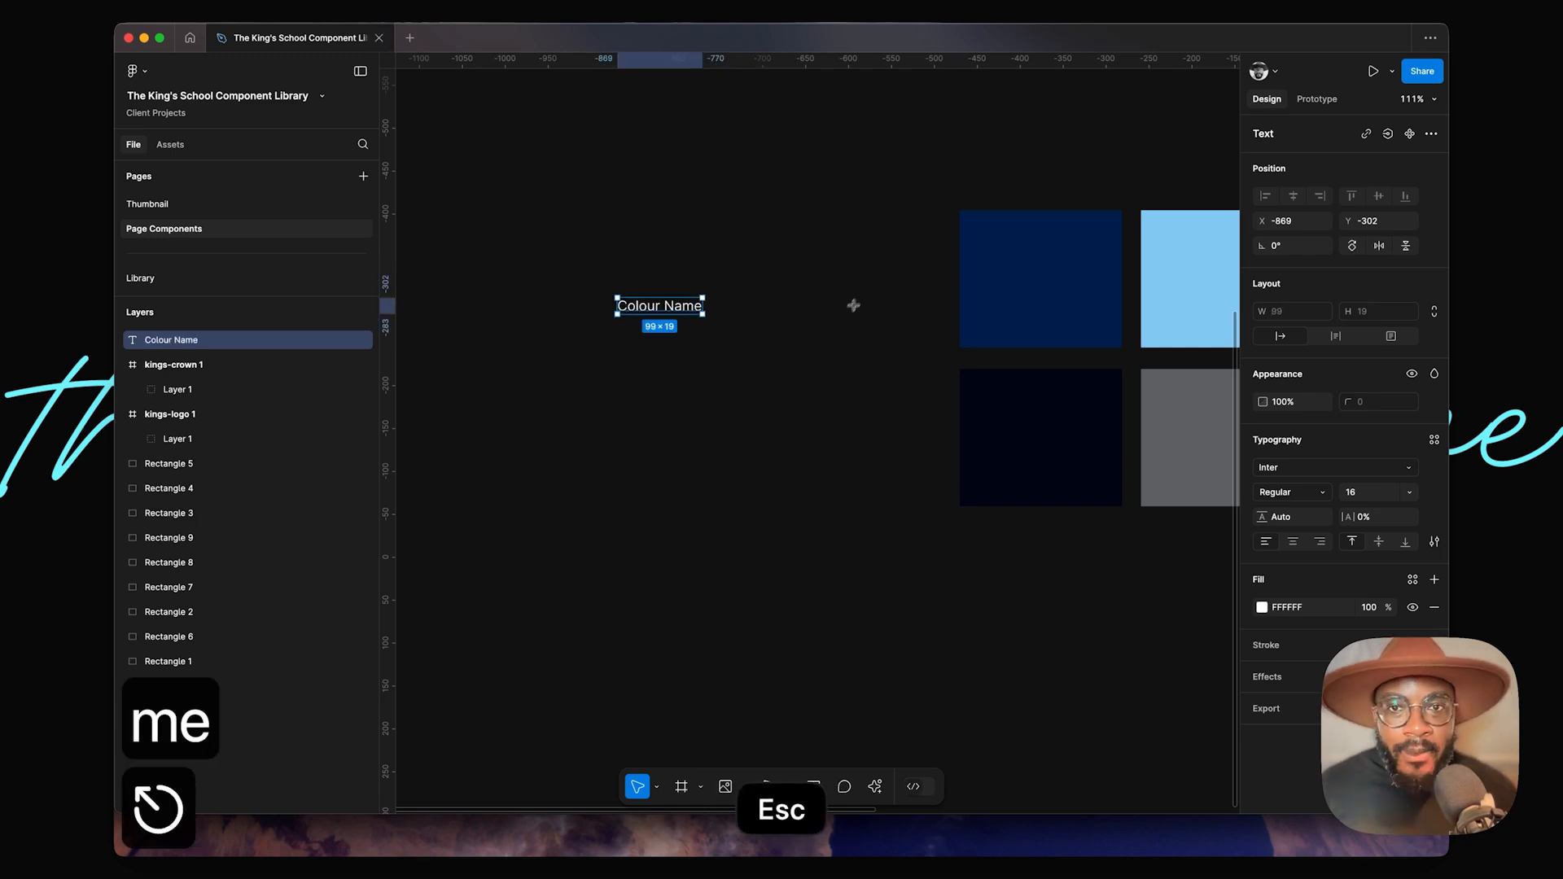
Step: Set the Colour Name text's font to Regality and move the text closer to the navy swatch
{"action": "left_click", "coordinate": [1334, 470]}
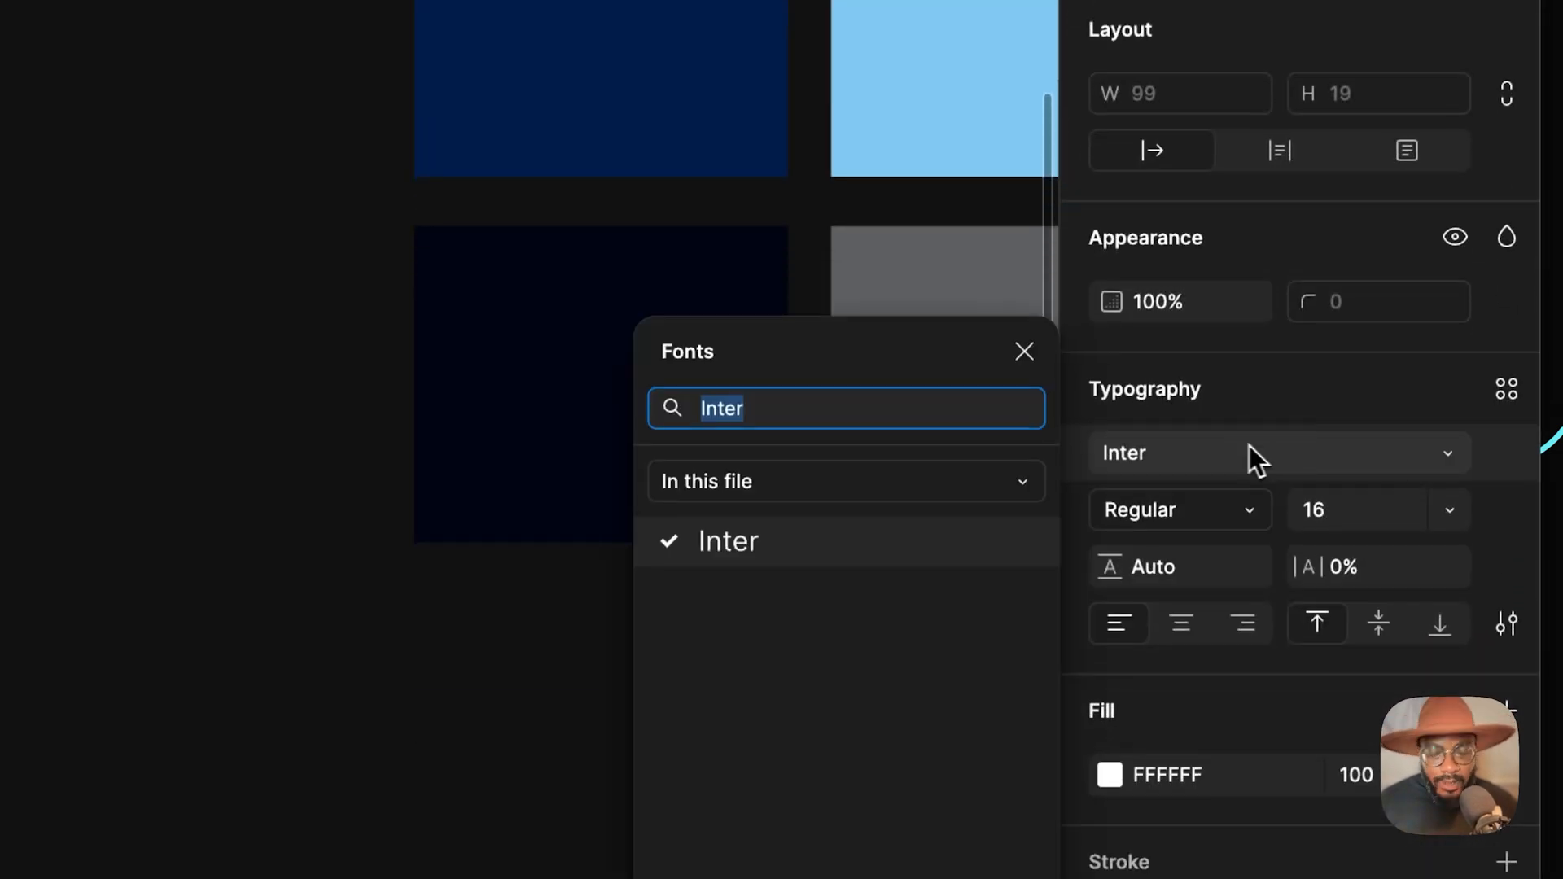
{"action": "type", "text": "reg"}
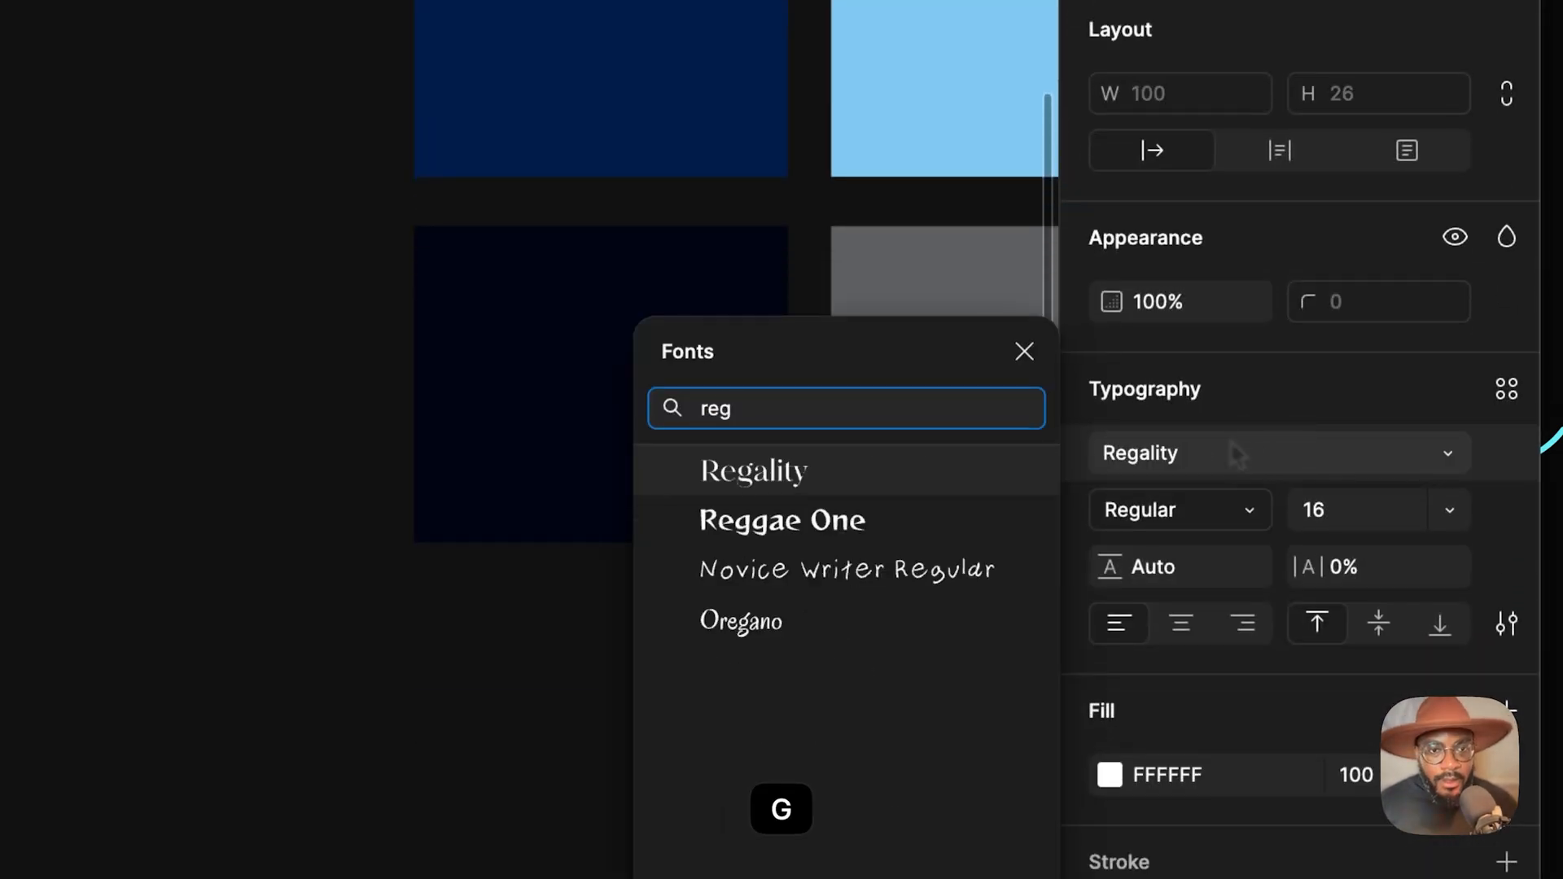
{"action": "left_click", "coordinate": [825, 480]}
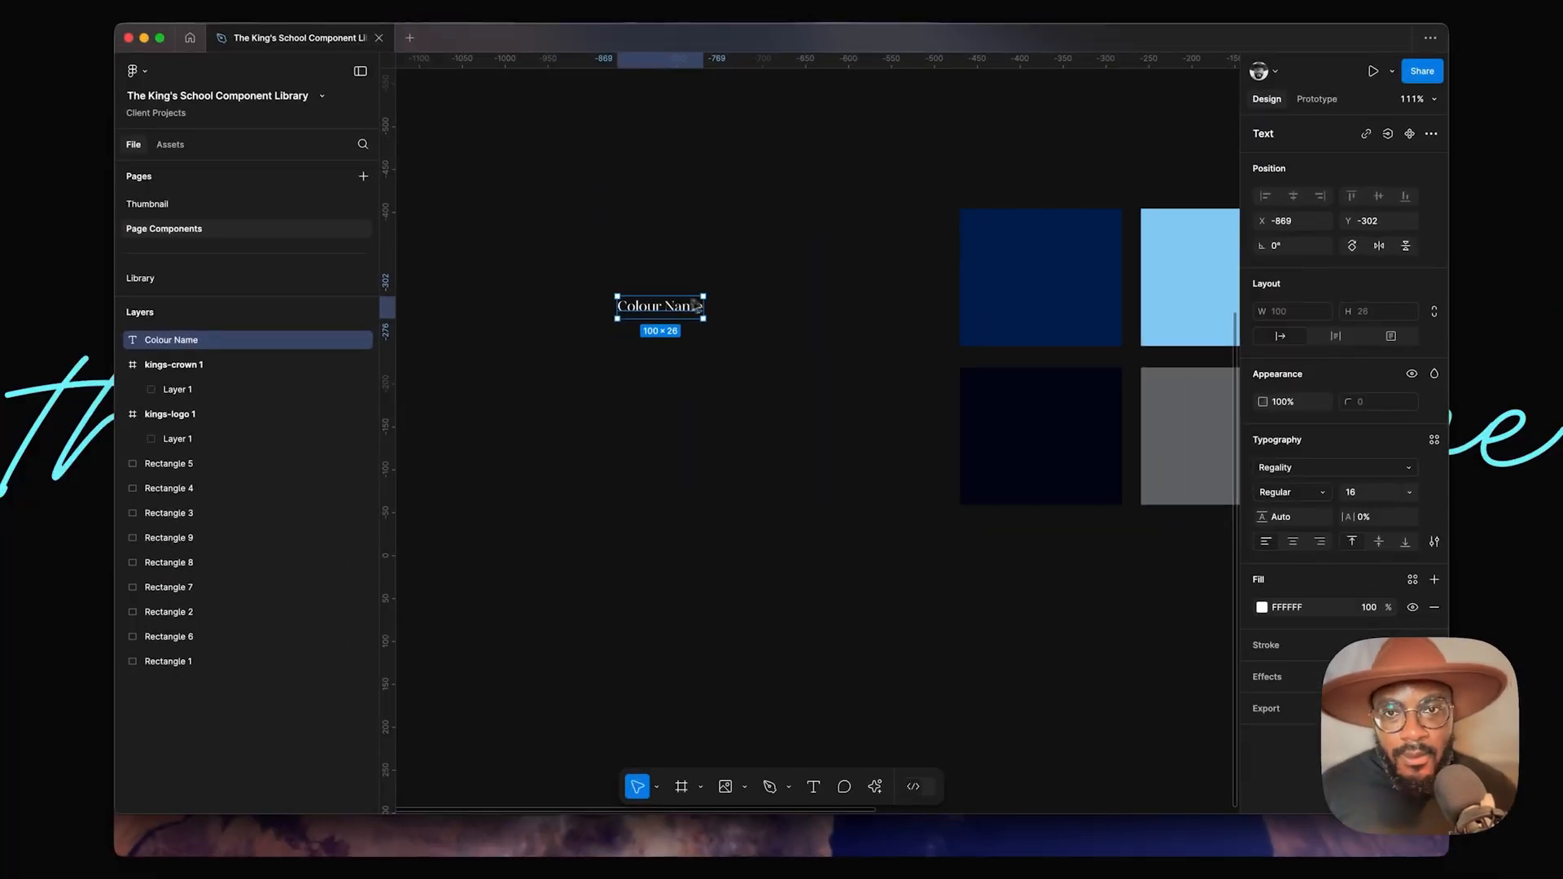
{"action": "left_click_drag", "start_coordinate": [693, 314], "coordinate": [795, 306]}
{"action": "key", "text": "super+0"}
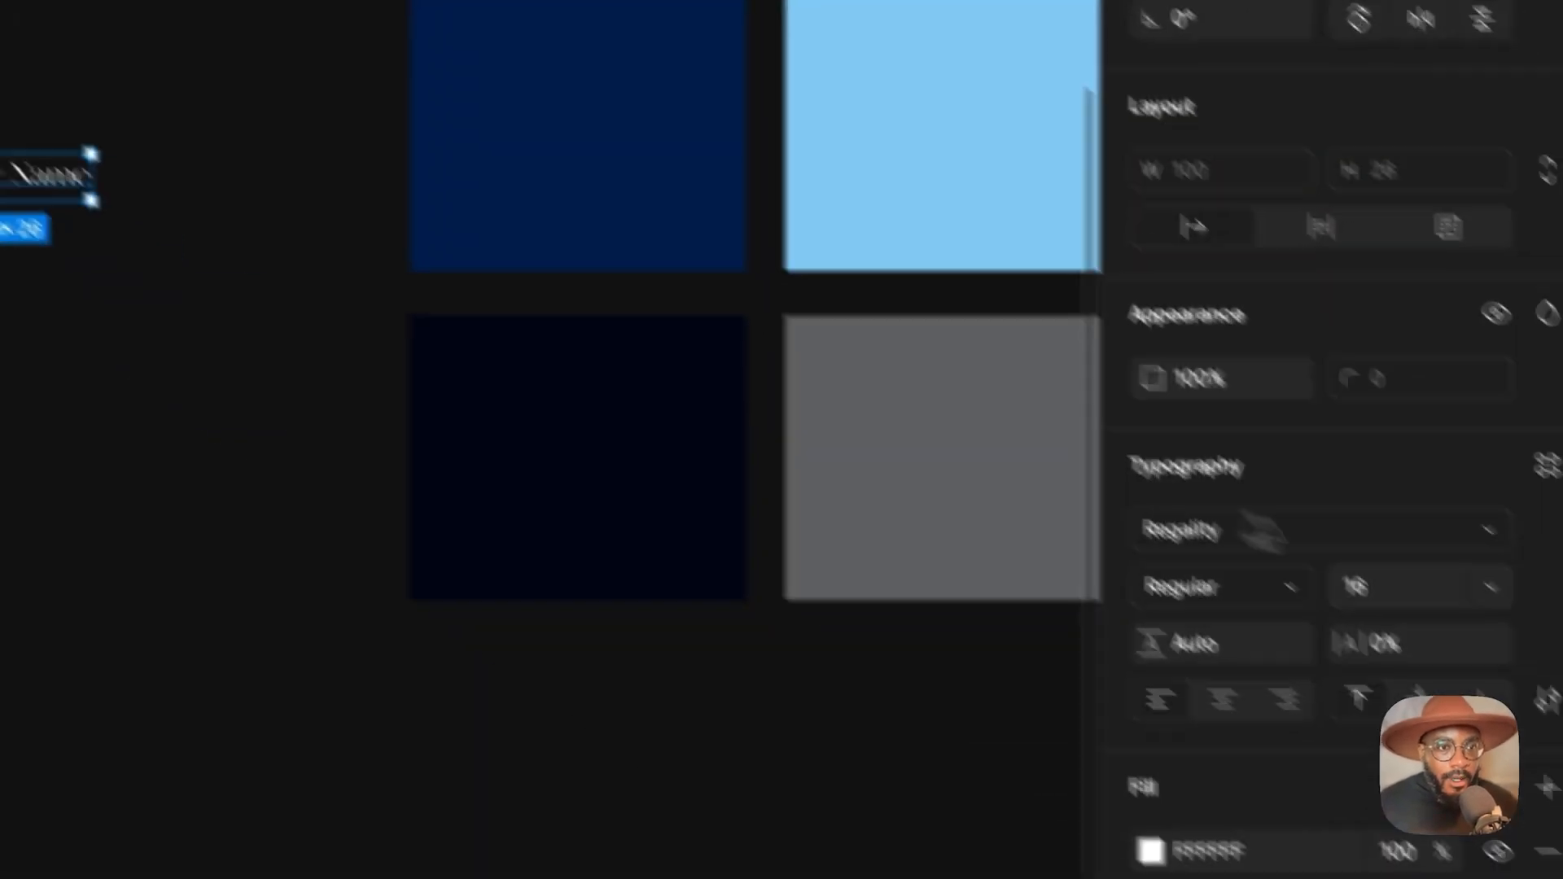
Step: Try a font size of 28 on the Colour Name text, and settle on size 24
{"action": "left_click", "coordinate": [1542, 547]}
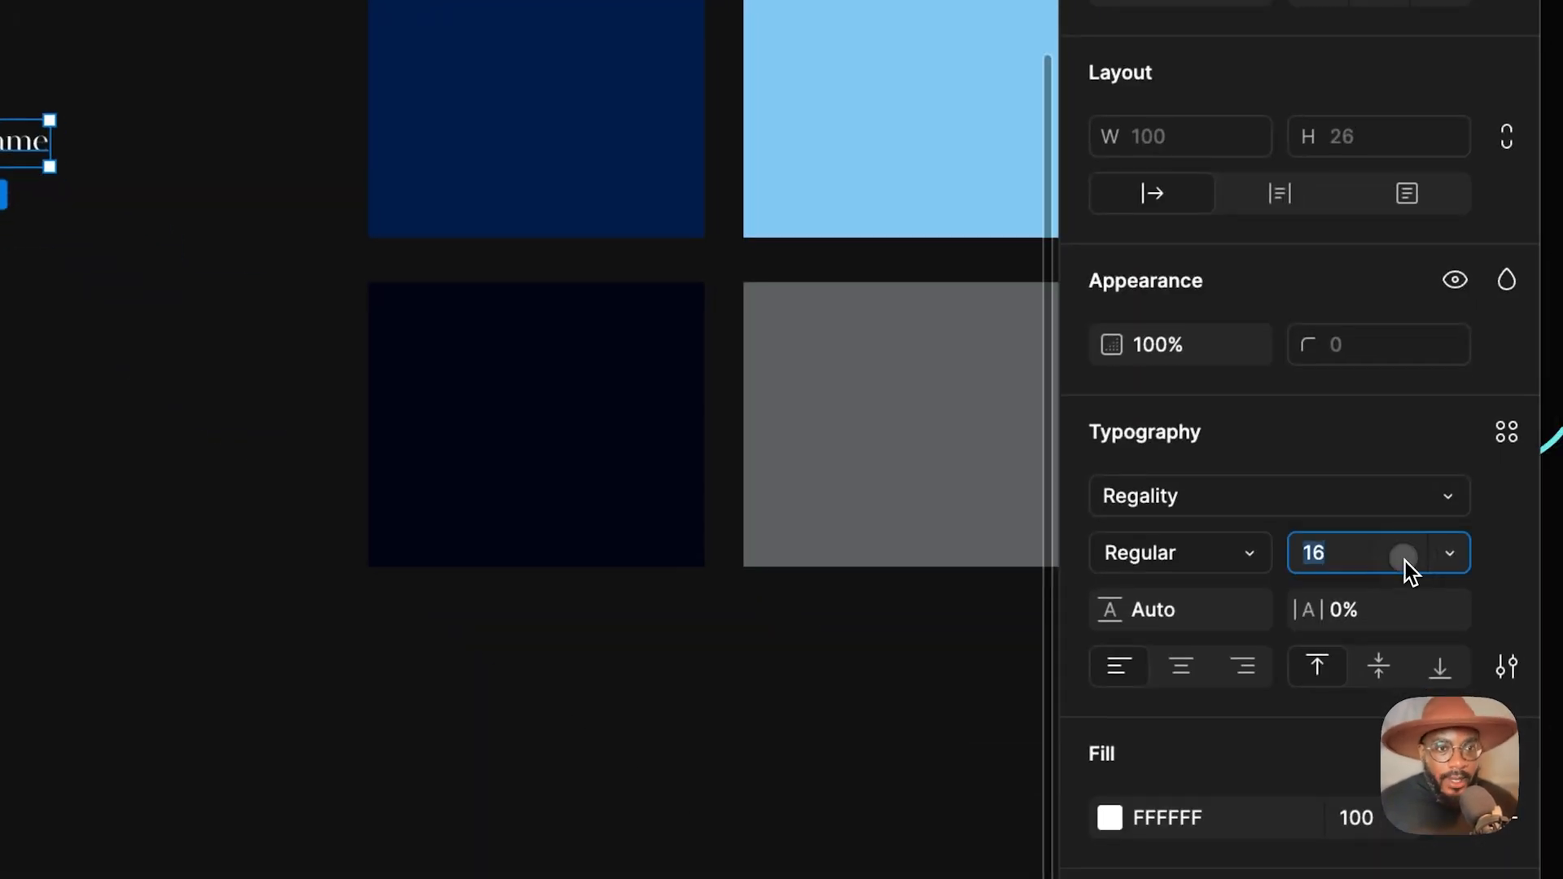
{"action": "type", "text": "28"}
{"action": "key", "text": "Return"}
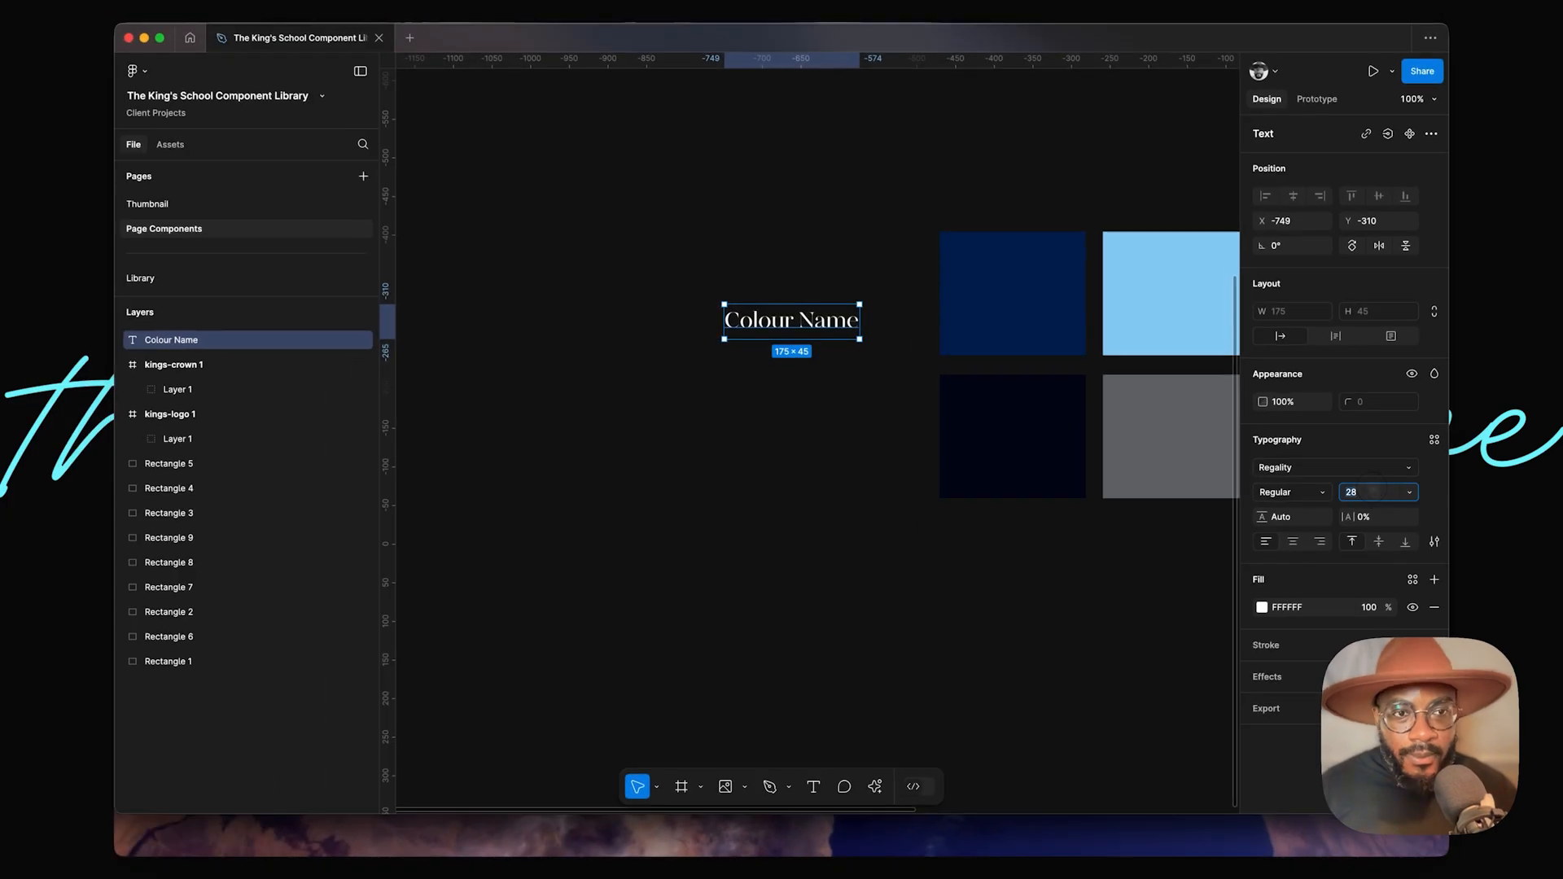
{"action": "type", "text": "24"}
{"action": "key", "text": "Return"}
{"action": "left_click", "coordinate": [776, 445]}
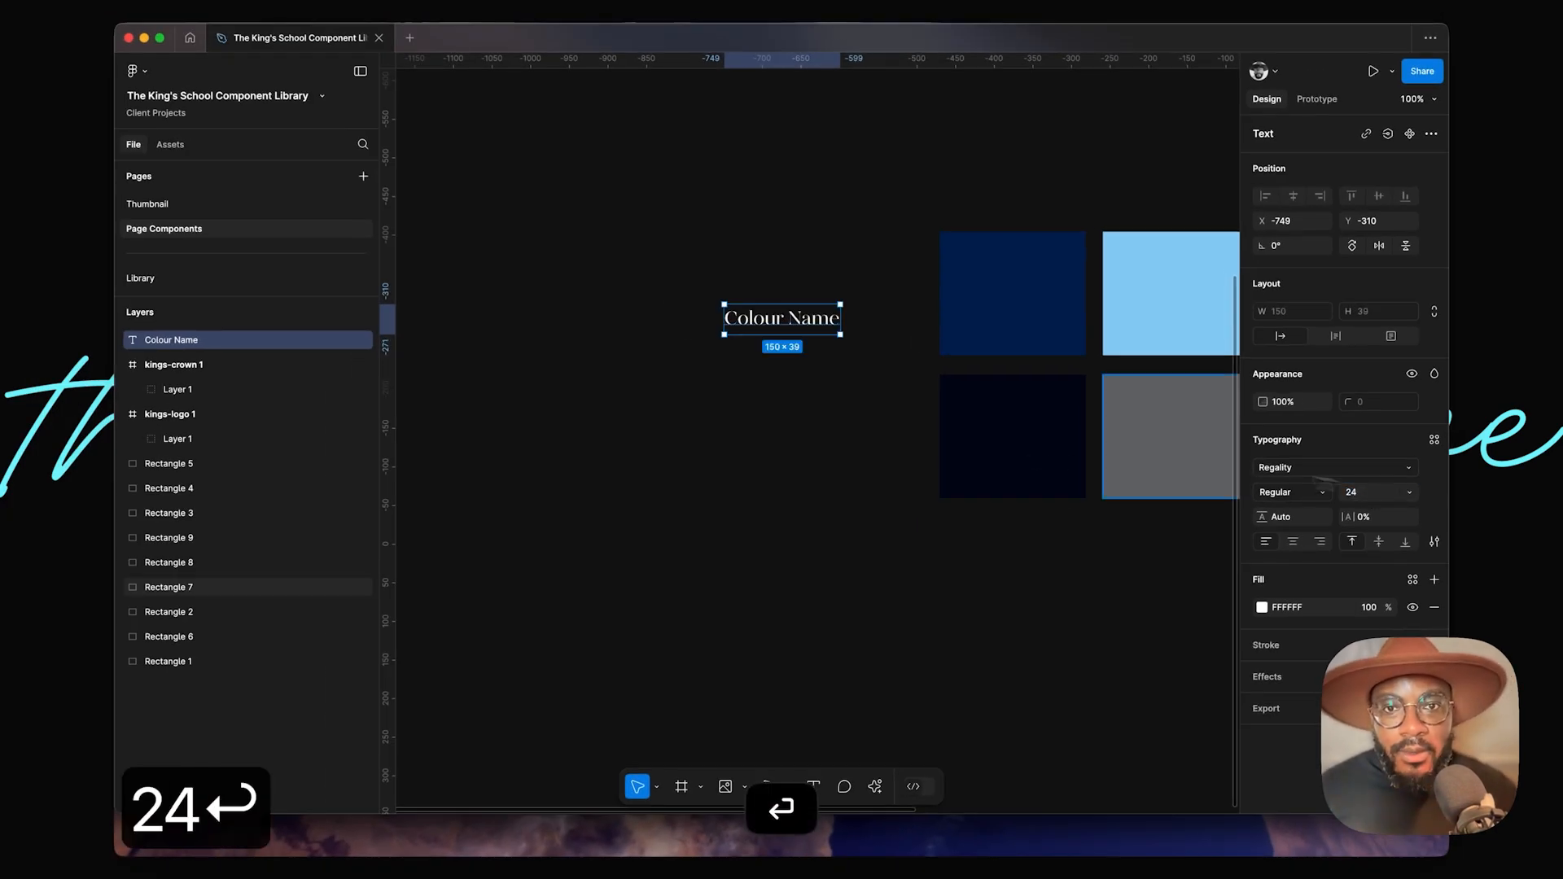
Step: Duplicate the Colour Name text directly below itself and rename the upper text's layer as colour-name
{"action": "left_click_drag", "start_coordinate": [757, 324], "coordinate": [755, 354]}
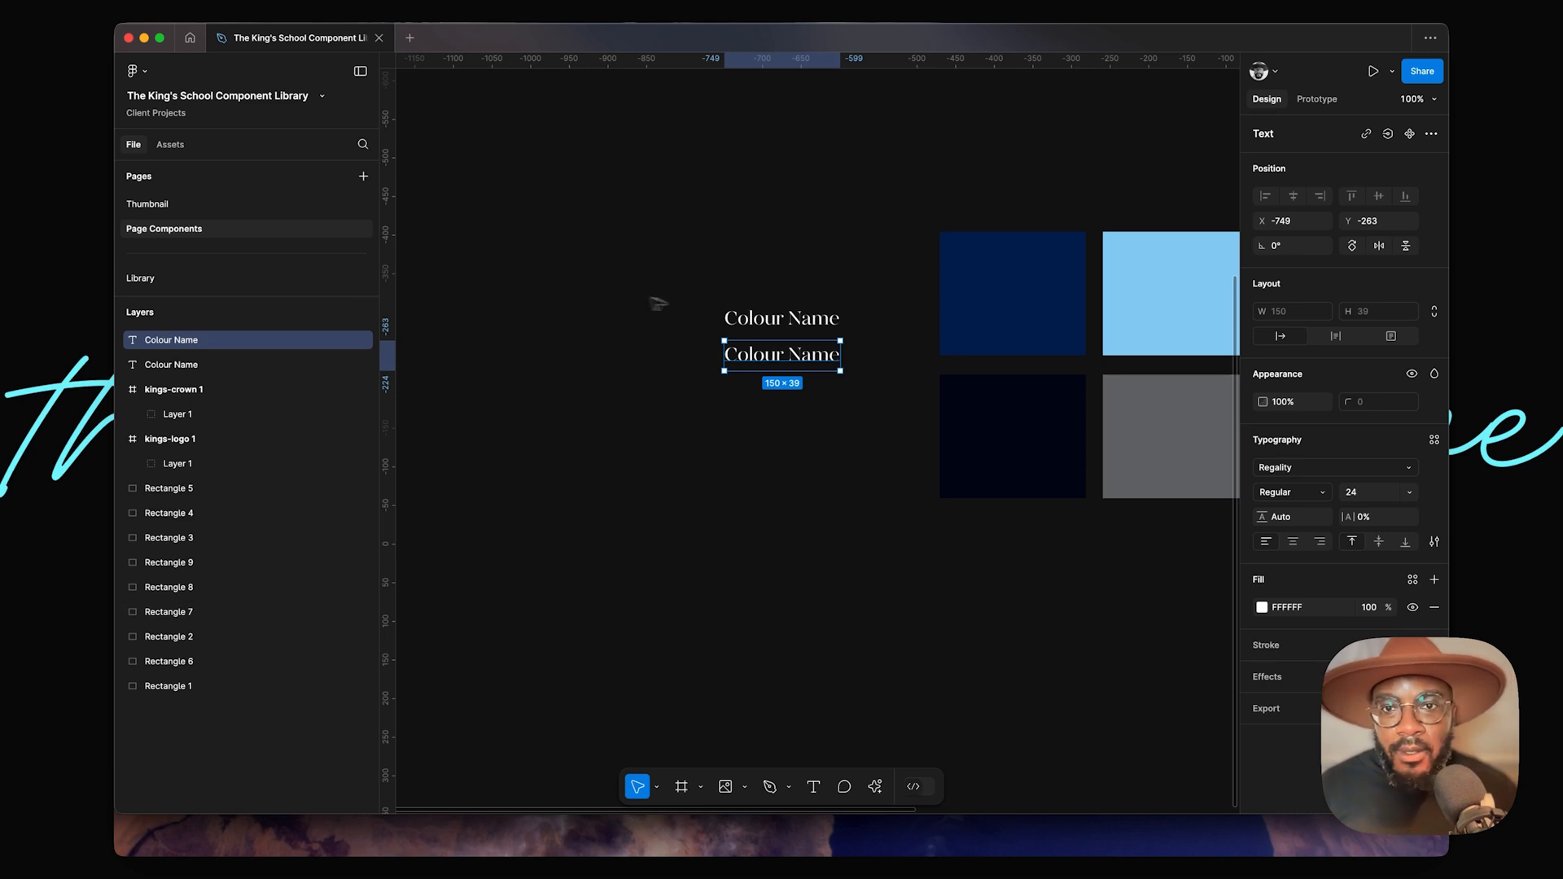
{"action": "left_click", "coordinate": [757, 318]}
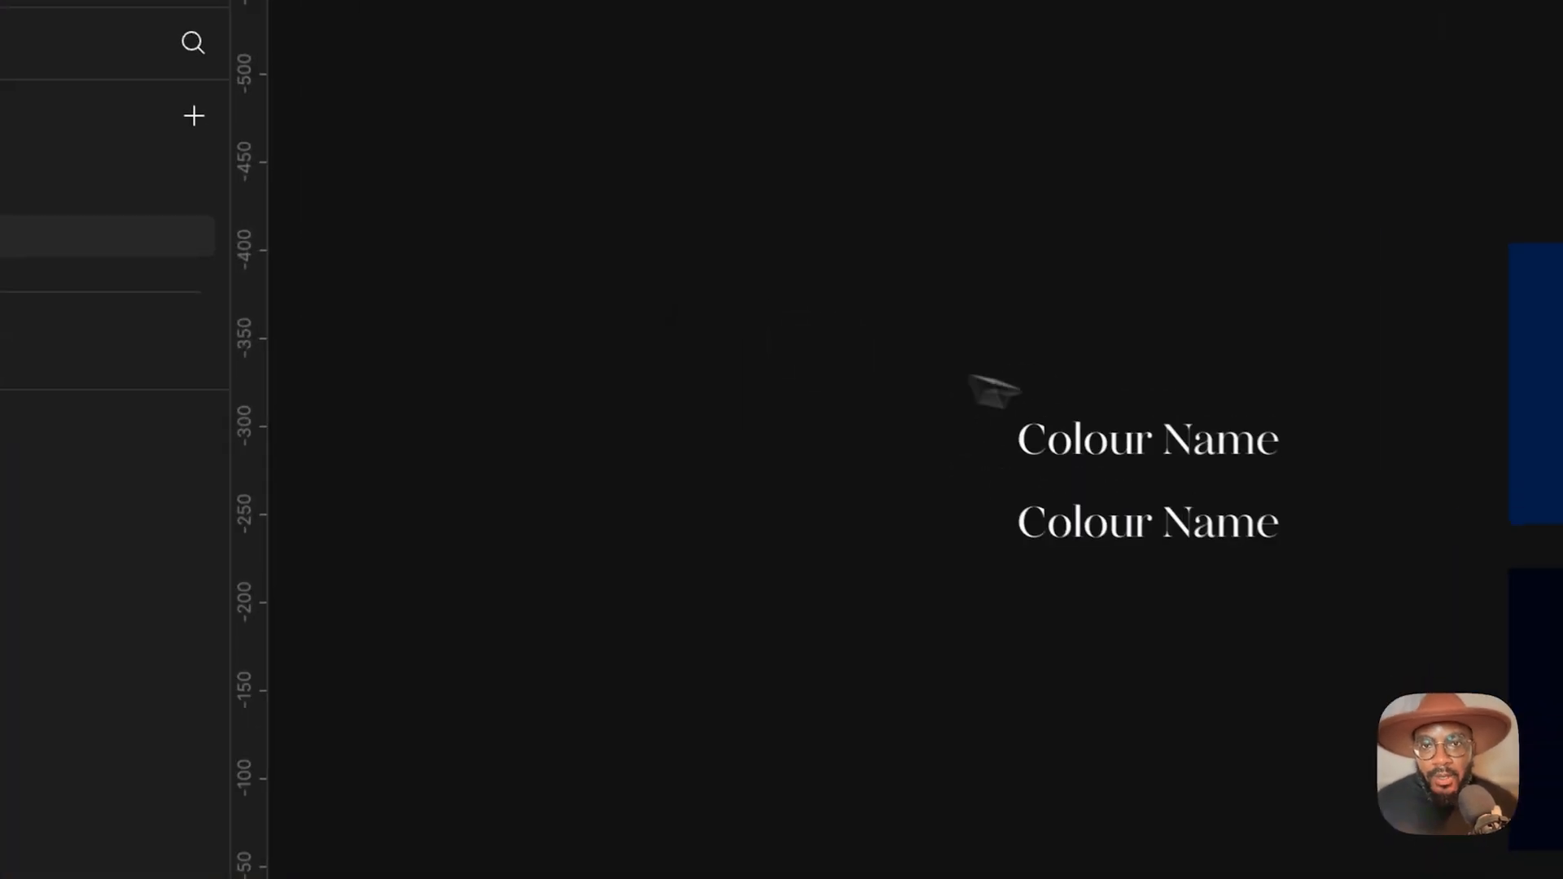
{"action": "double_click", "coordinate": [0, 547]}
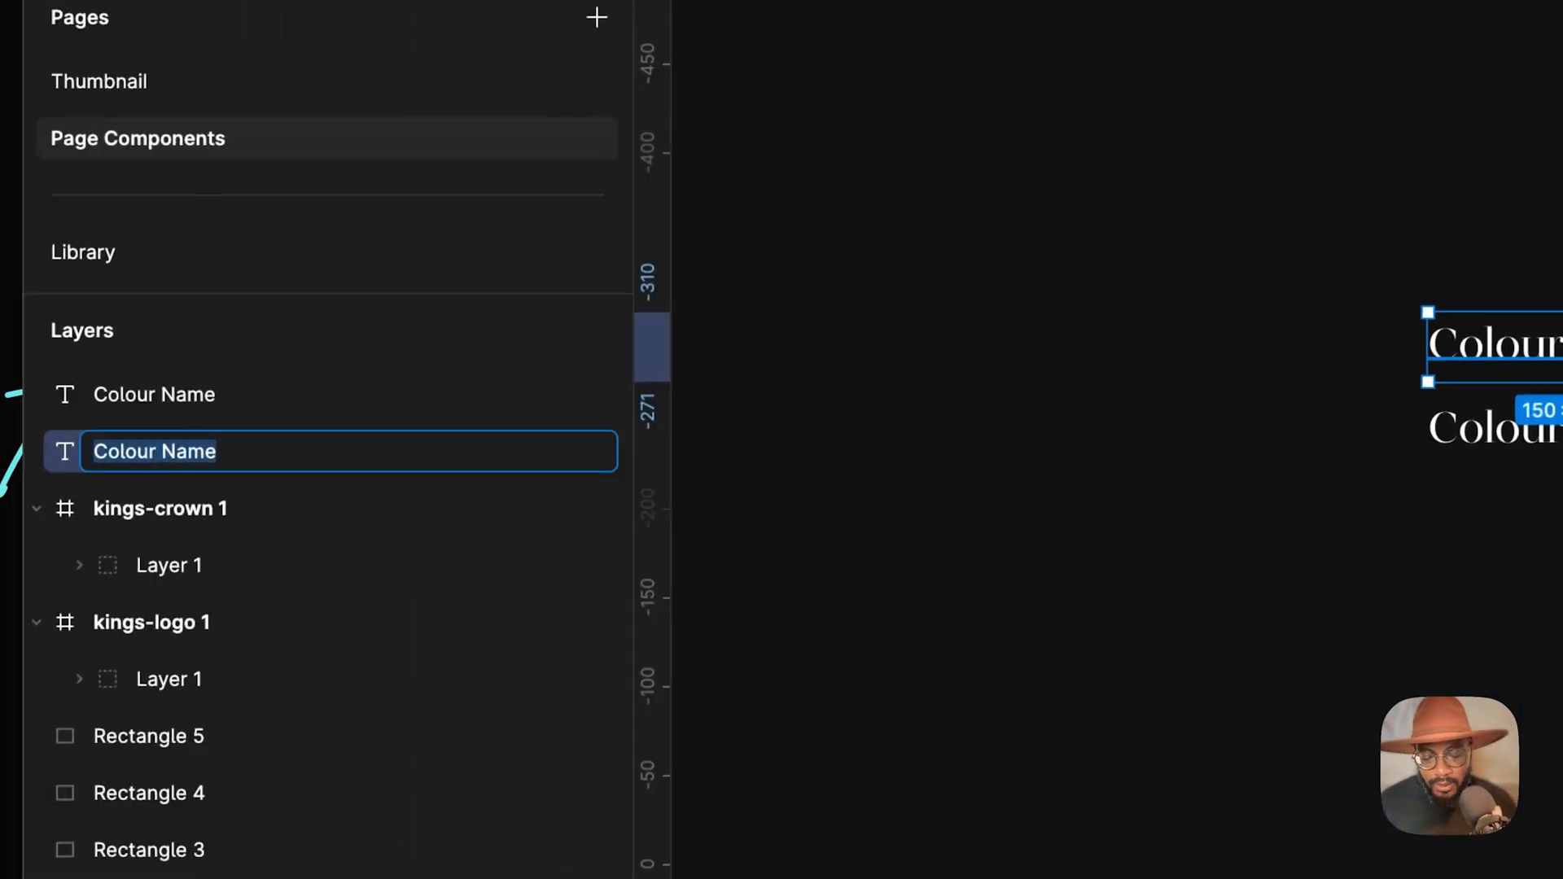
{"action": "type", "text": "colour-name"}
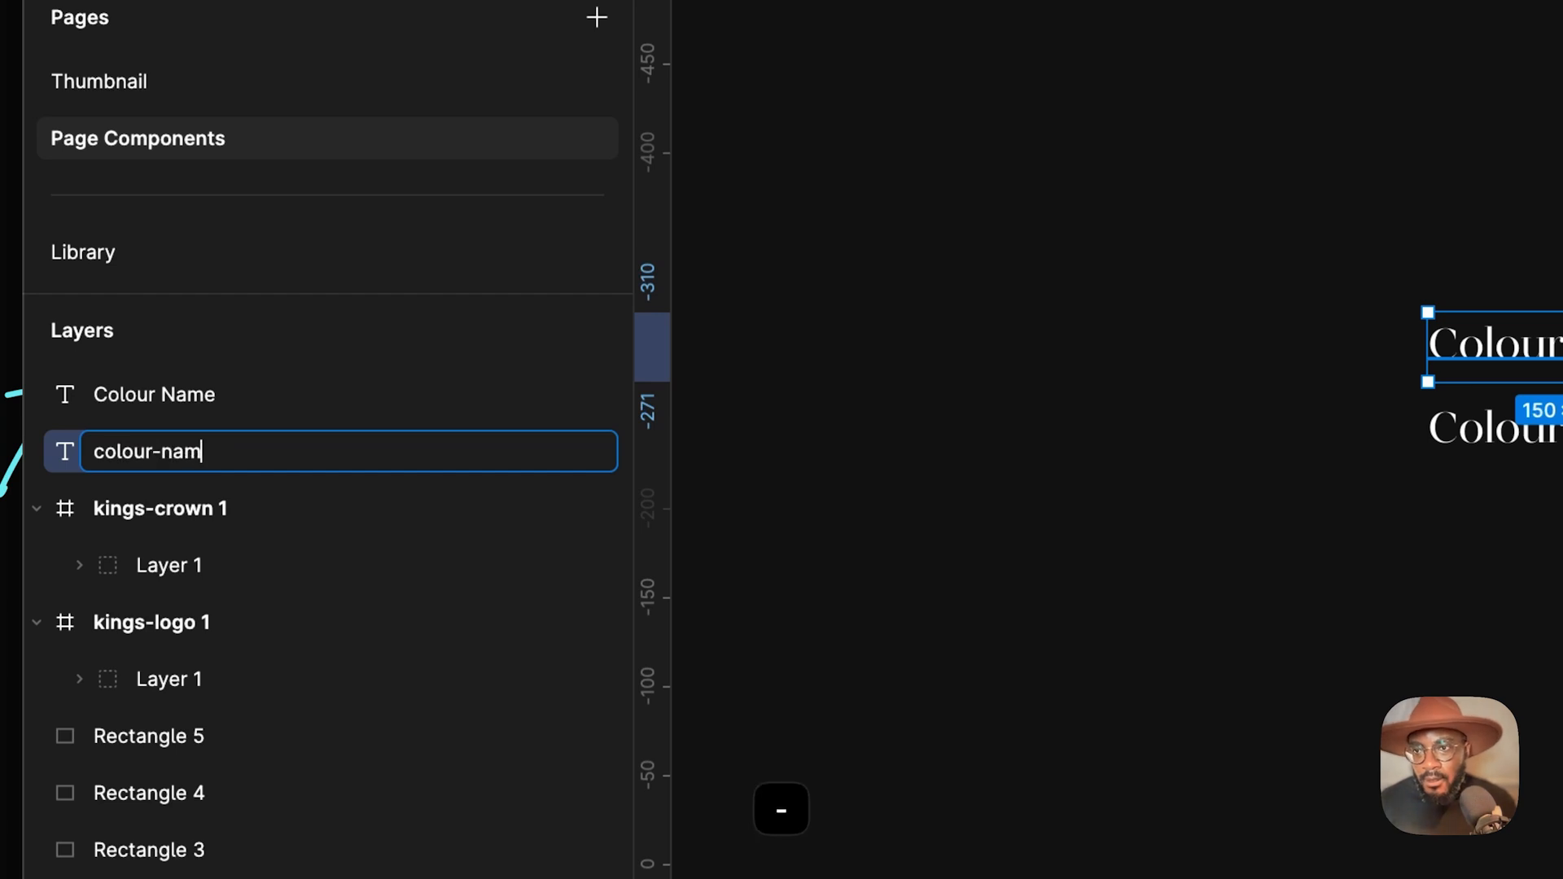
{"action": "key", "text": "Return"}
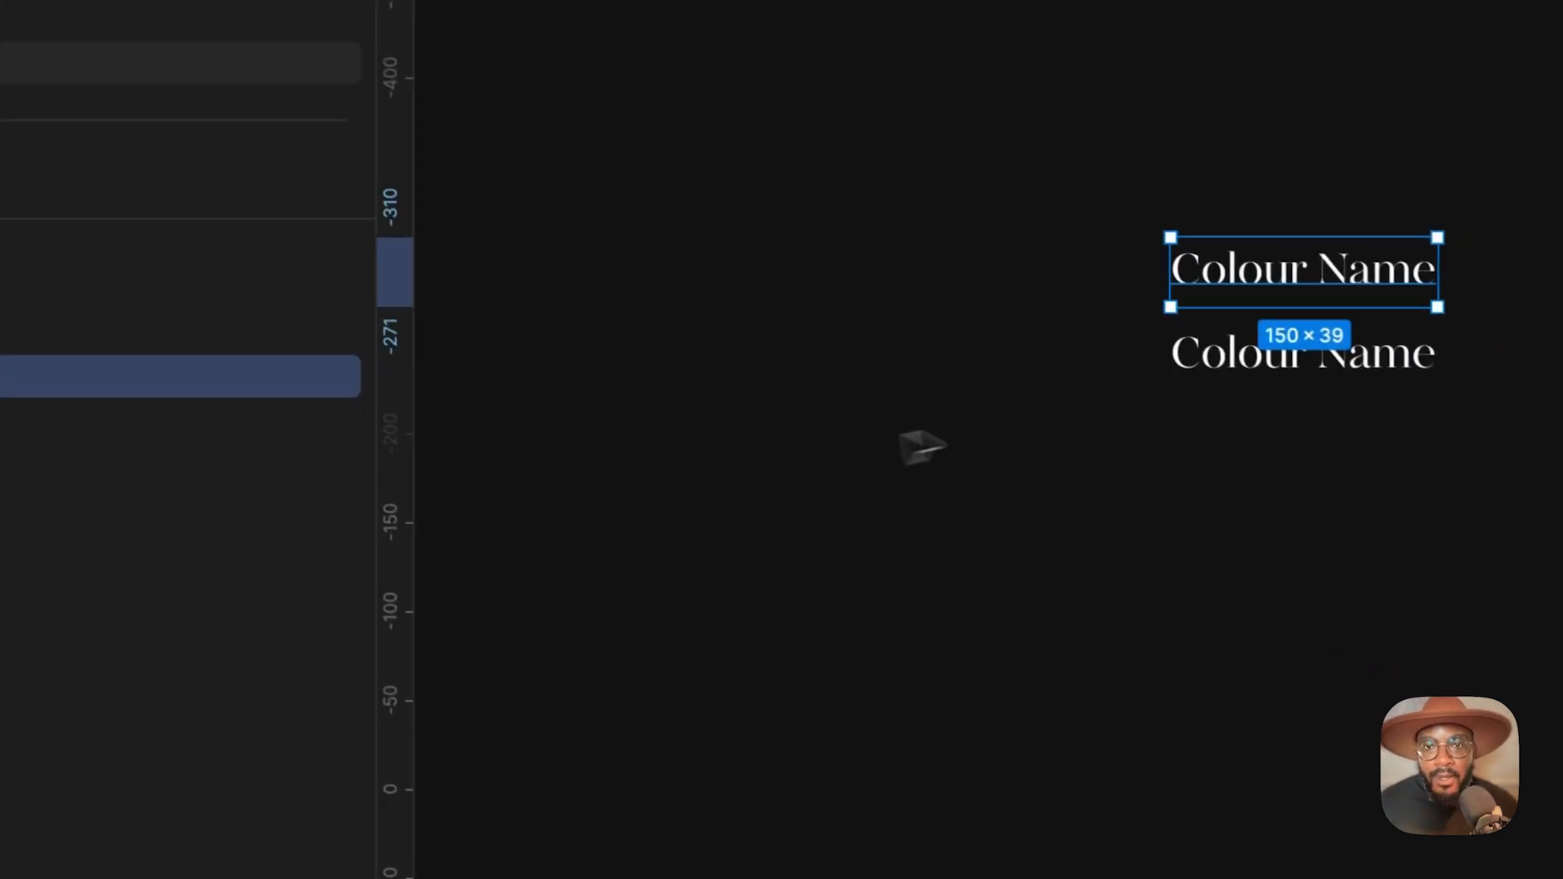
Step: Rename the lower Colour Name text's layer as hexcode
{"action": "left_click", "coordinate": [1490, 427]}
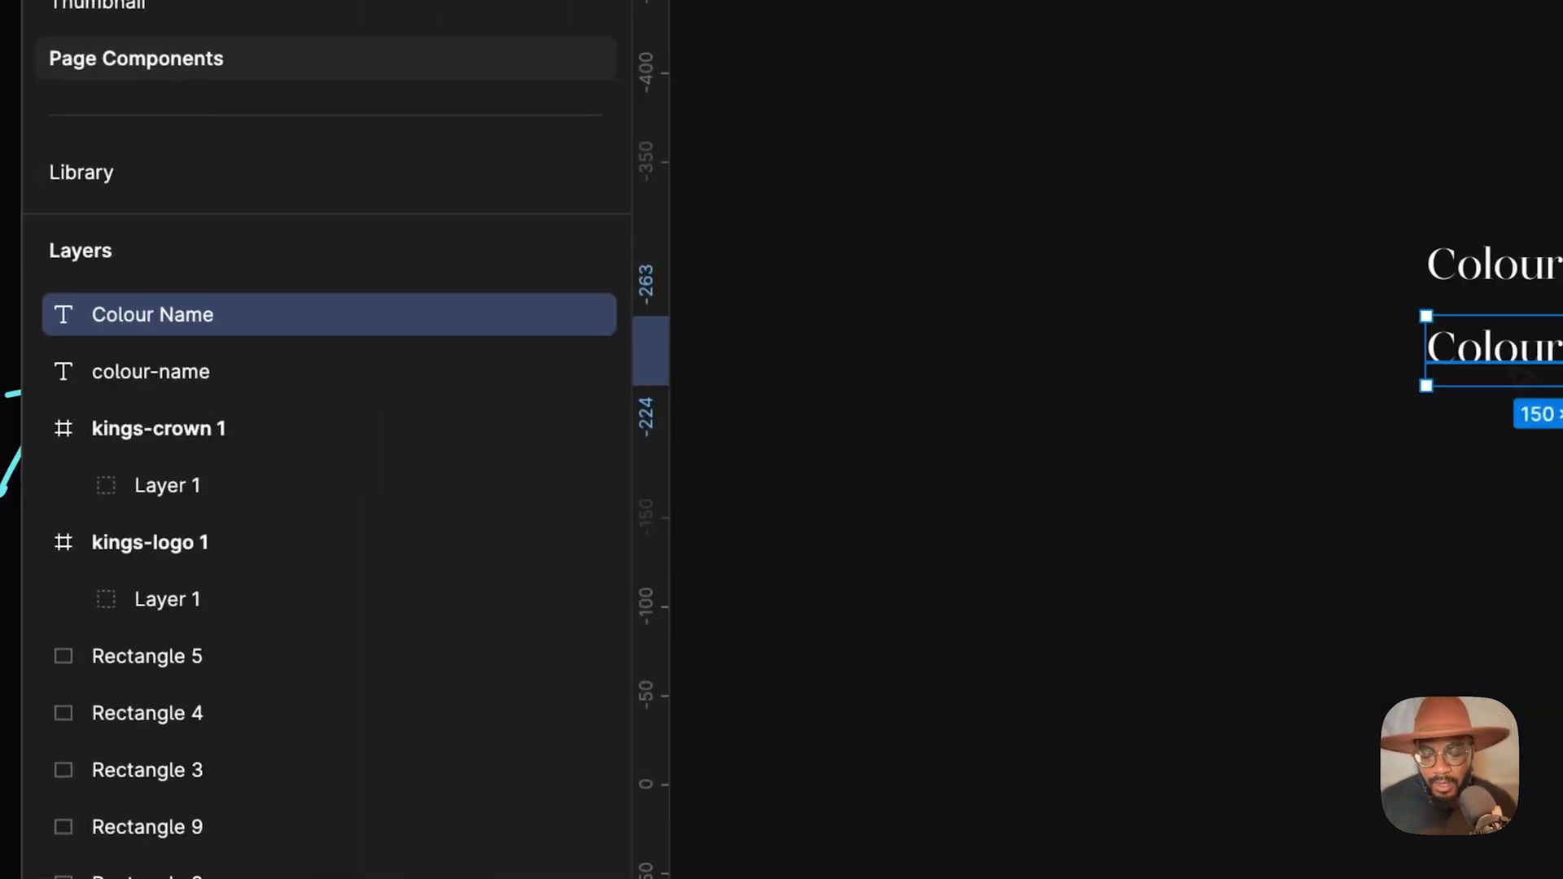
{"action": "key", "text": "ctrl+r"}
{"action": "type", "text": "hex"}
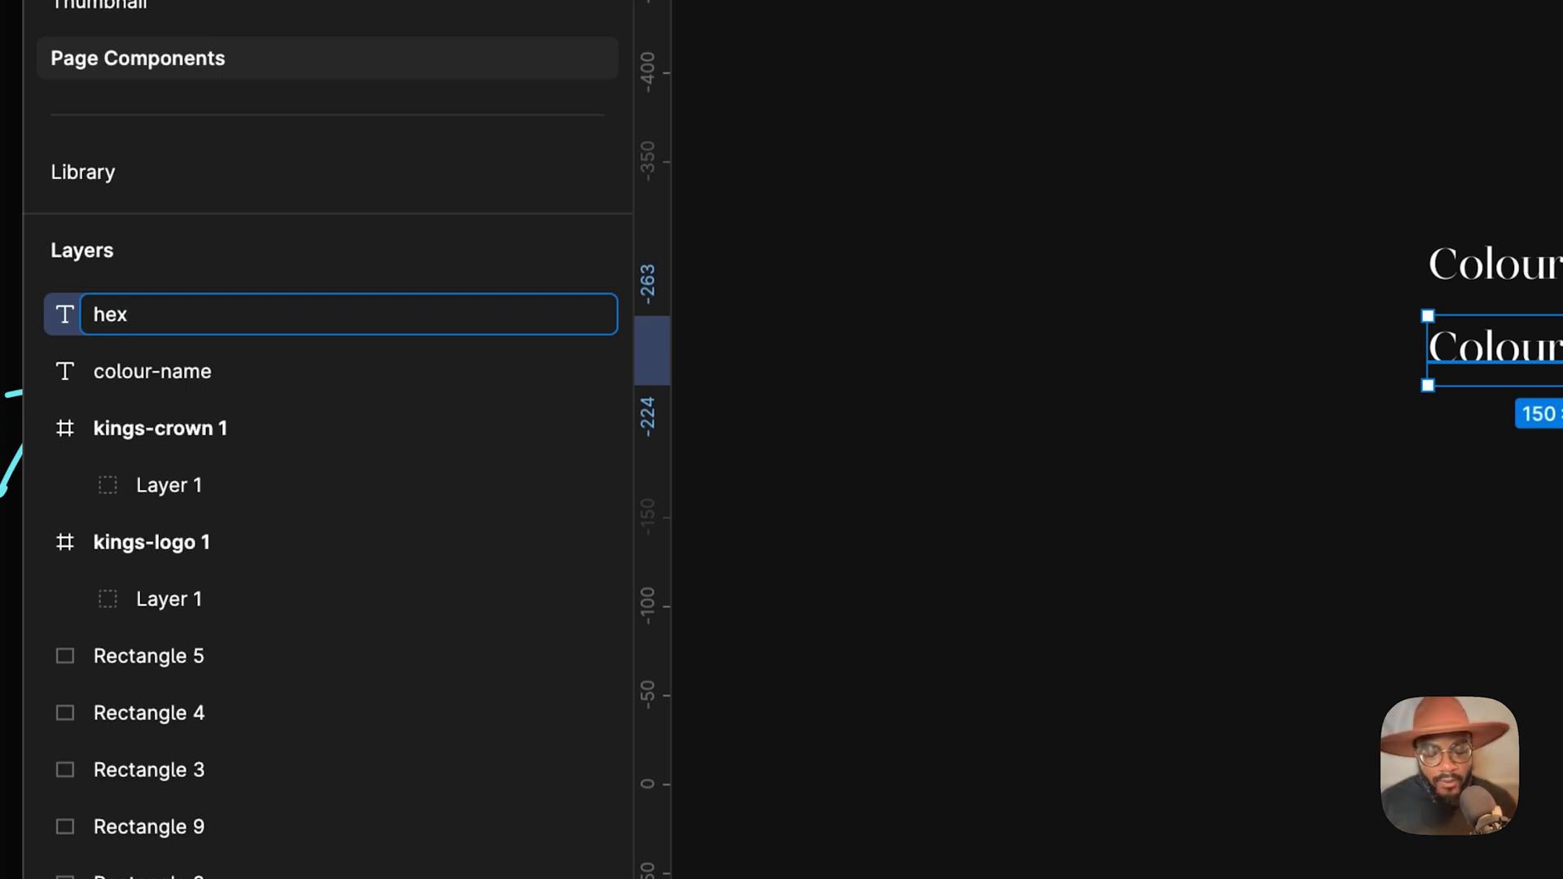
{"action": "type", "text": "-"}
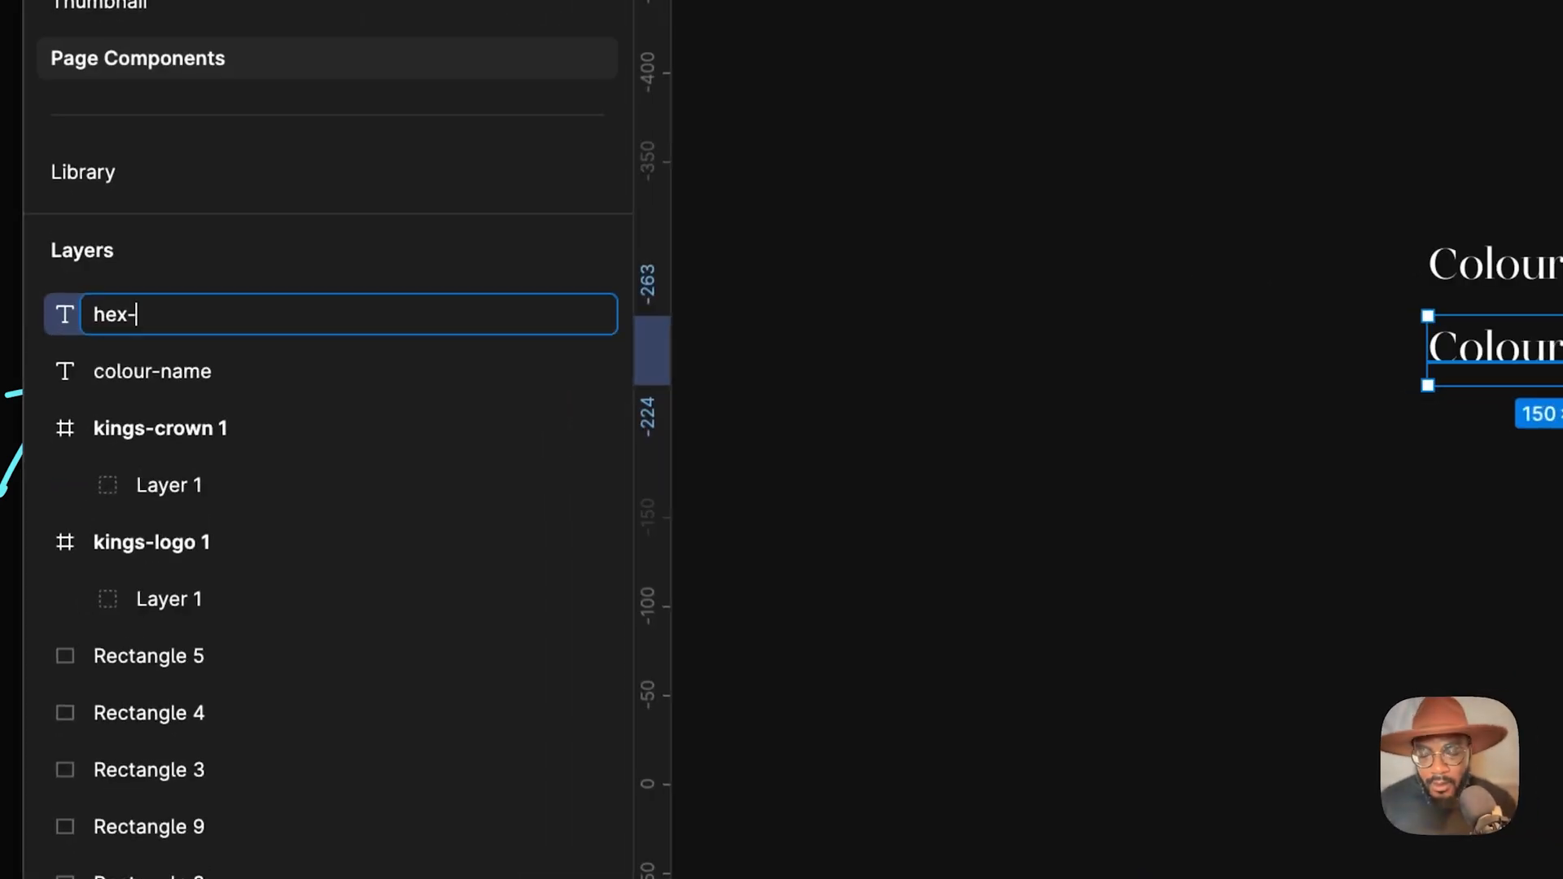
{"action": "type", "text": "ode"}
{"action": "key", "text": "BackSpace"}
{"action": "key", "text": "BackSpace"}
{"action": "key", "text": "BackSpace"}
{"action": "key", "text": "BackSpace"}
{"action": "key", "text": "BackSpace"}
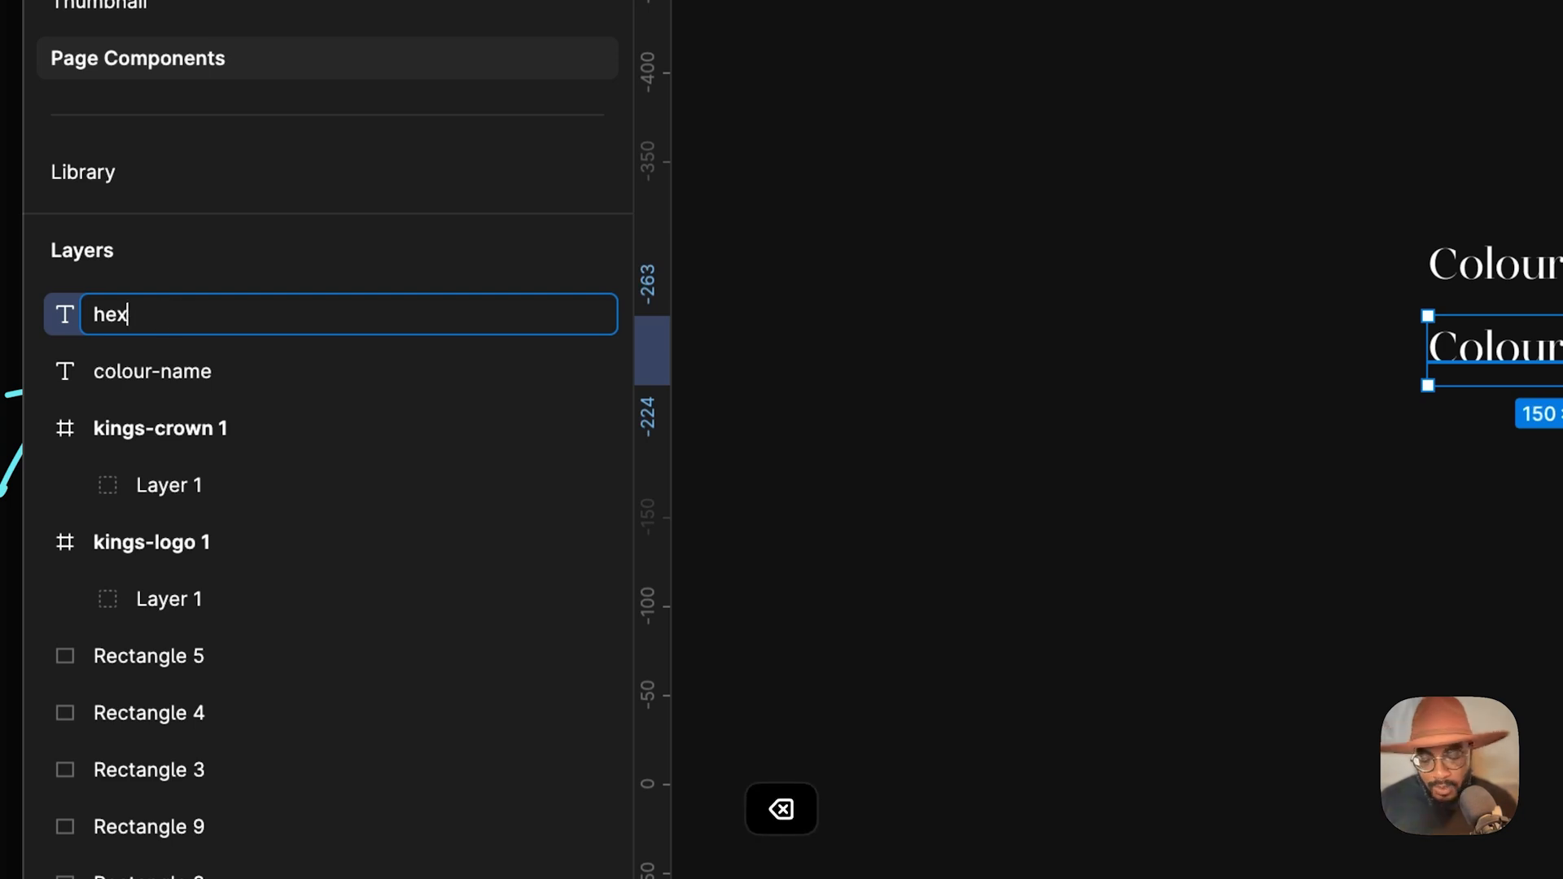
{"action": "key", "text": "Return"}
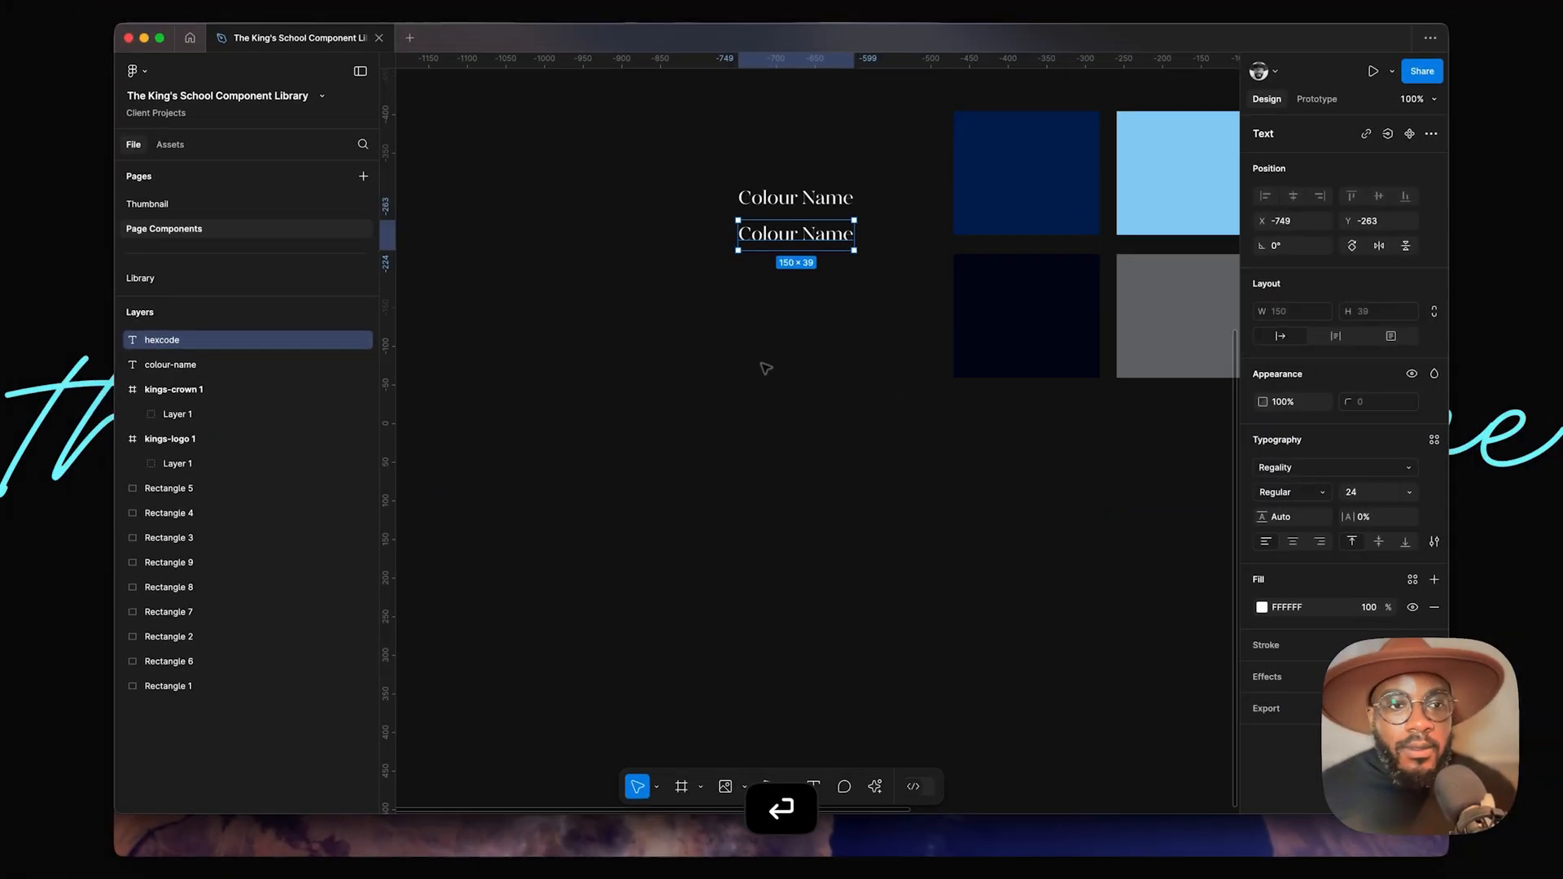
Step: Set the hexcode text layer's font to Plus Jakarta Sans with a font size of 20
{"action": "scroll", "coordinate": [779, 489], "scroll_direction": "up", "scroll_amount": 1}
{"action": "left_click", "coordinate": [1320, 470]}
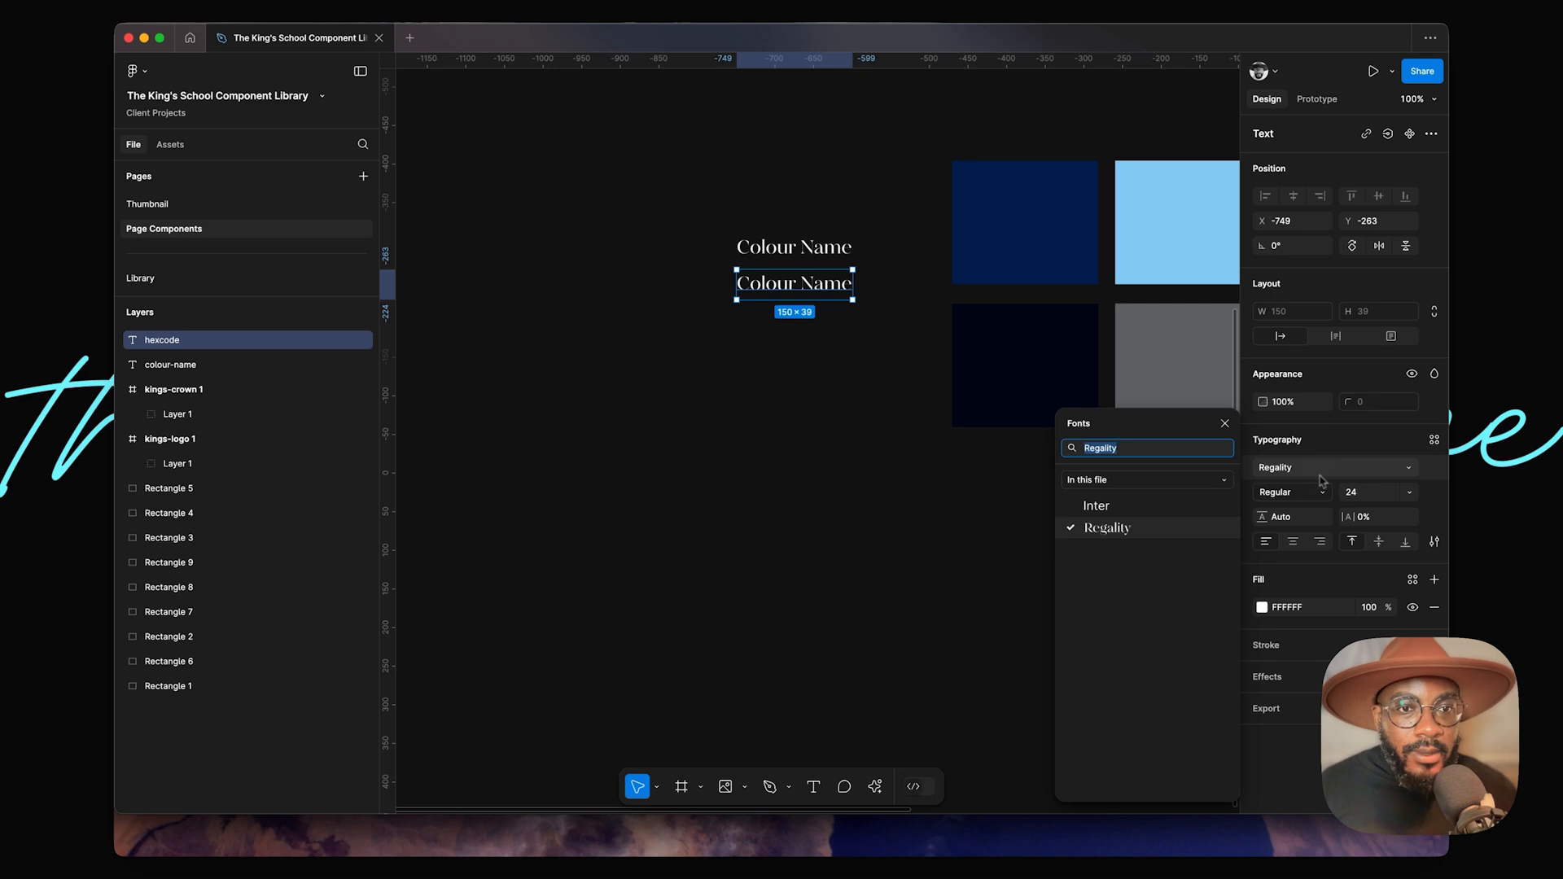
{"action": "type", "text": "pisu"}
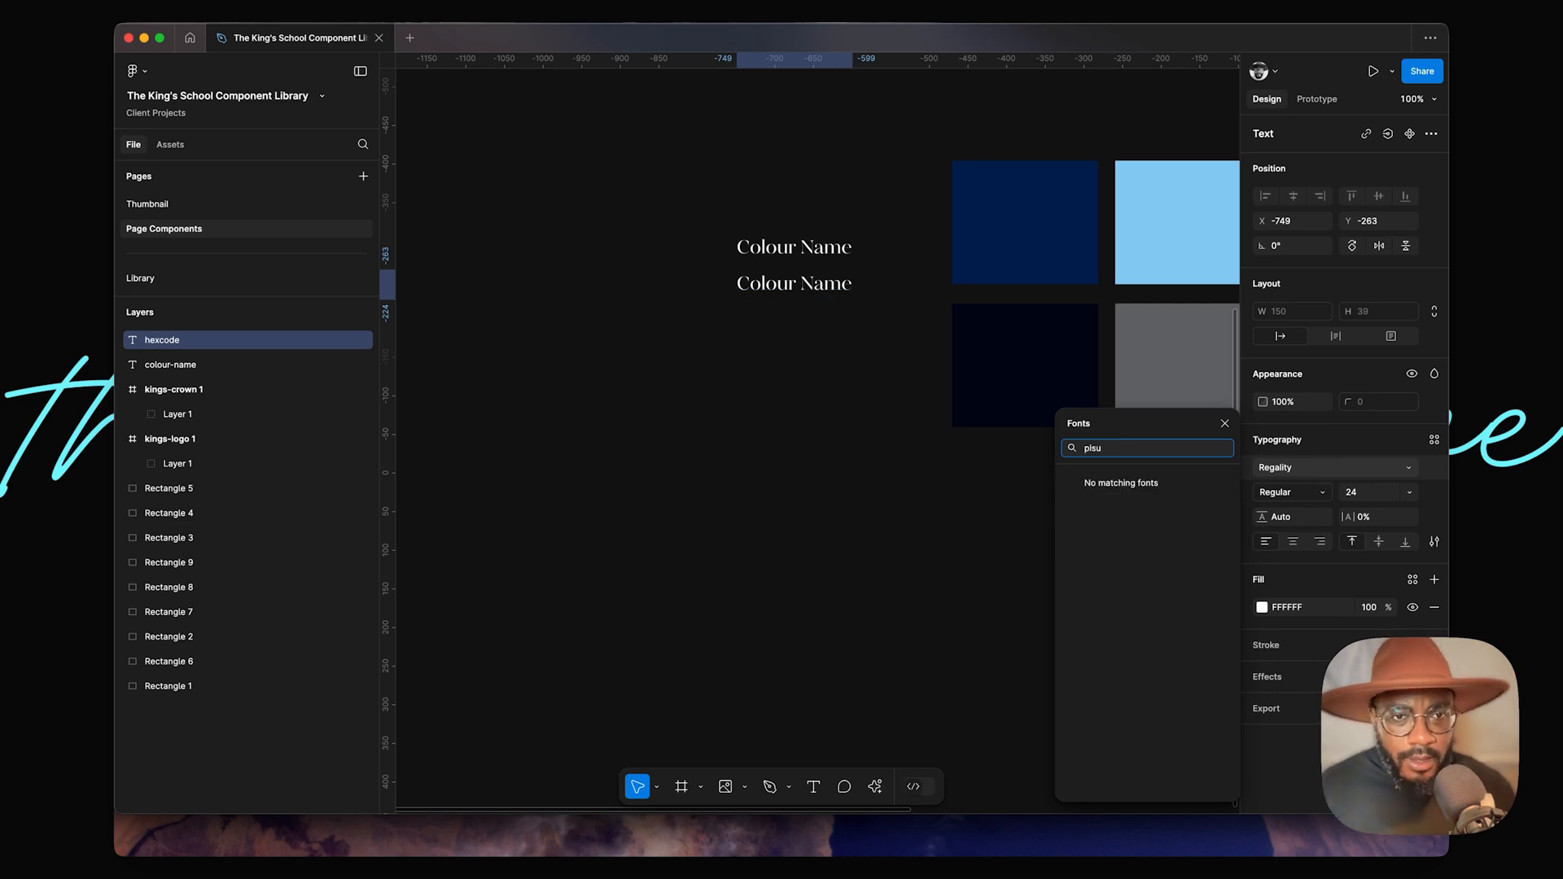
{"action": "key", "text": "BackSpace"}
{"action": "key", "text": "BackSpace"}
{"action": "key", "text": "BackSpace"}
{"action": "type", "text": "l"}
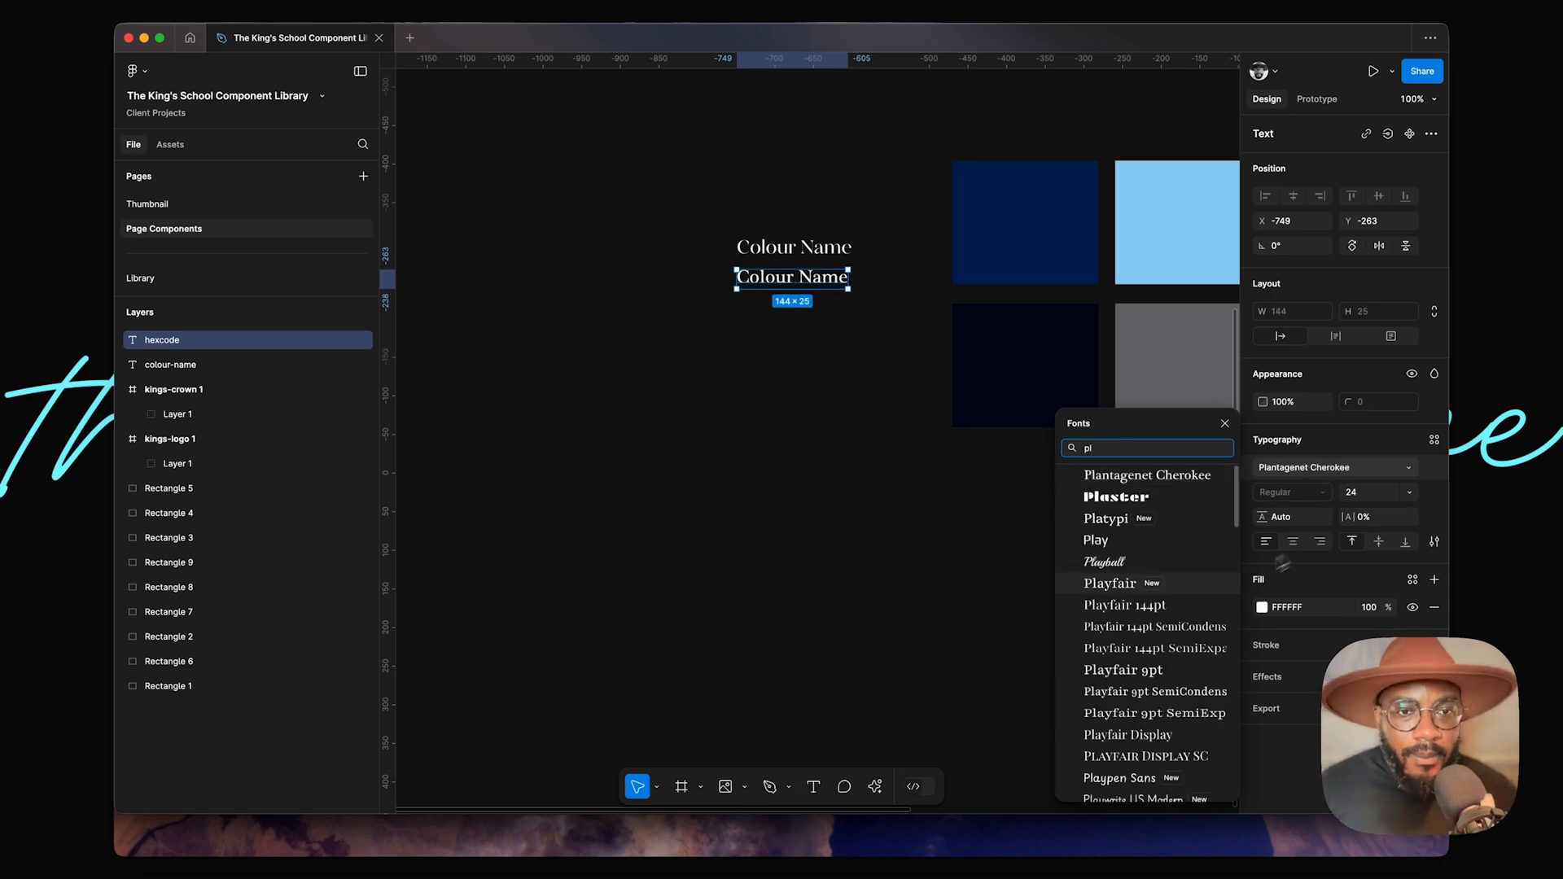
{"action": "type", "text": "us"}
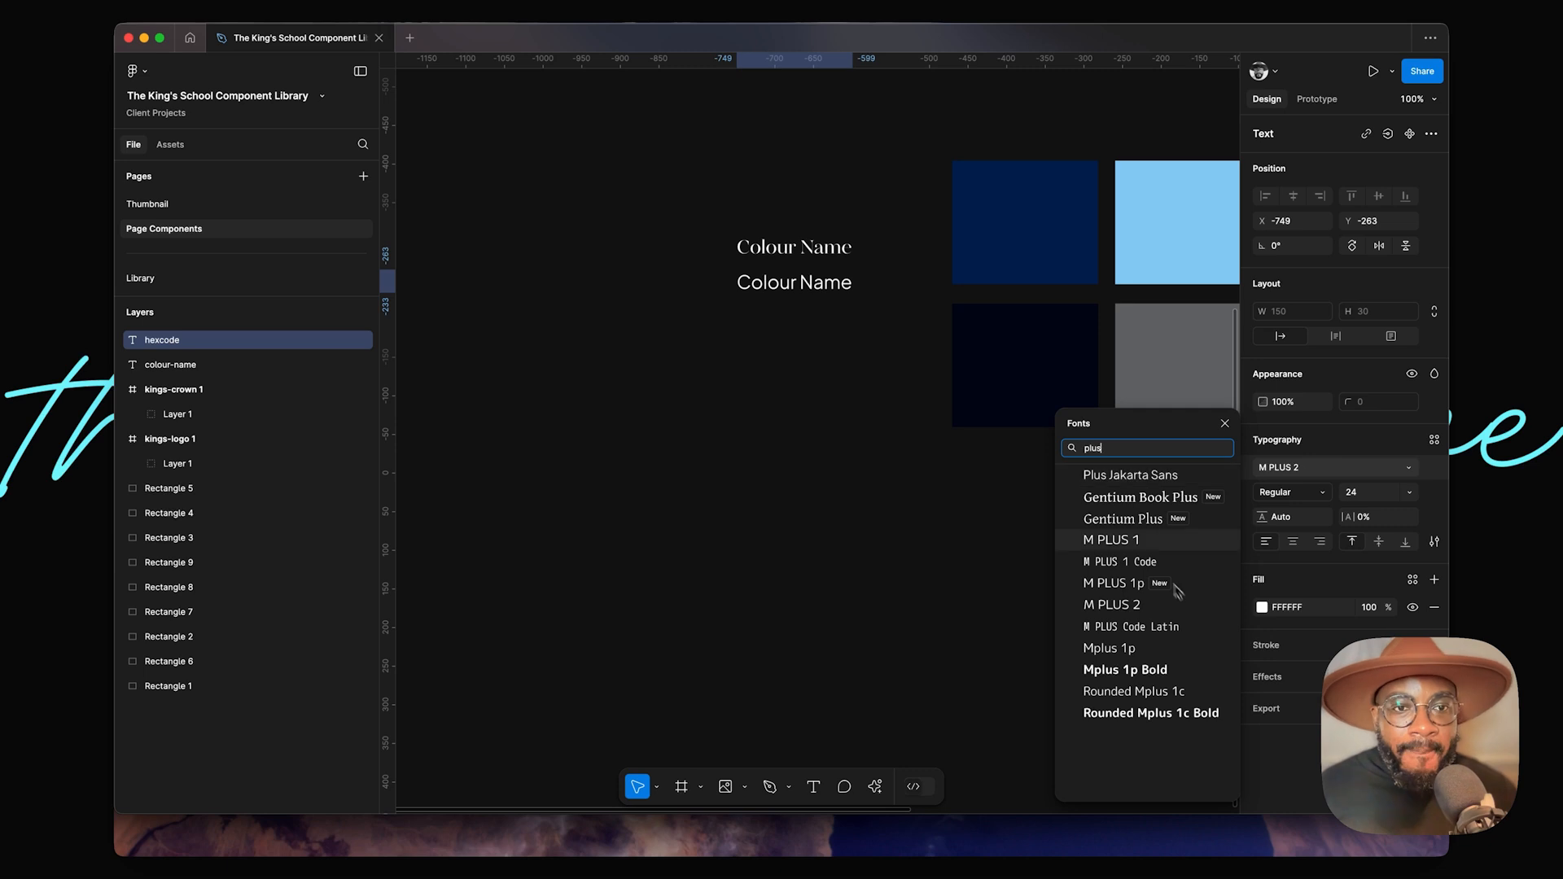
{"action": "left_click", "coordinate": [1126, 477]}
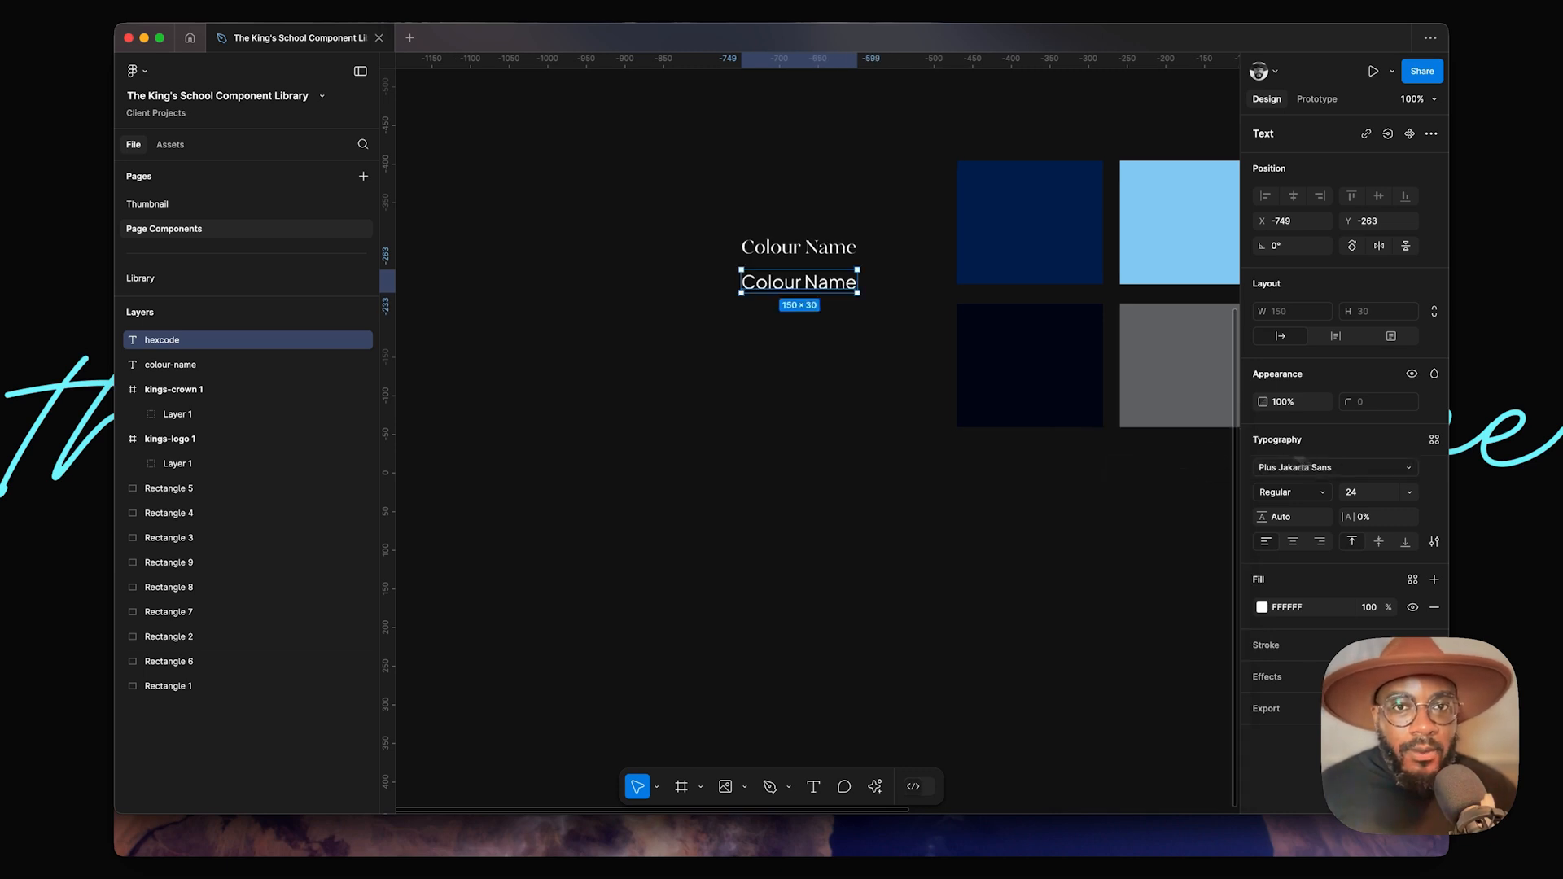
{"action": "left_click", "coordinate": [1365, 493]}
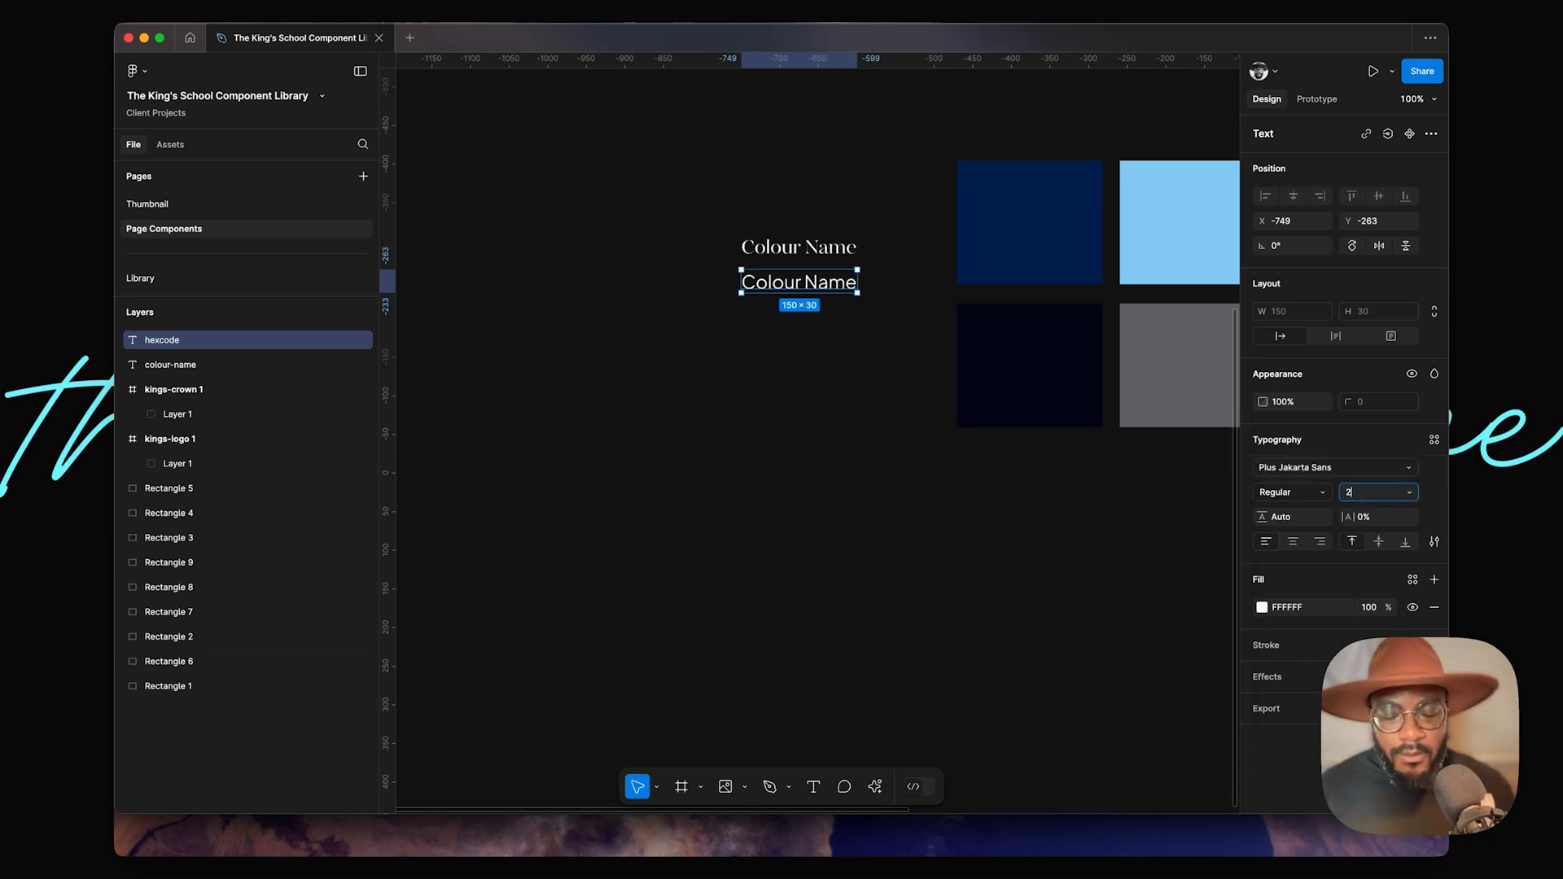
{"action": "key", "text": "Return"}
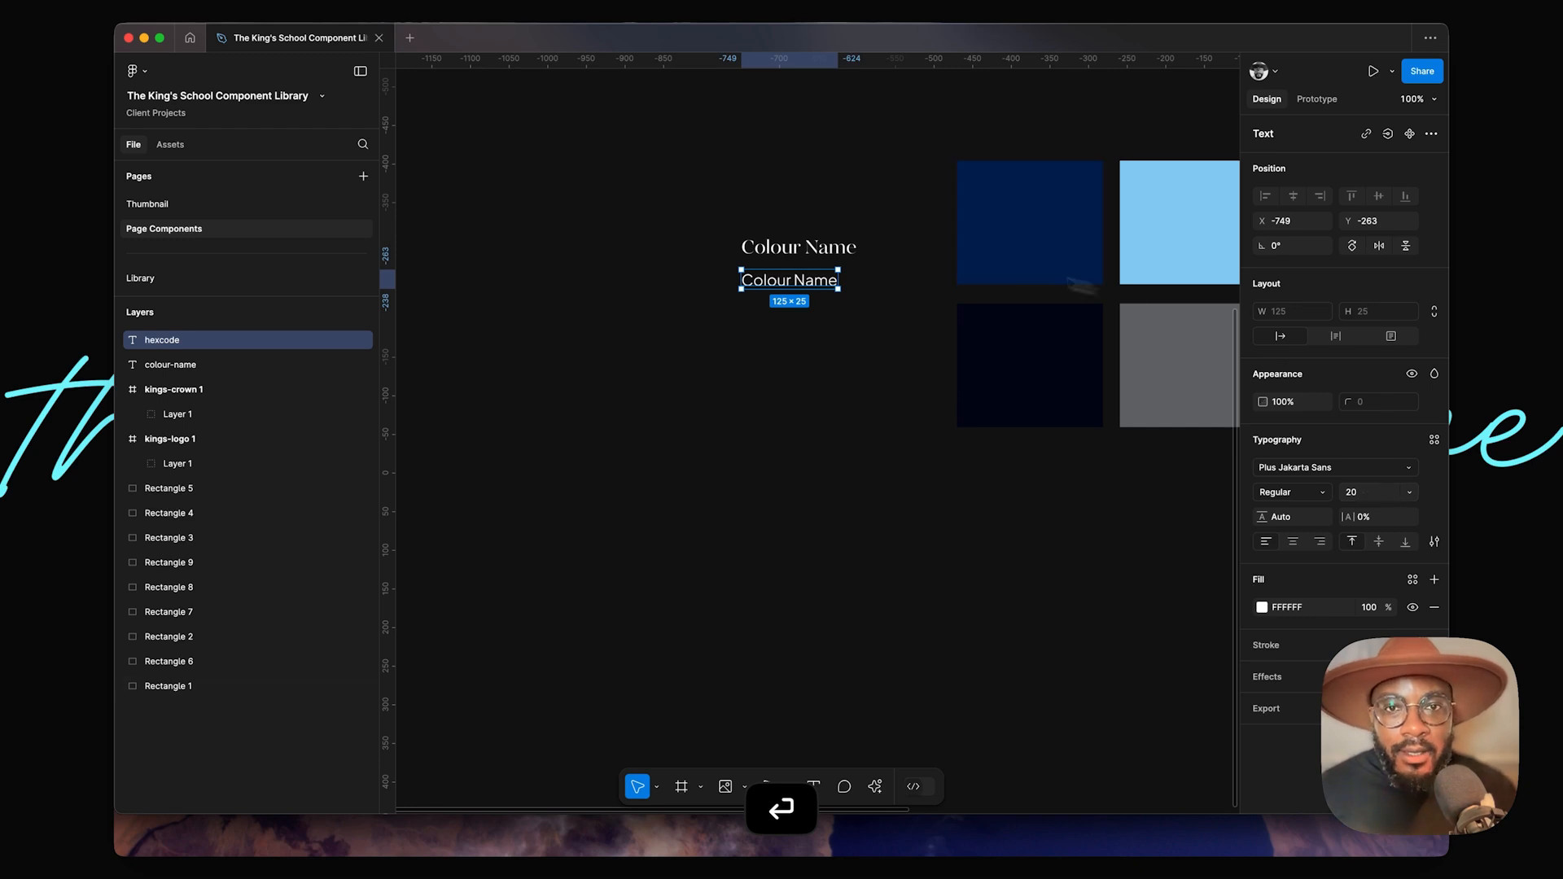
Step: Move the hexcode text up close beneath the Colour Name heading and replace its content with "#Hexcode"
{"action": "scroll", "coordinate": [844, 281], "scroll_direction": "up", "scroll_amount": 8}
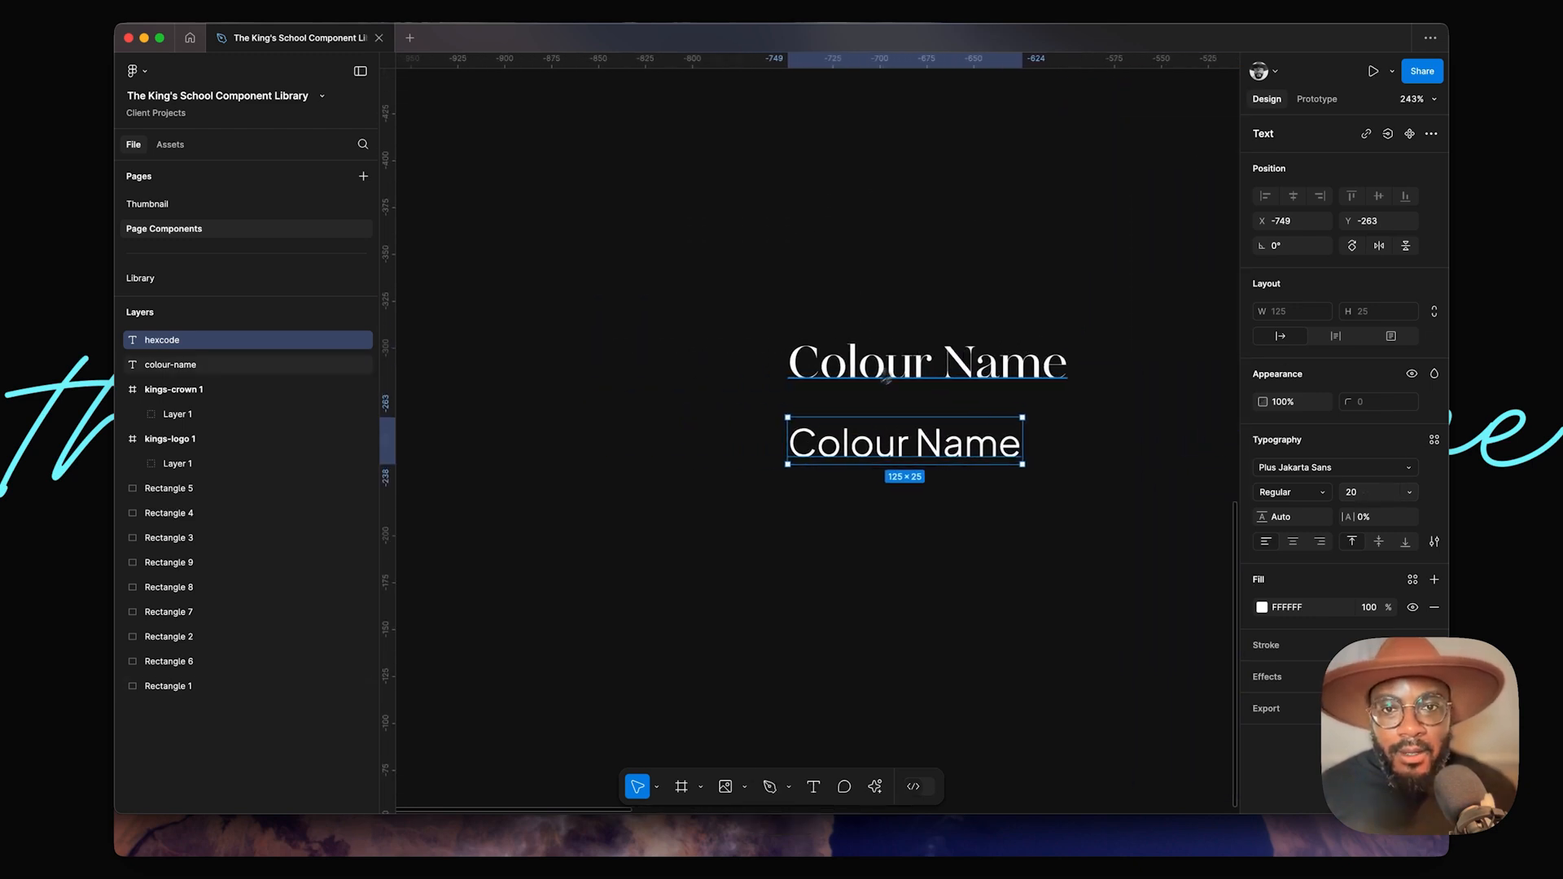
{"action": "left_click_drag", "start_coordinate": [956, 444], "coordinate": [961, 421]}
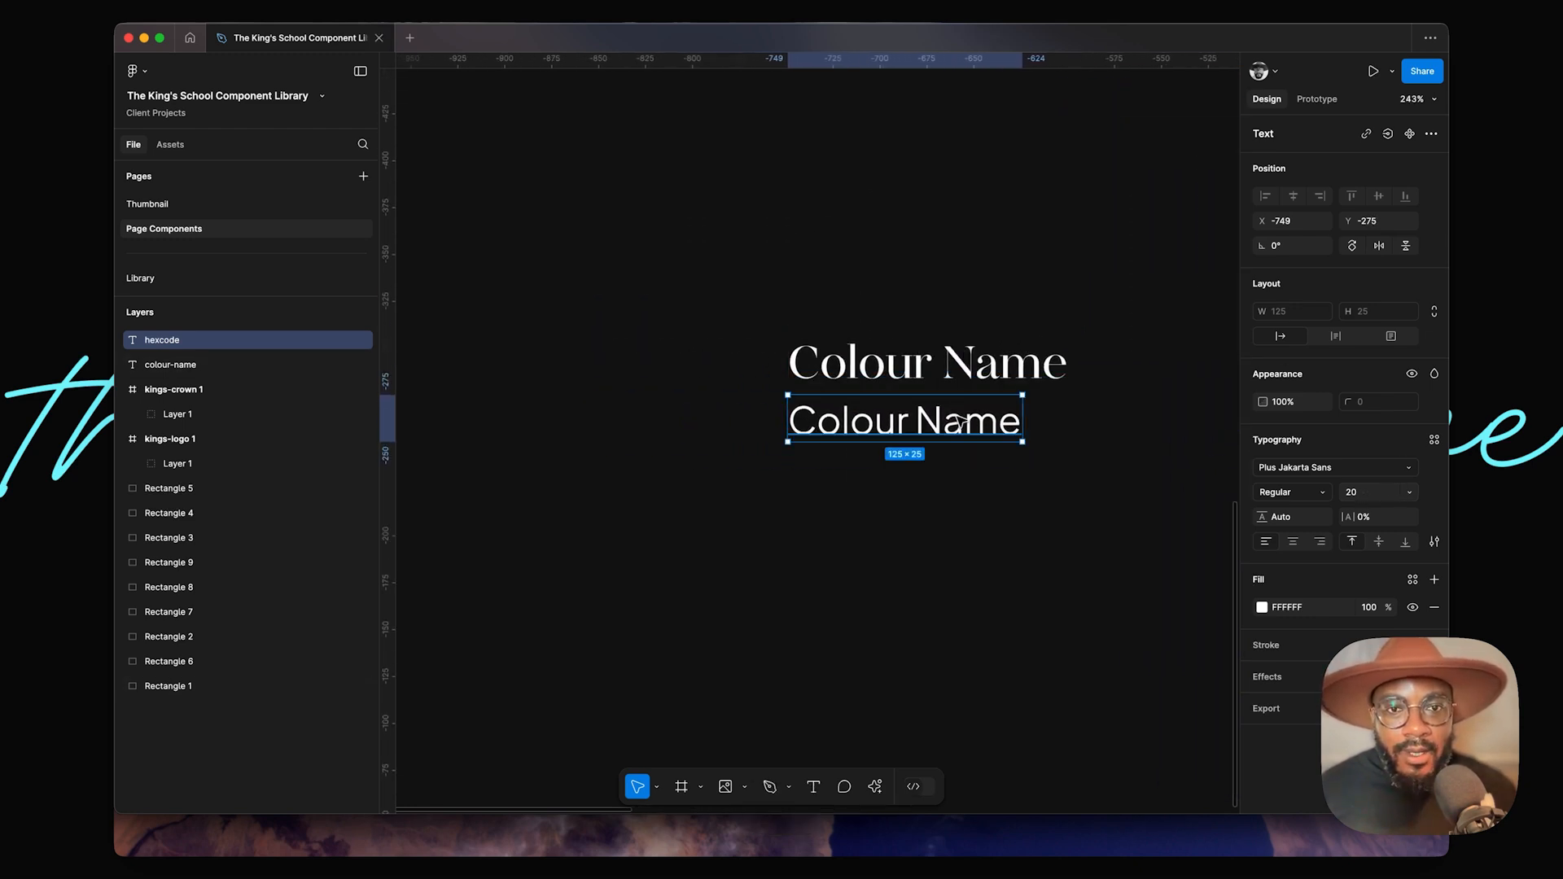
{"action": "double_click", "coordinate": [908, 418]}
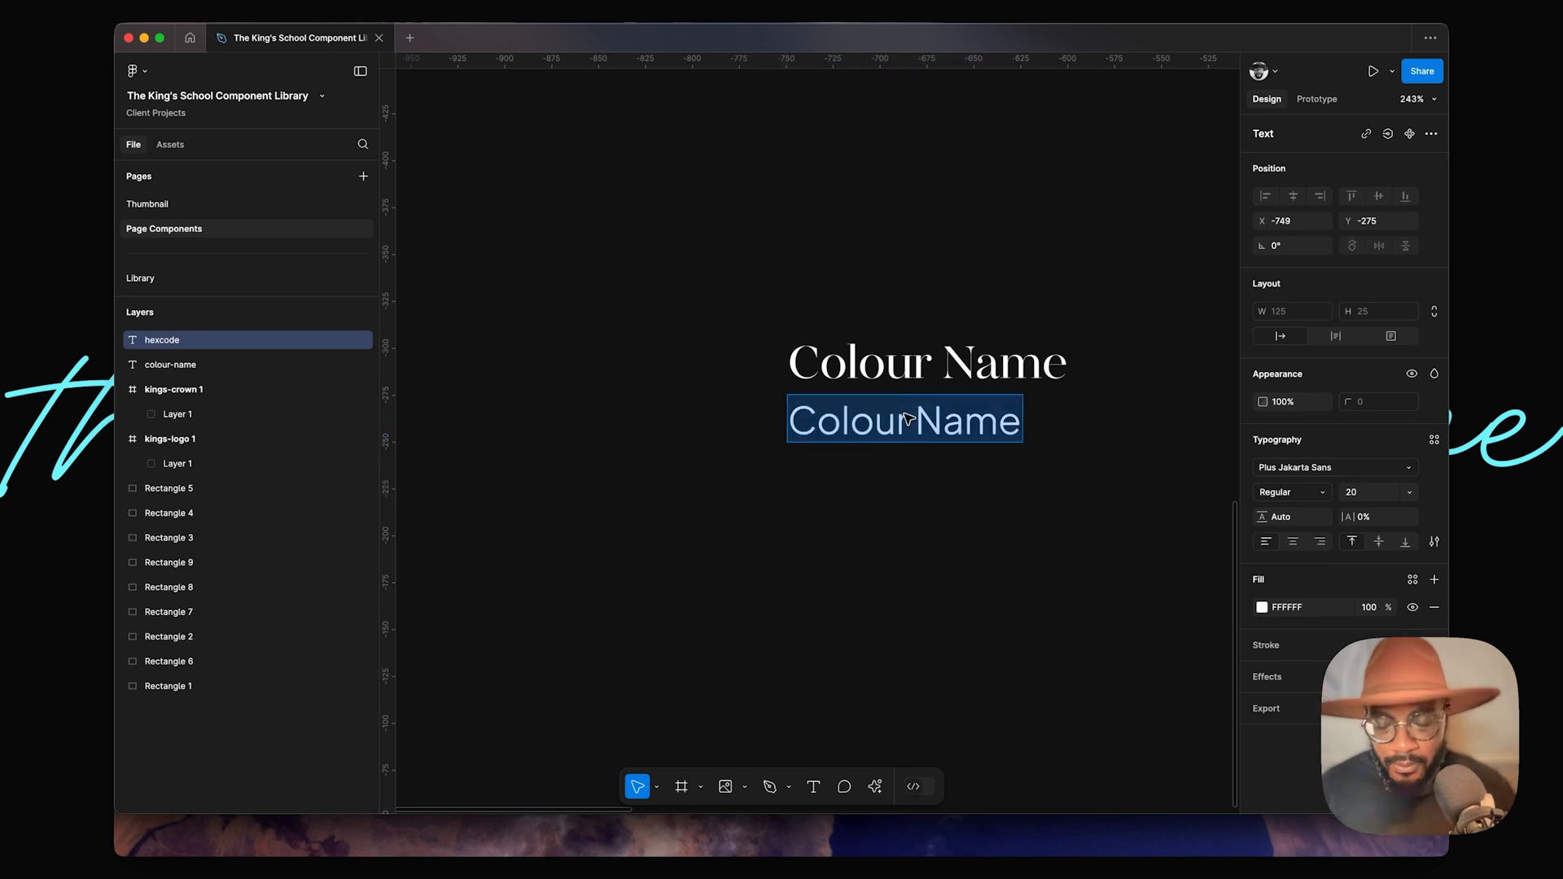
{"action": "type", "text": "#"}
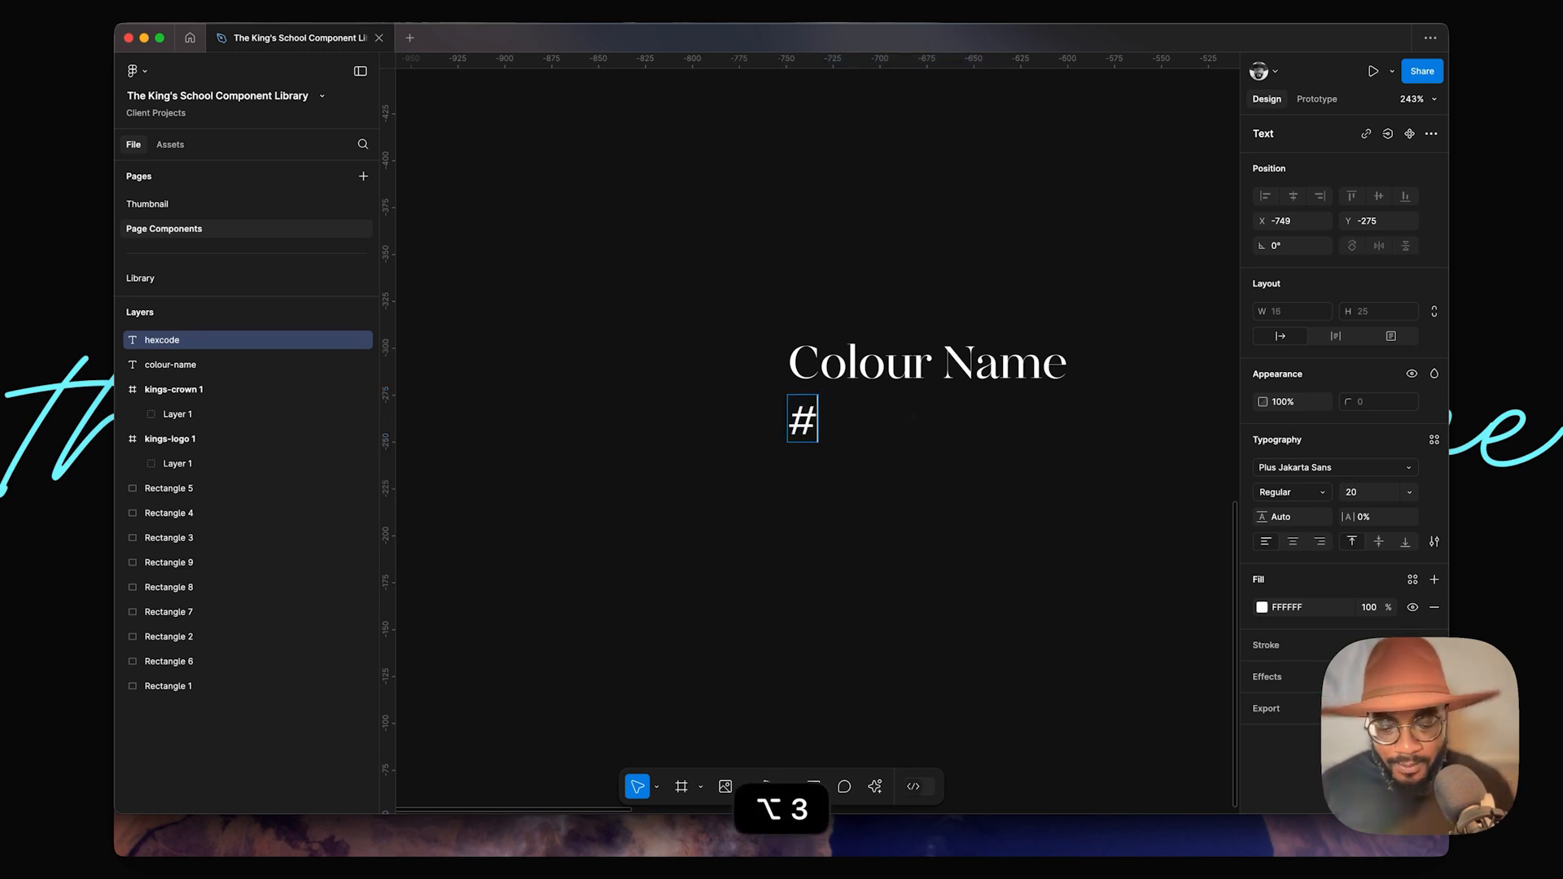
{"action": "type", "text": "Heav"}
{"action": "key", "text": "BackSpace"}
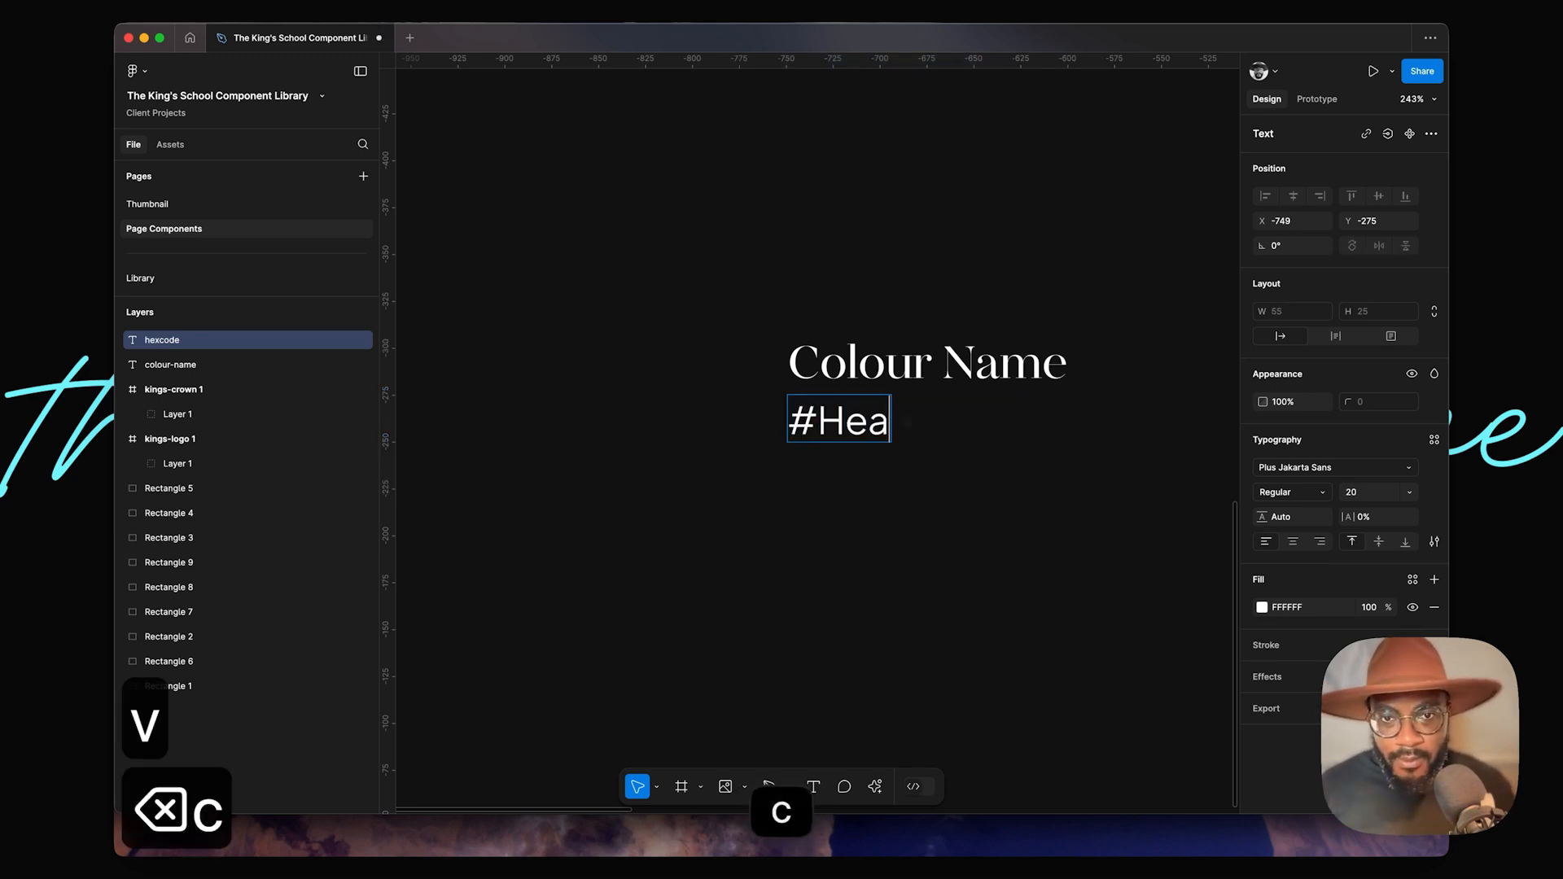
{"action": "type", "text": "c"}
{"action": "key", "text": "BackSpace"}
{"action": "key", "text": "BackSpace"}
{"action": "type", "text": "c"}
{"action": "key", "text": "BackSpace"}
{"action": "type", "text": "xo"}
{"action": "key", "text": "BackSpace"}
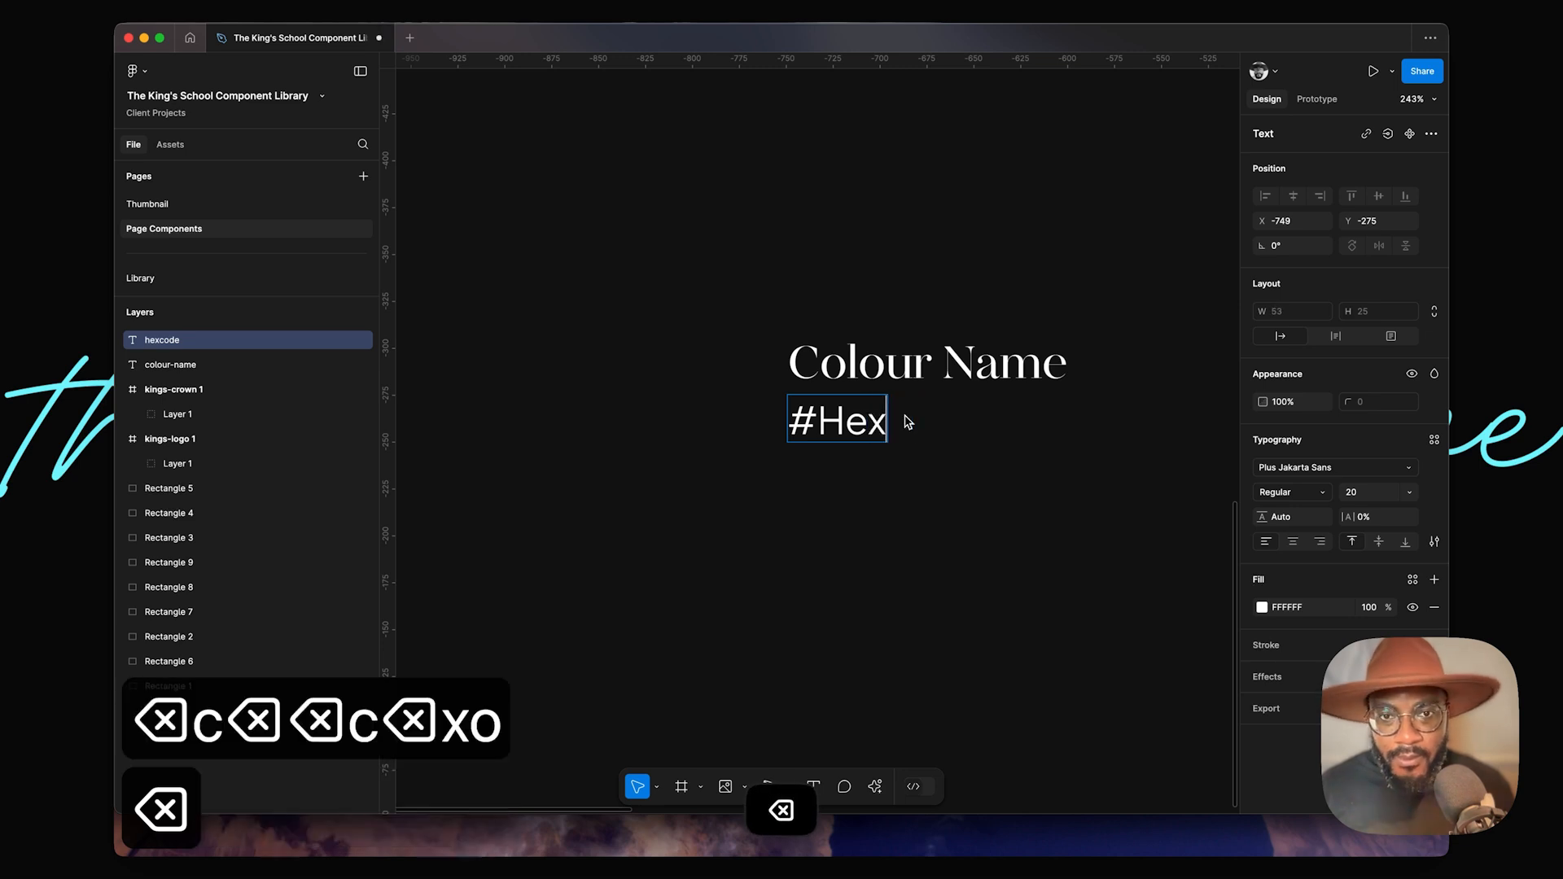
{"action": "type", "text": "code"}
{"action": "key", "text": "Escape"}
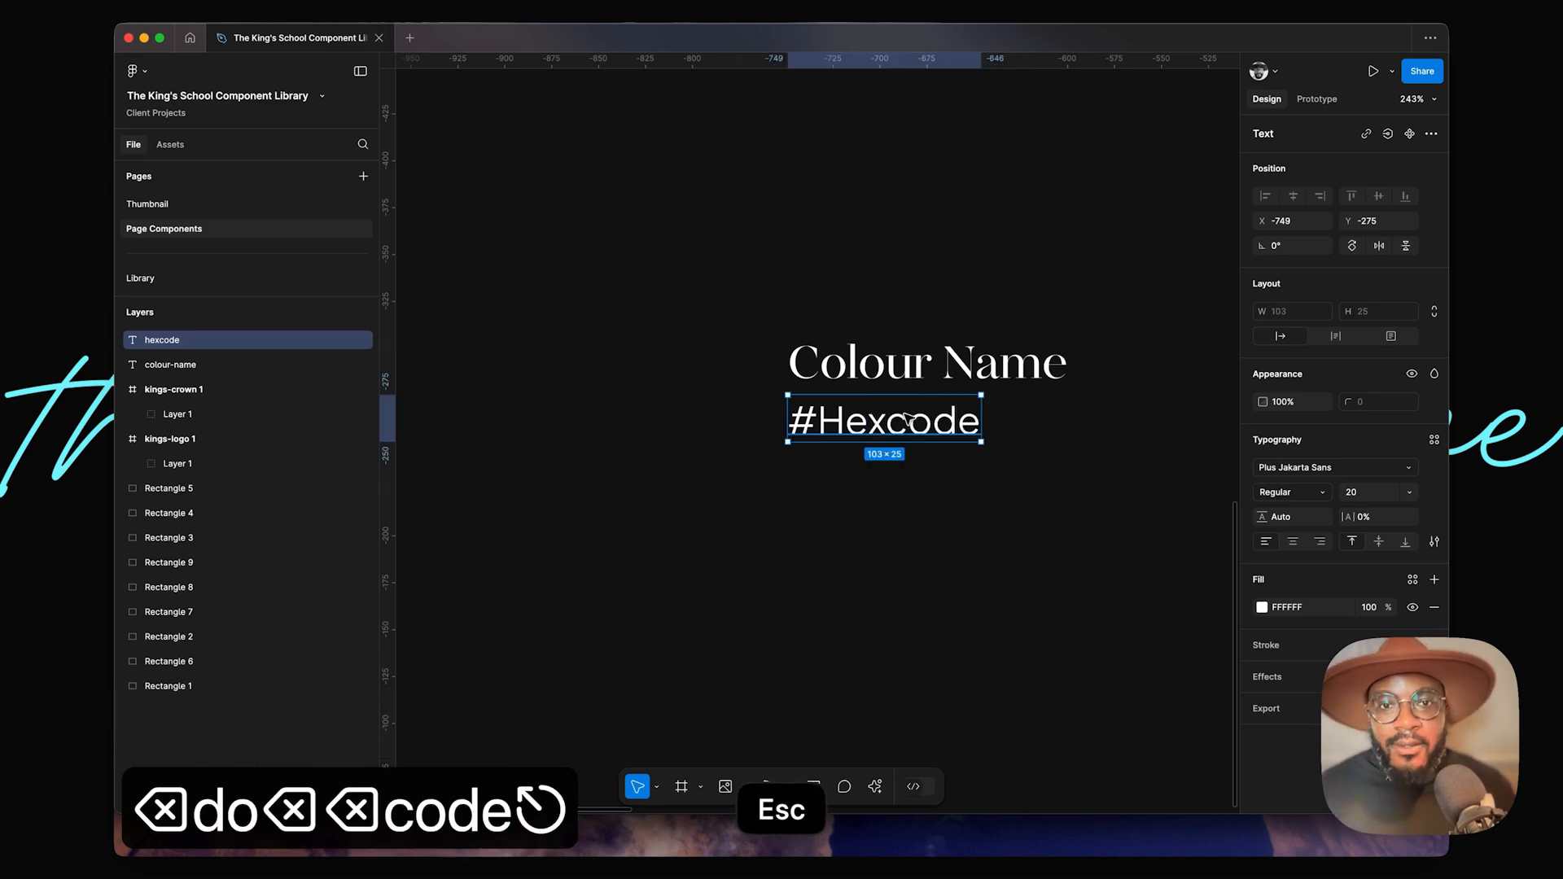
Step: Duplicate the #Hexcode text below itself, left-aligned with a small gap, and nudge the copy up by one pixel
{"action": "left_click", "coordinate": [1007, 481]}
{"action": "left_click_drag", "start_coordinate": [903, 429], "coordinate": [898, 514]}
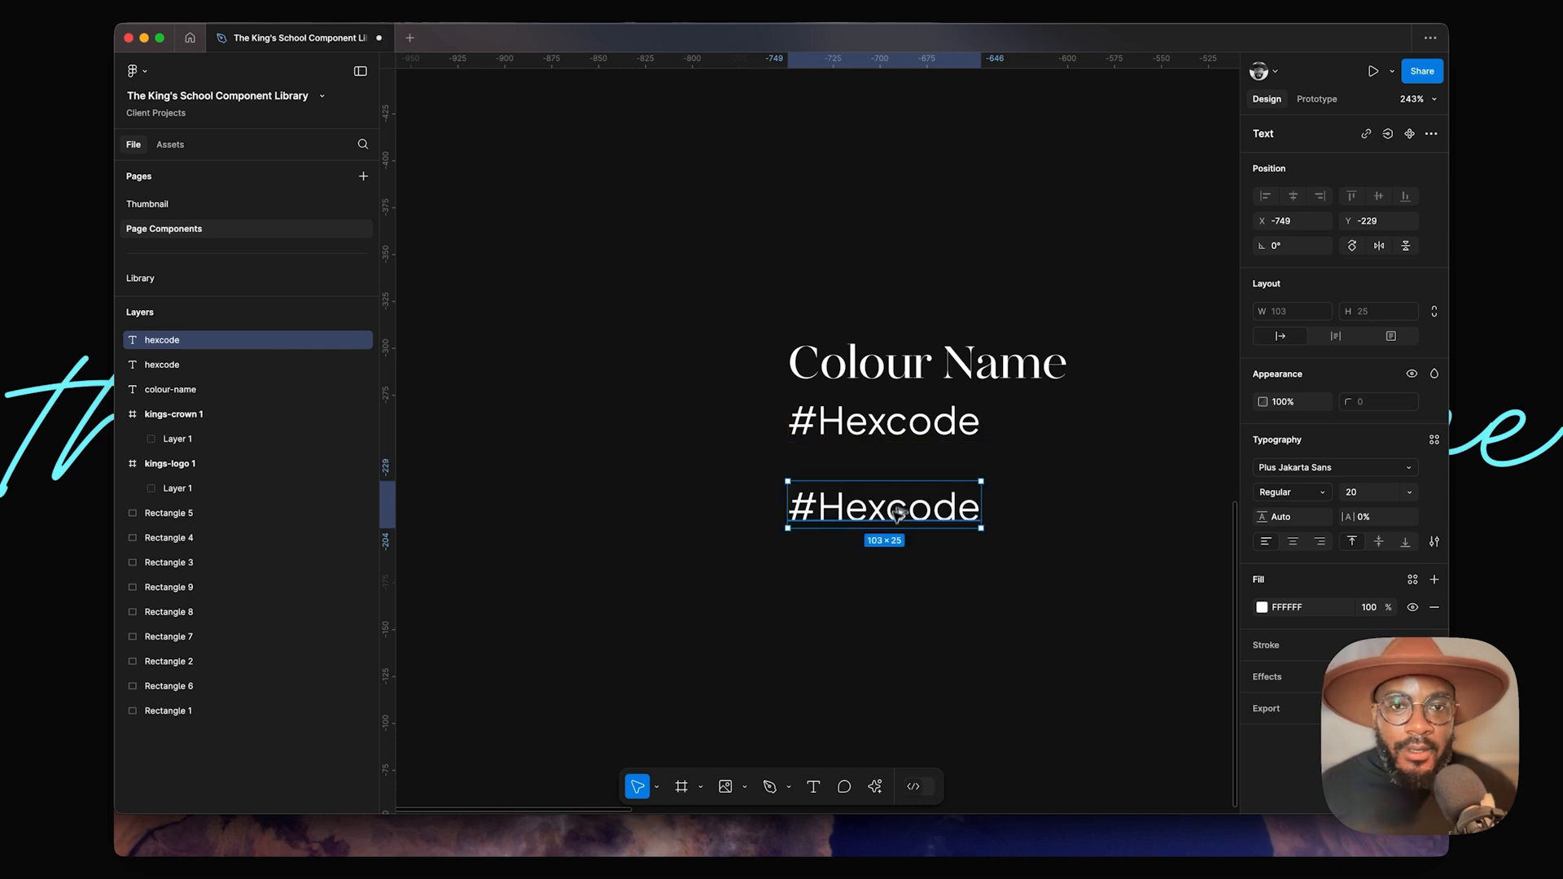
{"action": "key", "text": "Up"}
{"action": "scroll", "coordinate": [913, 402], "scroll_direction": "right", "scroll_amount": 2}
{"action": "left_click", "coordinate": [912, 403]}
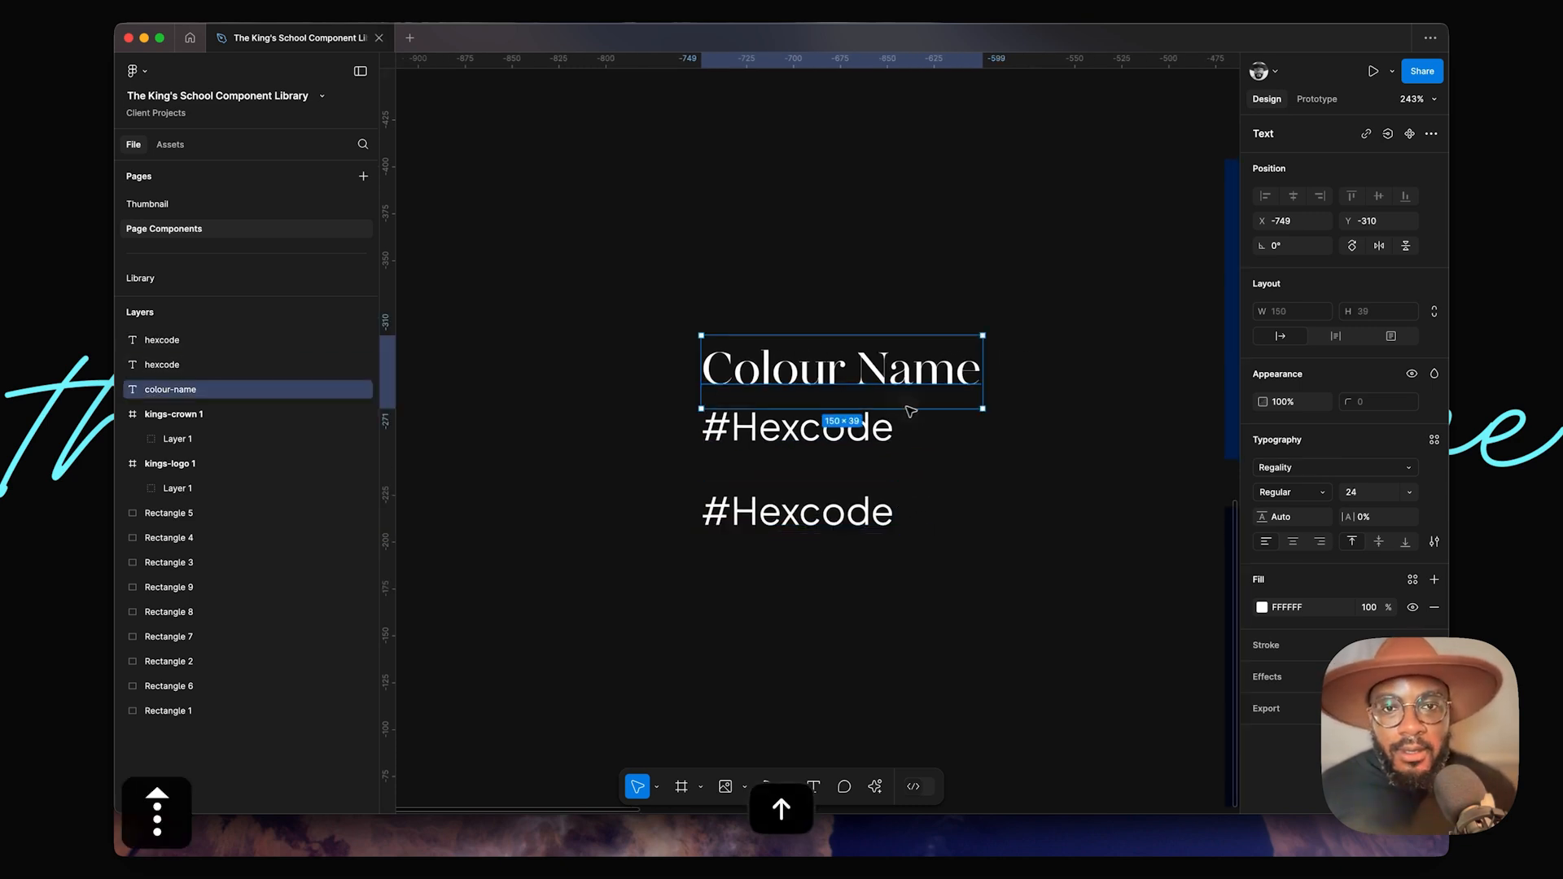
{"action": "left_click", "coordinate": [993, 447]}
Step: Set the font size of the lower #Hexcode text to 16
{"action": "left_click", "coordinate": [848, 513]}
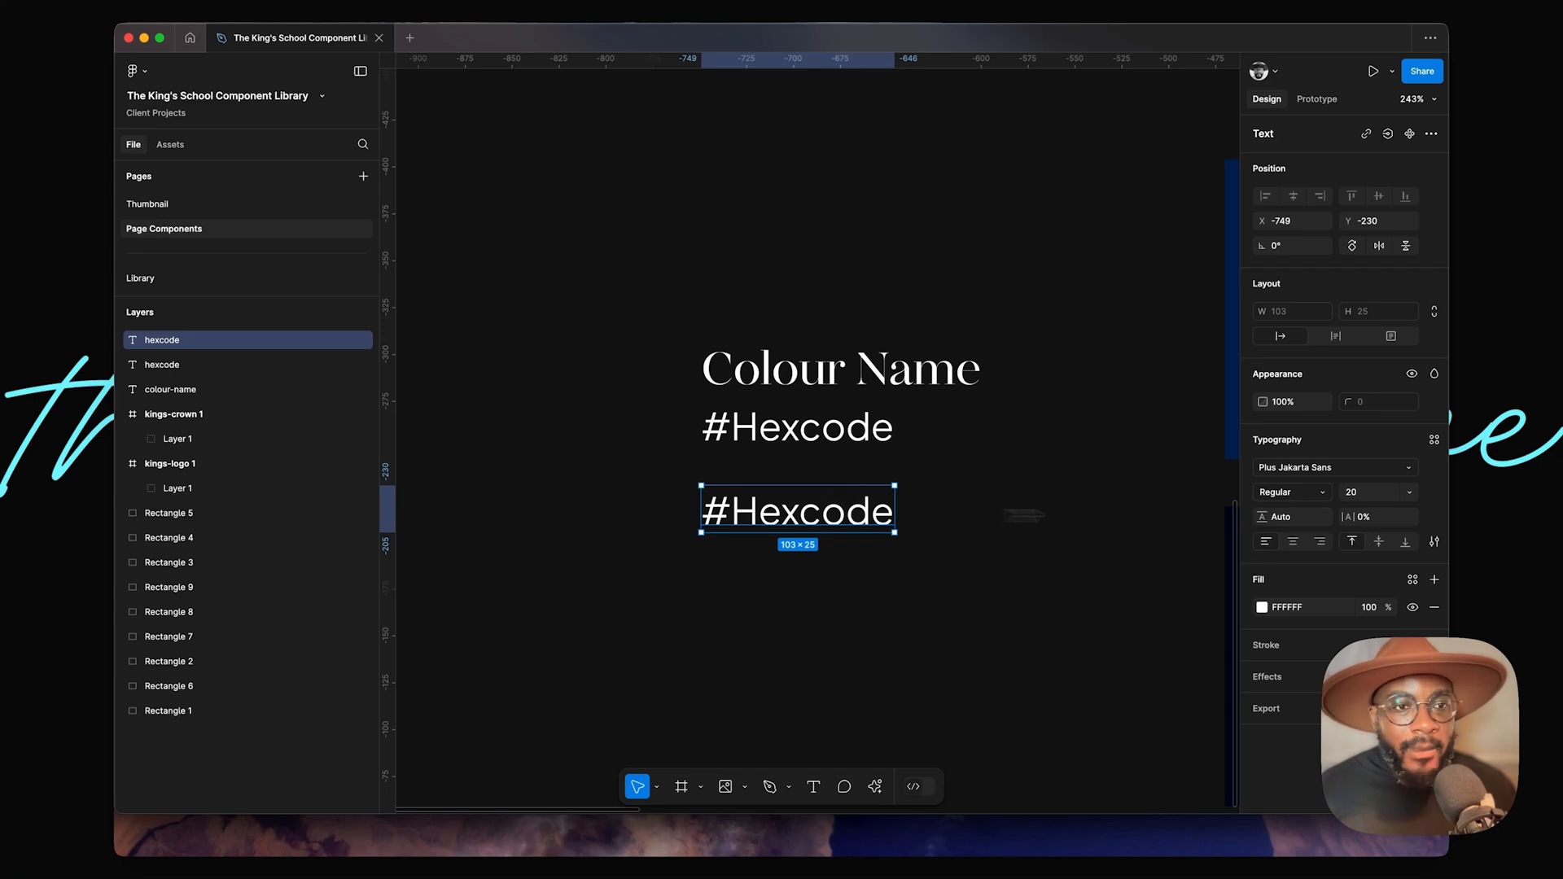
{"action": "scroll", "coordinate": [961, 493], "scroll_direction": "down", "scroll_amount": 5}
{"action": "left_click", "coordinate": [1375, 493]}
{"action": "type", "text": "16"}
{"action": "key", "text": "Return"}
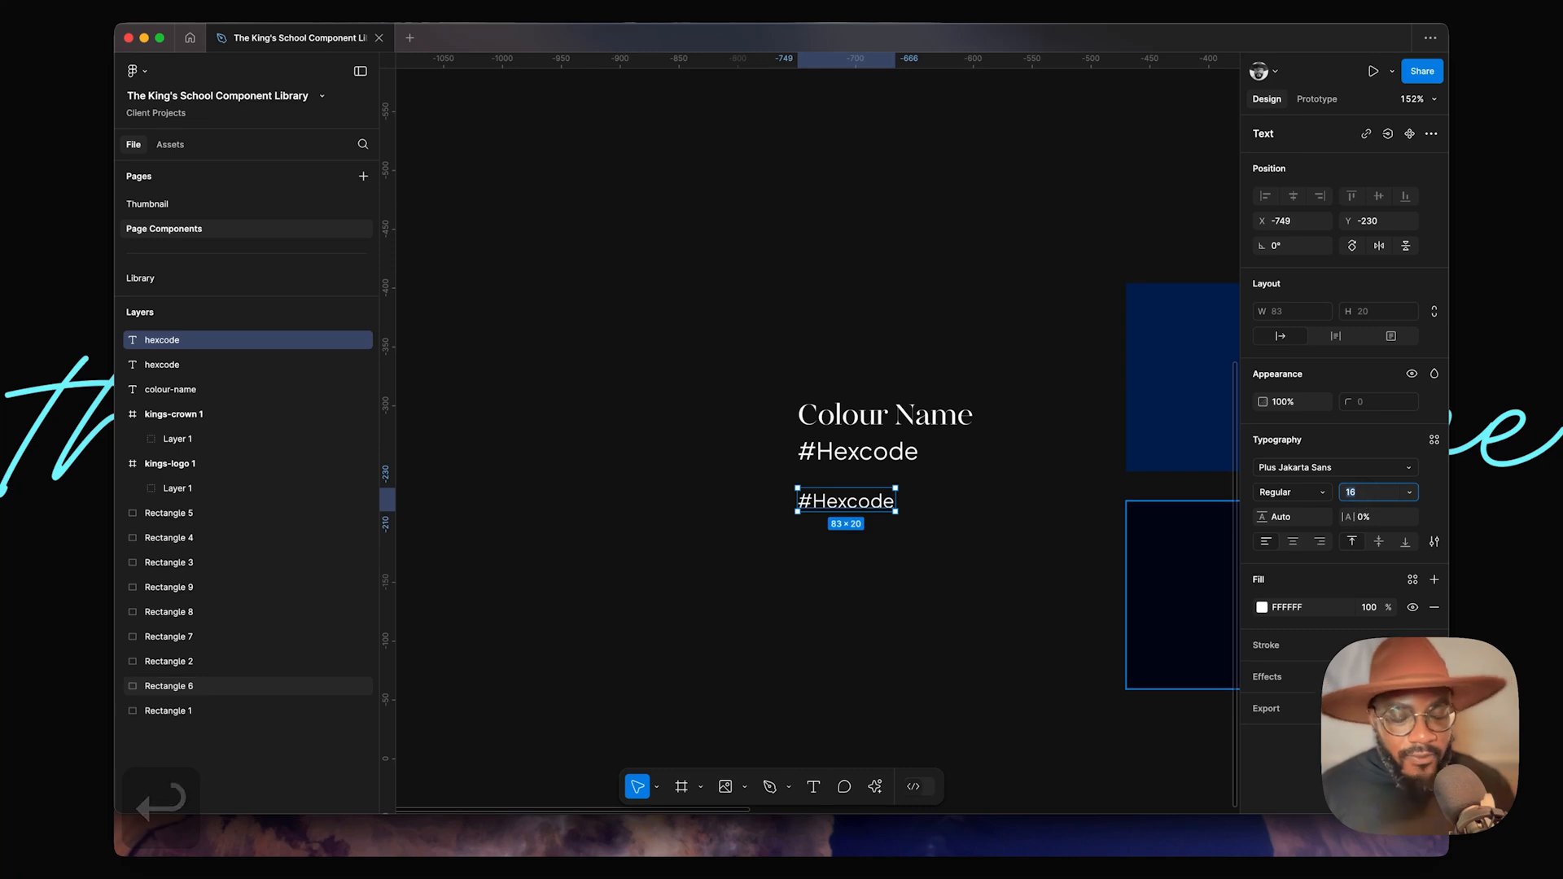
Step: Set the lower #Hexcode text's font size to 14 and widen its text box to 200
{"action": "key", "text": "Down"}
{"action": "key", "text": "Down"}
{"action": "key", "text": "Return"}
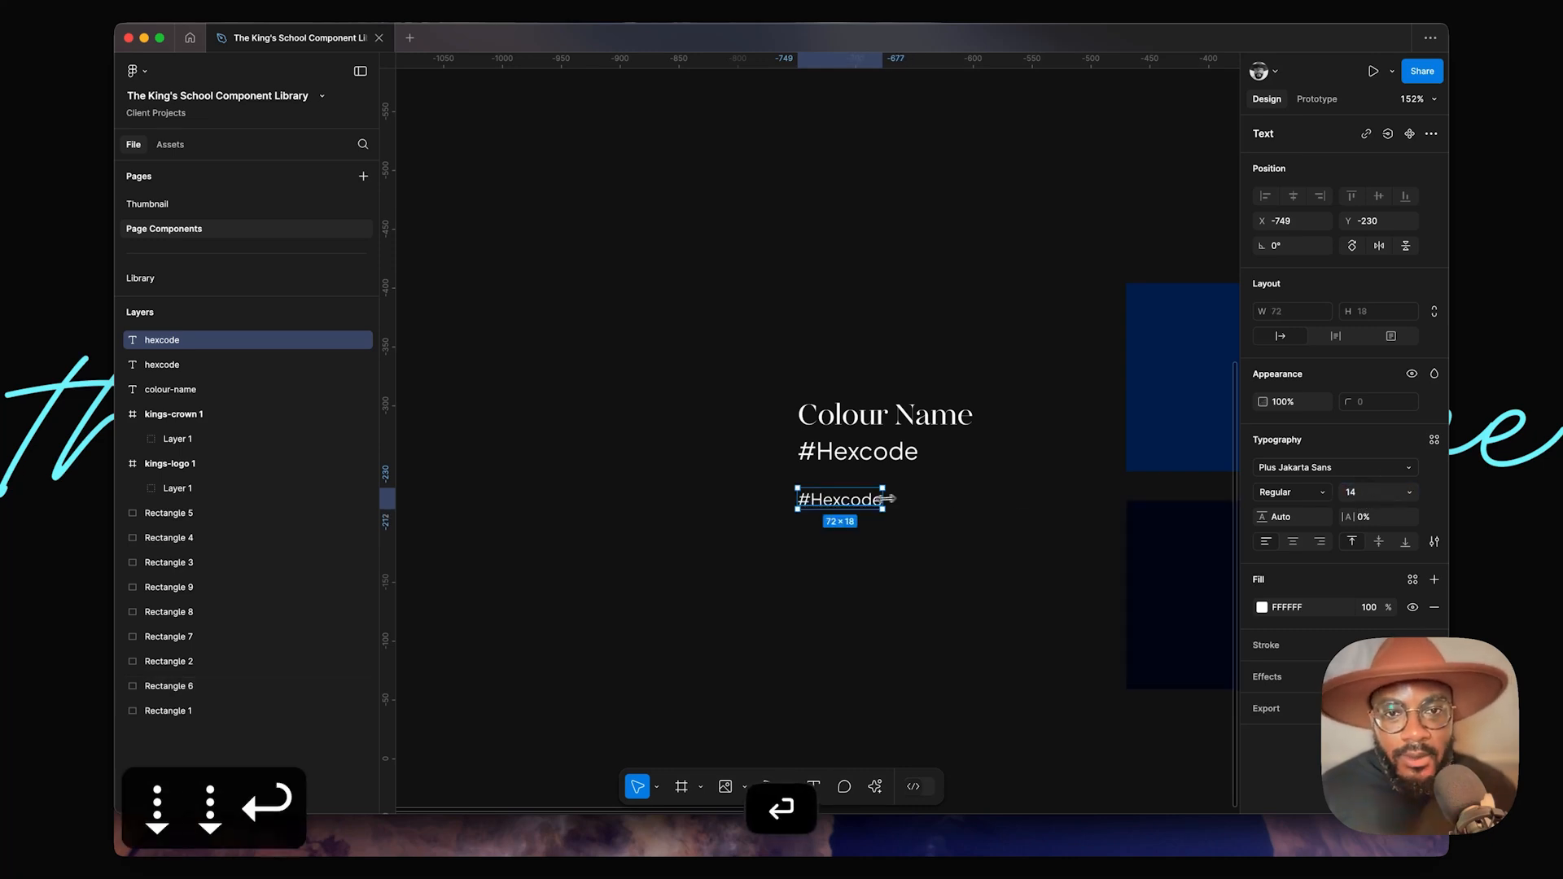
{"action": "left_click_drag", "start_coordinate": [882, 498], "coordinate": [1033, 496]}
Step: Rename the lower #Hexcode text's layer as "description"
{"action": "key", "text": "ctrl+r"}
{"action": "type", "text": "descrio"}
{"action": "key", "text": "BackSpace"}
{"action": "type", "text": "ption"}
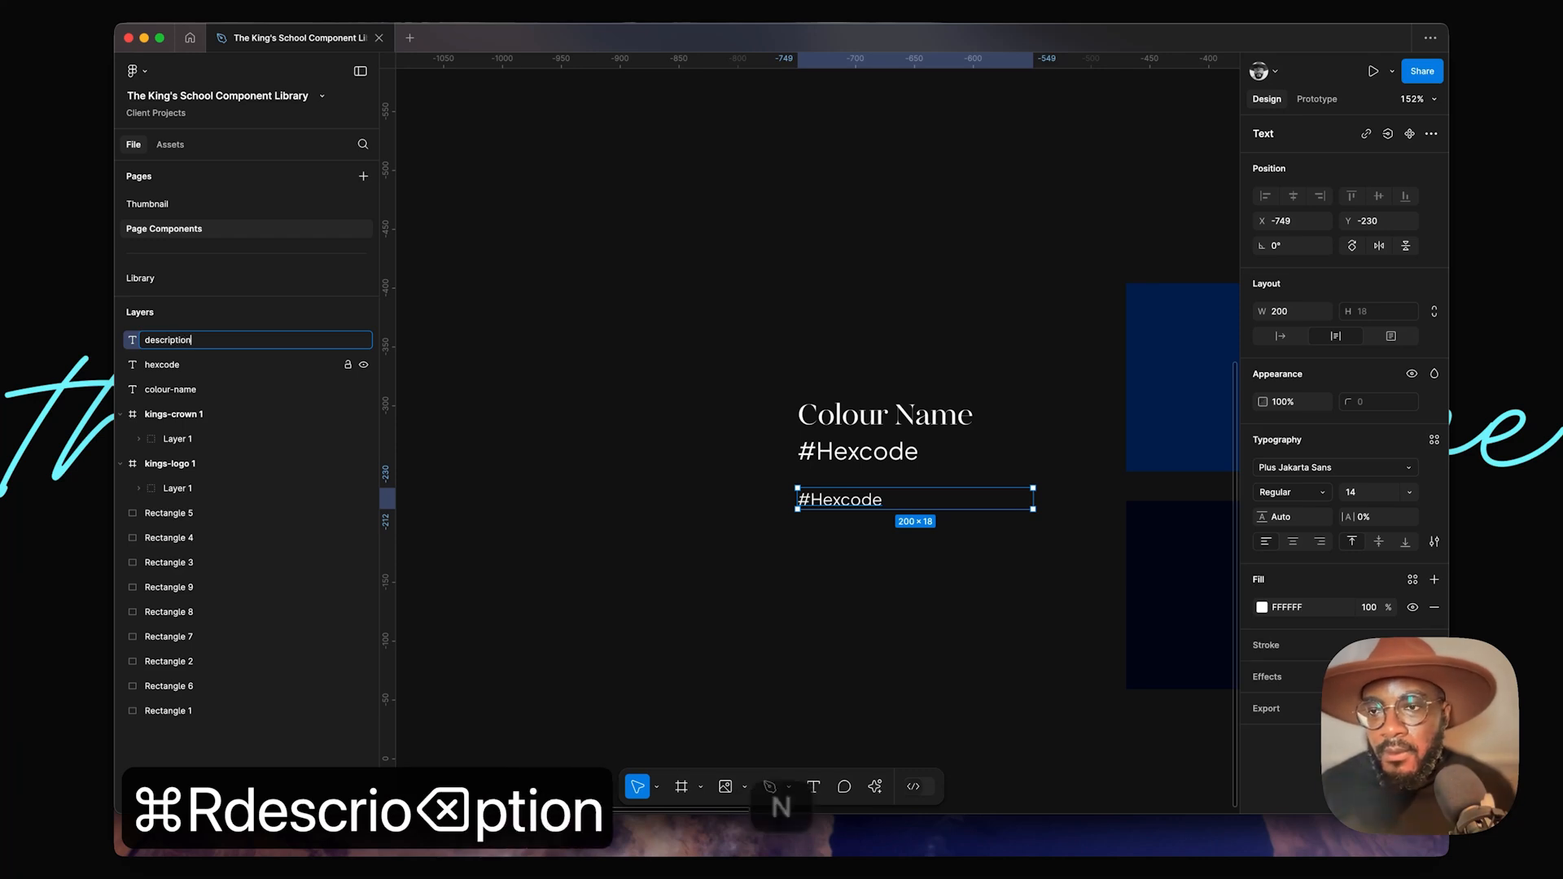
{"action": "key", "text": "Return"}
Step: Replace the description layer's text with "Description of colour and how and when to use it."
{"action": "key", "text": "Return"}
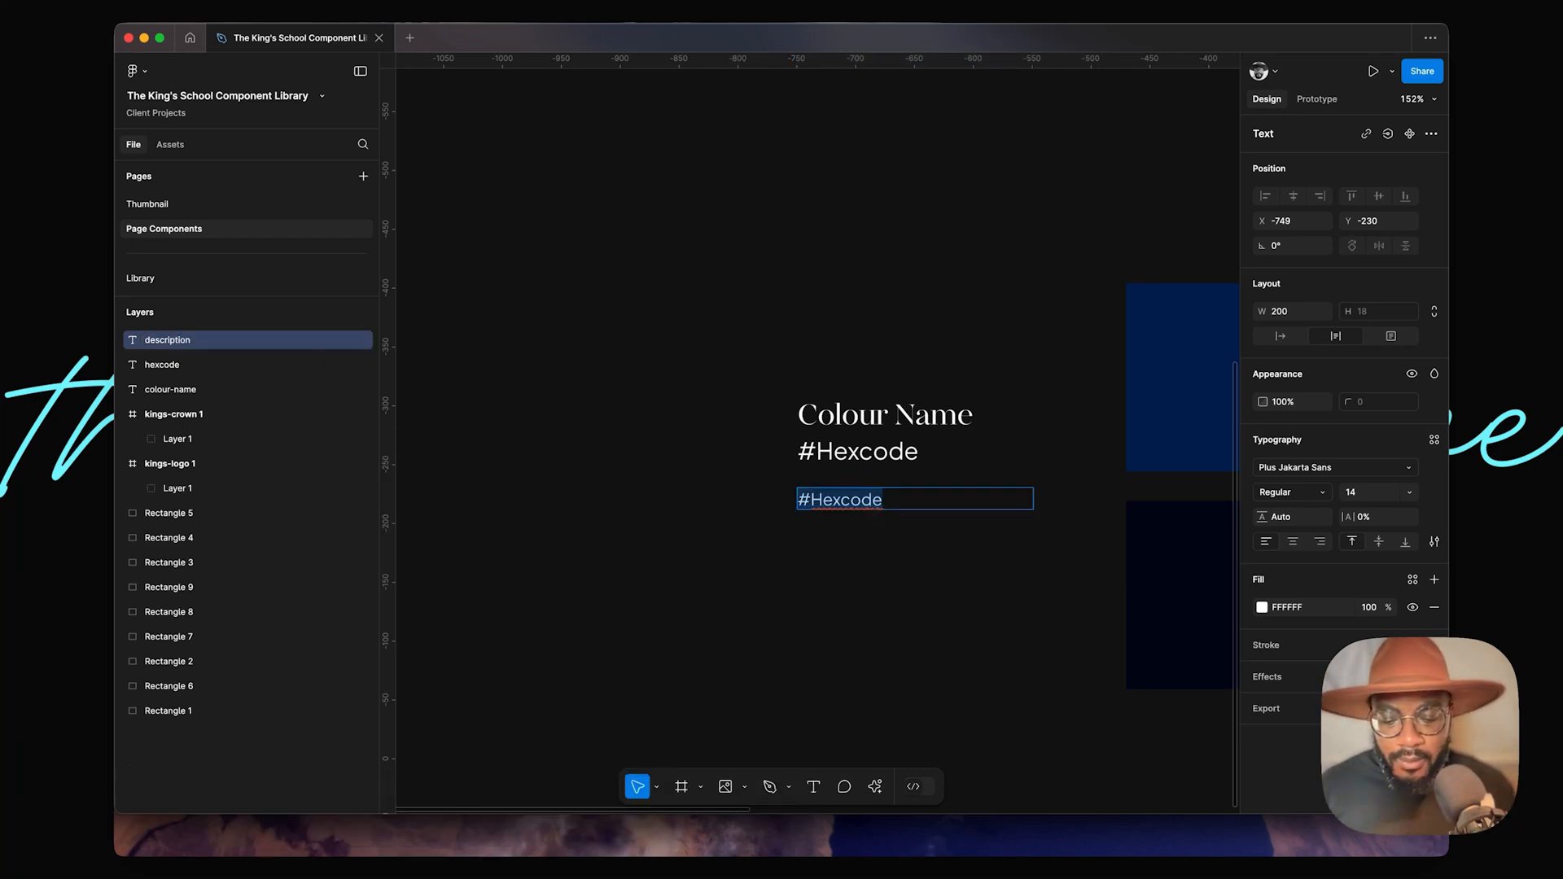
{"action": "type", "text": "Inst"}
{"action": "key", "text": "BackSpace"}
{"action": "key", "text": "BackSpace"}
{"action": "key", "text": "BackSpace"}
{"action": "key", "text": "BackSpace"}
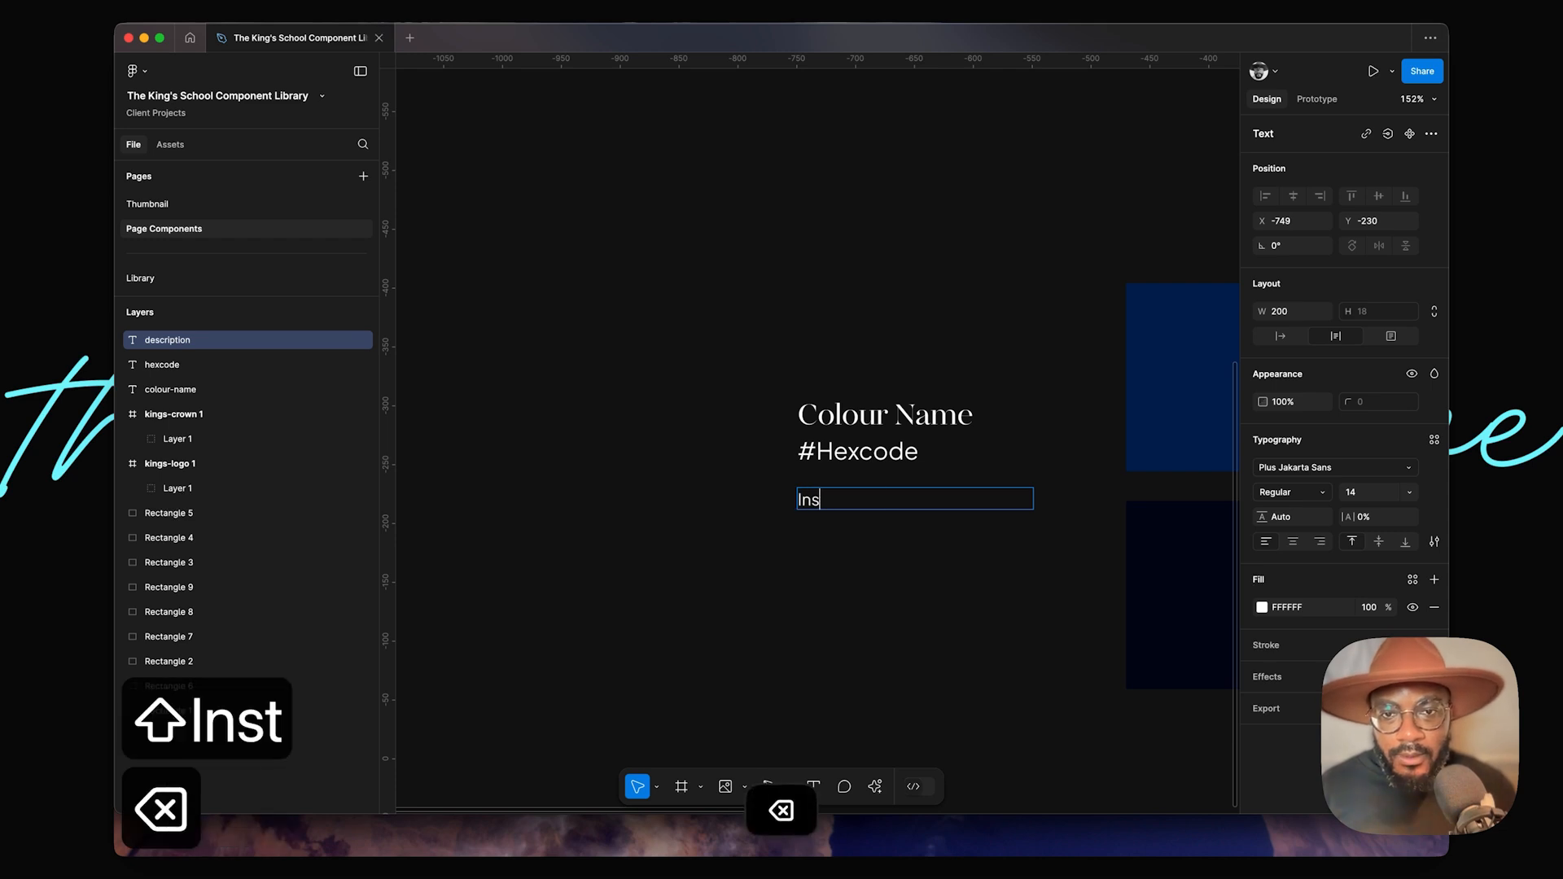
{"action": "type", "text": "DEsc"}
{"action": "key", "text": "BackSpace"}
{"action": "key", "text": "BackSpace"}
{"action": "key", "text": "BackSpace"}
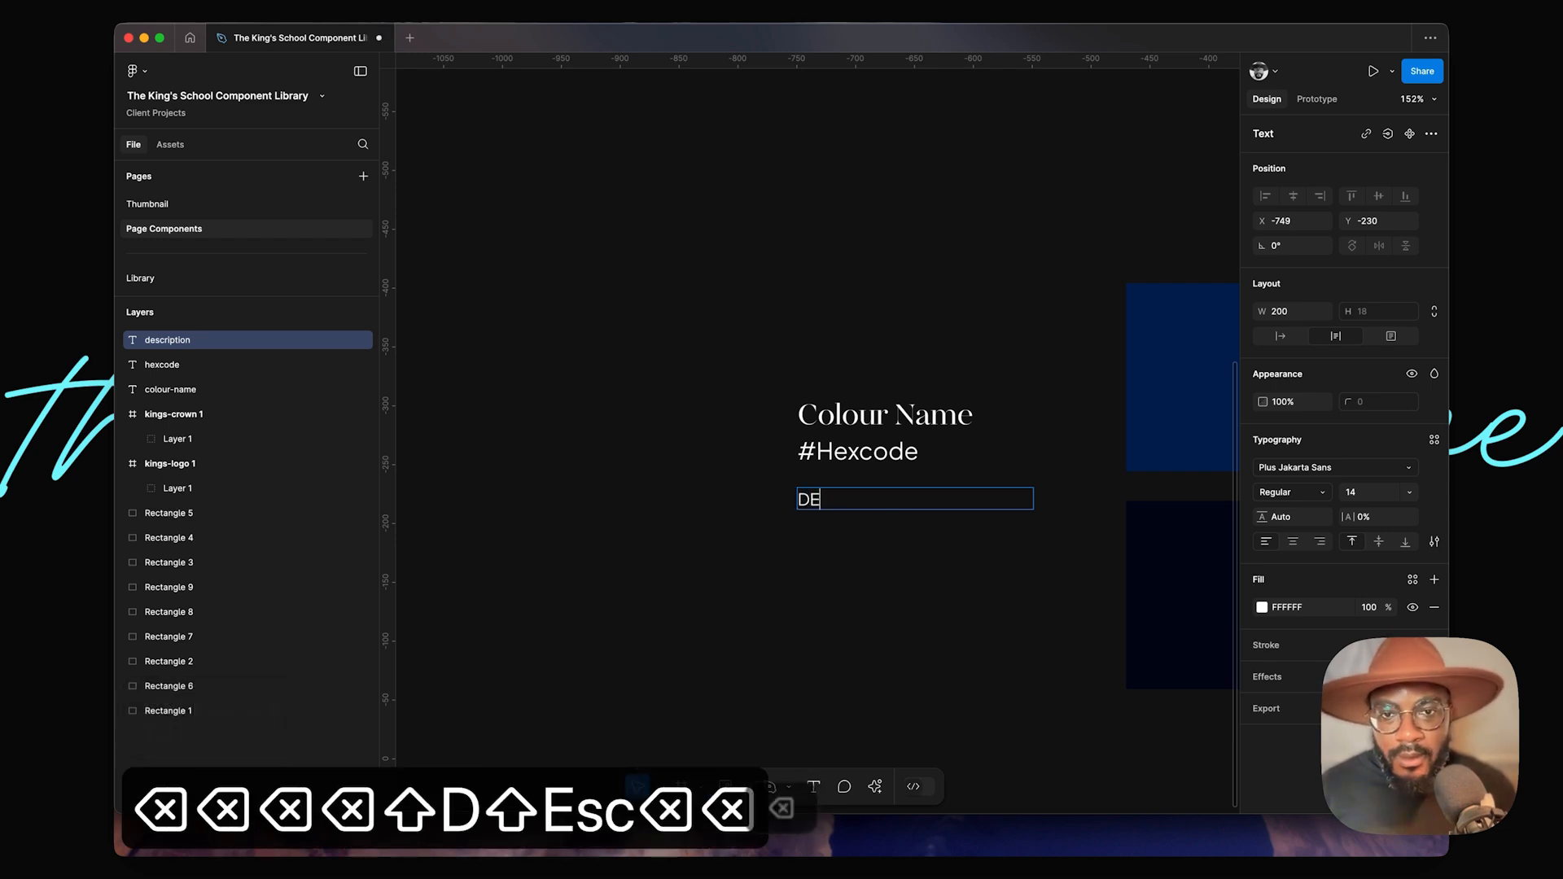
{"action": "type", "text": "escription"}
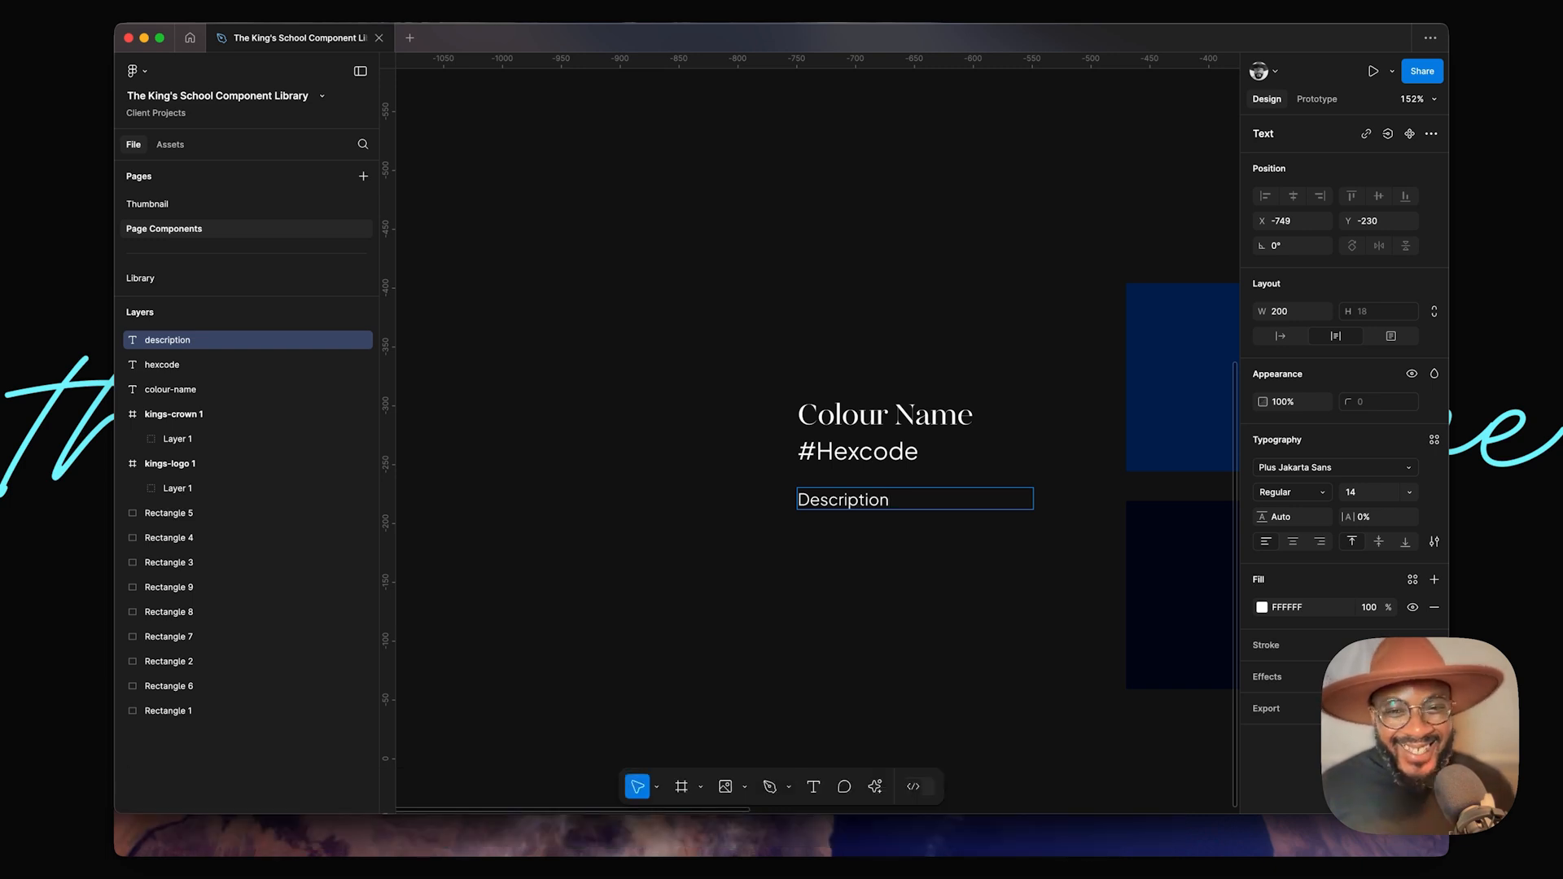
{"action": "type", "text": "of "}
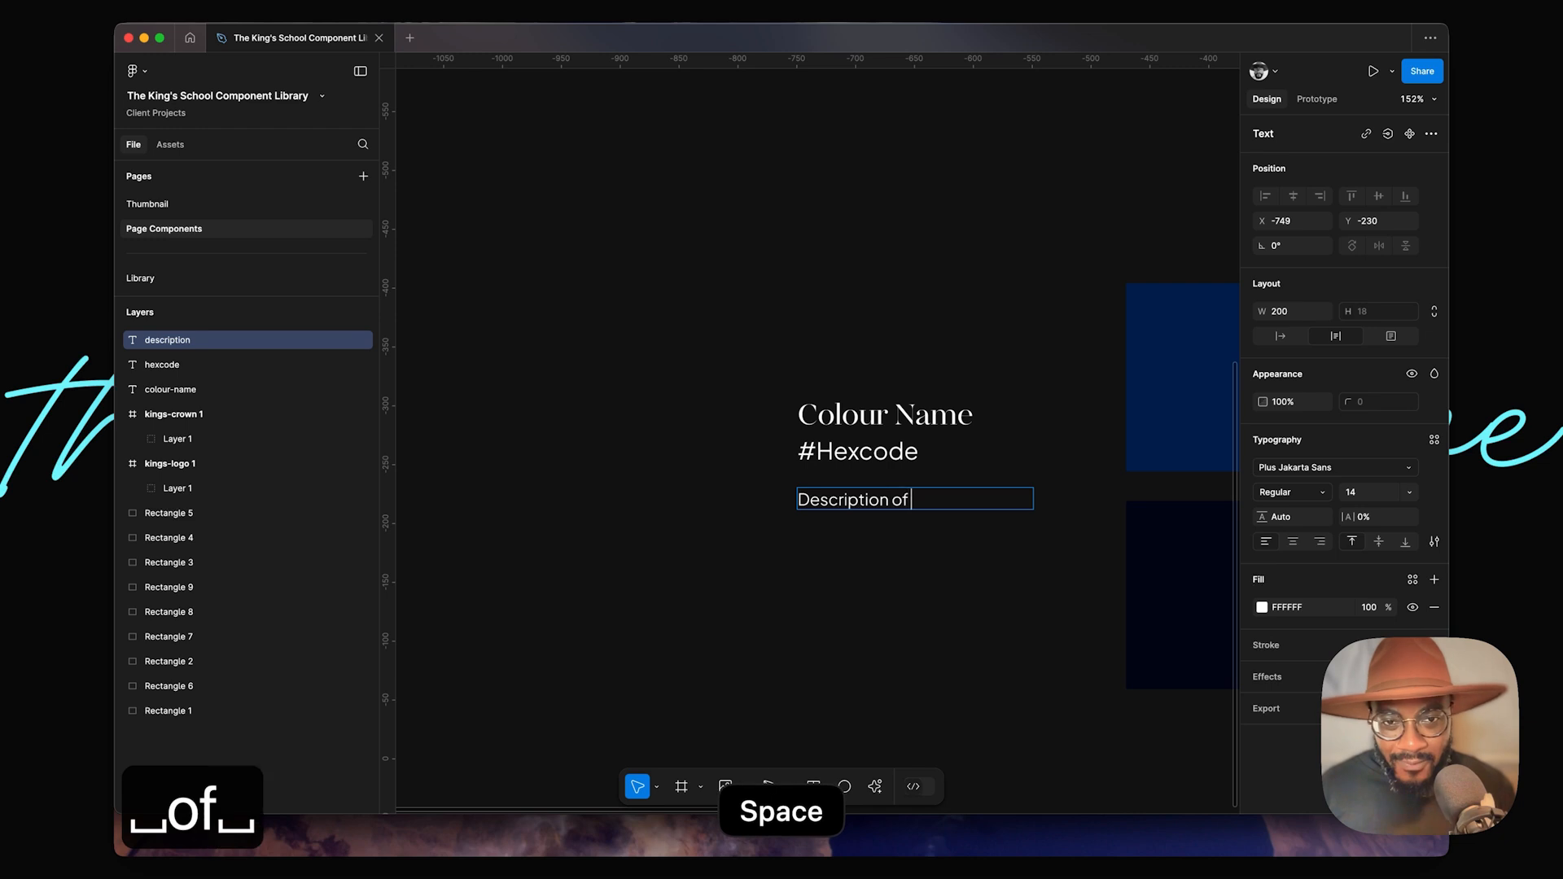
{"action": "type", "text": "colour and how to u"}
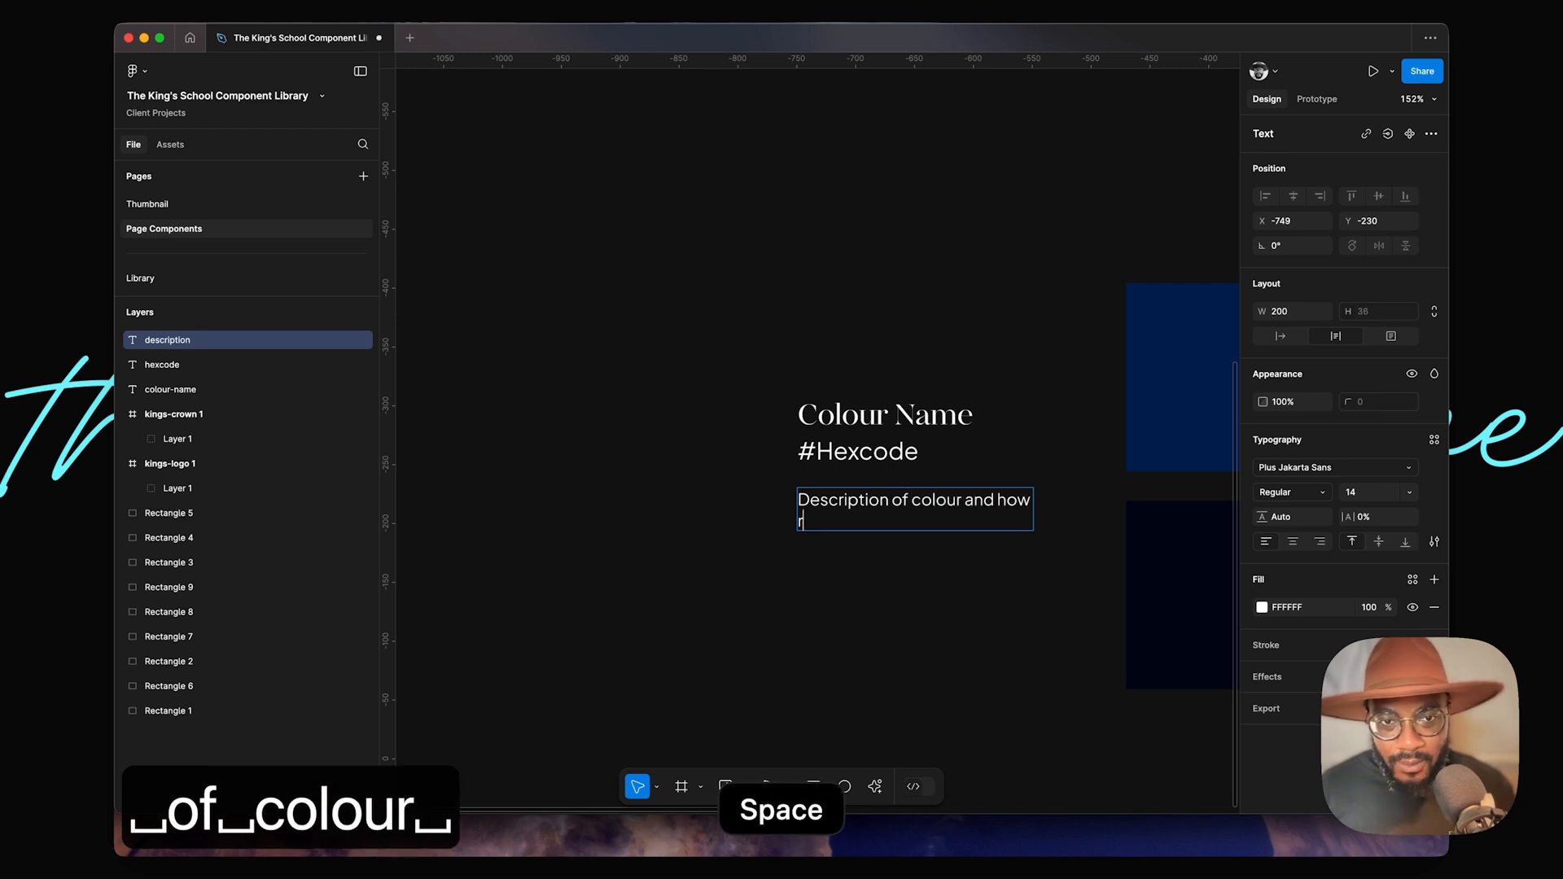
{"action": "key", "text": "BackSpace"}
{"action": "key", "text": "BackSpace"}
{"action": "key", "text": "BackSpace"}
{"action": "key", "text": "BackSpace"}
{"action": "key", "text": "BackSpace"}
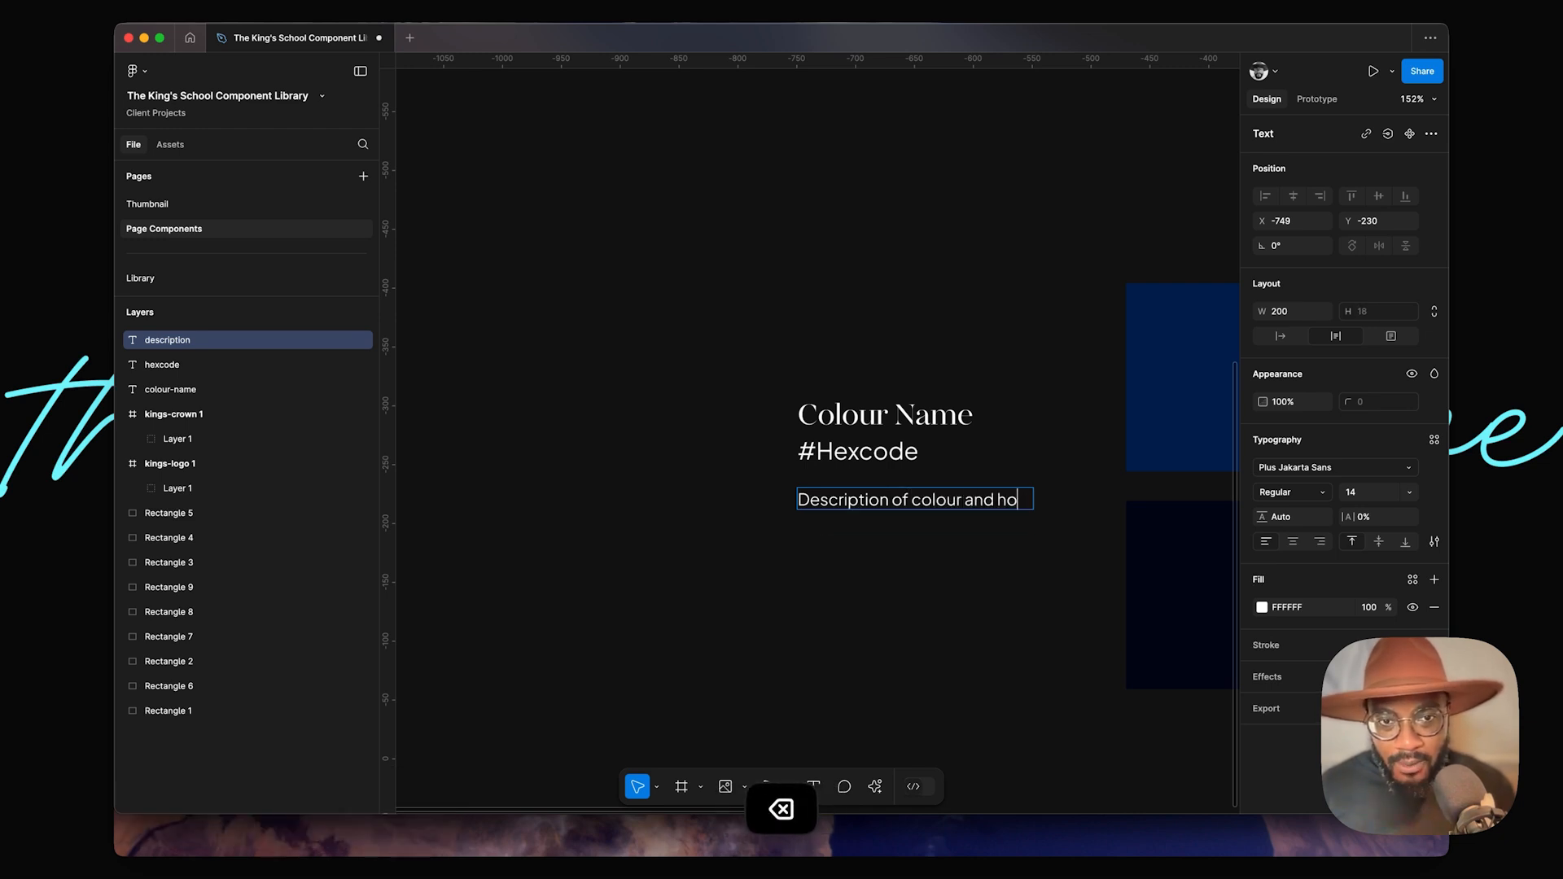
{"action": "type", "text": "and weh"}
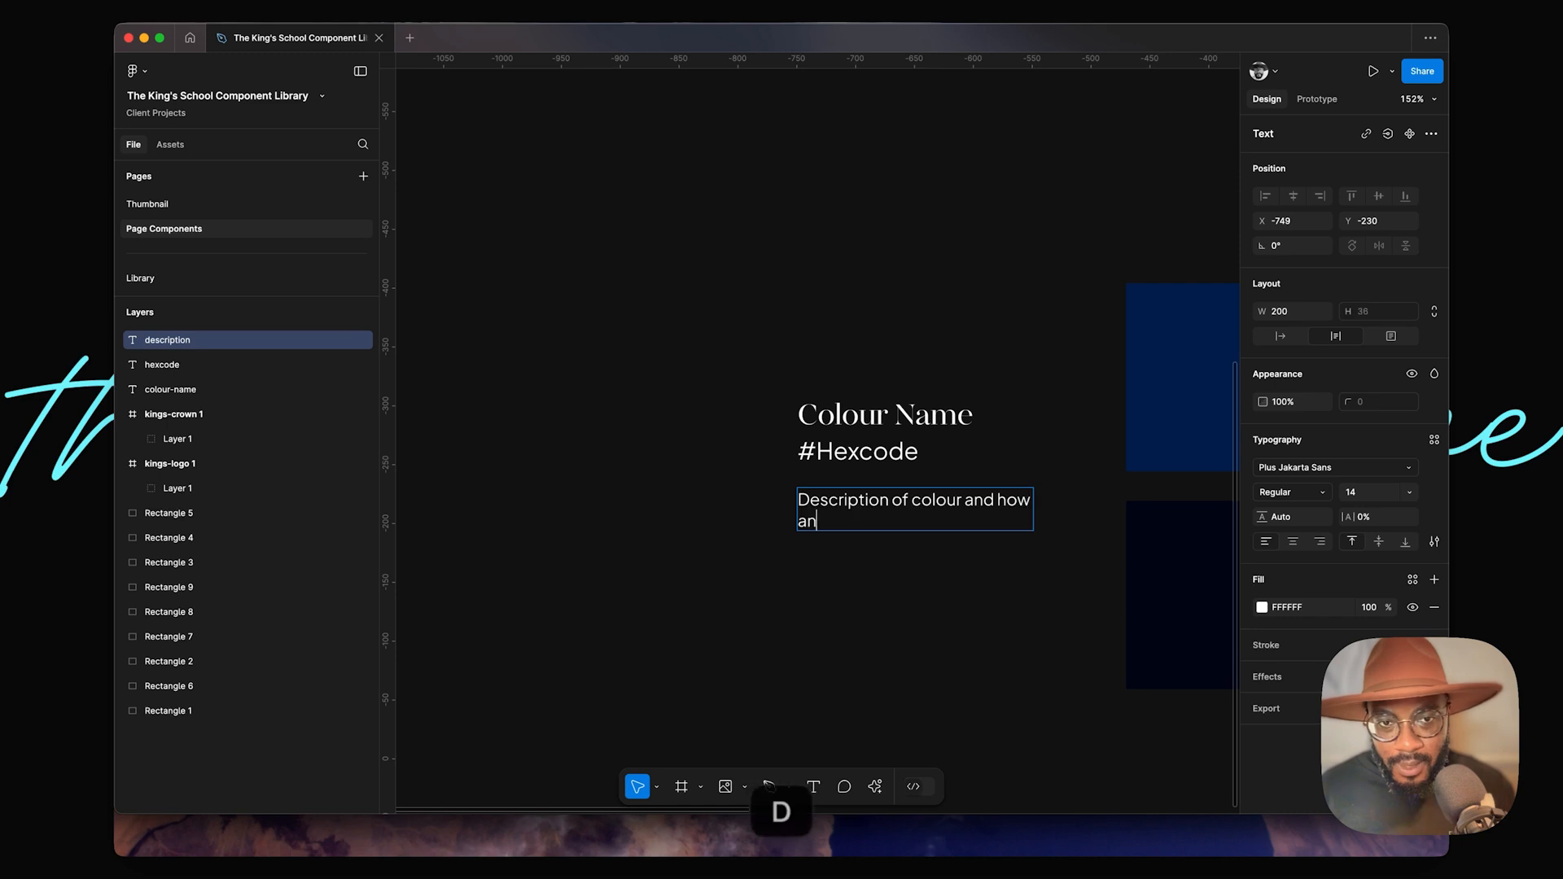
{"action": "key", "text": "BackSpace"}
{"action": "key", "text": "BackSpace"}
{"action": "type", "text": "hen to use it."}
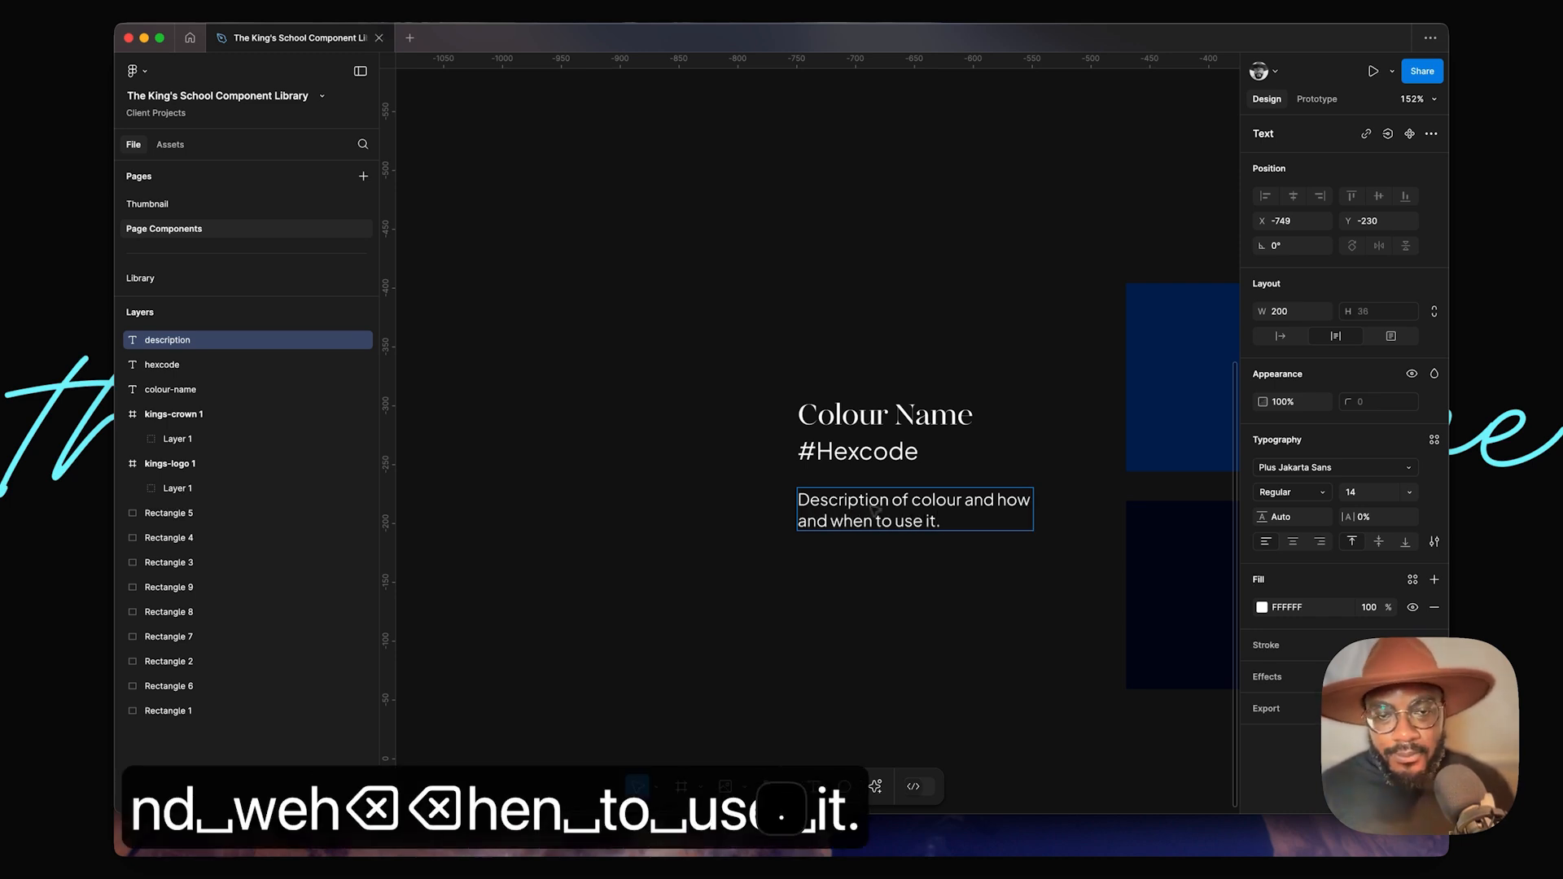
{"action": "key", "text": "Escape"}
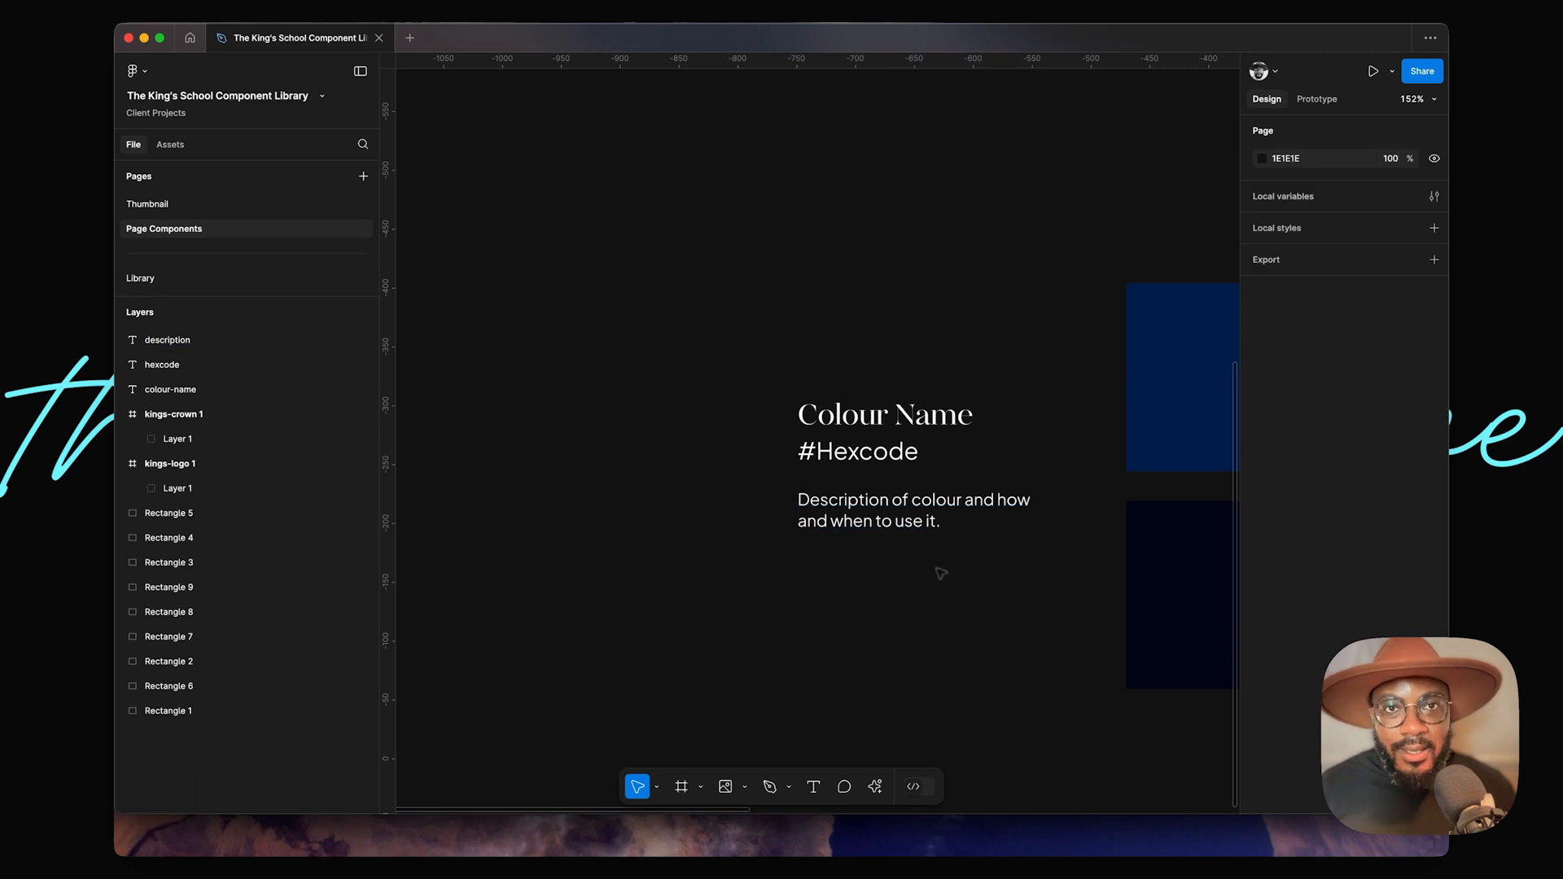
Step: Change the Colour Name heading's vertical trim so its box is cropped tightly to the letter height
{"action": "scroll", "coordinate": [993, 473], "scroll_direction": "up", "scroll_amount": 1}
{"action": "scroll", "coordinate": [1001, 447], "scroll_direction": "right", "scroll_amount": 1}
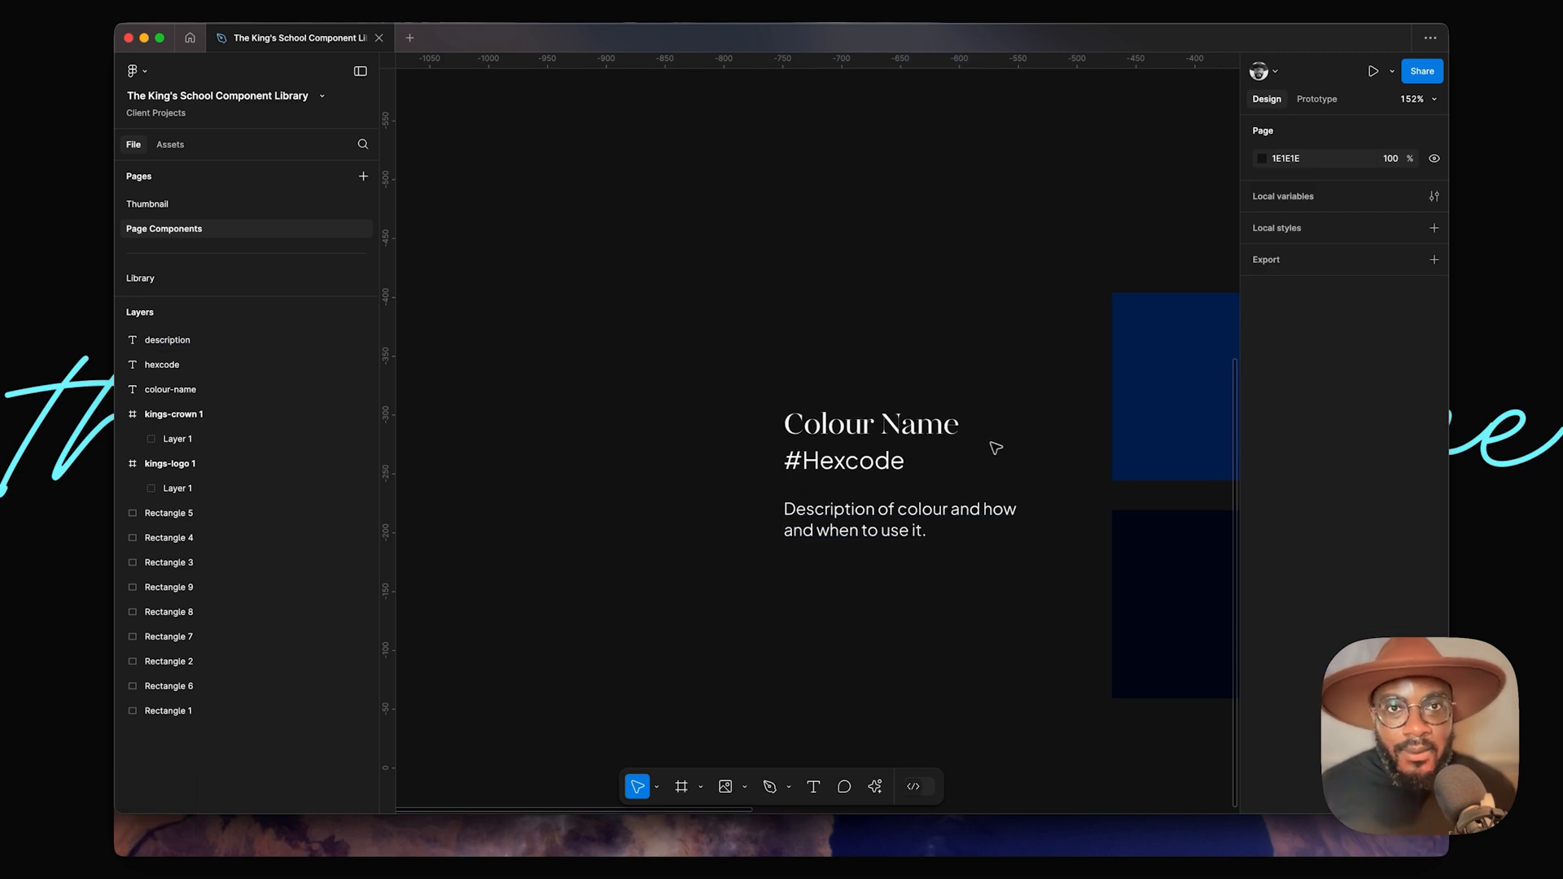
{"action": "scroll", "coordinate": [917, 361], "scroll_direction": "left", "scroll_amount": 2}
{"action": "left_click_drag", "start_coordinate": [946, 344], "coordinate": [840, 622]}
{"action": "left_click", "coordinate": [855, 272]}
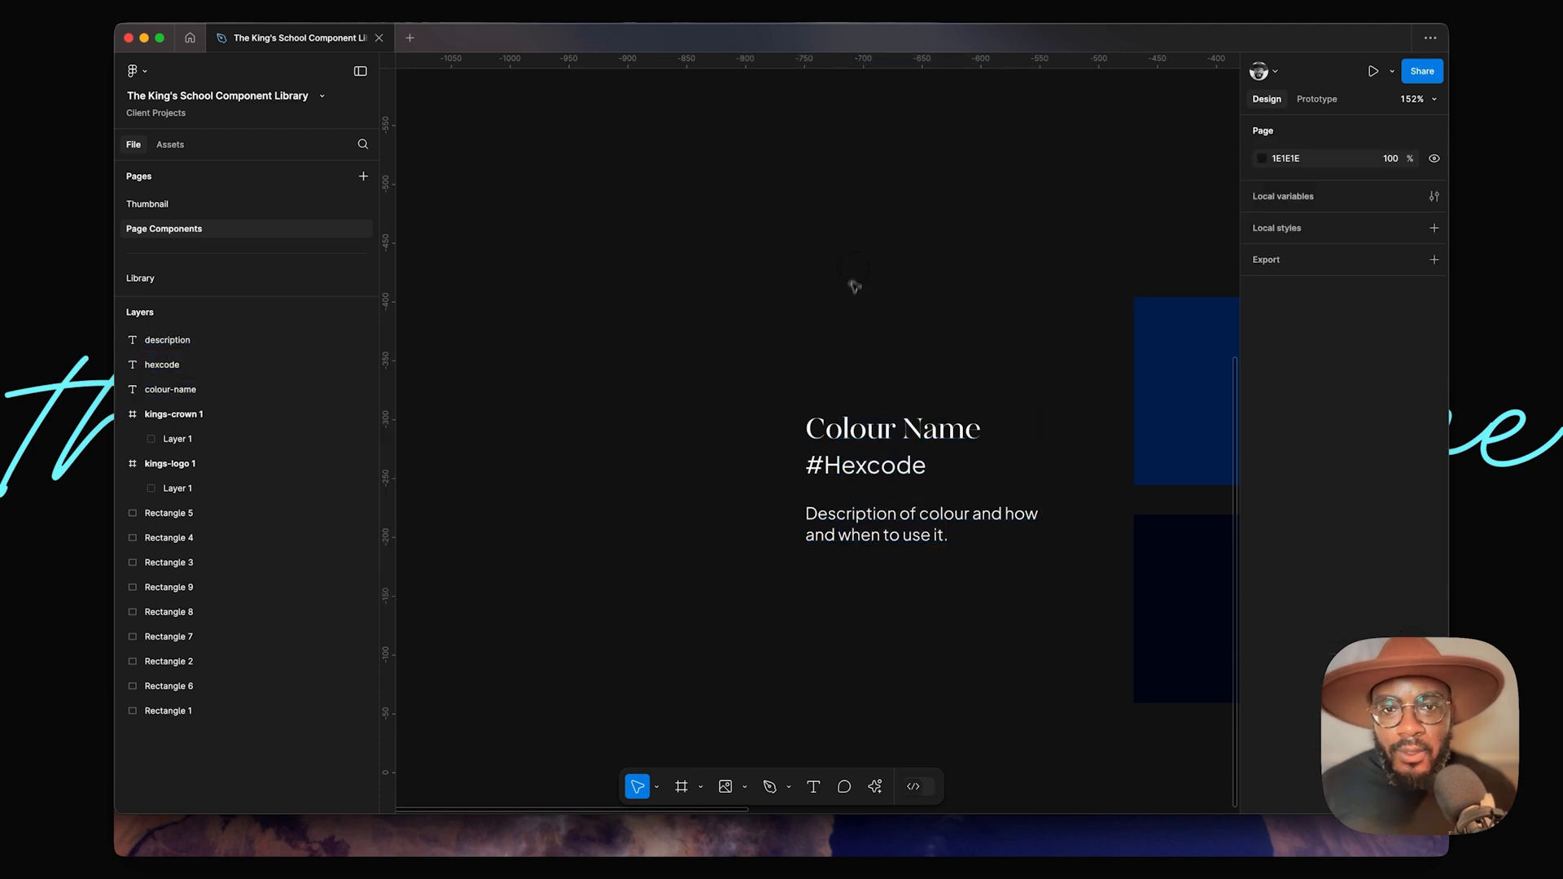
{"action": "left_click", "coordinate": [894, 444]}
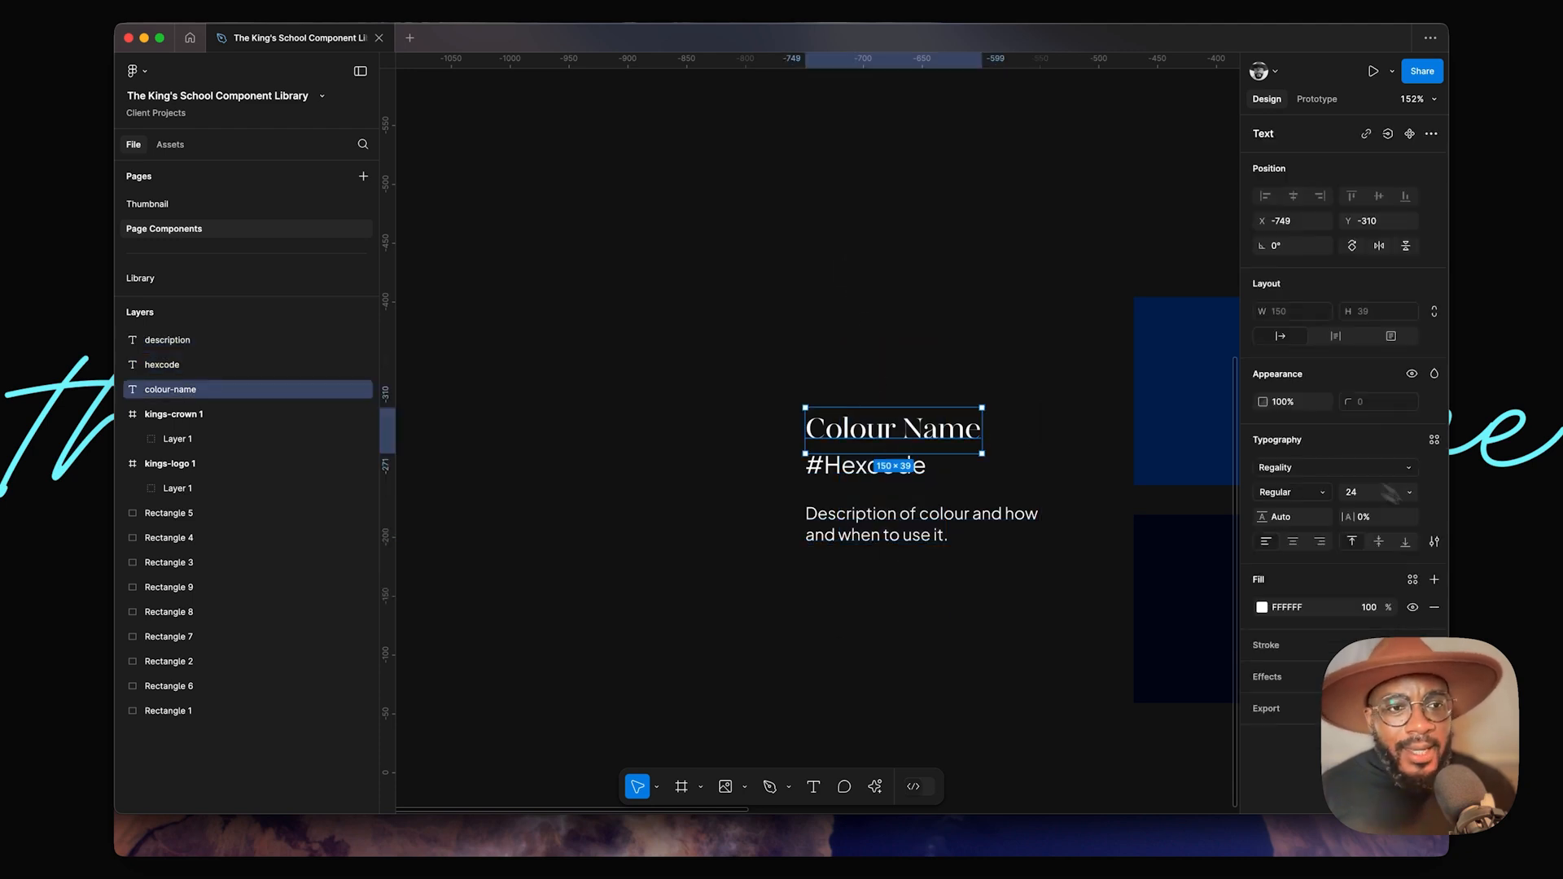
{"action": "left_click", "coordinate": [1434, 541]}
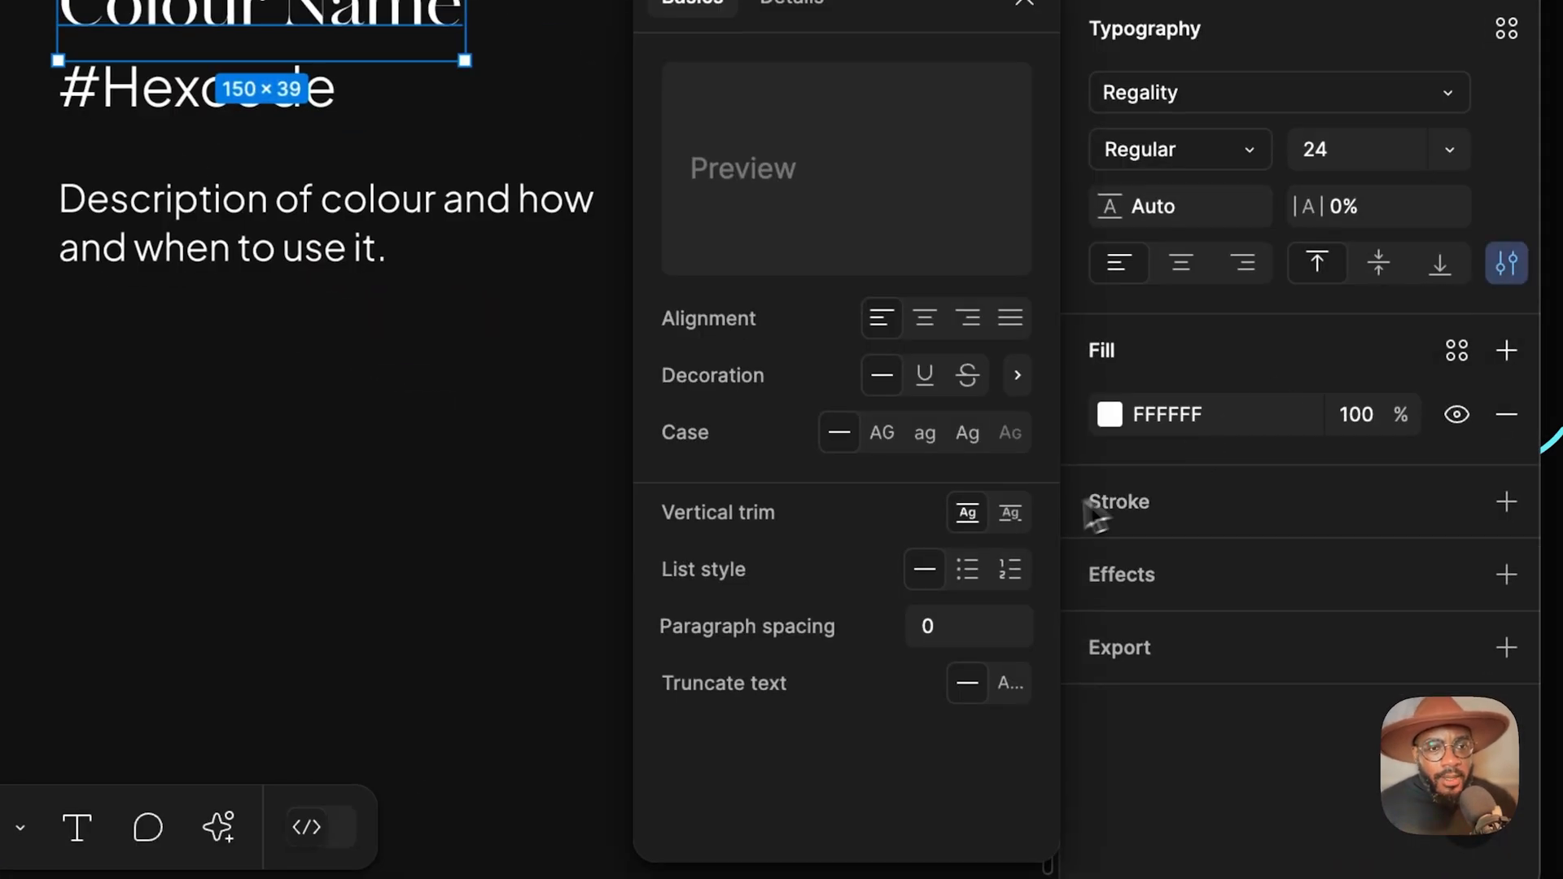
{"action": "left_click", "coordinate": [1010, 513]}
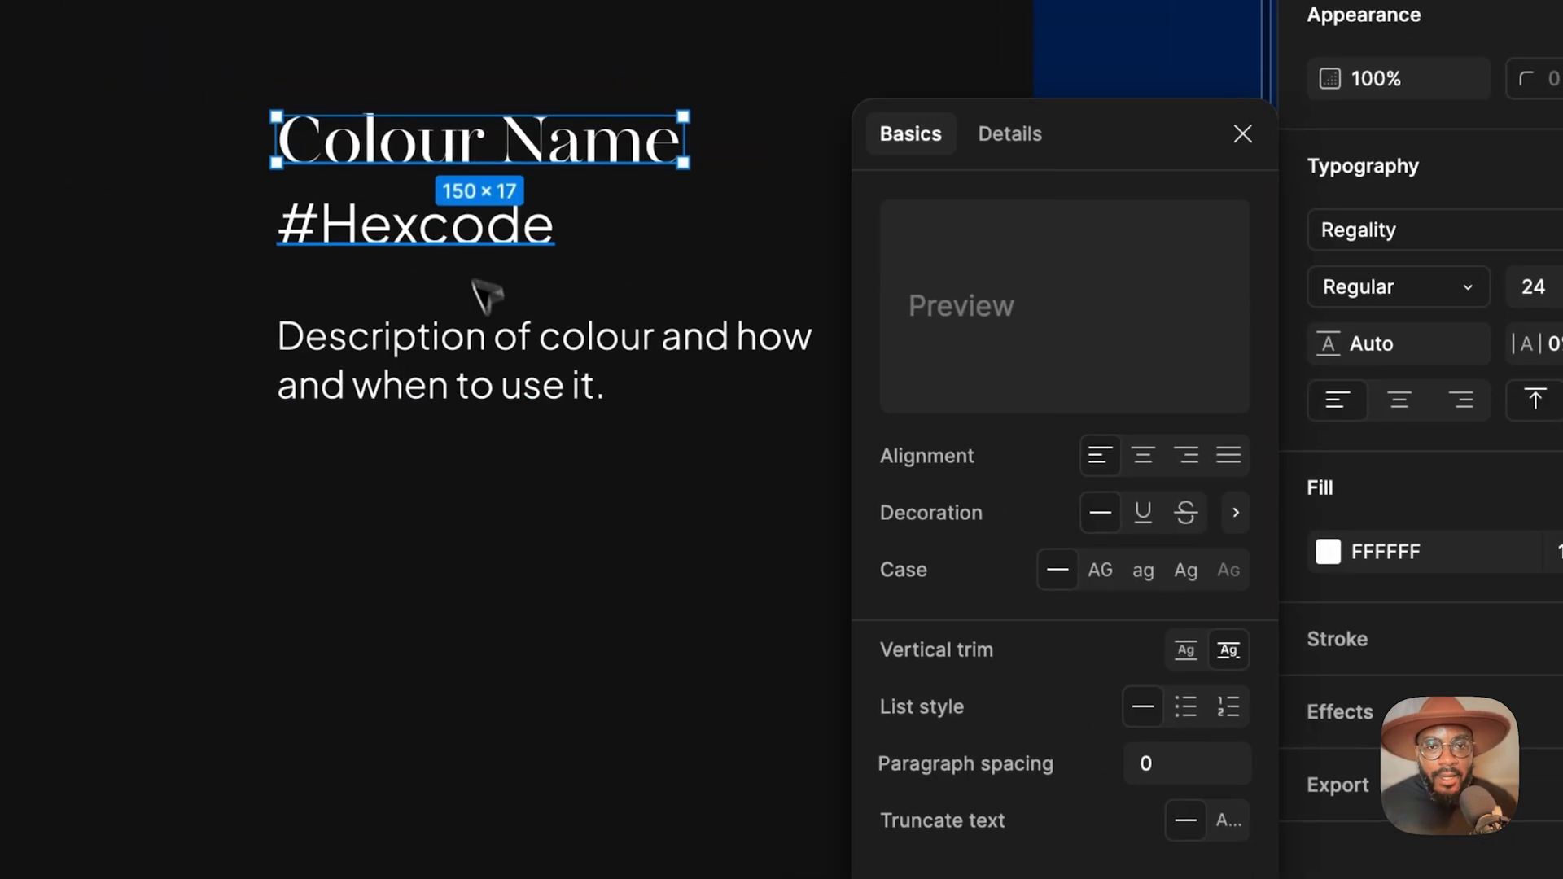
Step: Apply the same tight vertical trim to the #Hexcode and description texts together
{"action": "left_click", "coordinate": [245, 100]}
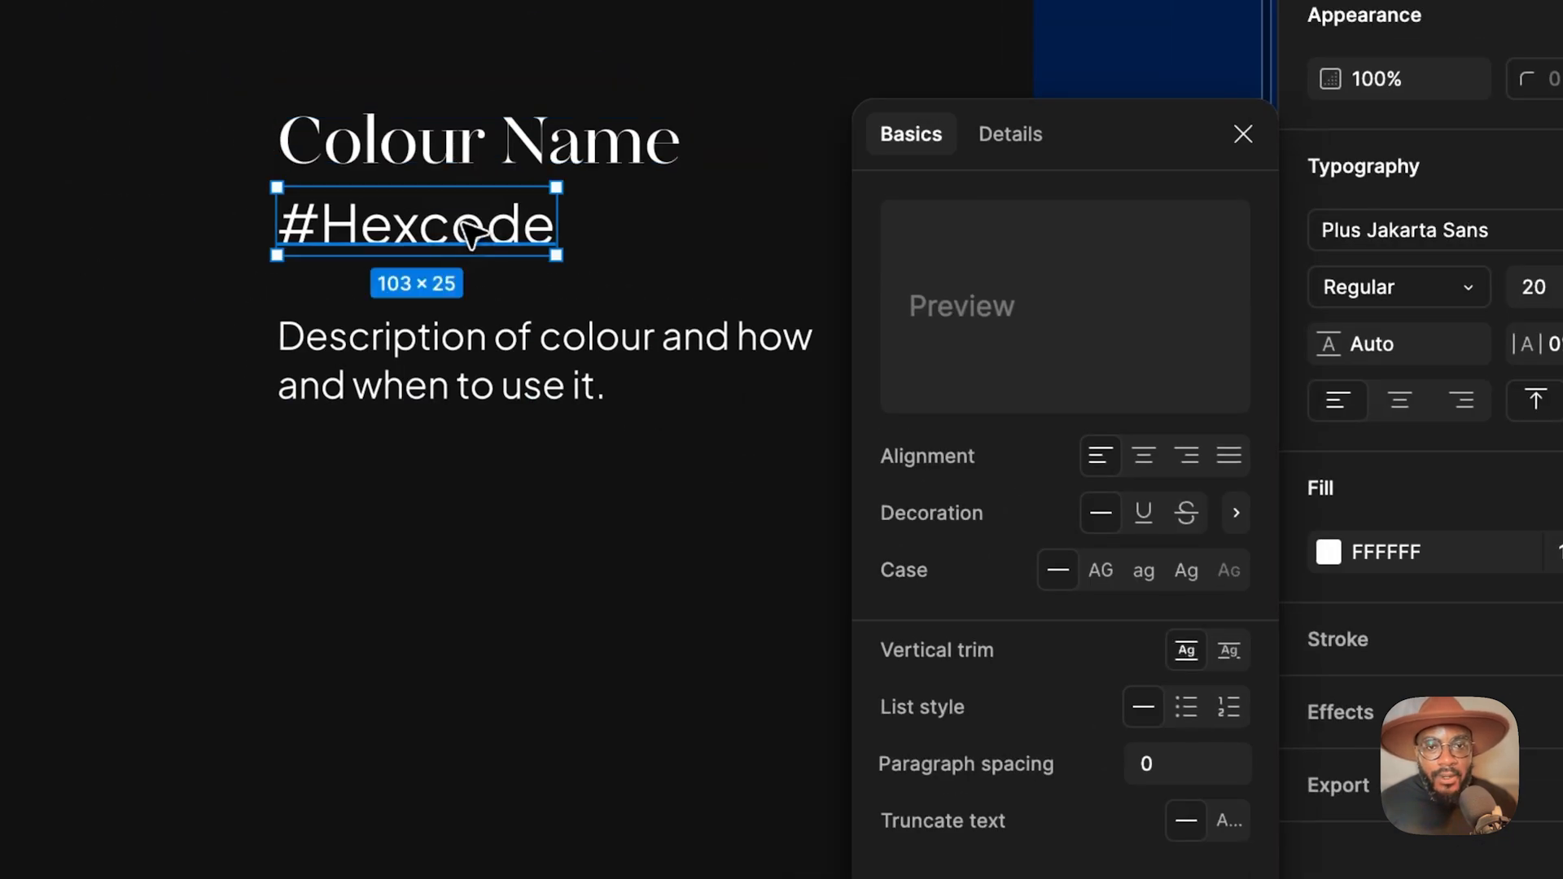
{"action": "left_click", "coordinate": [456, 335], "text": "shift"}
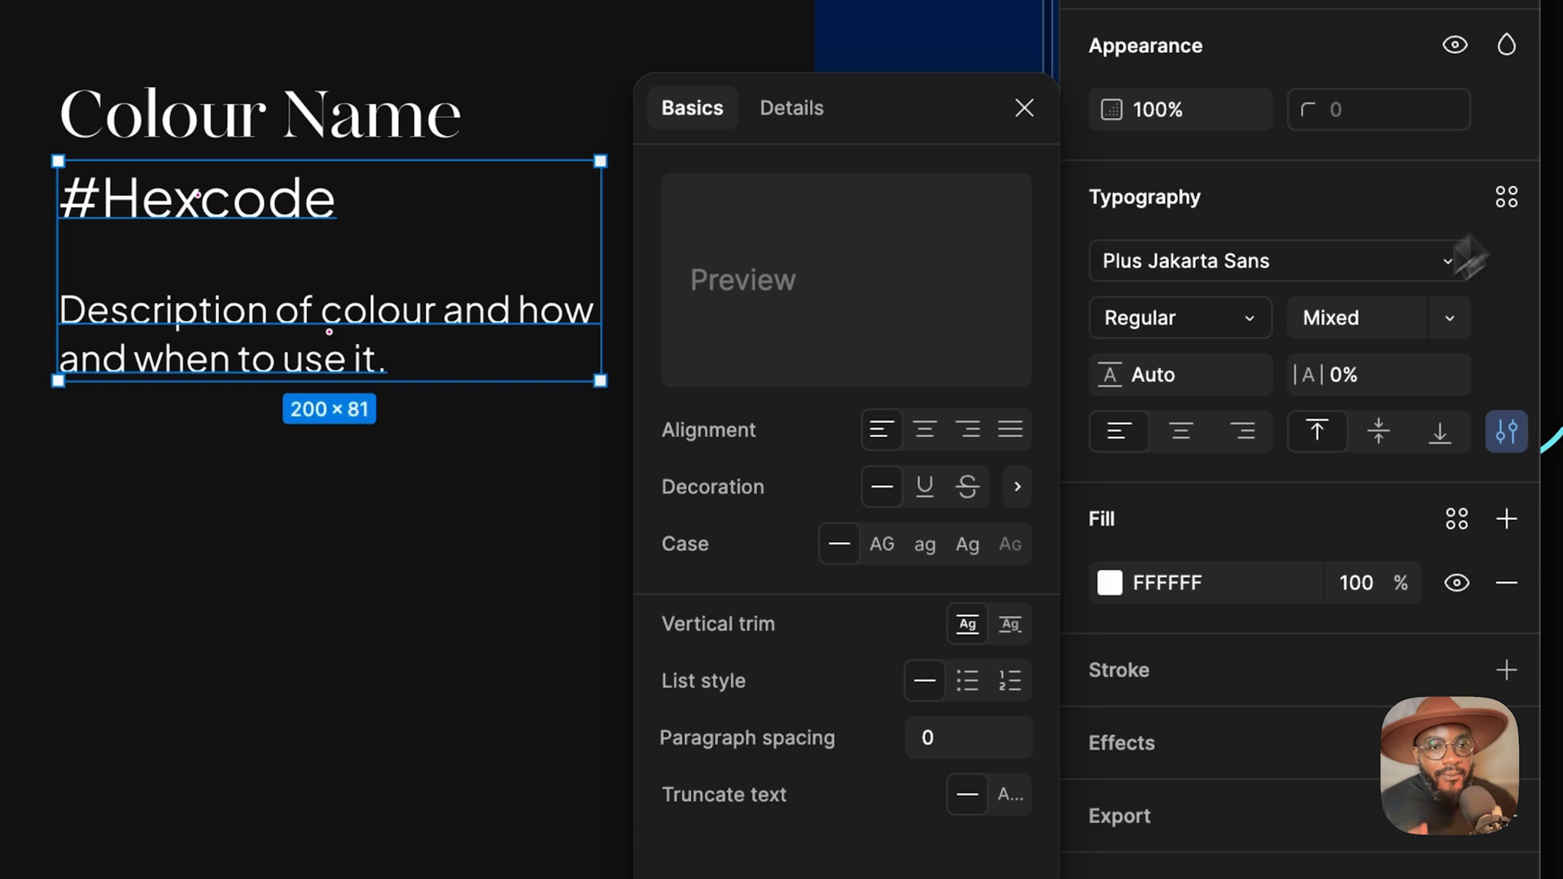
{"action": "left_click", "coordinate": [1013, 622]}
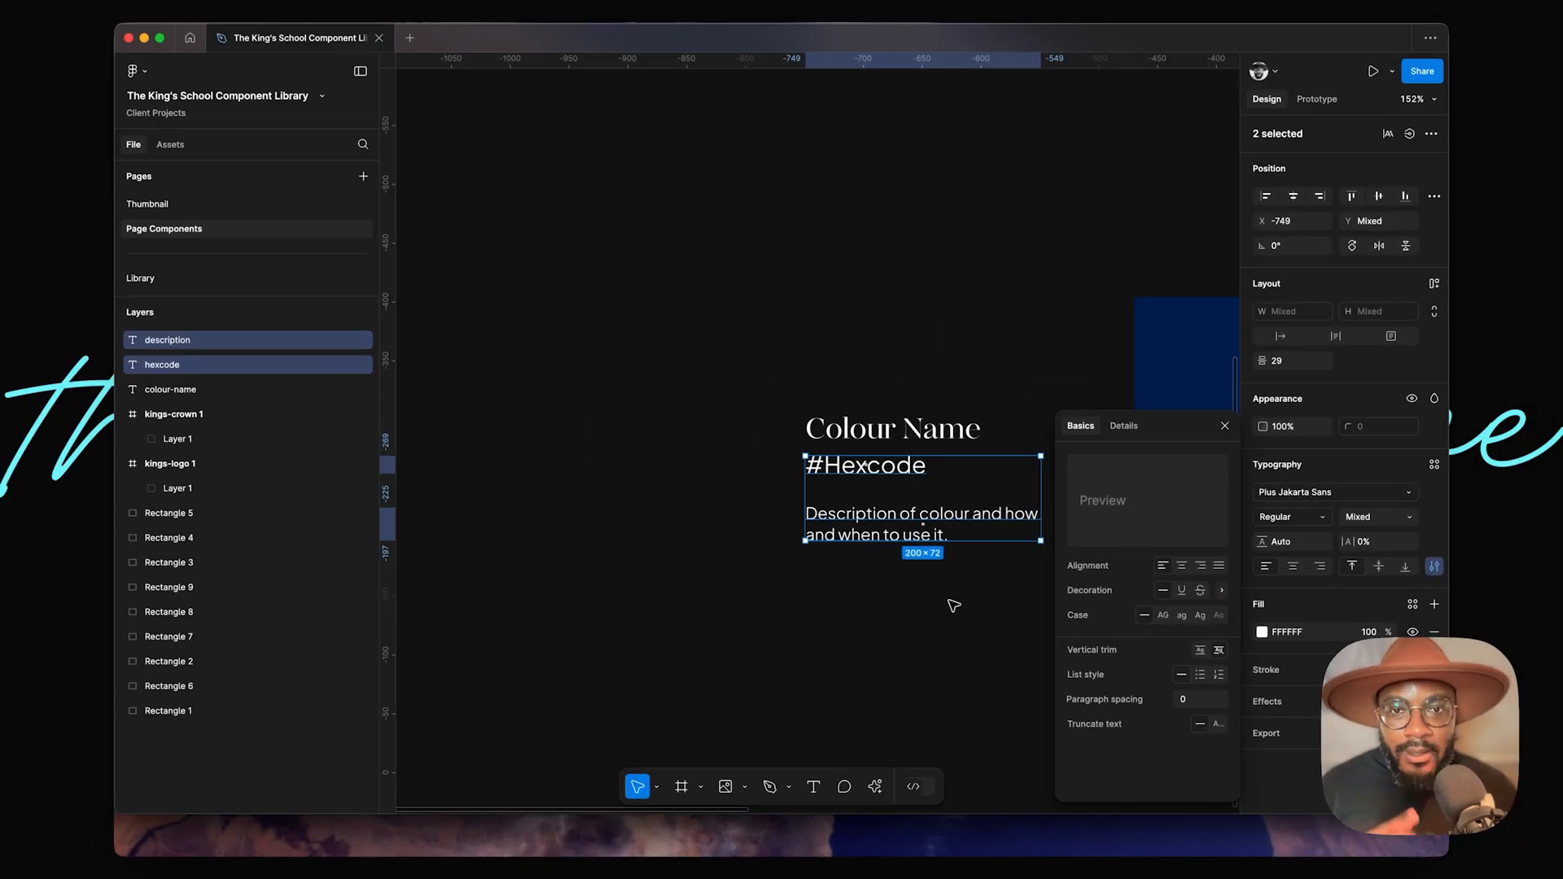
{"action": "left_click", "coordinate": [944, 602]}
Step: Nudge the description text up by one pixel towards the #Hexcode text
{"action": "left_click", "coordinate": [1021, 521]}
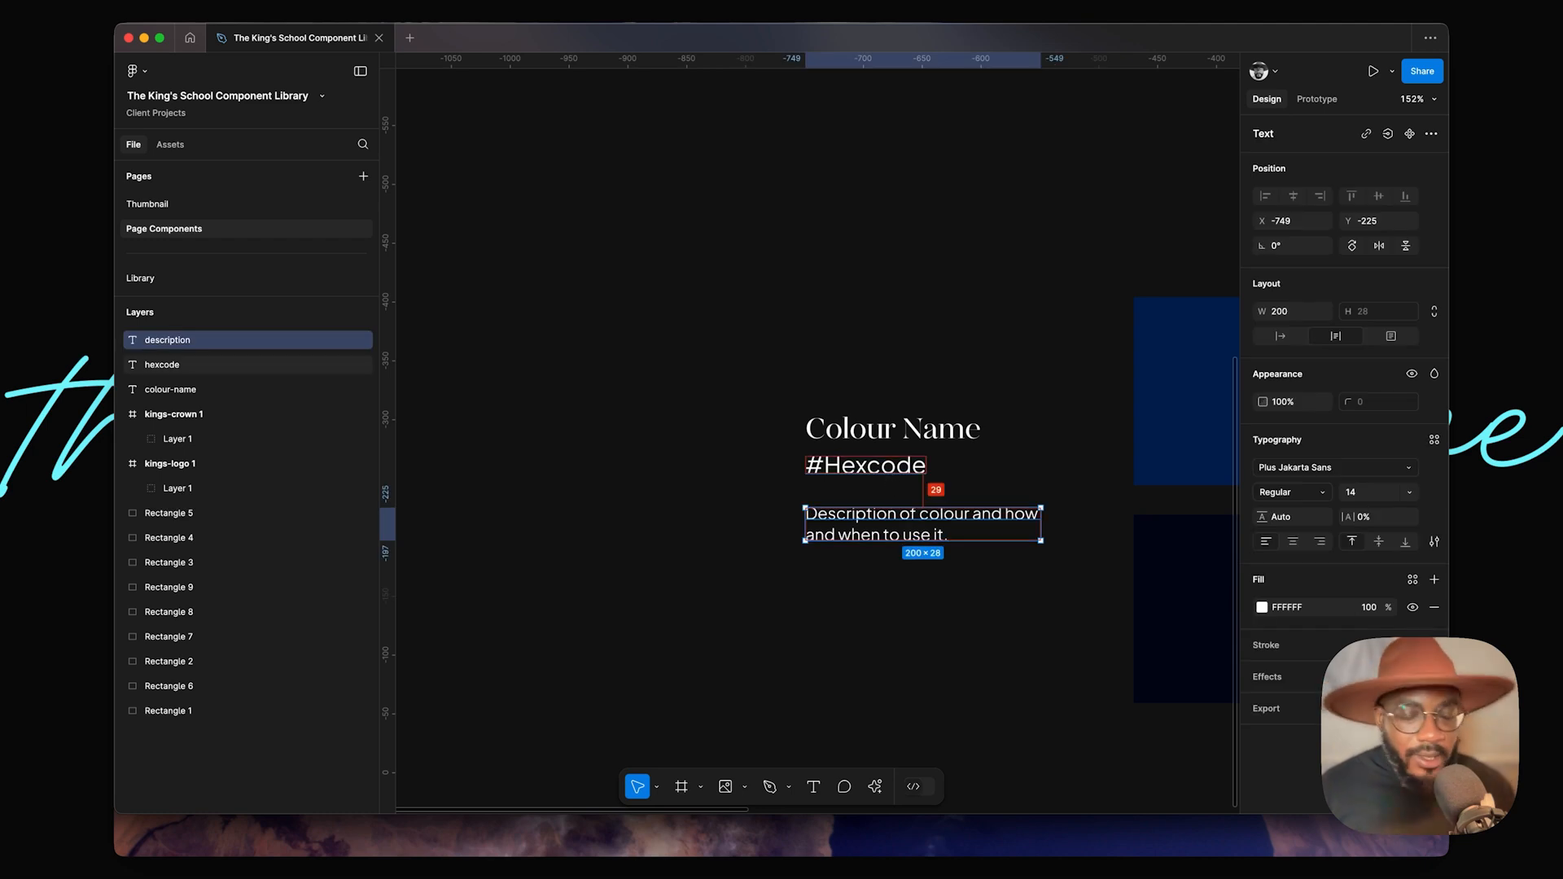
{"action": "key", "text": "Up"}
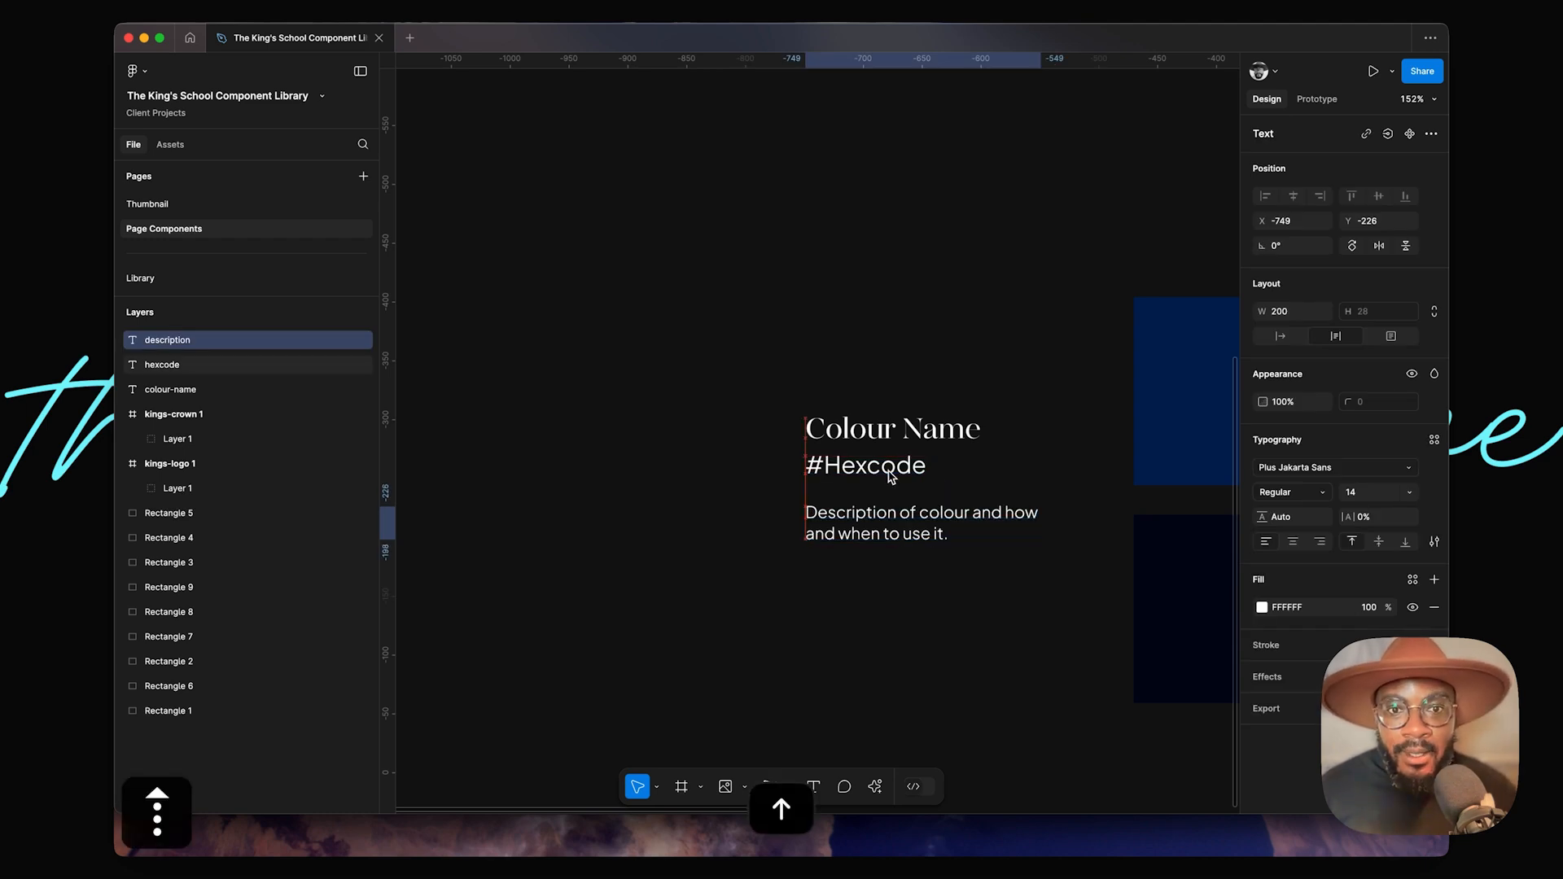
{"action": "scroll", "coordinate": [892, 478], "scroll_direction": "down", "scroll_amount": 5}
{"action": "scroll", "coordinate": [885, 475], "scroll_direction": "right", "scroll_amount": 3}
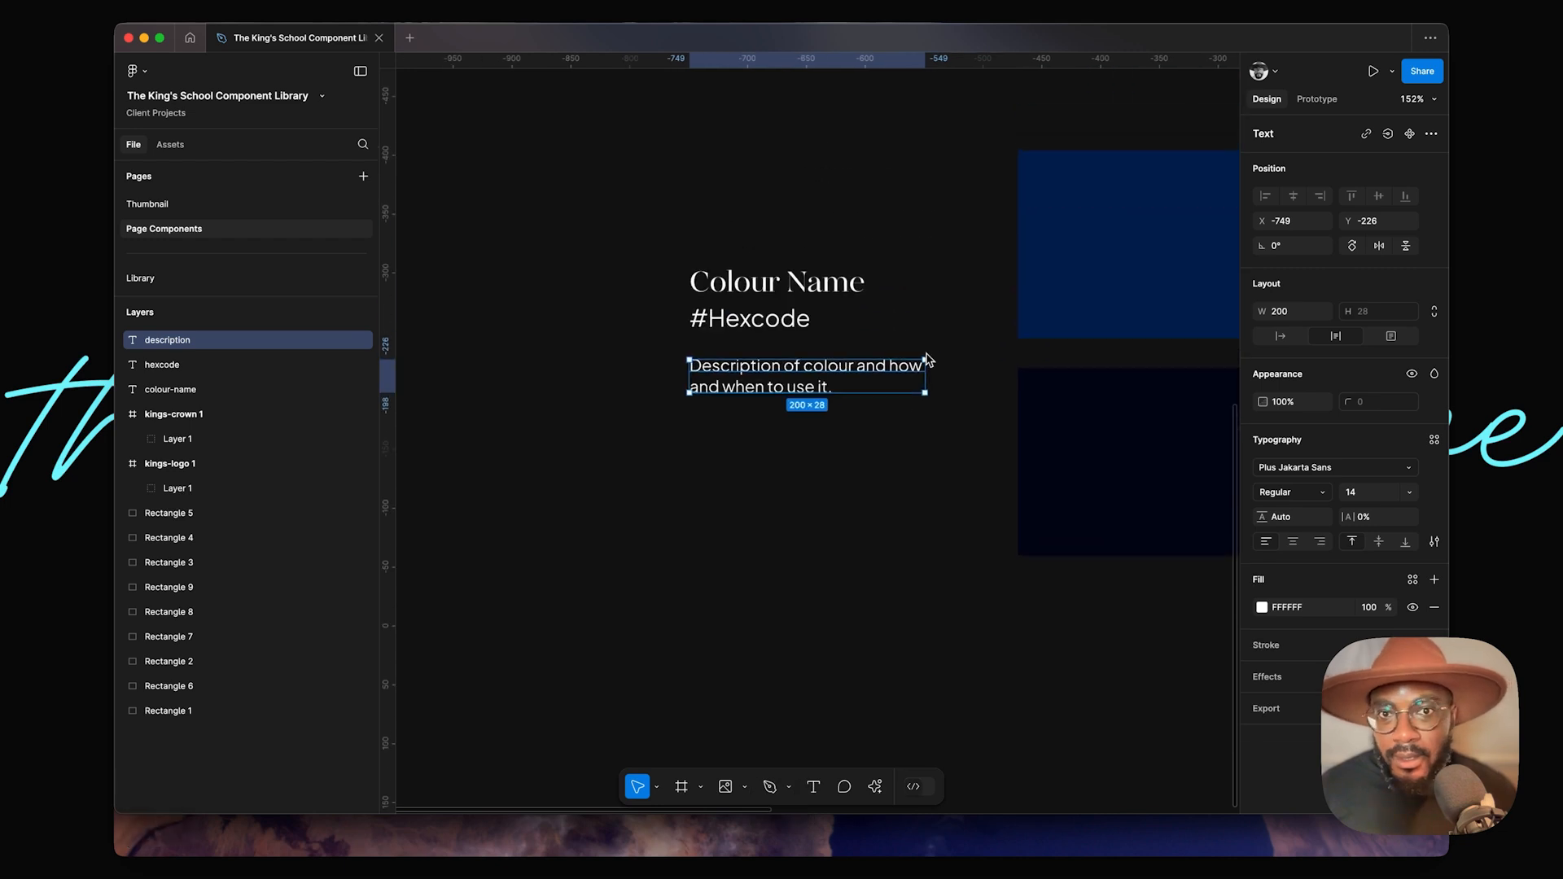
{"action": "left_click", "coordinate": [745, 295]}
{"action": "left_click", "coordinate": [712, 168]}
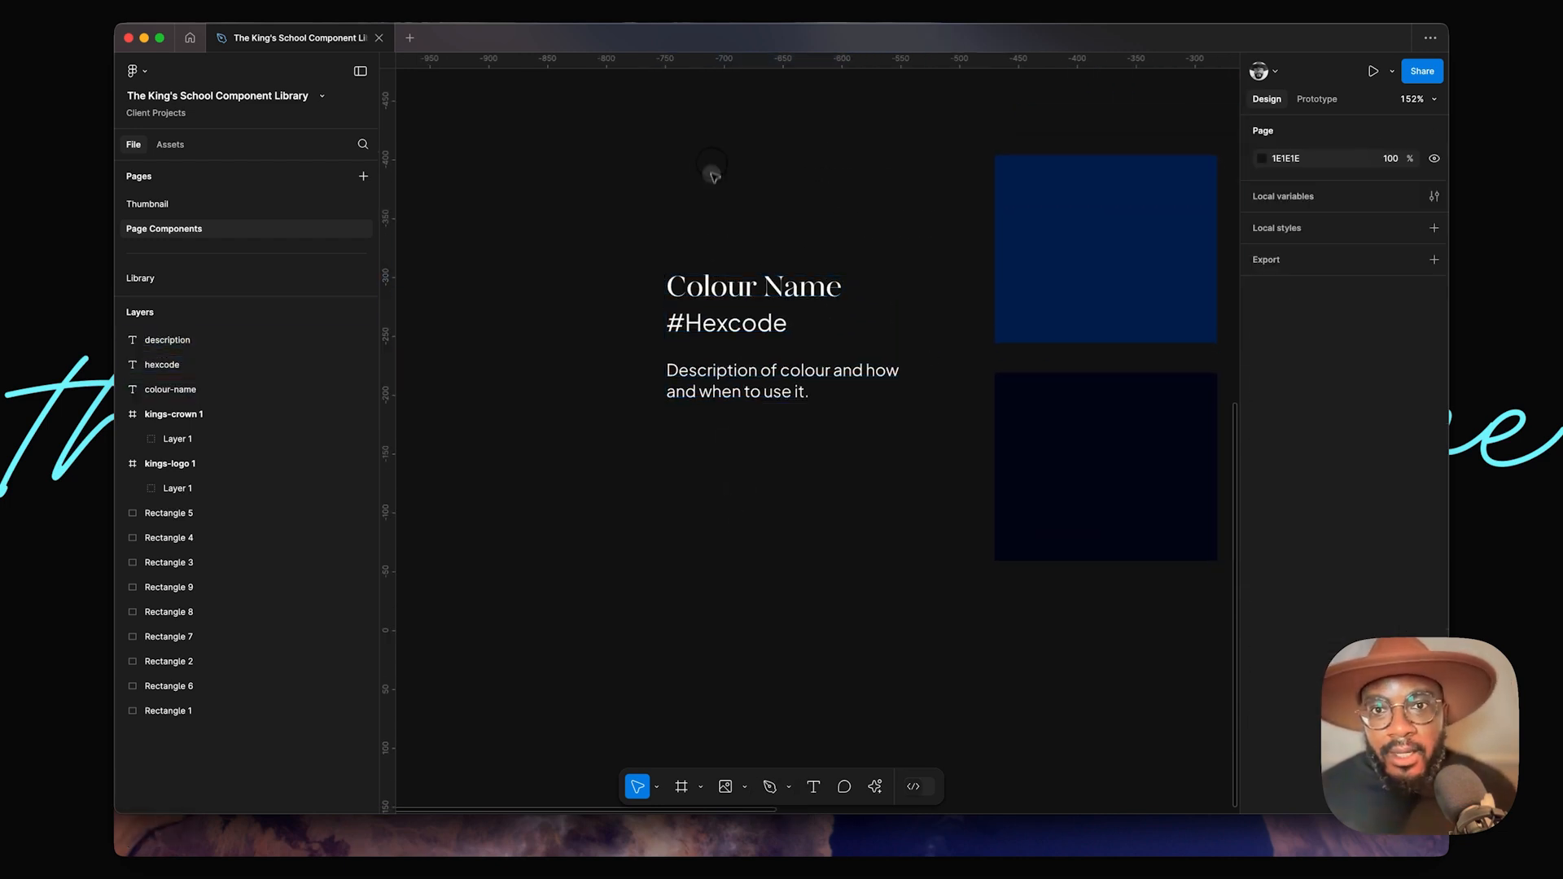
Step: Set the #Hexcode text's font size to 18 and its weight to SemiBold
{"action": "left_click", "coordinate": [722, 326]}
{"action": "left_click", "coordinate": [1365, 492]}
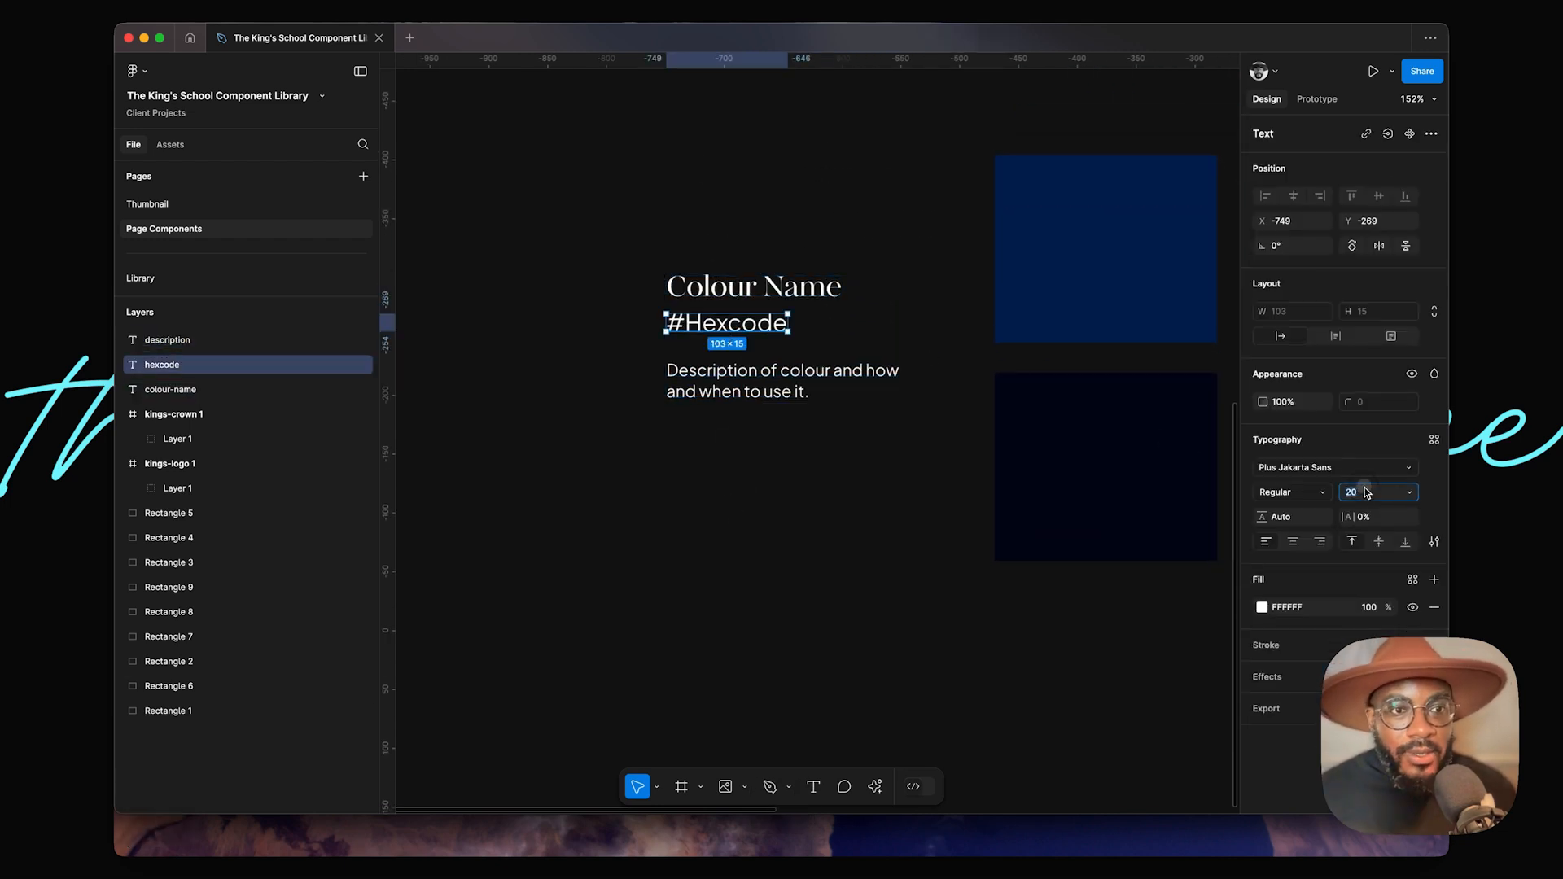
{"action": "key", "text": "Down"}
{"action": "key", "text": "Down"}
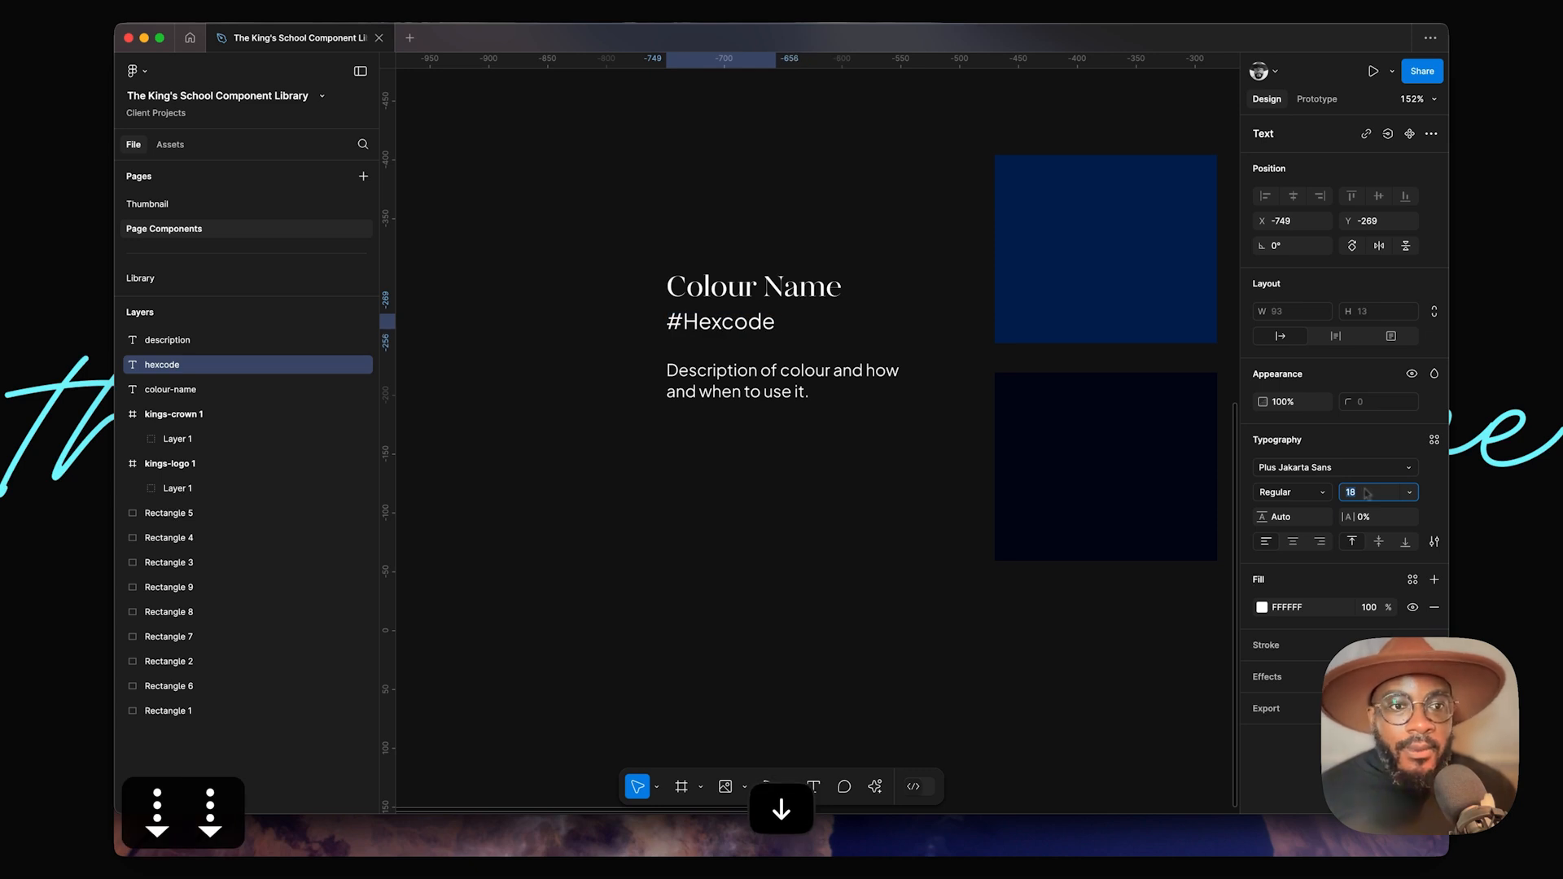
{"action": "left_click", "coordinate": [1290, 491]}
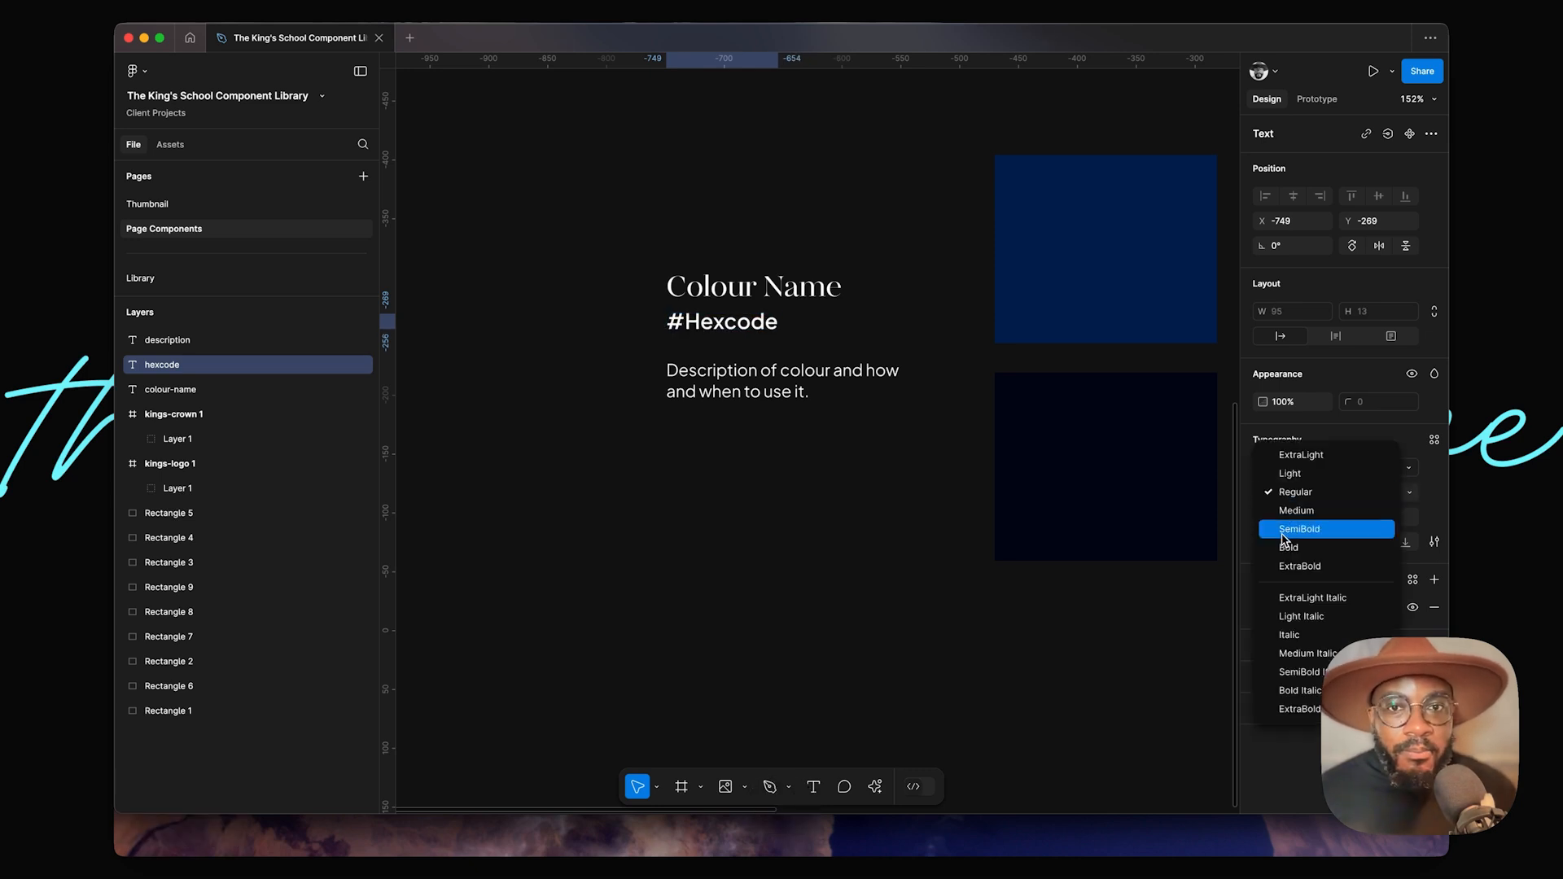
{"action": "left_click", "coordinate": [1282, 529]}
{"action": "left_click", "coordinate": [705, 456]}
{"action": "left_click", "coordinate": [750, 391]}
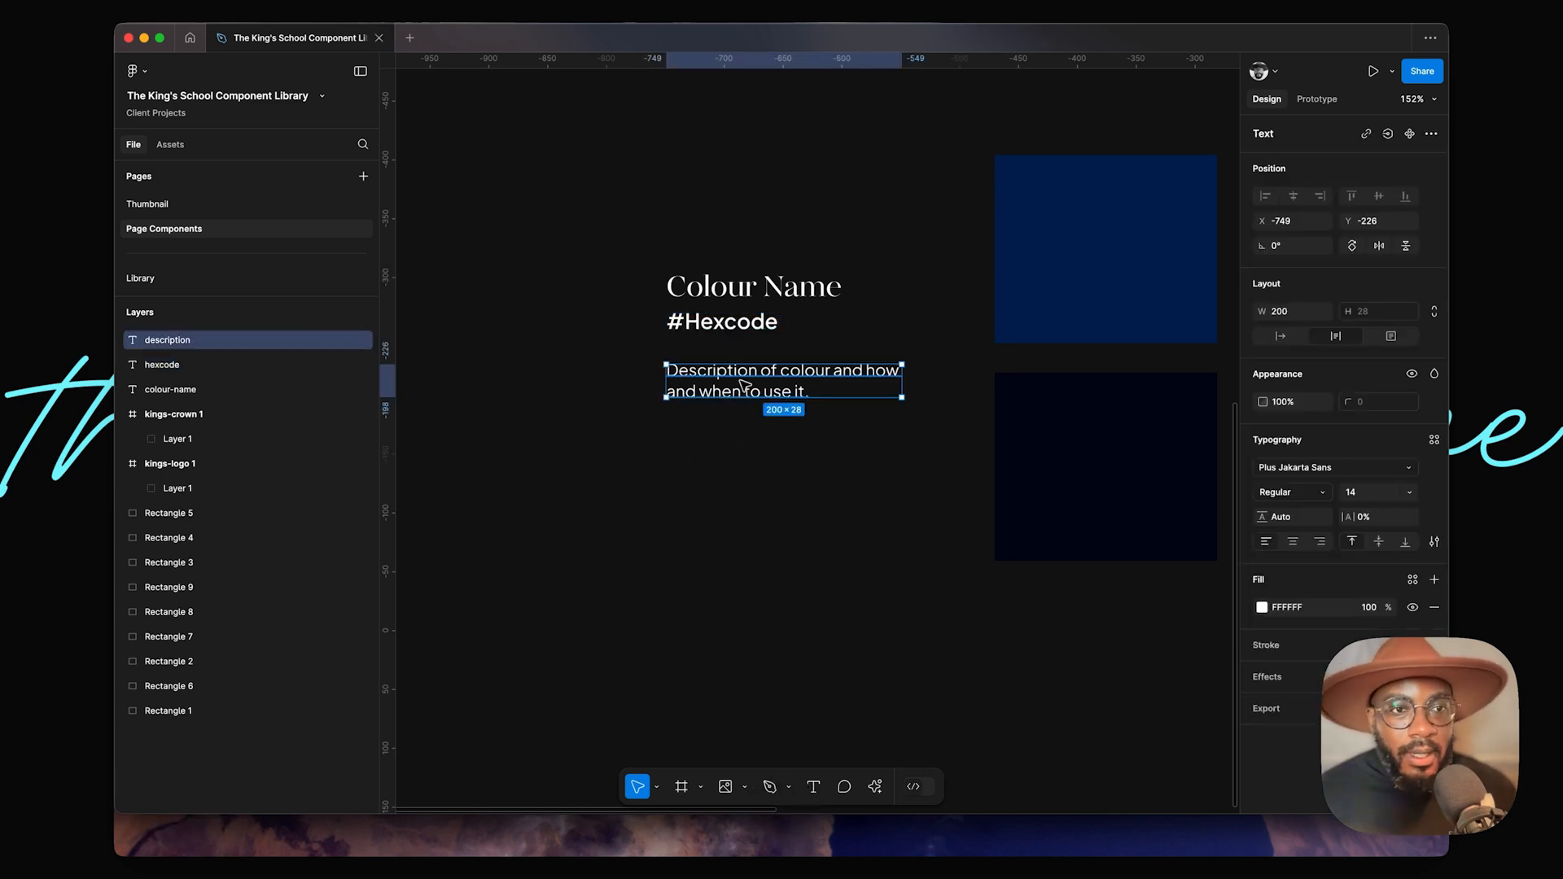
{"action": "left_click", "coordinate": [745, 505]}
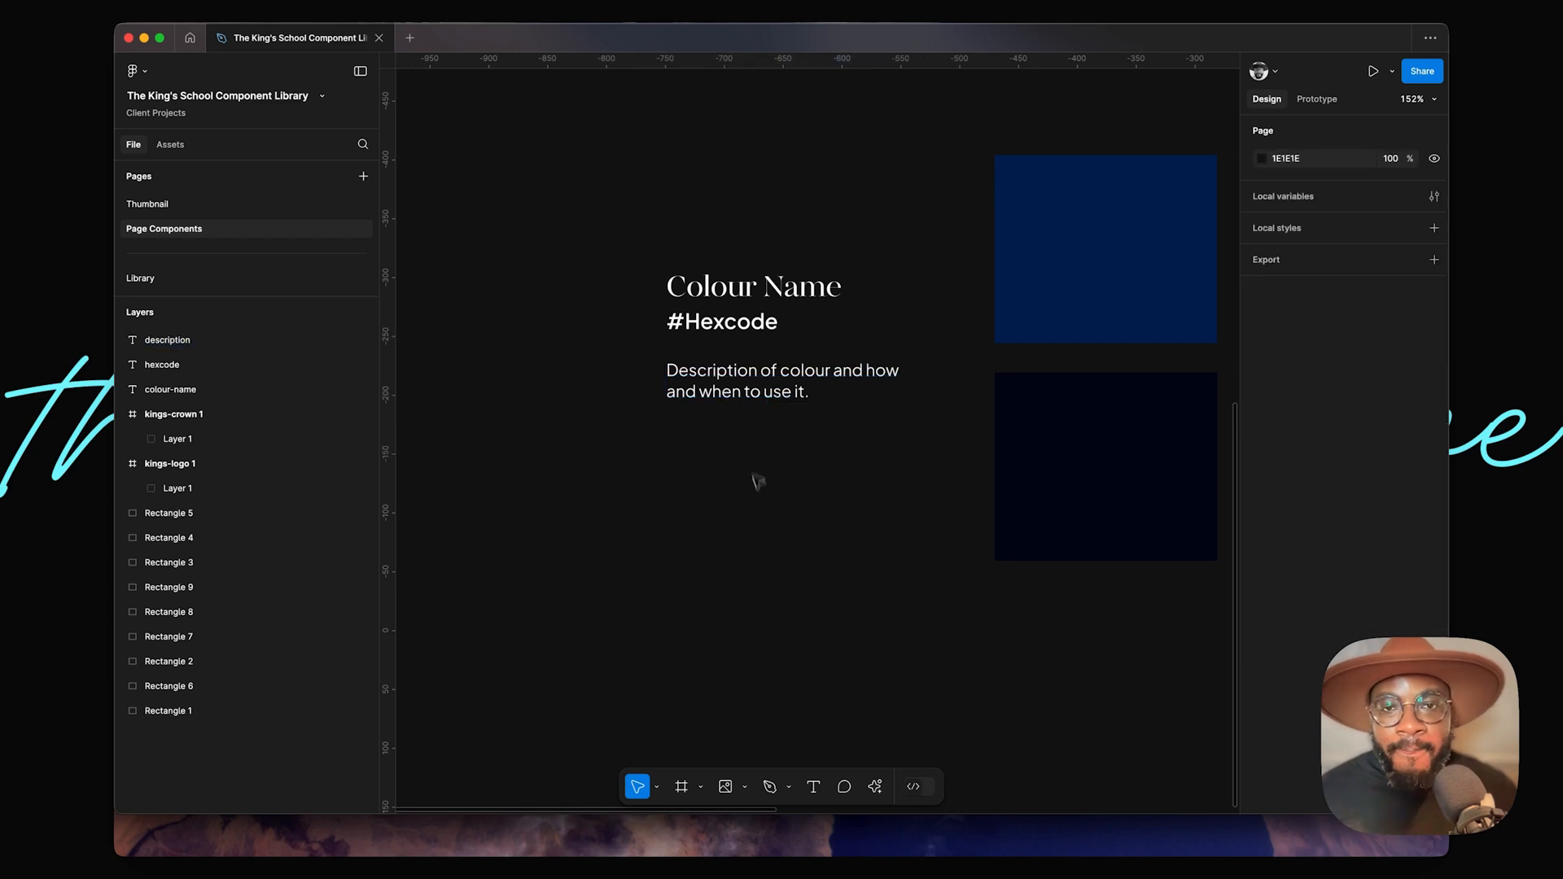
Step: Wrap the colour name, hexcode and description texts in an auto layout frame and rename it "colour-info-container"
{"action": "left_click_drag", "start_coordinate": [675, 176], "coordinate": [822, 461]}
{"action": "key", "text": "shift+a"}
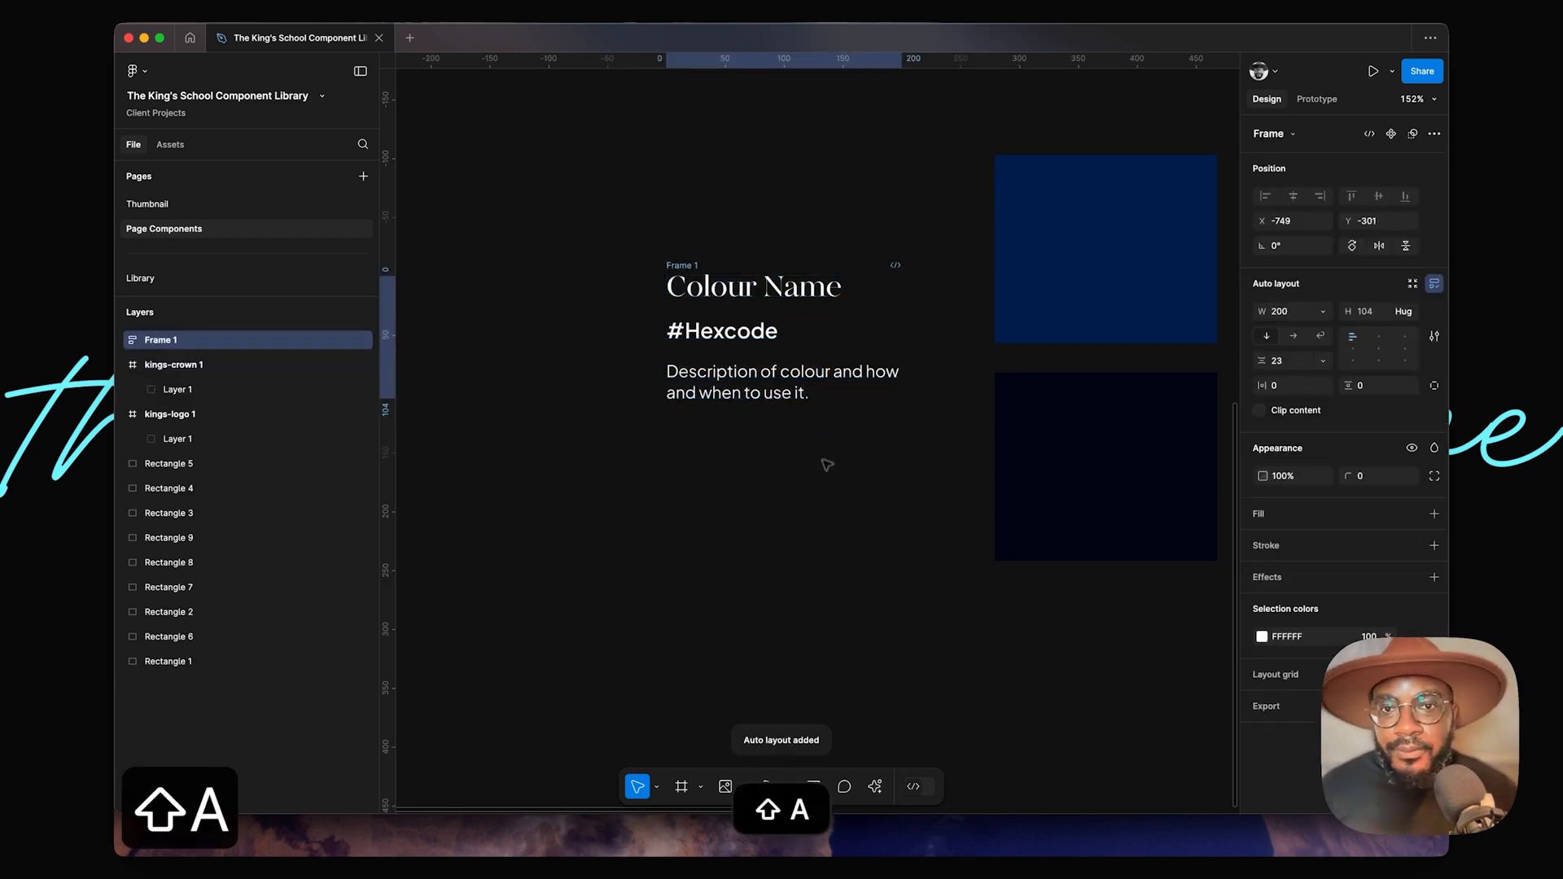
{"action": "key", "text": "super+r"}
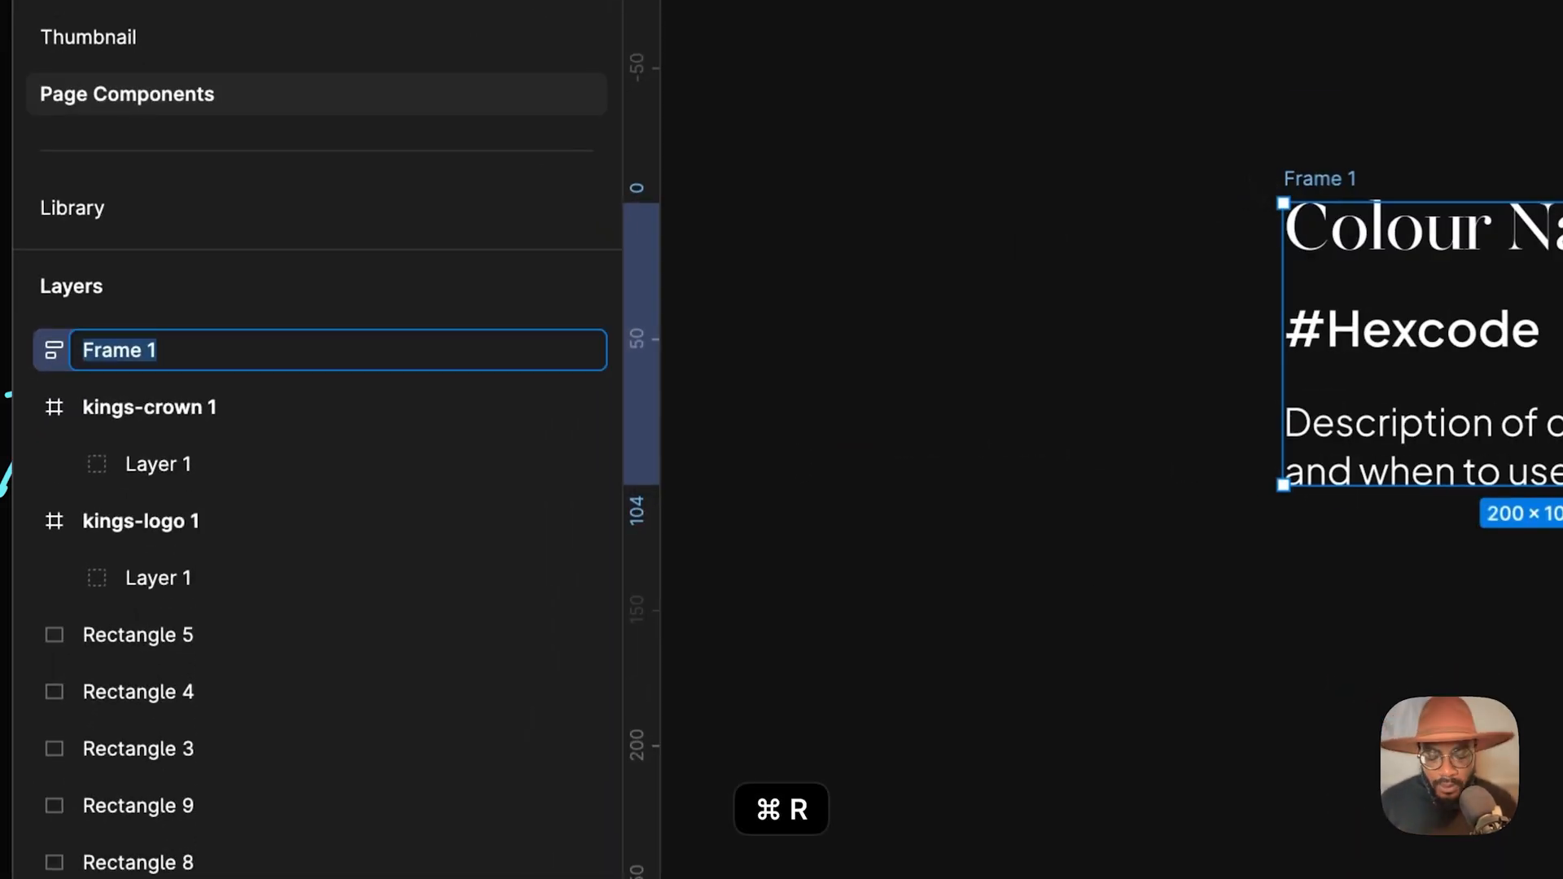
{"action": "type", "text": "coo"}
{"action": "key", "text": "BackSpace"}
{"action": "type", "text": "ou"}
{"action": "key", "text": "BackSpace"}
{"action": "key", "text": "BackSpace"}
{"action": "type", "text": "lour-information"}
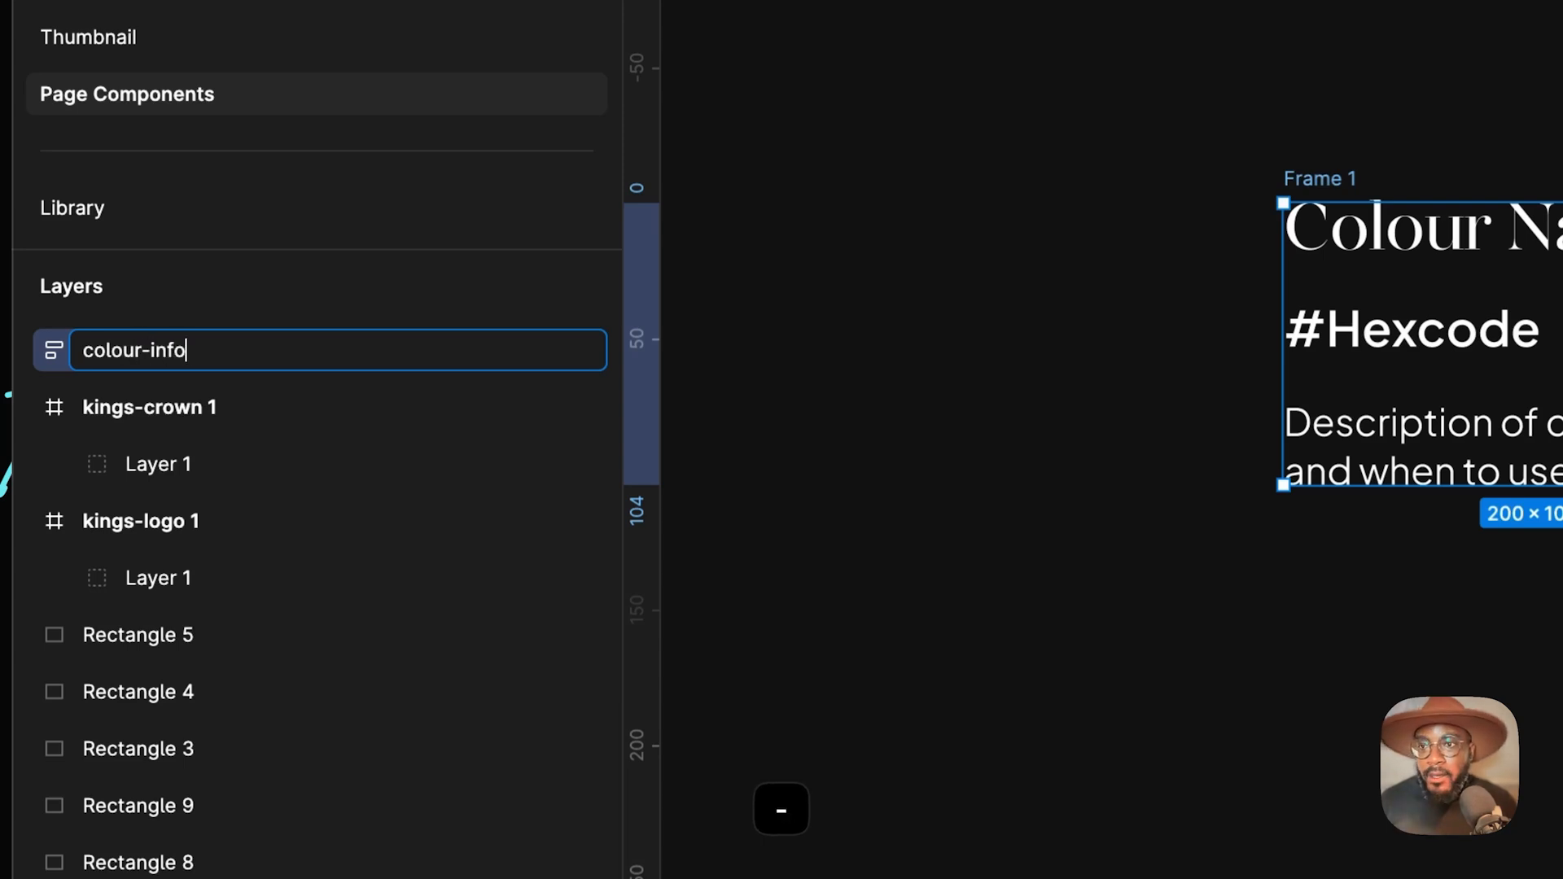
{"action": "key", "text": "BackSpace"}
{"action": "key", "text": "BackSpace"}
{"action": "key", "text": "BackSpace"}
{"action": "key", "text": "BackSpace"}
{"action": "key", "text": "BackSpace"}
{"action": "key", "text": "BackSpace"}
{"action": "key", "text": "BackSpace"}
{"action": "type", "text": "0"}
{"action": "key", "text": "BackSpace"}
{"action": "type", "text": "-container"}
{"action": "key", "text": "Return"}
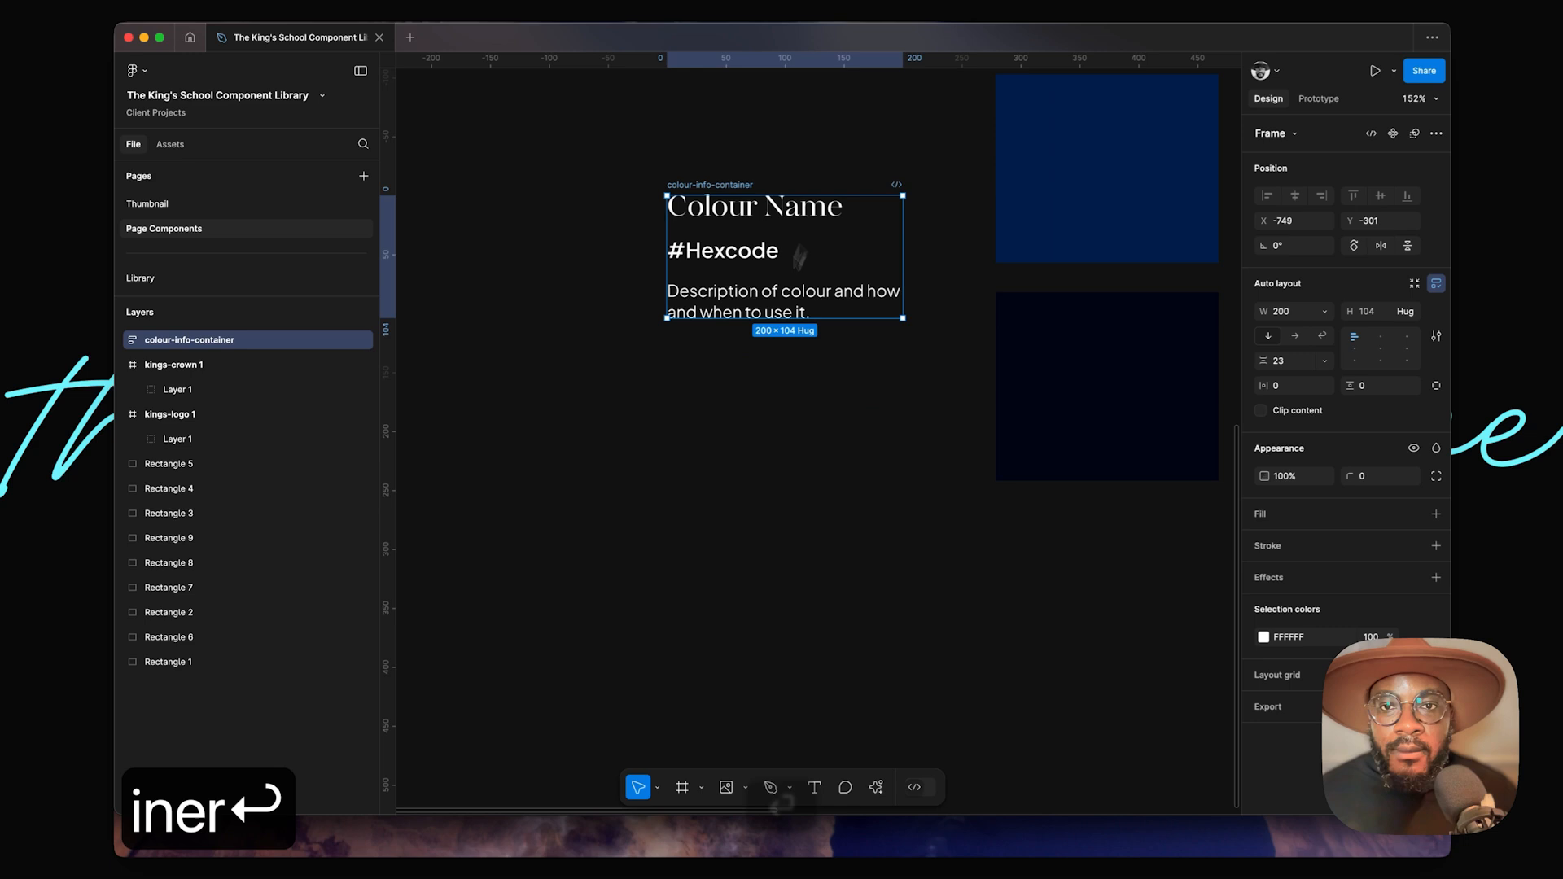
Step: Group the colour name and #Hexcode texts in a nested auto layout frame and rename it "title+hexcode"
{"action": "scroll", "coordinate": [676, 228], "scroll_direction": "right", "scroll_amount": 2}
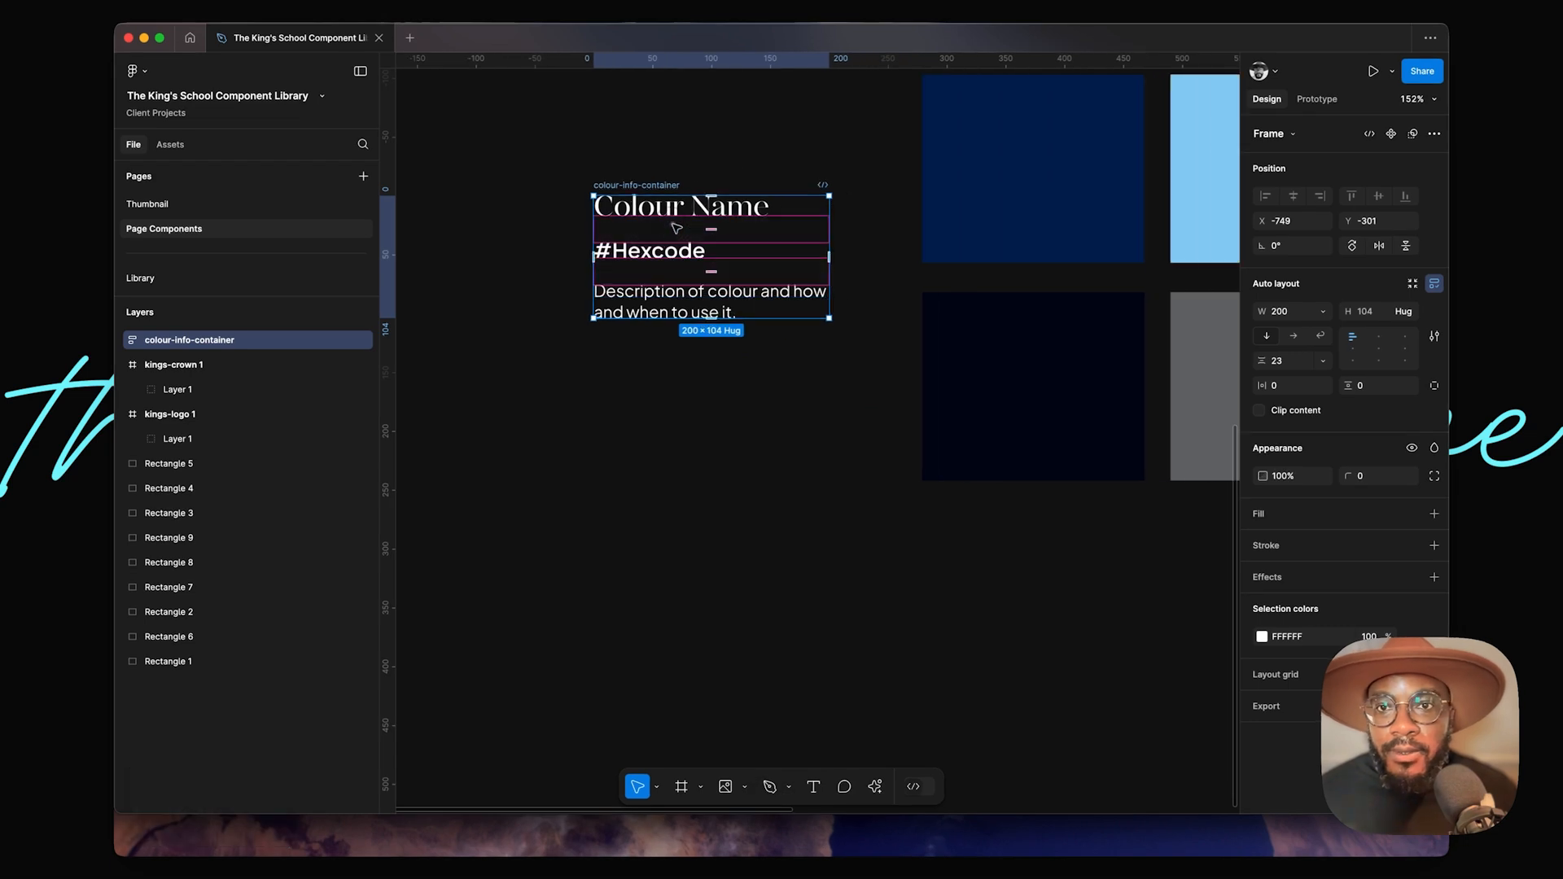
{"action": "double_click", "coordinate": [684, 251]}
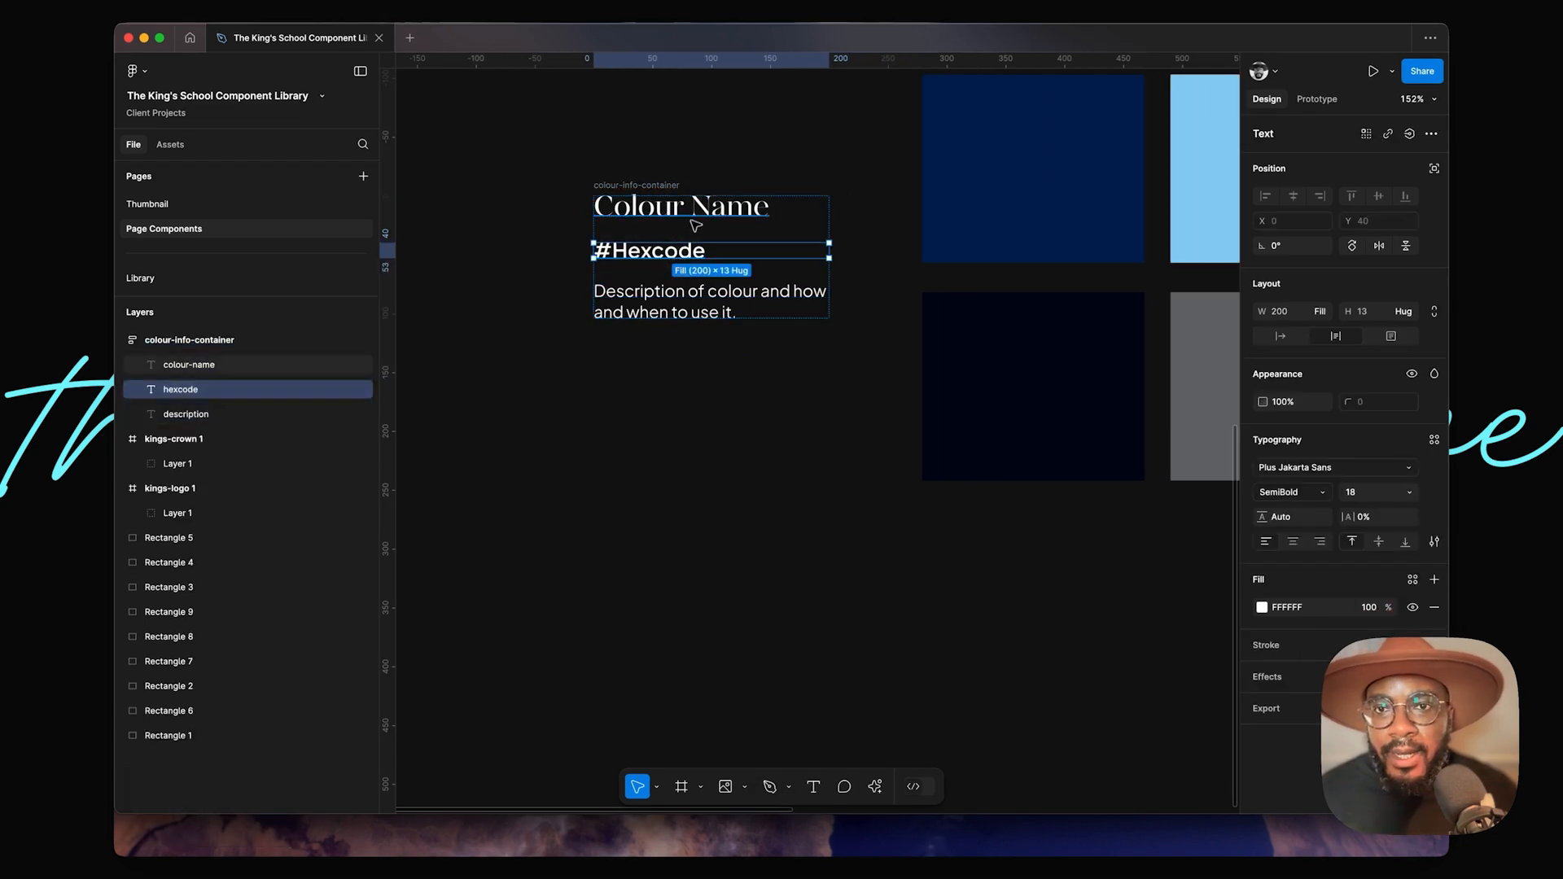
{"action": "left_click", "coordinate": [696, 225], "text": "shift"}
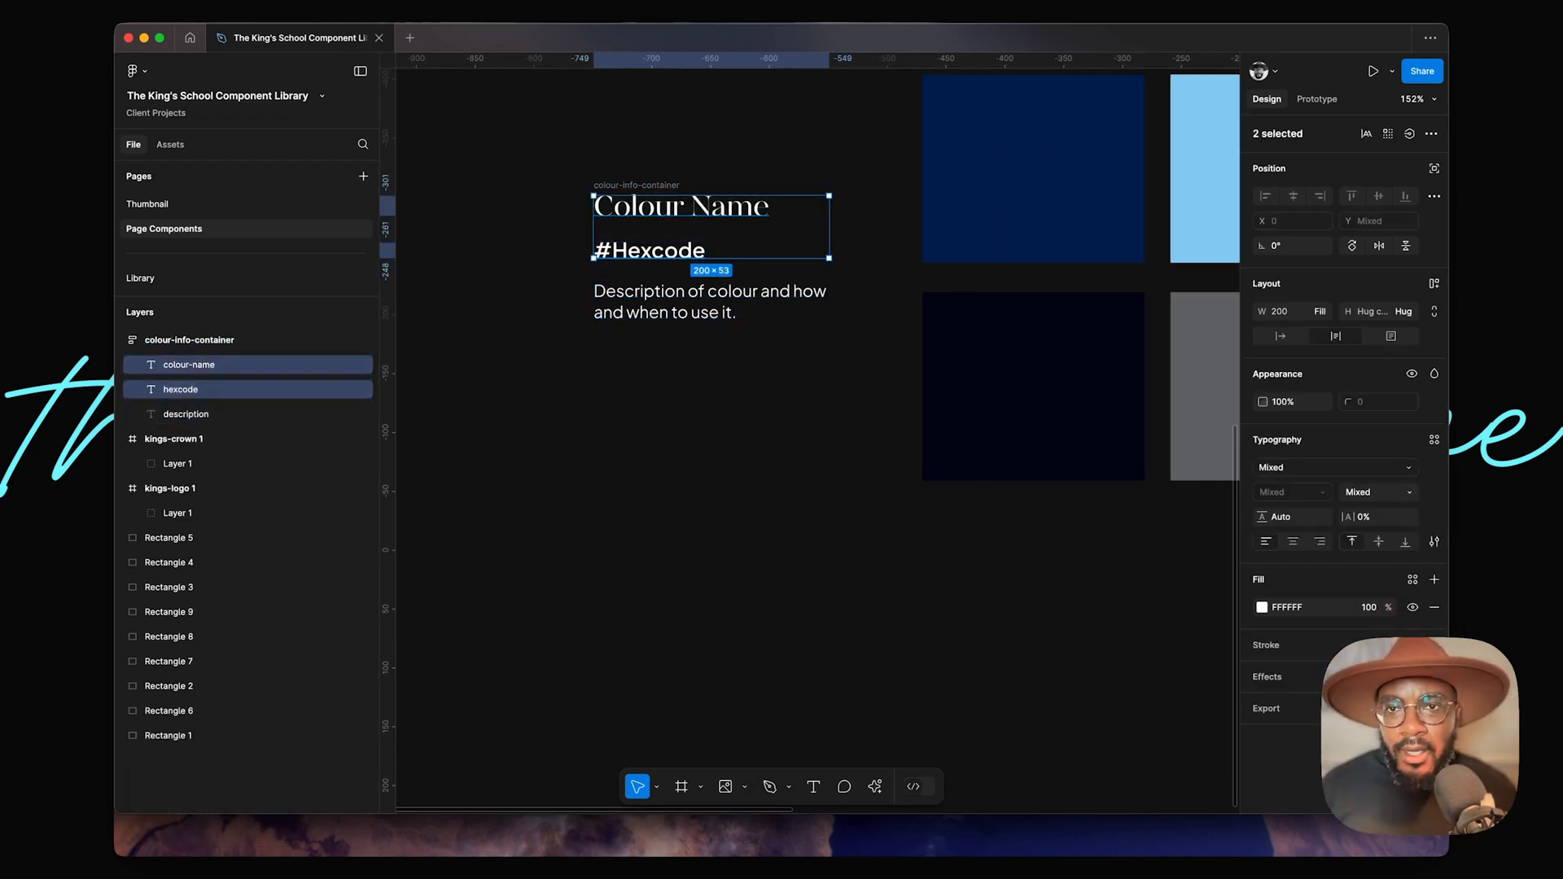
{"action": "key", "text": "shift+a"}
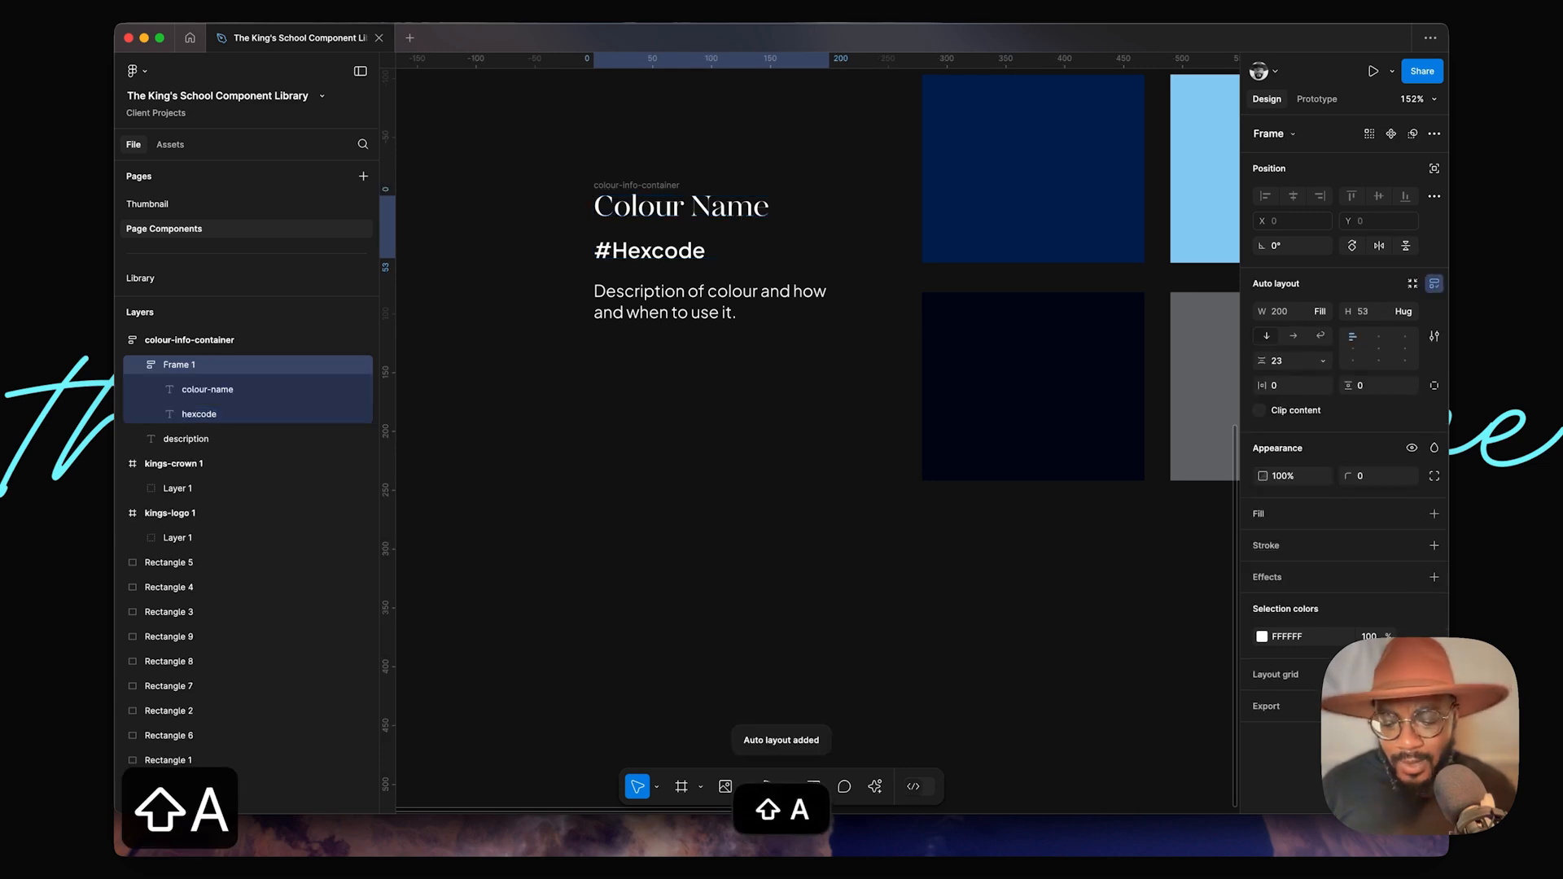
{"action": "key", "text": "super+r"}
{"action": "type", "text": "title+"}
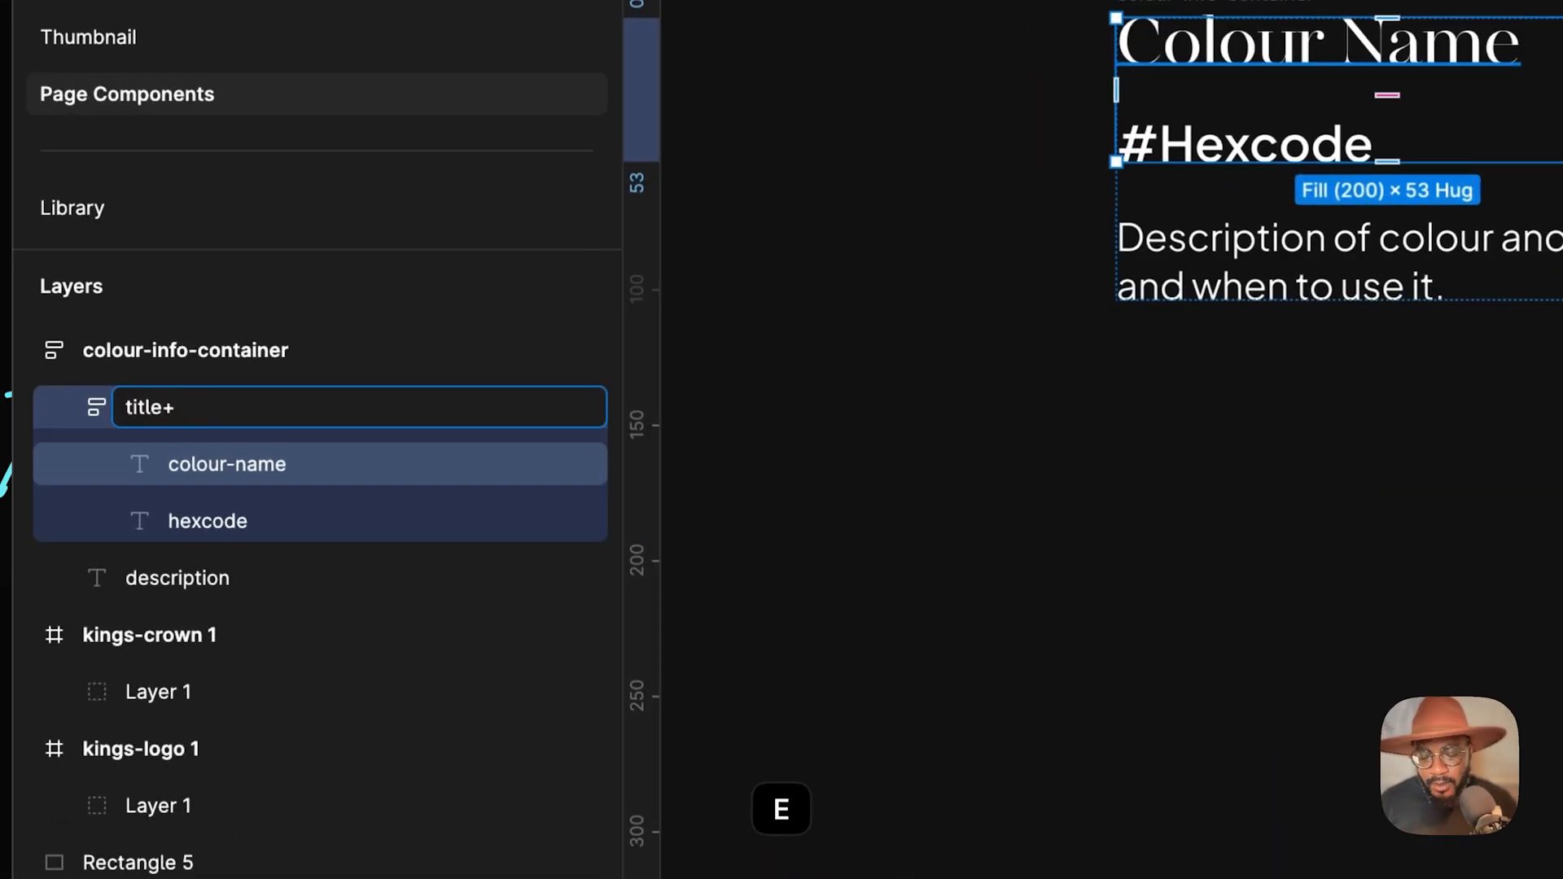
{"action": "type", "text": "hexcode"}
{"action": "key", "text": "Return"}
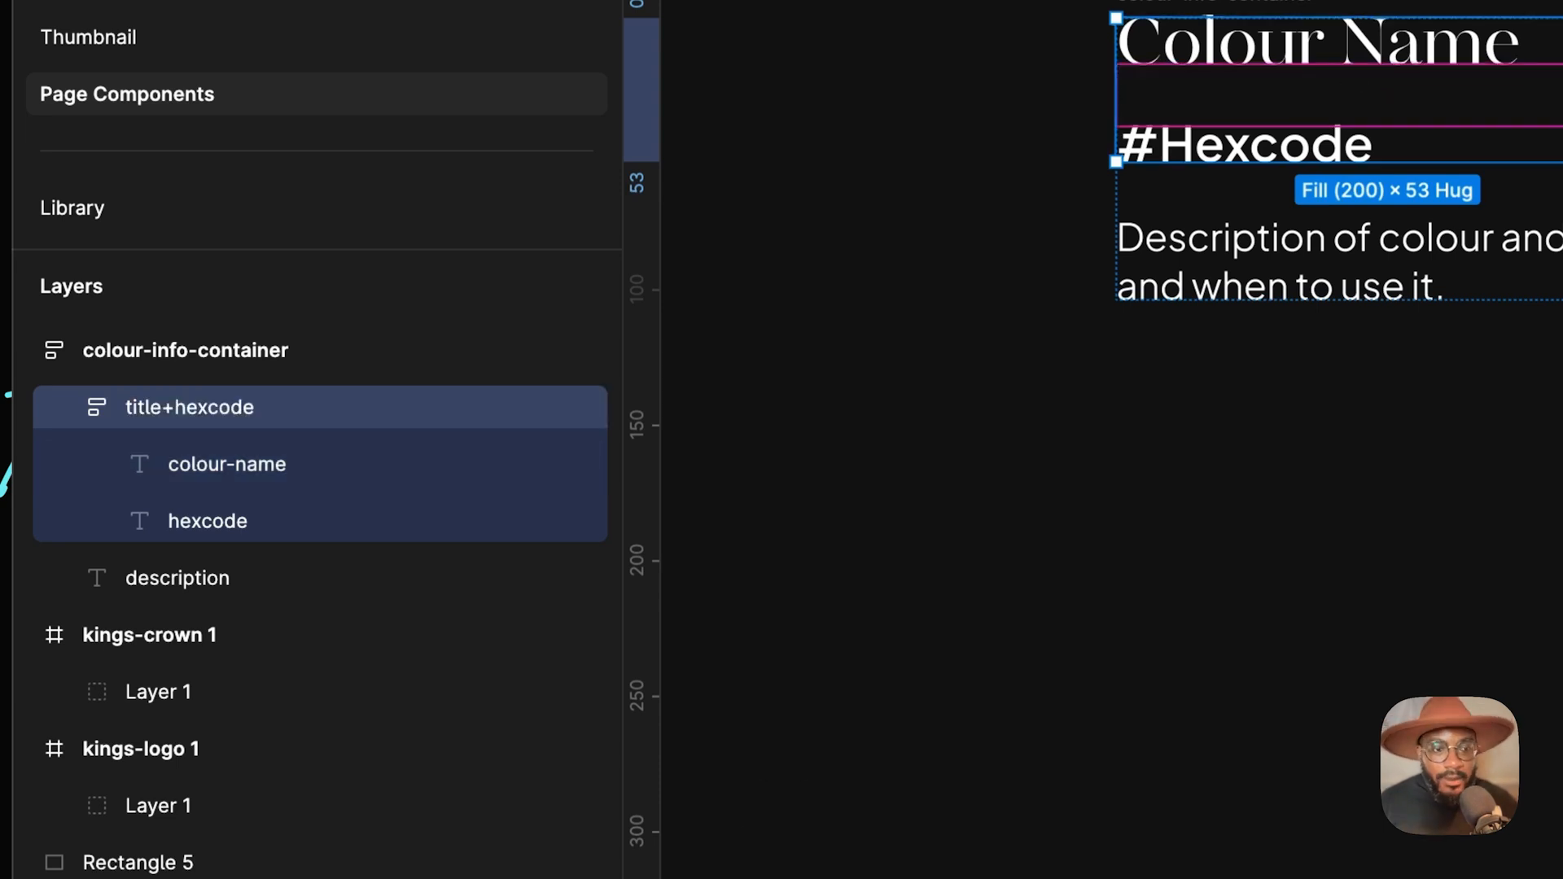
Step: Reduce the vertical gap between the colour name and #Hexcode texts in the title+hexcode frame to 16
{"action": "key", "text": "Up"}
{"action": "key", "text": "Down"}
{"action": "key", "text": "Down"}
{"action": "key", "text": "Down"}
{"action": "key", "text": "Down"}
{"action": "key", "text": "Down"}
{"action": "key", "text": "Down"}
{"action": "key", "text": "Down"}
{"action": "key", "text": "Down"}
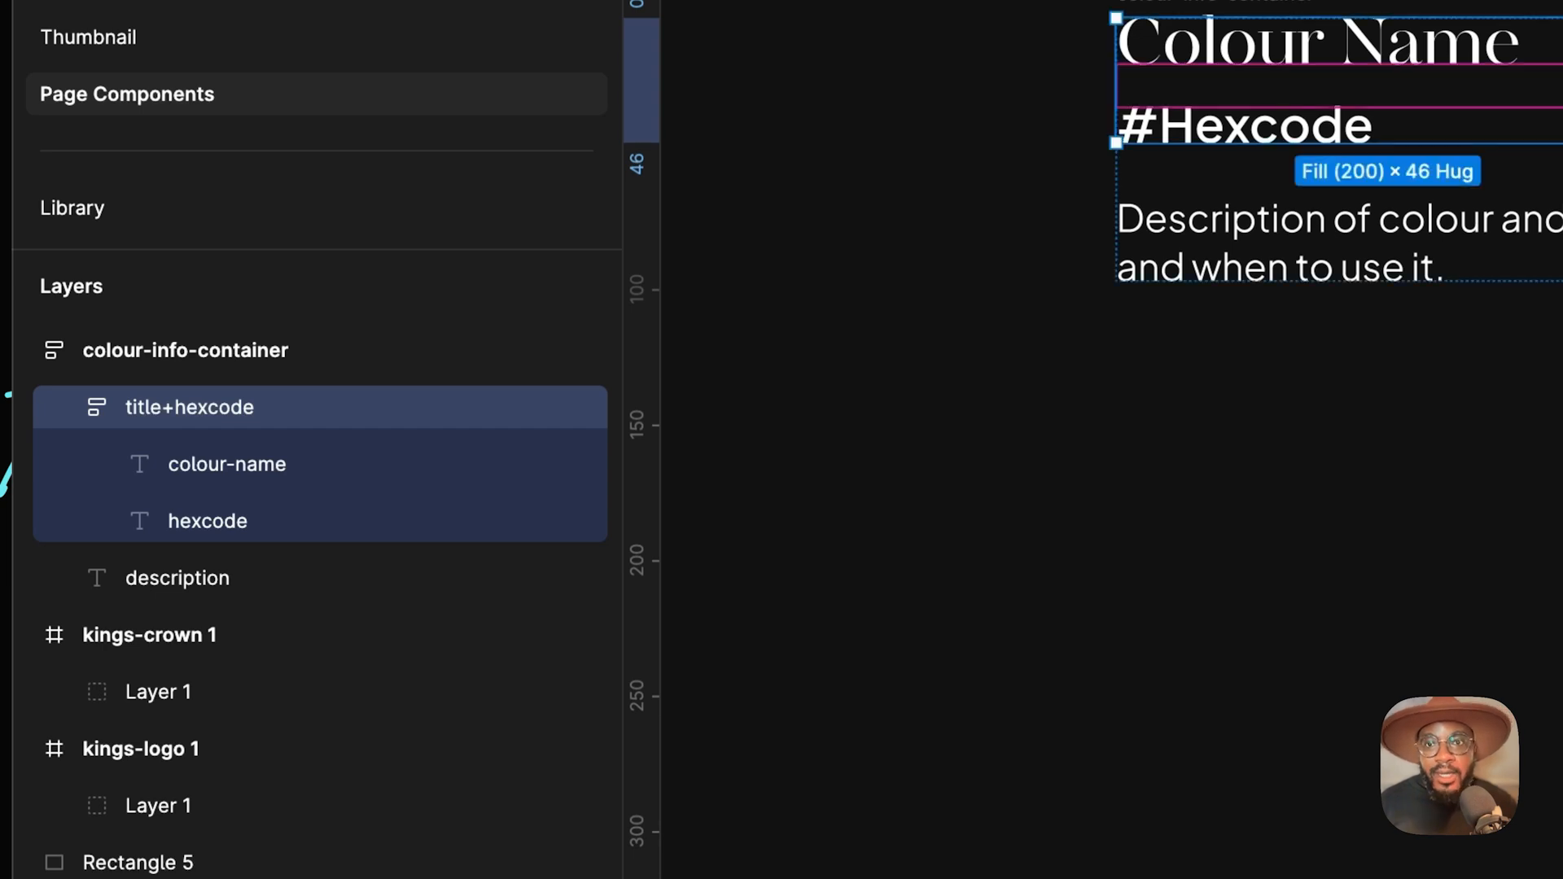
{"action": "key", "text": "Escape"}
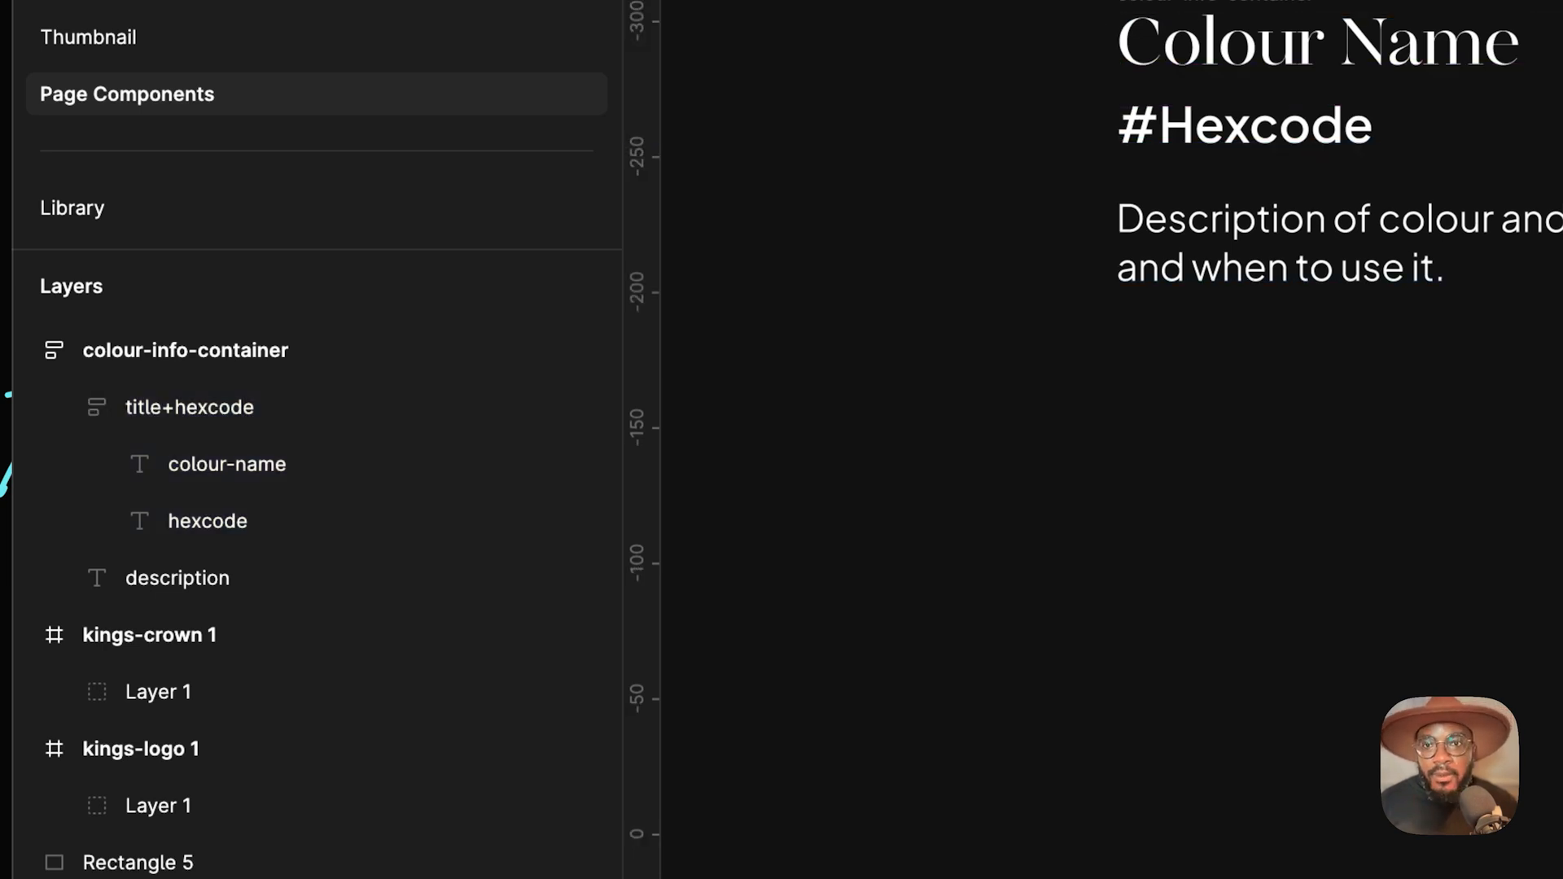
Step: Set the vertical gap of the colour-info-container to 24 and move the container lower on the canvas
{"action": "left_click", "coordinate": [1370, 199]}
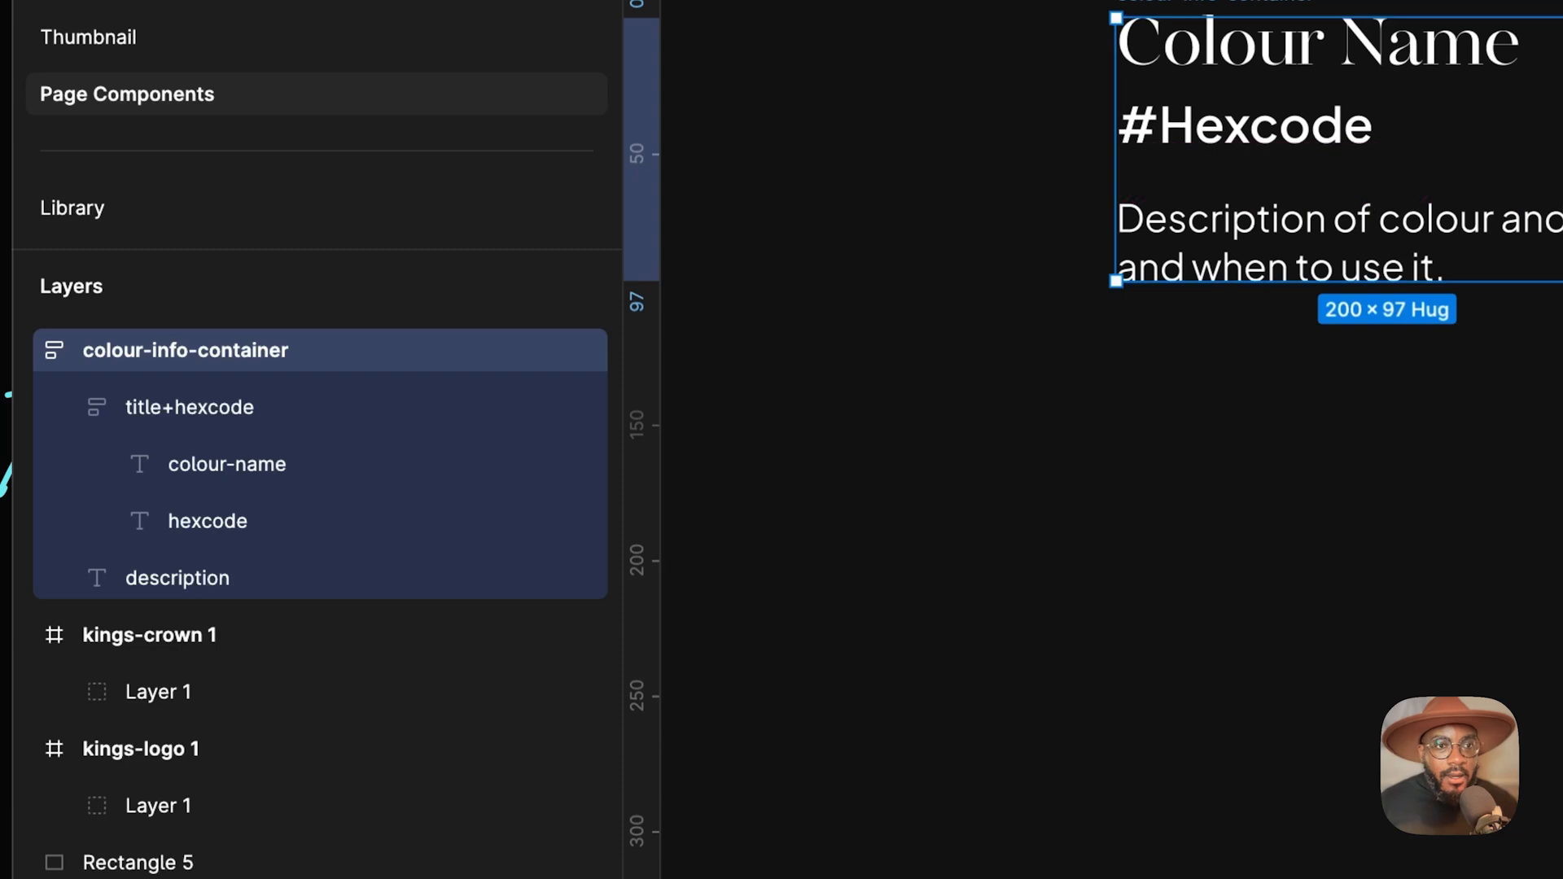
{"action": "key", "text": "Up"}
{"action": "key", "text": "Return"}
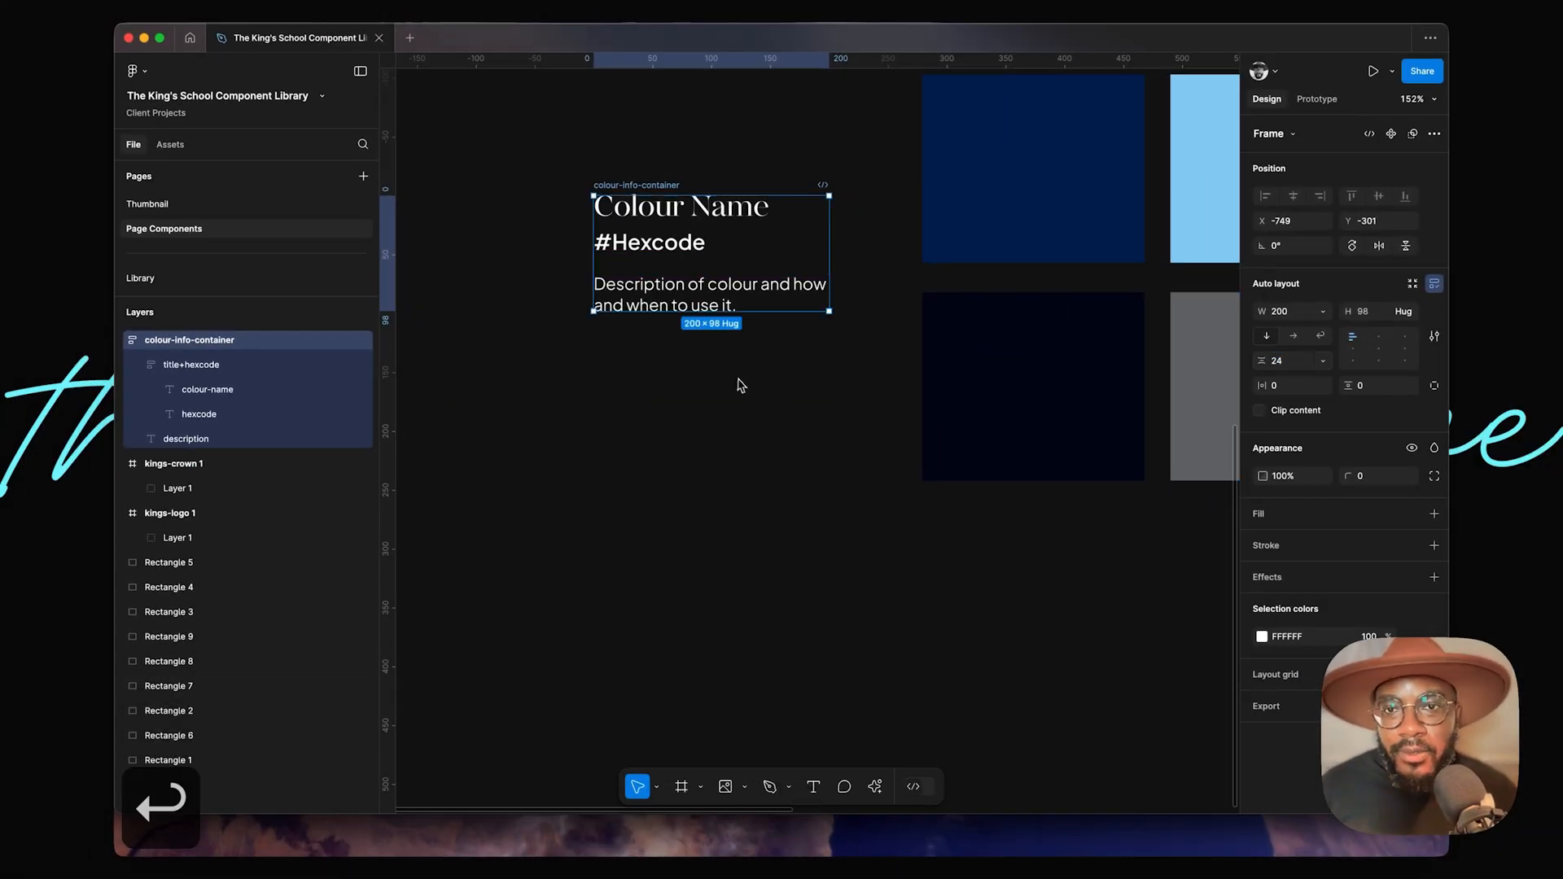
{"action": "left_click_drag", "start_coordinate": [642, 187], "coordinate": [605, 277]}
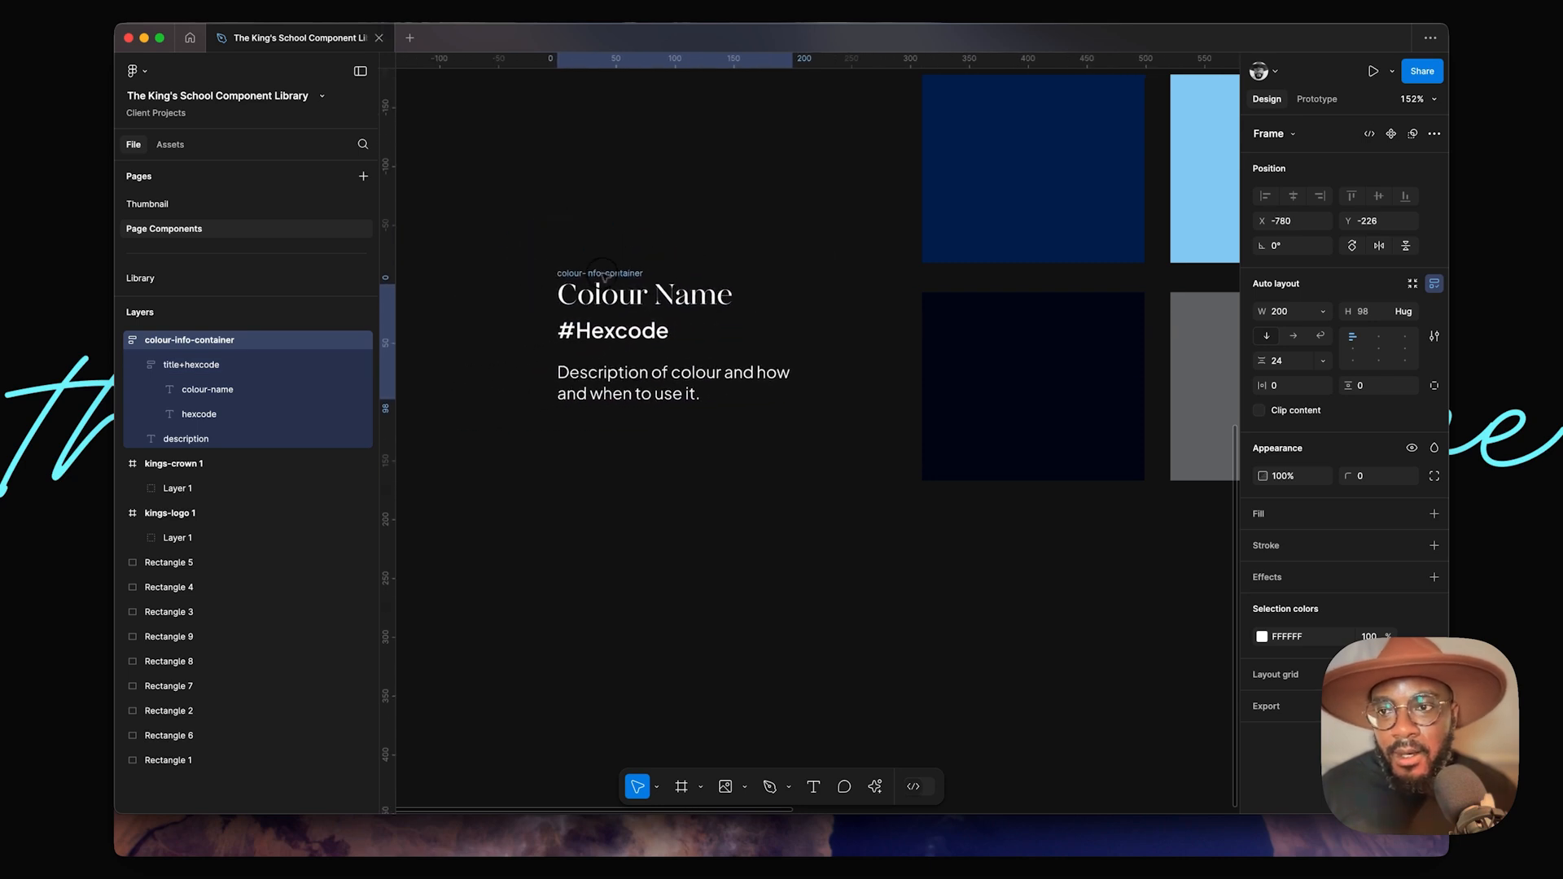
Step: Wrap the colour-info-container in another auto layout frame and rename it ".colour-card"
{"action": "left_click", "coordinate": [619, 382]}
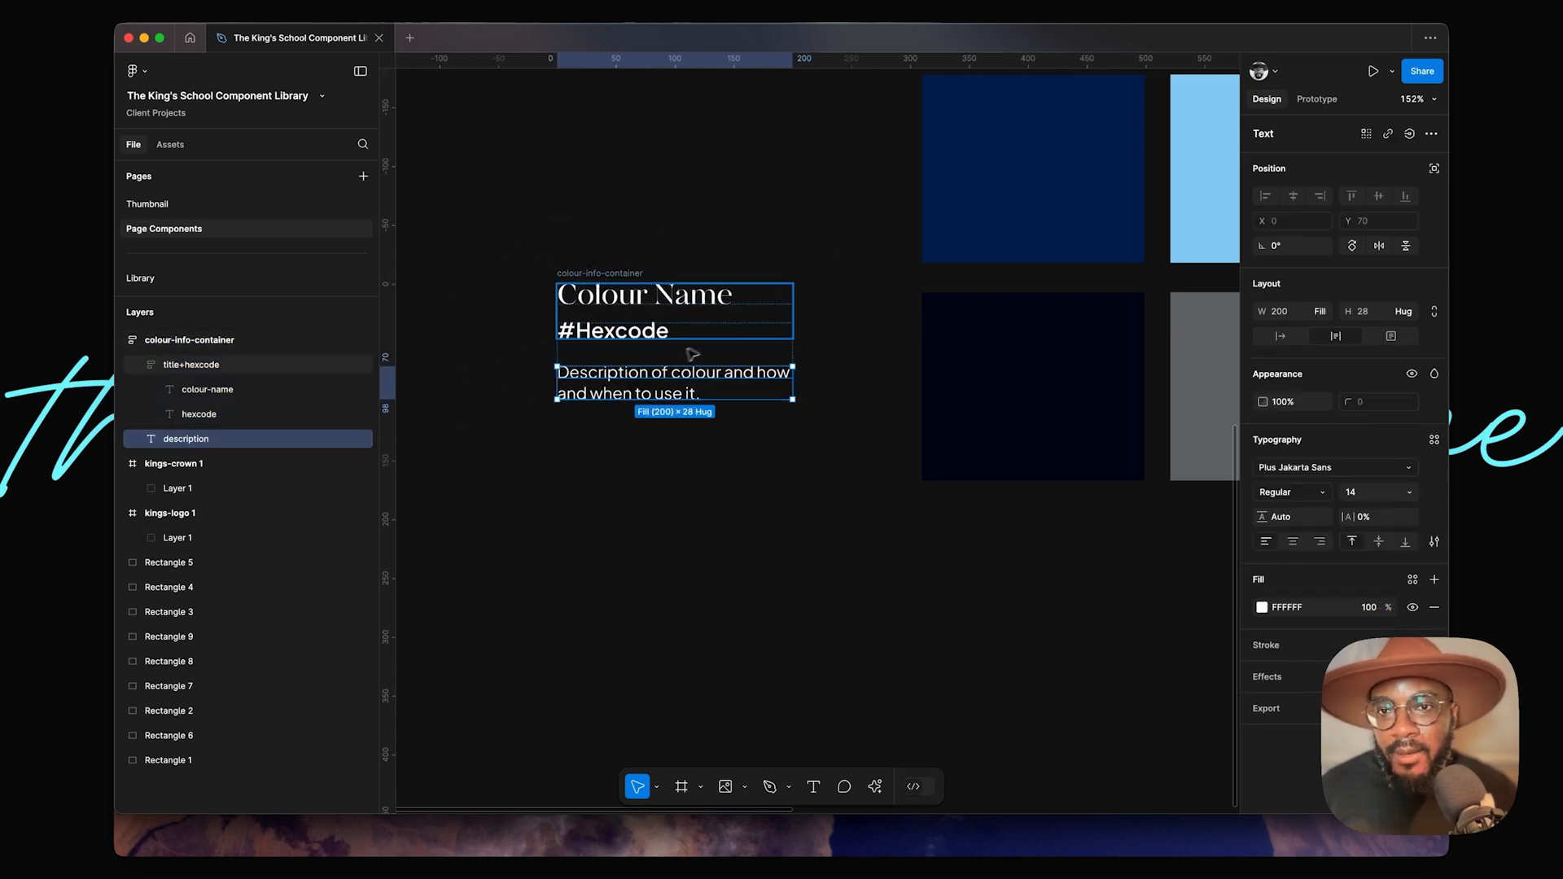
{"action": "left_click", "coordinate": [652, 243]}
{"action": "left_click", "coordinate": [614, 274]}
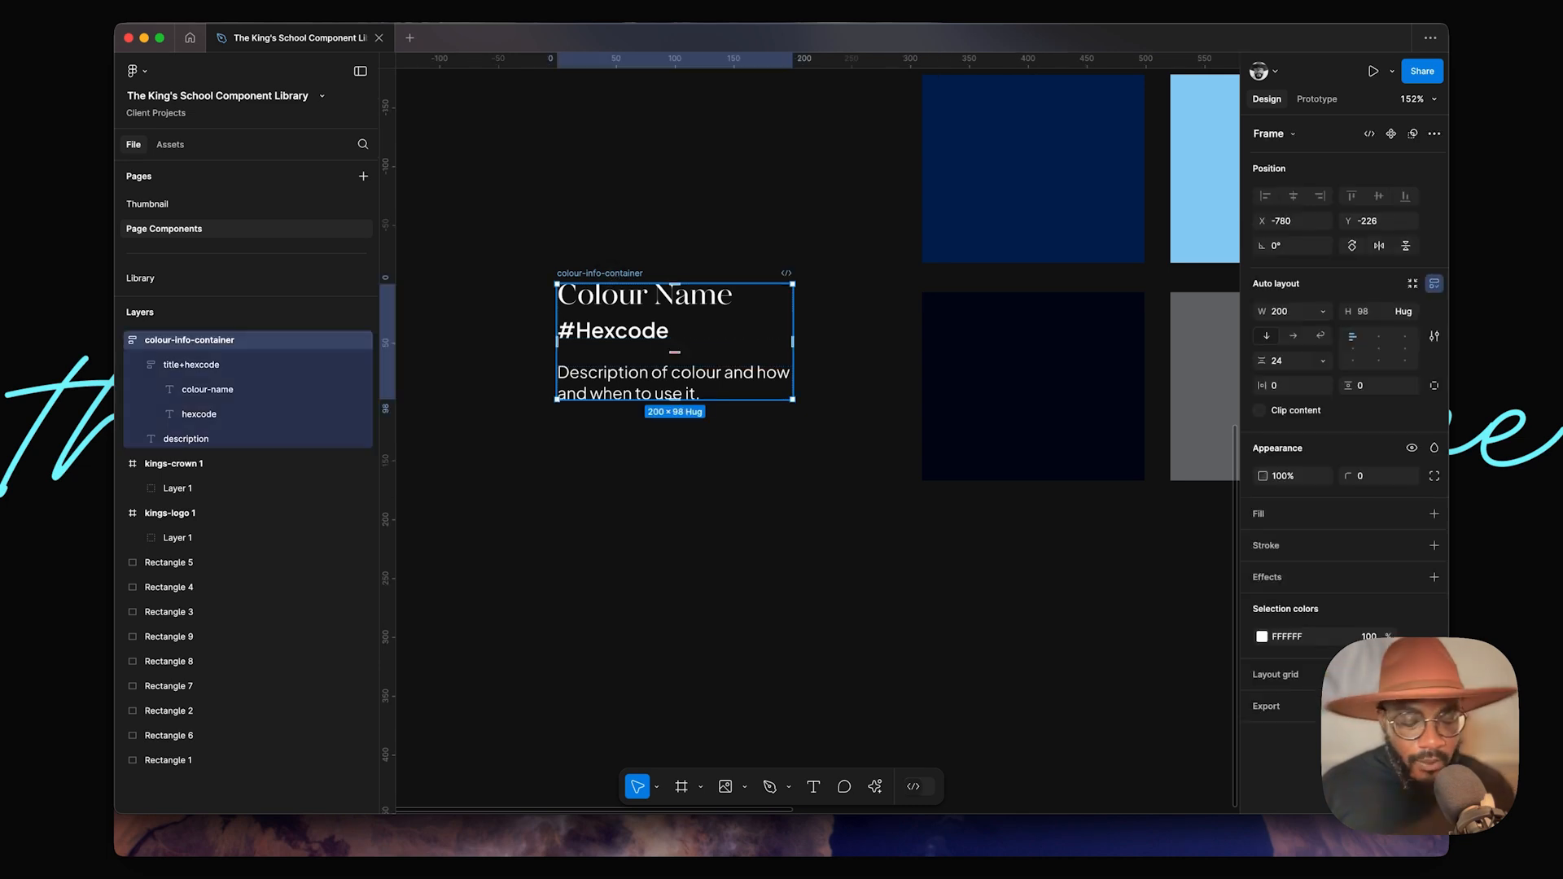
{"action": "key", "text": "shift+a"}
{"action": "key", "text": "super+r"}
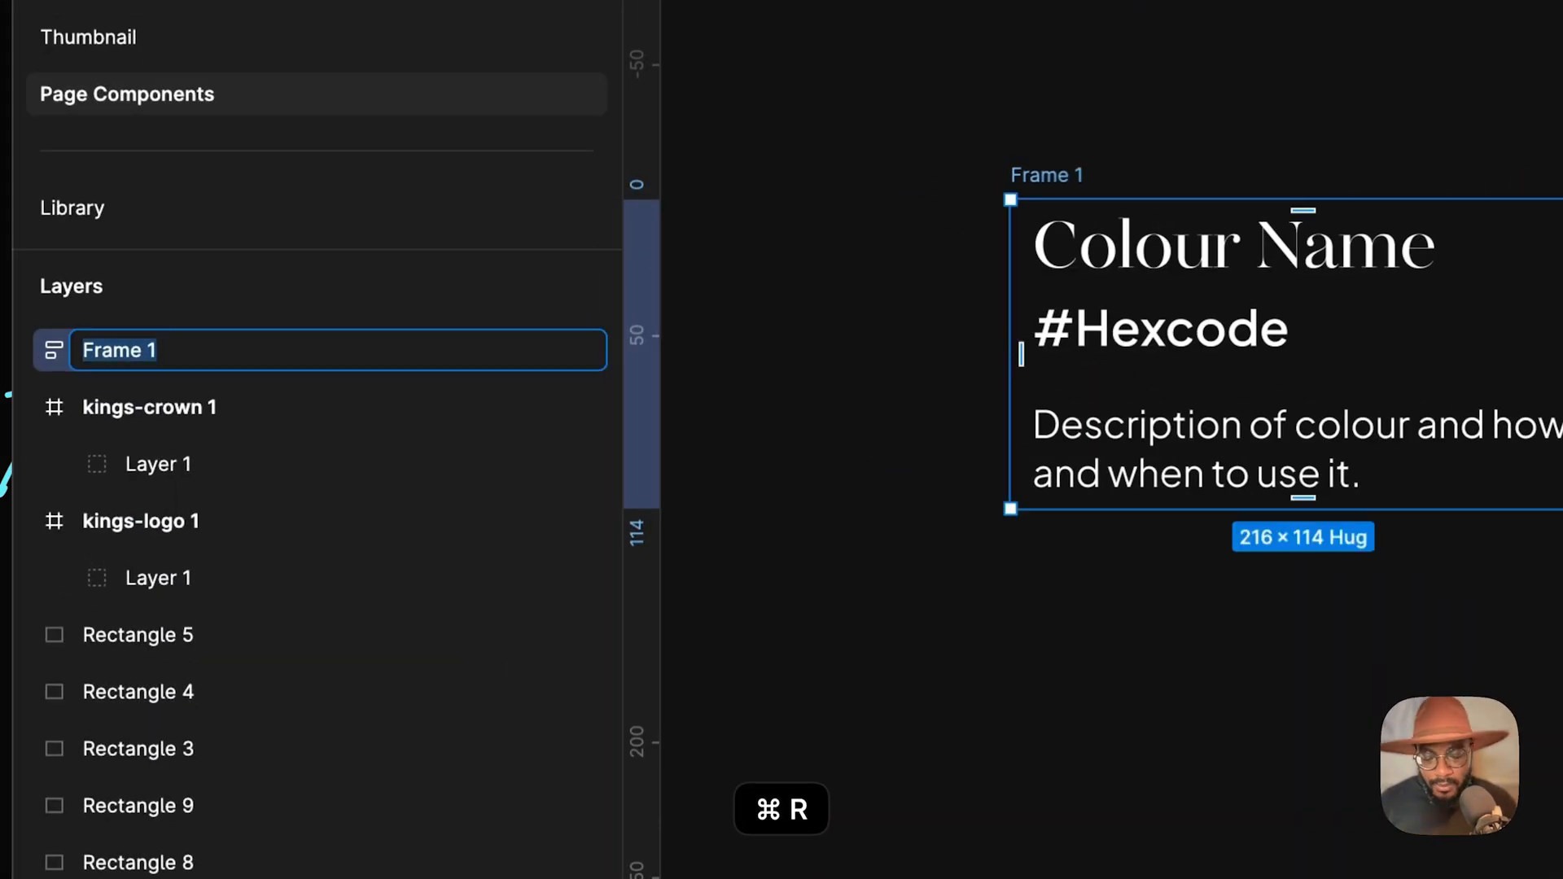
{"action": "type", "text": "colour-card"}
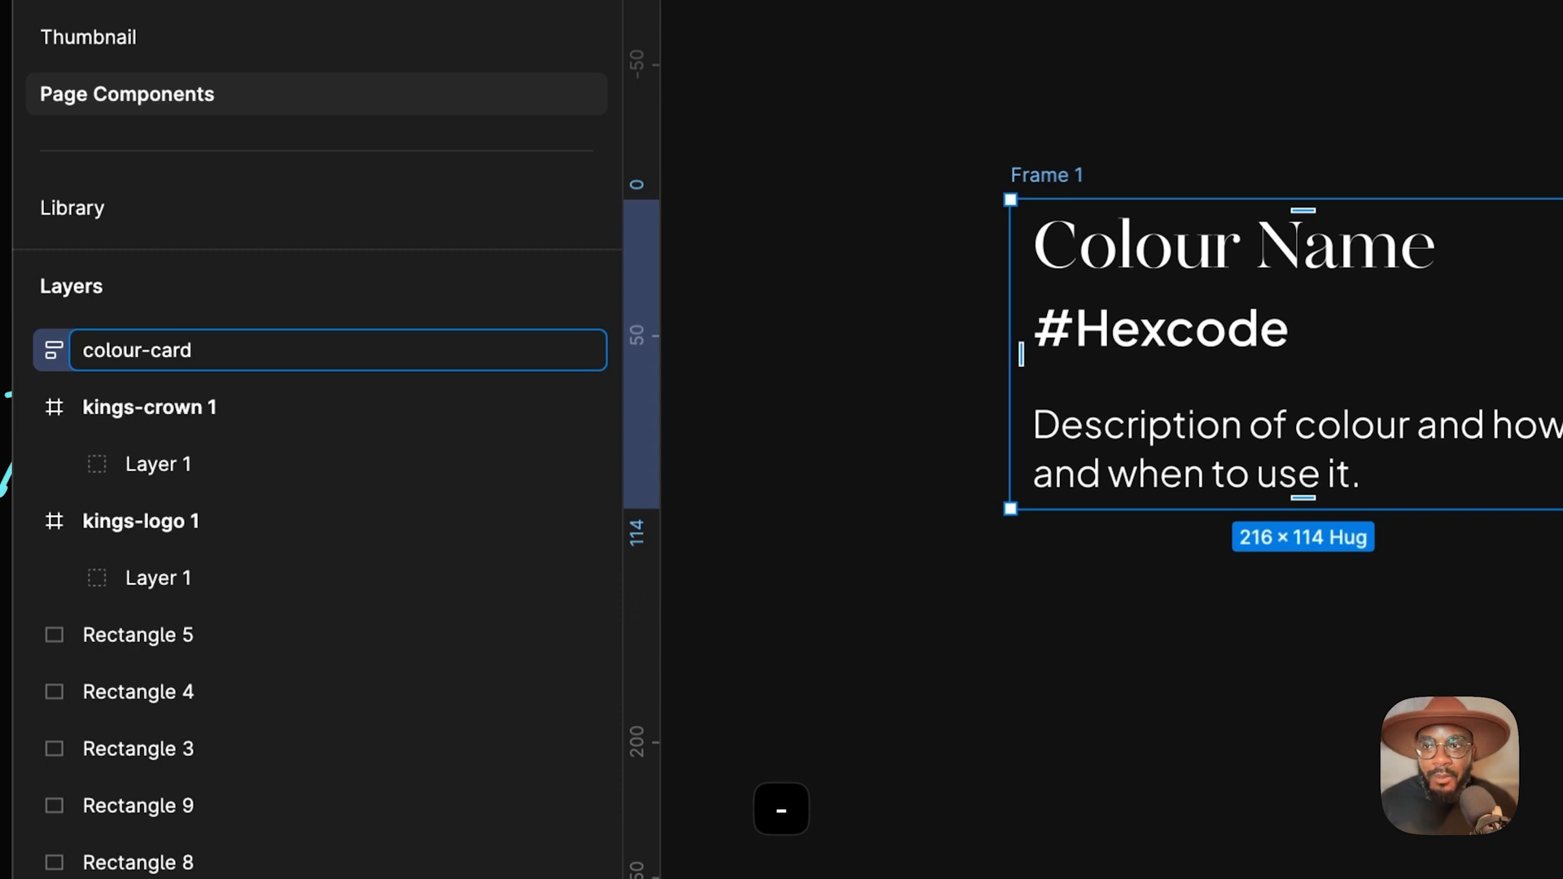
{"action": "key", "text": "Up"}
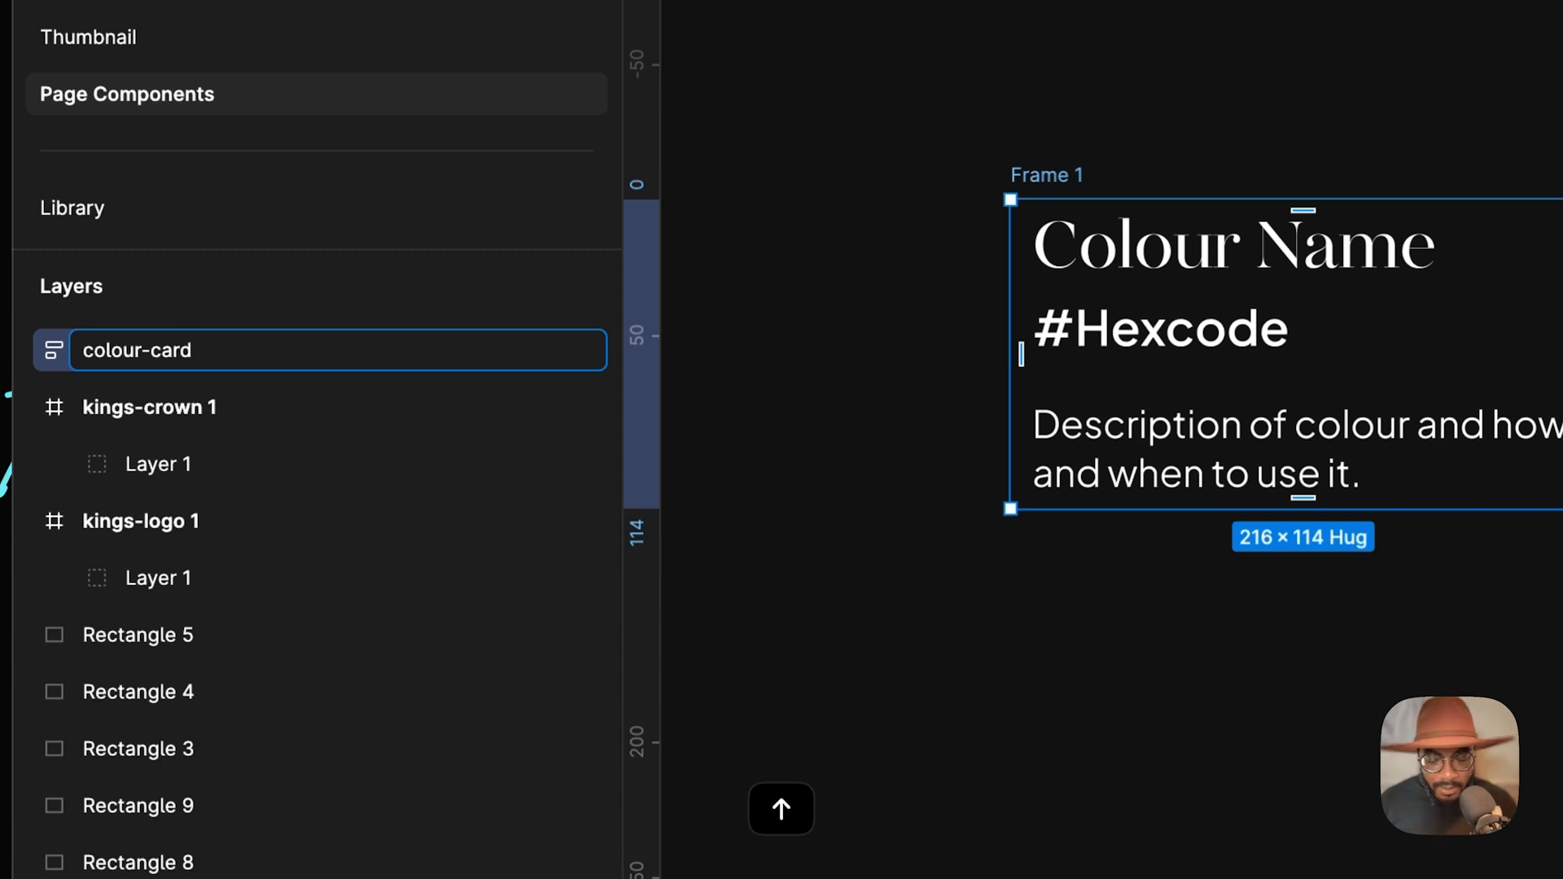
{"action": "type", "text": "."}
{"action": "key", "text": "Return"}
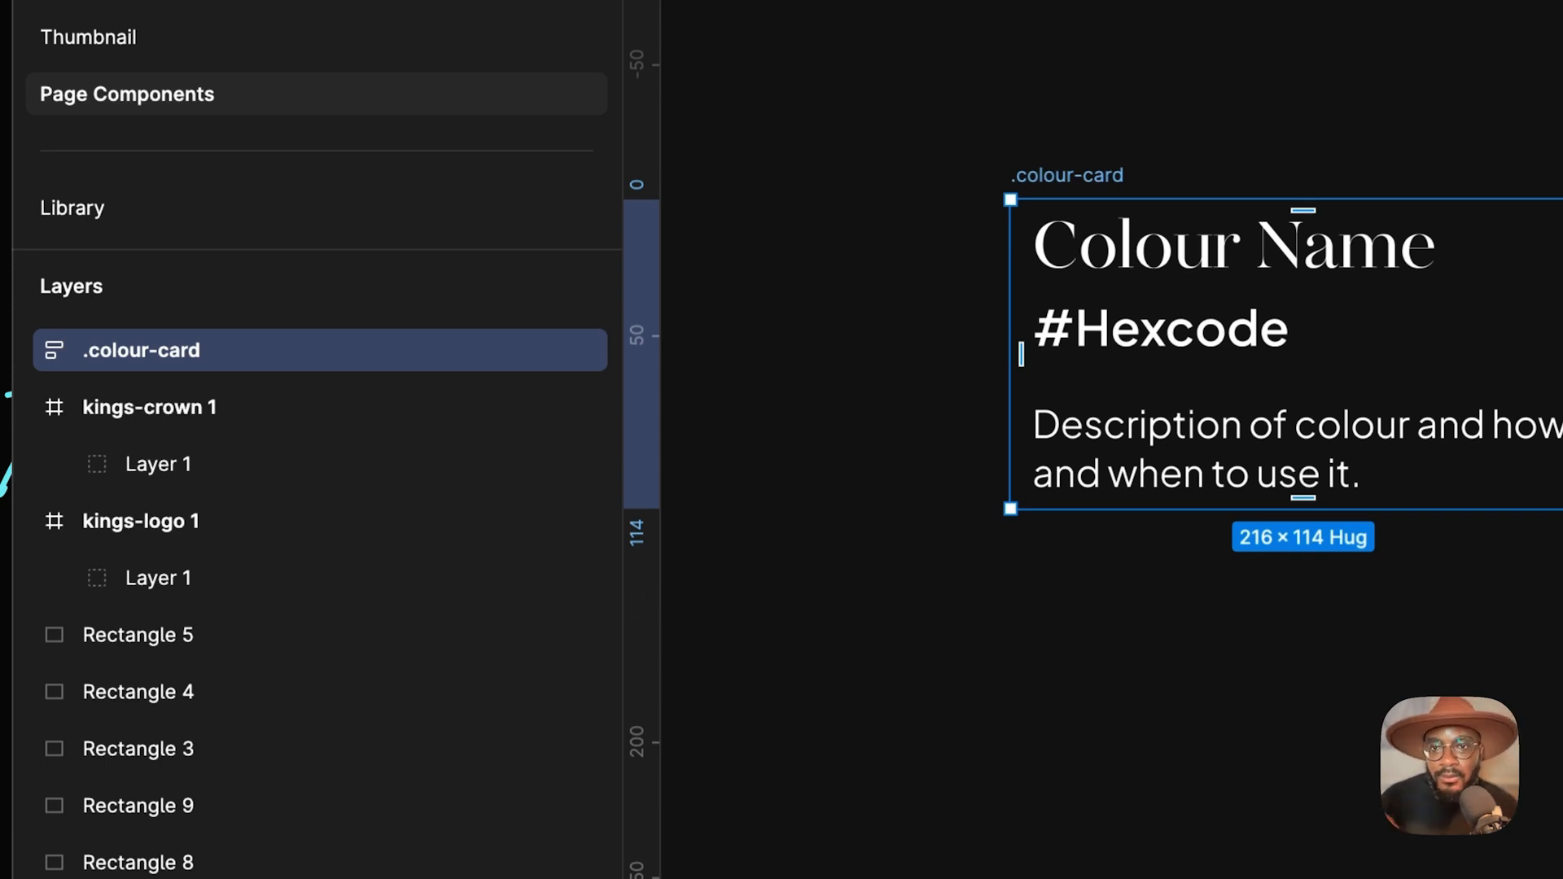
Step: Stretch the .colour-card frame vertically to 216 × 288 and shift it up on the canvas
{"action": "left_click", "coordinate": [1284, 107]}
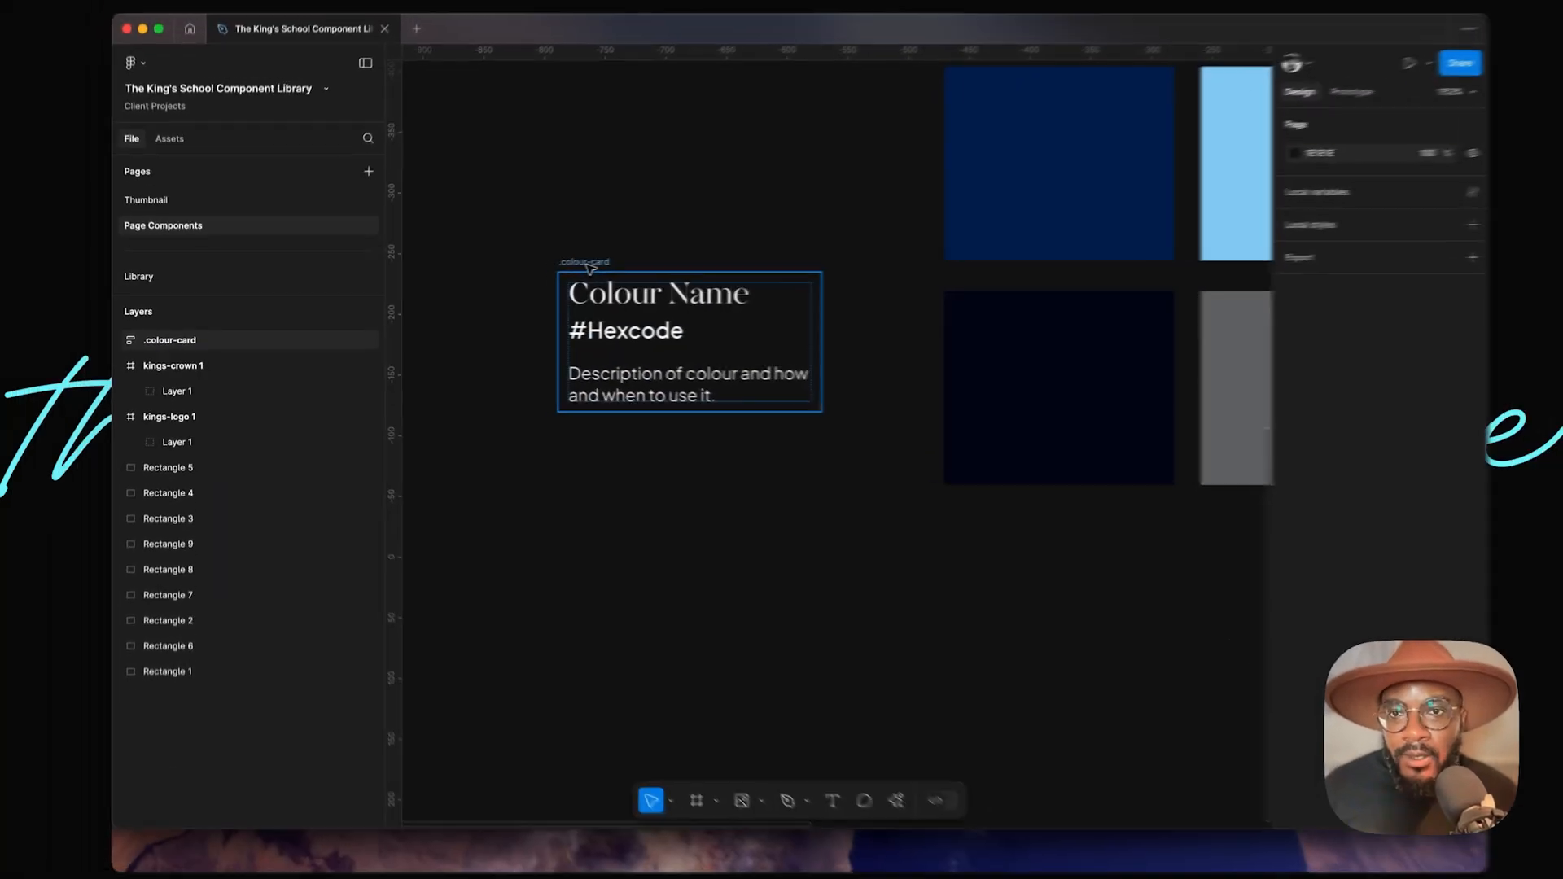
{"action": "left_click", "coordinate": [1136, 174]}
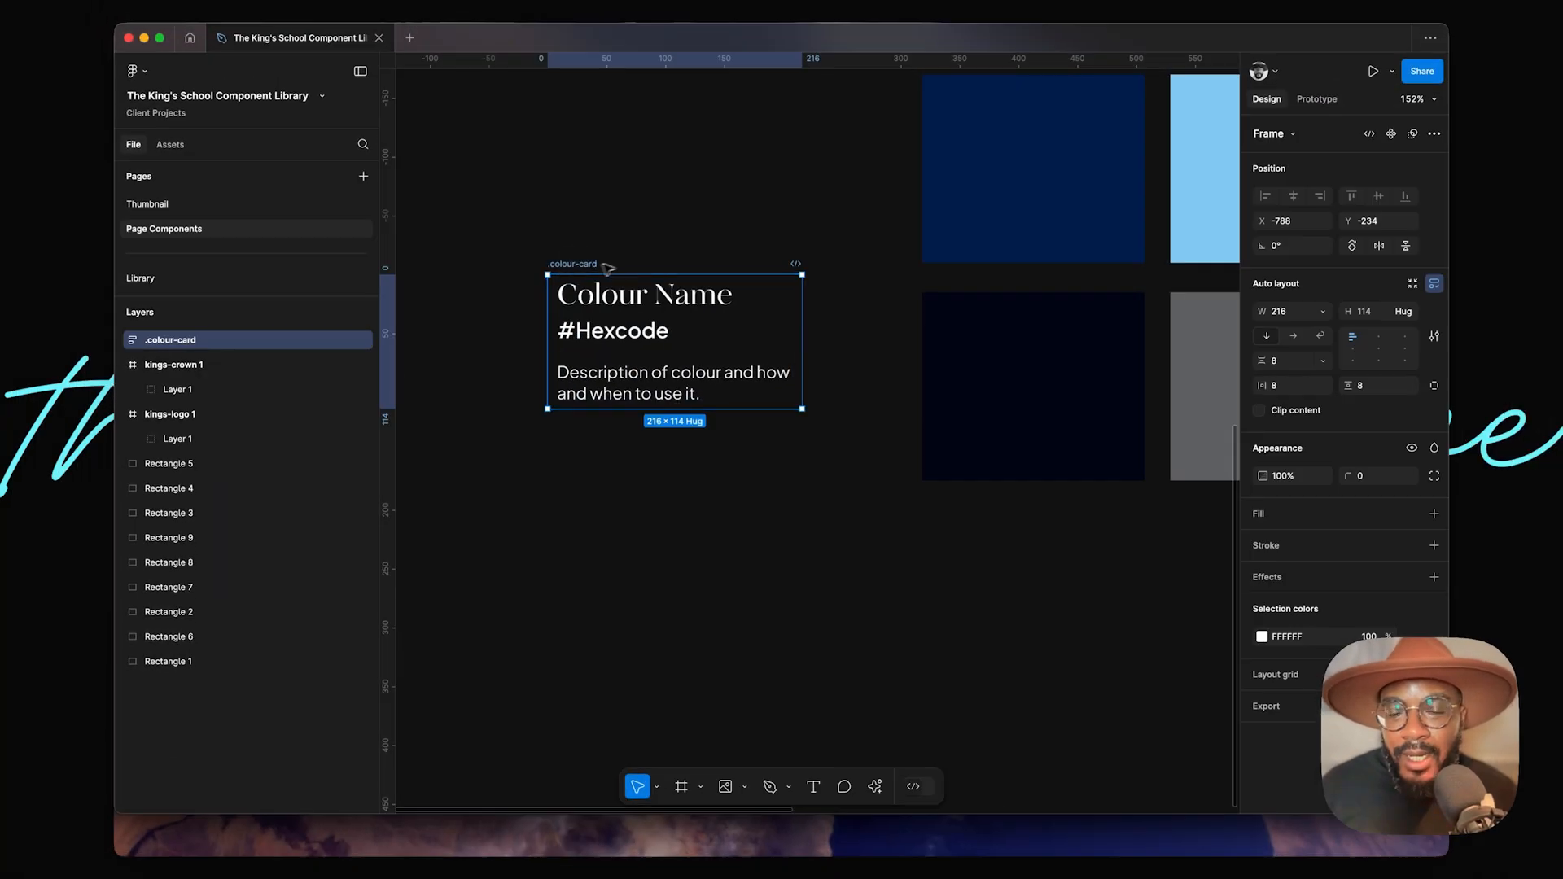
{"action": "left_click", "coordinate": [667, 249]}
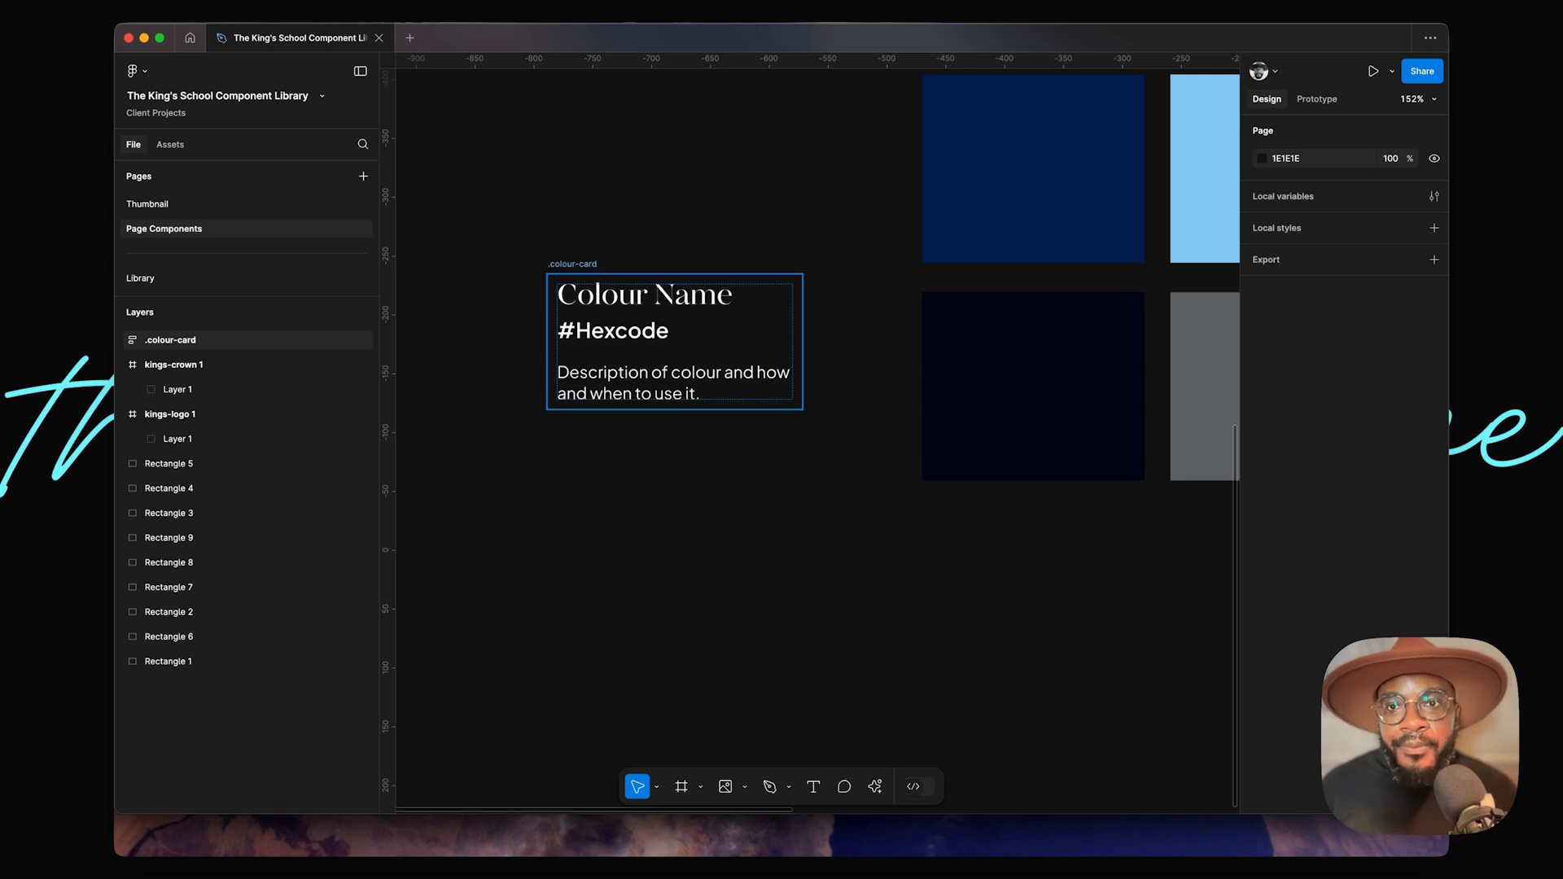
{"action": "left_click", "coordinate": [737, 364]}
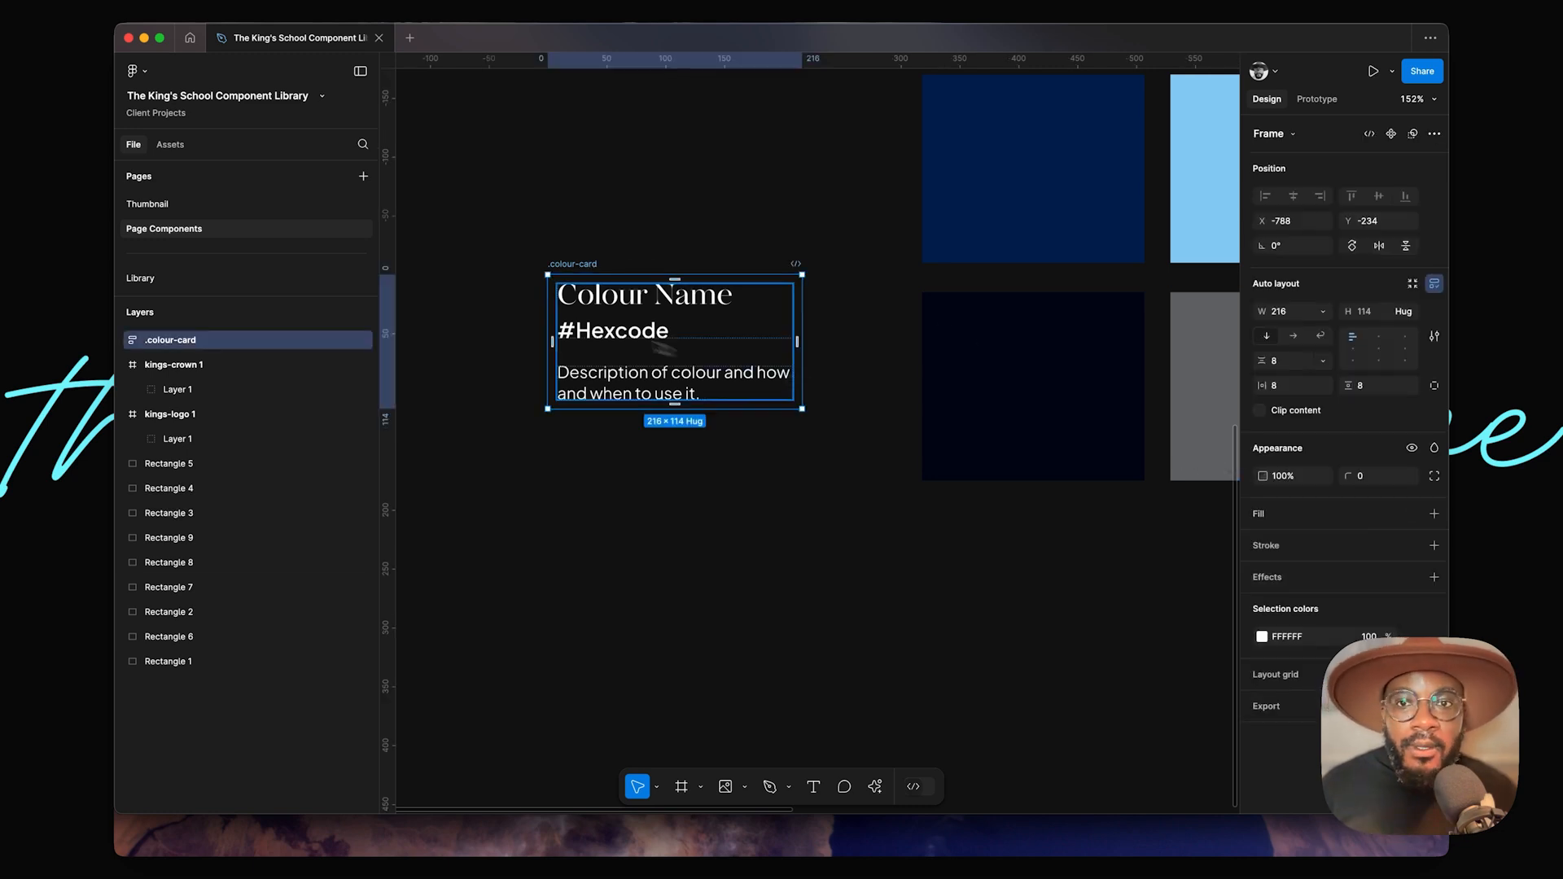
{"action": "left_click_drag", "start_coordinate": [626, 286], "coordinate": [629, 140]}
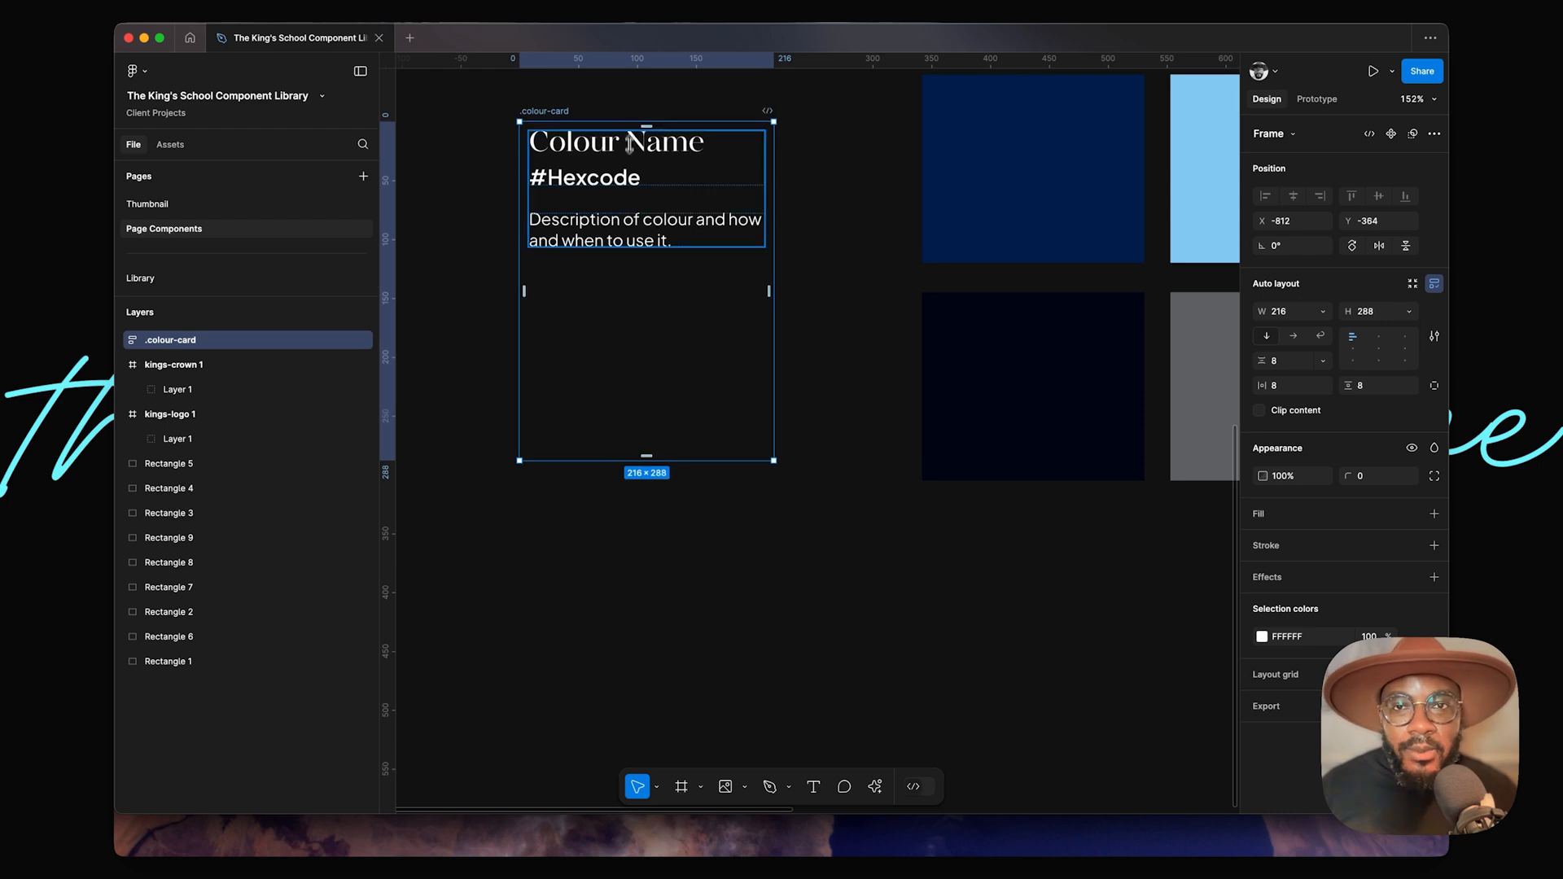
Step: Set the .colour-card's horizontal and vertical padding to 16
{"action": "scroll", "coordinate": [629, 140], "scroll_direction": "up", "scroll_amount": 5}
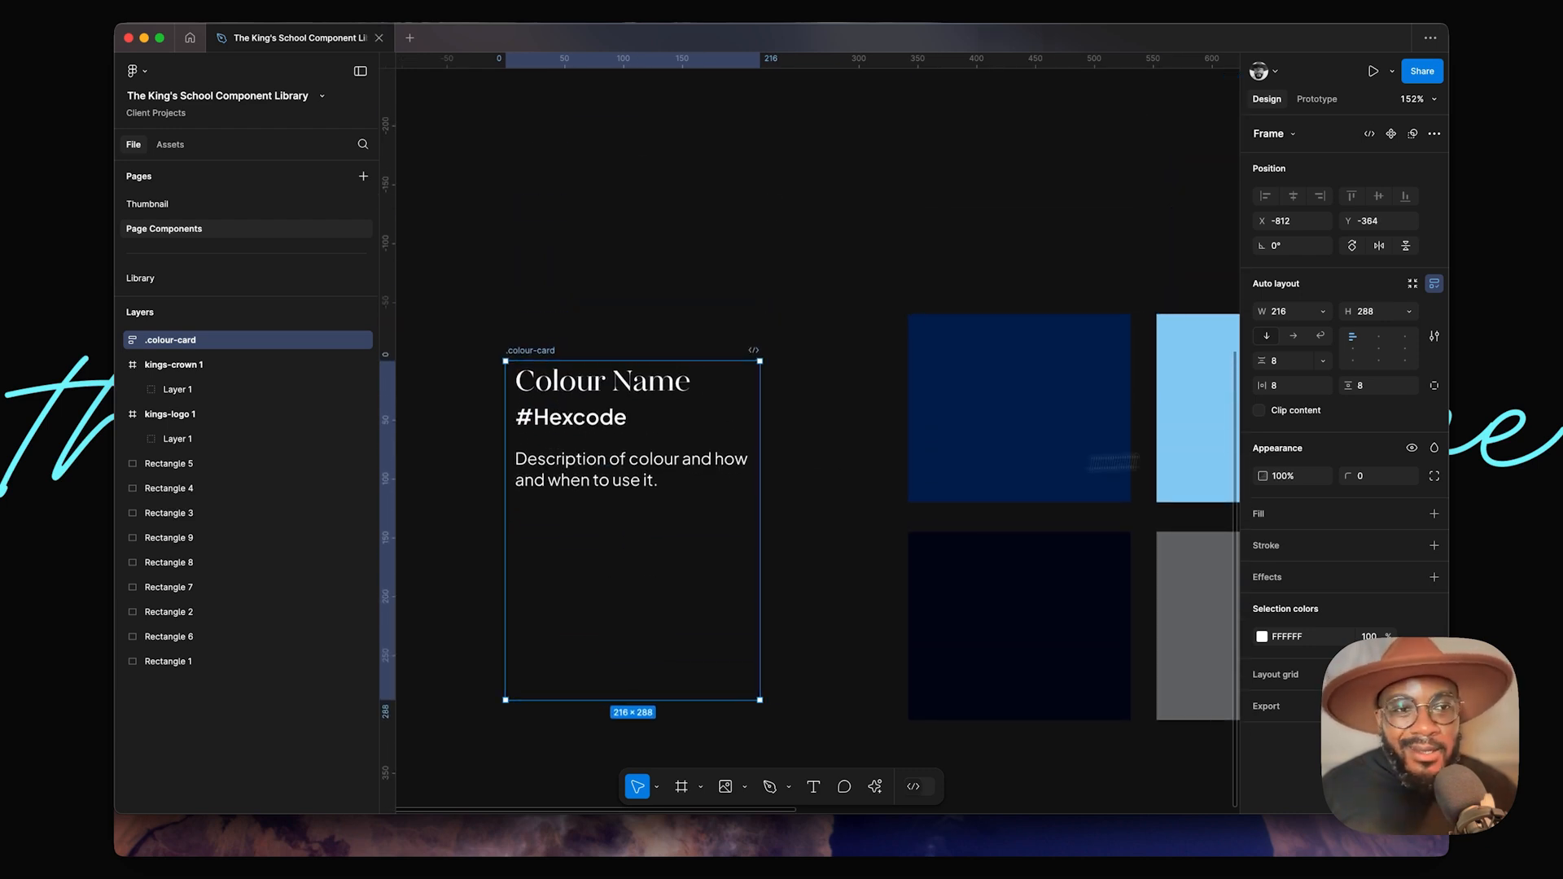
{"action": "scroll", "coordinate": [798, 450], "scroll_direction": "down", "scroll_amount": 3}
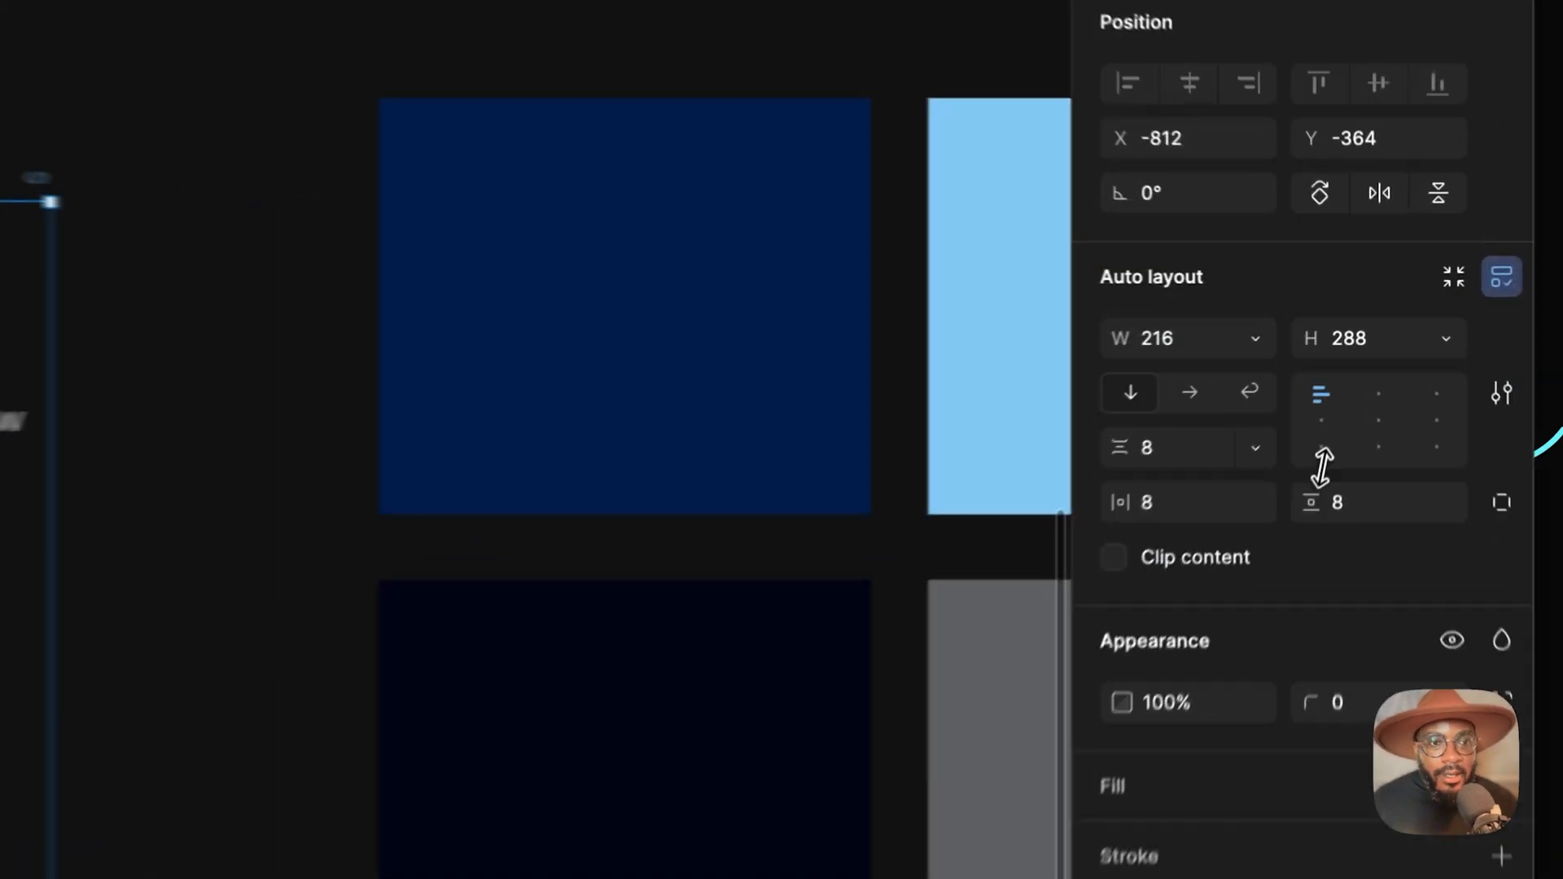
{"action": "left_click", "coordinate": [1184, 513]}
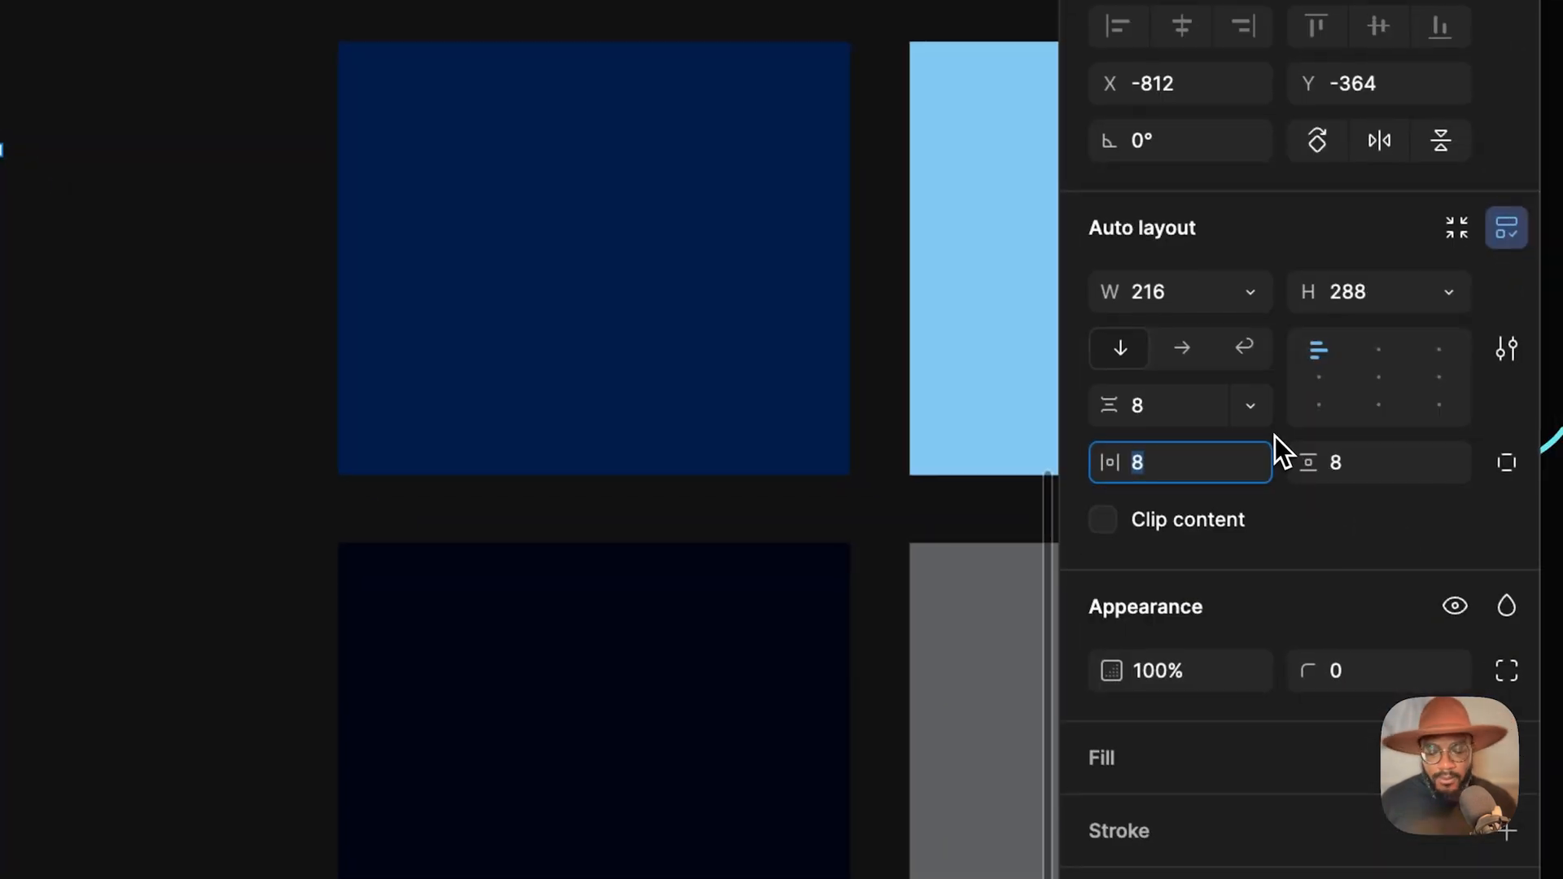
{"action": "type", "text": "16"}
{"action": "key", "text": "Tab"}
{"action": "type", "text": "16"}
{"action": "key", "text": "Tab"}
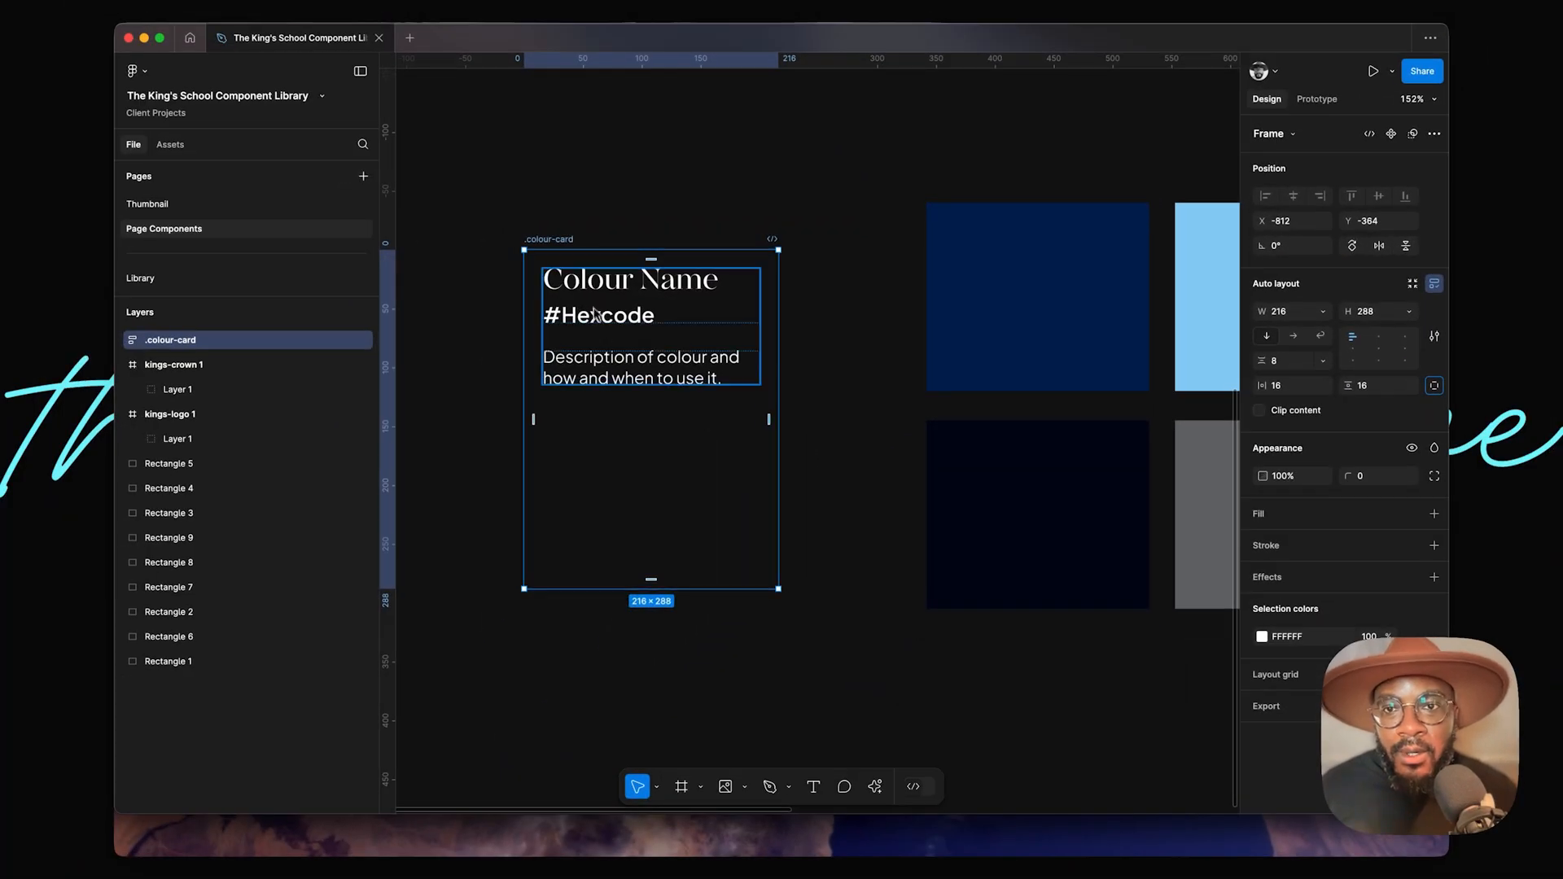
Step: Move the .colour-card slightly up and give it a dark blue 052B5C fill from the page colours
{"action": "left_click_drag", "start_coordinate": [562, 239], "coordinate": [548, 166]}
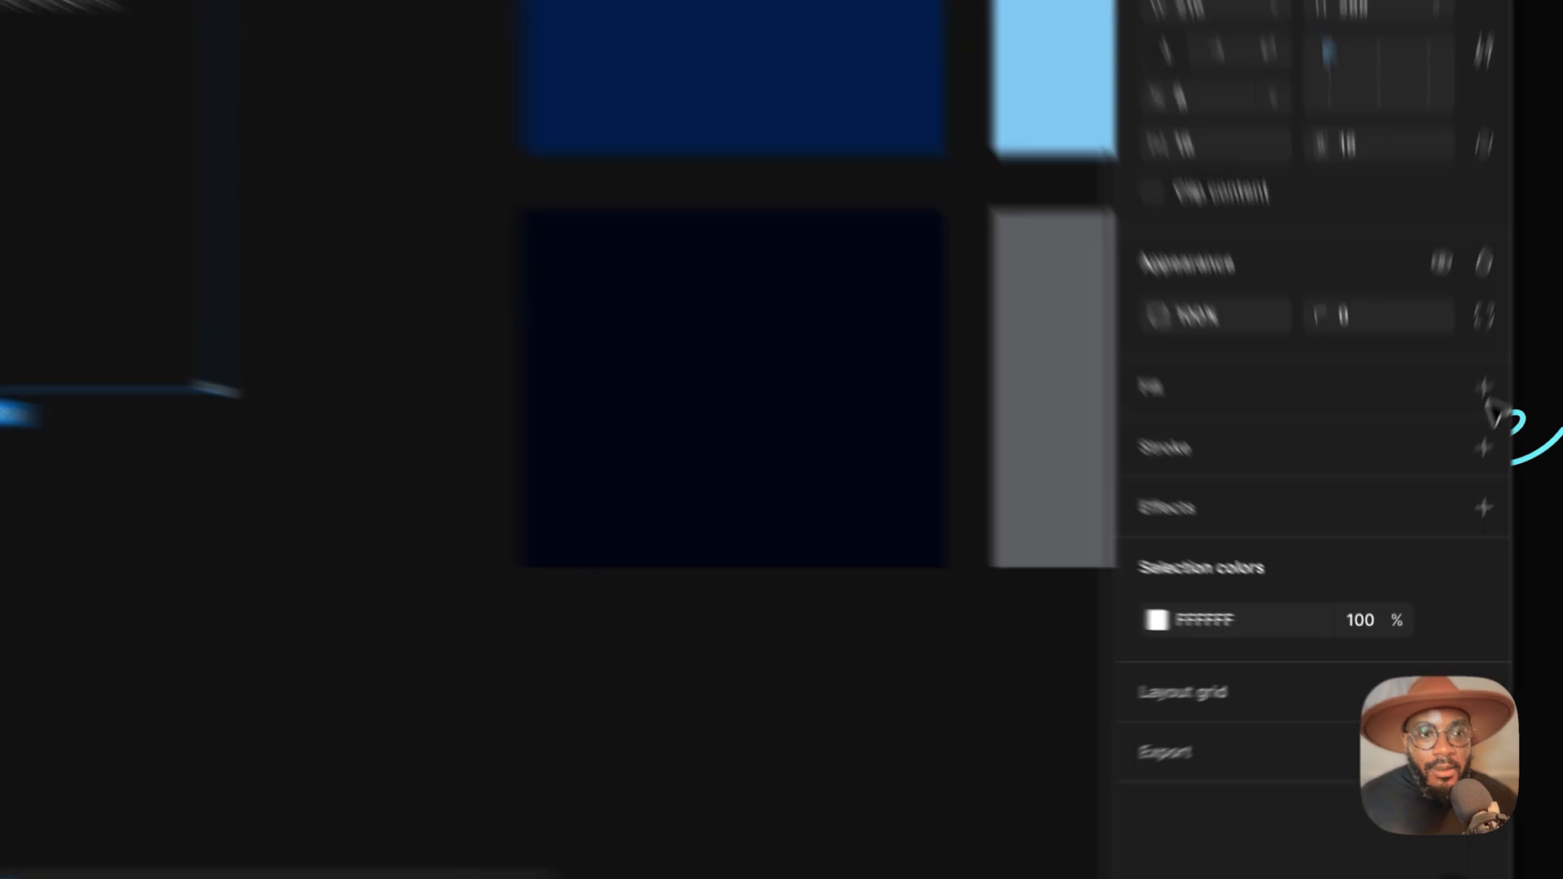
{"action": "left_click", "coordinate": [1433, 515]}
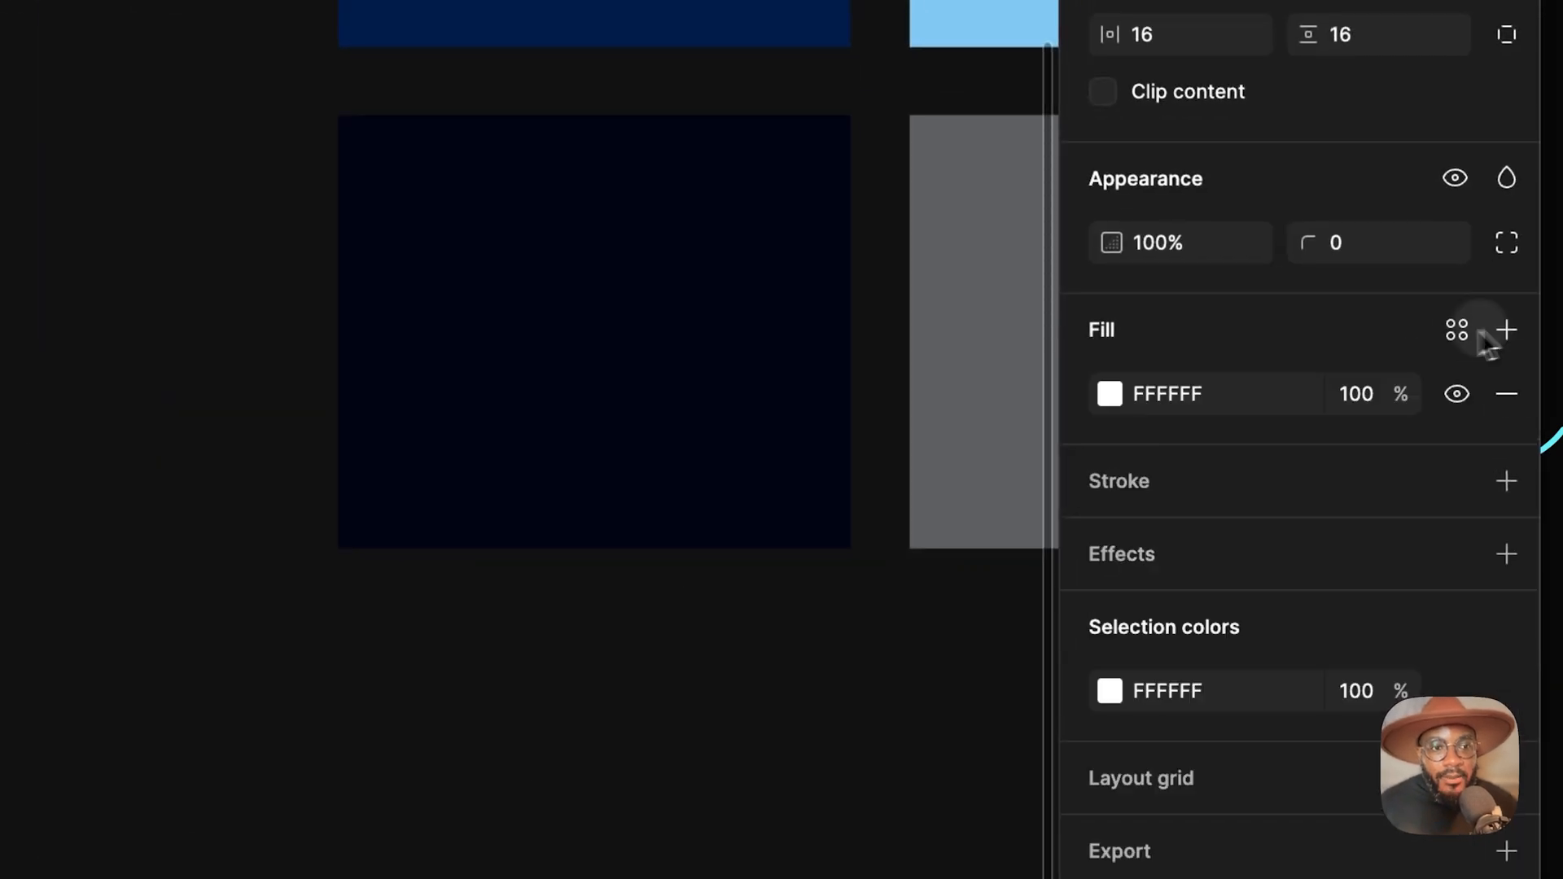
{"action": "left_click", "coordinate": [1109, 394]}
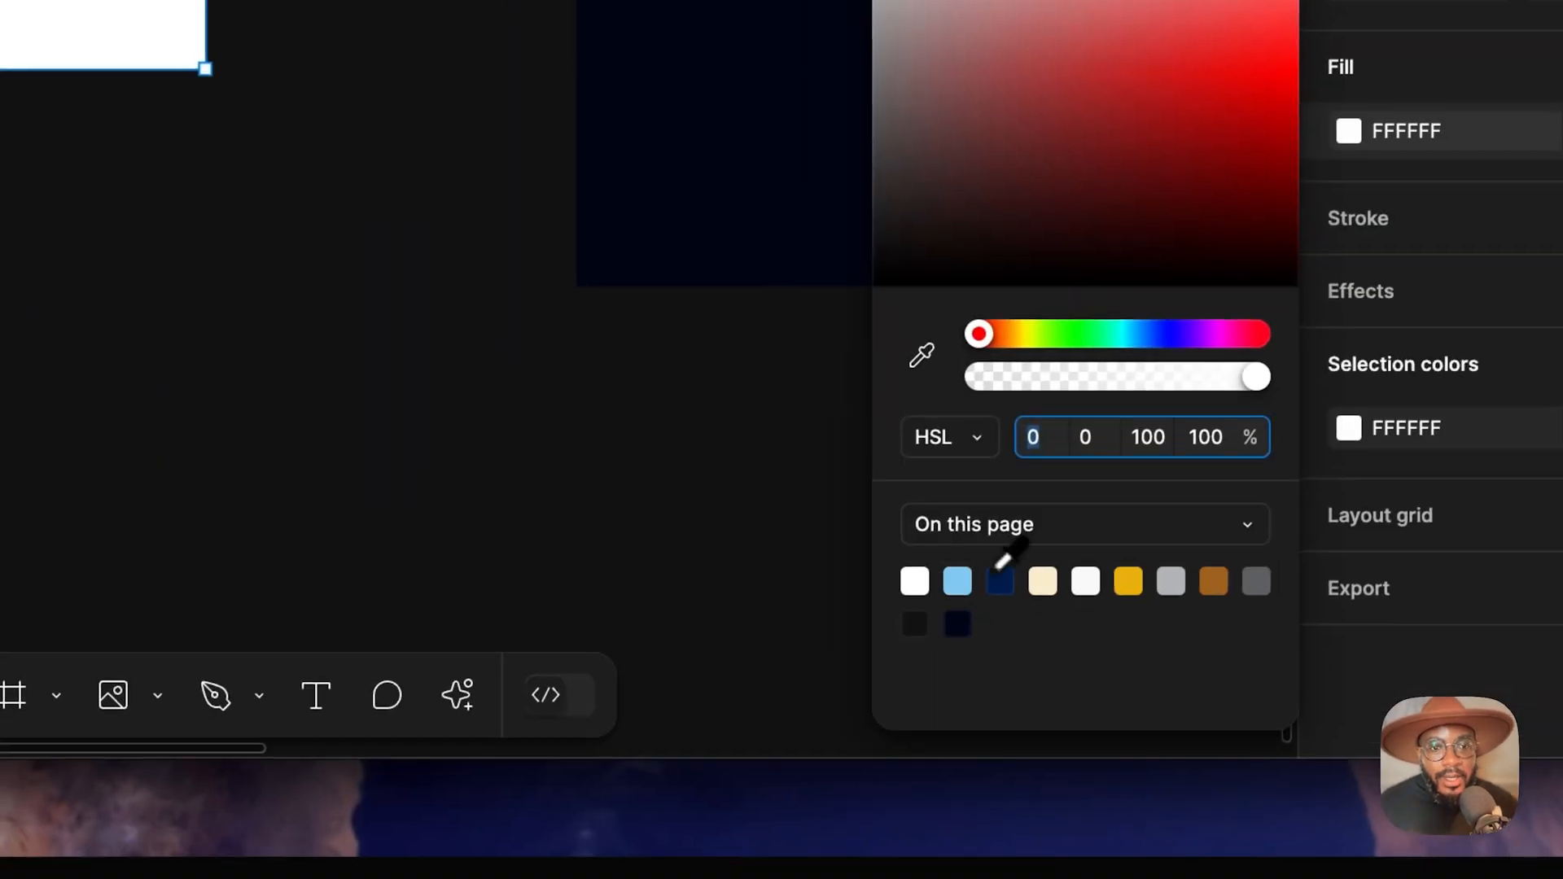
{"action": "left_click", "coordinate": [1001, 580]}
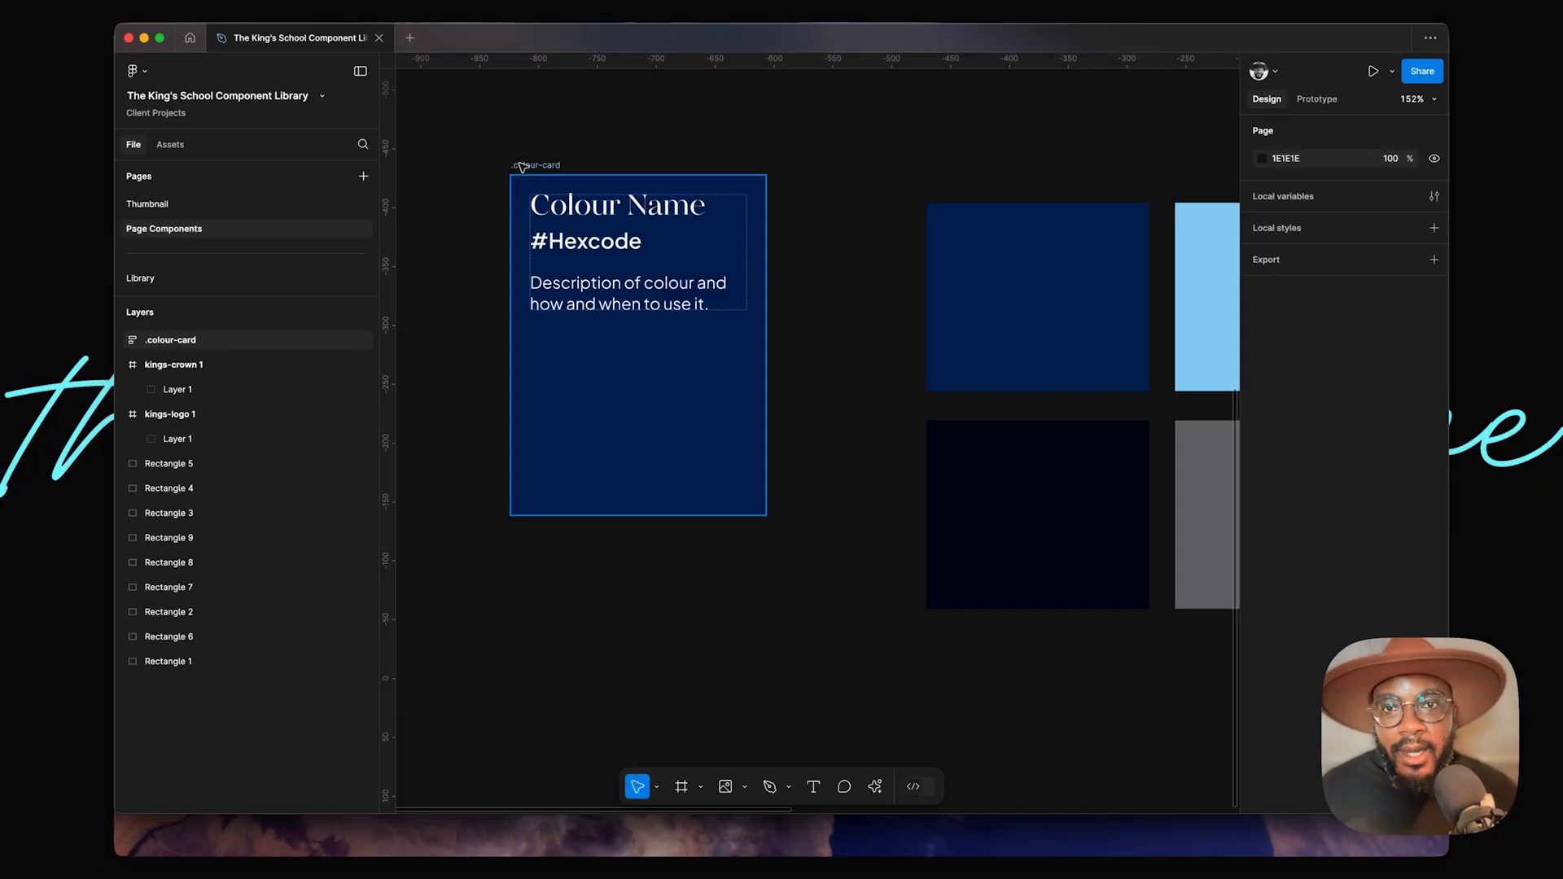
{"action": "left_click", "coordinate": [852, 607]}
Step: Set the .colour-card's corner radius to 16
{"action": "left_click", "coordinate": [1386, 482]}
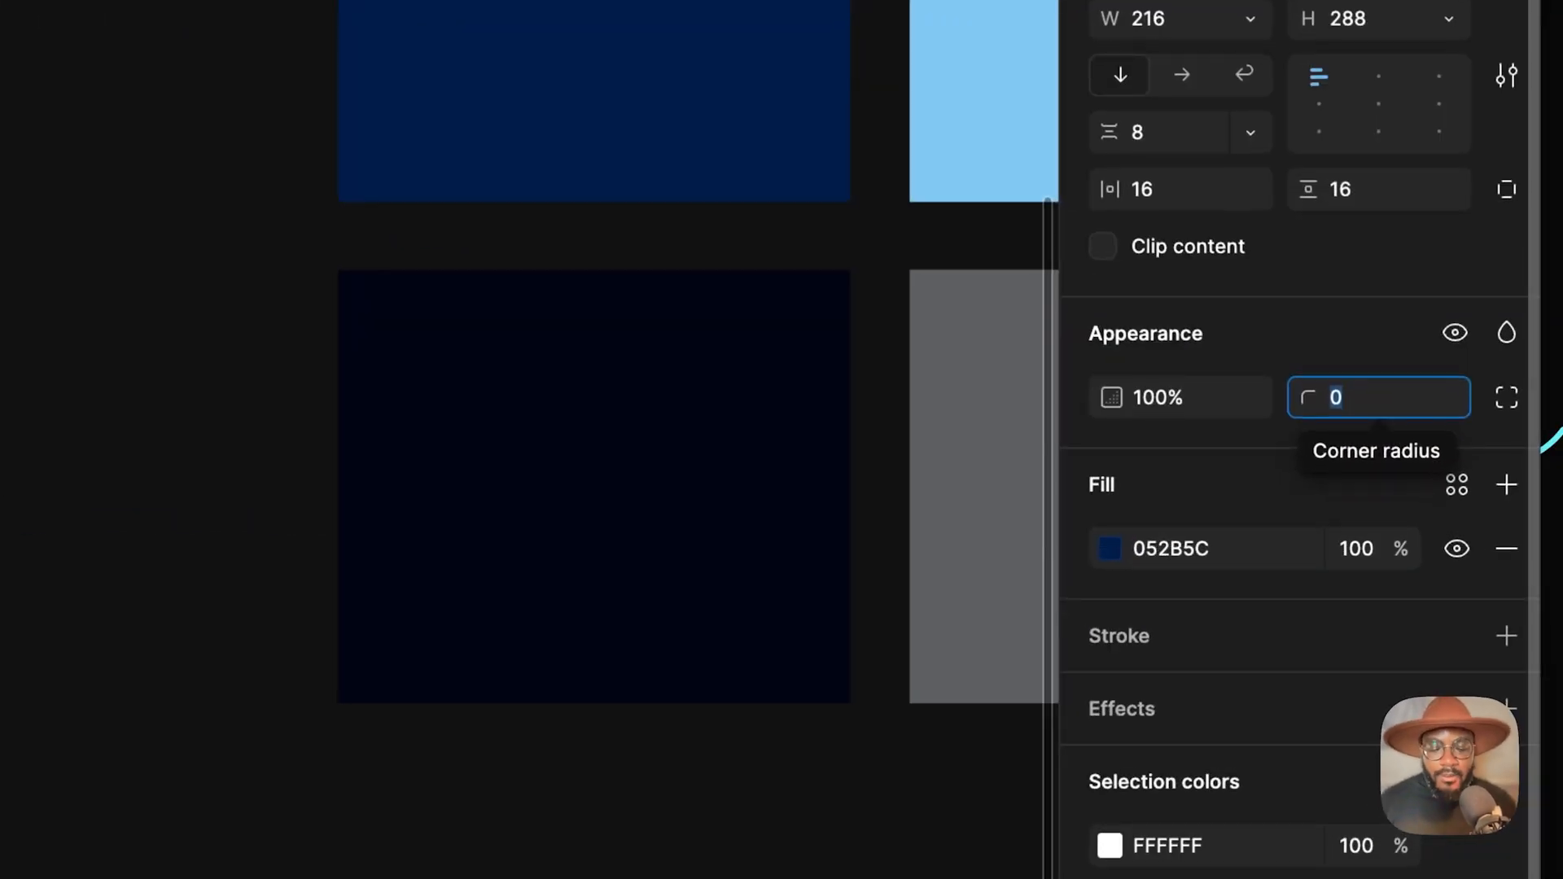
{"action": "type", "text": "16"}
{"action": "key", "text": "Return"}
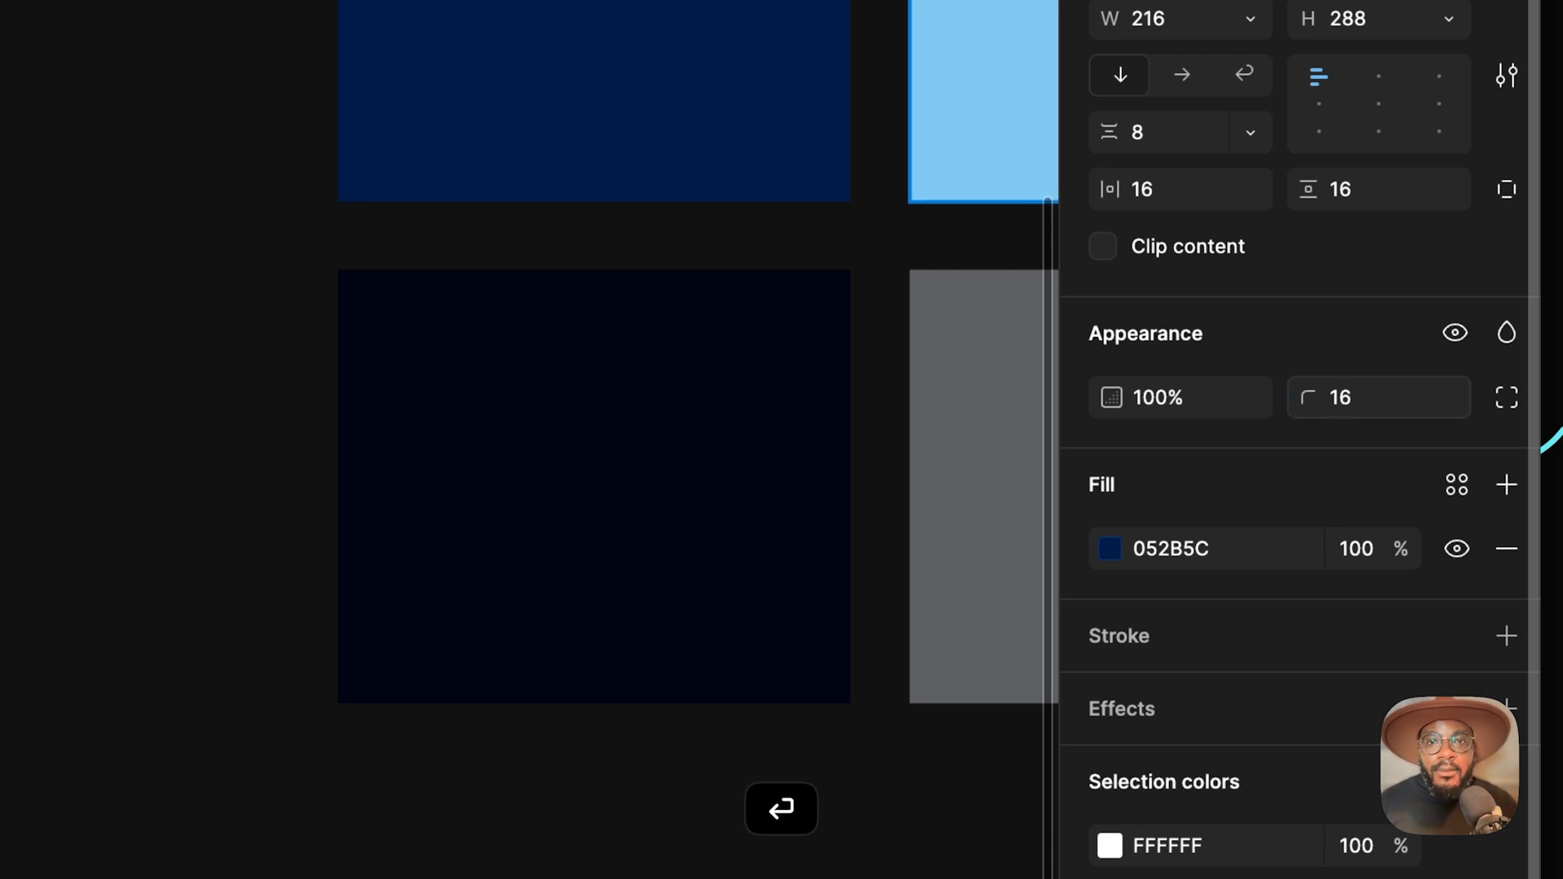
Step: Change the .colour-card's corner radius to 8
{"action": "left_click", "coordinate": [1413, 412]}
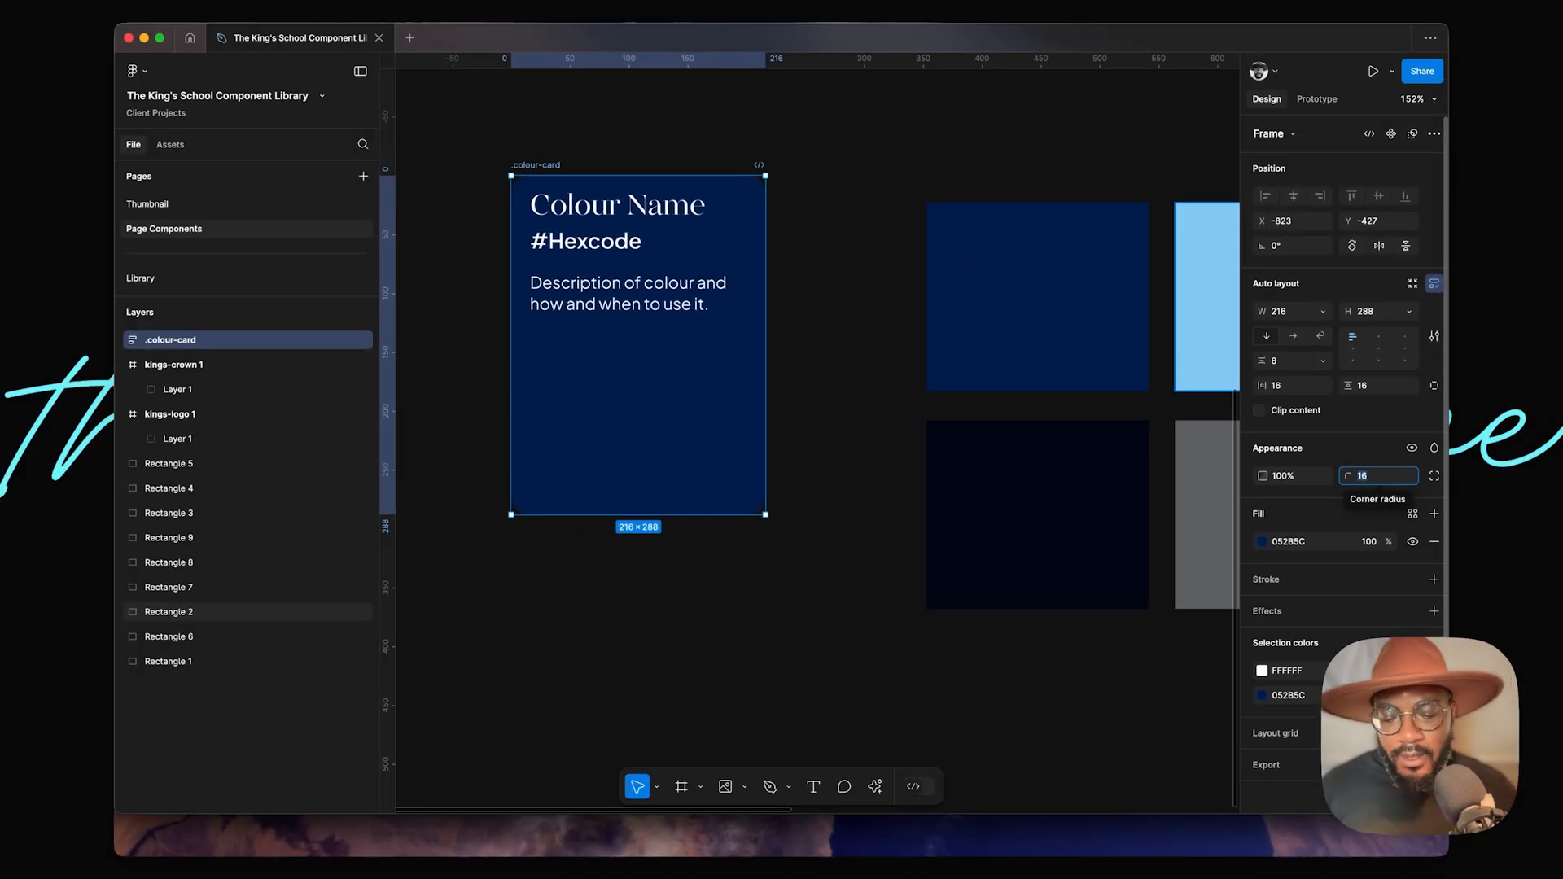
{"action": "type", "text": "8"}
{"action": "key", "text": "Return"}
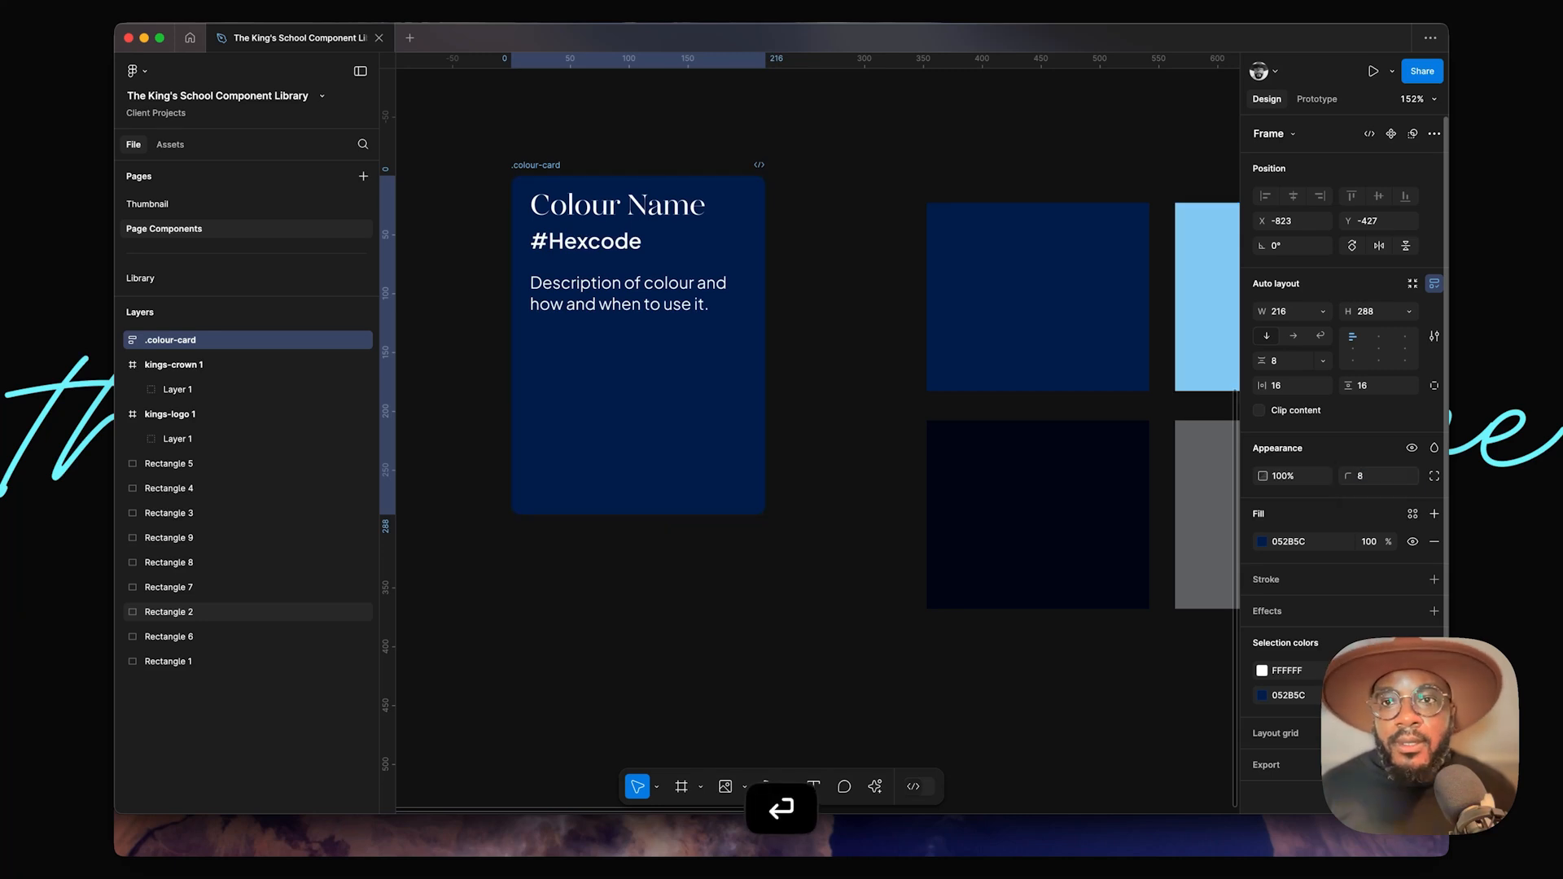
Step: Set the .colour-card's corner smoothing to 70%
{"action": "left_click", "coordinate": [1433, 478]}
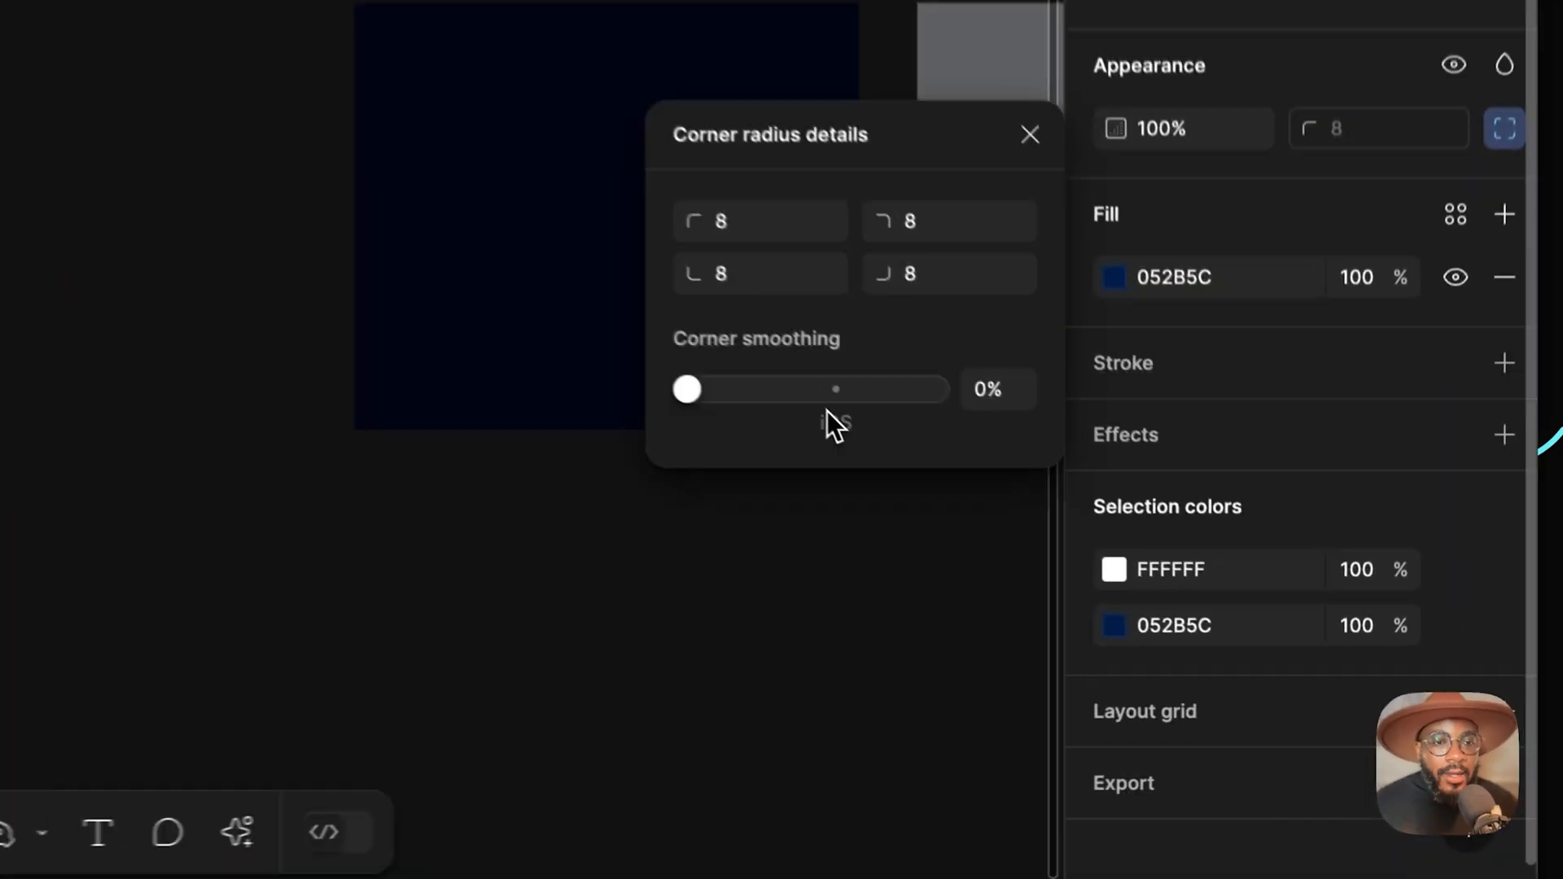
{"action": "left_click", "coordinate": [1212, 592]}
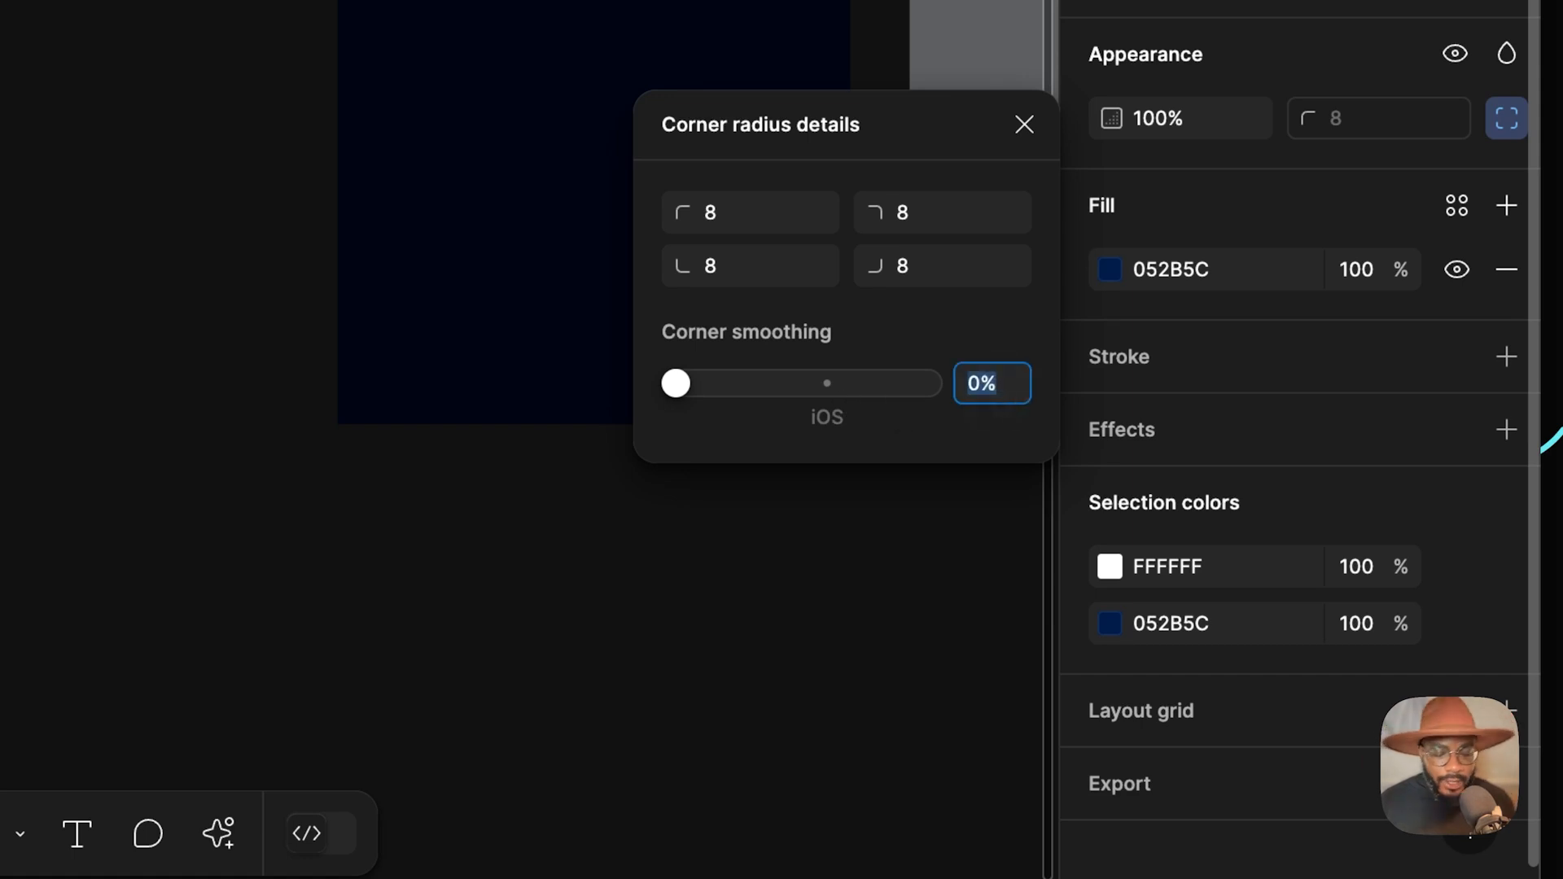
{"action": "type", "text": "70"}
{"action": "key", "text": "Return"}
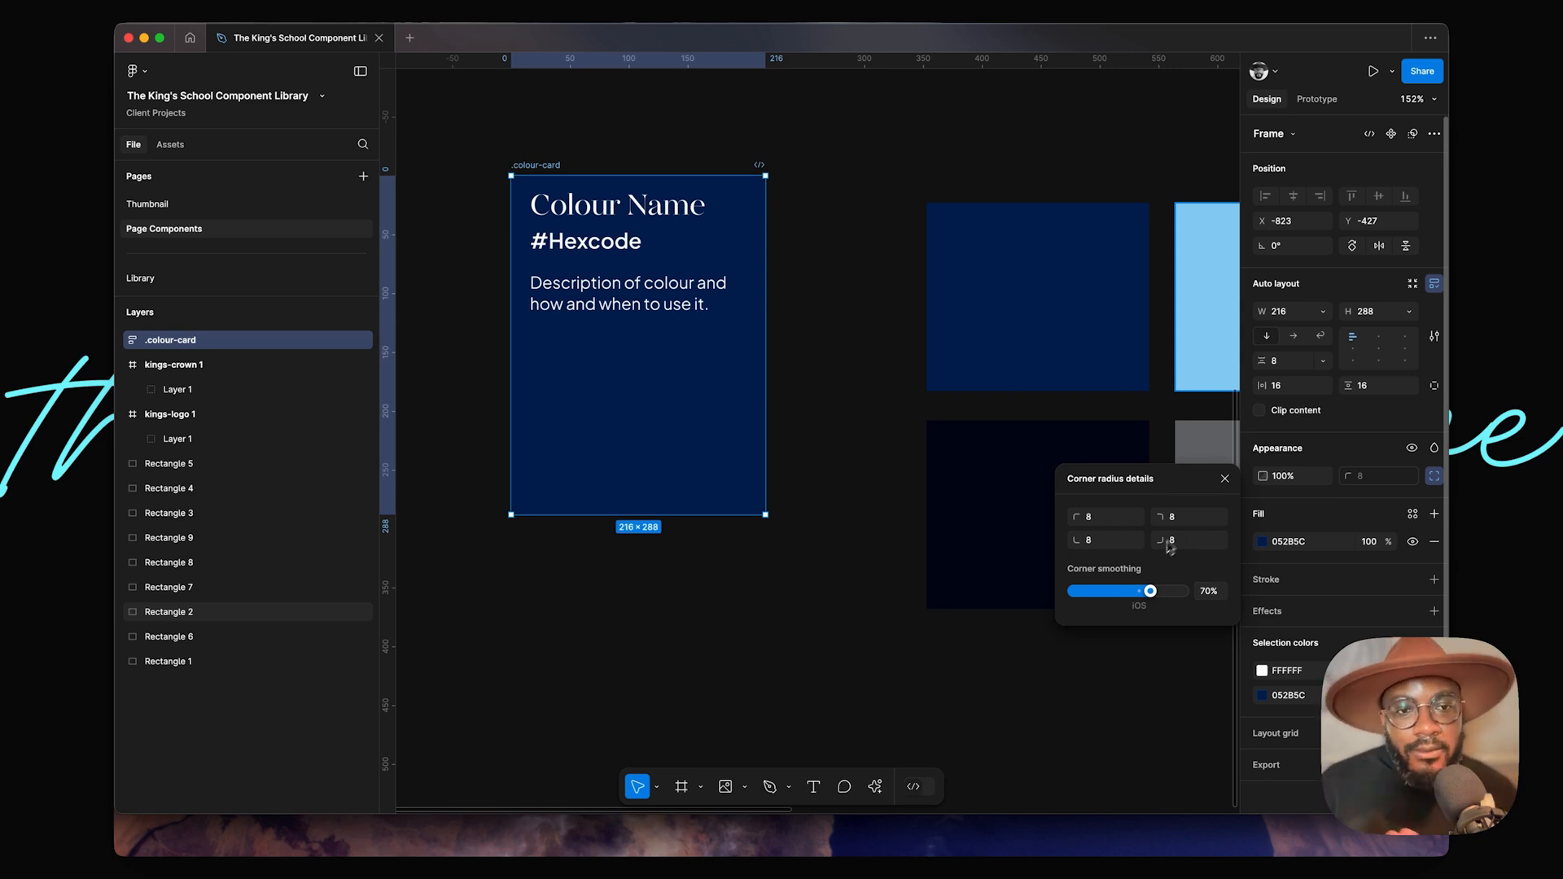
{"action": "left_click", "coordinate": [820, 531]}
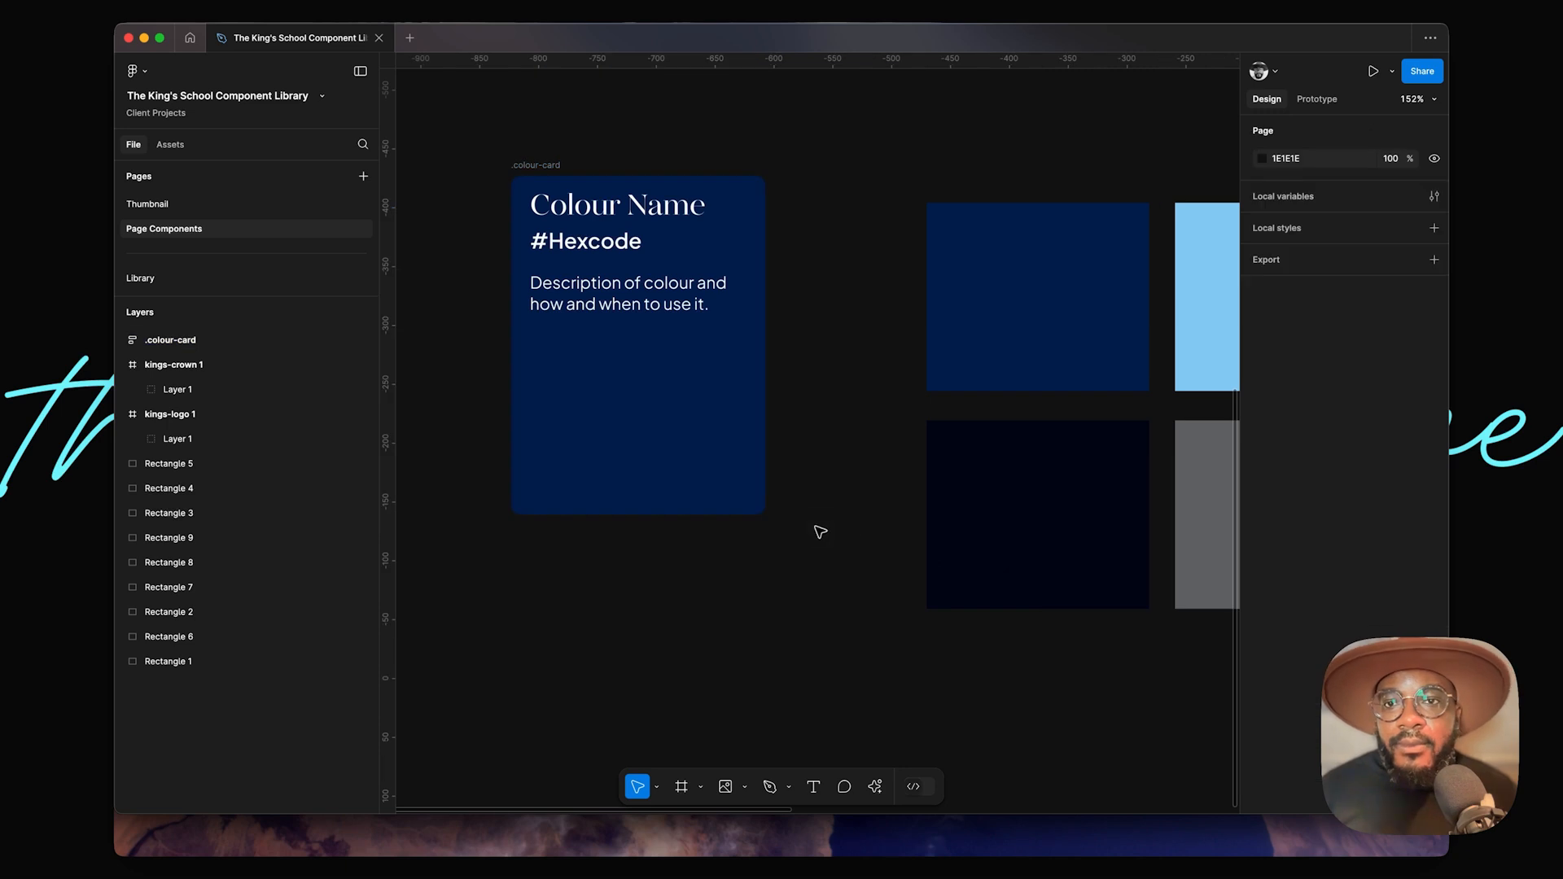
Step: Align the .colour-card's auto layout content to the bottom left
{"action": "scroll", "coordinate": [785, 396], "scroll_direction": "down", "scroll_amount": 5}
{"action": "scroll", "coordinate": [783, 388], "scroll_direction": "up", "scroll_amount": 4}
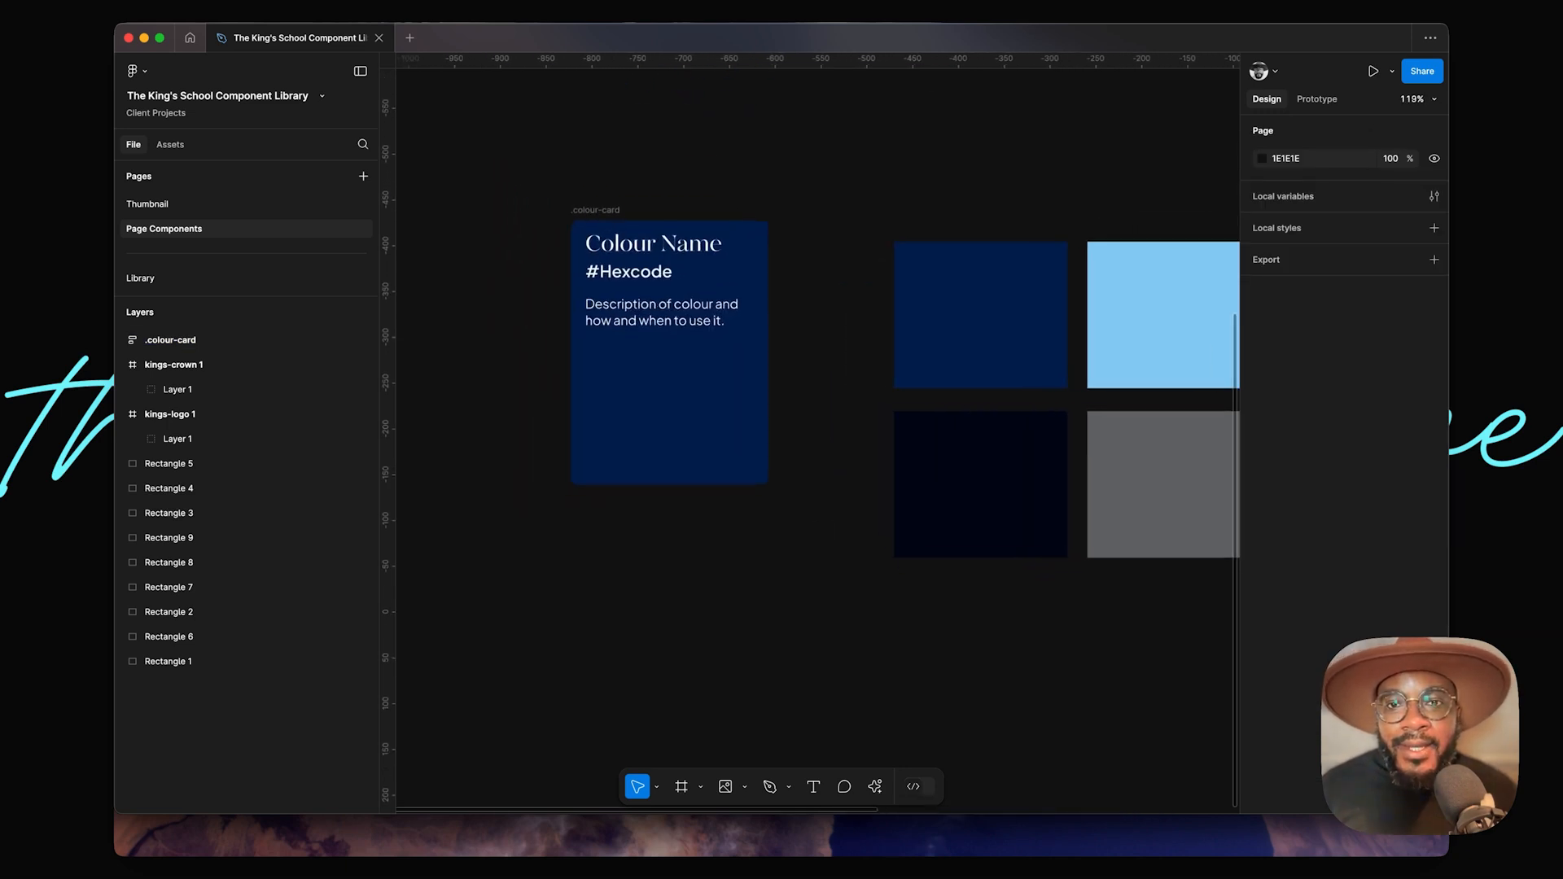
{"action": "left_click", "coordinate": [592, 203]}
{"action": "key", "text": "super+0"}
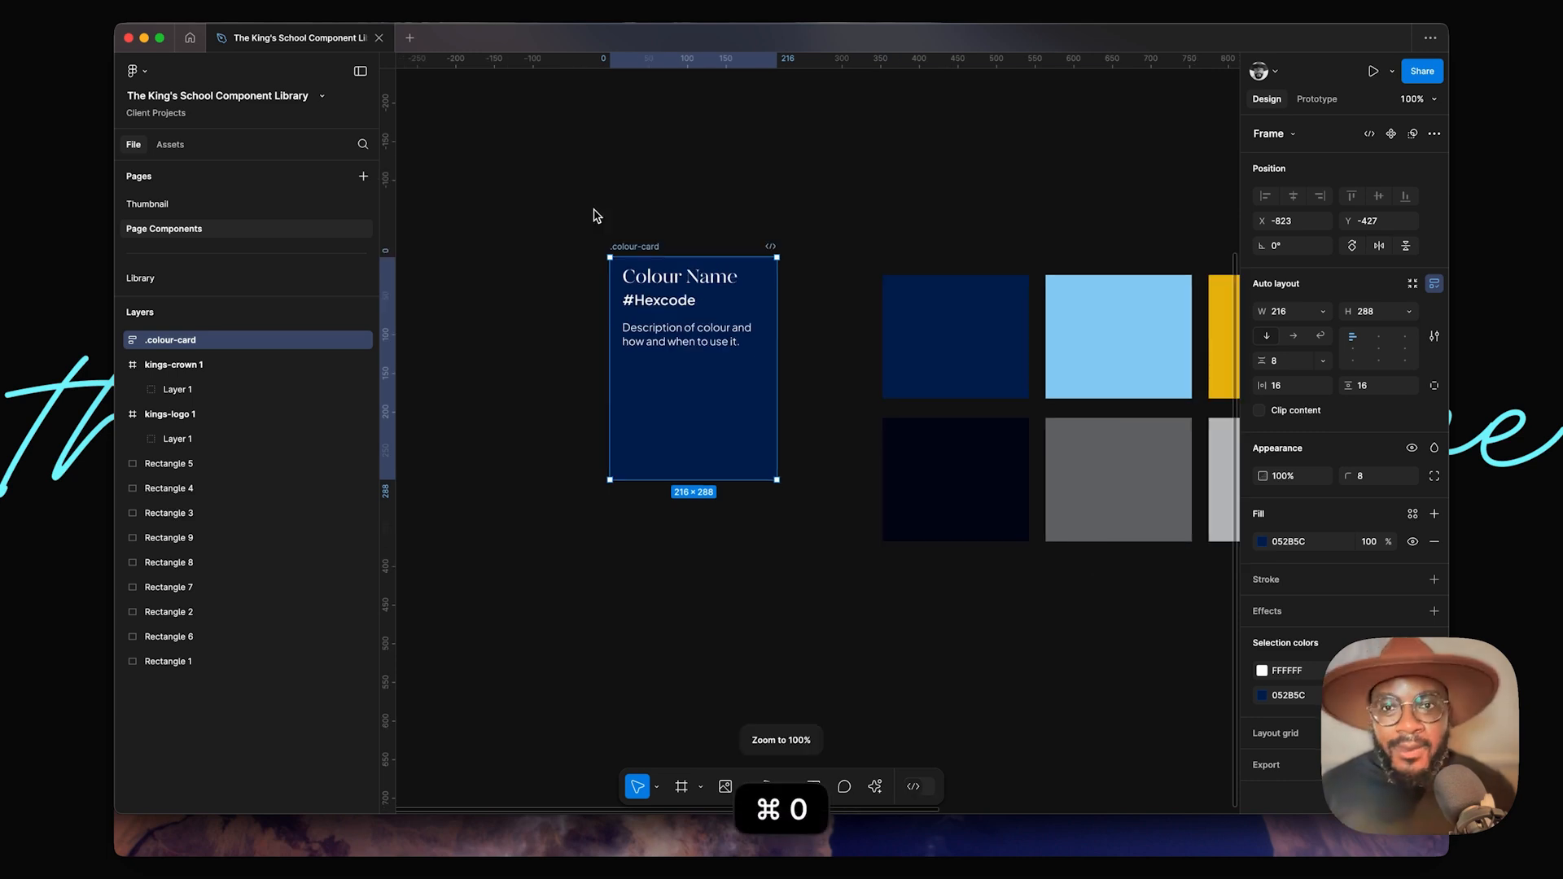
{"action": "scroll", "coordinate": [636, 297], "scroll_direction": "up", "scroll_amount": 5}
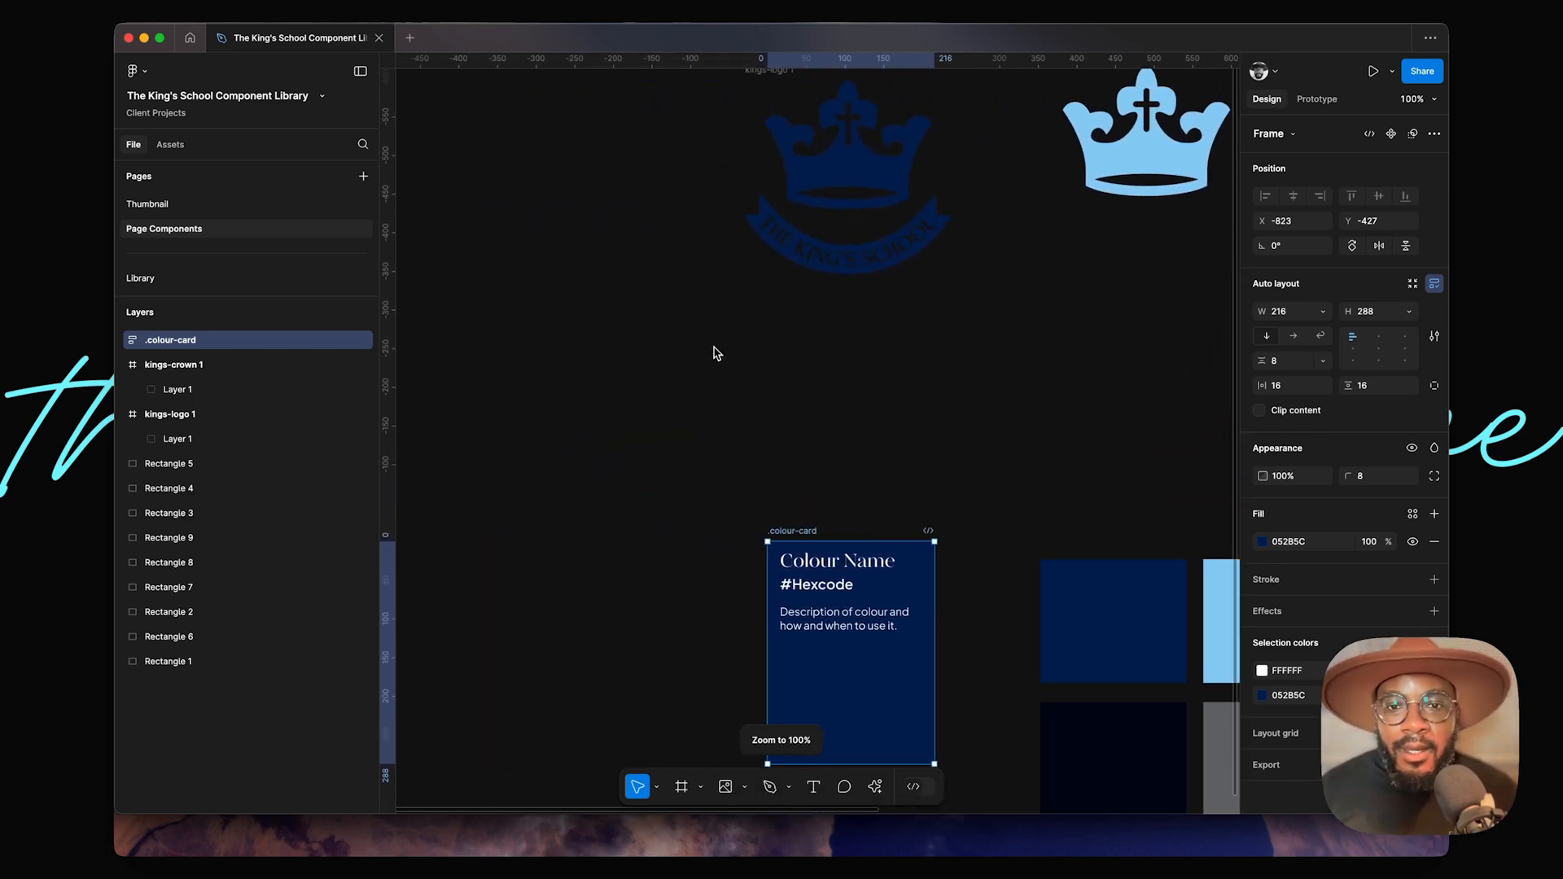
{"action": "double_click", "coordinate": [629, 527]}
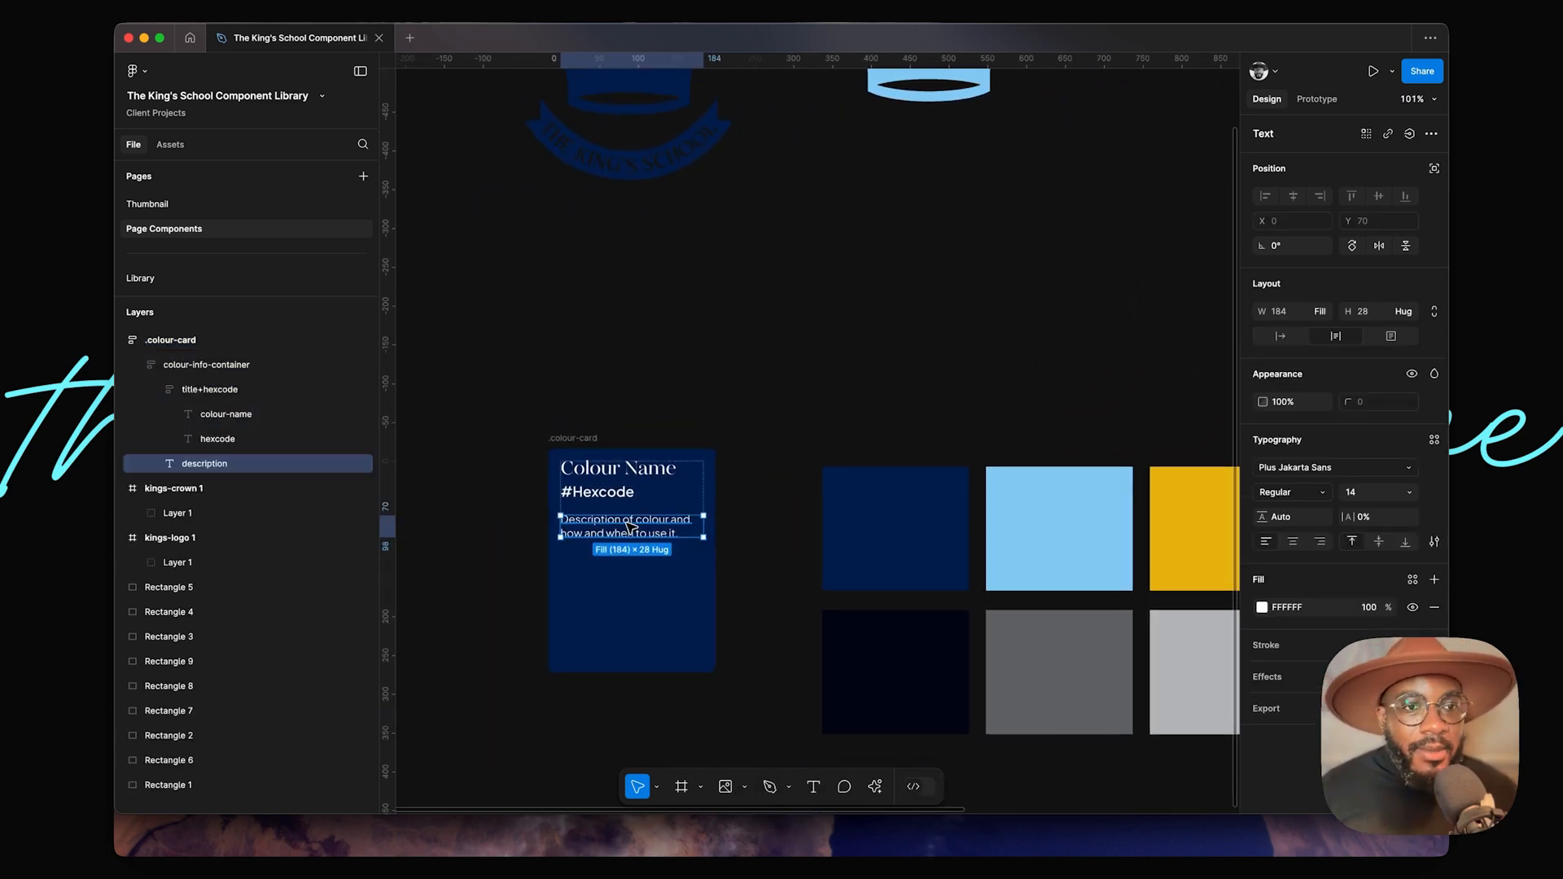
{"action": "left_click", "coordinate": [742, 447]}
{"action": "left_click", "coordinate": [595, 448]}
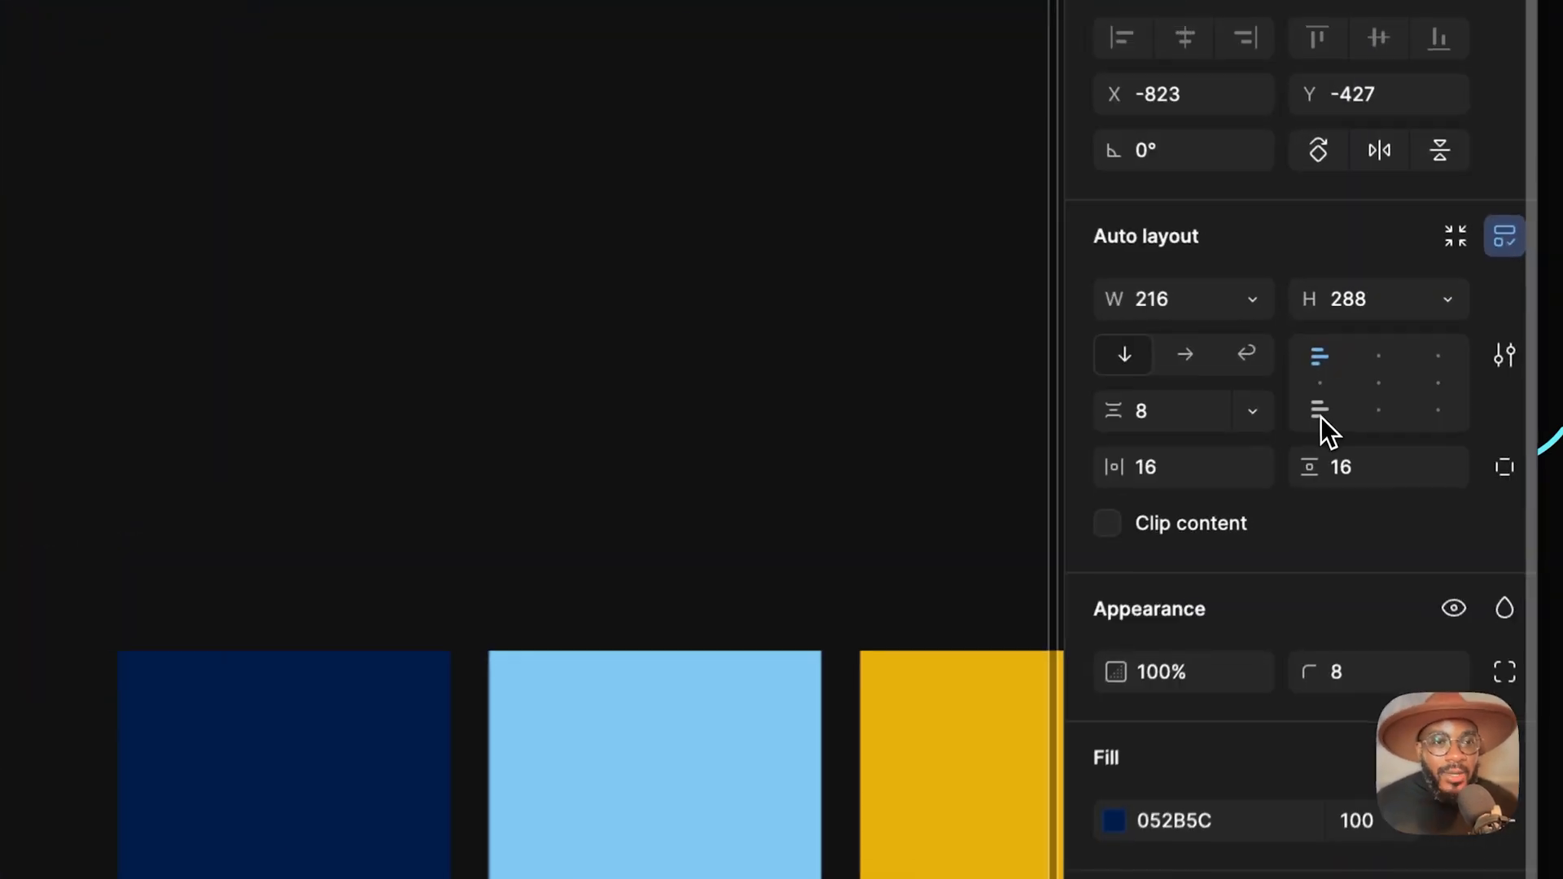
{"action": "left_click", "coordinate": [1356, 361]}
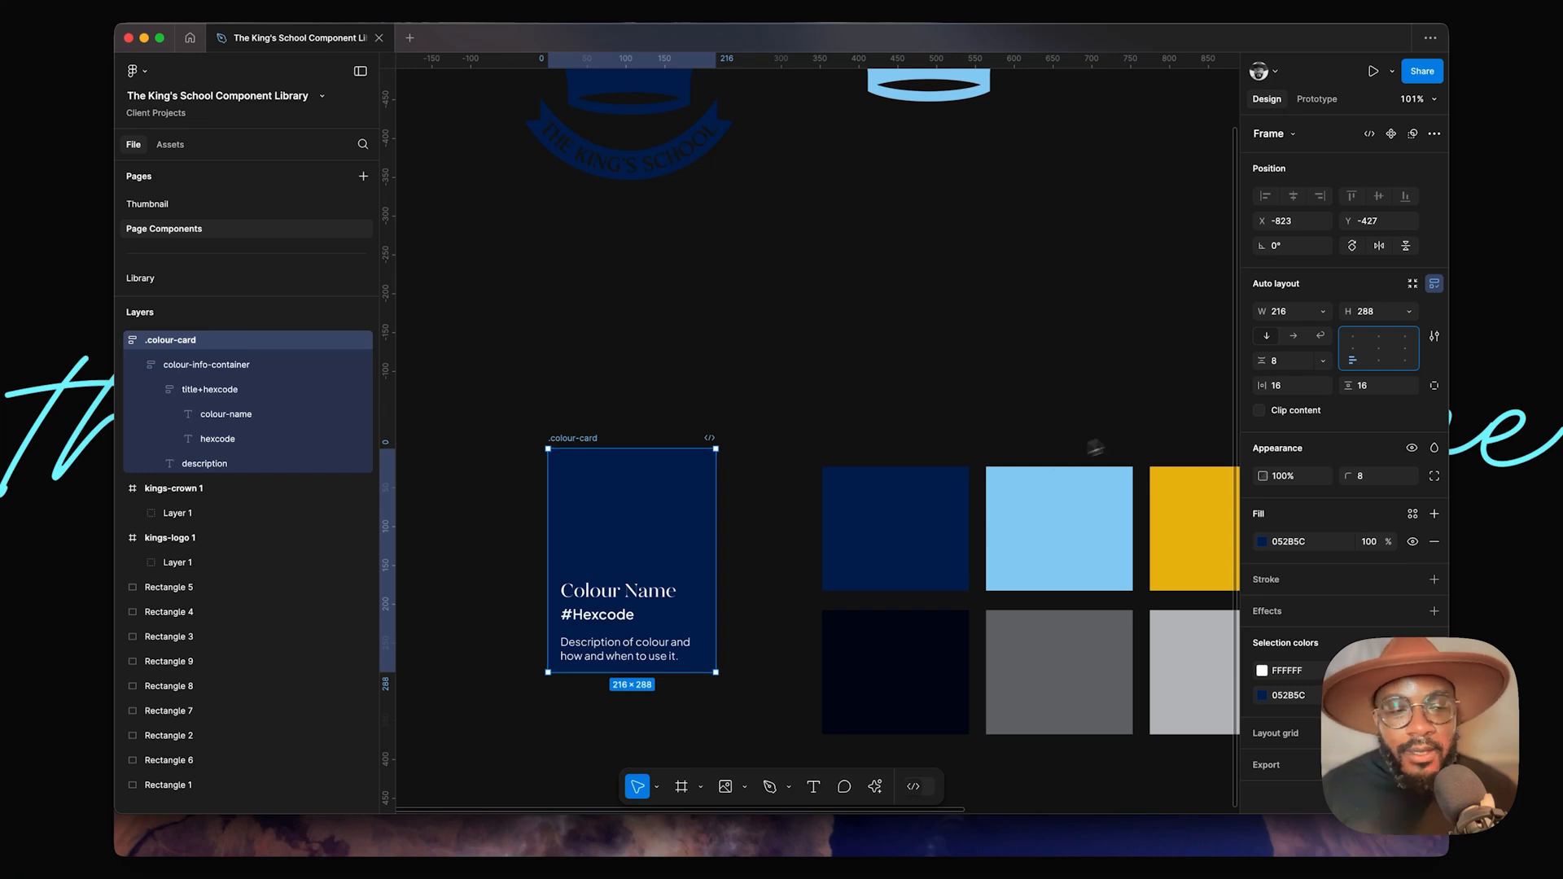
Step: Increase the .colour-card's vertical padding to 24
{"action": "left_click", "coordinate": [1377, 387]}
{"action": "key", "text": "shift+Up"}
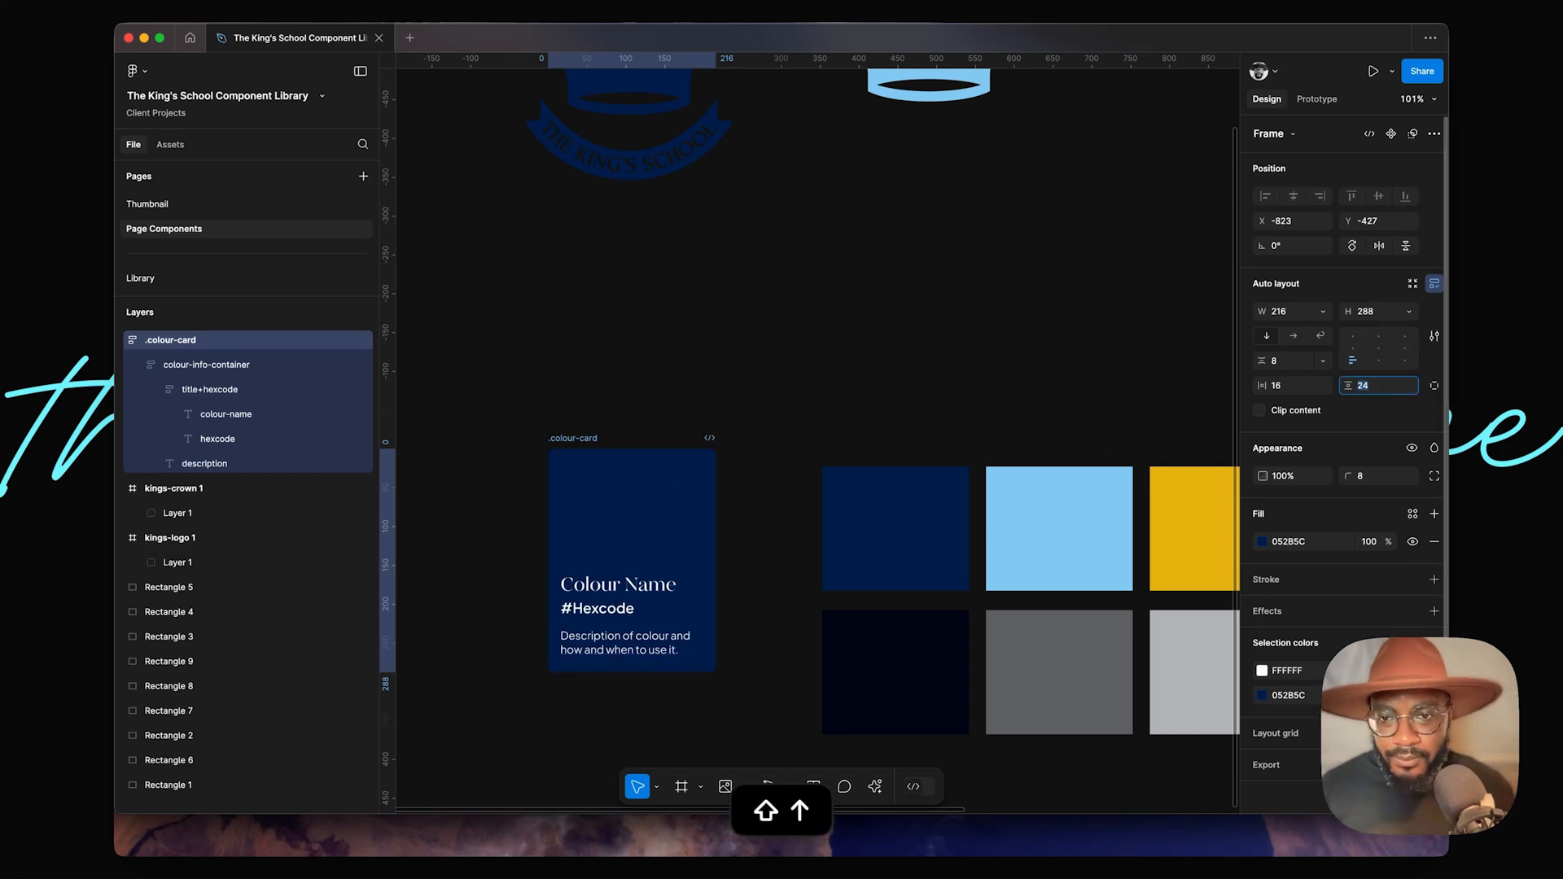
{"action": "left_click", "coordinate": [794, 460]}
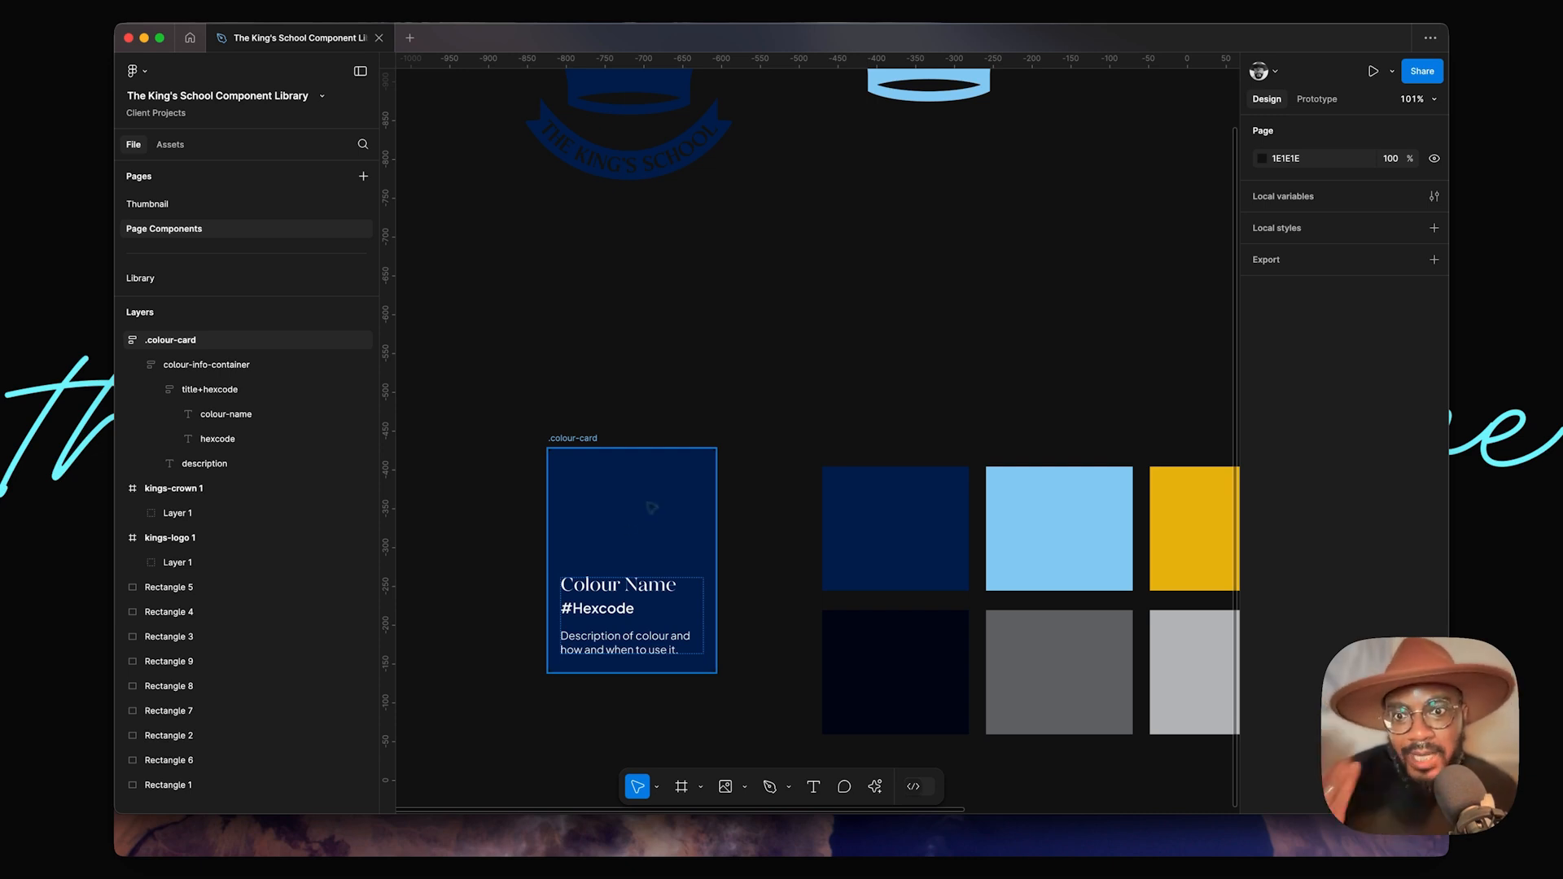
Step: Move the .colour-card up and to the left, to about X -902, Y -612
{"action": "key", "text": "Escape"}
{"action": "left_click_drag", "start_coordinate": [581, 443], "coordinate": [518, 303]}
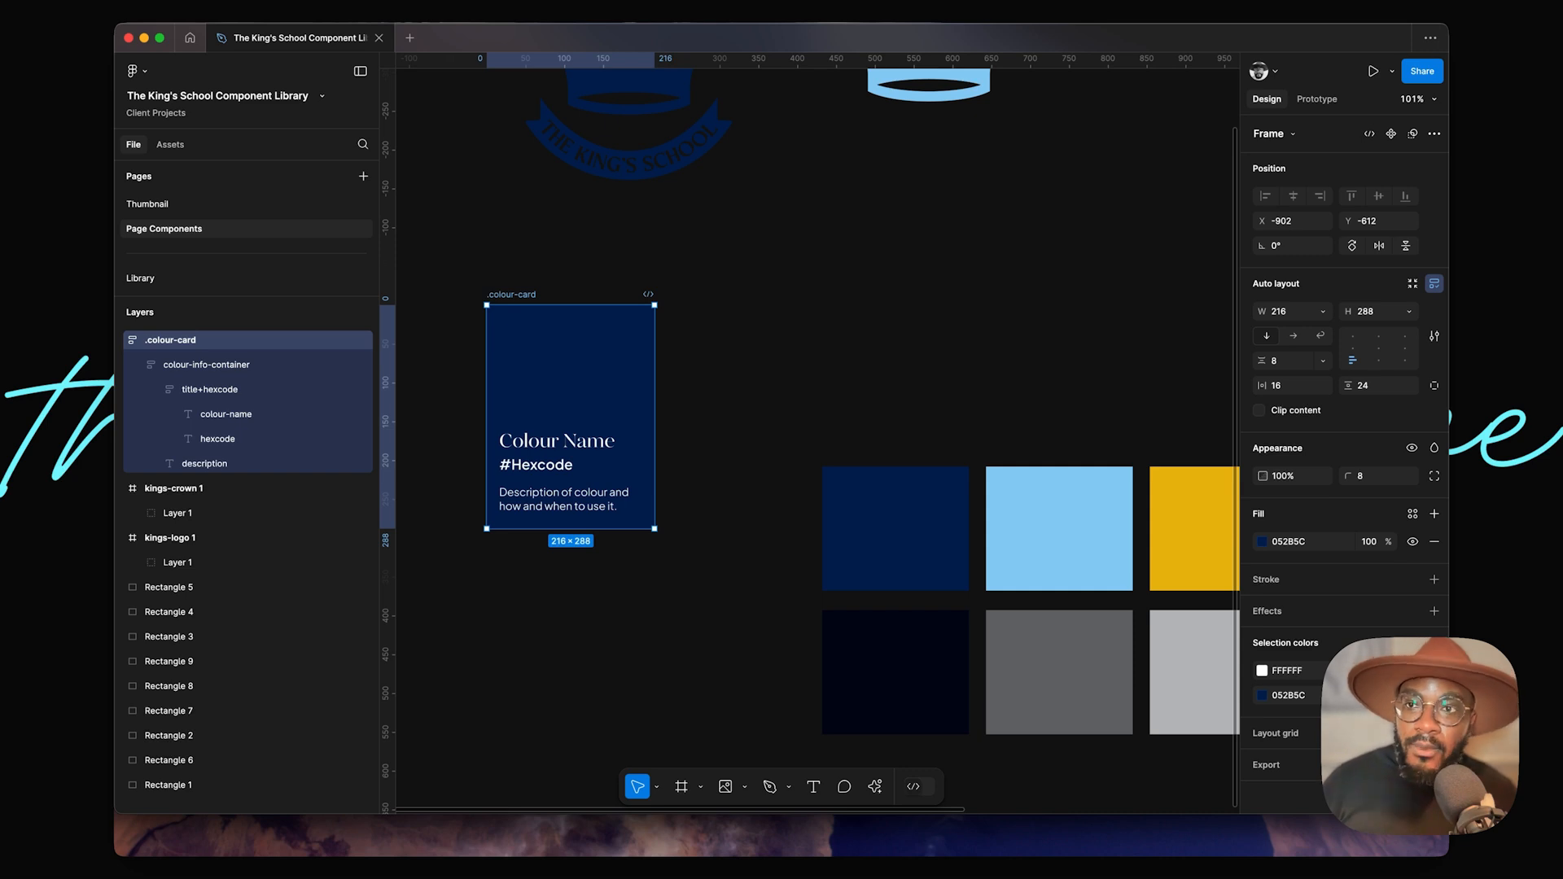
{"action": "left_click", "coordinate": [723, 347]}
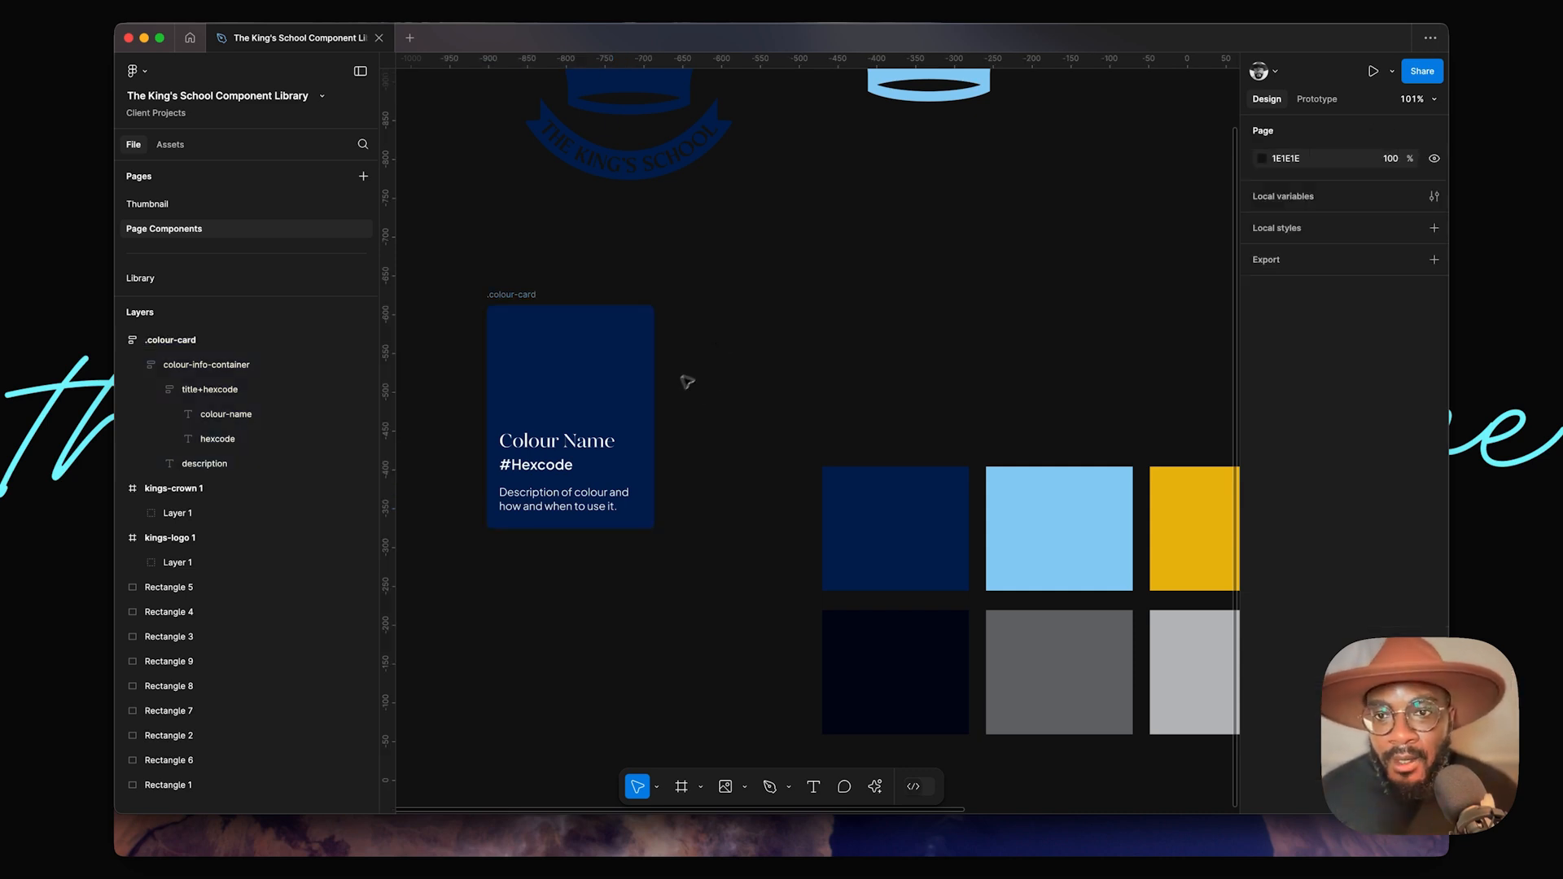
Step: Set the vertical gap between the colour name and hexcode in the title+hexcode auto layout to 12
{"action": "double_click", "coordinate": [590, 461]}
{"action": "left_click", "coordinate": [1290, 366]}
{"action": "key", "text": "Down"}
{"action": "key", "text": "Down"}
{"action": "key", "text": "Down"}
{"action": "key", "text": "Down"}
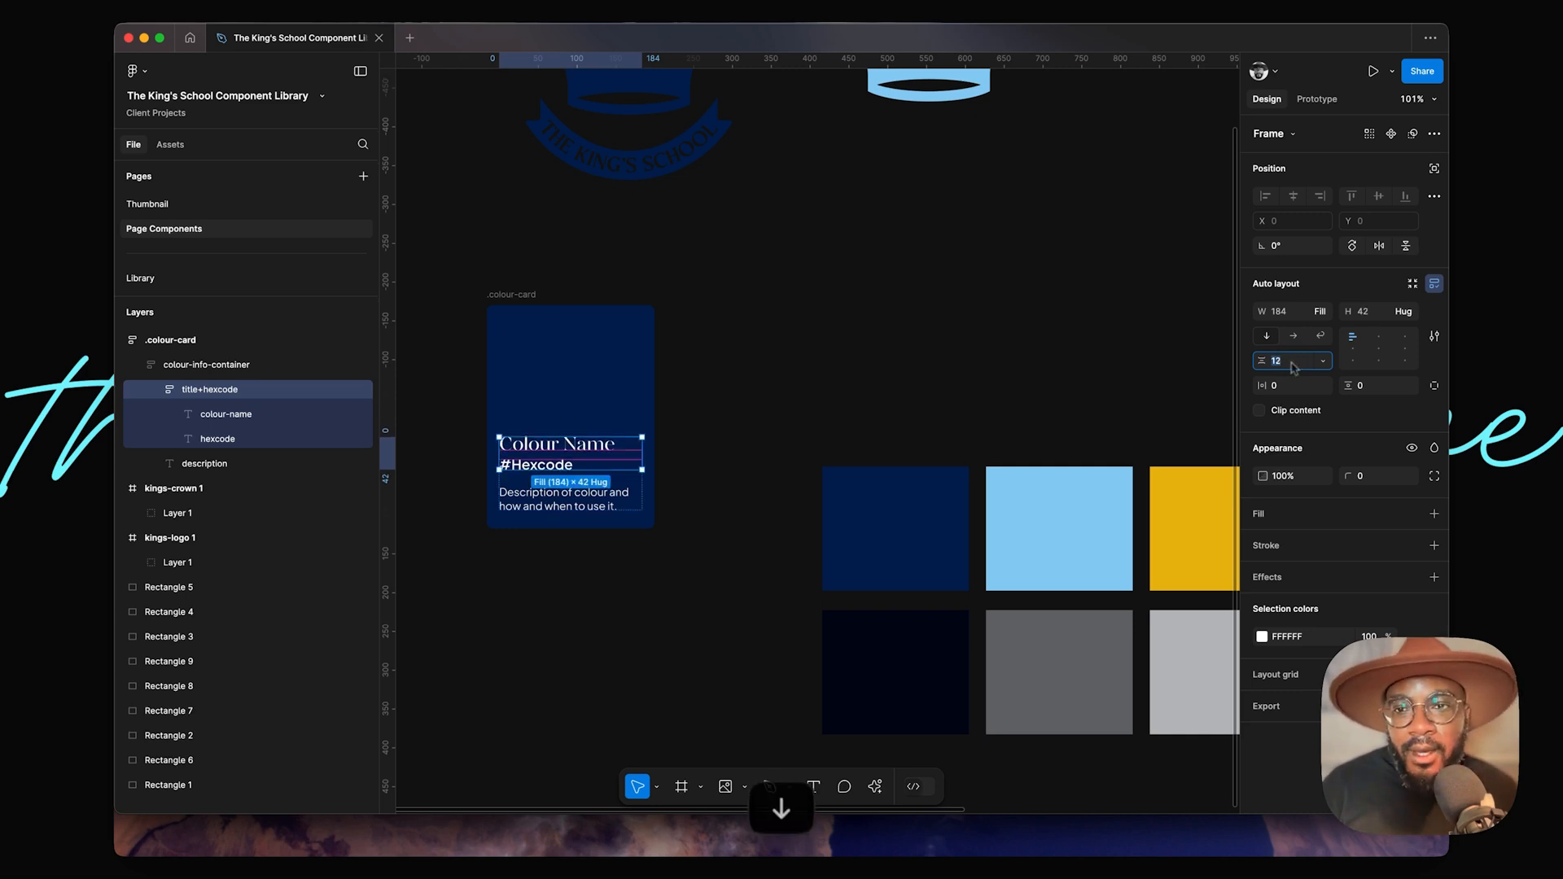
{"action": "left_click", "coordinate": [717, 409]}
Step: Set the hexcode text's font size to 16
{"action": "double_click", "coordinate": [569, 468]}
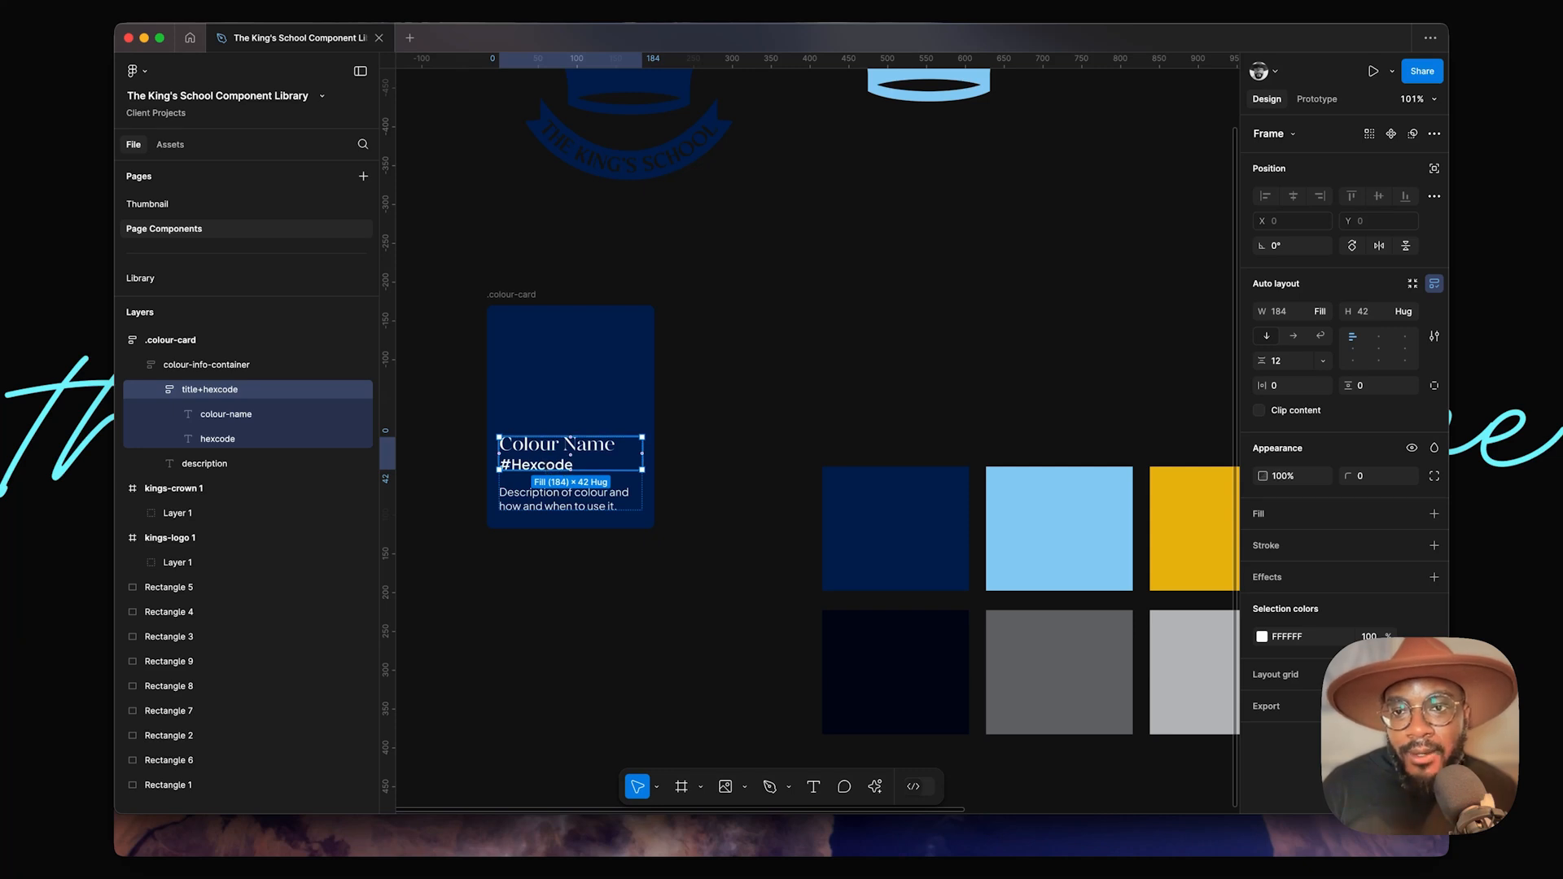
{"action": "left_click", "coordinate": [549, 466]}
{"action": "left_click", "coordinate": [1374, 492]}
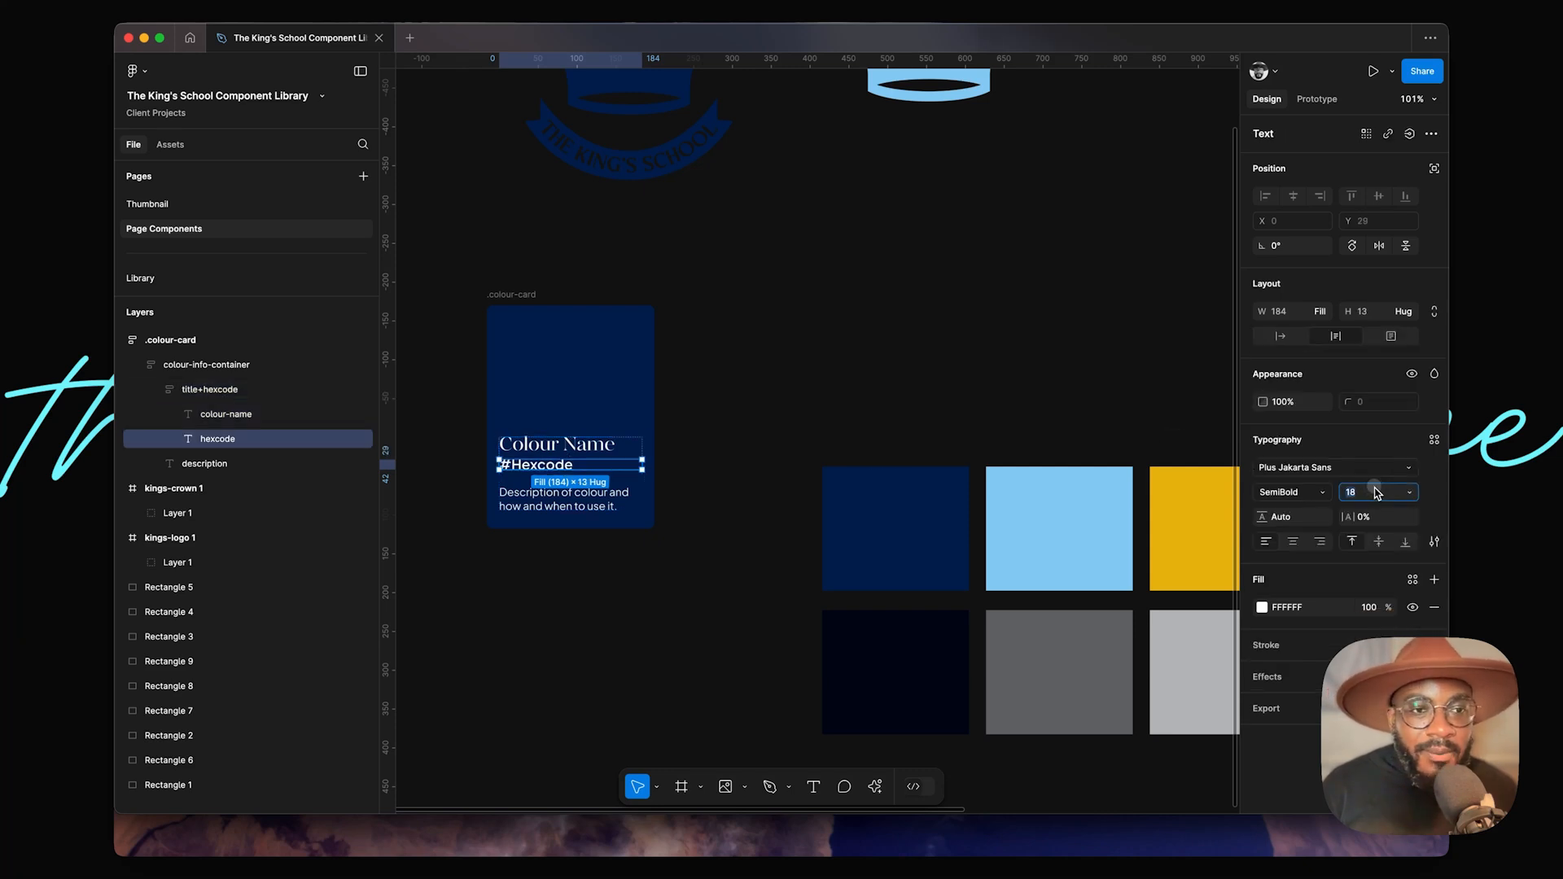
{"action": "key", "text": "Down"}
{"action": "key", "text": "Down"}
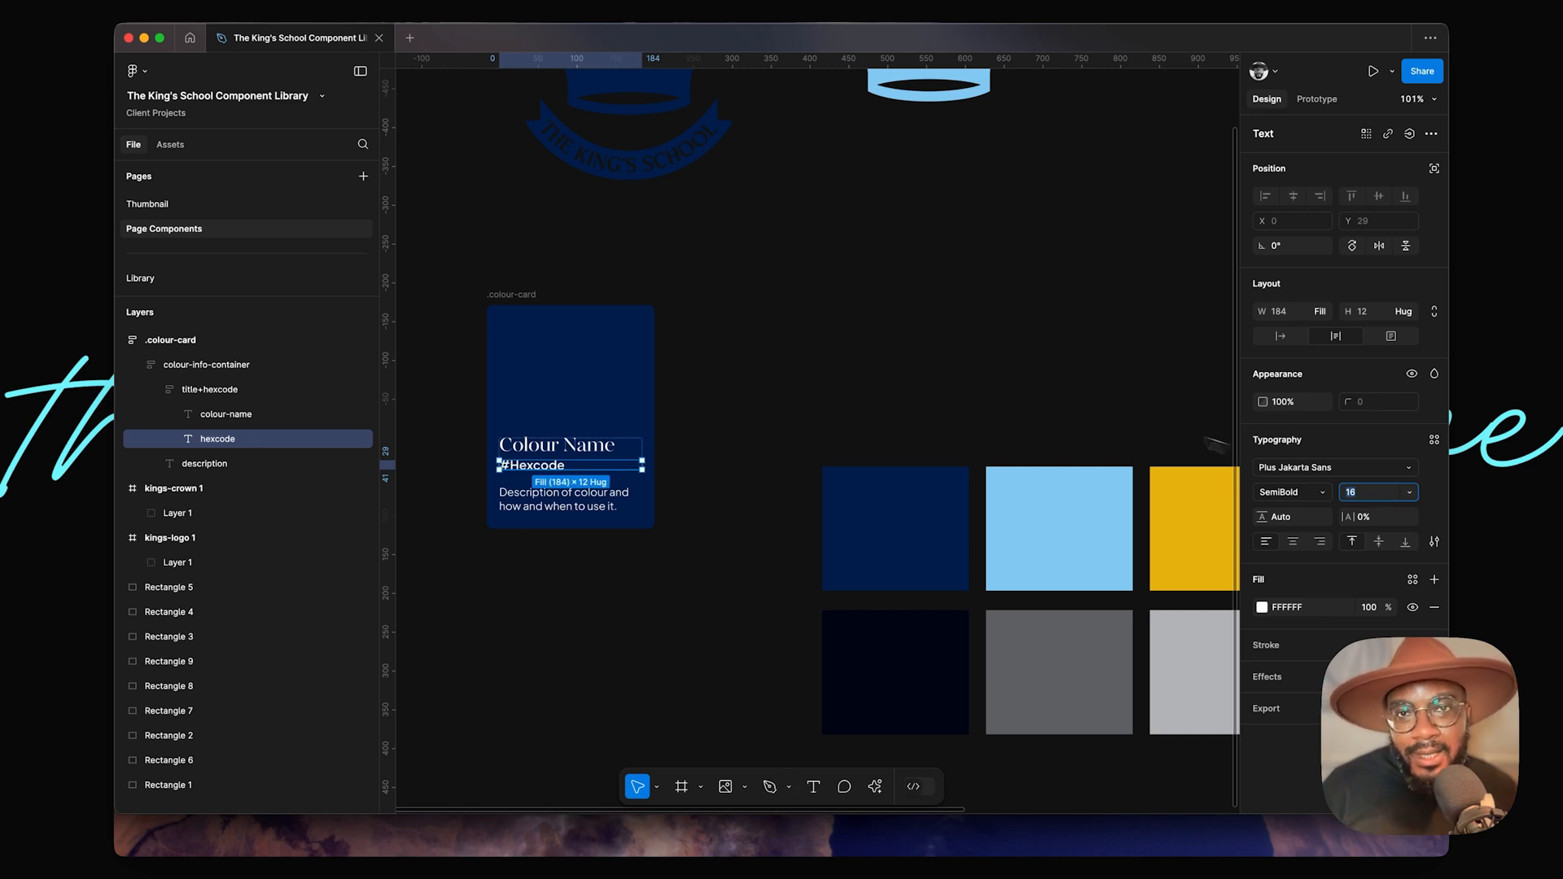
{"action": "key", "text": "Escape"}
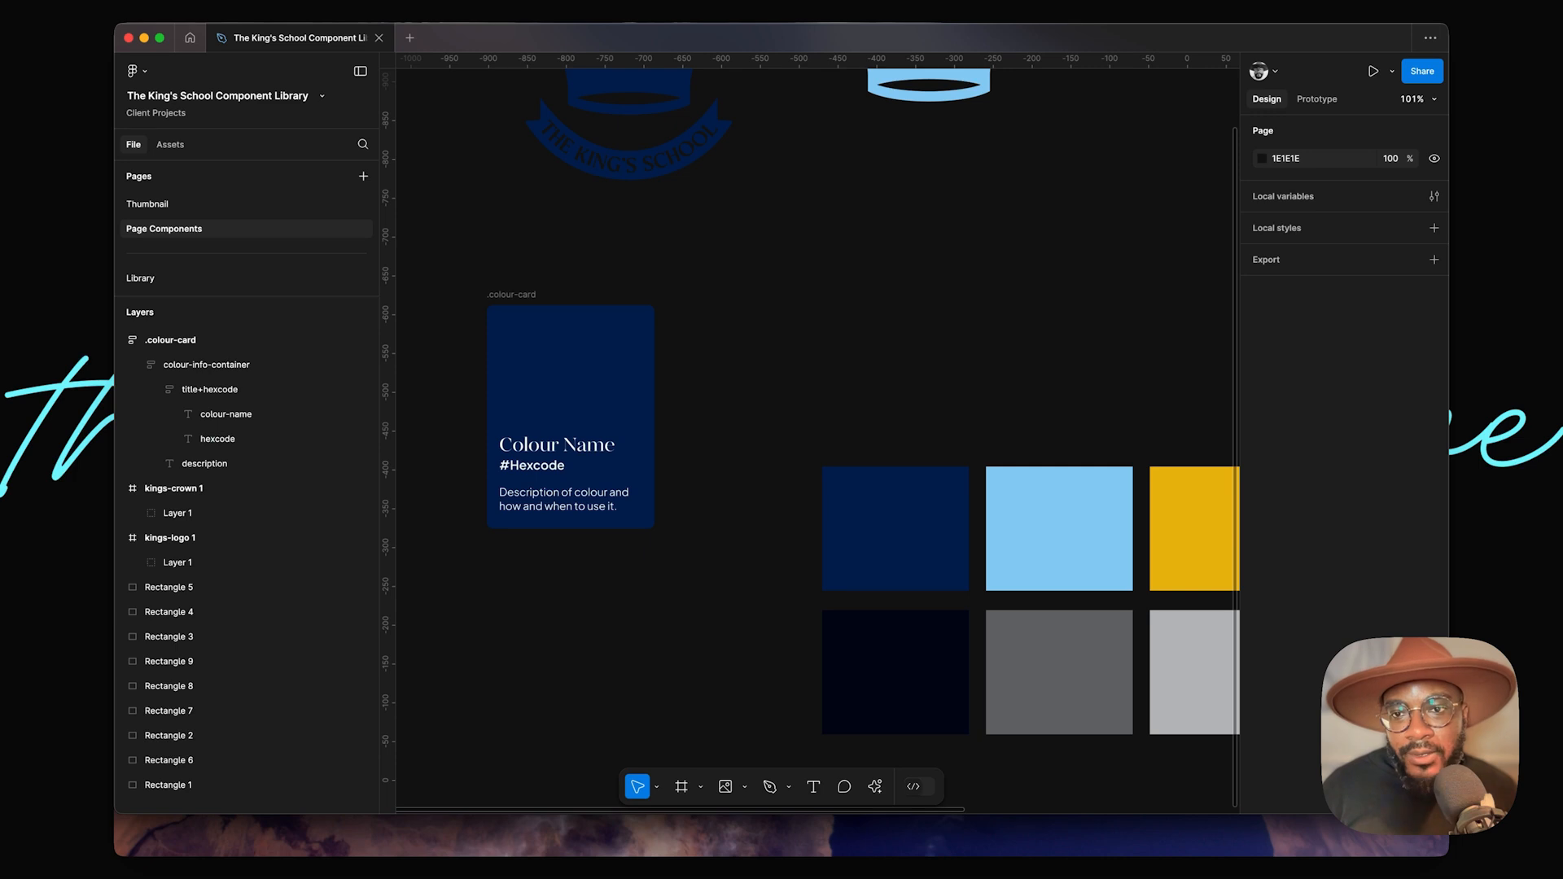
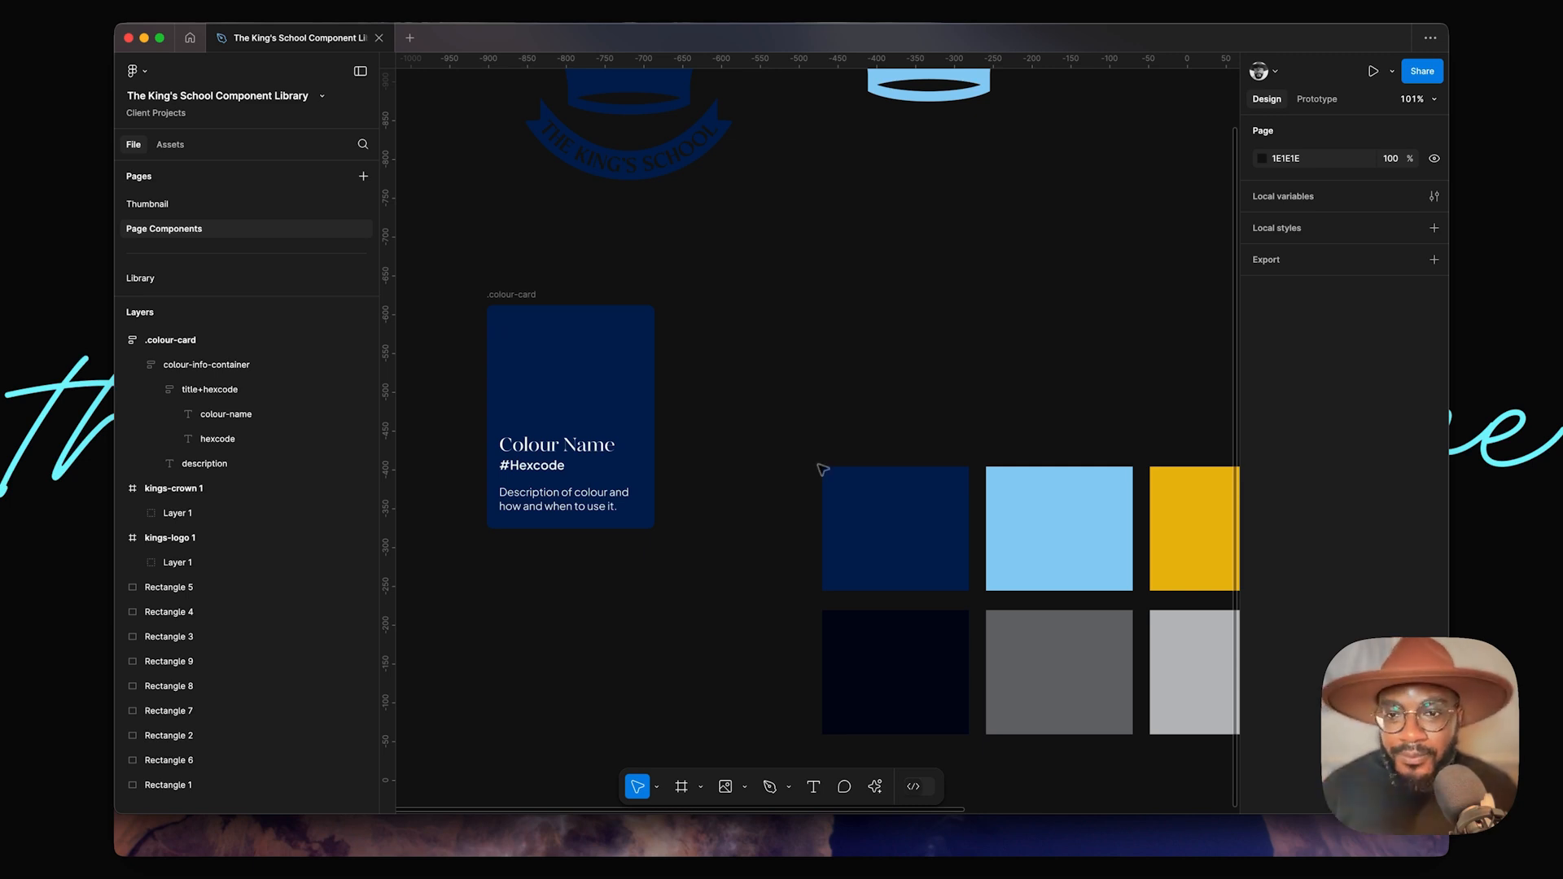
Step: Move the .colour-card further up to about Y -664 and set its description text's font size to 12
{"action": "left_click_drag", "start_coordinate": [521, 295], "coordinate": [524, 259]}
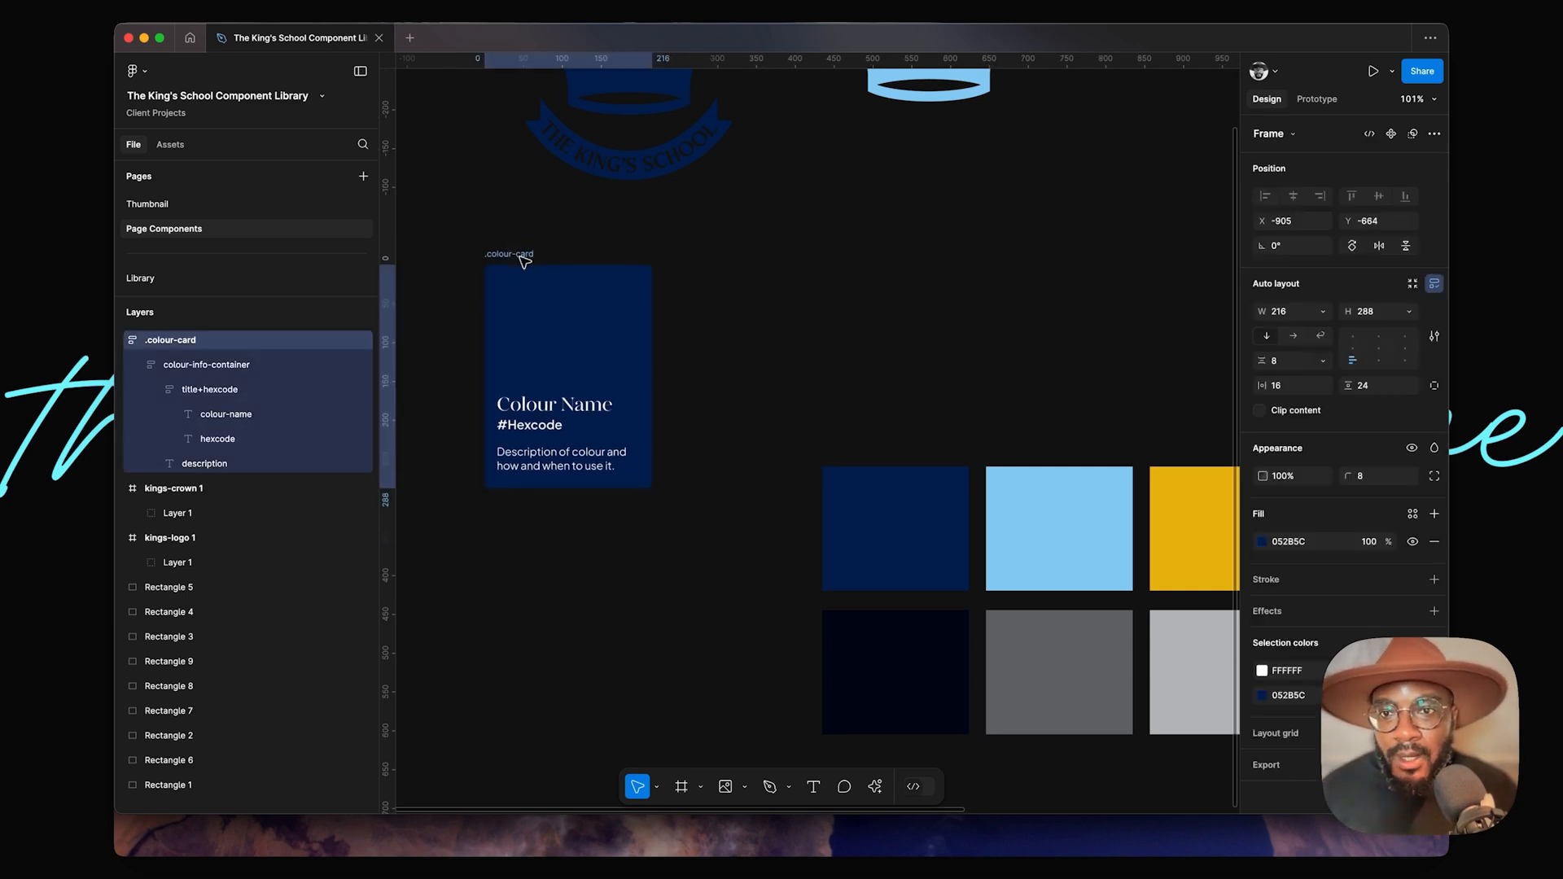
{"action": "left_click", "coordinate": [922, 319]}
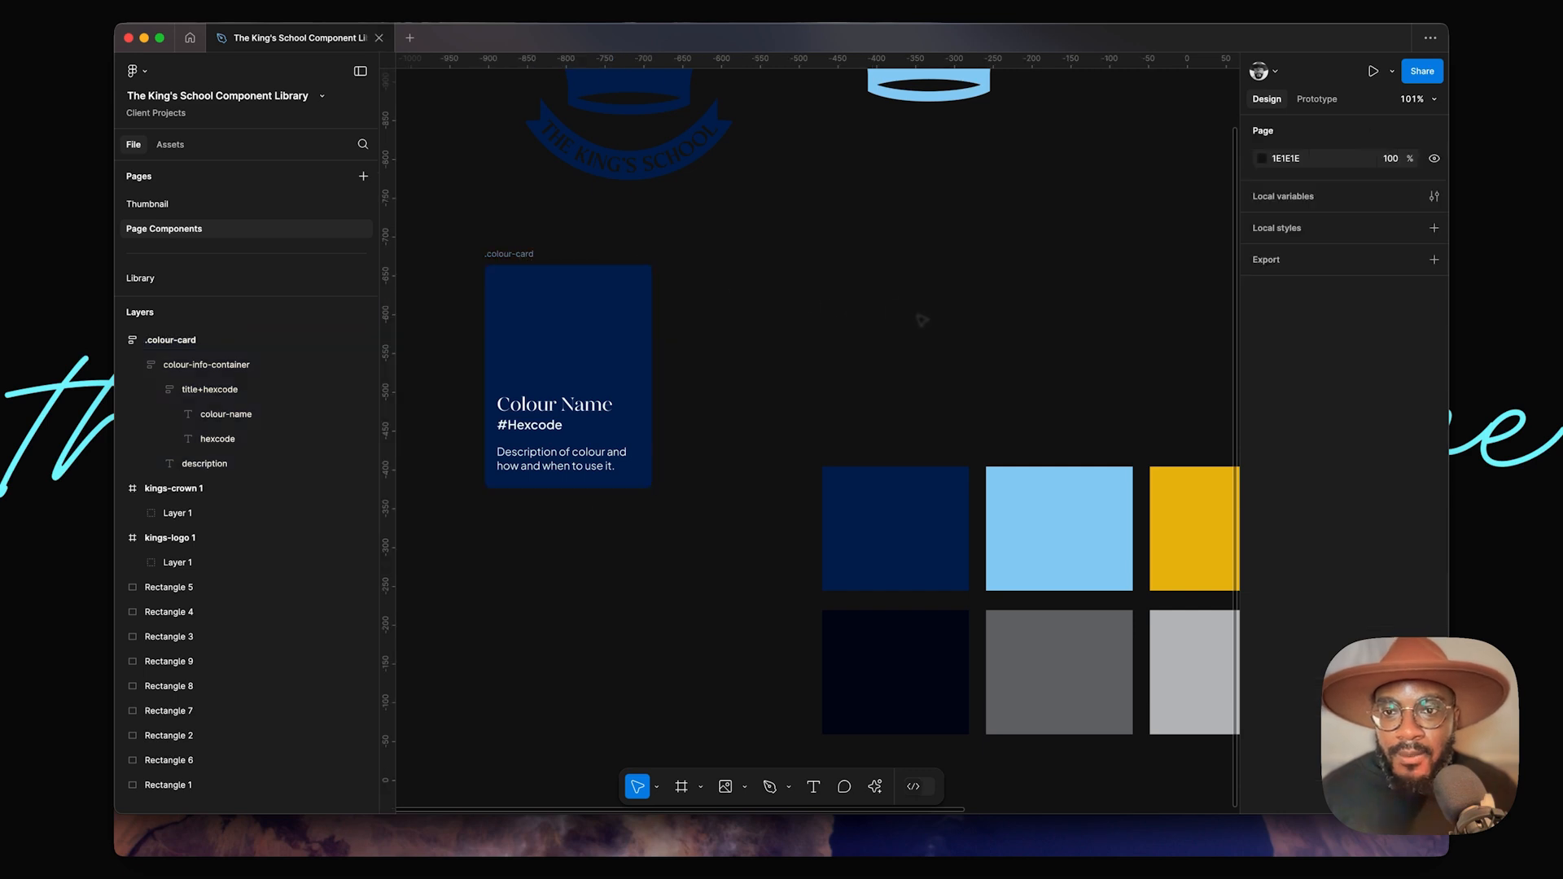
{"action": "left_click", "coordinate": [607, 457]}
{"action": "left_click", "coordinate": [1386, 494]}
{"action": "key", "text": "Down"}
{"action": "key", "text": "Down"}
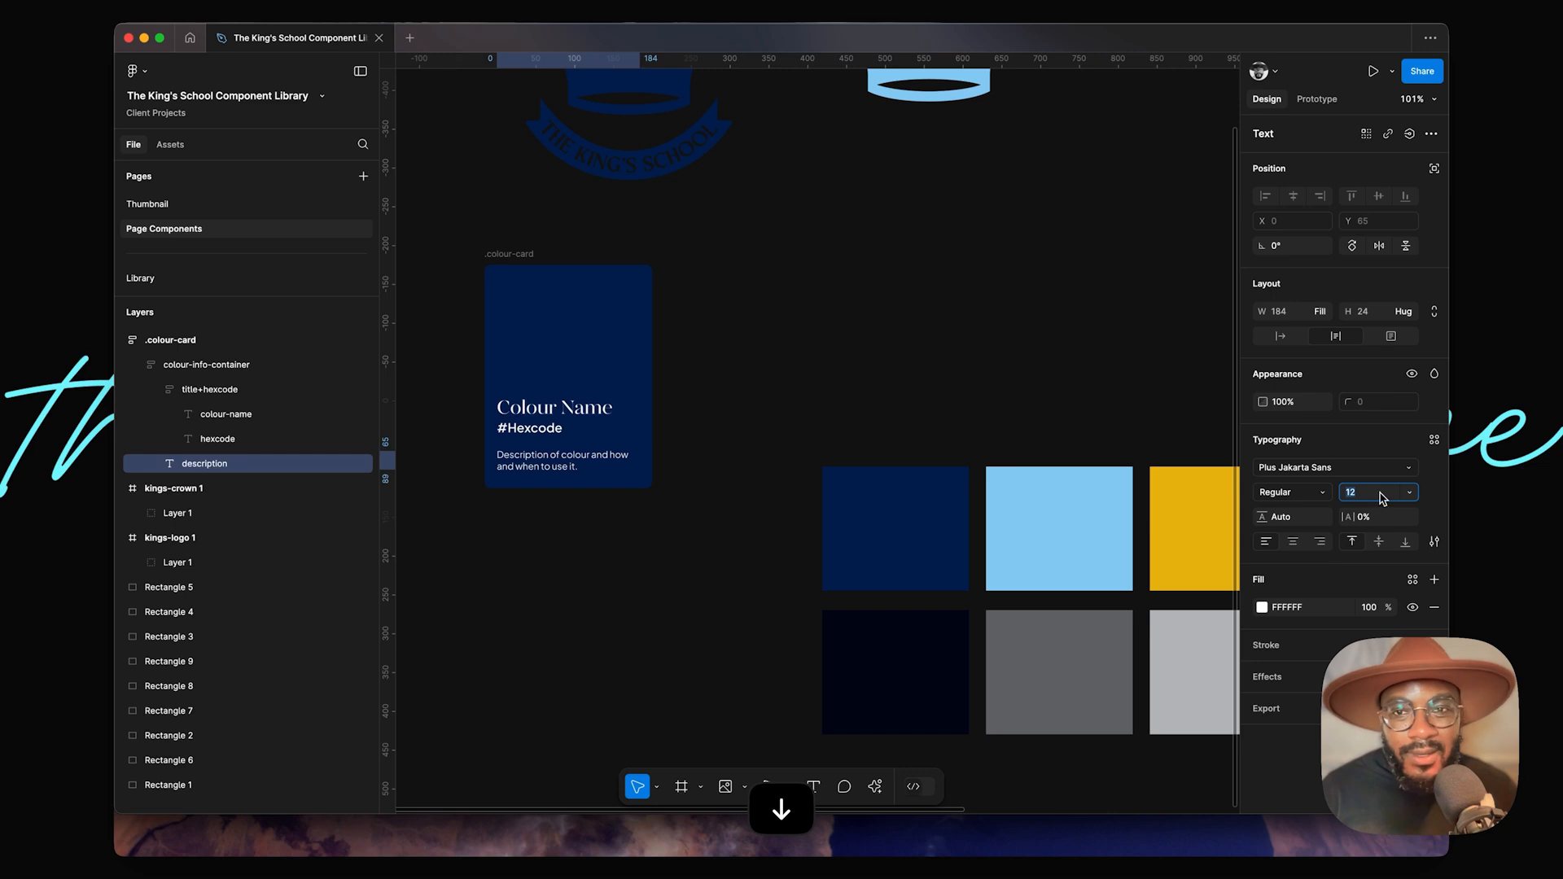
{"action": "left_click", "coordinate": [917, 317]}
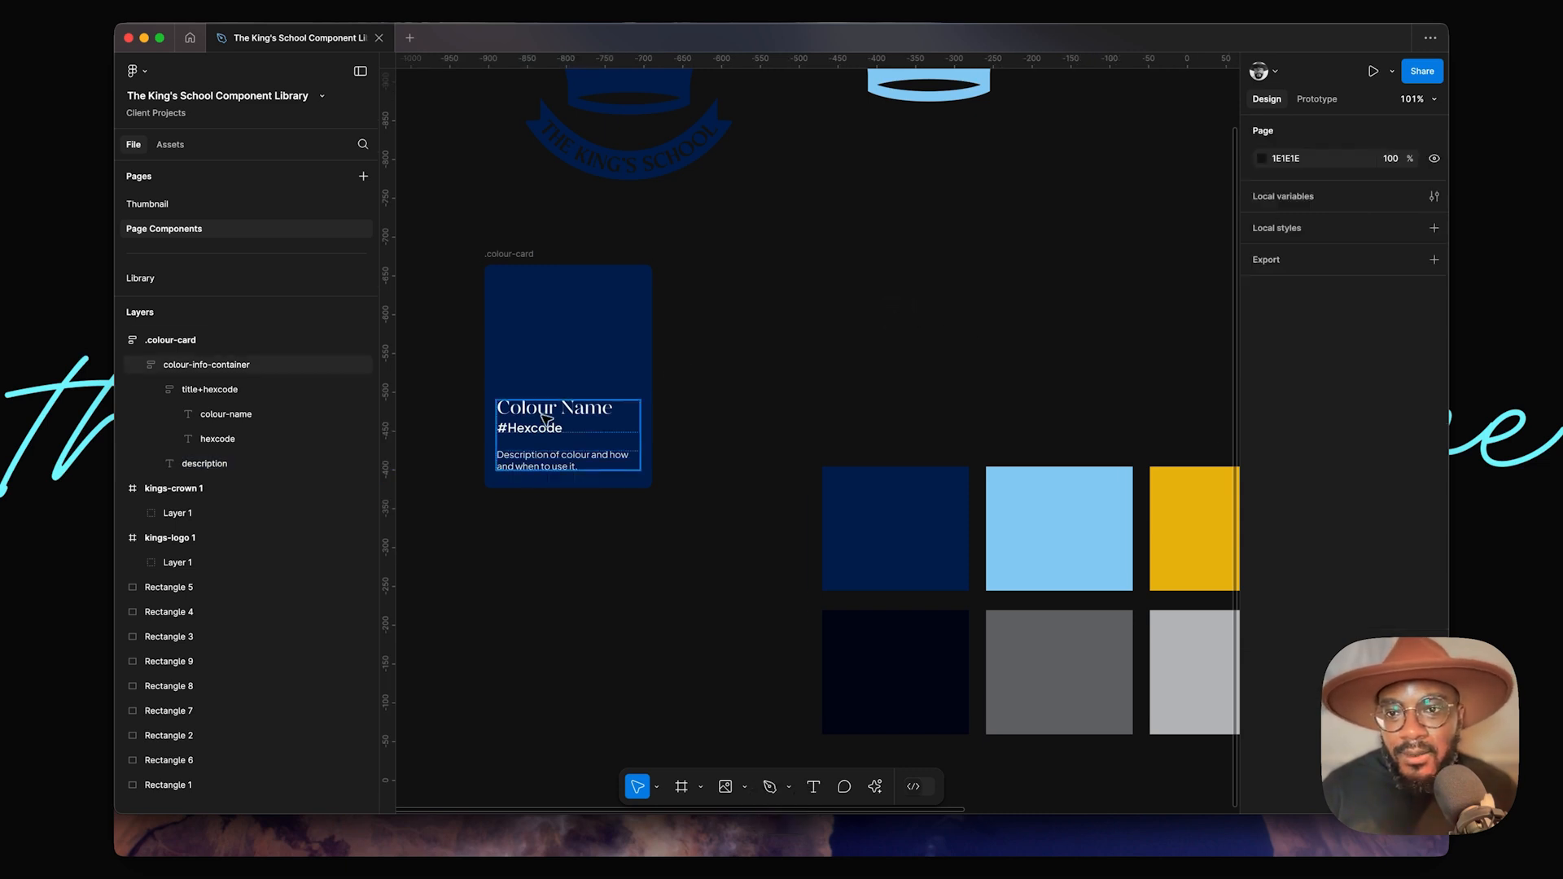
Step: Turn the .colour-card frame into a component
{"action": "left_click", "coordinate": [516, 255]}
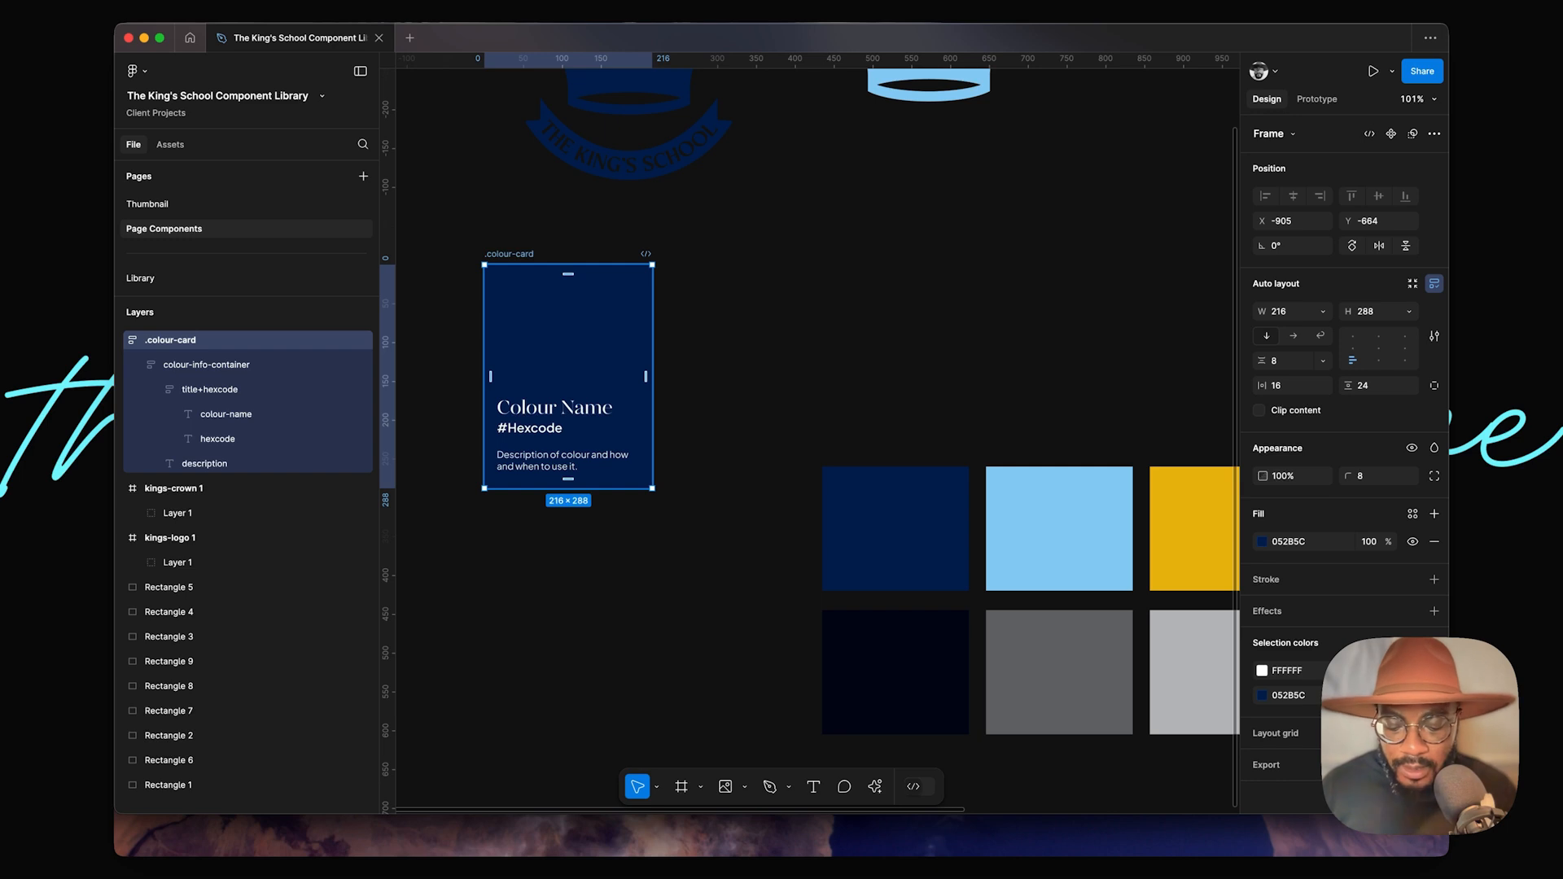
{"action": "key", "text": "super+alt+k"}
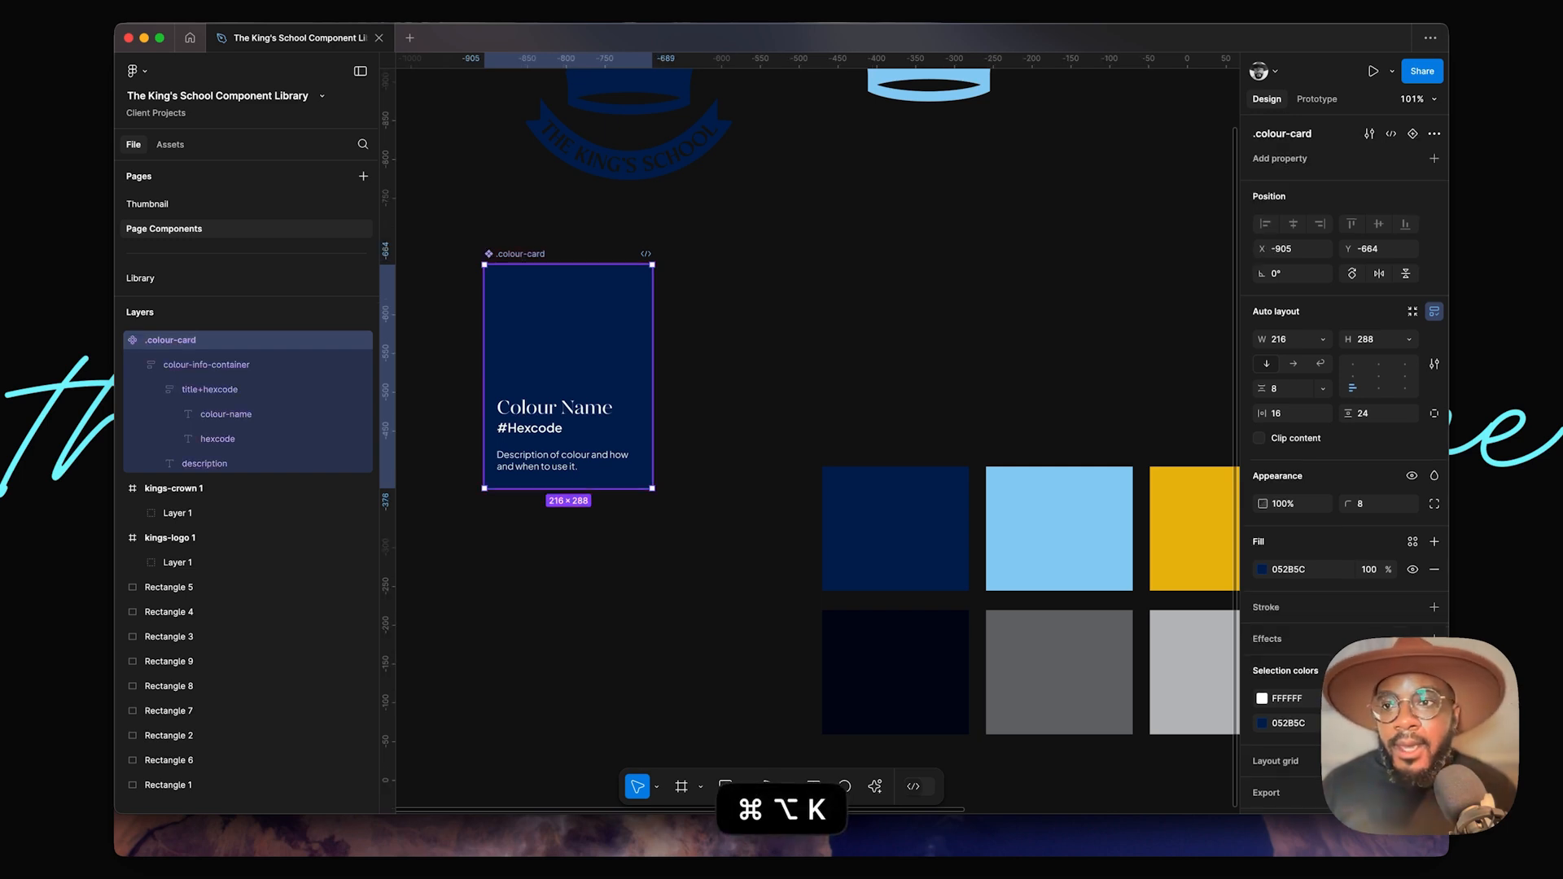
{"action": "left_click", "coordinate": [803, 270]}
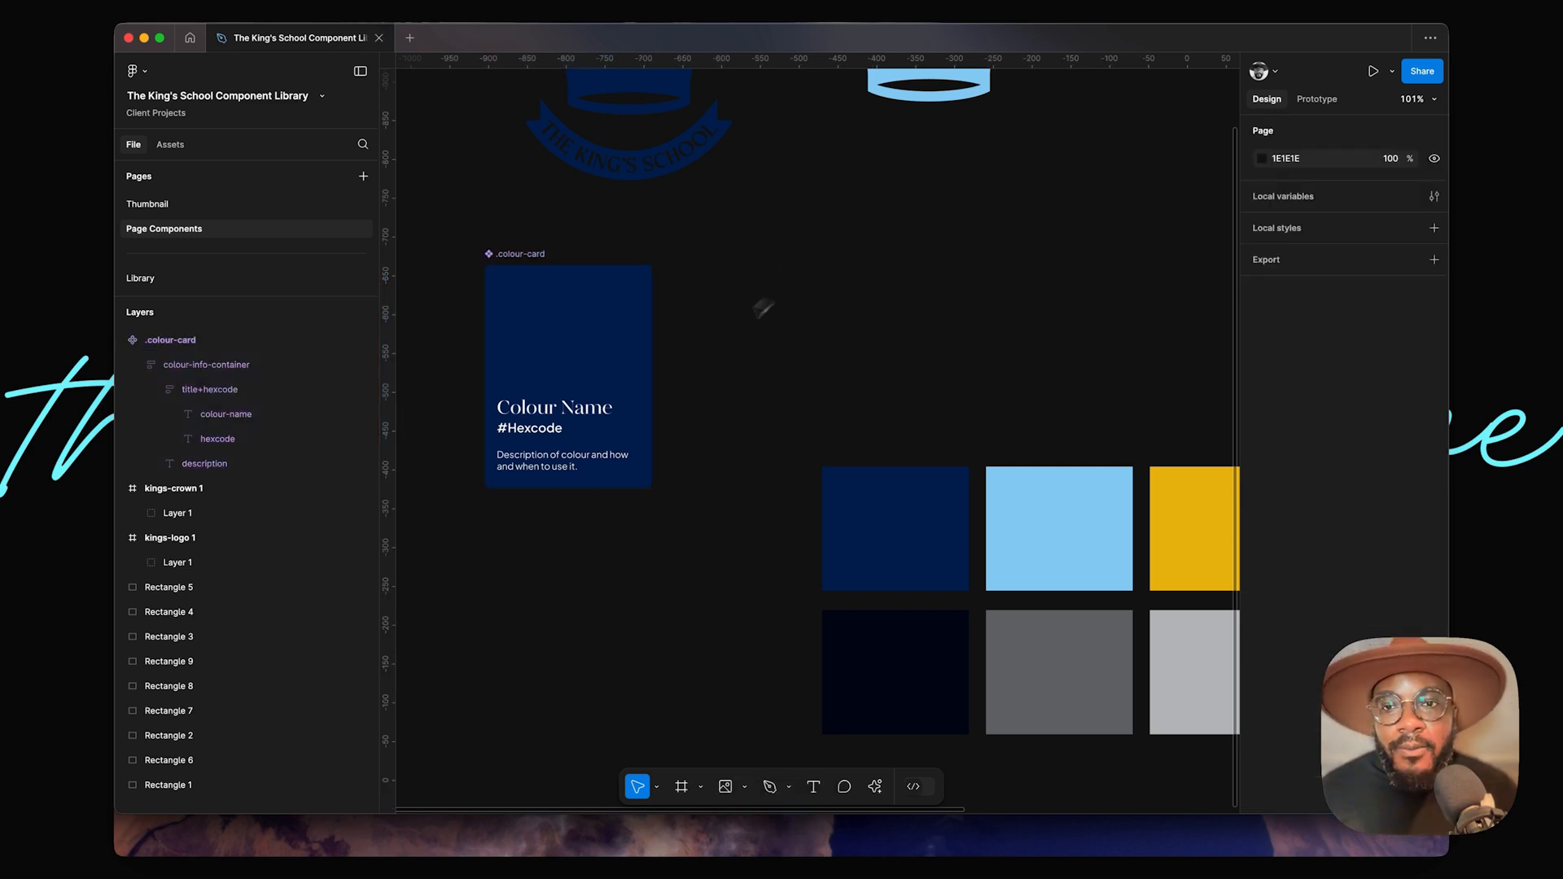
{"action": "left_click", "coordinate": [528, 253]}
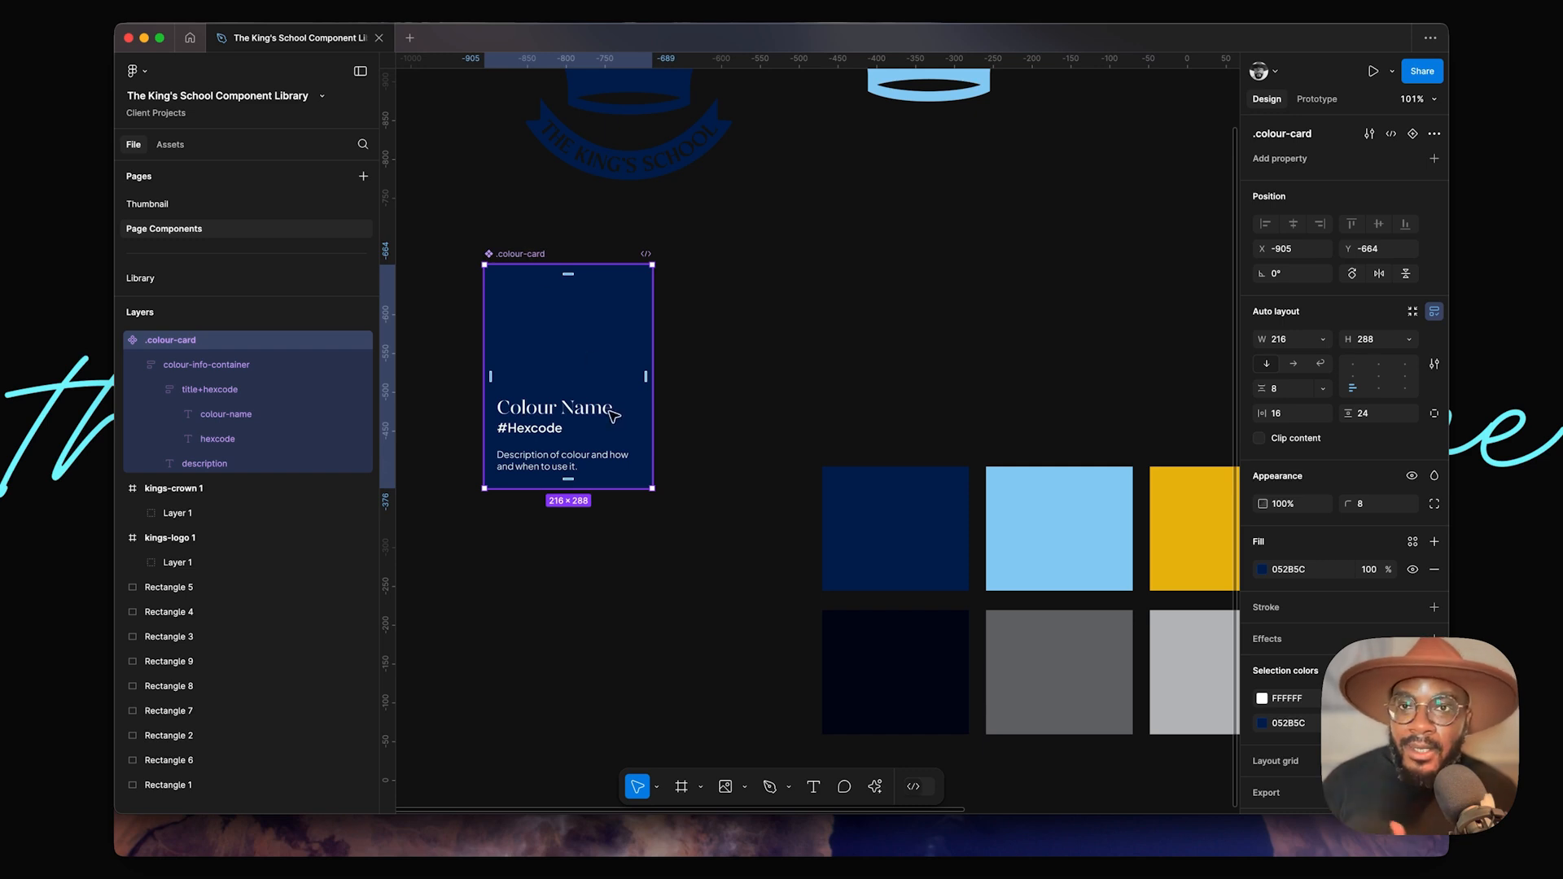
{"action": "left_click", "coordinate": [767, 355]}
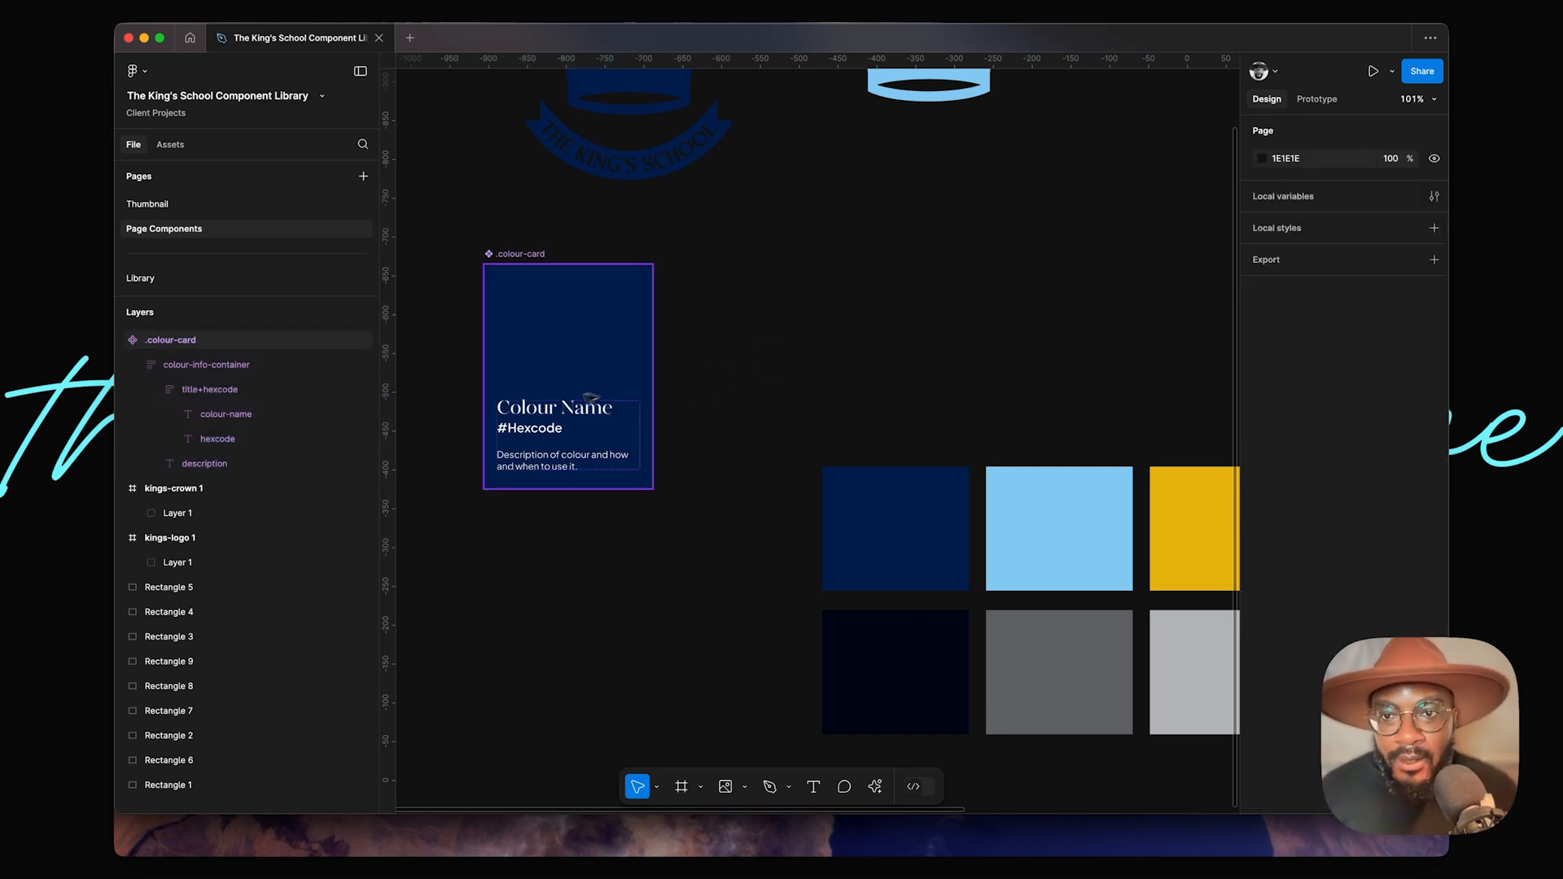
Step: Create a text property named Colour-Name with the value Colour Name for the colour card's title text
{"action": "left_click", "coordinate": [543, 409], "text": "super"}
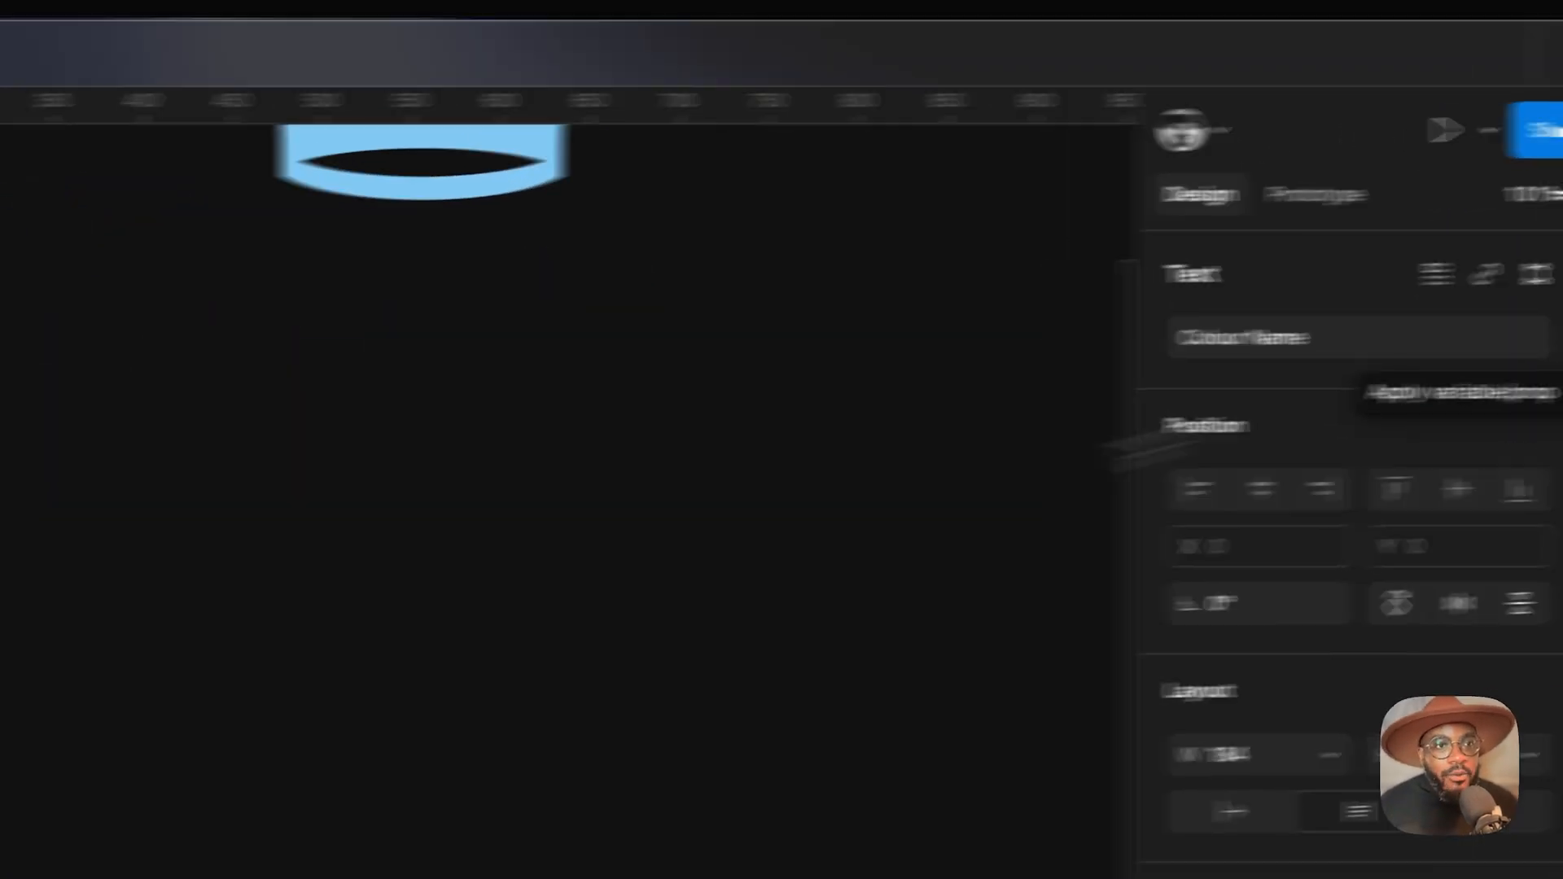
{"action": "left_click", "coordinate": [1506, 324]}
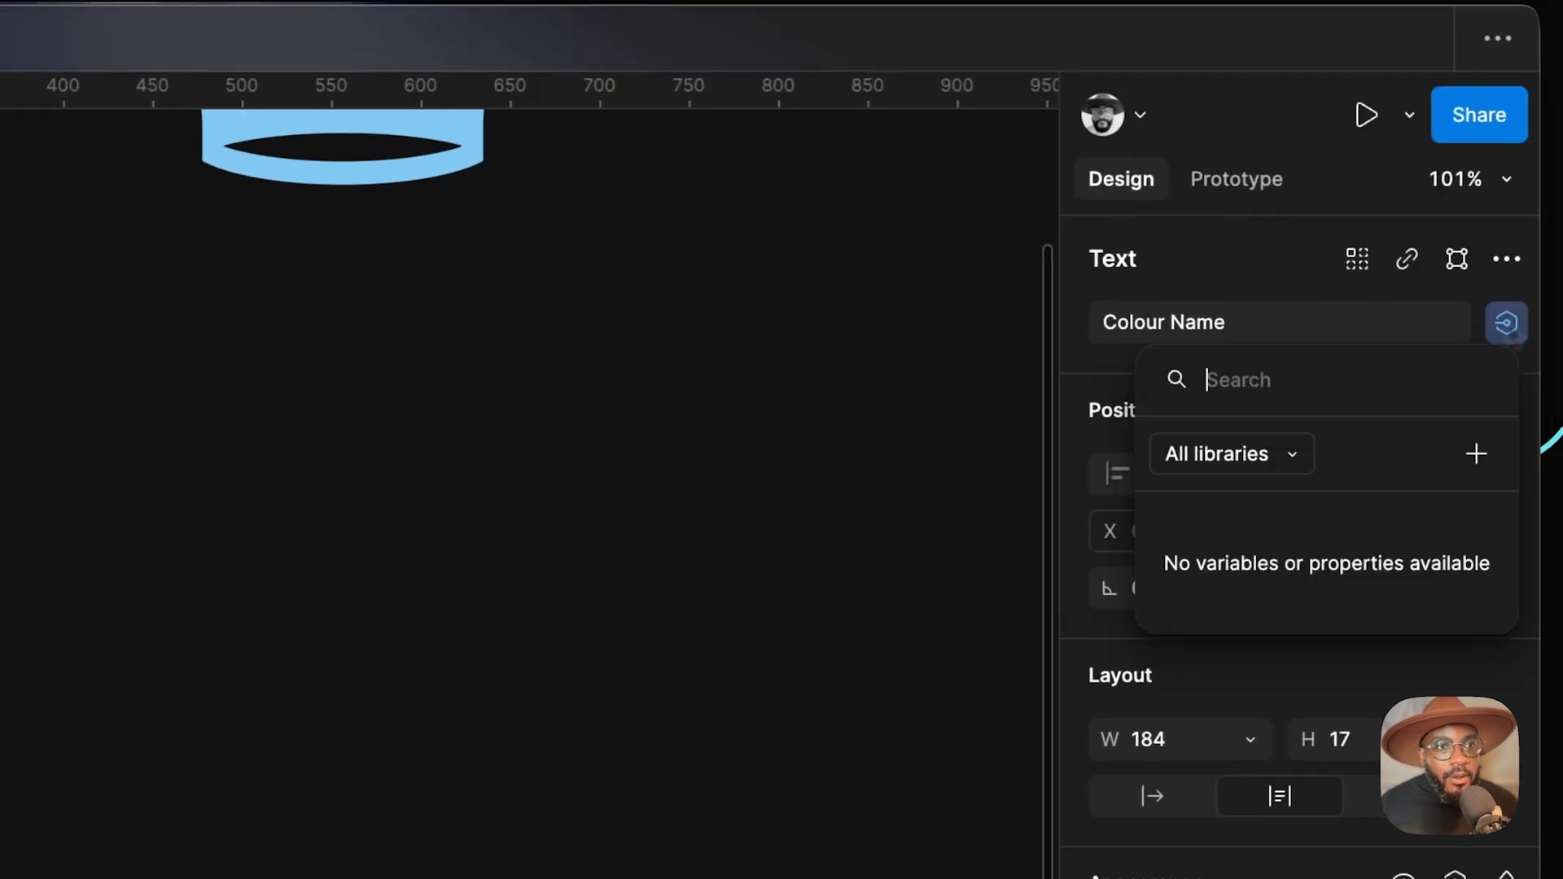
{"action": "left_click", "coordinate": [1476, 453]}
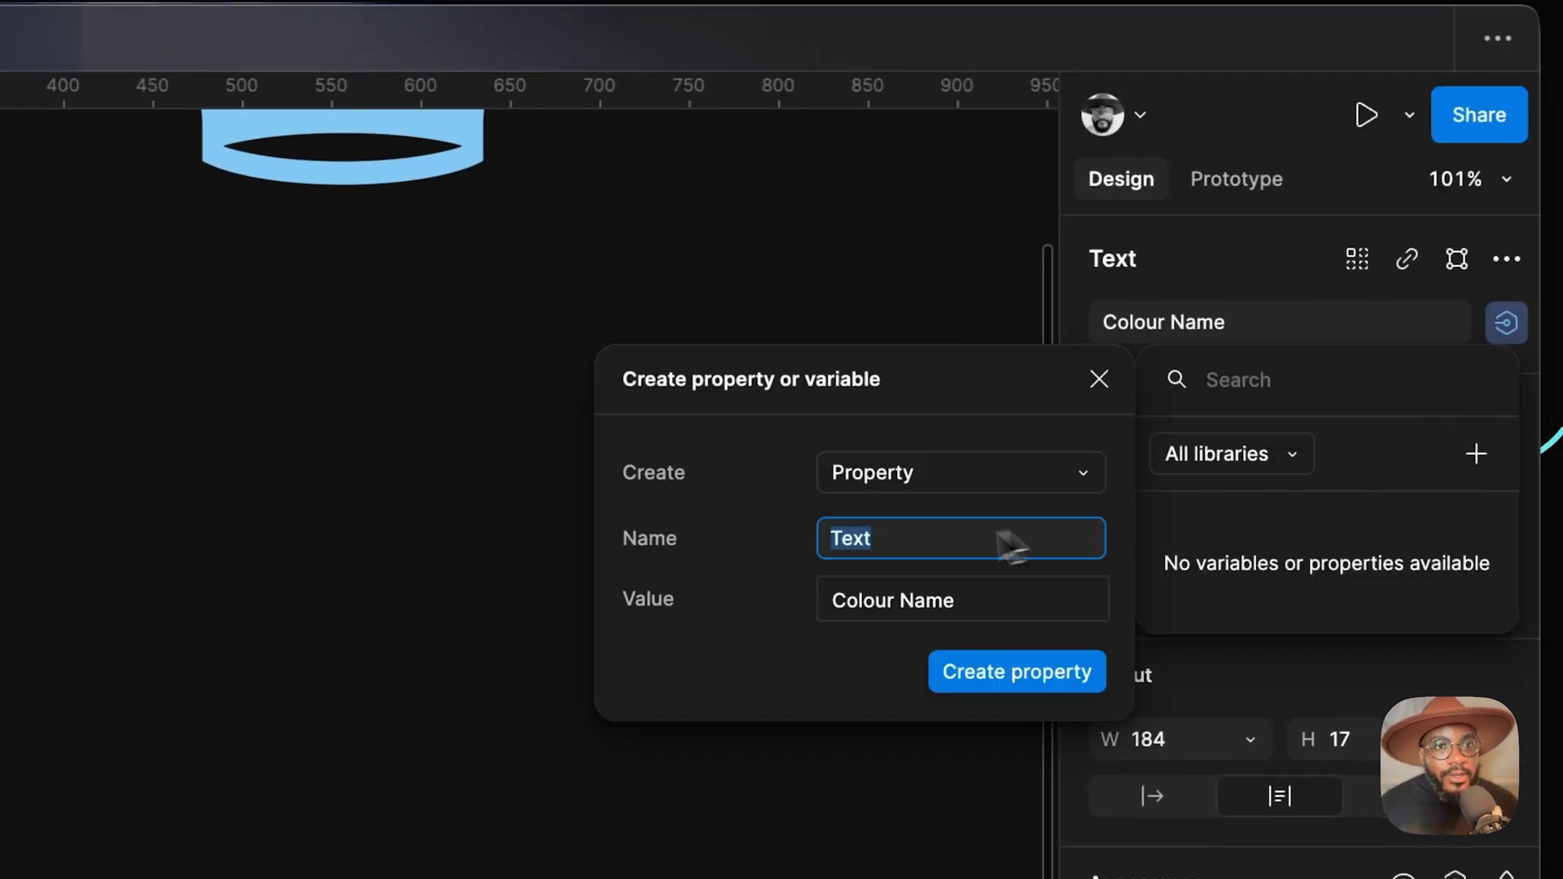
{"action": "type", "text": "col"}
{"action": "key", "text": "BackSpace"}
{"action": "key", "text": "BackSpace"}
{"action": "key", "text": "BackSpace"}
{"action": "type", "text": "Col"}
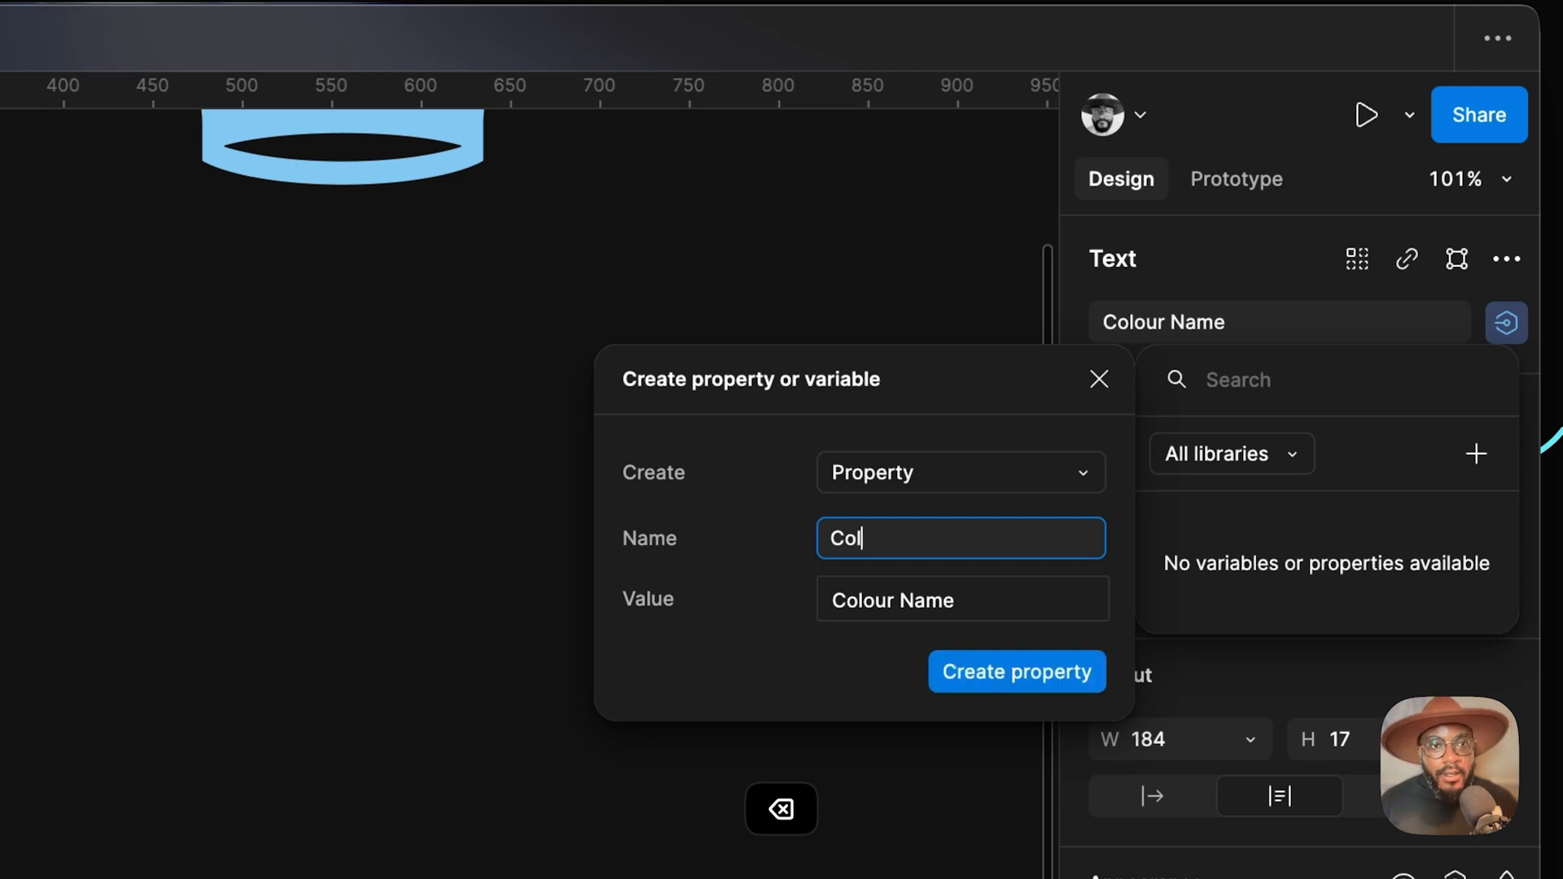
{"action": "type", "text": "our-Name"}
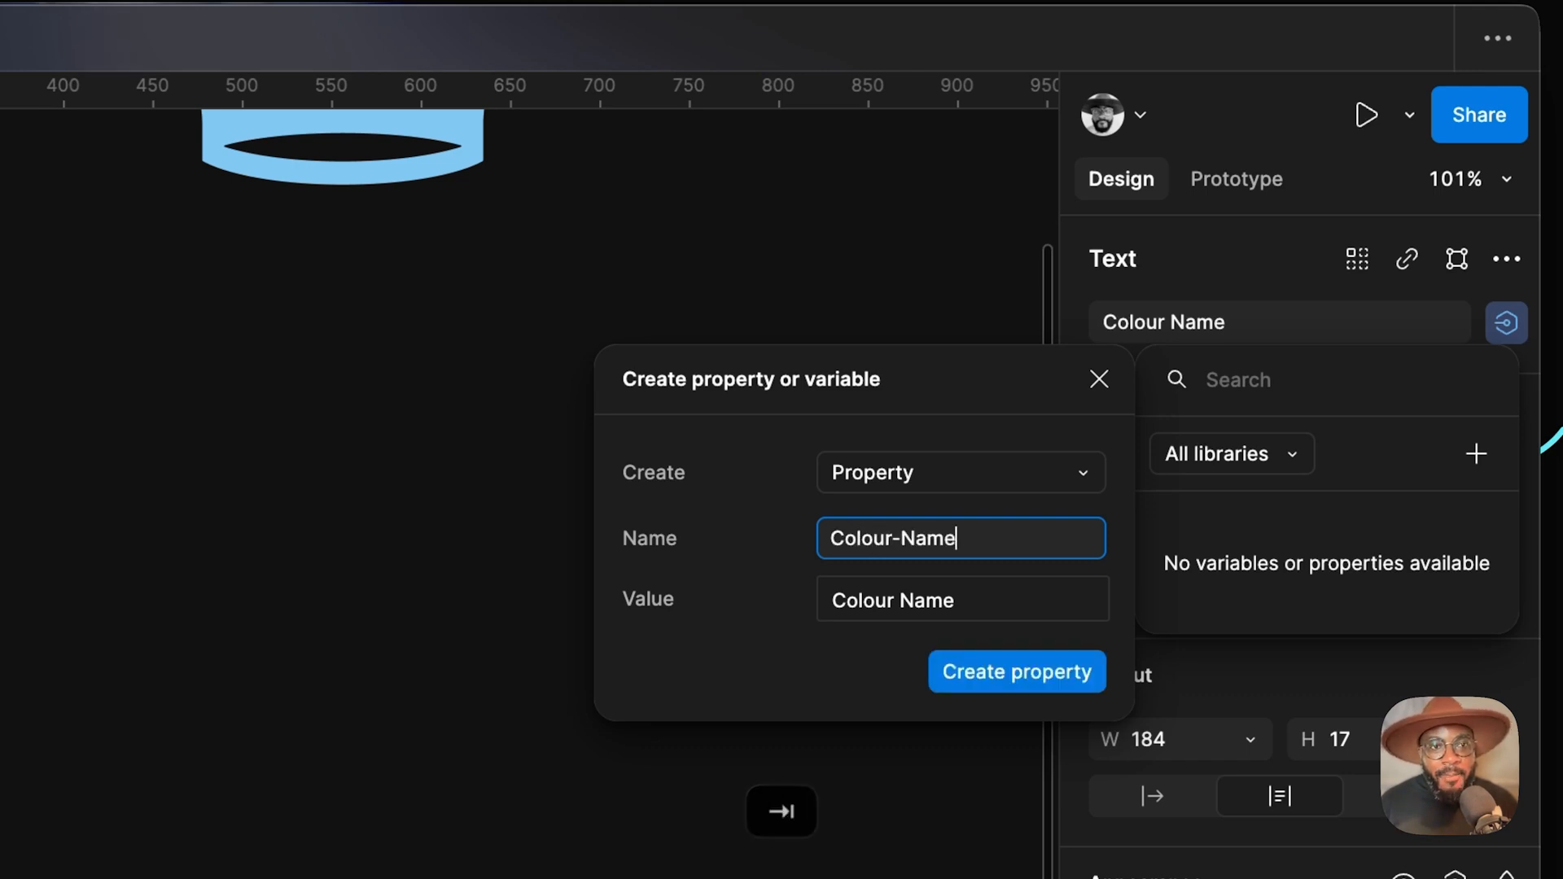
{"action": "key", "text": "Tab"}
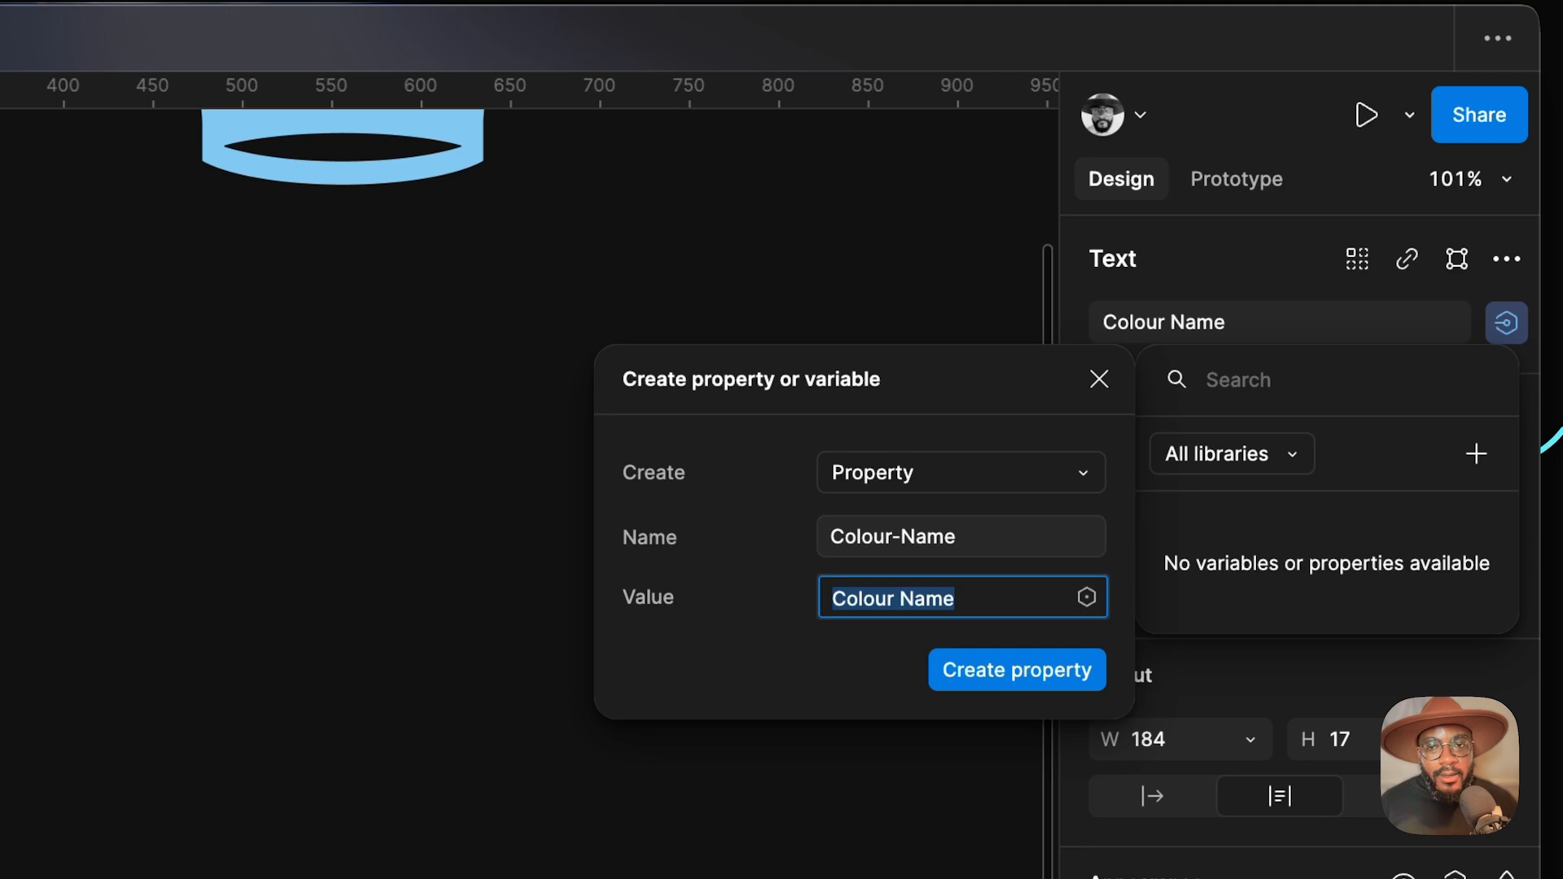
{"action": "type", "text": "Colour"}
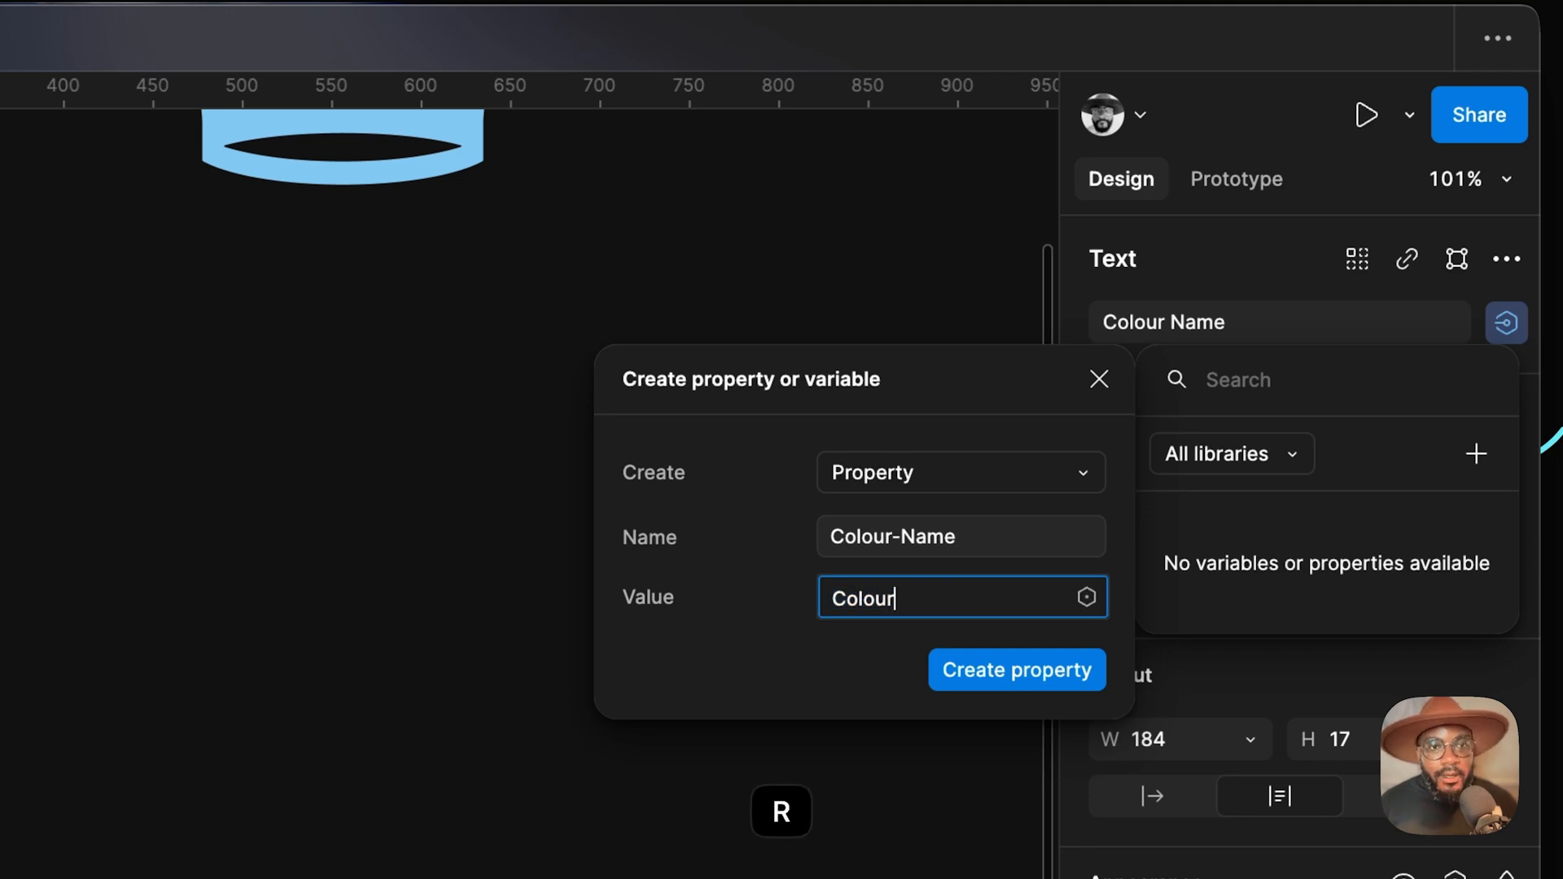
{"action": "type", "text": " Name"}
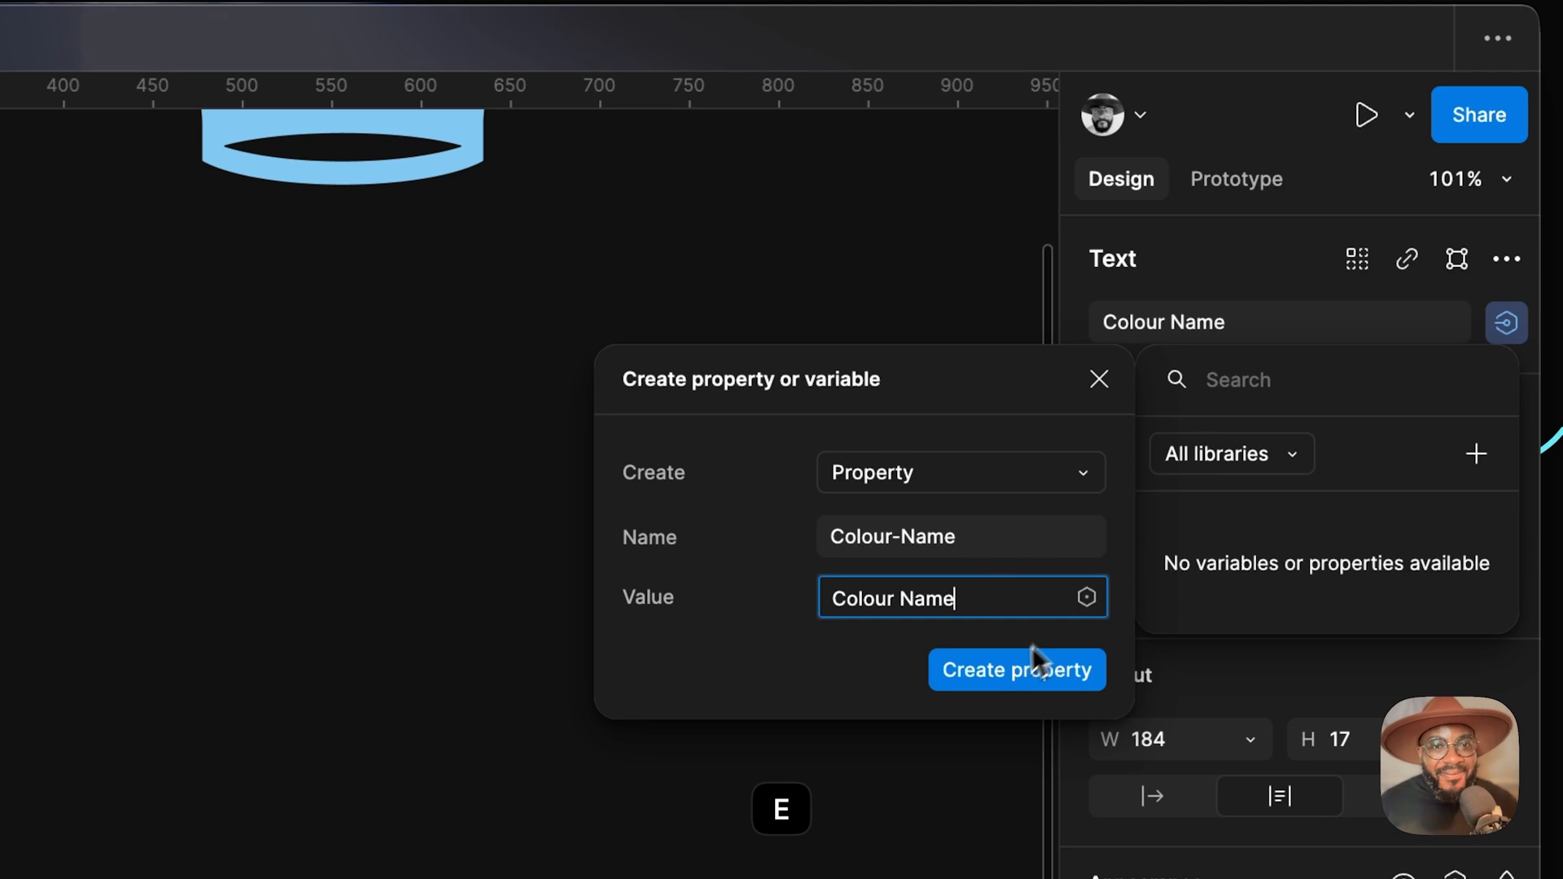
{"action": "left_click", "coordinate": [1036, 671]}
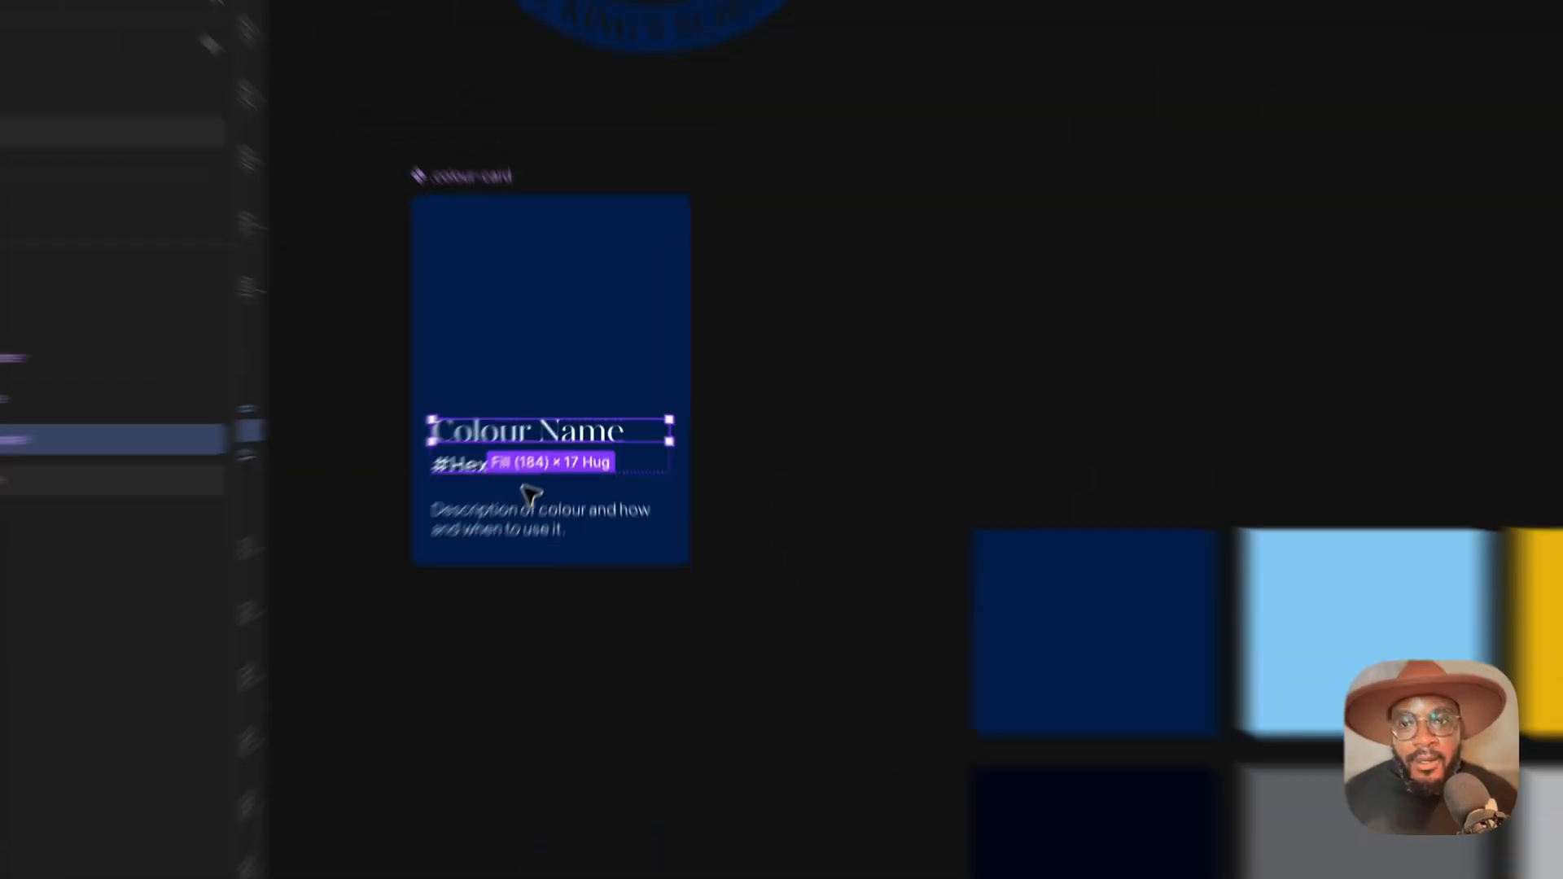
Step: Wrap the #Hexcode text in an auto layout frame and rename the frame hex-container
{"action": "left_click", "coordinate": [384, 511]}
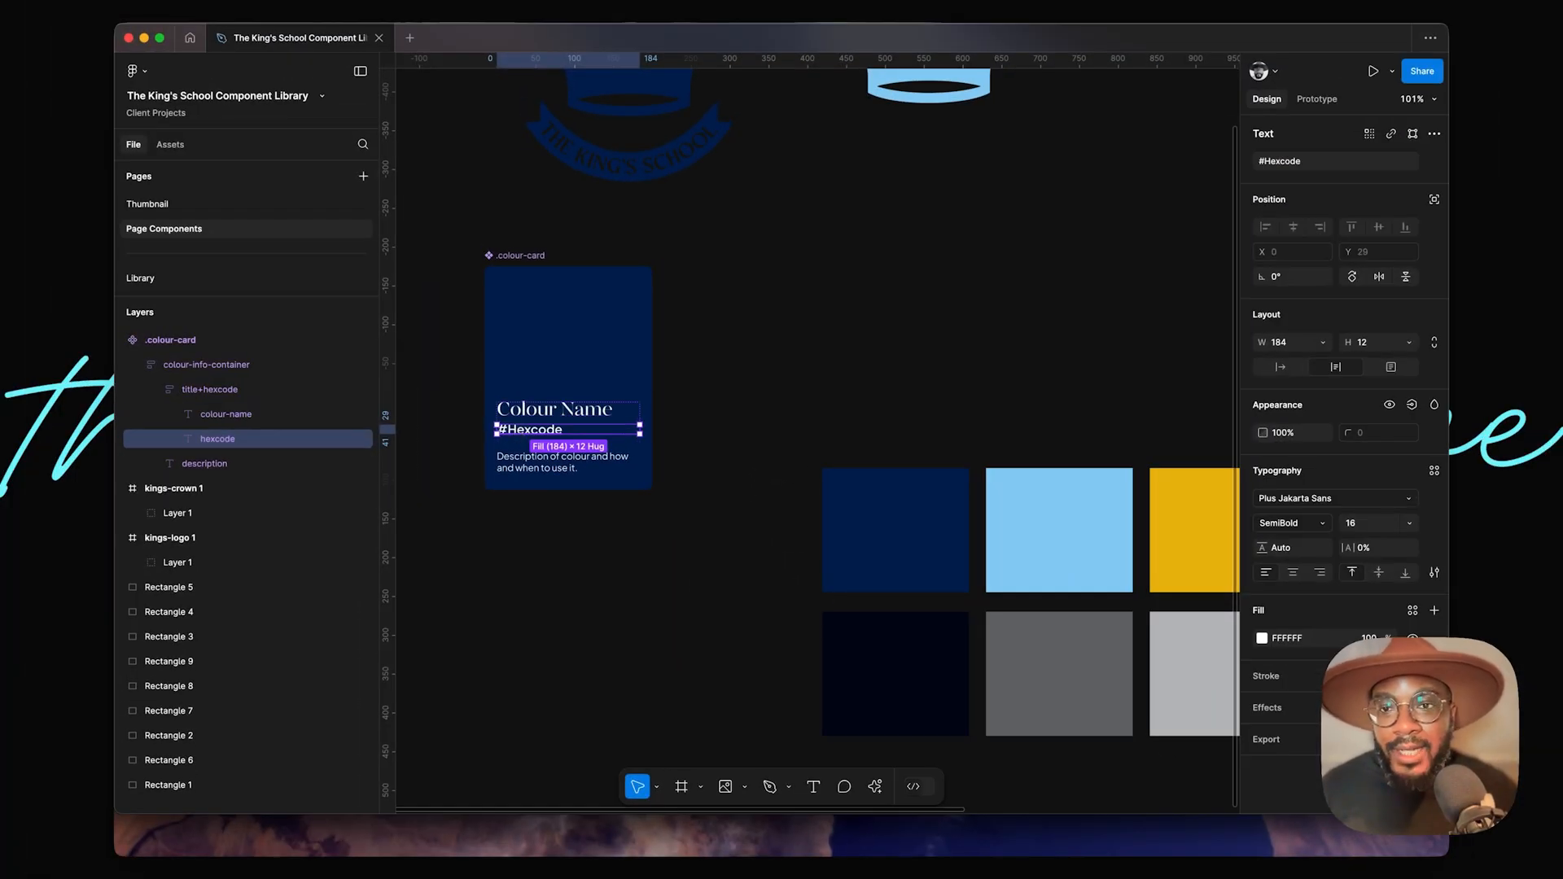
{"action": "scroll", "coordinate": [539, 436], "scroll_direction": "up", "scroll_amount": 5}
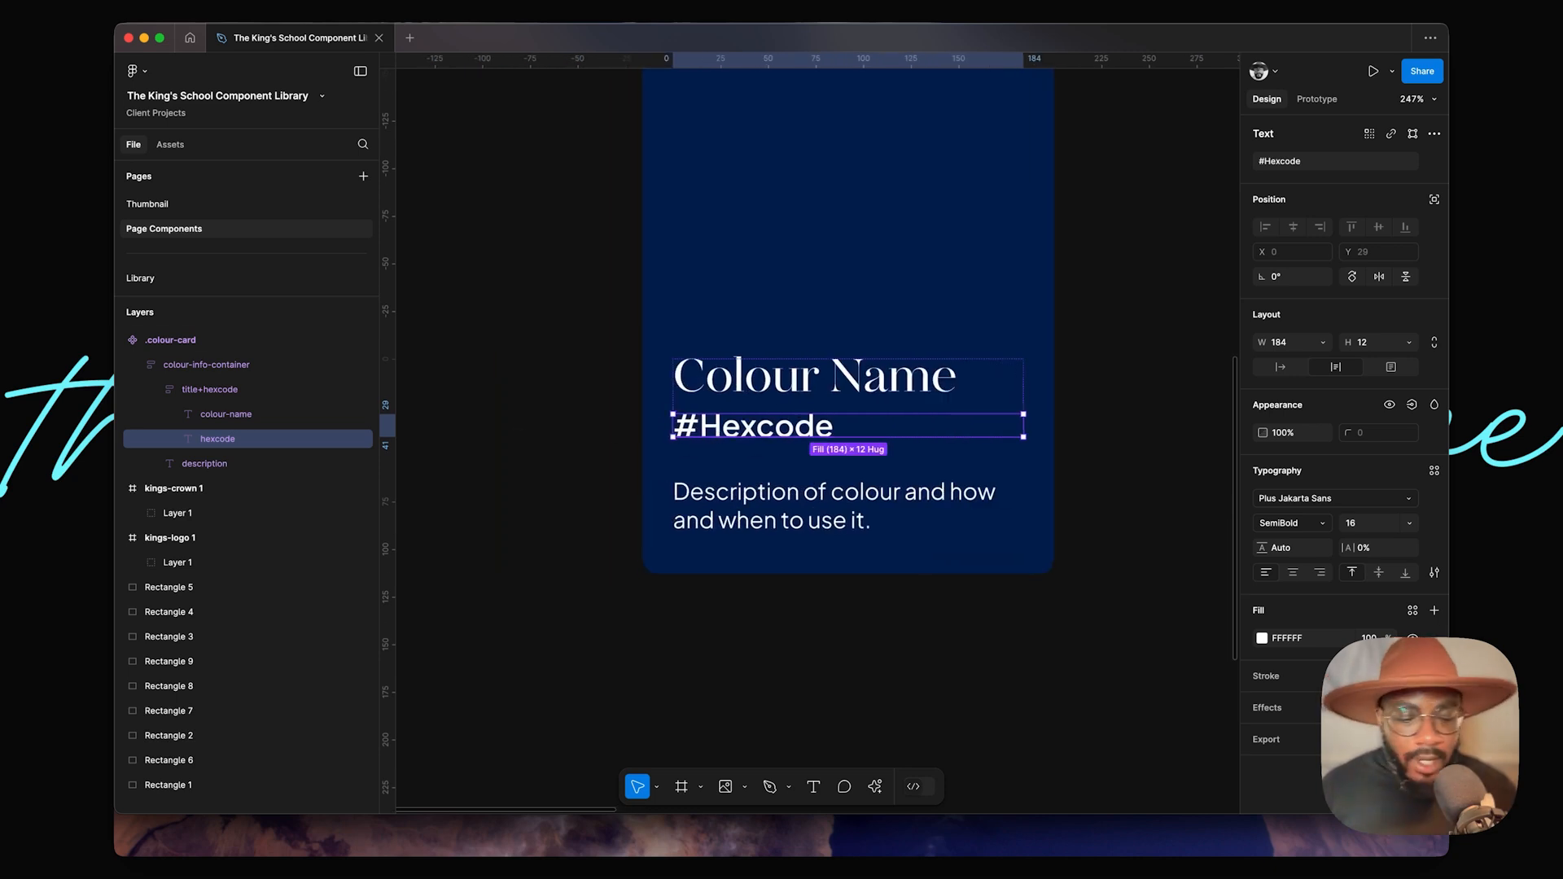
{"action": "key", "text": "shift+a"}
{"action": "key", "text": "ctrl+r"}
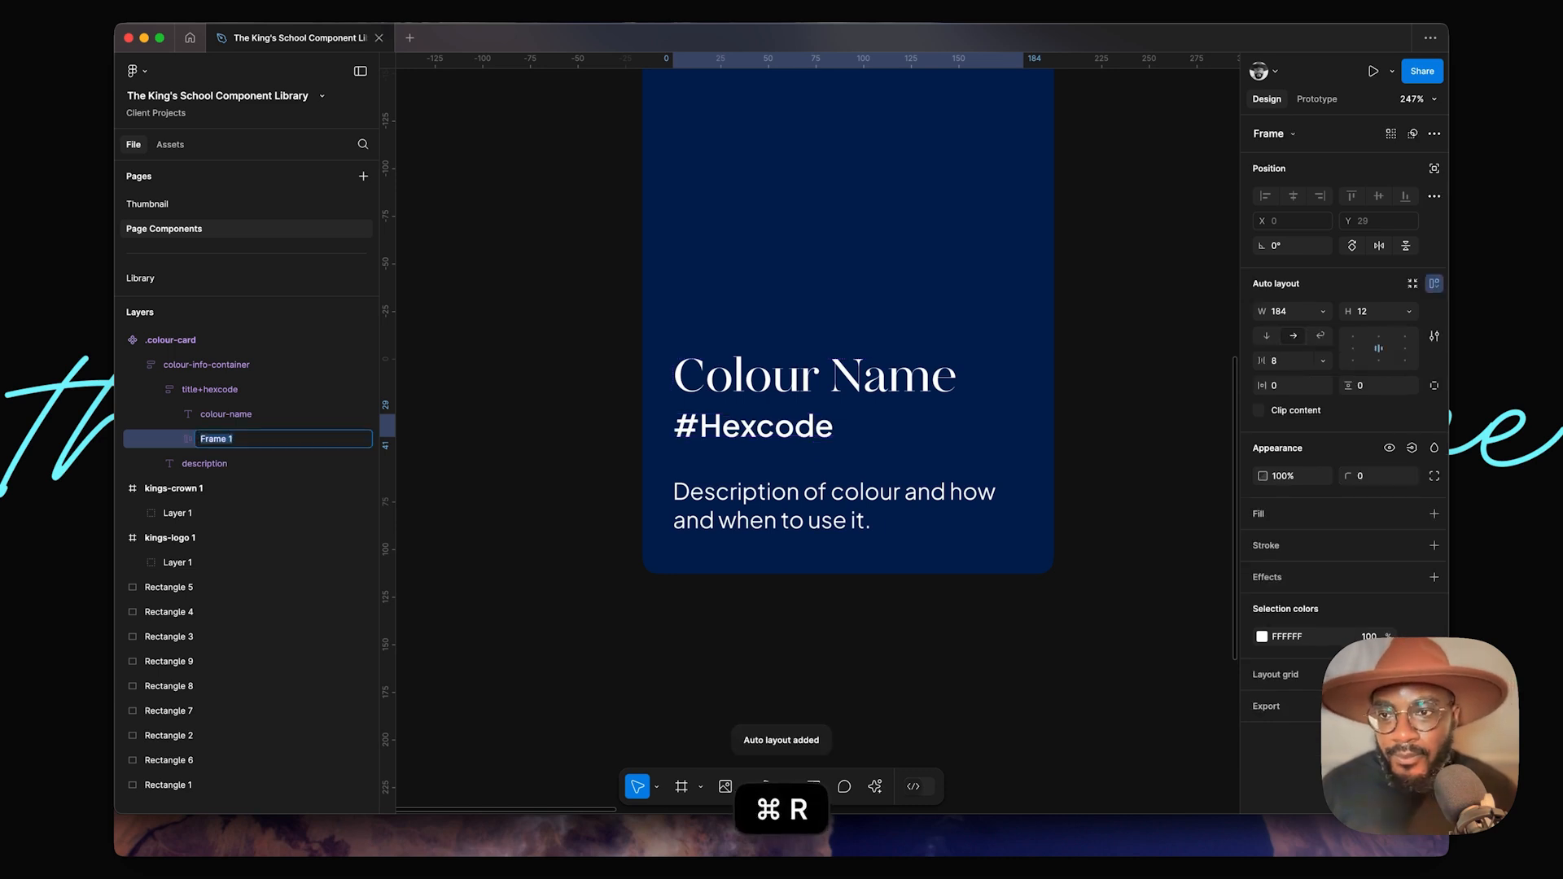
{"action": "type", "text": "hea"}
{"action": "key", "text": "BackSpace"}
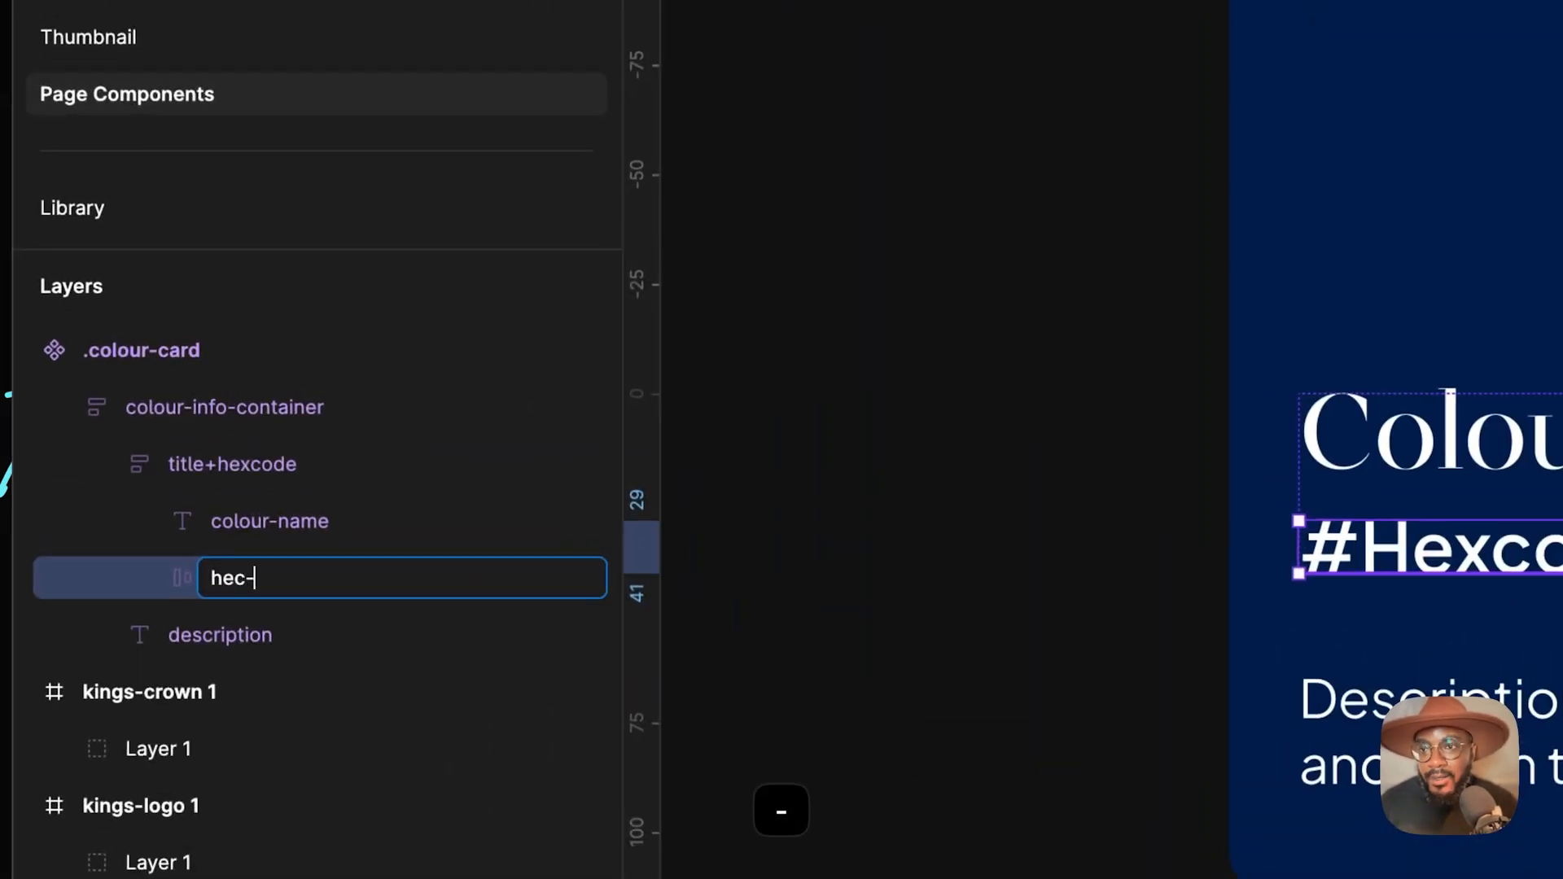
{"action": "type", "text": "x-container"}
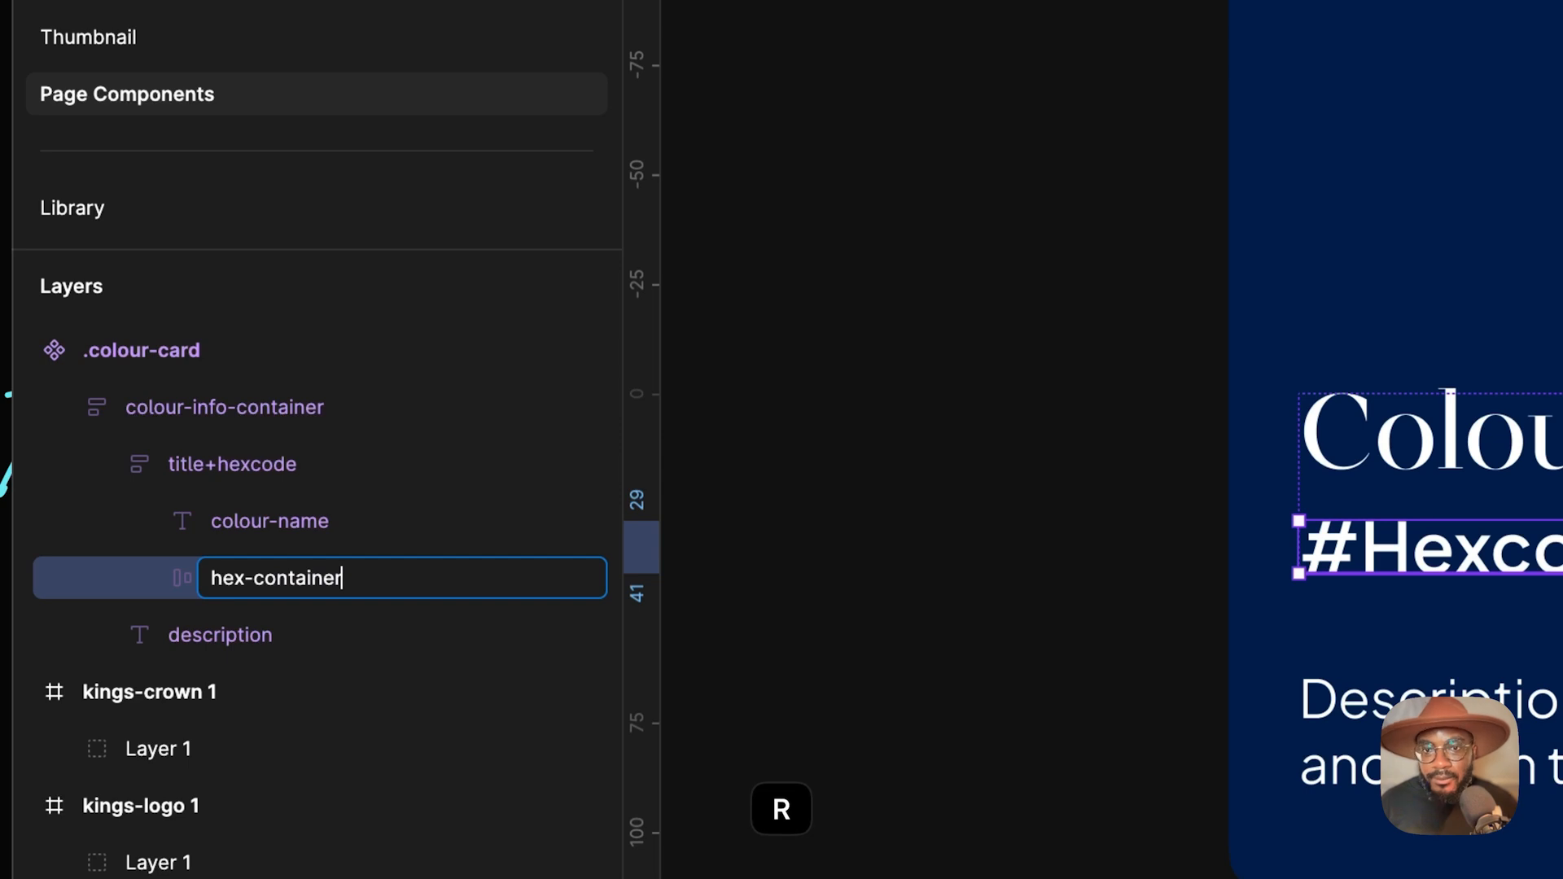
{"action": "key", "text": "Return"}
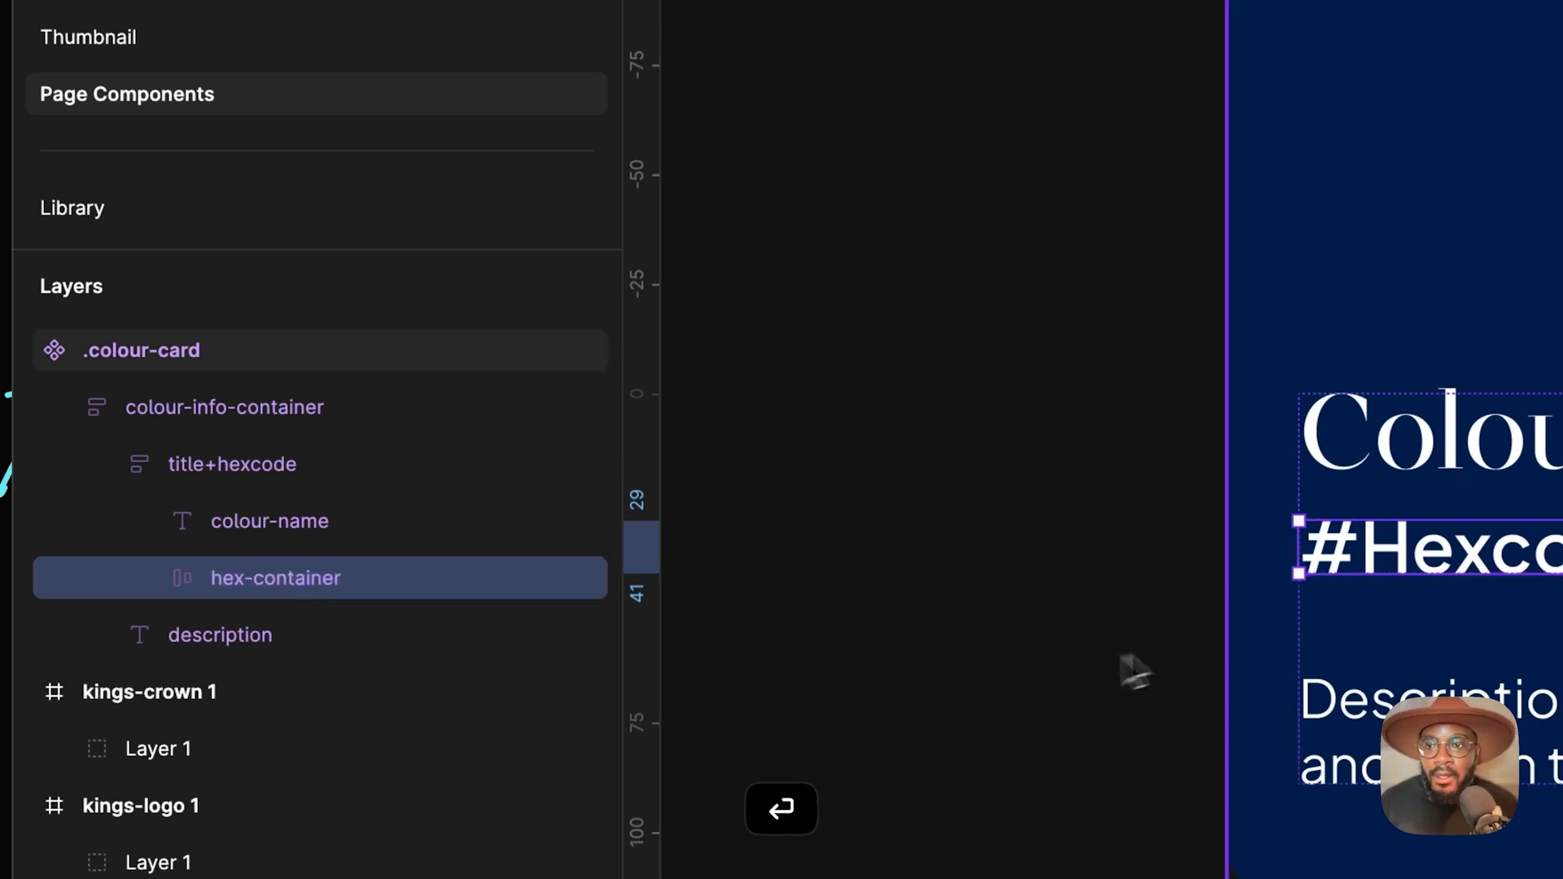
Step: Duplicate the hexcode text layer inside hex-container
{"action": "left_click", "coordinate": [152, 588]}
{"action": "left_click", "coordinate": [282, 631]}
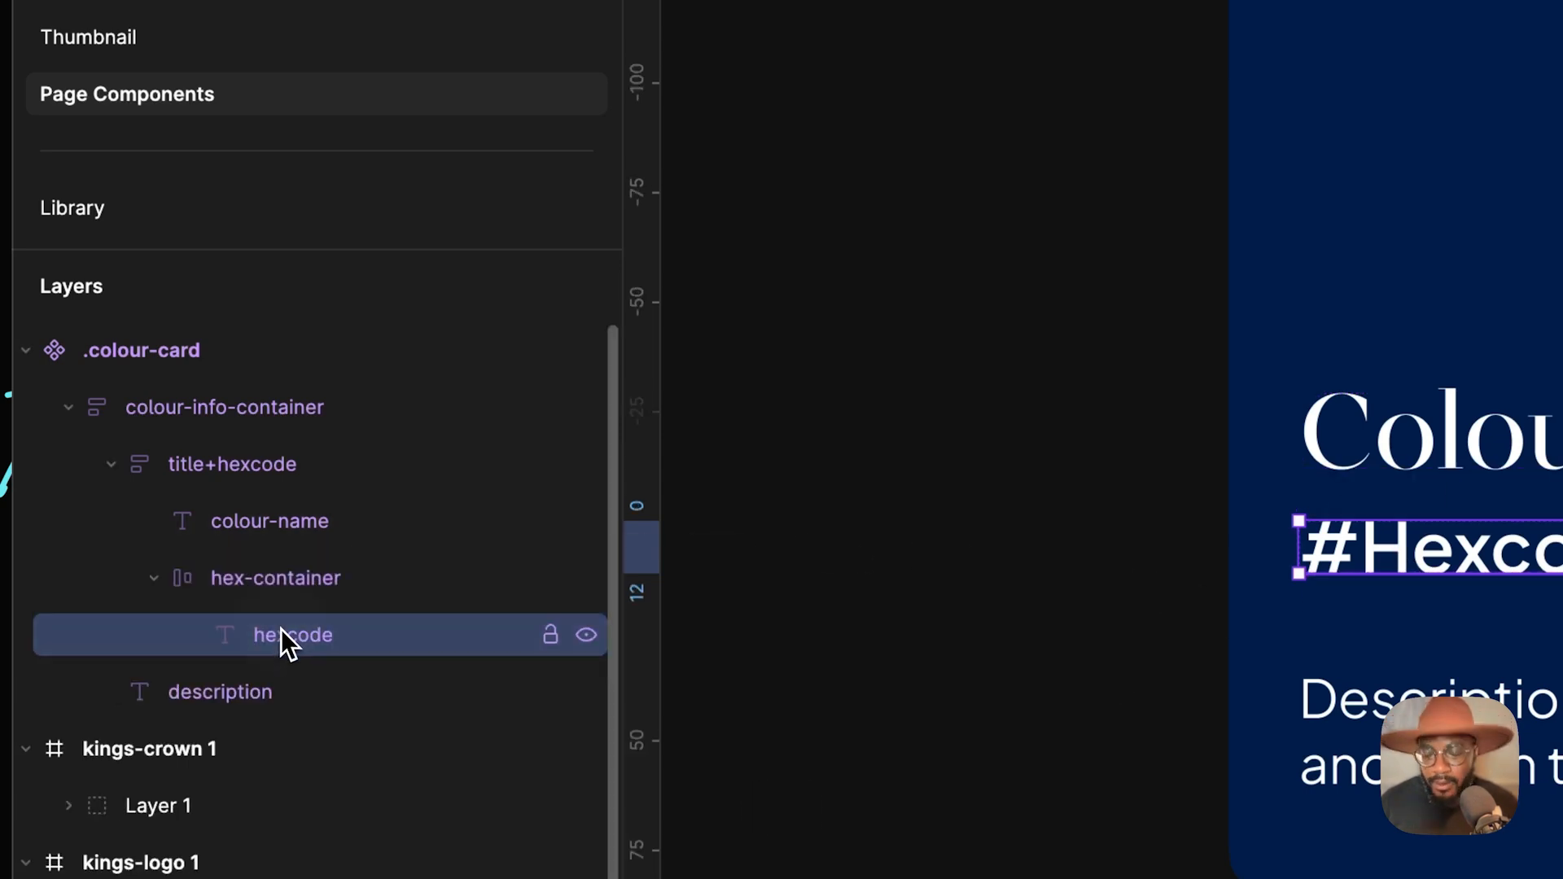
{"action": "key", "text": "super+d"}
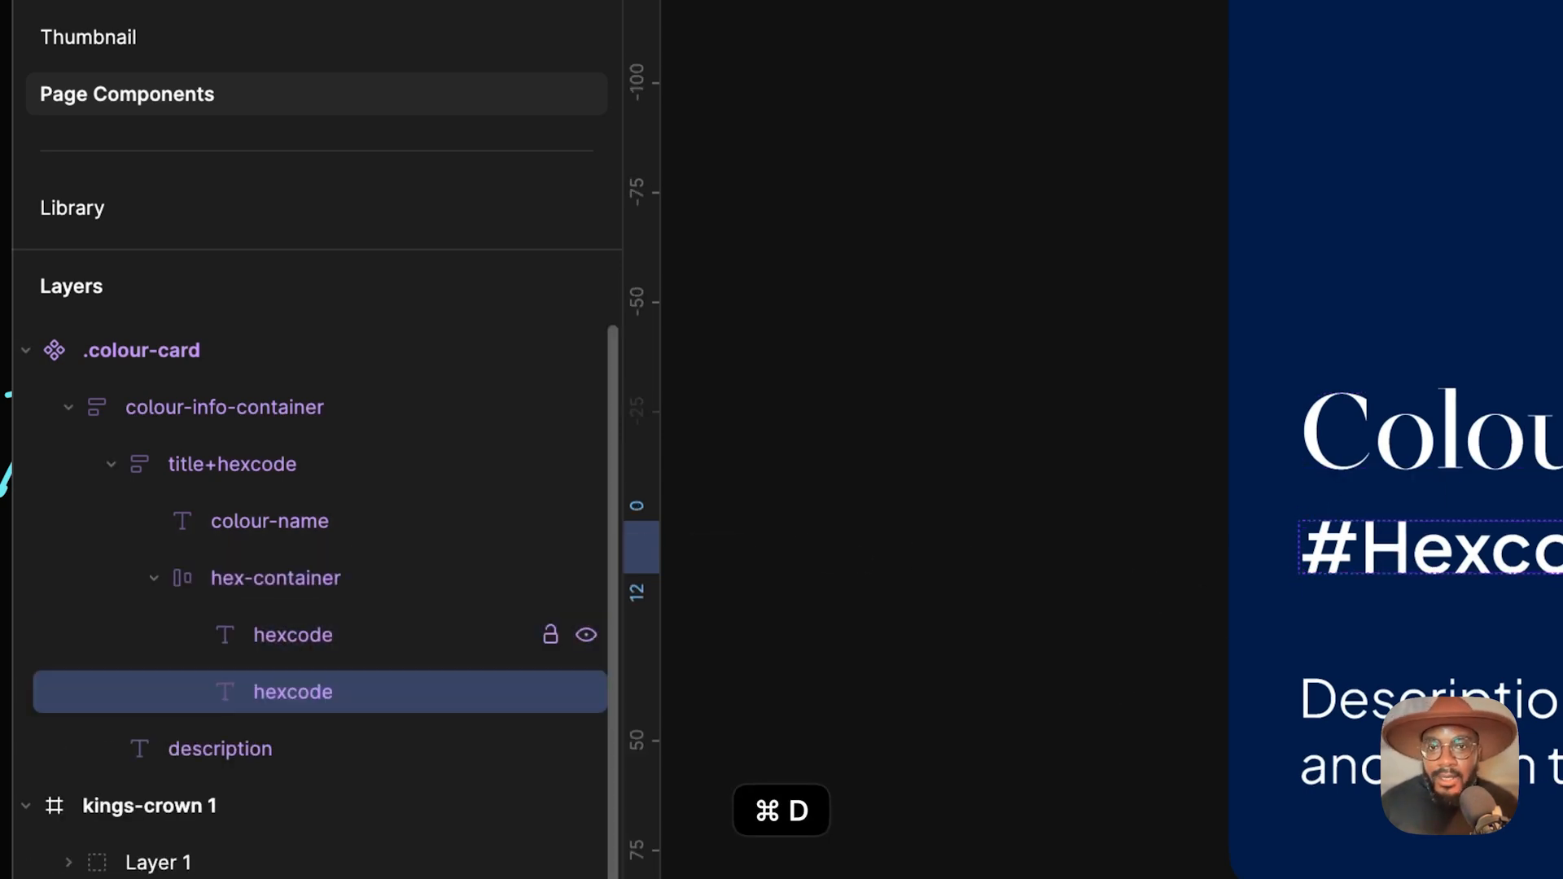
{"action": "double_click", "coordinate": [303, 688]}
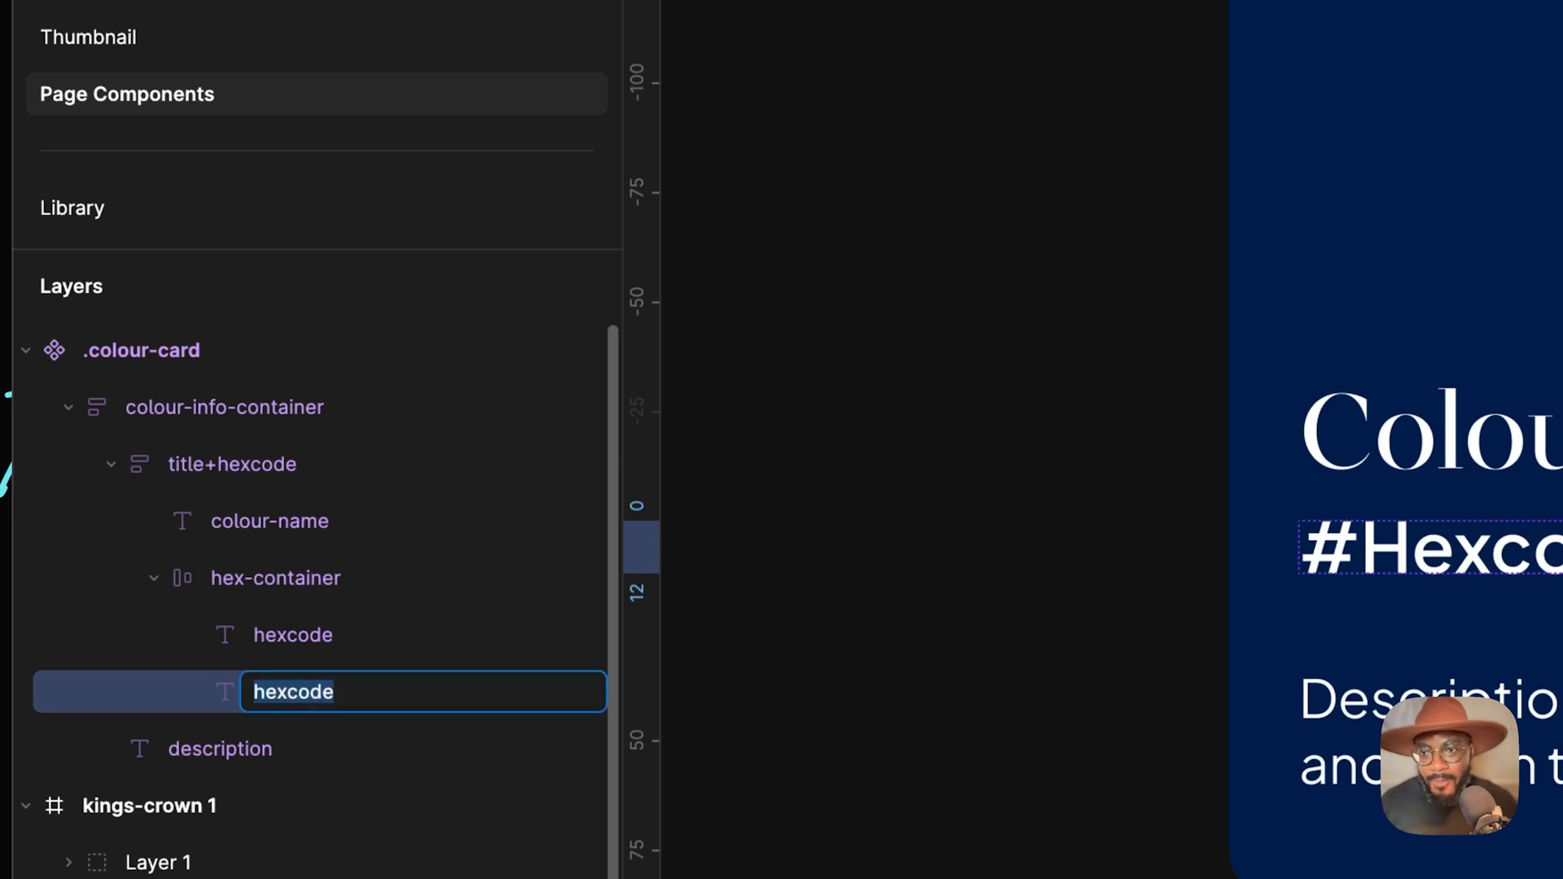
{"action": "key", "text": "Return"}
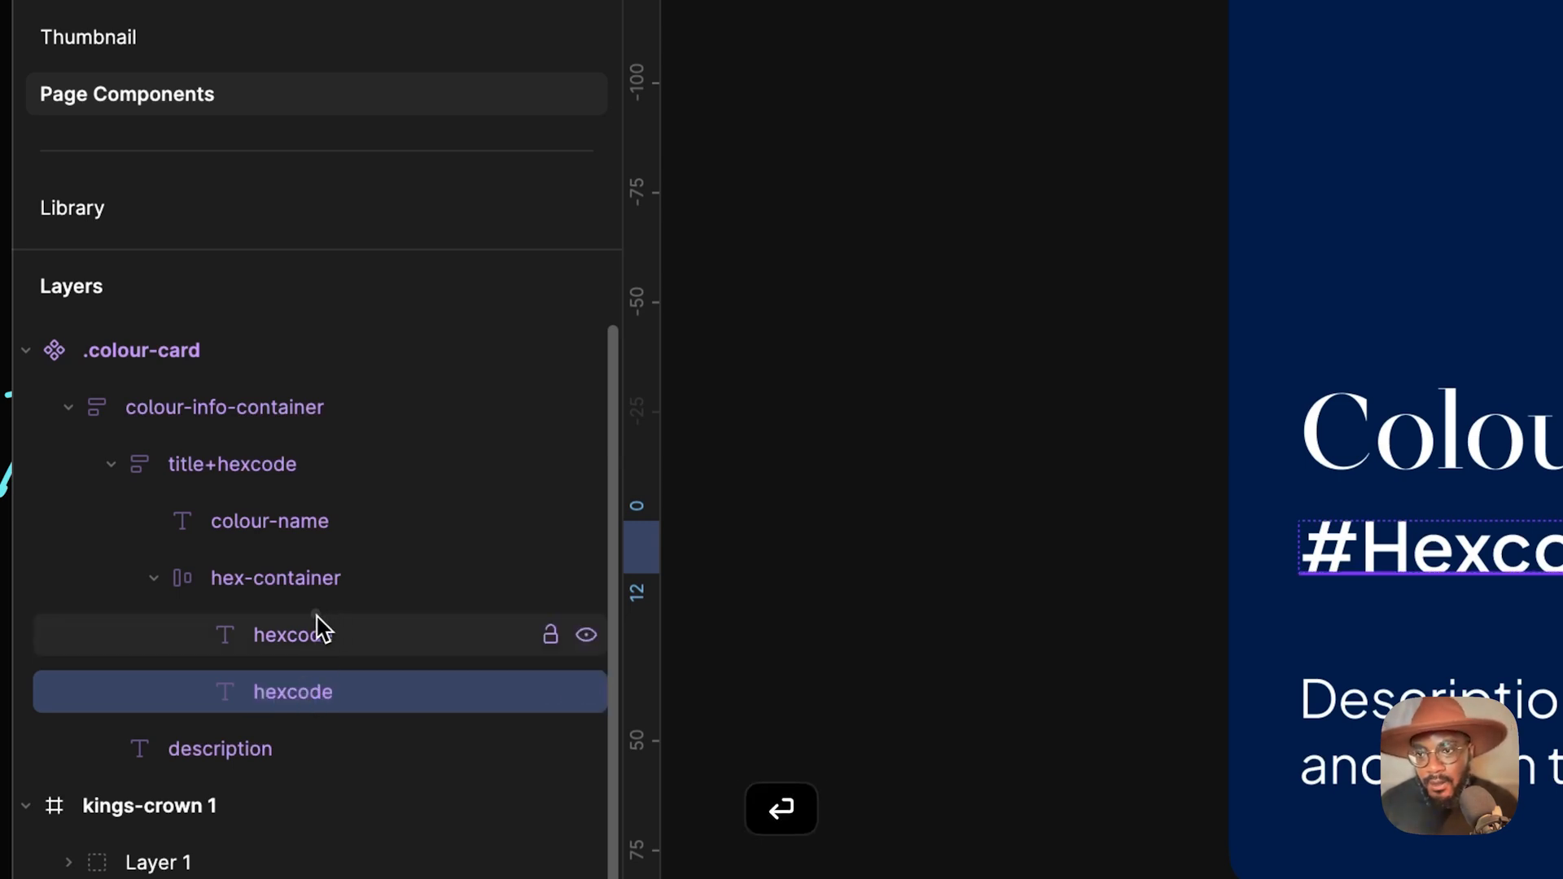
Step: Rename the first hexcode layer in hex-container as #
{"action": "left_click", "coordinate": [318, 637]}
{"action": "double_click", "coordinate": [311, 634]}
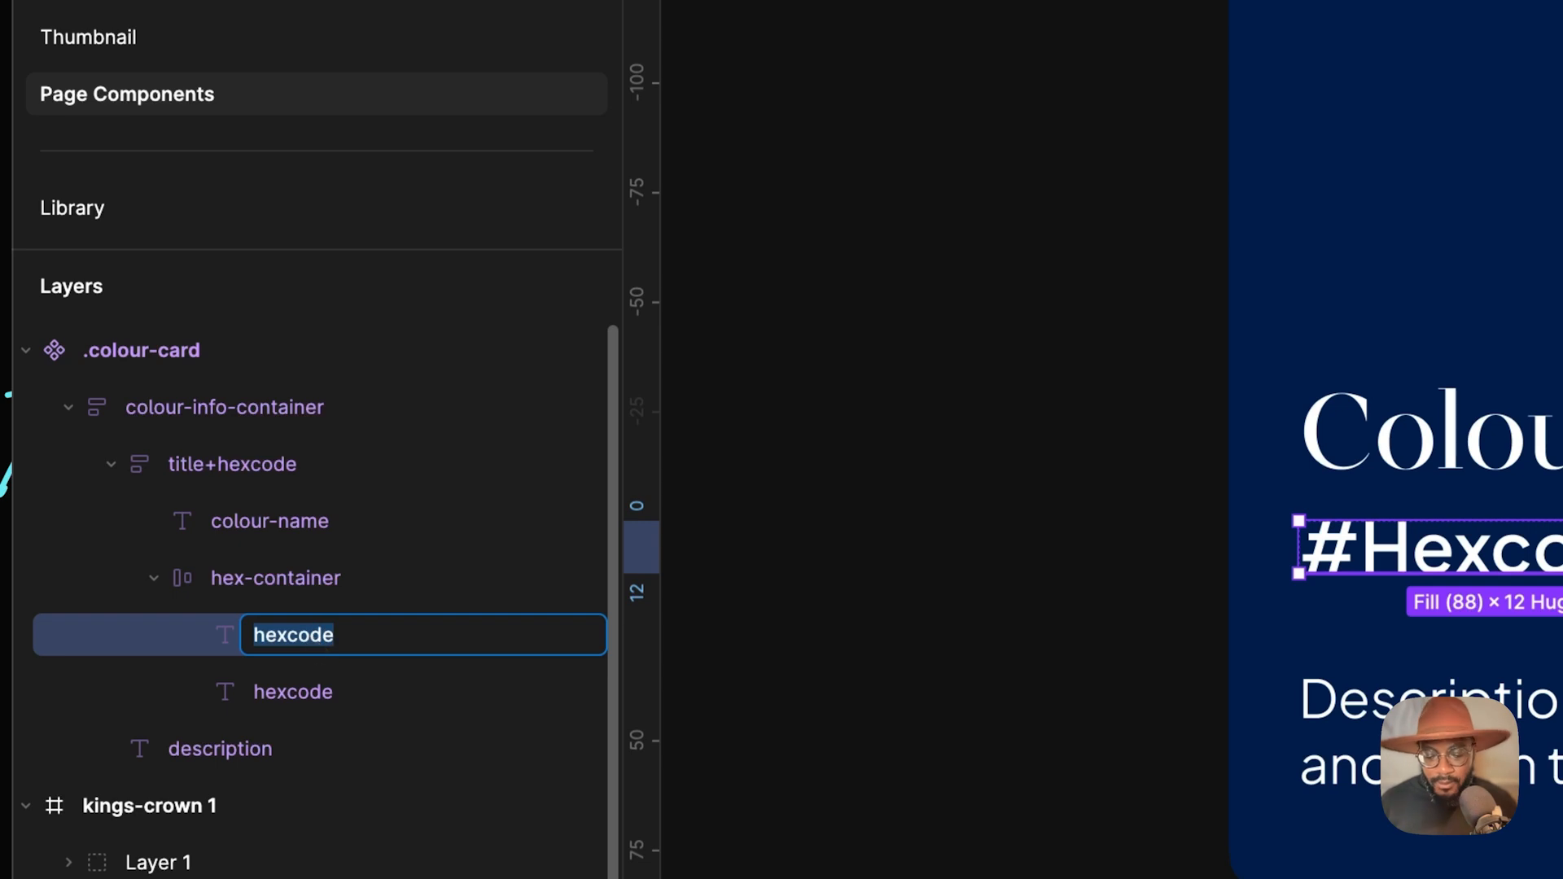
{"action": "type", "text": "#"}
{"action": "key", "text": "Return"}
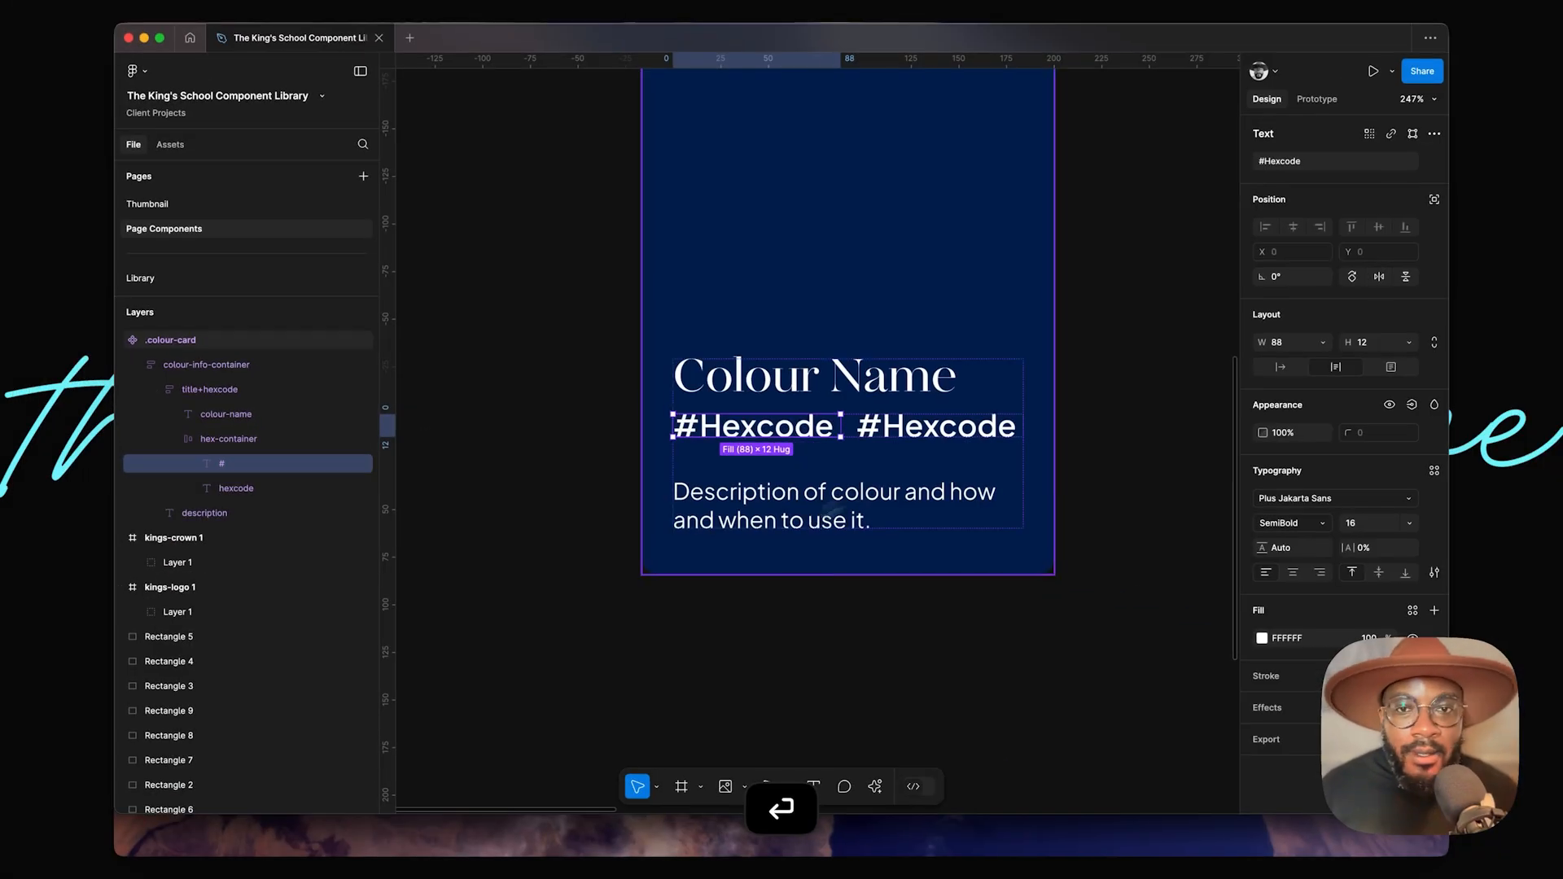
Step: Delete the word Hexcode from the # layer's text, leaving only #, and set the text to auto width
{"action": "double_click", "coordinate": [765, 428]}
{"action": "double_click", "coordinate": [765, 427]}
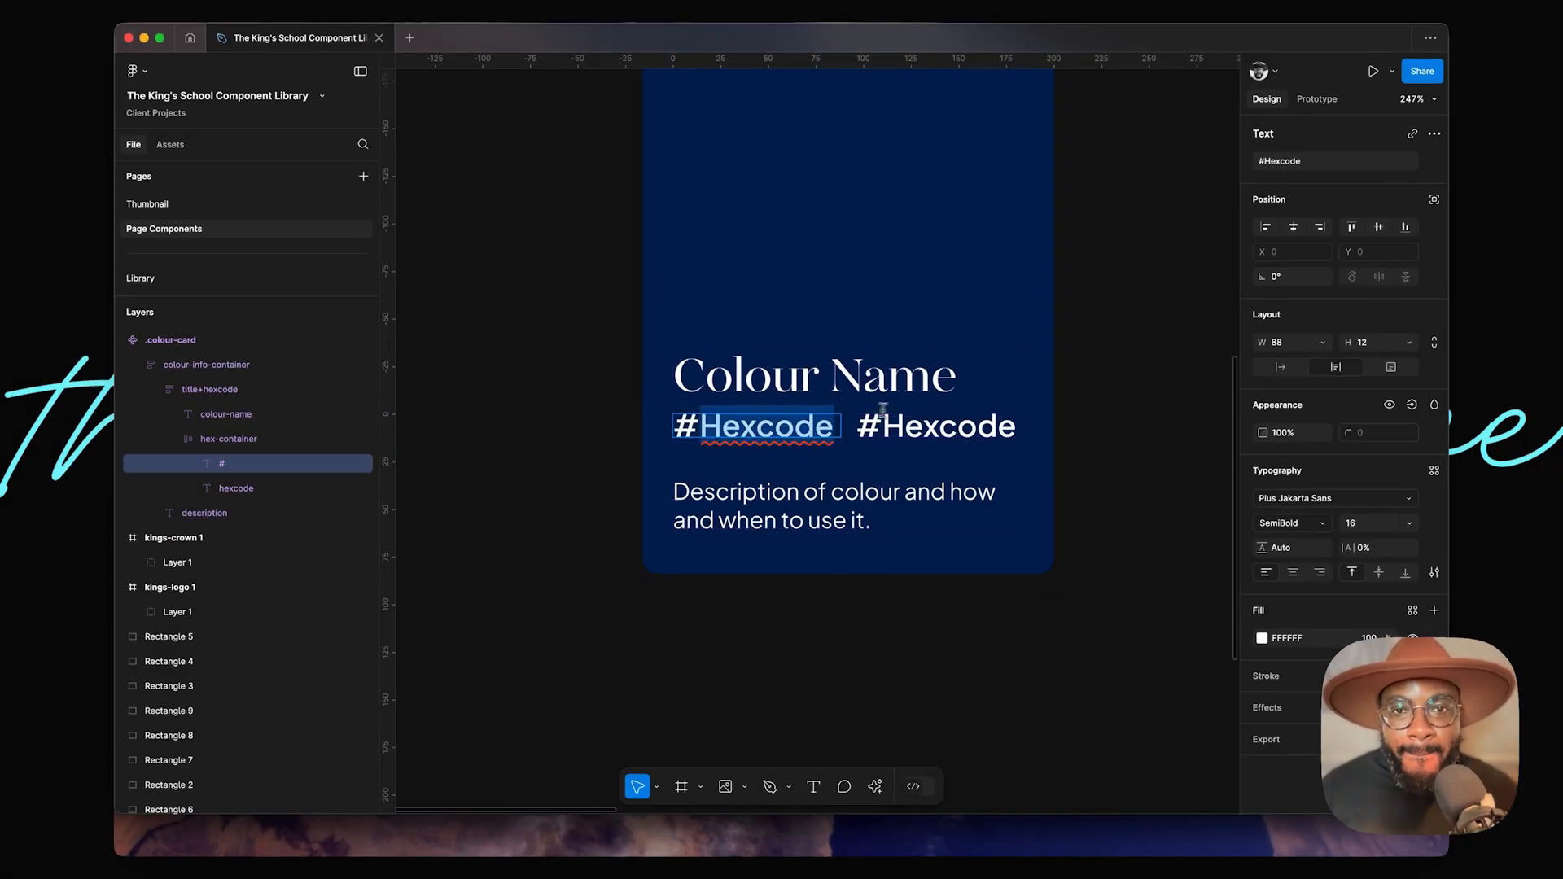
{"action": "key", "text": "BackSpace"}
{"action": "key", "text": "Escape"}
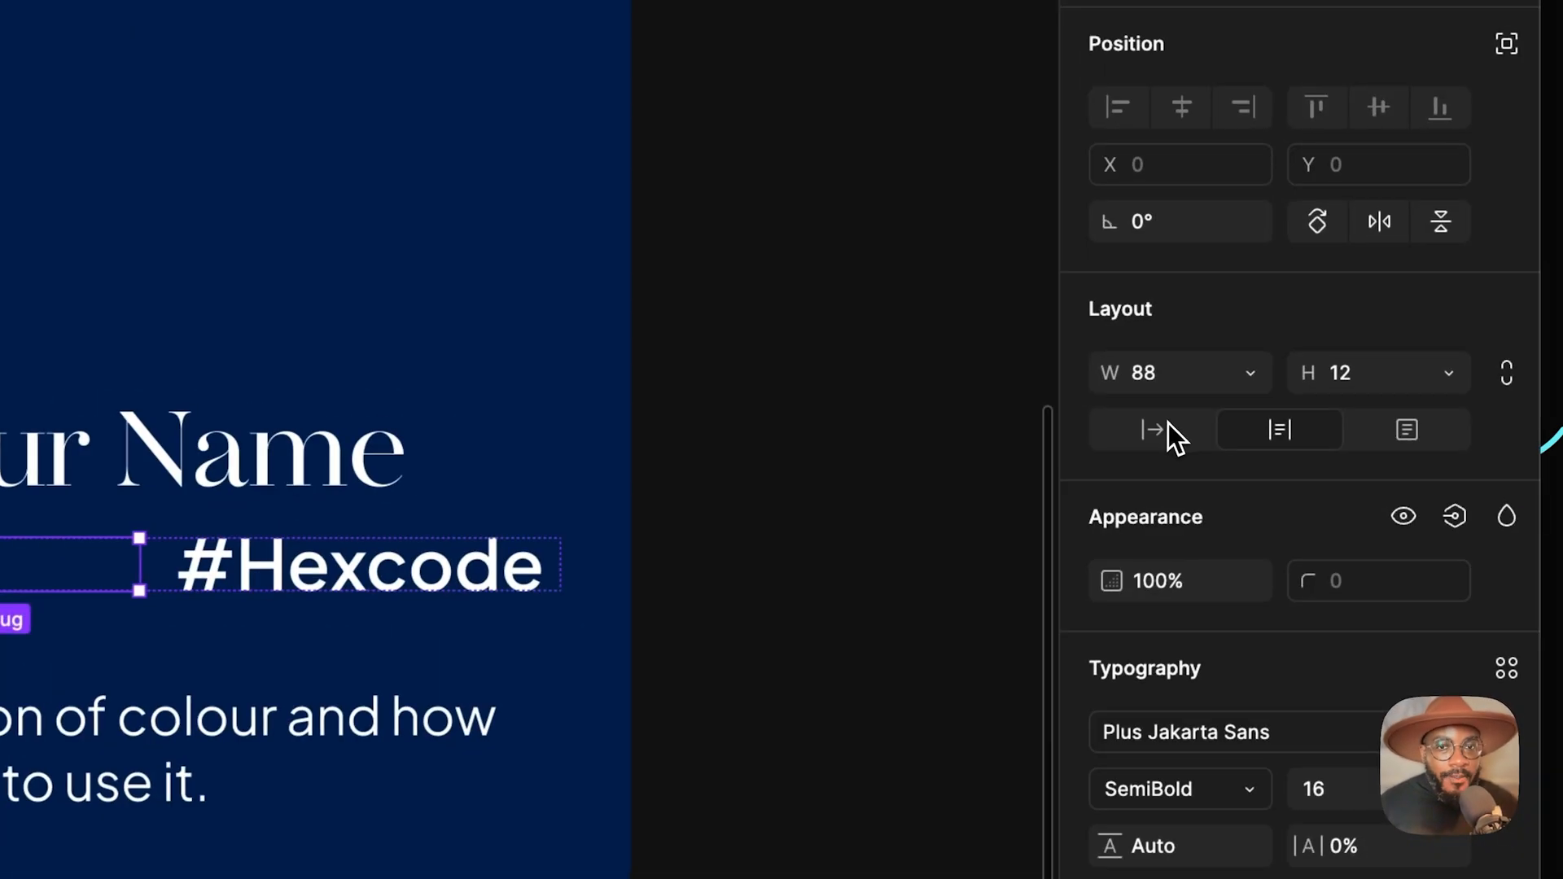
{"action": "left_click", "coordinate": [1169, 424]}
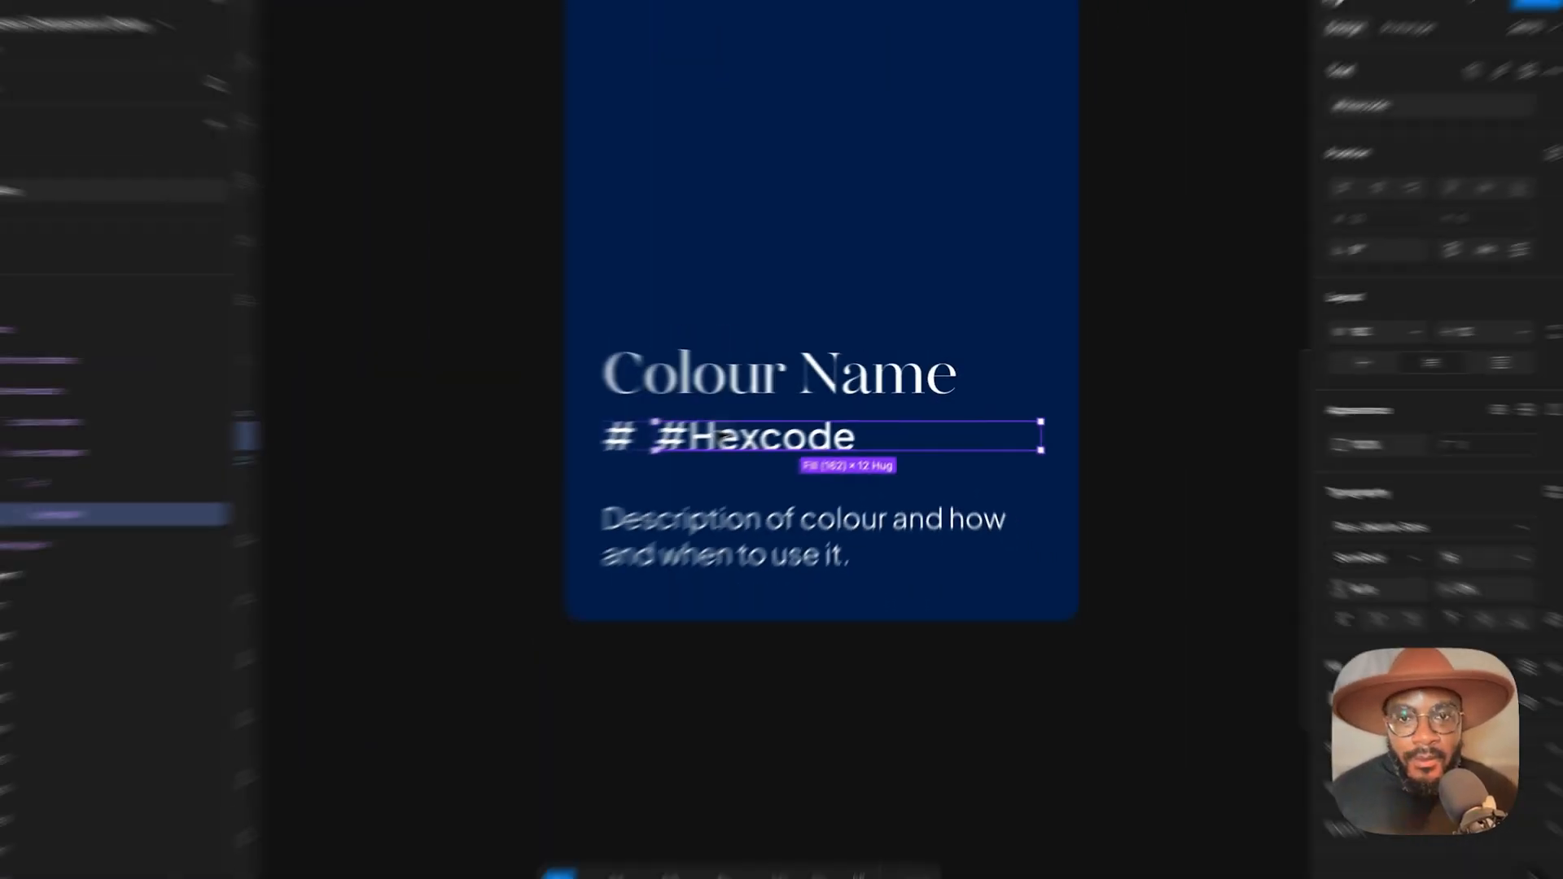
Step: Remove the # character from the second text in hex-container so it reads Hexcode
{"action": "double_click", "coordinate": [747, 427]}
{"action": "left_click", "coordinate": [747, 427]}
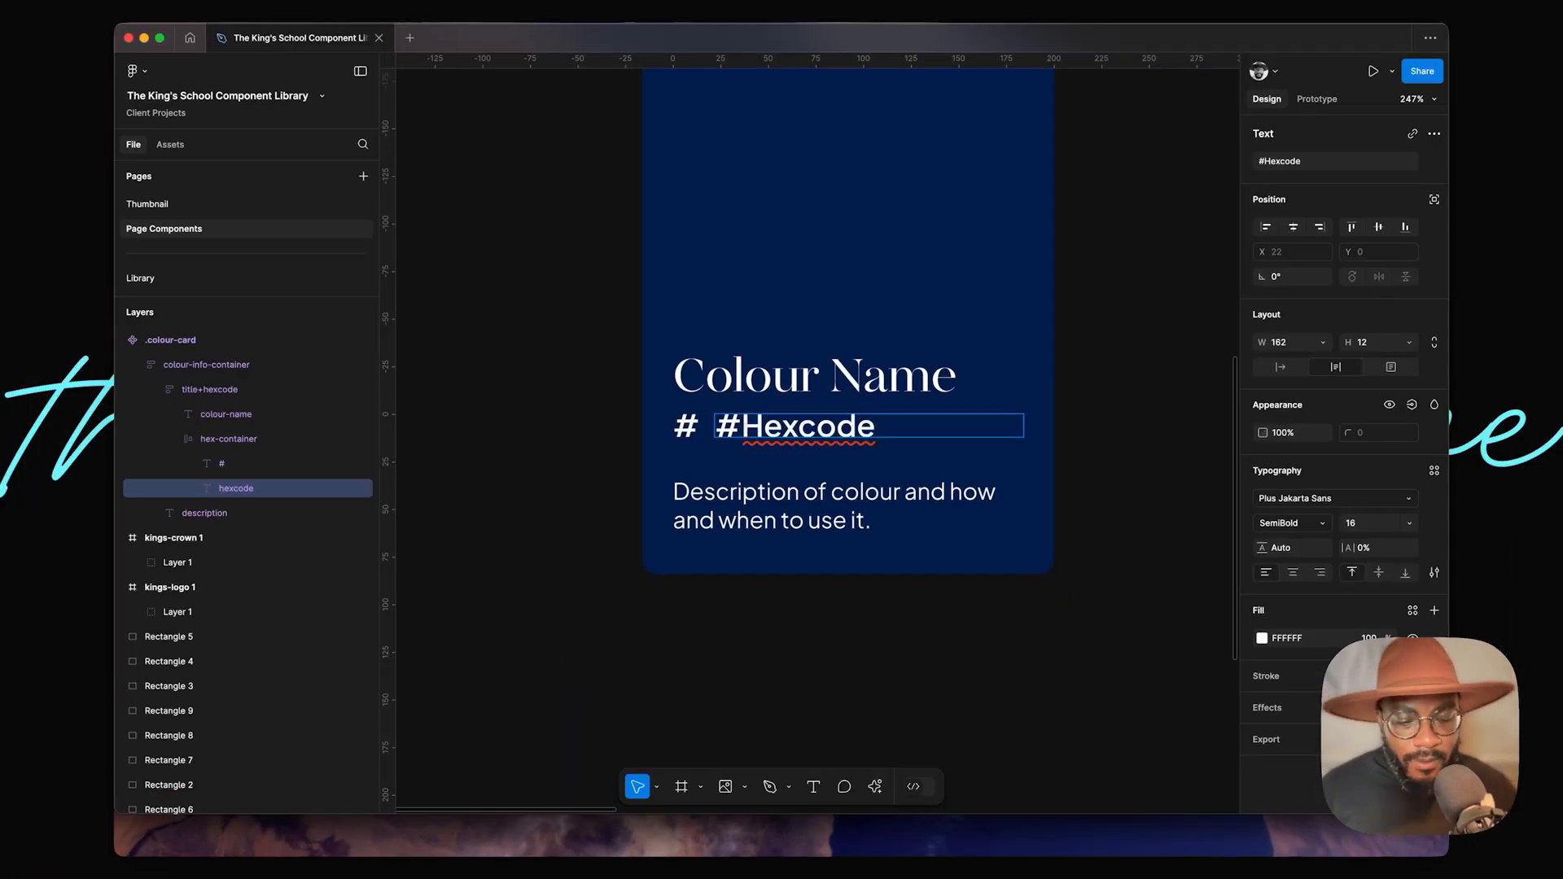
{"action": "key", "text": "BackSpace"}
{"action": "key", "text": "Escape"}
{"action": "left_click", "coordinate": [1123, 418]}
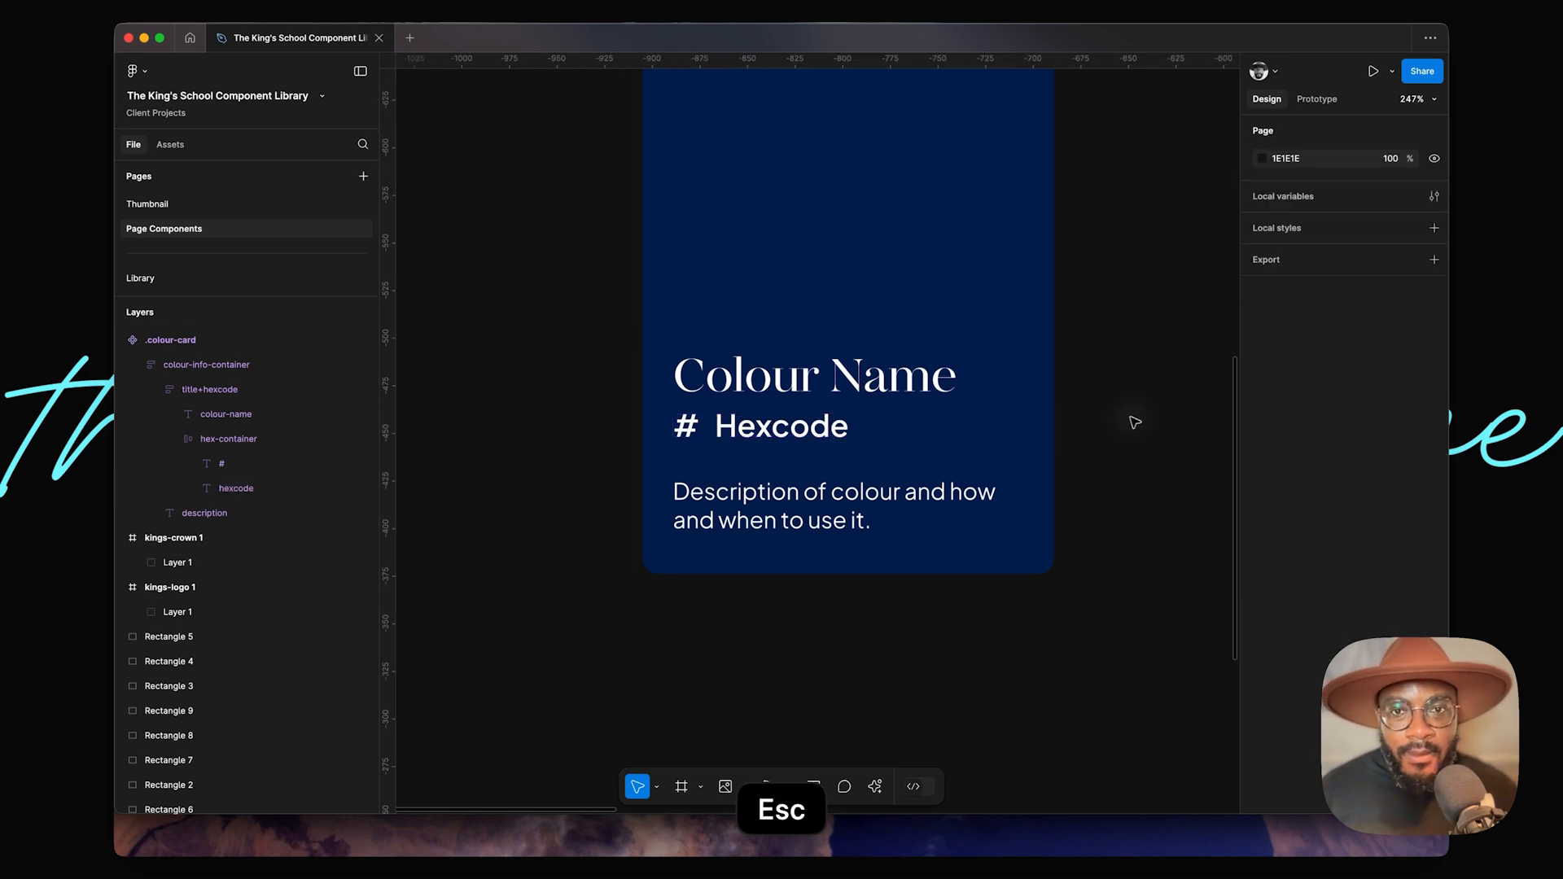
Step: Reduce the horizontal gap between the items in hex-container to 4
{"action": "left_click", "coordinate": [209, 389]}
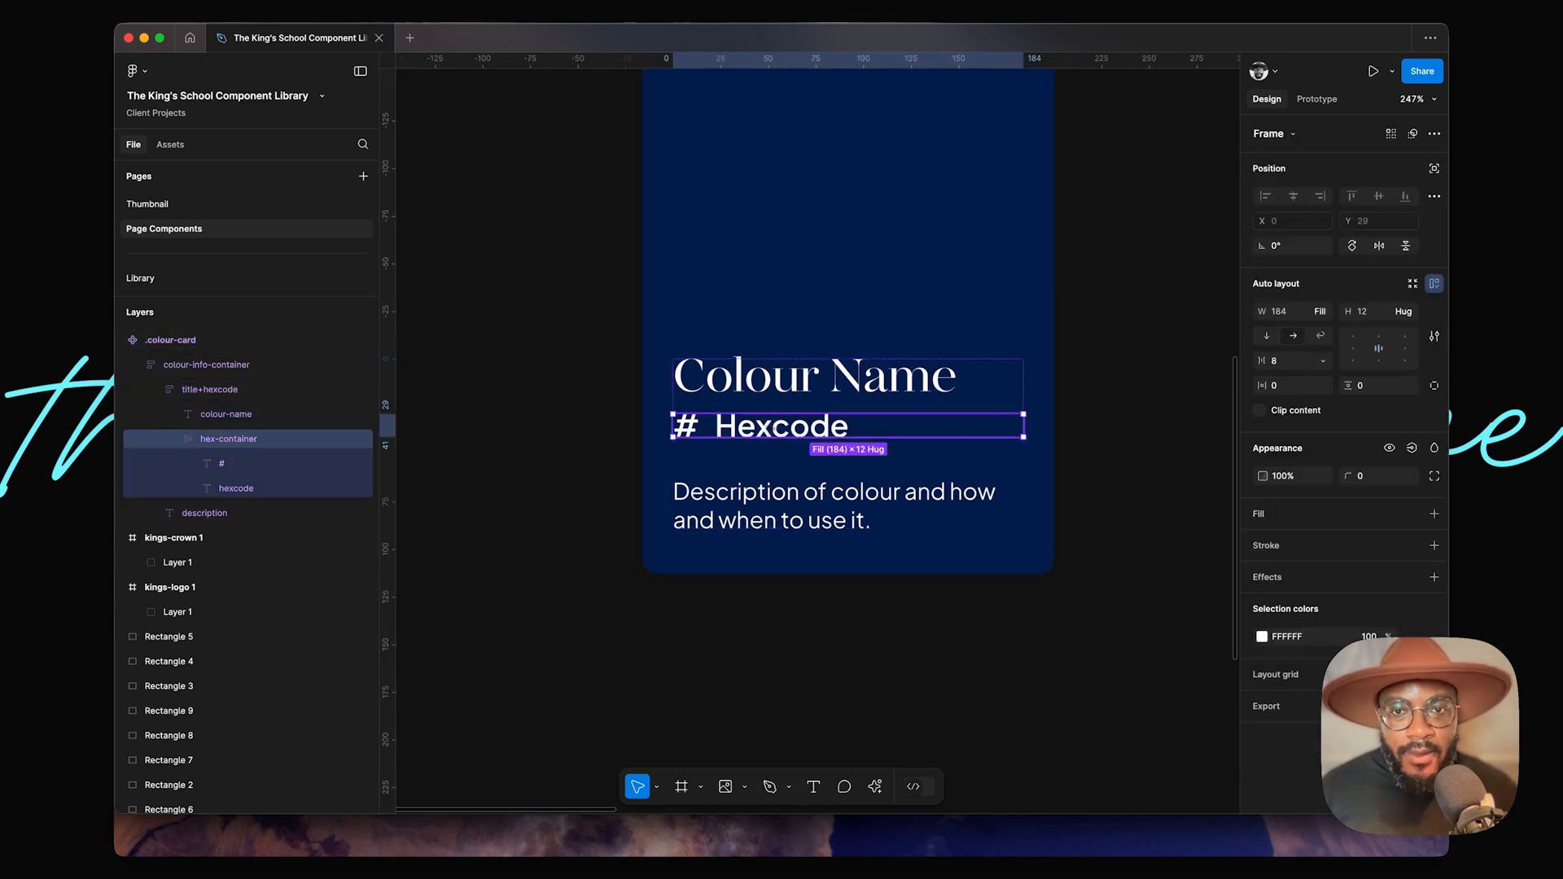
{"action": "left_click", "coordinate": [769, 427]}
{"action": "left_click", "coordinate": [1280, 361]}
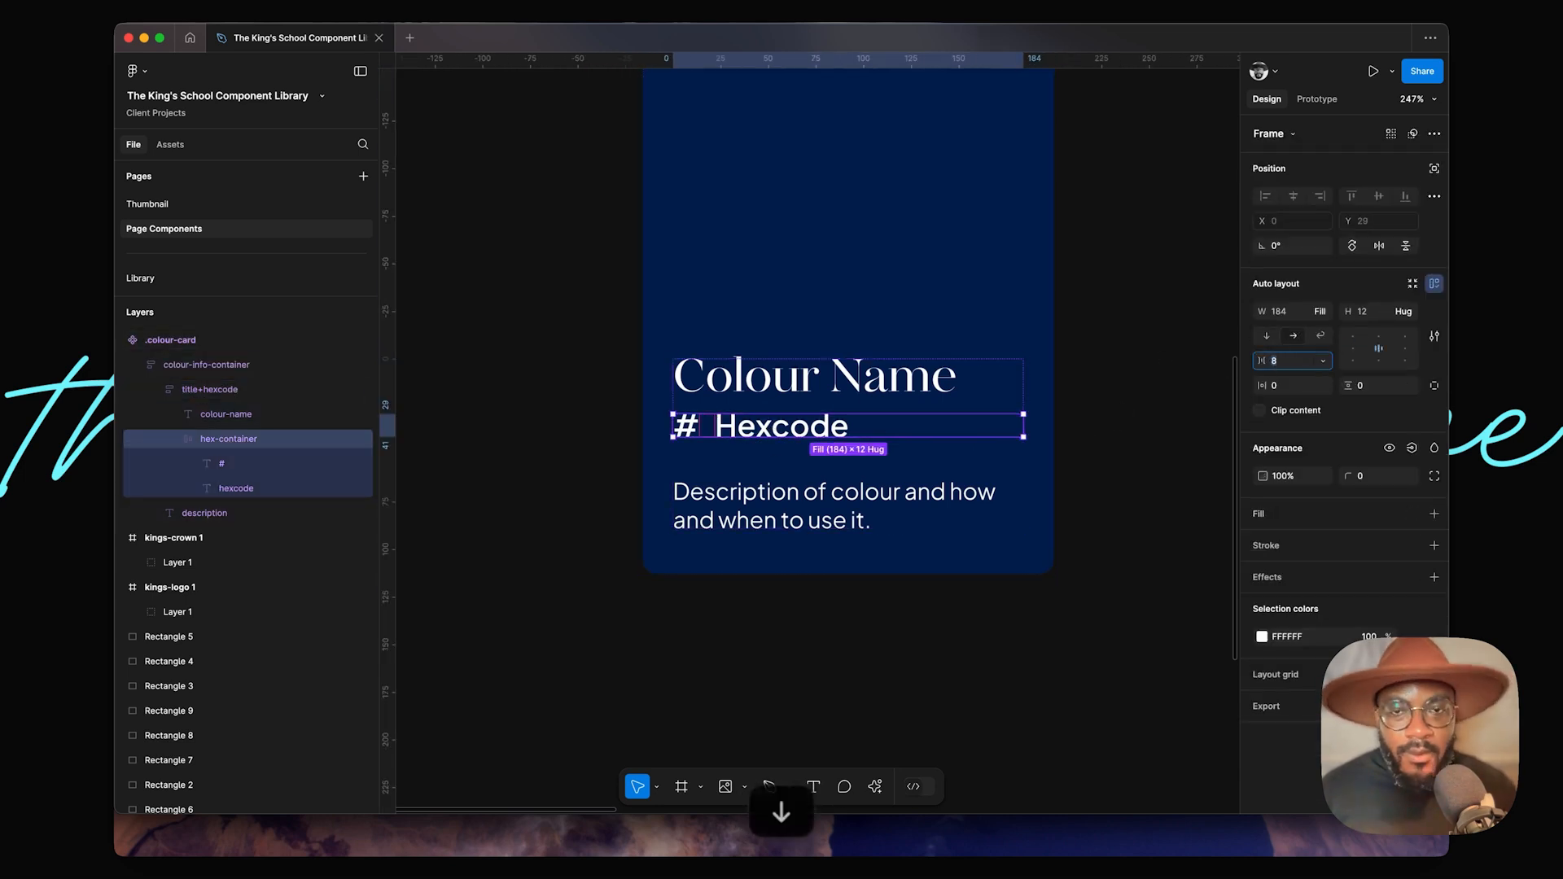
{"action": "key", "text": "Down"}
{"action": "key", "text": "Down"}
{"action": "key", "text": "Down"}
{"action": "key", "text": "Down"}
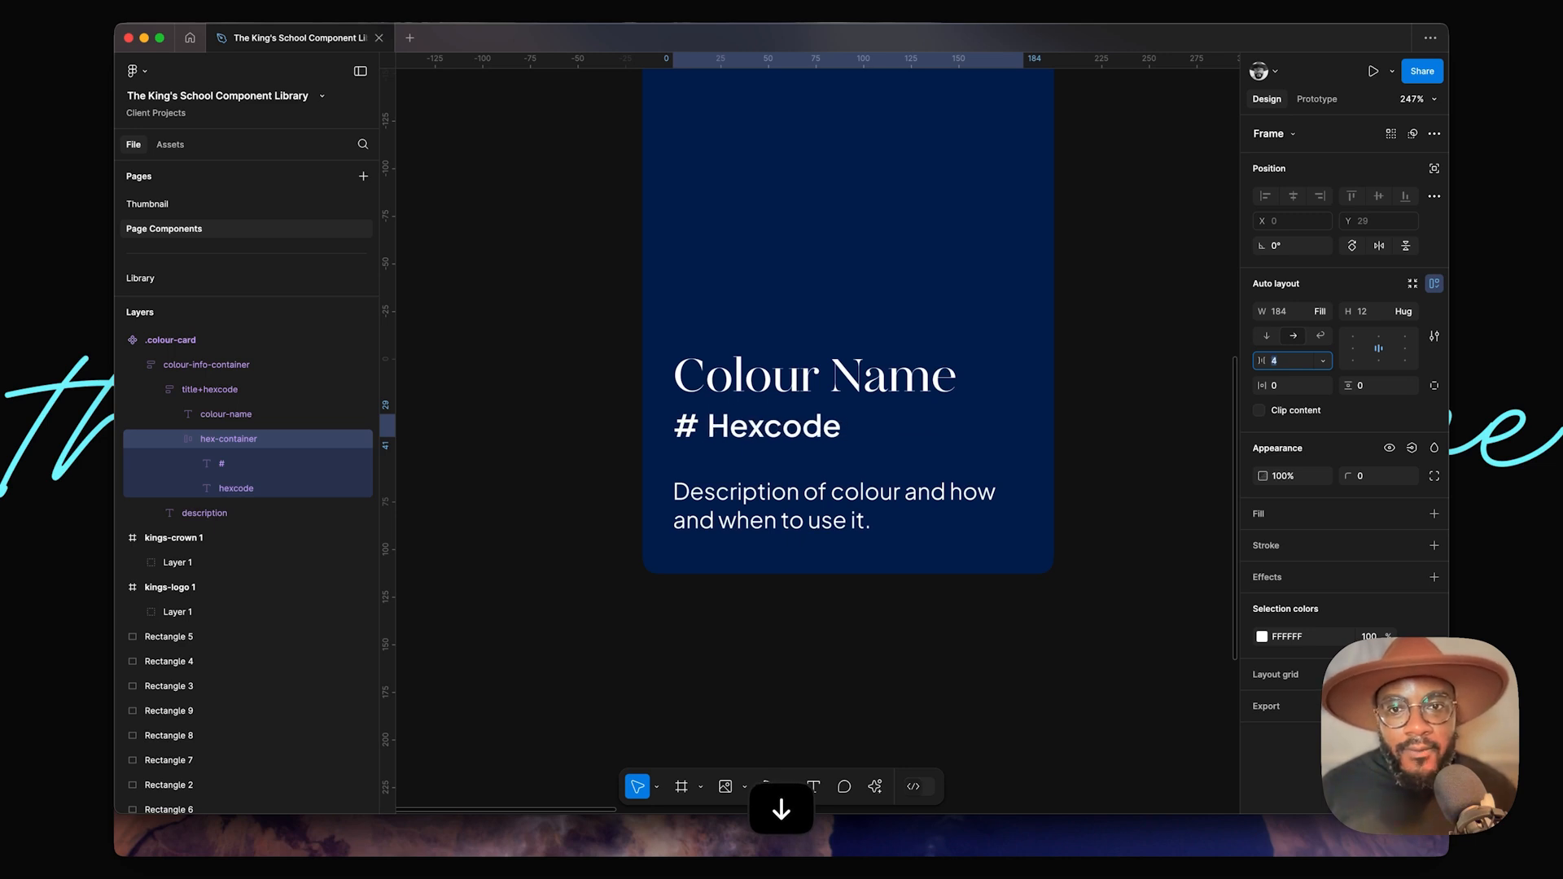
{"action": "left_click", "coordinate": [1138, 363]}
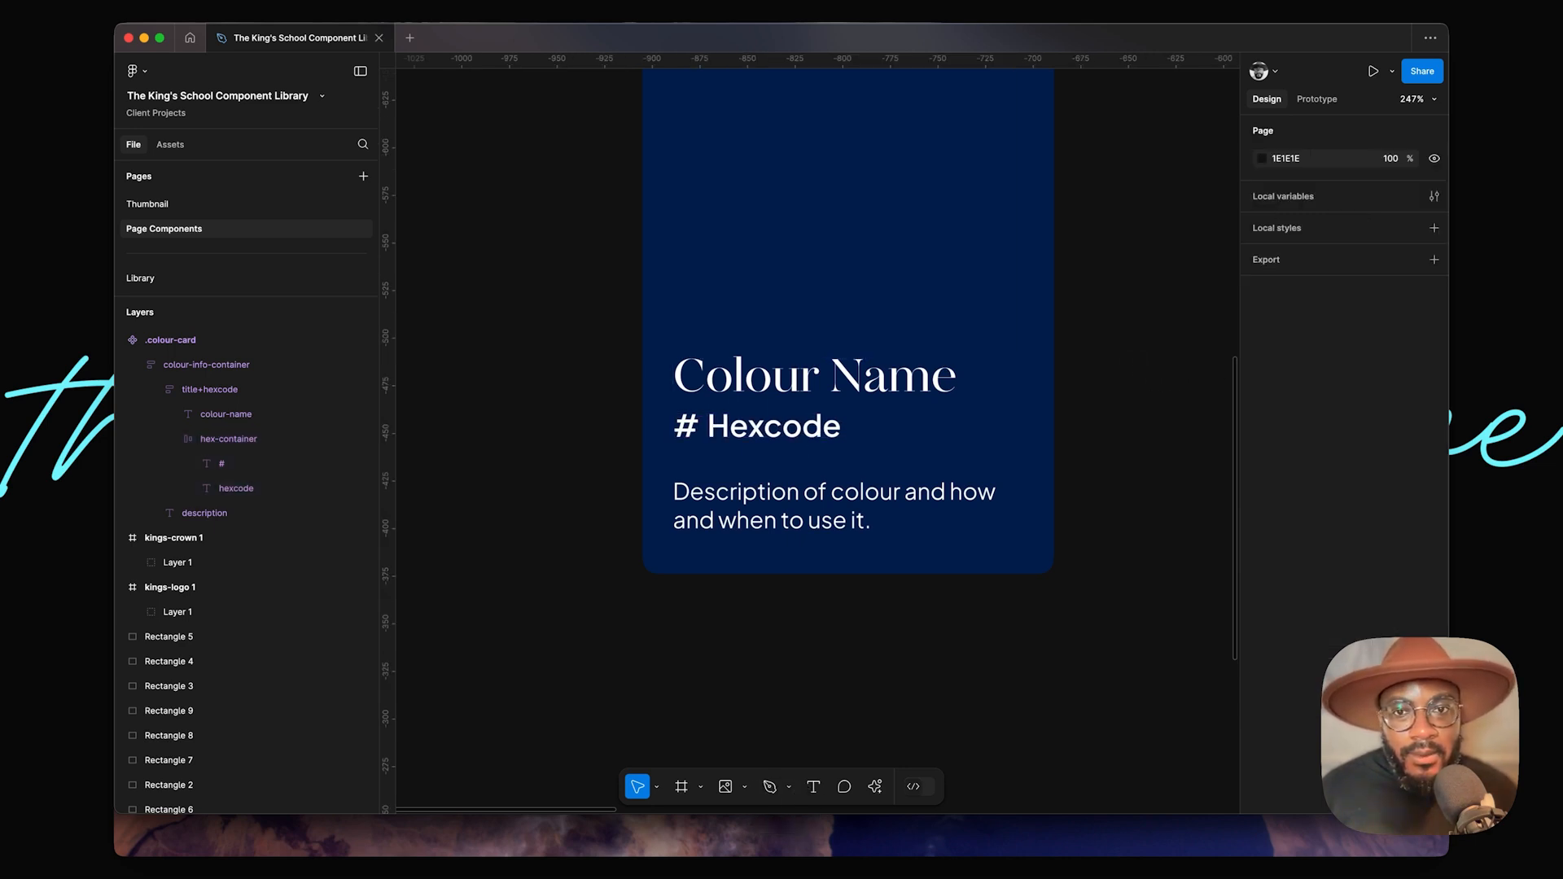
{"action": "scroll", "coordinate": [1138, 363], "scroll_direction": "down", "scroll_amount": 5, "text": "ctrl"}
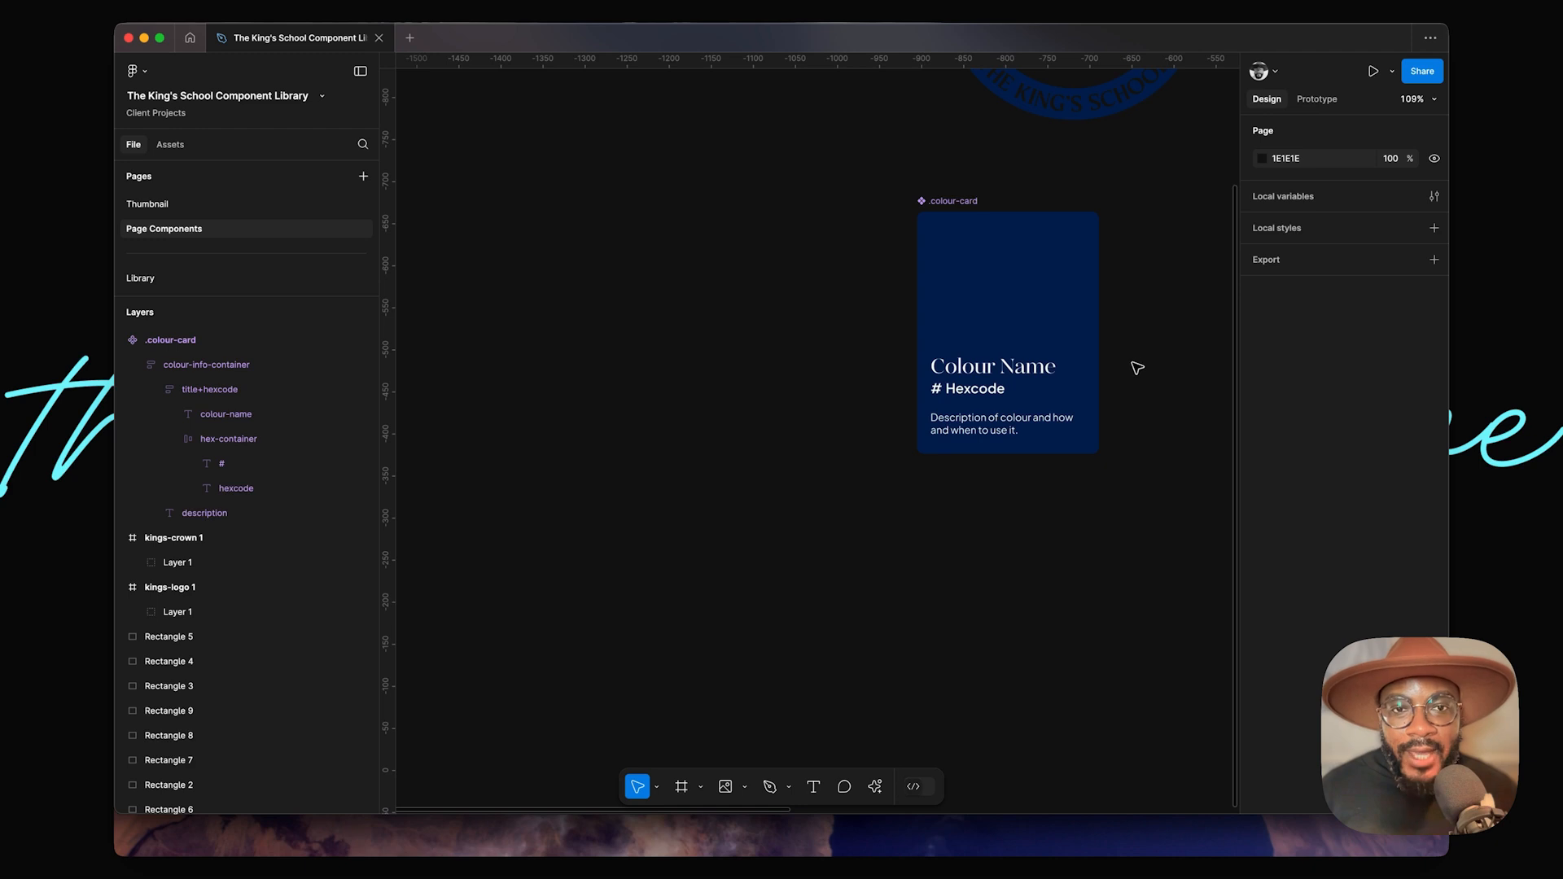
{"action": "scroll", "coordinate": [1137, 368], "scroll_direction": "right", "scroll_amount": 3}
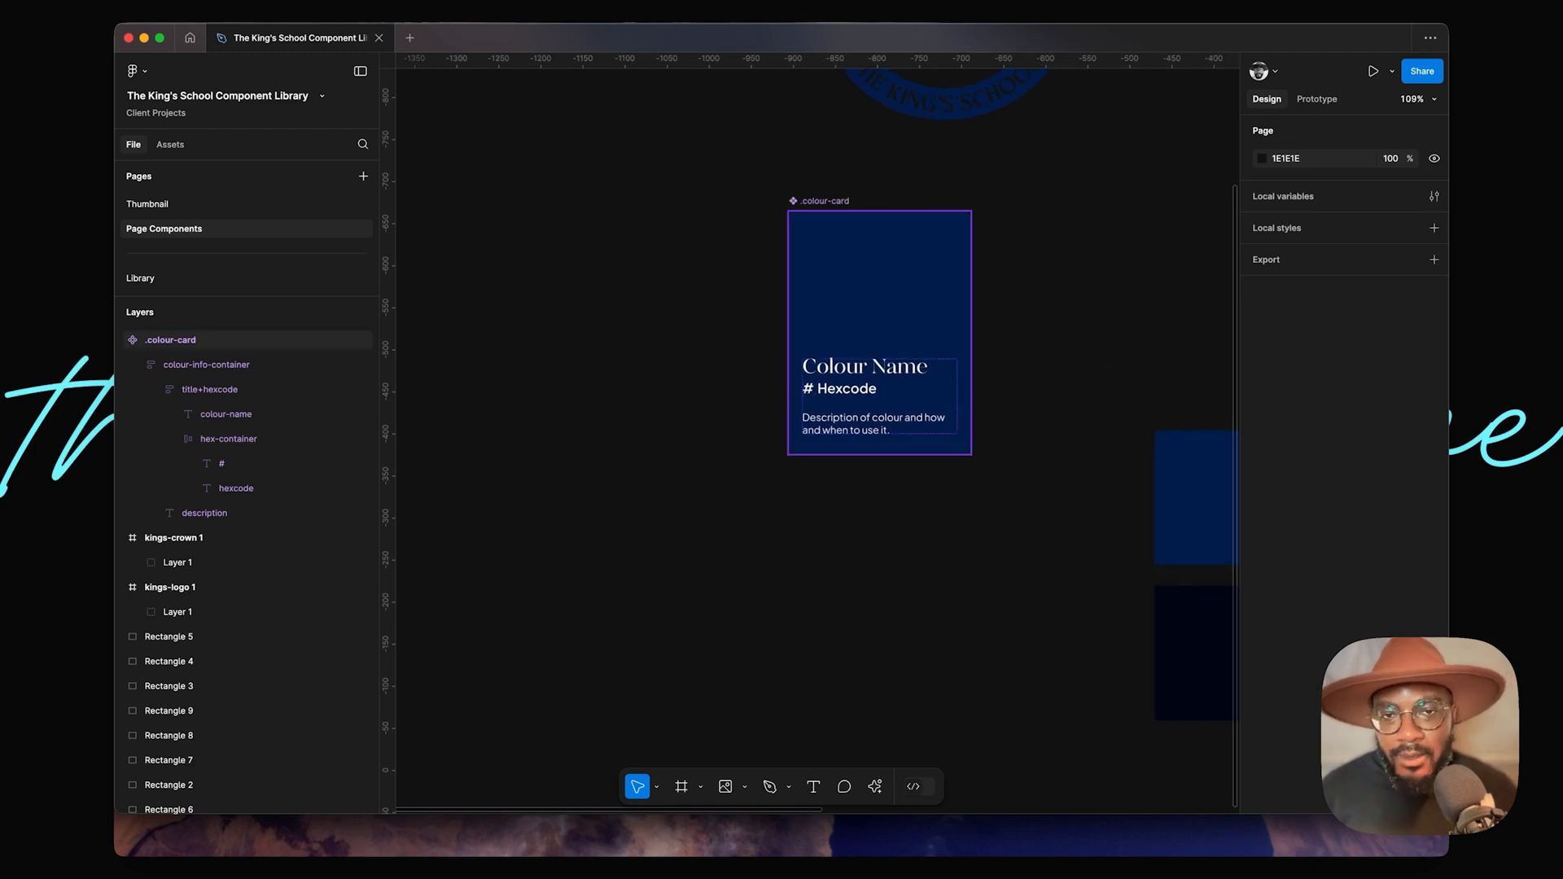
{"action": "scroll", "coordinate": [973, 428], "scroll_direction": "up", "scroll_amount": 4, "text": "ctrl"}
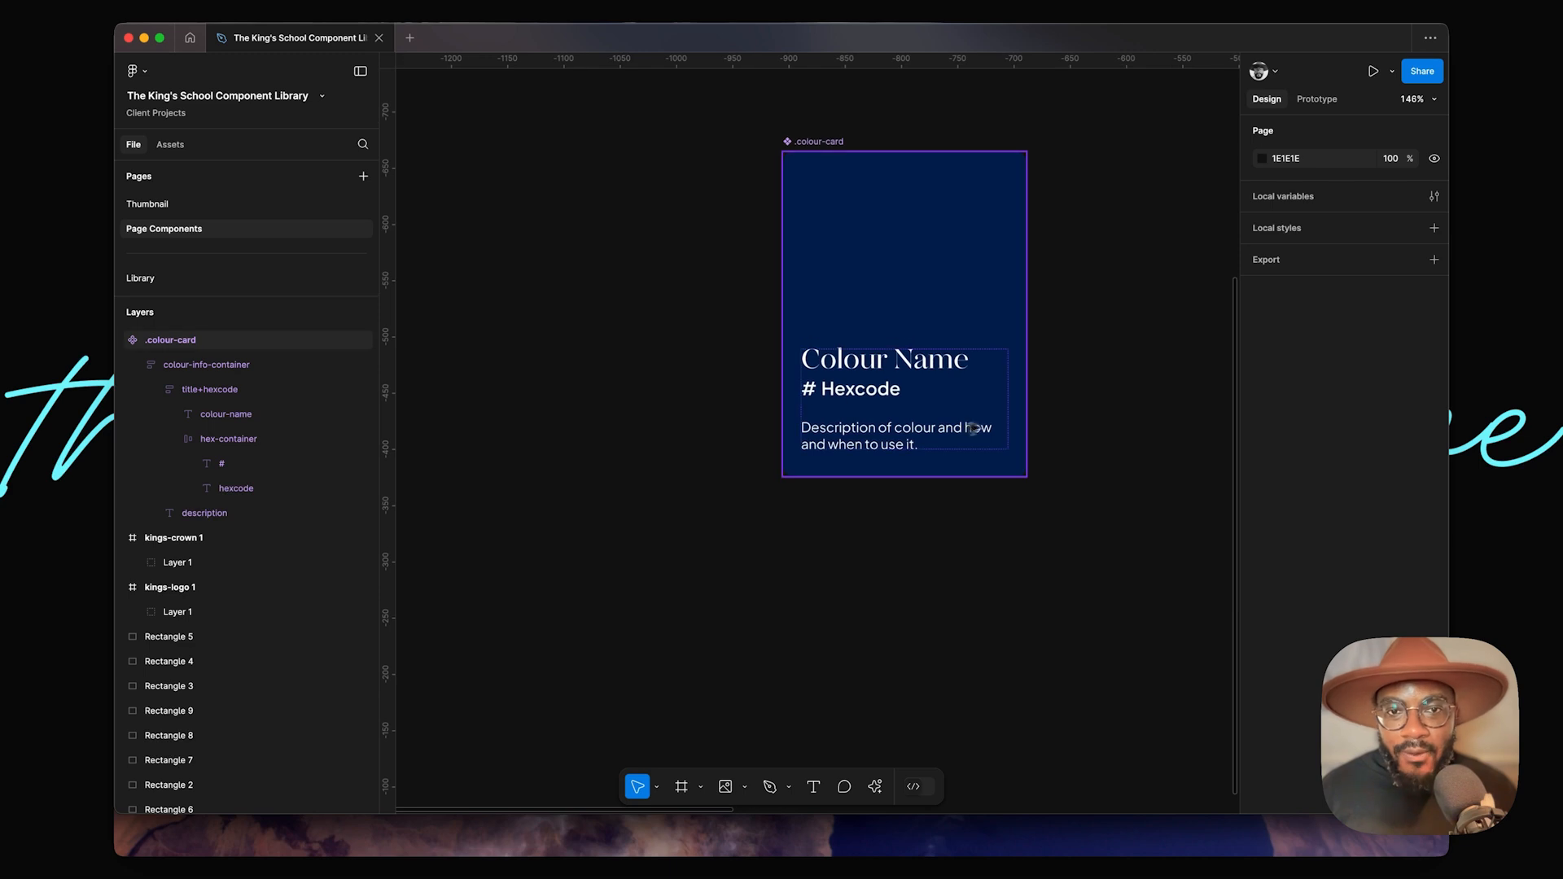
{"action": "left_click", "coordinate": [883, 378]}
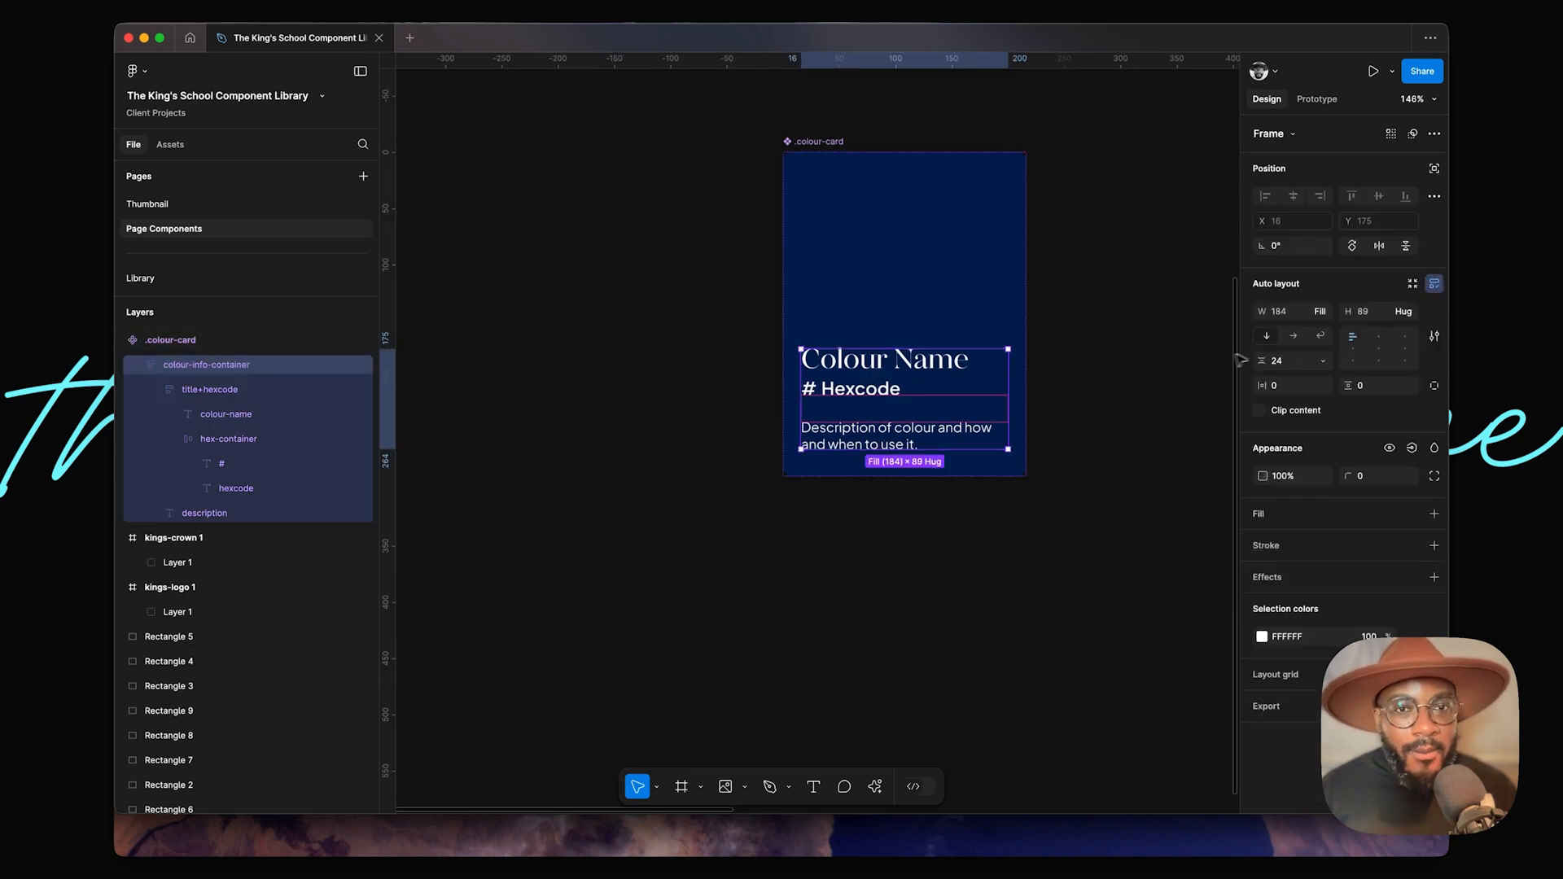
{"action": "left_click", "coordinate": [904, 440]}
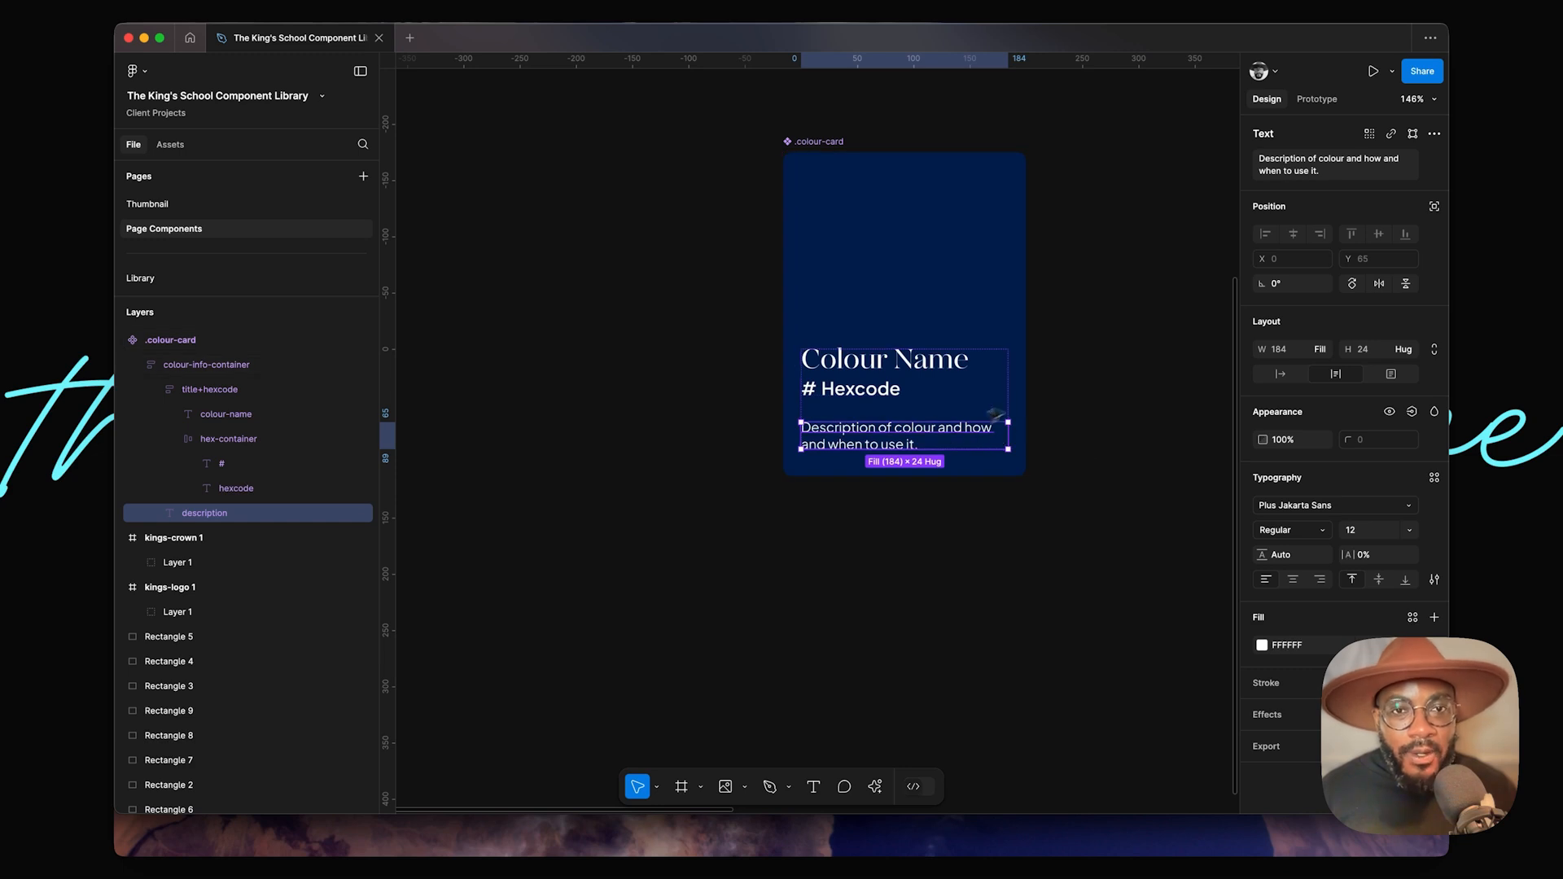
{"action": "left_click", "coordinate": [1099, 354]}
{"action": "scroll", "coordinate": [1100, 358], "scroll_direction": "left", "scroll_amount": 1}
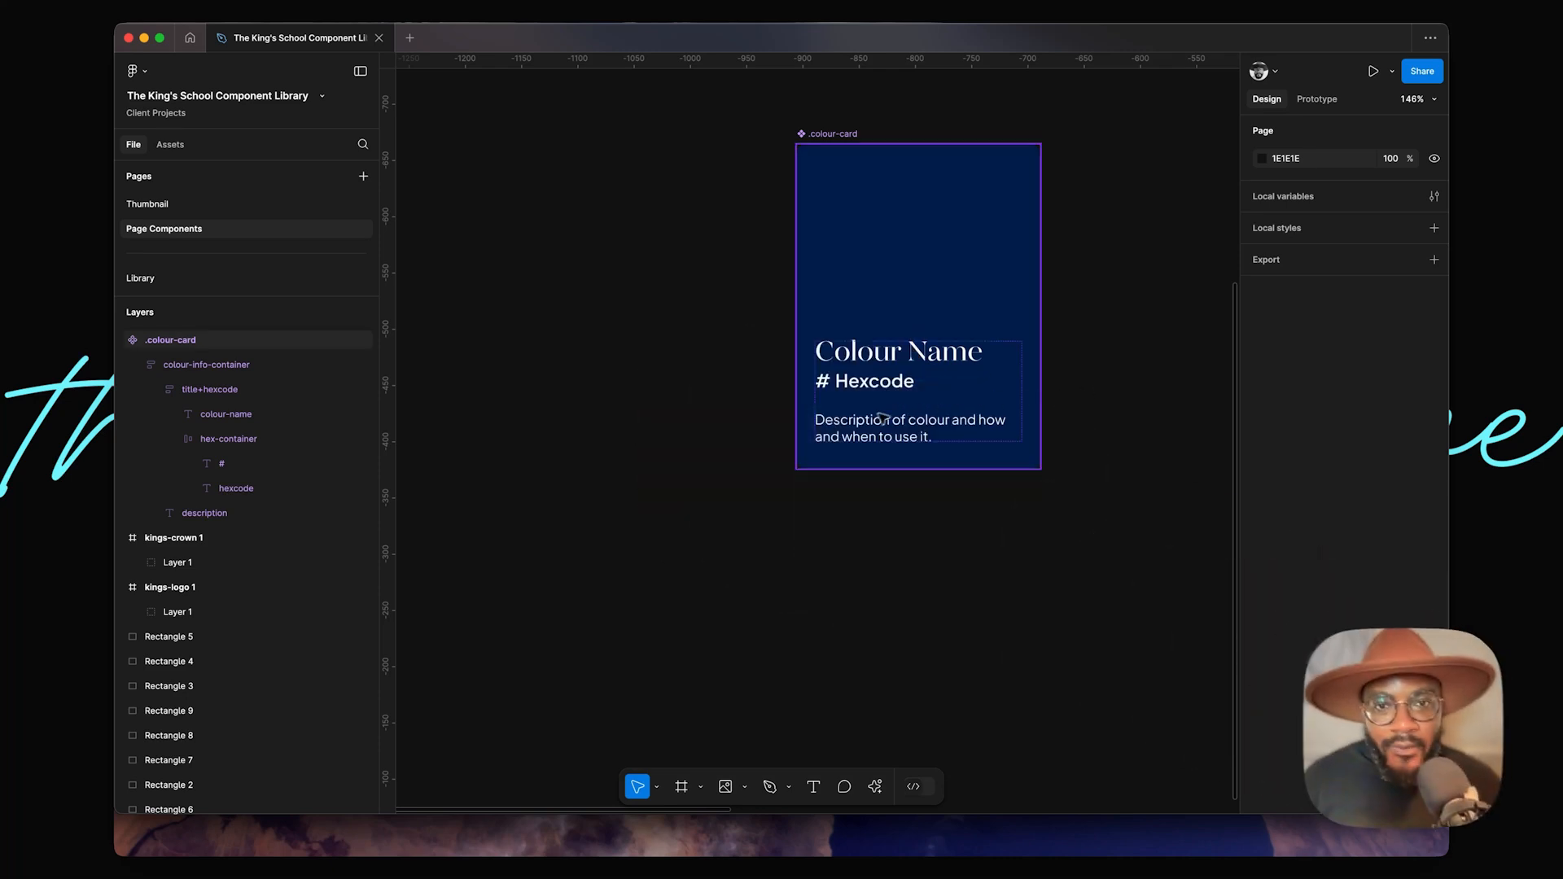
Step: Add a new line with the placeholder text fhibvajhzbfvdfa, followed by a line break, to the end of the card's description
{"action": "left_click", "coordinate": [883, 420], "text": "super"}
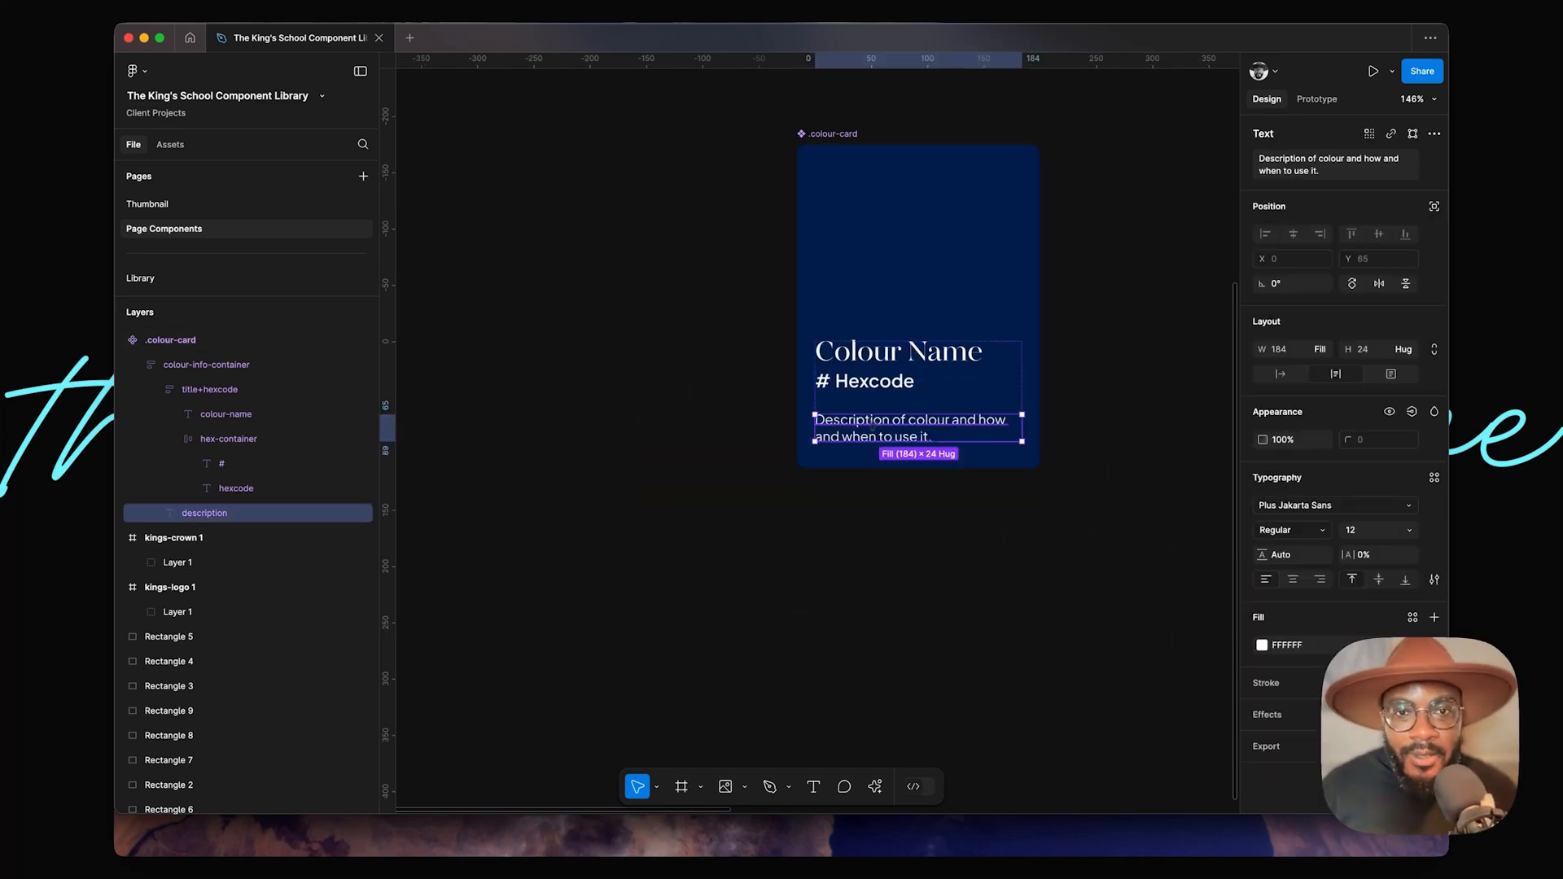
{"action": "double_click", "coordinate": [932, 436]}
{"action": "left_click", "coordinate": [943, 432]}
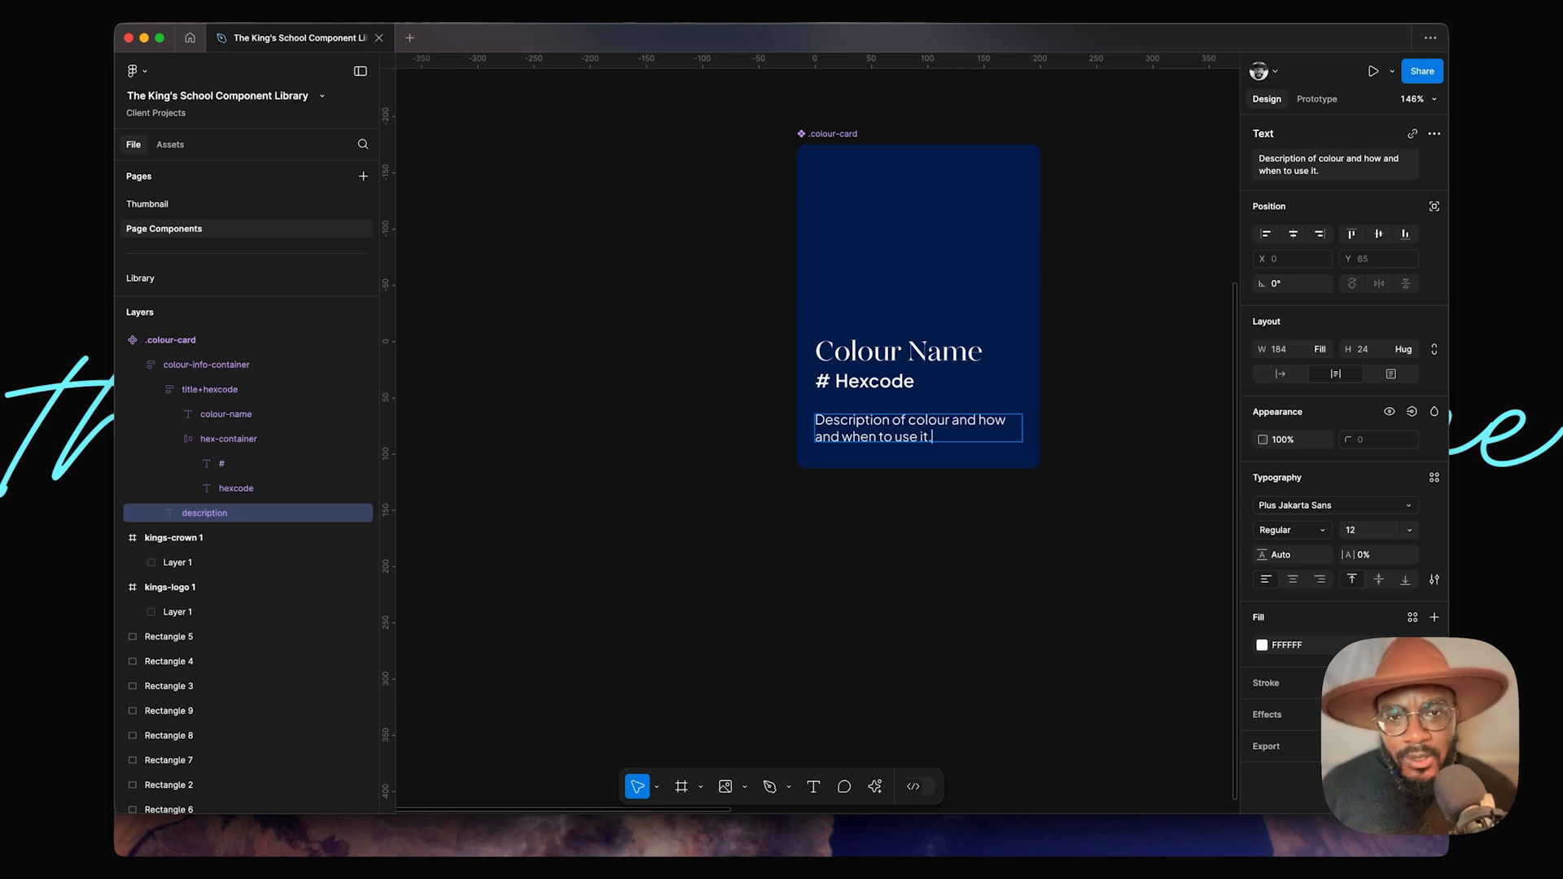
{"action": "key", "text": "Return"}
{"action": "type", "text": "fhibvajhzbfvdfa"}
{"action": "key", "text": "Return"}
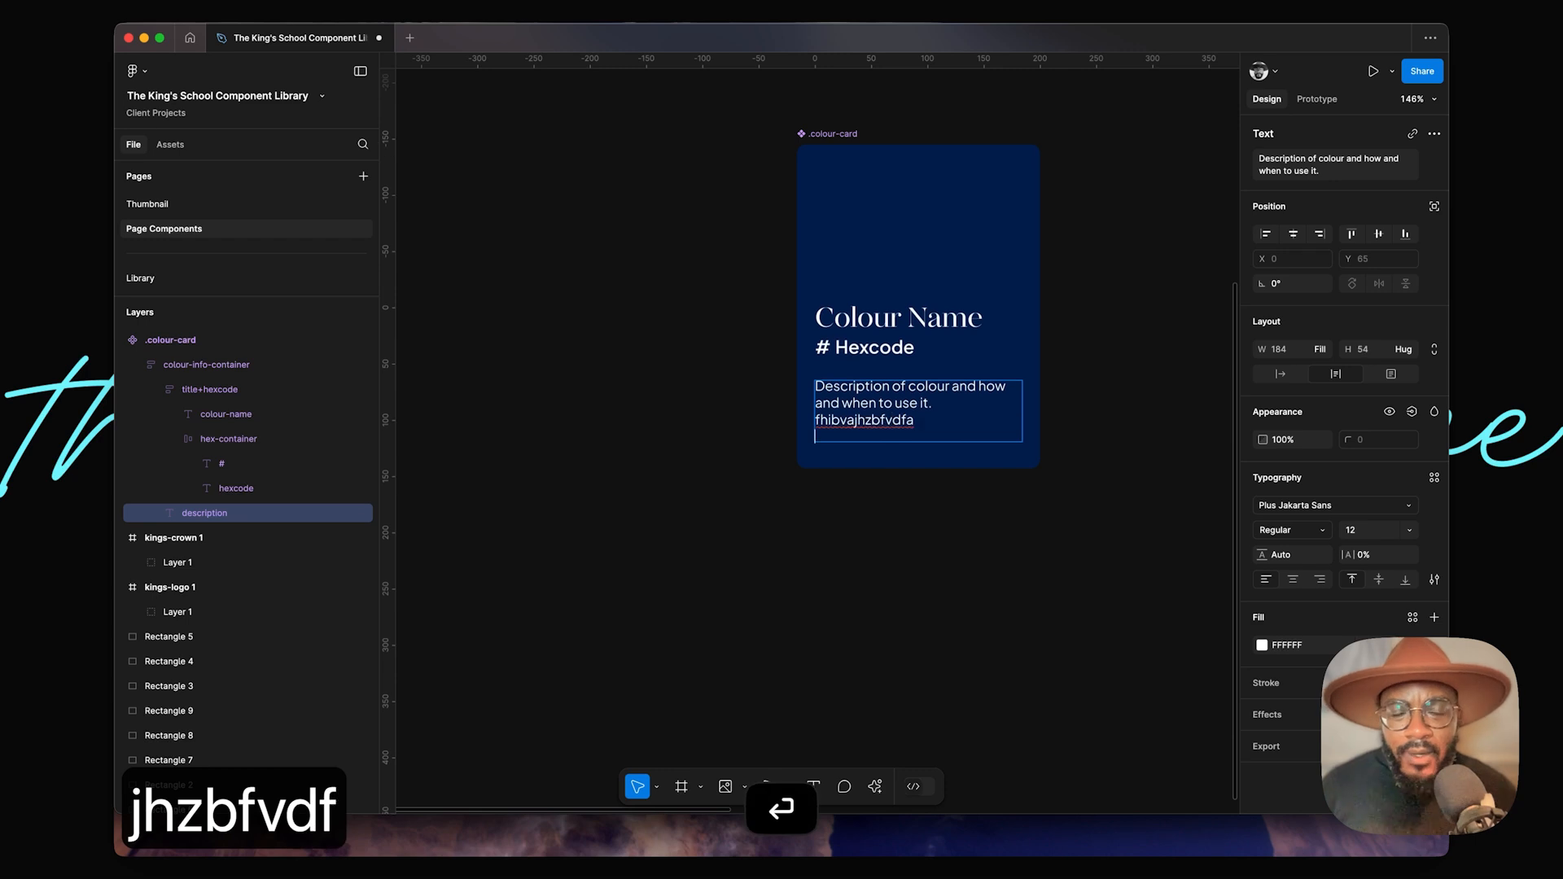
{"action": "key", "text": "Escape"}
{"action": "key", "text": "Escape"}
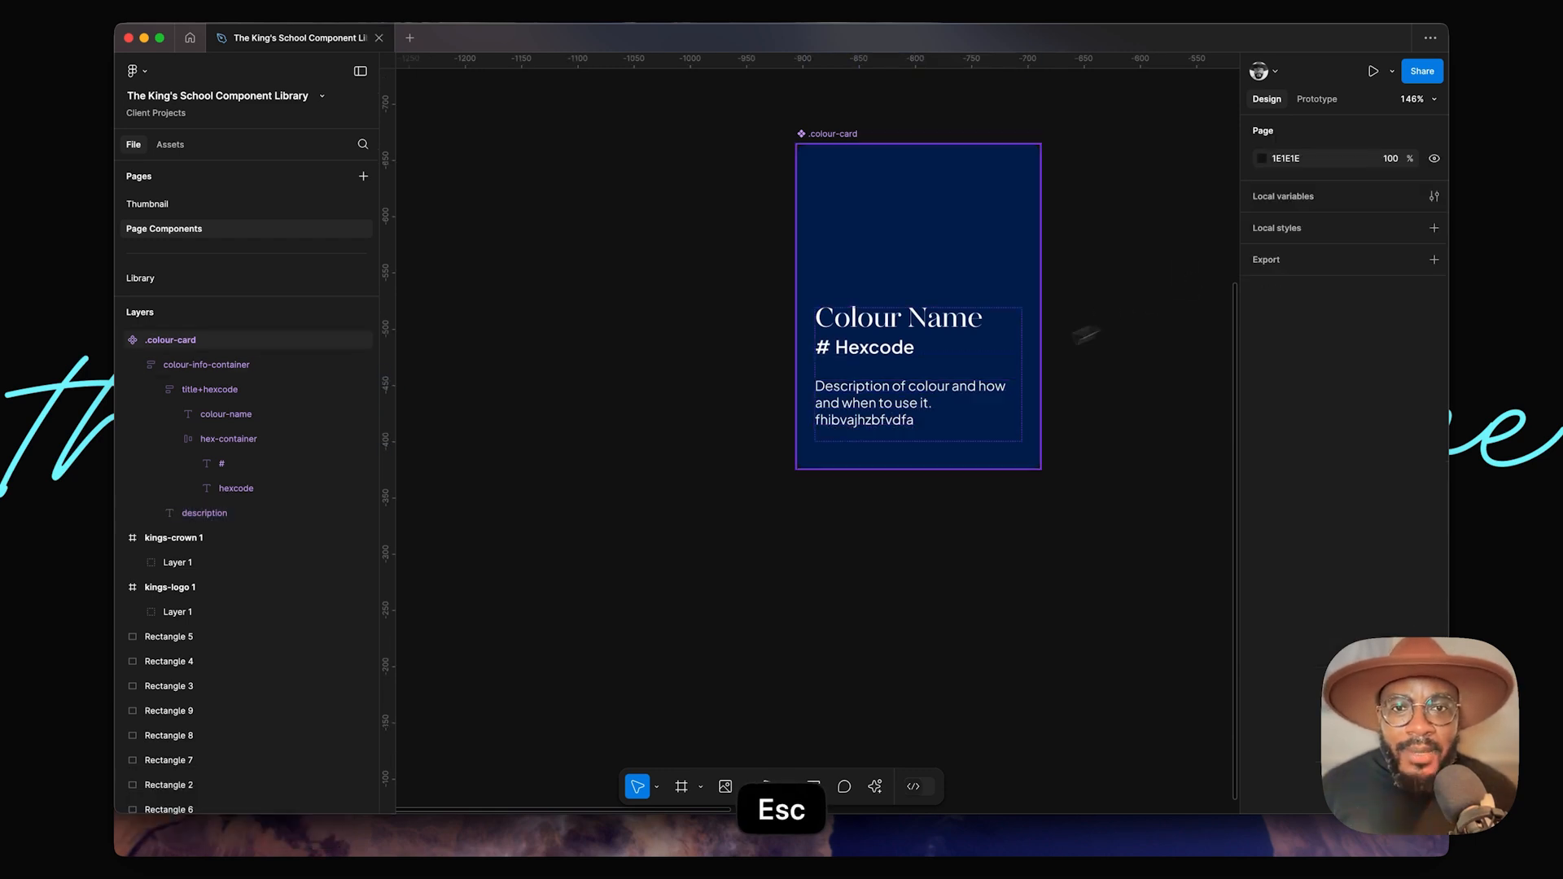
Step: Inspect the auto layout settings of the card's text container and of the .colour-card component, including its bottom-left alignment
{"action": "double_click", "coordinate": [931, 406]}
{"action": "left_click", "coordinate": [1071, 366]}
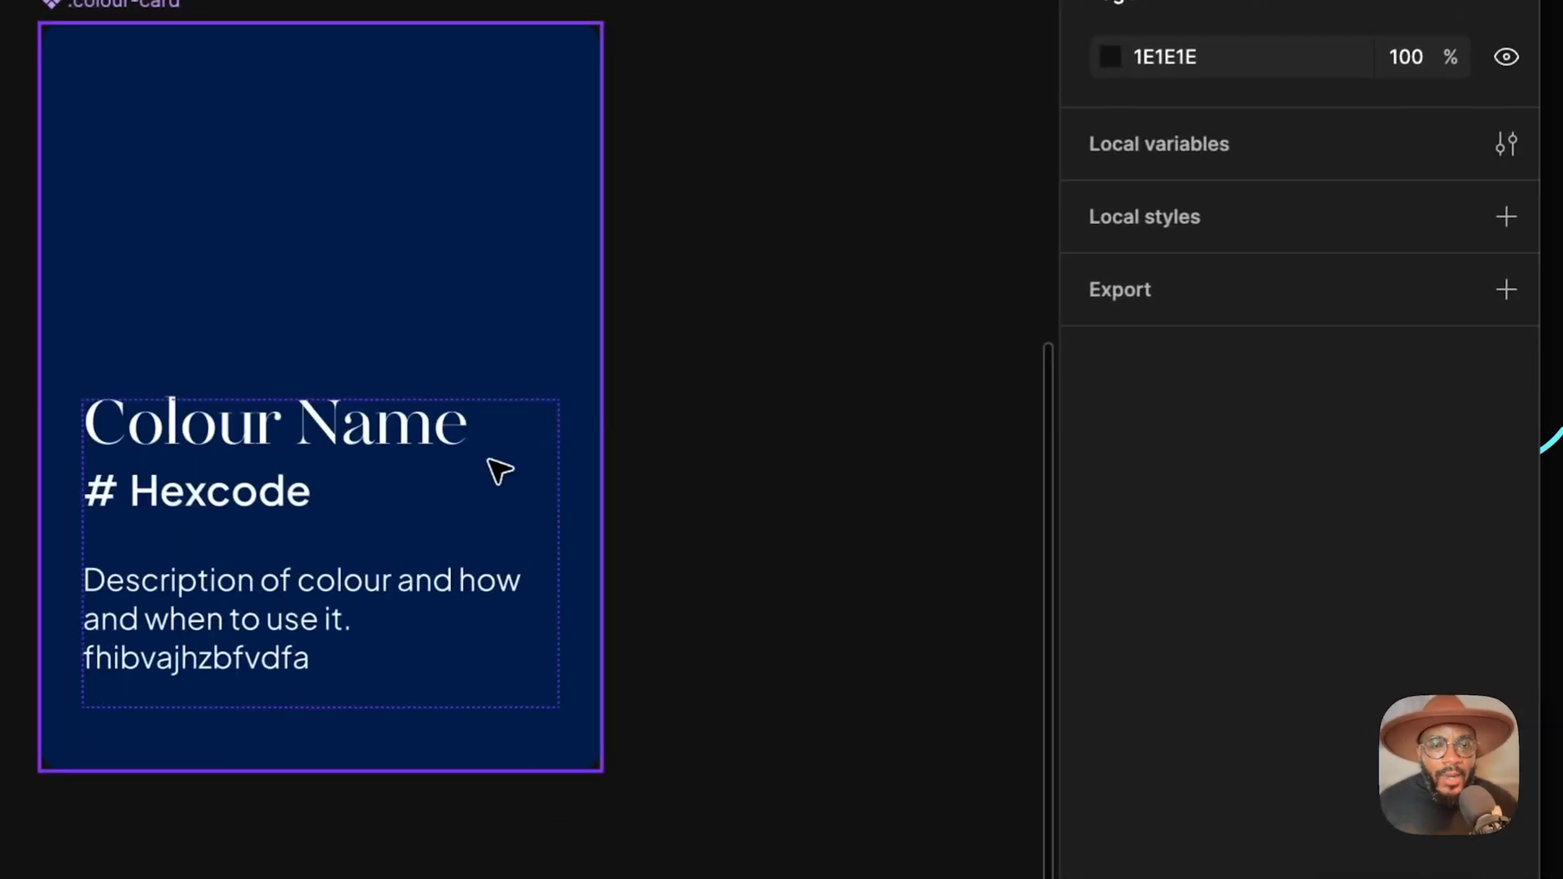
{"action": "double_click", "coordinate": [489, 461]}
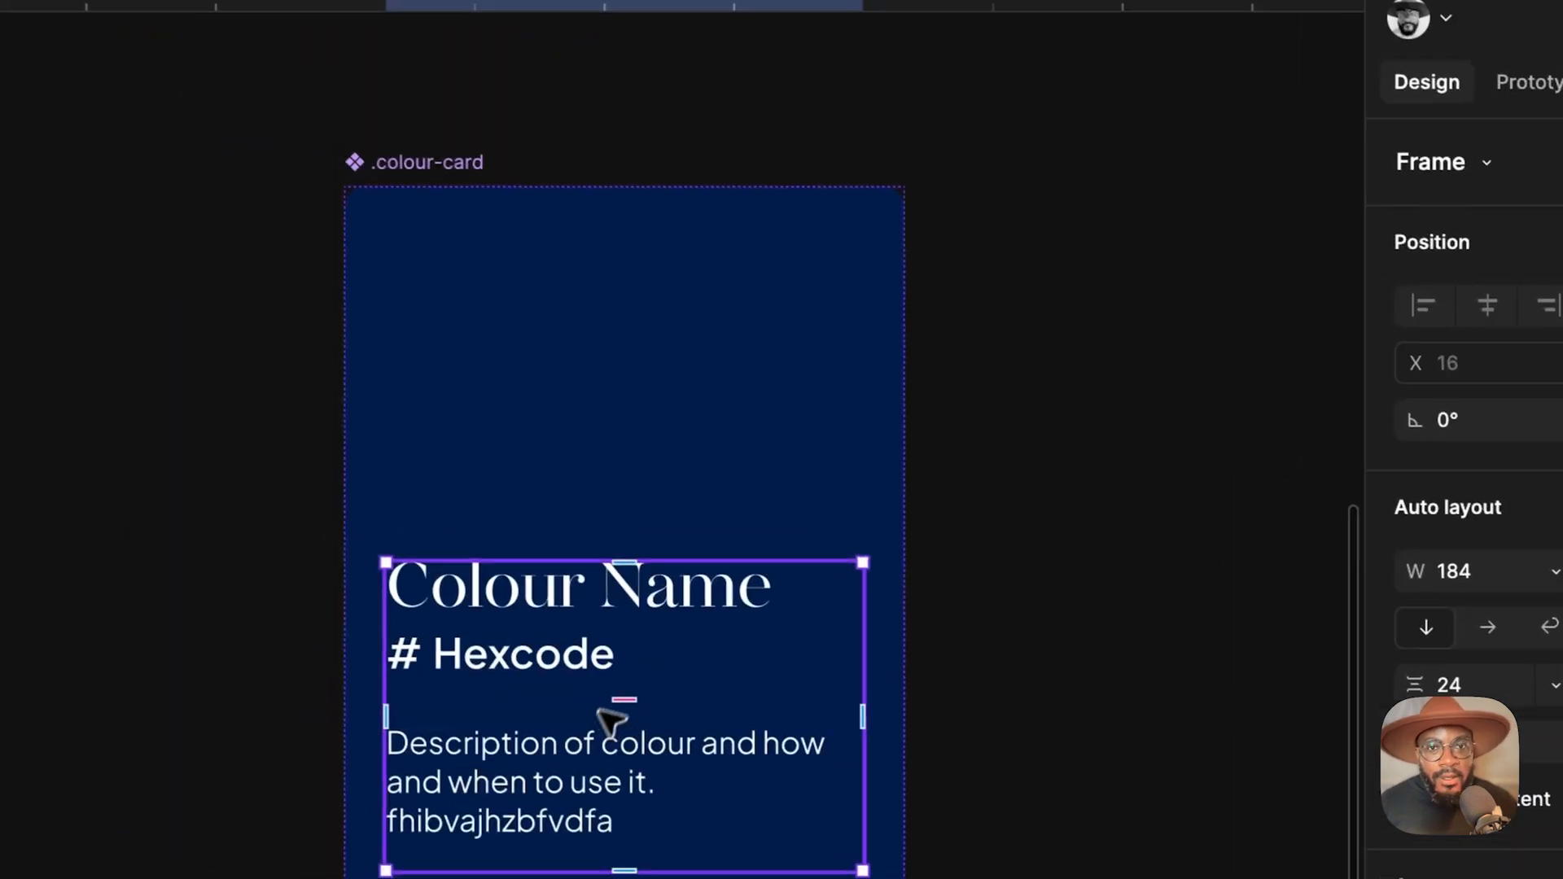
{"action": "left_click", "coordinate": [223, 206]}
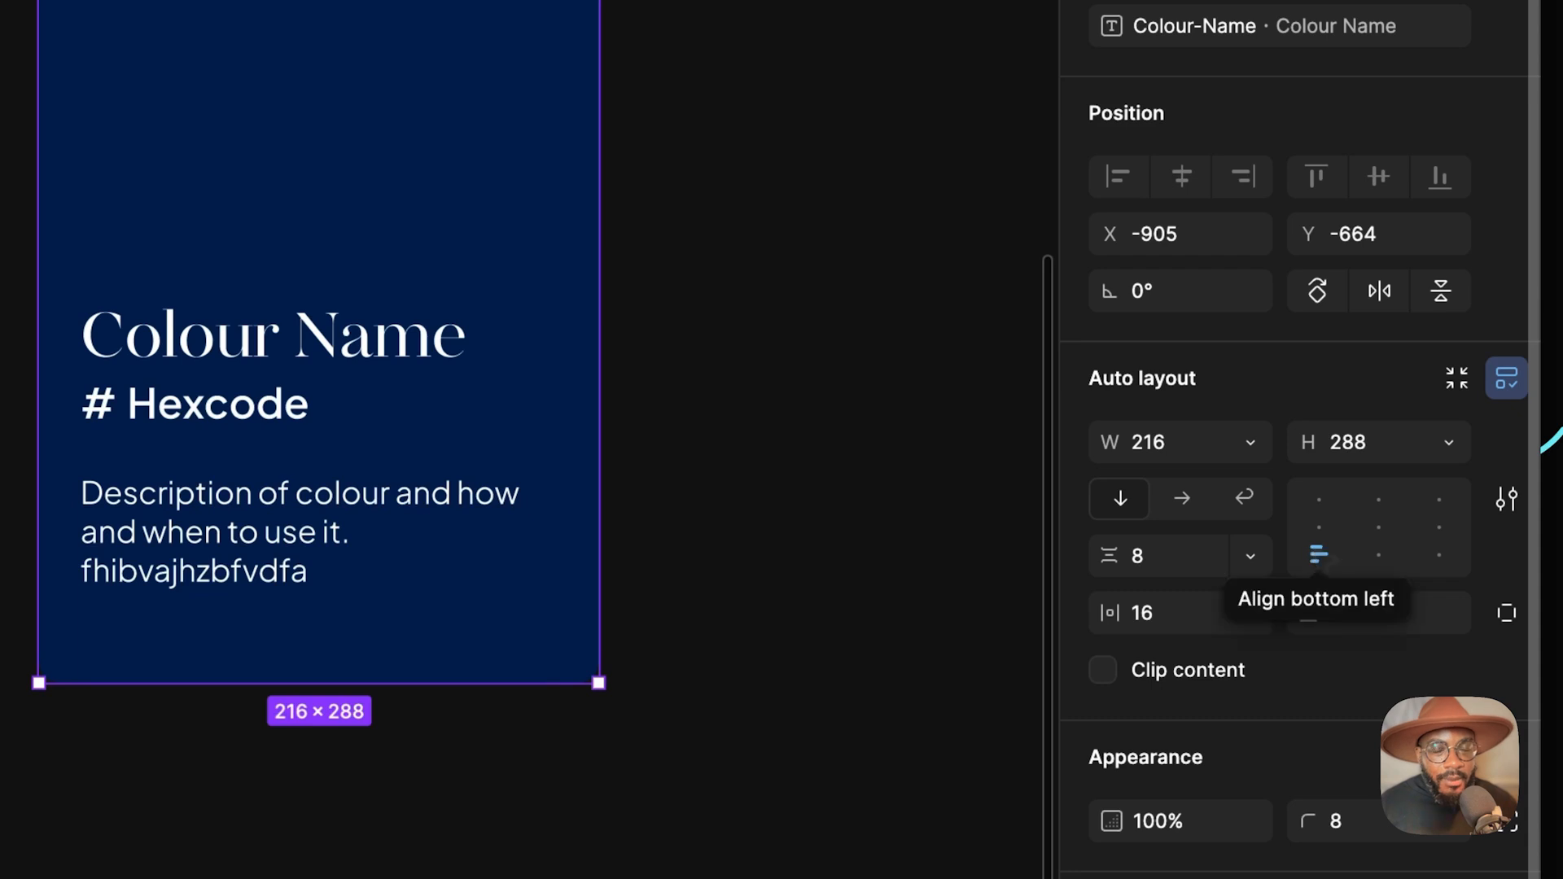
{"action": "left_click", "coordinate": [786, 440]}
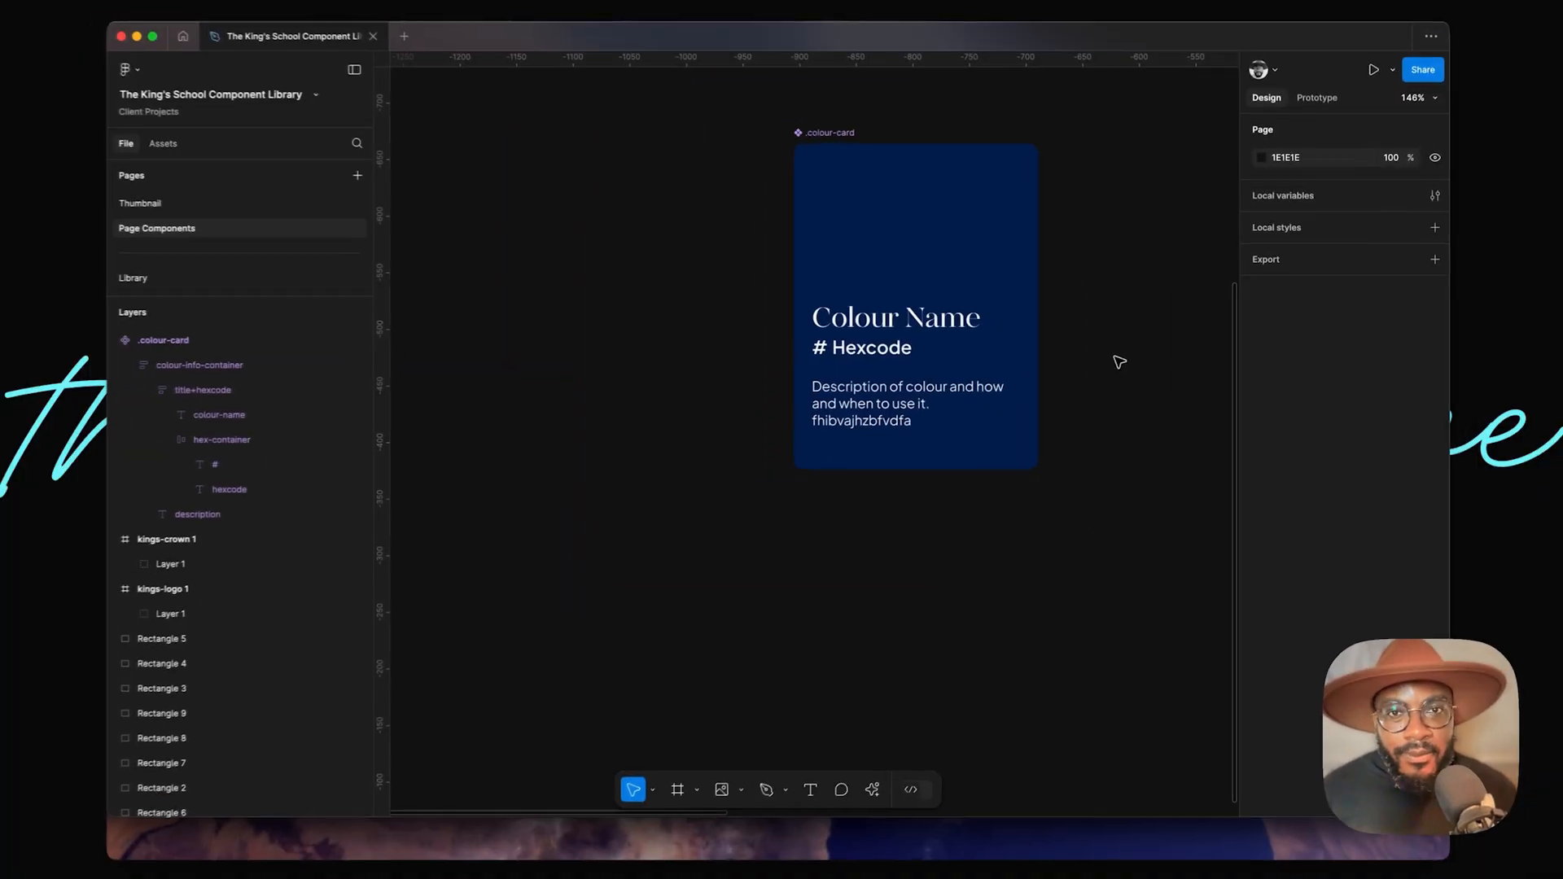
{"action": "scroll", "coordinate": [1119, 361], "scroll_direction": "right", "scroll_amount": 5}
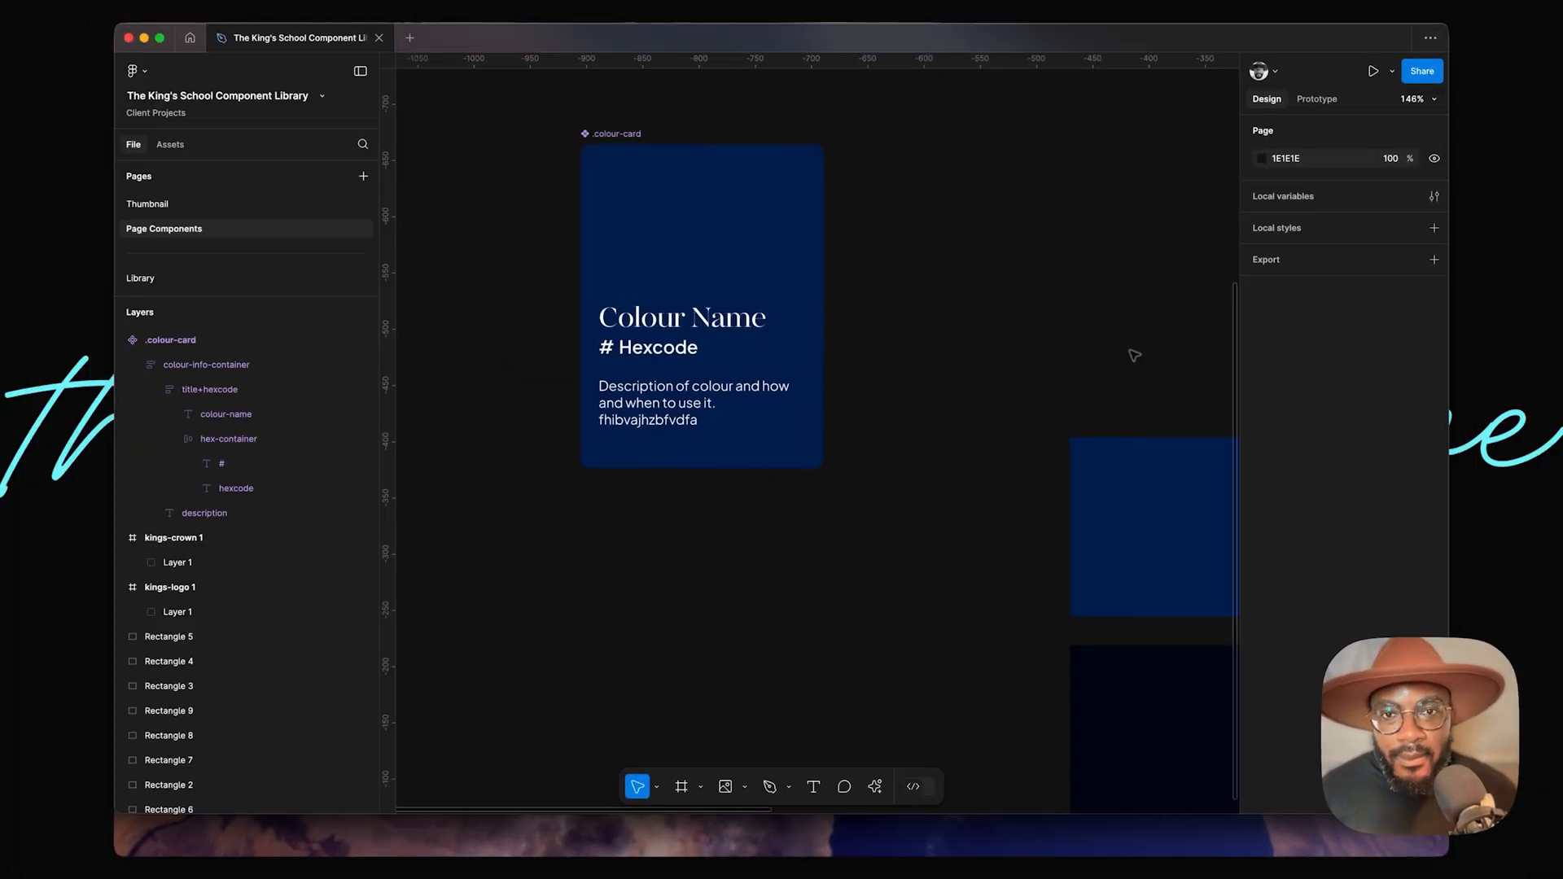
Step: Remove the empty line at the end of the card's description text
{"action": "left_click", "coordinate": [651, 406]}
{"action": "double_click", "coordinate": [651, 406]}
{"action": "left_click", "coordinate": [708, 424]}
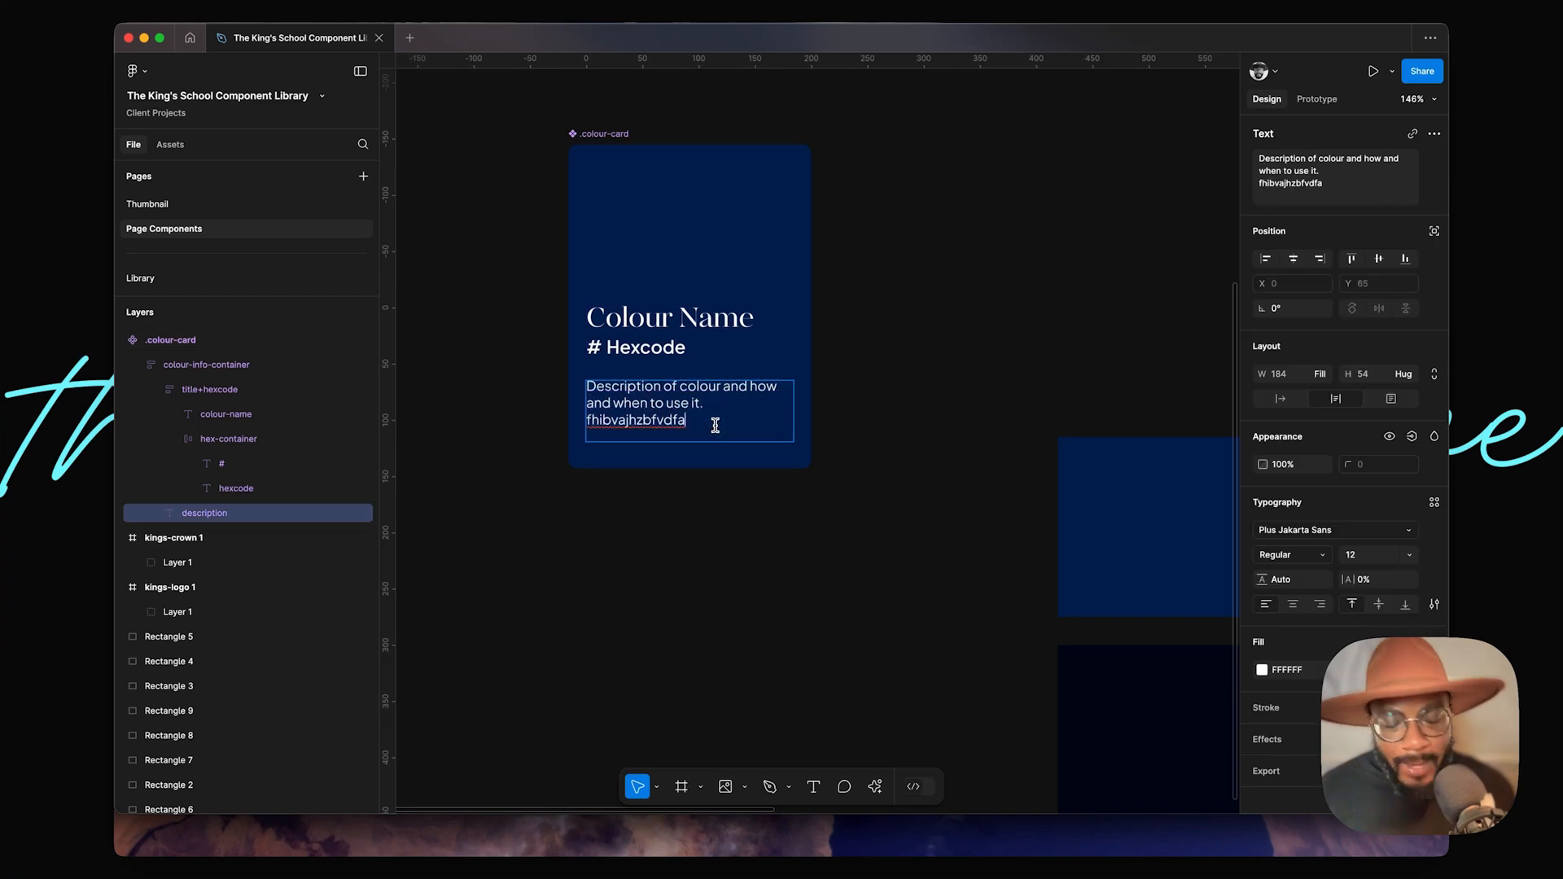
{"action": "key", "text": "BackSpace"}
{"action": "key", "text": "Escape"}
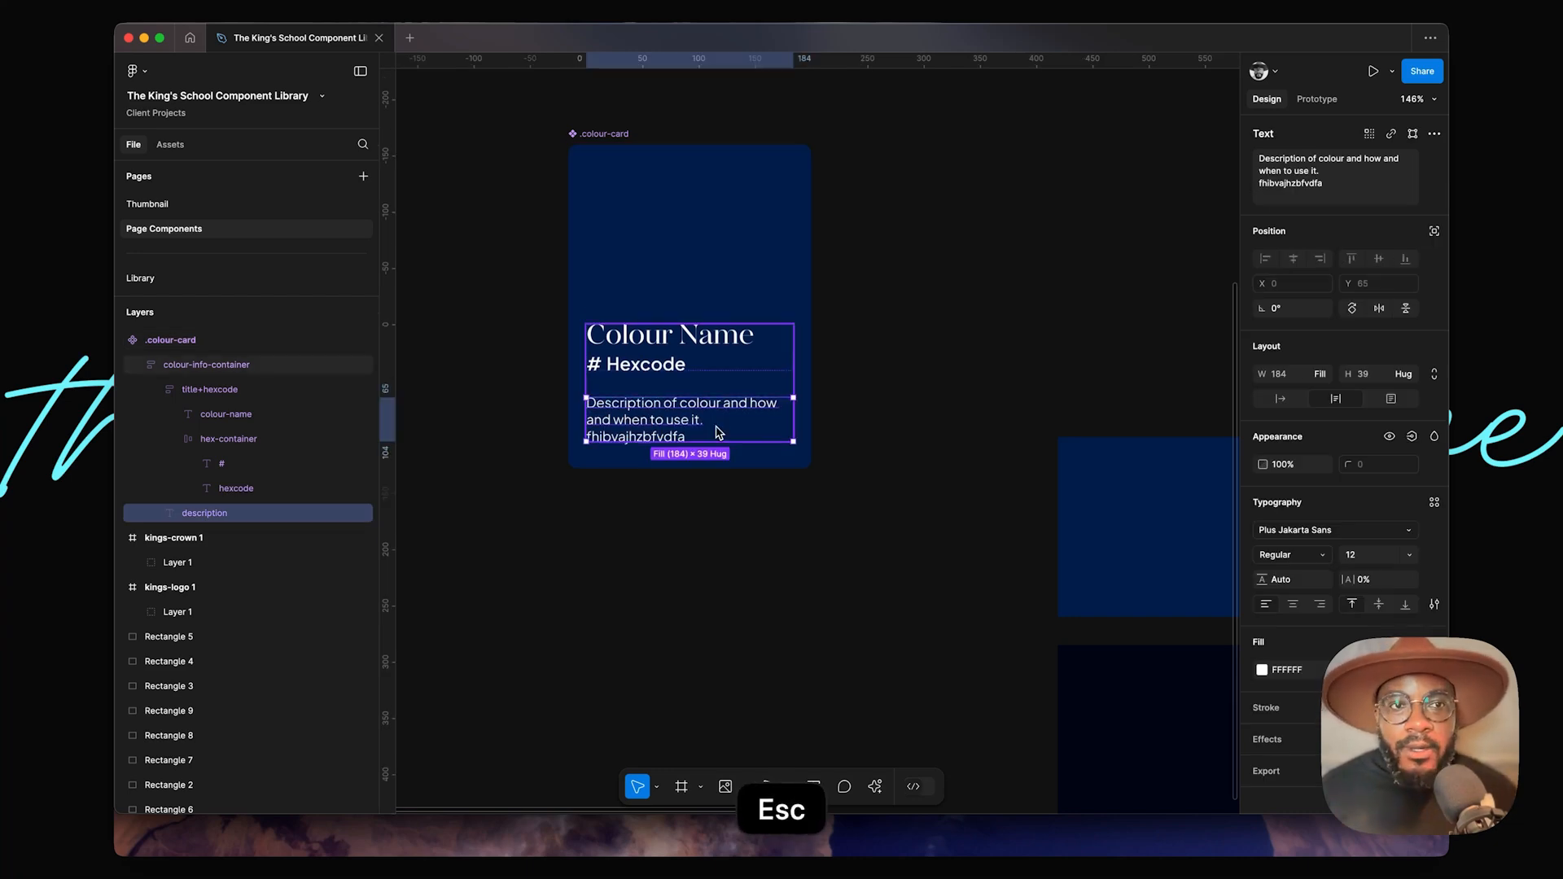
{"action": "key", "text": "Escape"}
Step: Start a new component property for the Hexcode text on the card and name it Hexcode
{"action": "left_click", "coordinate": [645, 368]}
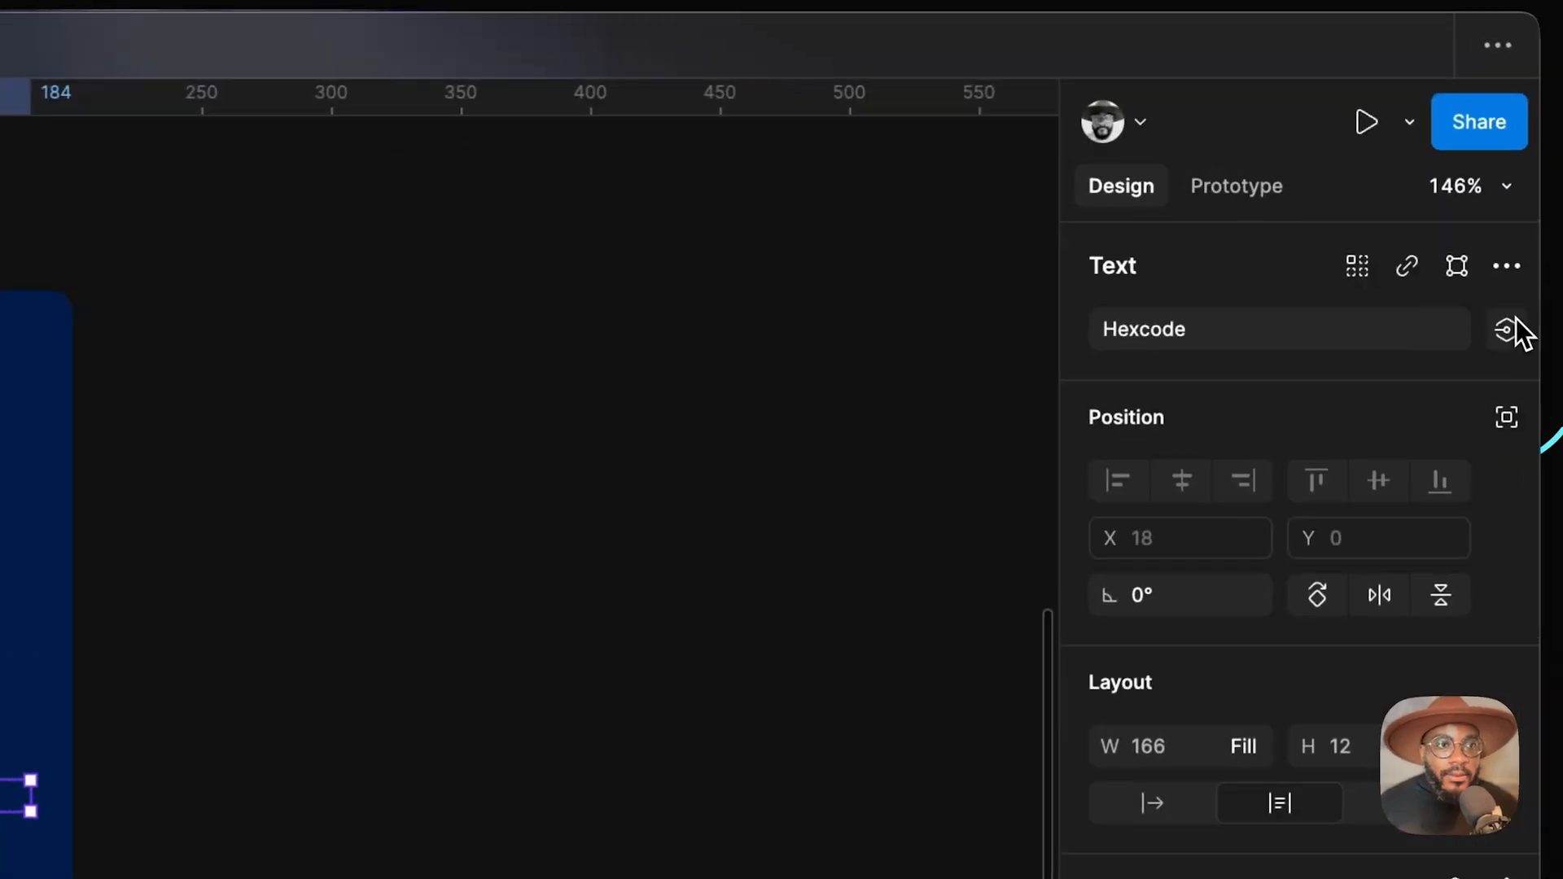
{"action": "left_click", "coordinate": [1507, 330]}
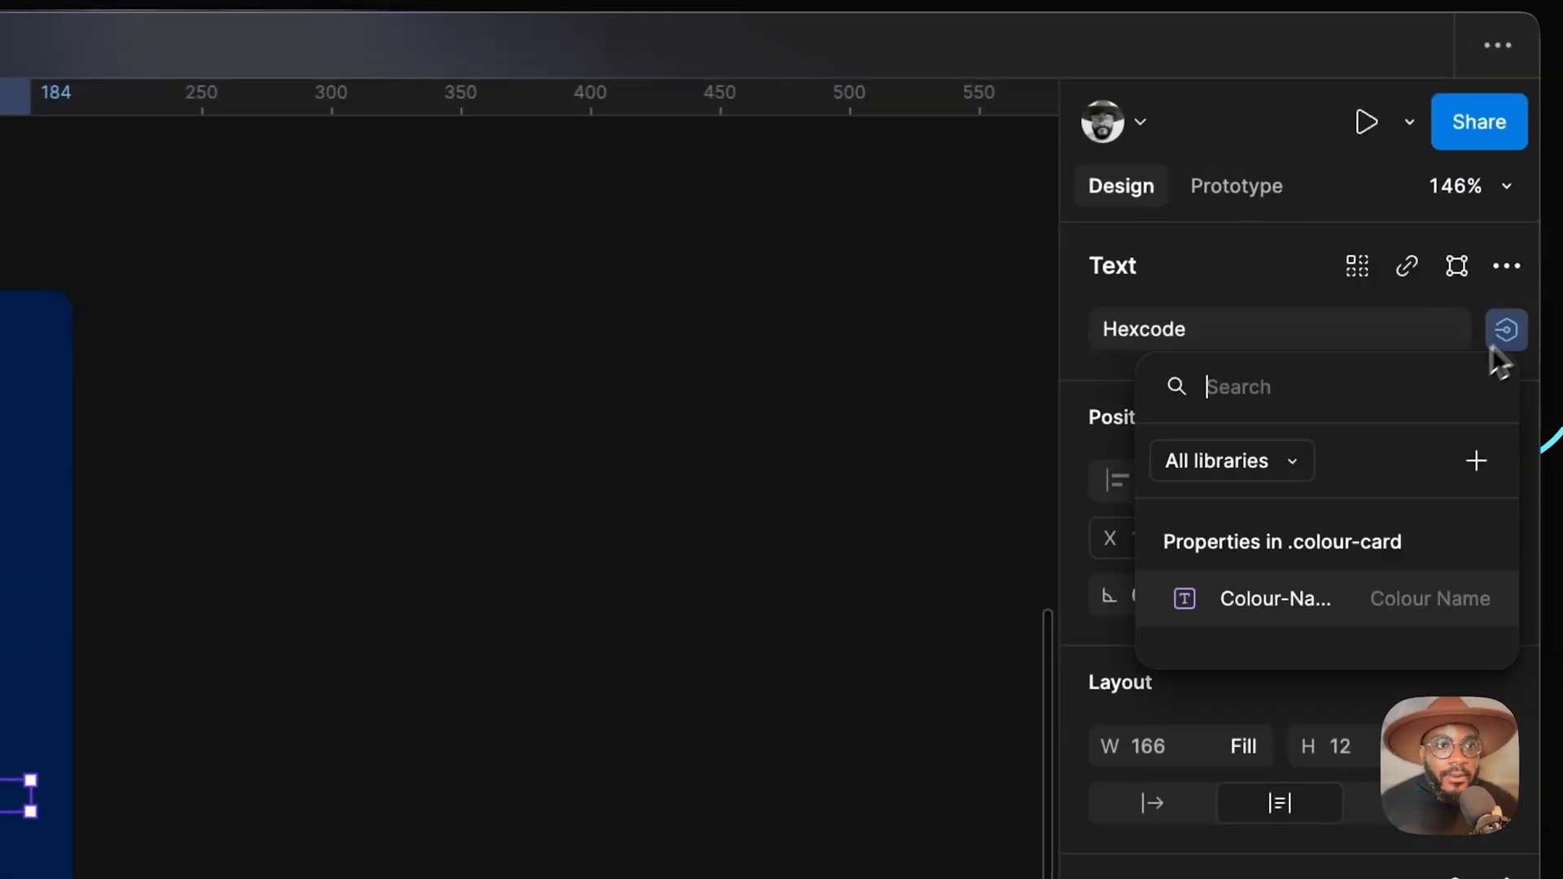
{"action": "left_click", "coordinate": [1474, 462]}
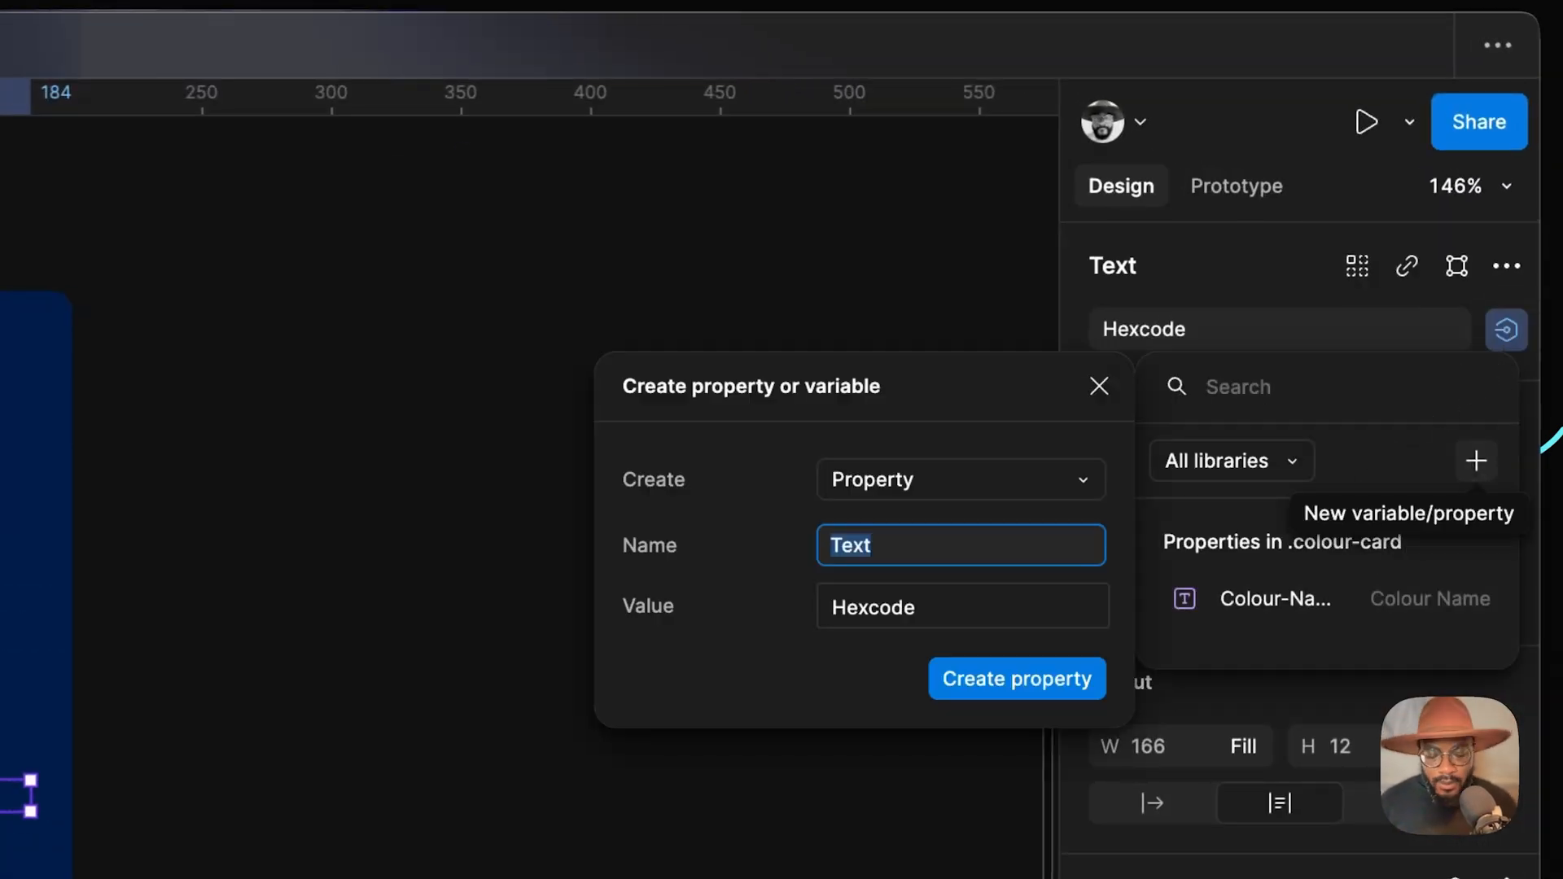
{"action": "type", "text": "Hea="}
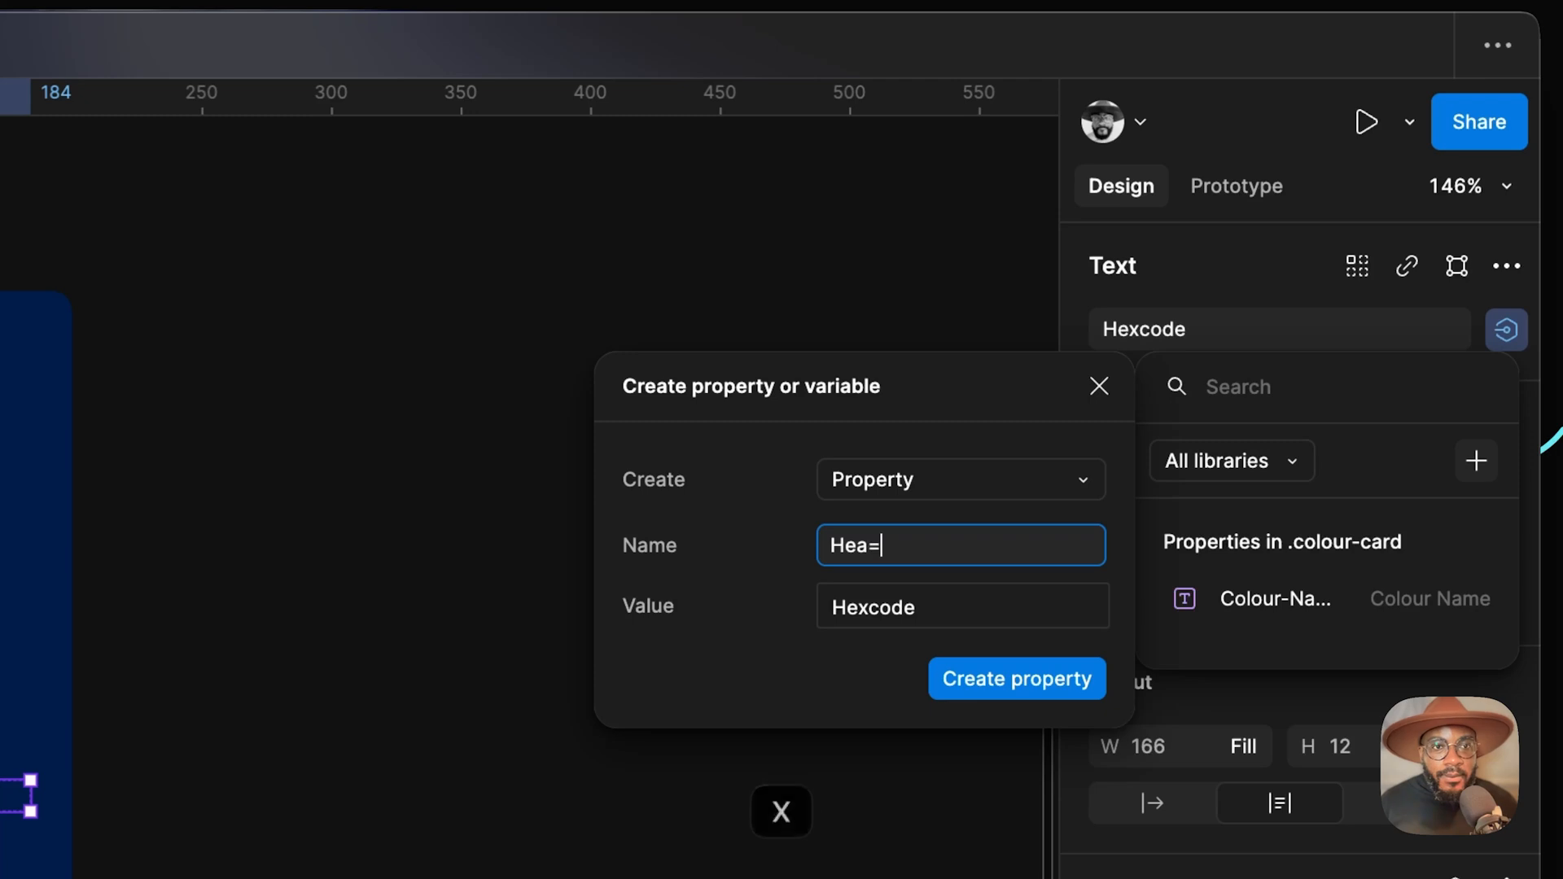
{"action": "key", "text": "BackSpace"}
{"action": "key", "text": "BackSpace"}
{"action": "type", "text": "xcode"}
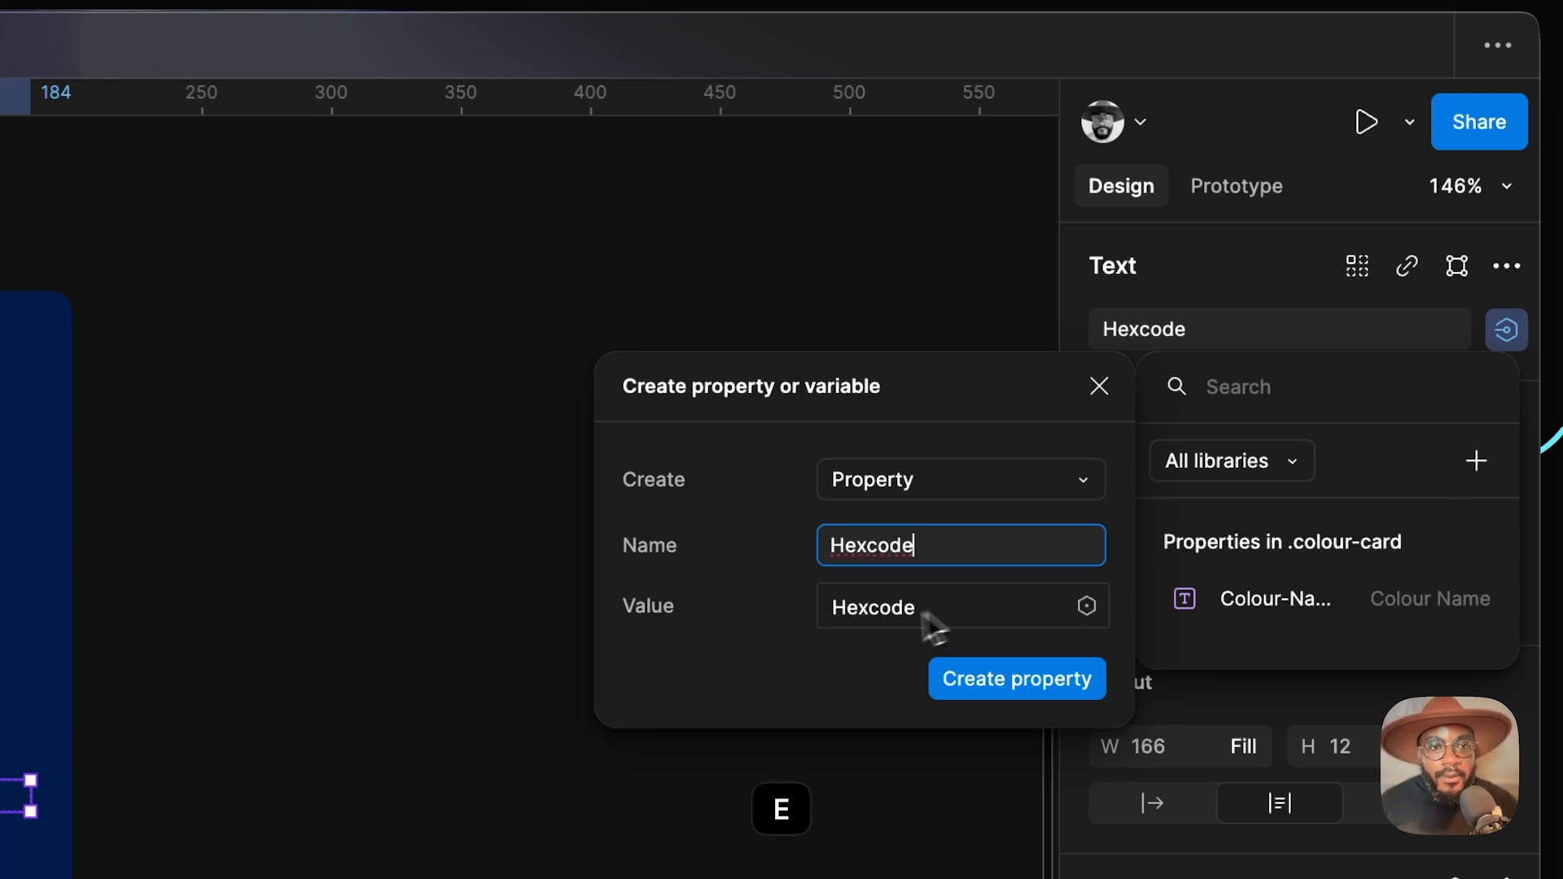
Step: Set the Hexcode property's default value to 123ABC and create the property
{"action": "left_click", "coordinate": [944, 609]}
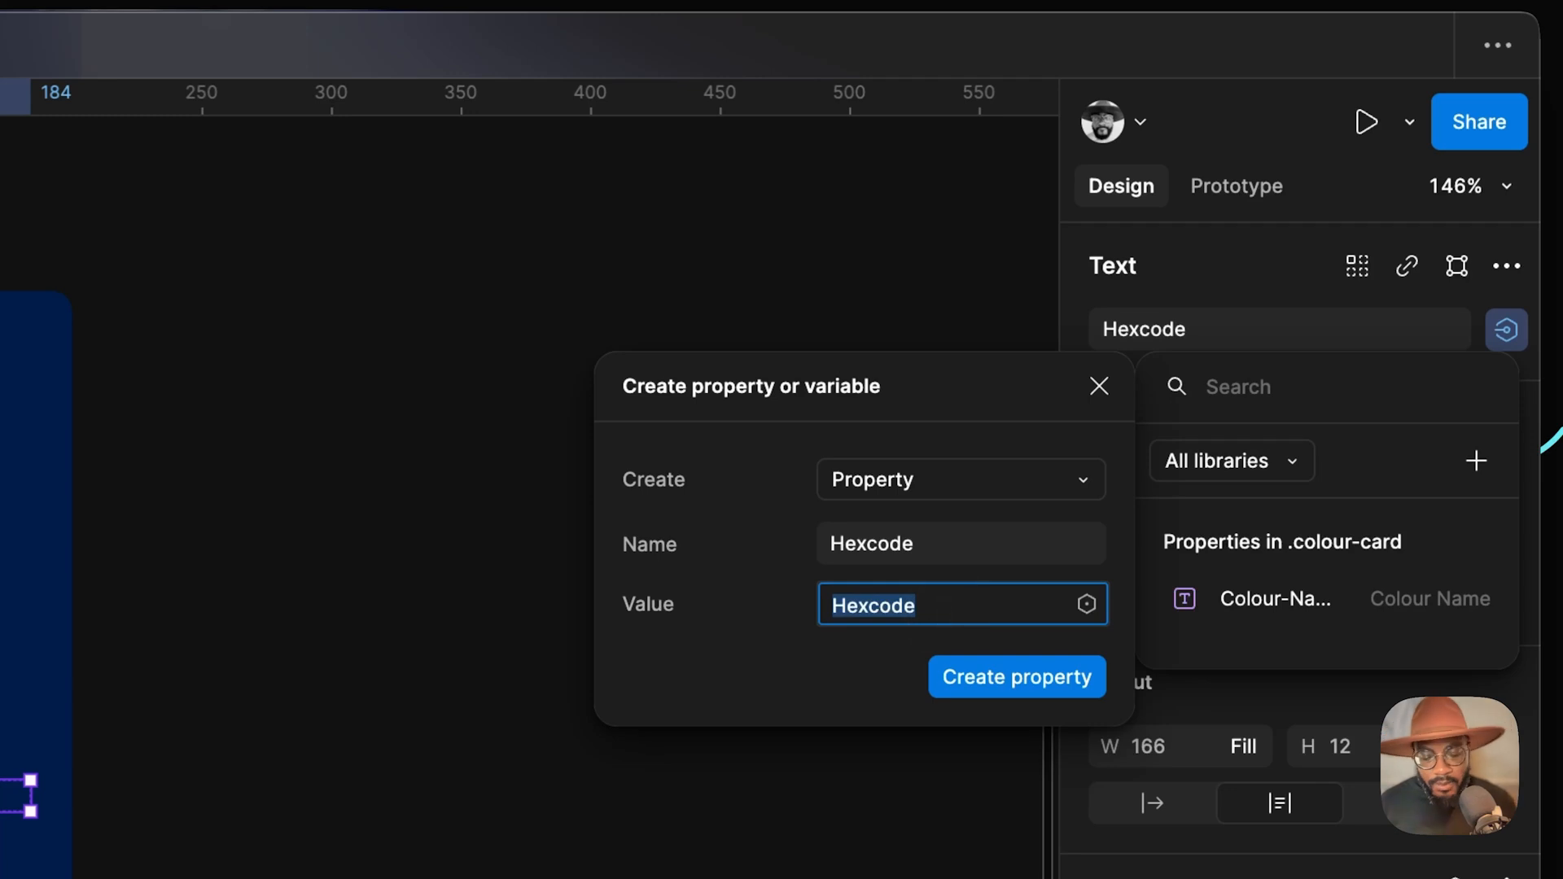
{"action": "type", "text": "123abc"}
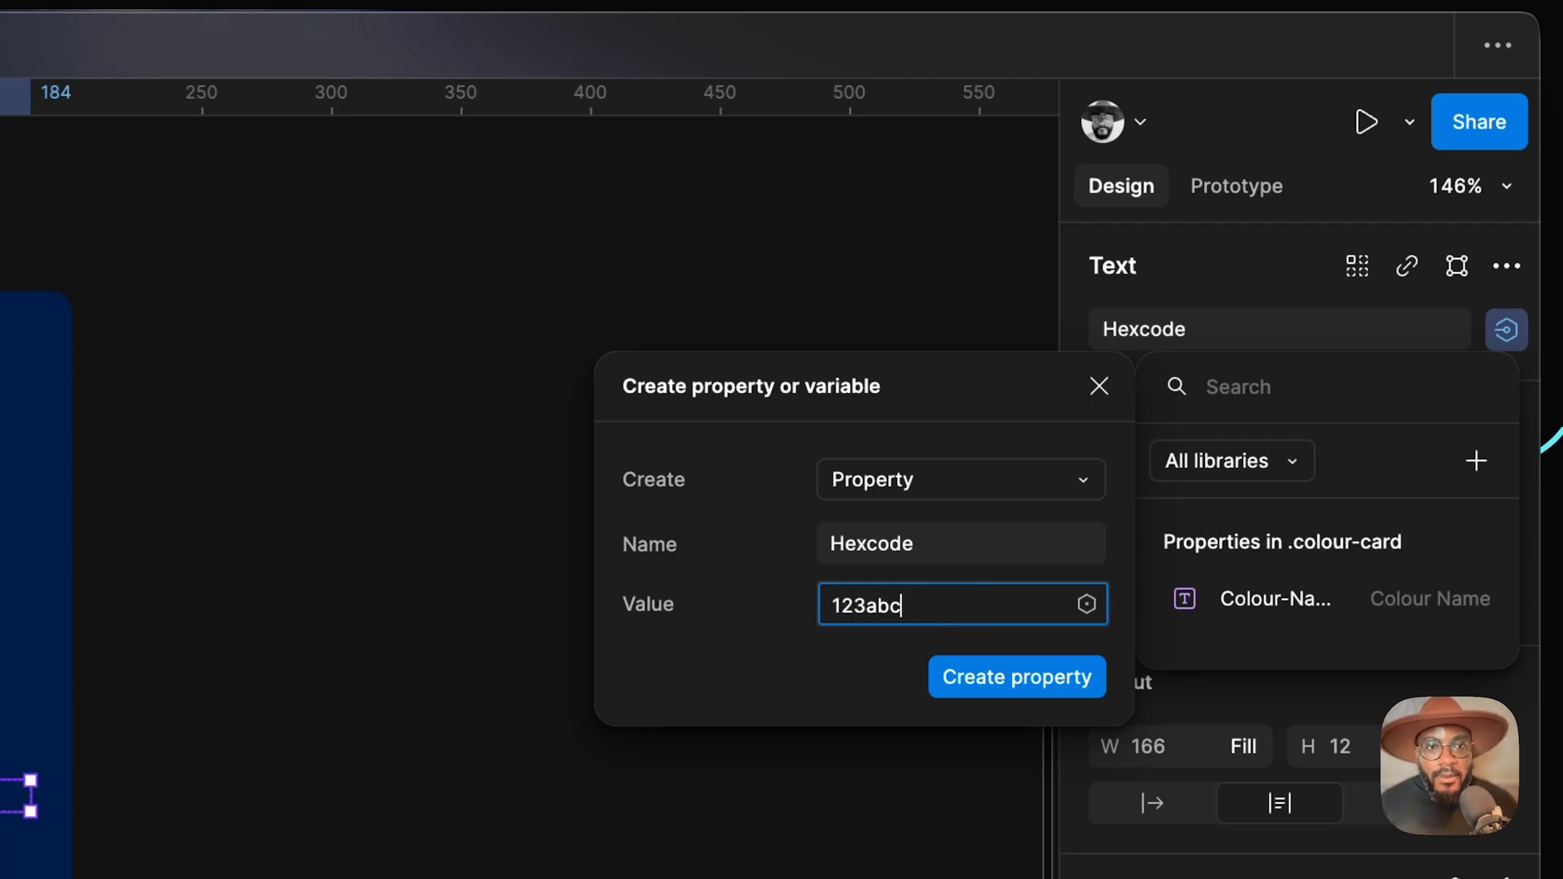
{"action": "key", "text": "BackSpace"}
{"action": "key", "text": "BackSpace"}
{"action": "key", "text": "BackSpace"}
{"action": "type", "text": "ABC"}
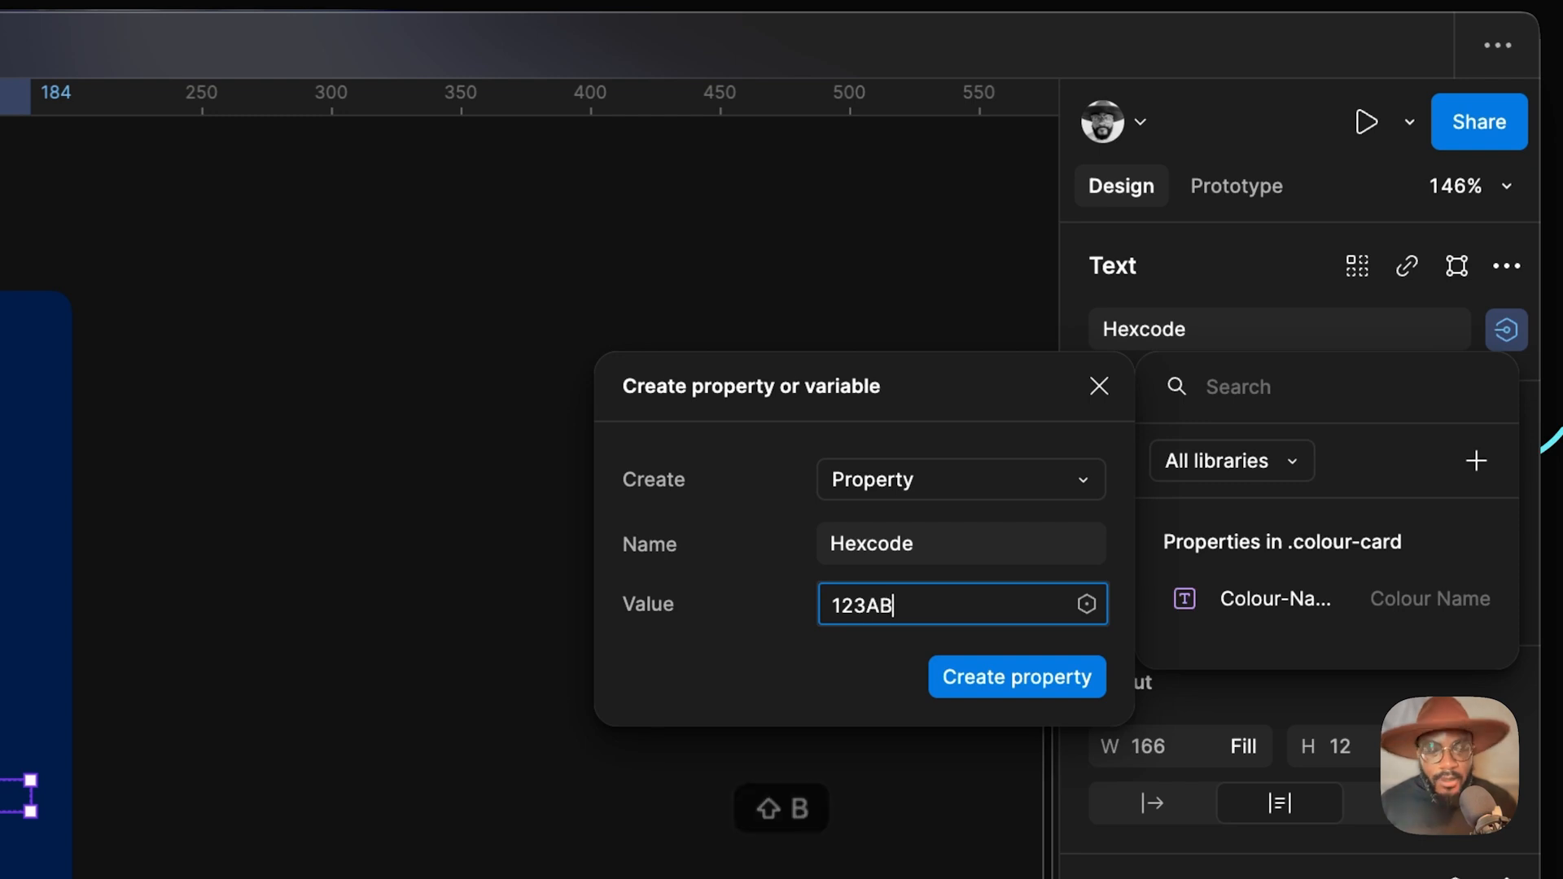
{"action": "left_click", "coordinate": [1047, 692]}
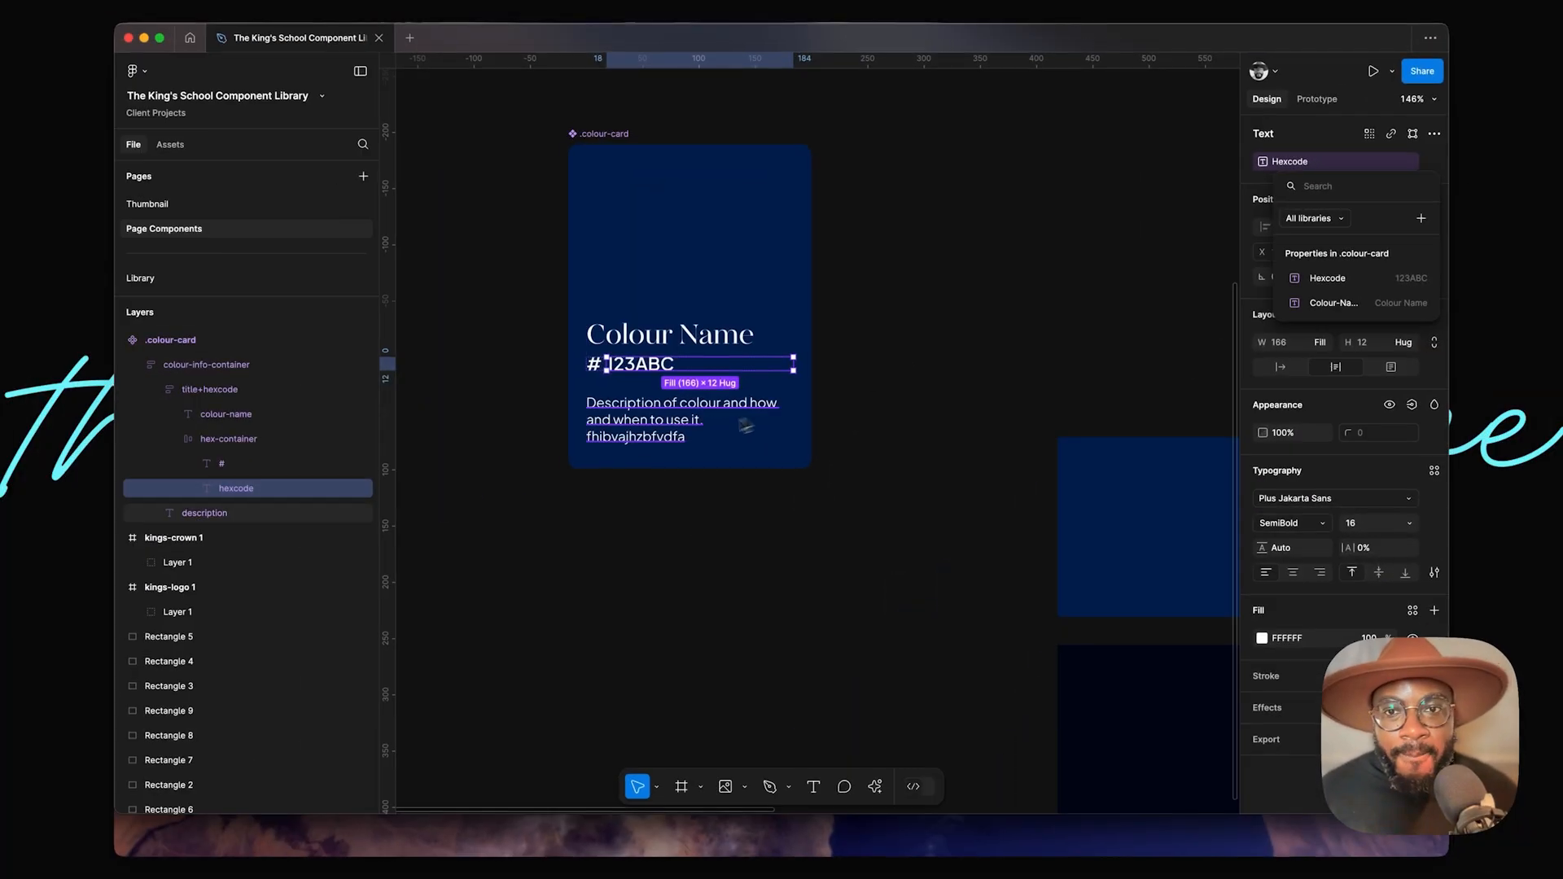
{"action": "key", "text": "Escape"}
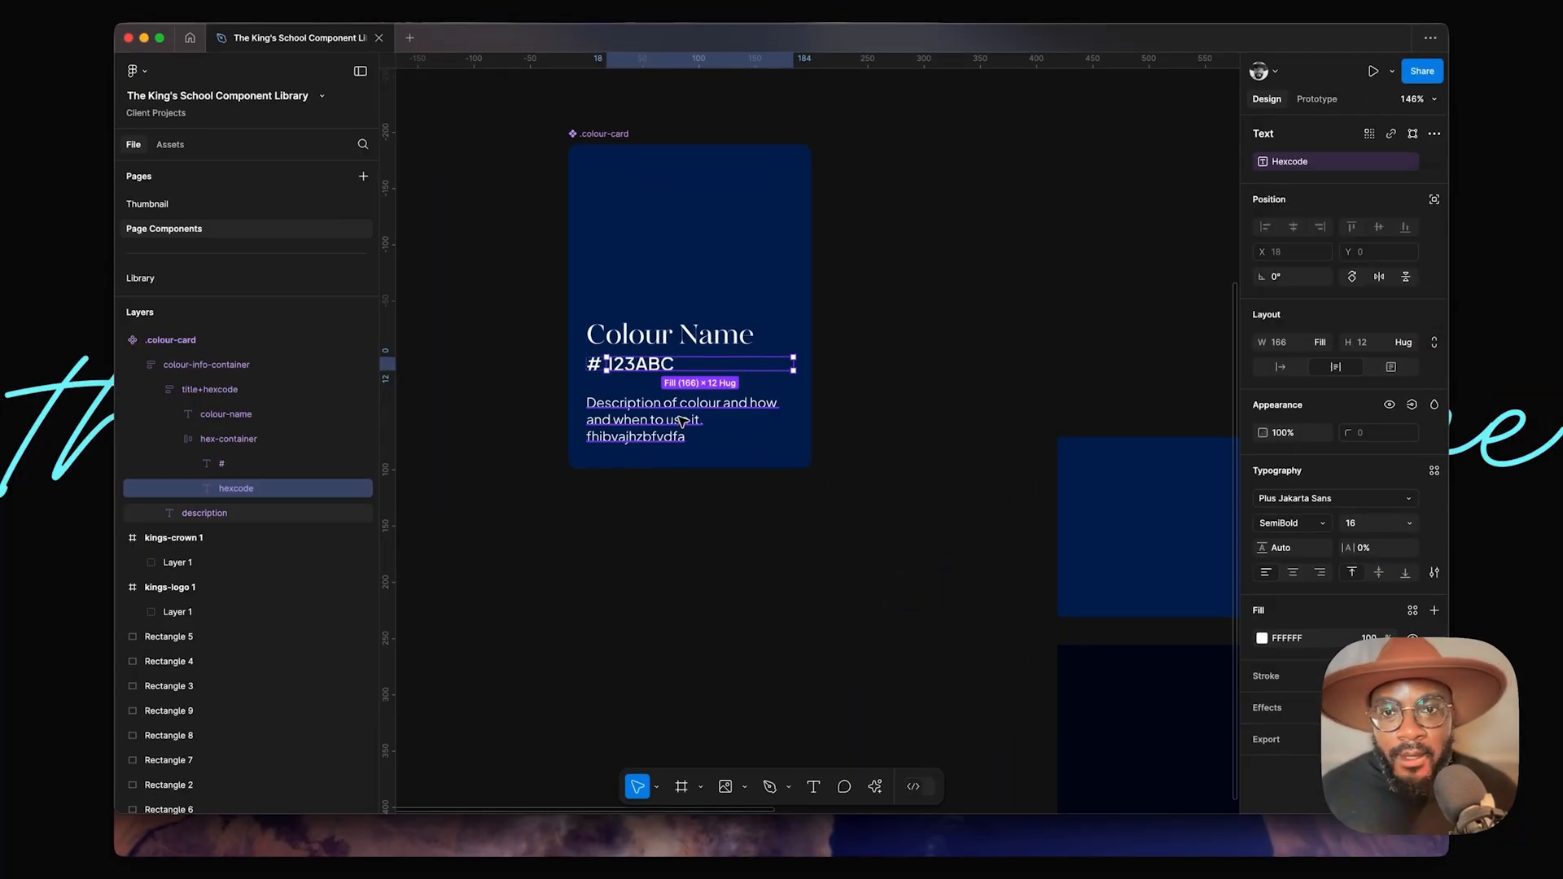
Step: Start a new component property for the card's description text and name it Description
{"action": "left_click", "coordinate": [687, 419]}
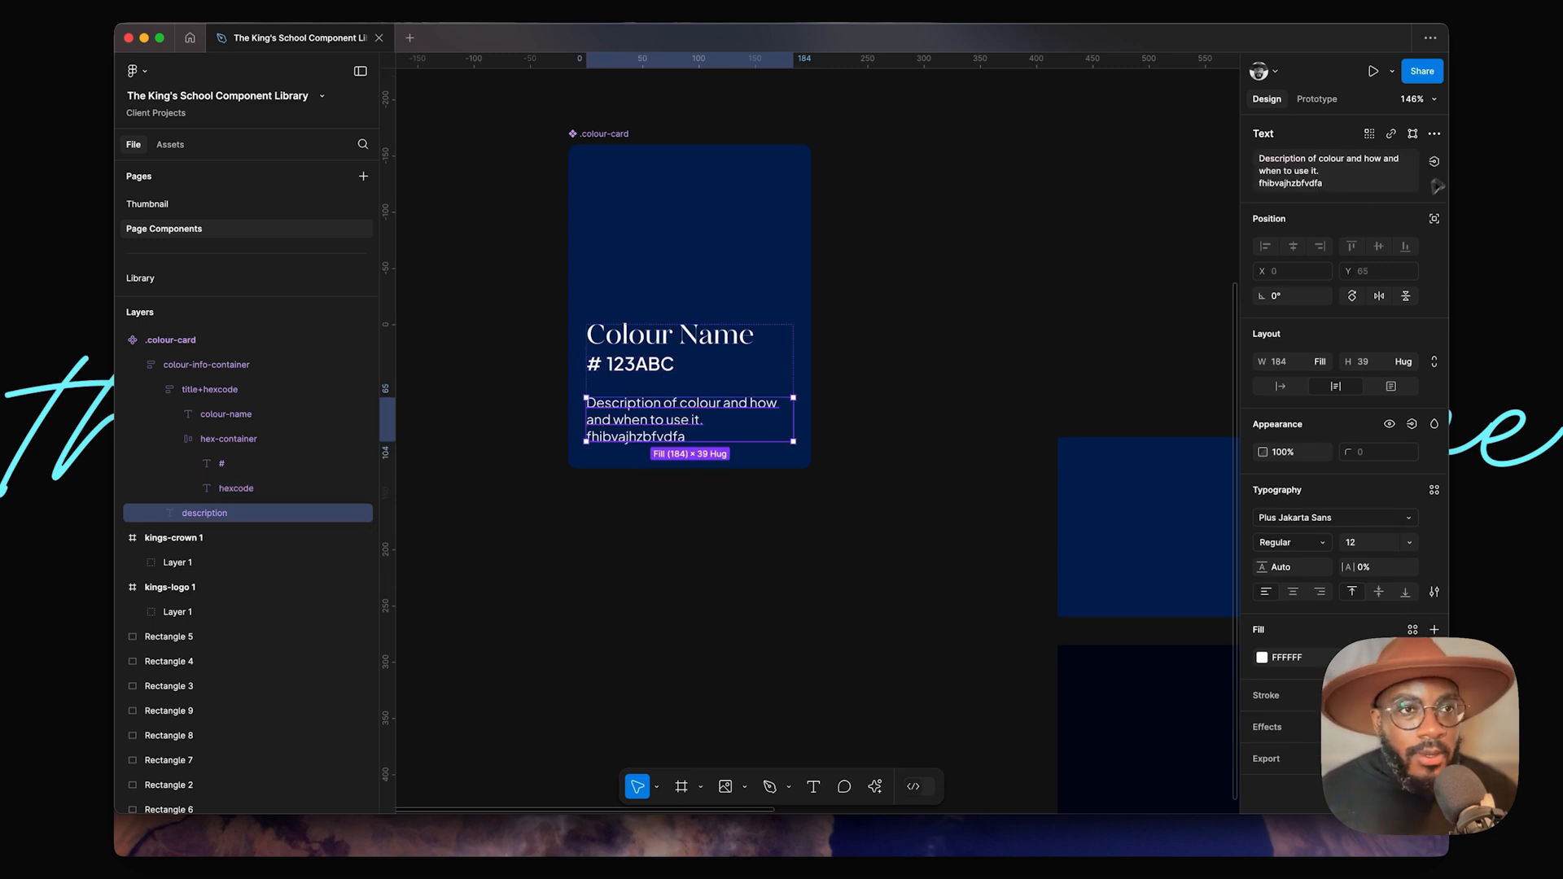
{"action": "left_click", "coordinate": [1434, 161]}
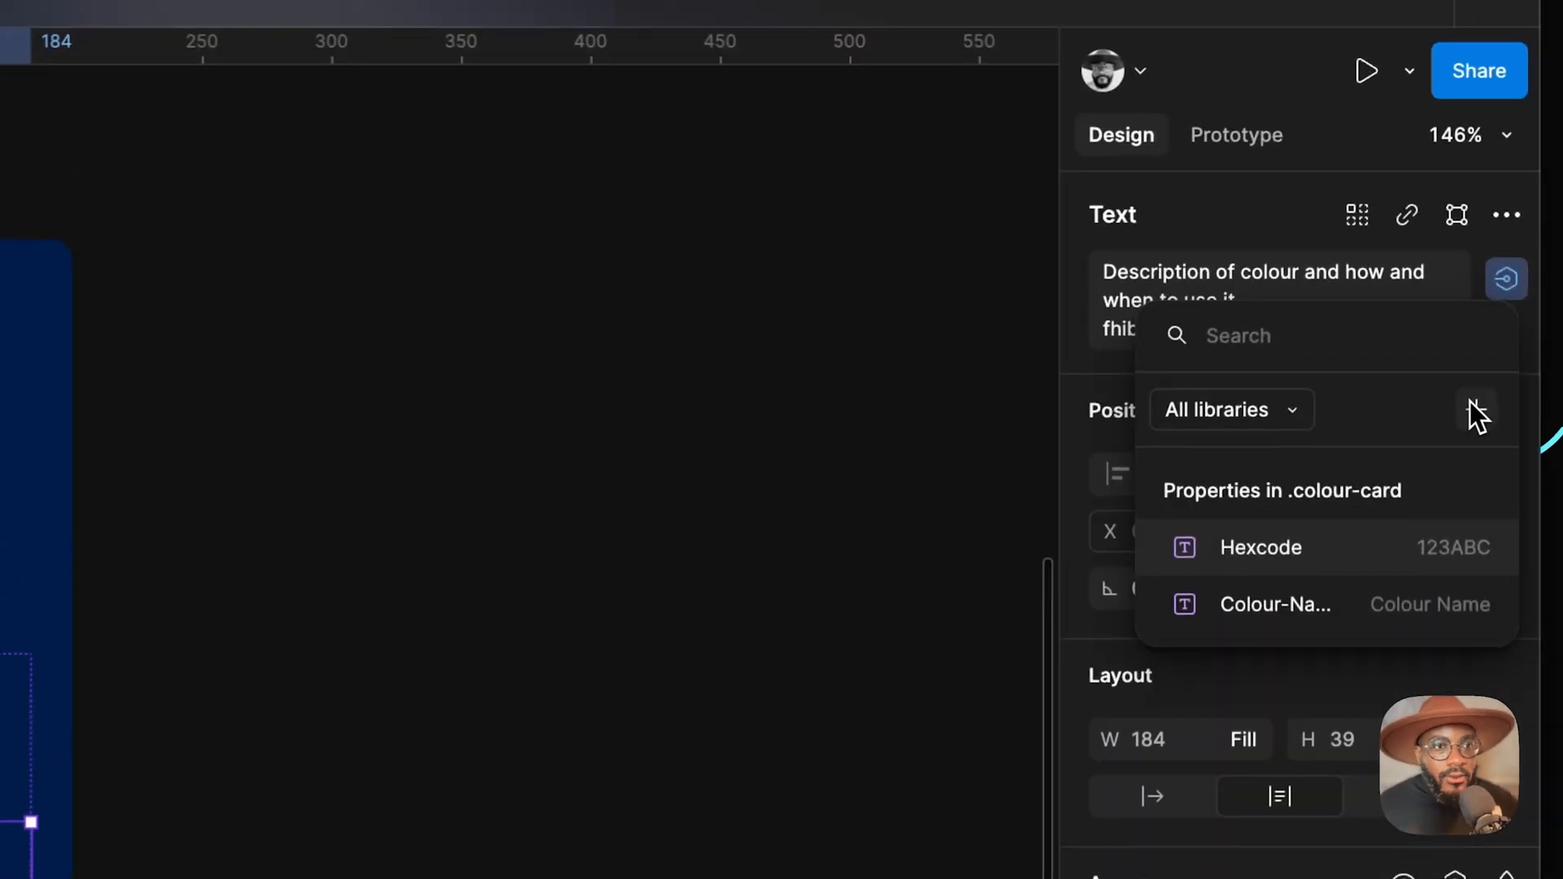
{"action": "left_click", "coordinate": [1475, 410]}
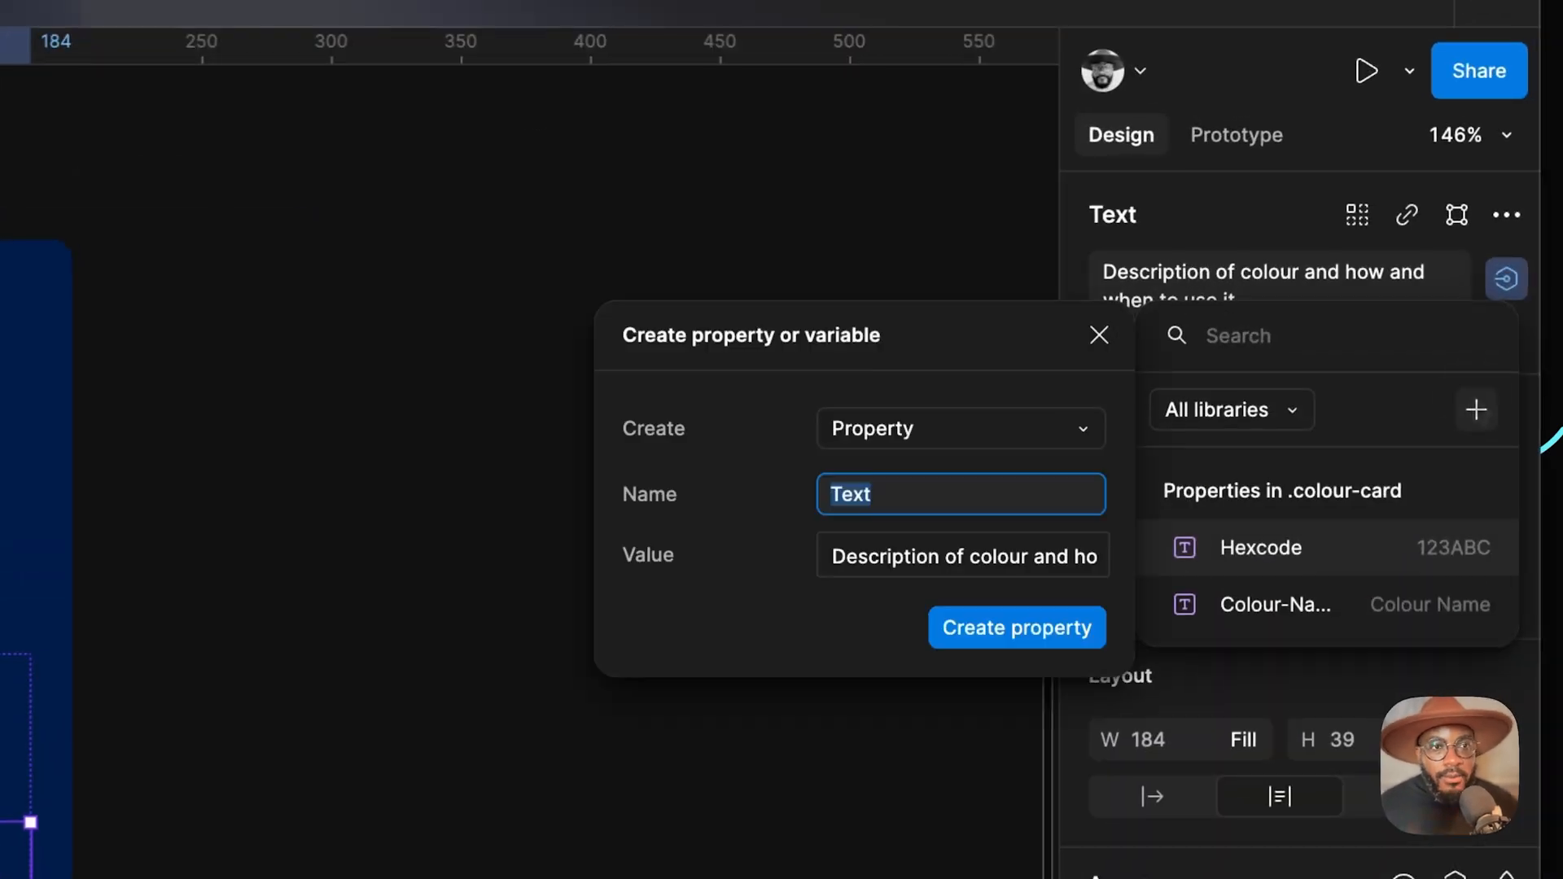
{"action": "type", "text": "DEs"}
{"action": "key", "text": "BackSpace"}
{"action": "key", "text": "BackSpace"}
{"action": "type", "text": "escript"}
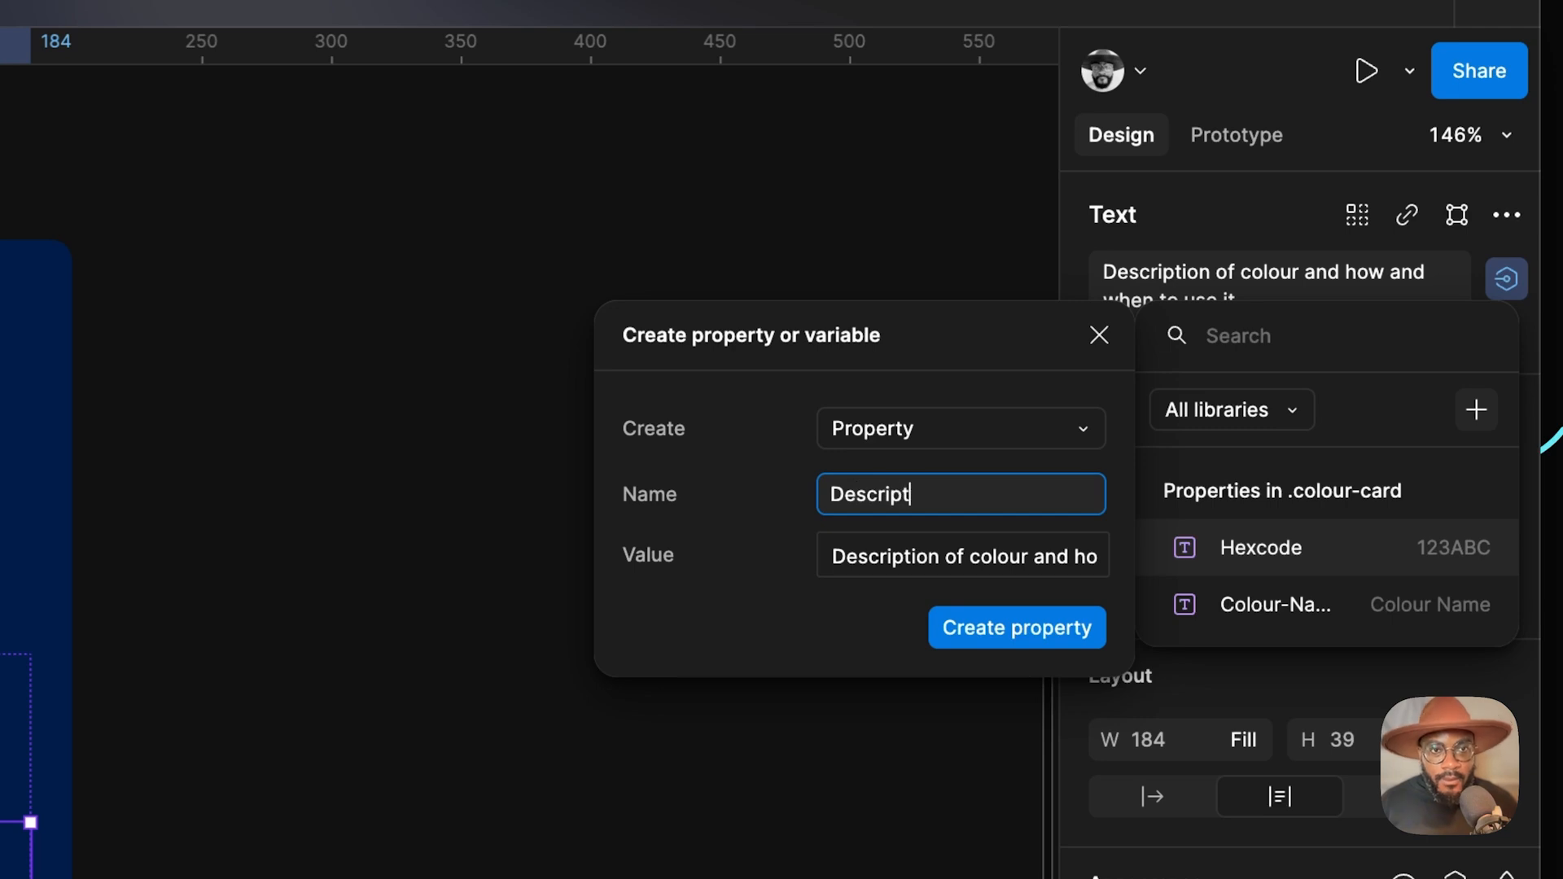
Step: Trim the end of the Description property's value, including the placeholder characters, so that it ends with "when to use"
{"action": "key", "text": "Tab"}
{"action": "key", "text": "Right"}
{"action": "key", "text": "BackSpace"}
{"action": "key", "text": "BackSpace"}
{"action": "key", "text": "BackSpace"}
{"action": "key", "text": "BackSpace"}
{"action": "key", "text": "BackSpace"}
{"action": "key", "text": "BackSpace"}
{"action": "key", "text": "BackSpace"}
{"action": "key", "text": "BackSpace"}
{"action": "key", "text": "BackSpace"}
{"action": "key", "text": "BackSpace"}
{"action": "key", "text": "BackSpace"}
{"action": "key", "text": "BackSpace"}
{"action": "key", "text": "BackSpace"}
{"action": "key", "text": "BackSpace"}
{"action": "key", "text": "BackSpace"}
{"action": "key", "text": "BackSpace"}
{"action": "key", "text": "BackSpace"}
{"action": "key", "text": "BackSpace"}
{"action": "key", "text": "BackSpace"}
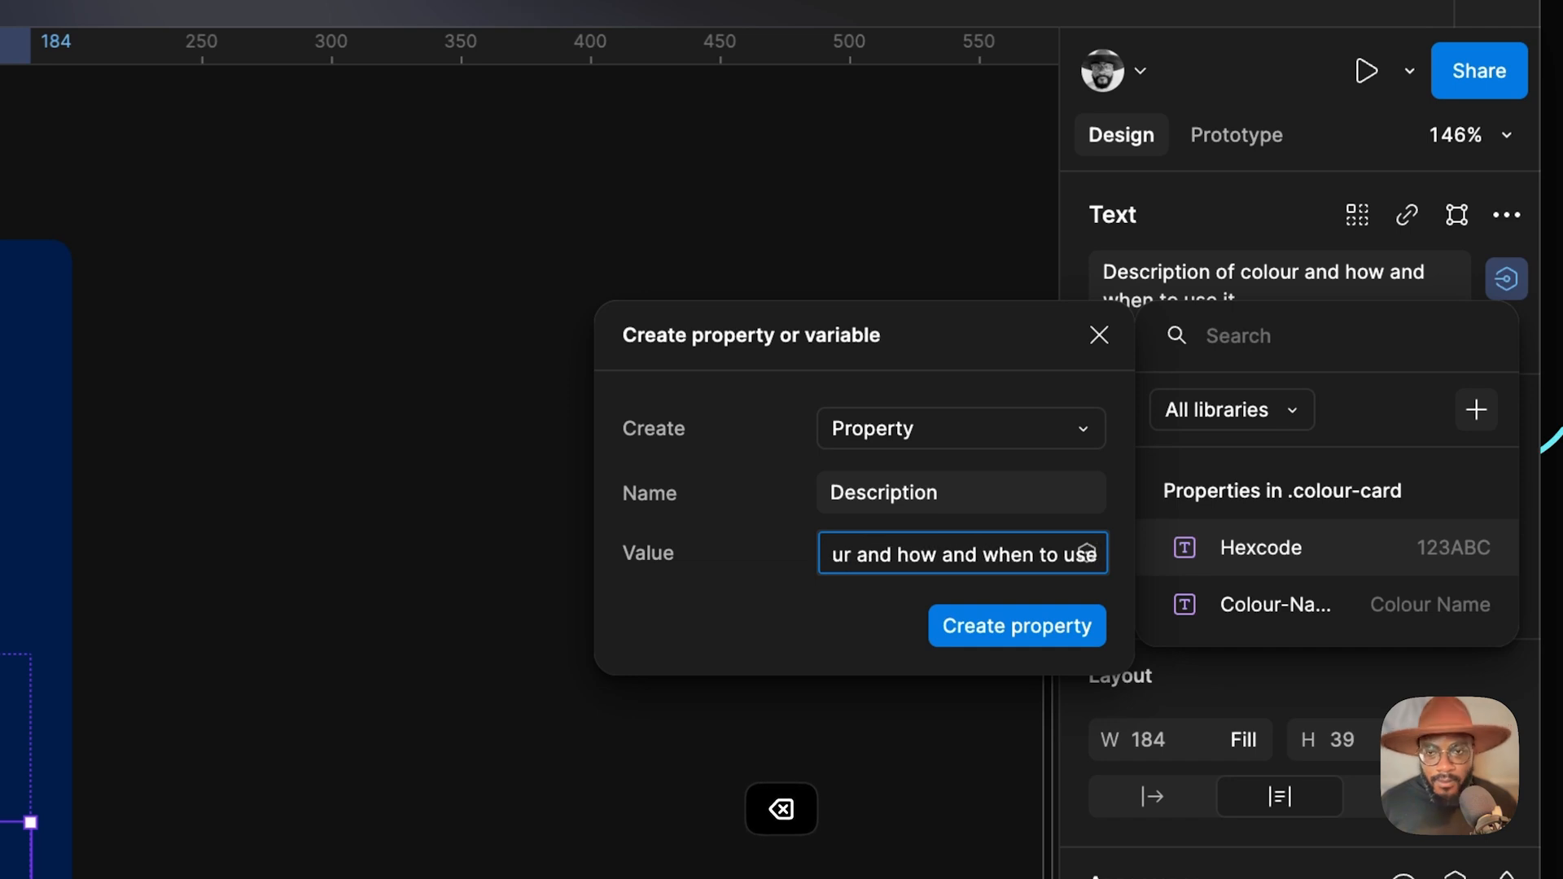
Step: Extend the Description value to end with "when to use it goes here" and create the property
{"action": "type", "text": "it"}
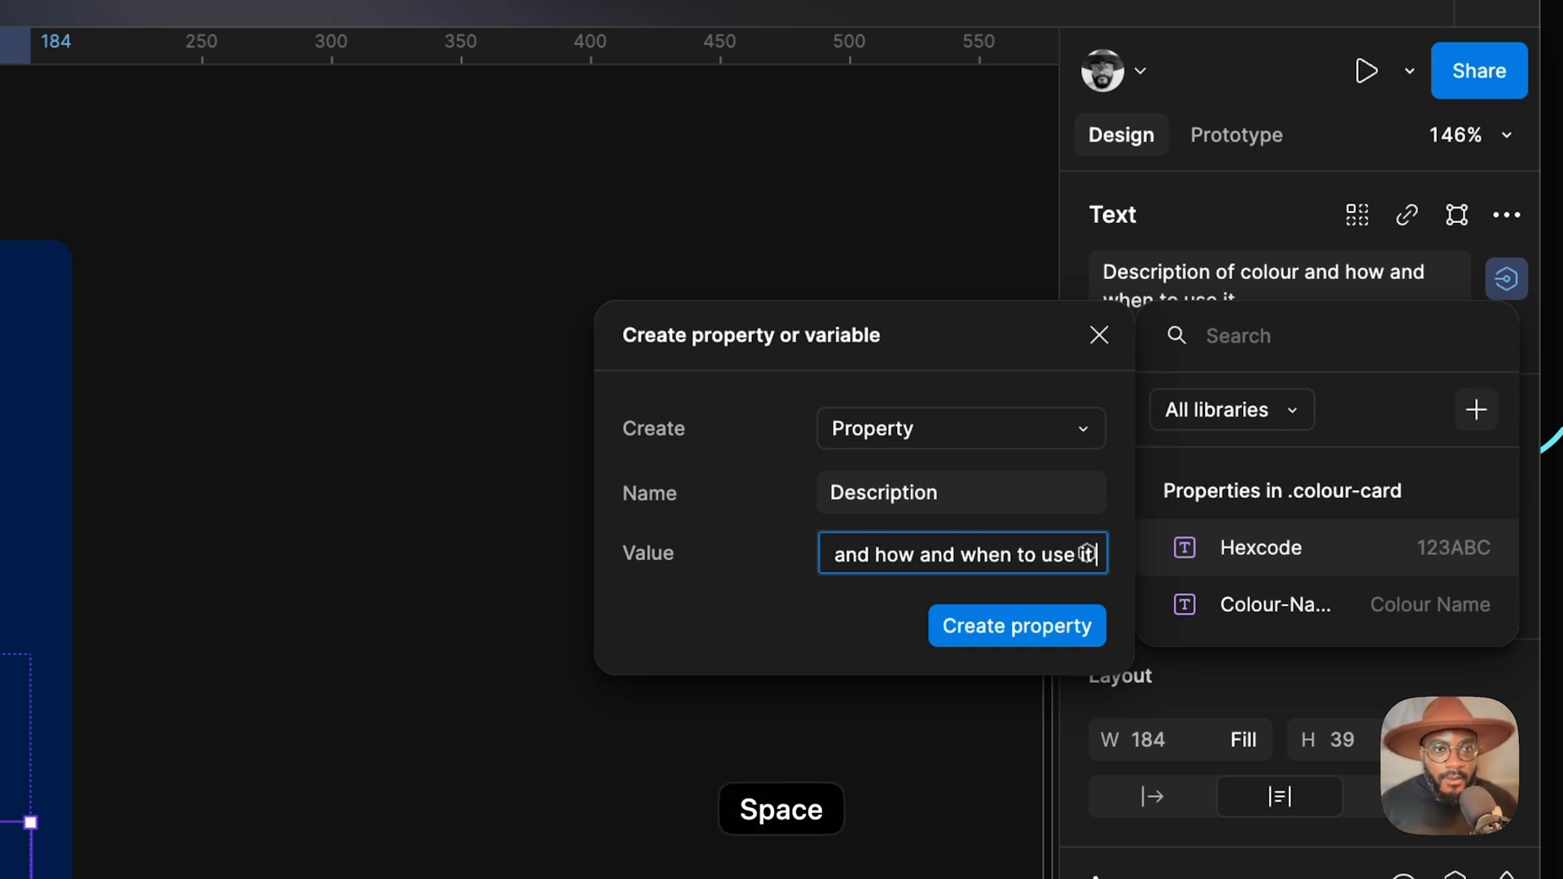
{"action": "type", "text": " foes here"}
{"action": "key", "text": "Left"}
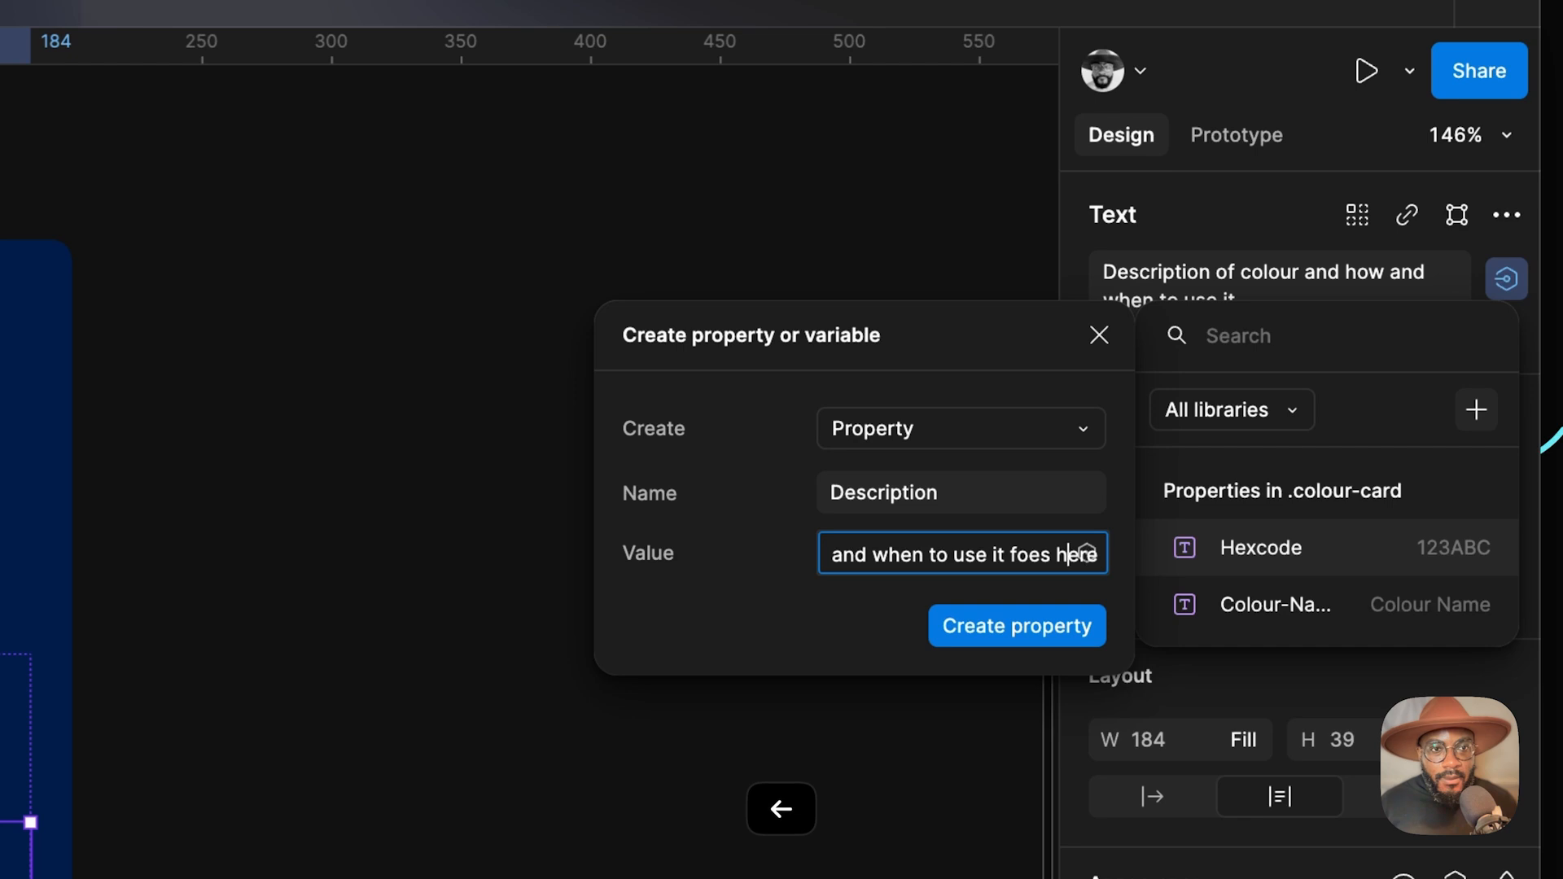
{"action": "key", "text": "BackSpace"}
{"action": "type", "text": "g"}
{"action": "key", "text": "Down"}
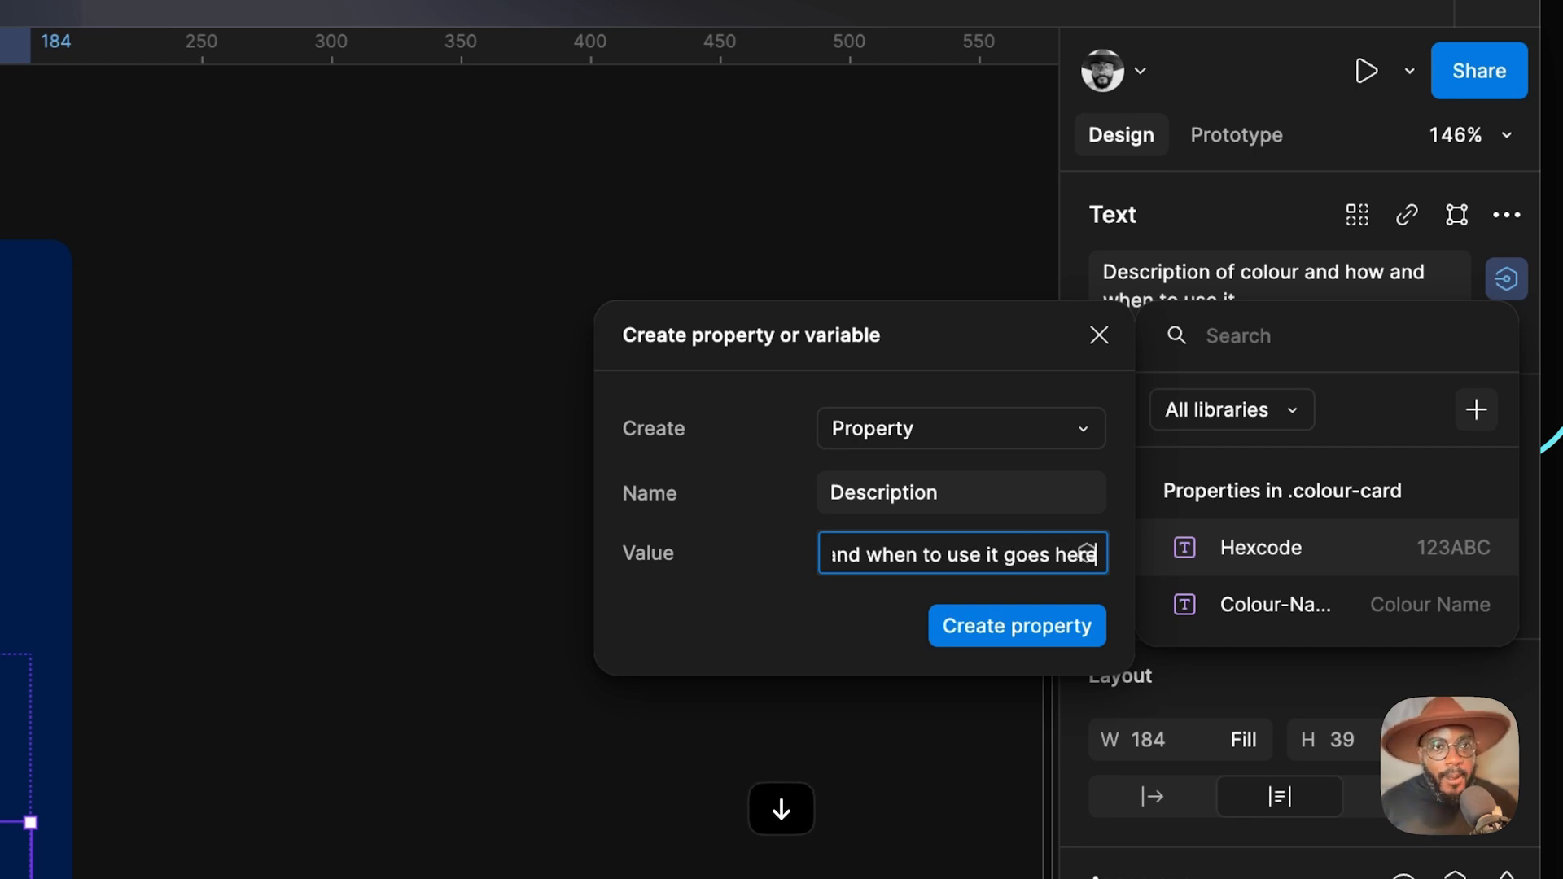
{"action": "key", "text": "Return"}
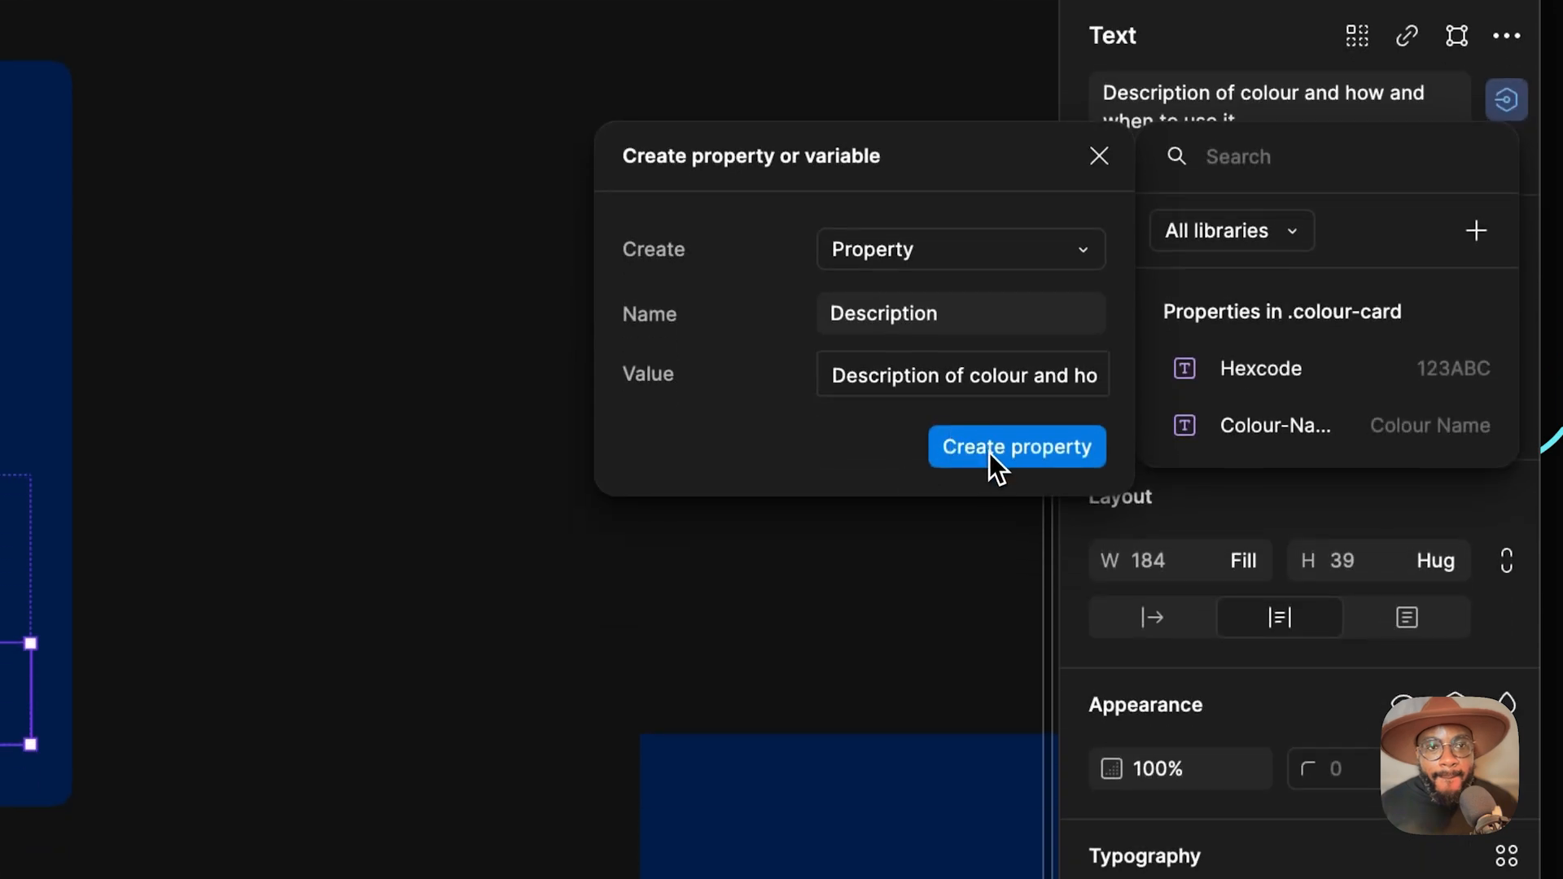
{"action": "left_click", "coordinate": [981, 453]}
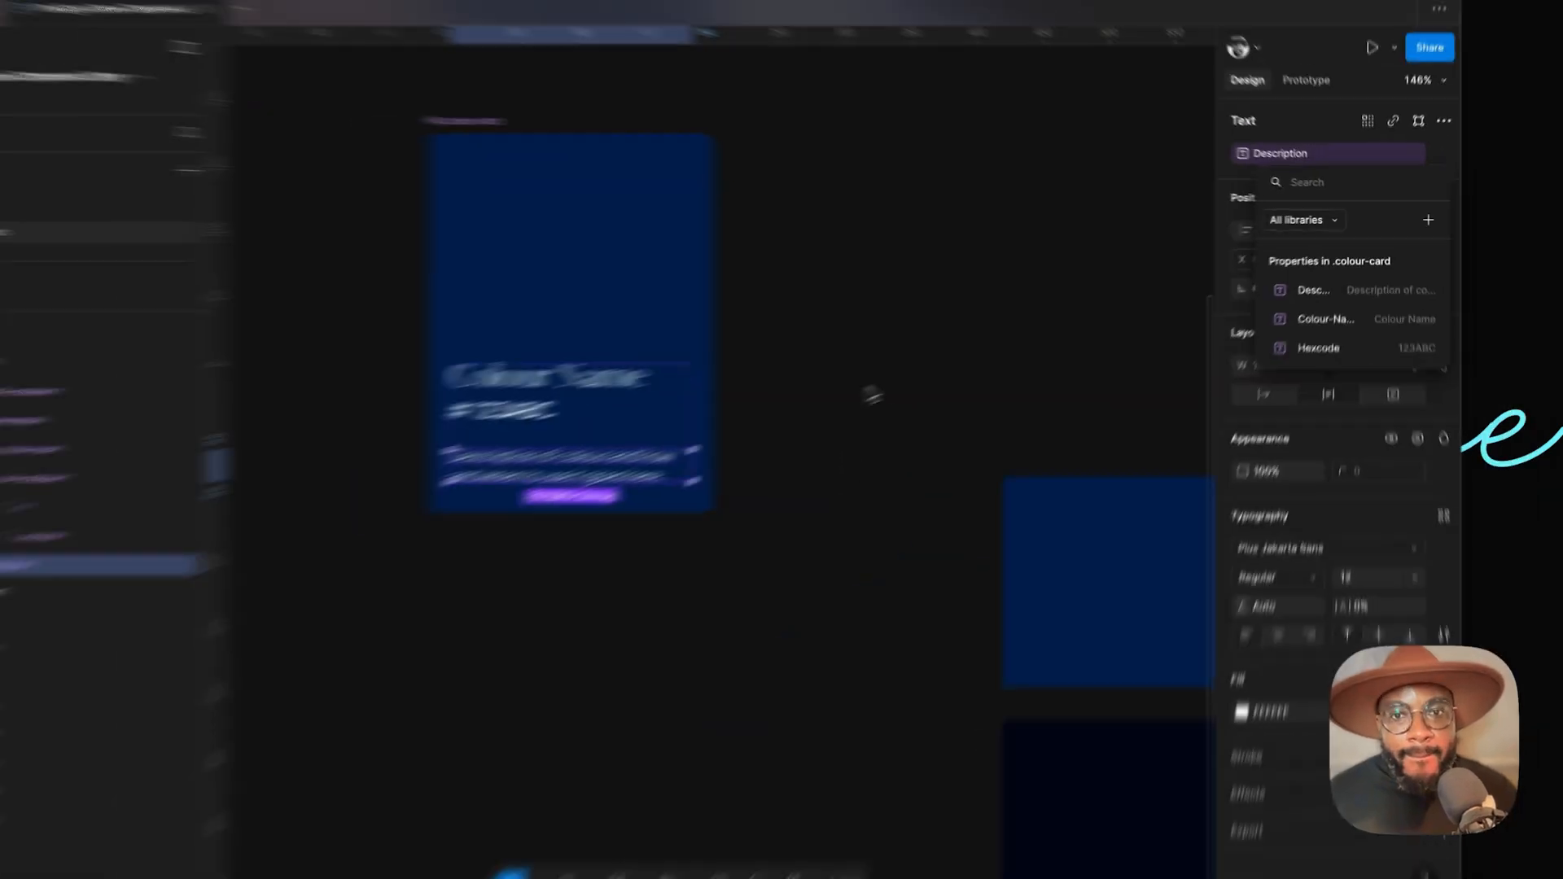
Step: Set the .colour-card component's horizontal padding to 20
{"action": "key", "text": "Escape"}
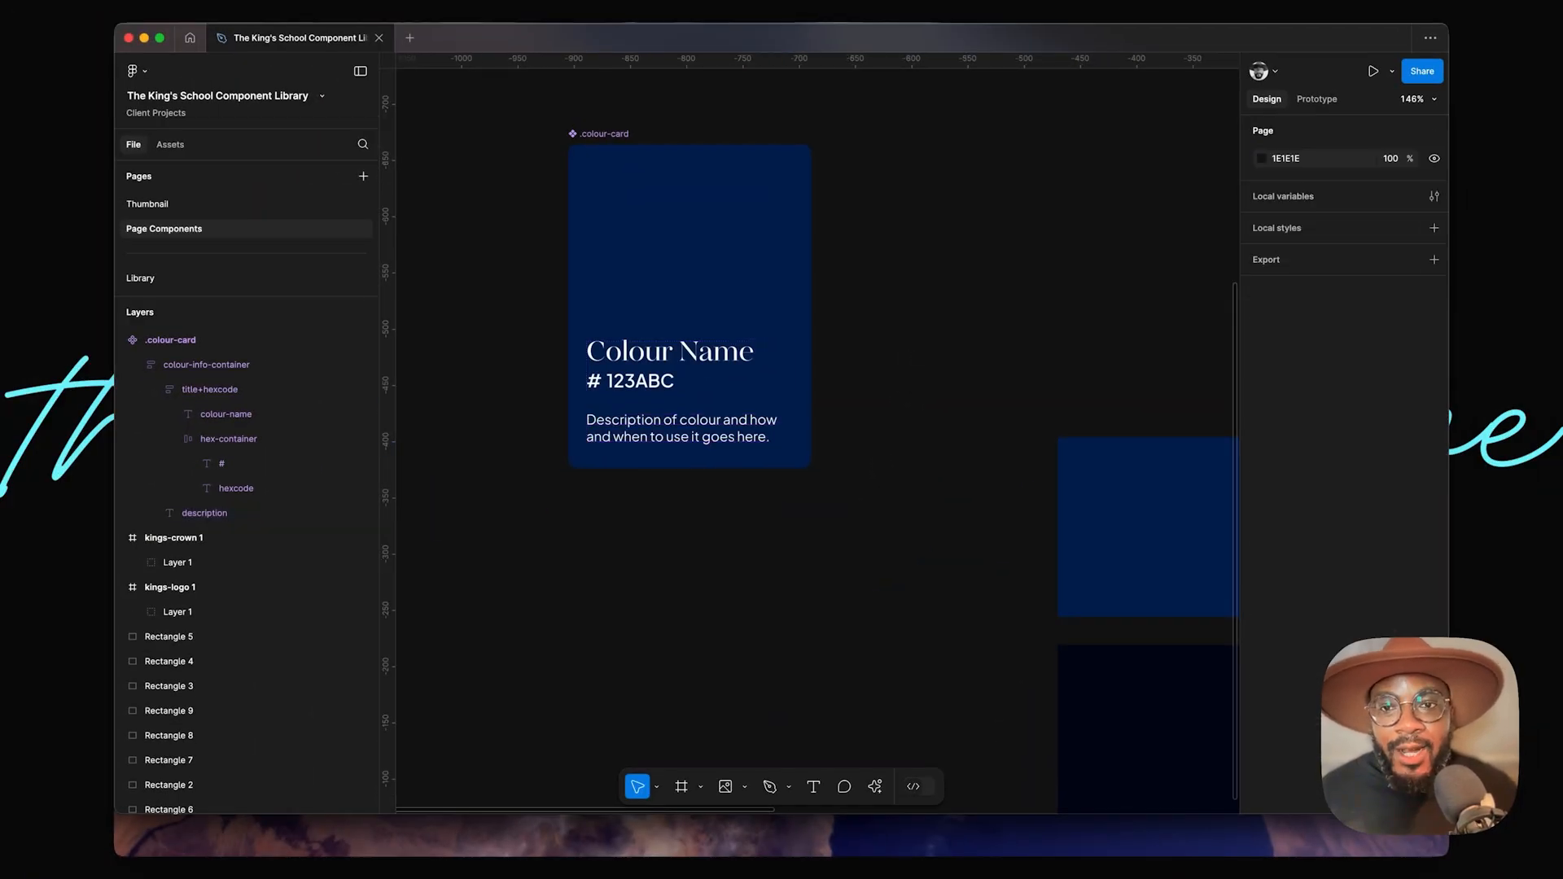
{"action": "scroll", "coordinate": [925, 383], "scroll_direction": "down", "scroll_amount": 5}
{"action": "scroll", "coordinate": [925, 384], "scroll_direction": "up", "scroll_amount": 6}
{"action": "scroll", "coordinate": [925, 383], "scroll_direction": "up", "scroll_amount": 1}
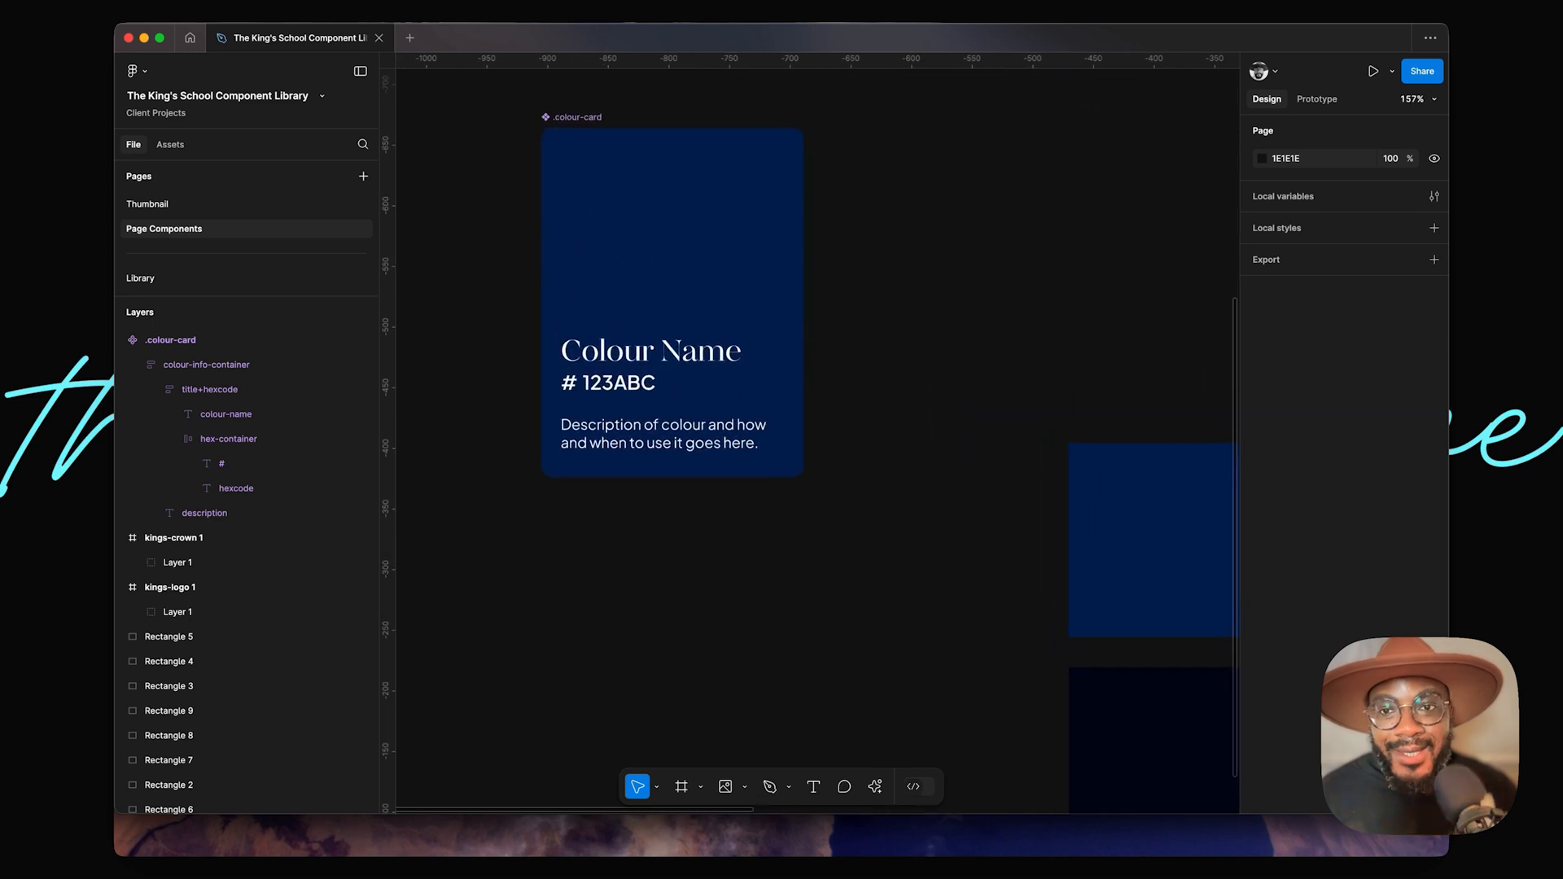
{"action": "left_click", "coordinate": [573, 118]}
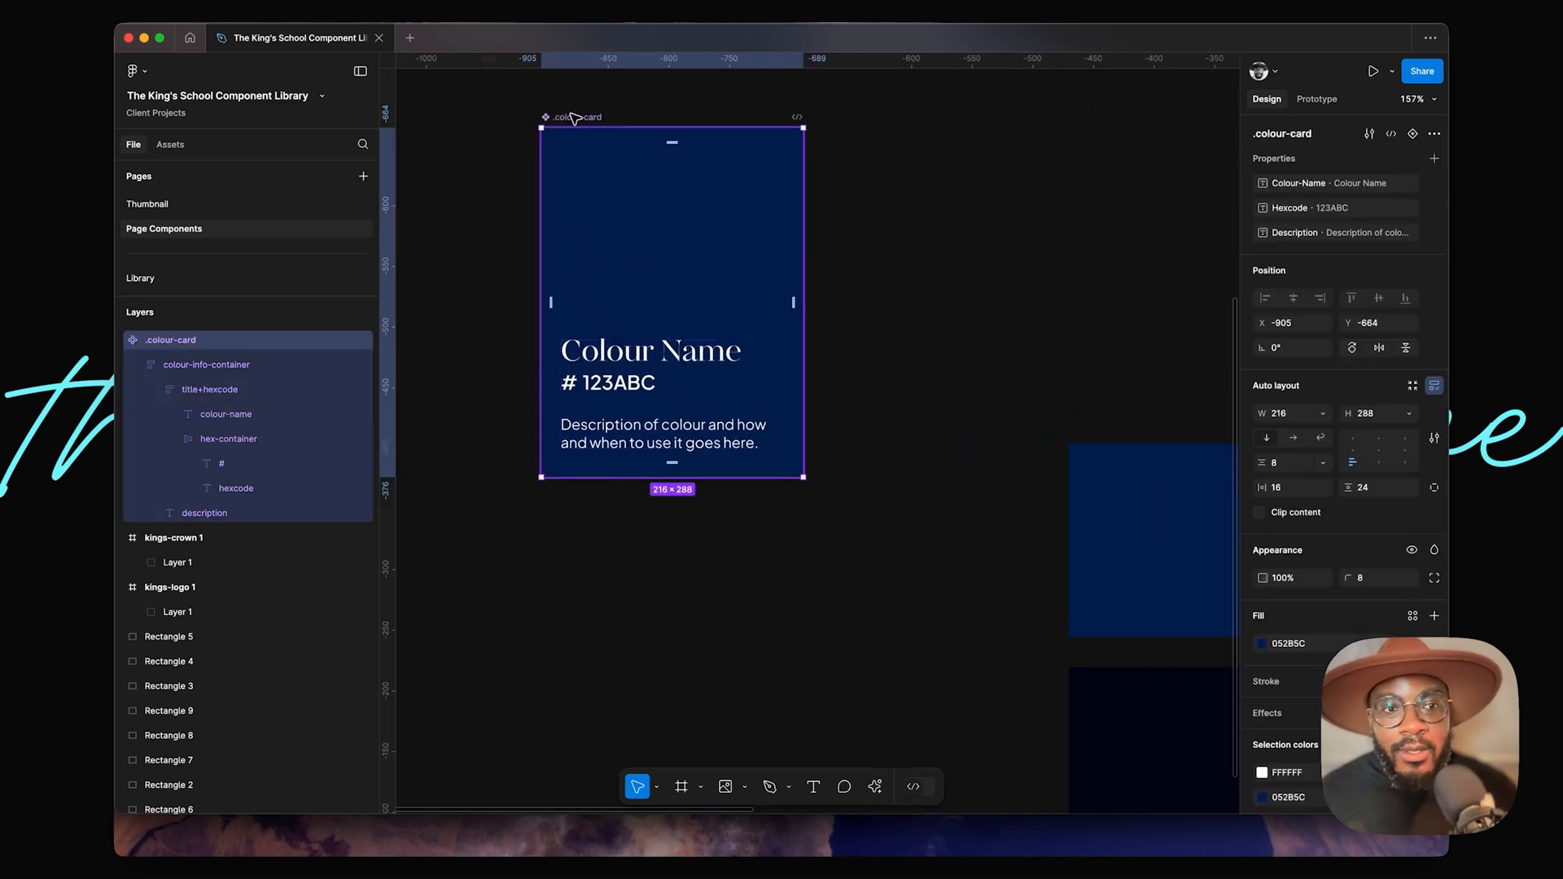
{"action": "left_click", "coordinate": [1301, 488]}
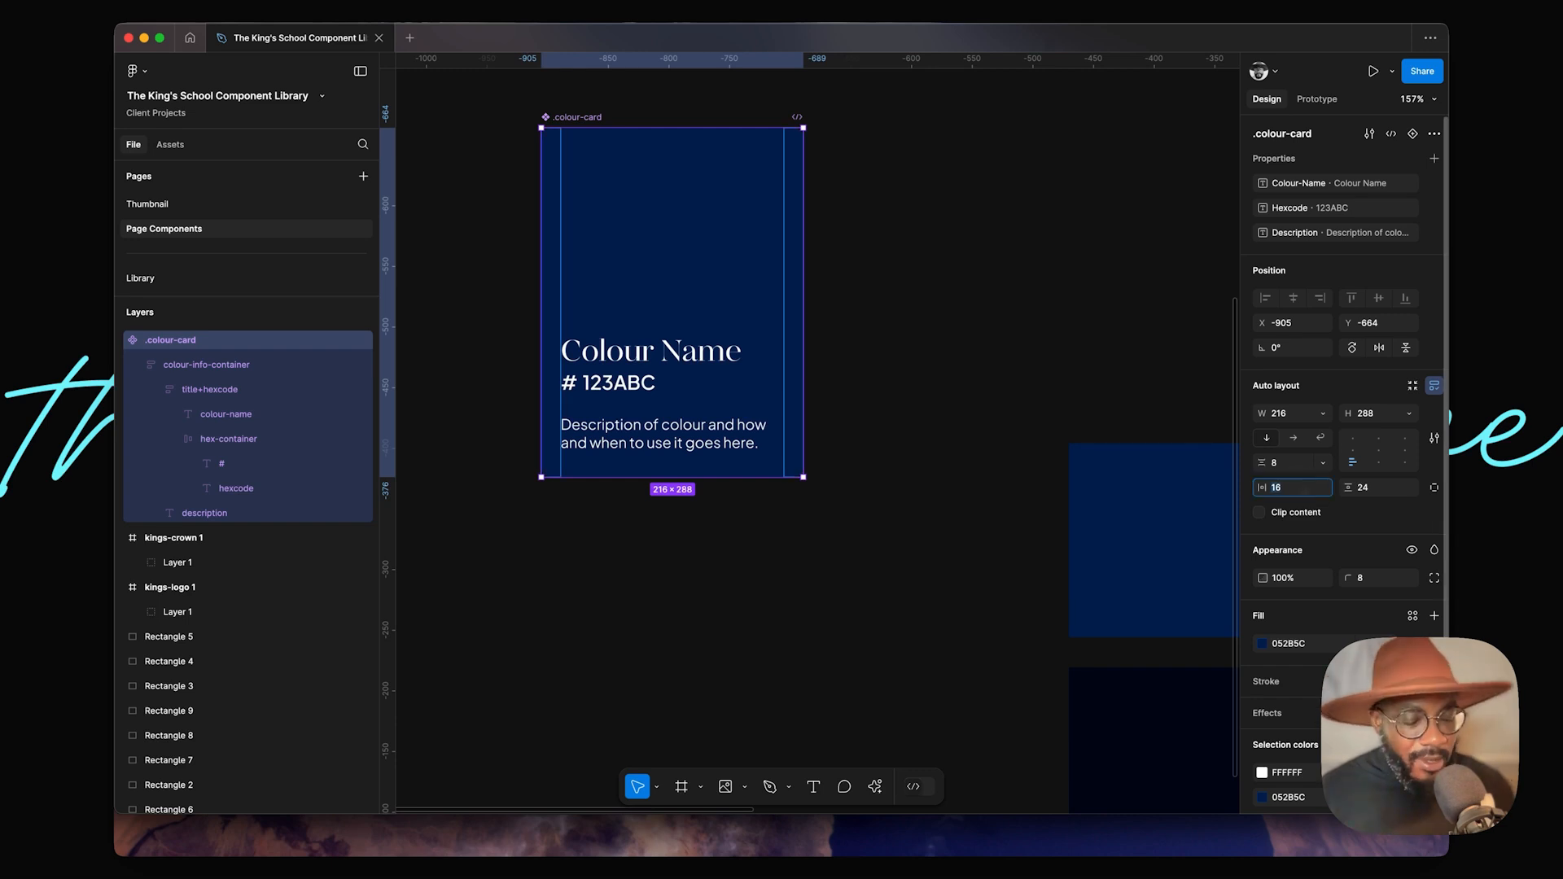
{"action": "key", "text": "Up"}
{"action": "key", "text": "Up"}
{"action": "key", "text": "Up"}
{"action": "key", "text": "Up"}
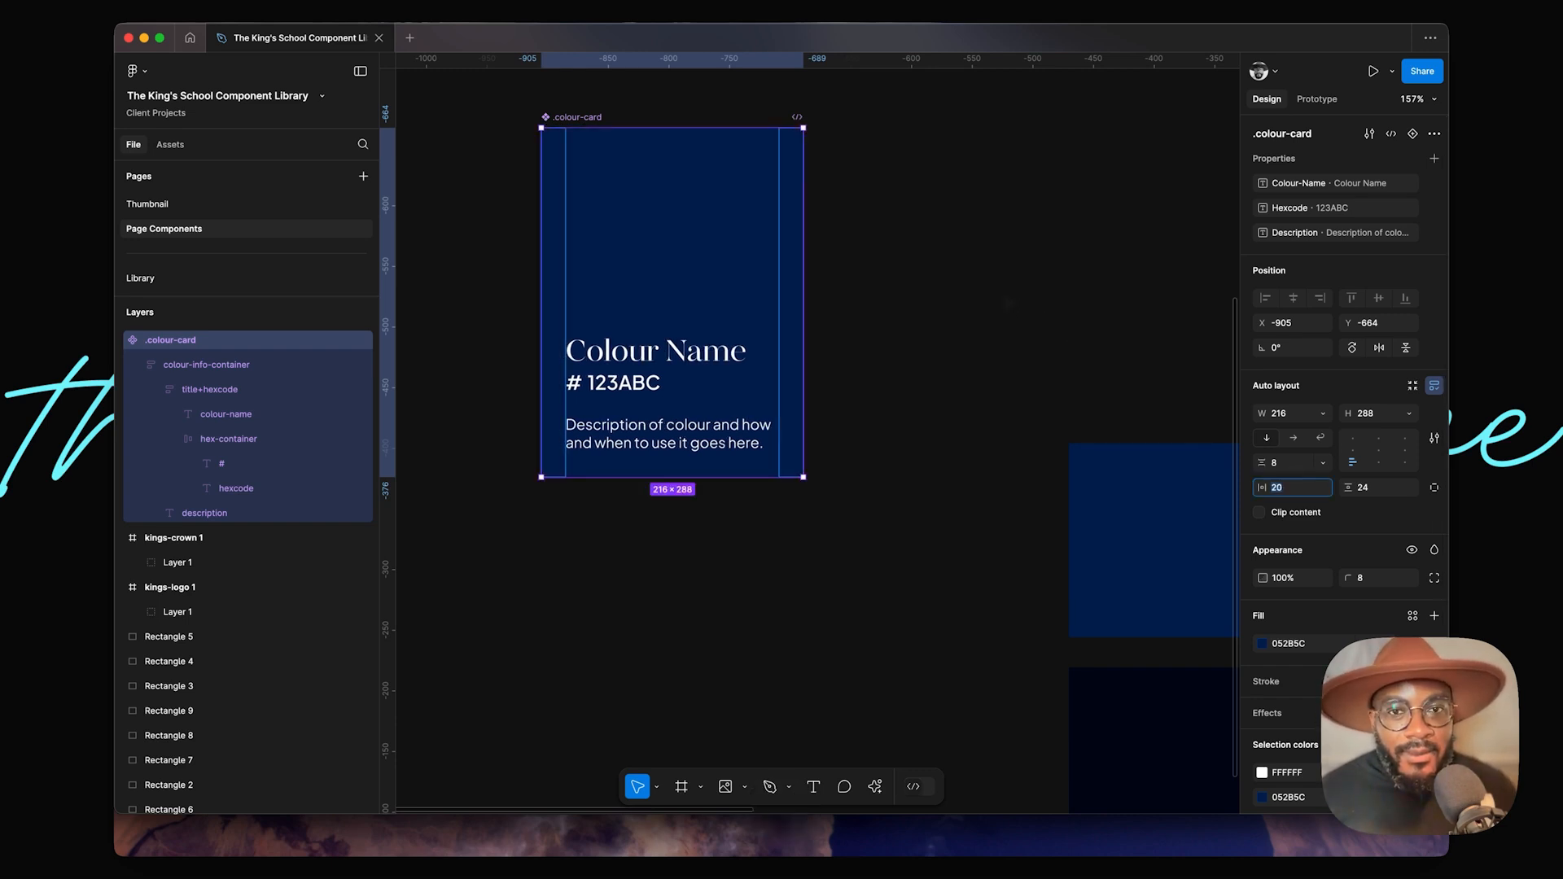
{"action": "left_click", "coordinate": [1003, 299]}
Step: Set the .colour-card component's width to hug its contents
{"action": "left_click", "coordinate": [578, 117]}
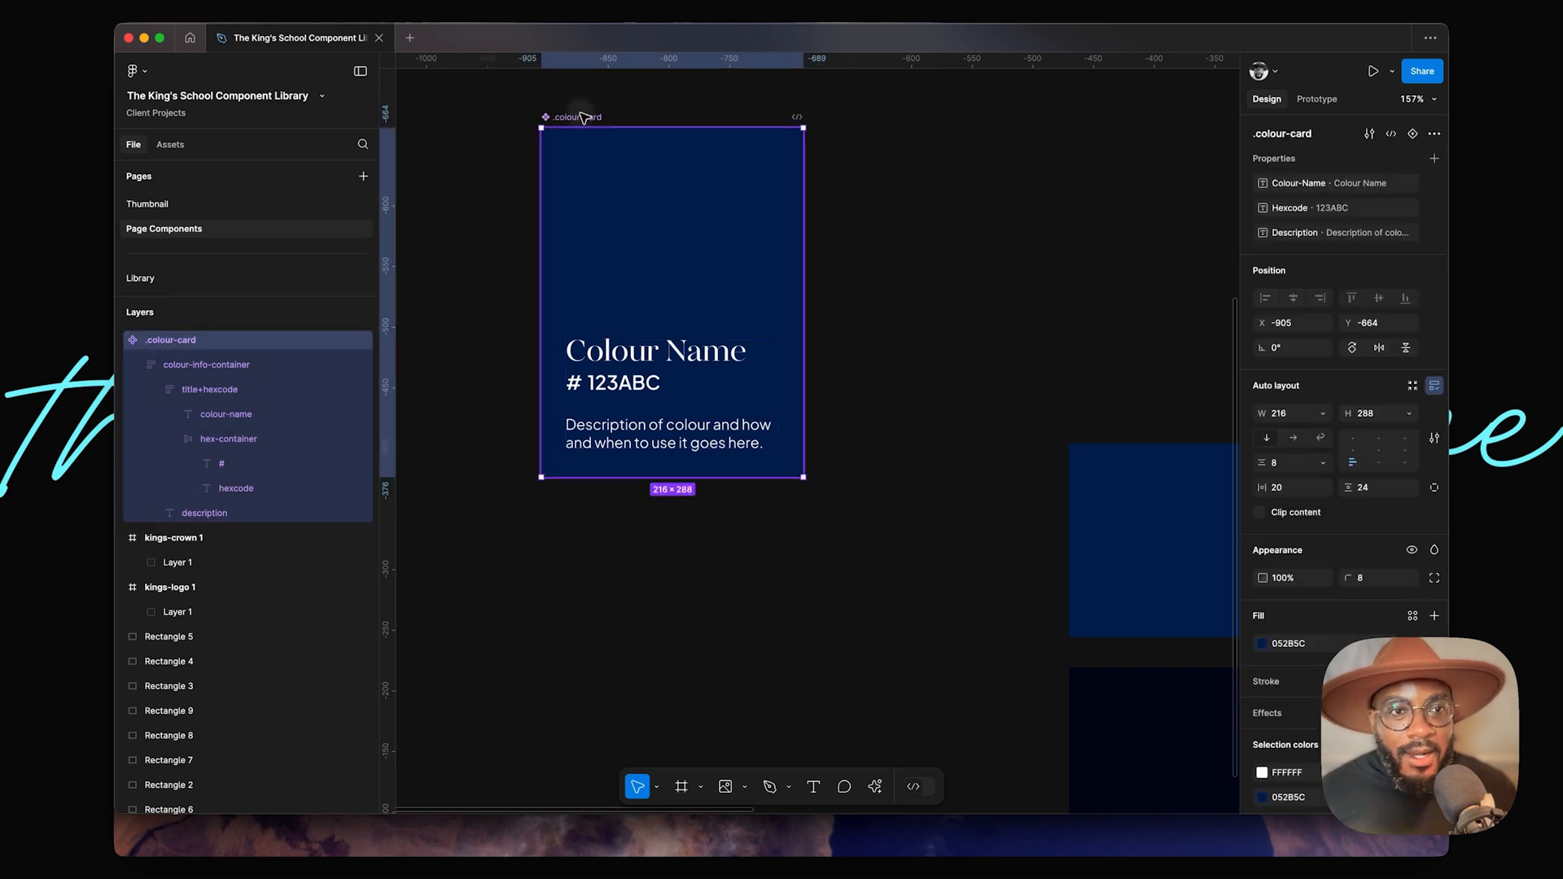
{"action": "left_click", "coordinate": [1322, 415]}
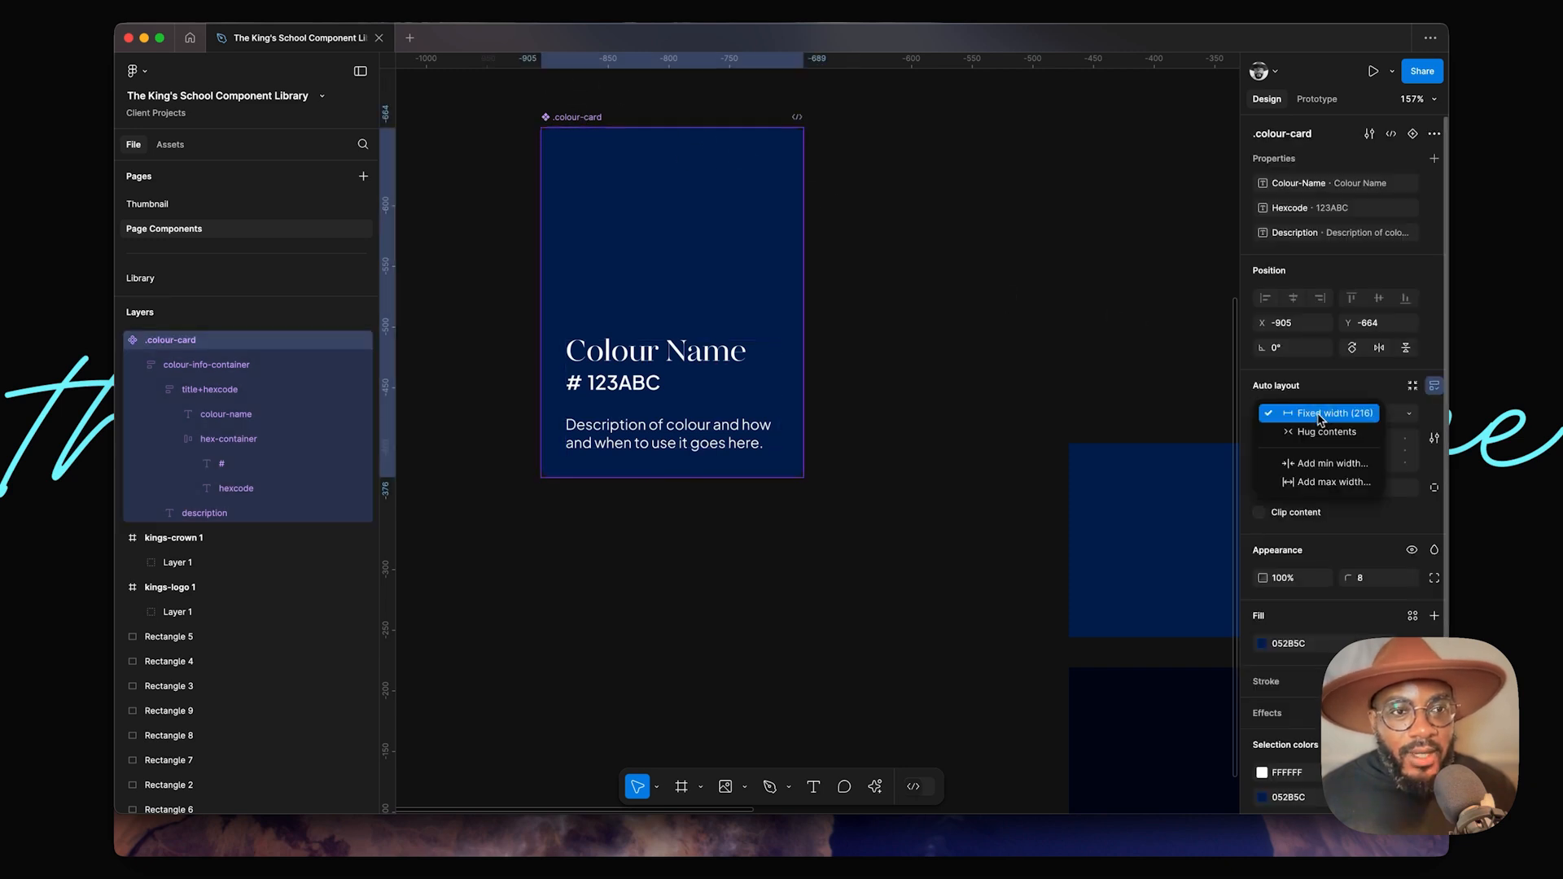
{"action": "left_click", "coordinate": [1320, 417]}
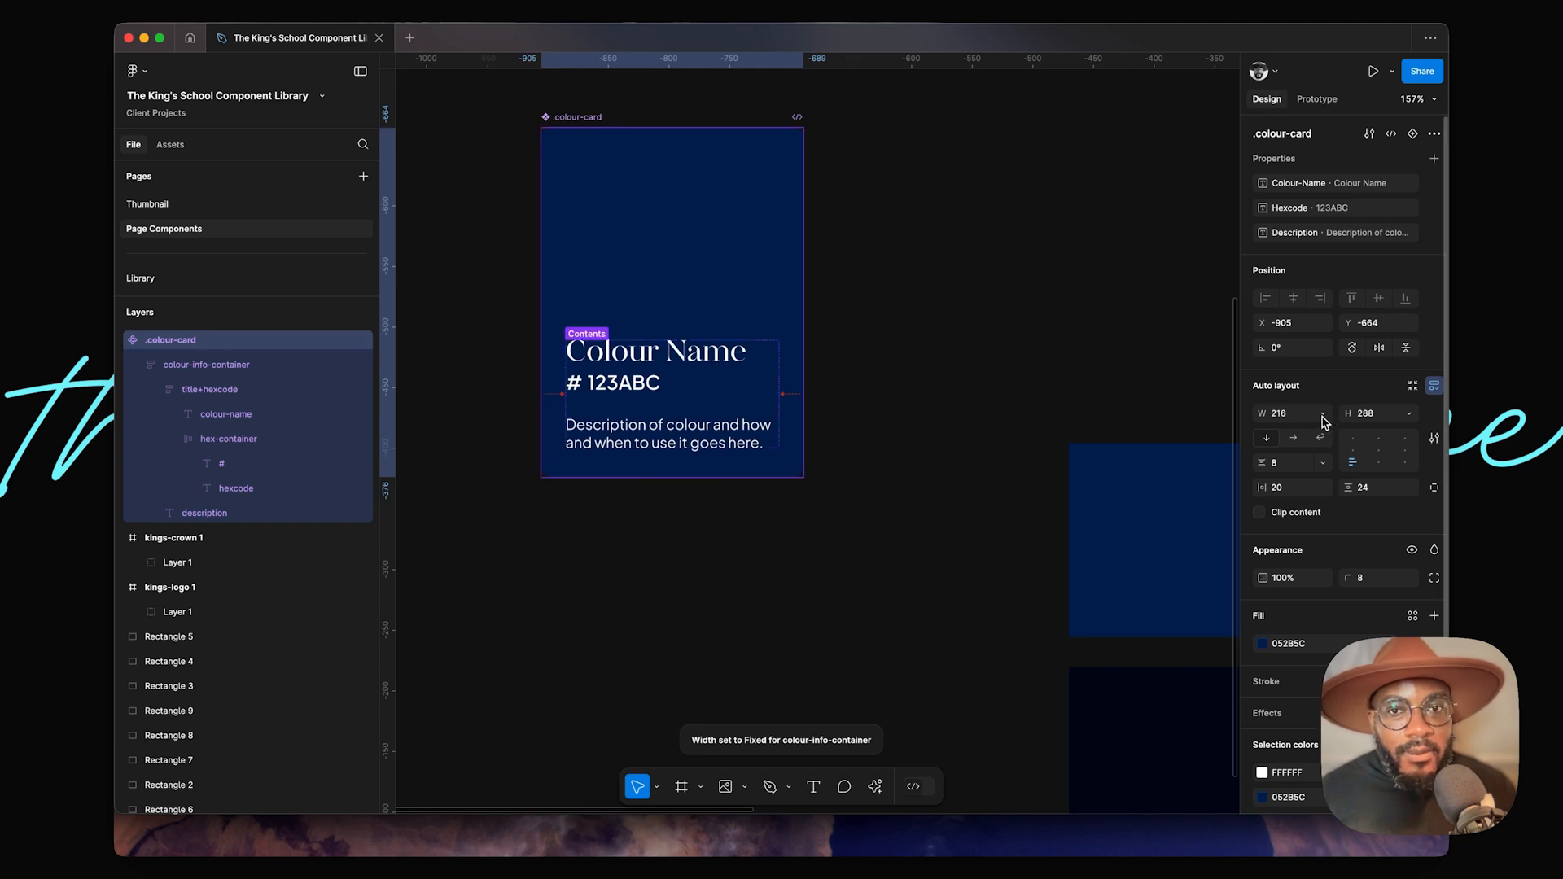
{"action": "left_click", "coordinate": [844, 250]}
Step: Copy the .colour-card component and paste an instance on the Library page in place of the grey placeholder card
{"action": "scroll", "coordinate": [844, 250], "scroll_direction": "down", "scroll_amount": 5}
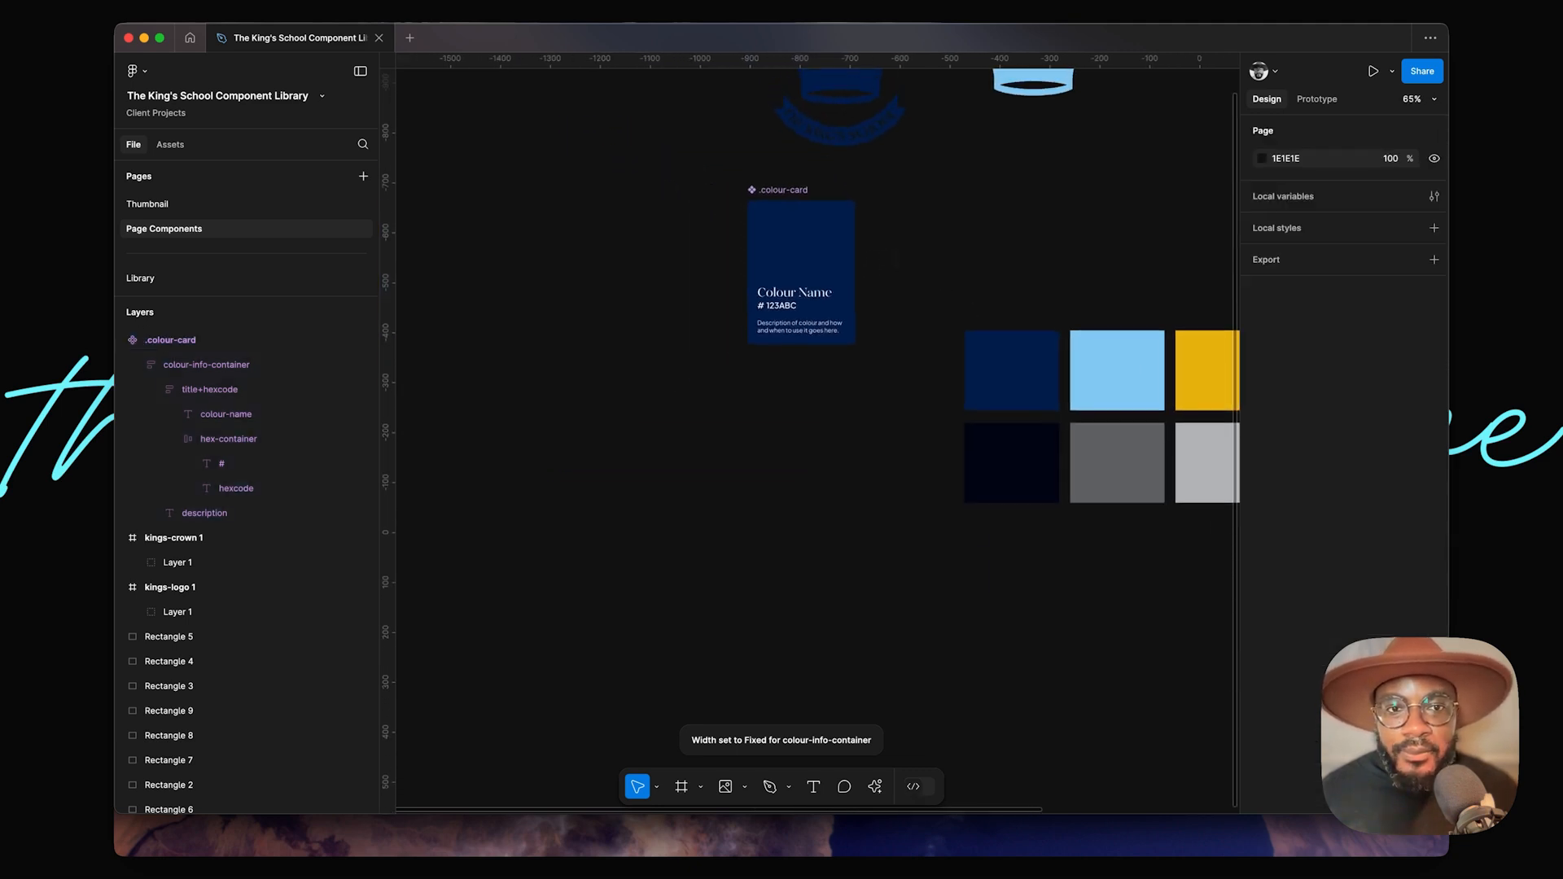
{"action": "scroll", "coordinate": [891, 241], "scroll_direction": "down", "scroll_amount": 5}
{"action": "left_click", "coordinate": [860, 244]}
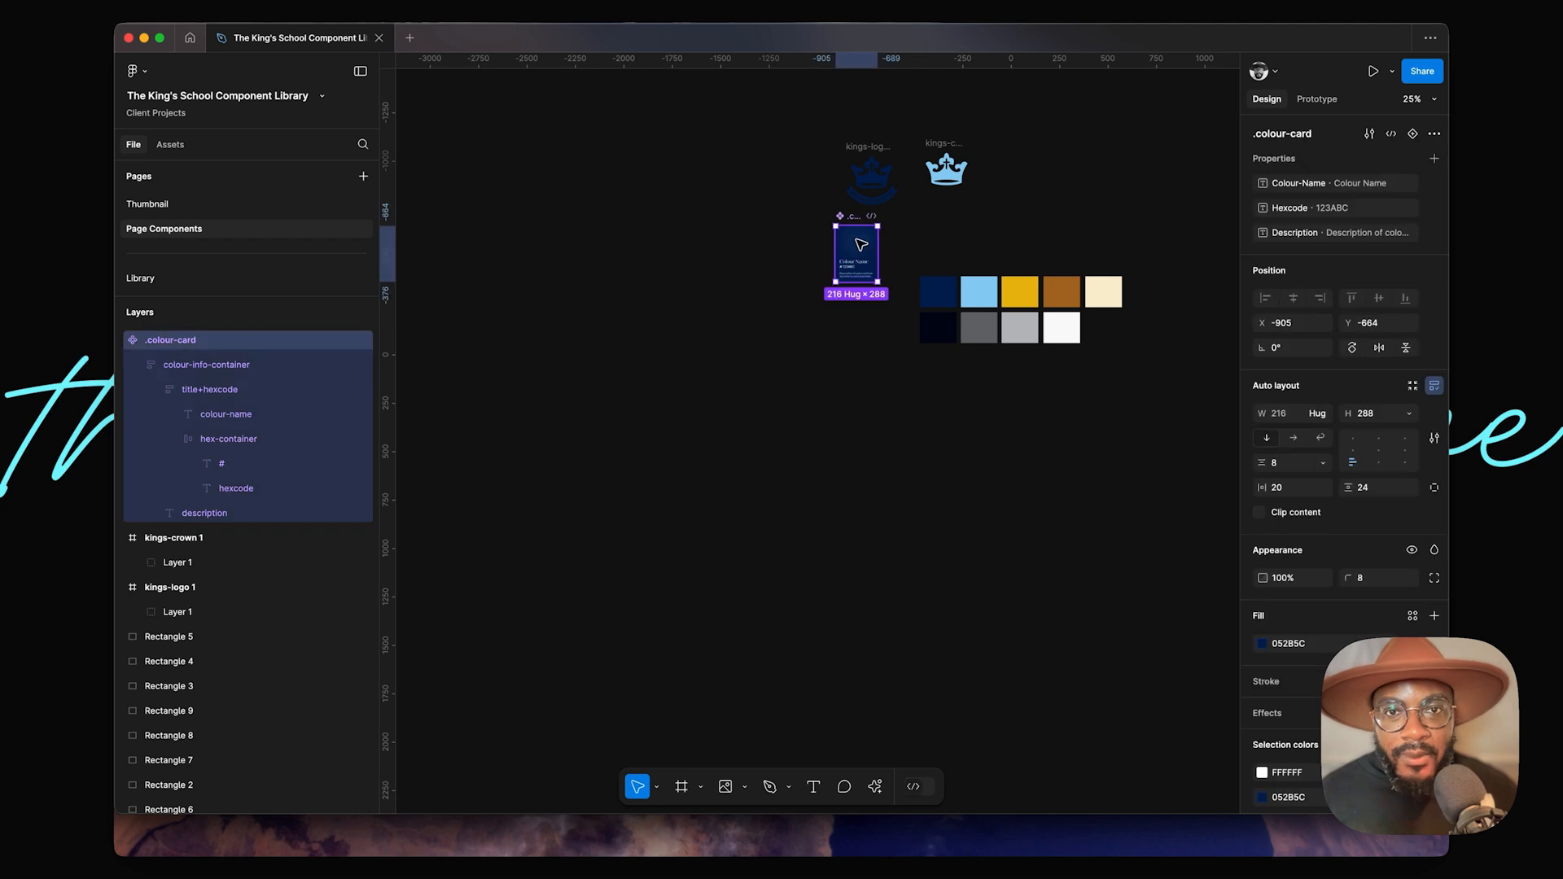
{"action": "key", "text": "super+c"}
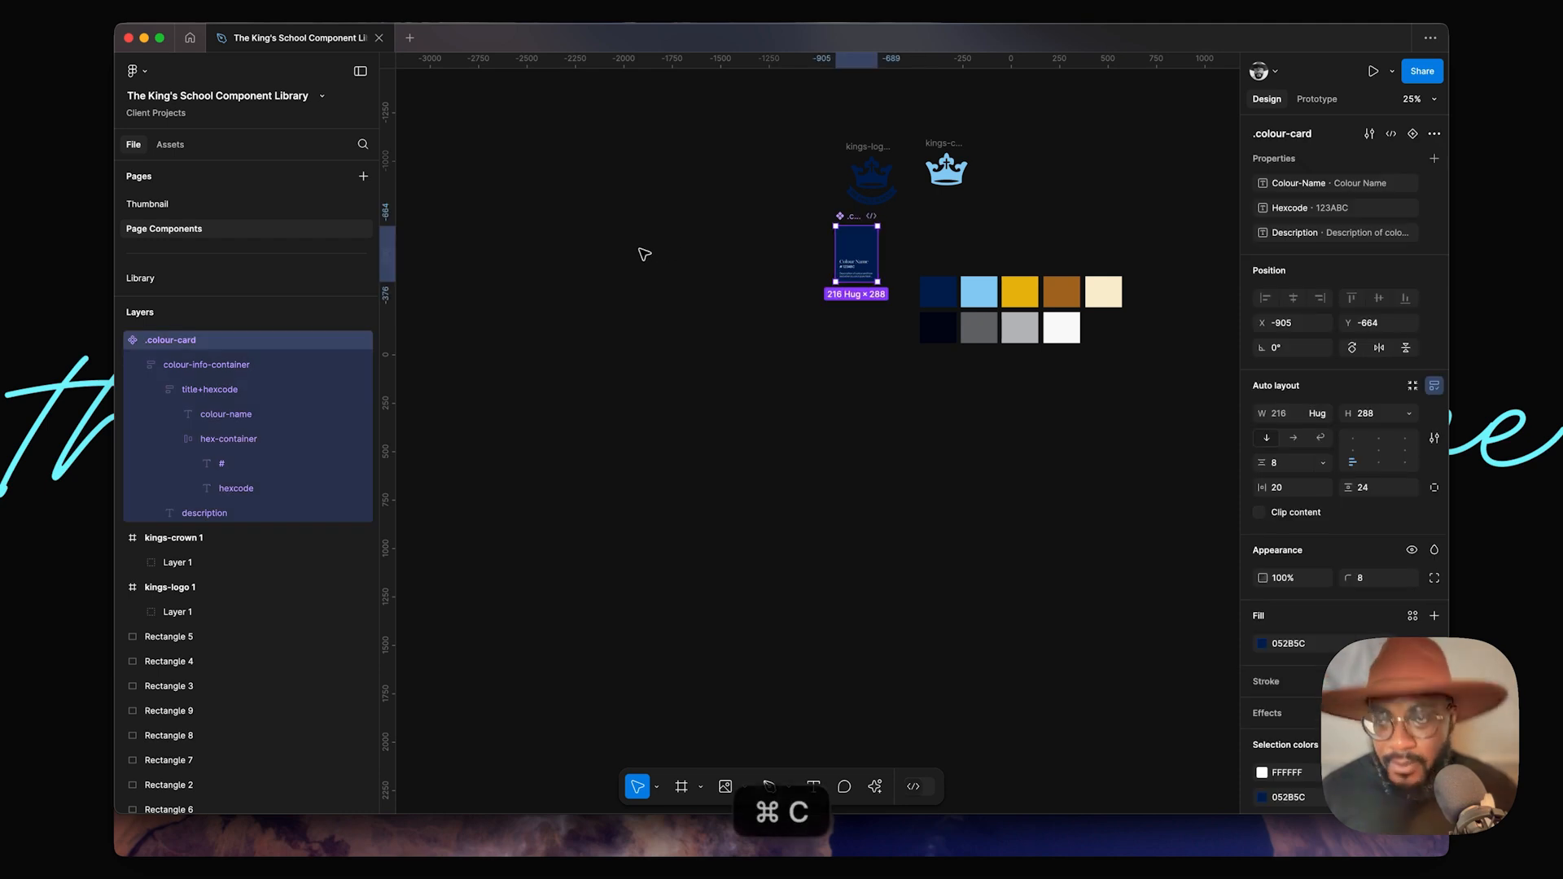
{"action": "left_click", "coordinate": [180, 280]}
{"action": "left_click_drag", "start_coordinate": [926, 223], "coordinate": [615, 597]}
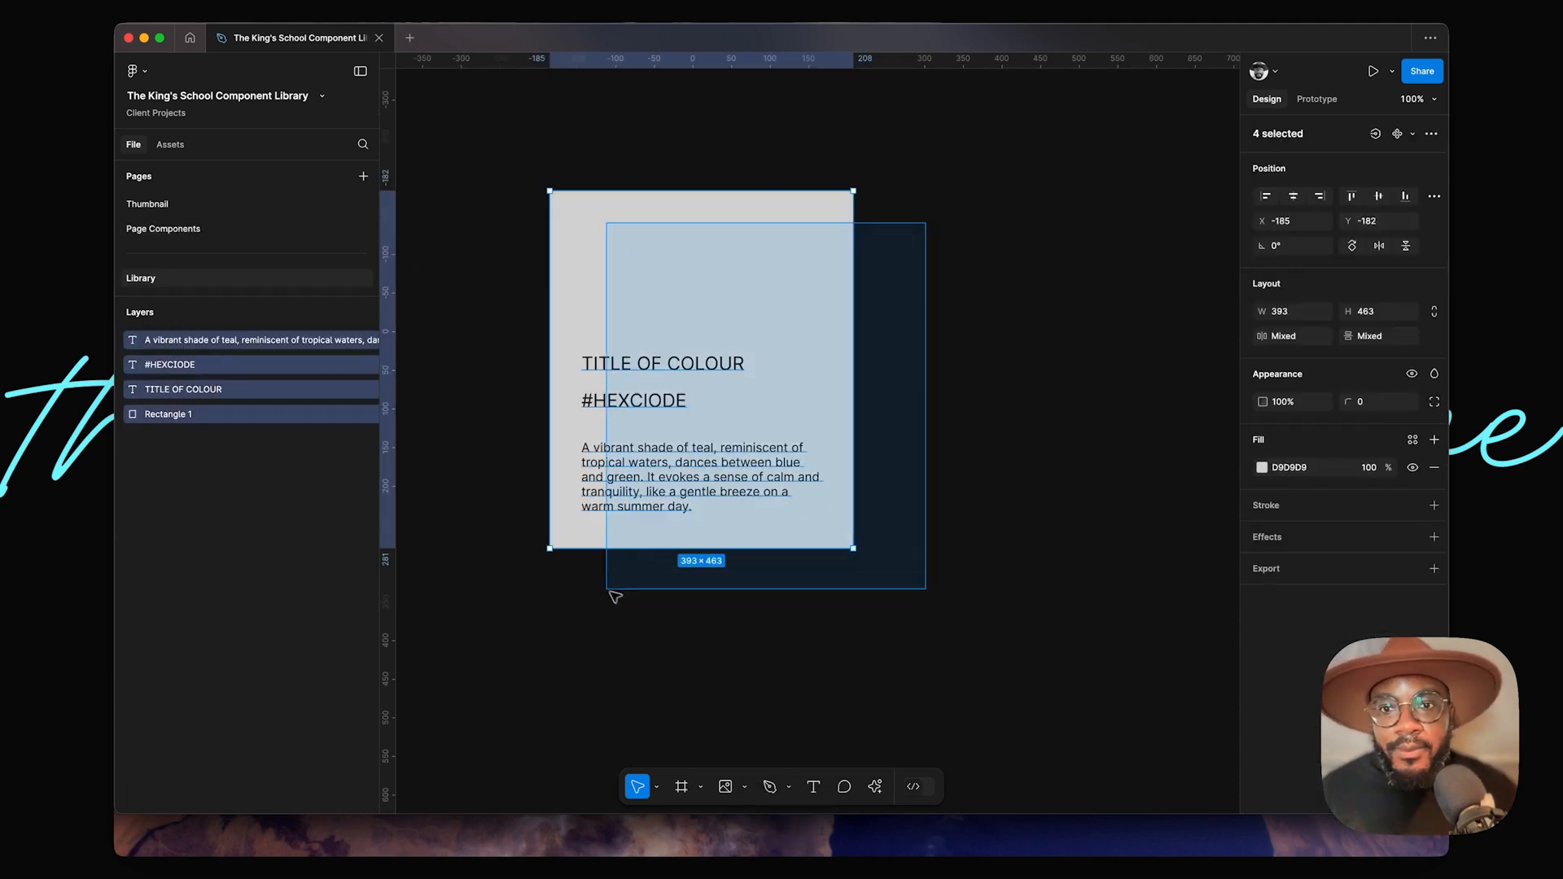
{"action": "key", "text": "BackSpace"}
{"action": "key", "text": "super+v"}
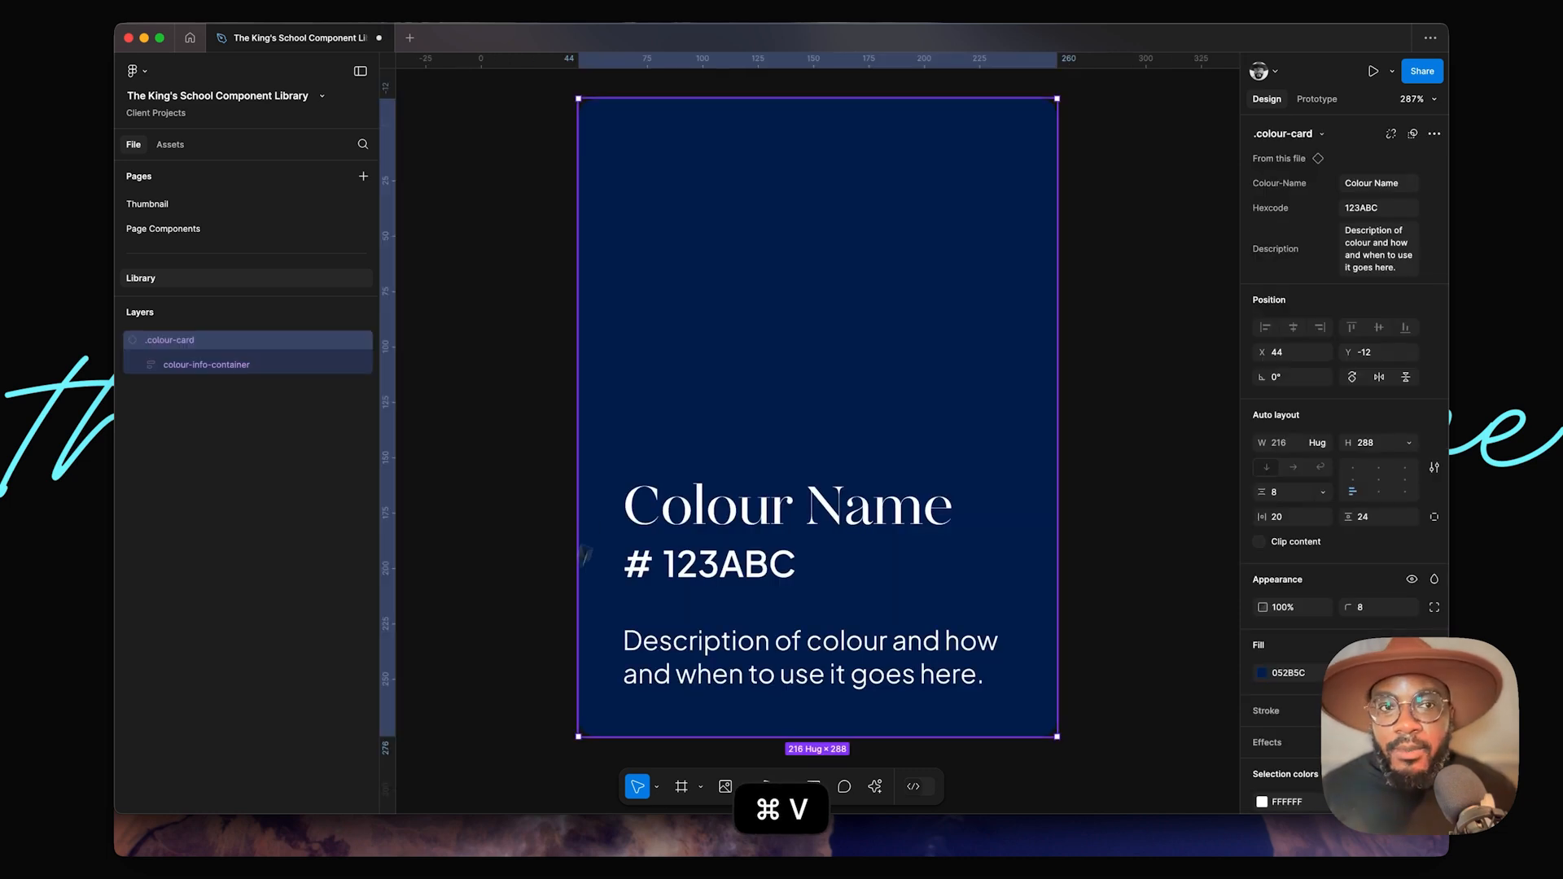
Step: Examine the colour name, hexcode and description text layers inside the pasted card instance
{"action": "scroll", "coordinate": [660, 302], "scroll_direction": "down", "scroll_amount": 5}
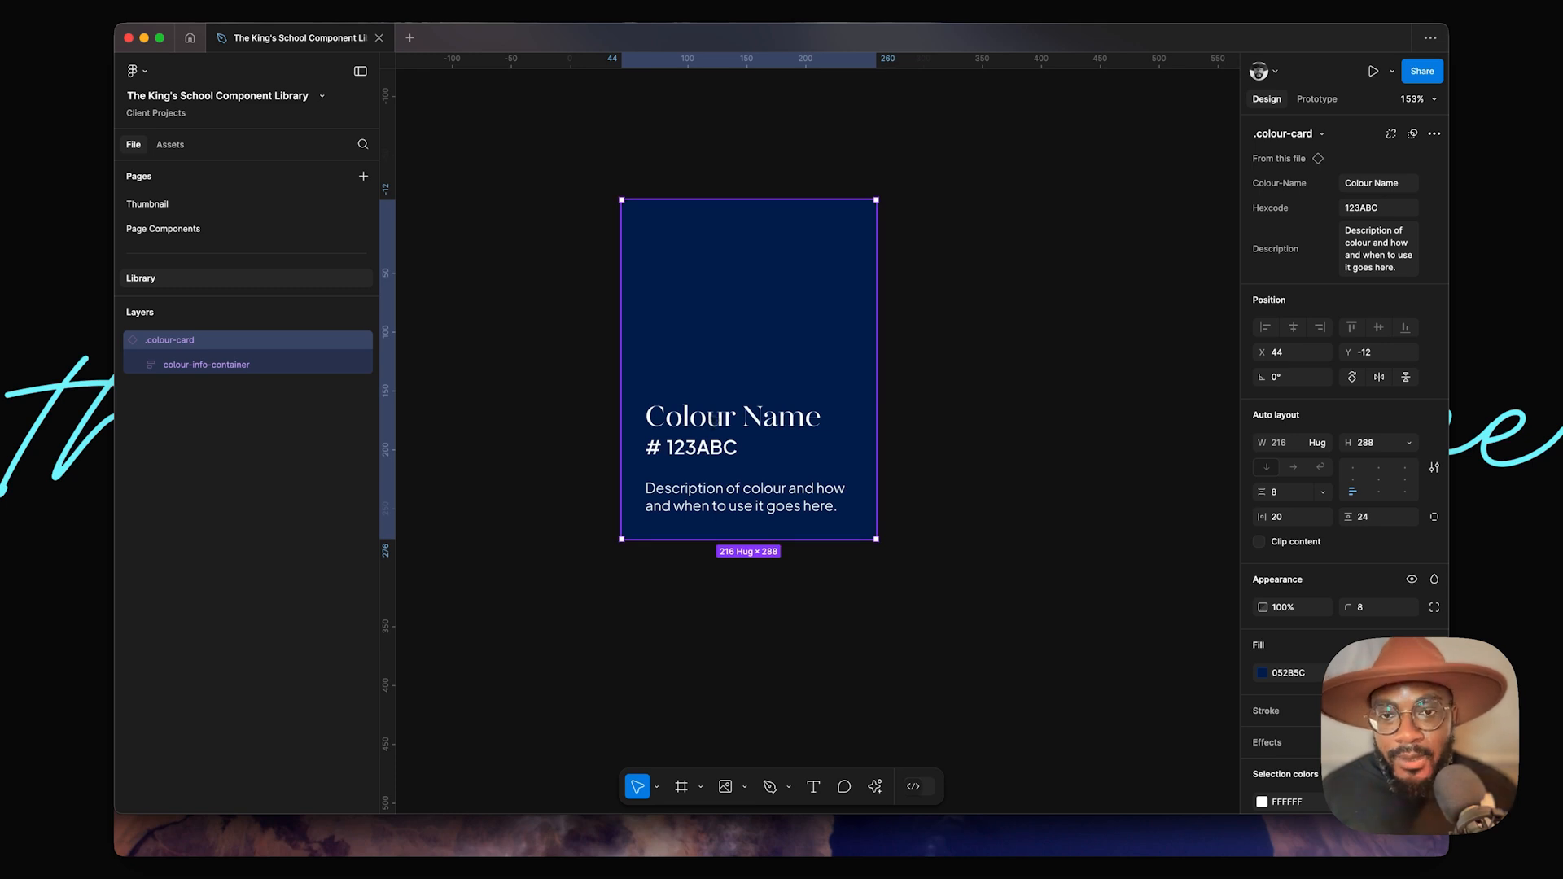
{"action": "left_click", "coordinate": [708, 423], "text": "super"}
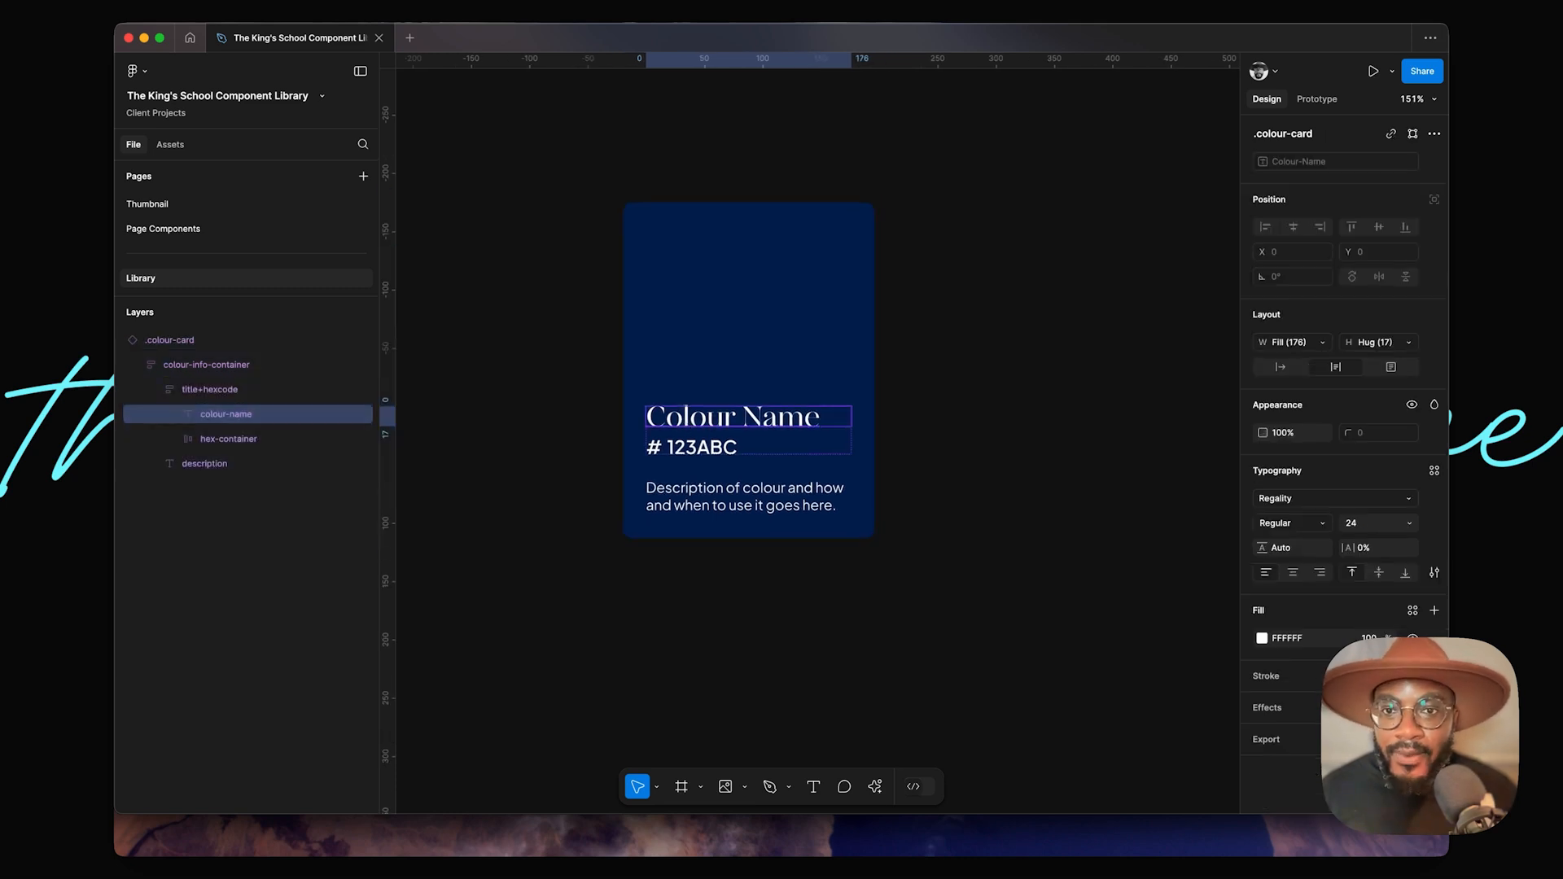
{"action": "left_click", "coordinate": [694, 449], "text": "super"}
{"action": "left_click", "coordinate": [696, 504], "text": "super"}
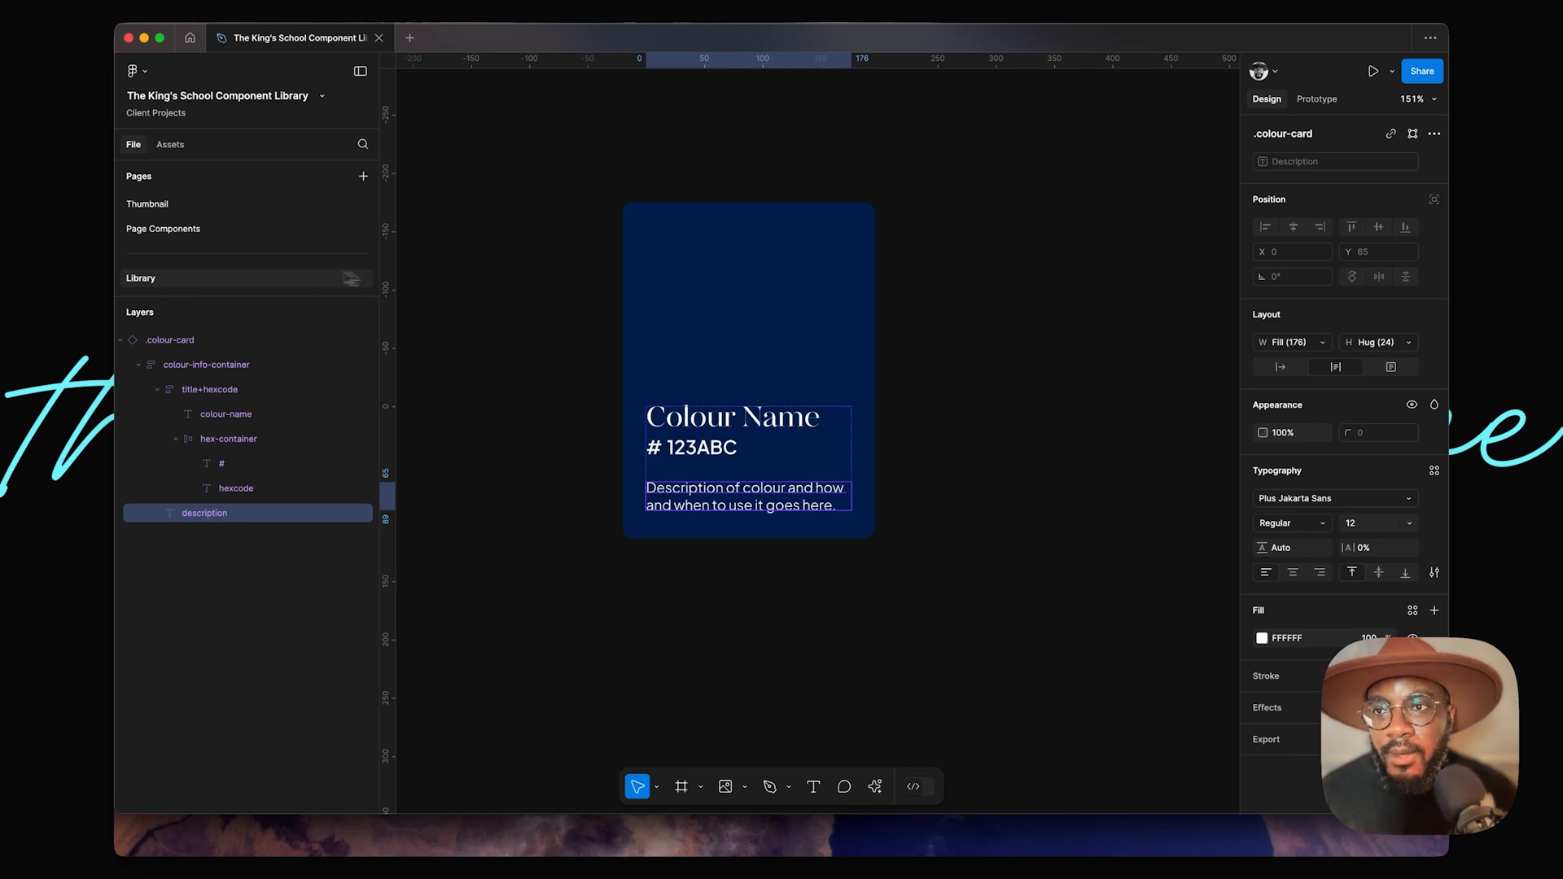
{"action": "left_click", "coordinate": [480, 203]}
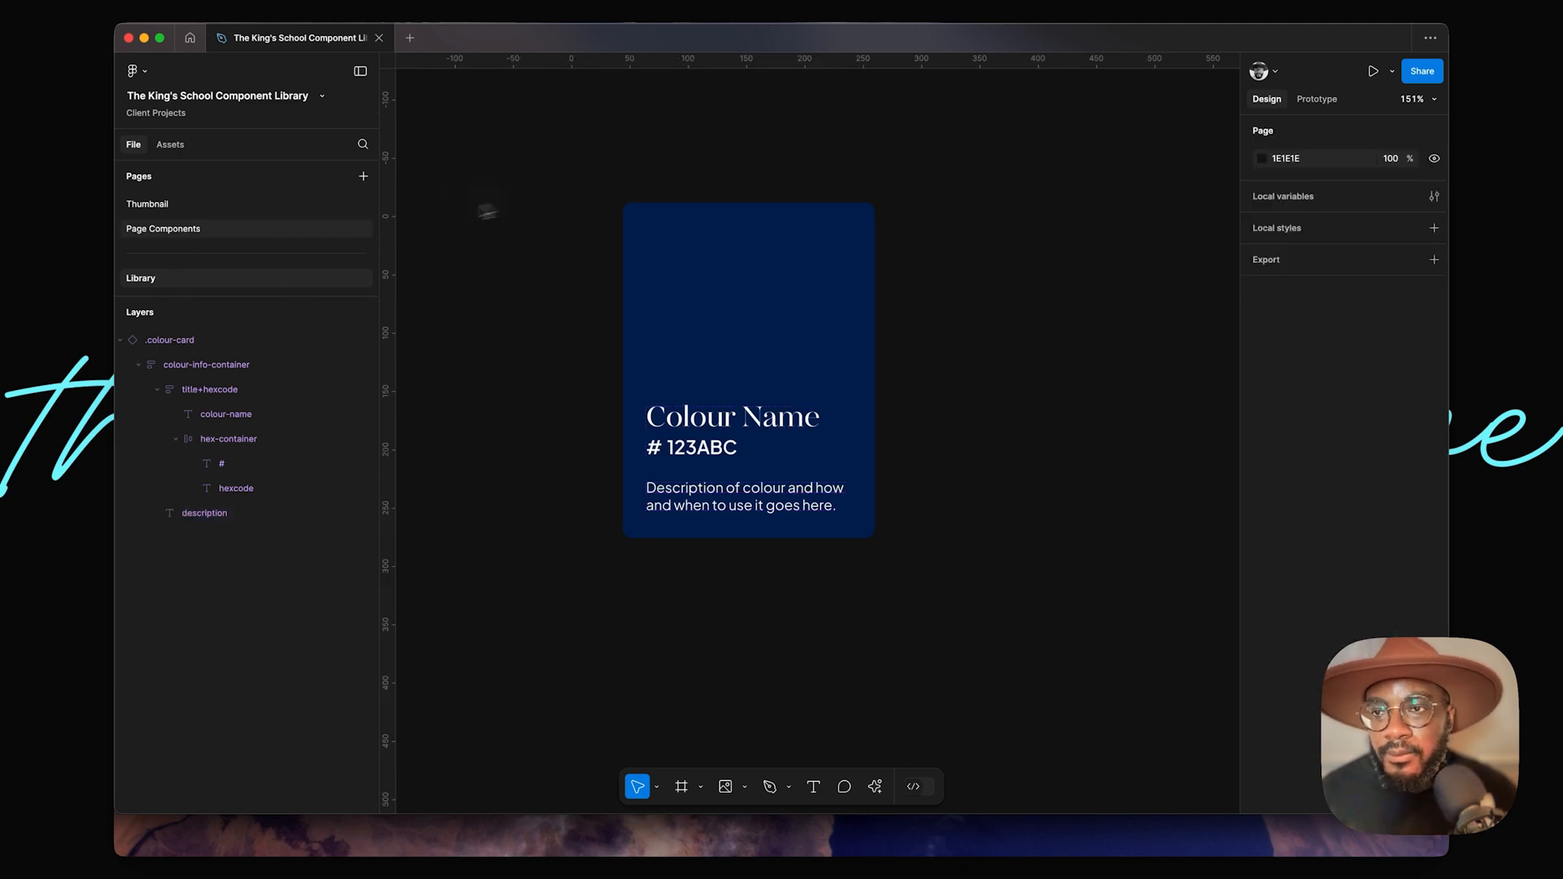
Step: Move the nine colour swatches from Page Components to the Library page above the card, and shift the card instance down away from them
{"action": "left_click", "coordinate": [177, 232]}
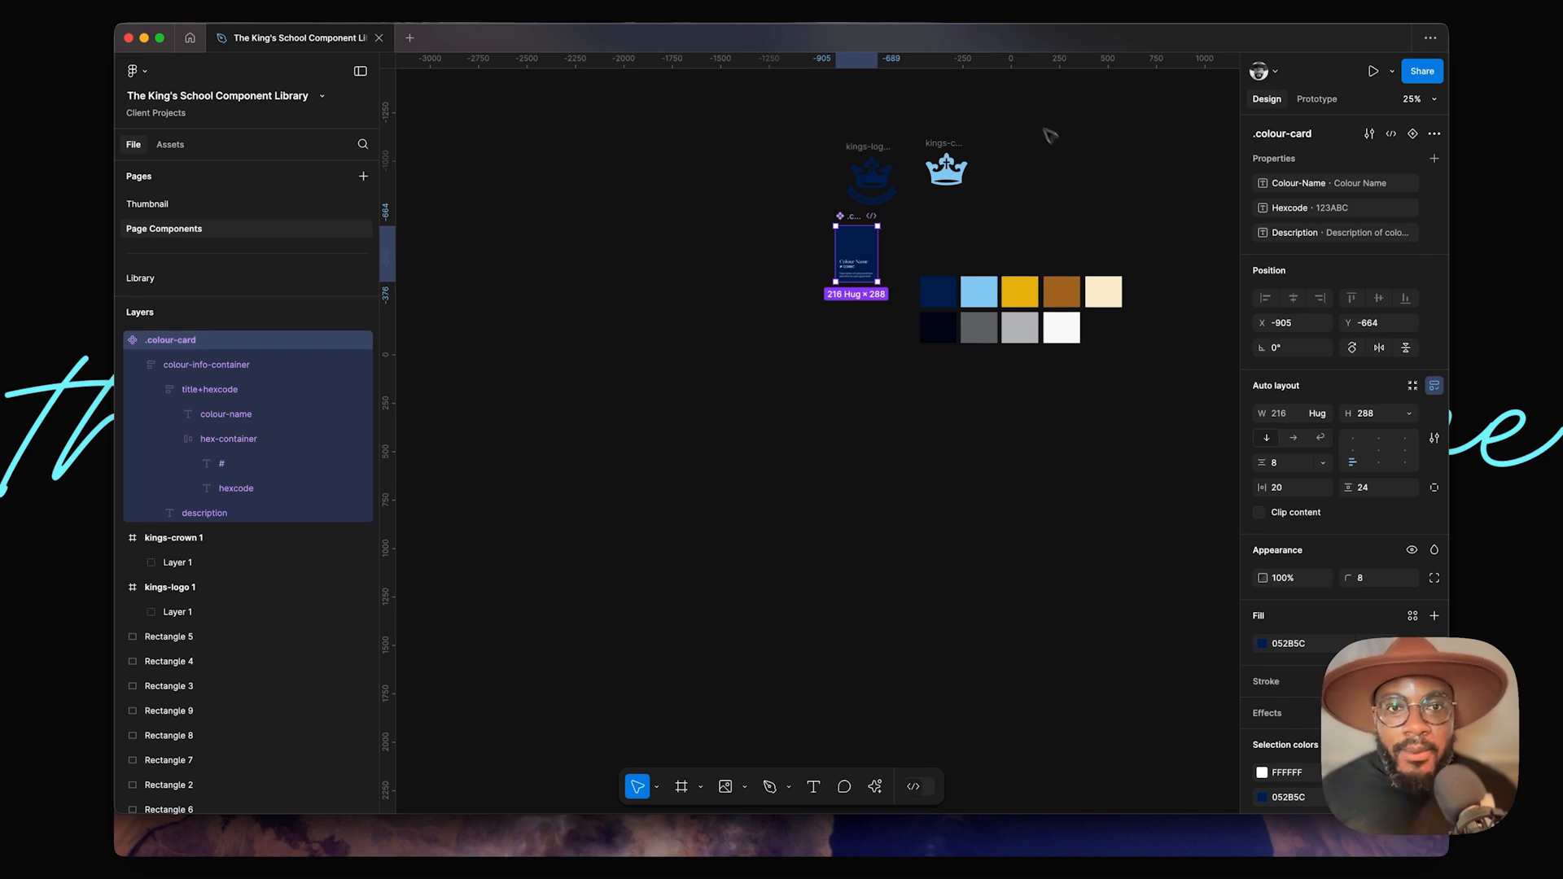
{"action": "left_click_drag", "start_coordinate": [1139, 390], "coordinate": [911, 251]}
{"action": "key", "text": "super+x"}
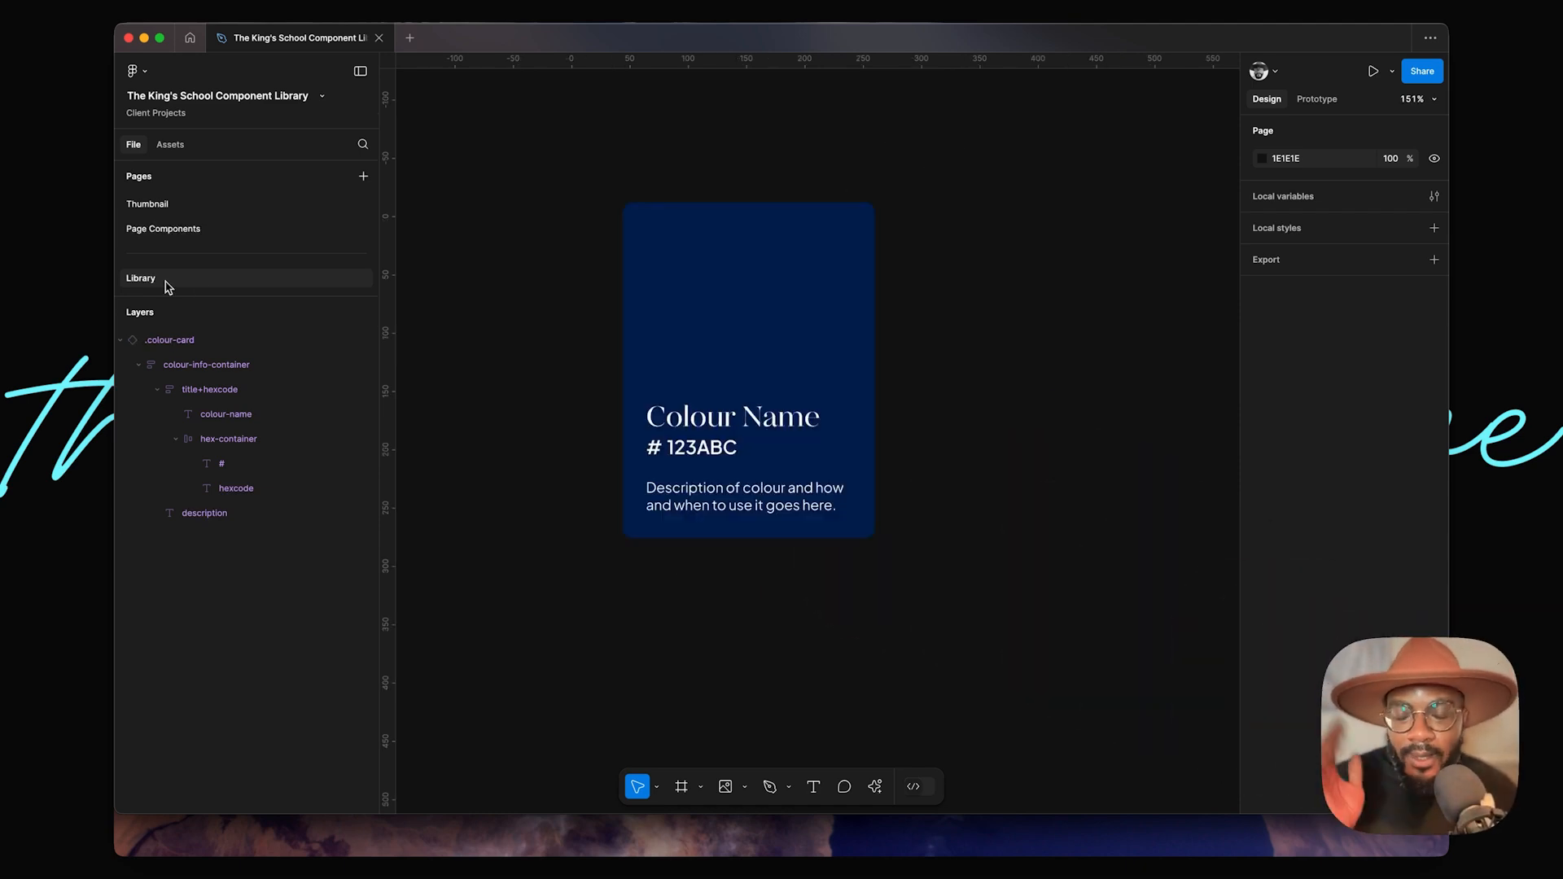
{"action": "scroll", "coordinate": [457, 324], "scroll_direction": "down", "scroll_amount": 5}
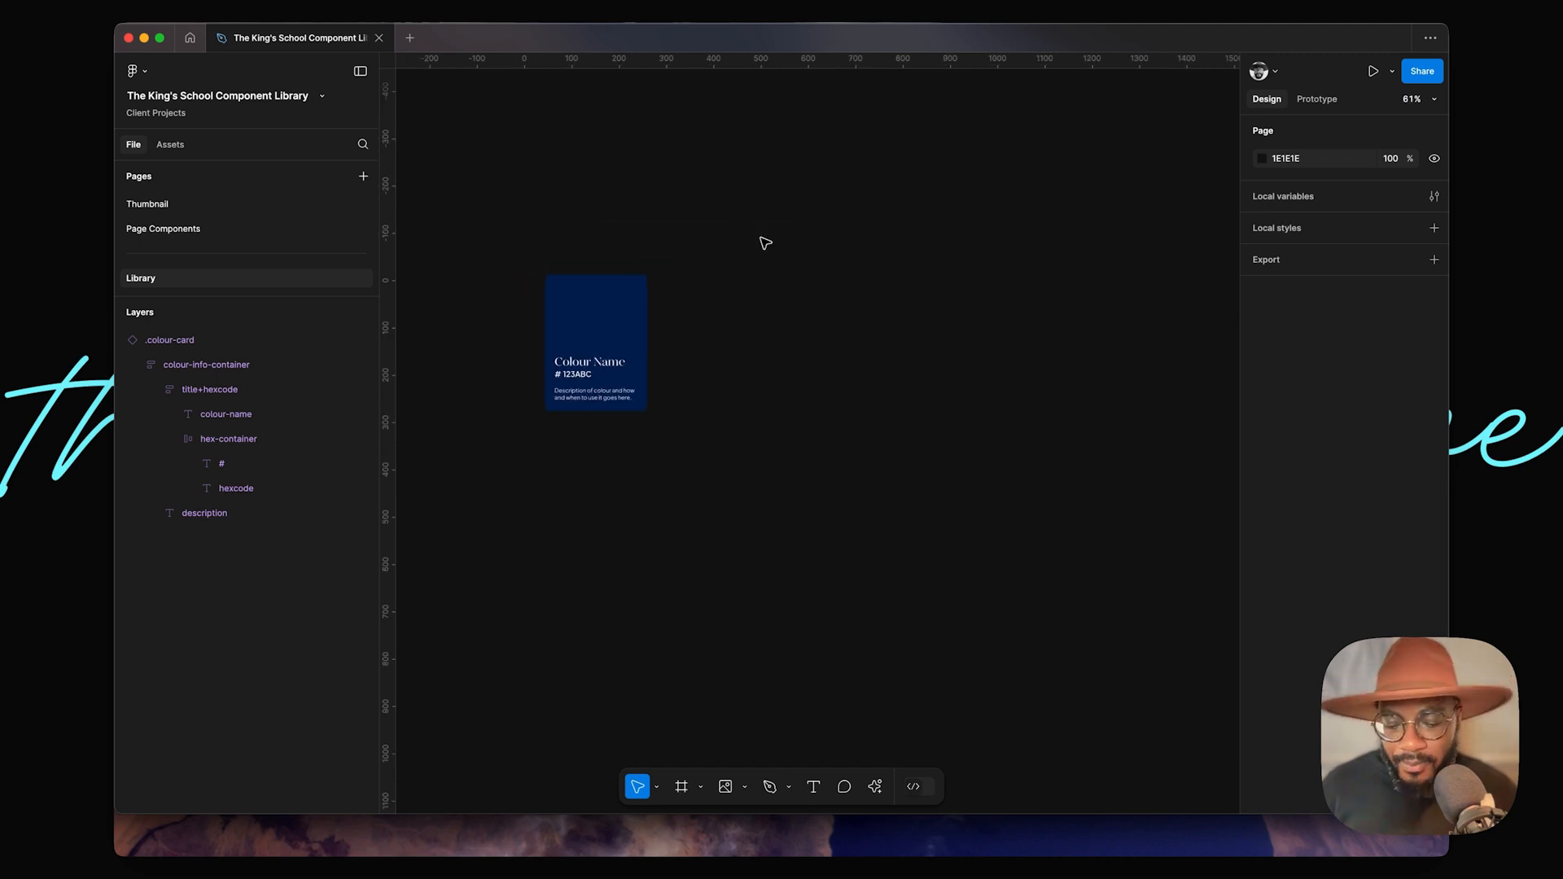
{"action": "key", "text": "super+v"}
{"action": "left_click_drag", "start_coordinate": [813, 426], "coordinate": [895, 192]}
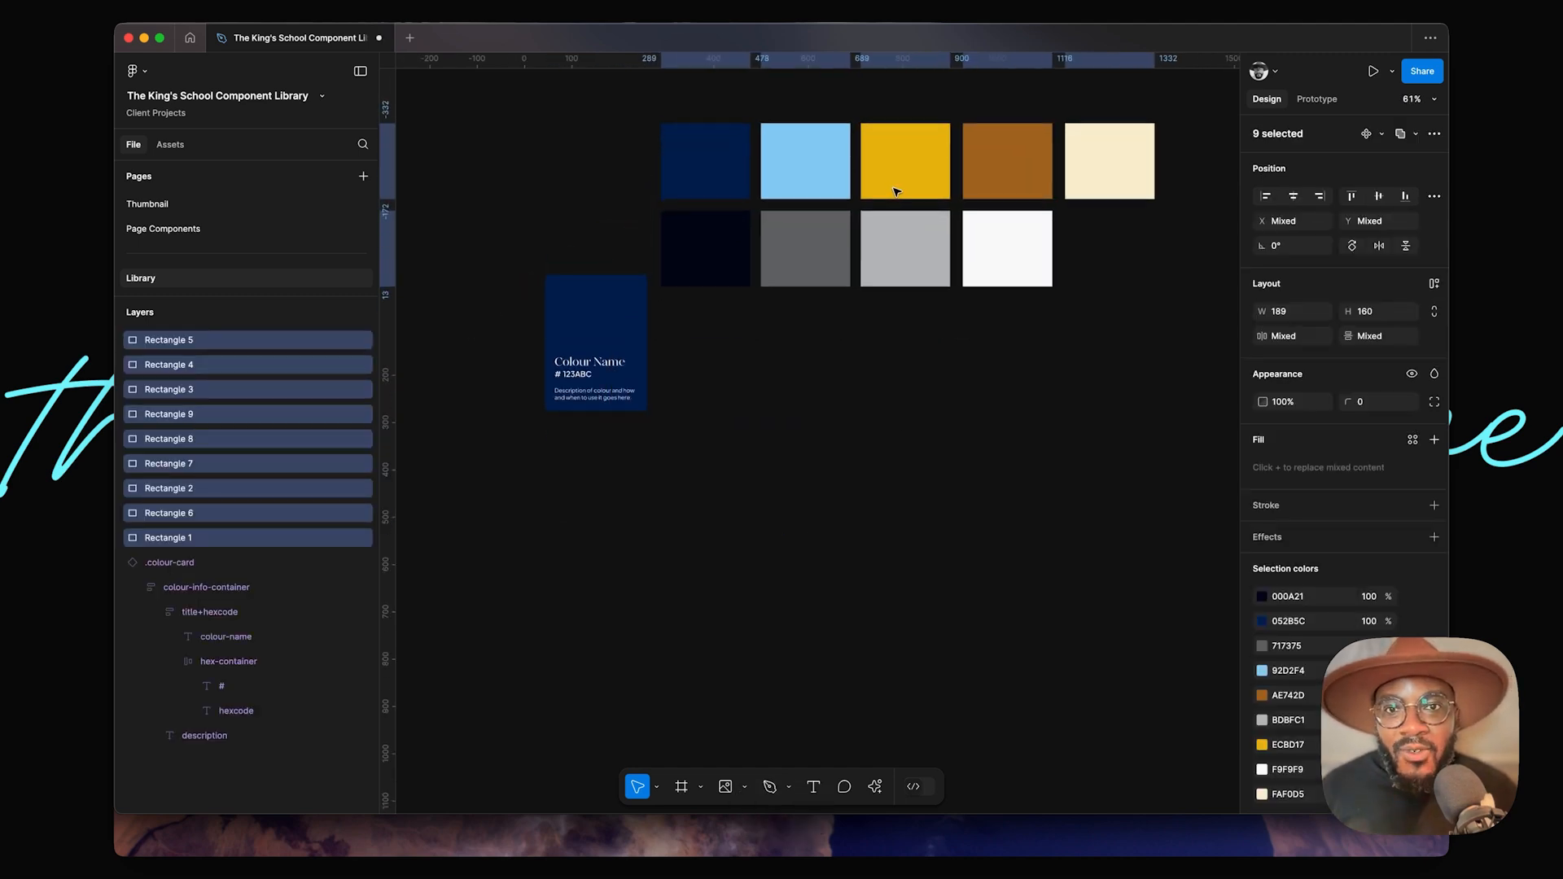
{"action": "left_click", "coordinate": [905, 363]}
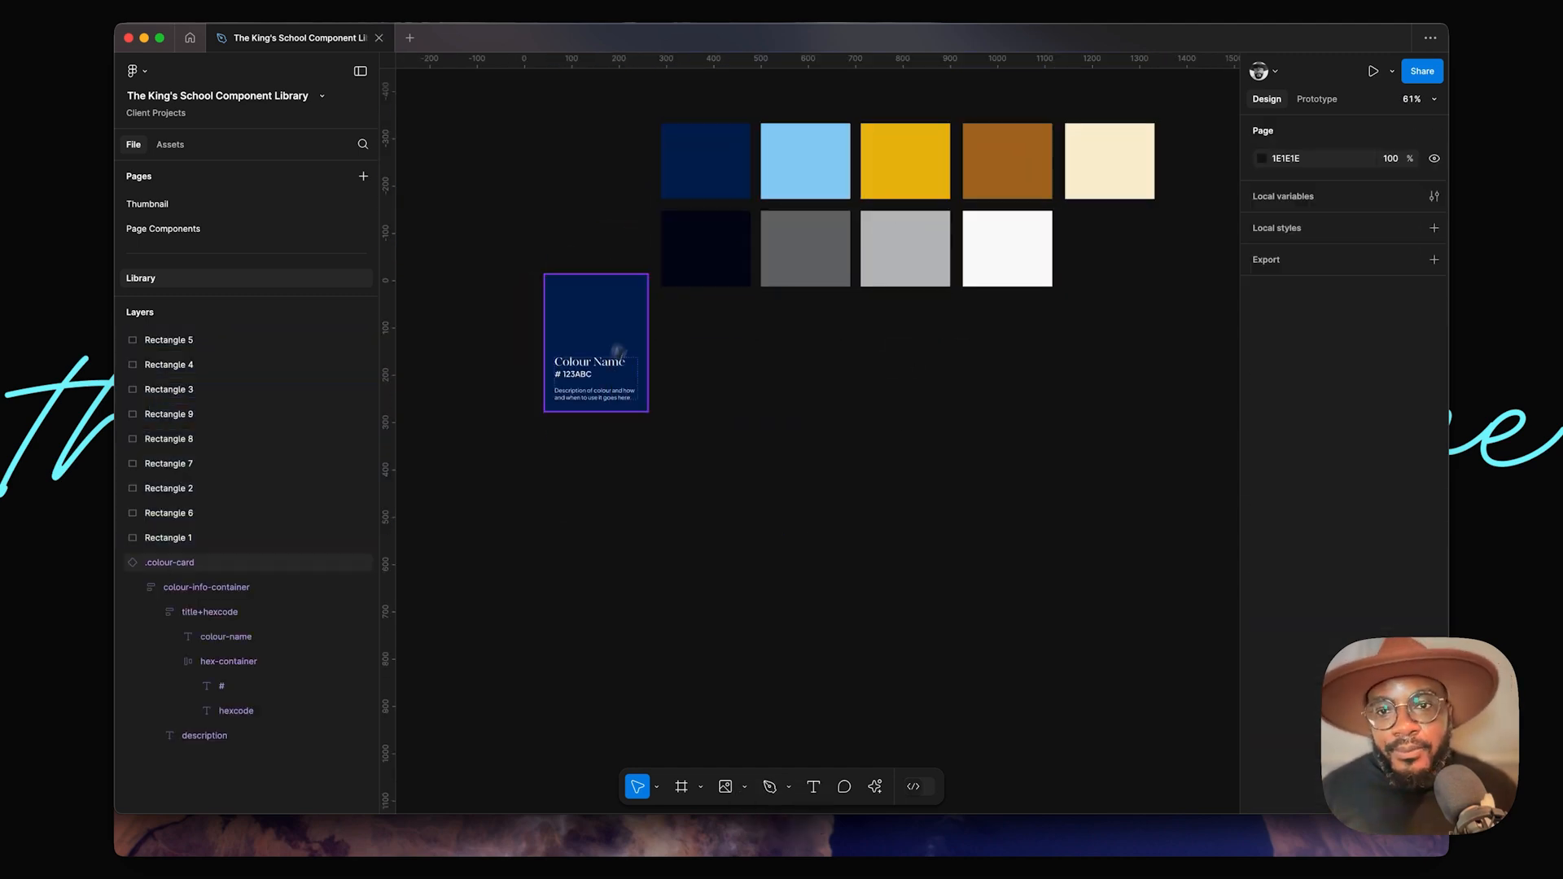
{"action": "left_click_drag", "start_coordinate": [614, 348], "coordinate": [582, 474]}
{"action": "left_click", "coordinate": [765, 411]}
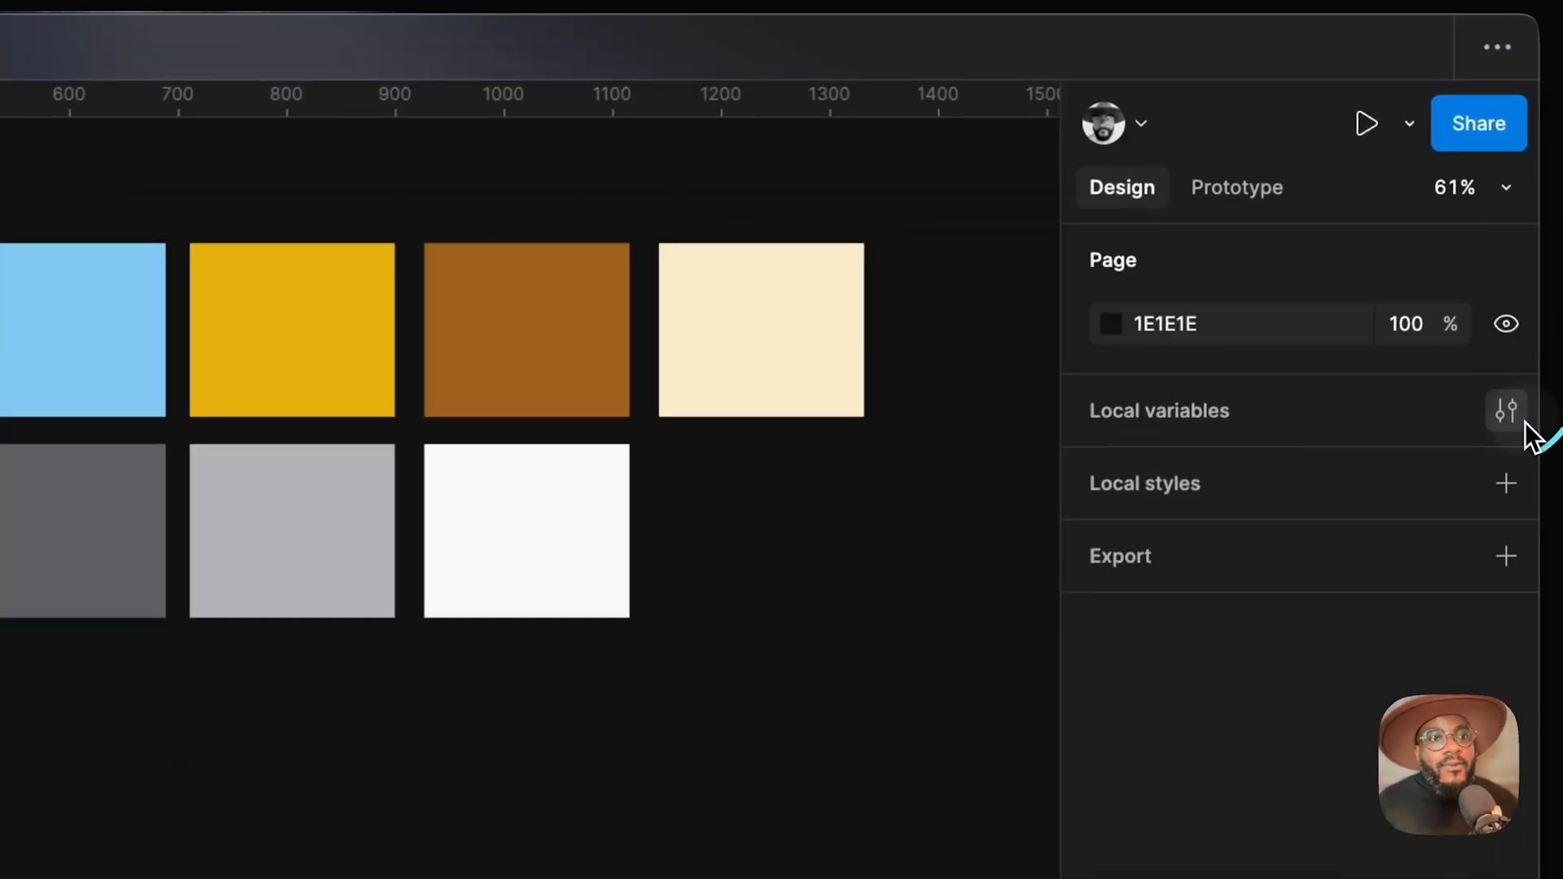
Step: Create a first local variable of type Color, keeping its default name and value
{"action": "left_click", "coordinate": [1434, 196]}
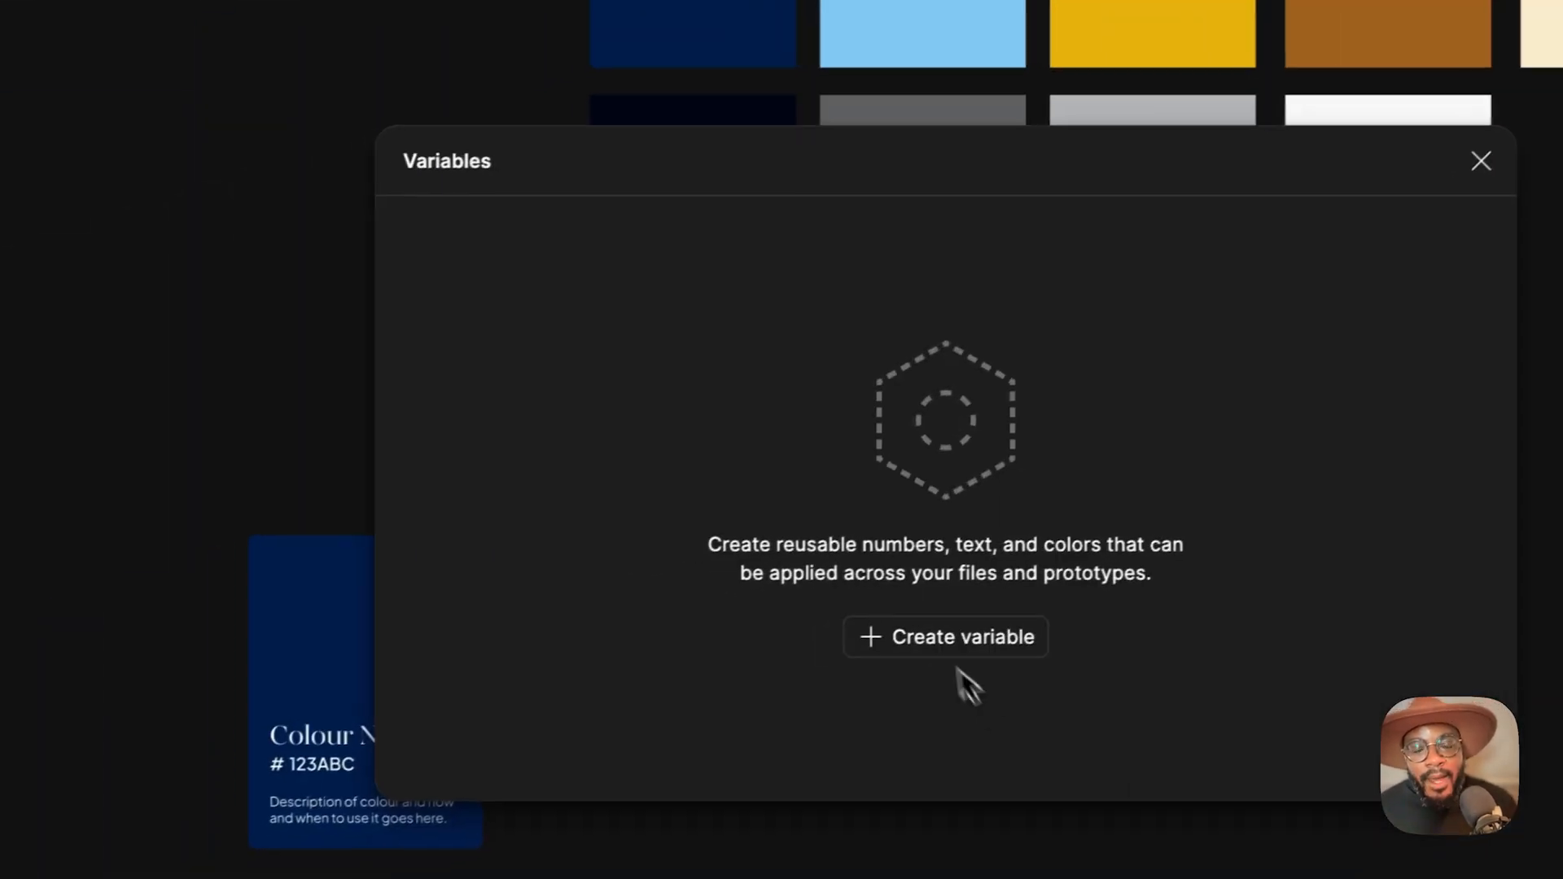
{"action": "left_click", "coordinate": [962, 635]}
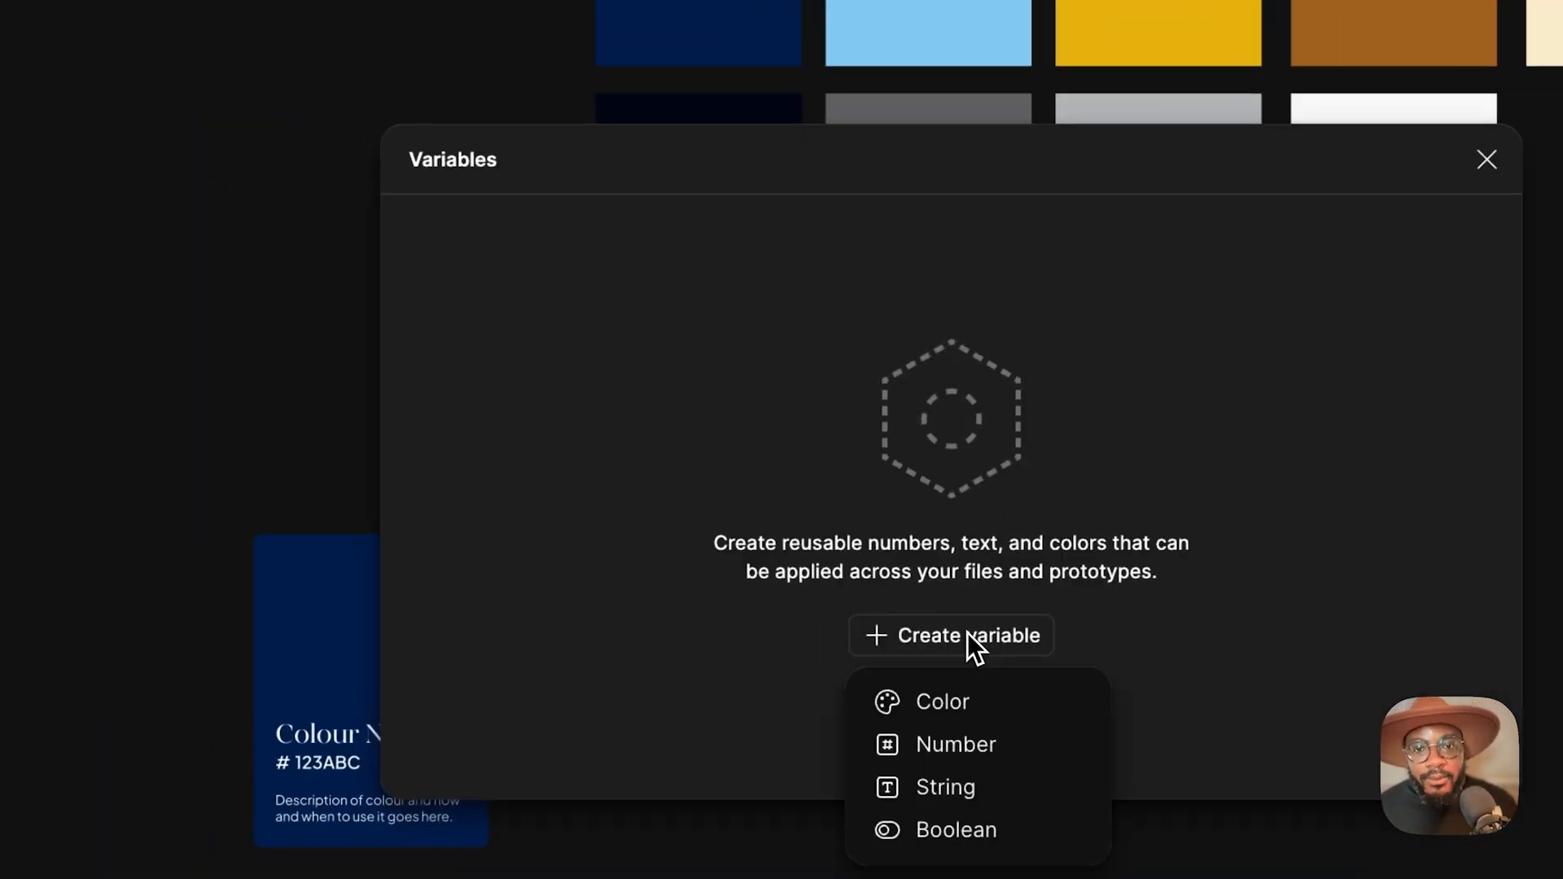
{"action": "left_click", "coordinate": [970, 688]}
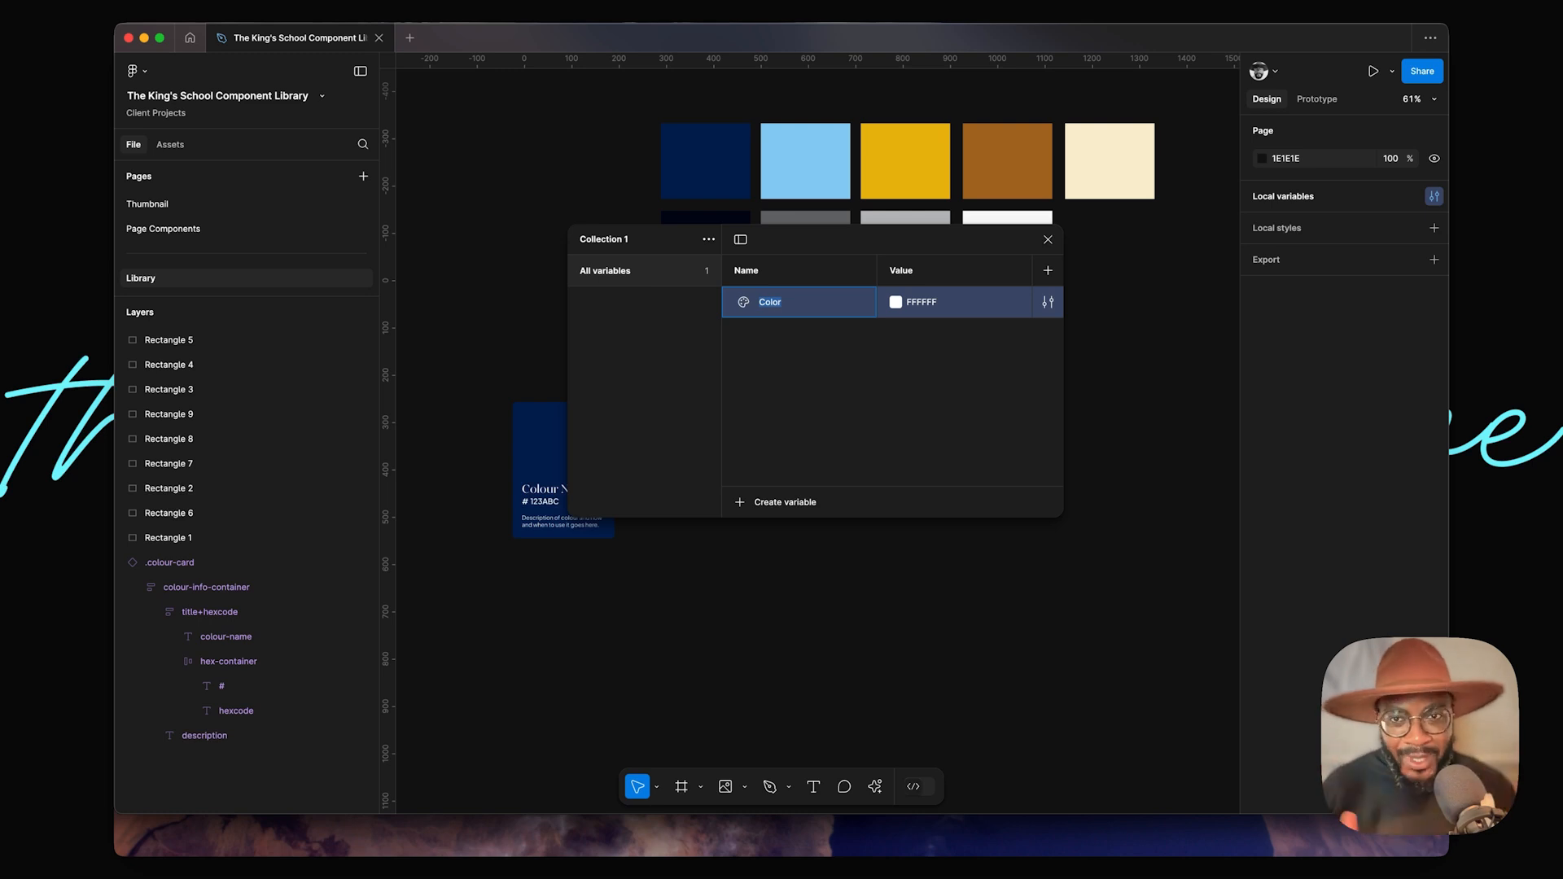
{"action": "key", "text": "Return"}
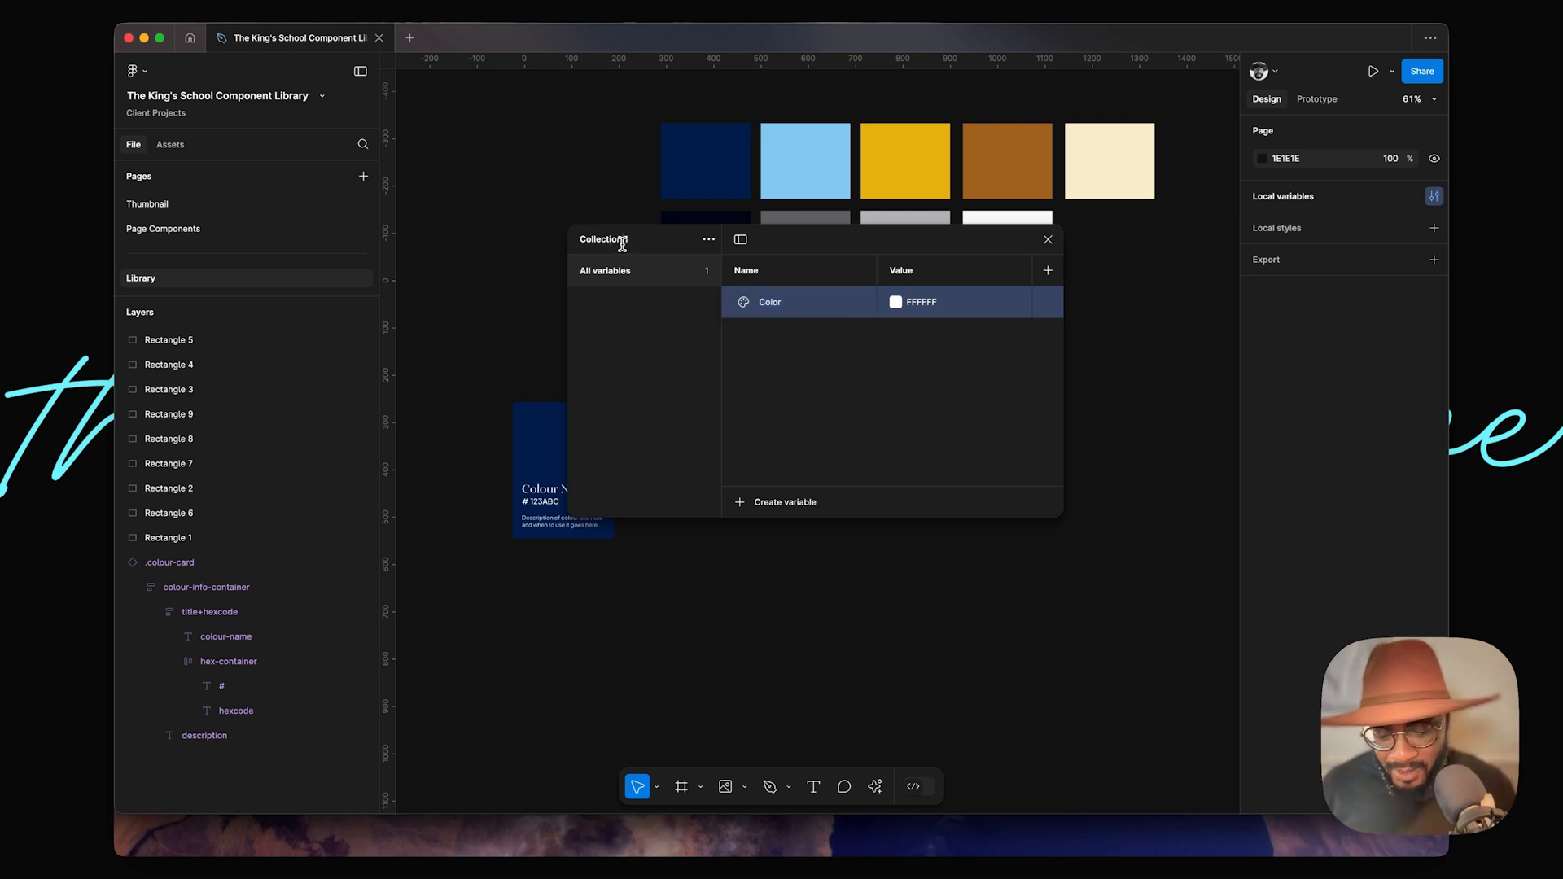
Step: Rename the variable collection to "Prims / Colour" and close the variables window
{"action": "key", "text": "super+a"}
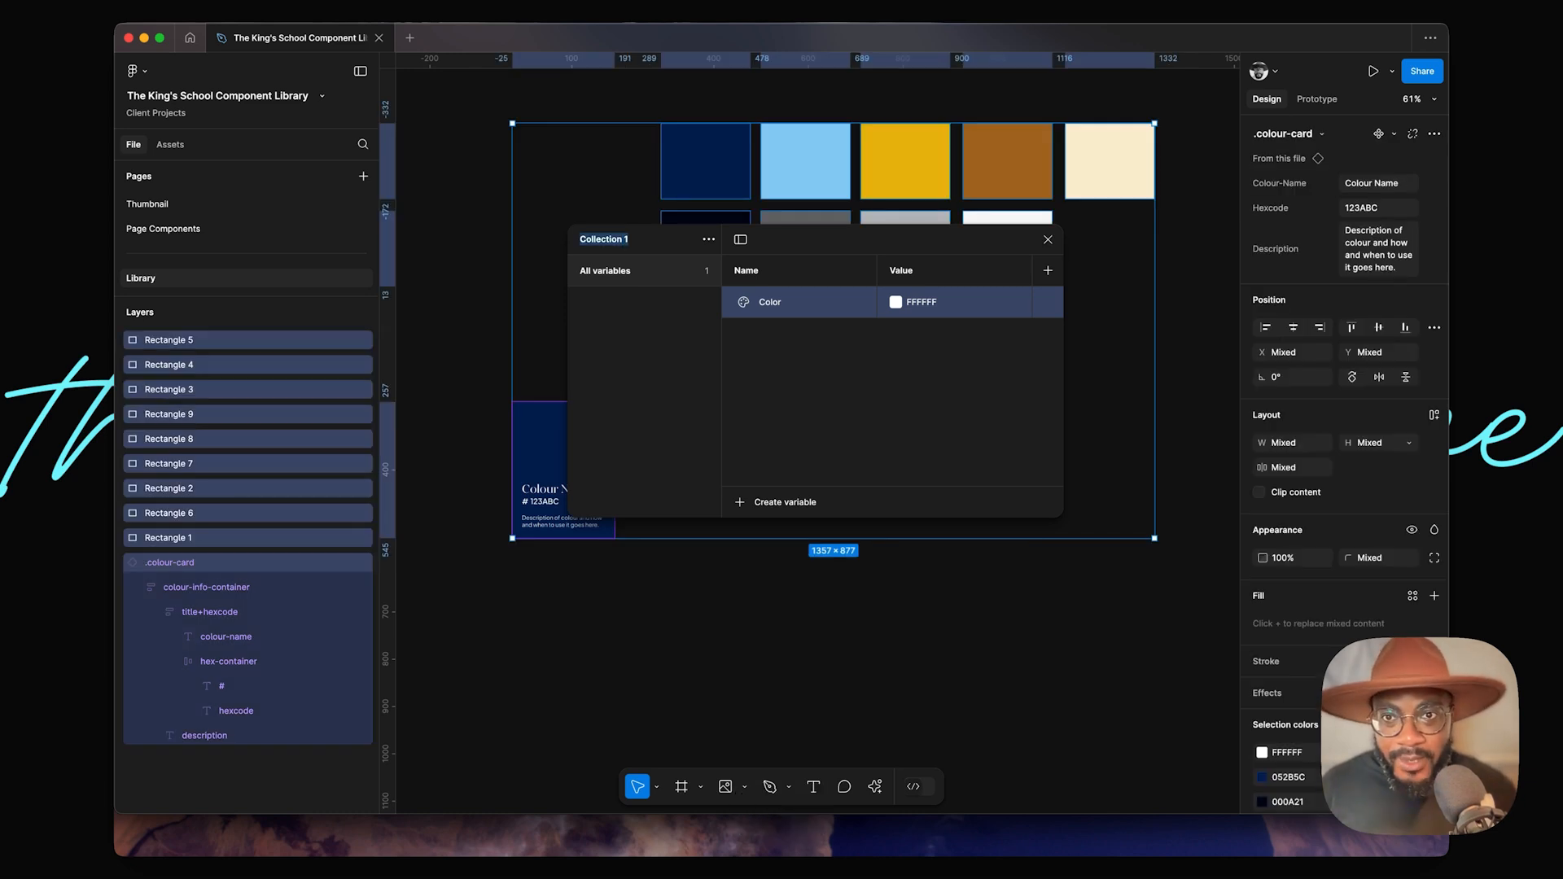
{"action": "key", "text": "f"}
{"action": "left_click", "coordinate": [708, 240]}
{"action": "left_click", "coordinate": [719, 269]}
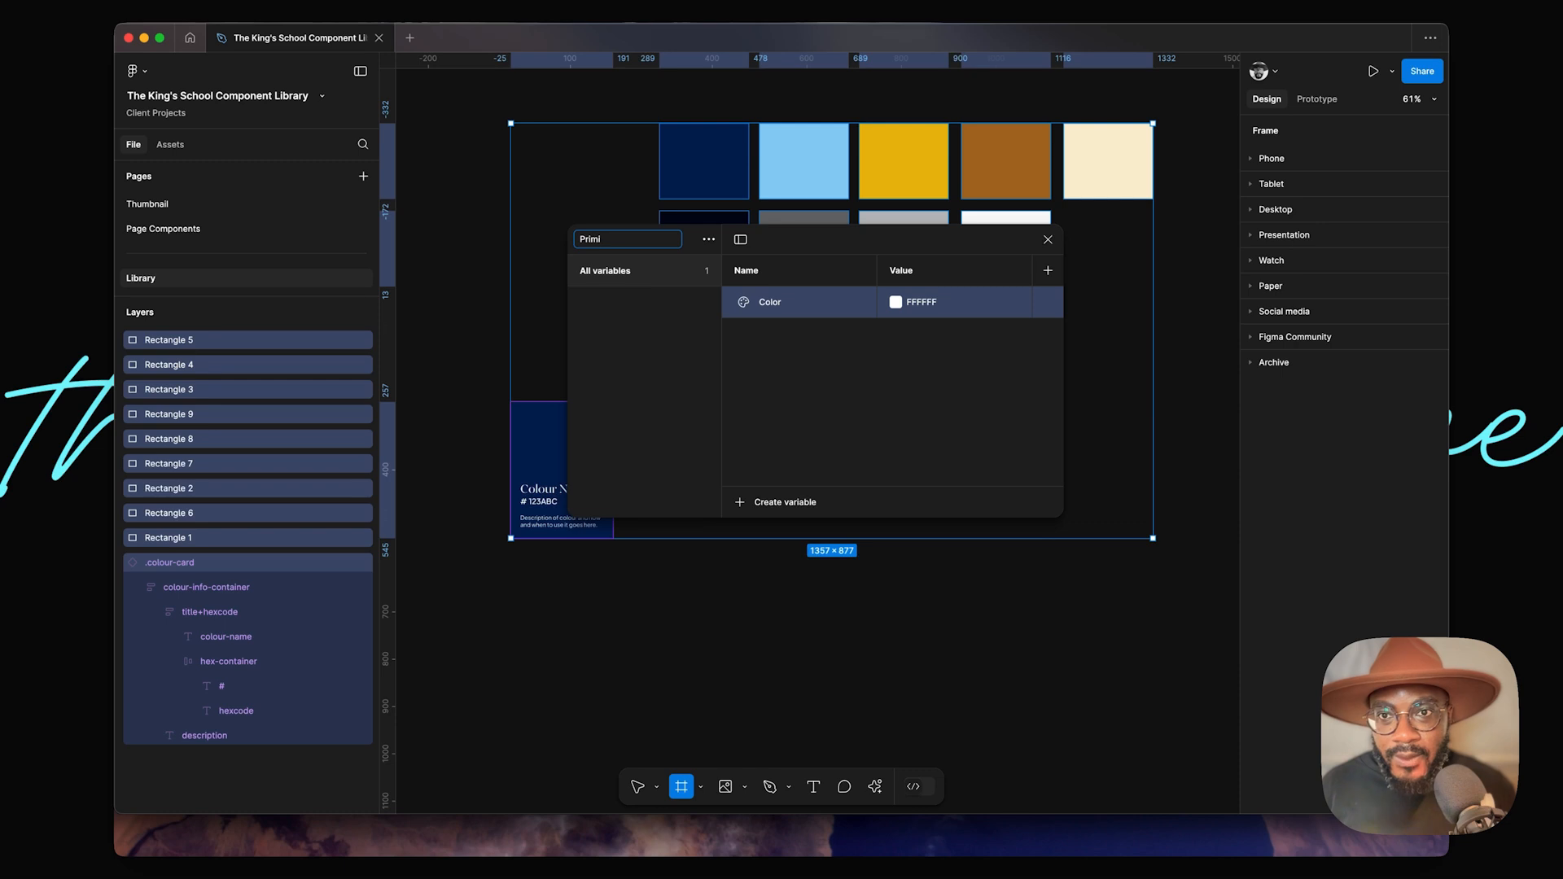
{"action": "key", "text": "BackSpace"}
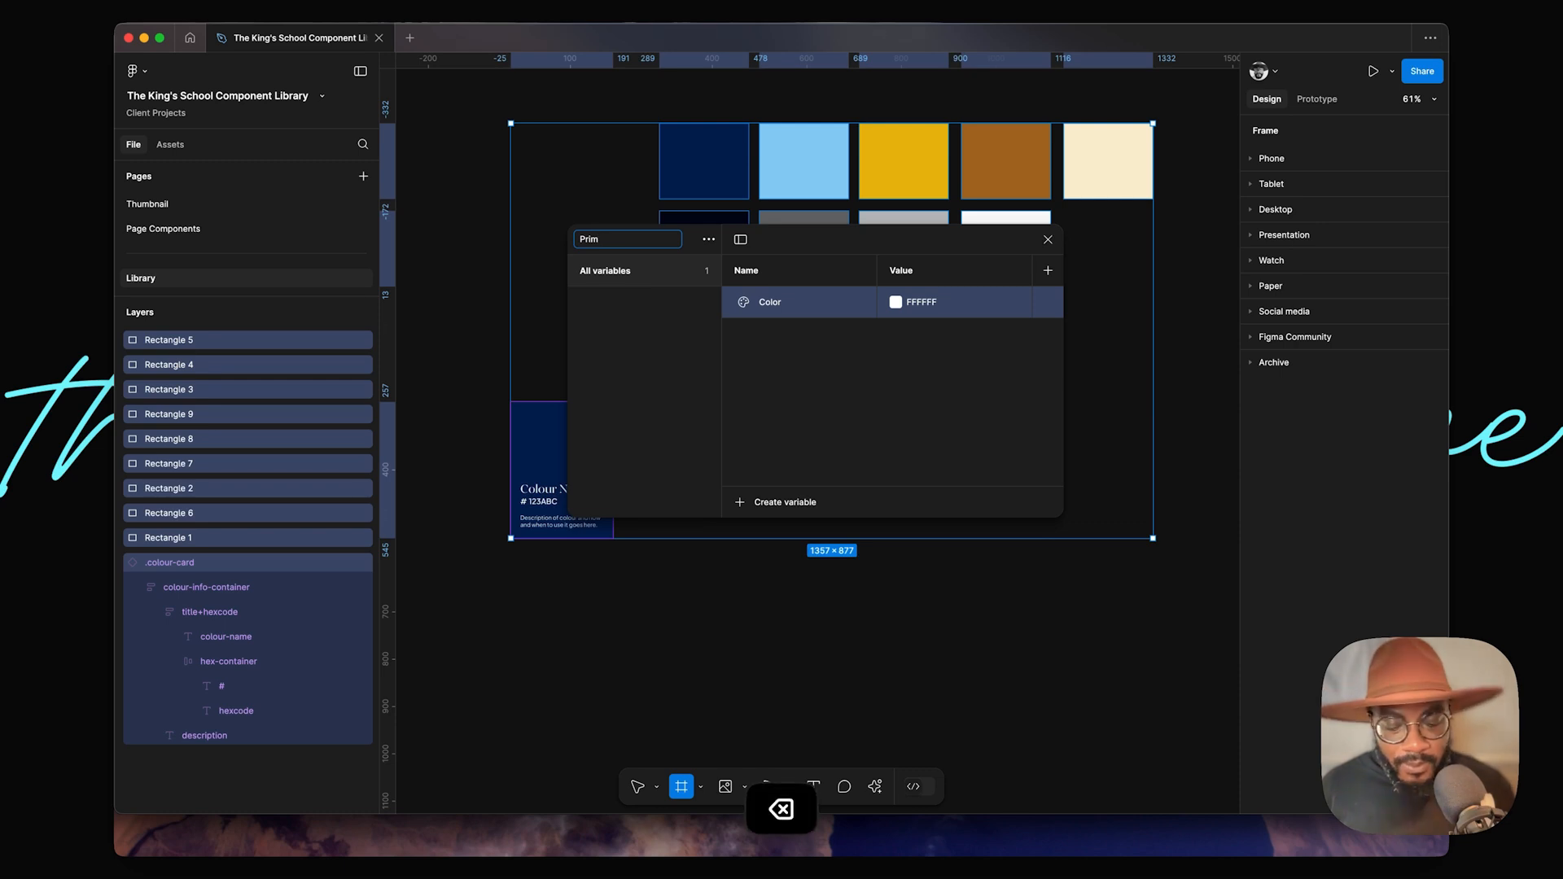
{"action": "type", "text": "s /"}
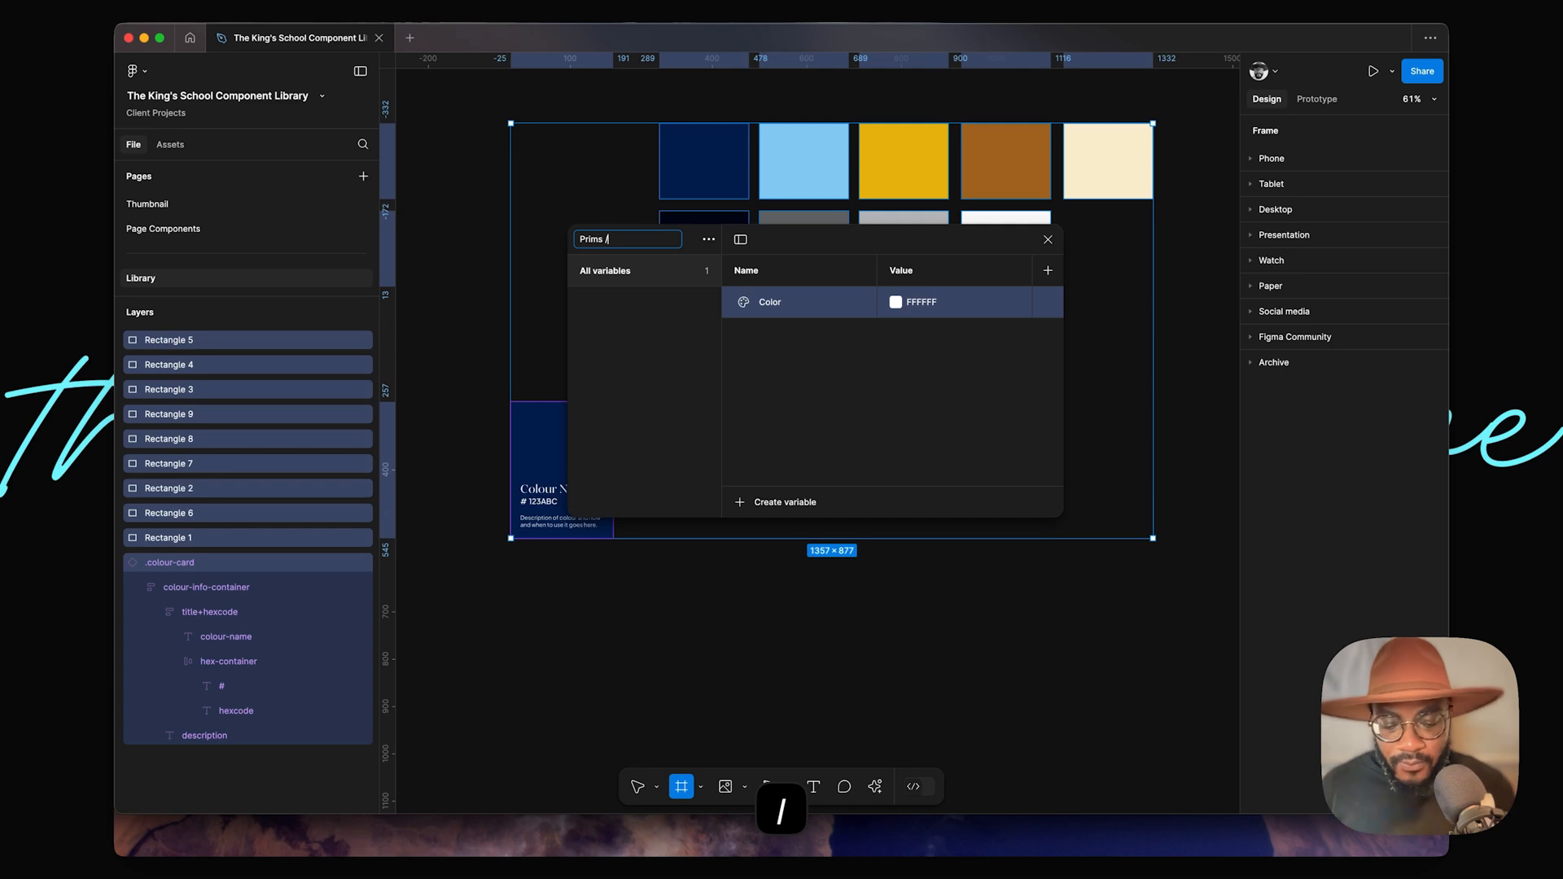
{"action": "type", "text": " Colour"}
{"action": "key", "text": "Return"}
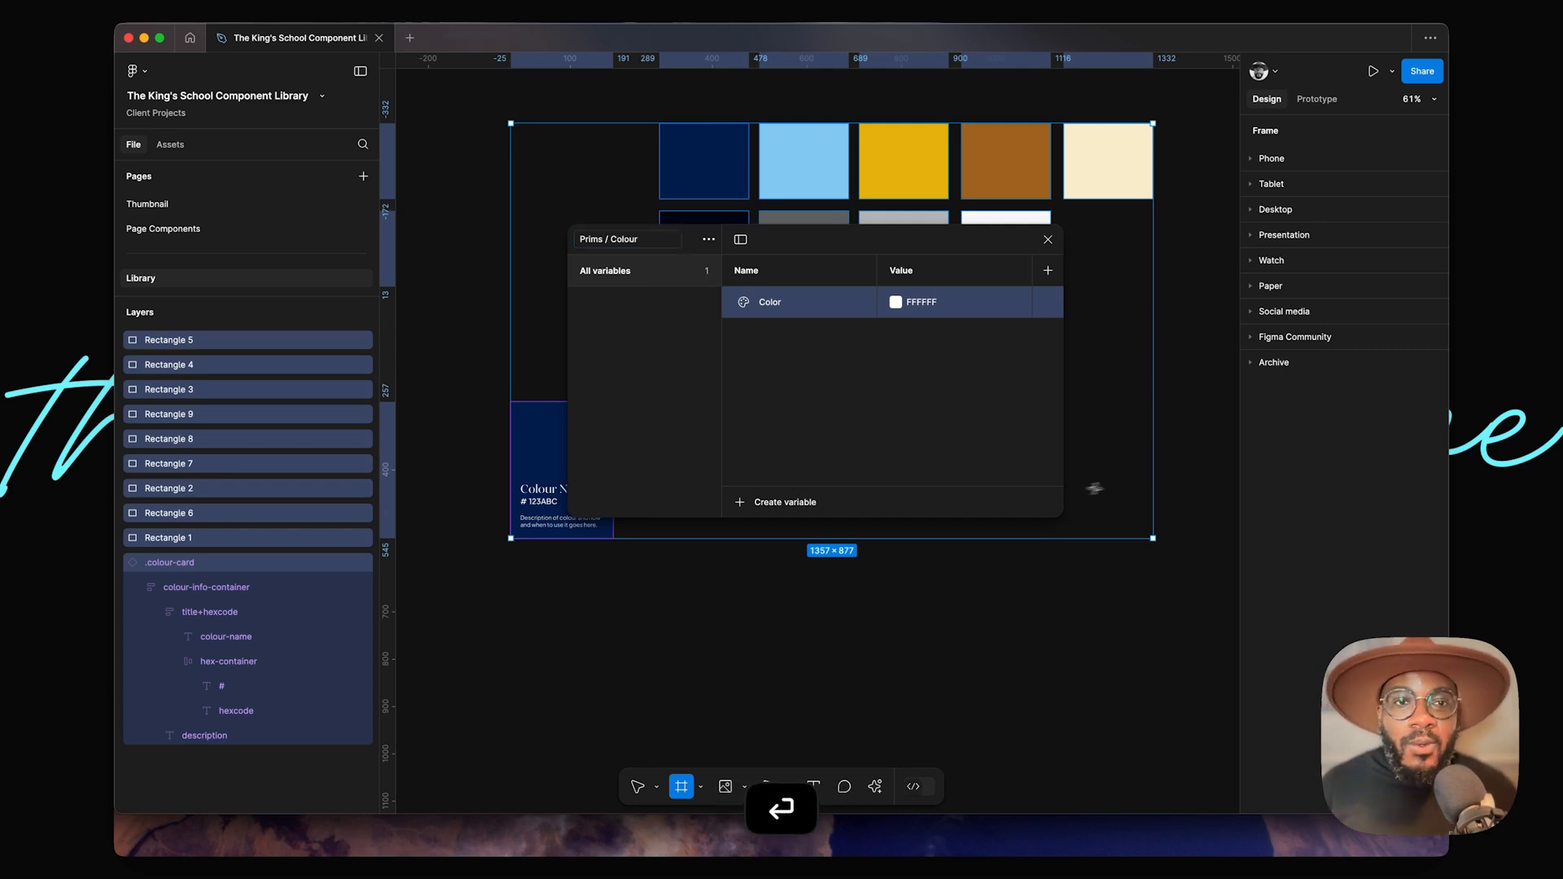
{"action": "key", "text": "Escape"}
{"action": "left_click_drag", "start_coordinate": [1175, 464], "coordinate": [736, 401]}
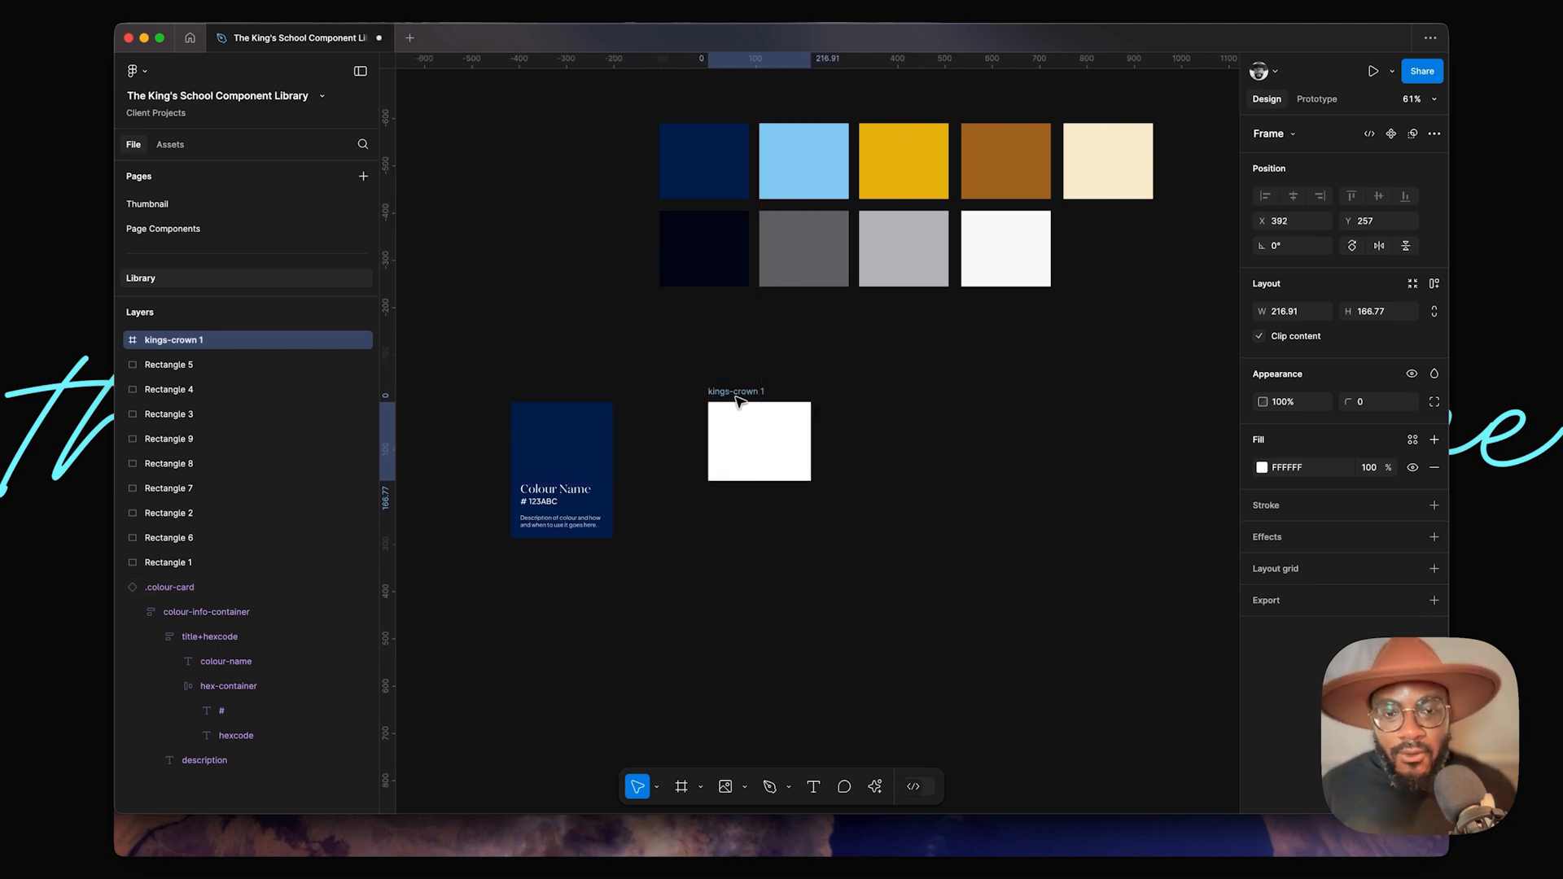
{"action": "key", "text": "BackSpace"}
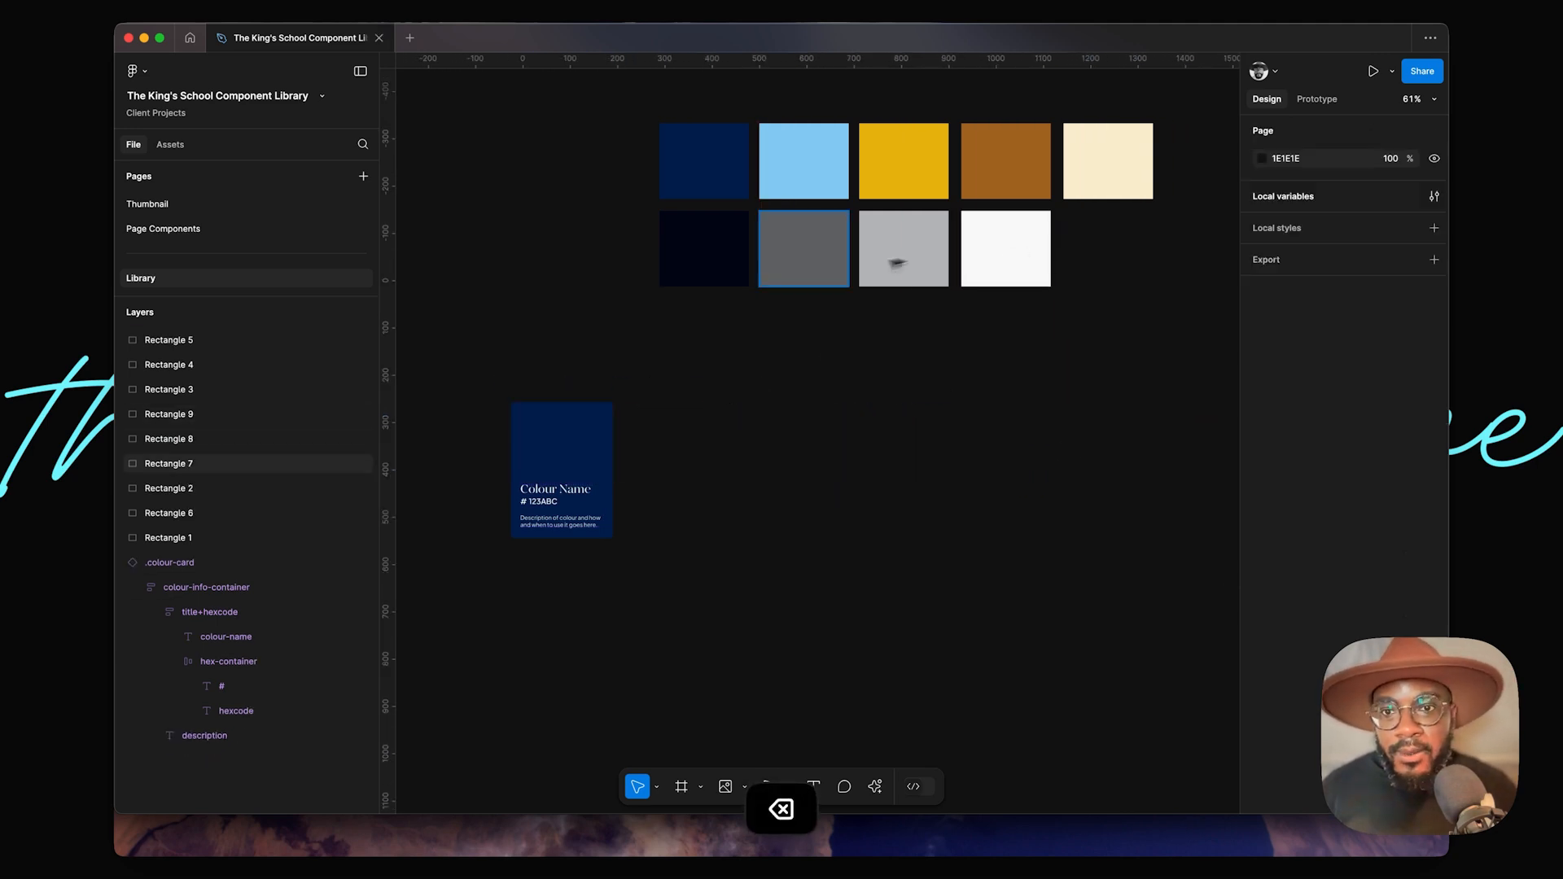
{"action": "scroll", "coordinate": [998, 221], "scroll_direction": "up", "scroll_amount": 3}
{"action": "scroll", "coordinate": [997, 221], "scroll_direction": "down", "scroll_amount": 3}
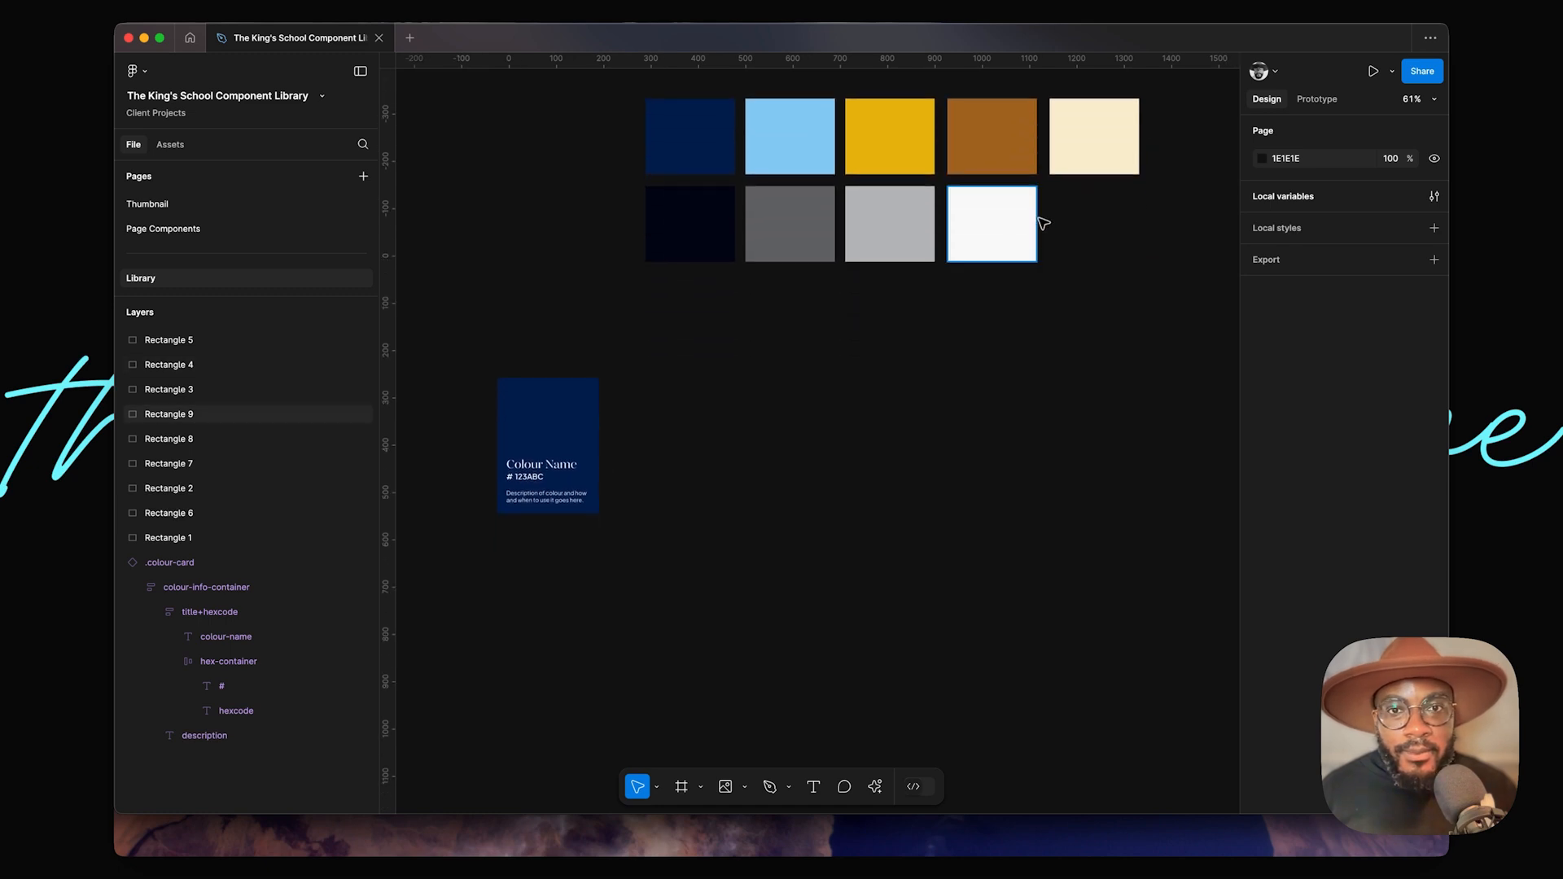
Step: Undo the latest canvas changes to clear the stray kings-crown 1 frame from the Library page
{"action": "key", "text": "super+z"}
{"action": "key", "text": "super+z"}
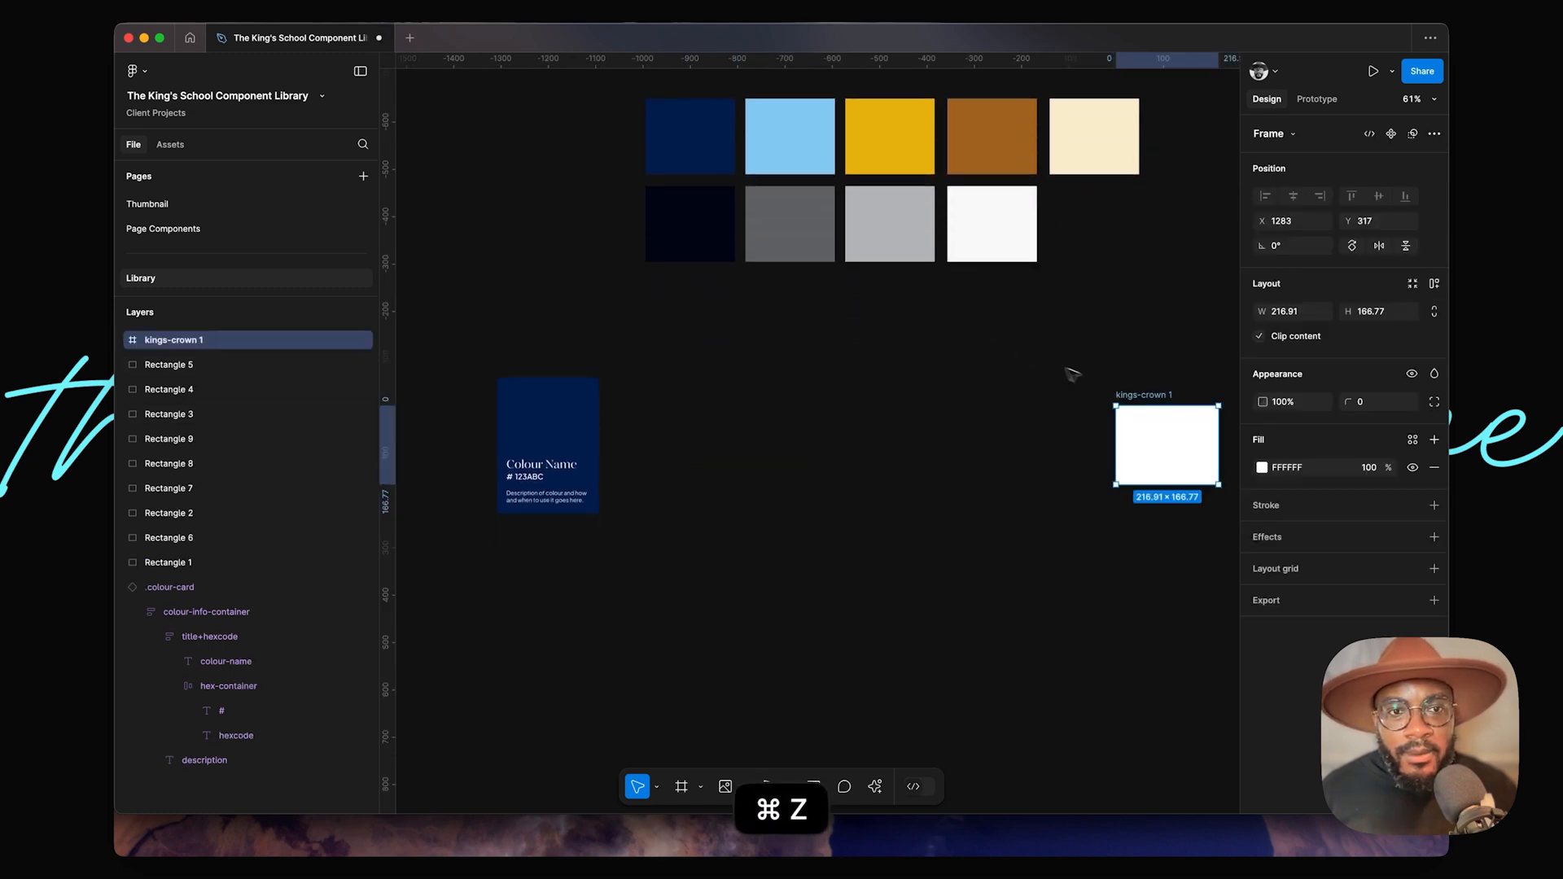
{"action": "key", "text": "super+z"}
{"action": "key", "text": "super+z"}
{"action": "key", "text": "super+z"}
{"action": "key", "text": "super+z"}
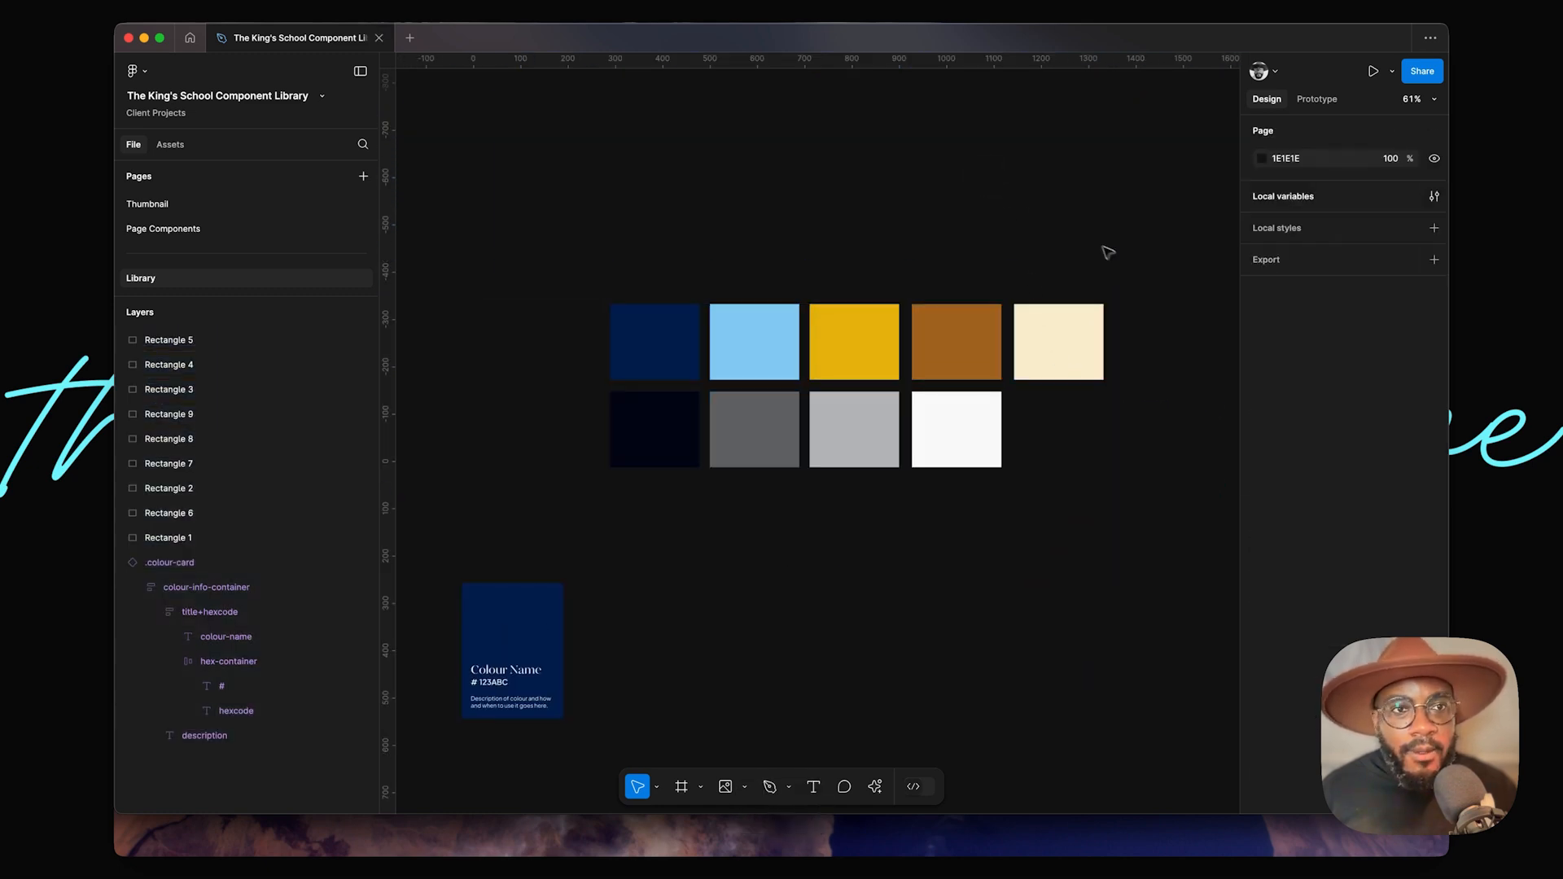
Step: Reopen the local variables window and set the Color variable's value by sampling the dark navy swatch with the eyedropper
{"action": "left_click", "coordinate": [1433, 196]}
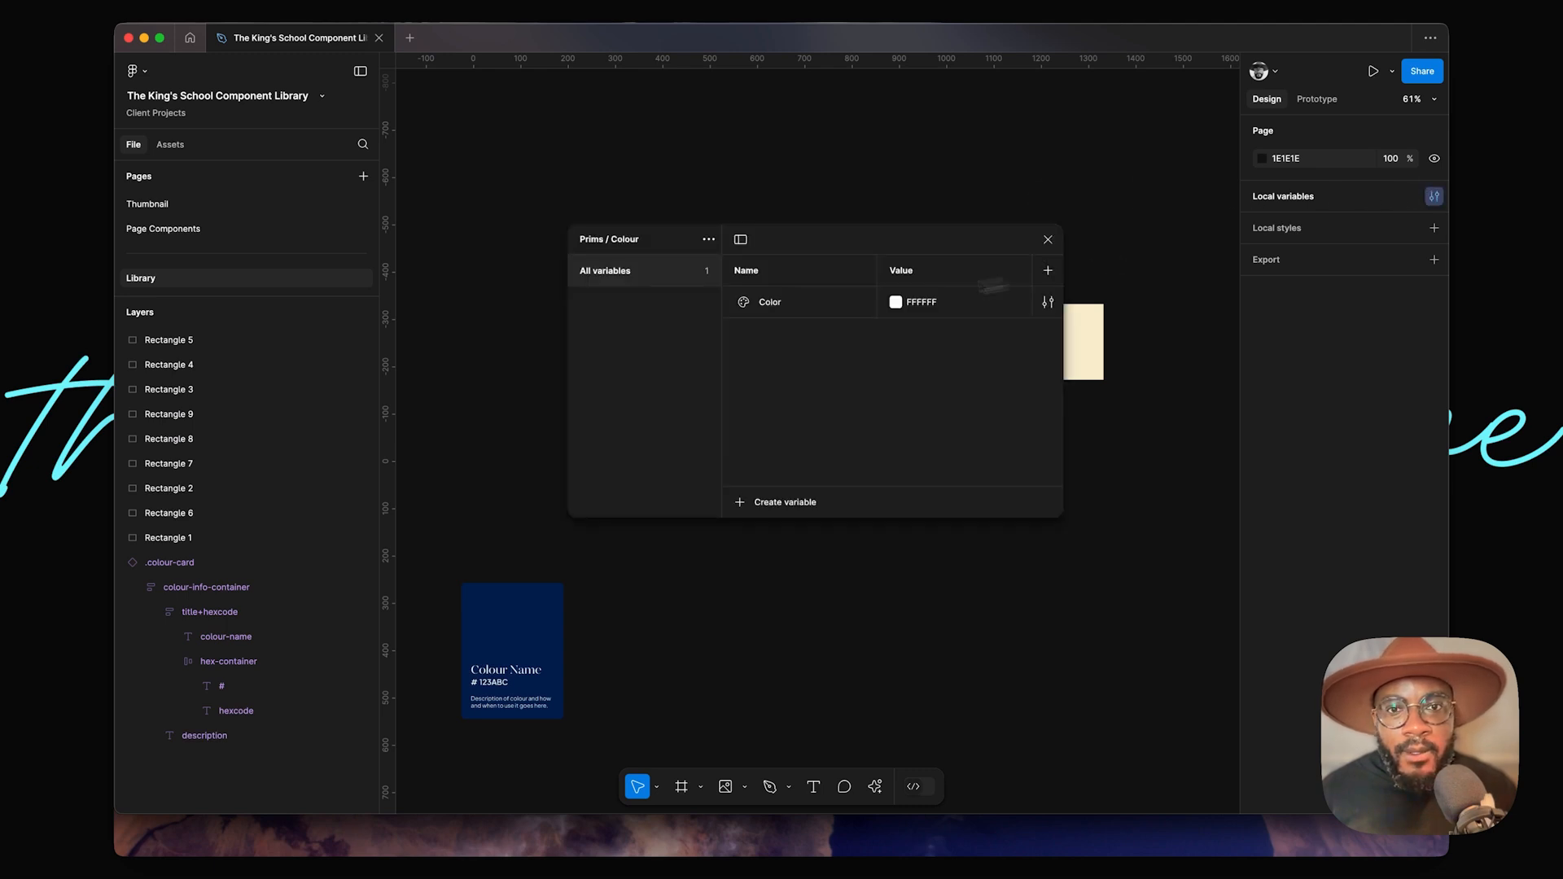
{"action": "left_click_drag", "start_coordinate": [830, 262], "coordinate": [831, 506]}
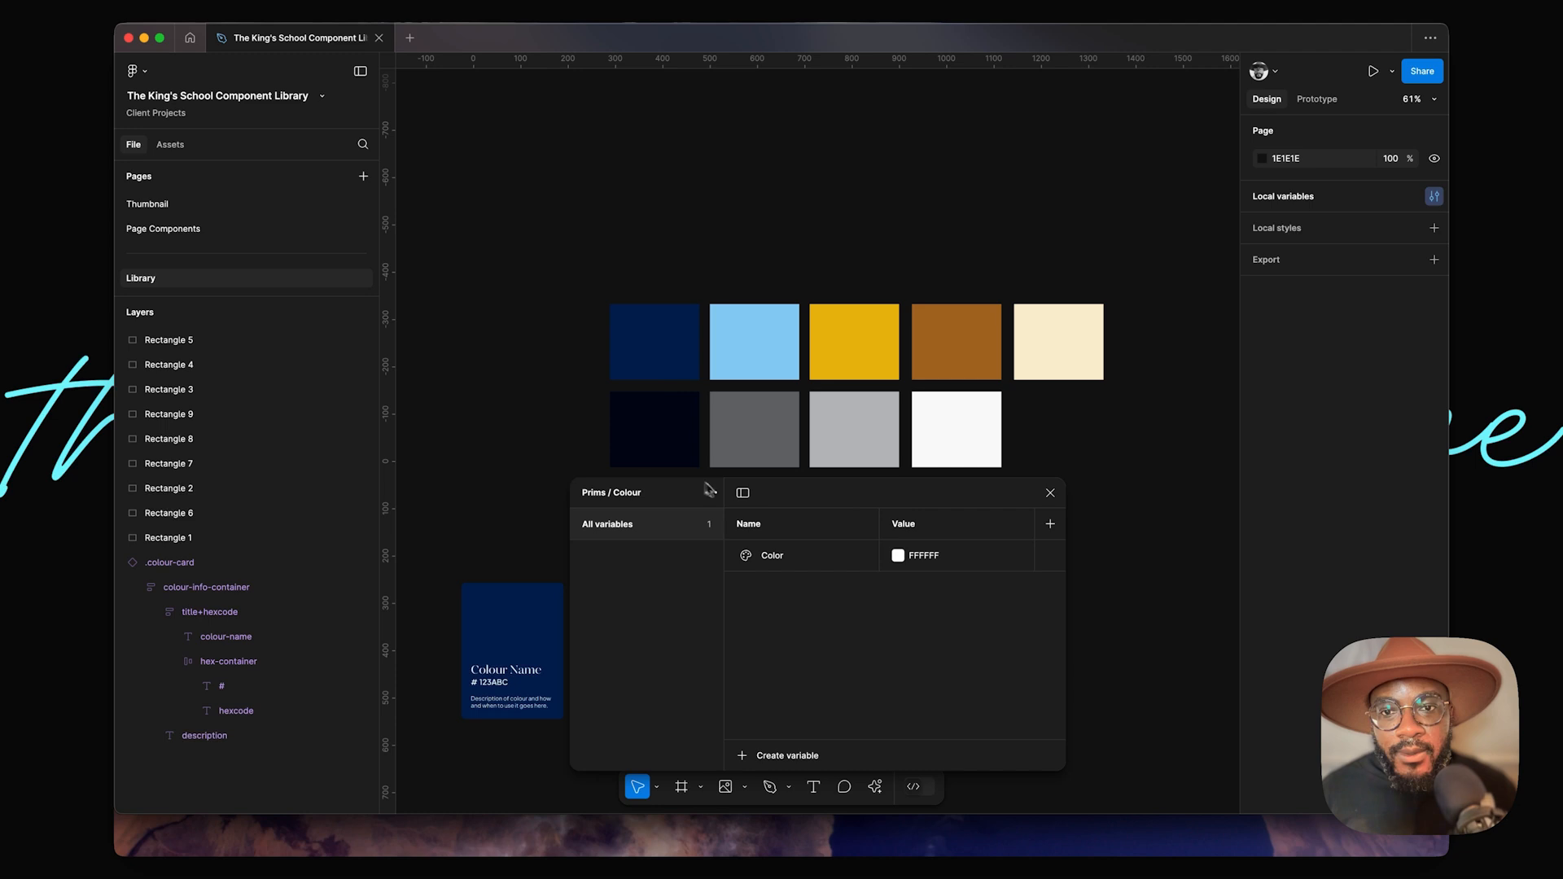
{"action": "left_click", "coordinate": [899, 557]}
{"action": "left_click", "coordinate": [897, 556]}
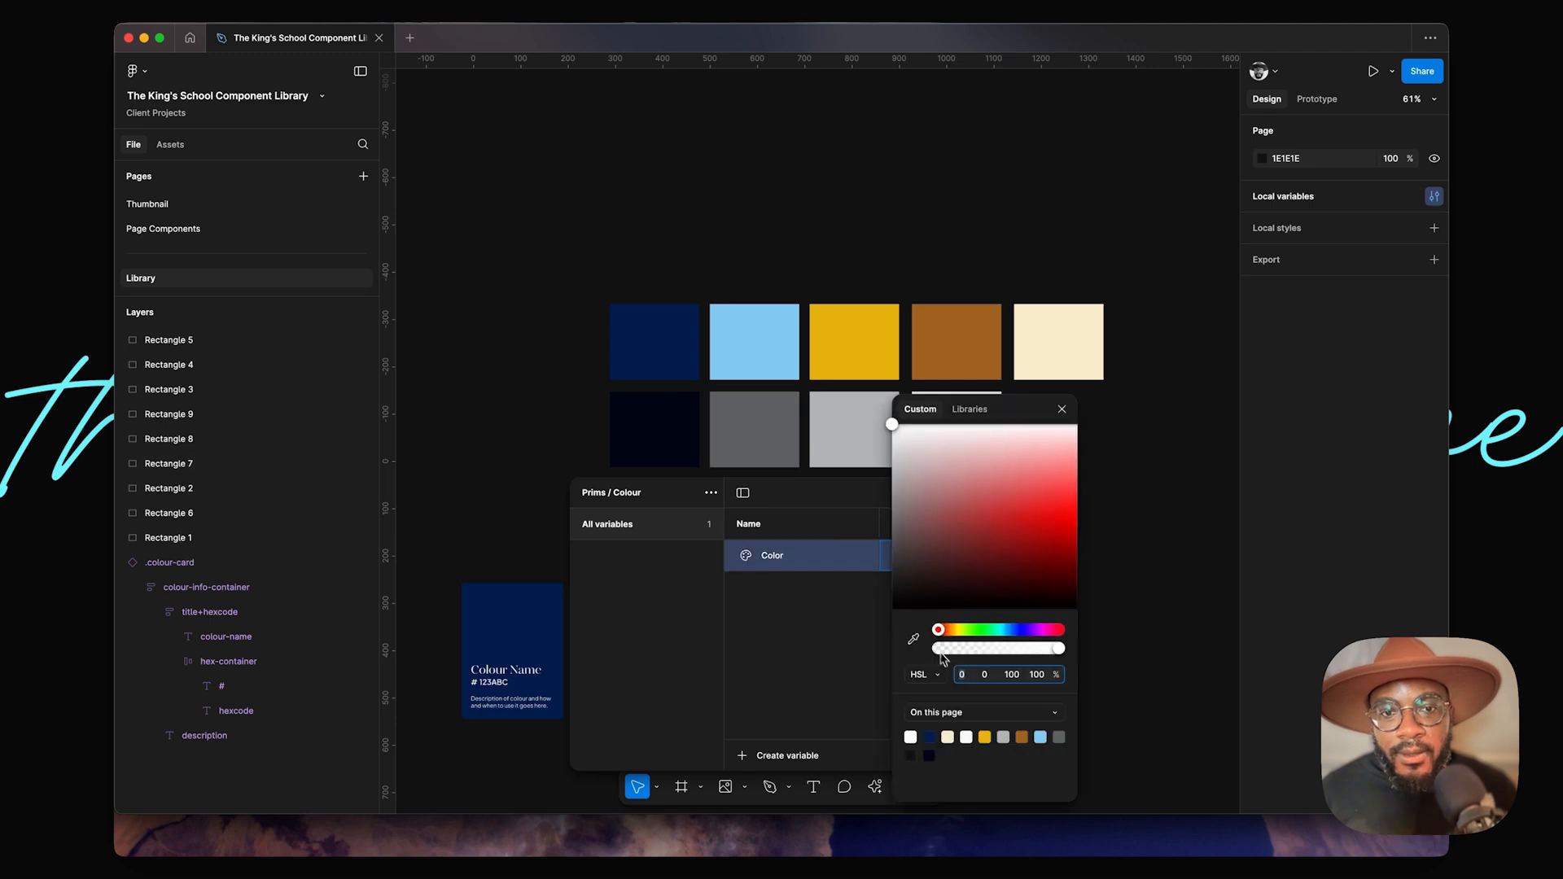
{"action": "left_click", "coordinate": [915, 641]}
{"action": "left_click", "coordinate": [650, 333]}
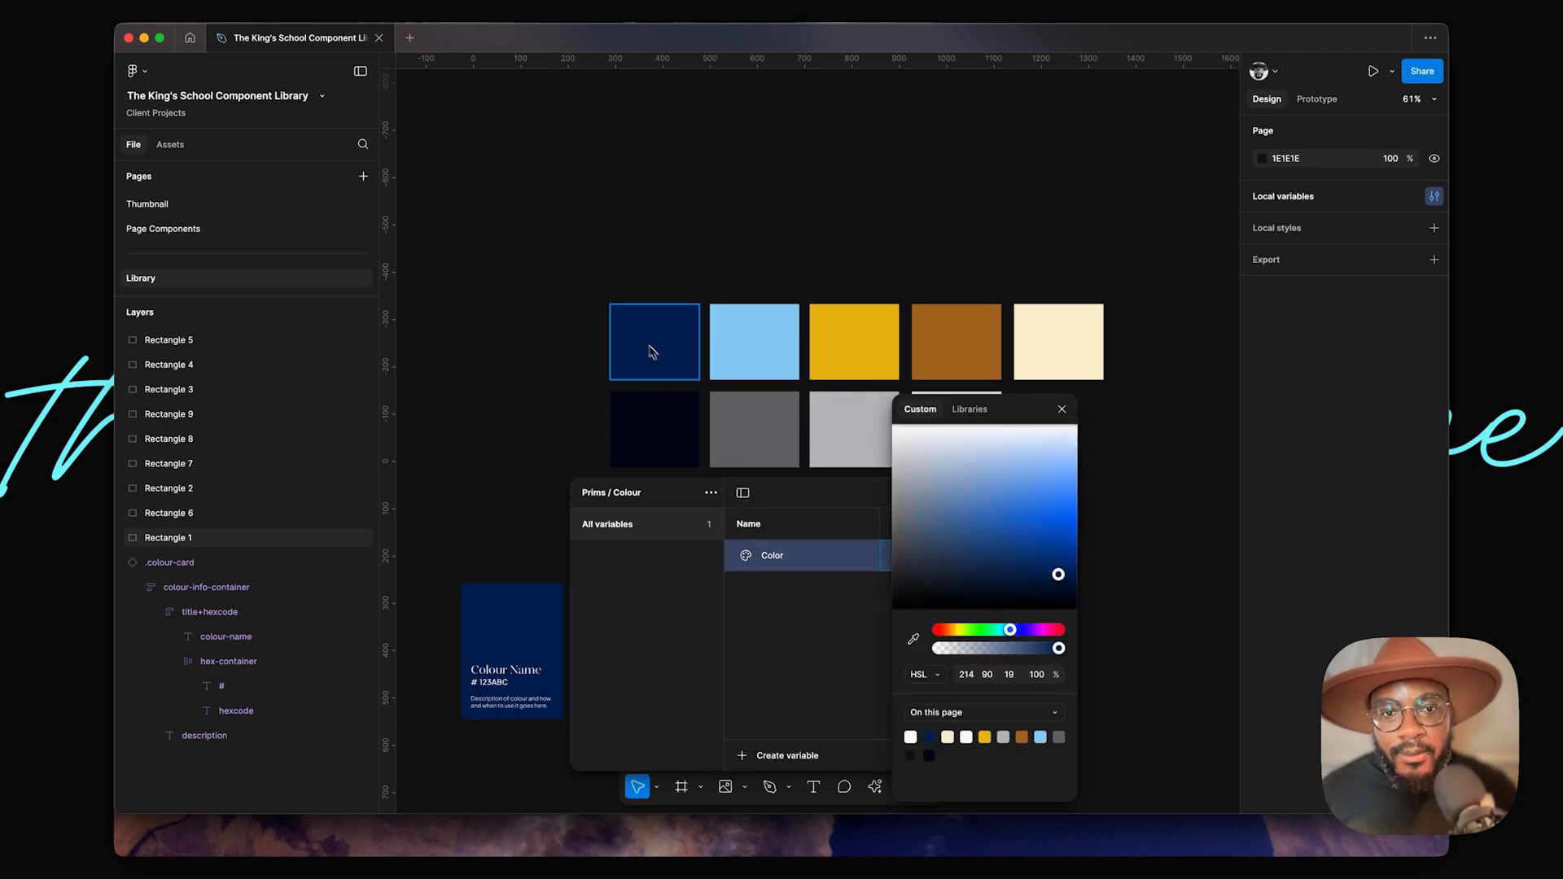
{"action": "left_click", "coordinate": [1061, 409]}
Step: Move the variables window clear of the first swatches and enlarge the view of the swatch rows
{"action": "left_click_drag", "start_coordinate": [837, 504], "coordinate": [1016, 326]}
{"action": "scroll", "coordinate": [545, 370], "scroll_direction": "right", "scroll_amount": 3}
{"action": "scroll", "coordinate": [545, 371], "scroll_direction": "down", "scroll_amount": 2}
{"action": "scroll", "coordinate": [548, 362], "scroll_direction": "up", "scroll_amount": 5}
{"action": "scroll", "coordinate": [545, 367], "scroll_direction": "down", "scroll_amount": 2}
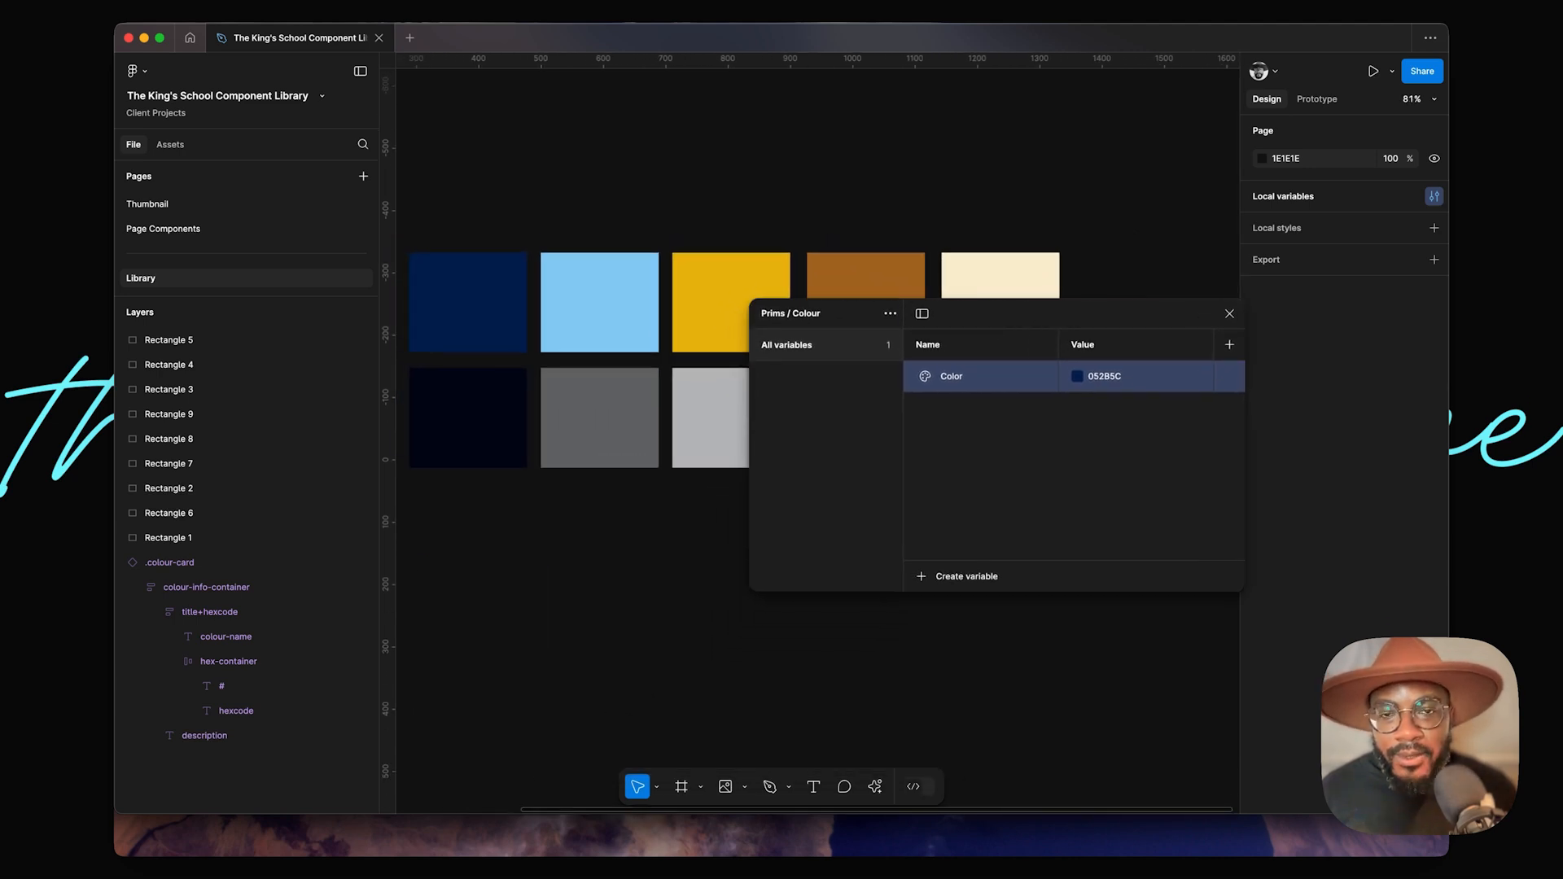
Step: Try to rename the Color variable to "brand / blue.500"
{"action": "left_click", "coordinate": [553, 393]}
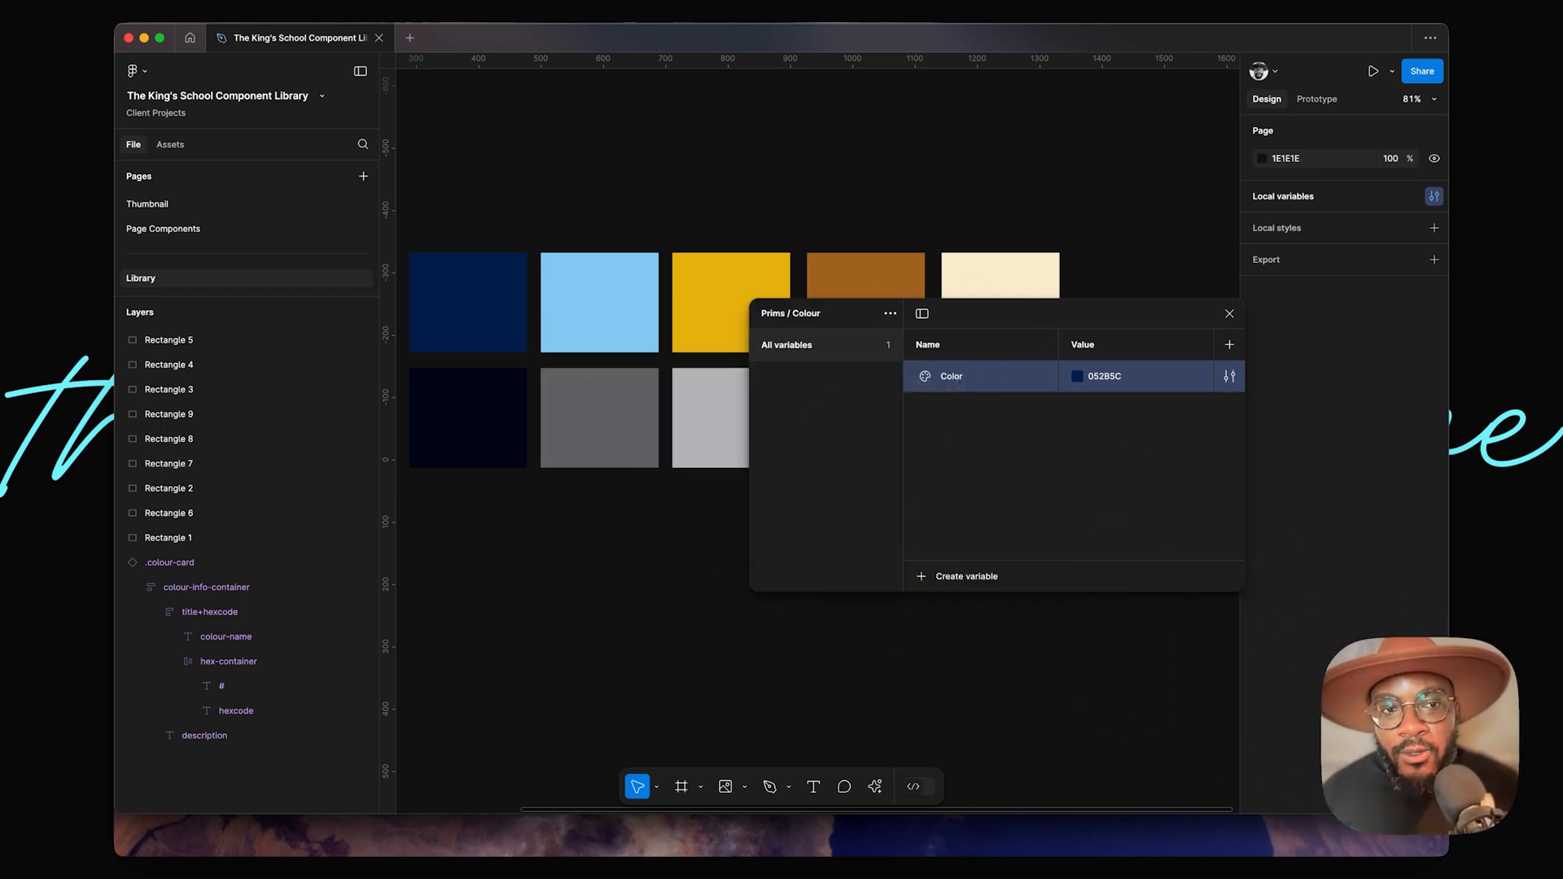
{"action": "right_click", "coordinate": [962, 381]}
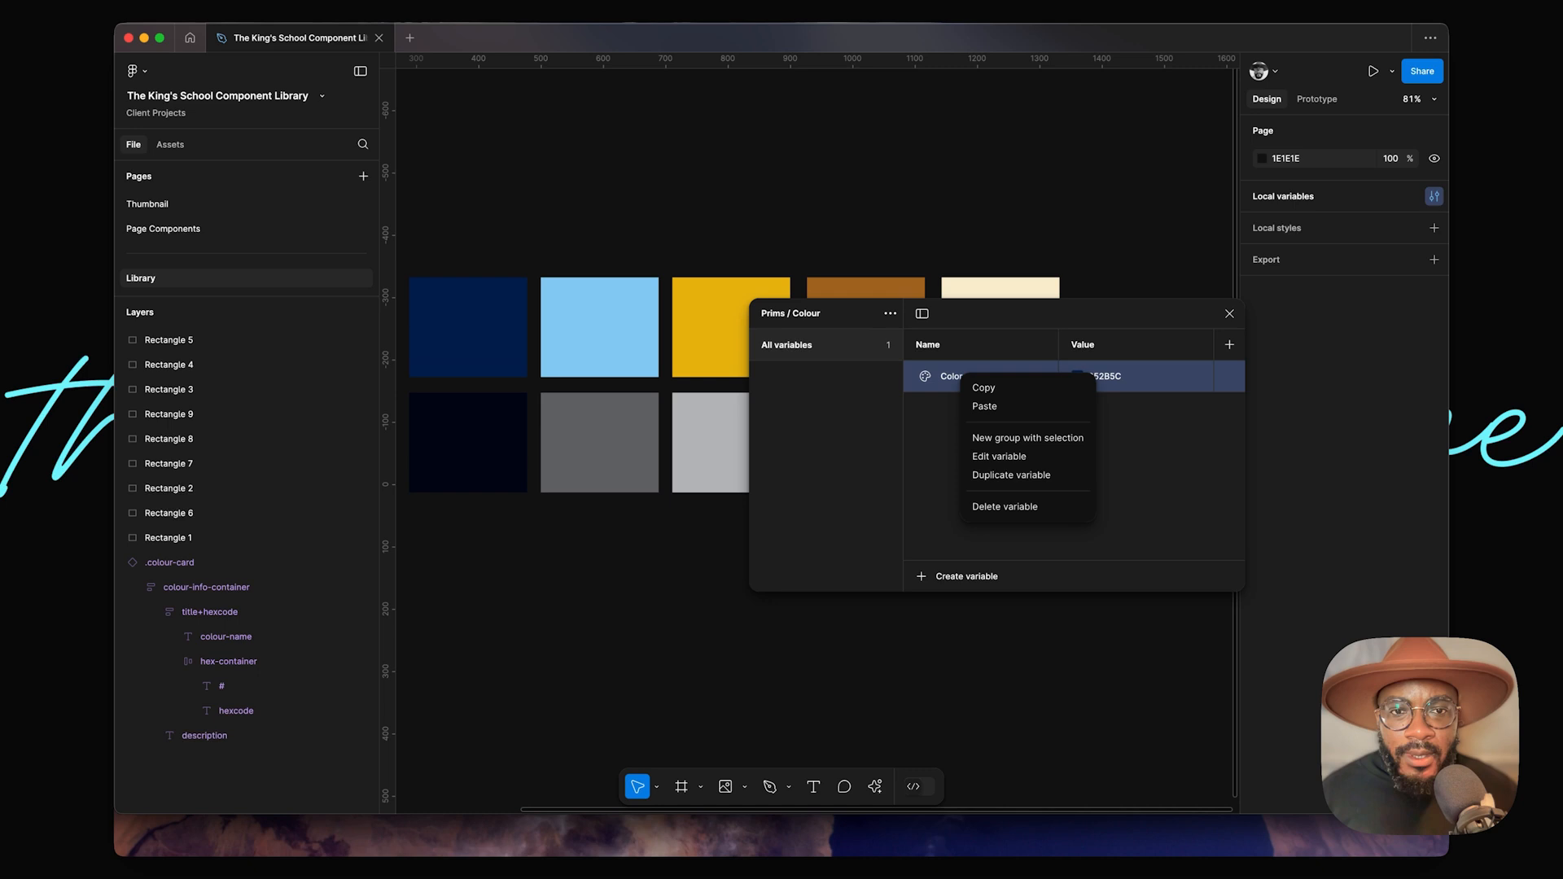
{"action": "left_click", "coordinate": [933, 440]}
{"action": "double_click", "coordinate": [951, 380]}
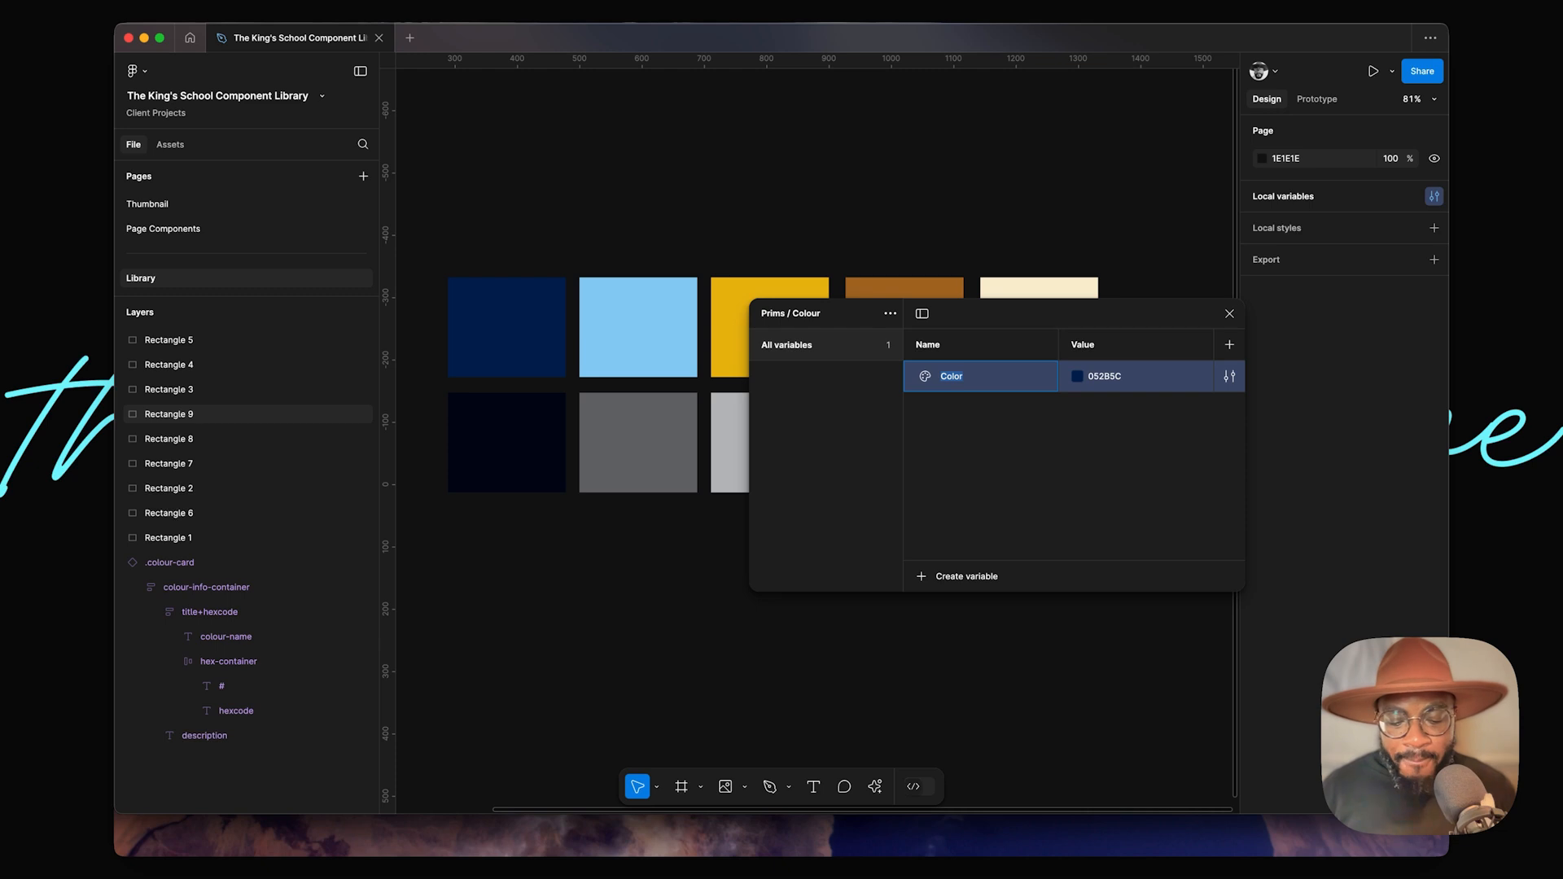
{"action": "type", "text": "brand "}
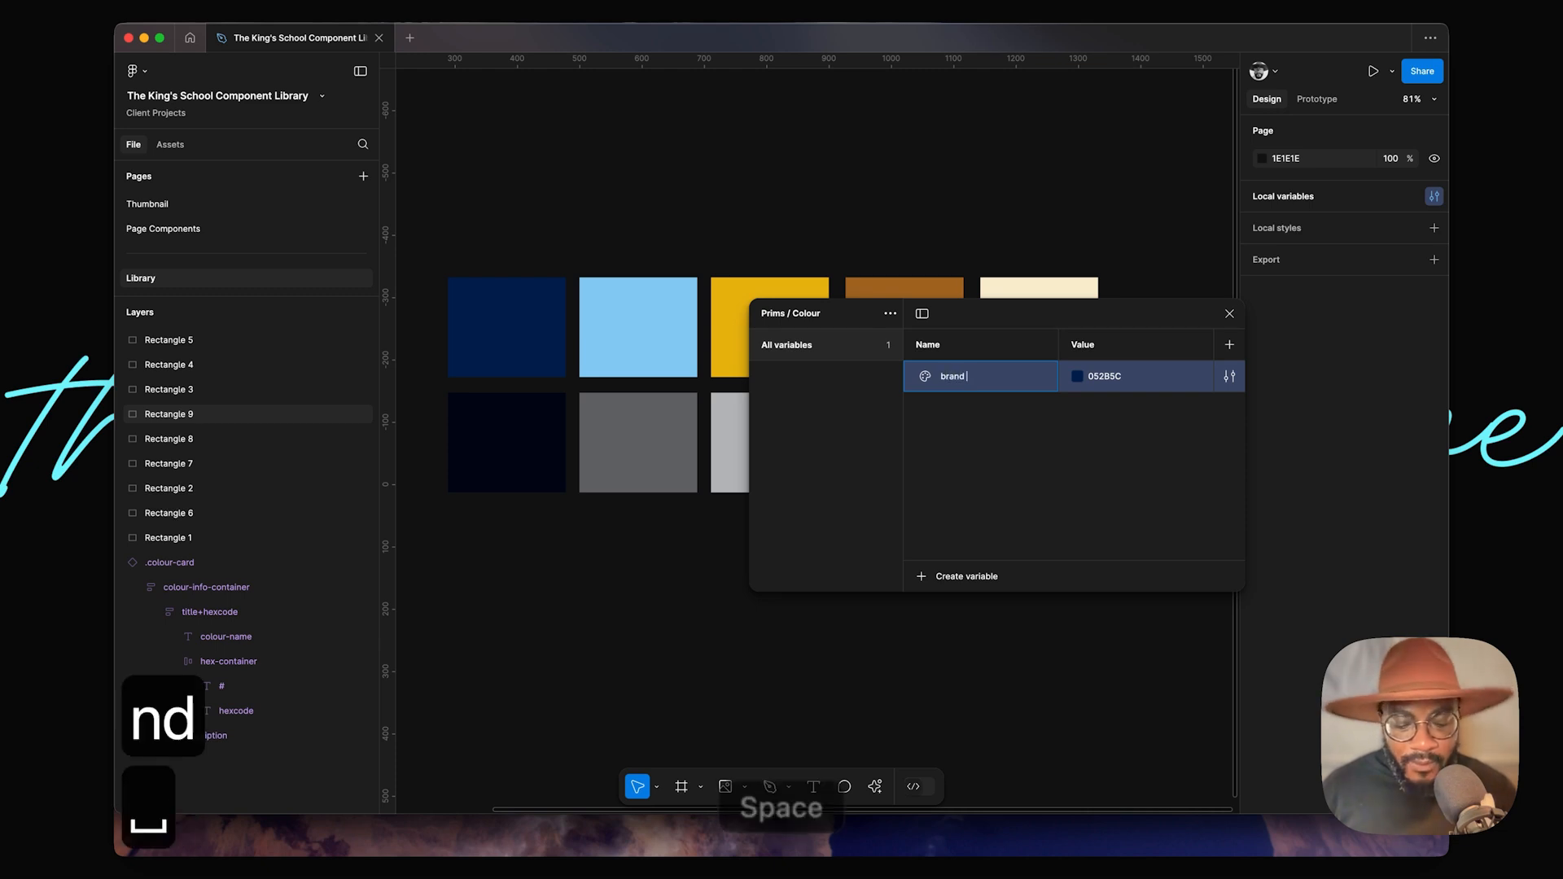
{"action": "type", "text": "/ "}
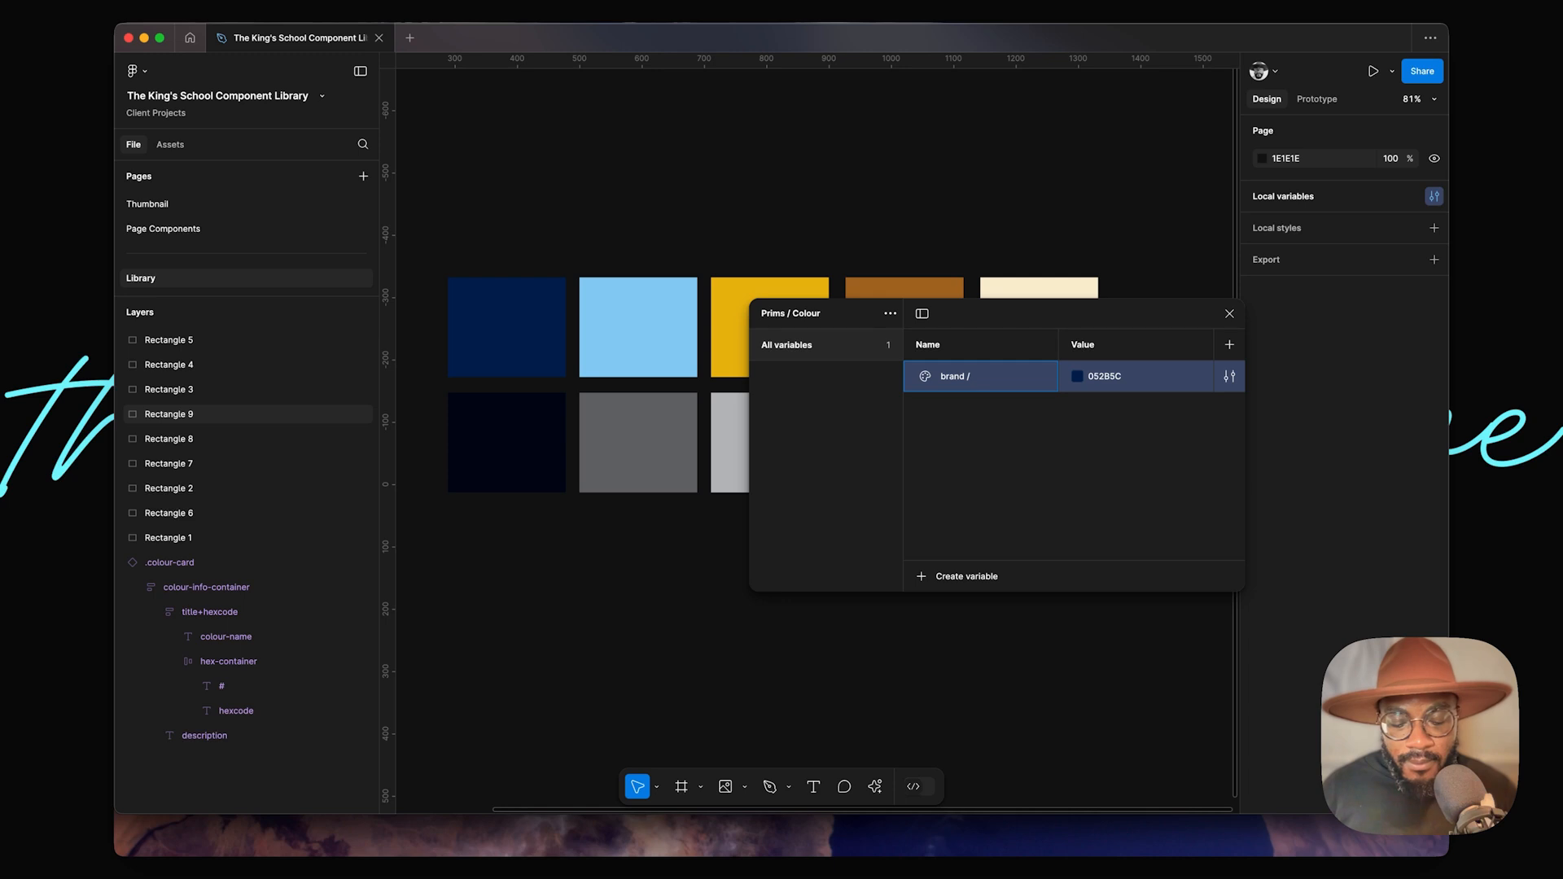
{"action": "type", "text": "blue"}
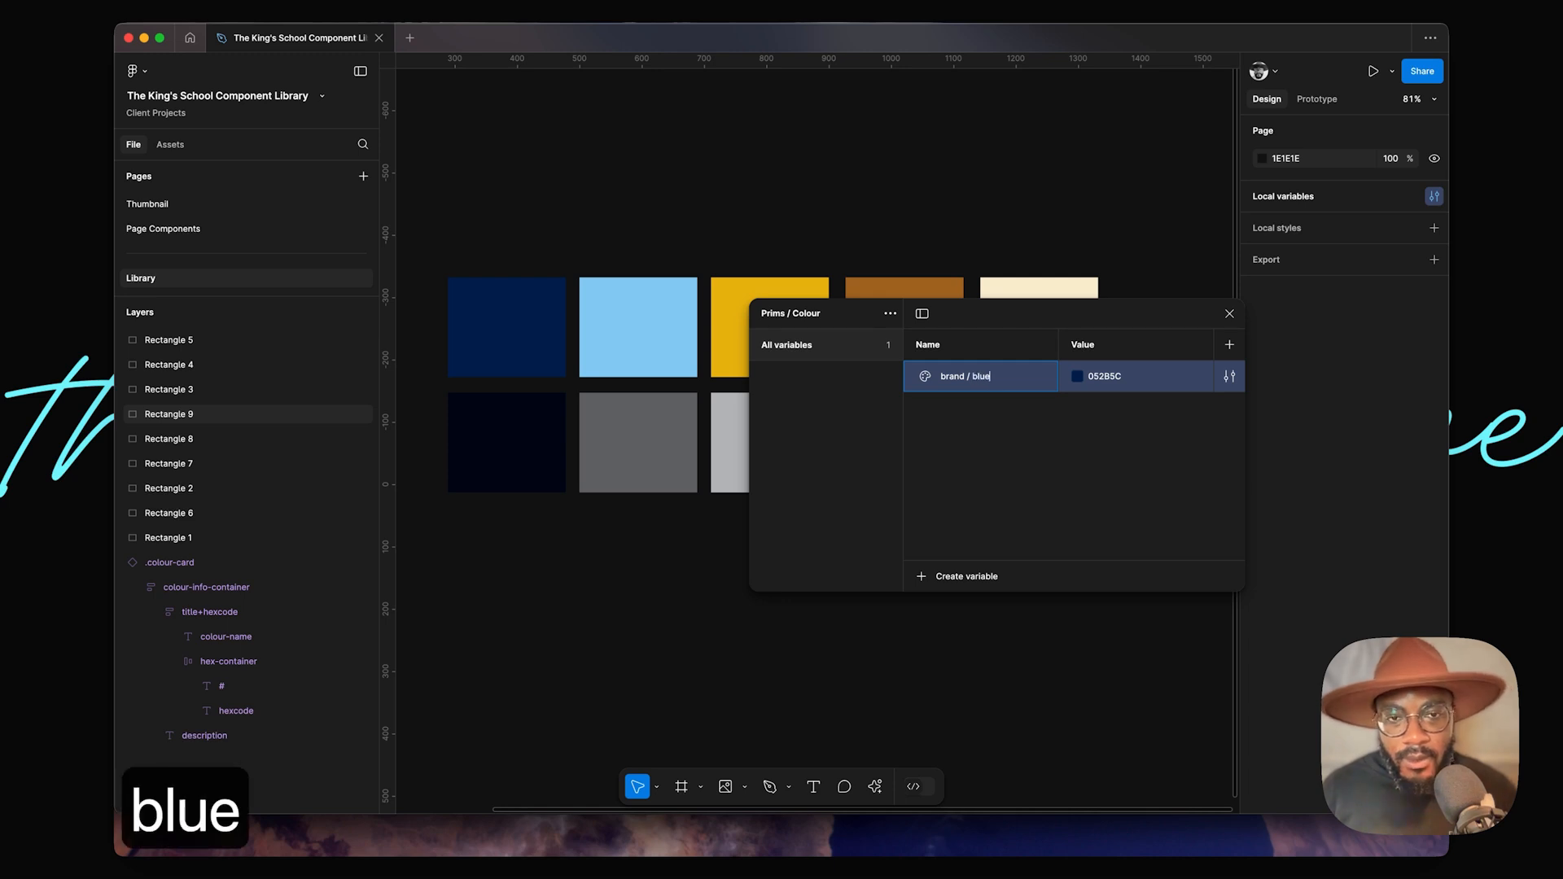
{"action": "type", "text": ".500"}
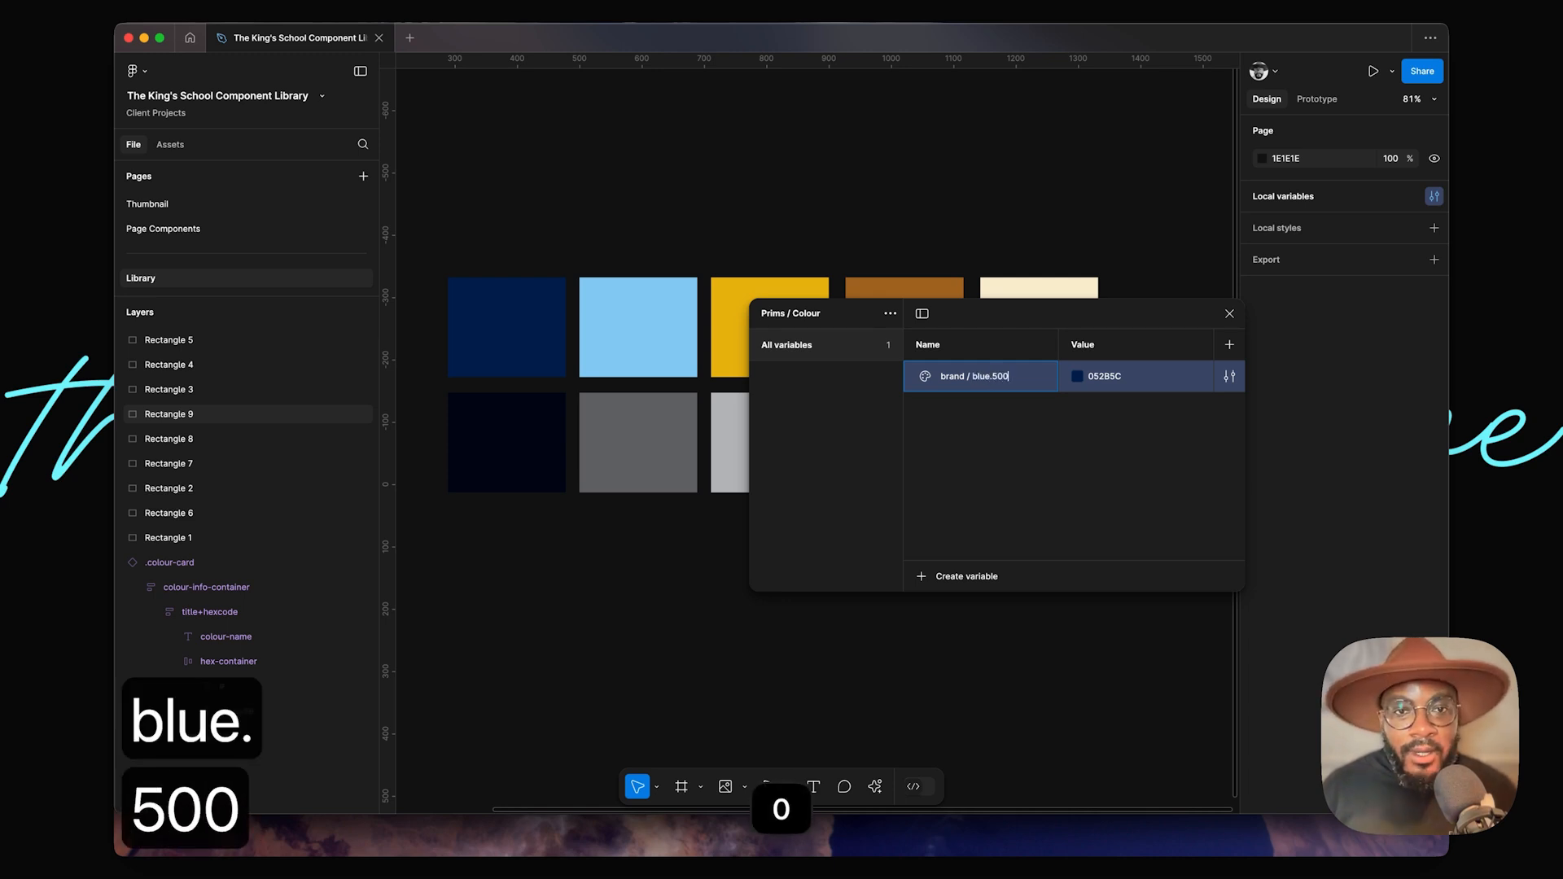
Step: Insert "kings-" before "blue" so the variable's name reads "brand / kings-blue.500"
{"action": "key", "text": "Left"}
{"action": "key", "text": "Left"}
{"action": "key", "text": "Left"}
{"action": "key", "text": "Left"}
{"action": "key", "text": "Left"}
{"action": "key", "text": "Left"}
{"action": "key", "text": "Left"}
{"action": "key", "text": "Left"}
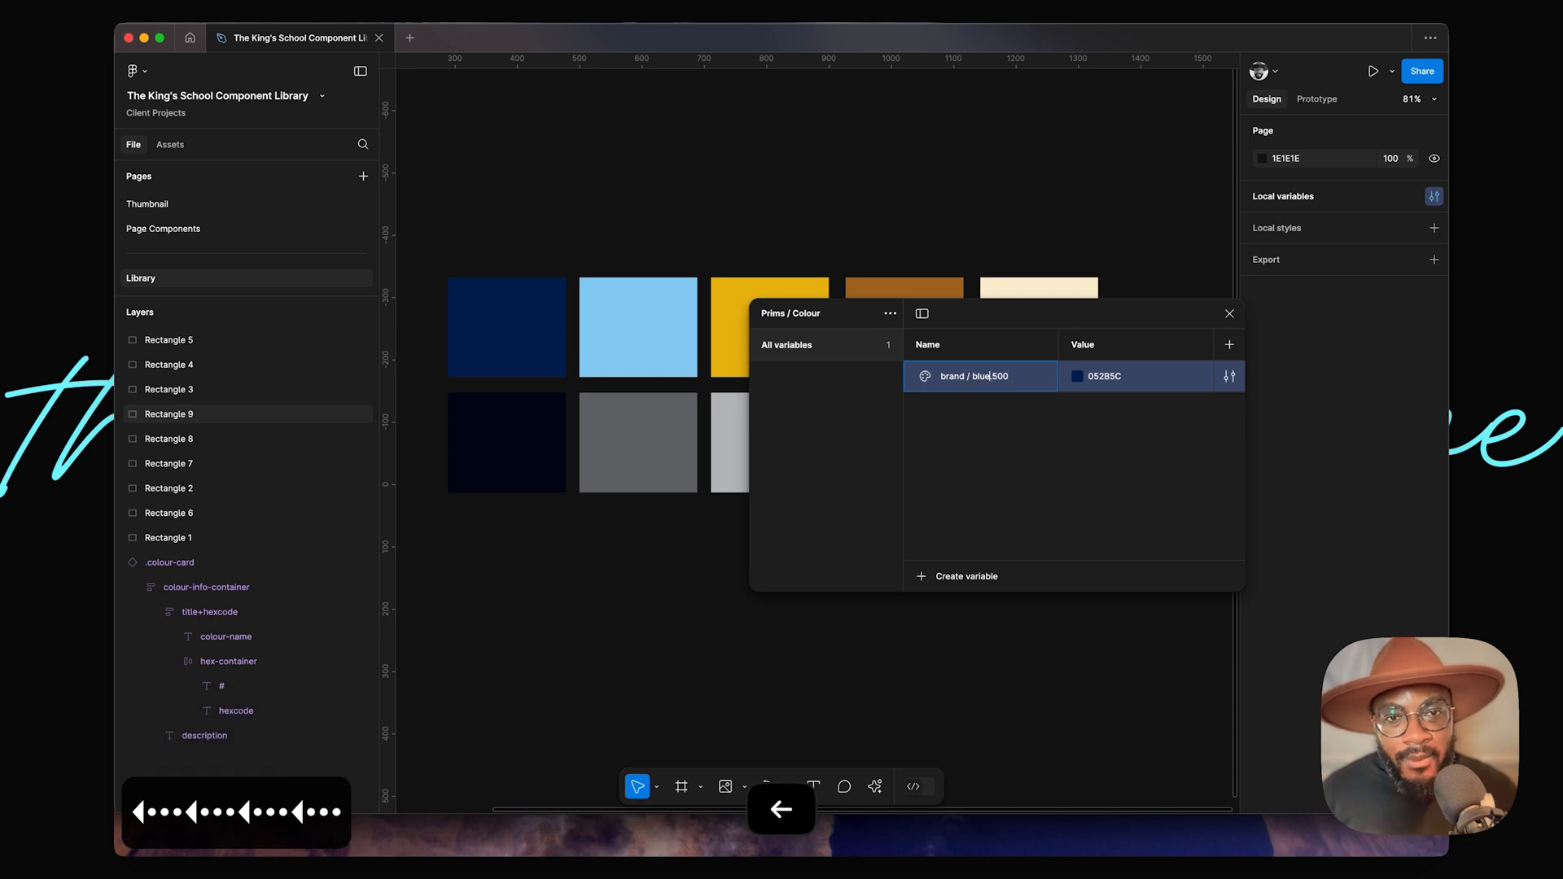
{"action": "type", "text": "kings0"}
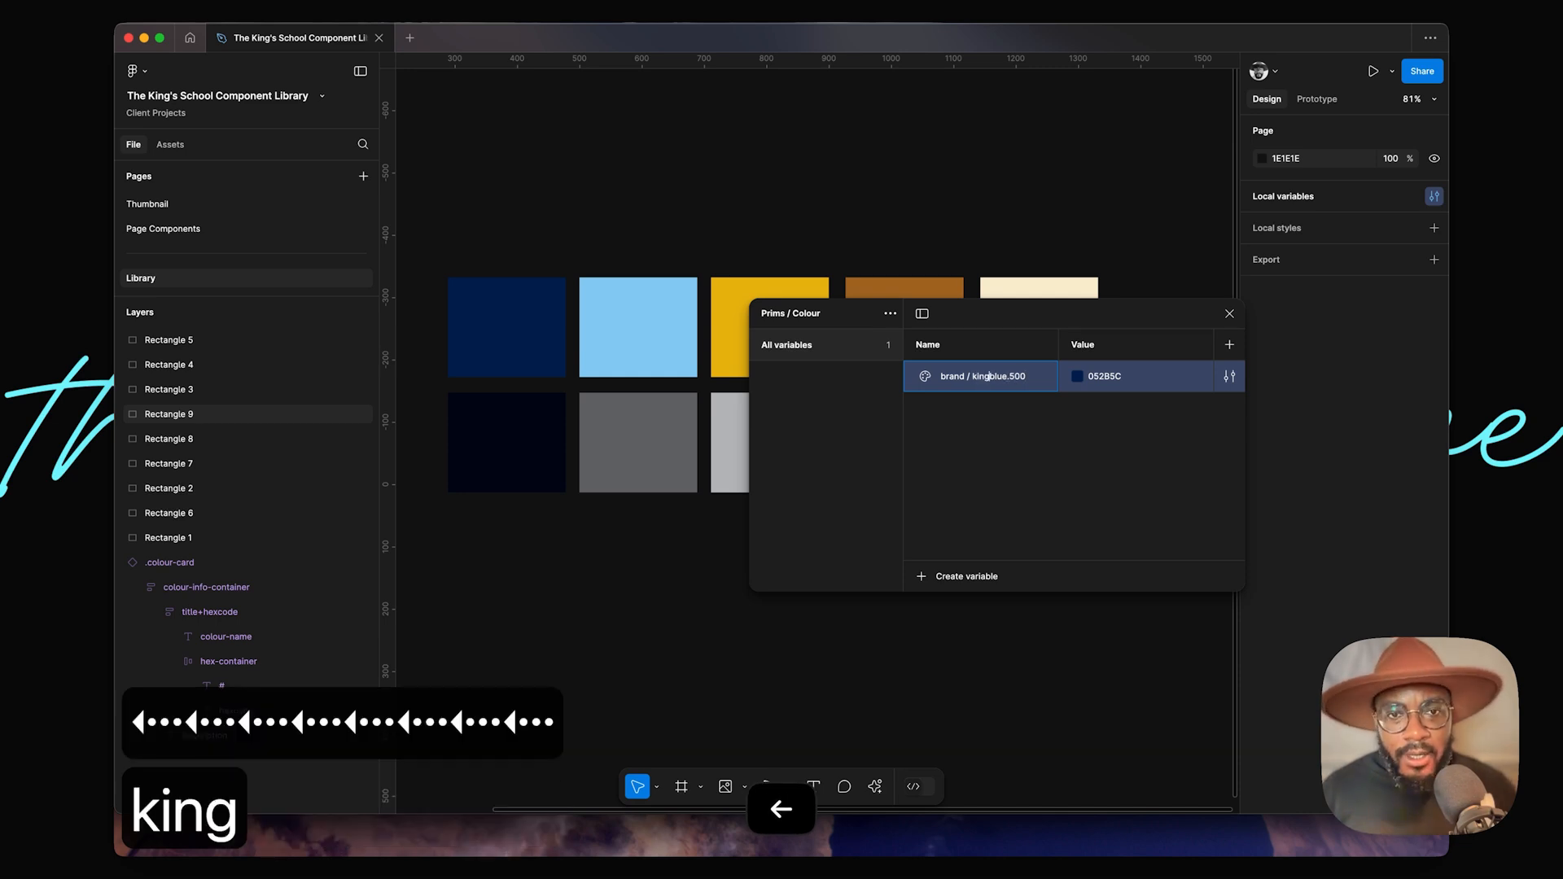
{"action": "key", "text": "BackSpace"}
{"action": "type", "text": "-"}
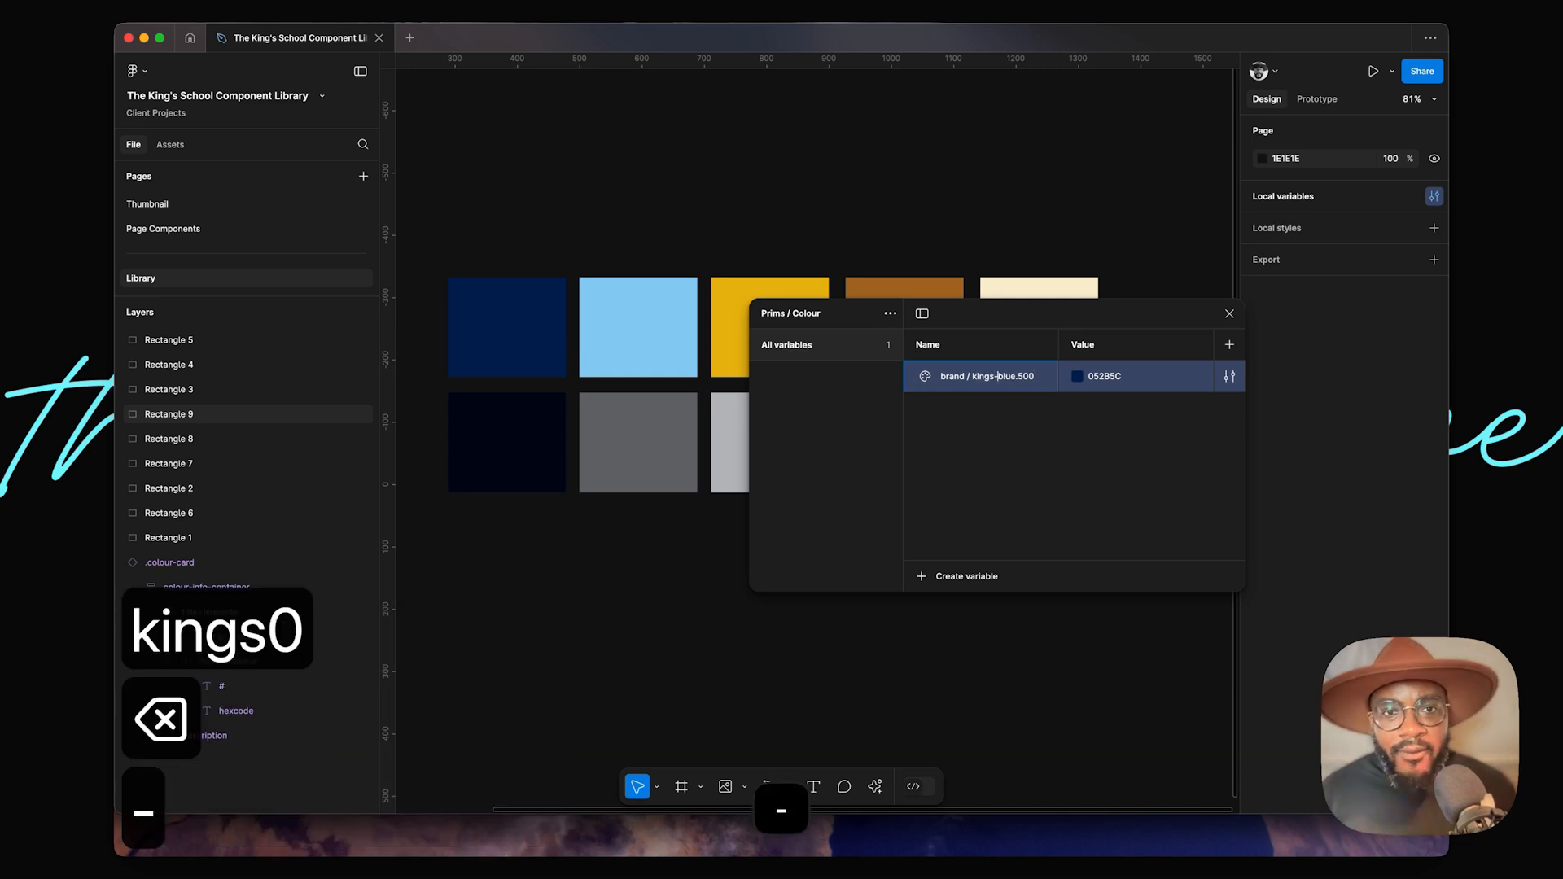
{"action": "key", "text": "Right"}
{"action": "key", "text": "Right"}
{"action": "key", "text": "Right"}
{"action": "key", "text": "Right"}
{"action": "key", "text": "Right"}
{"action": "key", "text": "Right"}
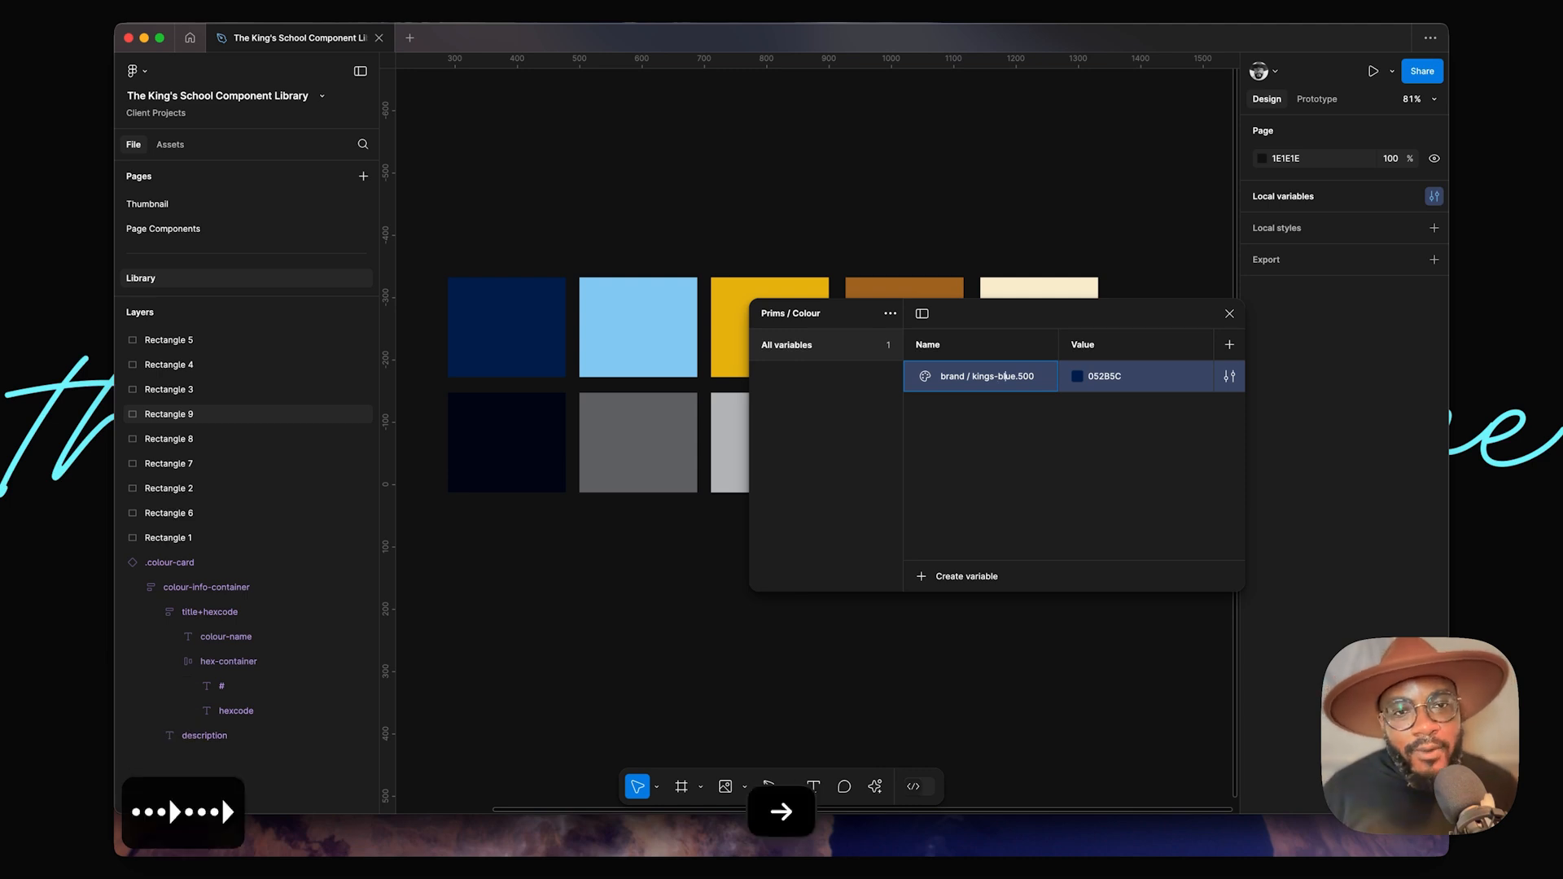
{"action": "key", "text": "Right"}
{"action": "key", "text": "Right"}
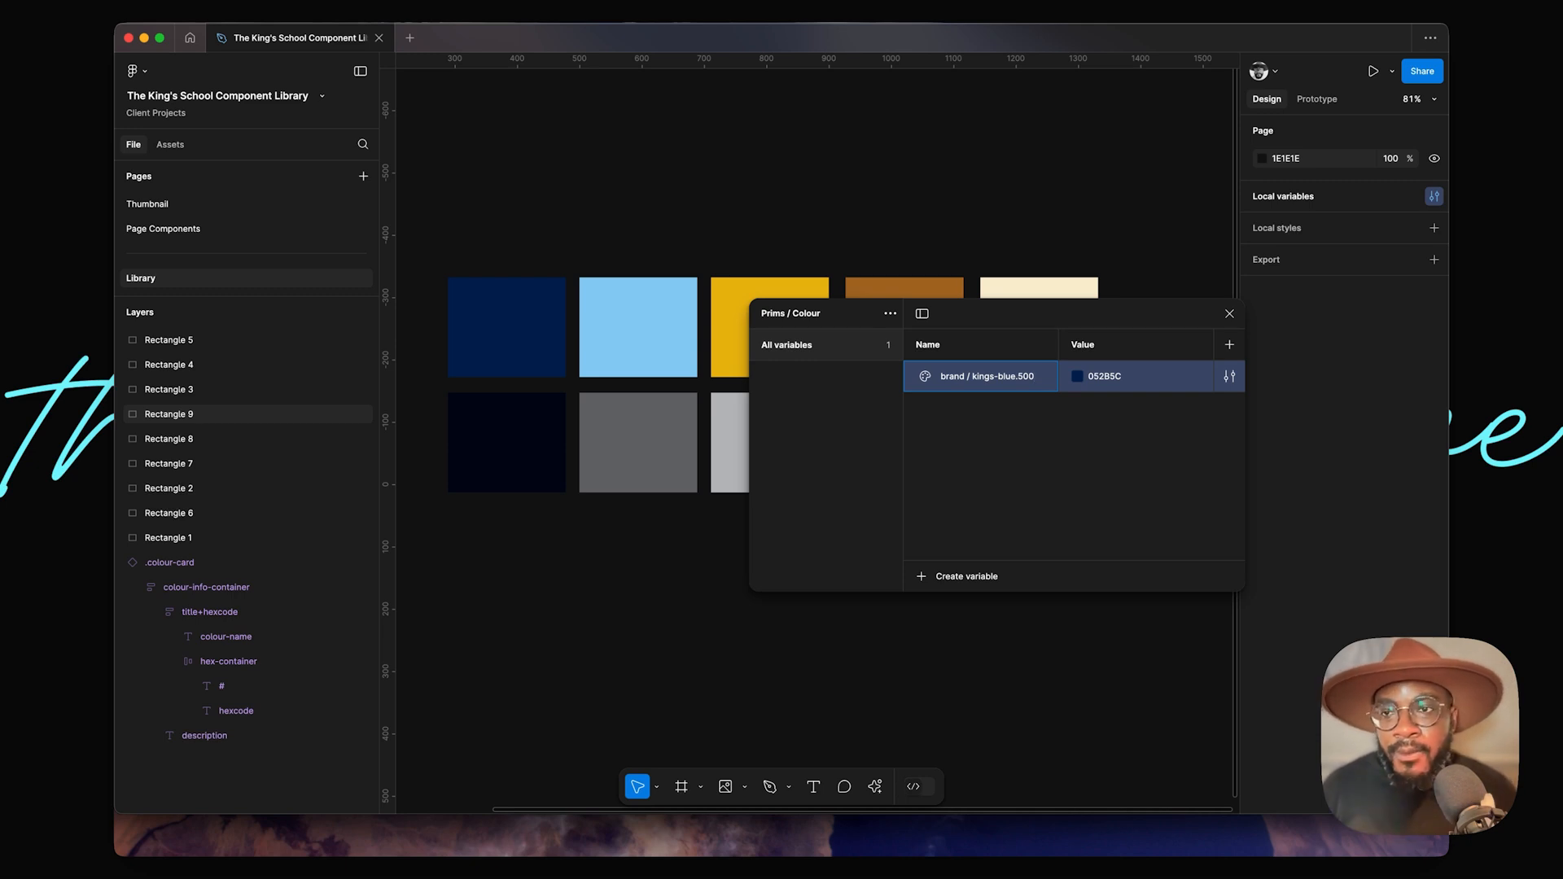
Step: Switch to Chrome and bring up the Eva Design System colour generator
{"action": "key", "text": "alt+Tab"}
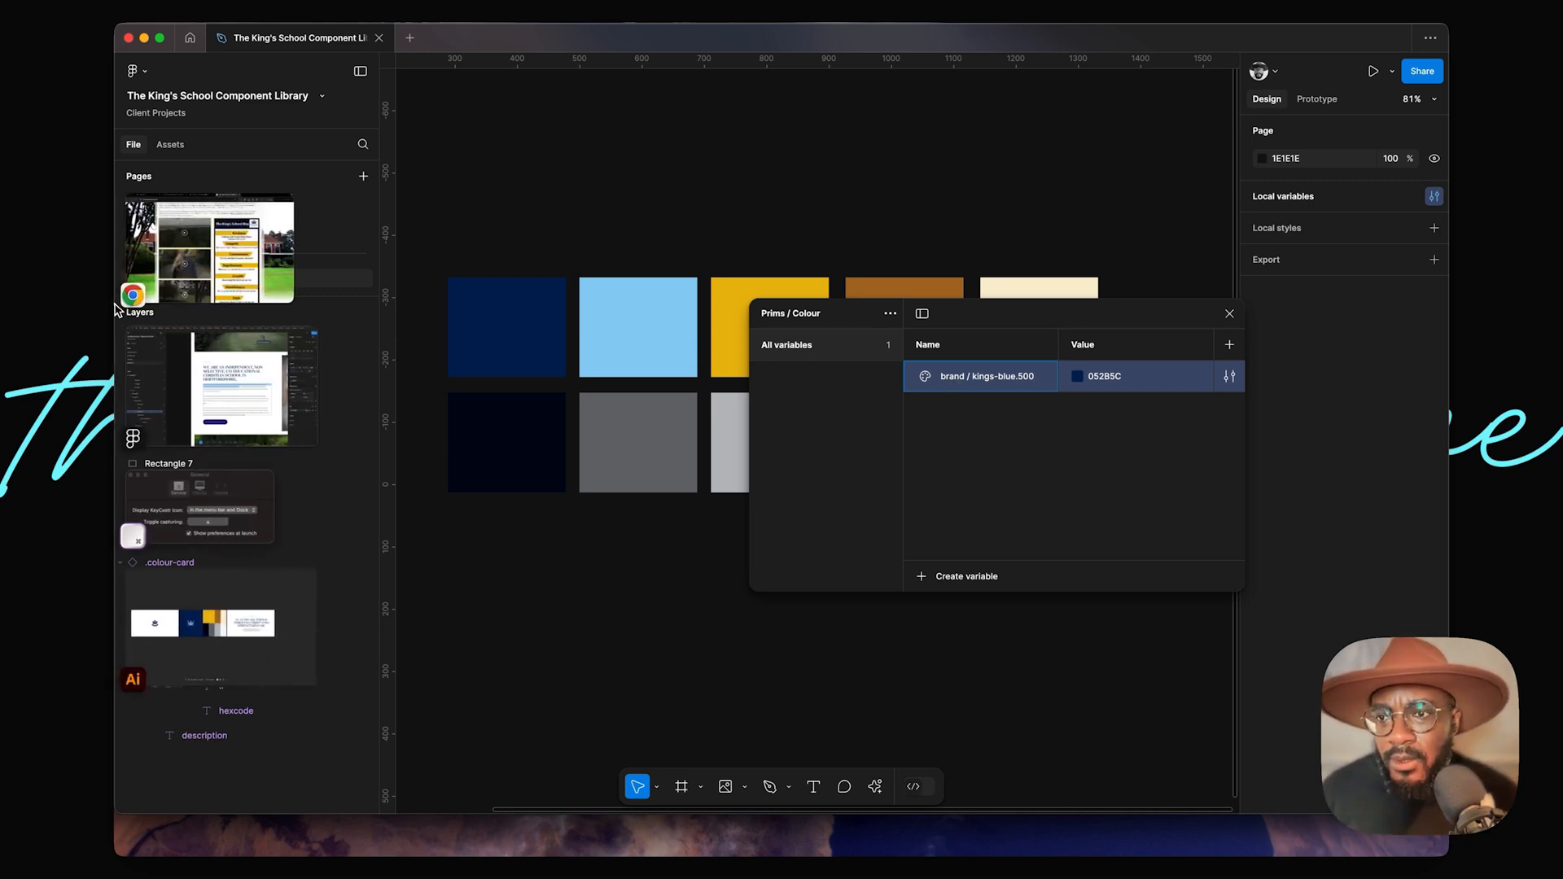
{"action": "left_click", "coordinate": [167, 291]}
{"action": "left_click", "coordinate": [563, 51]}
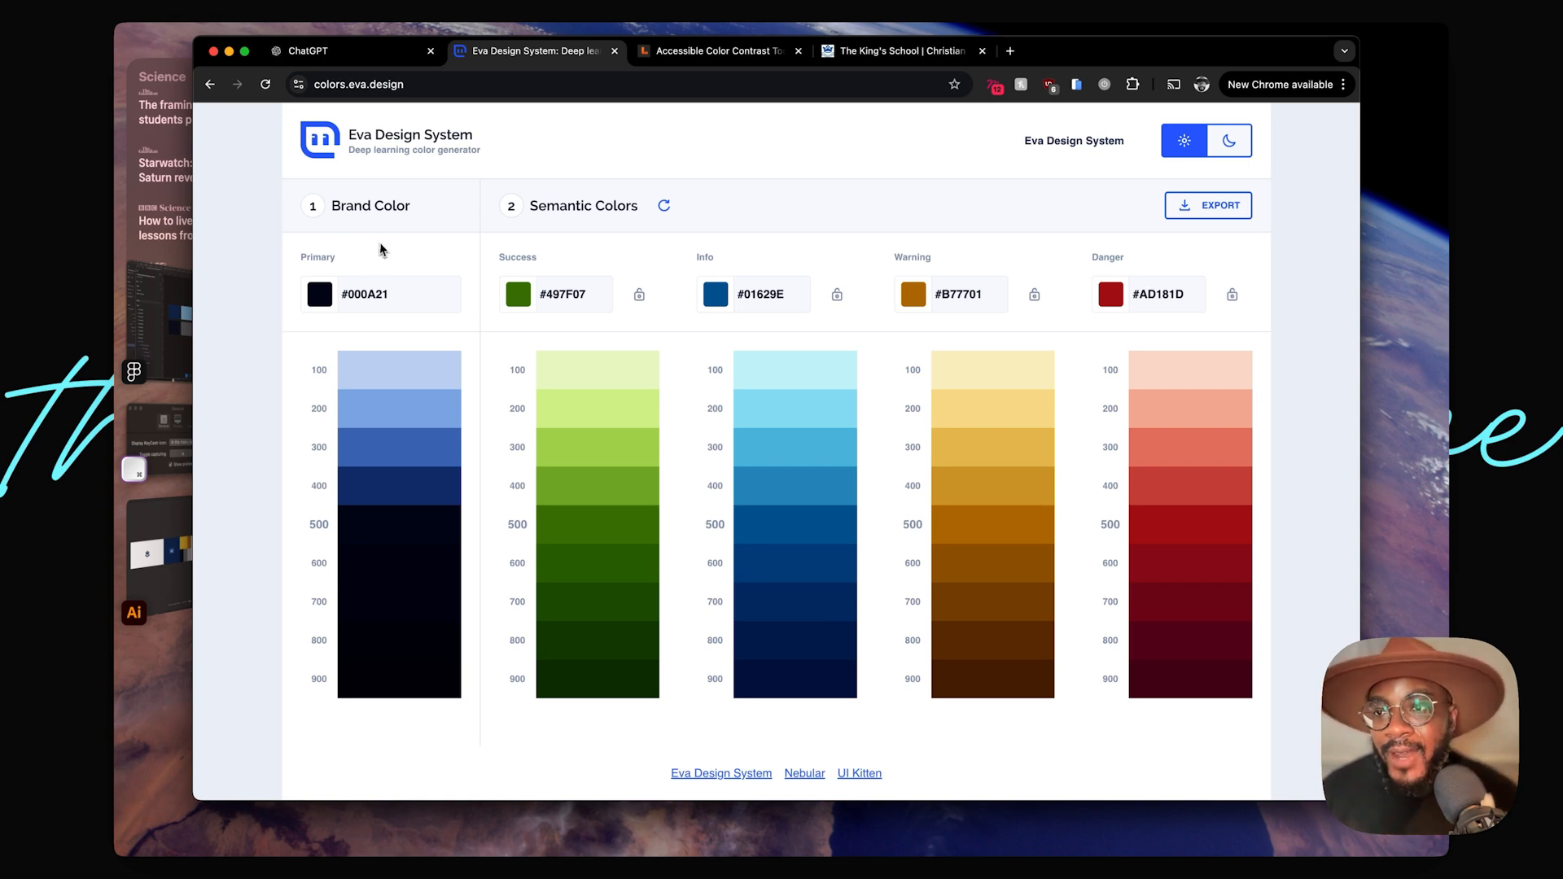
Step: Switch back to Figma and copy the Color variable's hex value 052B5C
{"action": "left_click", "coordinate": [173, 340]}
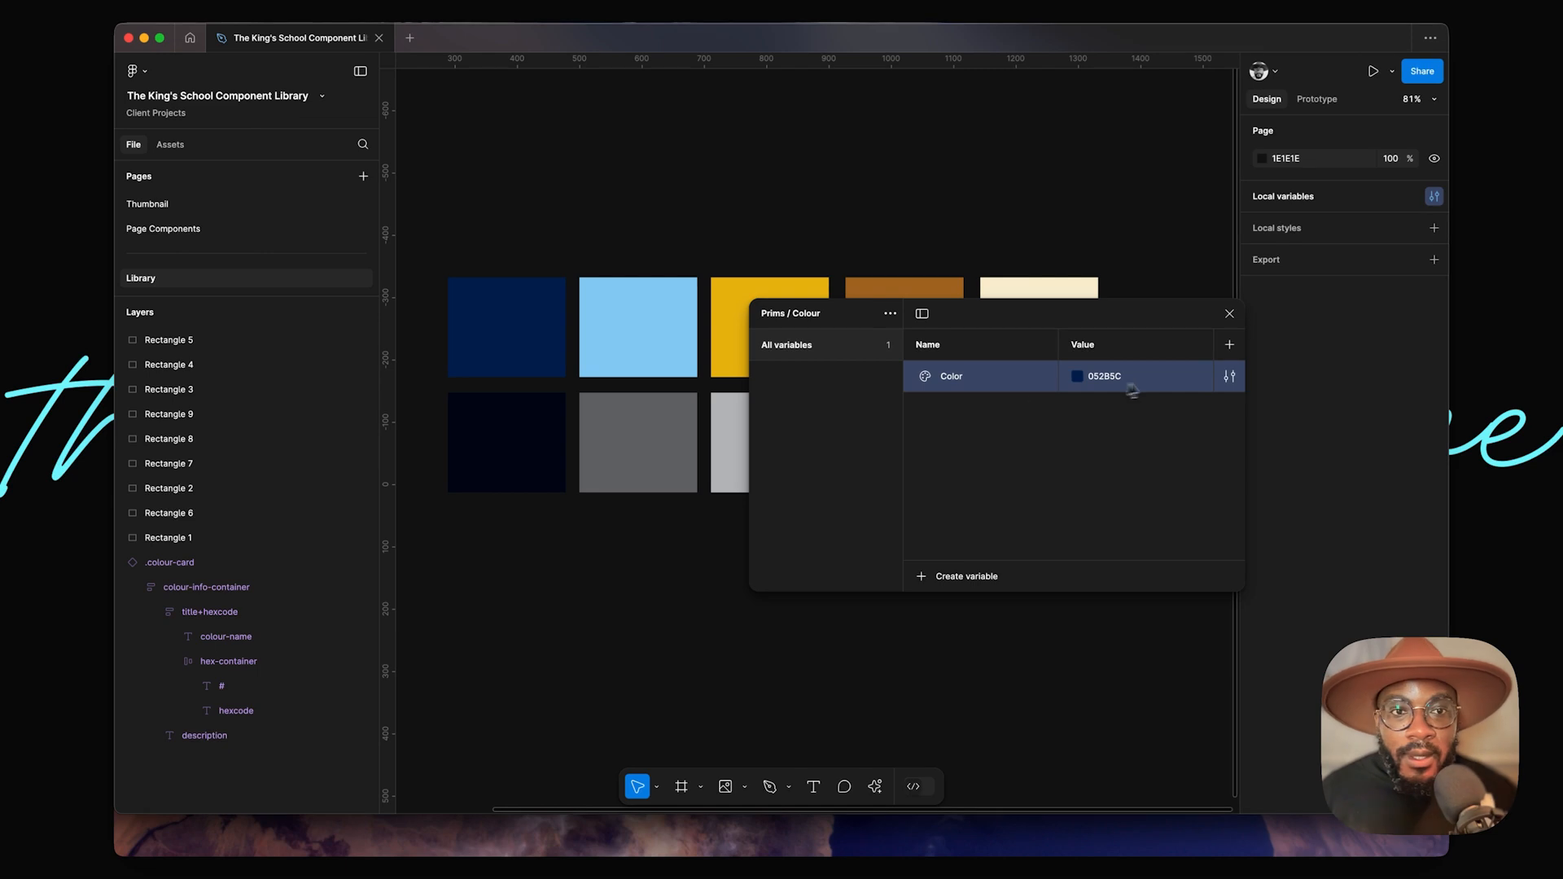
{"action": "left_click", "coordinate": [1099, 378]}
{"action": "key", "text": "super+c"}
{"action": "key", "text": "super+c"}
{"action": "key", "text": "super+c"}
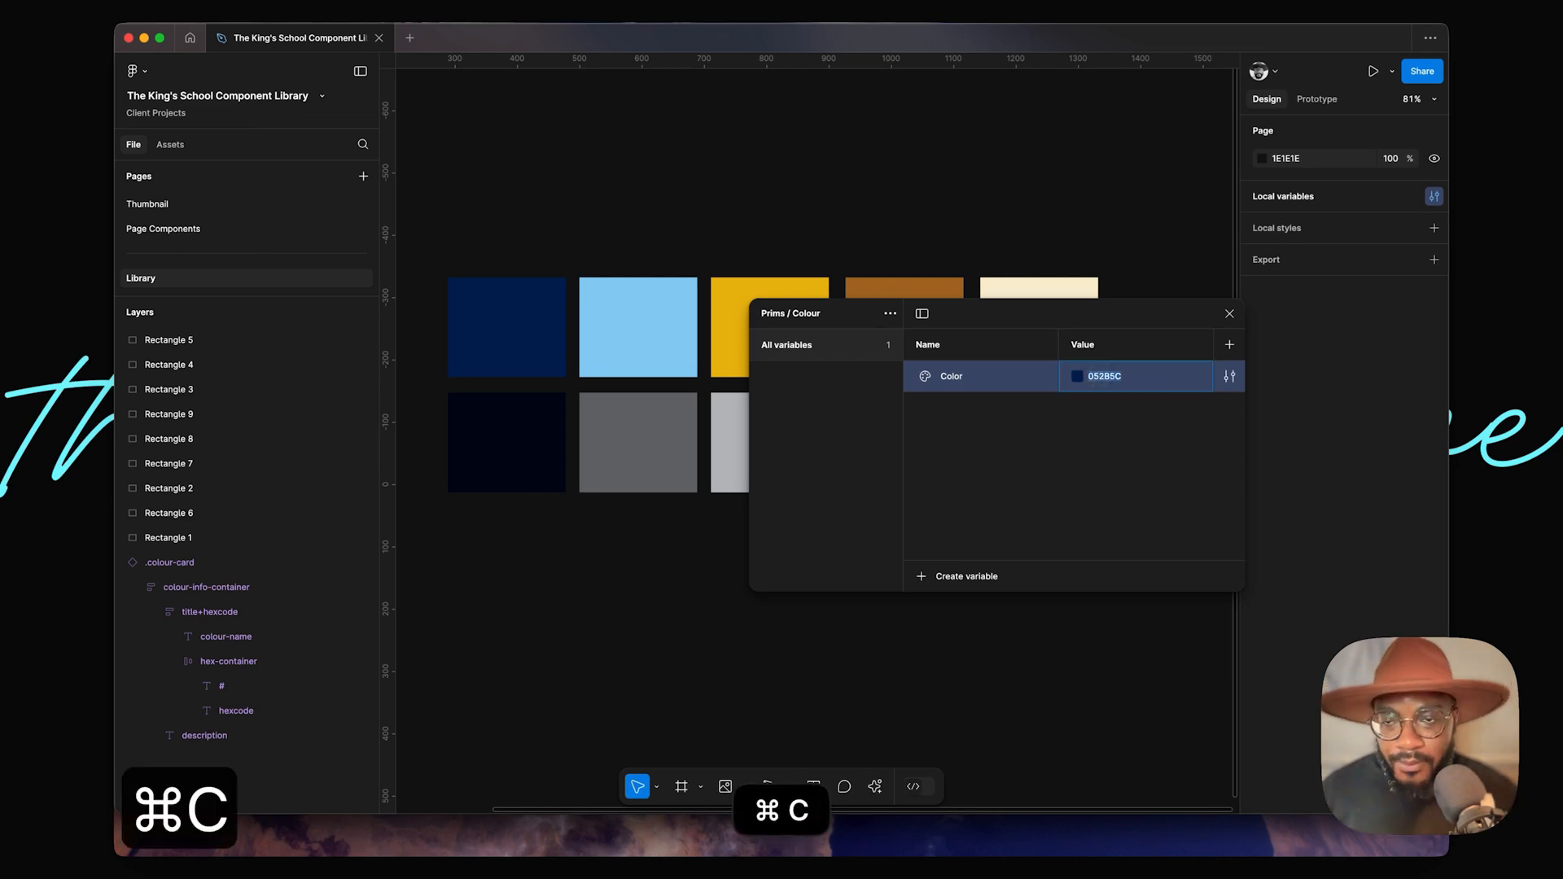
Step: Switch to Chrome and generate Eva Design System palettes with the primary brand colour set to #052B5C
{"action": "left_click", "coordinate": [163, 496]}
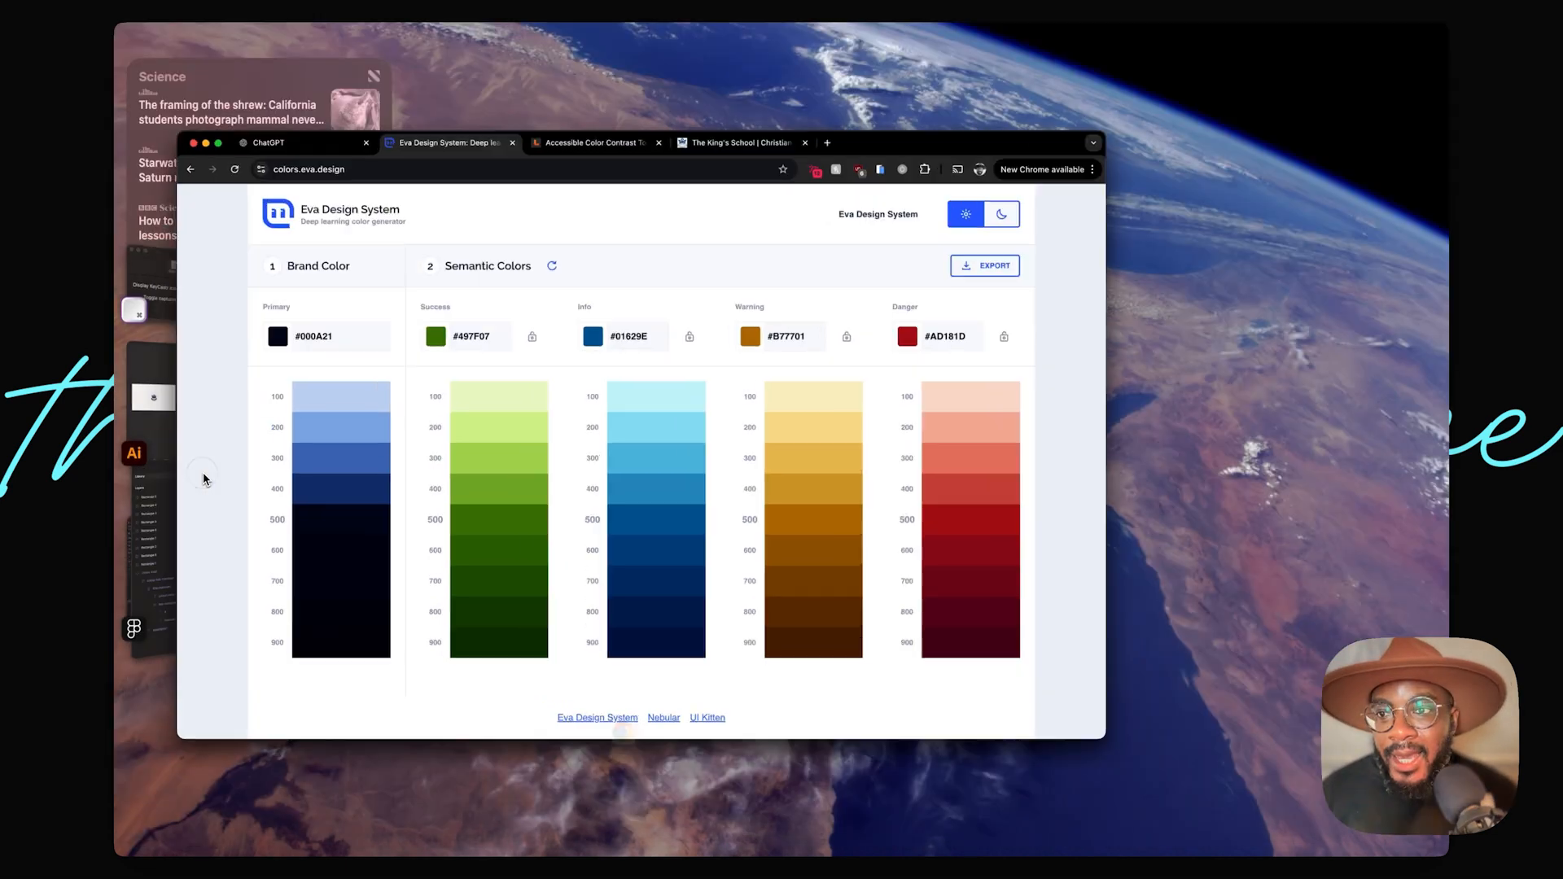
{"action": "left_click", "coordinate": [355, 295]}
{"action": "left_click_drag", "start_coordinate": [348, 295], "coordinate": [405, 294]}
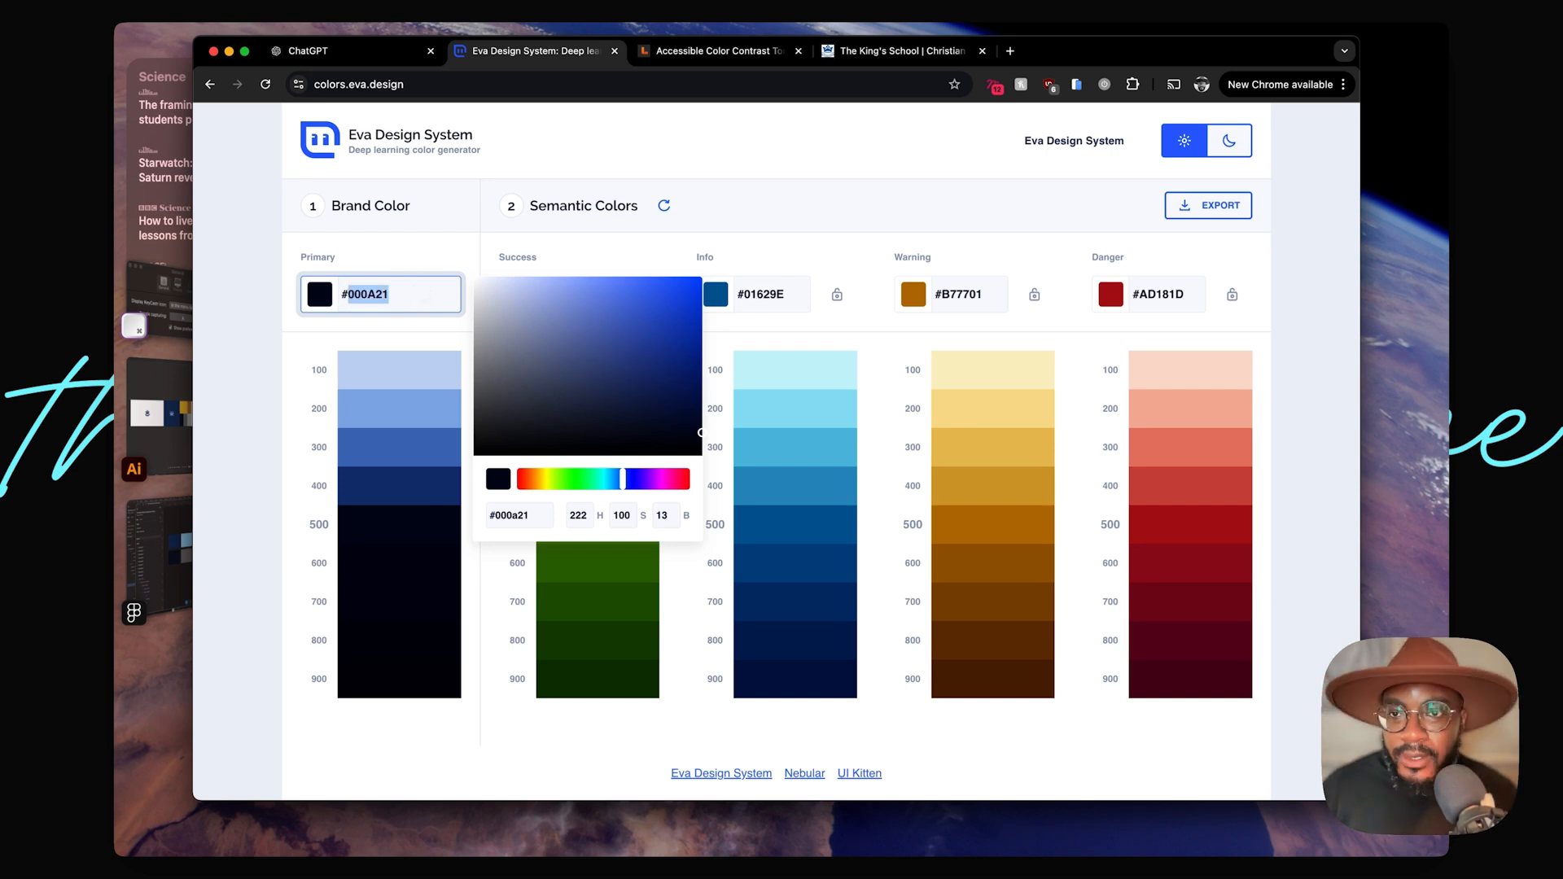
{"action": "key", "text": "super+v"}
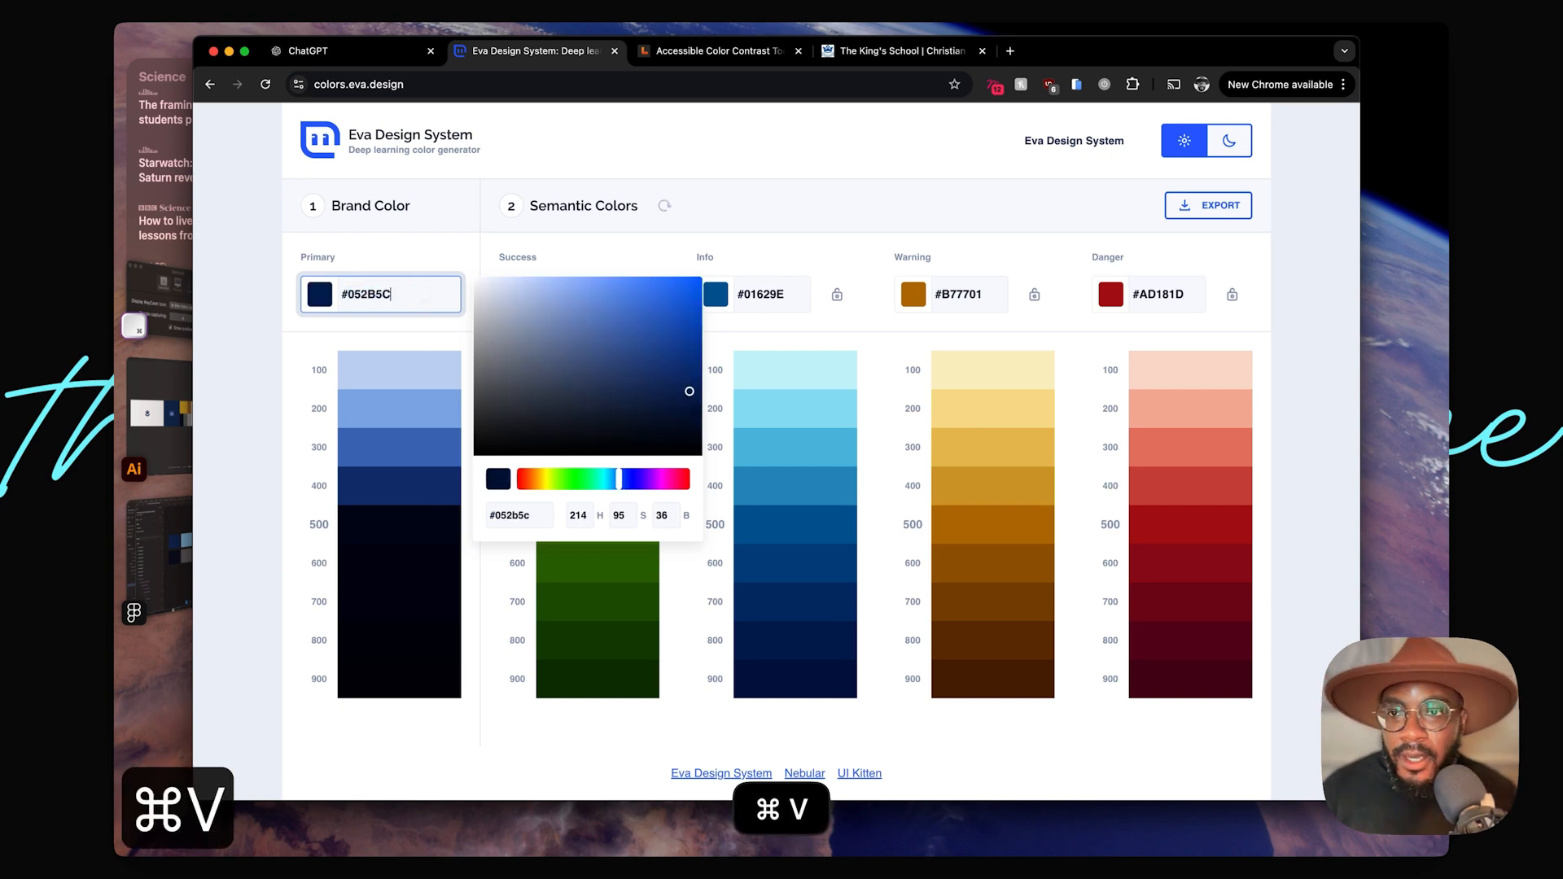
{"action": "key", "text": "Return"}
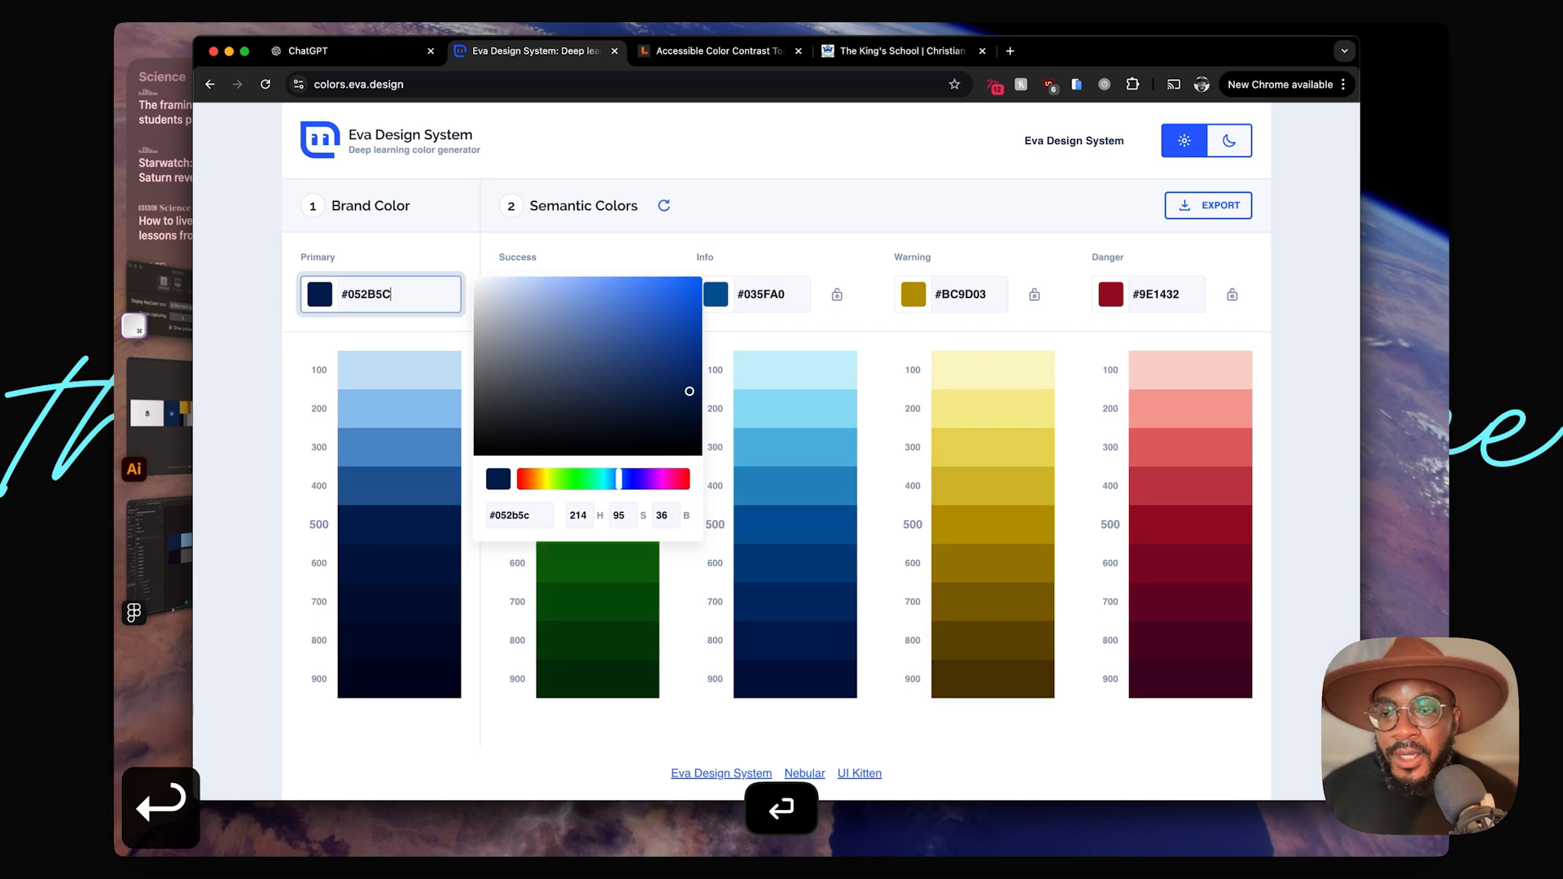
{"action": "left_click", "coordinate": [312, 335]}
Step: Examine the primary colour's generated shades from 100 to 900, comparing the 500 base with the lightest tint
{"action": "mouse_move", "coordinate": [377, 525]}
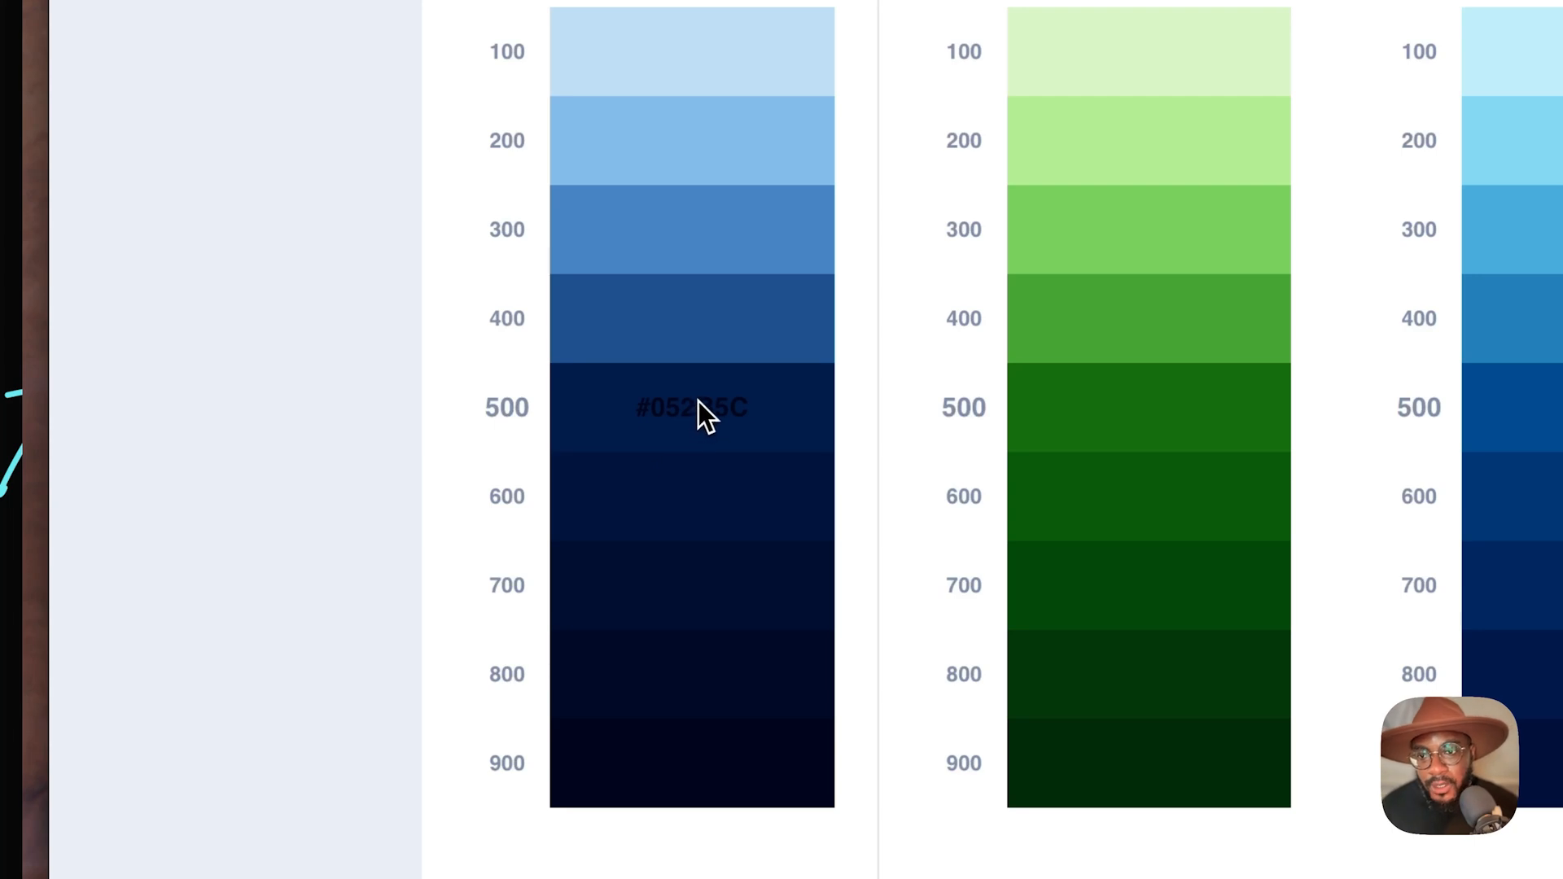
{"action": "scroll", "coordinate": [643, 233], "scroll_direction": "up", "scroll_amount": 2}
{"action": "mouse_move", "coordinate": [643, 232]}
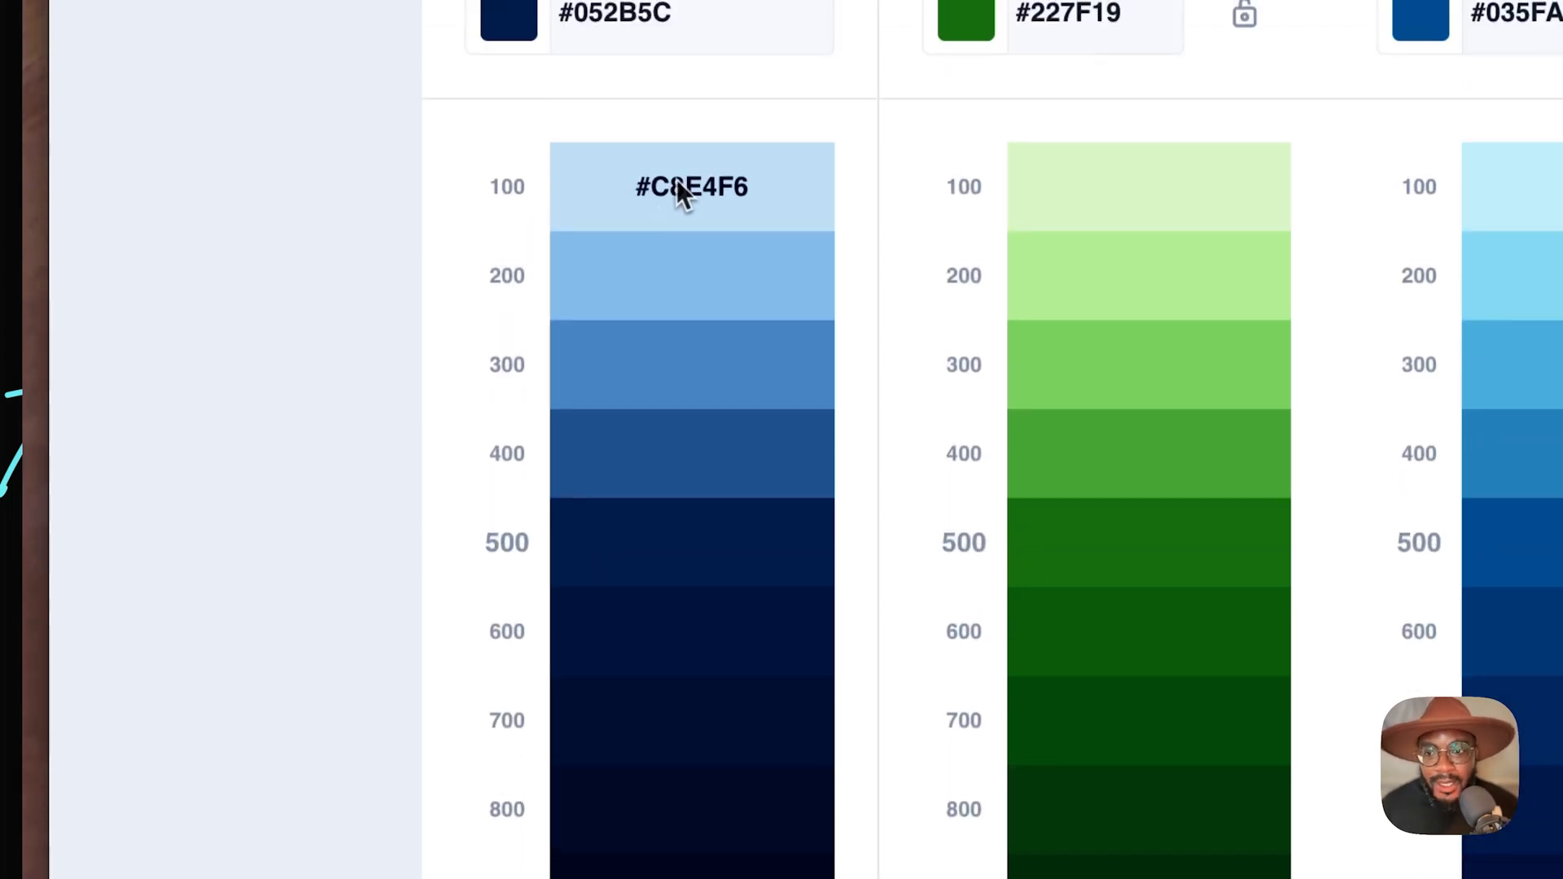
{"action": "scroll", "coordinate": [682, 196], "scroll_direction": "down", "scroll_amount": 5}
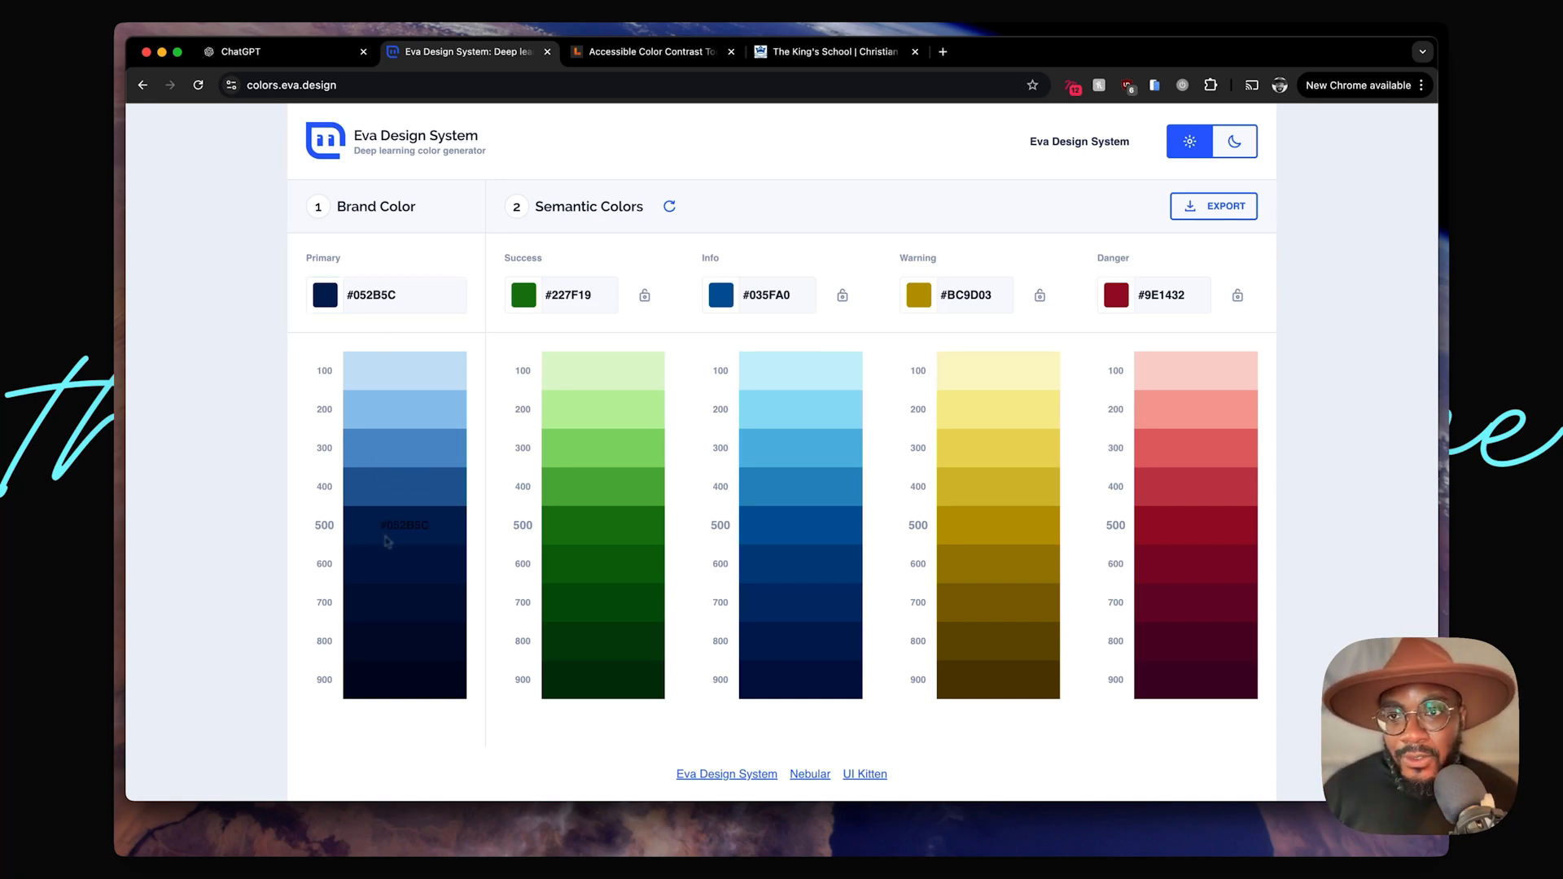
Step: Switch to Figma and rename the Color variable as brand / kings-blue-500
{"action": "mouse_move", "coordinate": [122, 537]}
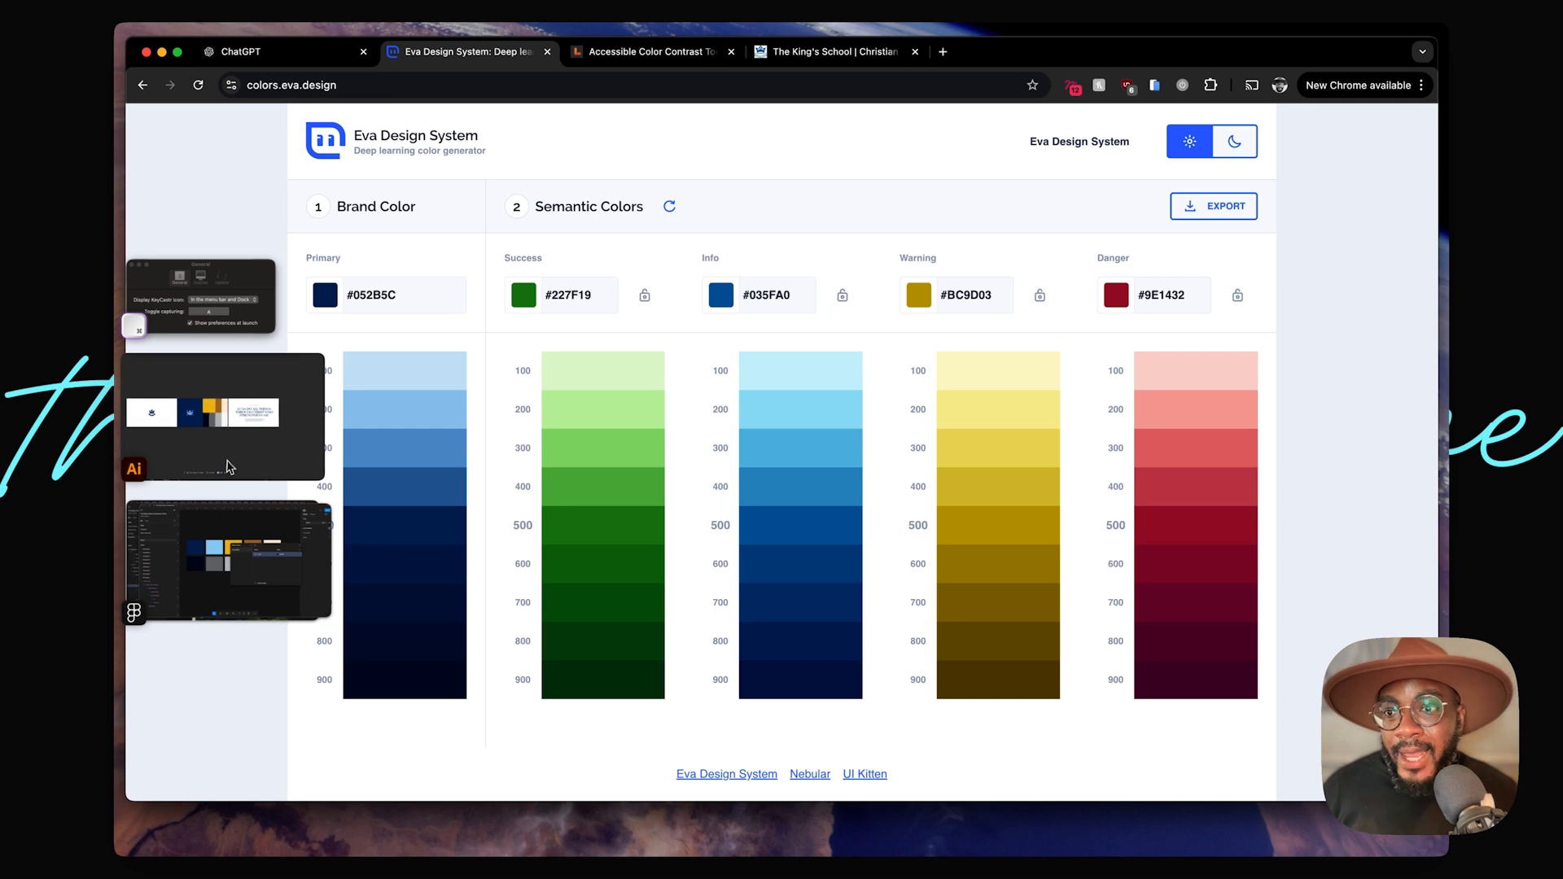
{"action": "left_click", "coordinate": [205, 544]}
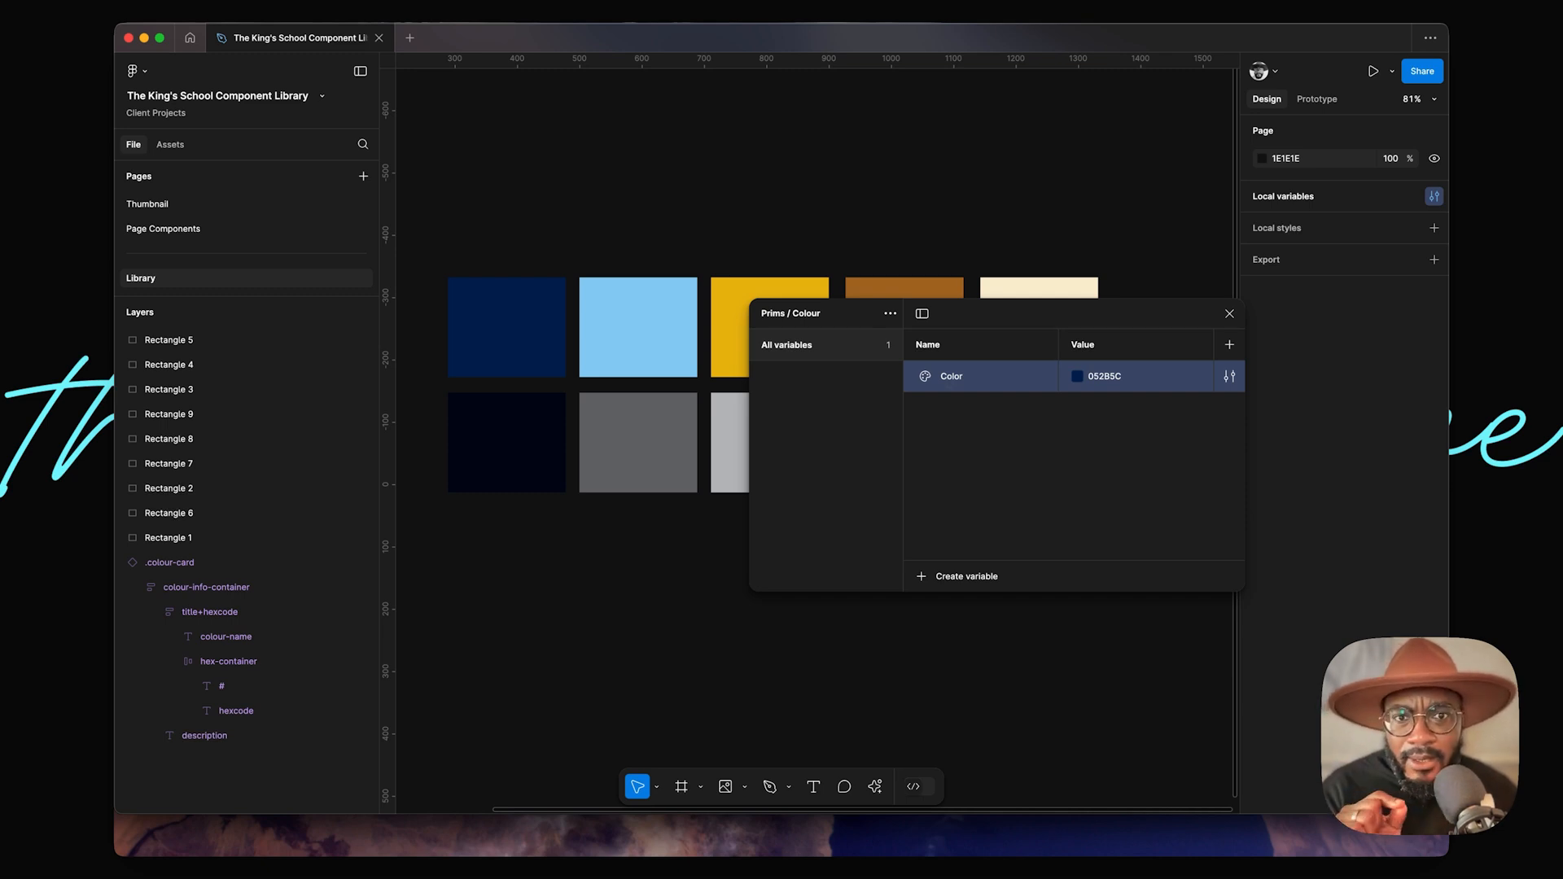
{"action": "double_click", "coordinate": [951, 376]}
{"action": "type", "text": "b"}
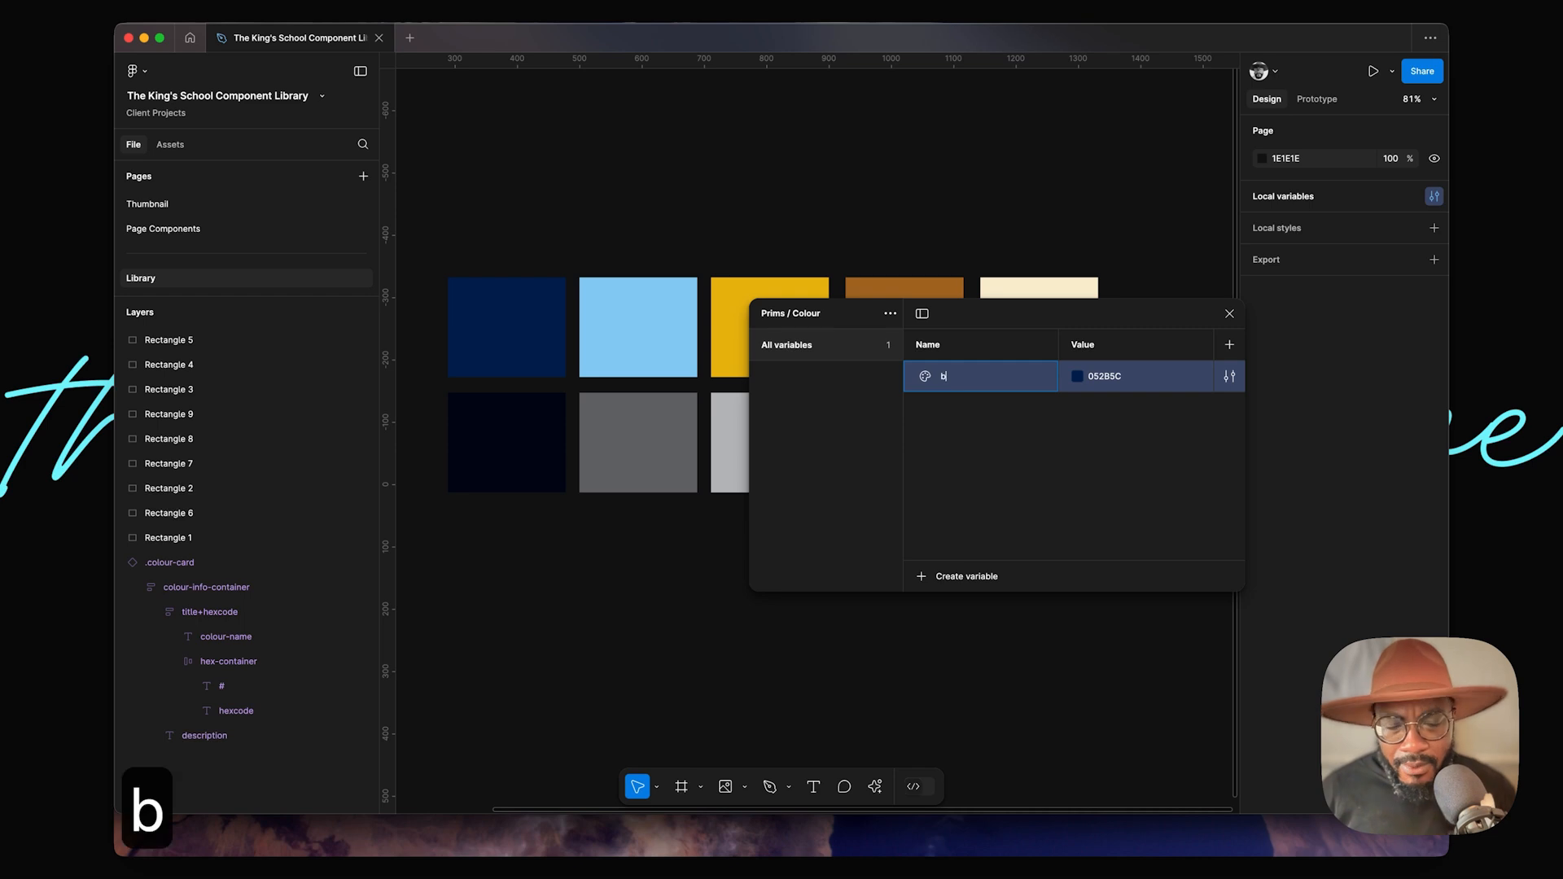
{"action": "type", "text": "rand / "}
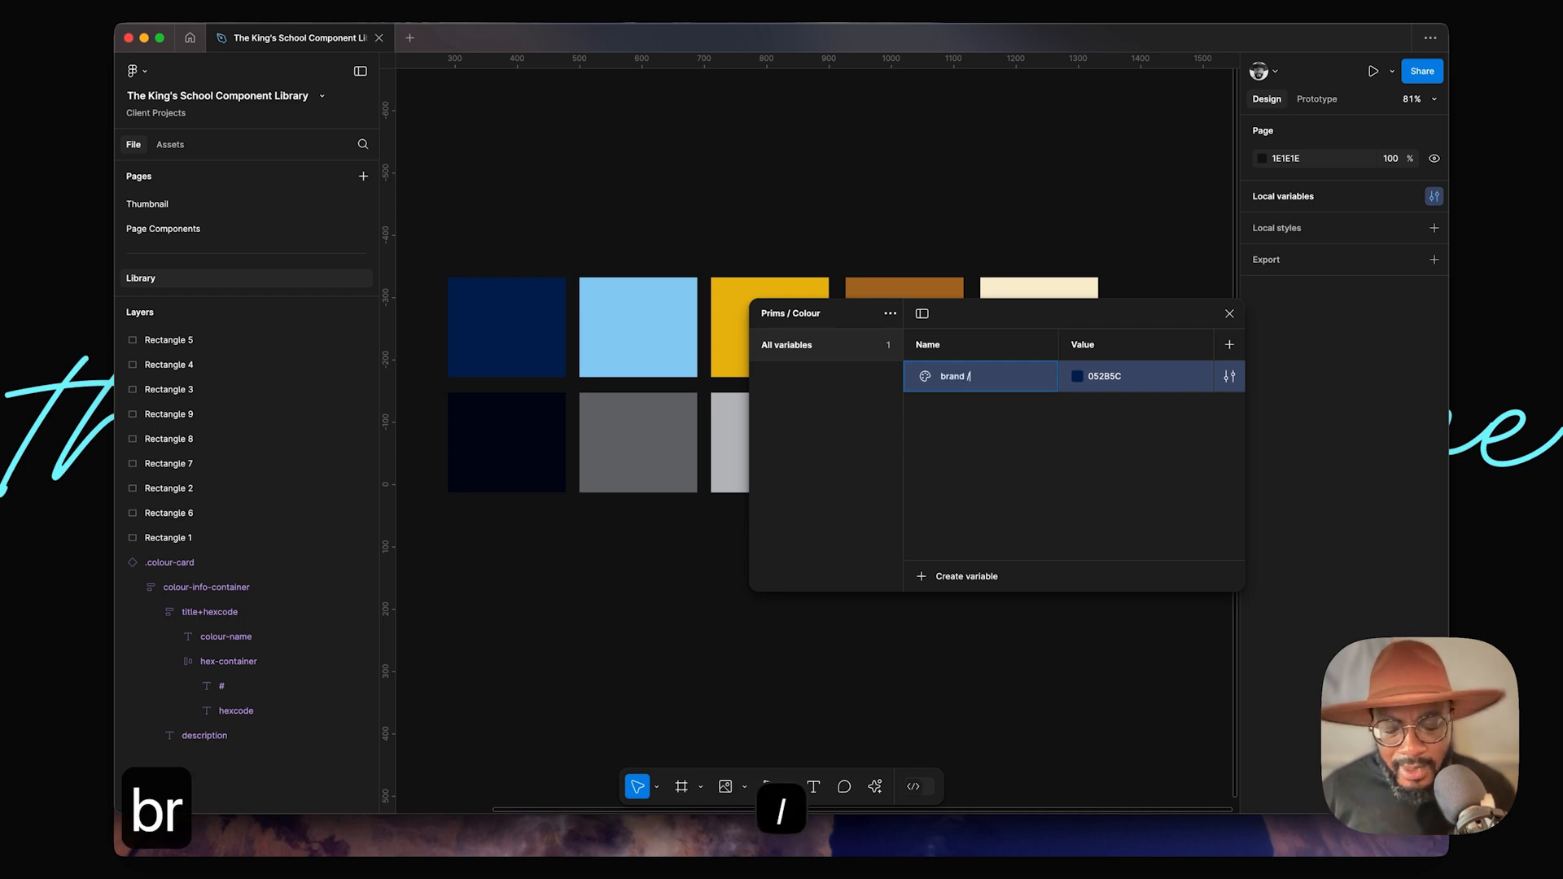
{"action": "type", "text": "kings-"}
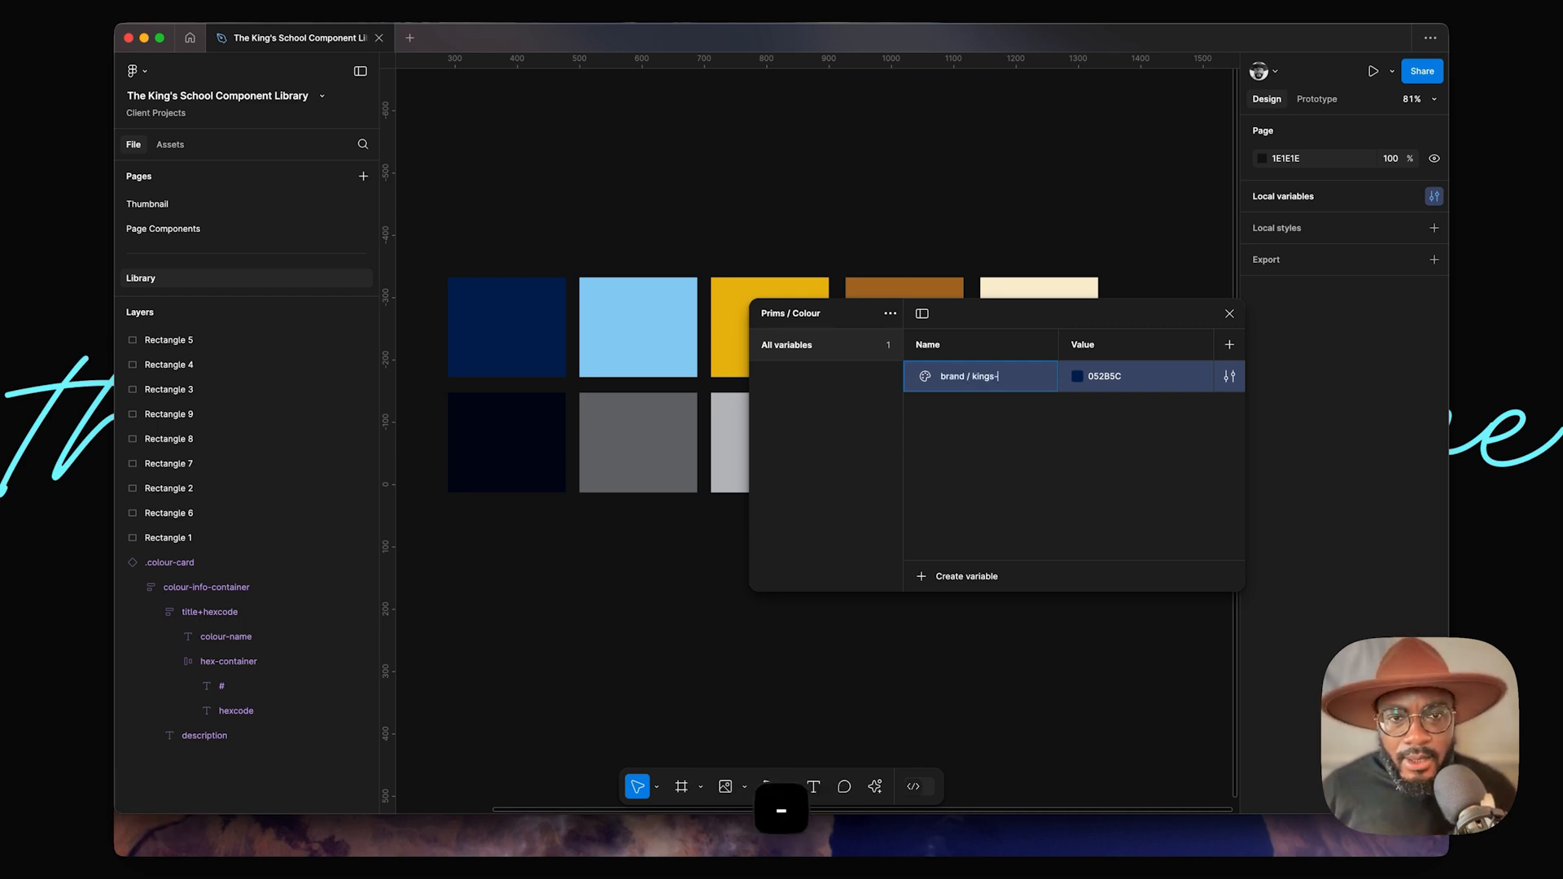
{"action": "type", "text": "blue-"}
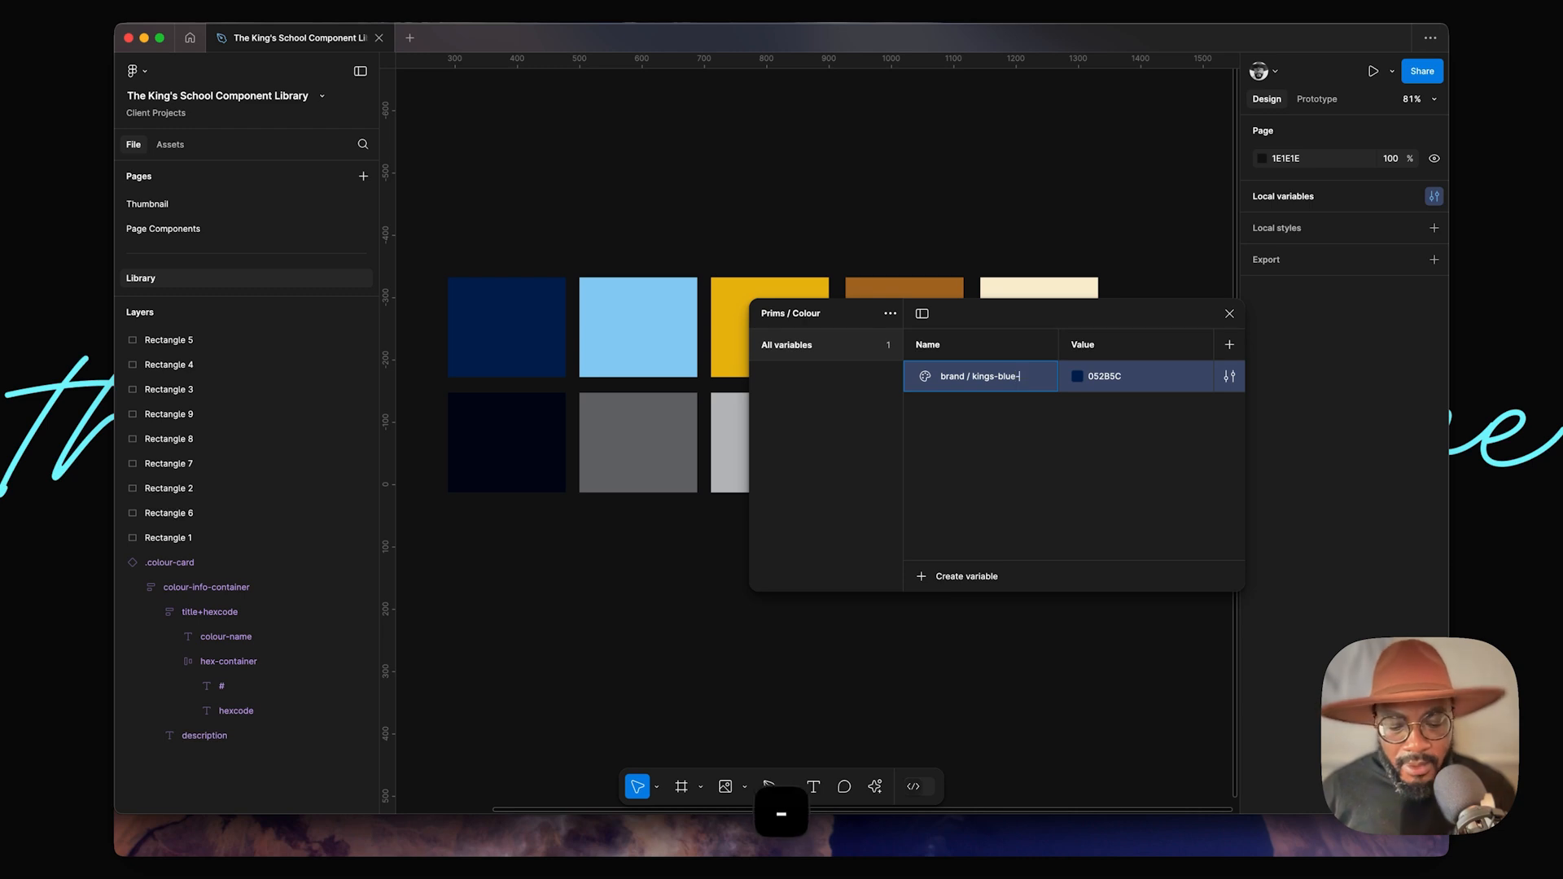
{"action": "type", "text": "500"}
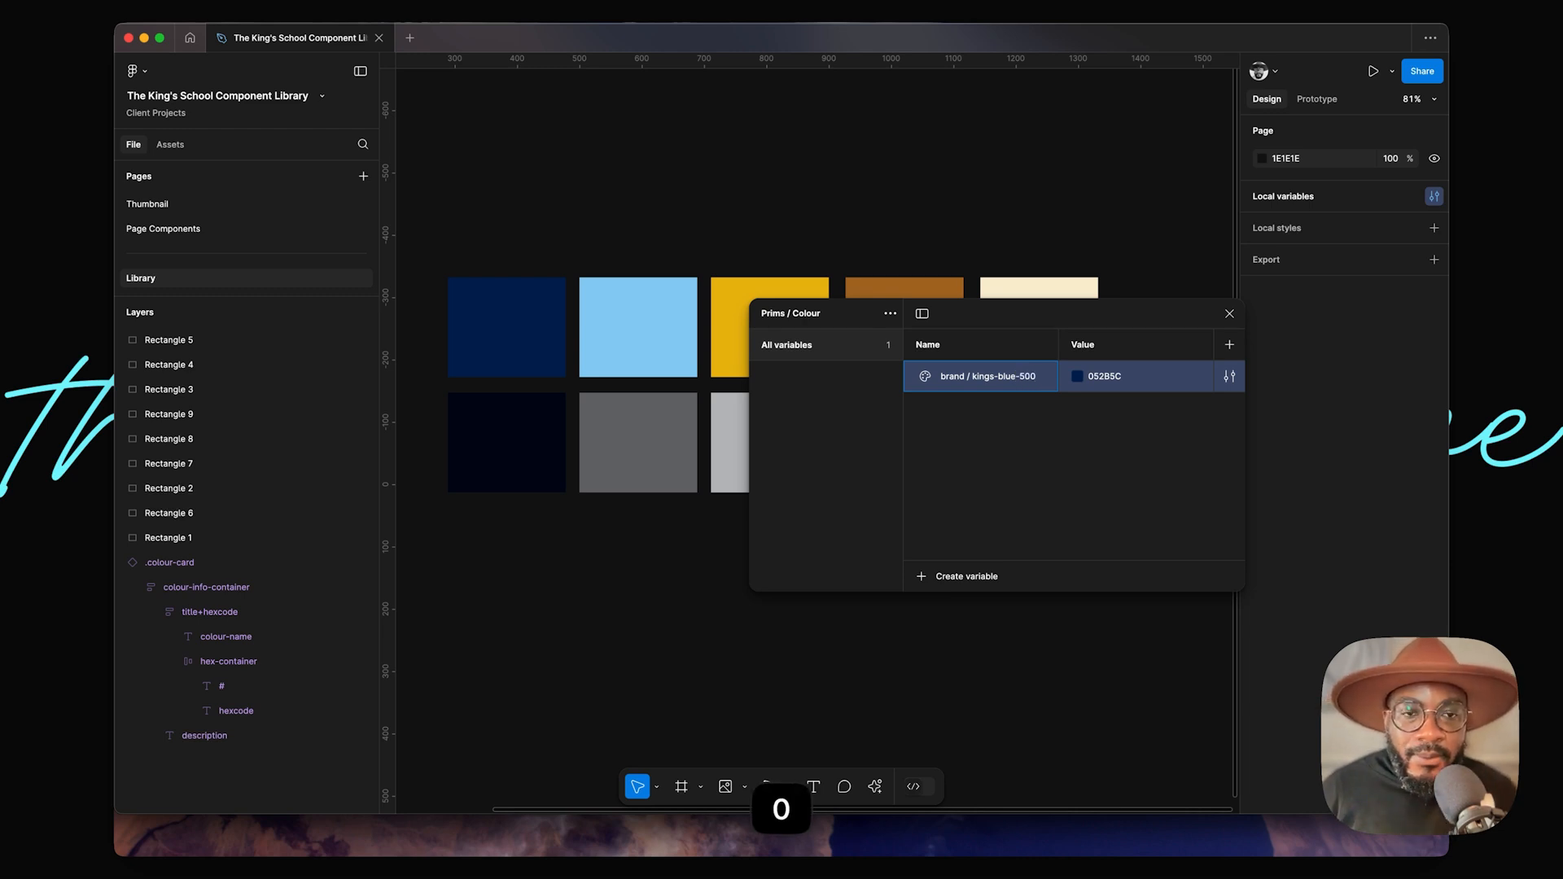
{"action": "key", "text": "Return"}
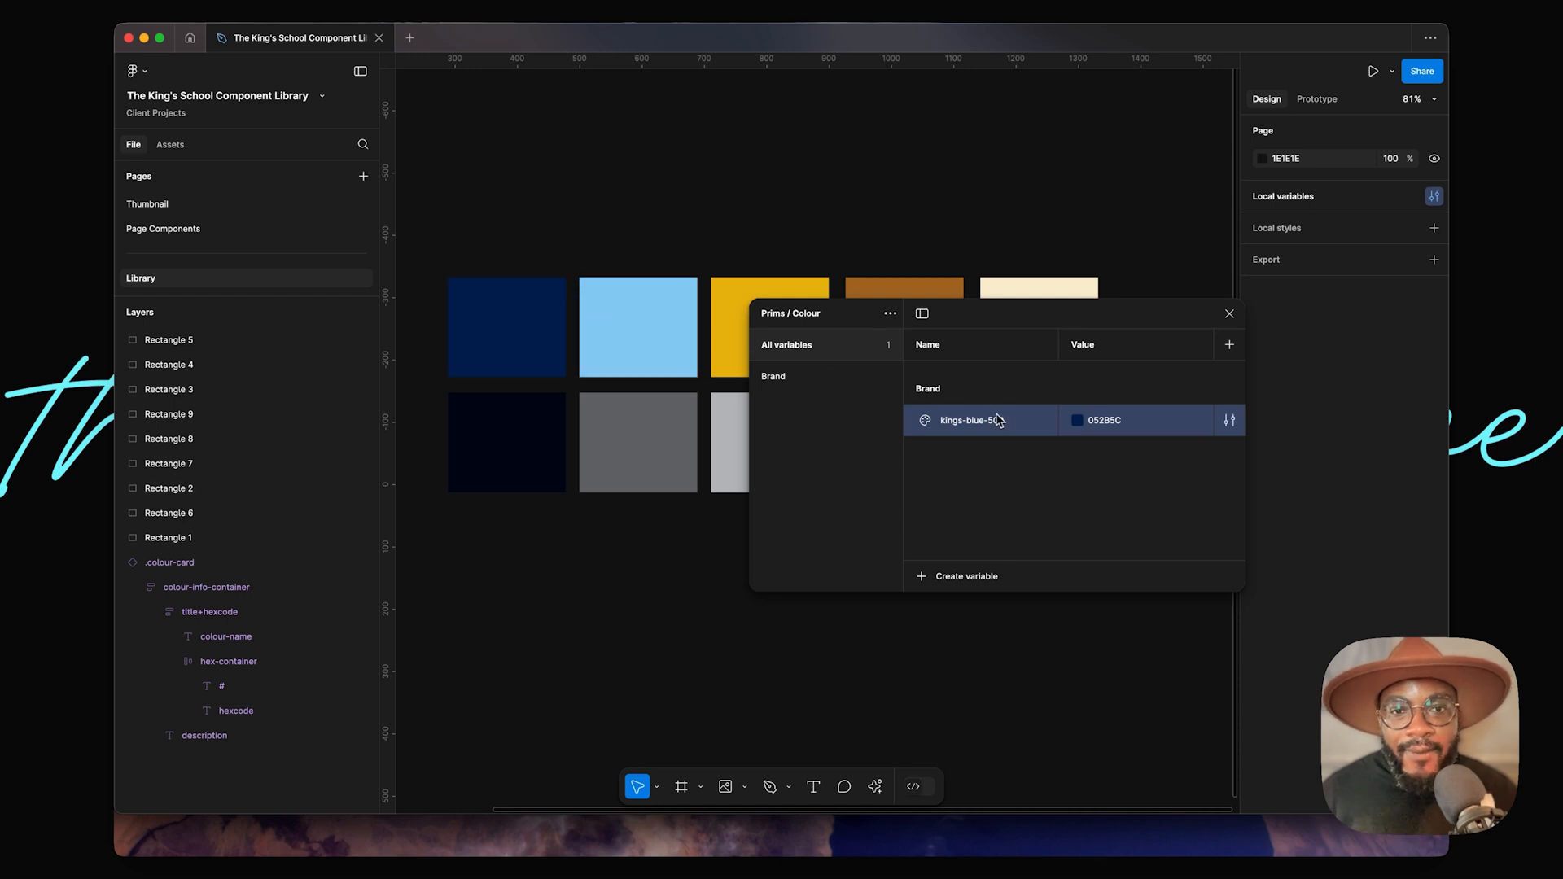
Step: Select the light blue swatch and compare it with the primary 100 shade in Chrome's Eva Design System palette, then return to Figma
{"action": "left_click", "coordinate": [643, 325]}
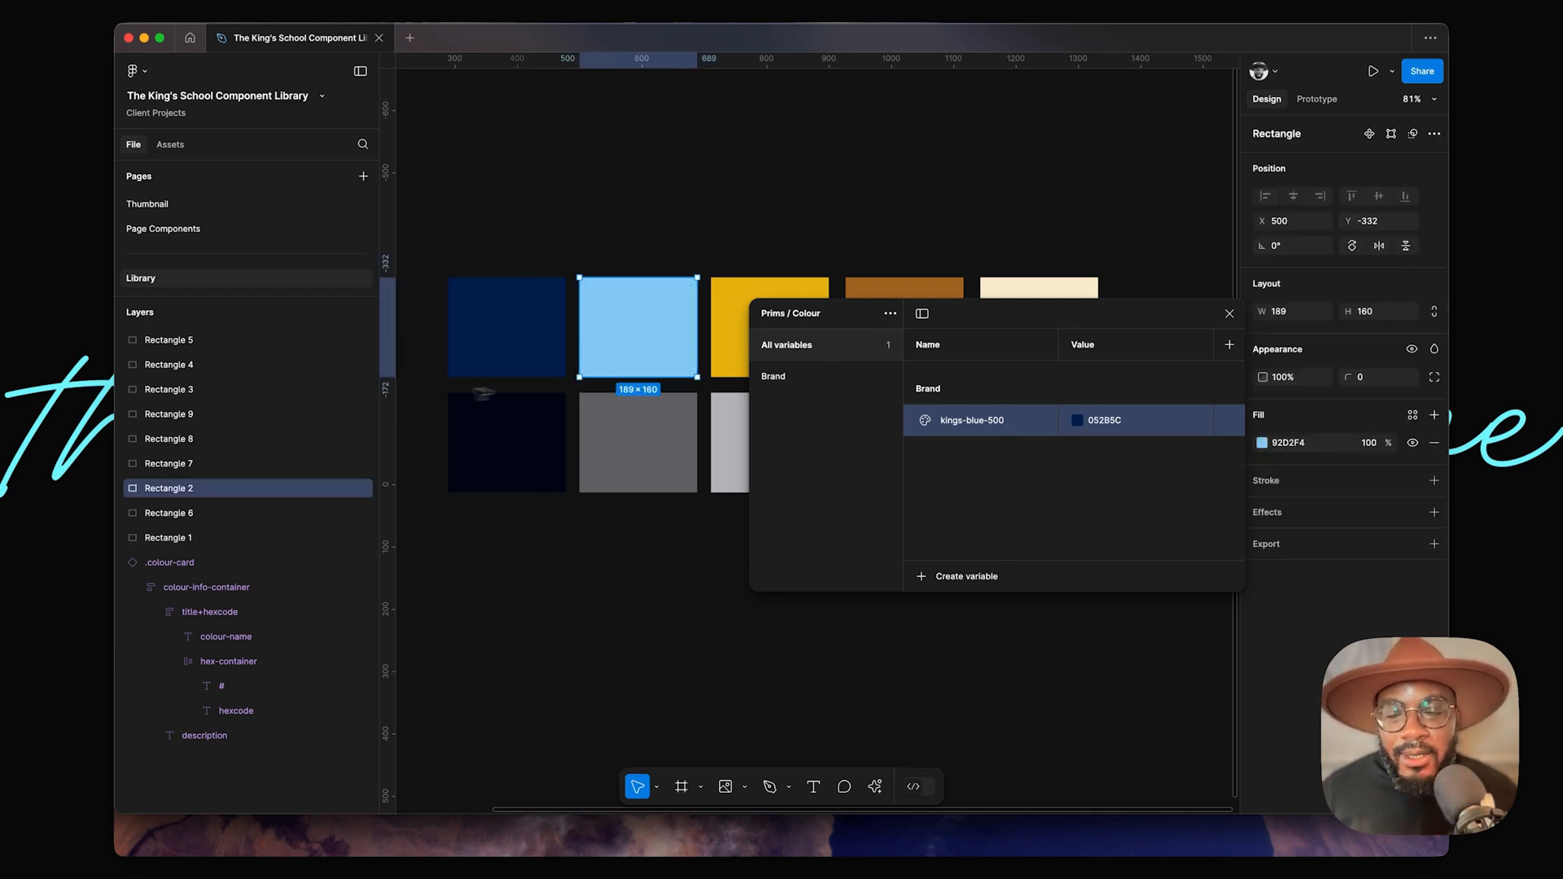
{"action": "key", "text": "super+Tab"}
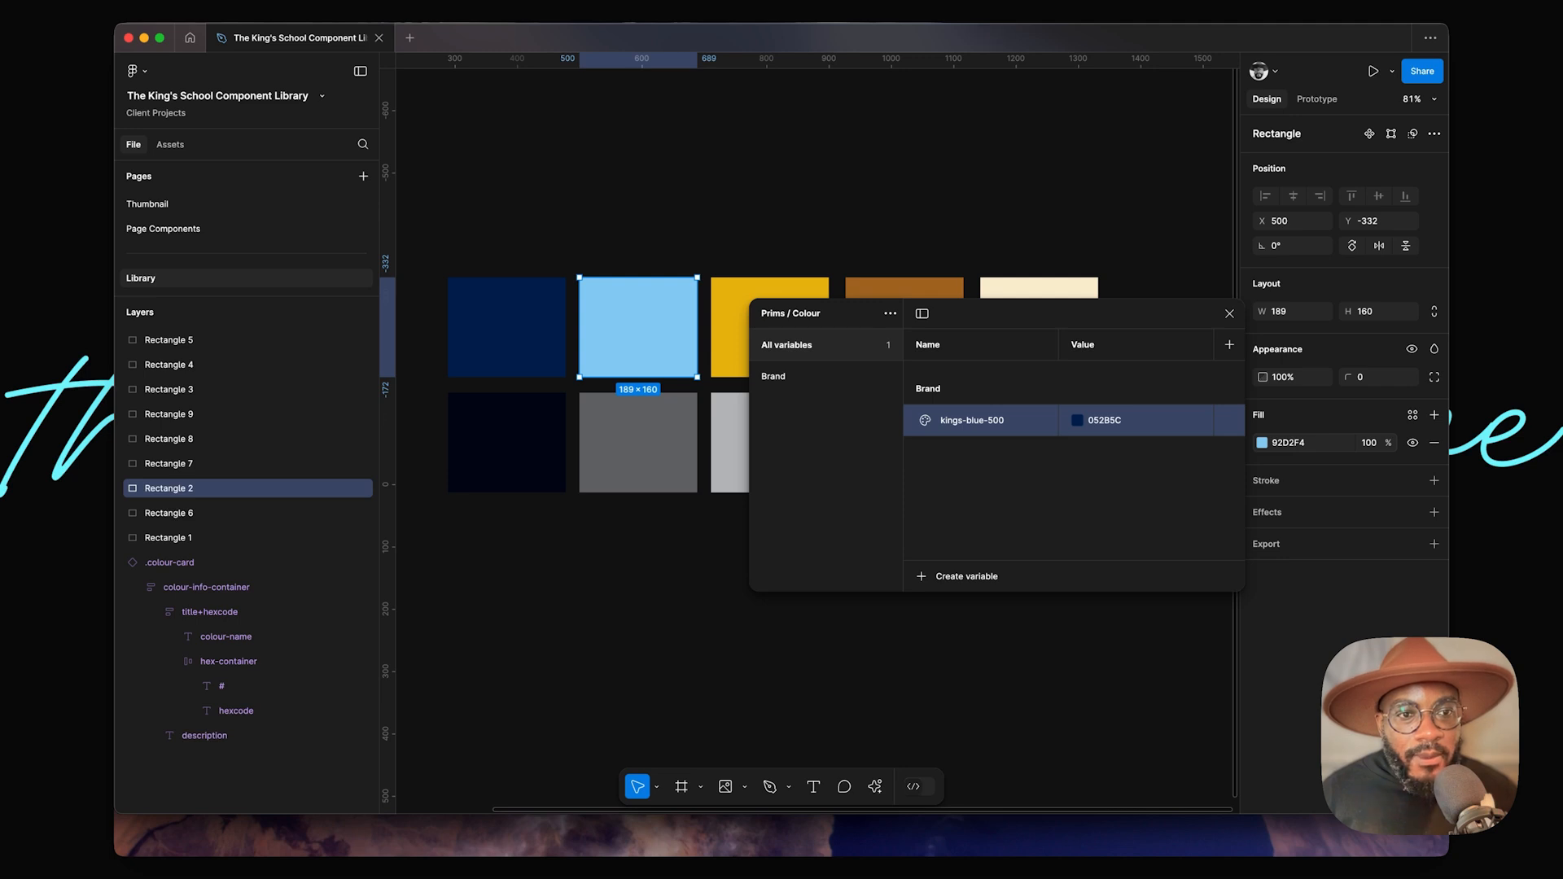
{"action": "key", "text": "super+Tab"}
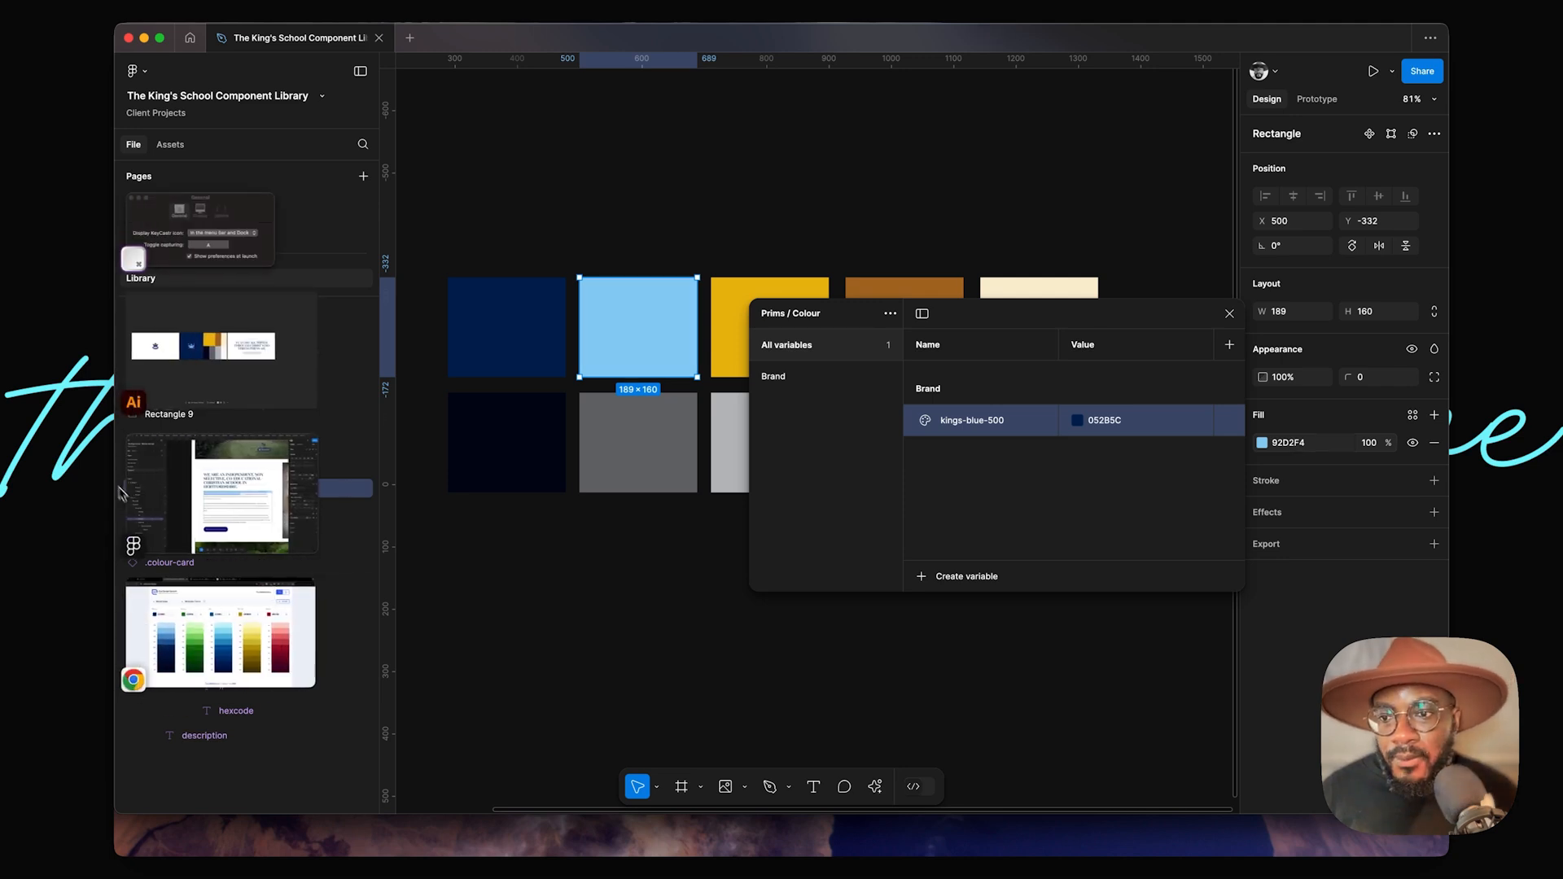
{"action": "left_click", "coordinate": [253, 646]}
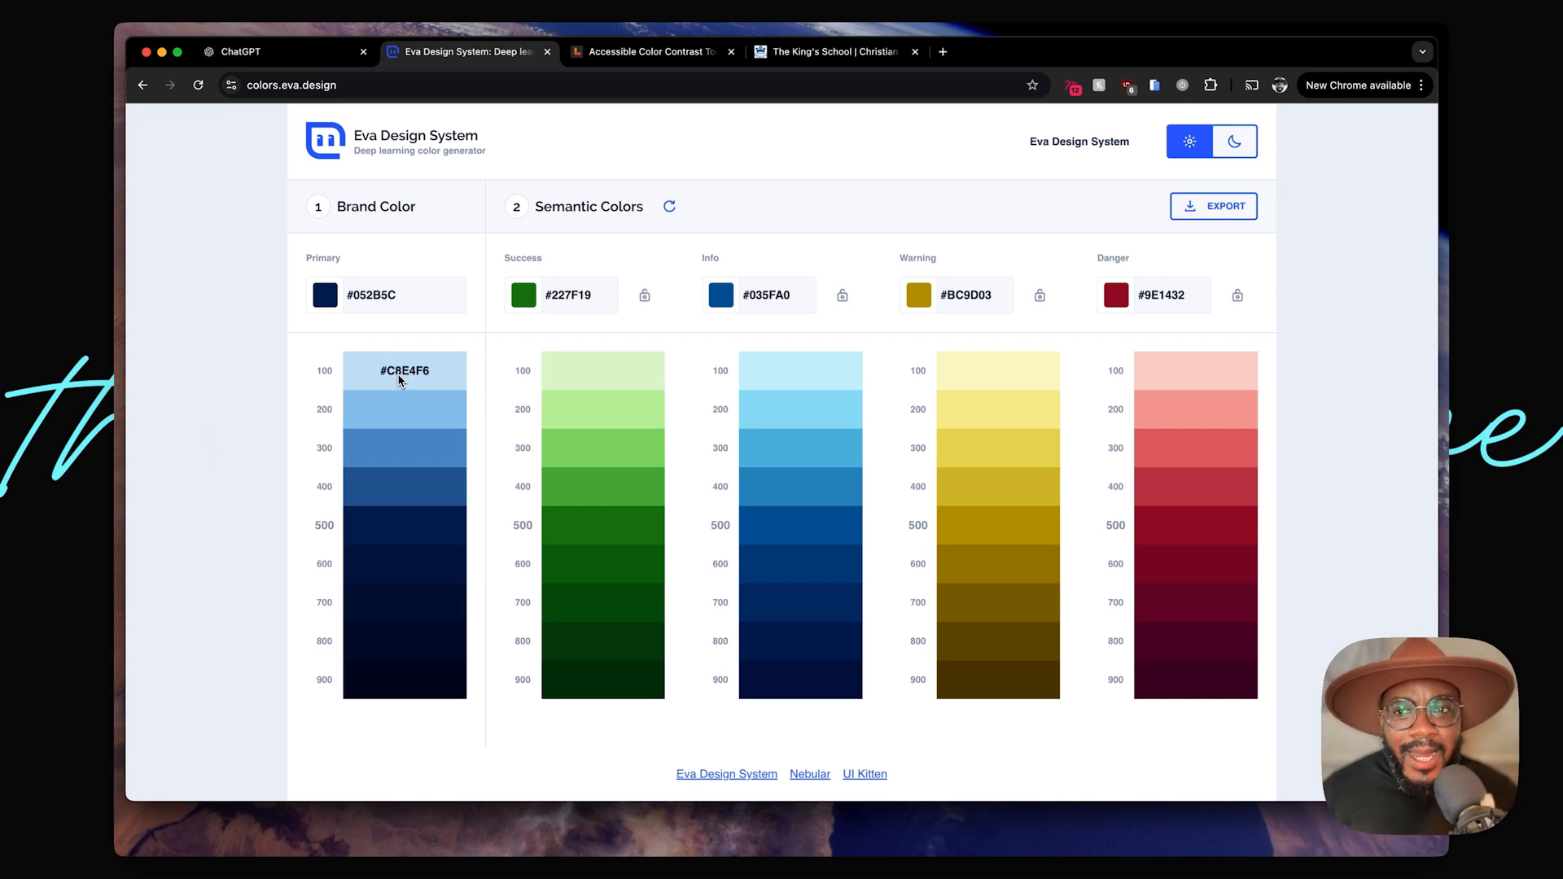
{"action": "key", "text": "super+Tab"}
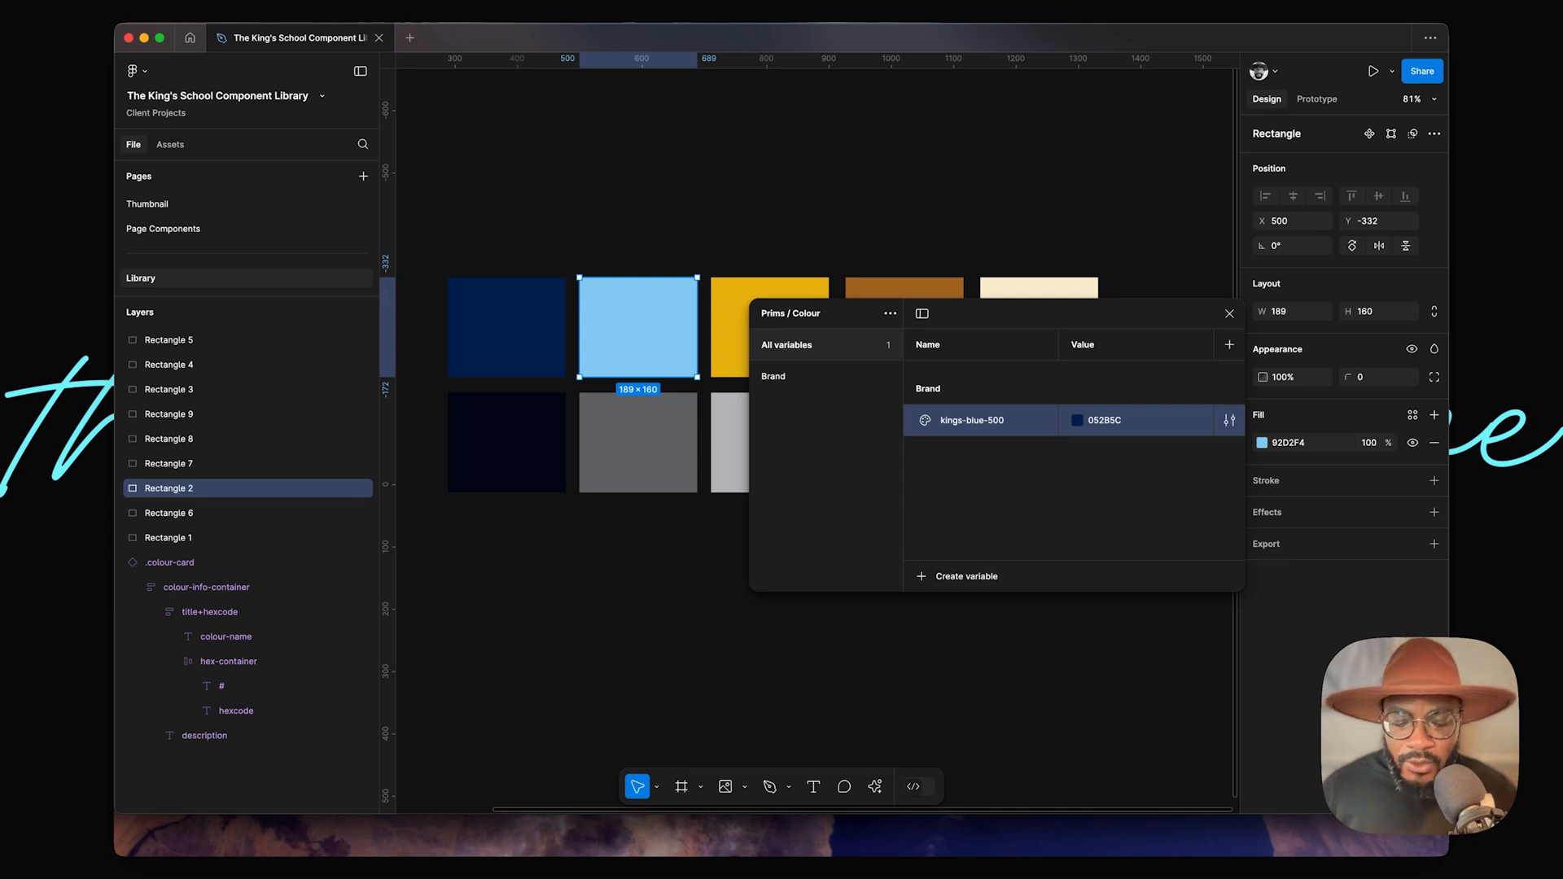
Step: Duplicate the kings-blue-500 variable and name the copy kings-blue-100
{"action": "key", "text": "Escape"}
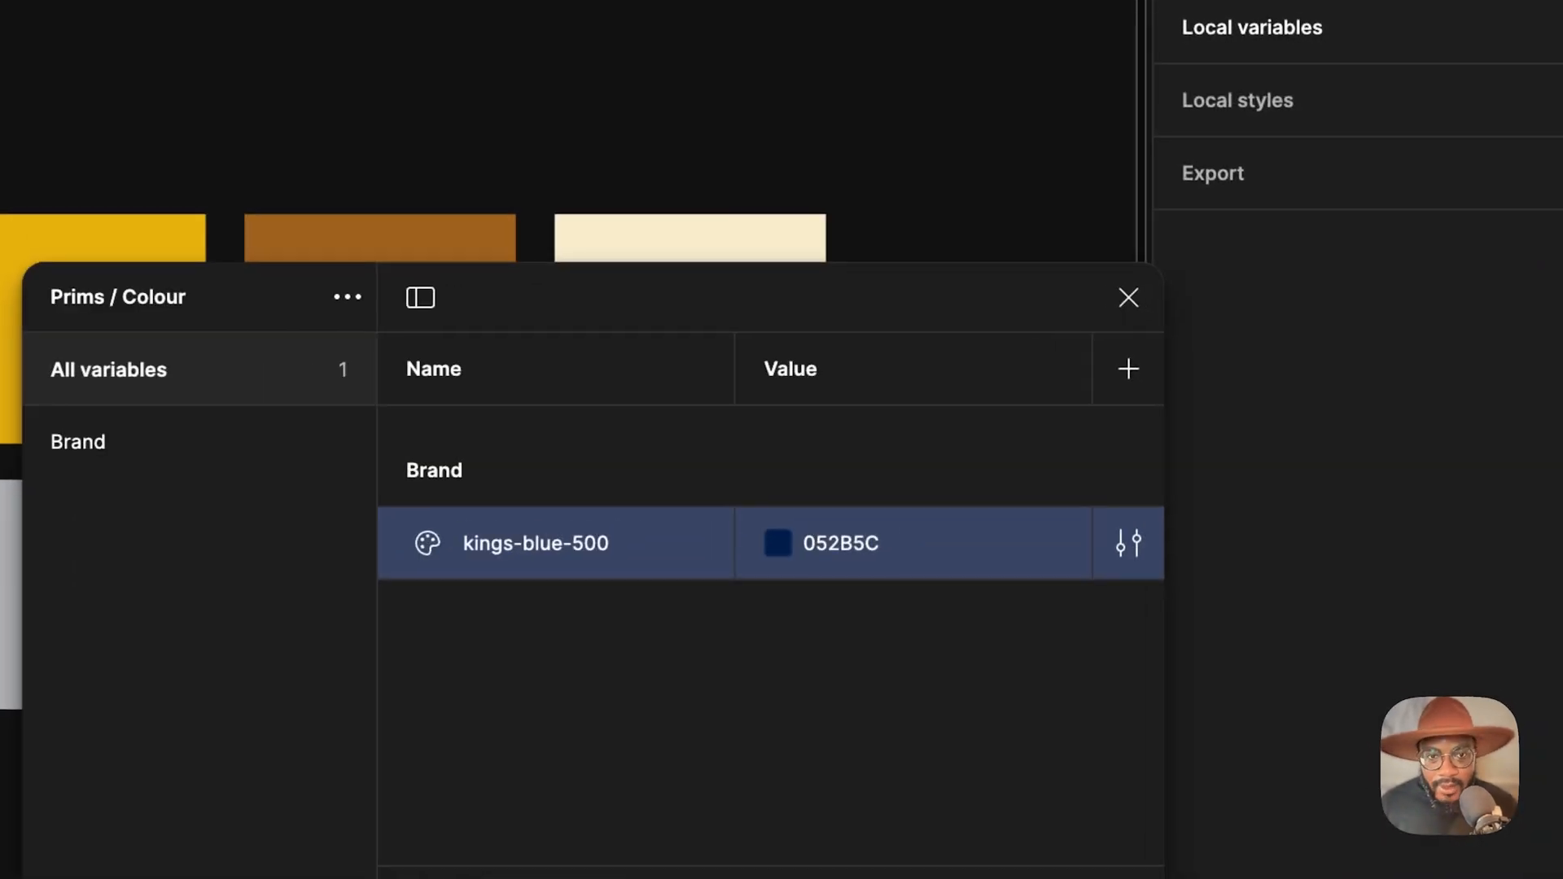
{"action": "key", "text": "shift+Return"}
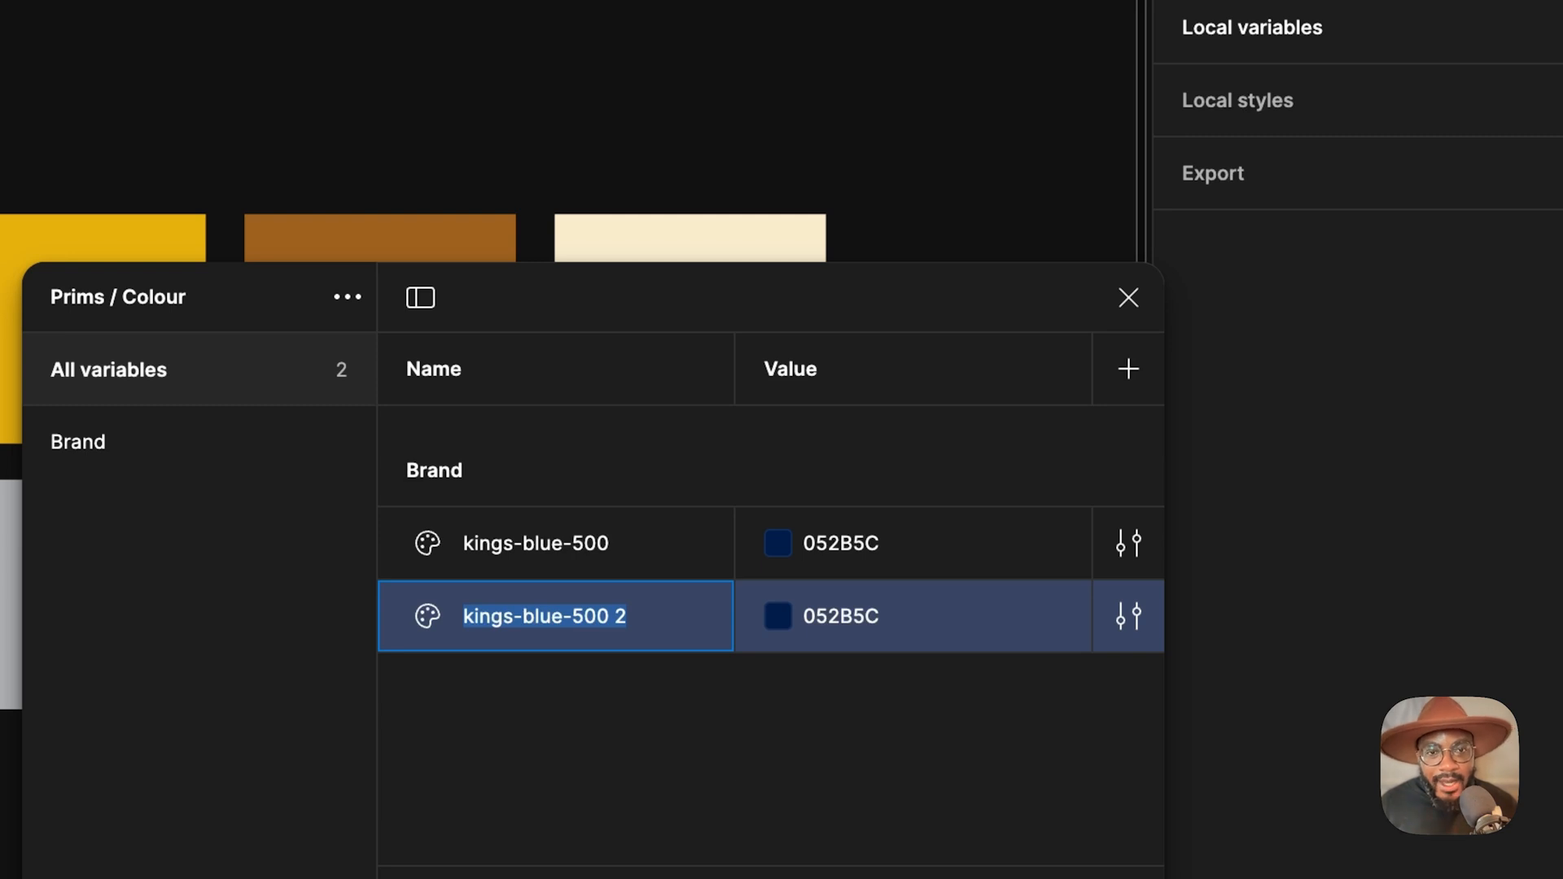
{"action": "left_click", "coordinate": [639, 617]}
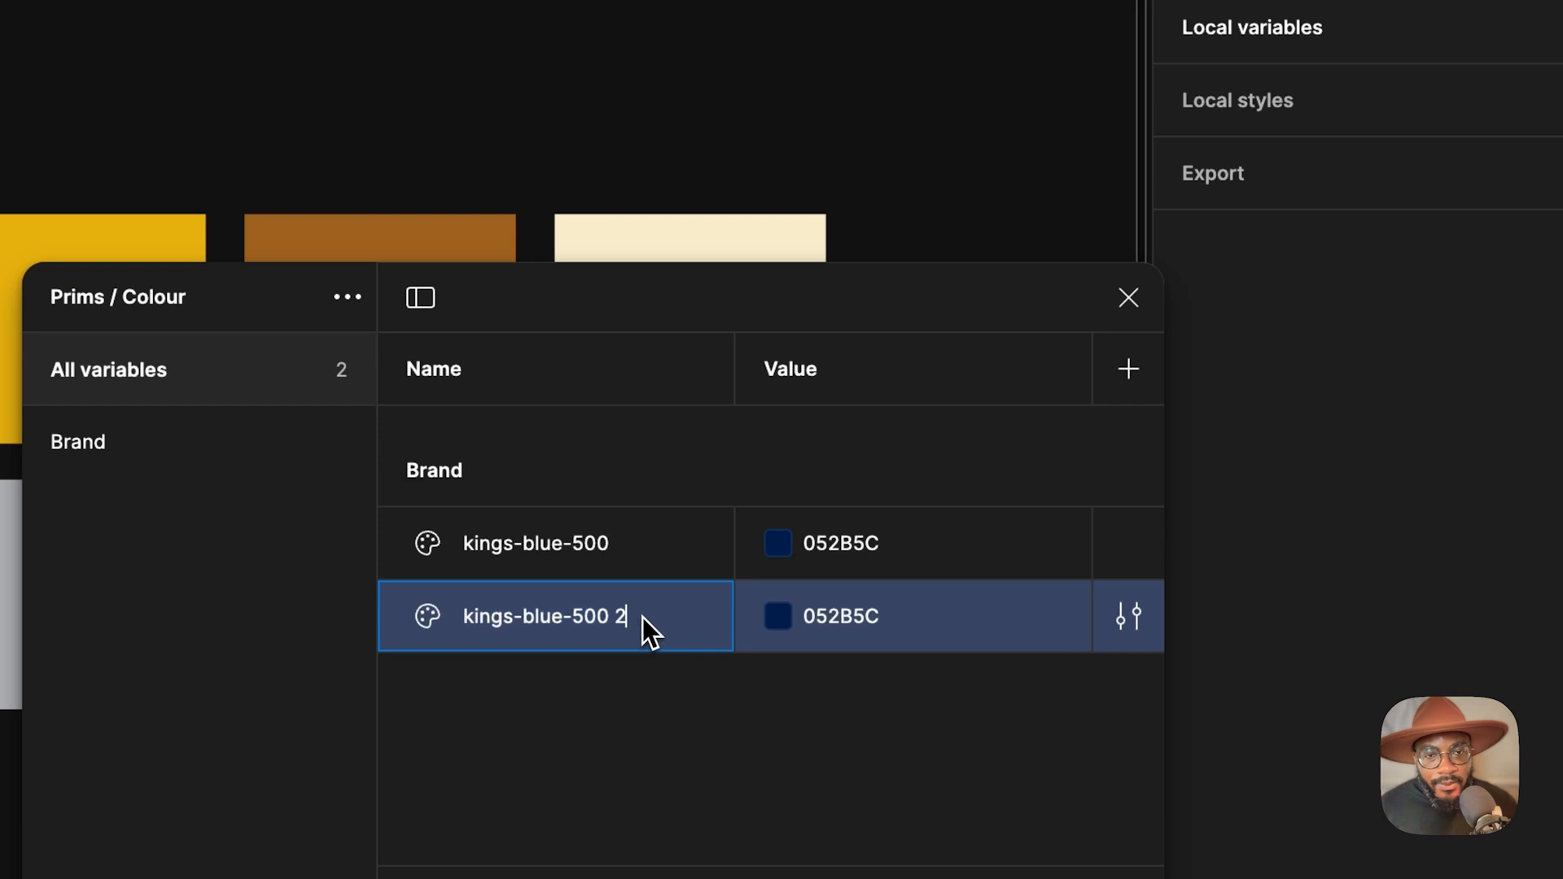
{"action": "key", "text": "BackSpace"}
{"action": "key", "text": "BackSpace"}
{"action": "key", "text": "BackSpace"}
{"action": "key", "text": "BackSpace"}
{"action": "key", "text": "BackSpace"}
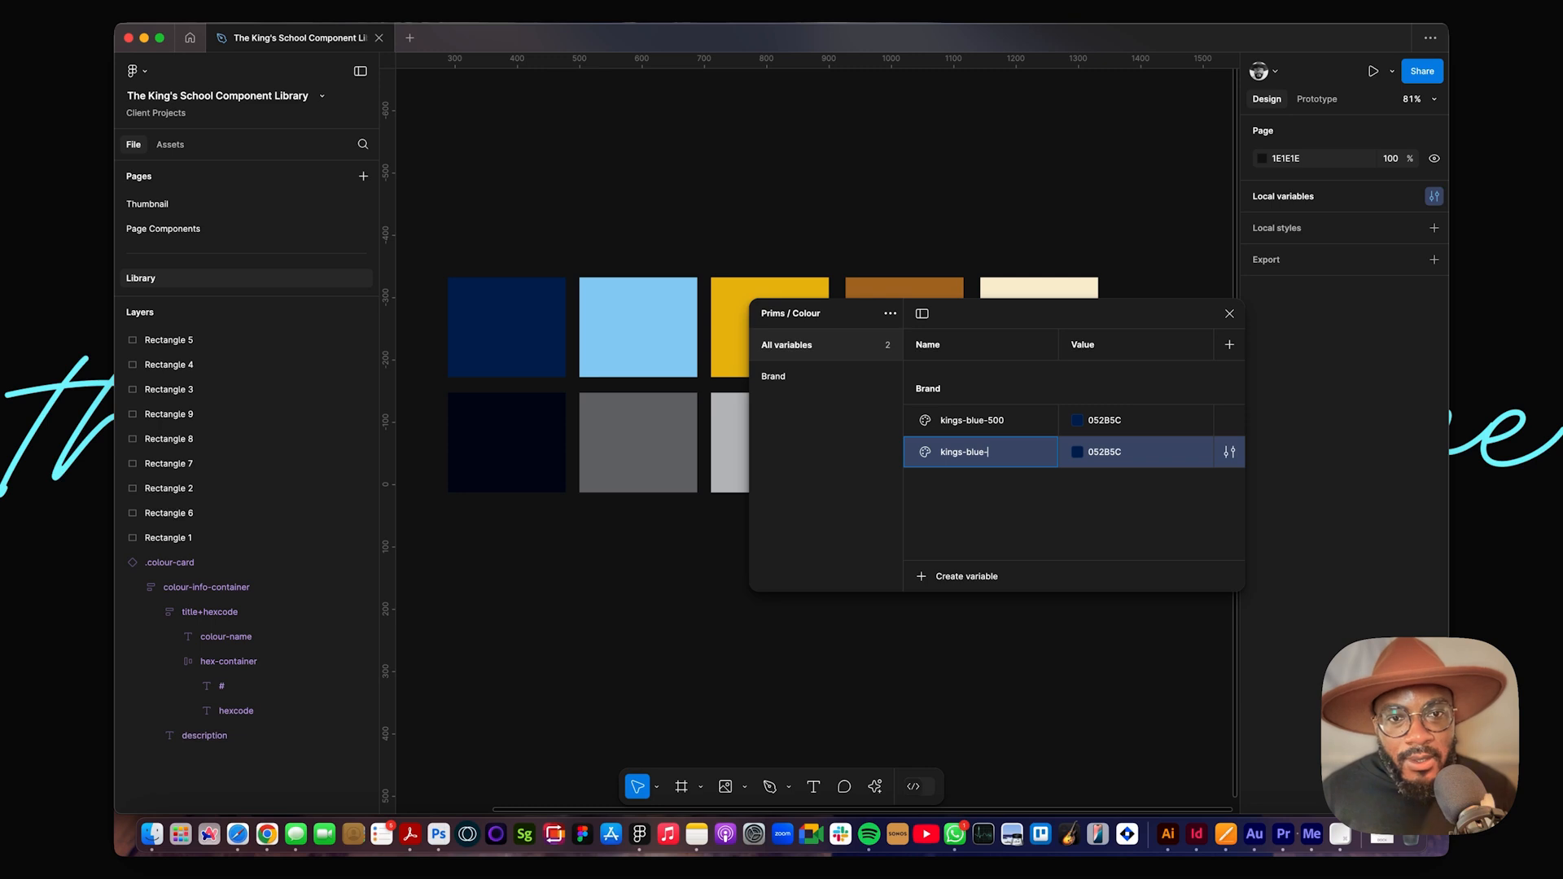
{"action": "type", "text": "100"}
{"action": "key", "text": "Return"}
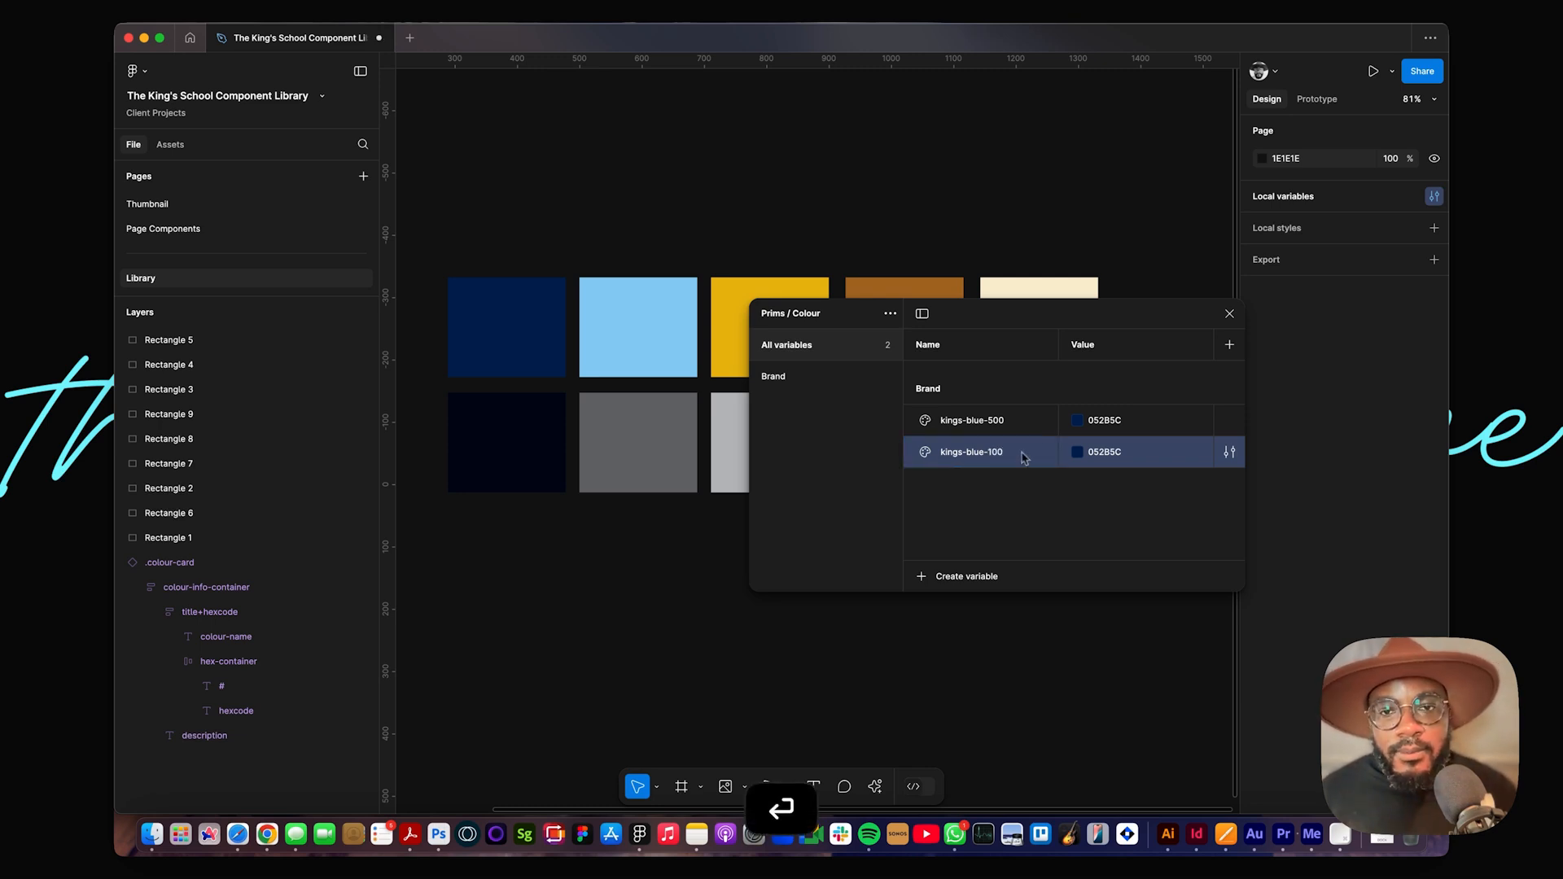
Step: Set kings-blue-100 to 92D2F4 by sampling the light blue swatch, and place the variable above kings-blue-500
{"action": "left_click", "coordinate": [1077, 451]}
{"action": "left_click", "coordinate": [1092, 639]}
{"action": "left_click", "coordinate": [676, 309]}
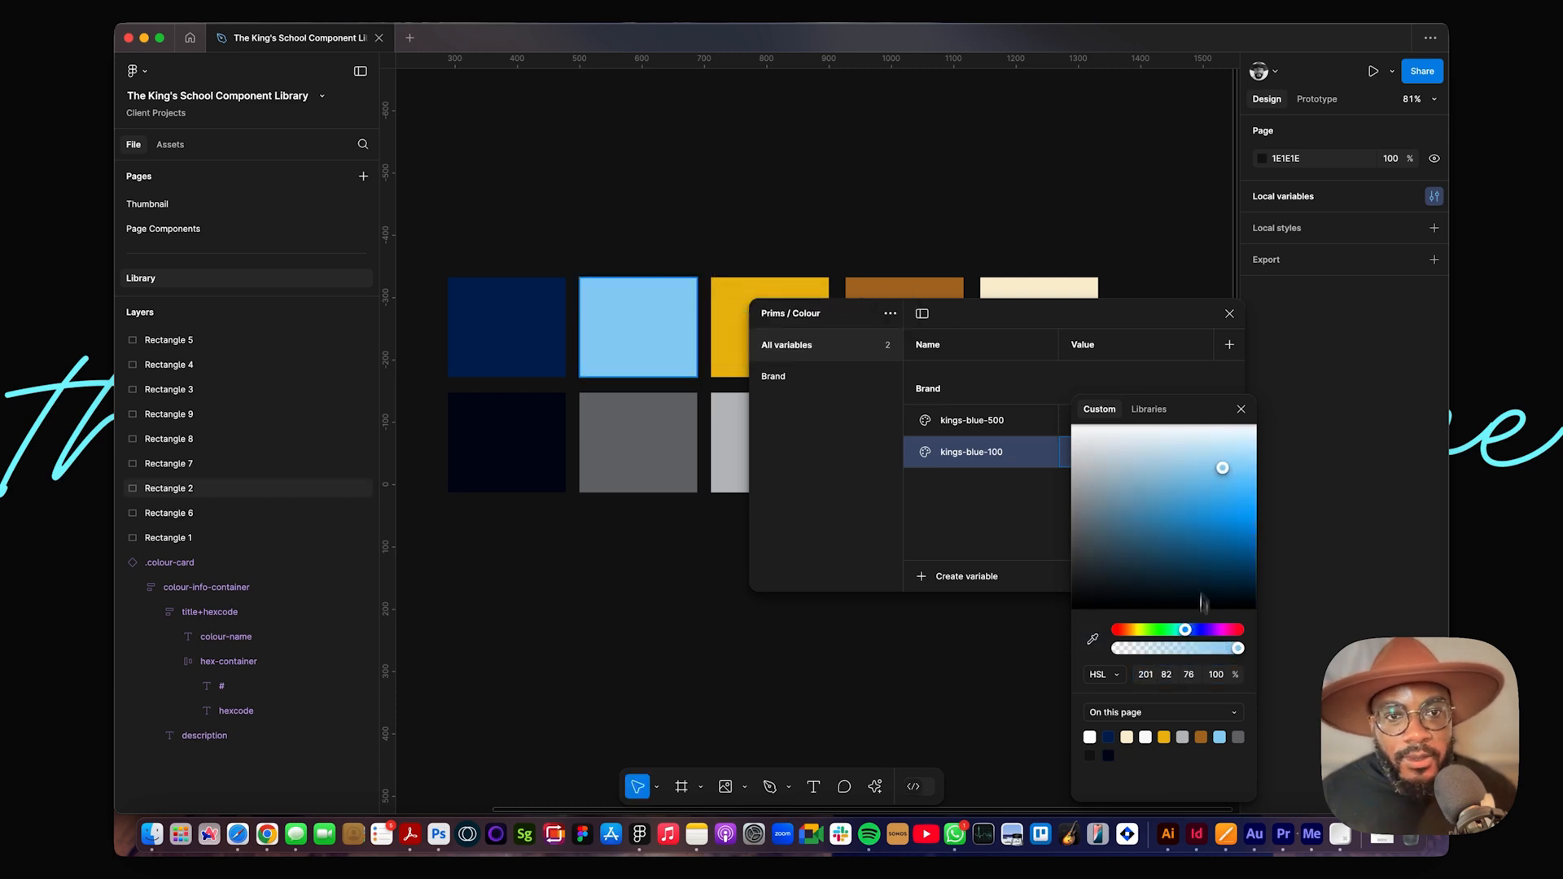
{"action": "left_click", "coordinate": [1000, 542]}
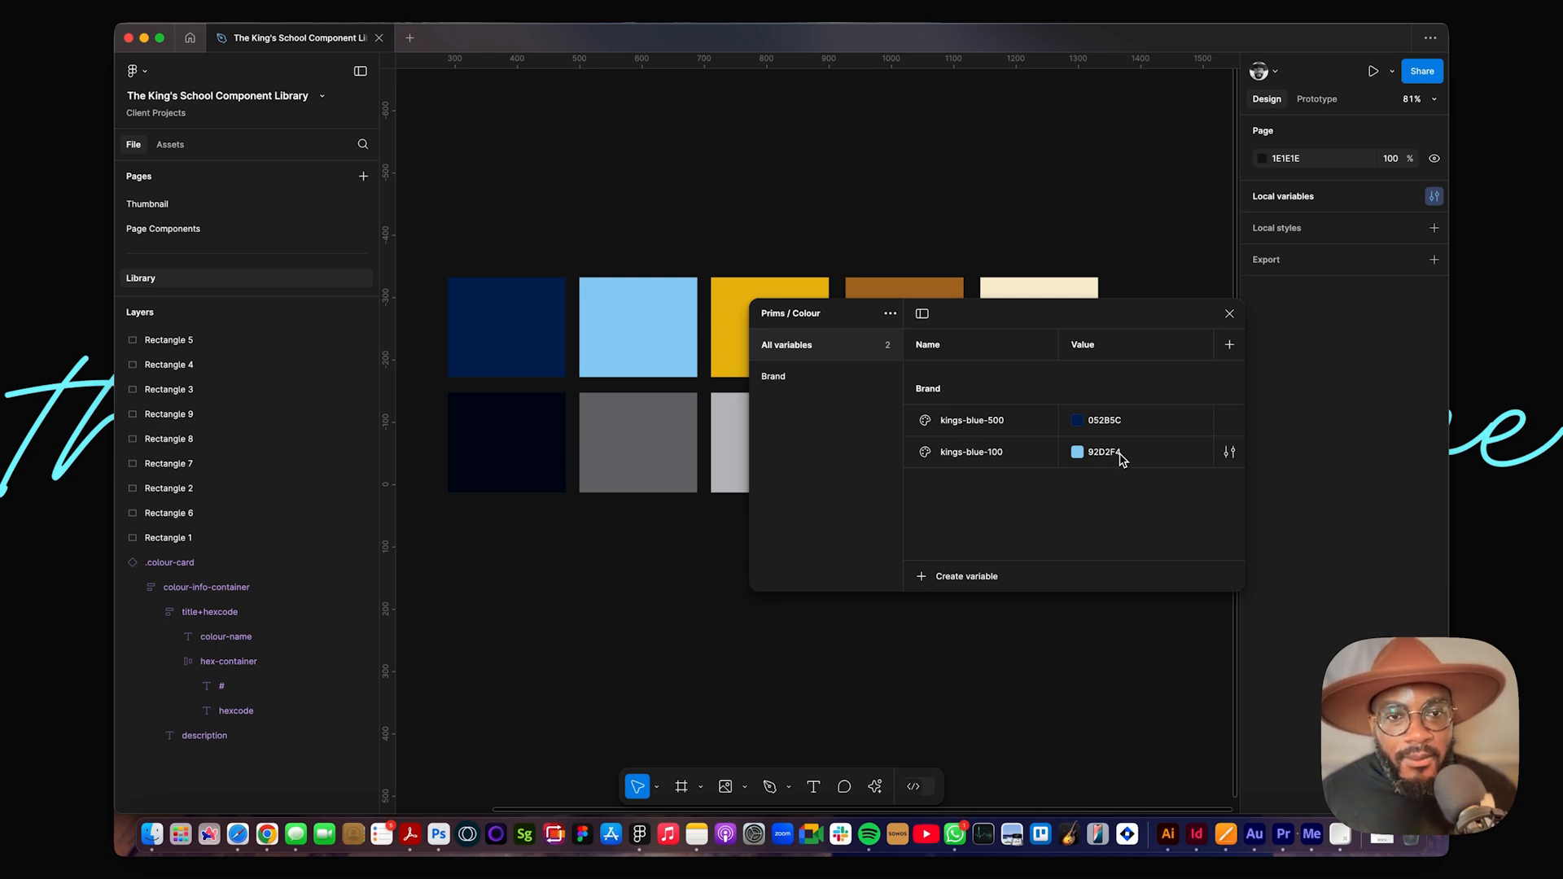
{"action": "left_click_drag", "start_coordinate": [923, 458], "coordinate": [918, 417]}
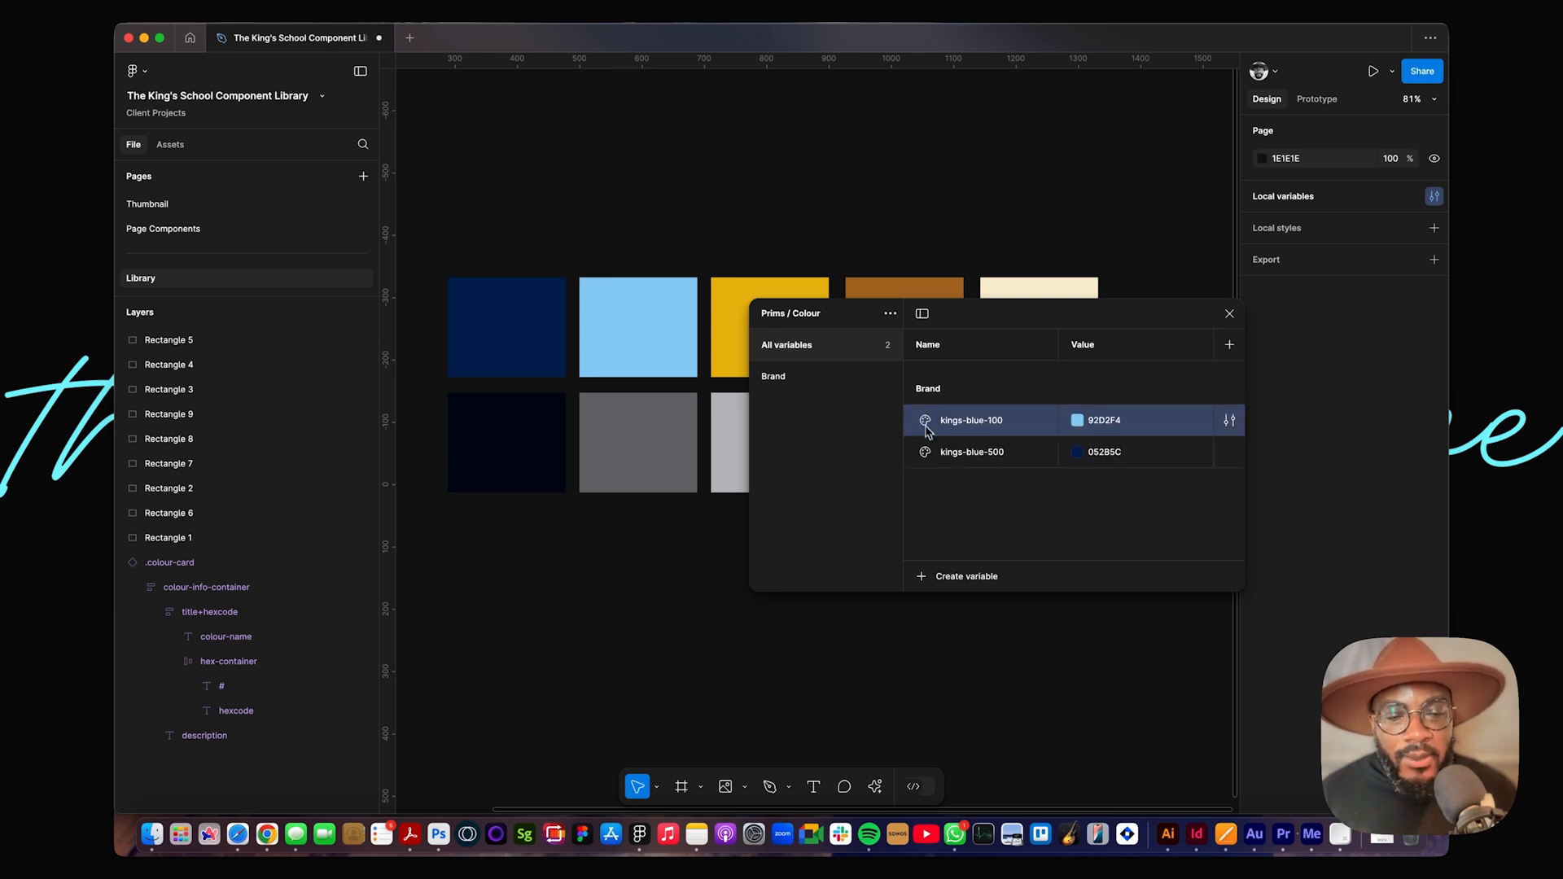
{"action": "left_click", "coordinate": [967, 491]}
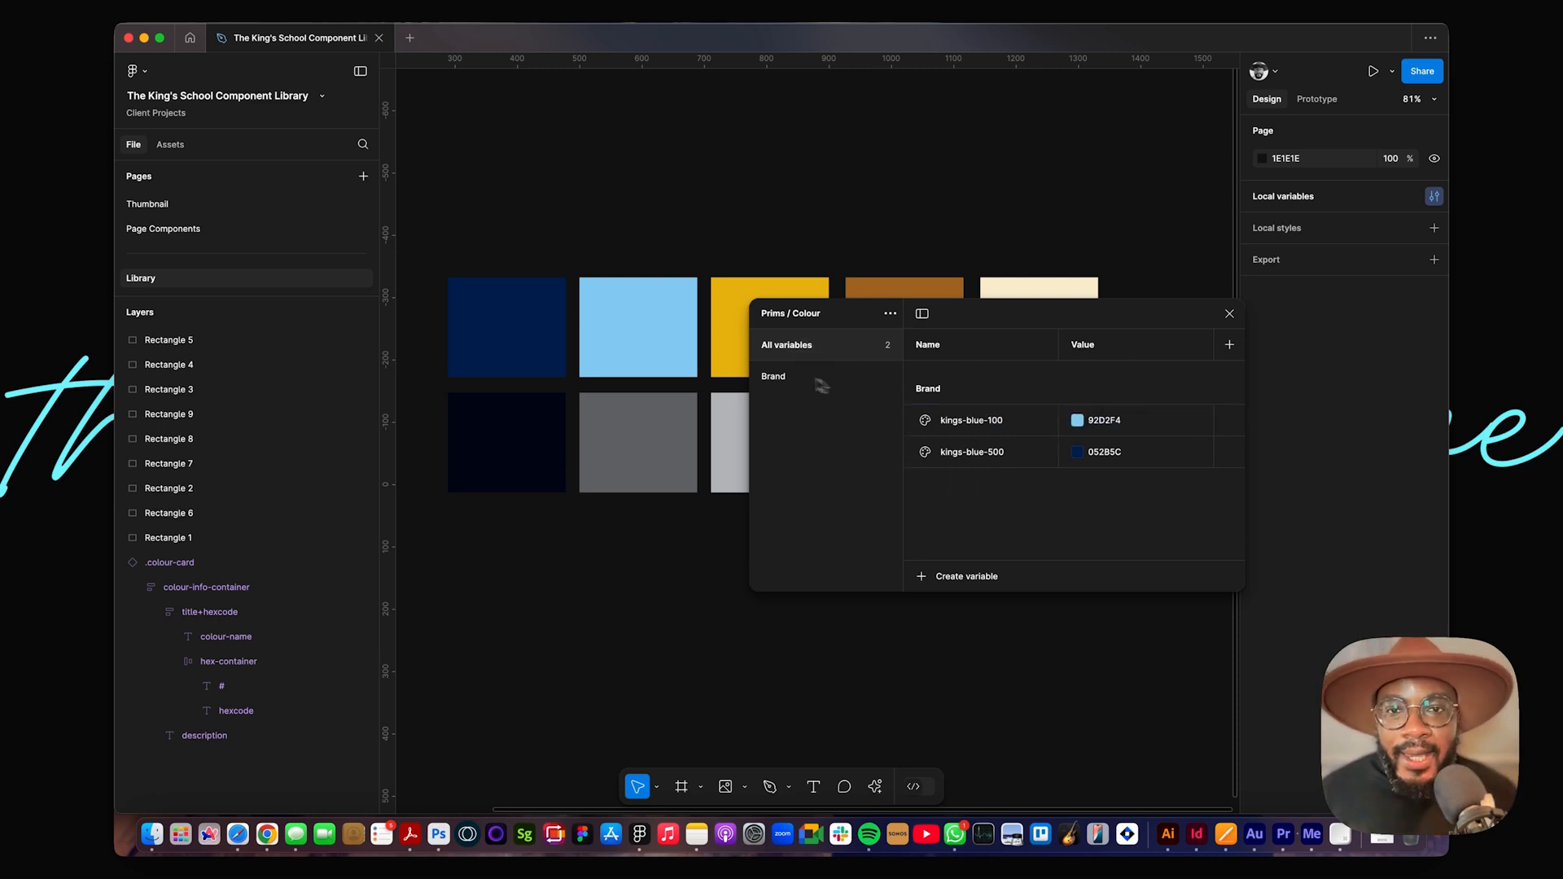
{"action": "left_click_drag", "start_coordinate": [822, 386], "coordinate": [724, 245]}
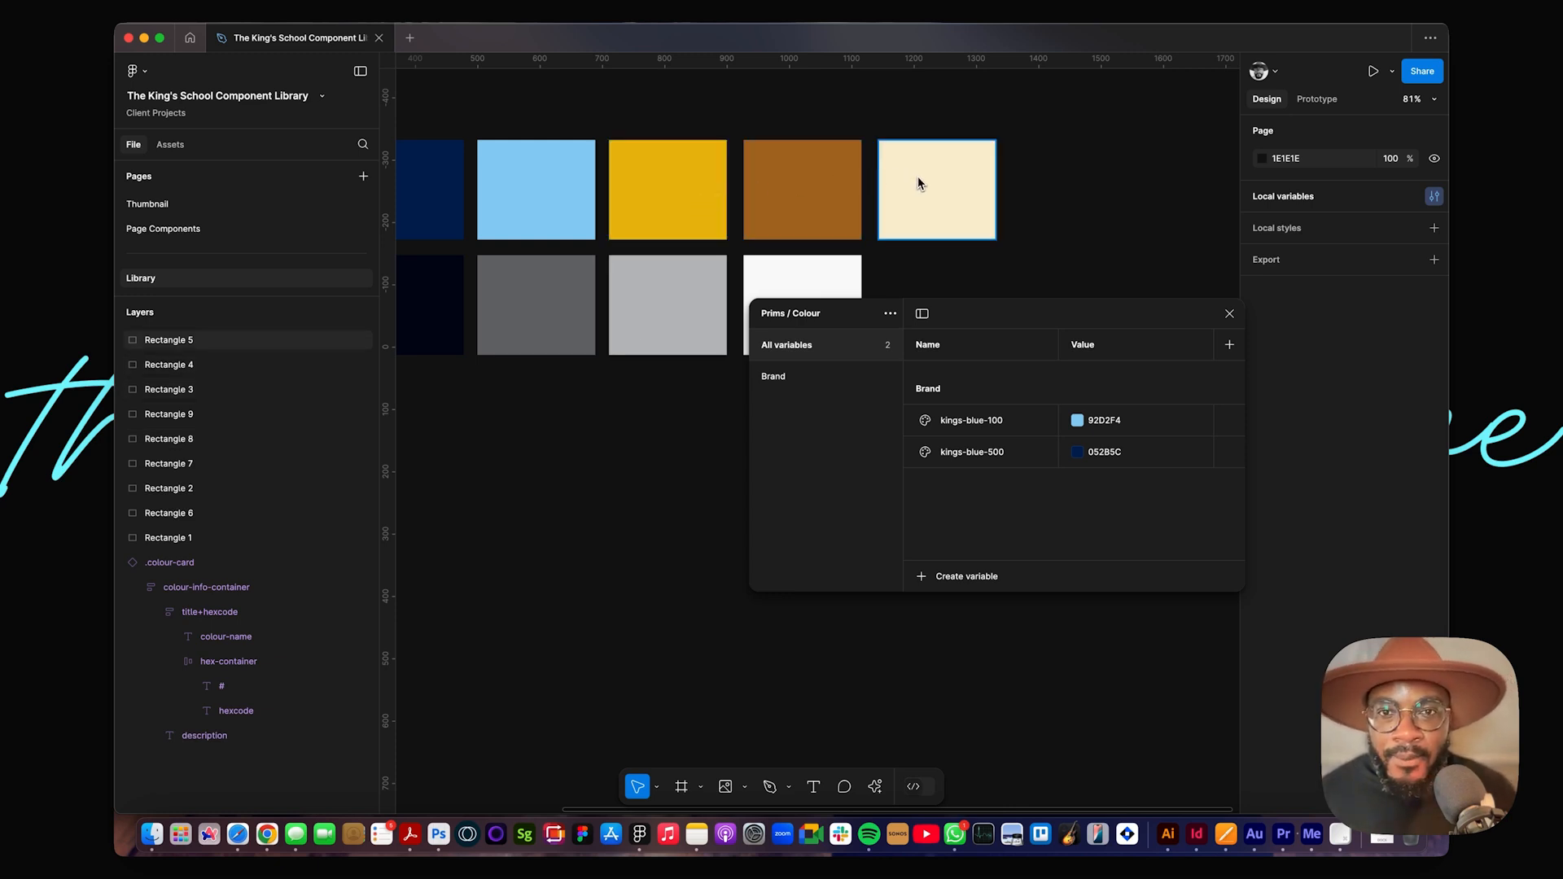
{"action": "scroll", "coordinate": [917, 183], "scroll_direction": "left", "scroll_amount": 5}
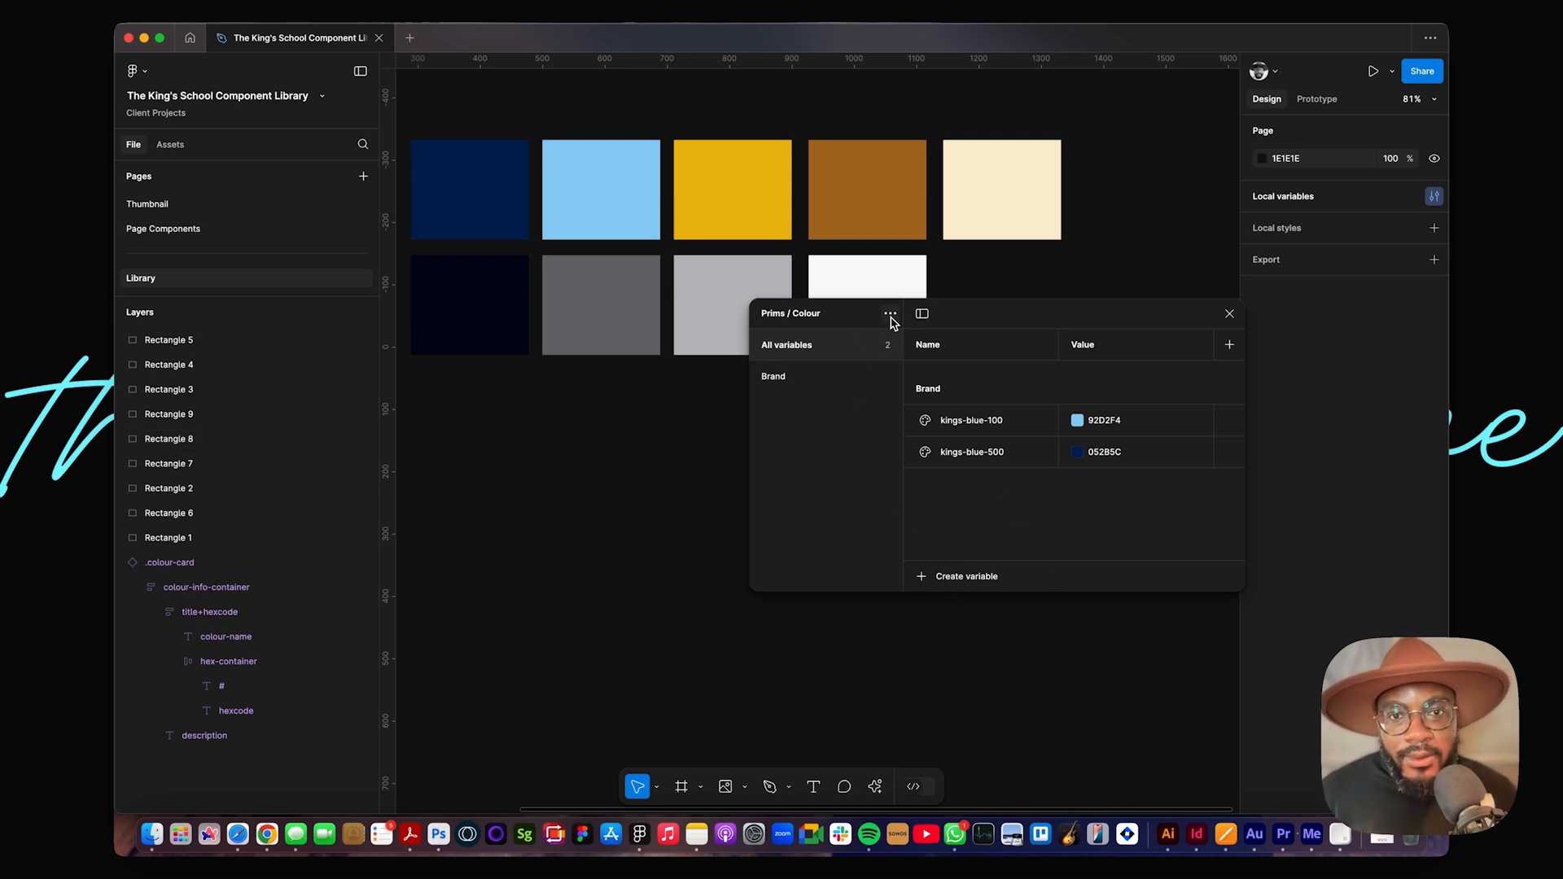
{"action": "left_click", "coordinate": [834, 379]}
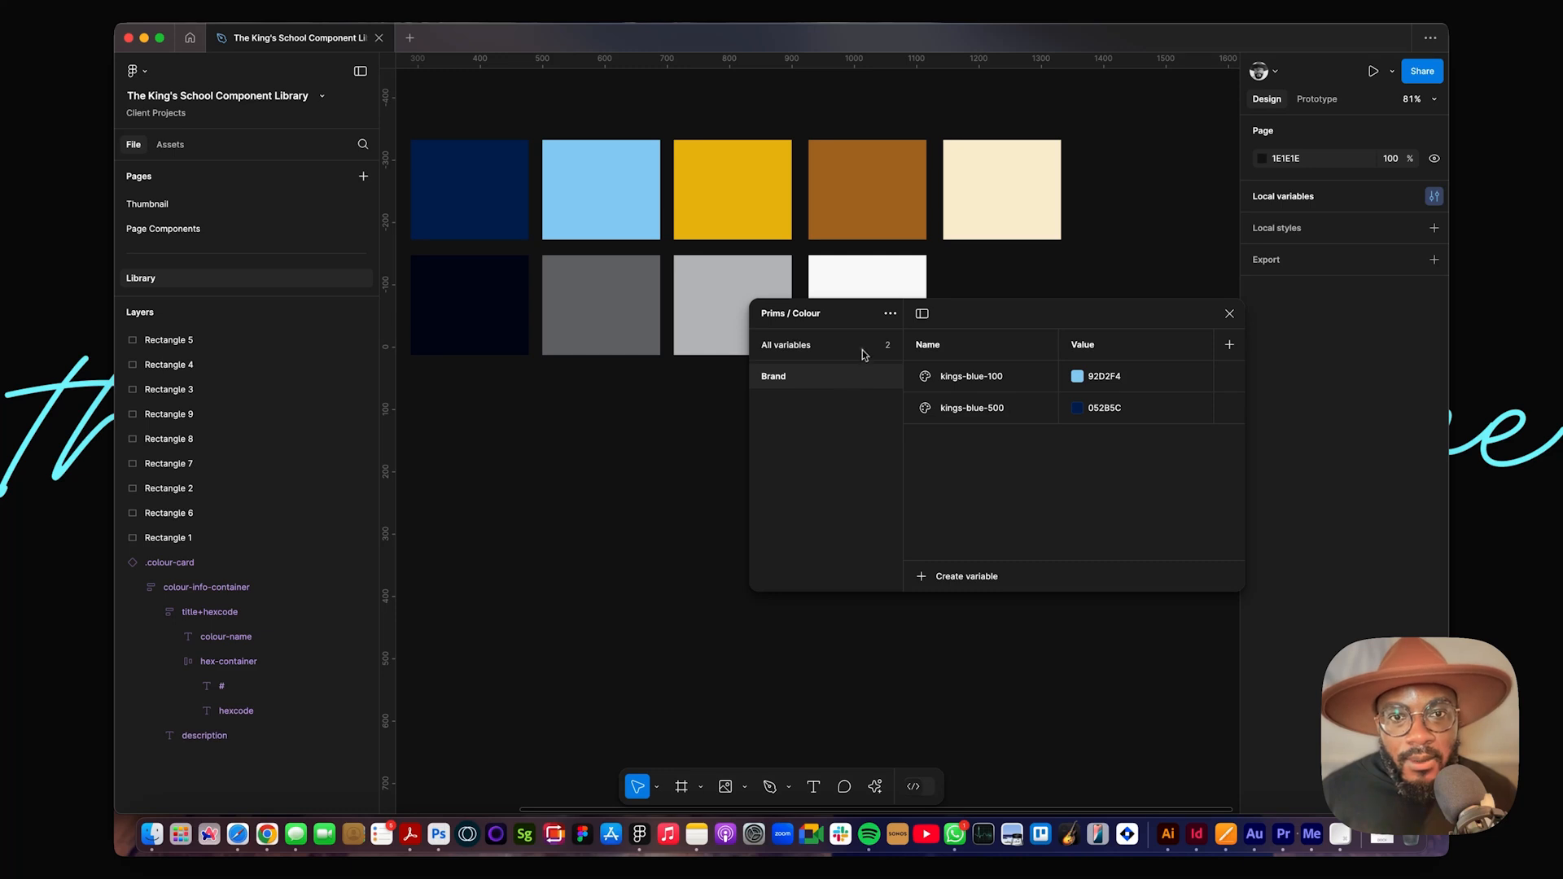
{"action": "left_click", "coordinate": [865, 355]}
{"action": "left_click", "coordinate": [1229, 345]}
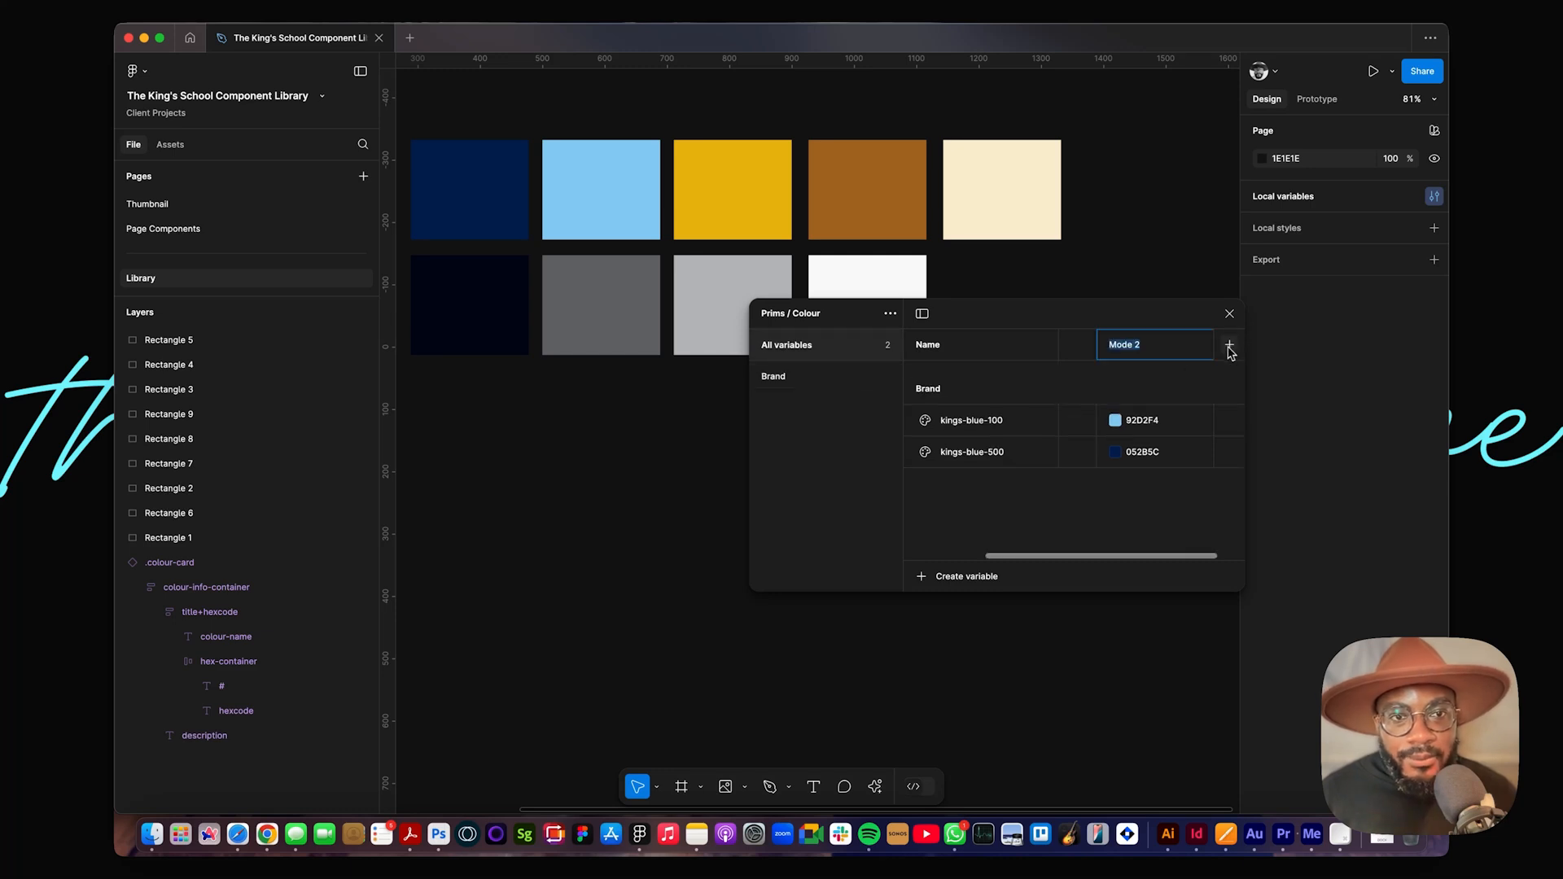
{"action": "key", "text": "super+z"}
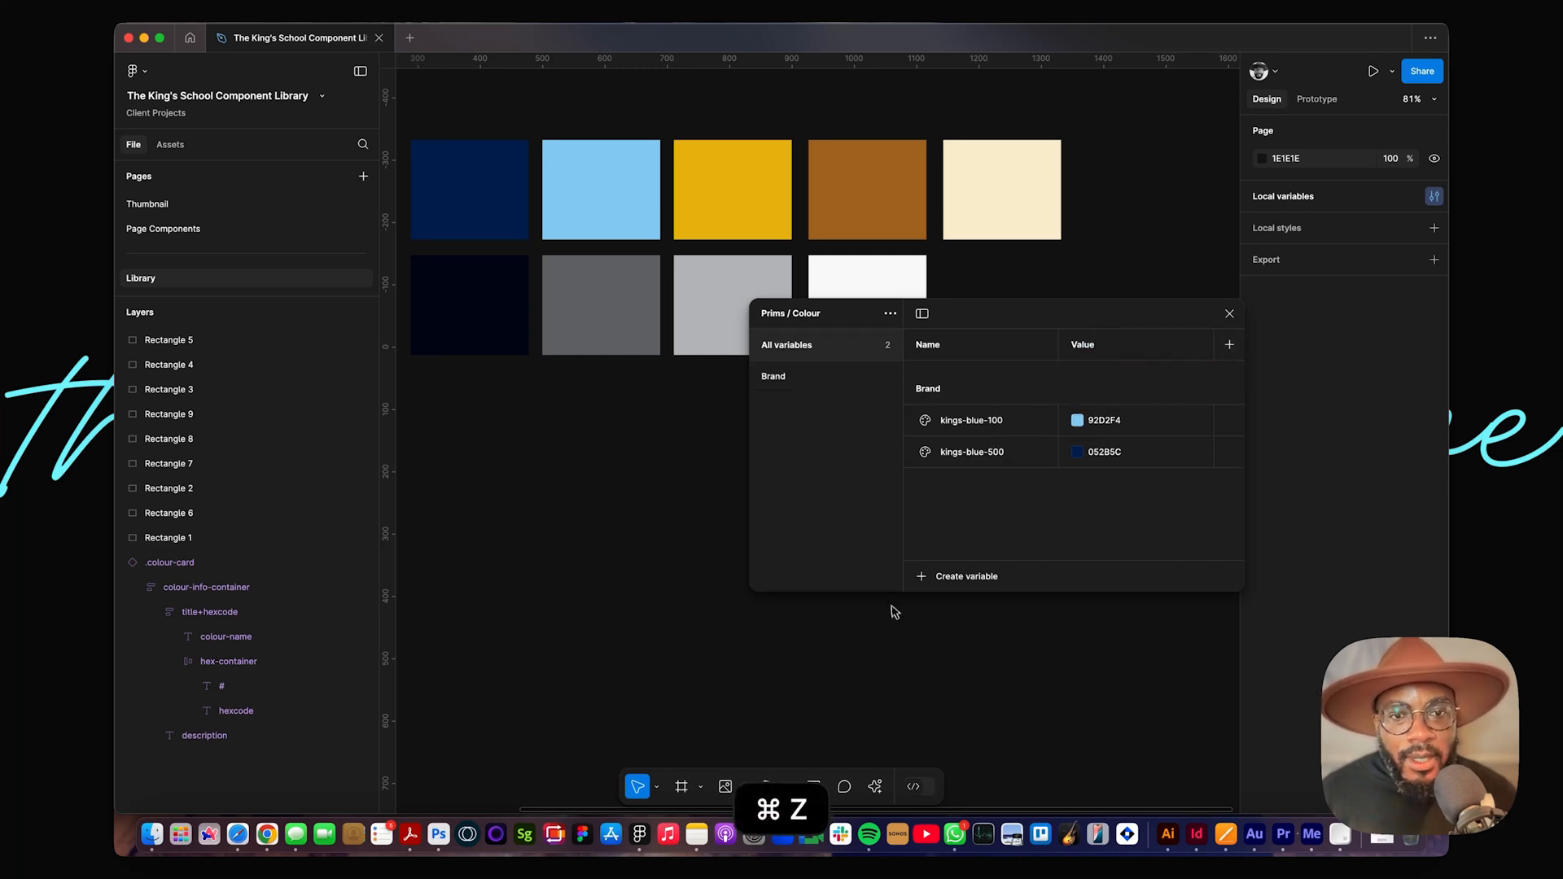
{"action": "left_click", "coordinate": [920, 575]}
{"action": "key", "text": "Escape"}
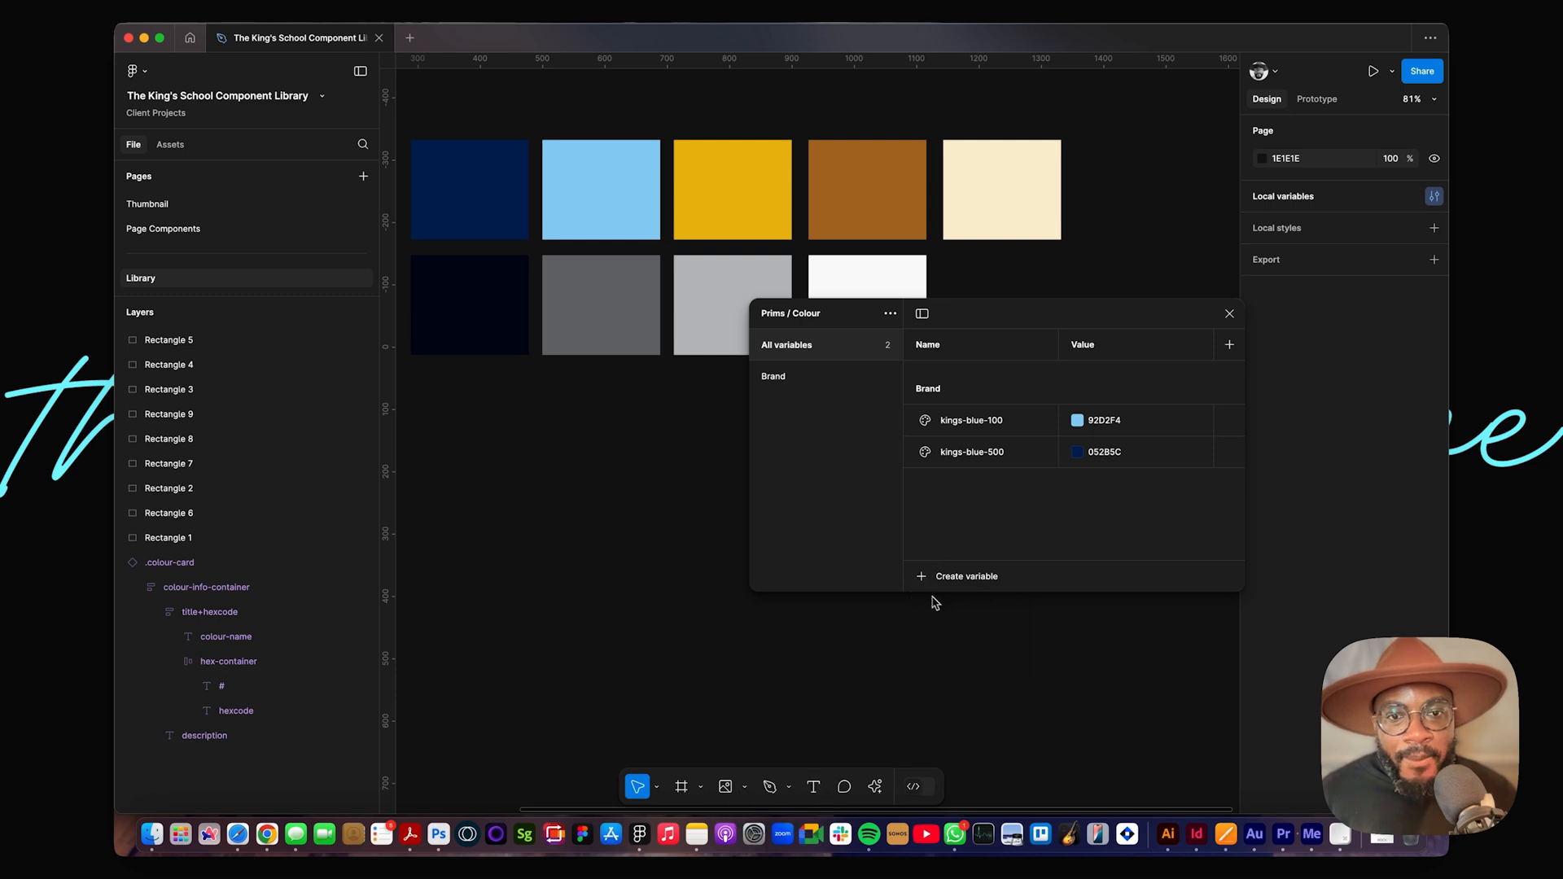
Step: Create a new colour variable named kings-sunshine-500 in the Prims / Colour collection
{"action": "left_click", "coordinate": [921, 576]}
{"action": "left_click", "coordinate": [943, 601]}
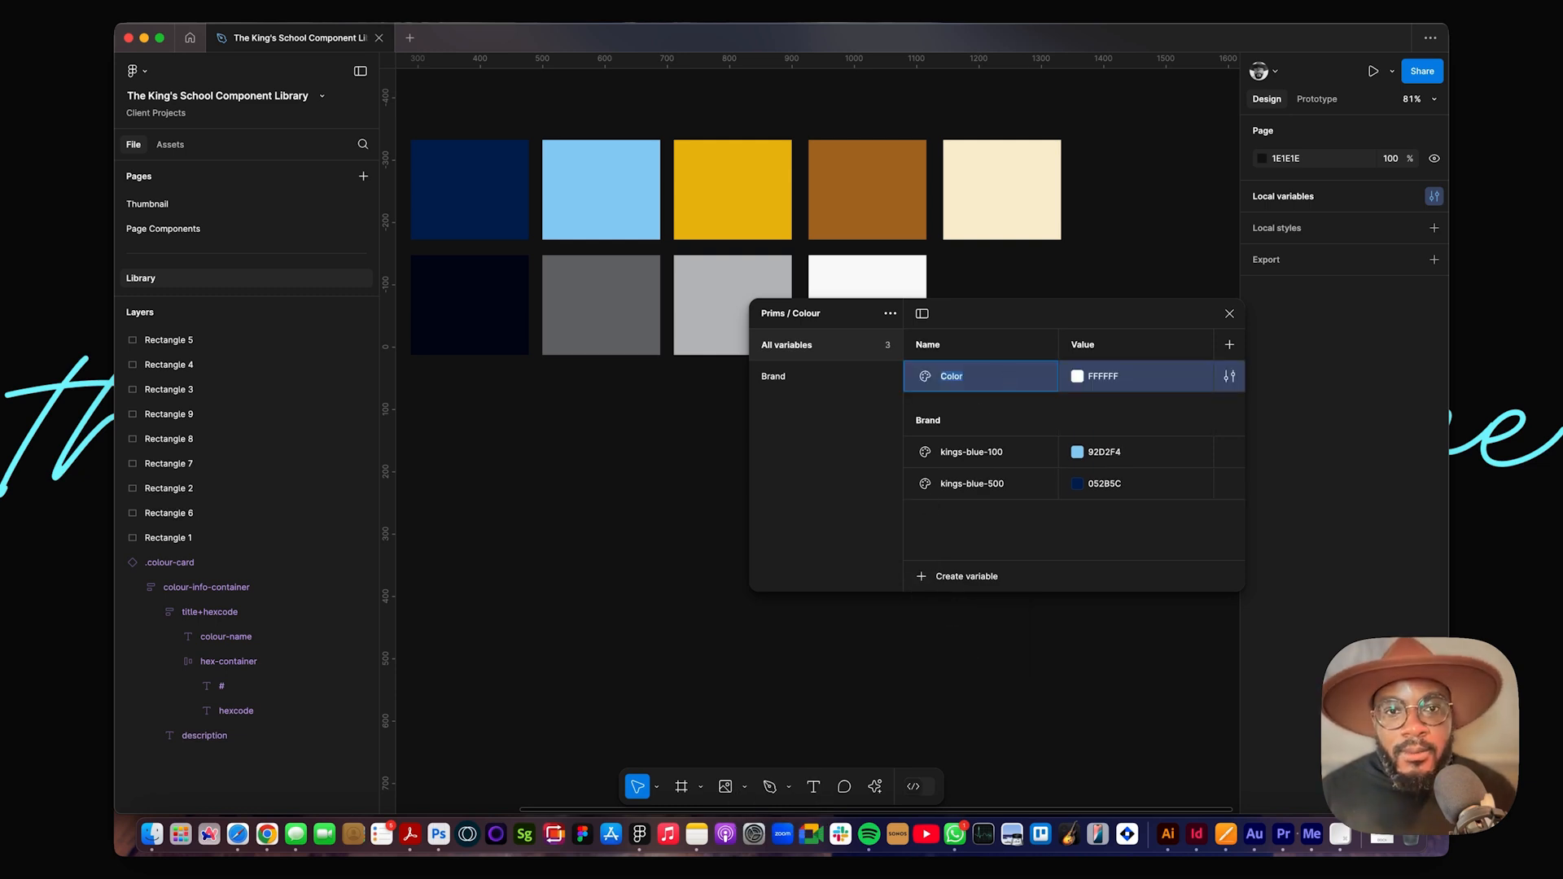
{"action": "type", "text": "kings-"}
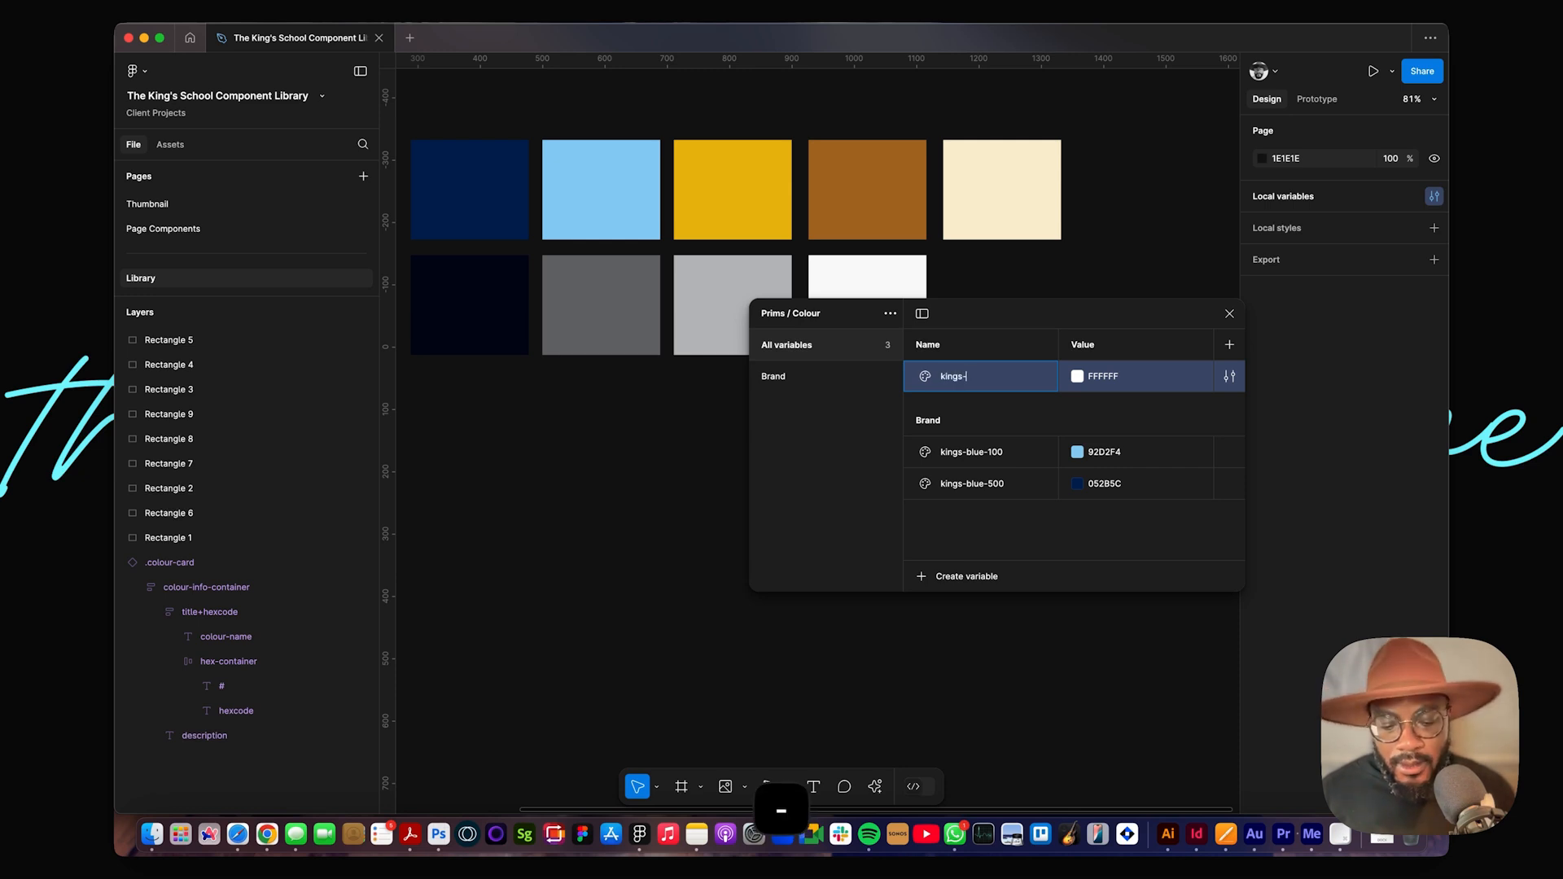
{"action": "type", "text": "ye"}
{"action": "key", "text": "BackSpace"}
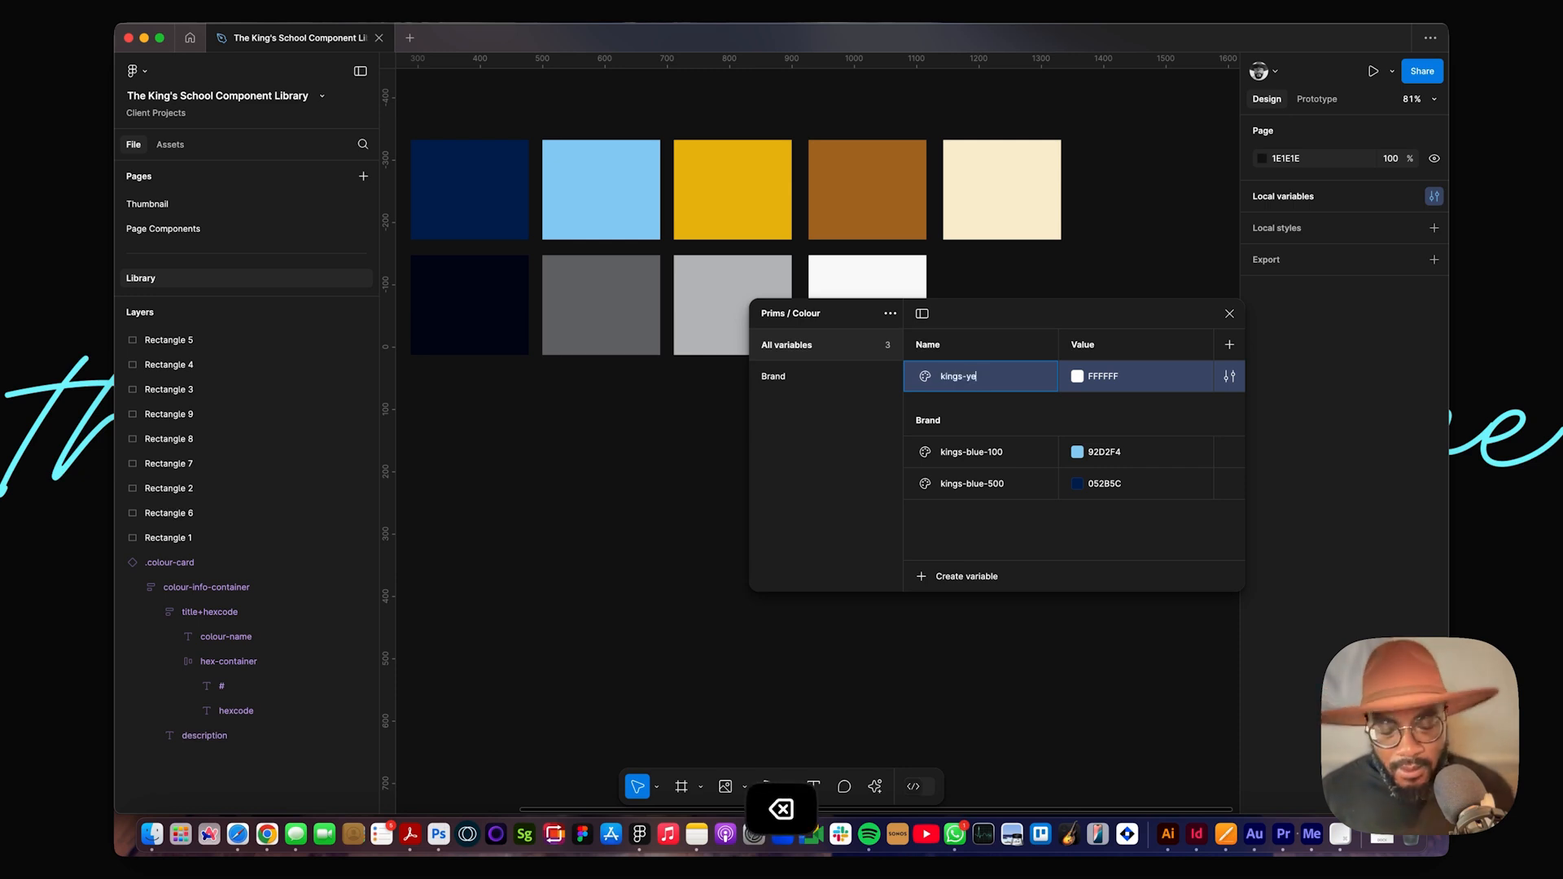
{"action": "key", "text": "BackSpace"}
{"action": "key", "text": "BackSpace"}
{"action": "type", "text": "sunshine-500"}
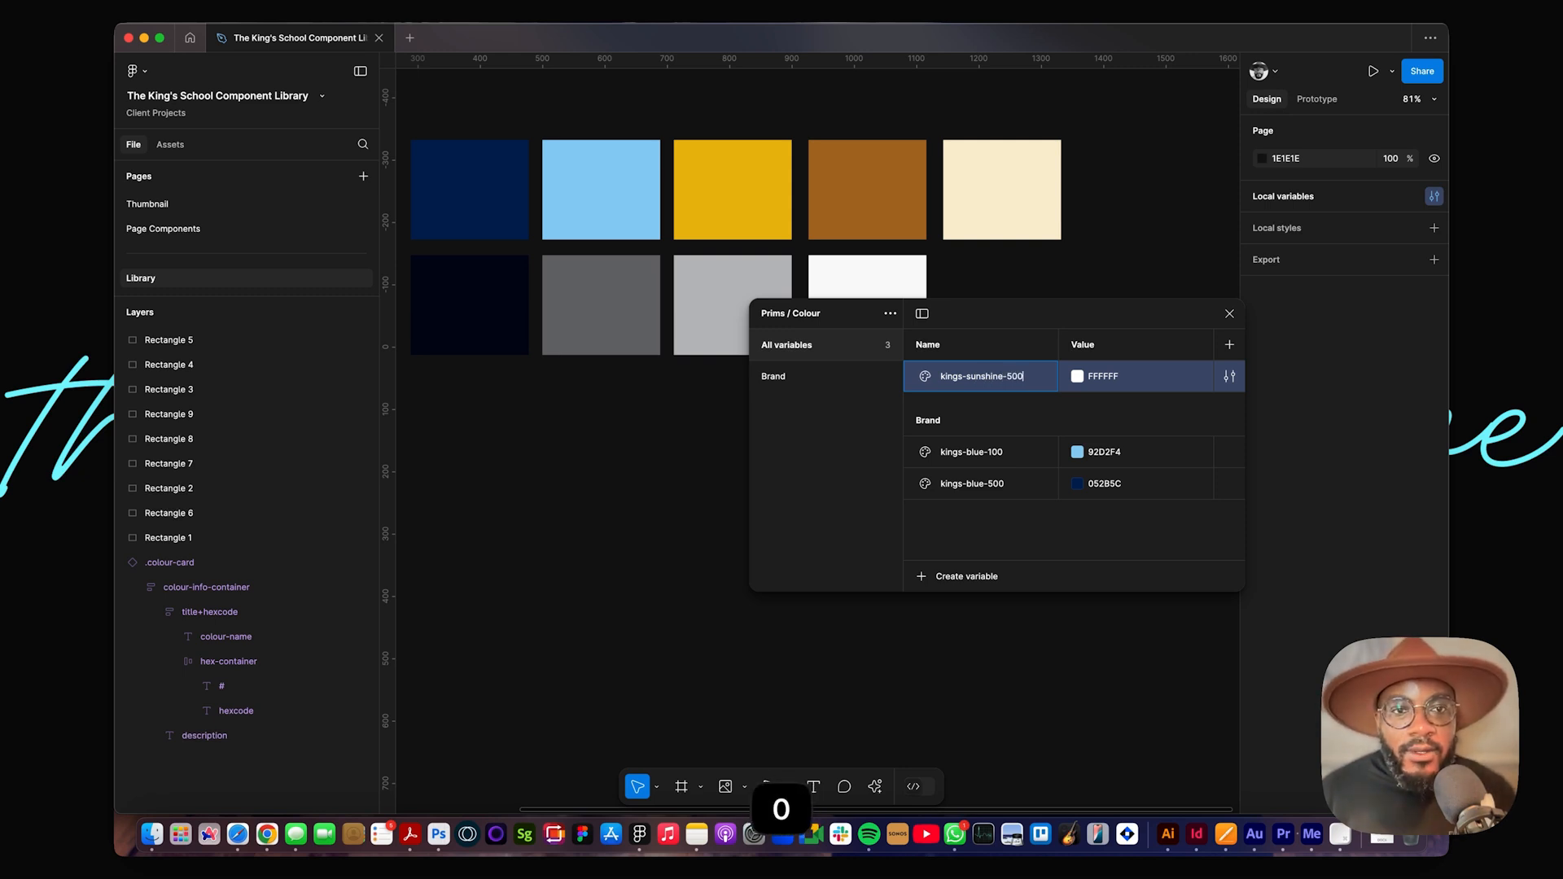
{"action": "key", "text": "Return"}
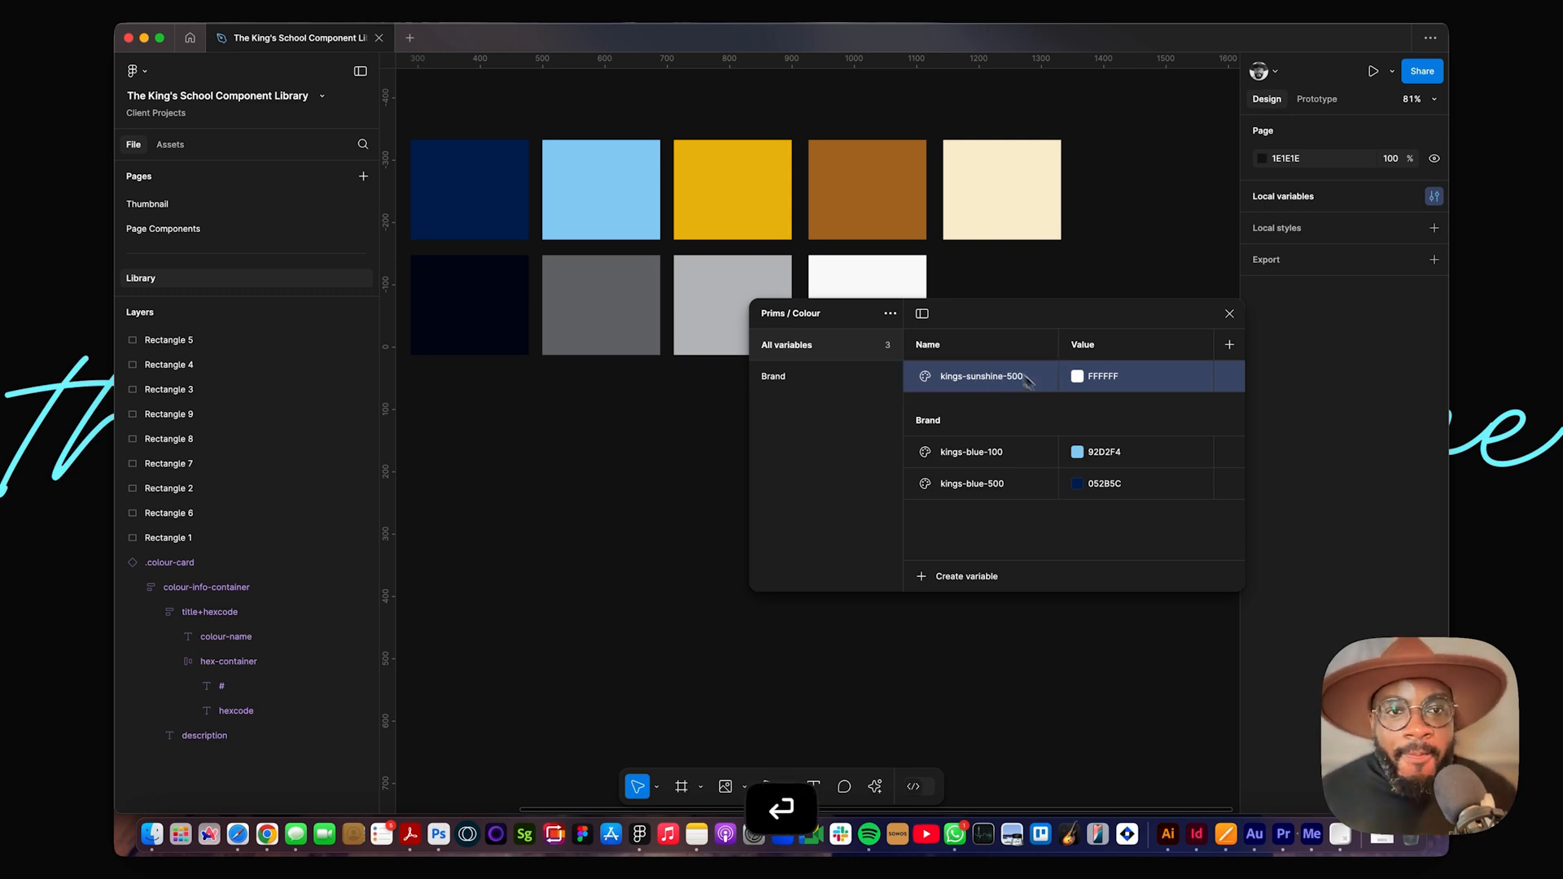
Step: Set the kings-sunshine-500 value to ECBD17 by sampling the yellow swatch on the canvas
{"action": "left_click", "coordinate": [1077, 376]}
{"action": "left_click", "coordinate": [1092, 631]}
{"action": "left_click", "coordinate": [734, 194]}
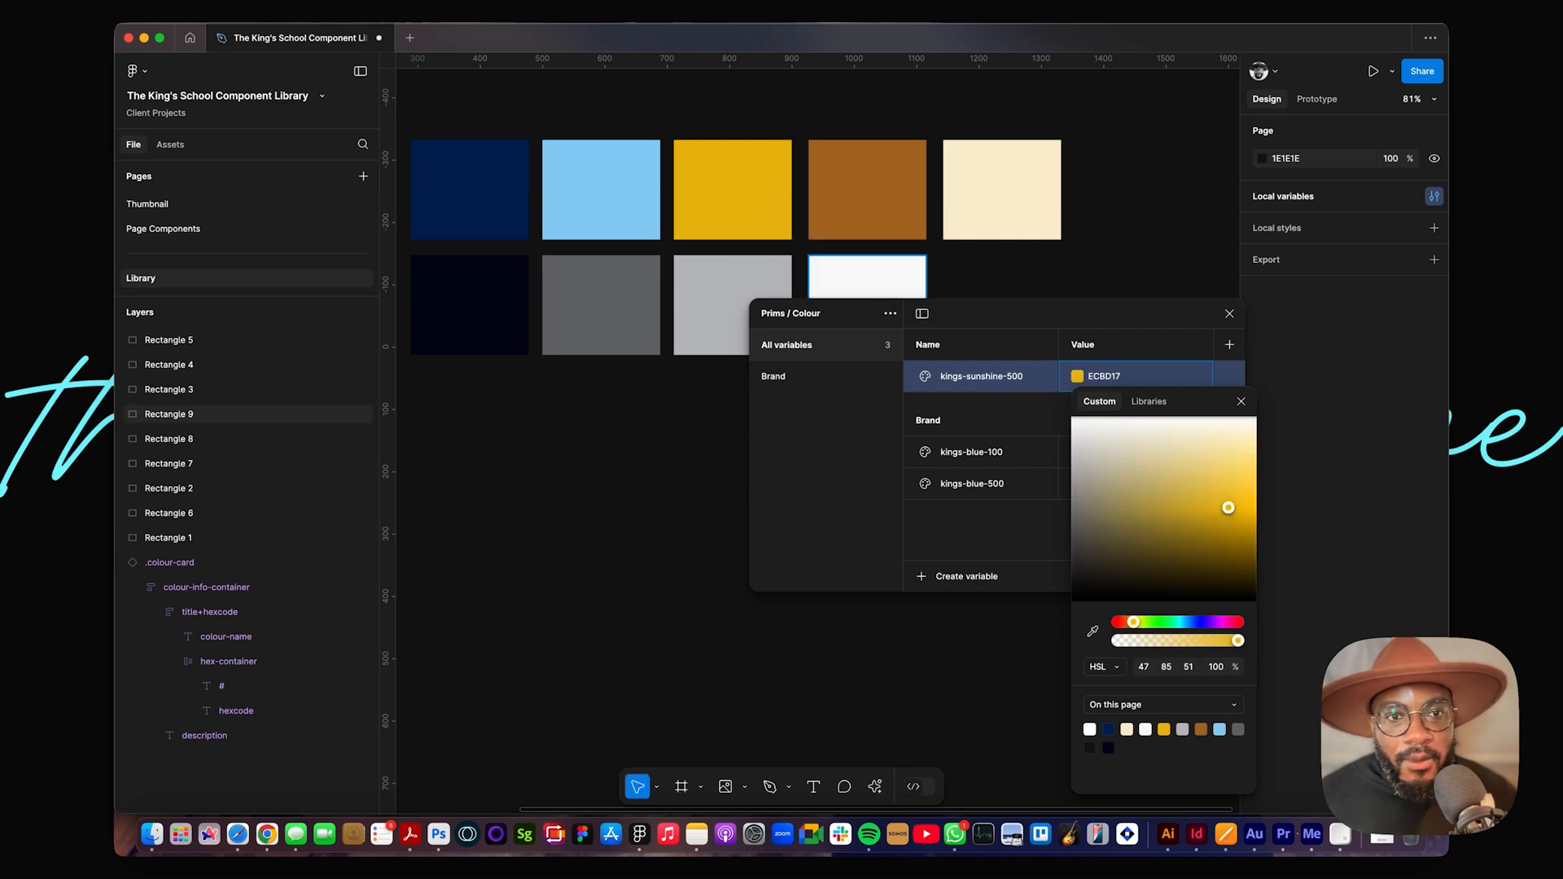
{"action": "left_click", "coordinate": [969, 377]}
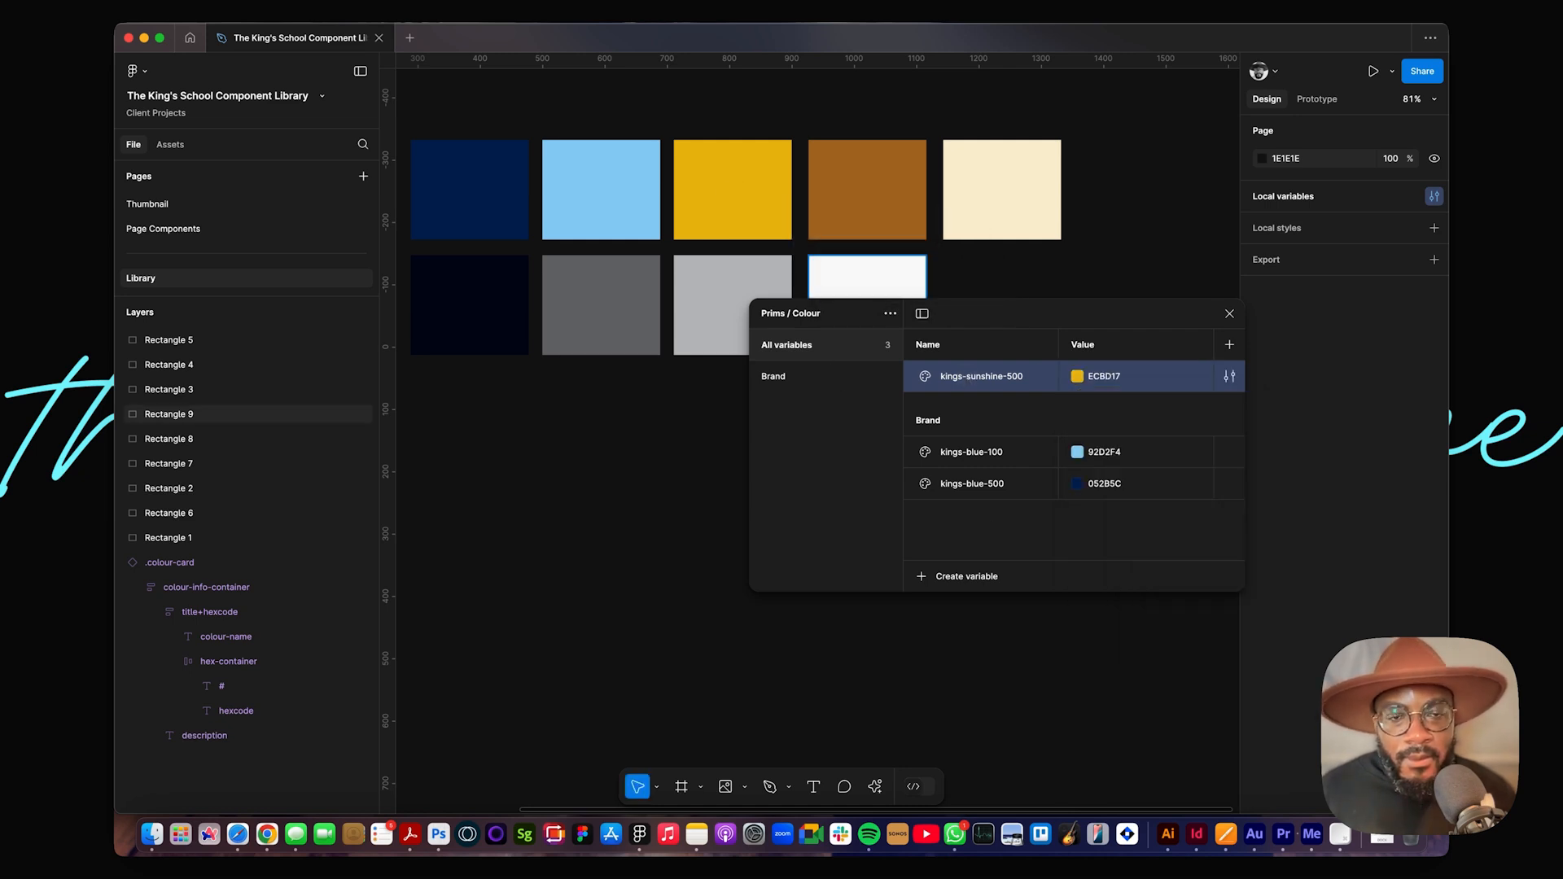
Step: Duplicate the kings-sunshine-500 variable and set the copy to AE742D by sampling the brown swatch on the canvas
{"action": "key", "text": "shift+Return"}
{"action": "left_click", "coordinate": [1078, 410]}
{"action": "left_click", "coordinate": [1093, 639]}
{"action": "left_click", "coordinate": [866, 183]}
Step: Rename the brown copy of kings-sunshine-500 as mocha-500
{"action": "left_click", "coordinate": [996, 412]}
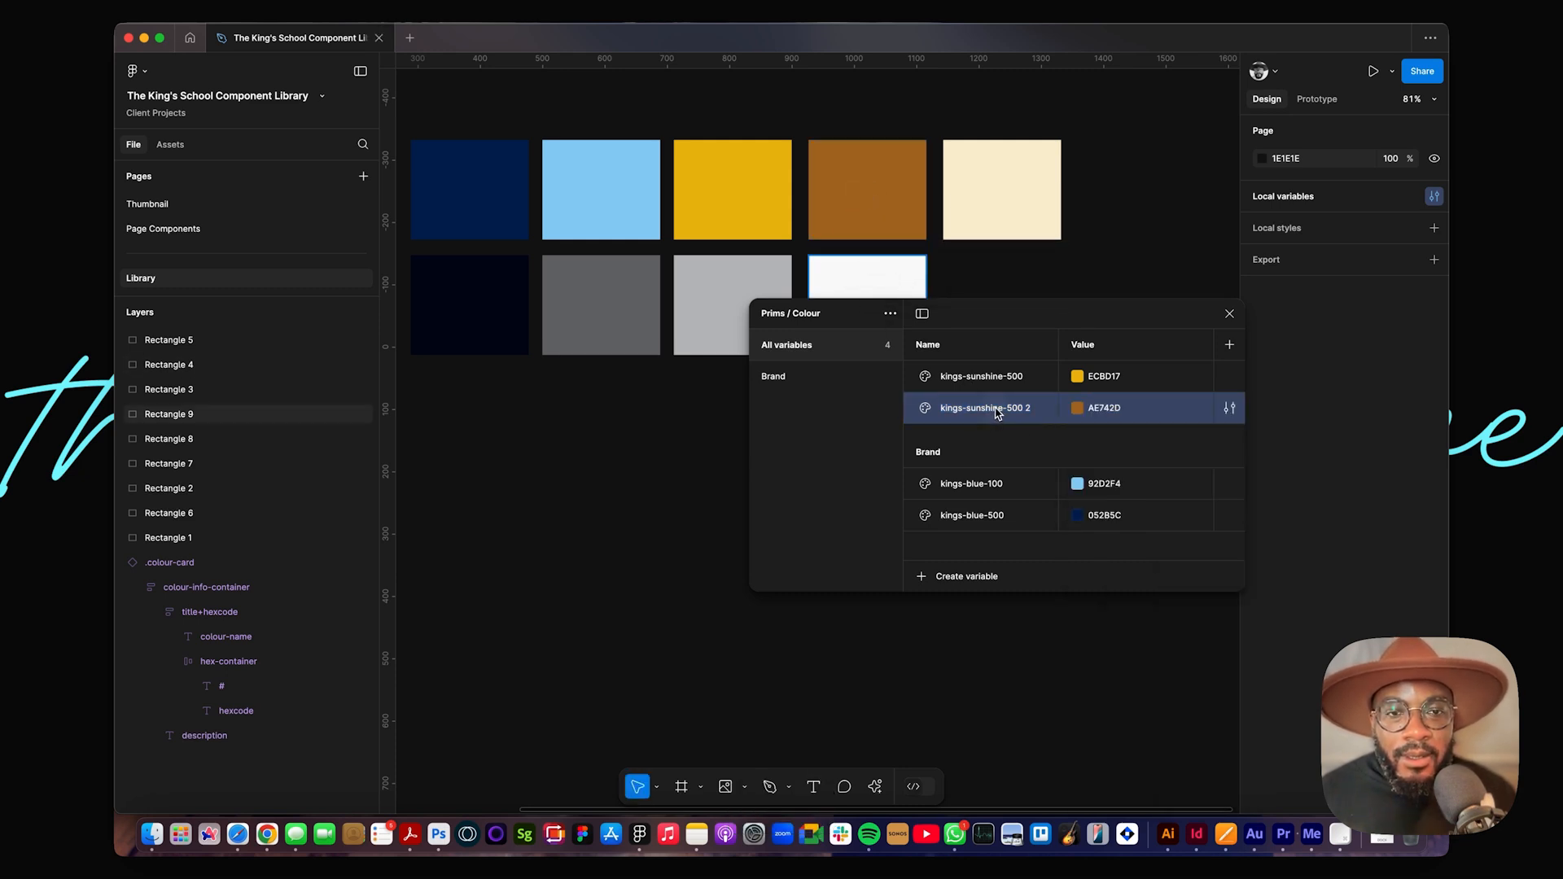
{"action": "double_click", "coordinate": [999, 412]}
{"action": "key", "text": "Left"}
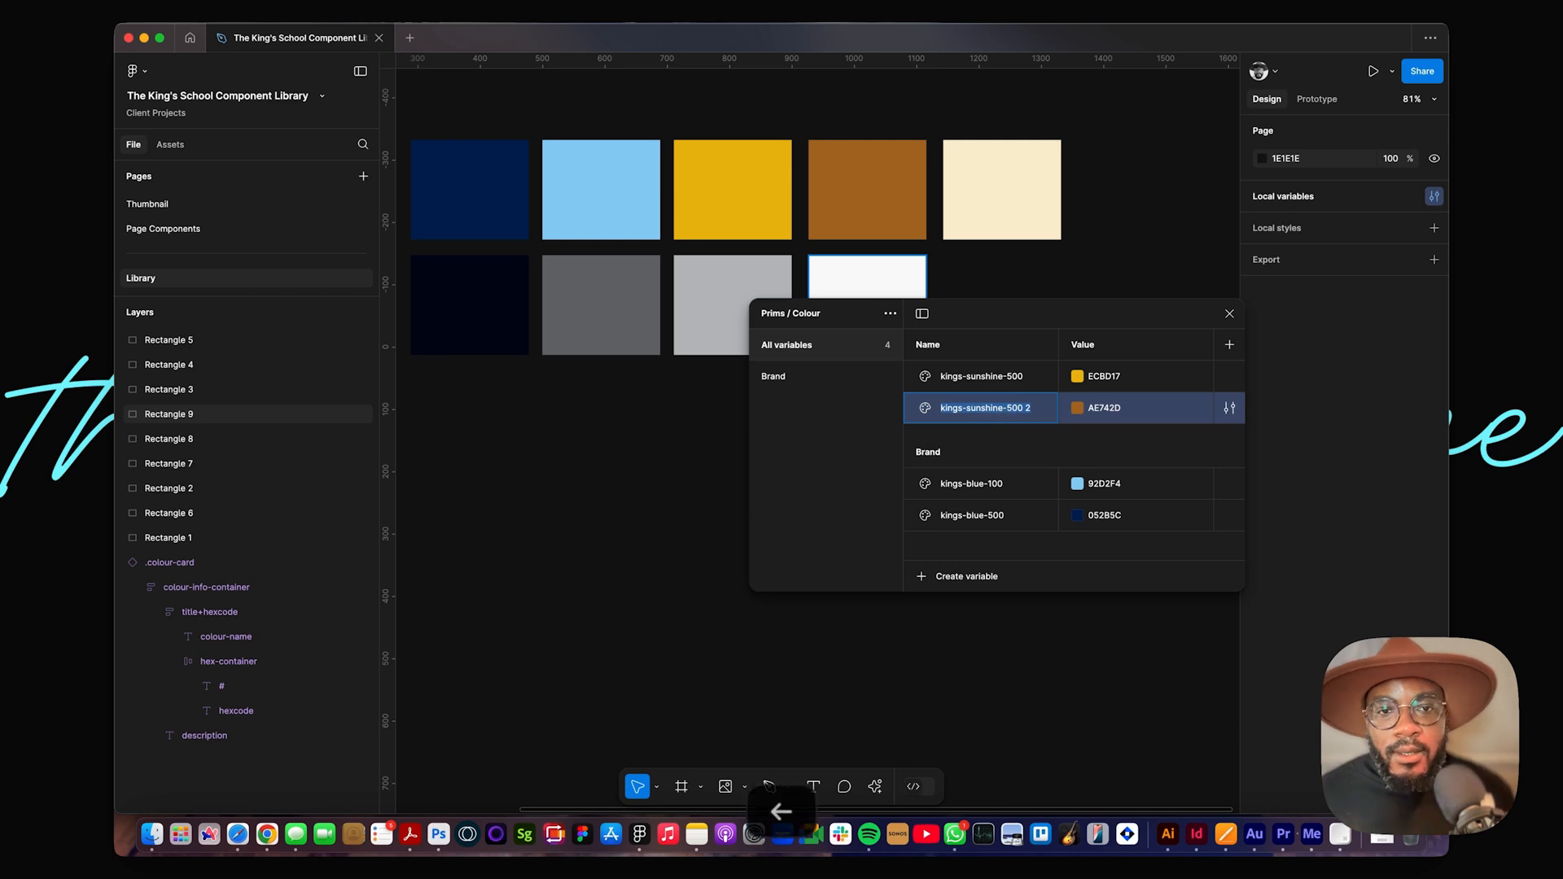
{"action": "key", "text": "Right"}
{"action": "key", "text": "Right"}
{"action": "key", "text": "Right"}
{"action": "key", "text": "Right"}
{"action": "key", "text": "Right"}
{"action": "key", "text": "Right"}
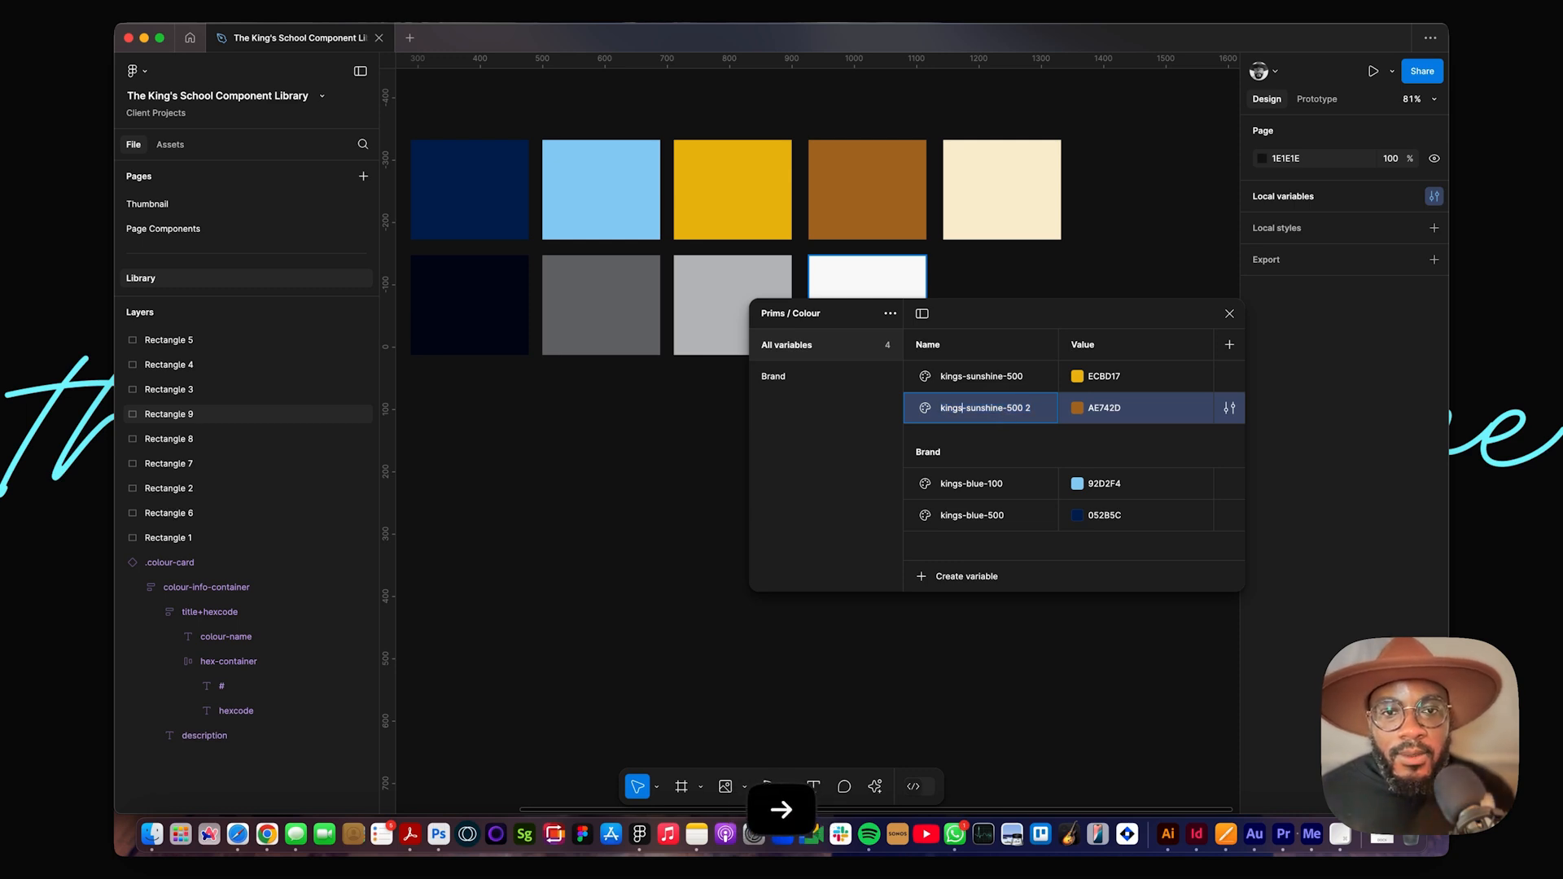
{"action": "key", "text": "shift+Left"}
{"action": "key", "text": "shift+Left"}
{"action": "key", "text": "shift+Left"}
{"action": "key", "text": "shift+Left"}
{"action": "key", "text": "shift+Left"}
{"action": "key", "text": "shift+Left"}
{"action": "key", "text": "BackSpace"}
{"action": "key", "text": "shift+Right"}
{"action": "key", "text": "shift+Right"}
{"action": "key", "text": "shift+Right"}
{"action": "key", "text": "shift+Right"}
{"action": "key", "text": "shift+Right"}
{"action": "key", "text": "shift+Right"}
{"action": "key", "text": "shift+Right"}
{"action": "key", "text": "shift+Right"}
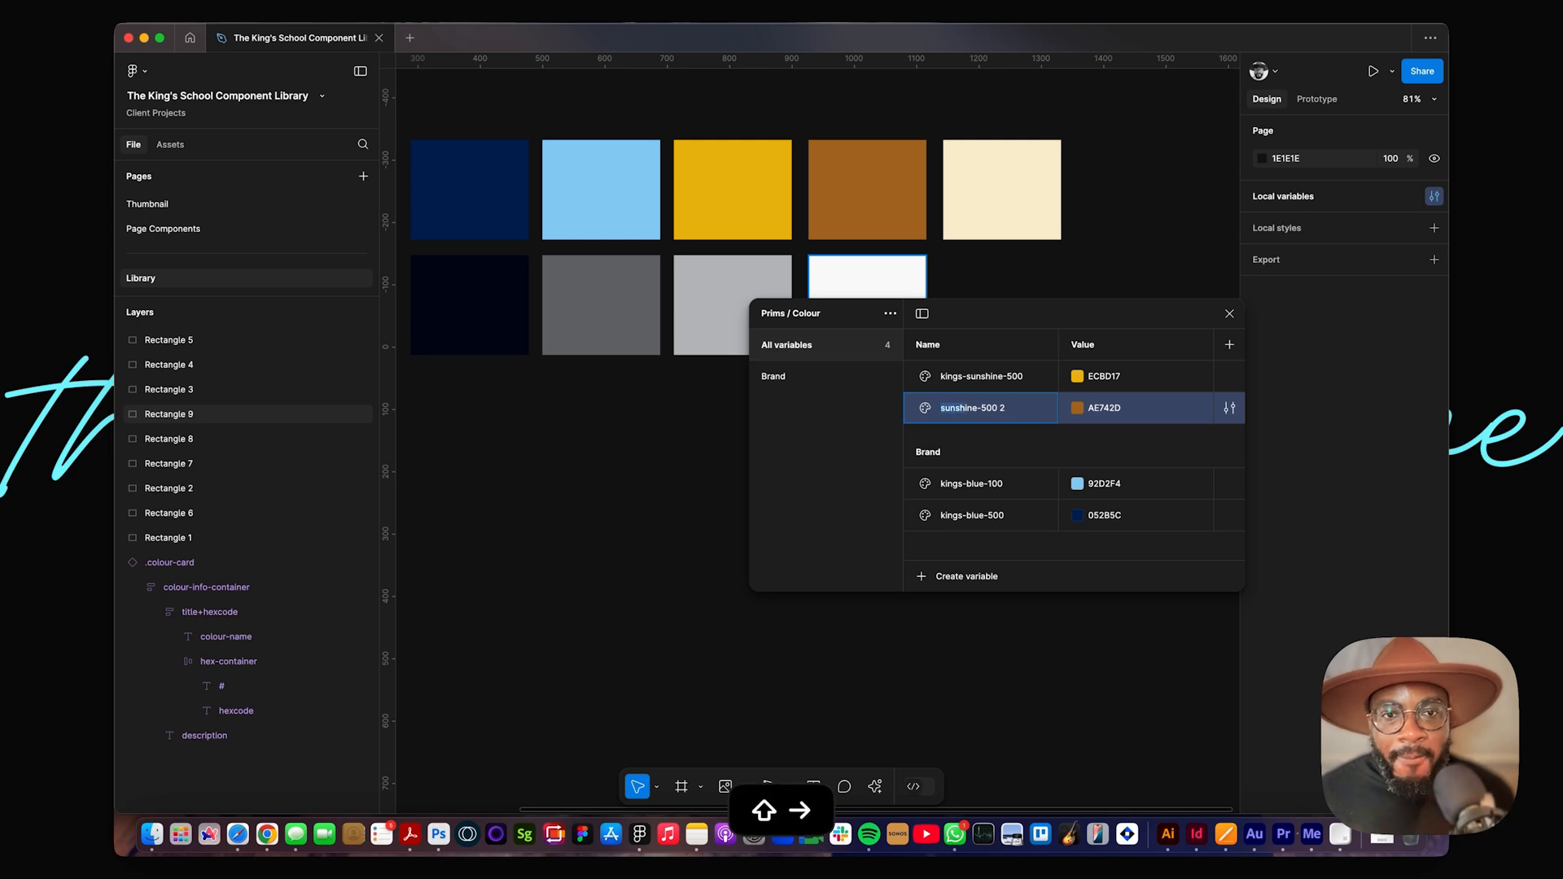
{"action": "type", "text": "mocha"}
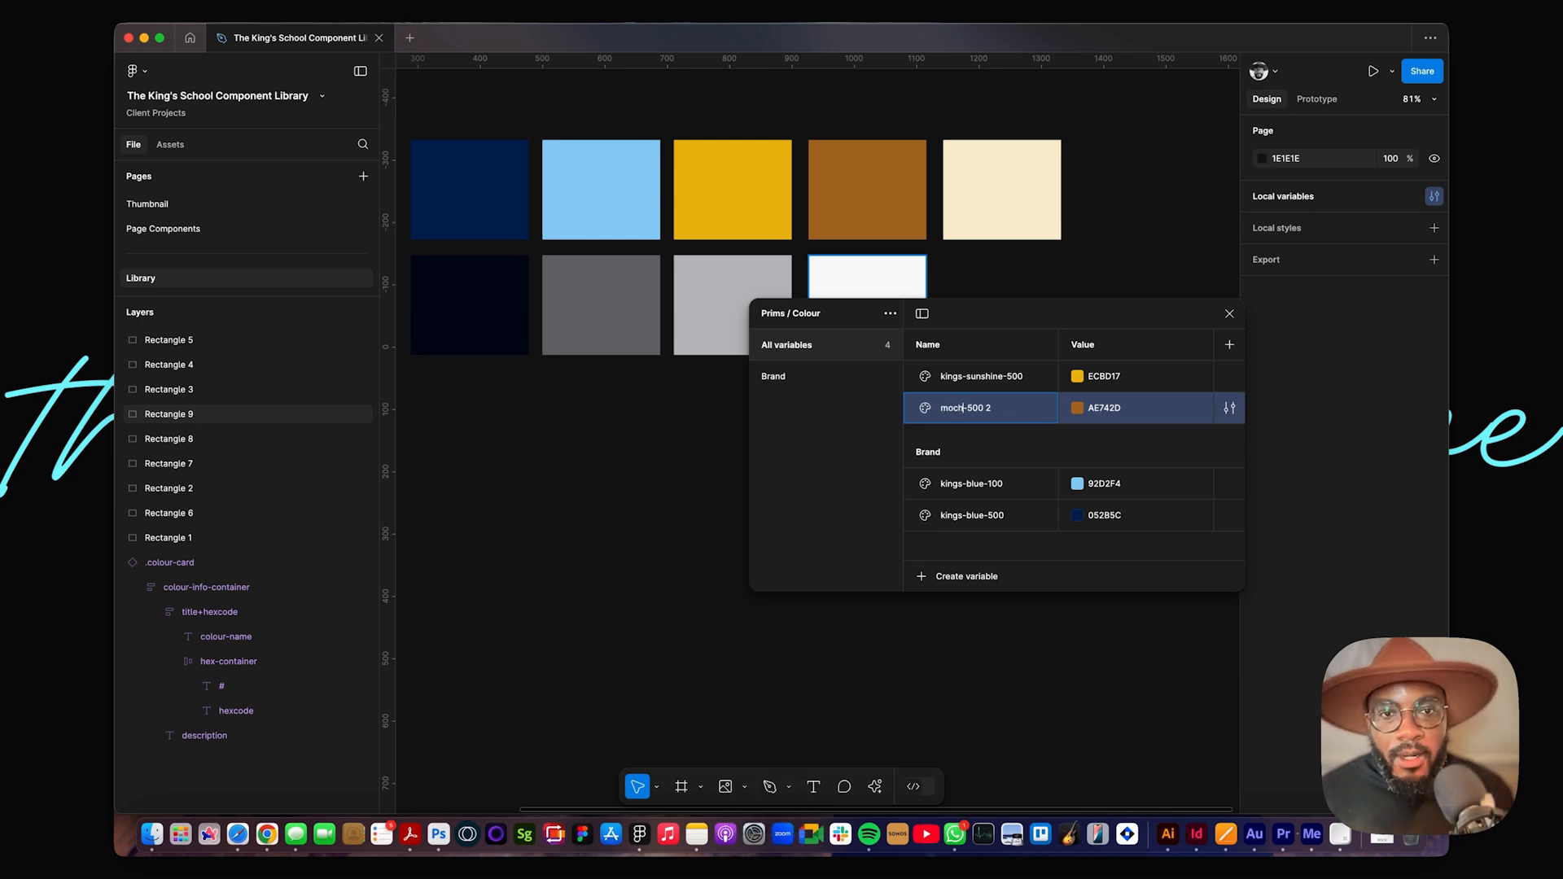
{"action": "key", "text": "Right"}
{"action": "key", "text": "Right"}
{"action": "key", "text": "Right"}
{"action": "key", "text": "Right"}
{"action": "key", "text": "Right"}
{"action": "key", "text": "Right"}
{"action": "key", "text": "BackSpace"}
{"action": "key", "text": "BackSpace"}
{"action": "key", "text": "Return"}
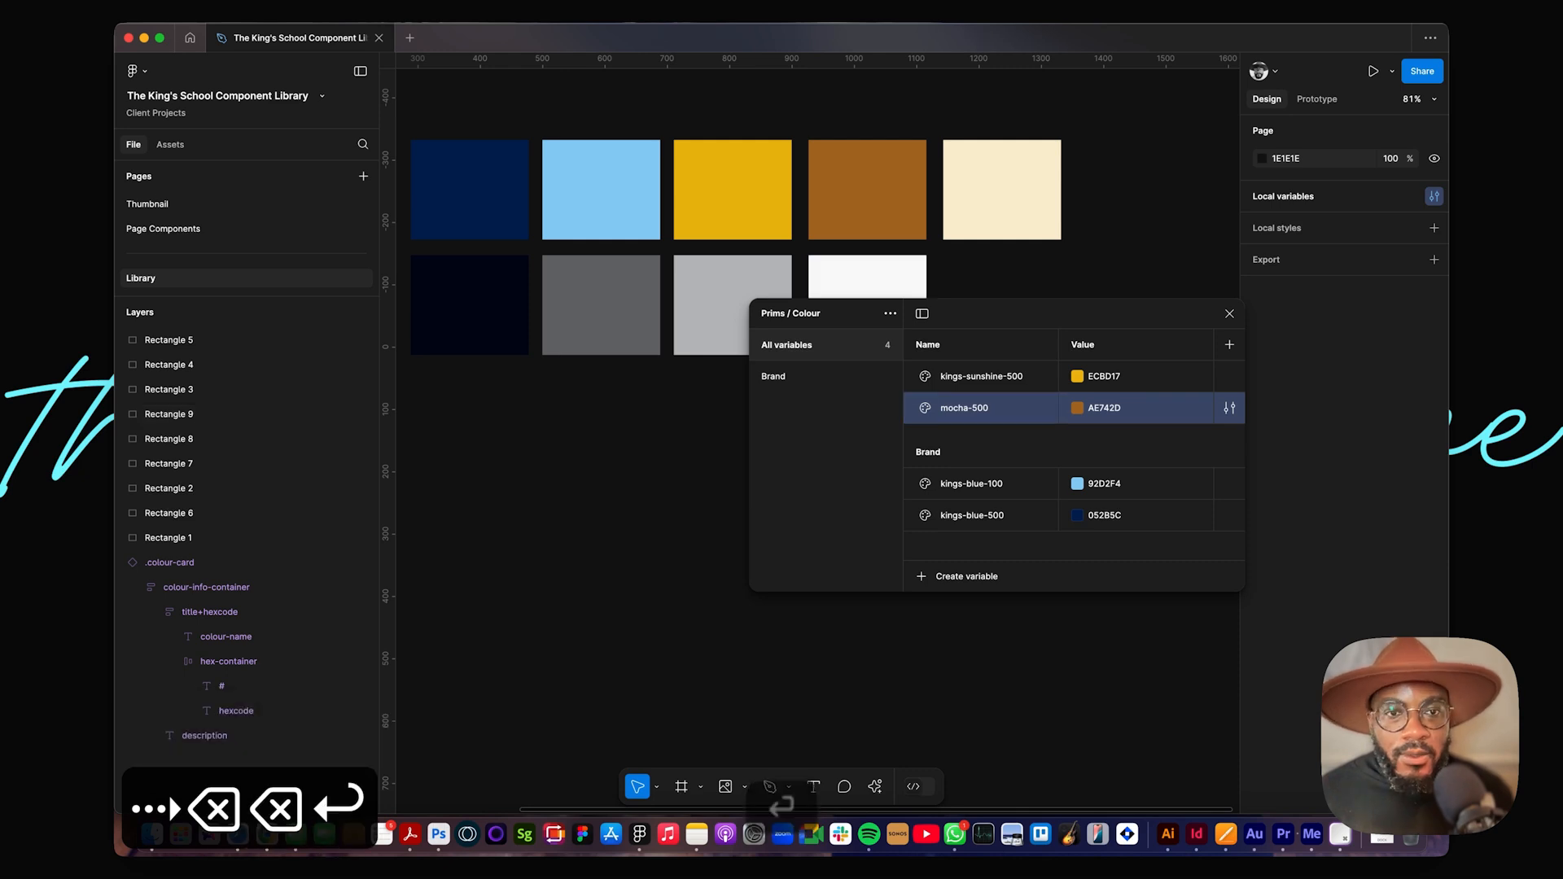
Step: Duplicate the mocha-500 variable and name the copy mocha-100
{"action": "key", "text": "shift+Return"}
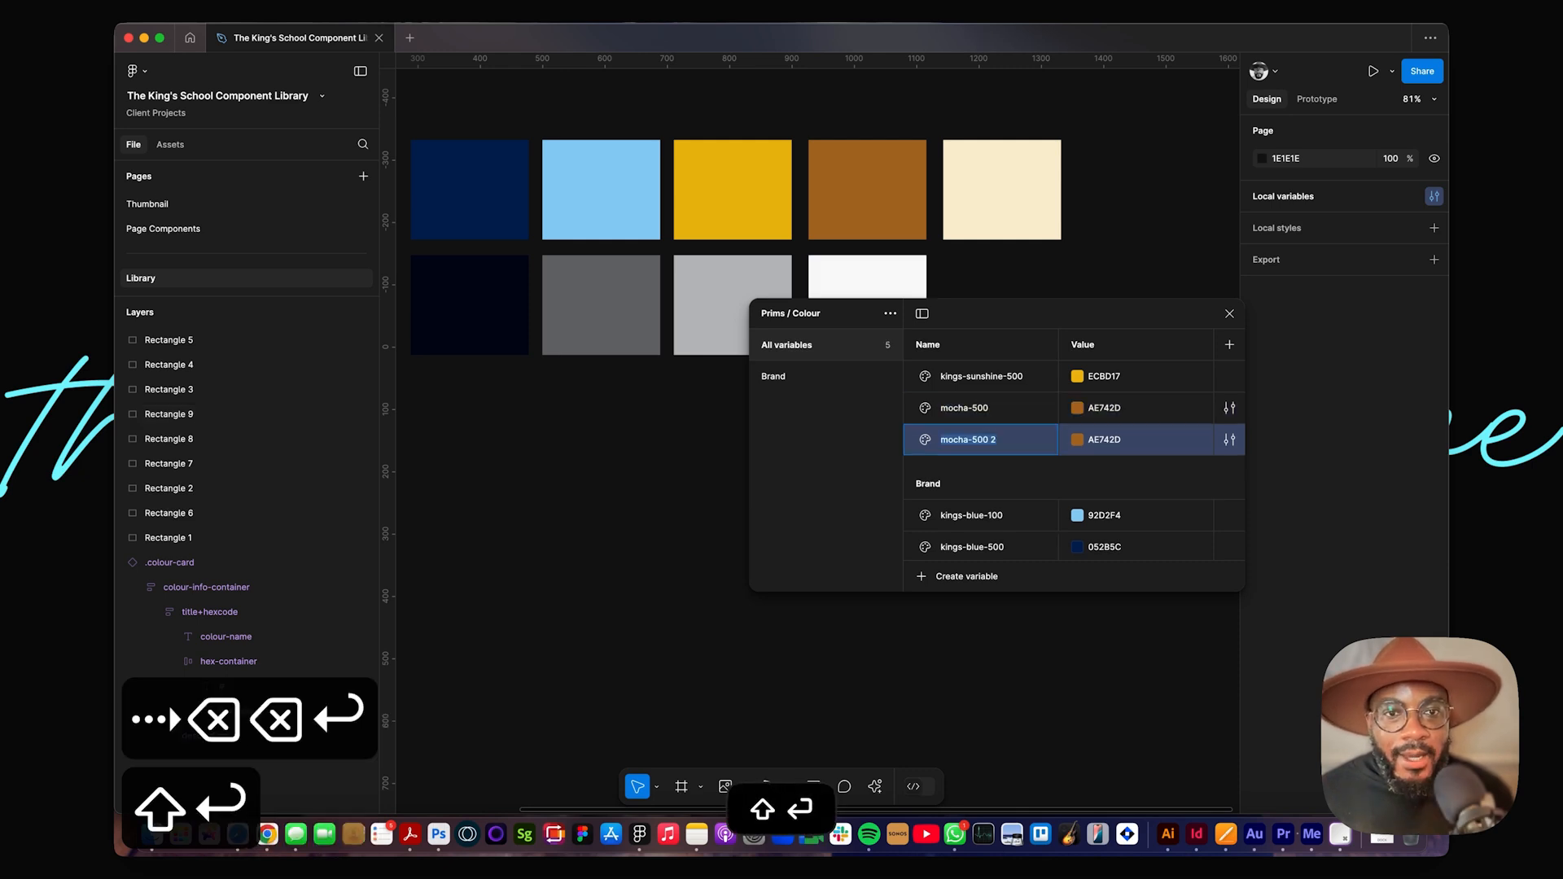
{"action": "left_click", "coordinate": [981, 446]}
{"action": "key", "text": "BackSpace"}
{"action": "type", "text": "1"}
{"action": "key", "text": "Right"}
{"action": "key", "text": "Right"}
{"action": "key", "text": "Right"}
{"action": "key", "text": "Right"}
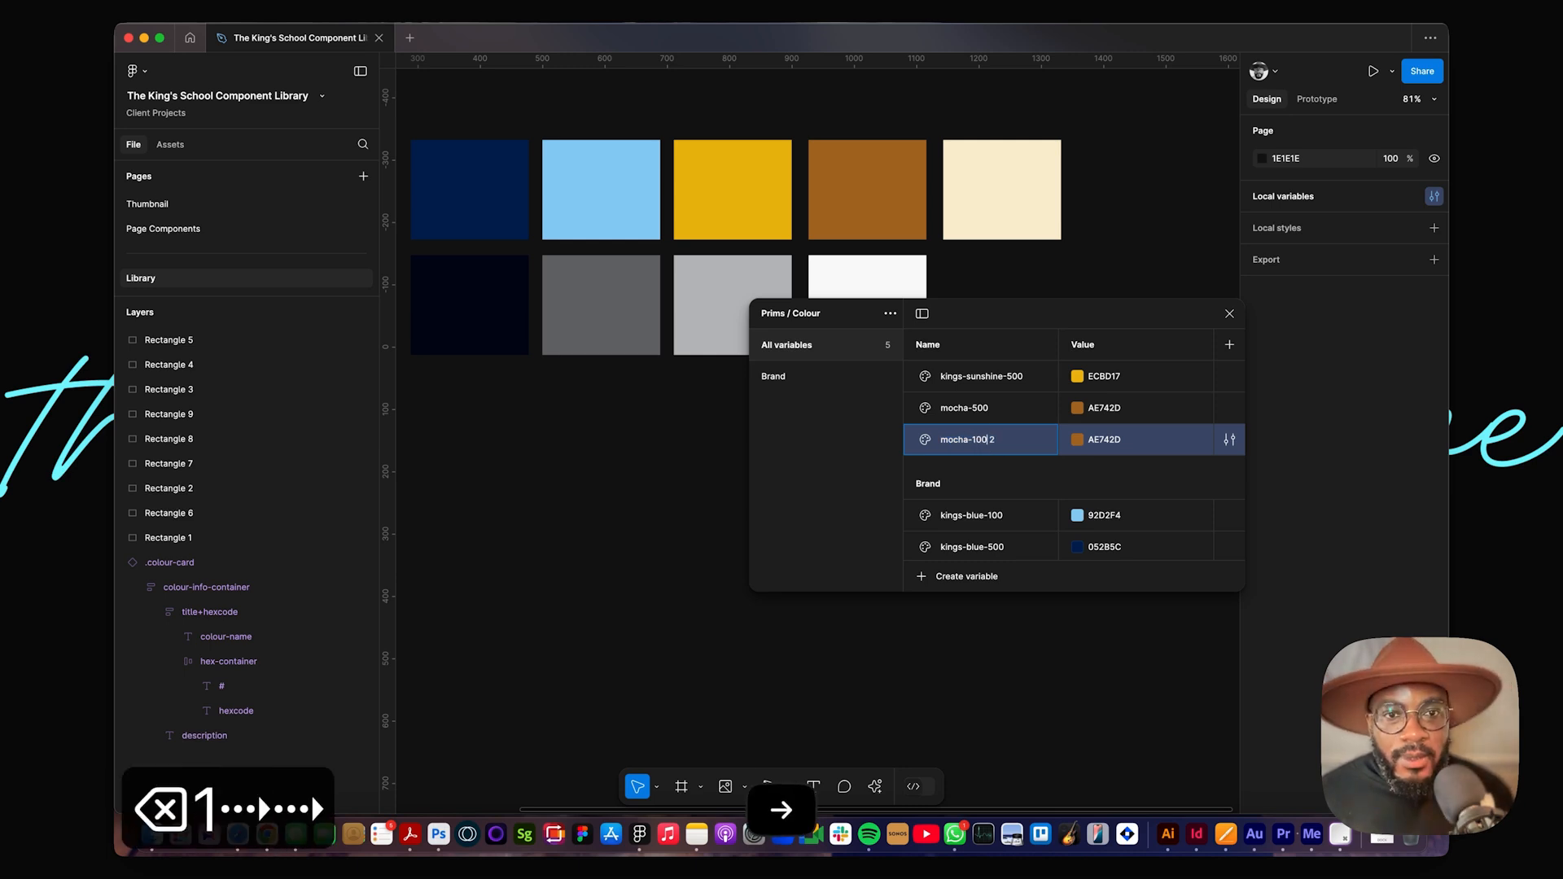
{"action": "key", "text": "BackSpace"}
{"action": "key", "text": "Return"}
Step: Set the mocha-100 value to FAF0D5 by sampling the cream swatch on the canvas
{"action": "left_click", "coordinate": [1077, 439]}
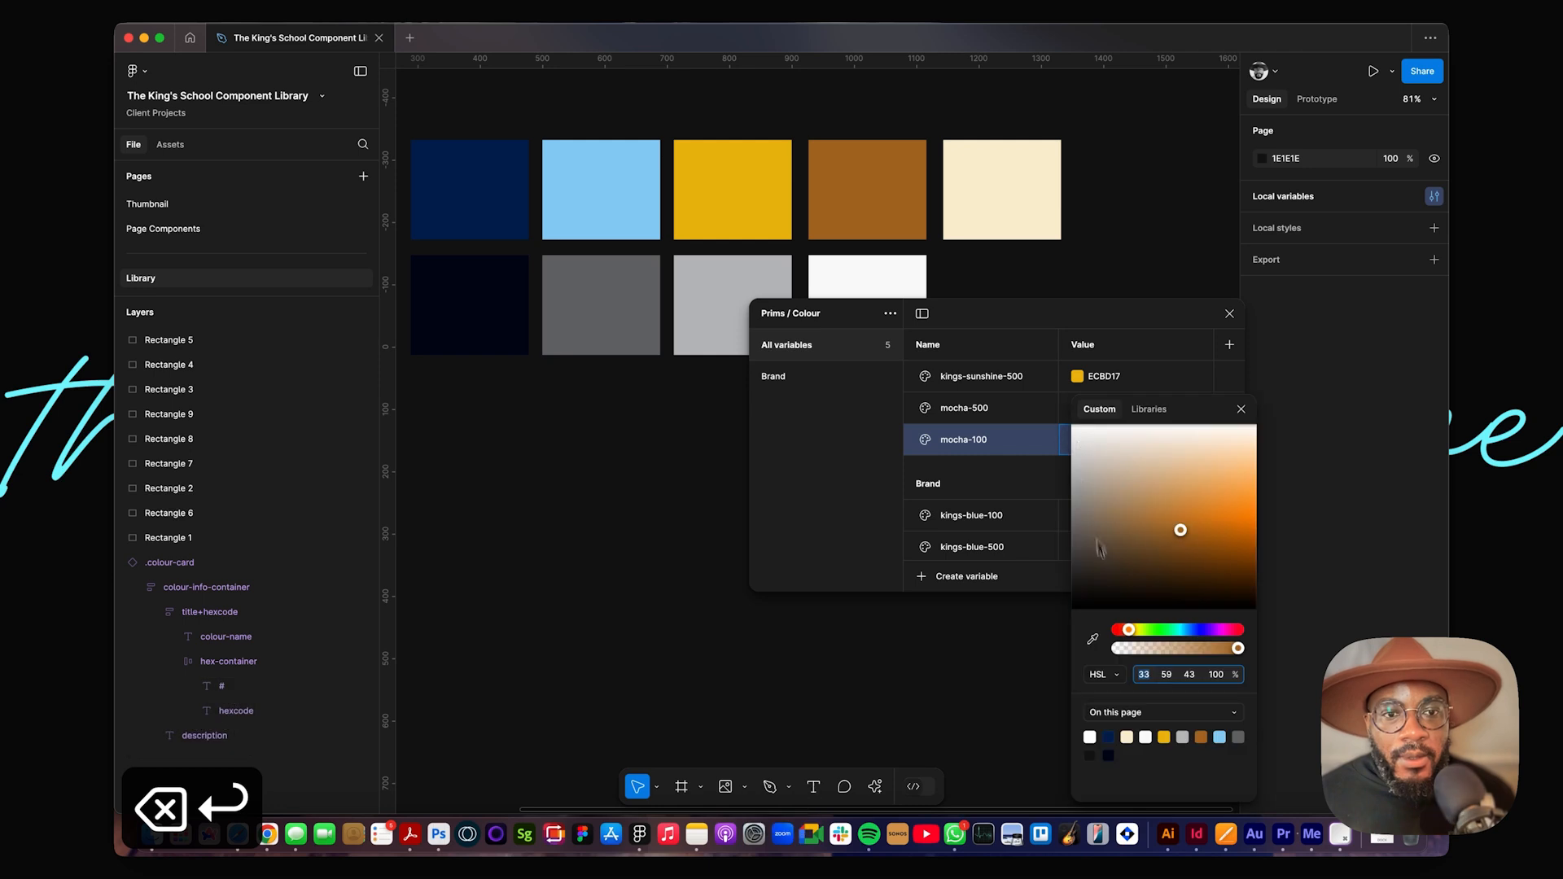
{"action": "left_click", "coordinate": [1092, 639]}
{"action": "left_click", "coordinate": [983, 166]}
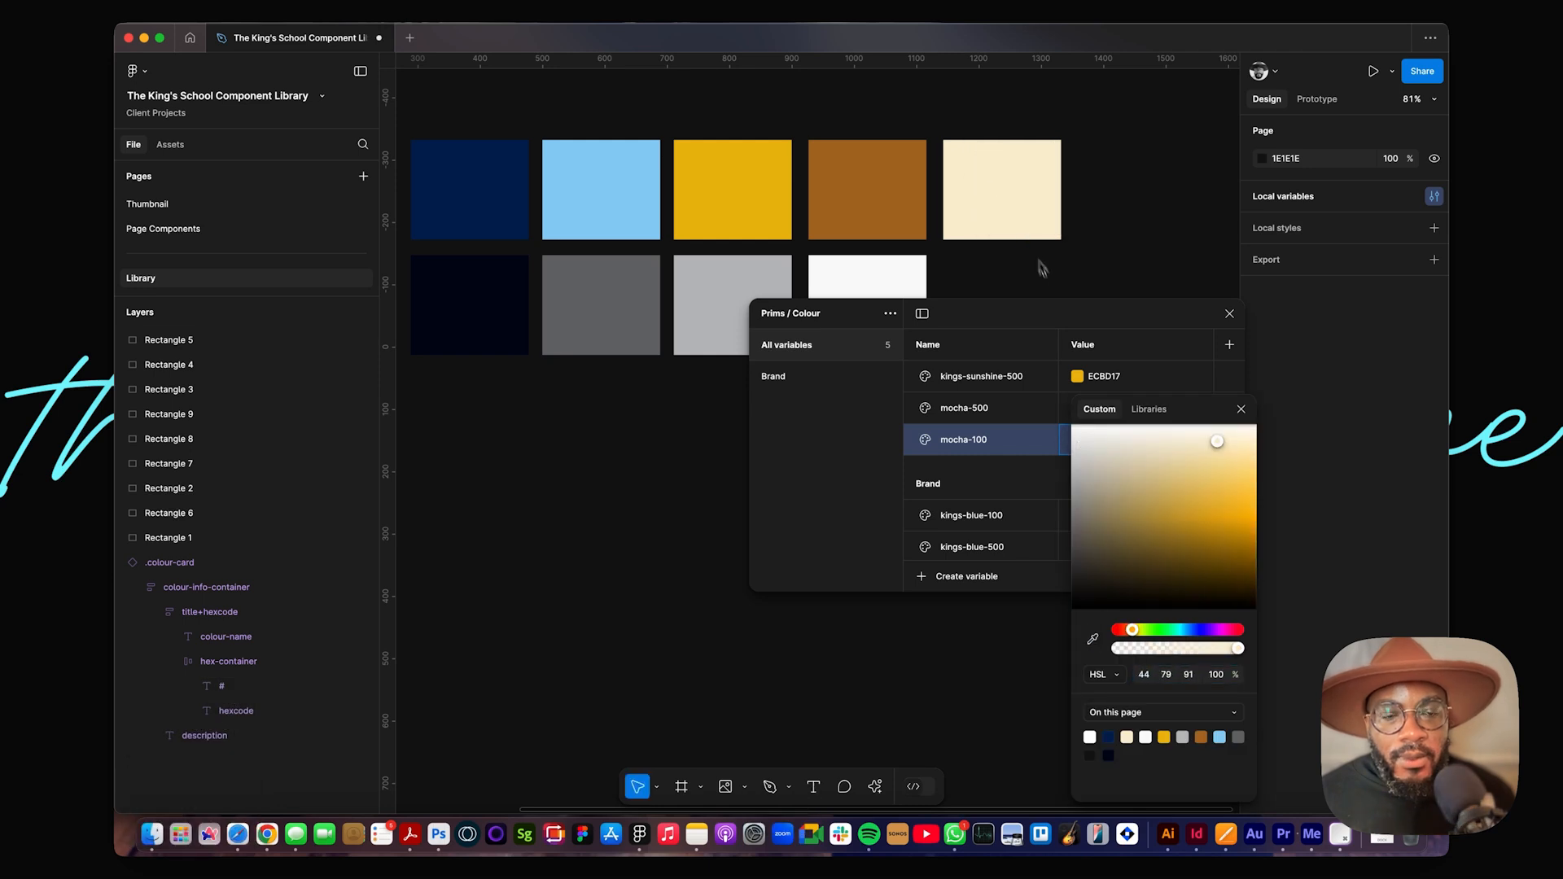
{"action": "left_click", "coordinate": [1023, 399]}
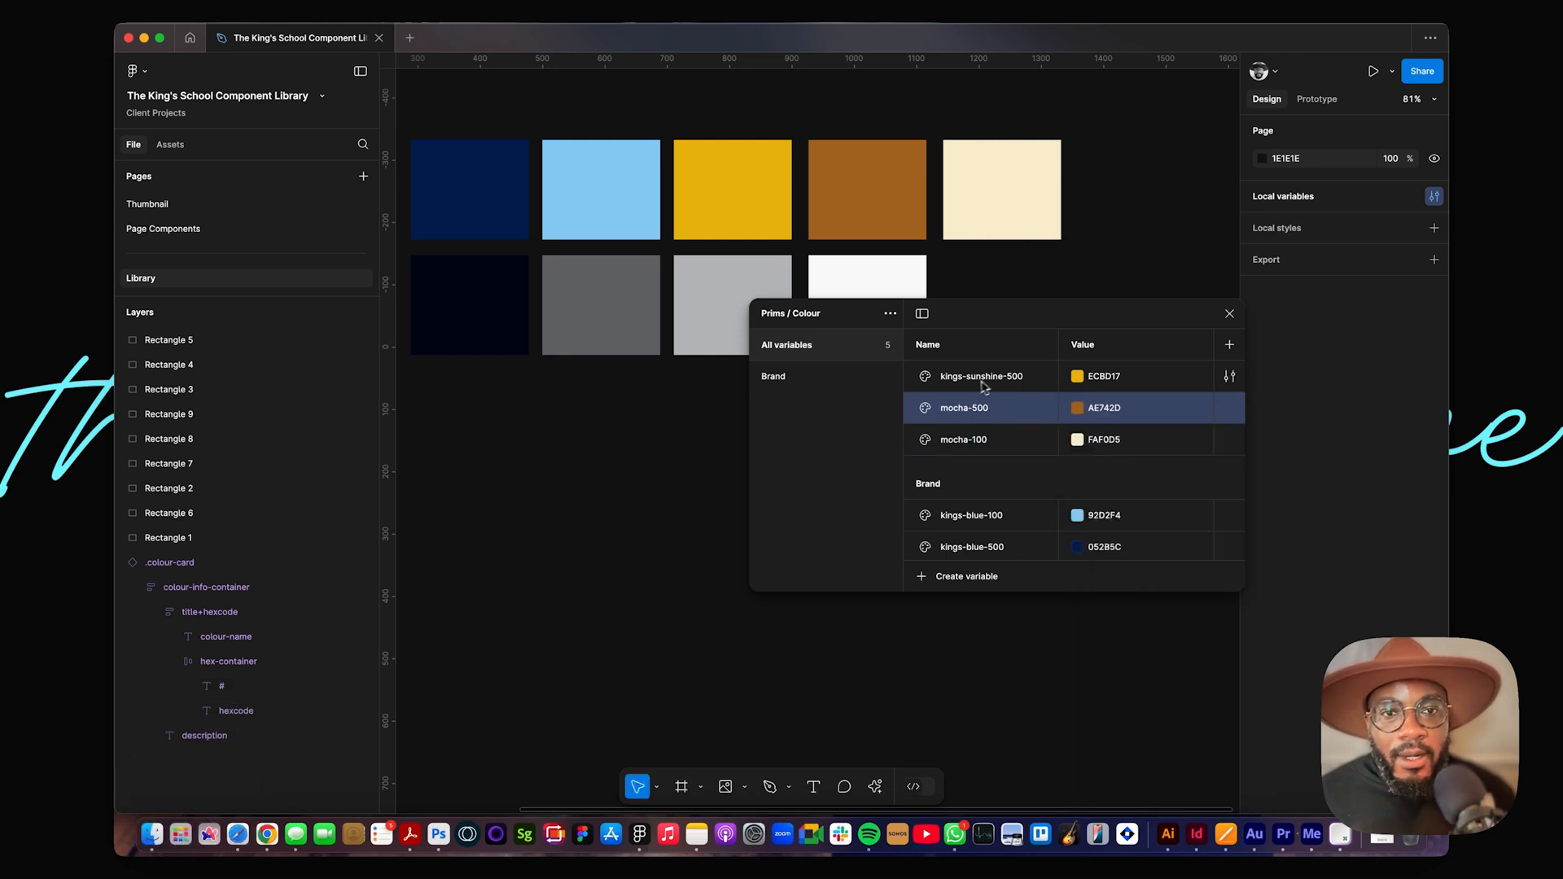
Step: Rename the kings-sunshine-500 variable as sunshine-500
{"action": "left_click", "coordinate": [1009, 376]}
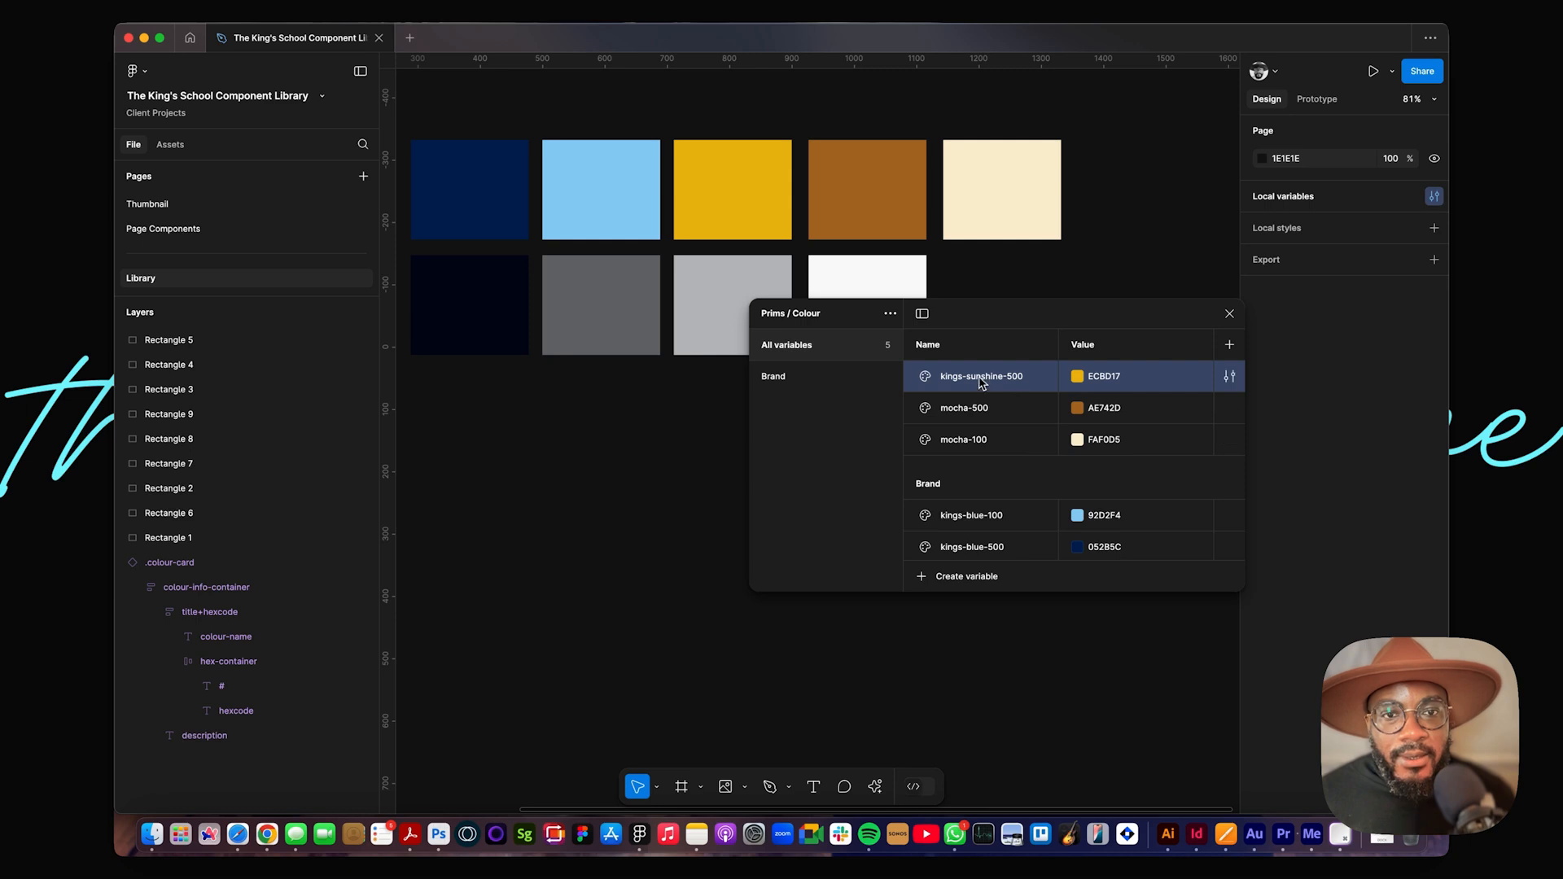
{"action": "double_click", "coordinate": [970, 381]}
{"action": "key", "text": "BackSpace"}
{"action": "key", "text": "BackSpace"}
{"action": "key", "text": "BackSpace"}
{"action": "key", "text": "BackSpace"}
{"action": "key", "text": "BackSpace"}
{"action": "key", "text": "BackSpace"}
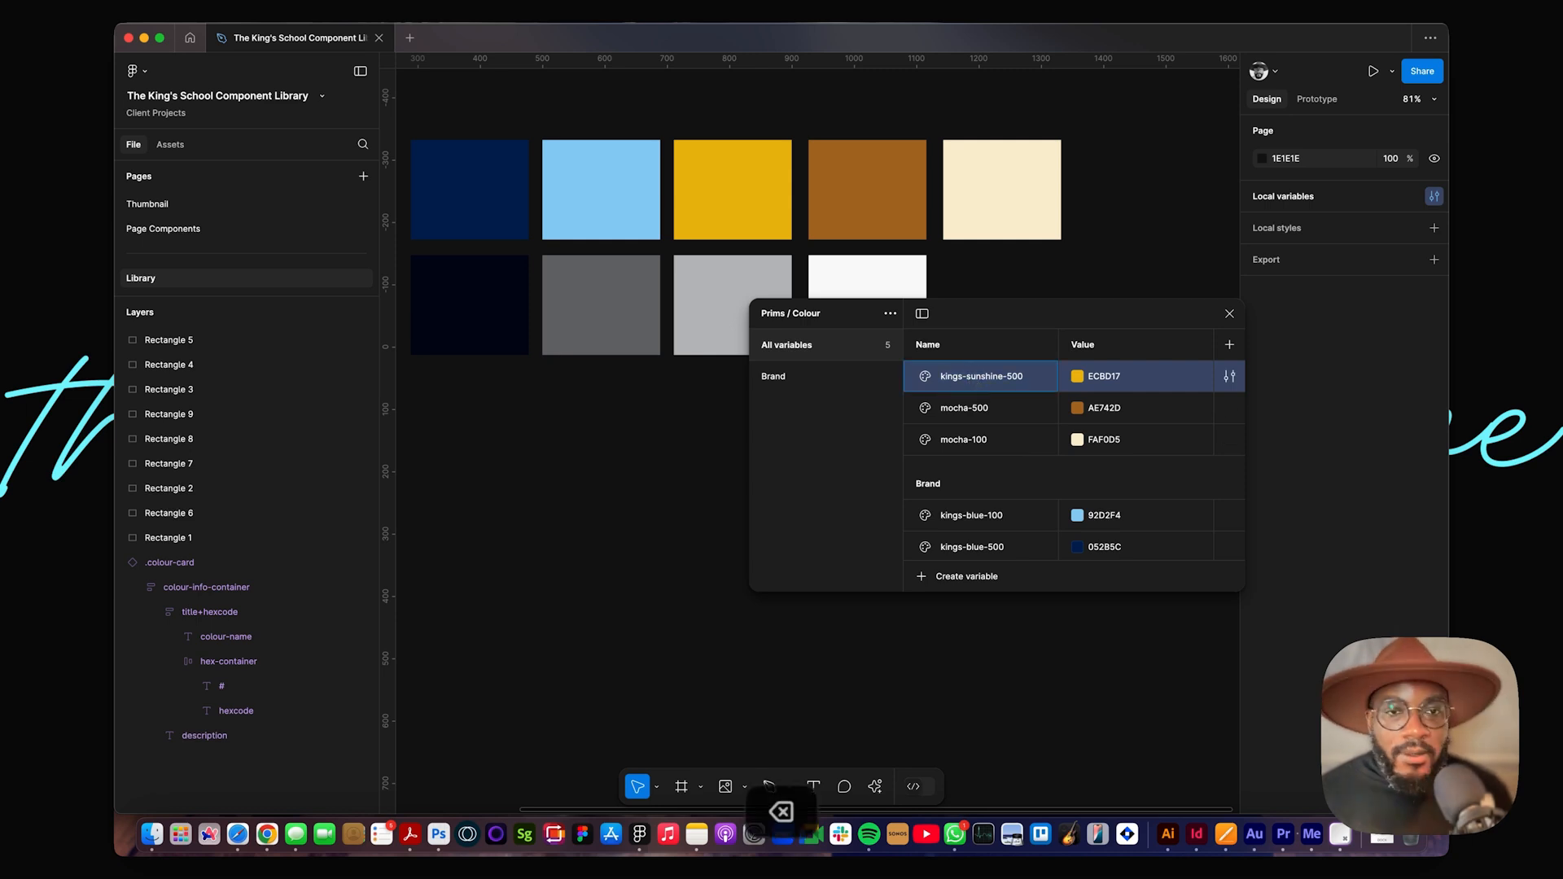
{"action": "key", "text": "Return"}
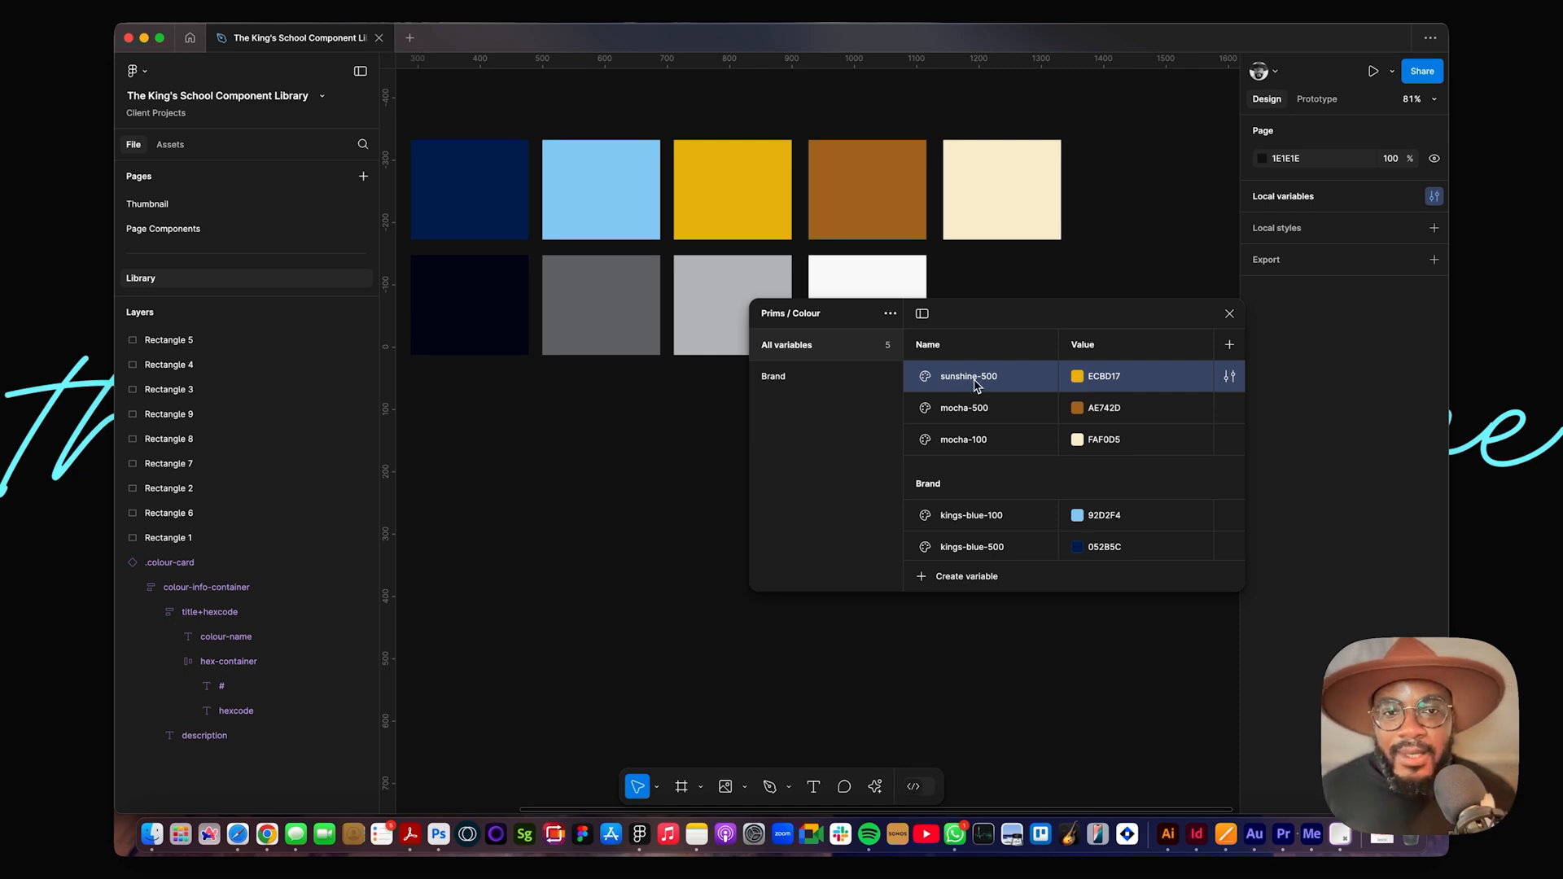
Step: Group sunshine-500, mocha-500 and mocha-100 into a new group named Accents, and place mocha-100 above mocha-500
{"action": "left_click", "coordinate": [1021, 438], "text": "shift"}
{"action": "right_click", "coordinate": [1020, 421]}
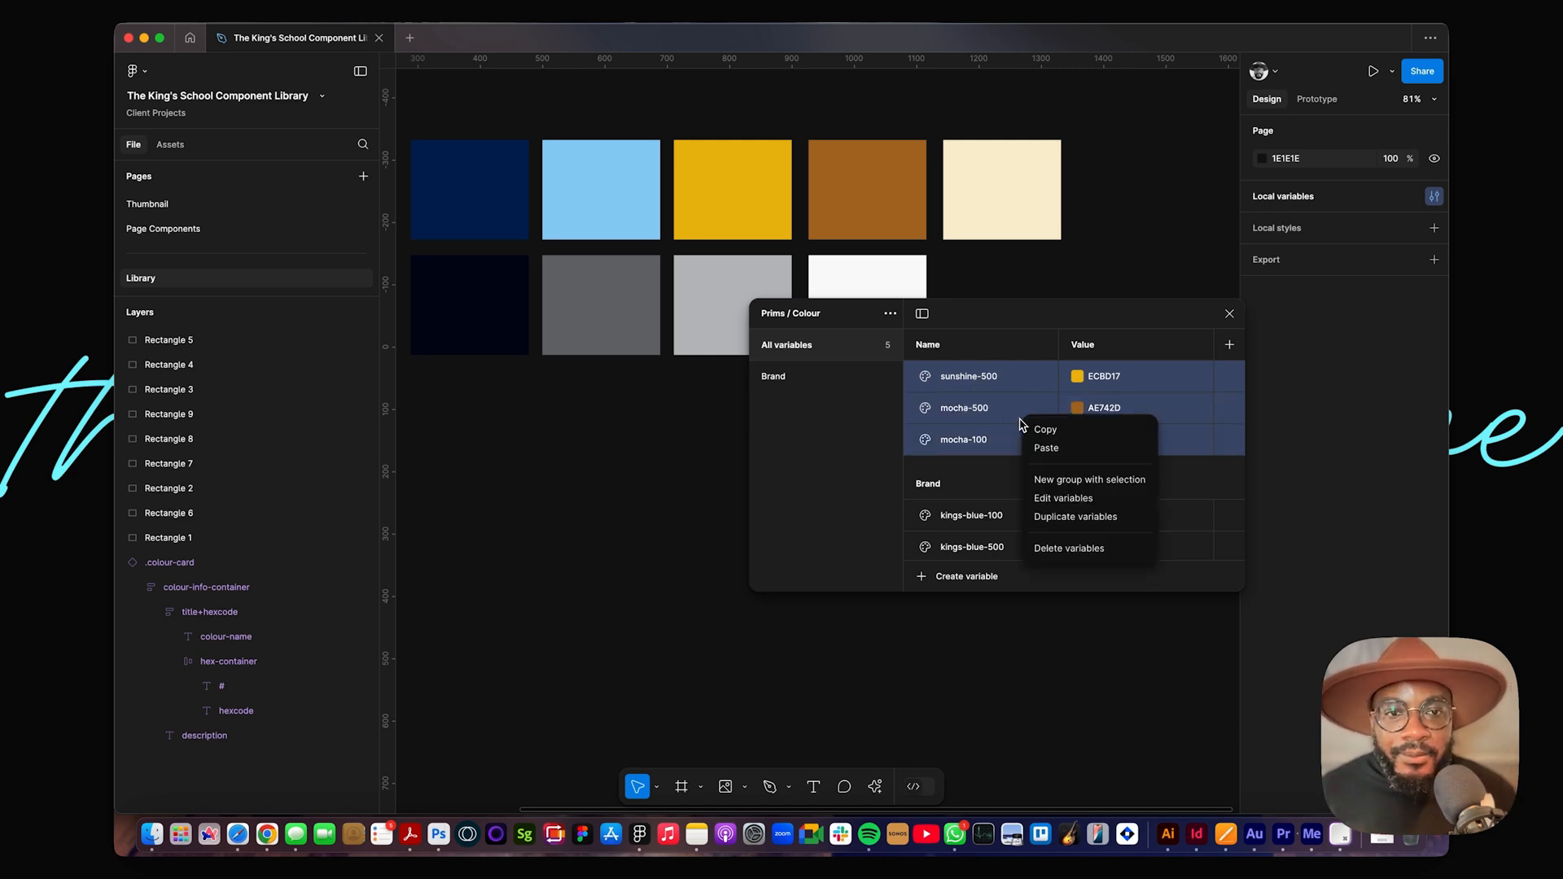
{"action": "left_click", "coordinate": [1044, 482]}
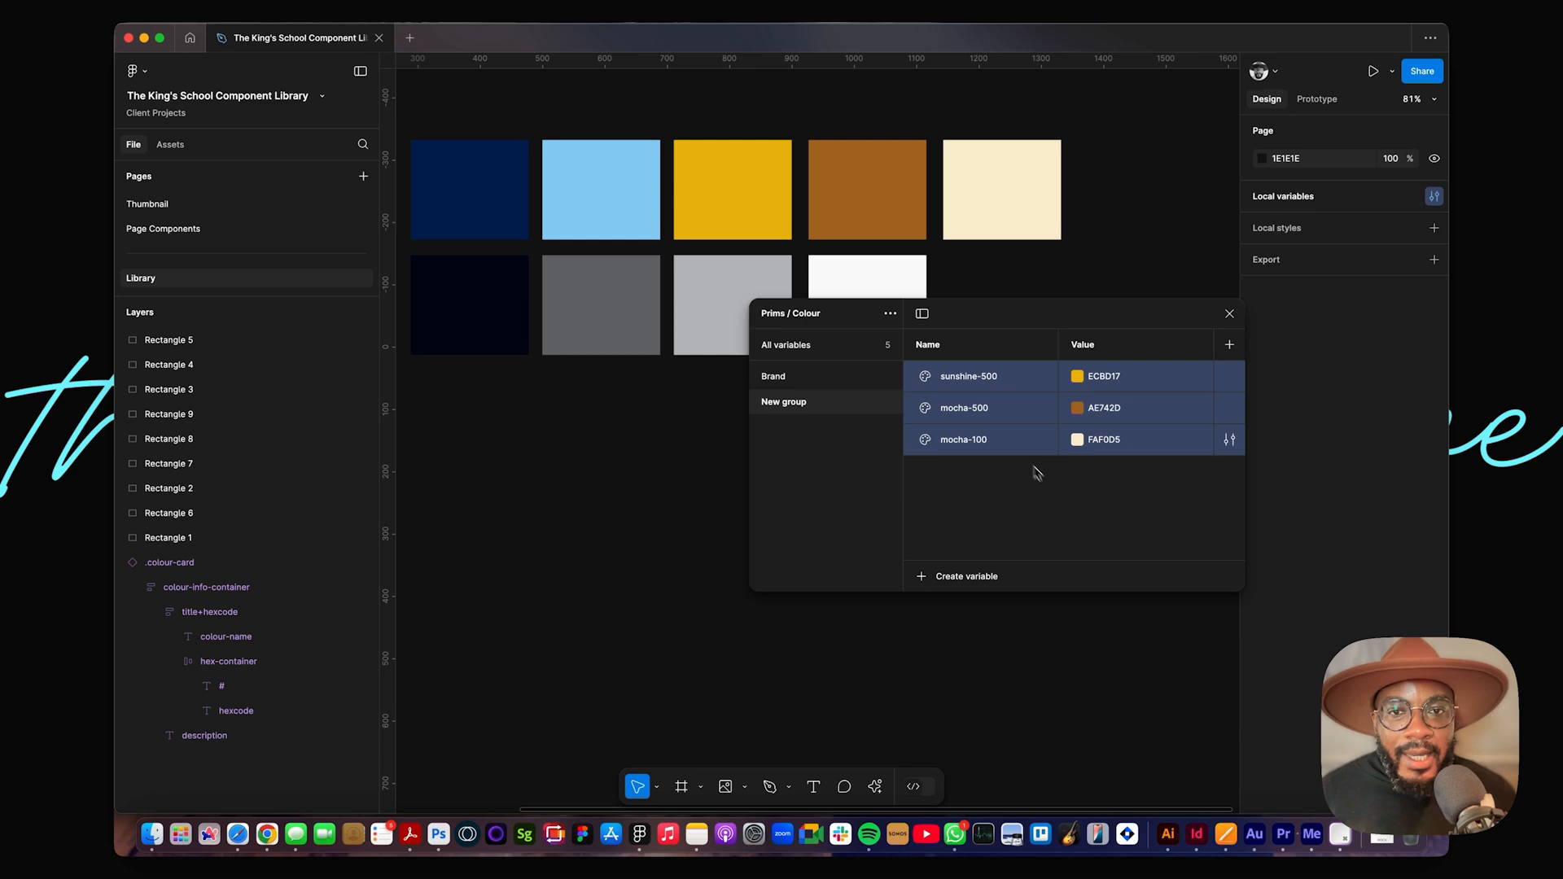
{"action": "double_click", "coordinate": [798, 403]}
{"action": "type", "text": "Accents"}
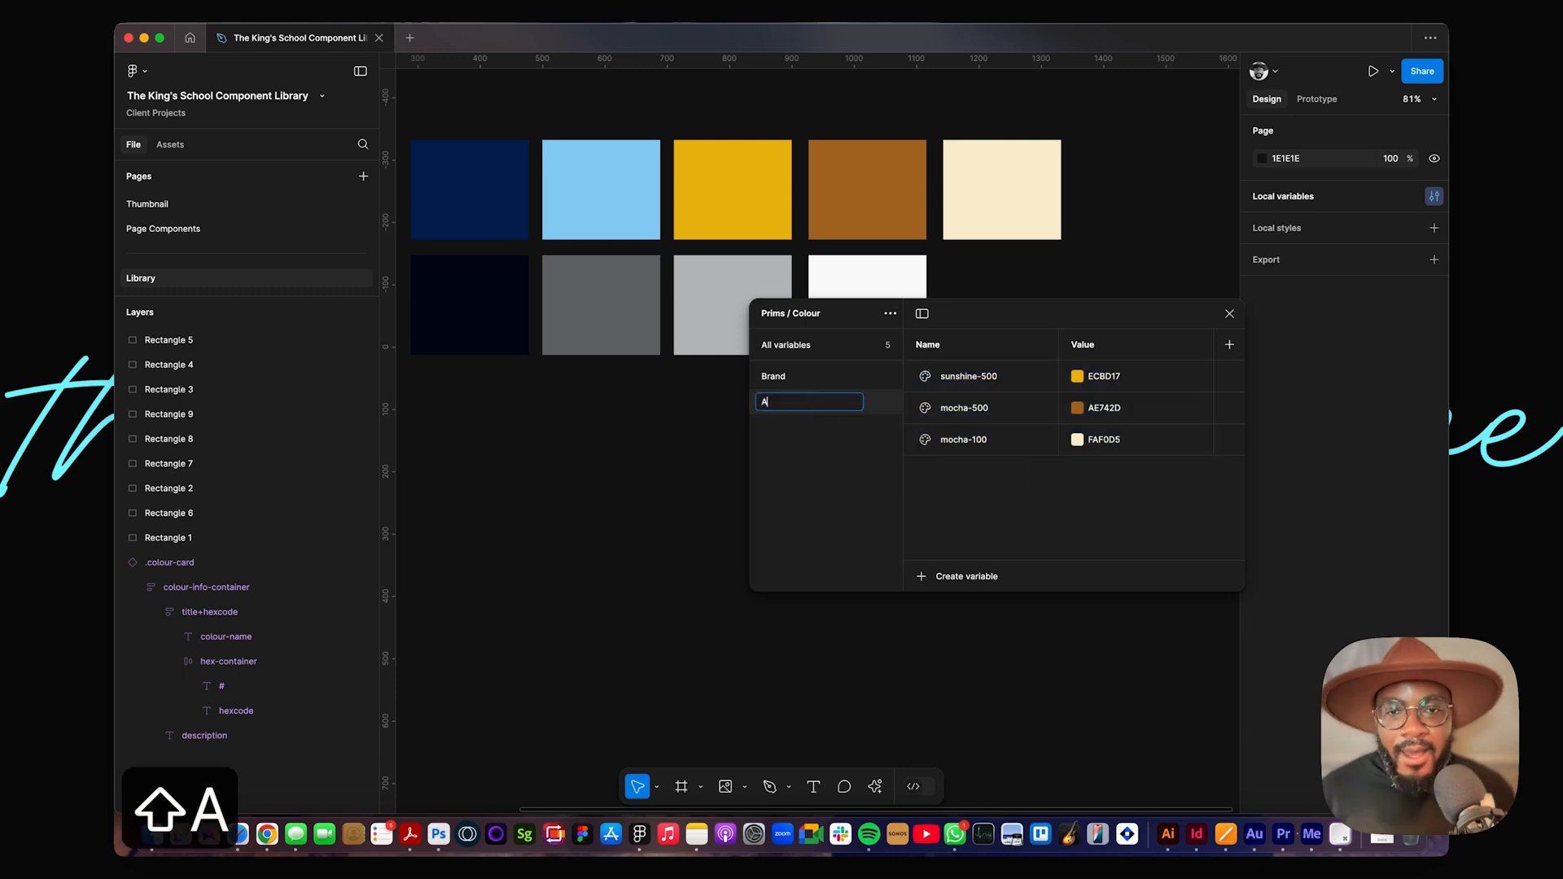
{"action": "key", "text": "Return"}
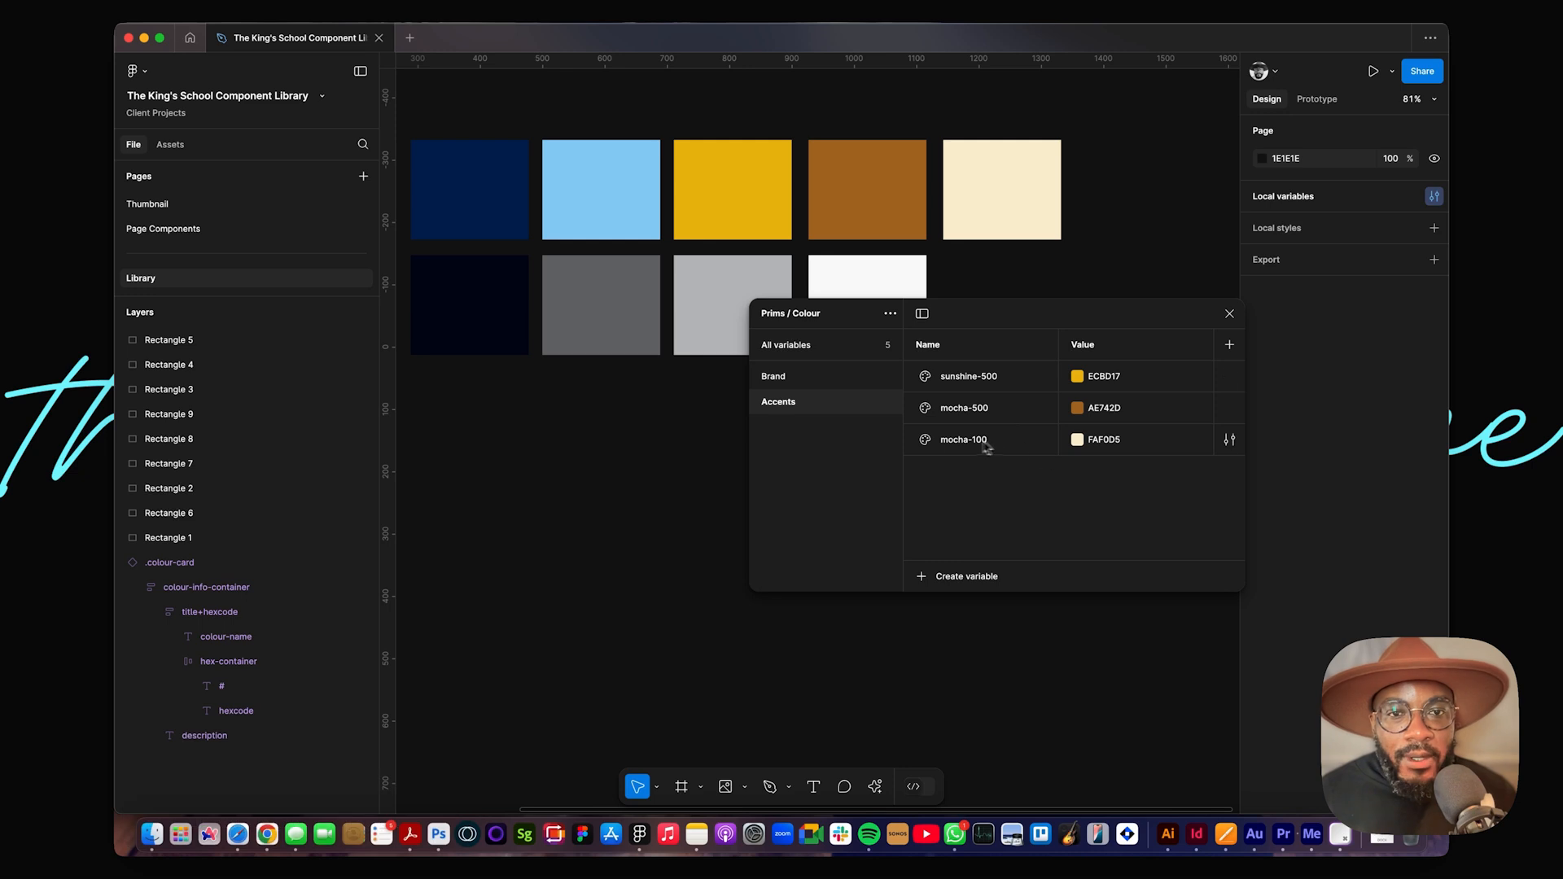
{"action": "left_click_drag", "start_coordinate": [994, 454], "coordinate": [990, 412]}
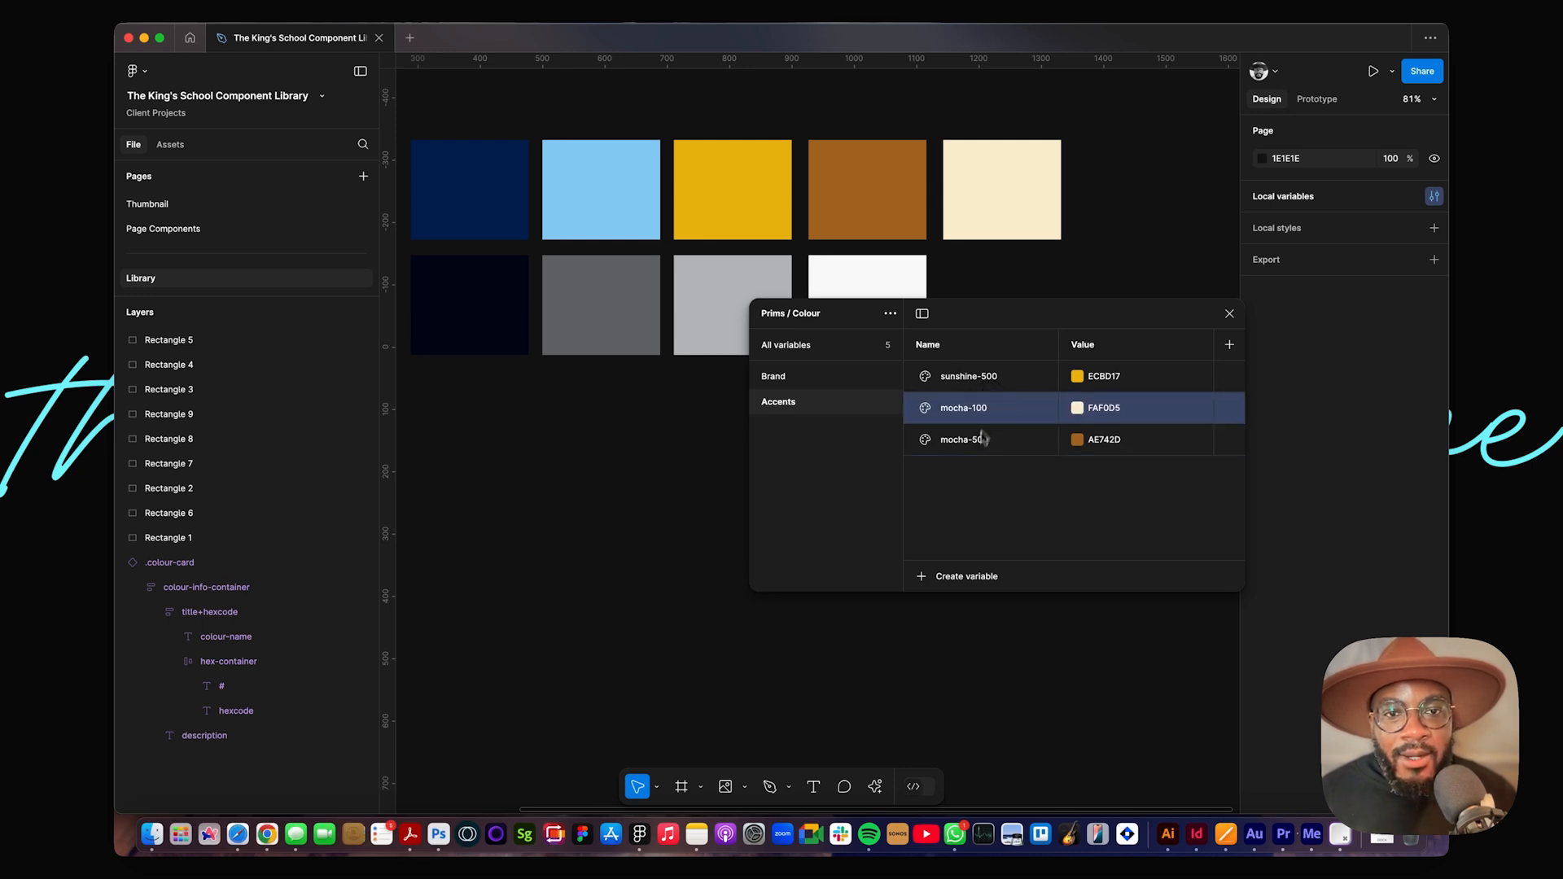
{"action": "left_click", "coordinate": [986, 479]}
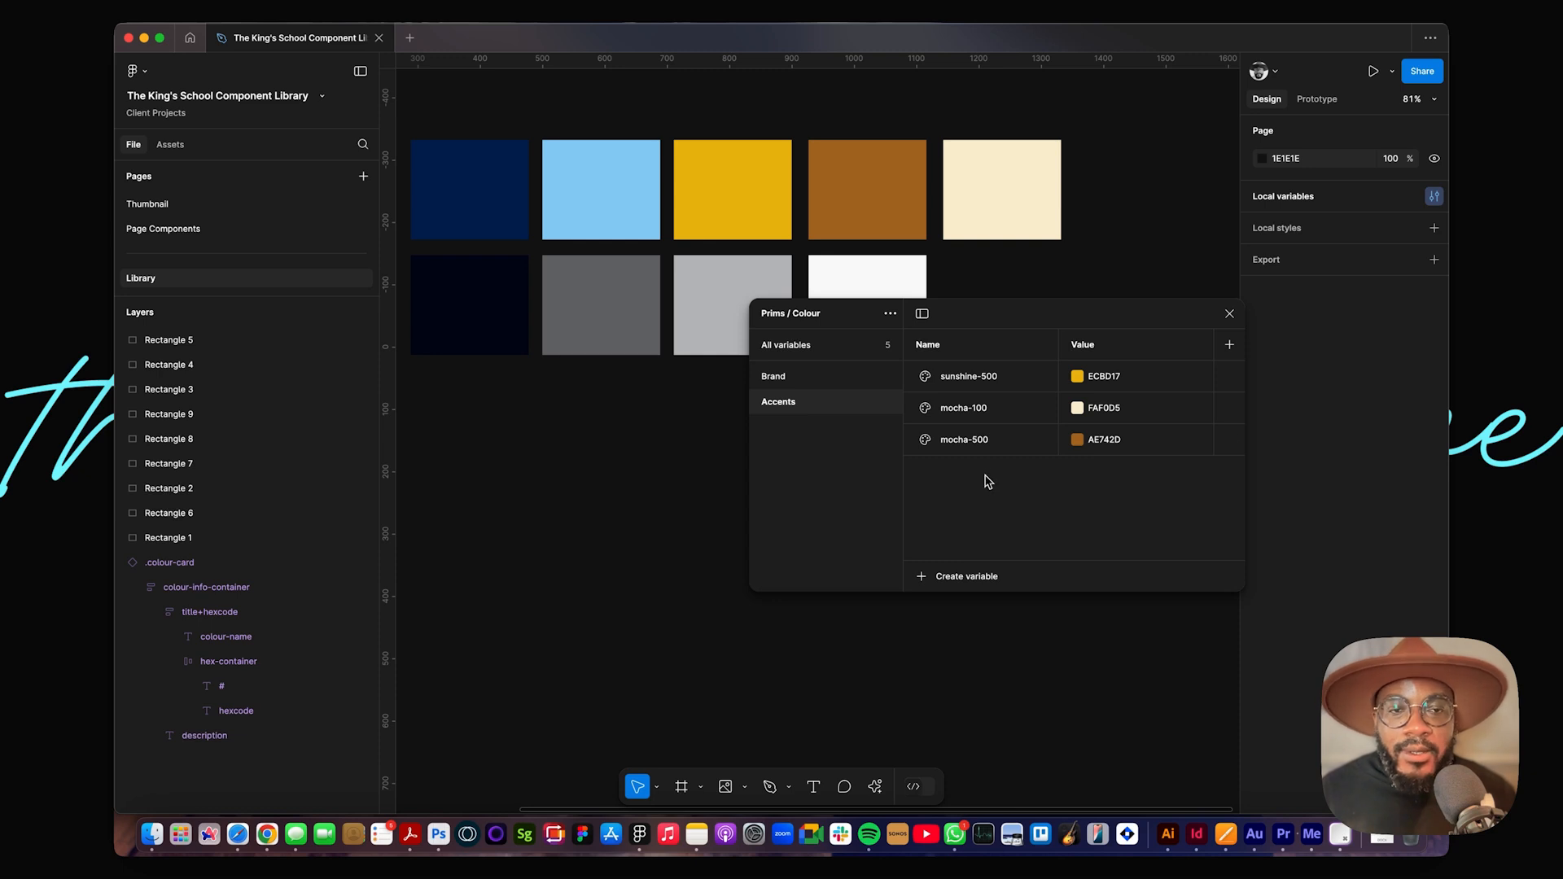
Step: Show all variables in the collection and move the variables window clear of the colour swatches
{"action": "left_click", "coordinate": [840, 358]}
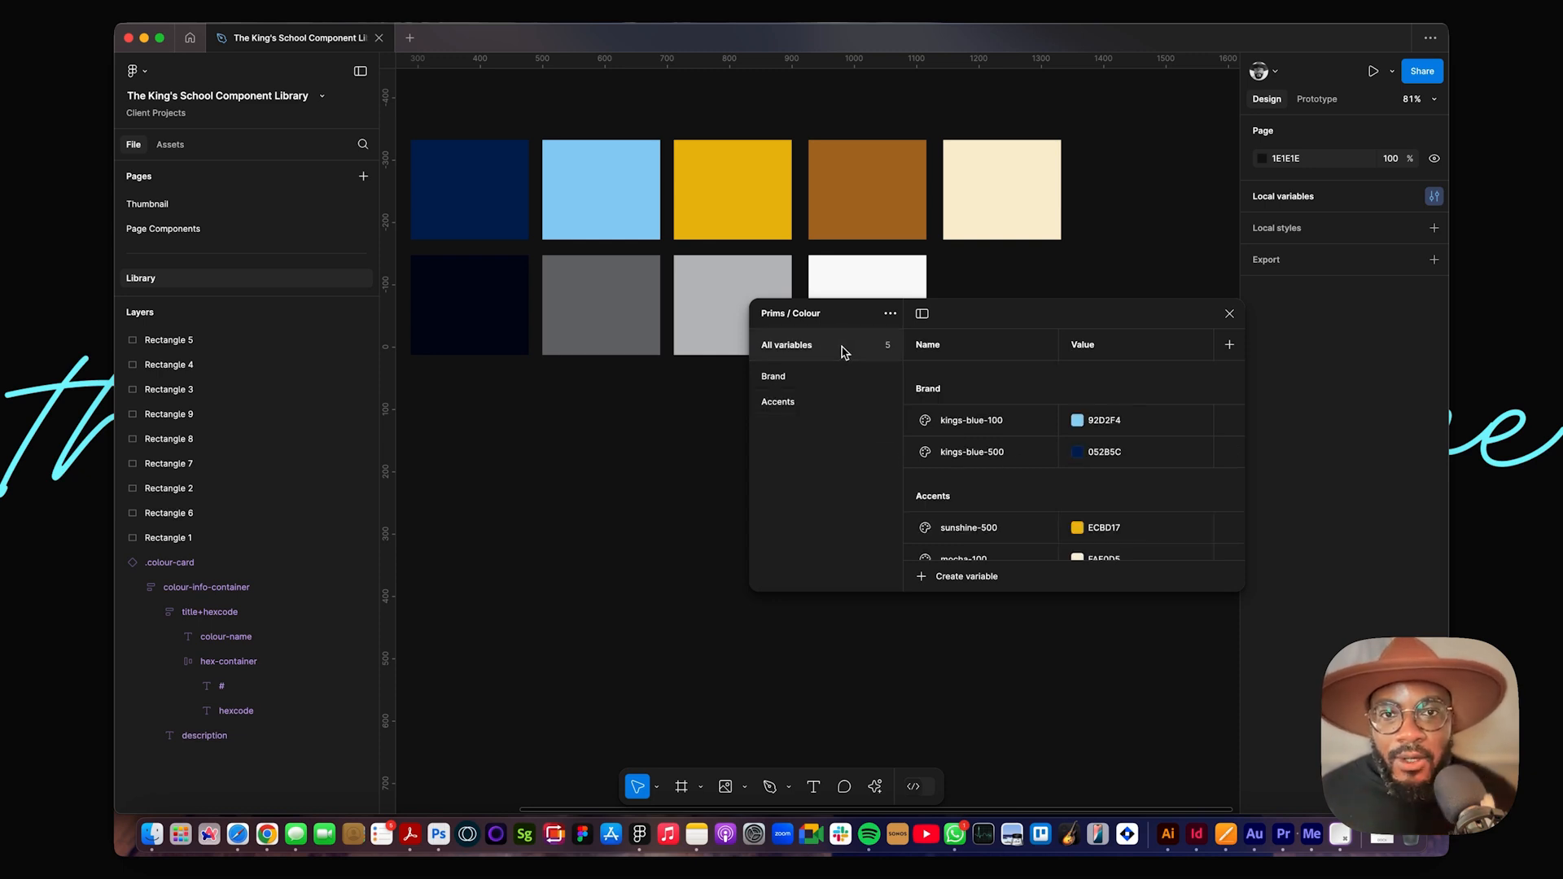
{"action": "scroll", "coordinate": [716, 335], "scroll_direction": "down", "scroll_amount": 3}
{"action": "scroll", "coordinate": [733, 203], "scroll_direction": "up", "scroll_amount": 3}
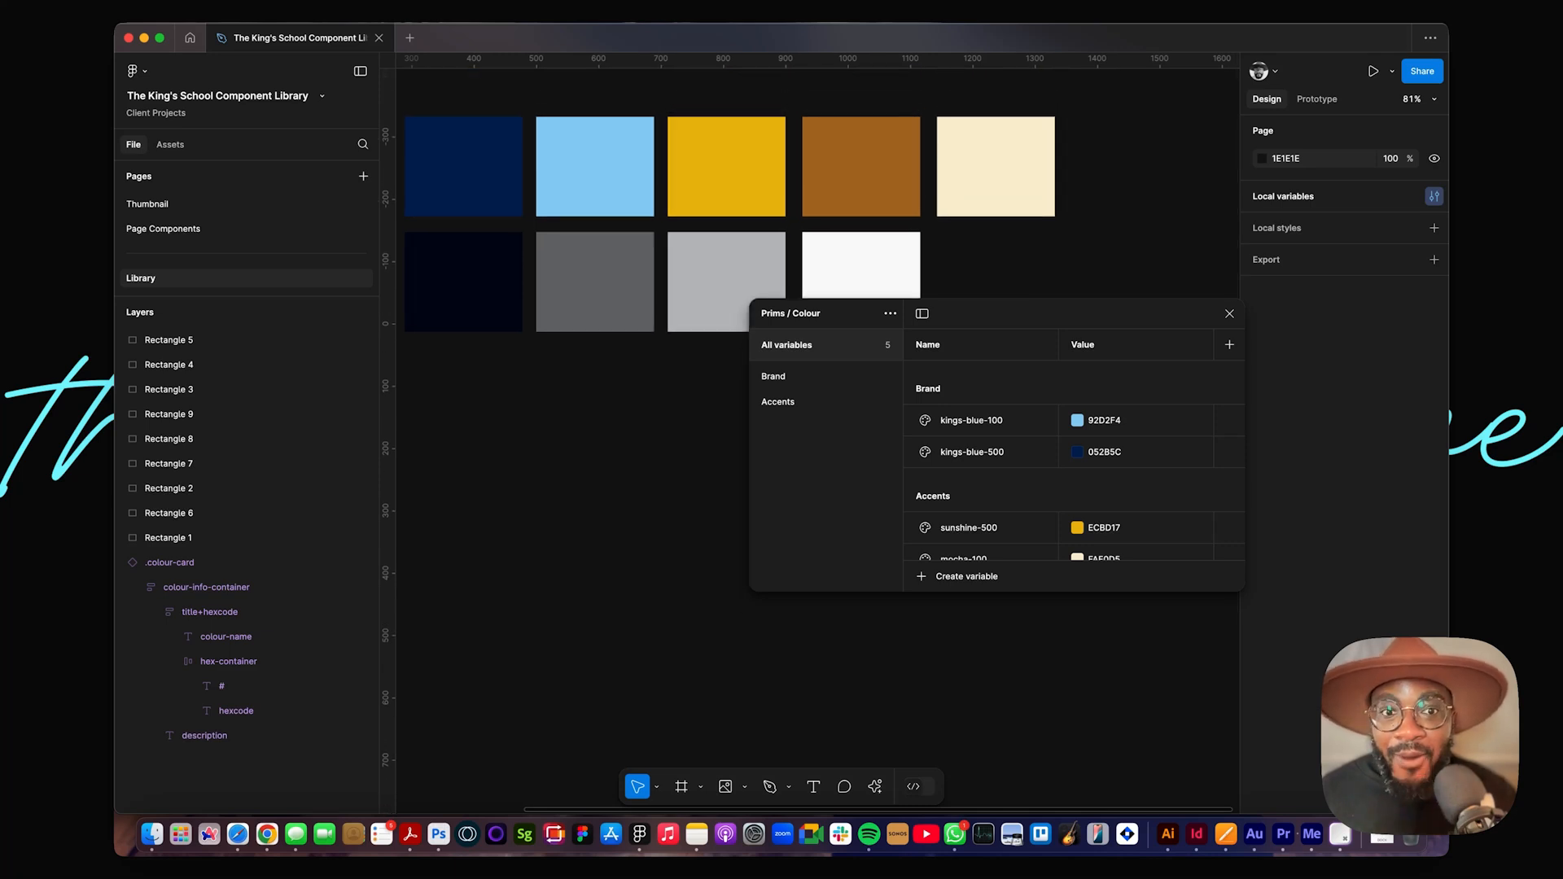
{"action": "scroll", "coordinate": [814, 326], "scroll_direction": "down", "scroll_amount": 1}
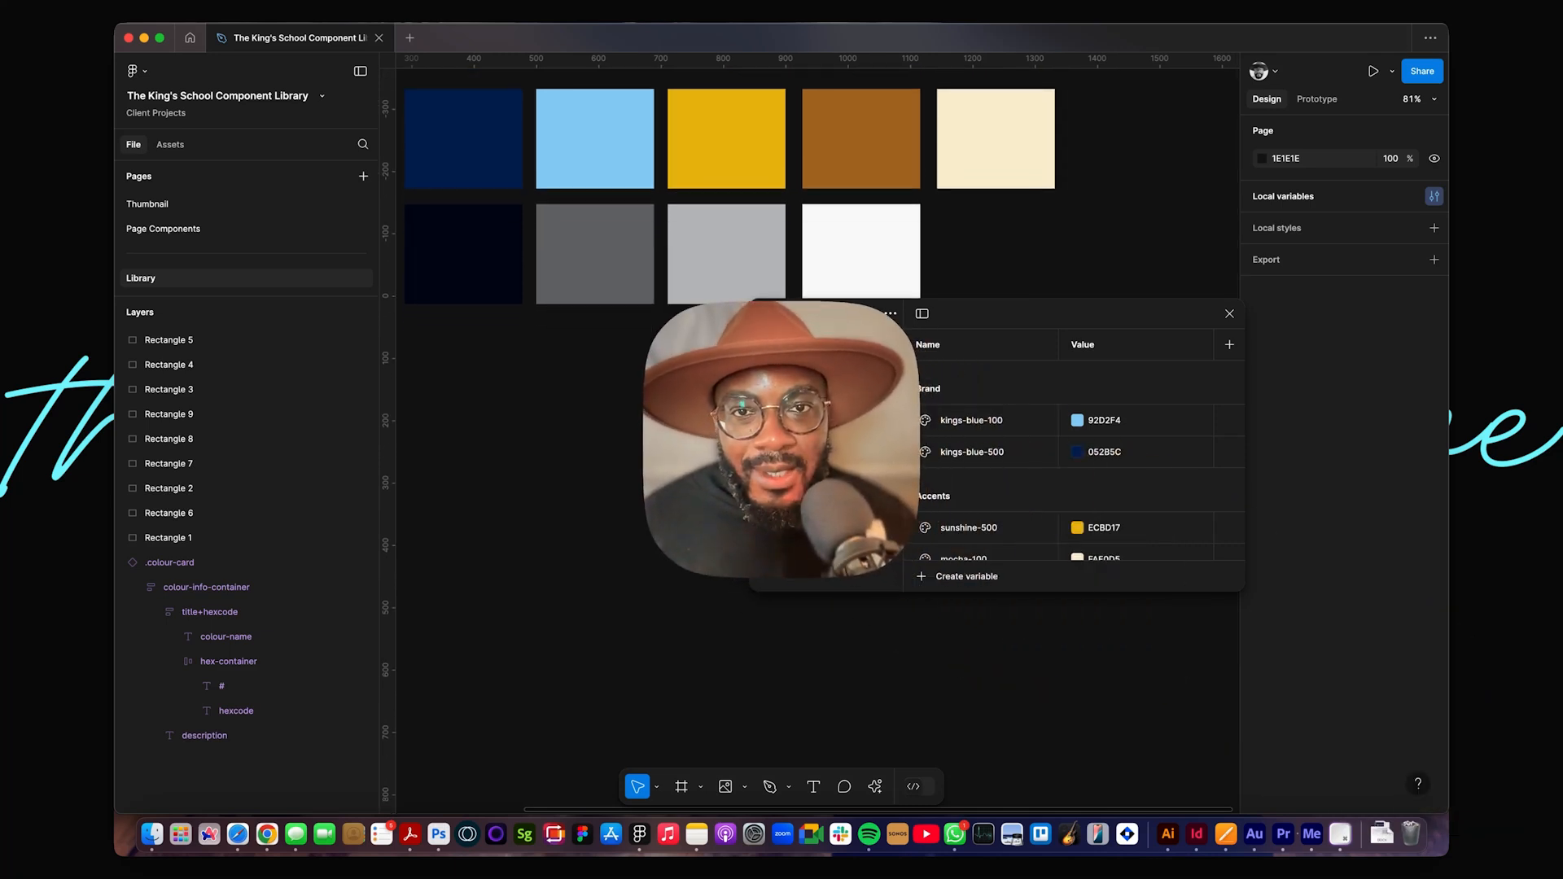
{"action": "scroll", "coordinate": [733, 196], "scroll_direction": "down", "scroll_amount": 1}
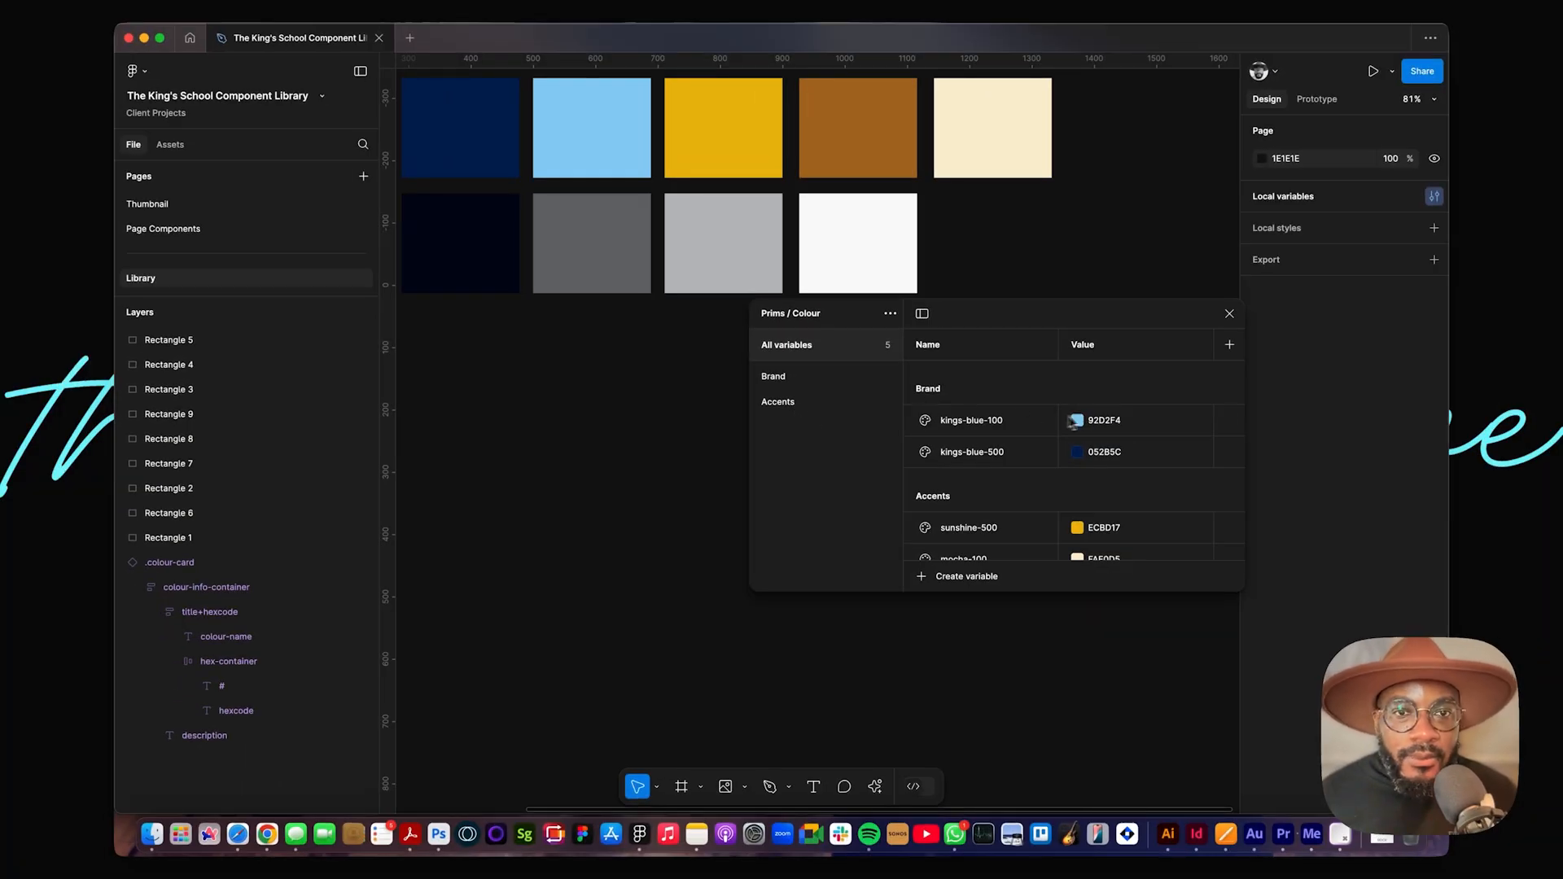
{"action": "left_click_drag", "start_coordinate": [1050, 332], "coordinate": [1012, 349]}
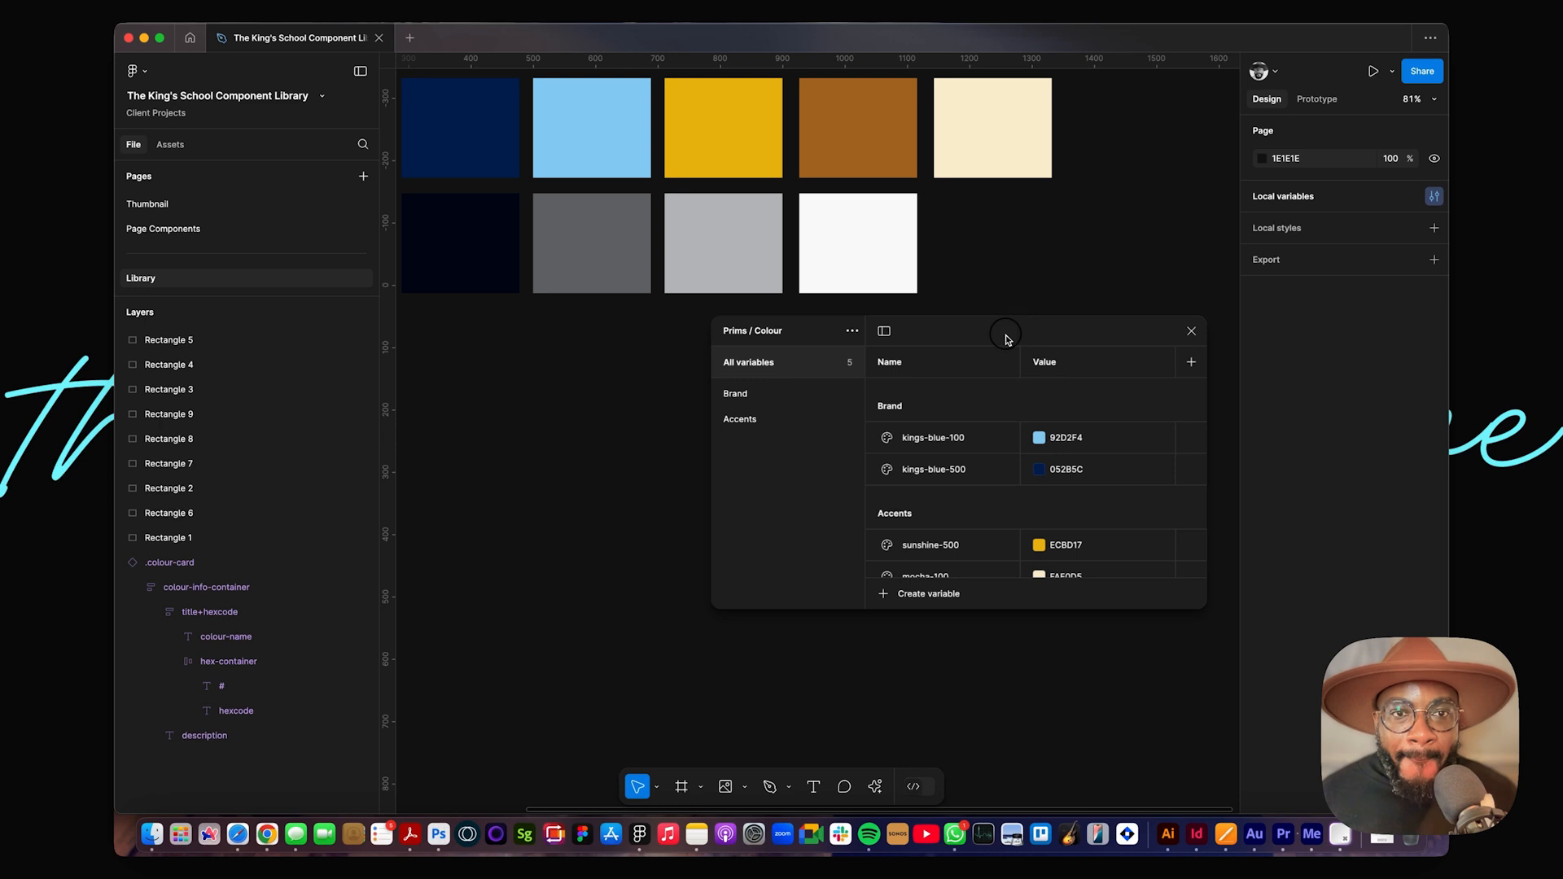
{"action": "left_click", "coordinate": [1191, 361]}
{"action": "type", "text": "§"}
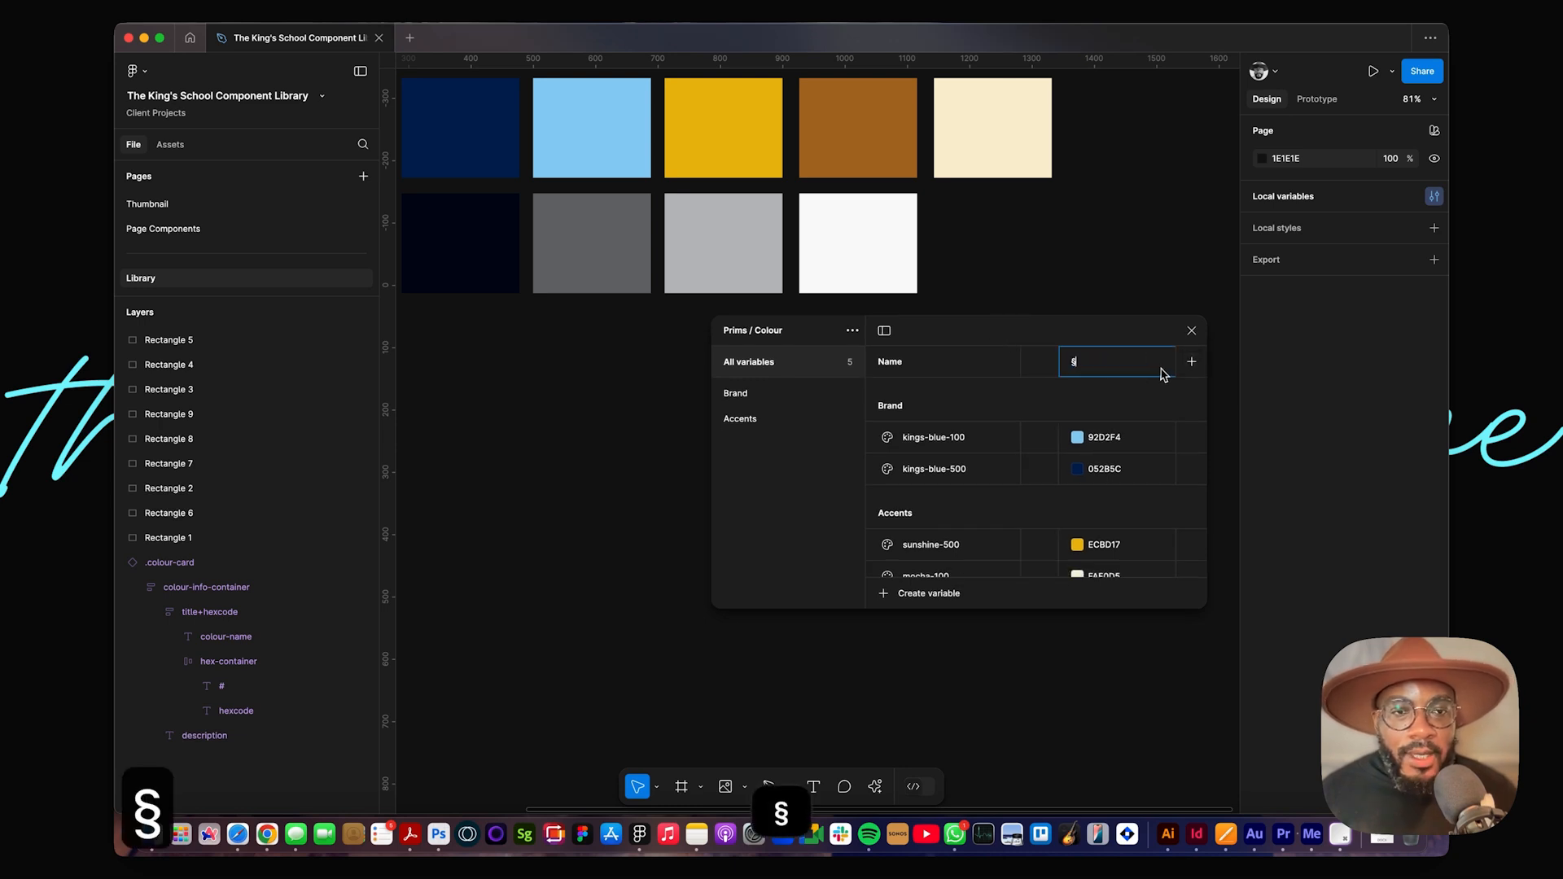
{"action": "left_click", "coordinate": [727, 450]}
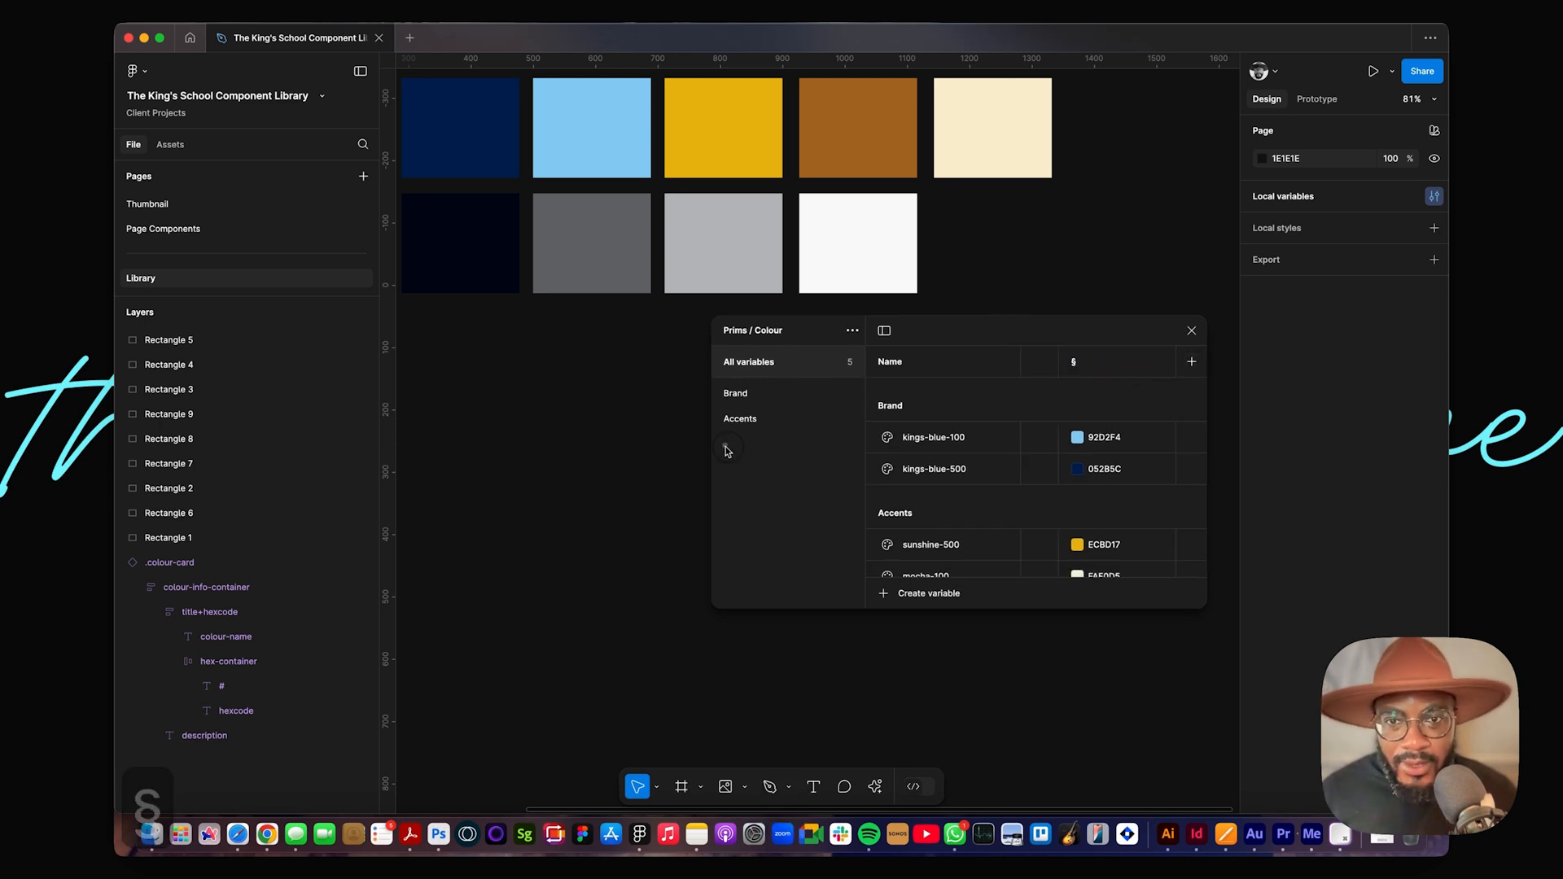
{"action": "key", "text": "super+z"}
{"action": "key", "text": "super+z"}
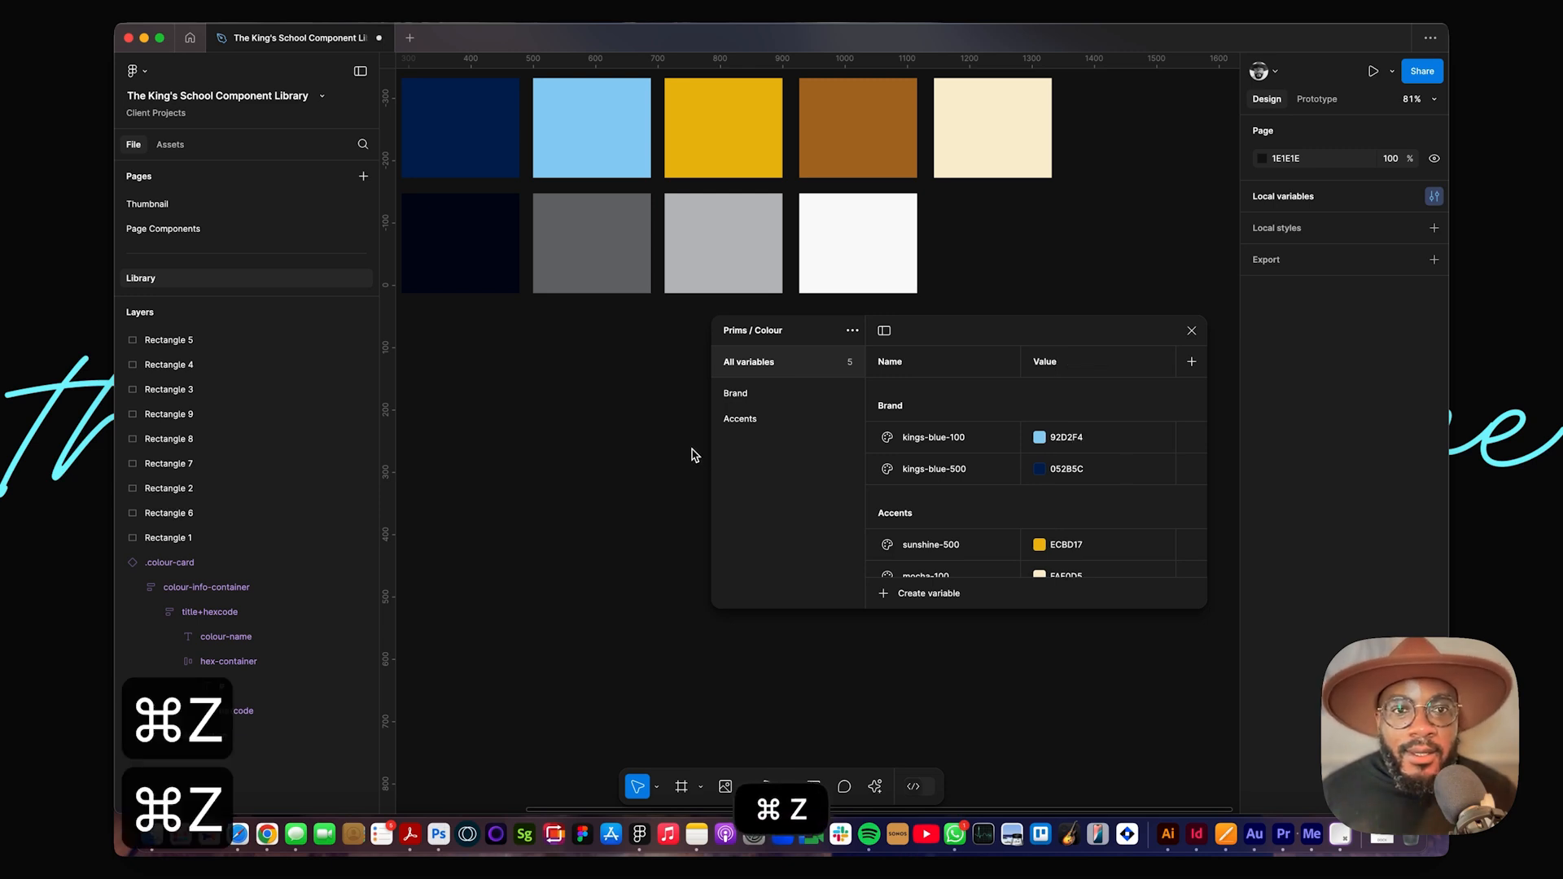
Step: Widen the variables window and look through the variables in the Brand and Accents groups
{"action": "left_click_drag", "start_coordinate": [713, 445], "coordinate": [506, 445]}
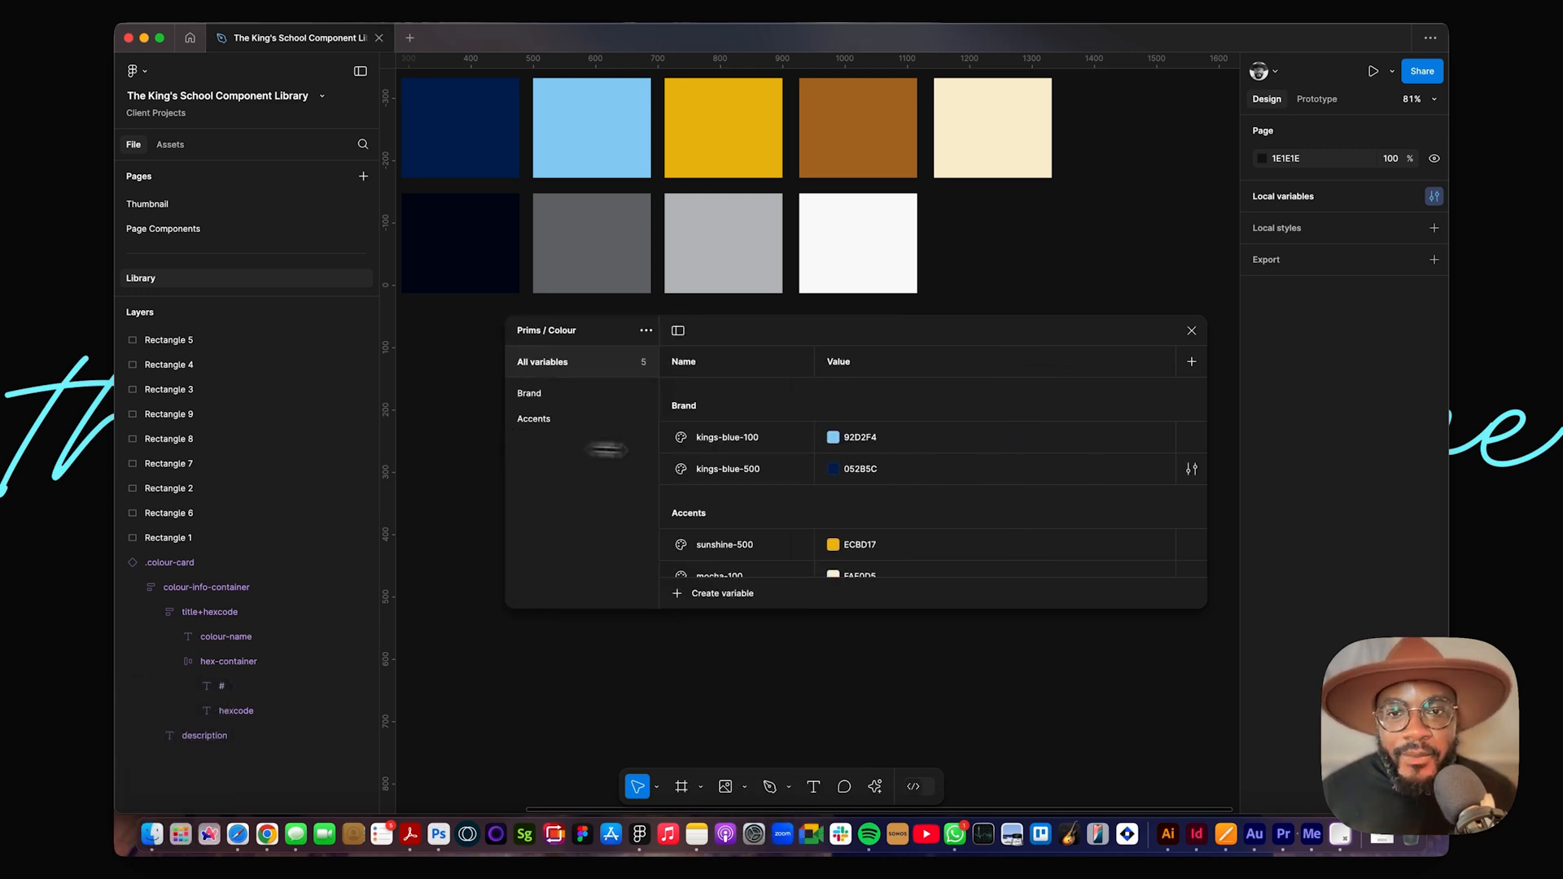
{"action": "scroll", "coordinate": [870, 464], "scroll_direction": "down", "scroll_amount": 1}
{"action": "scroll", "coordinate": [871, 464], "scroll_direction": "up", "scroll_amount": 1}
{"action": "scroll", "coordinate": [867, 471], "scroll_direction": "down", "scroll_amount": 1}
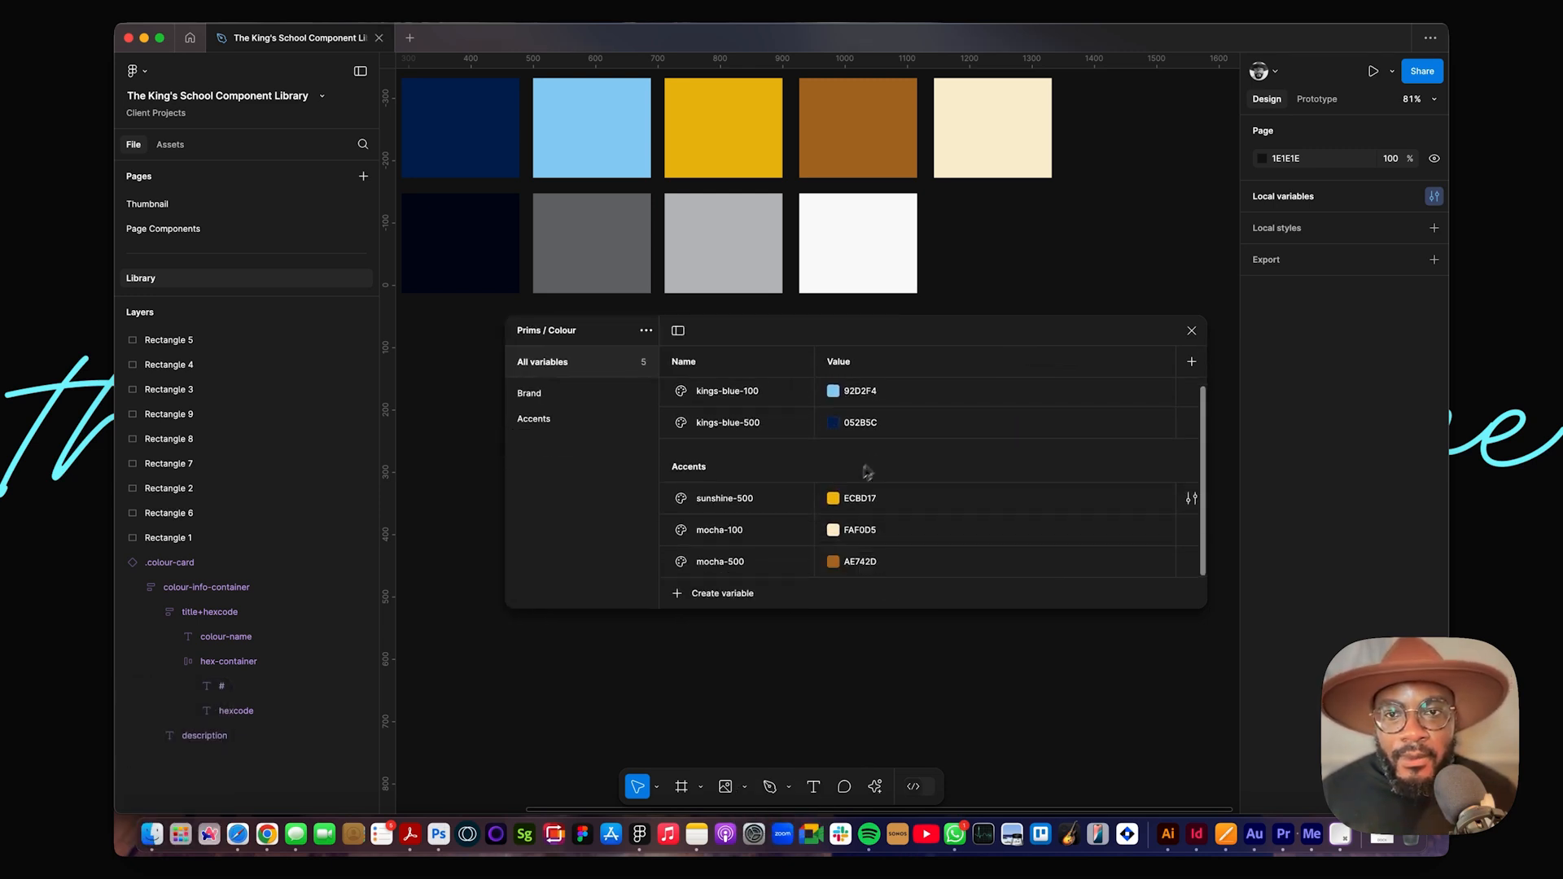
Step: Create a new colour variable in the collection and name it dark-blue-500
{"action": "left_click", "coordinate": [713, 601]}
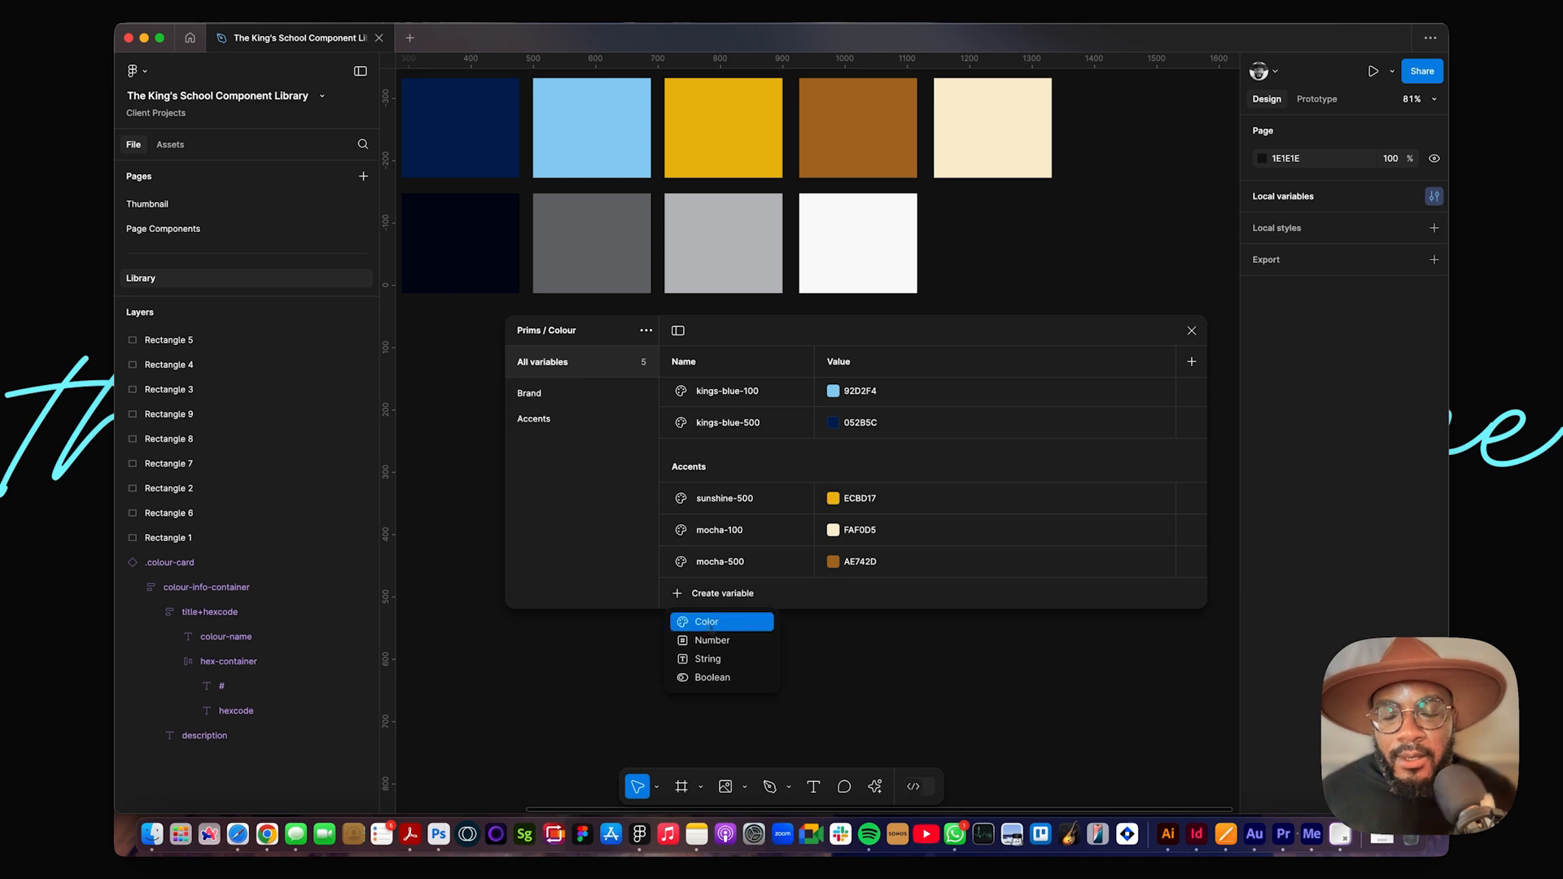
{"action": "left_click", "coordinate": [708, 622]}
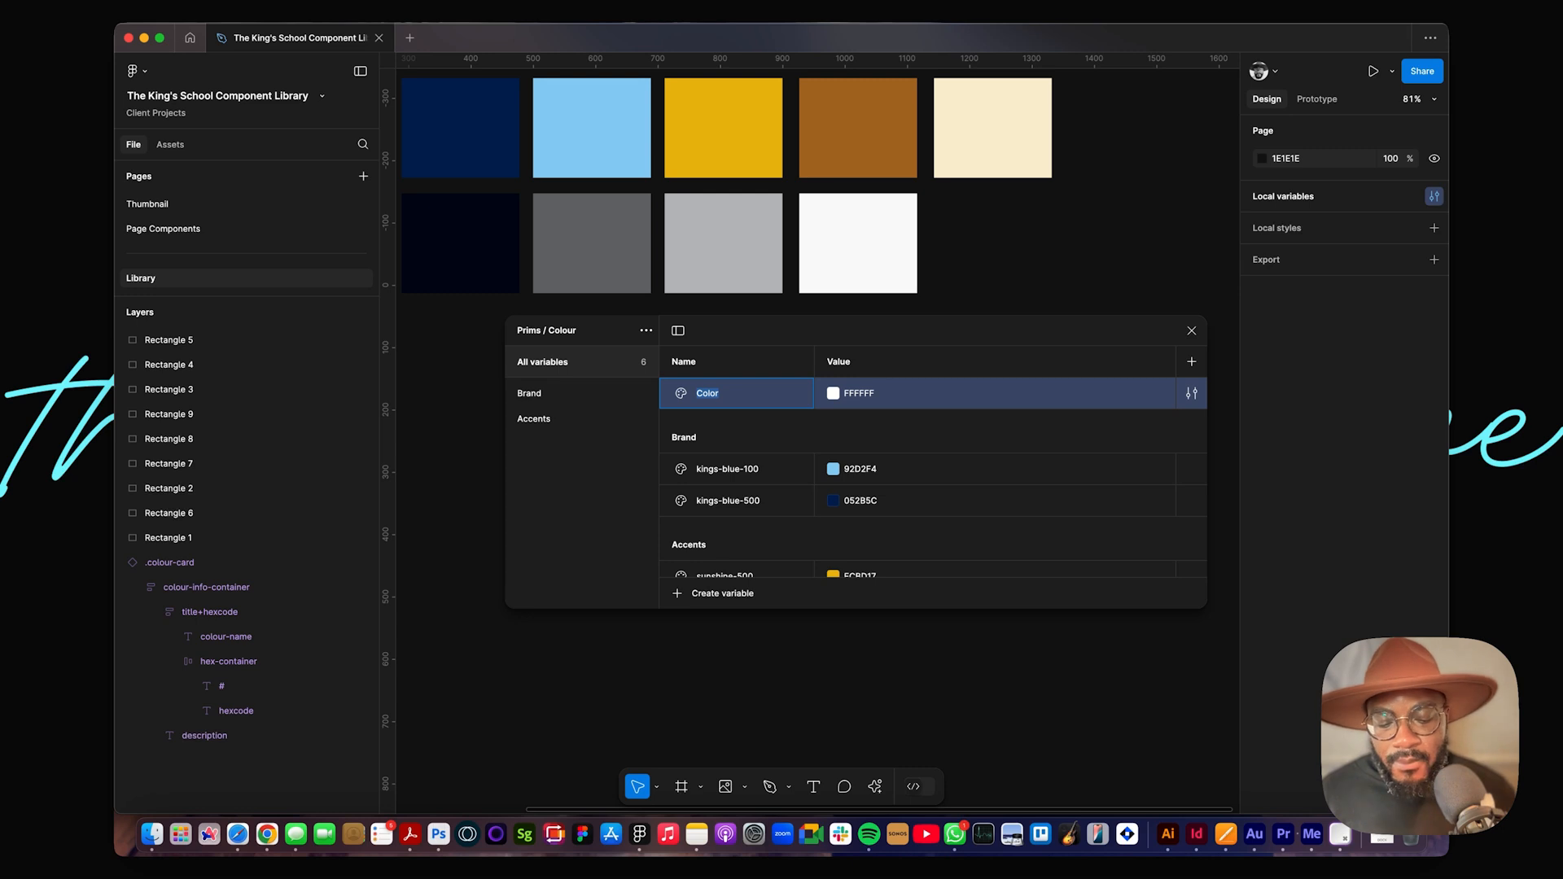
{"action": "type", "text": "blye"}
{"action": "key", "text": "BackSpace"}
{"action": "key", "text": "BackSpace"}
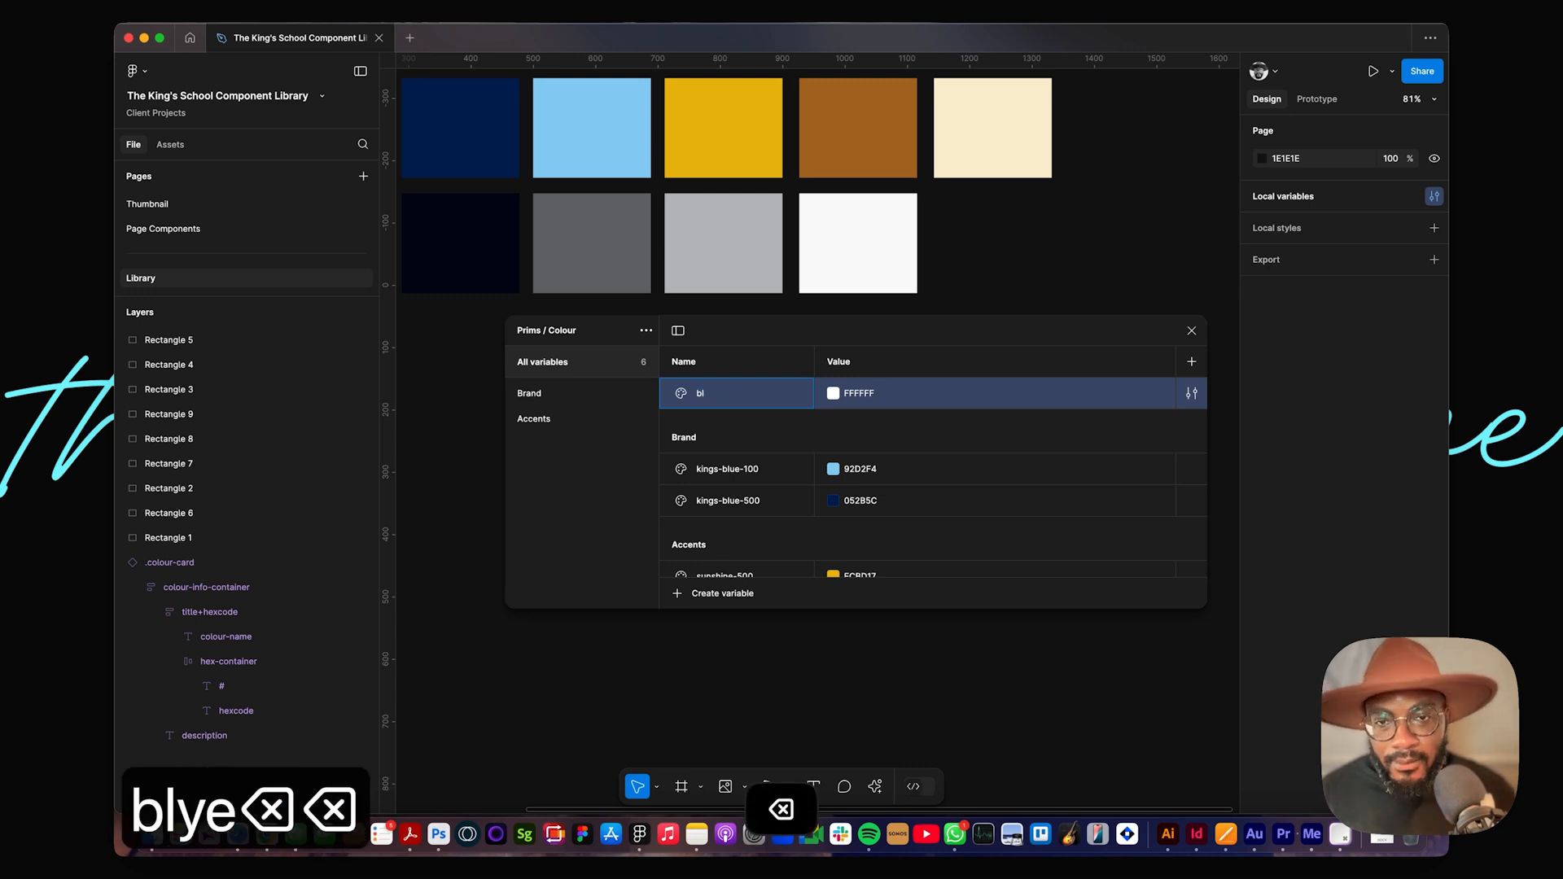
{"action": "type", "text": "ue="}
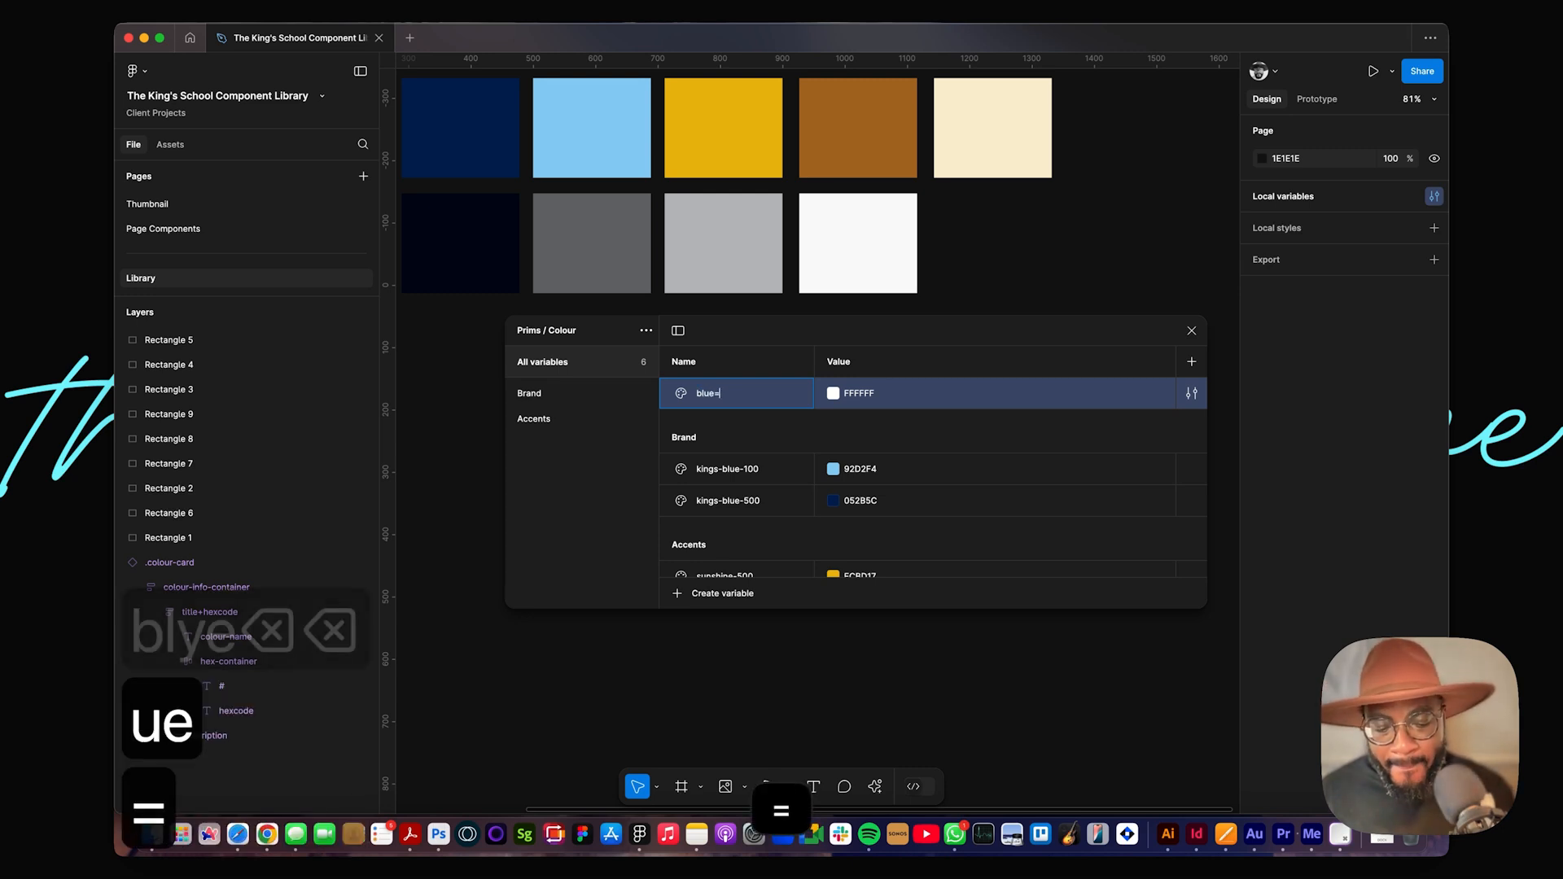
{"action": "key", "text": "BackSpace"}
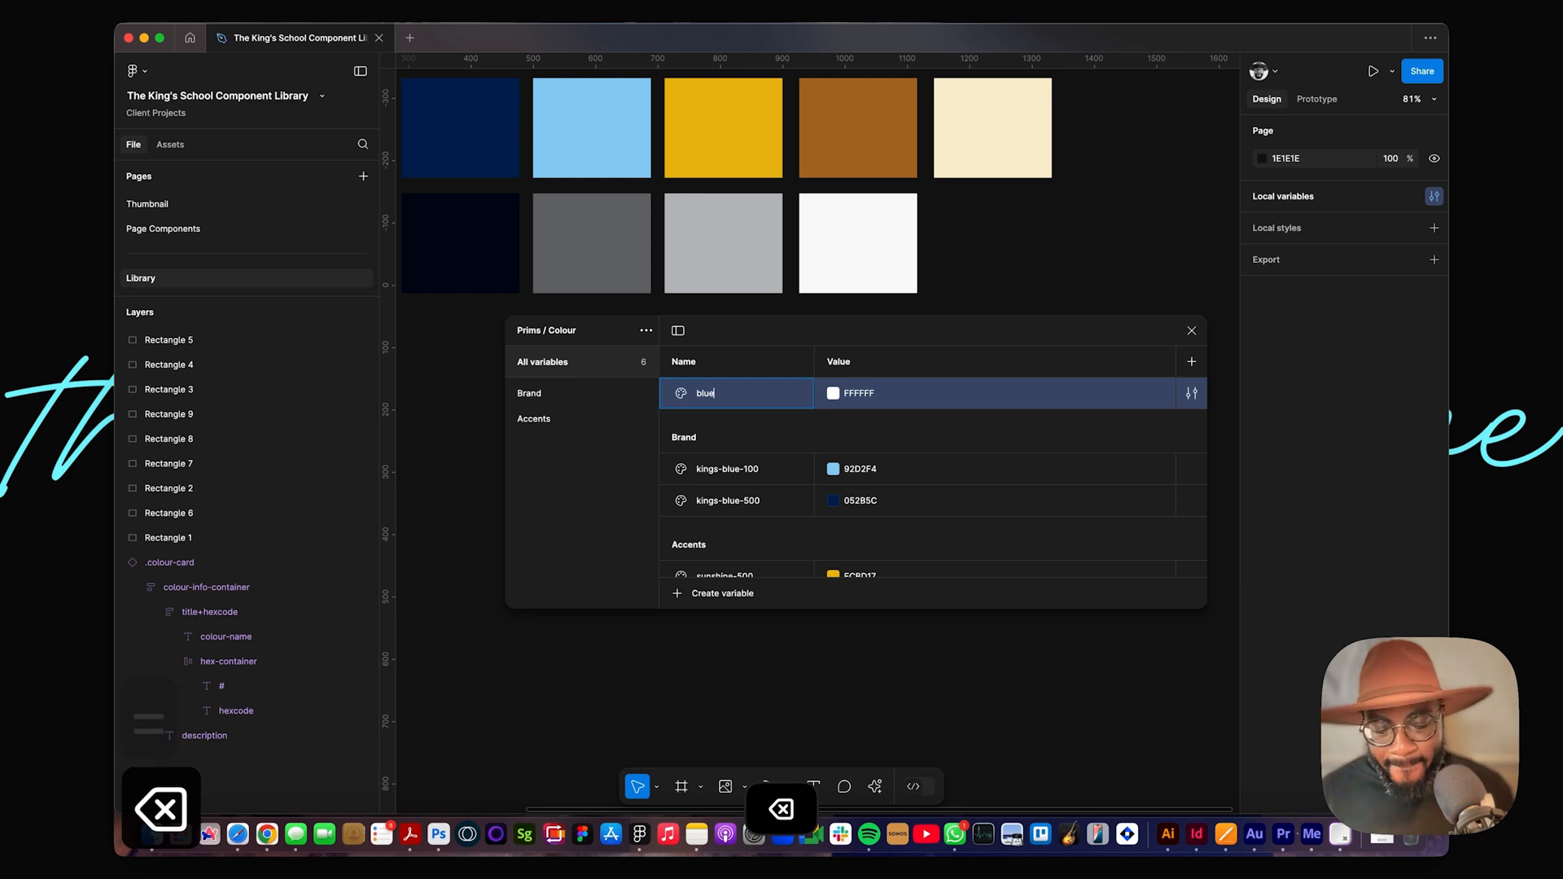
{"action": "key", "text": "BackSpace"}
{"action": "key", "text": "BackSpace"}
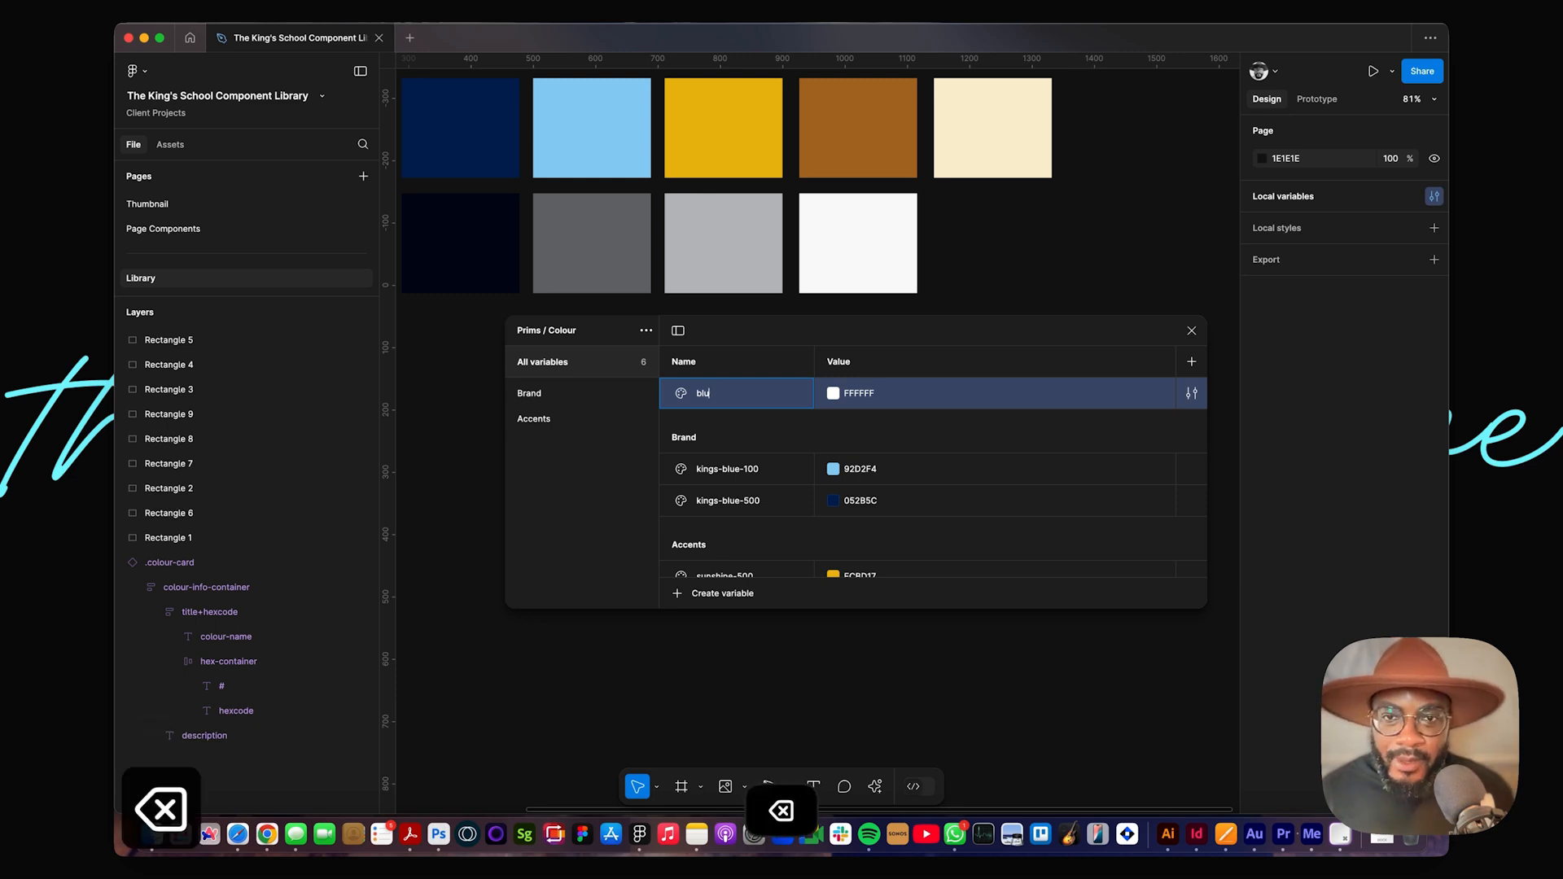
{"action": "key", "text": "BackSpace"}
{"action": "key", "text": "BackSpace"}
{"action": "type", "text": "dark-"}
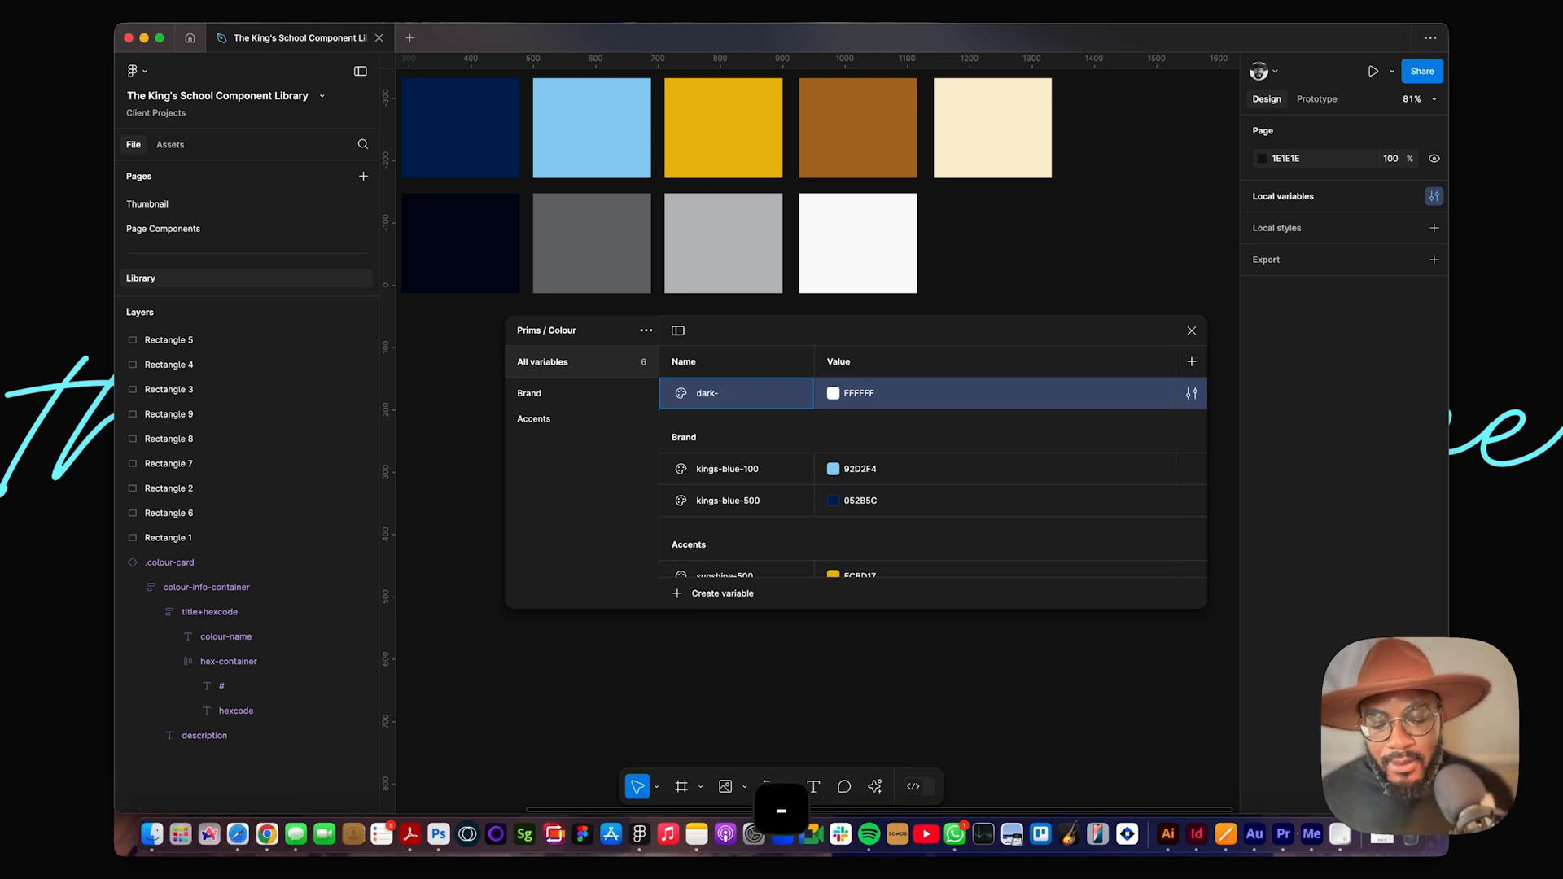
{"action": "type", "text": "blue"}
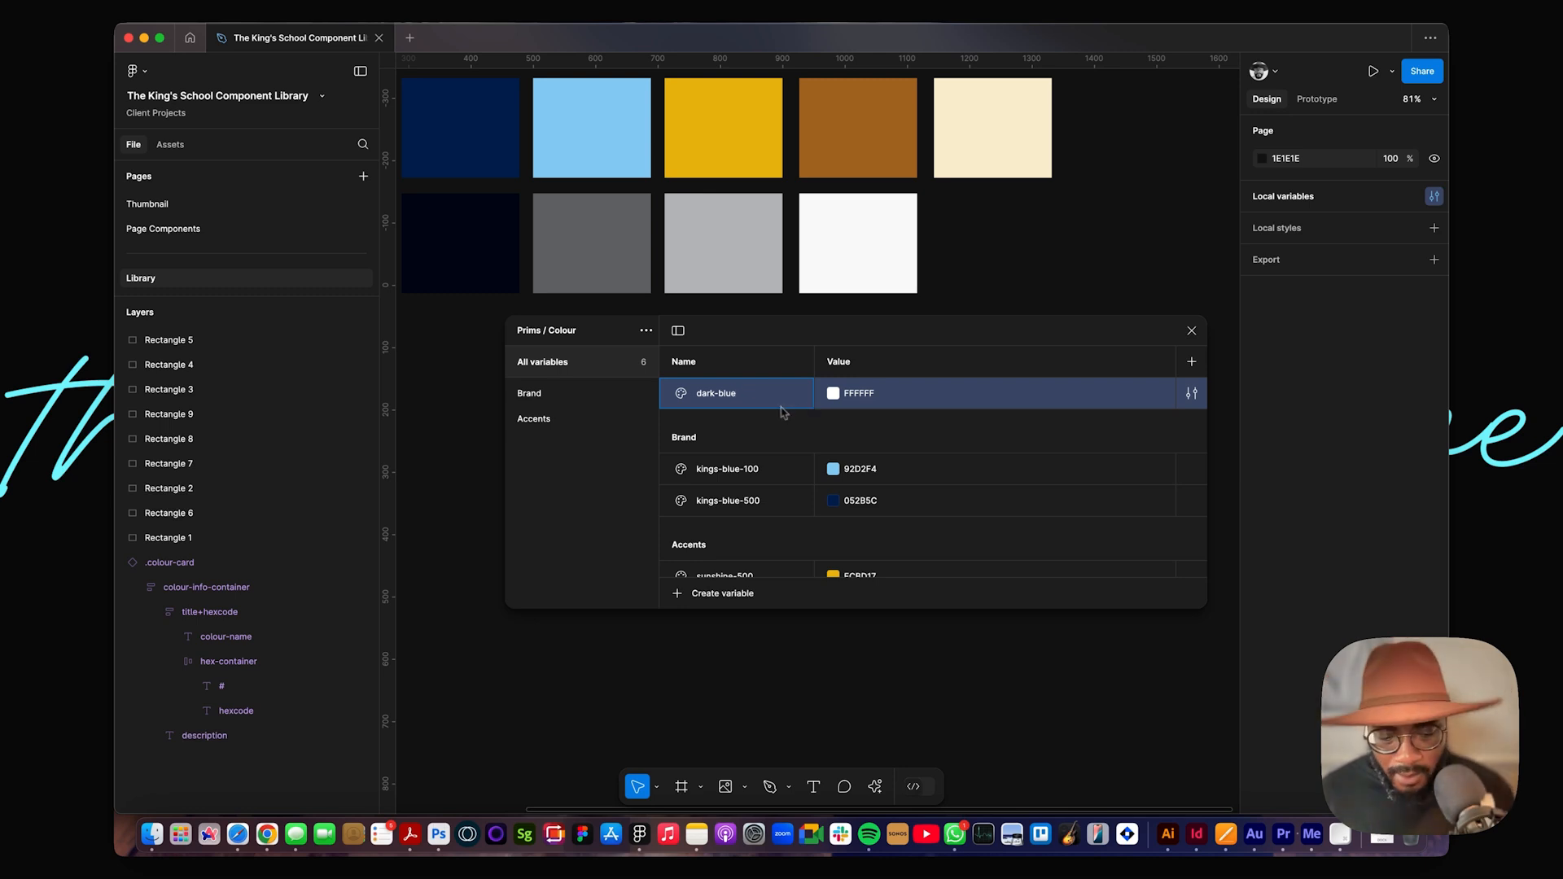
{"action": "type", "text": "-"}
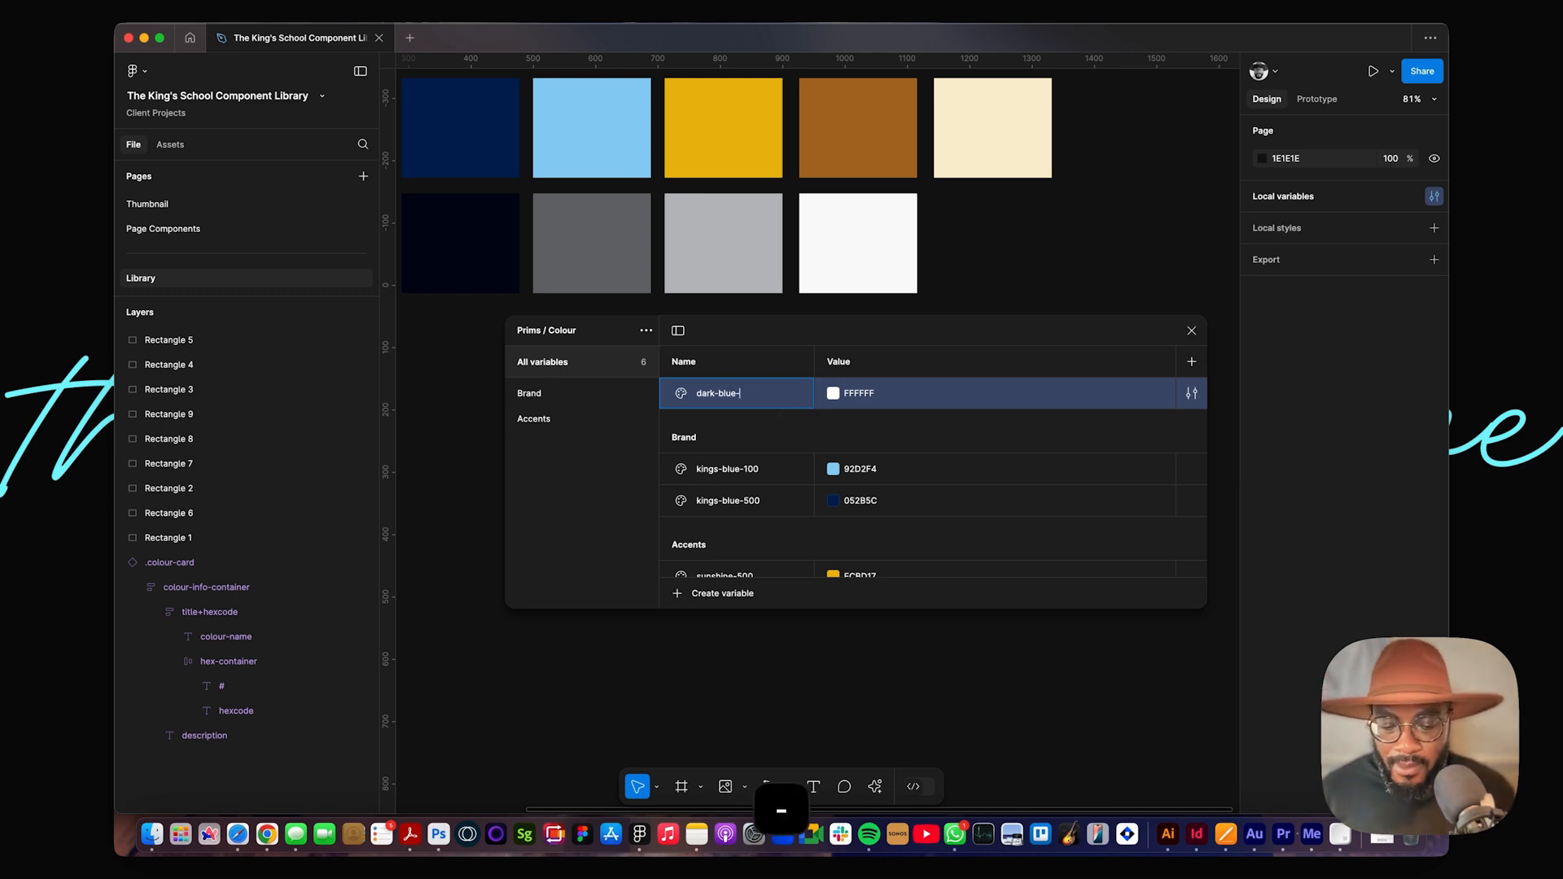
{"action": "type", "text": "500"}
{"action": "key", "text": "Return"}
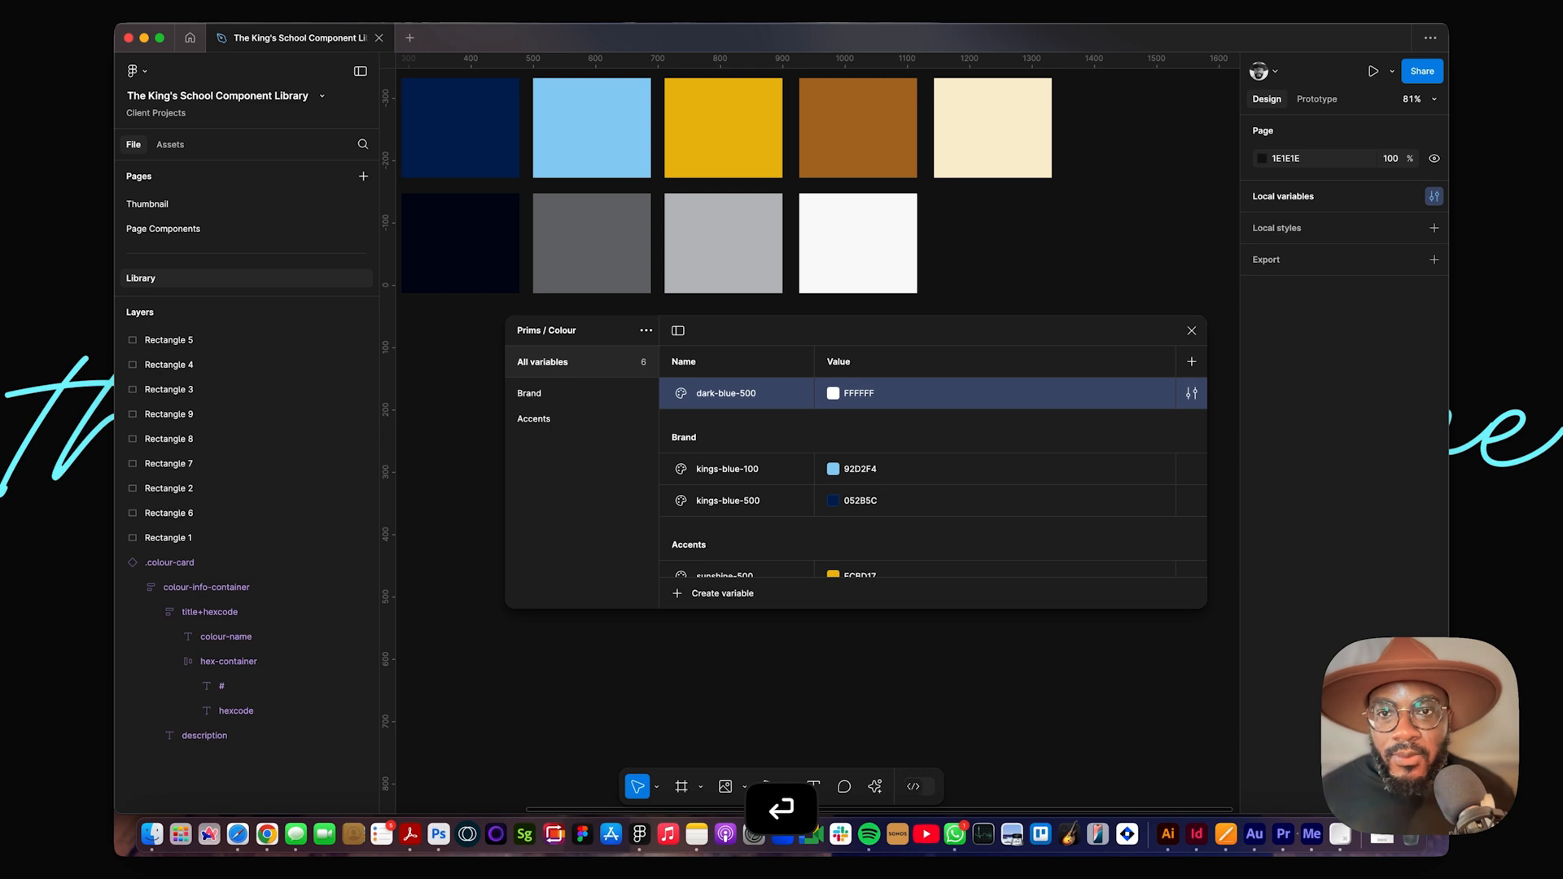
Step: Set the dark-blue-500 value to 000A21 by sampling the near-black navy swatch on the canvas
{"action": "left_click", "coordinate": [832, 395]}
{"action": "left_click", "coordinate": [848, 638]}
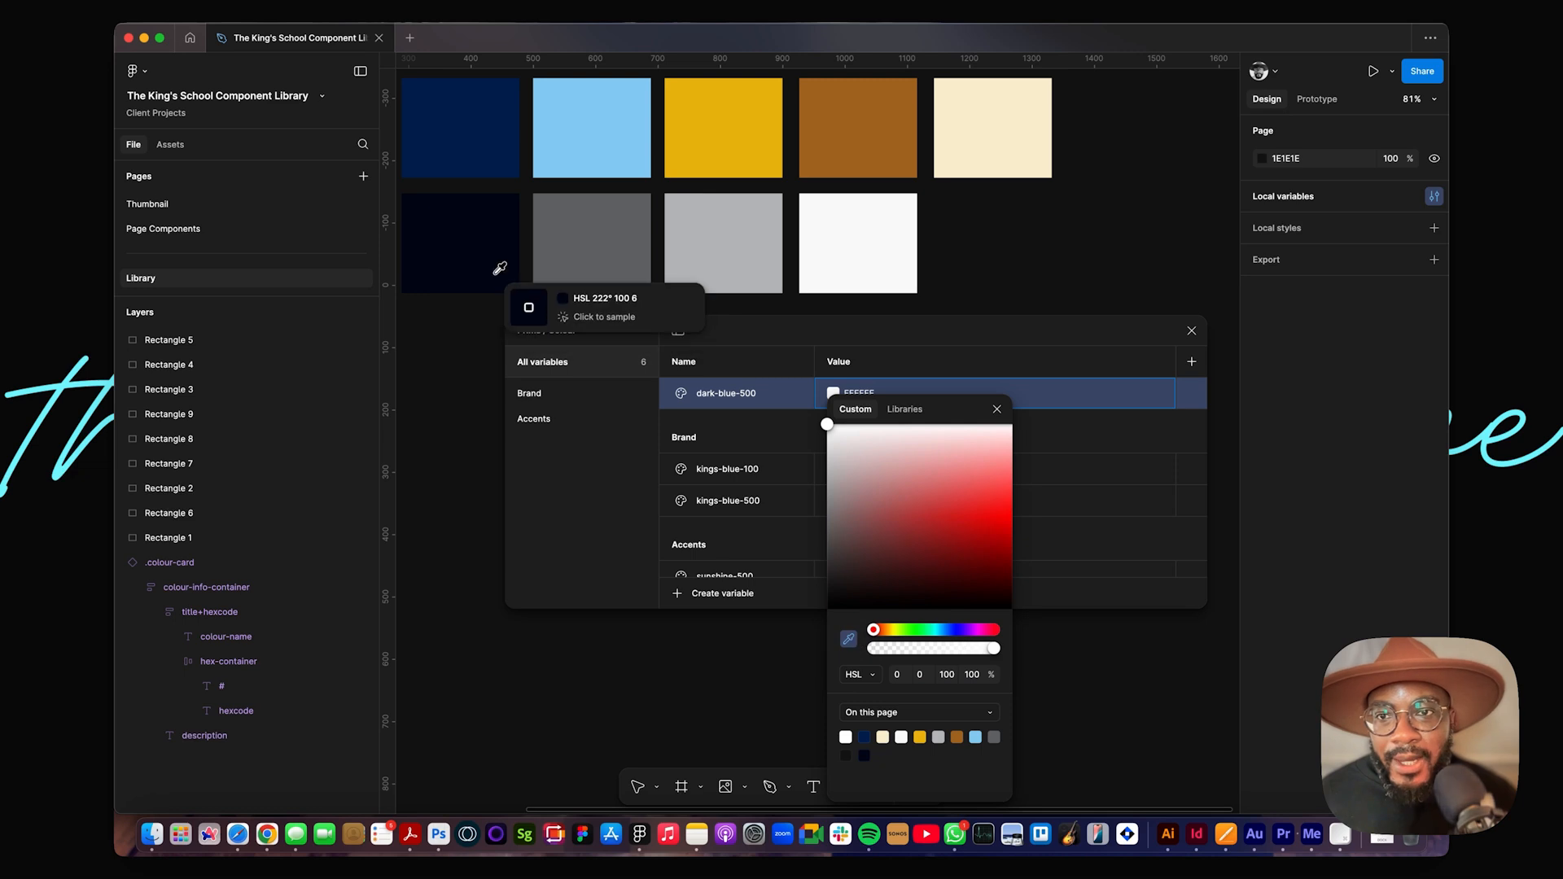
{"action": "left_click", "coordinate": [511, 290]}
{"action": "left_click", "coordinate": [743, 394]}
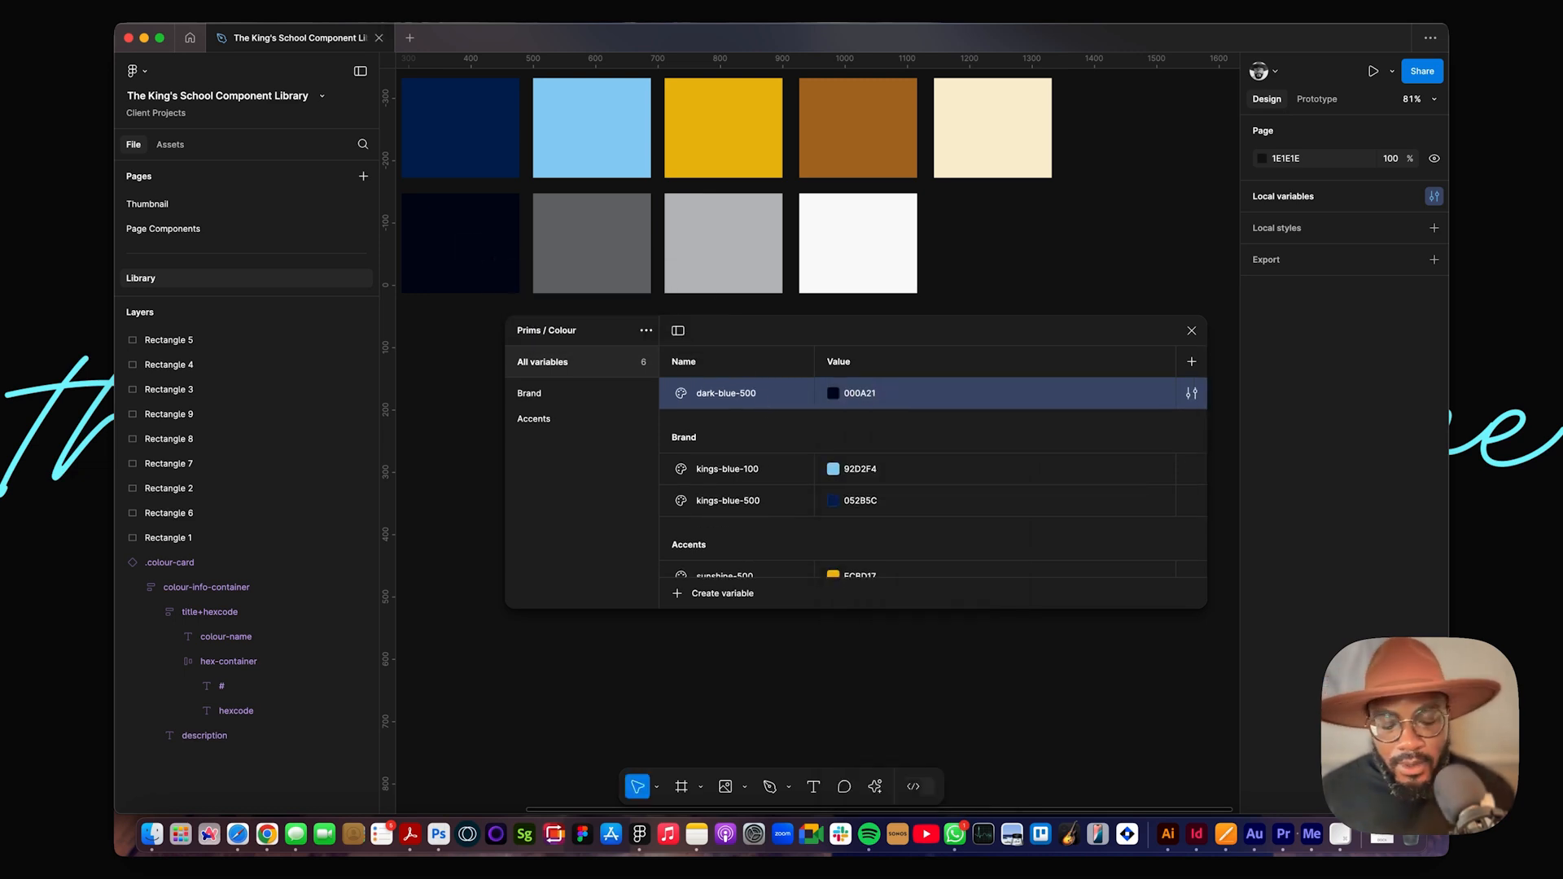
Step: Add another colour variable directly after dark-blue-500 and name it grey-500
{"action": "key", "text": "shift+Return"}
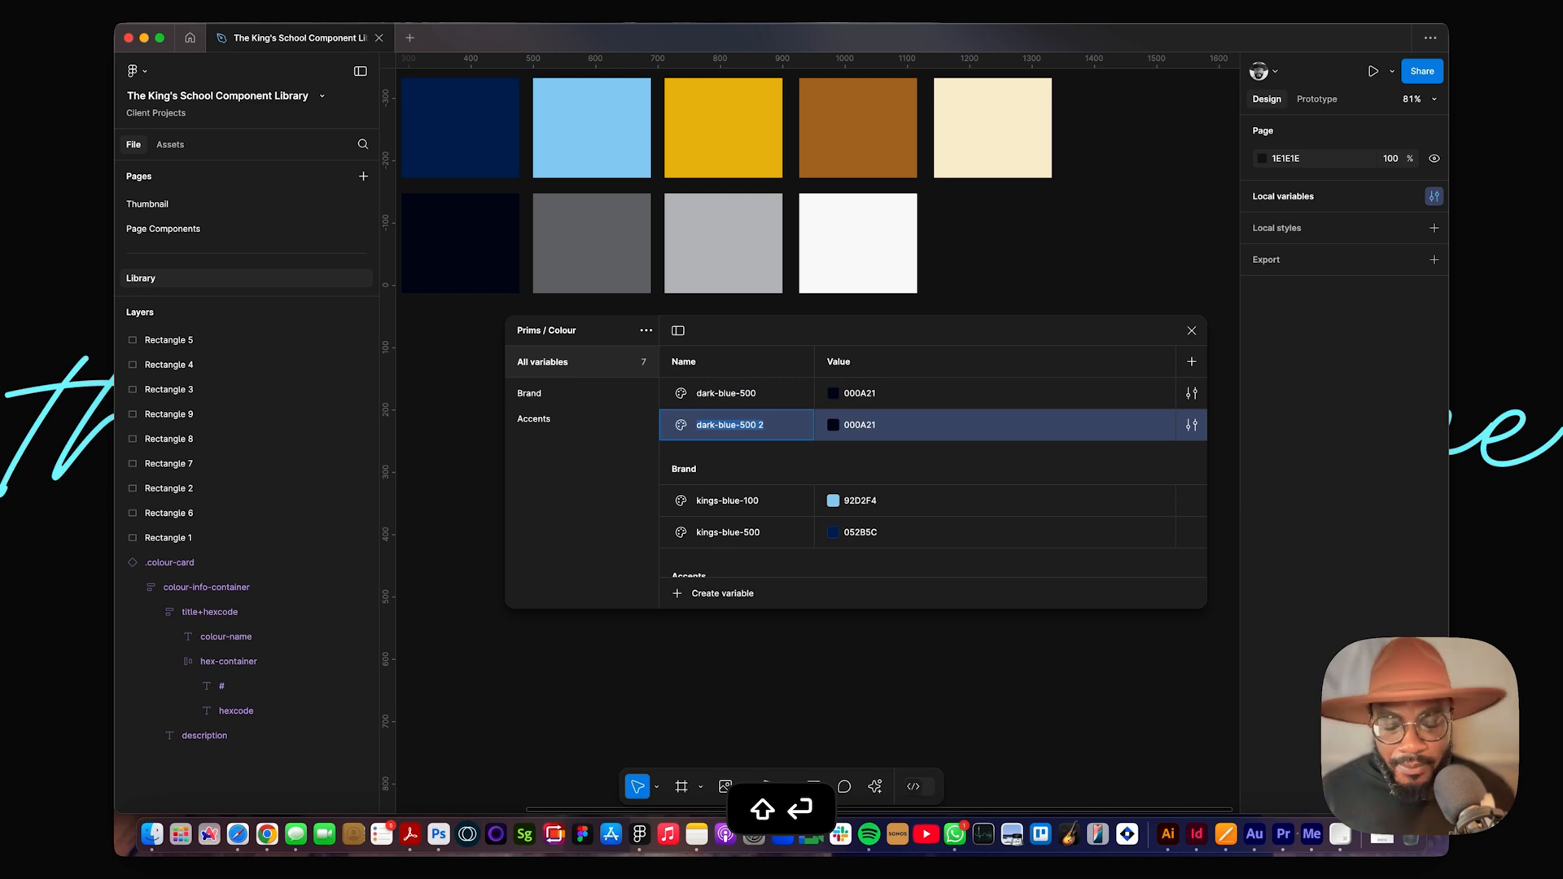
{"action": "type", "text": "gr"}
{"action": "key", "text": "BackSpace"}
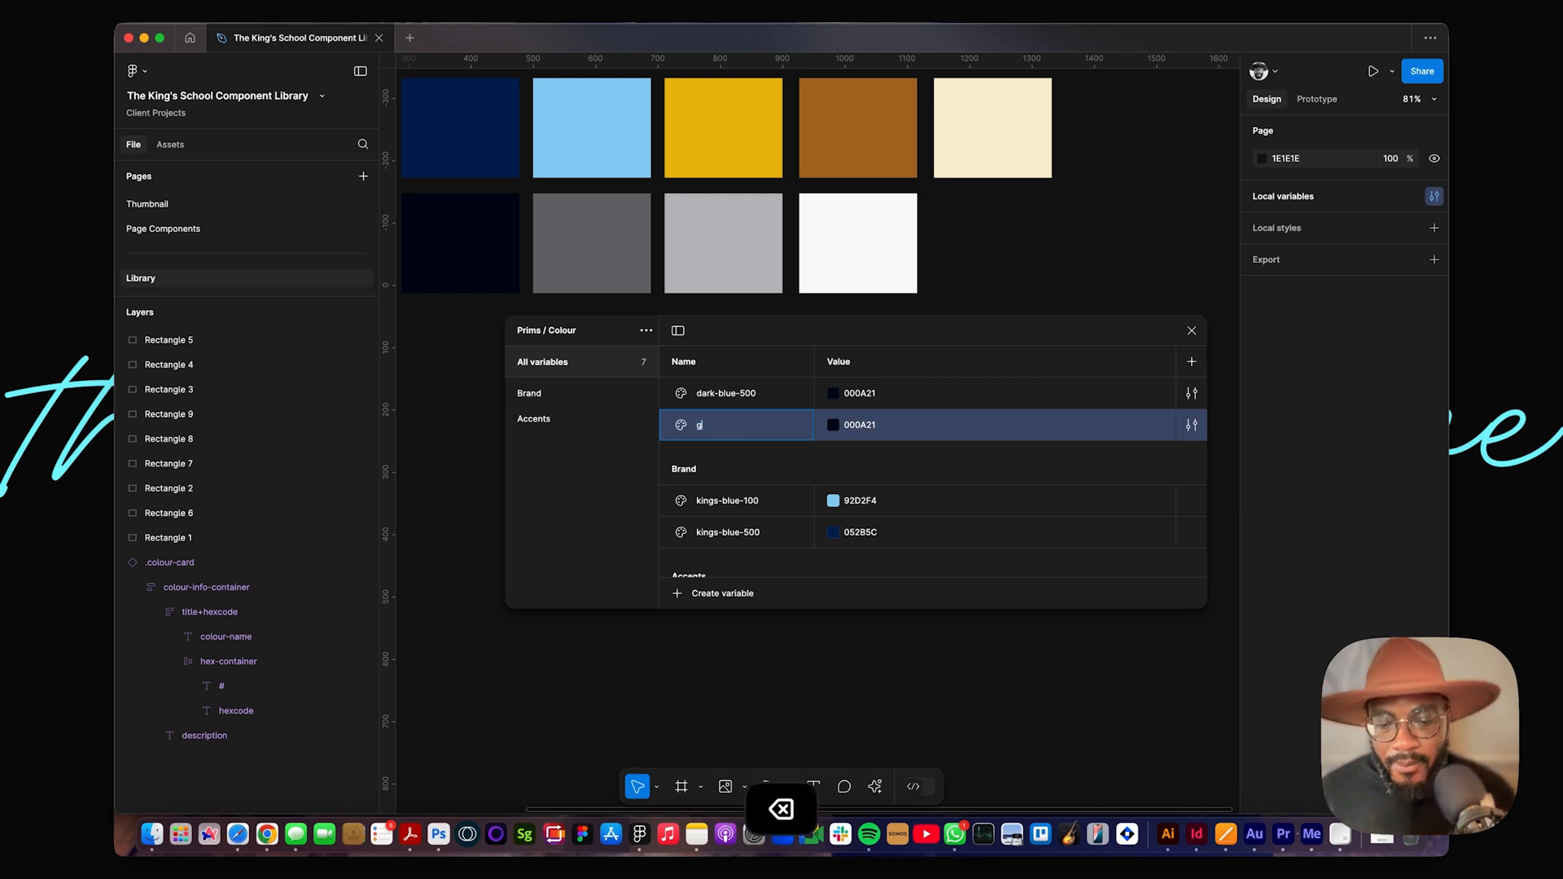
{"action": "type", "text": "r"}
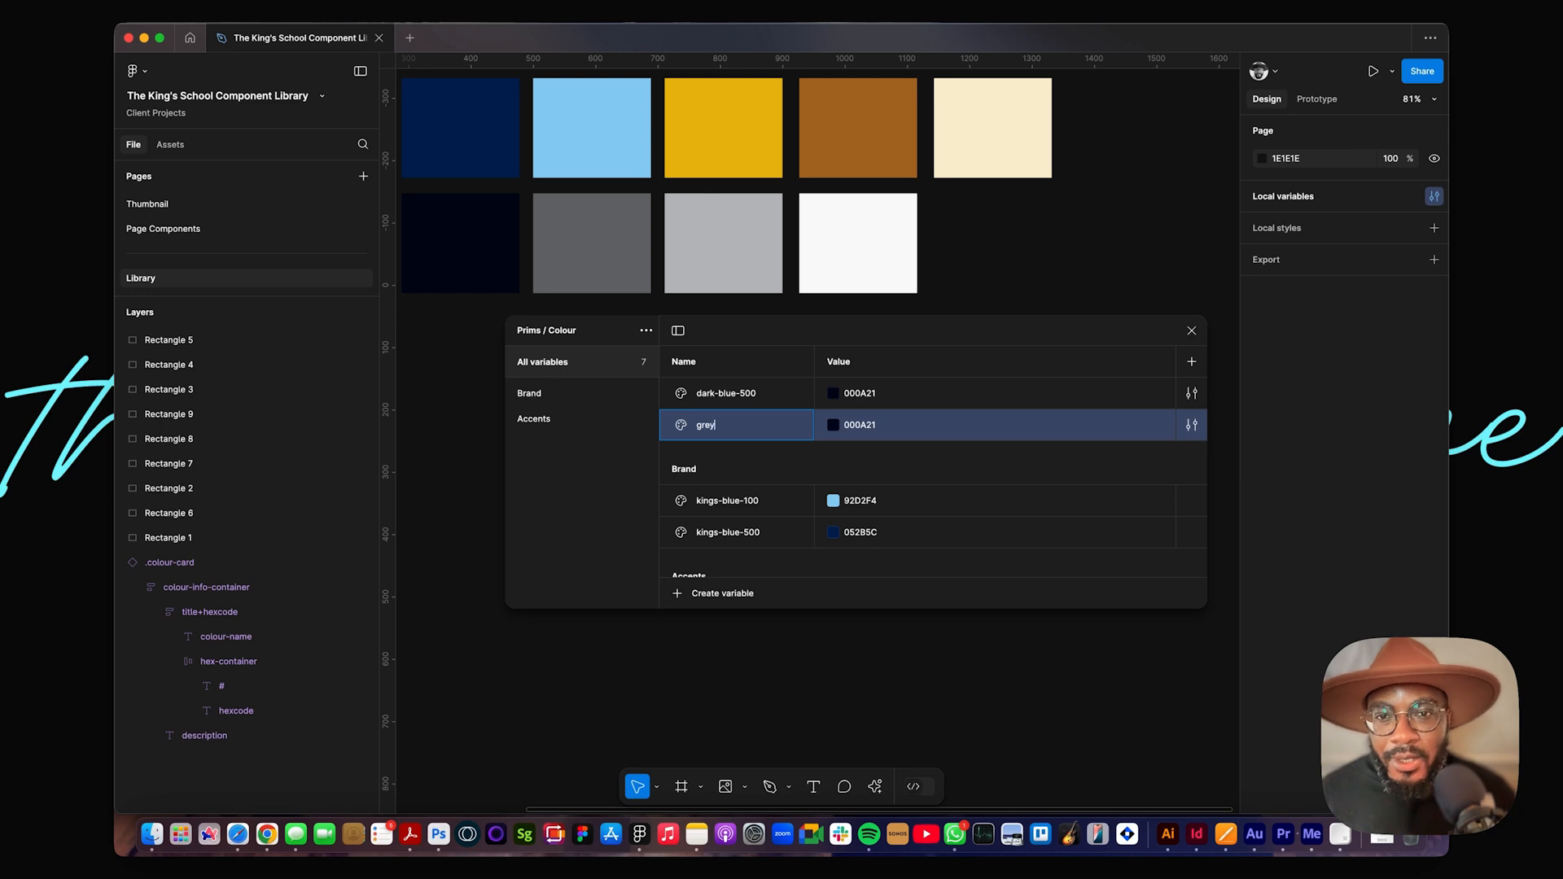
{"action": "type", "text": "ey"}
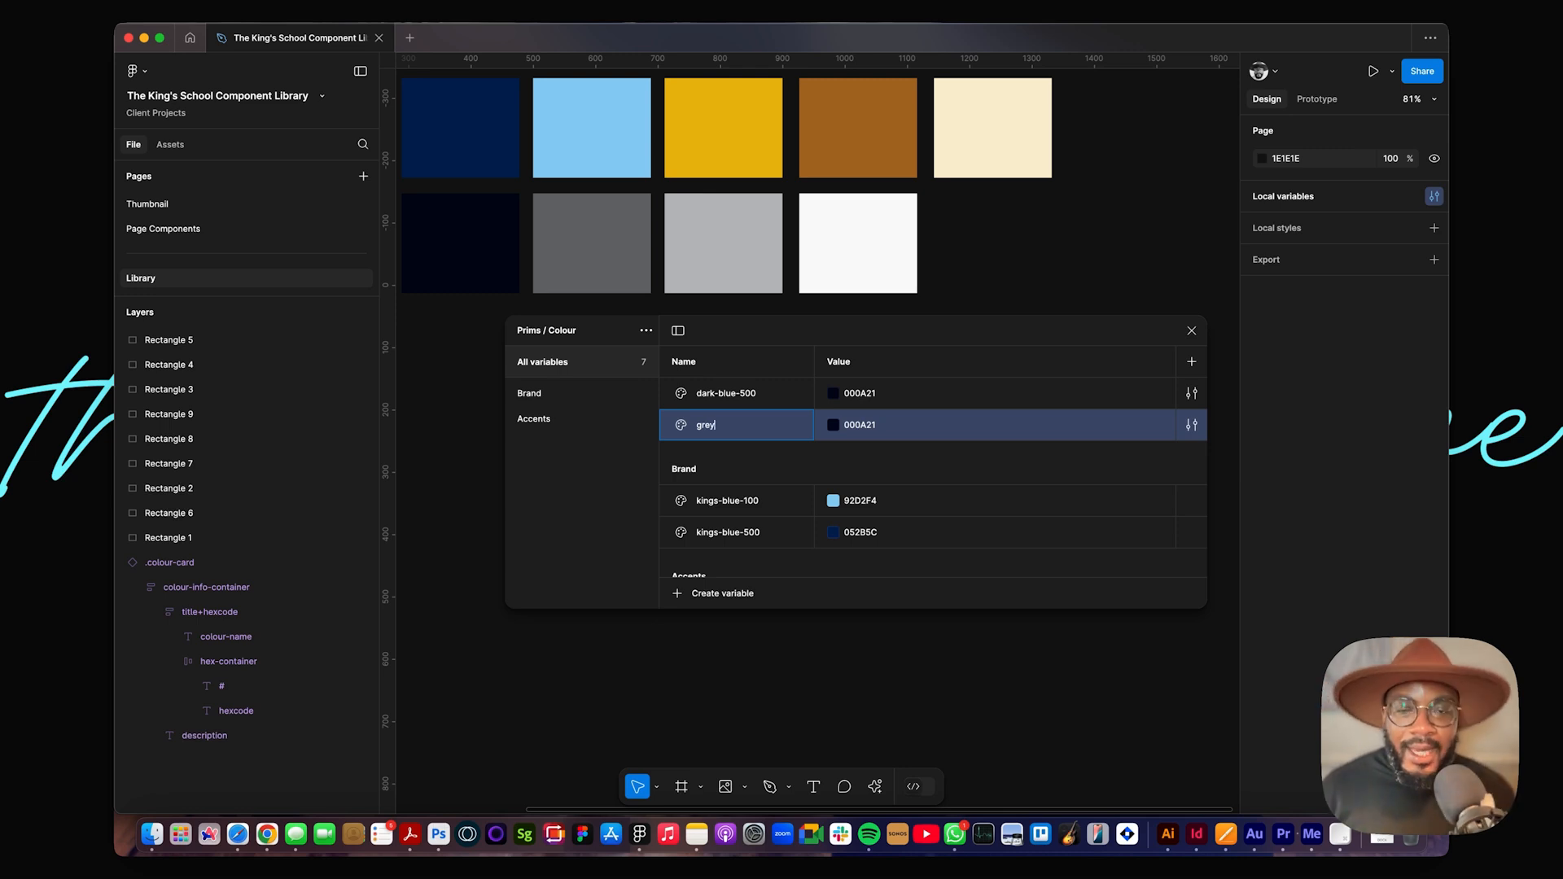
{"action": "type", "text": "-"}
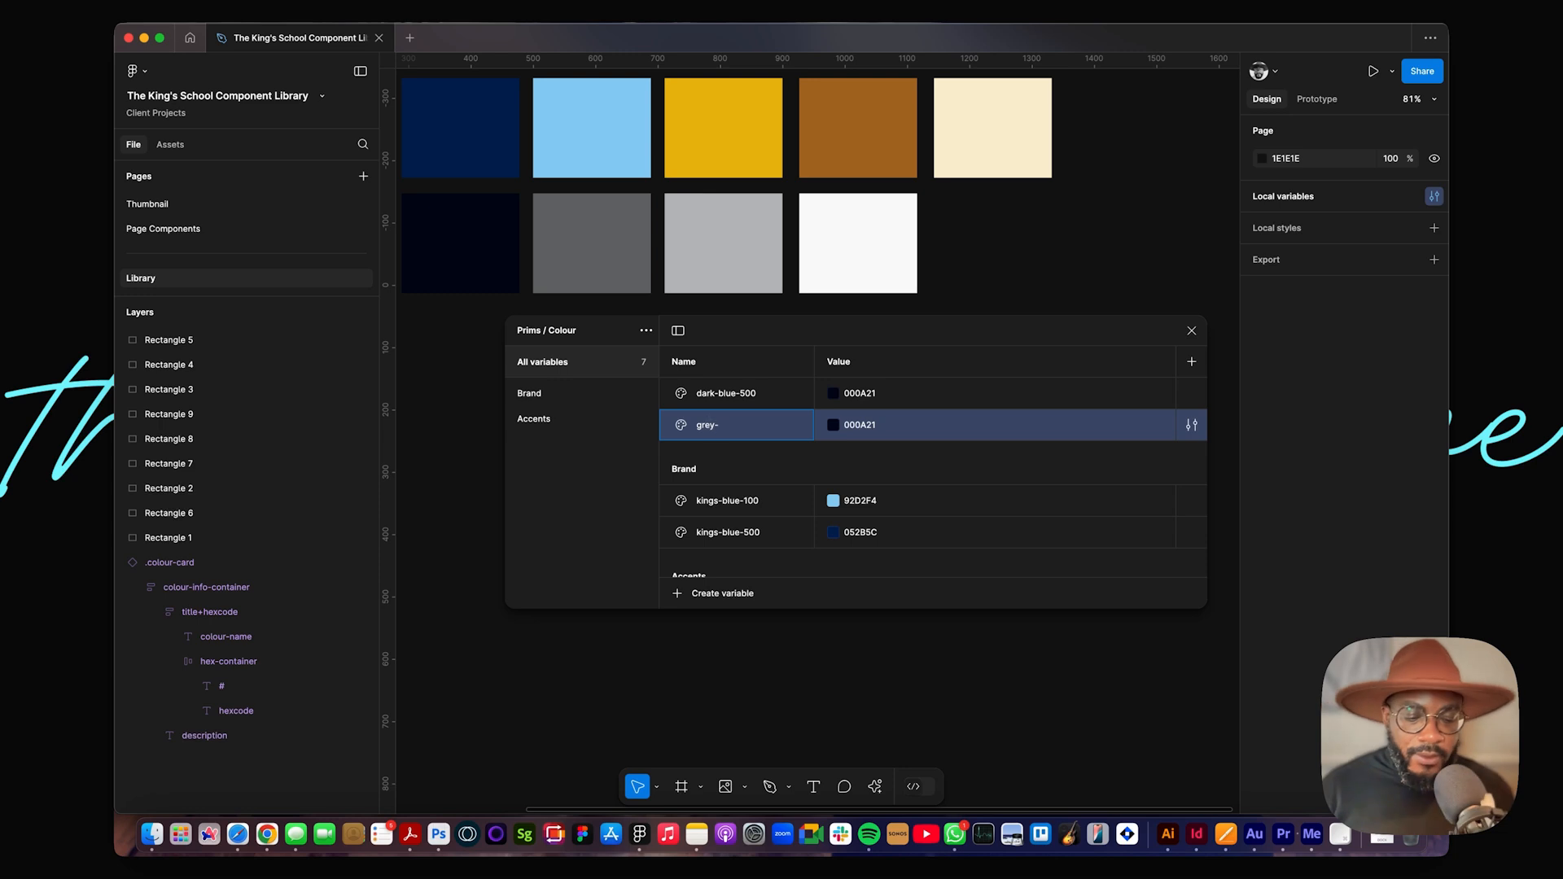
{"action": "type", "text": "500"}
{"action": "key", "text": "Return"}
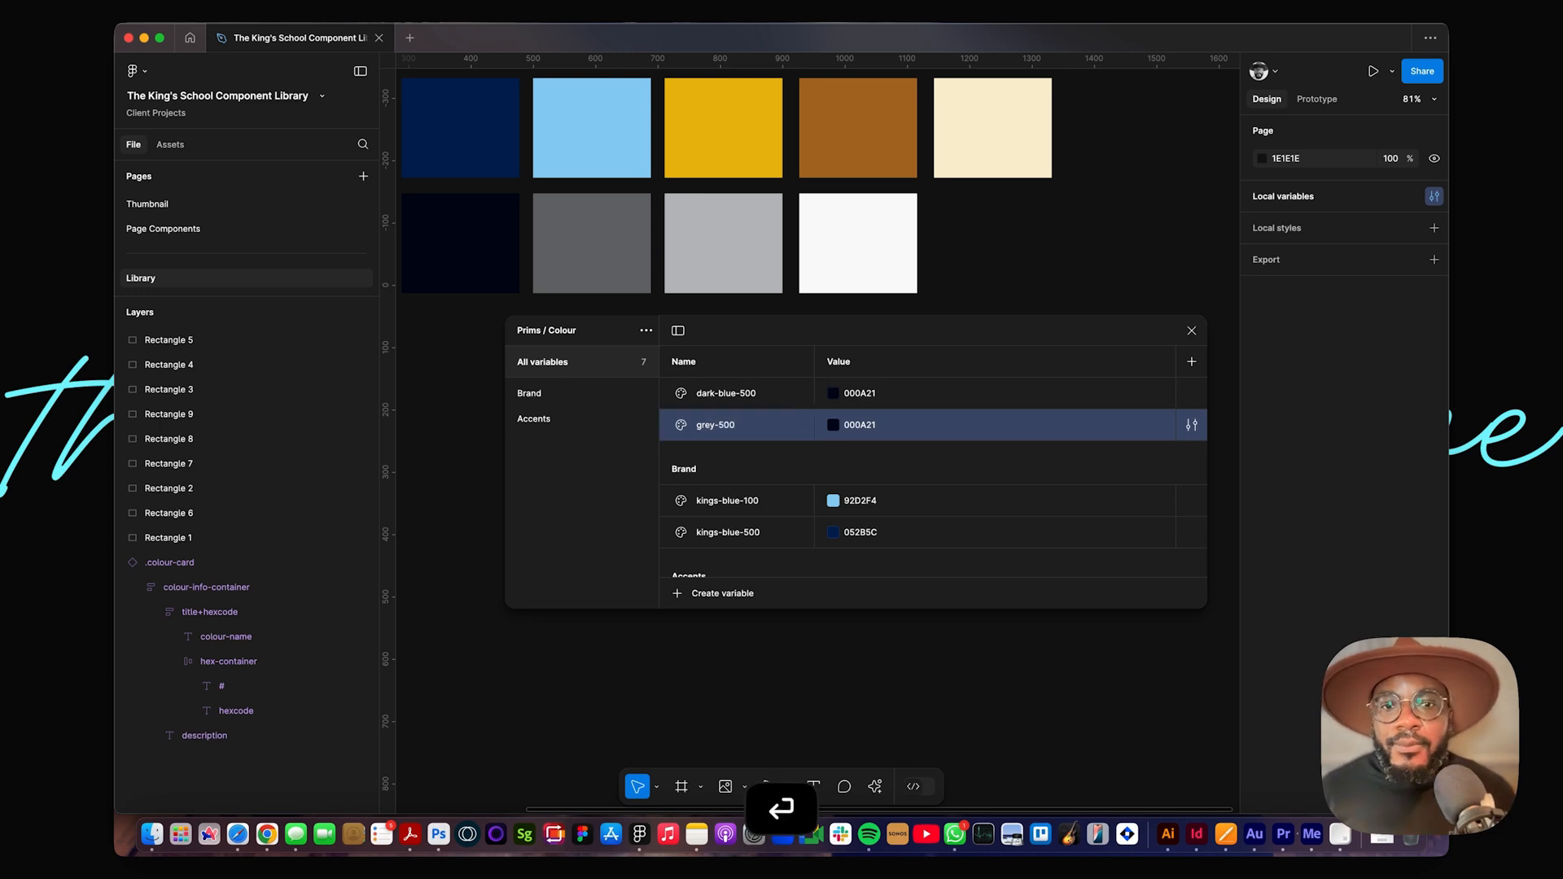
Step: Set the grey-500 value to 717375 by sampling the dark grey swatch
{"action": "left_click", "coordinate": [856, 427]}
{"action": "left_click", "coordinate": [849, 639]}
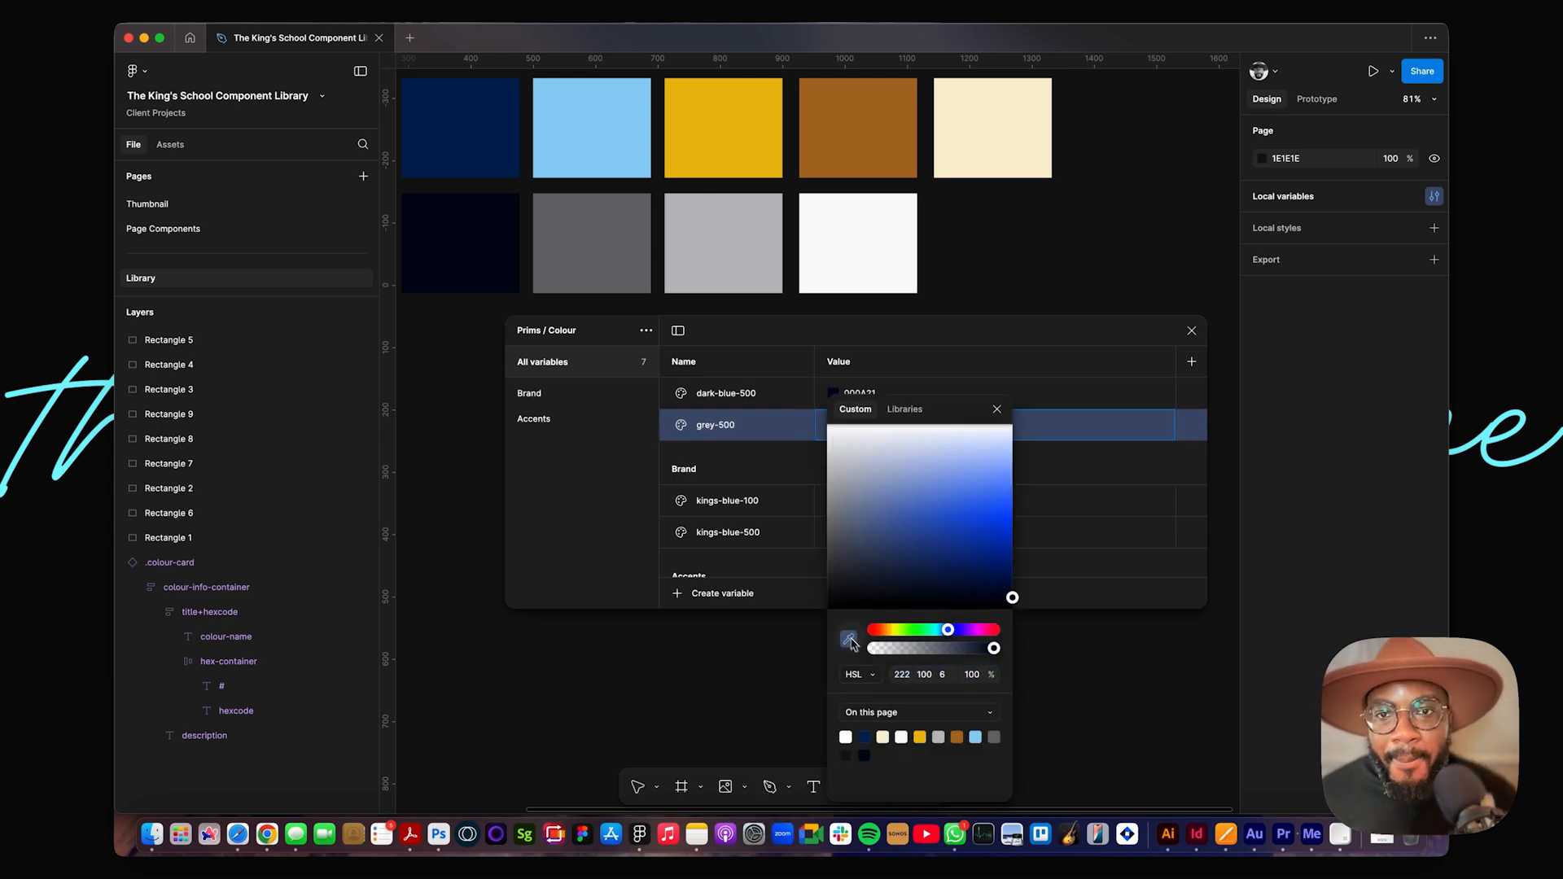
{"action": "left_click", "coordinate": [616, 246]}
{"action": "left_click", "coordinate": [715, 429]}
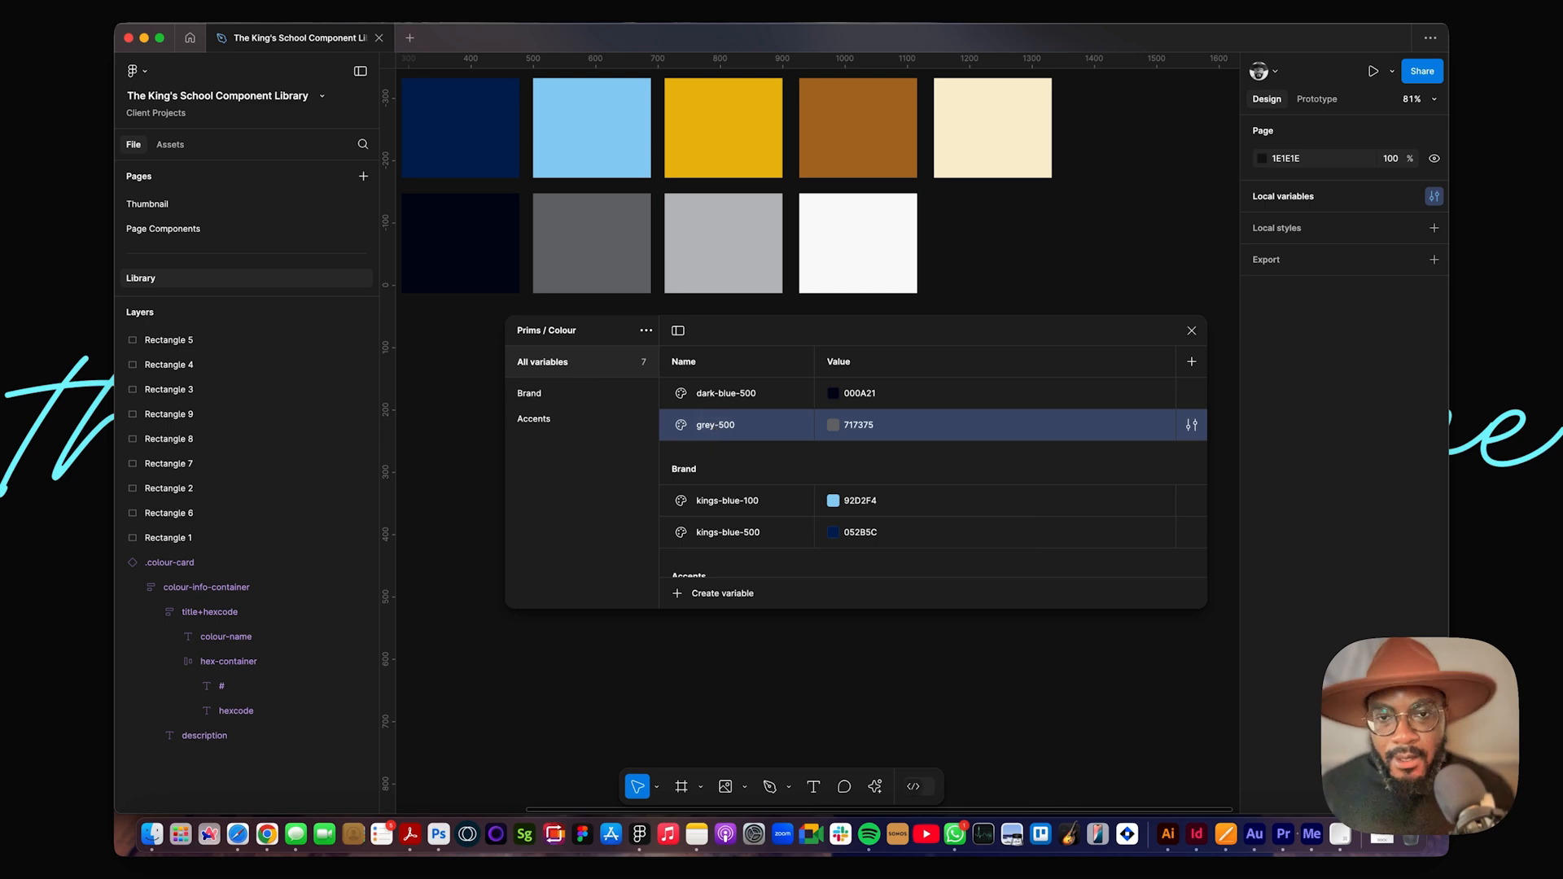
Step: Add another colour variable directly after grey-500 and name it grey-300
{"action": "key", "text": "super+shift+Return"}
{"action": "key", "text": "Right"}
{"action": "key", "text": "BackSpace"}
{"action": "key", "text": "BackSpace"}
{"action": "key", "text": "BackSpace"}
{"action": "key", "text": "BackSpace"}
{"action": "key", "text": "BackSpace"}
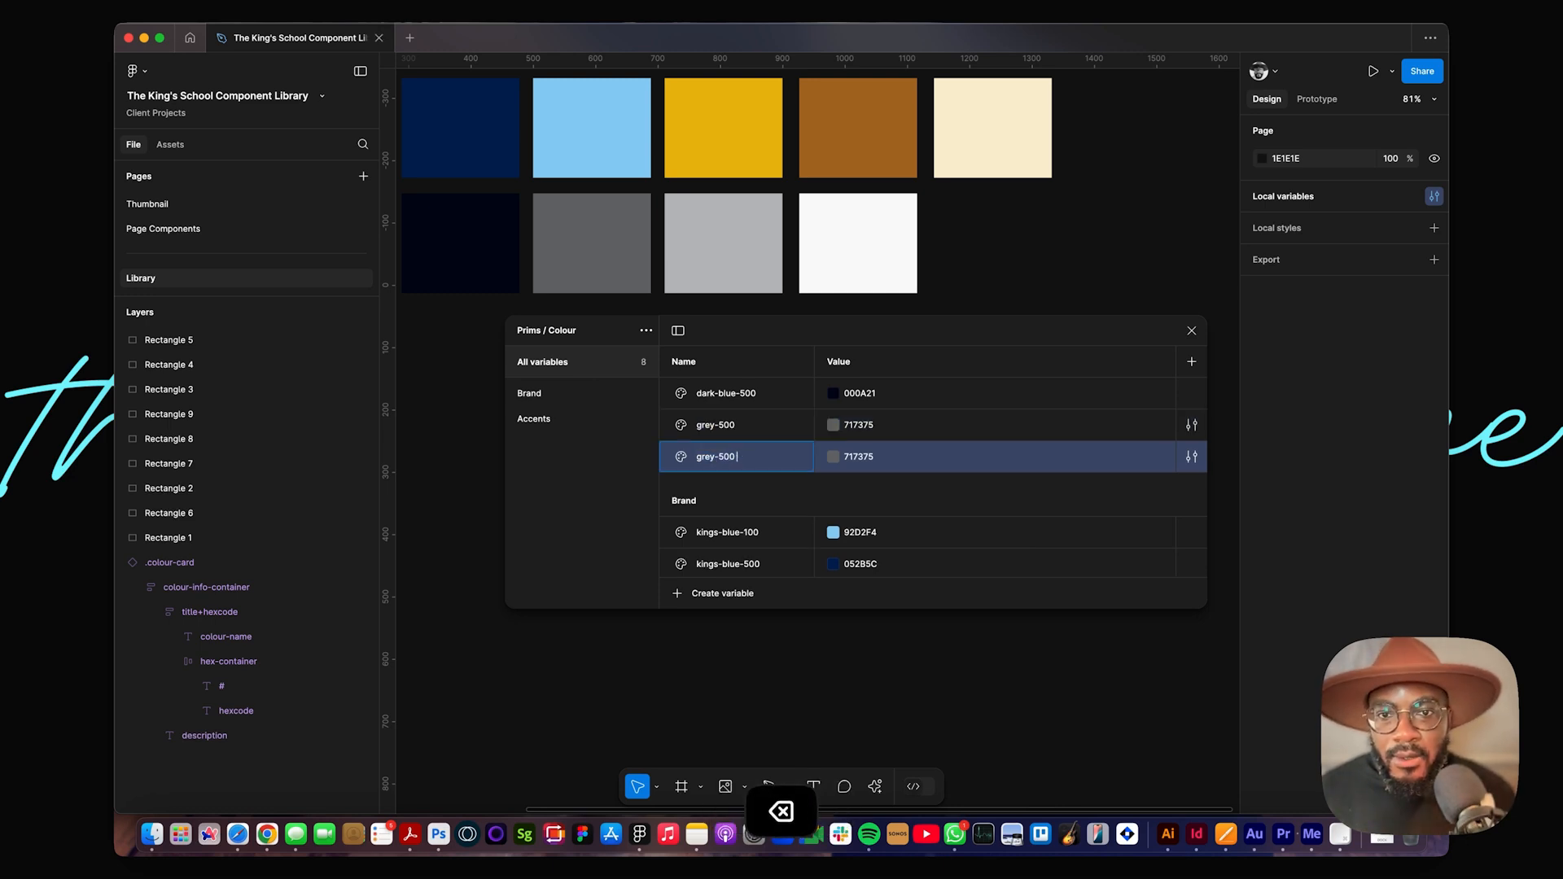
{"action": "type", "text": "300"}
{"action": "key", "text": "Return"}
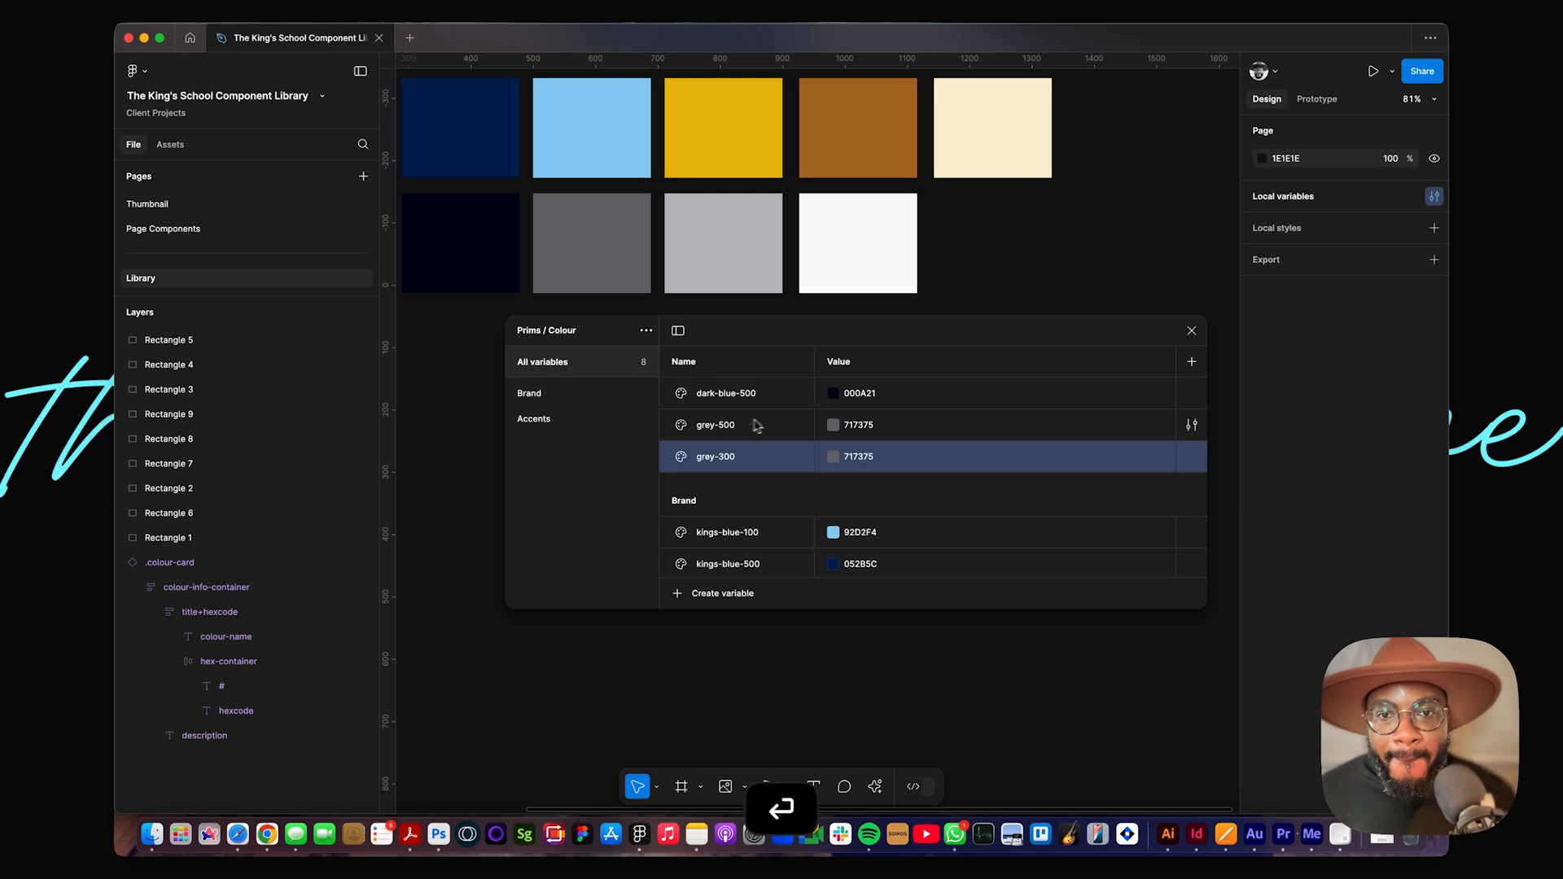
Step: Sample the light grey swatch to give grey-300 the value BDBFC1, and place it above grey-500
{"action": "left_click", "coordinate": [833, 456]}
{"action": "left_click", "coordinate": [848, 638]}
{"action": "left_click", "coordinate": [732, 260]}
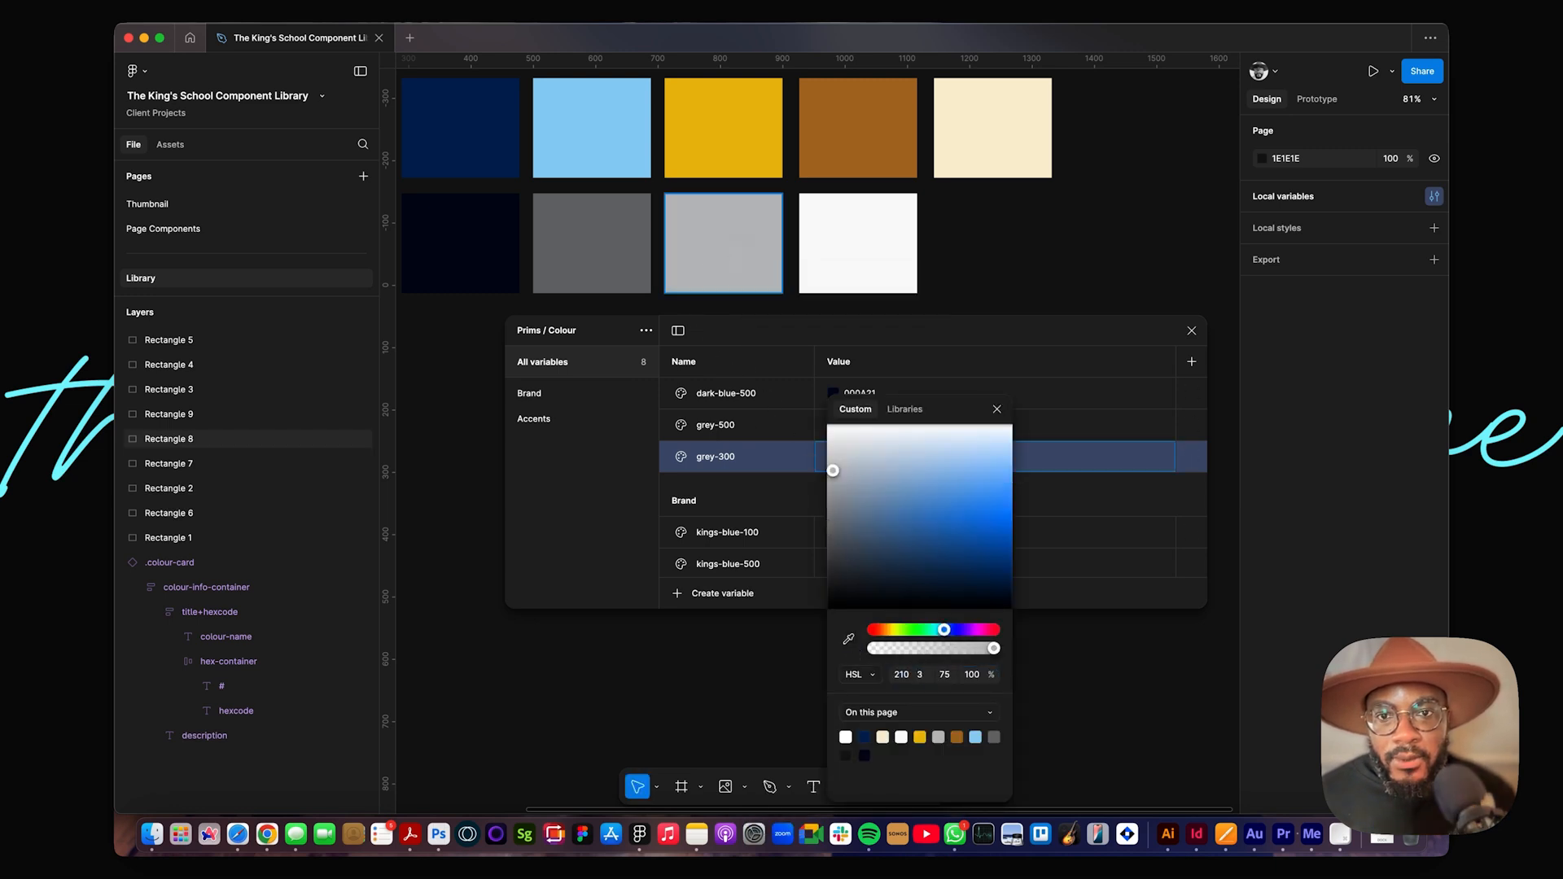
{"action": "left_click", "coordinate": [782, 499]}
{"action": "left_click_drag", "start_coordinate": [779, 458], "coordinate": [780, 425]}
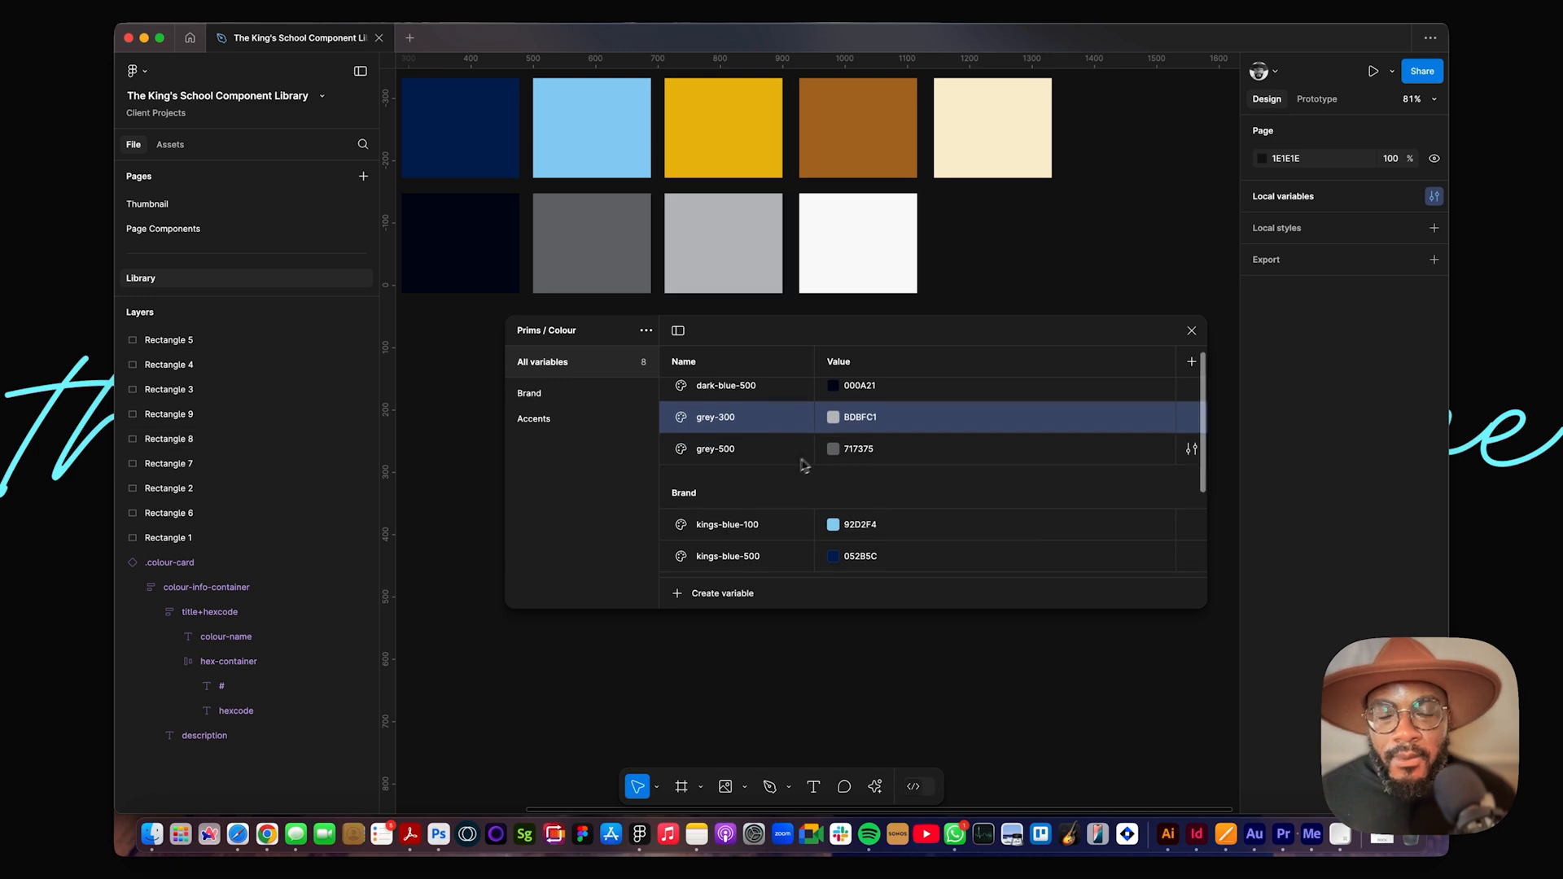
Step: Examine the fill of the off-white swatch on the canvas and leave it deselected
{"action": "left_click", "coordinate": [867, 254]}
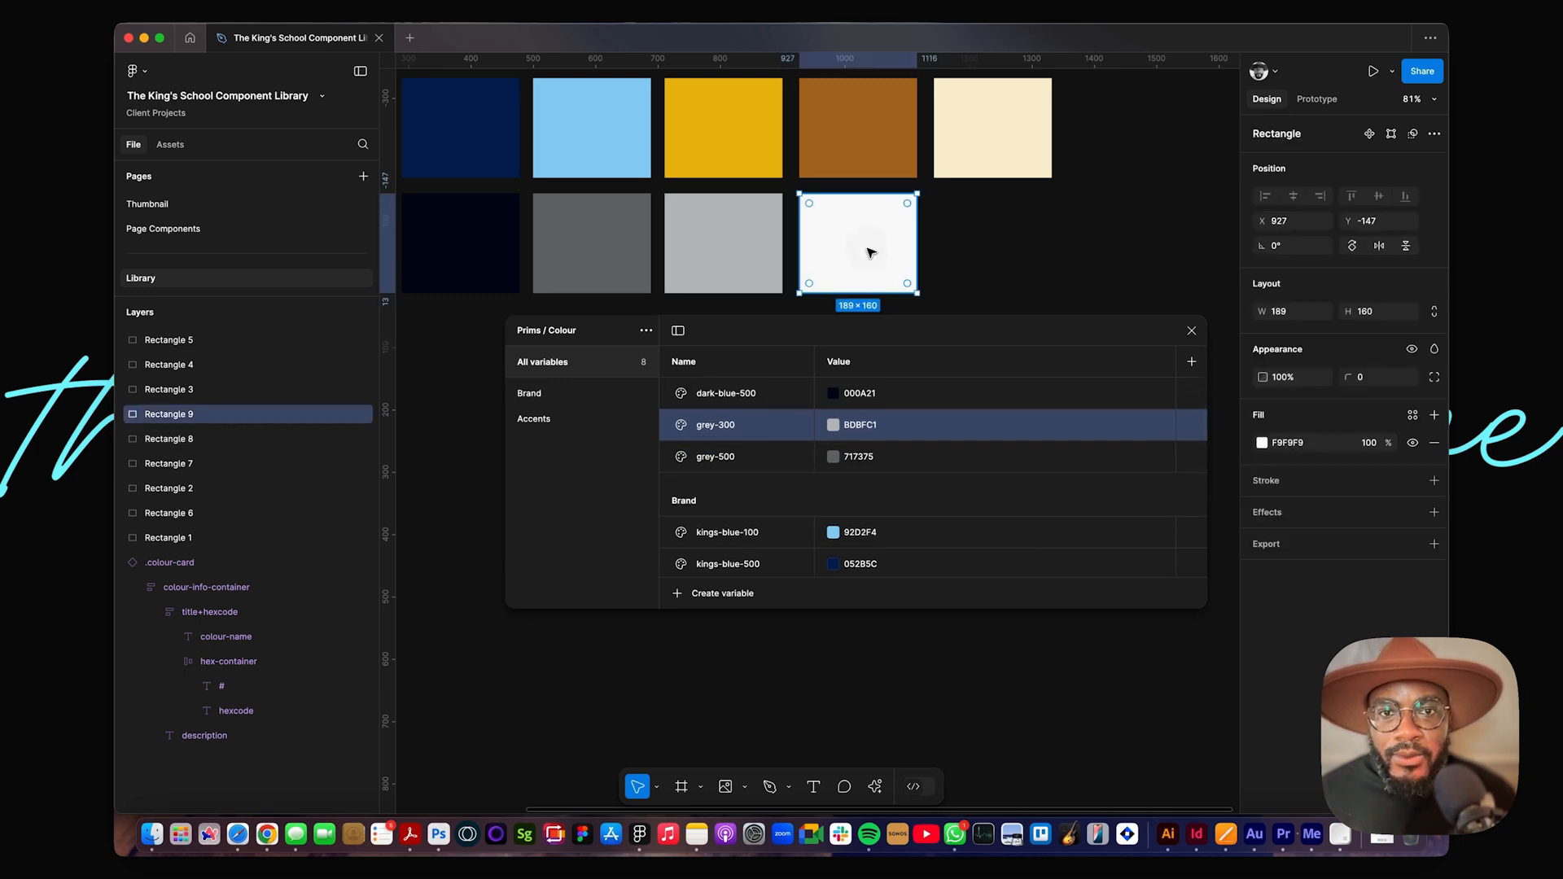
{"action": "left_click", "coordinate": [953, 253]}
{"action": "left_click", "coordinate": [895, 264]}
{"action": "key", "text": "Escape"}
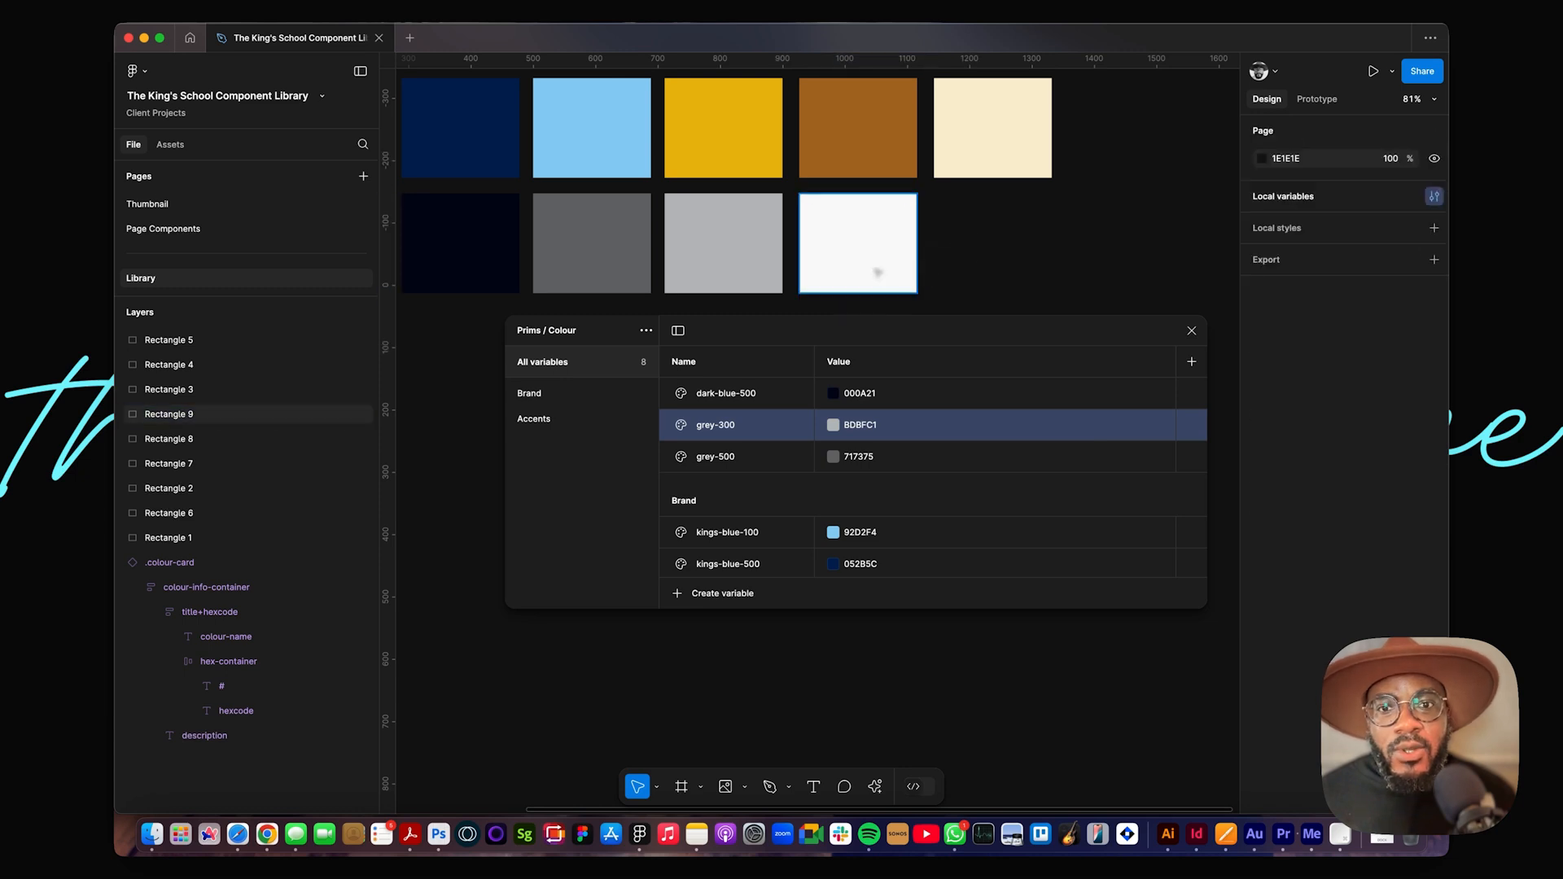
{"action": "left_click", "coordinate": [846, 261]}
{"action": "key", "text": "Escape"}
{"action": "left_click", "coordinate": [846, 261]}
{"action": "left_click", "coordinate": [1009, 255]}
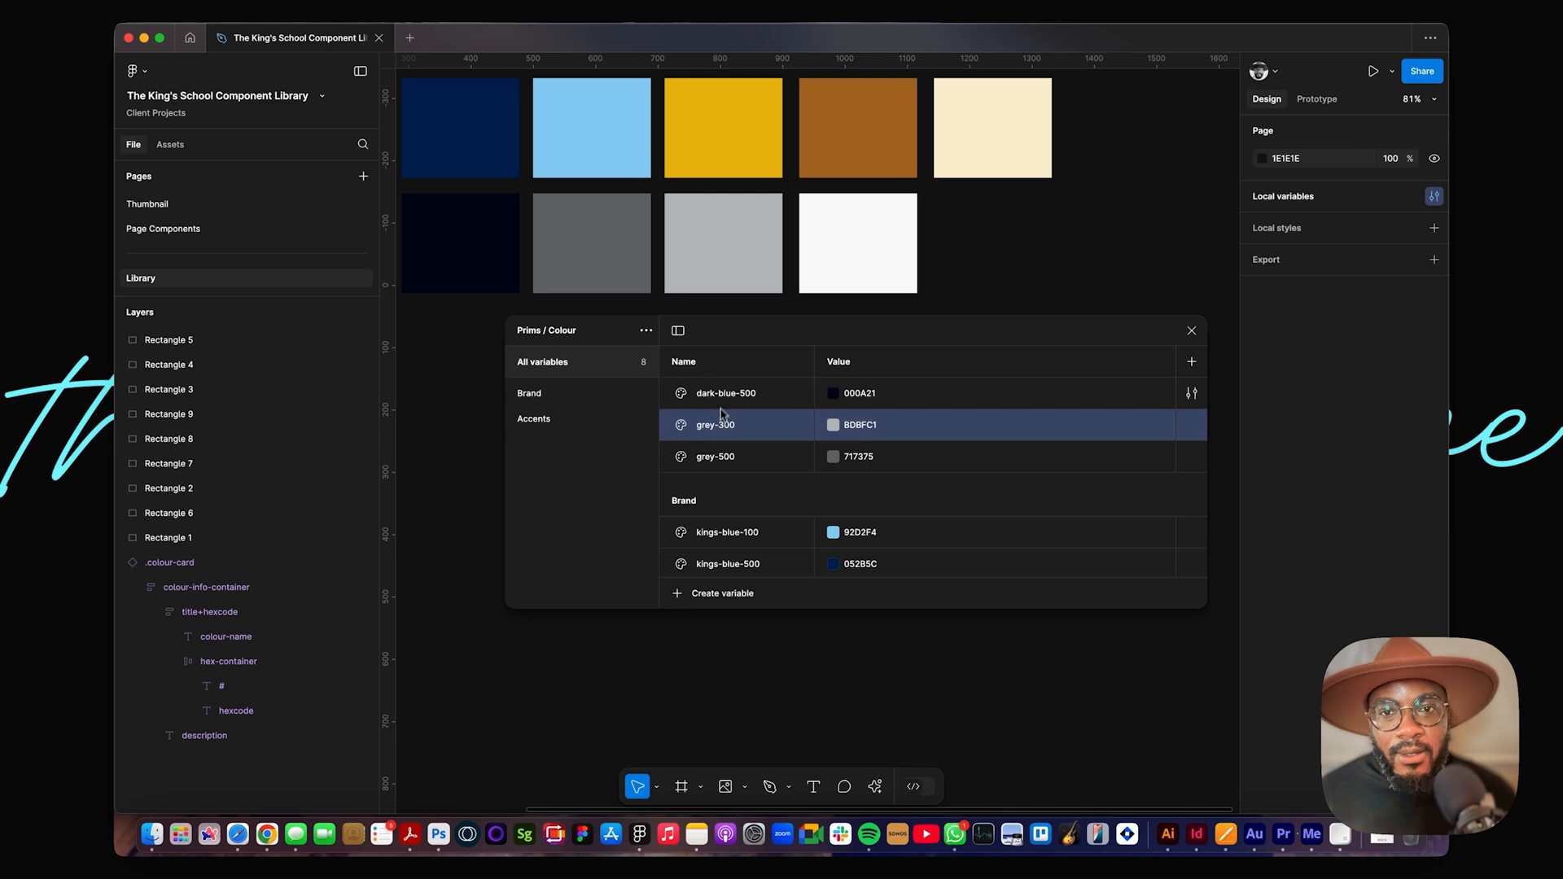
Step: Add another colour variable directly after grey-300 and name it snow-100
{"action": "key", "text": "shift+Return"}
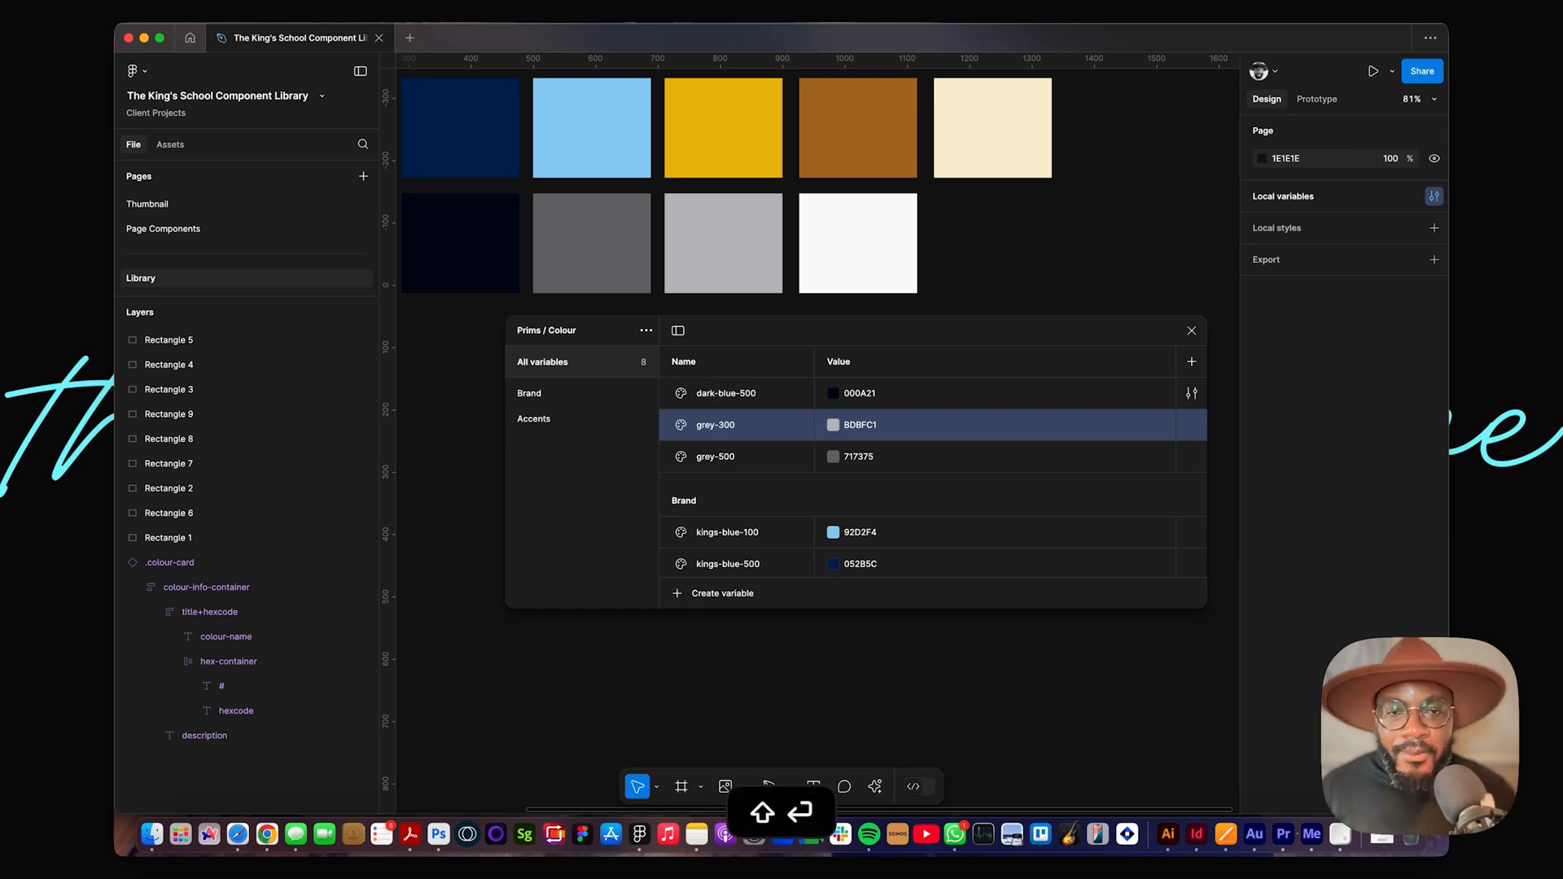
{"action": "key", "text": "shift+Return"}
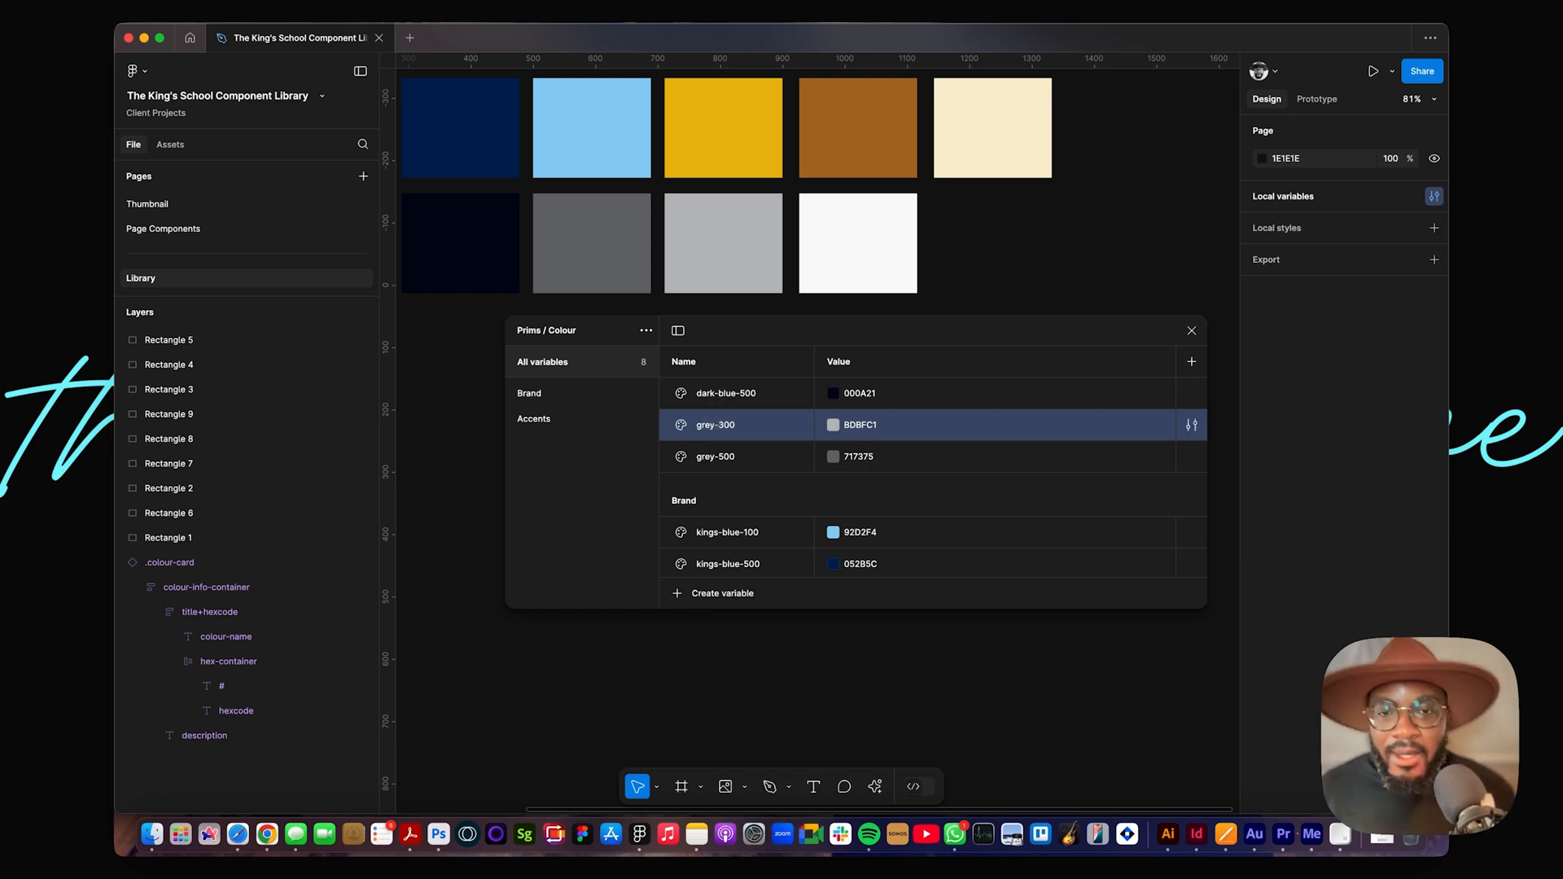
{"action": "type", "text": "snow-"}
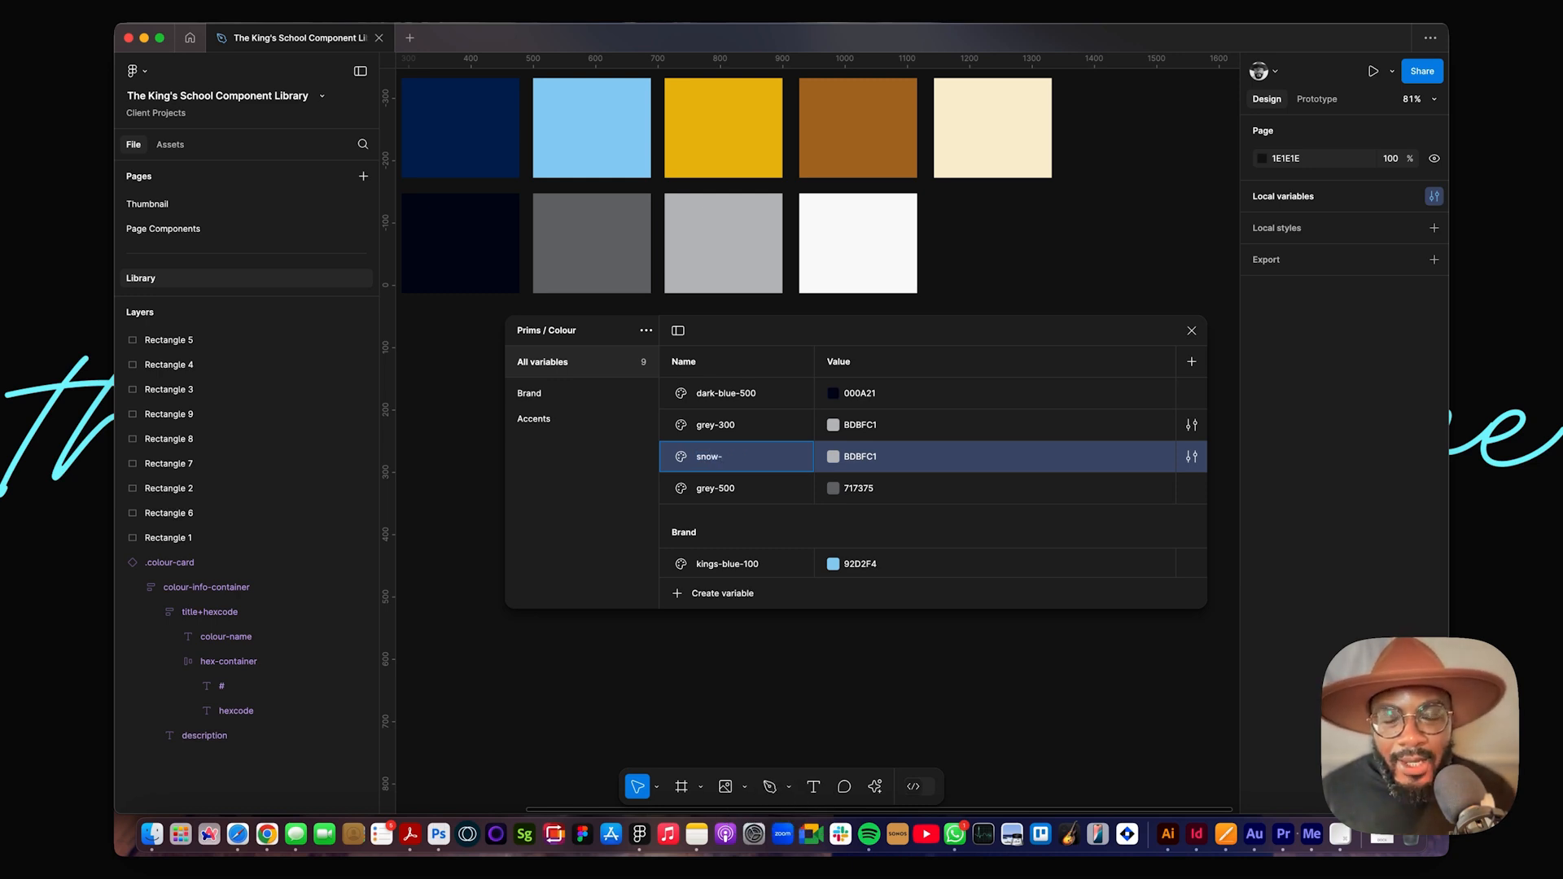
{"action": "type", "text": "100"}
{"action": "key", "text": "Return"}
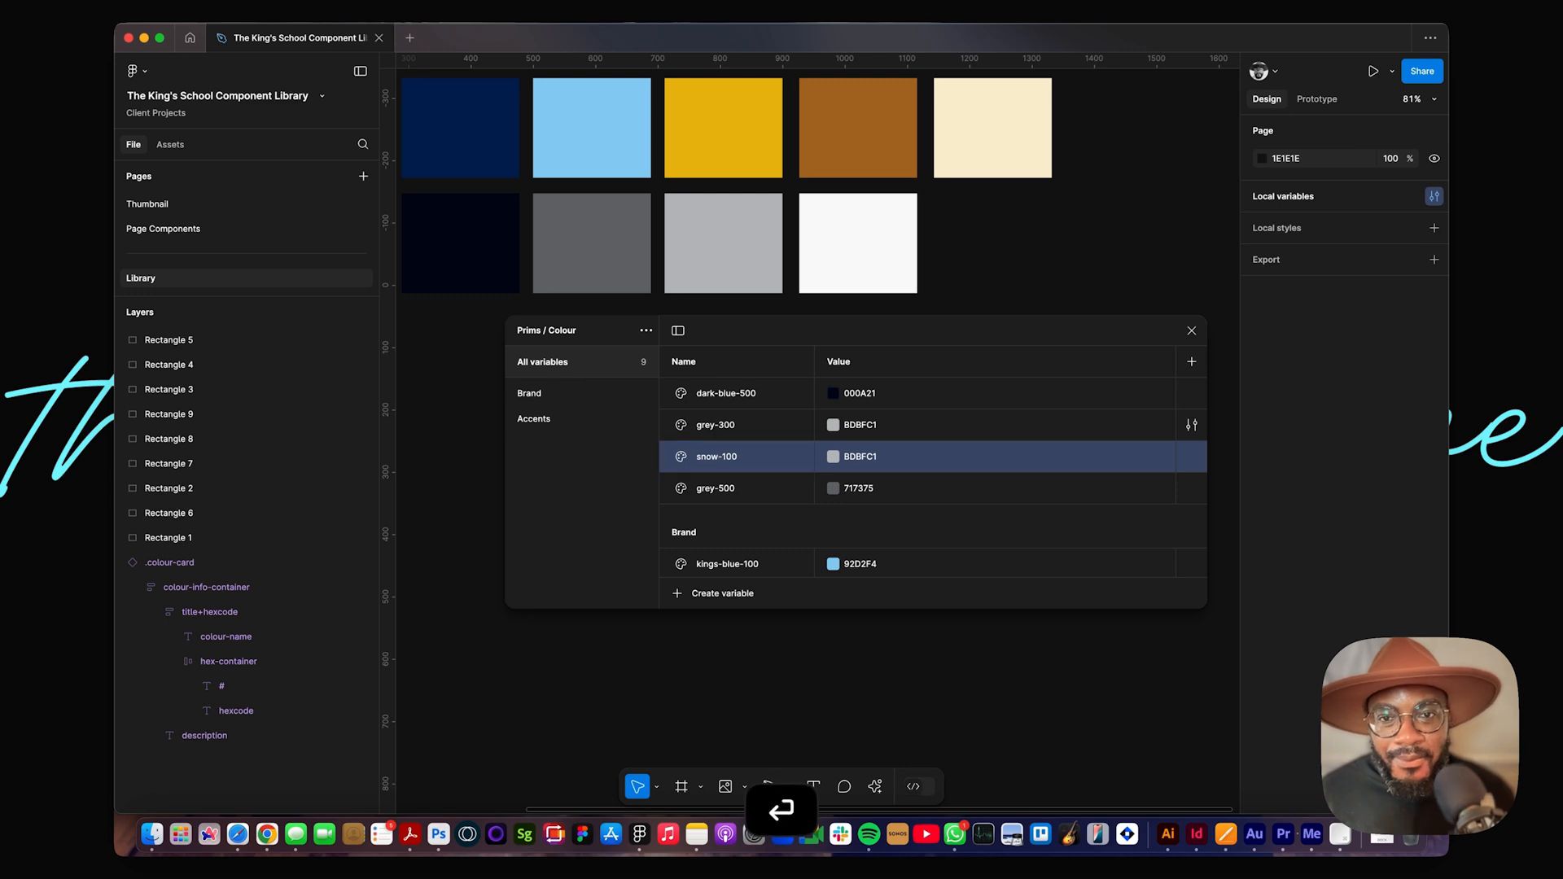
{"action": "scroll", "coordinate": [720, 431], "scroll_direction": "down", "scroll_amount": 2}
{"action": "scroll", "coordinate": [718, 404], "scroll_direction": "up", "scroll_amount": 2}
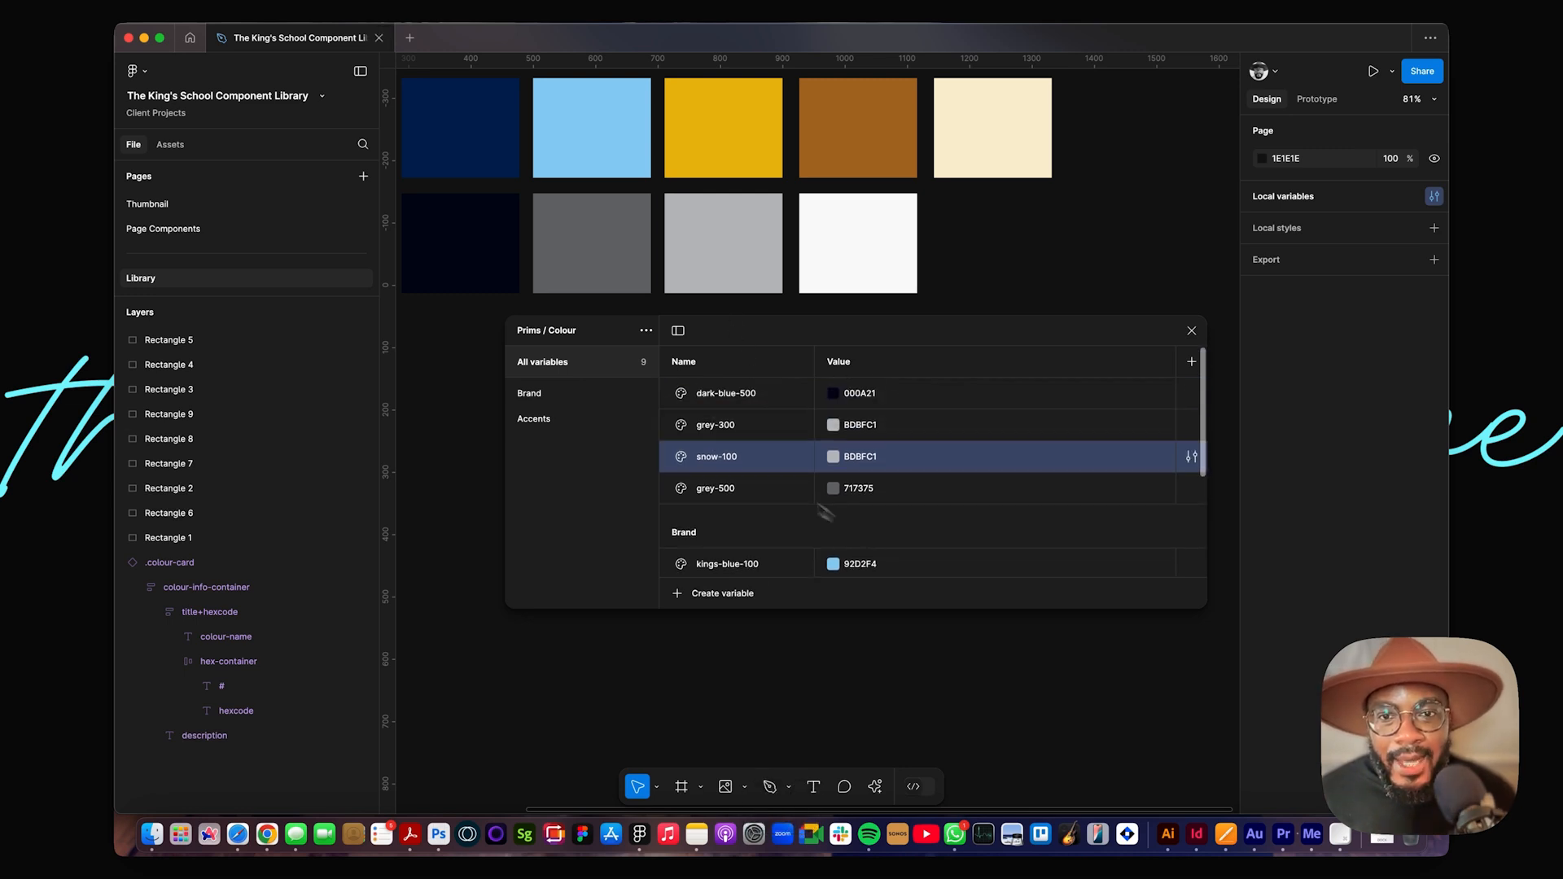
Step: Rename the snow-100 variable as snow-200
{"action": "left_click", "coordinate": [733, 461]}
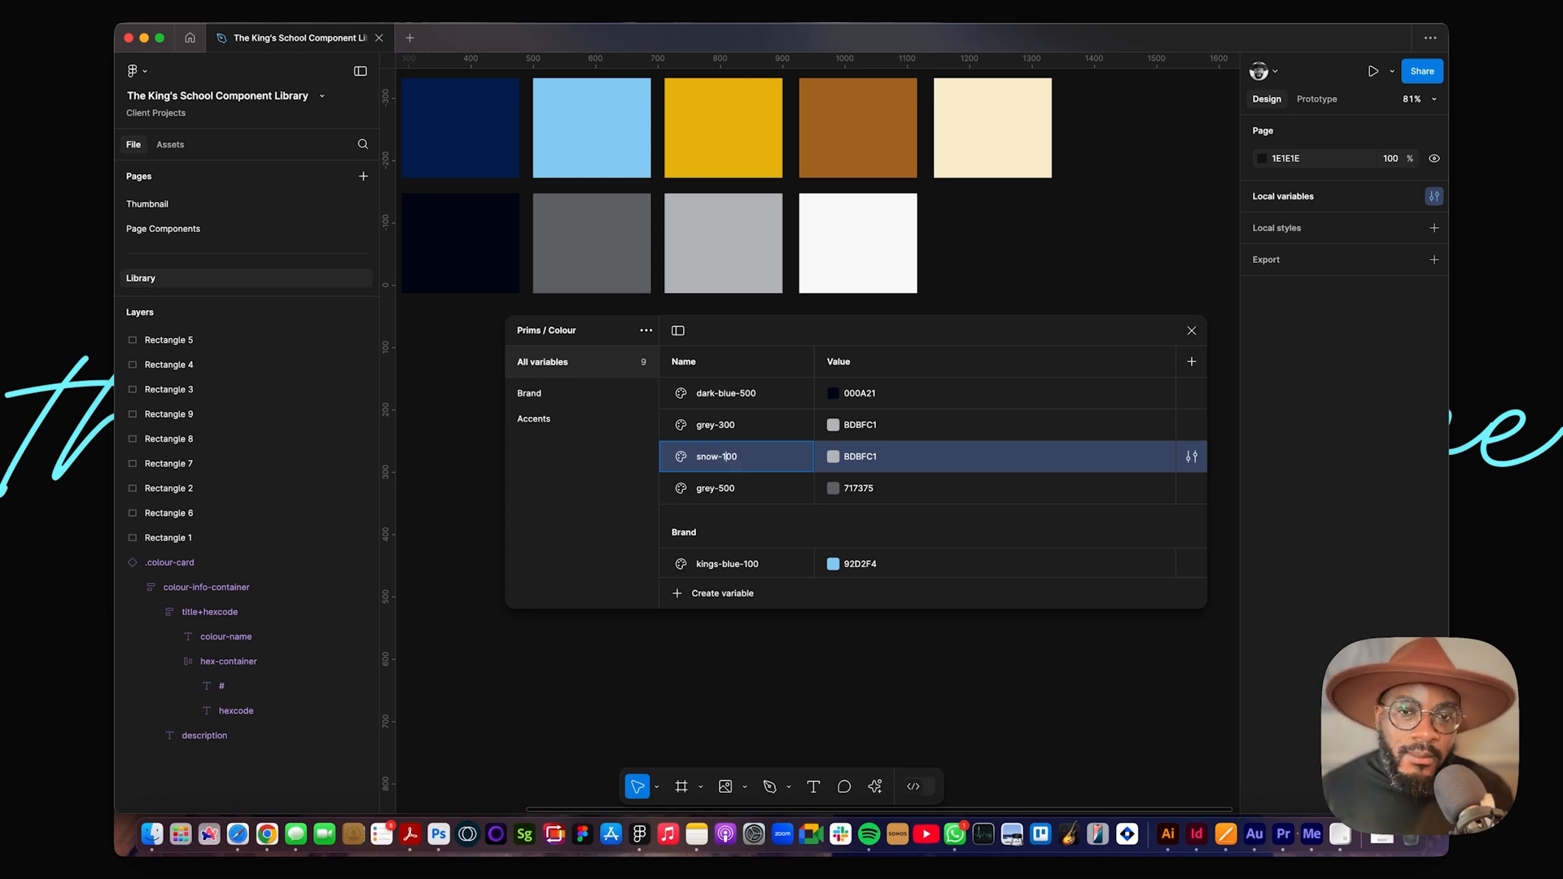
{"action": "key", "text": "Return"}
{"action": "type", "text": "snow-200"}
{"action": "key", "text": "Return"}
Step: Sample the off-white swatch to give snow-200 the value F9F9F9, and place it above grey-300
{"action": "left_click", "coordinate": [832, 456]}
{"action": "left_click", "coordinate": [848, 638]}
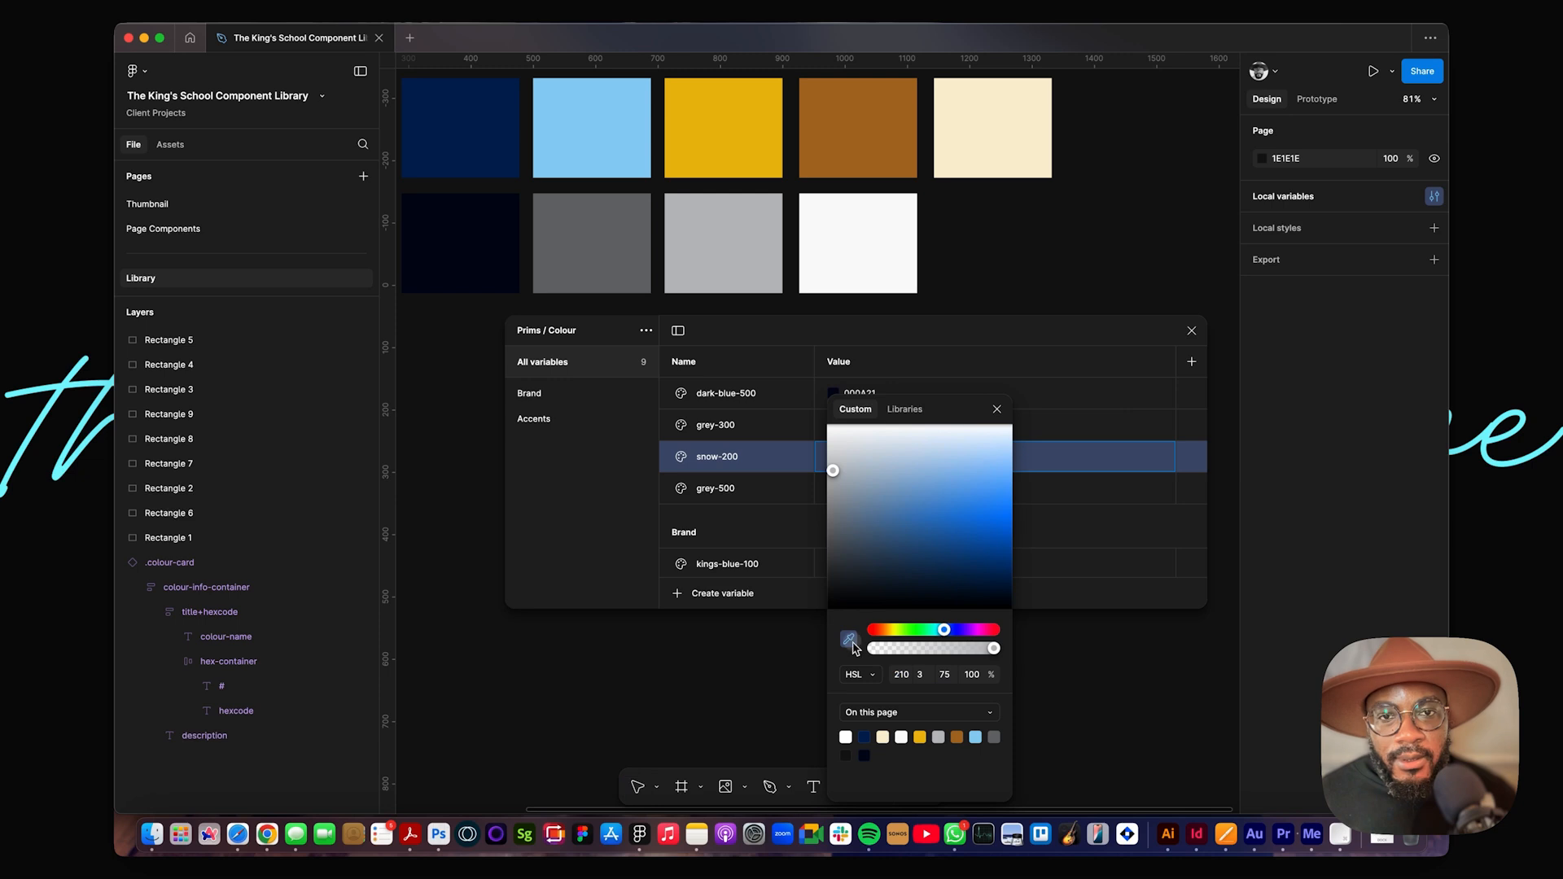
{"action": "left_click", "coordinate": [1008, 338]}
{"action": "left_click_drag", "start_coordinate": [737, 466], "coordinate": [750, 438]}
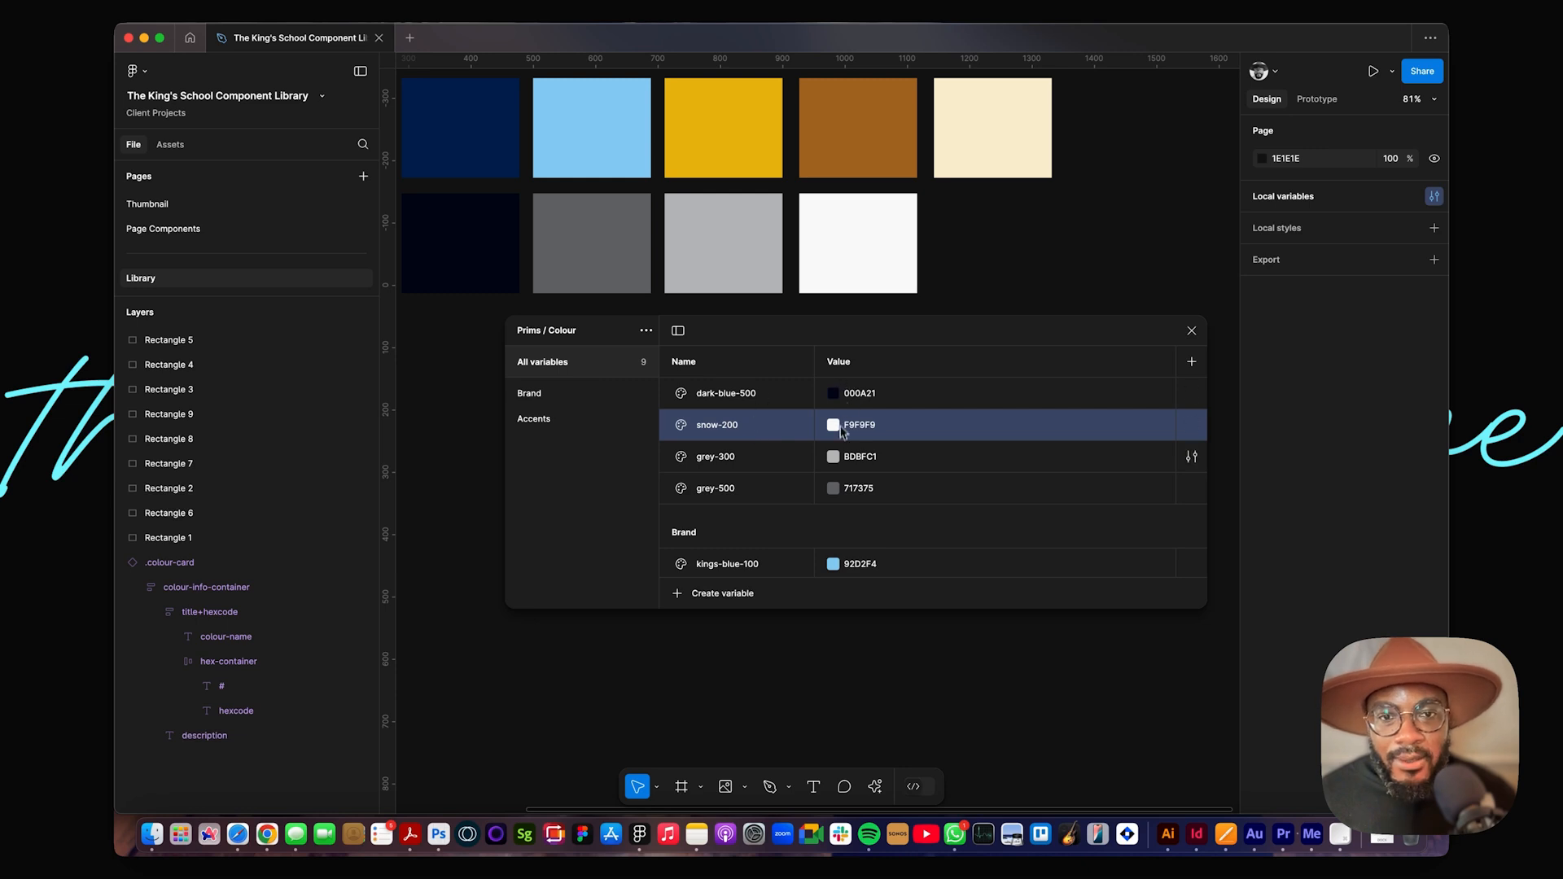
Step: Group the dark-blue-500, snow-200, grey-300 and grey-500 variables together and name the group Functional
{"action": "left_click", "coordinate": [726, 403]}
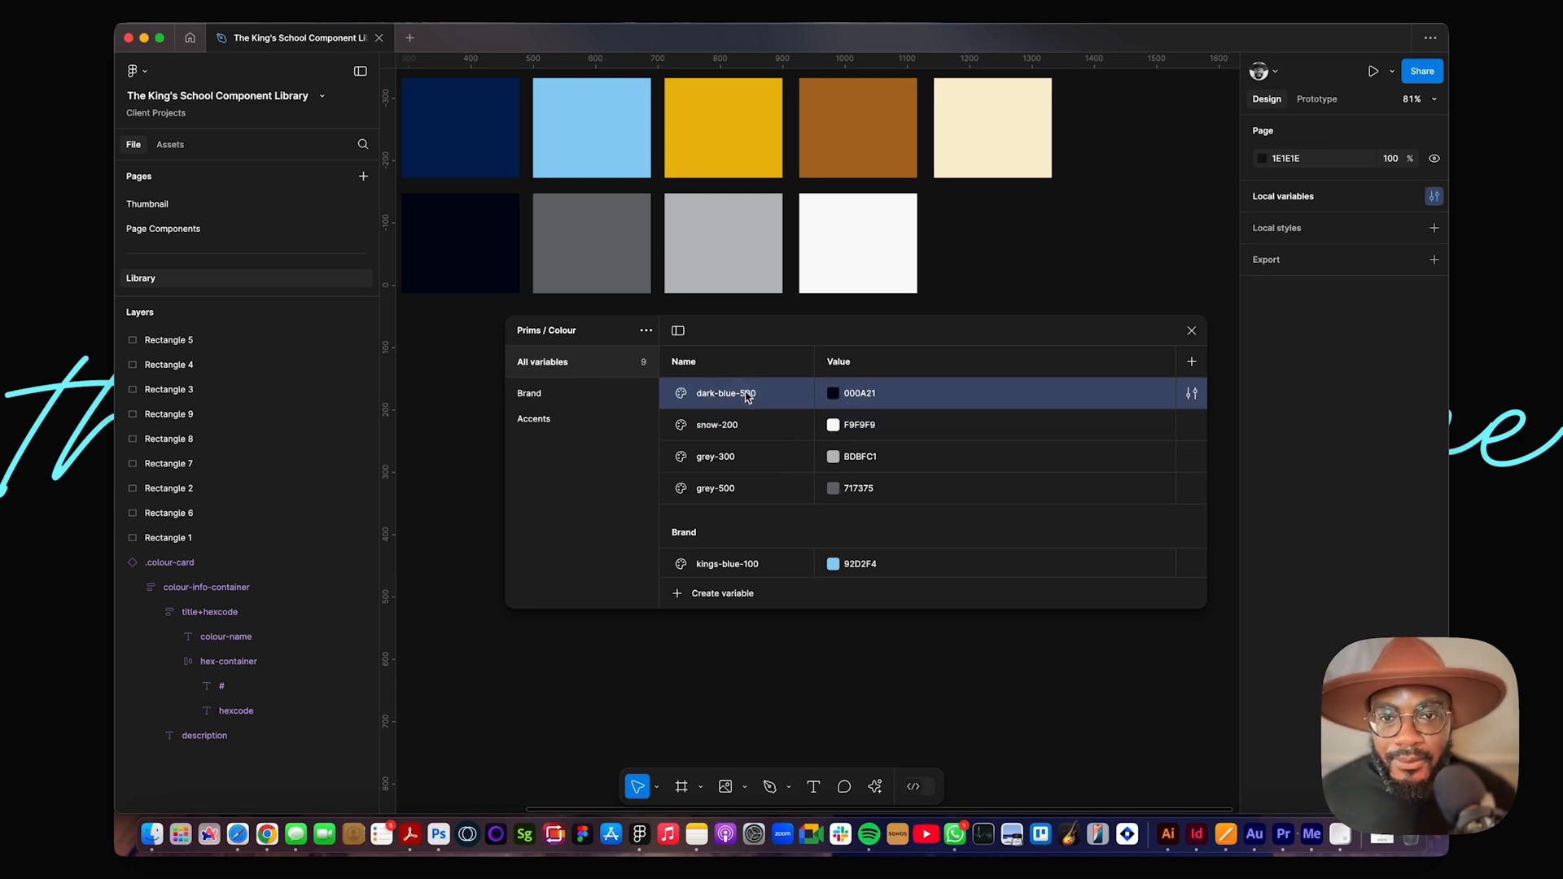
{"action": "left_click", "coordinate": [776, 496], "text": "shift"}
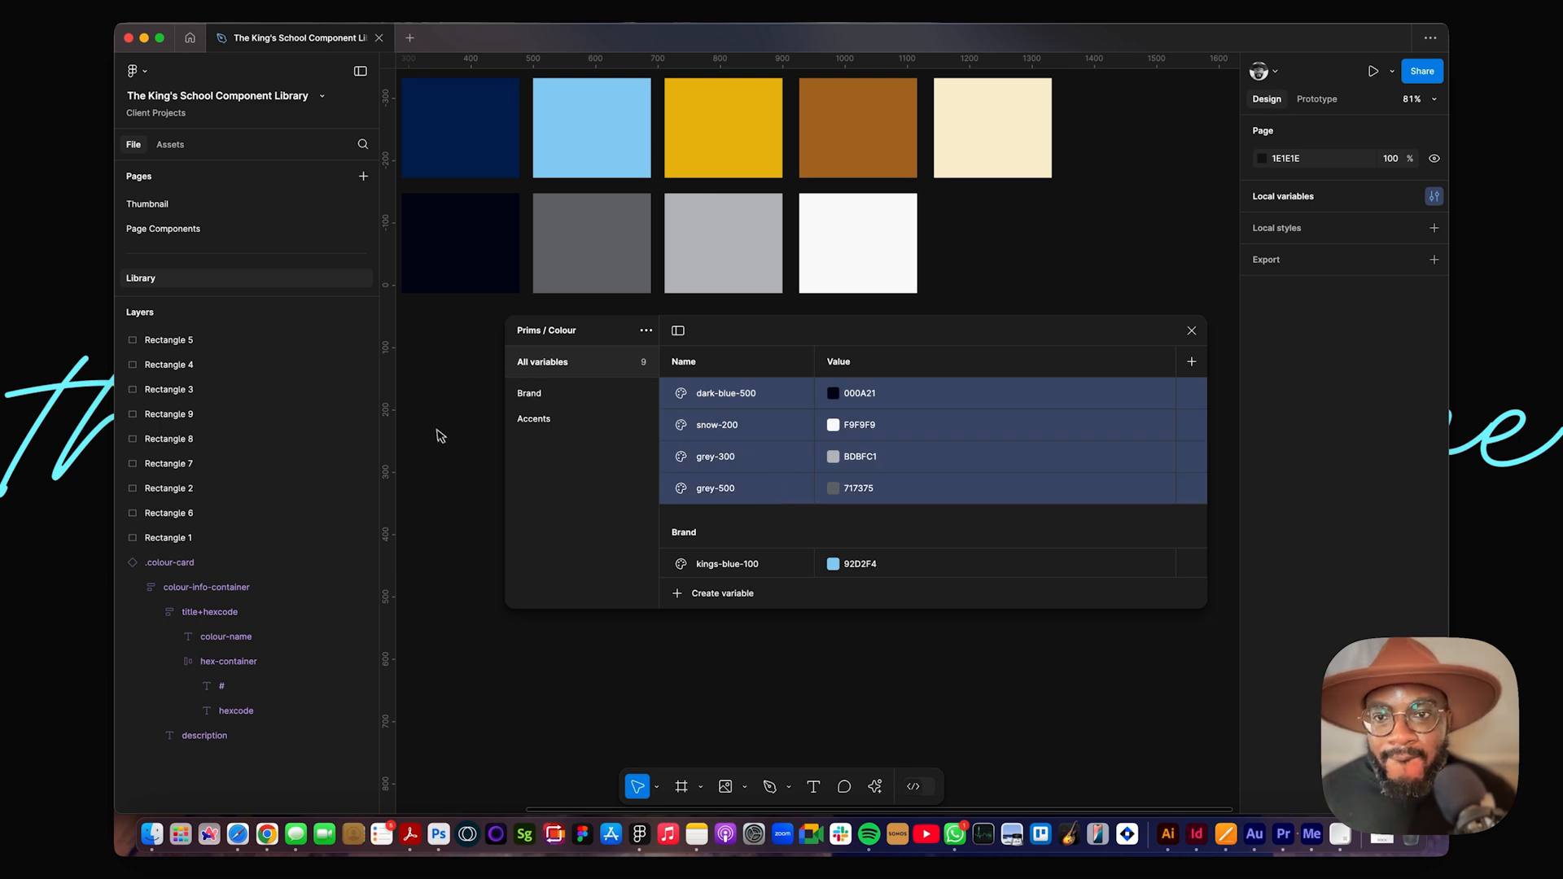
{"action": "right_click", "coordinate": [724, 404]}
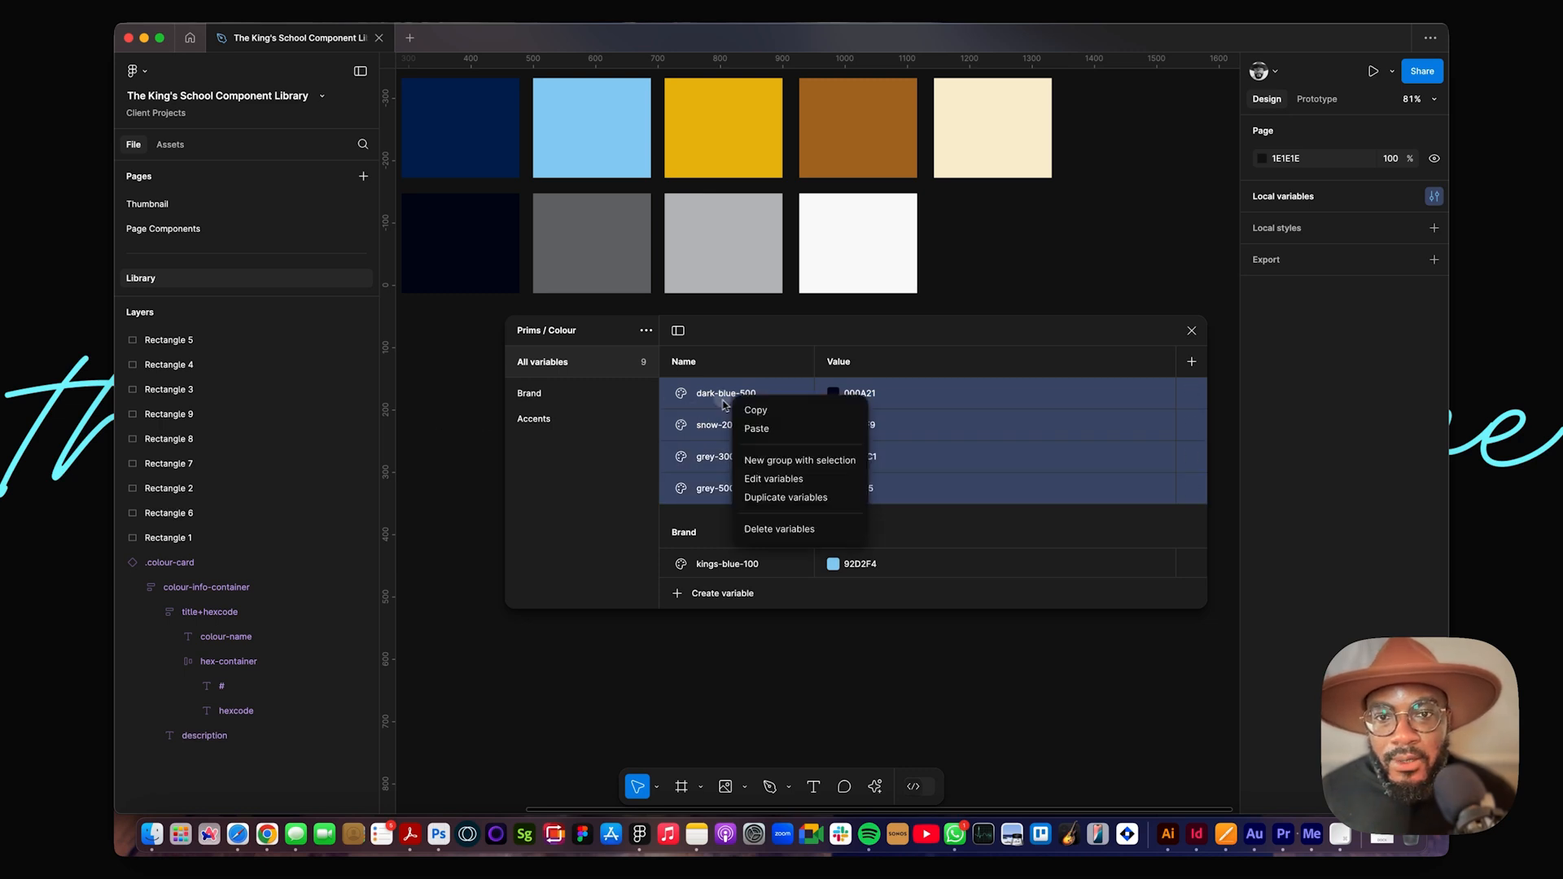
{"action": "left_click", "coordinate": [777, 464]}
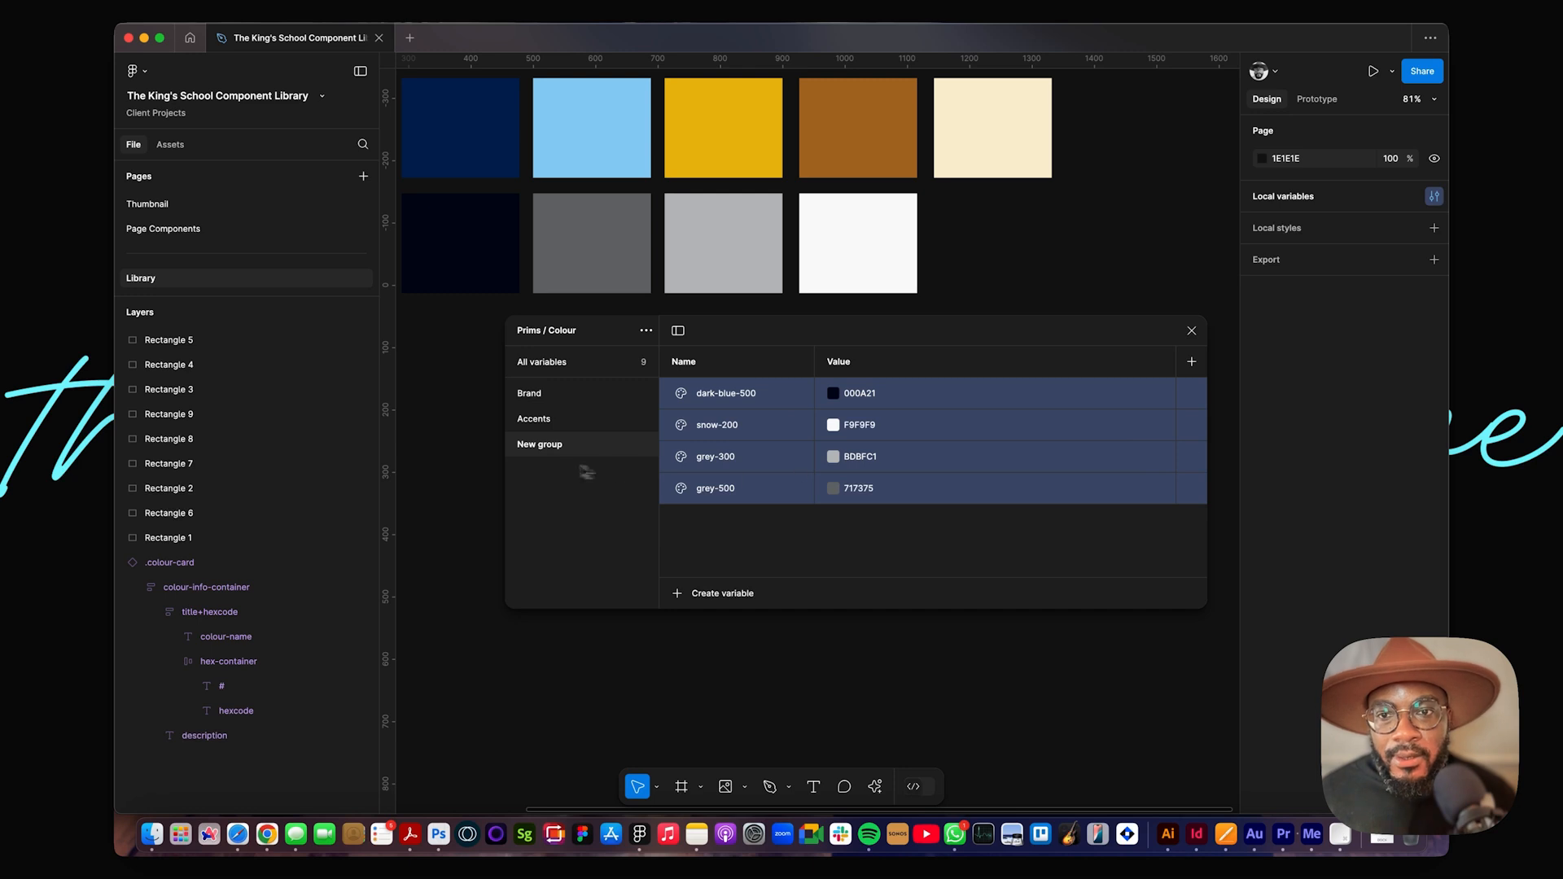
{"action": "double_click", "coordinate": [547, 447]}
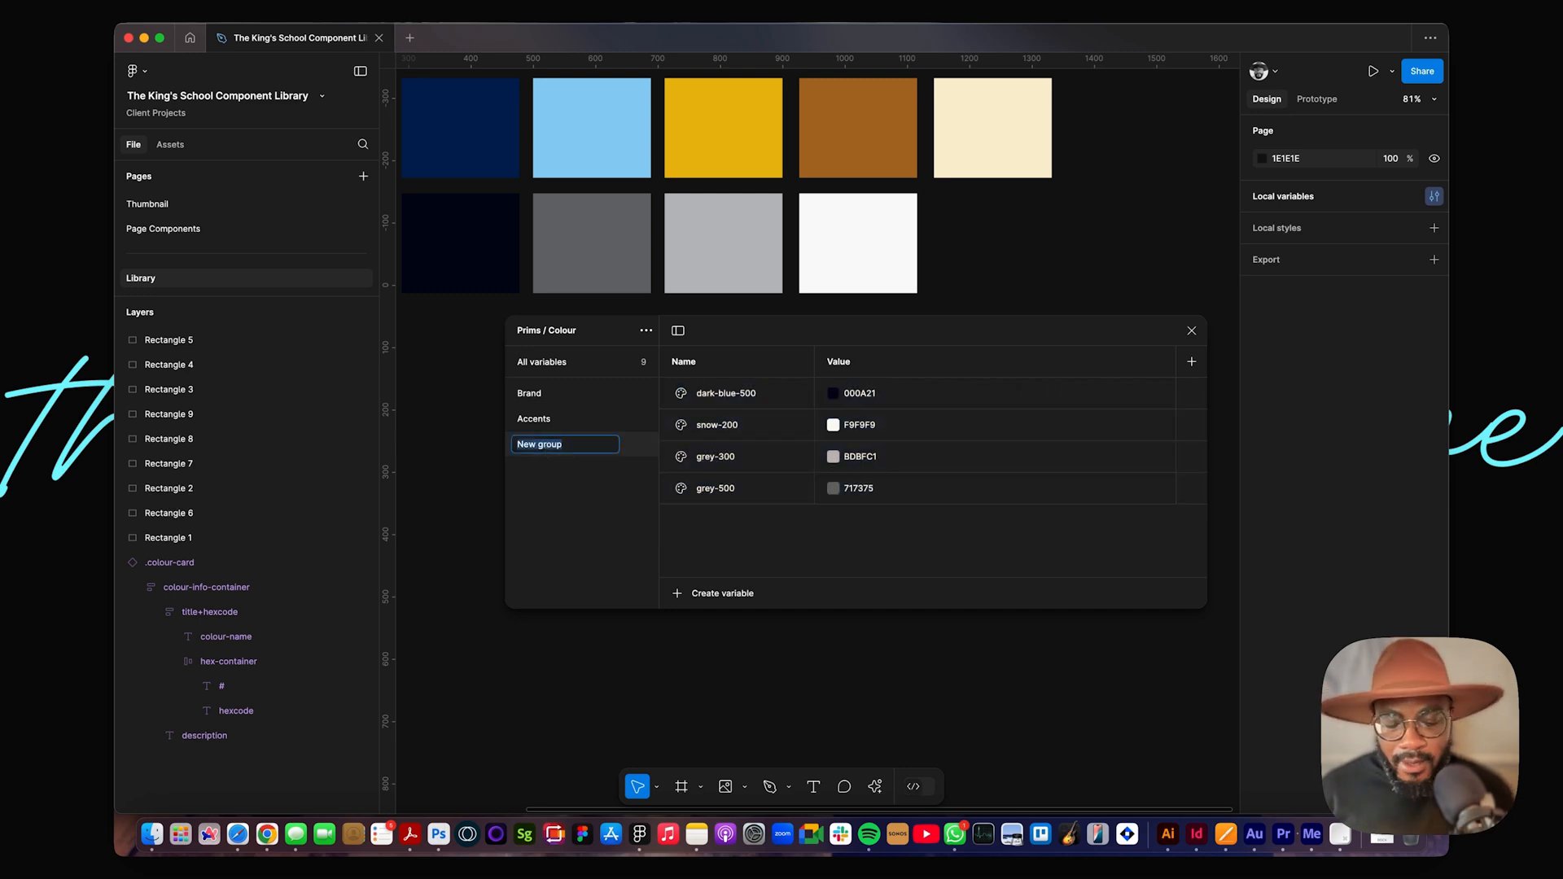
{"action": "type", "text": "Functional"}
{"action": "key", "text": "Return"}
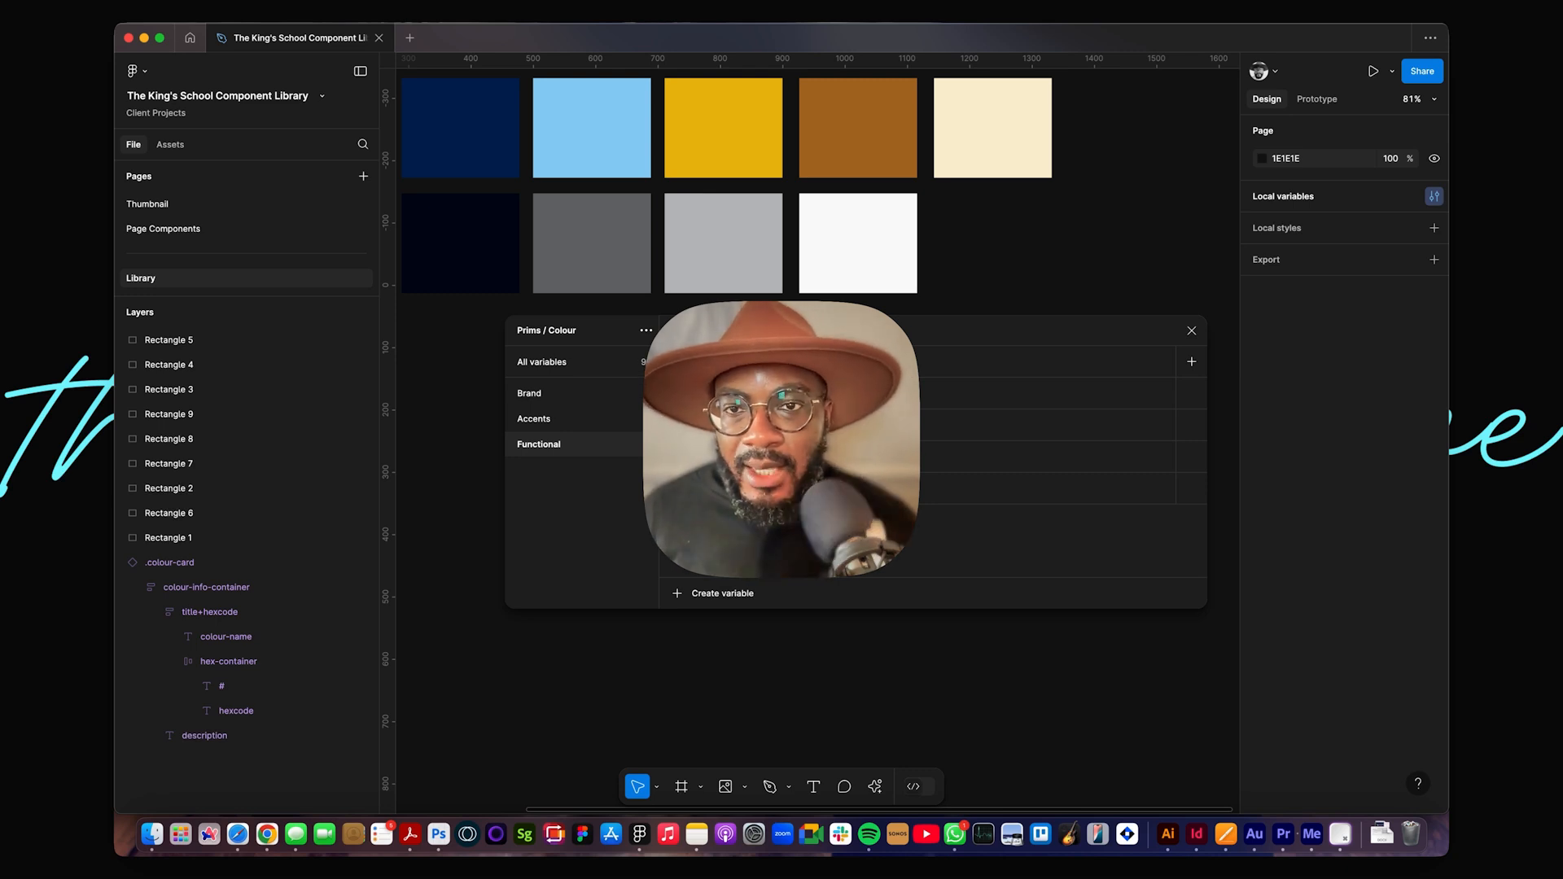
Step: Switch to the Eva Design System colour generator in Chrome and regenerate the semantic colours from primary #052B5C until Success is #19872B
{"action": "key", "text": "super+Tab"}
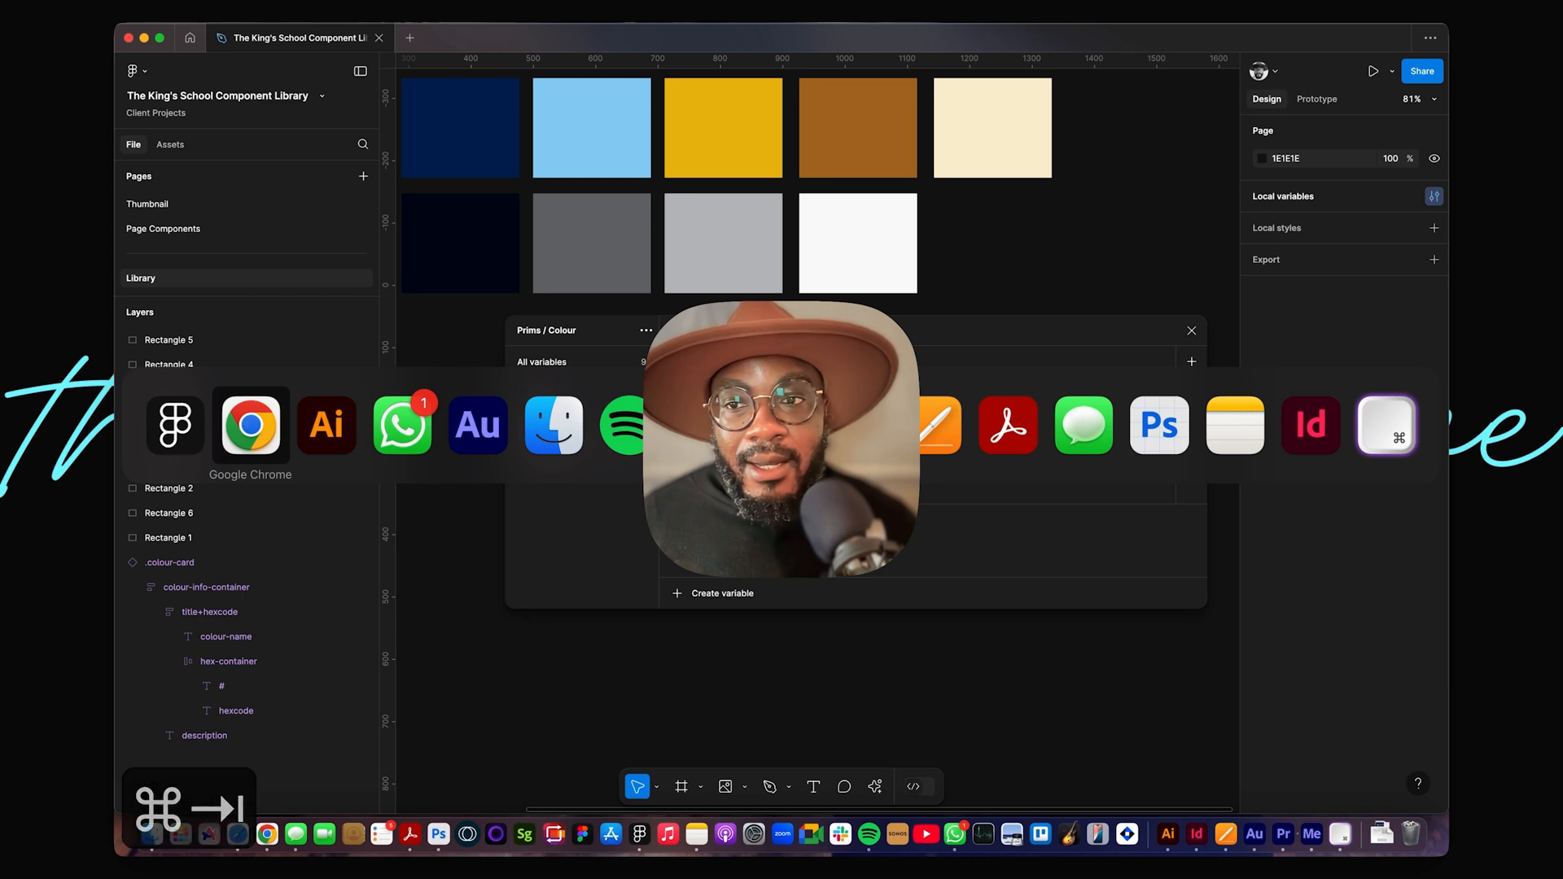
{"action": "key", "text": "Escape"}
{"action": "key", "text": "super+Tab"}
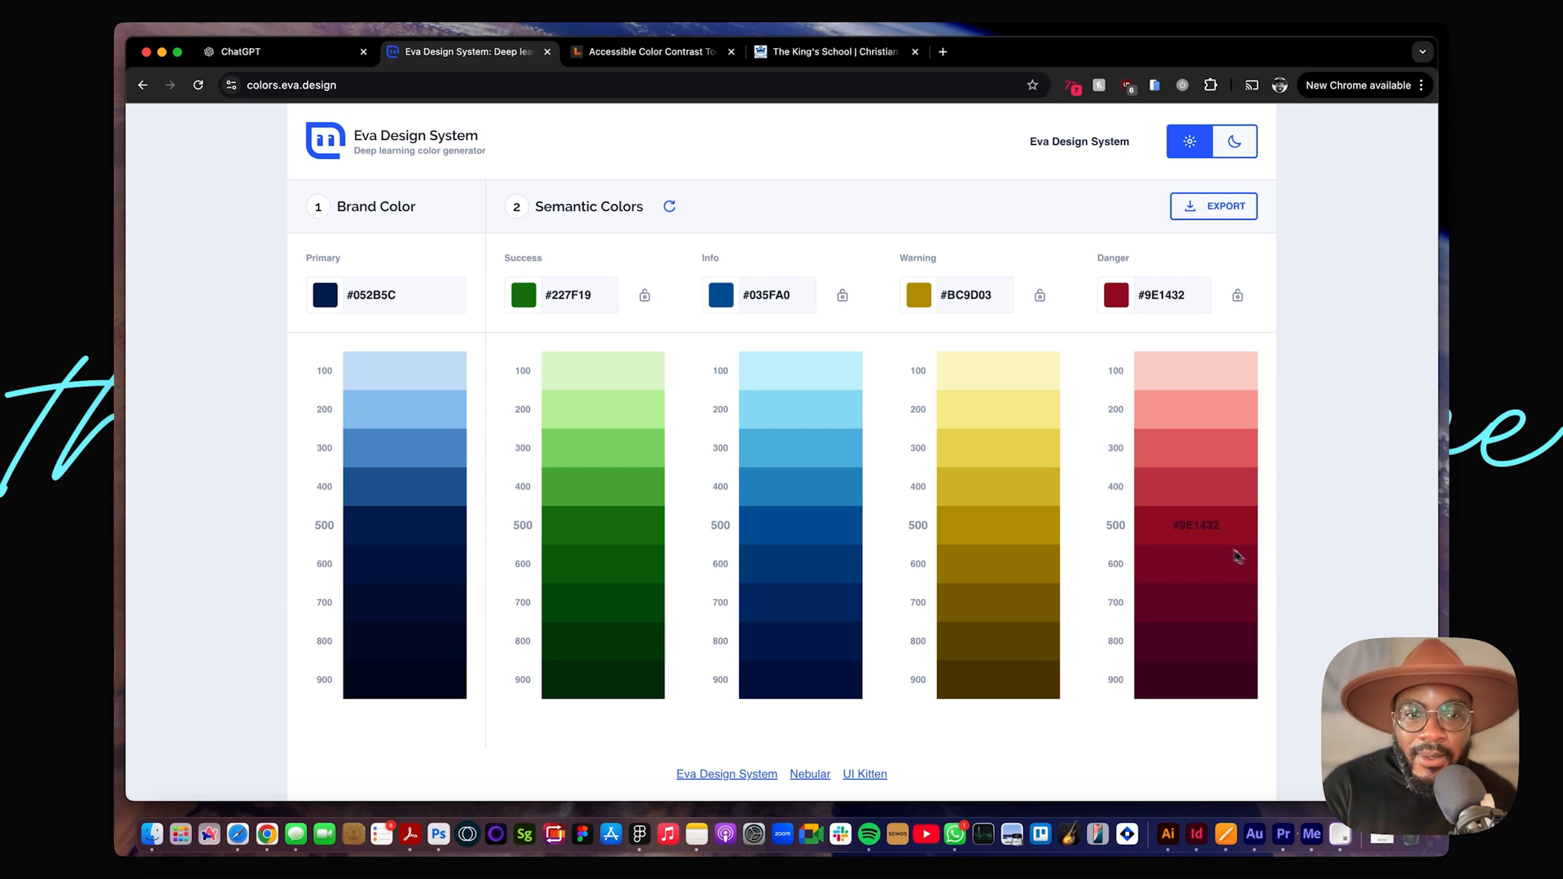
{"action": "mouse_move", "coordinate": [1205, 544]}
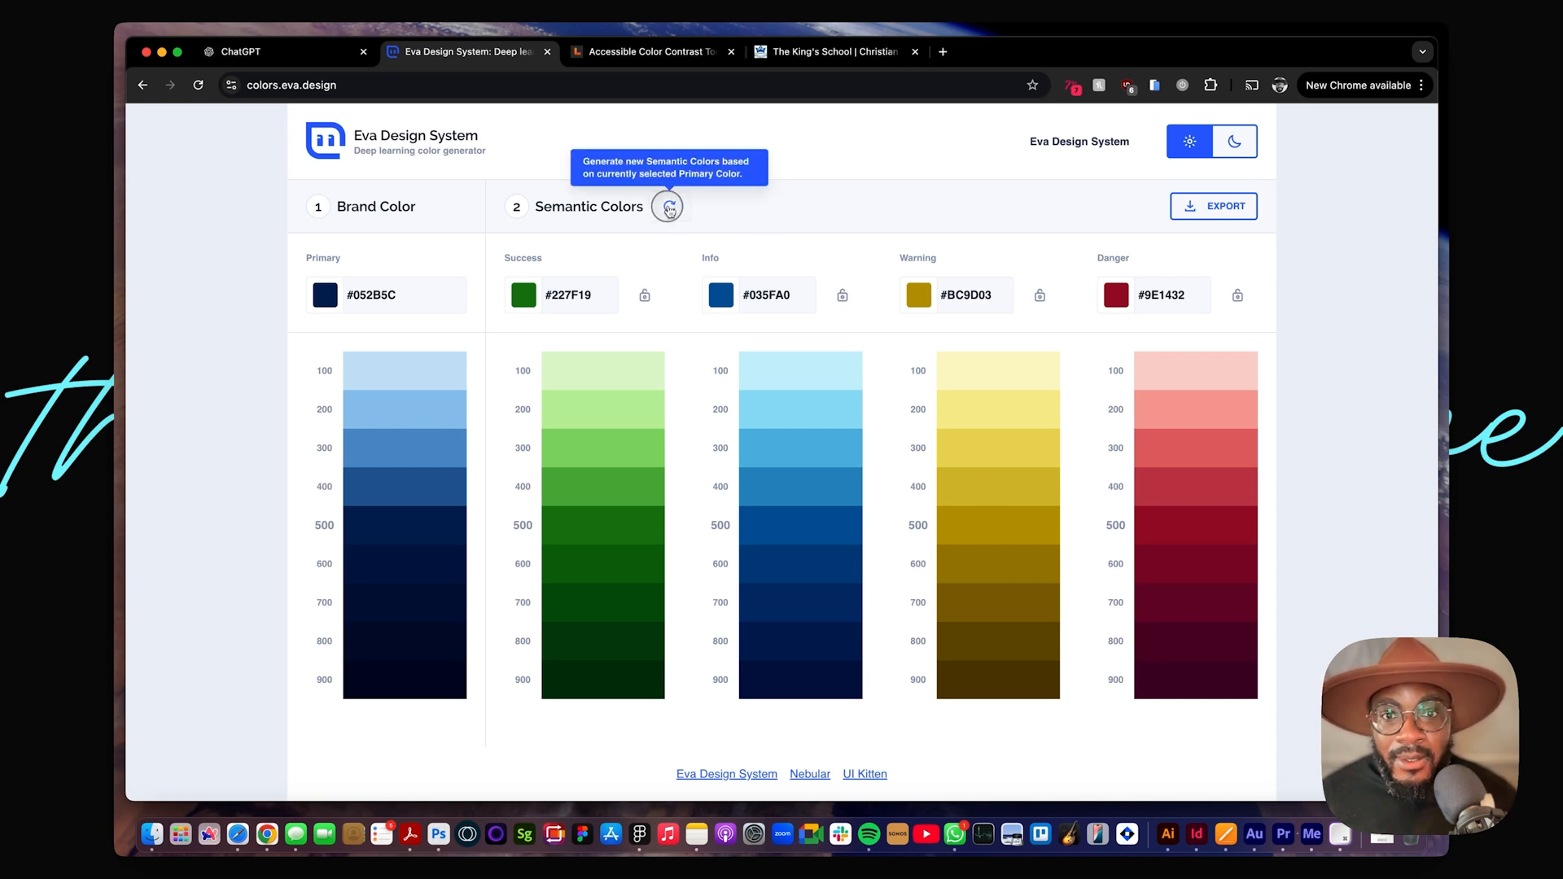
{"action": "left_click", "coordinate": [669, 208]}
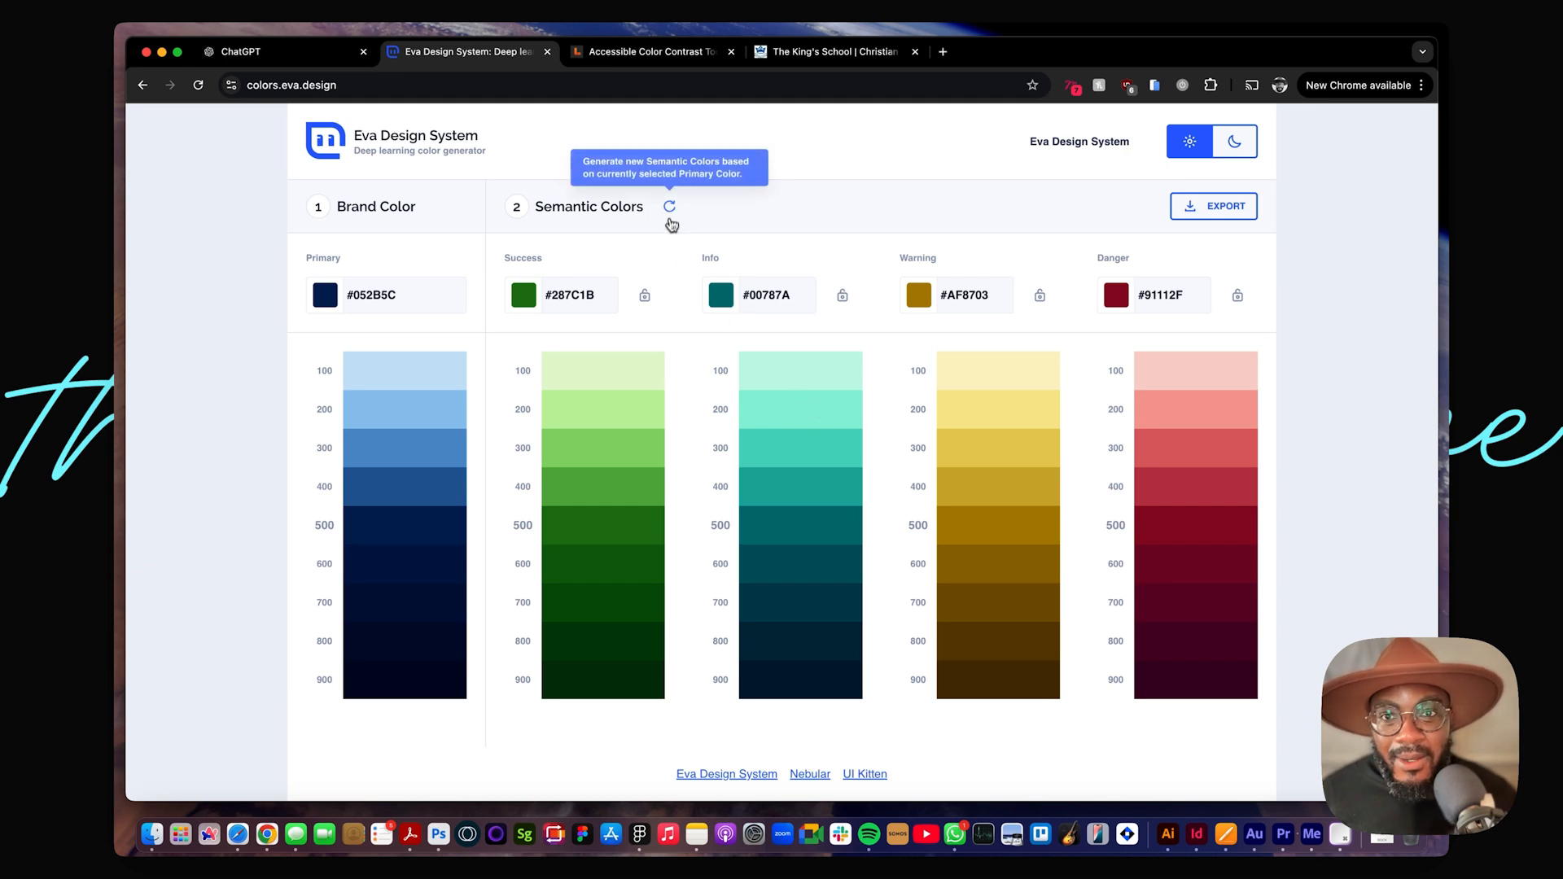
{"action": "left_click", "coordinate": [671, 209]}
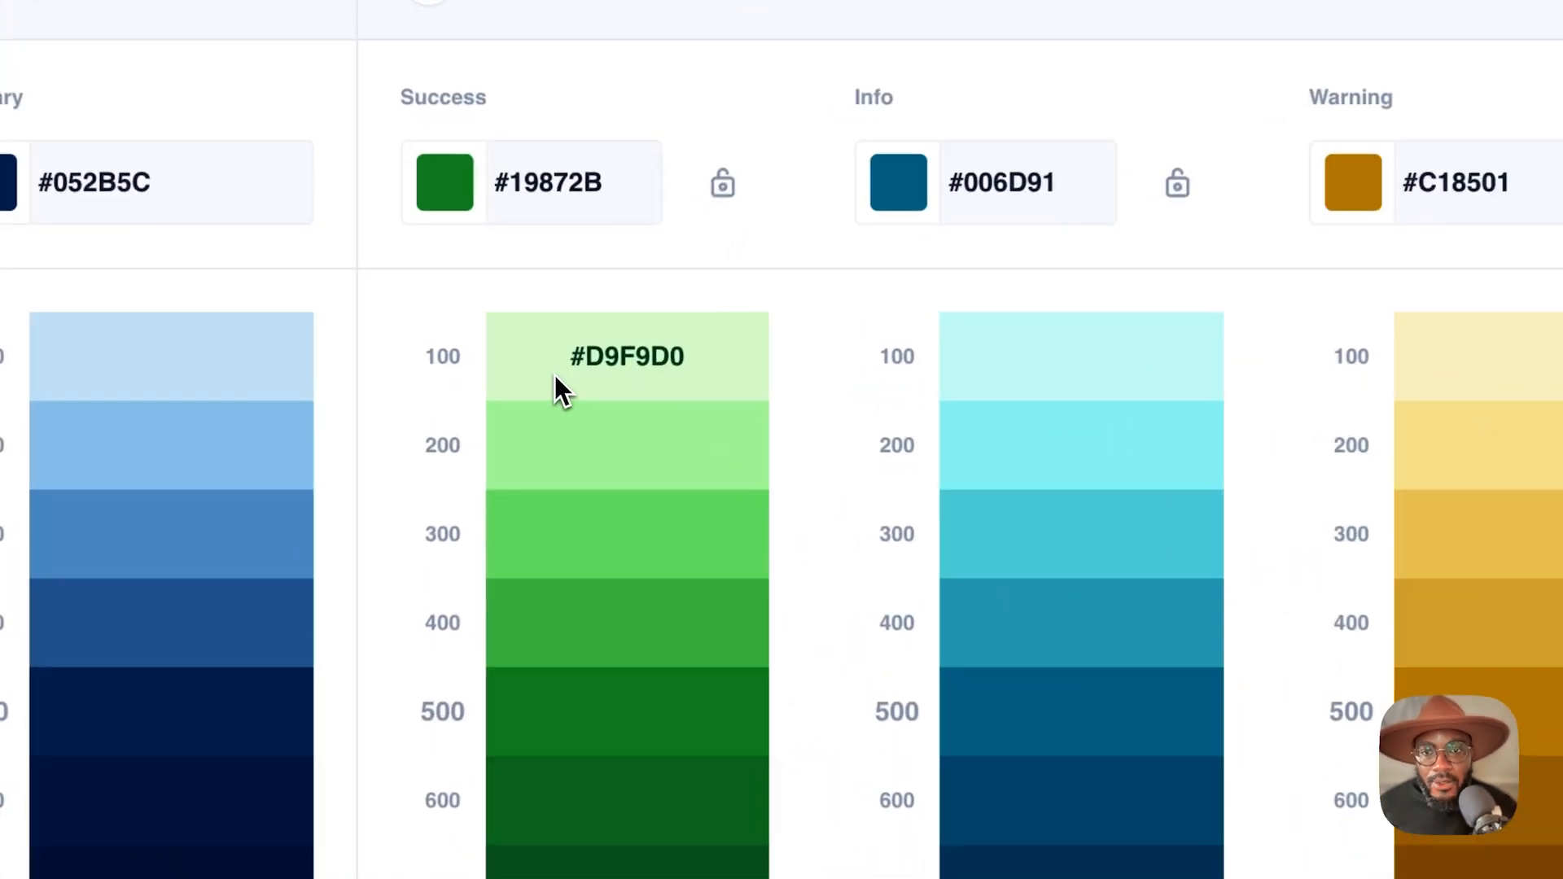
Step: Lock the Success colour #19872B and the Warning colour #C18501 against regeneration
{"action": "left_click", "coordinate": [644, 295]}
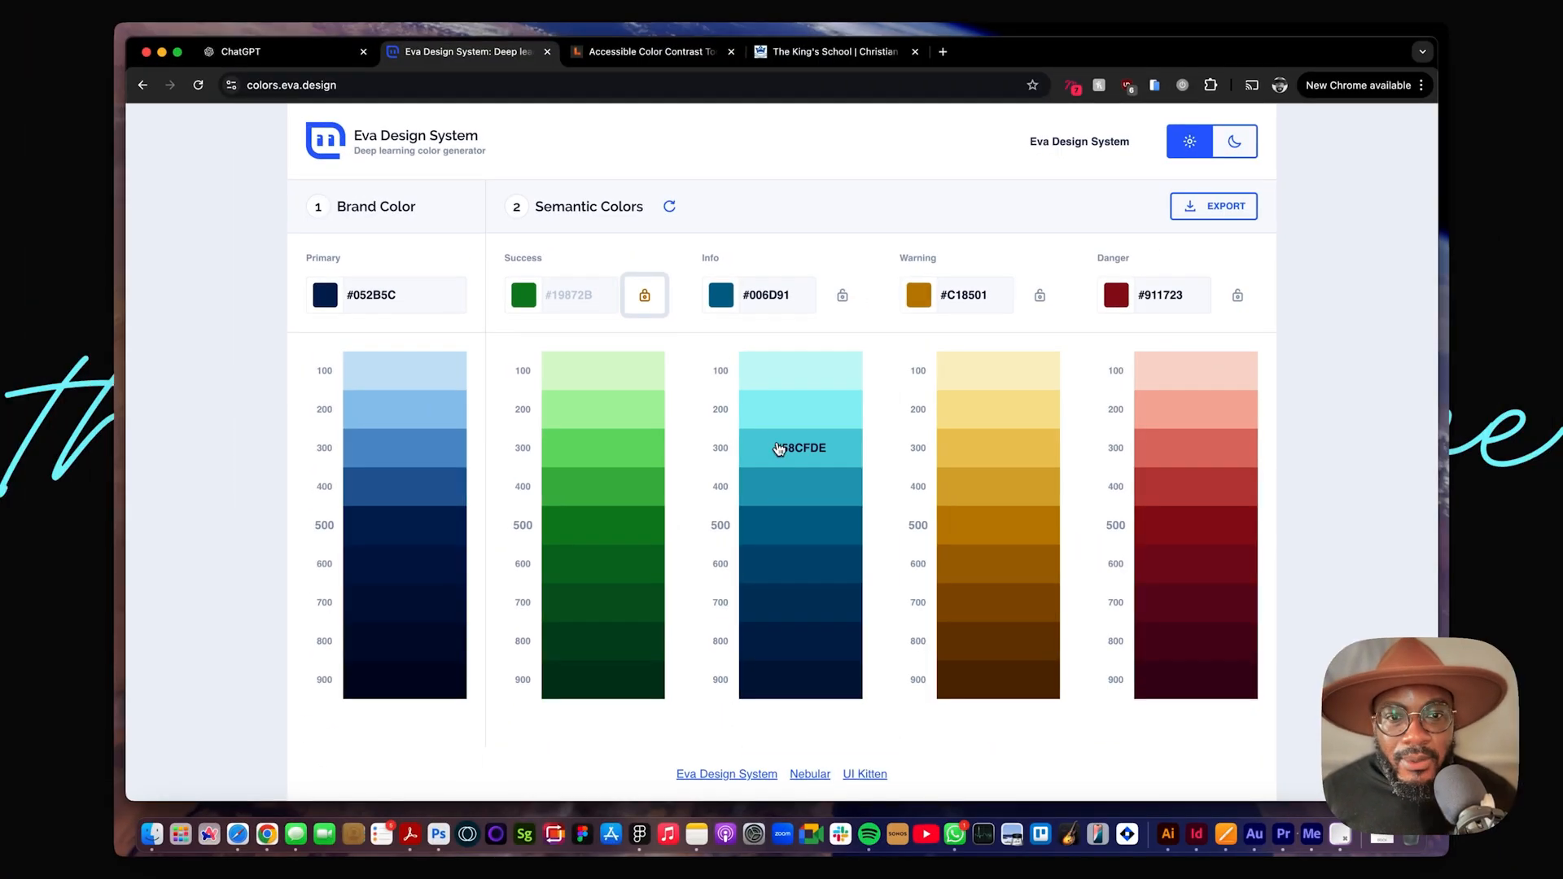
{"action": "left_click", "coordinate": [1490, 167]}
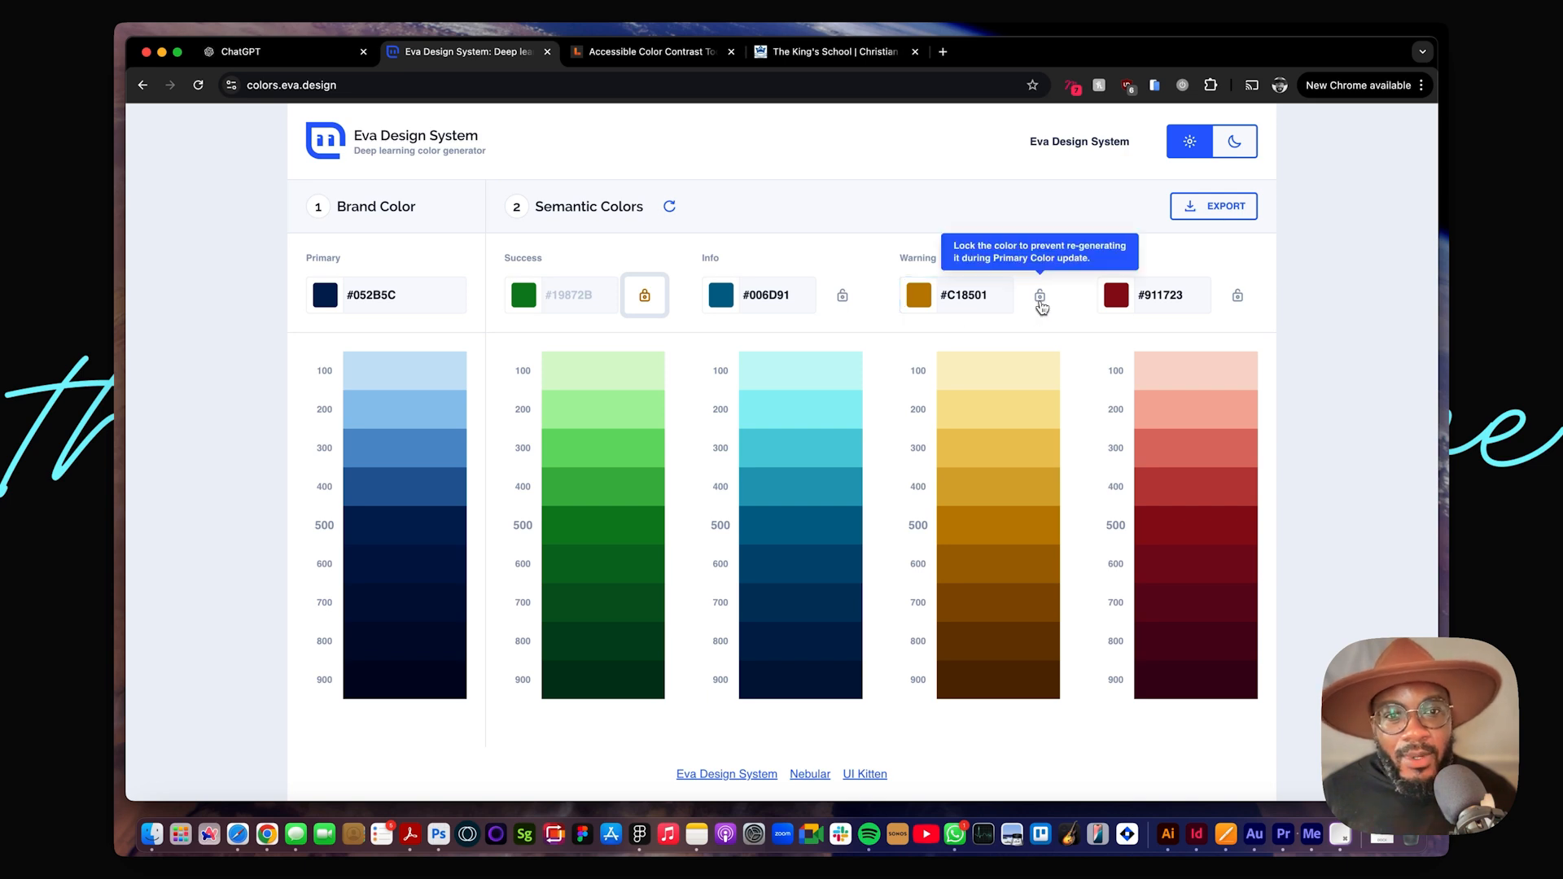
{"action": "left_click", "coordinate": [1039, 296]}
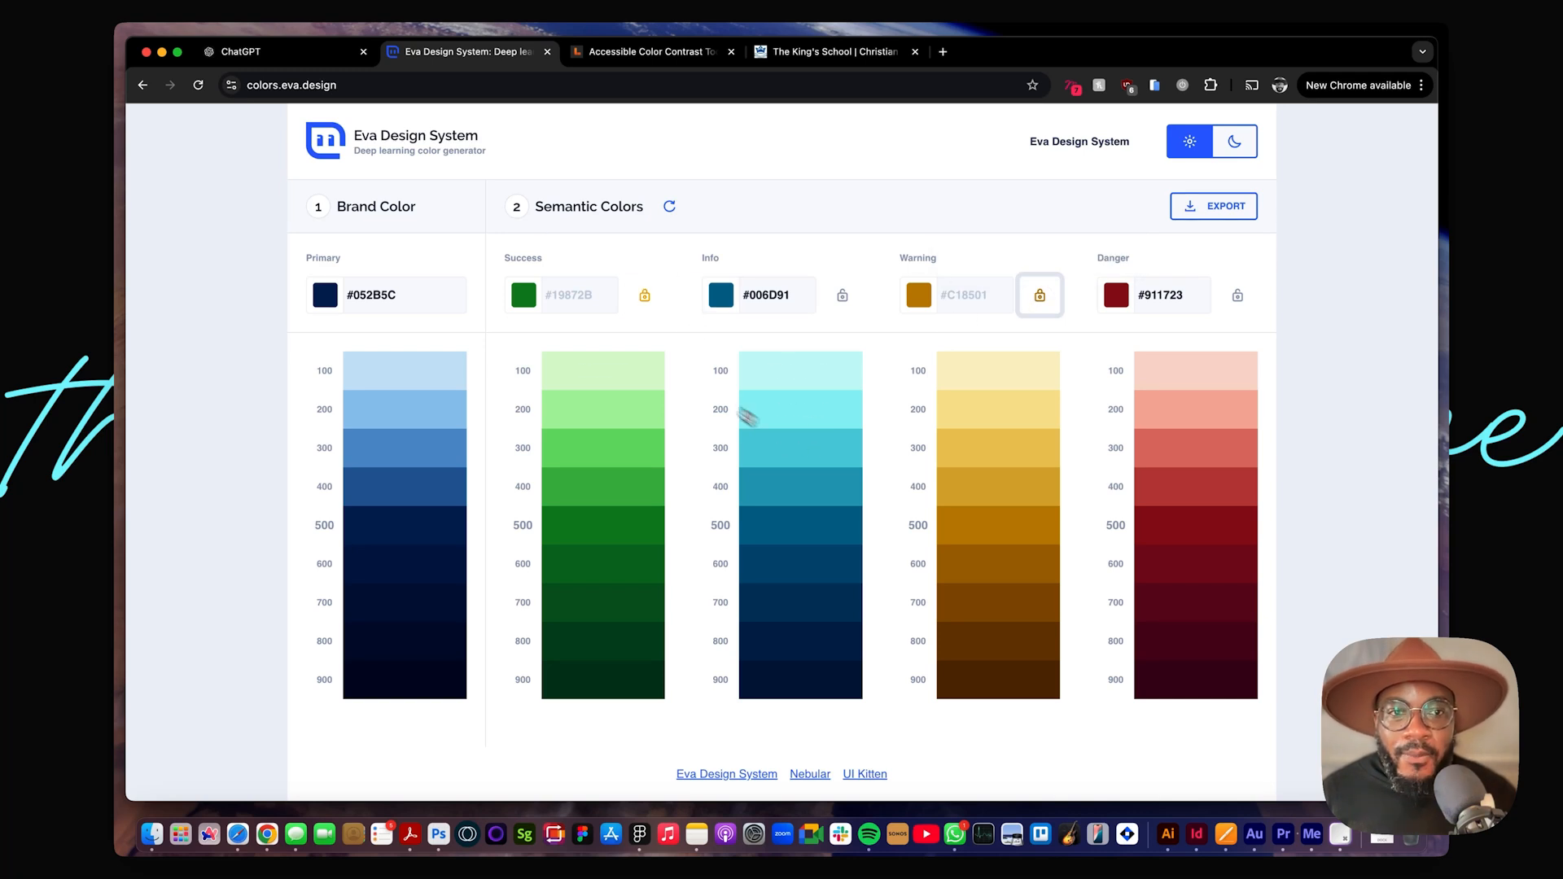
Step: Regenerate the unlocked semantic colours until Info is the bright blue #0094D8, and lock that Info colour
{"action": "left_click", "coordinate": [670, 209]}
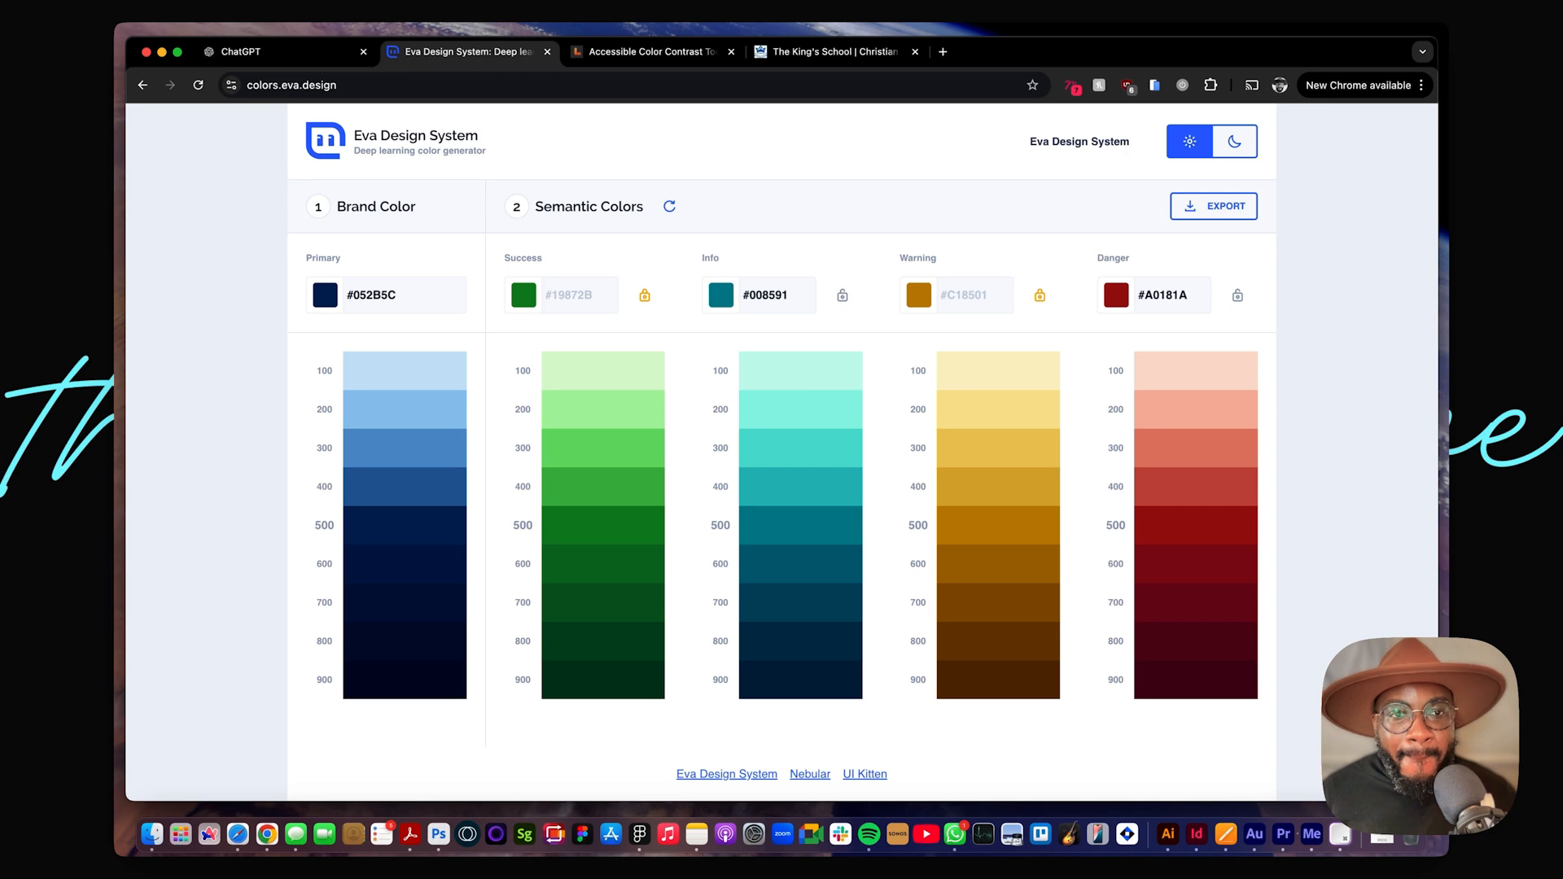
{"action": "left_click", "coordinate": [671, 209]}
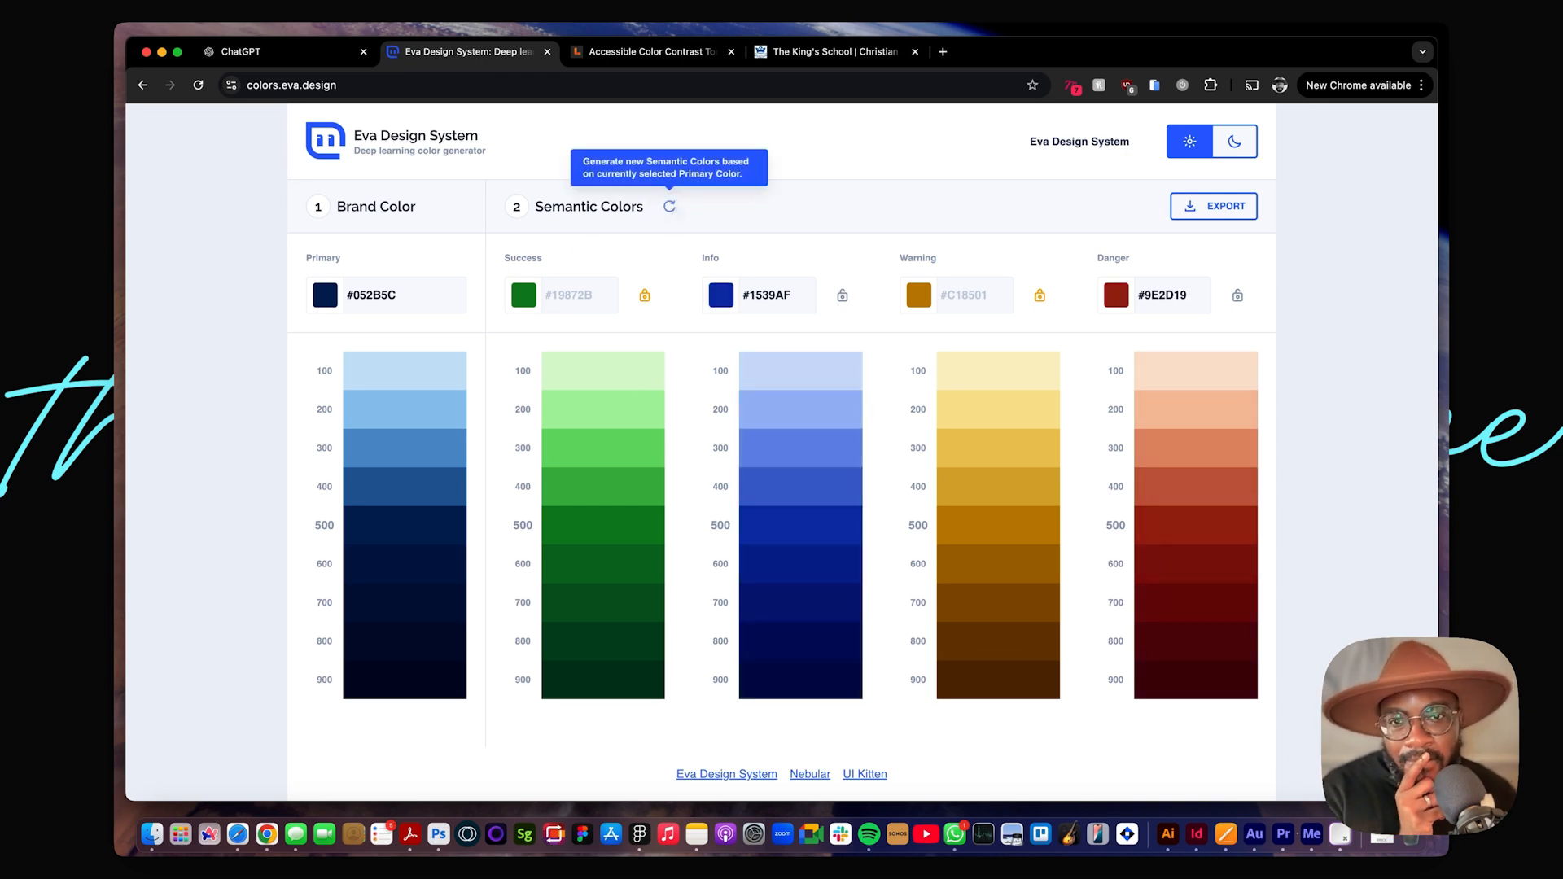
{"action": "left_click", "coordinate": [675, 210]}
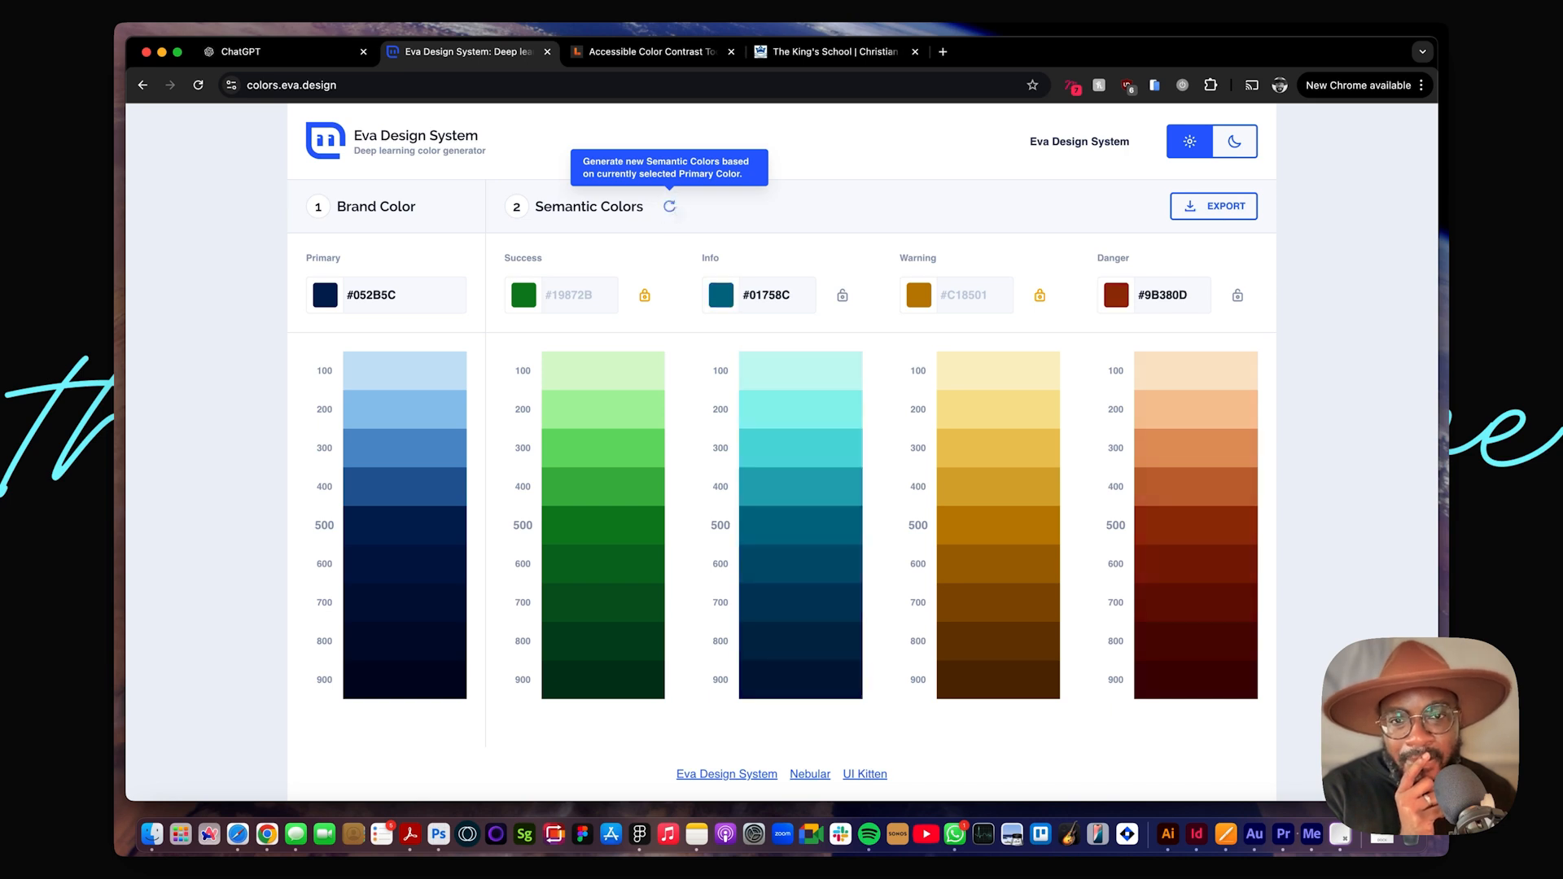
{"action": "left_click", "coordinate": [675, 210]}
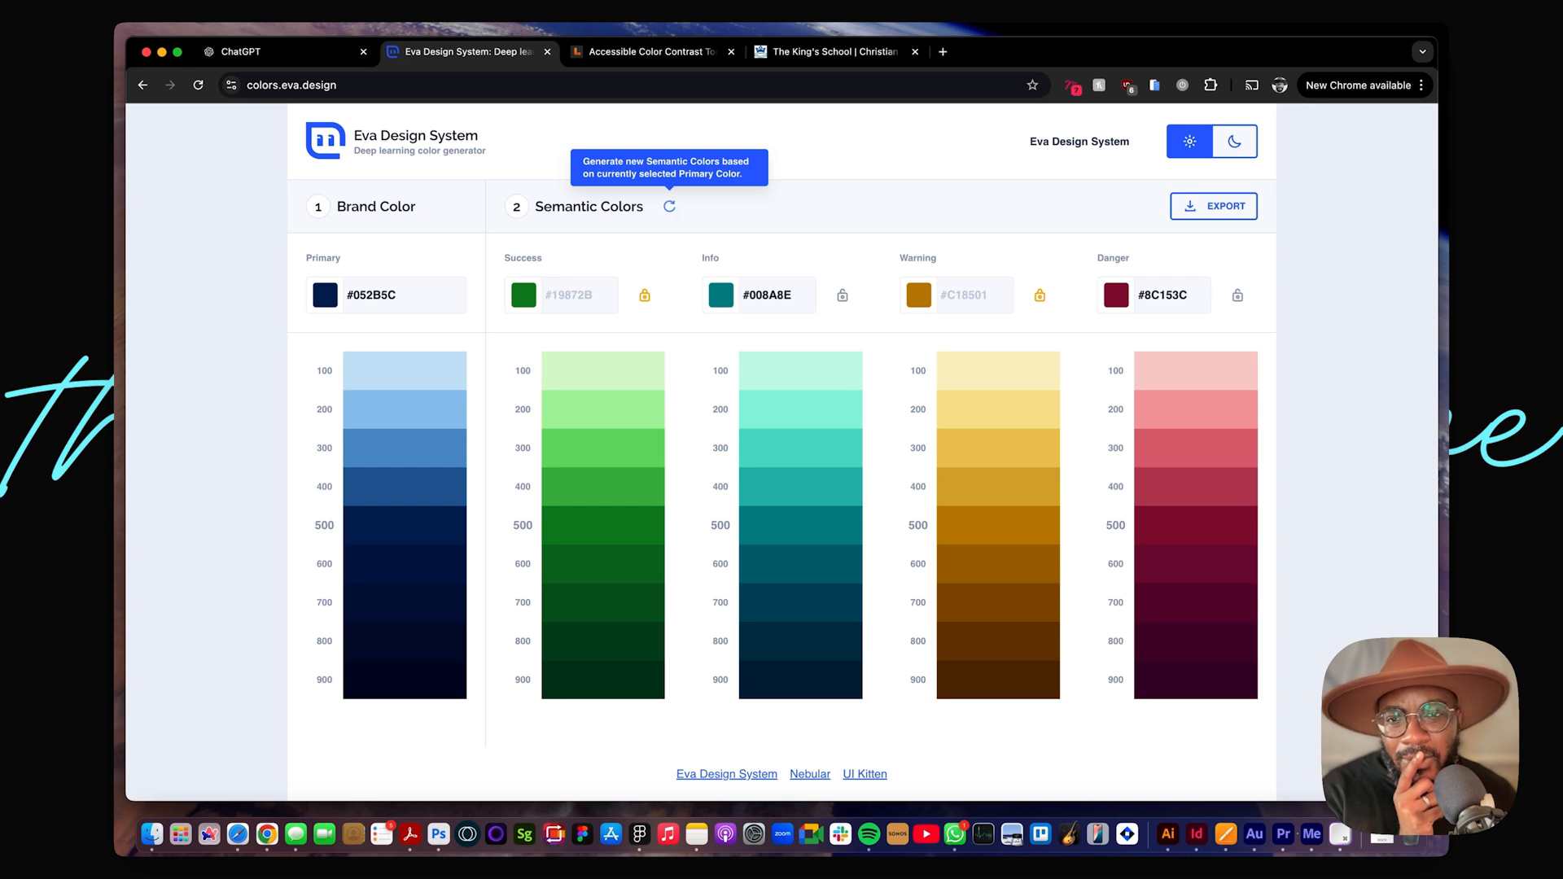
{"action": "left_click", "coordinate": [675, 211]}
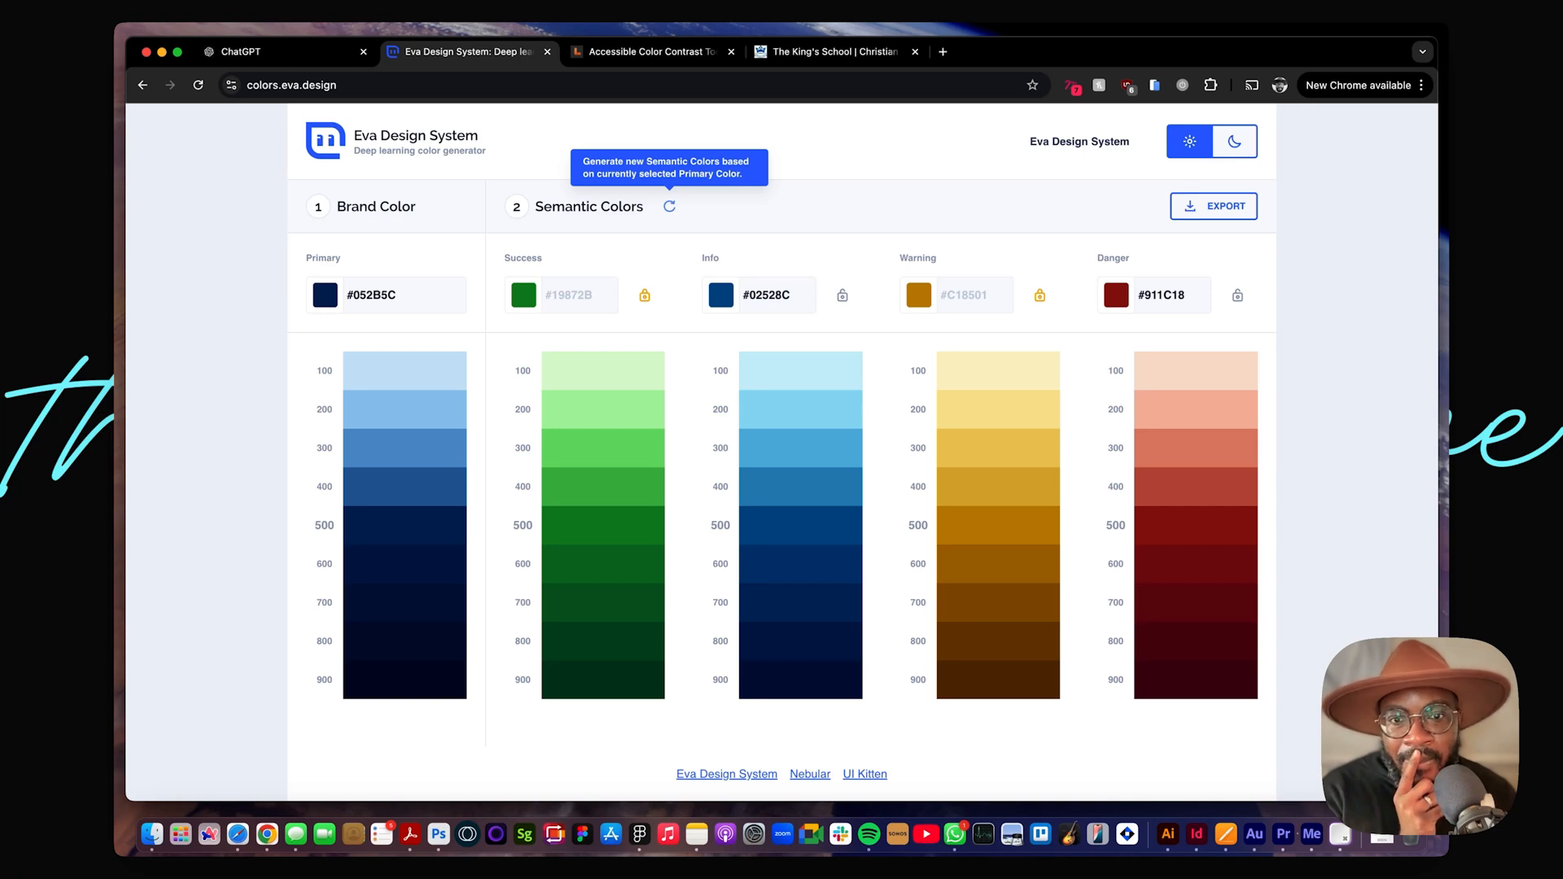
{"action": "left_click", "coordinate": [675, 211]}
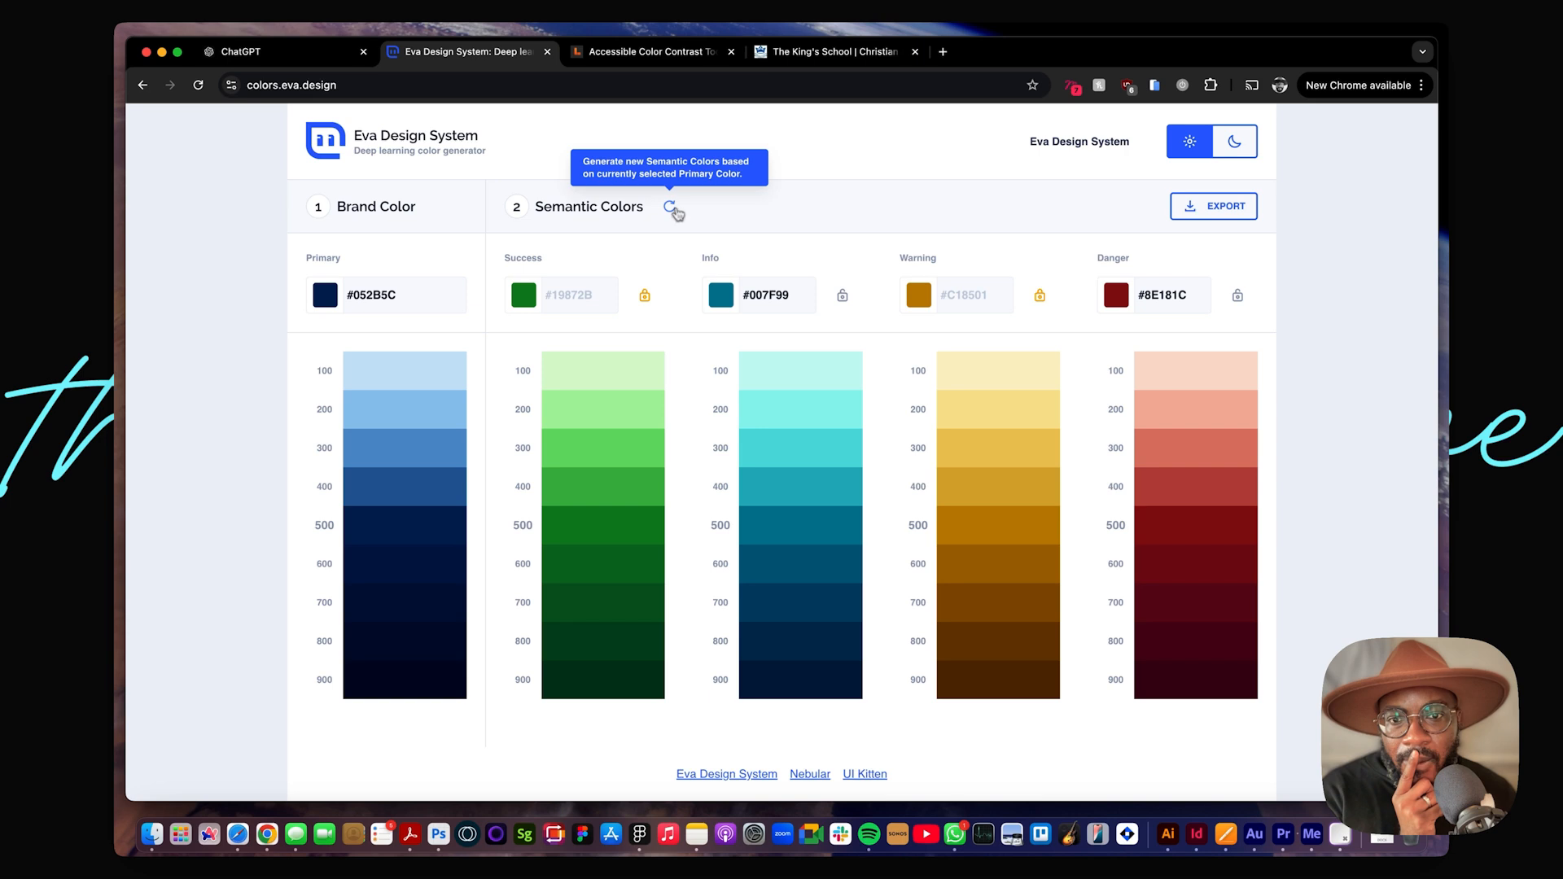
{"action": "left_click", "coordinate": [675, 211]}
{"action": "left_click", "coordinate": [675, 211]}
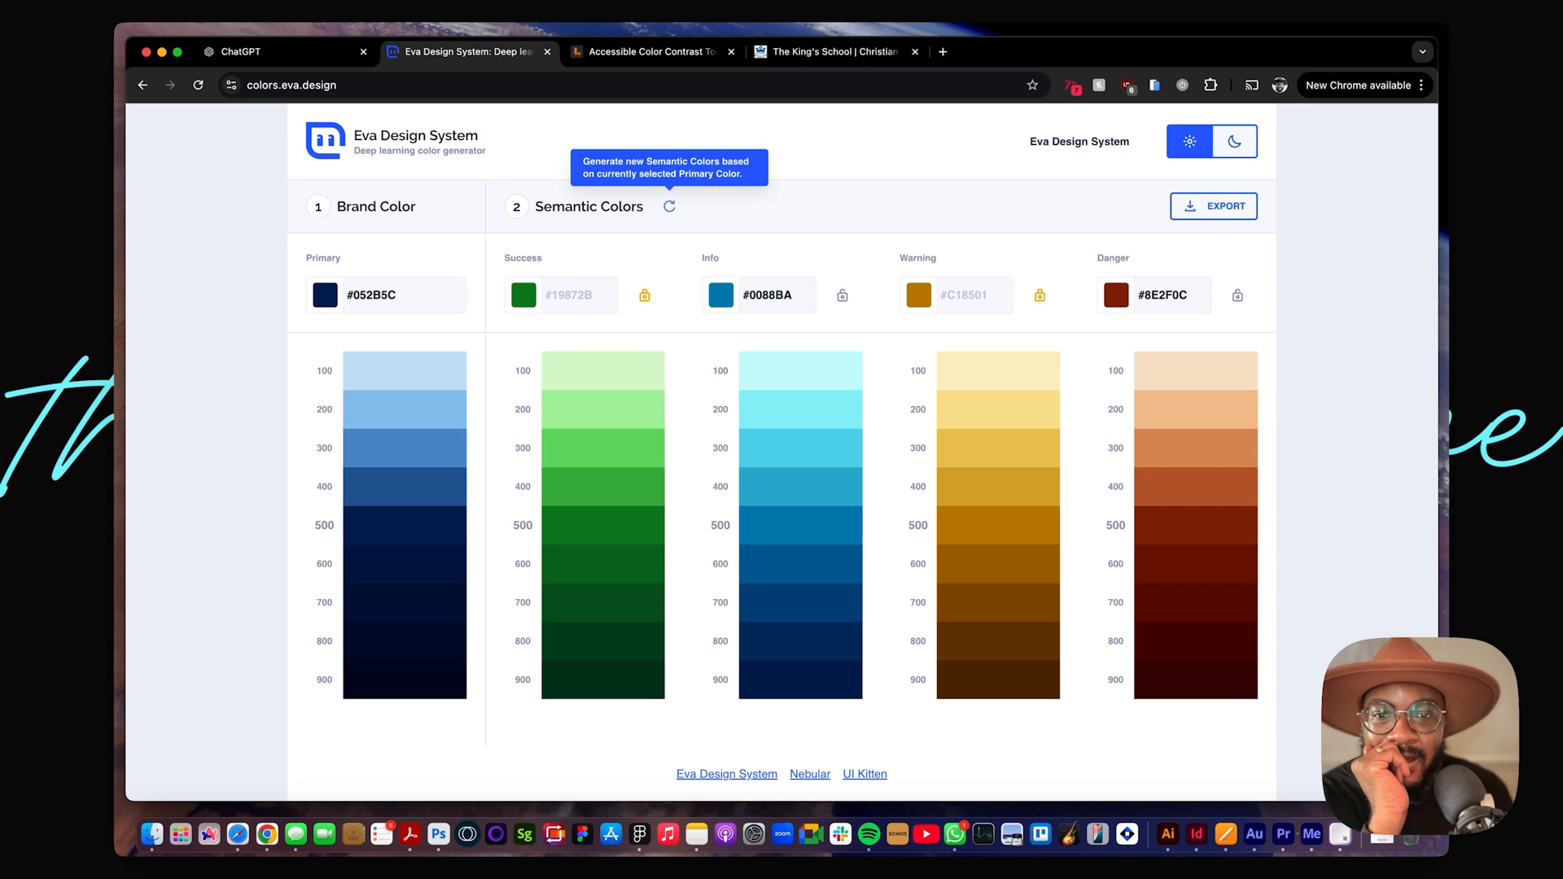
{"action": "left_click", "coordinate": [675, 211]}
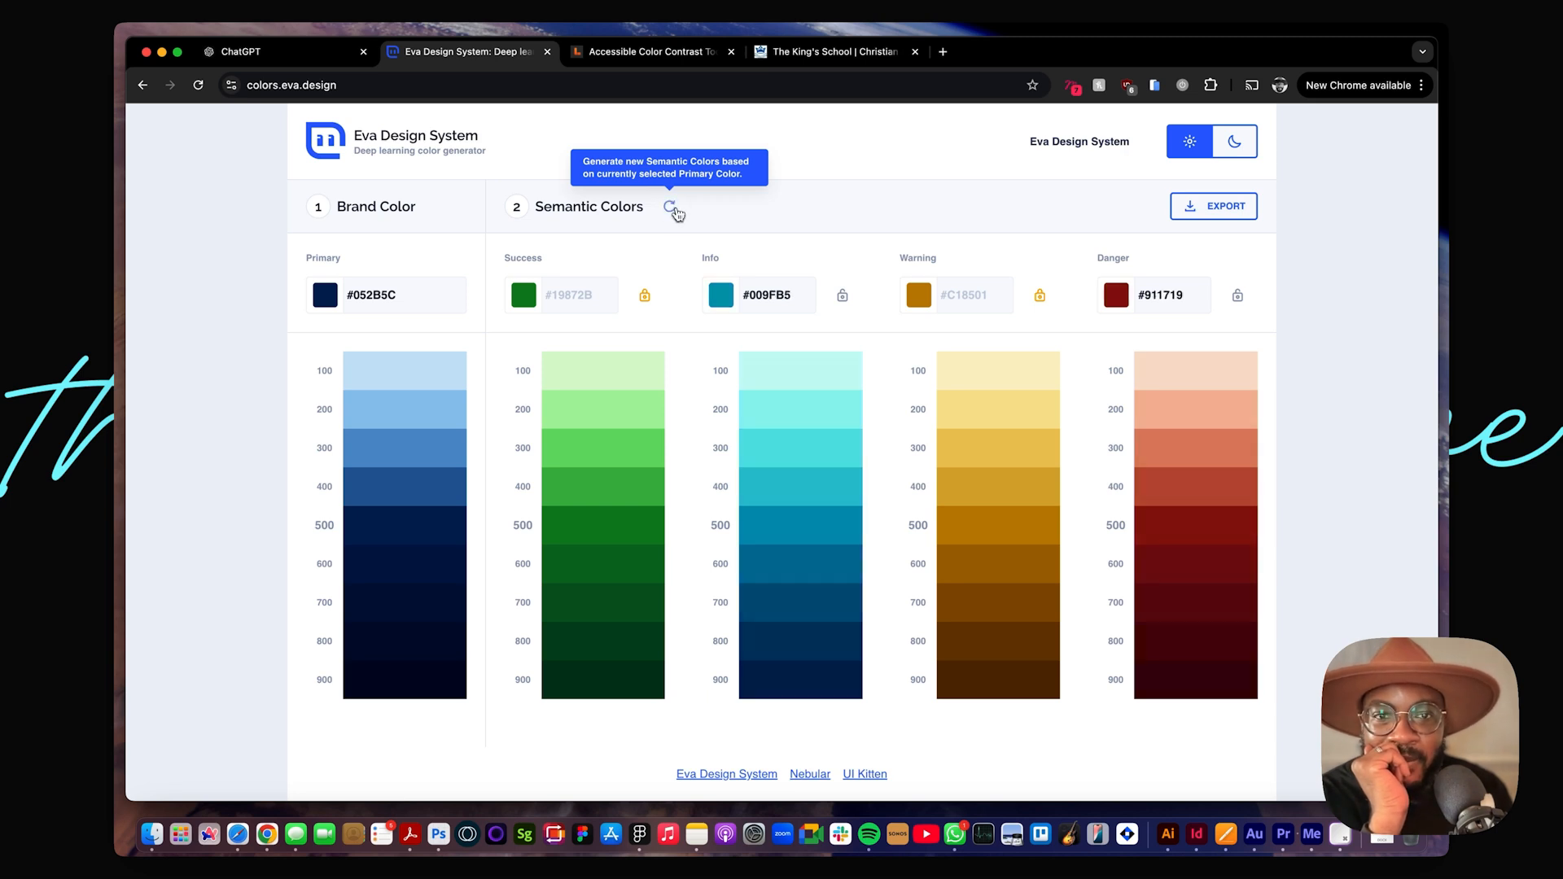
{"action": "left_click", "coordinate": [675, 210]}
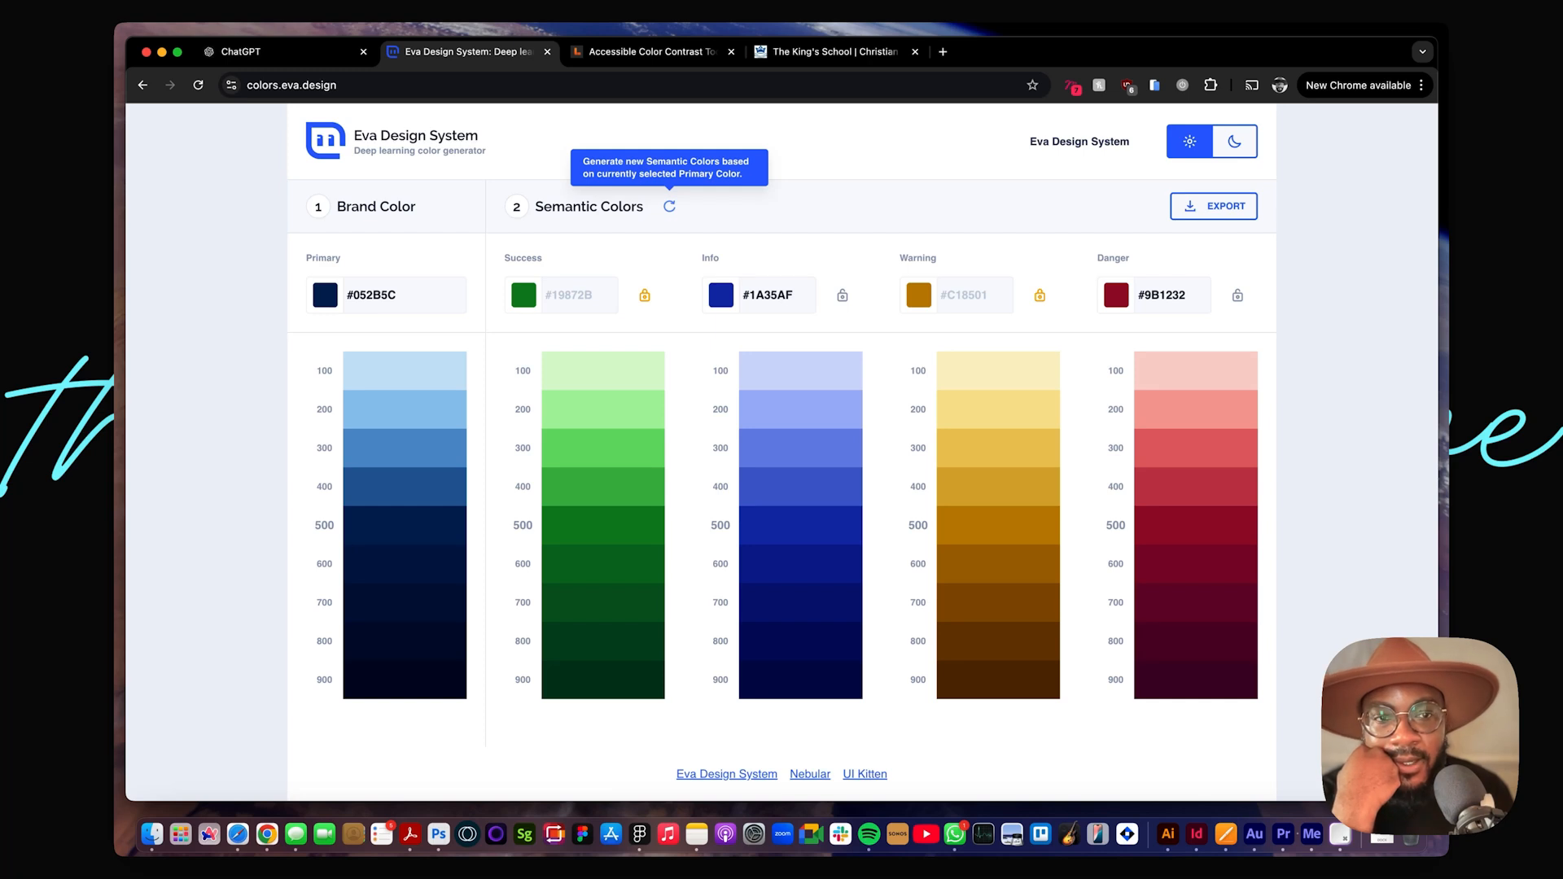
{"action": "left_click", "coordinate": [671, 208]}
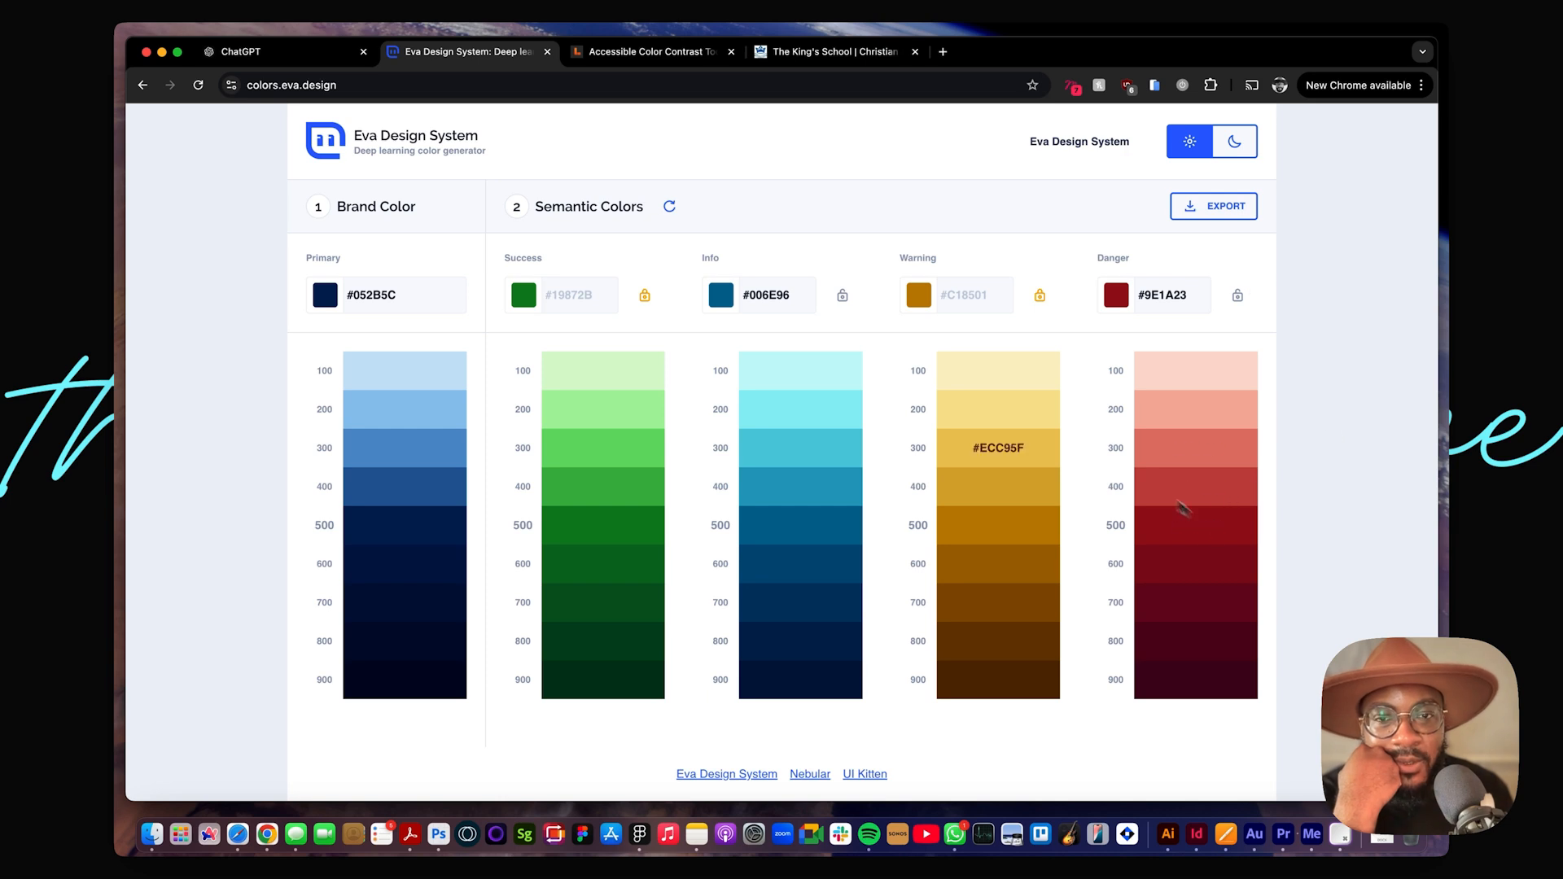
{"action": "left_click", "coordinate": [671, 209]}
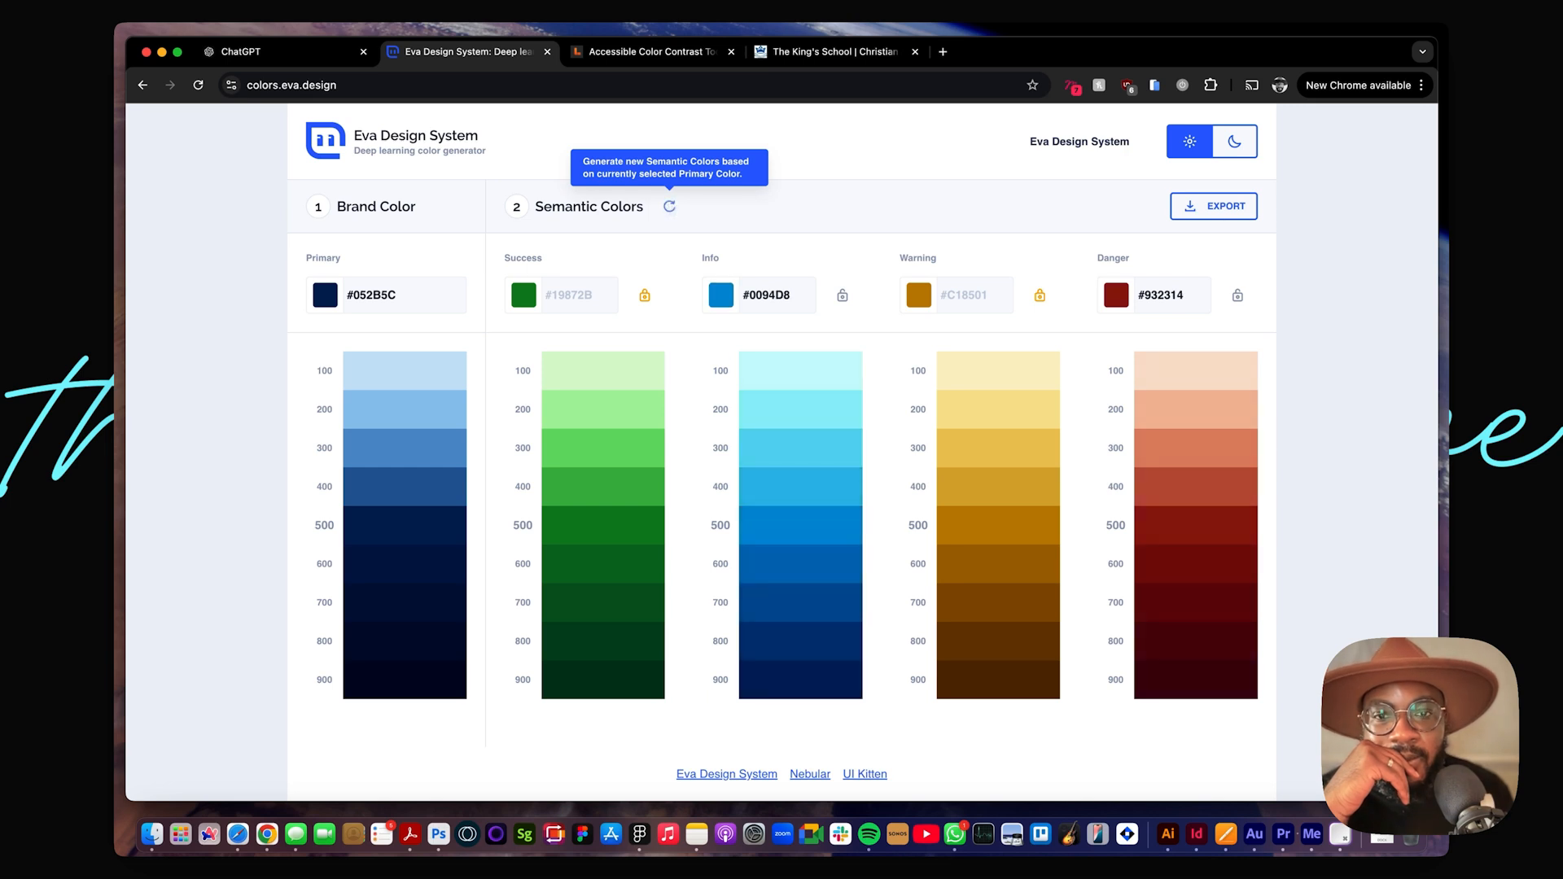
{"action": "left_click", "coordinate": [842, 294]}
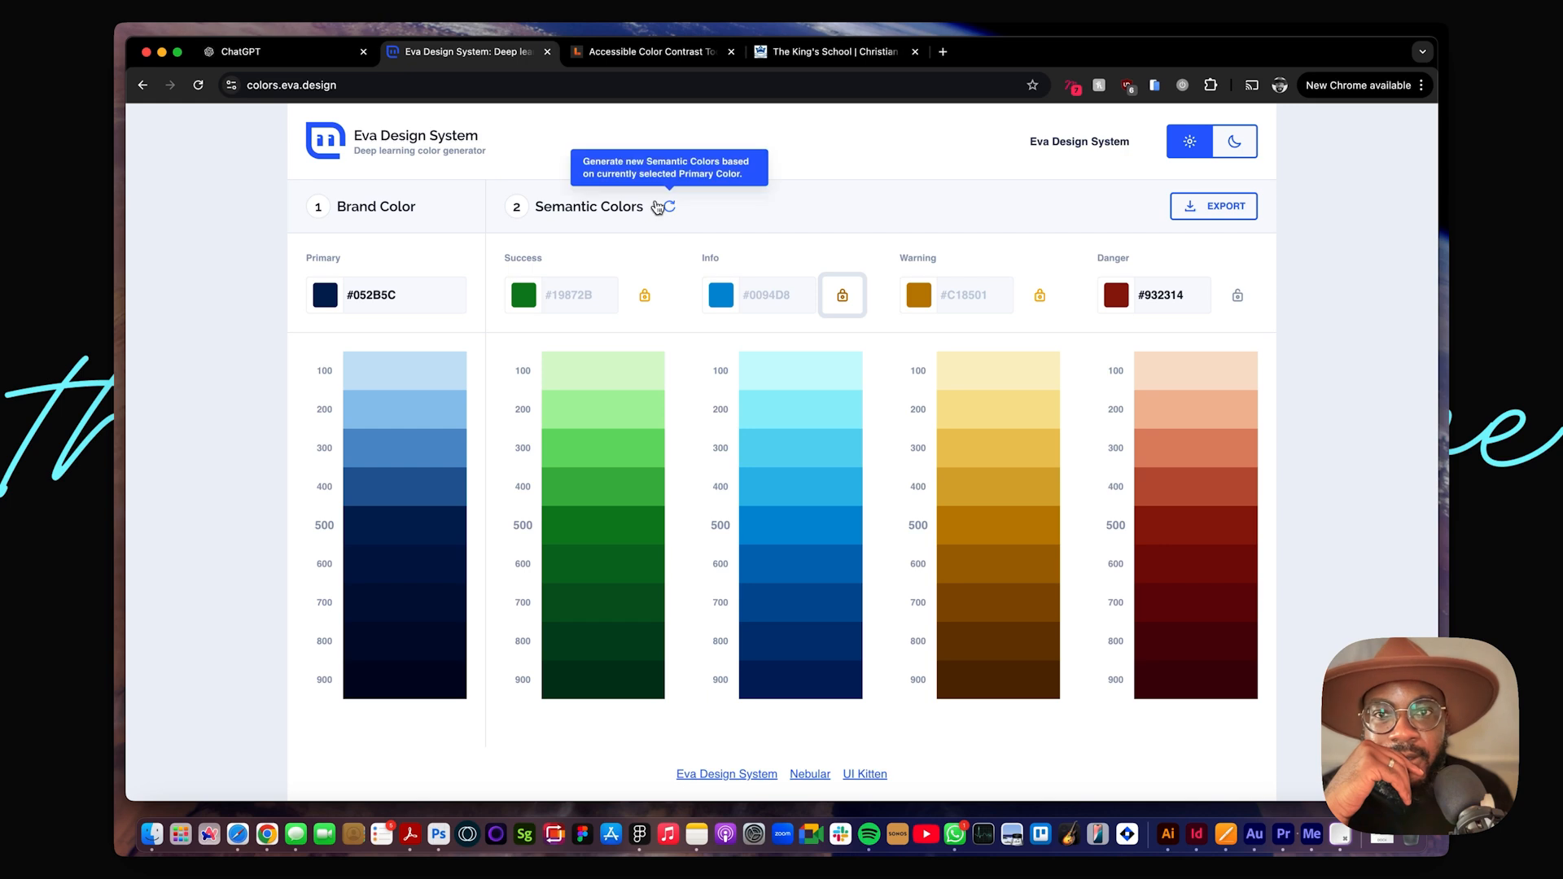
Step: Regenerate the semantic colours repeatedly to try other Danger reds, keeping primary #052B5C
{"action": "left_click", "coordinate": [670, 206]}
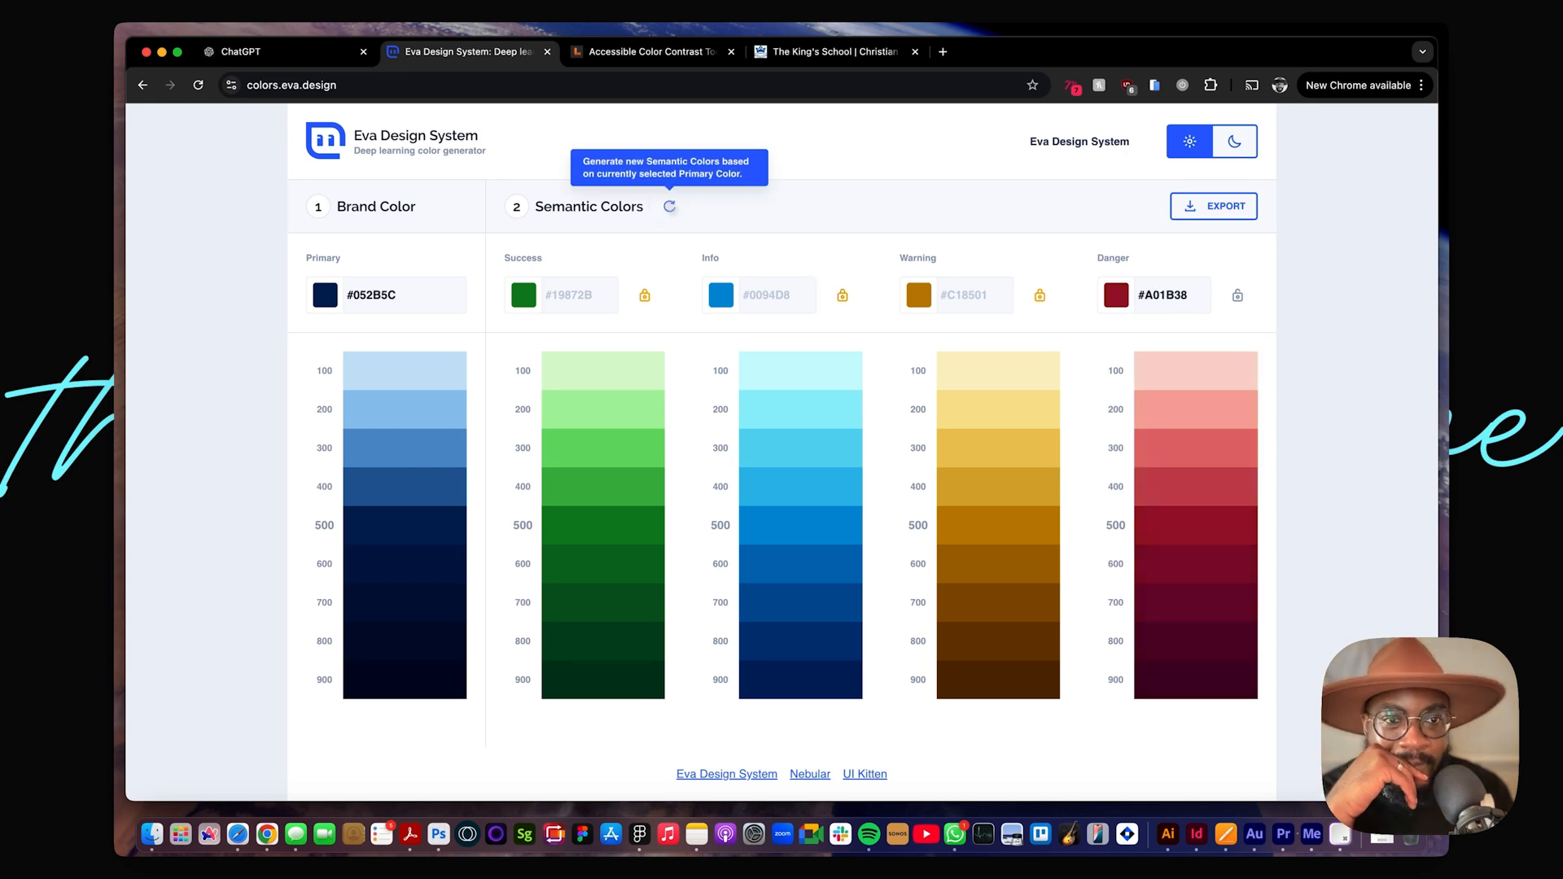
{"action": "left_click", "coordinate": [670, 208]}
{"action": "left_click", "coordinate": [670, 207]}
{"action": "left_click", "coordinate": [671, 208]}
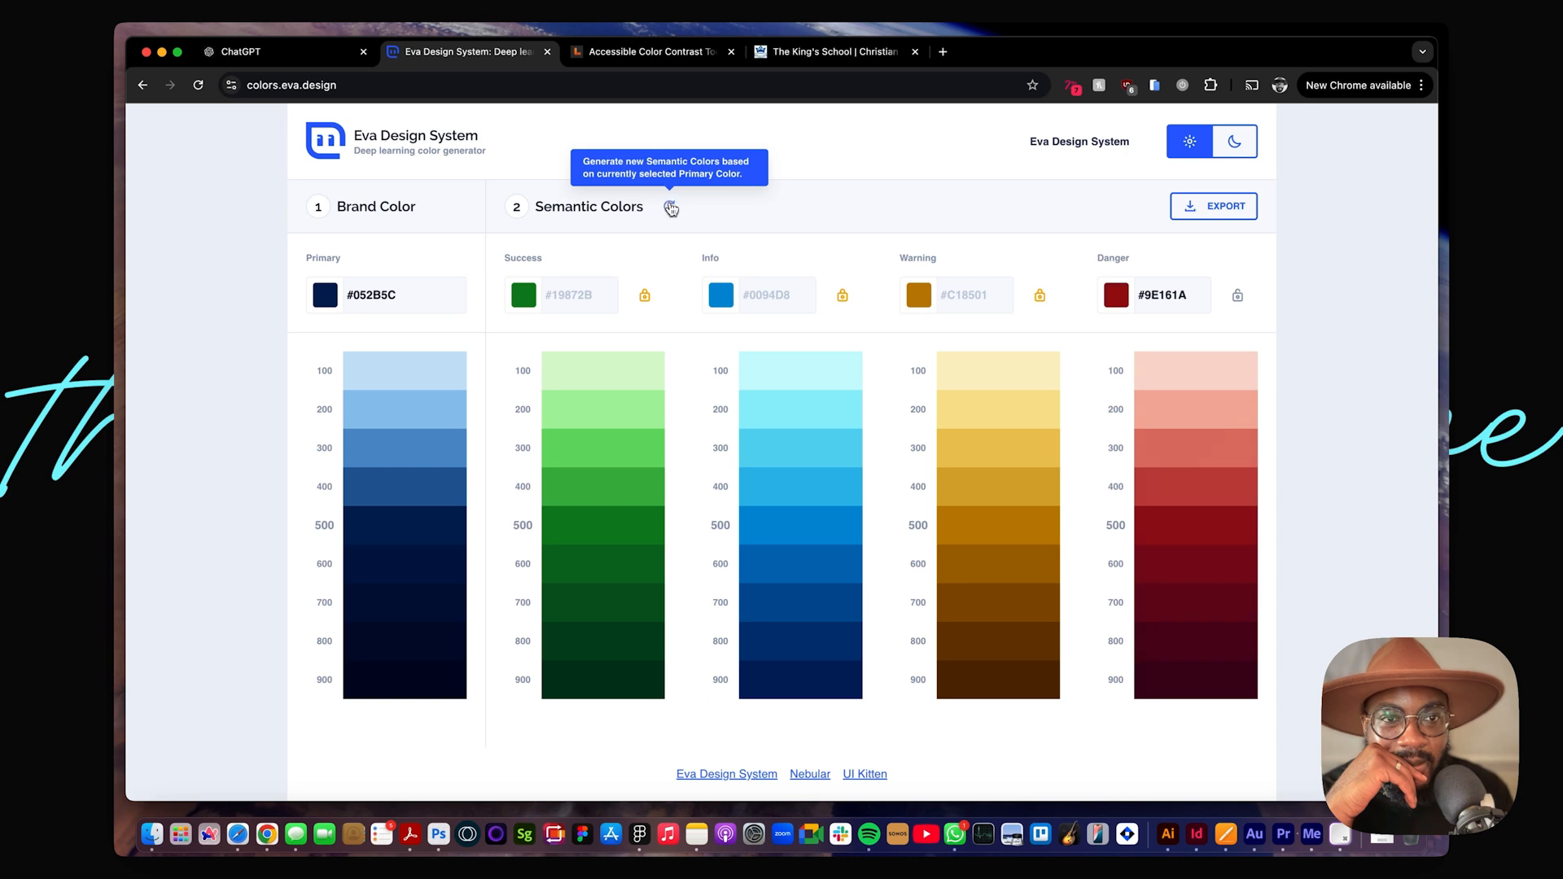
{"action": "left_click", "coordinate": [669, 208]}
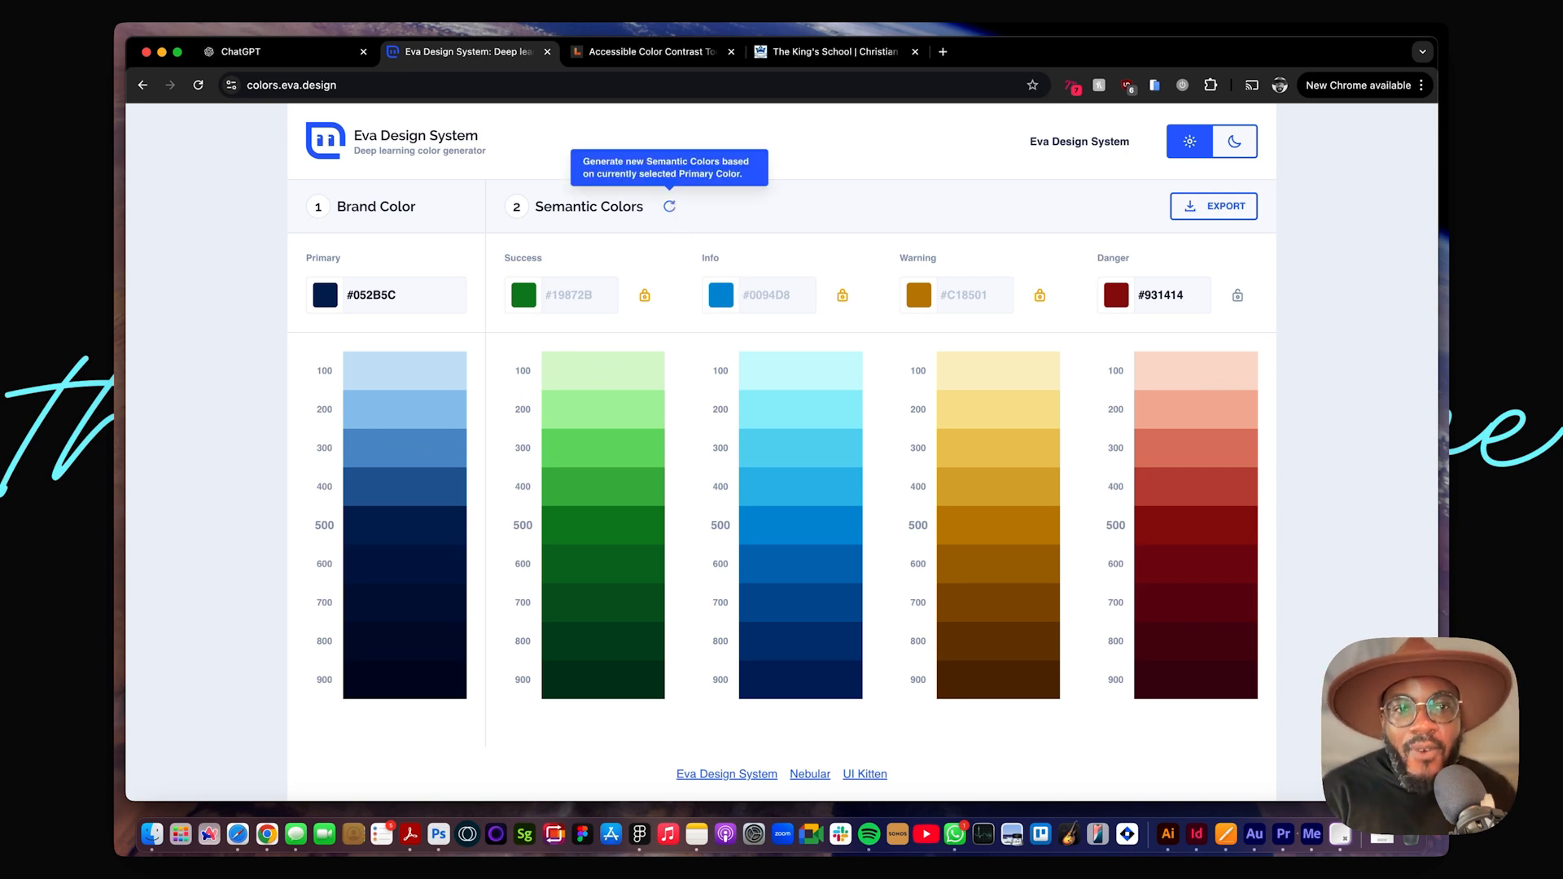
{"action": "left_click", "coordinate": [671, 207]}
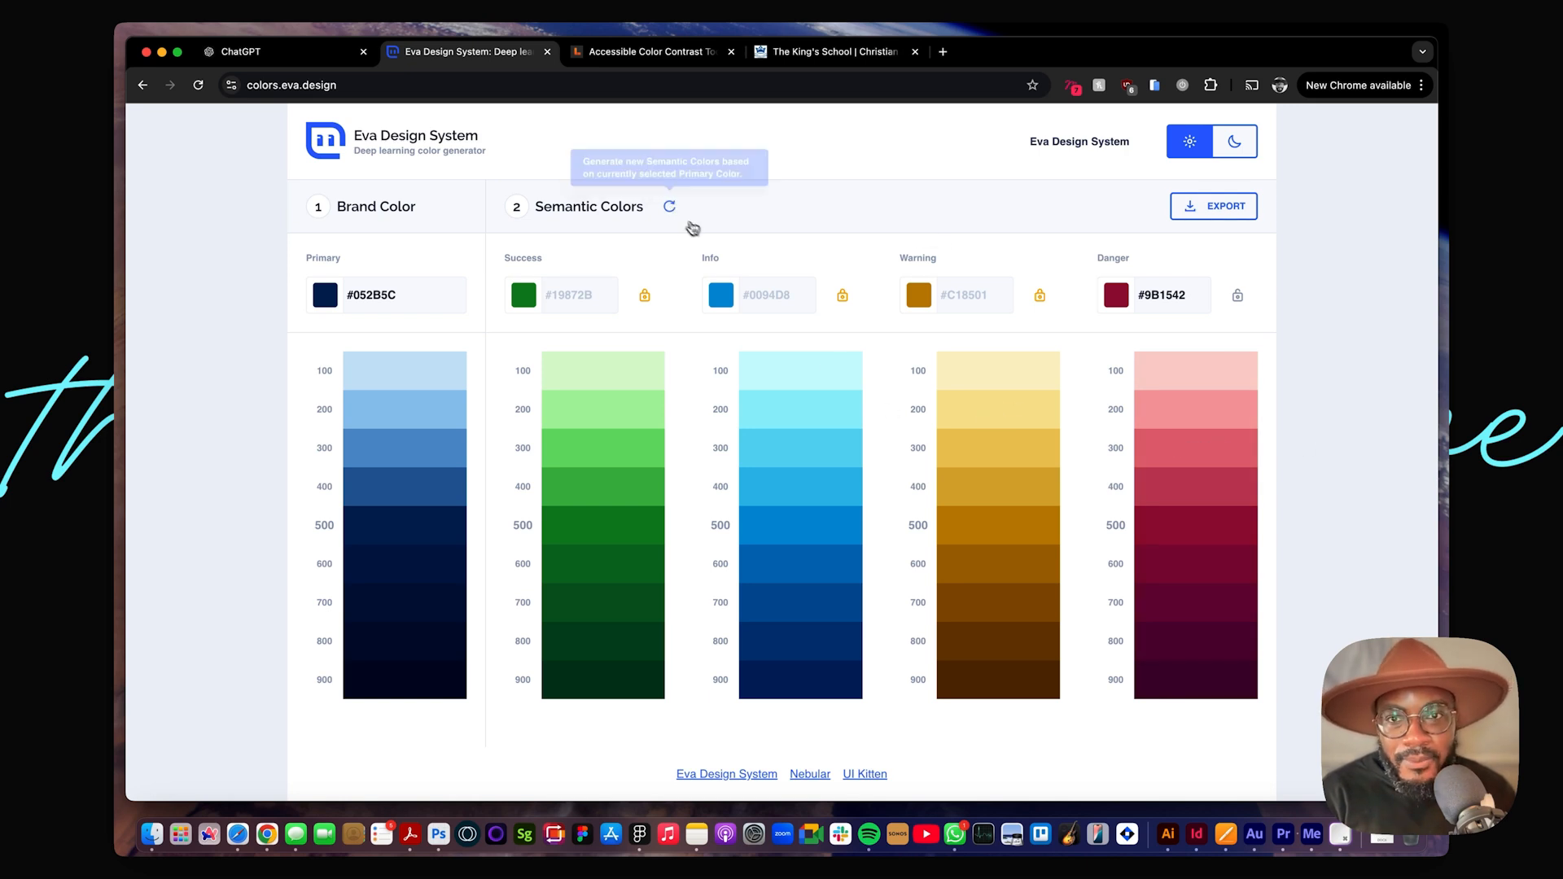
{"action": "left_click", "coordinate": [667, 208]}
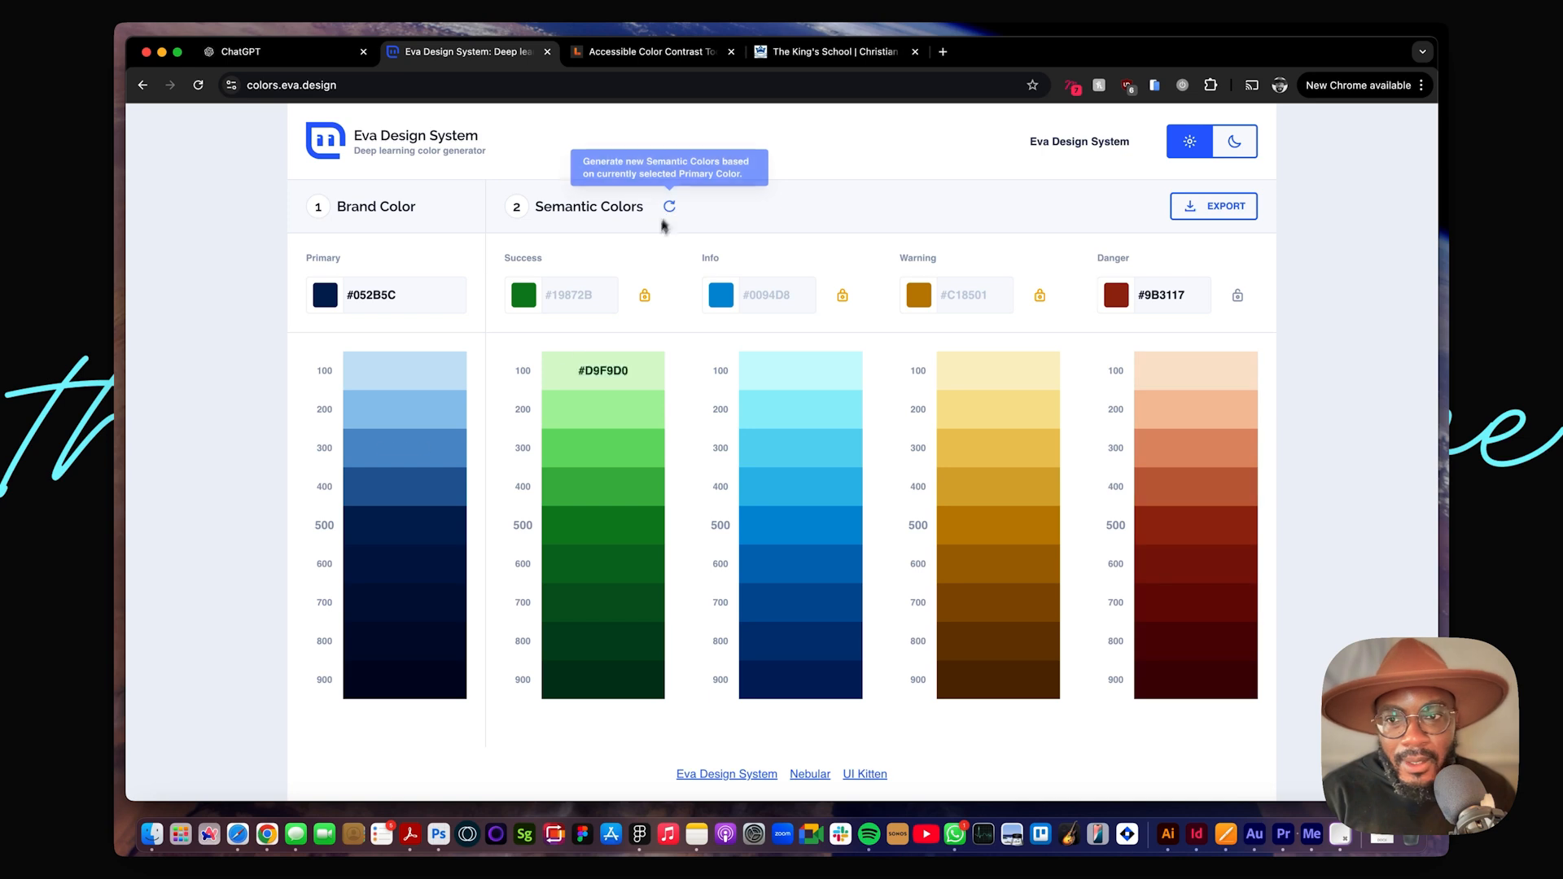
Step: Shift the primary brand colour's hue to the purple #1D055C and regenerate the unlocked Danger colour from it
{"action": "left_click", "coordinate": [379, 303]}
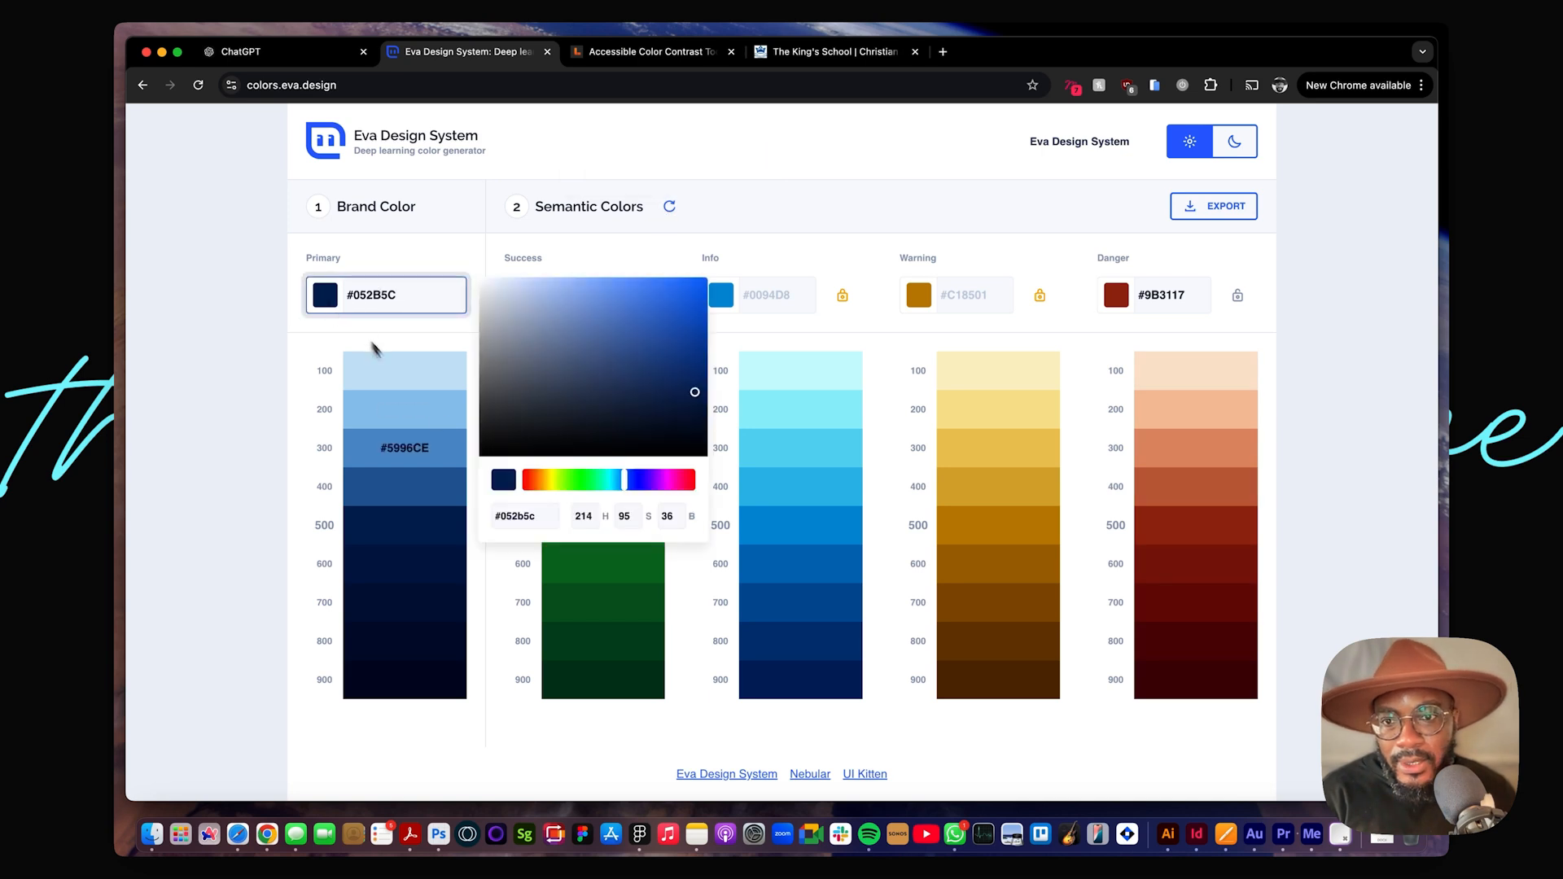
{"action": "left_click", "coordinate": [544, 481]}
{"action": "left_click_drag", "start_coordinate": [545, 483], "coordinate": [646, 483]}
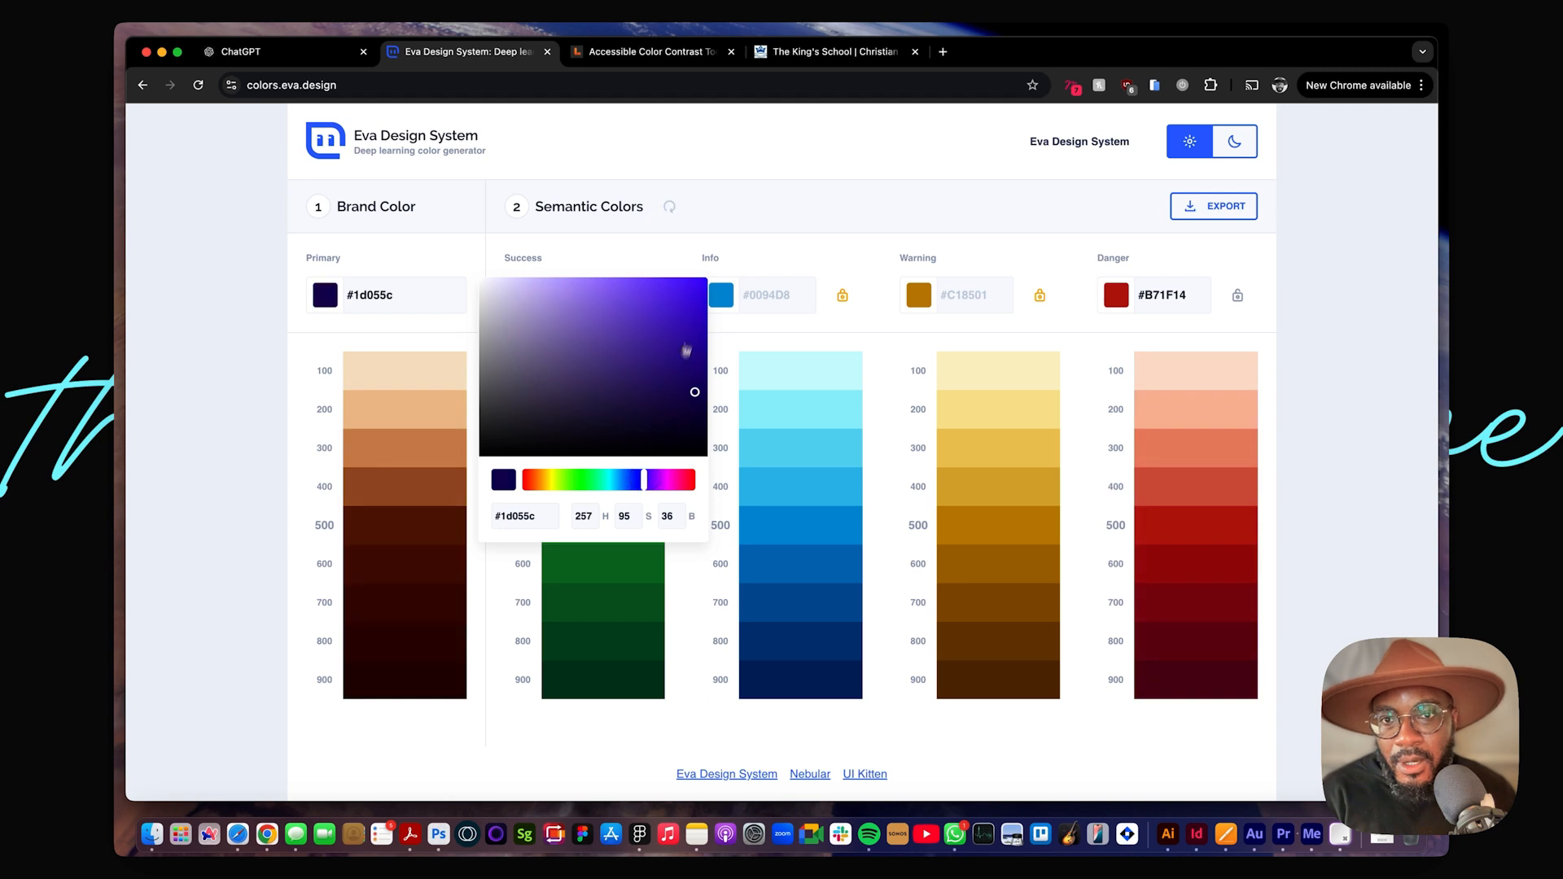
{"action": "left_click", "coordinate": [707, 249]}
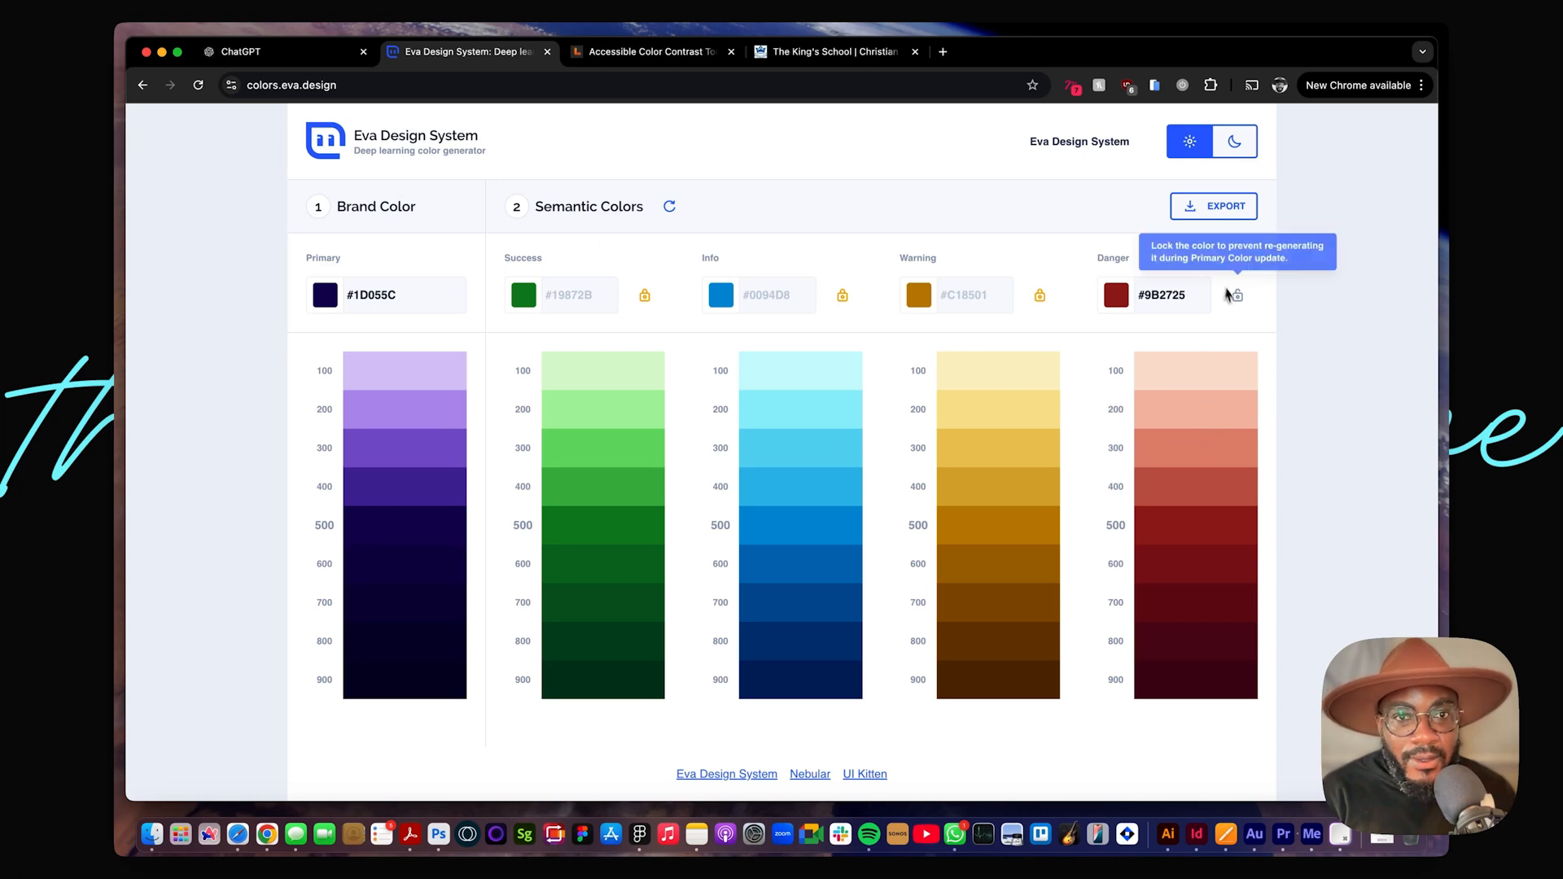
{"action": "left_click", "coordinate": [674, 210]}
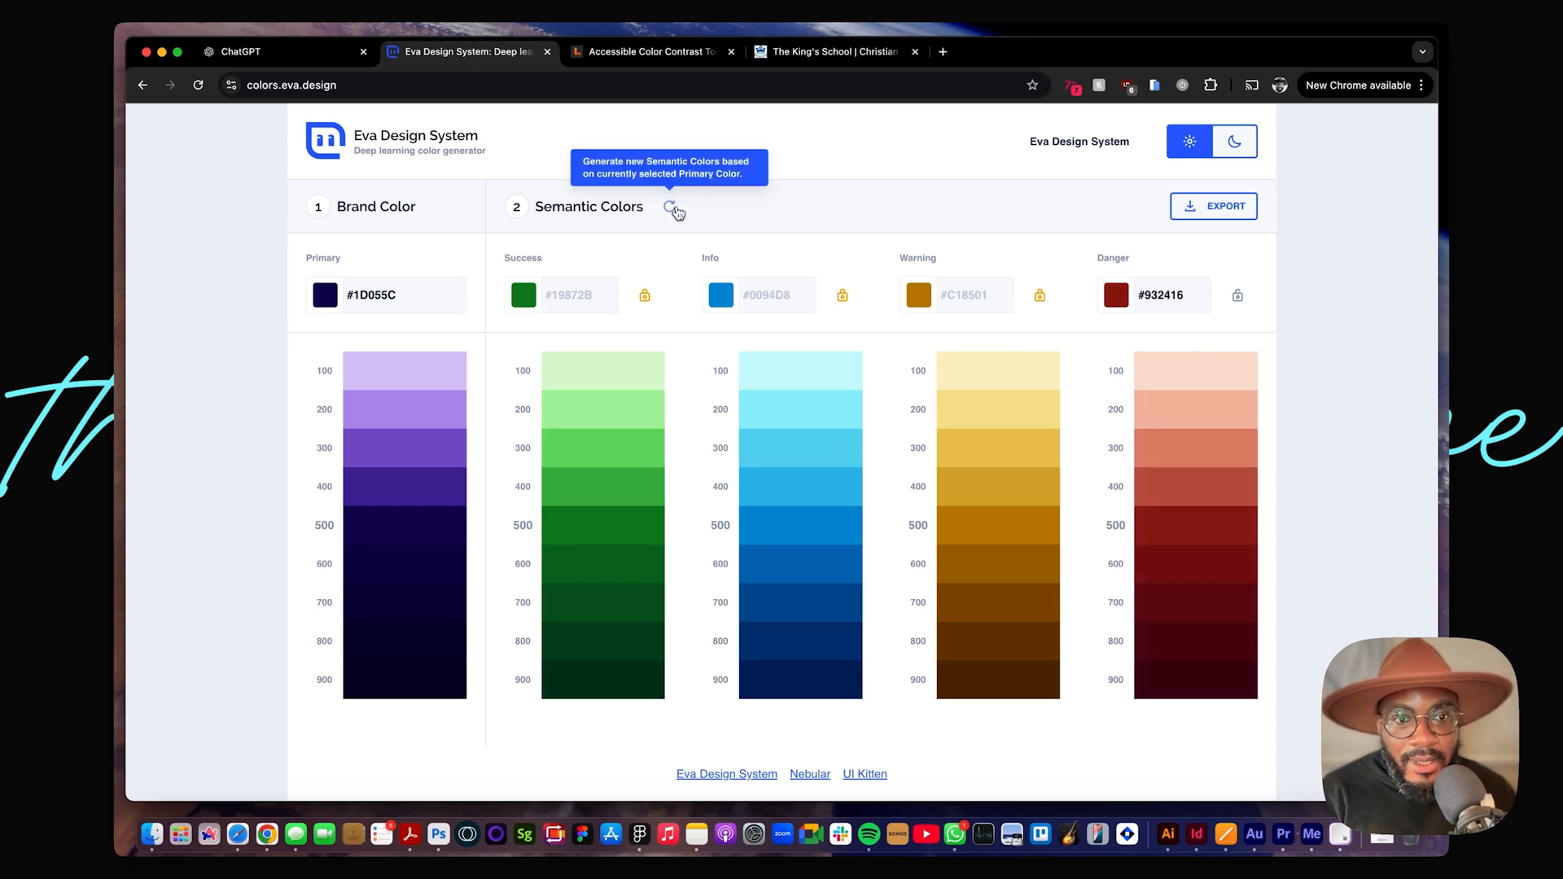
Step: Regenerate the unlocked semantic colour from primary #1D055C until Danger is the red #9B1428
{"action": "left_click", "coordinate": [675, 211]}
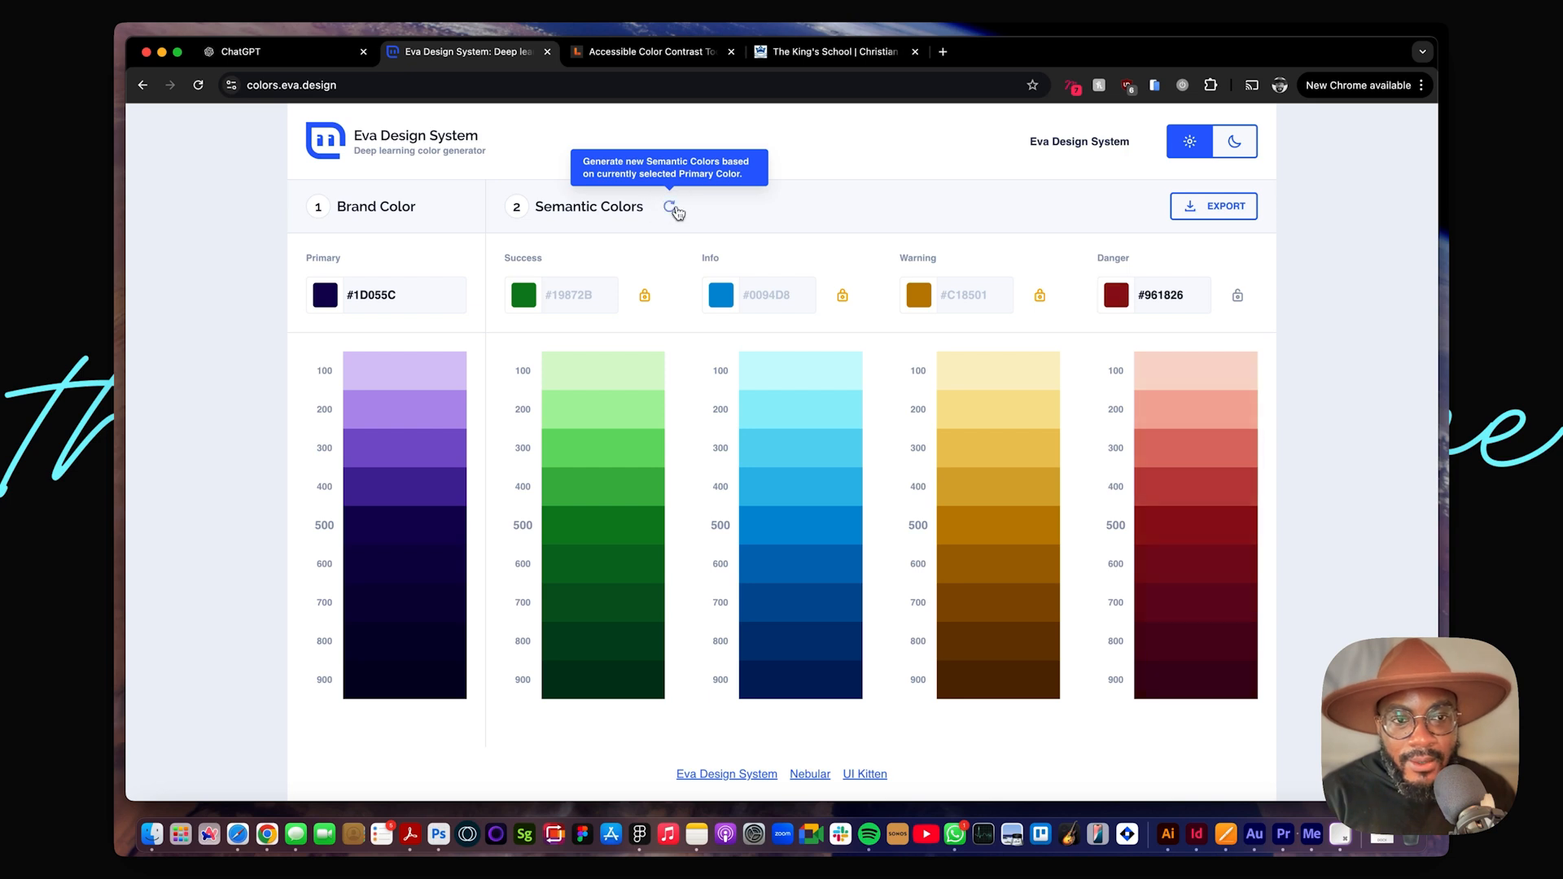
{"action": "left_click", "coordinate": [675, 211]}
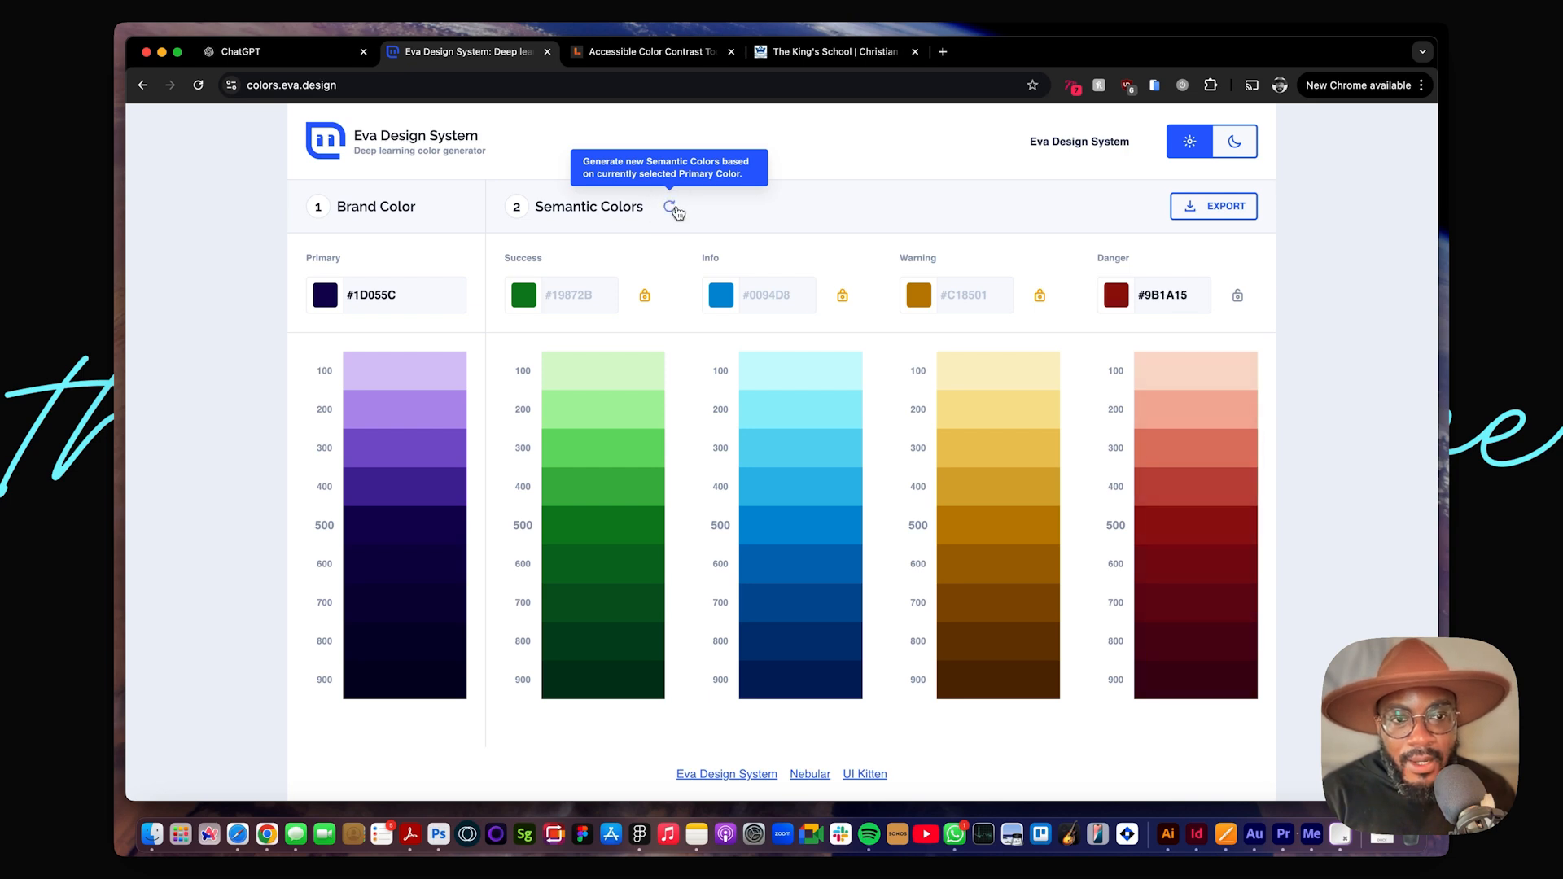
{"action": "left_click", "coordinate": [675, 210]}
{"action": "left_click", "coordinate": [676, 211]}
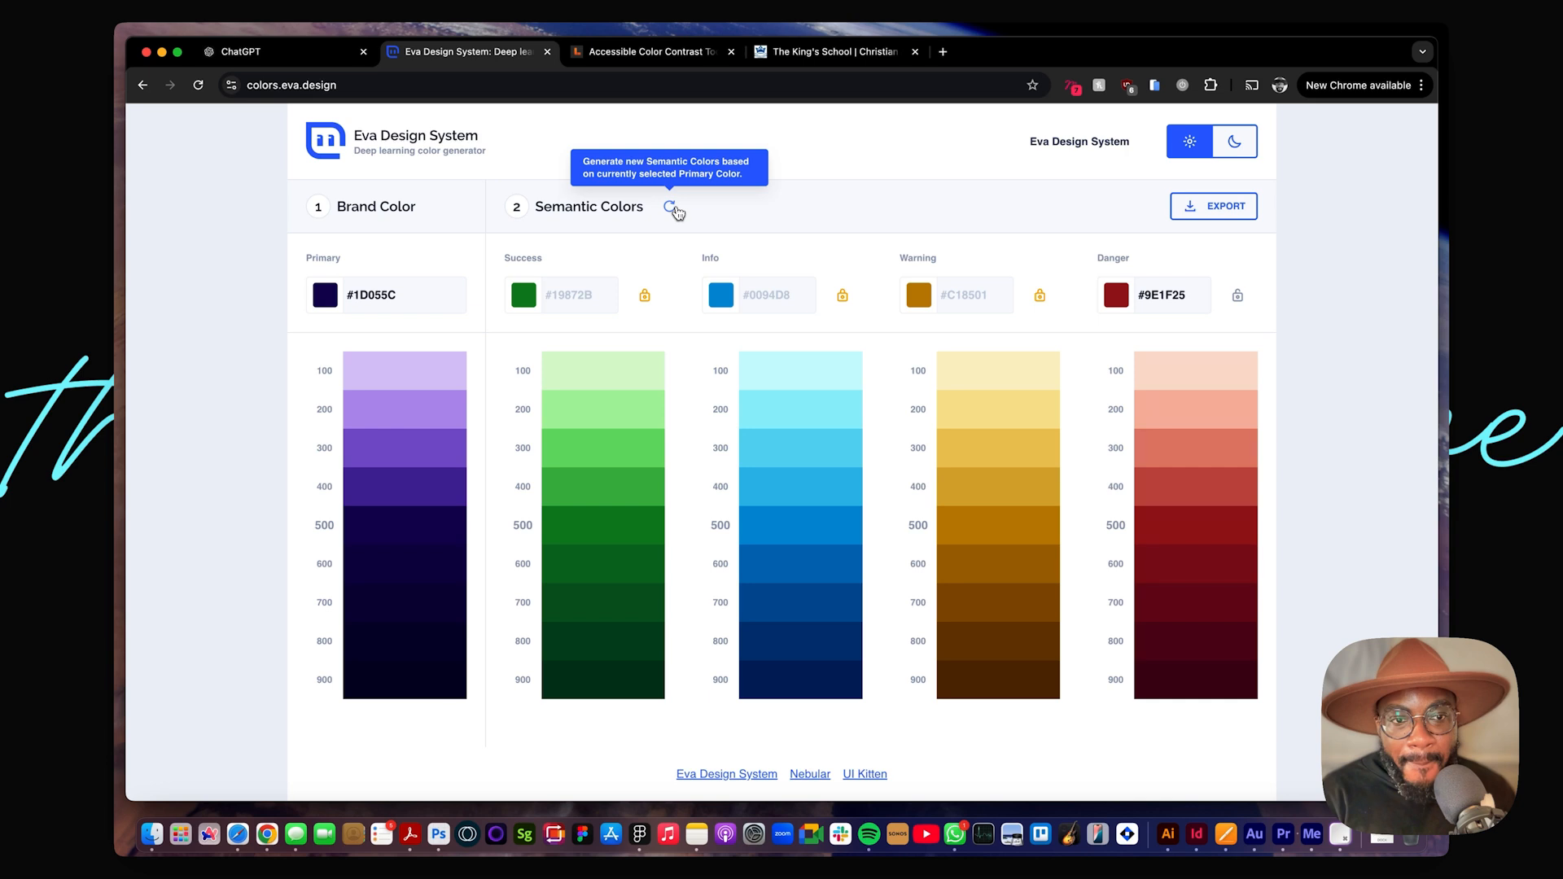
{"action": "left_click", "coordinate": [676, 211]}
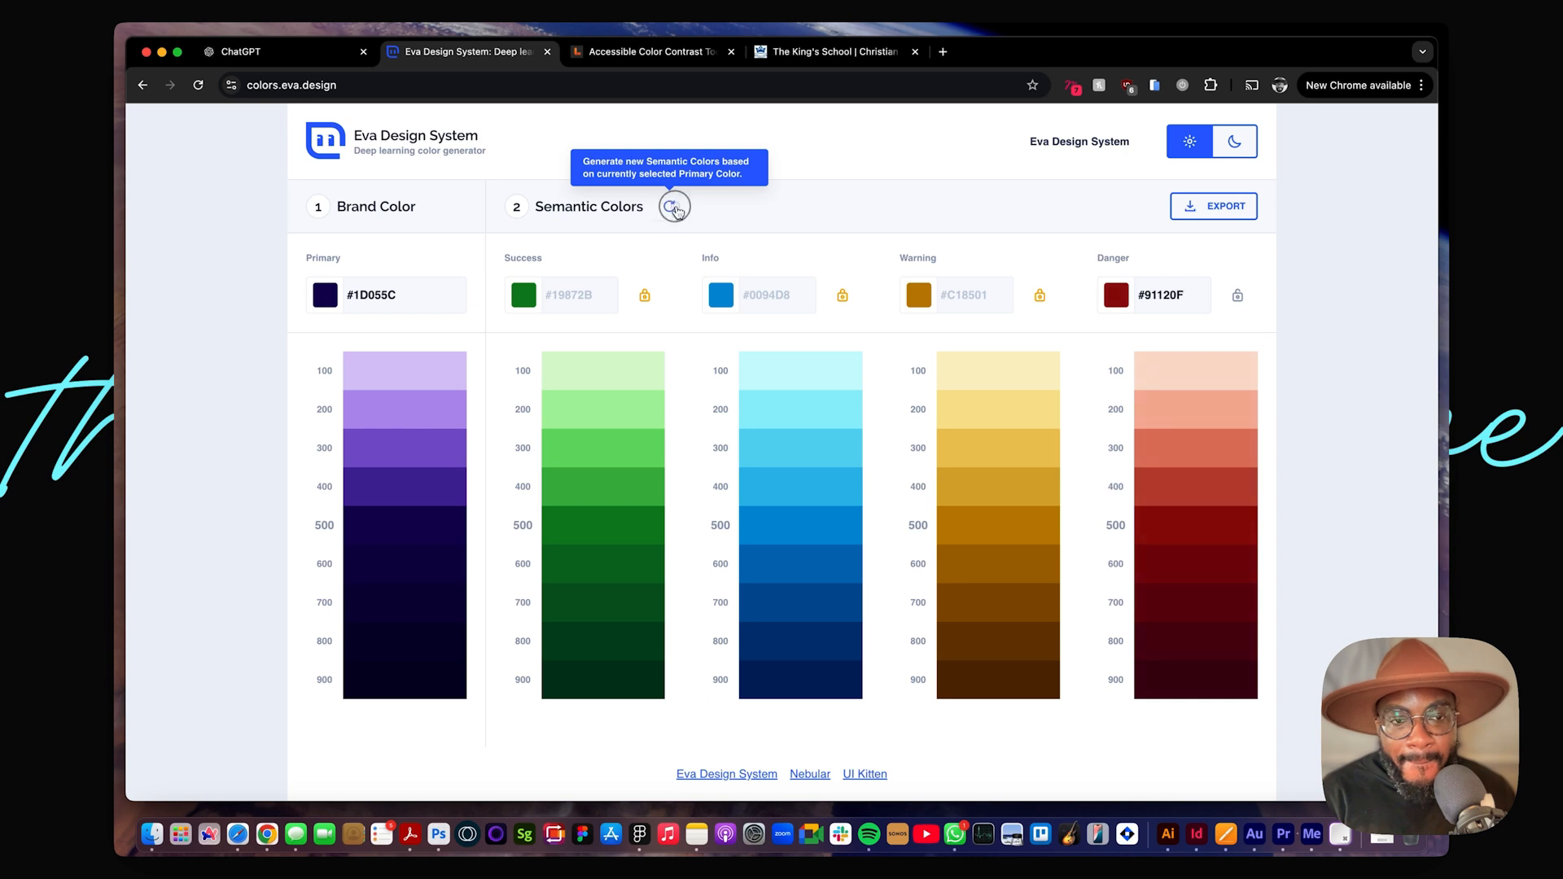
{"action": "left_click", "coordinate": [675, 210]}
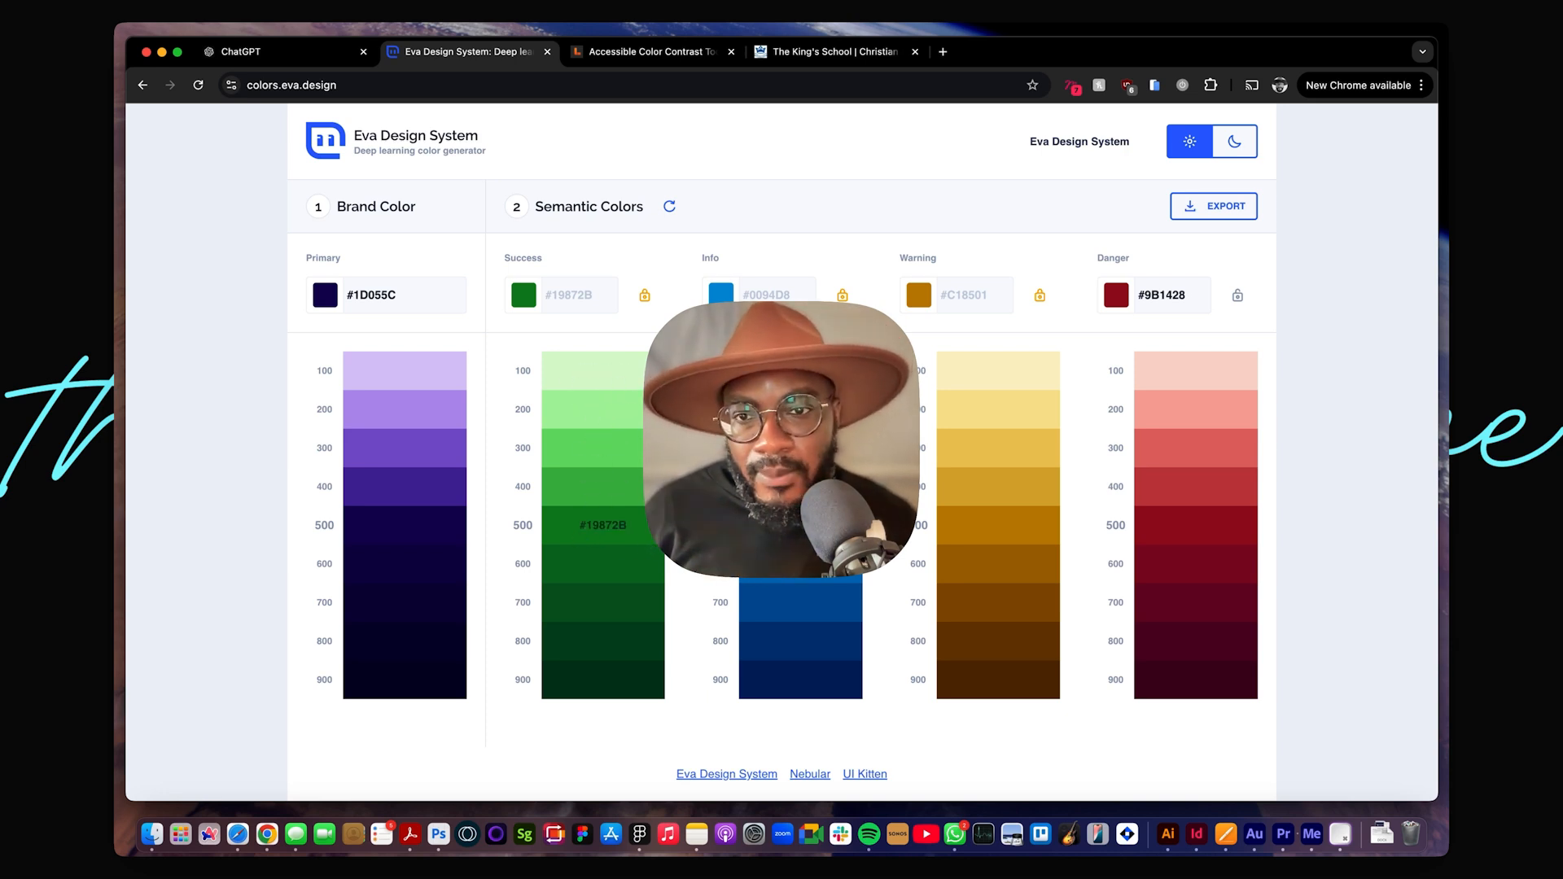
Step: Switch to the component library file in Figma and move the Prims / Colour variables window clear of the colour swatches
{"action": "key", "text": "super+Tab"}
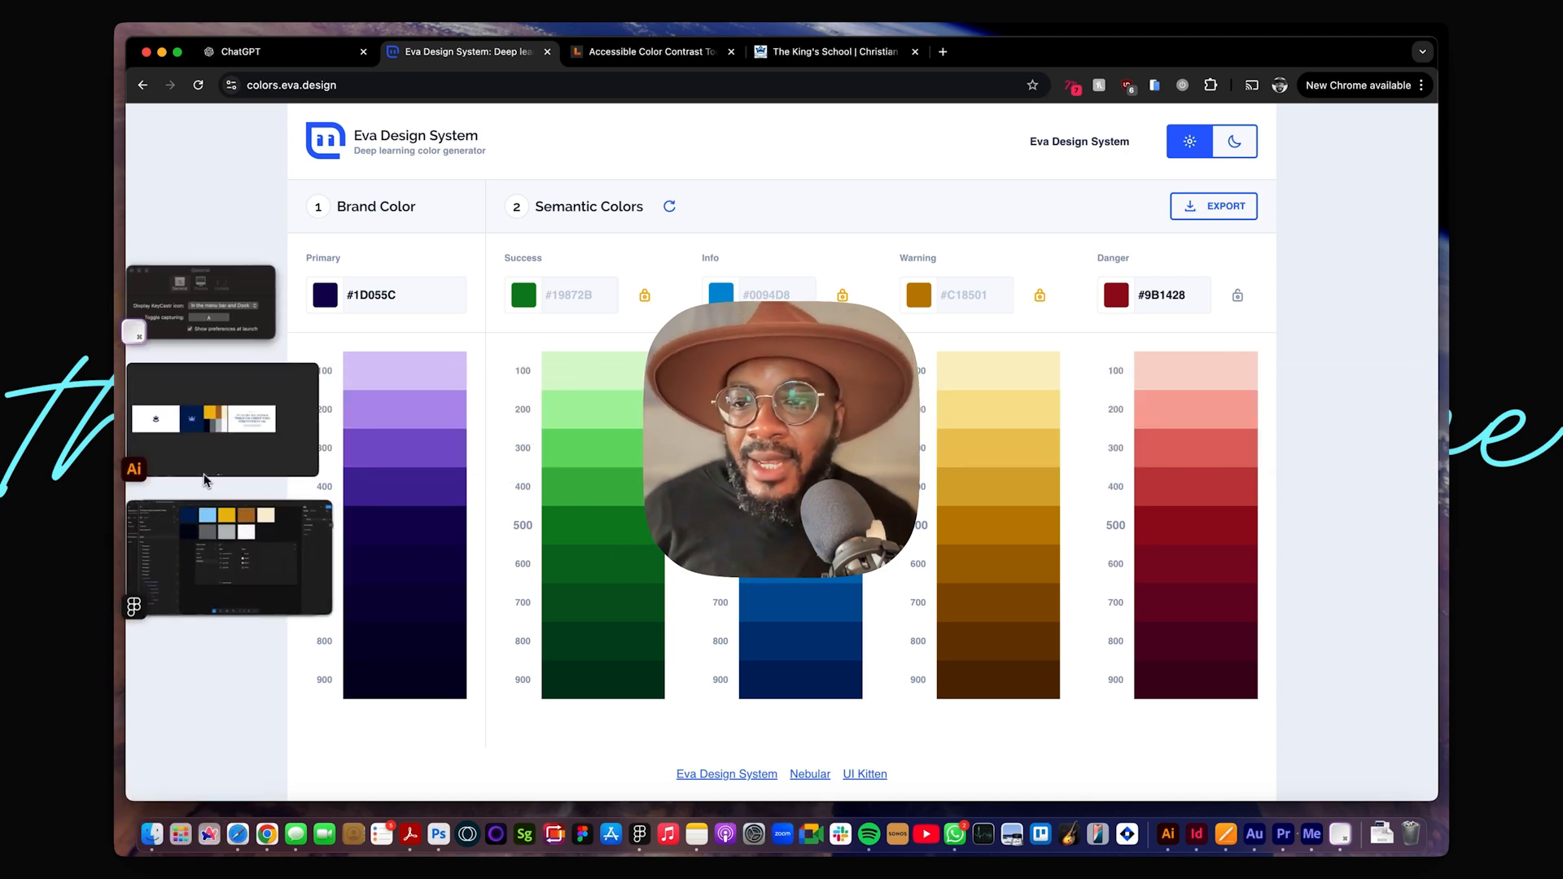
{"action": "left_click", "coordinate": [192, 547]}
{"action": "left_click_drag", "start_coordinate": [1001, 334], "coordinate": [708, 444]}
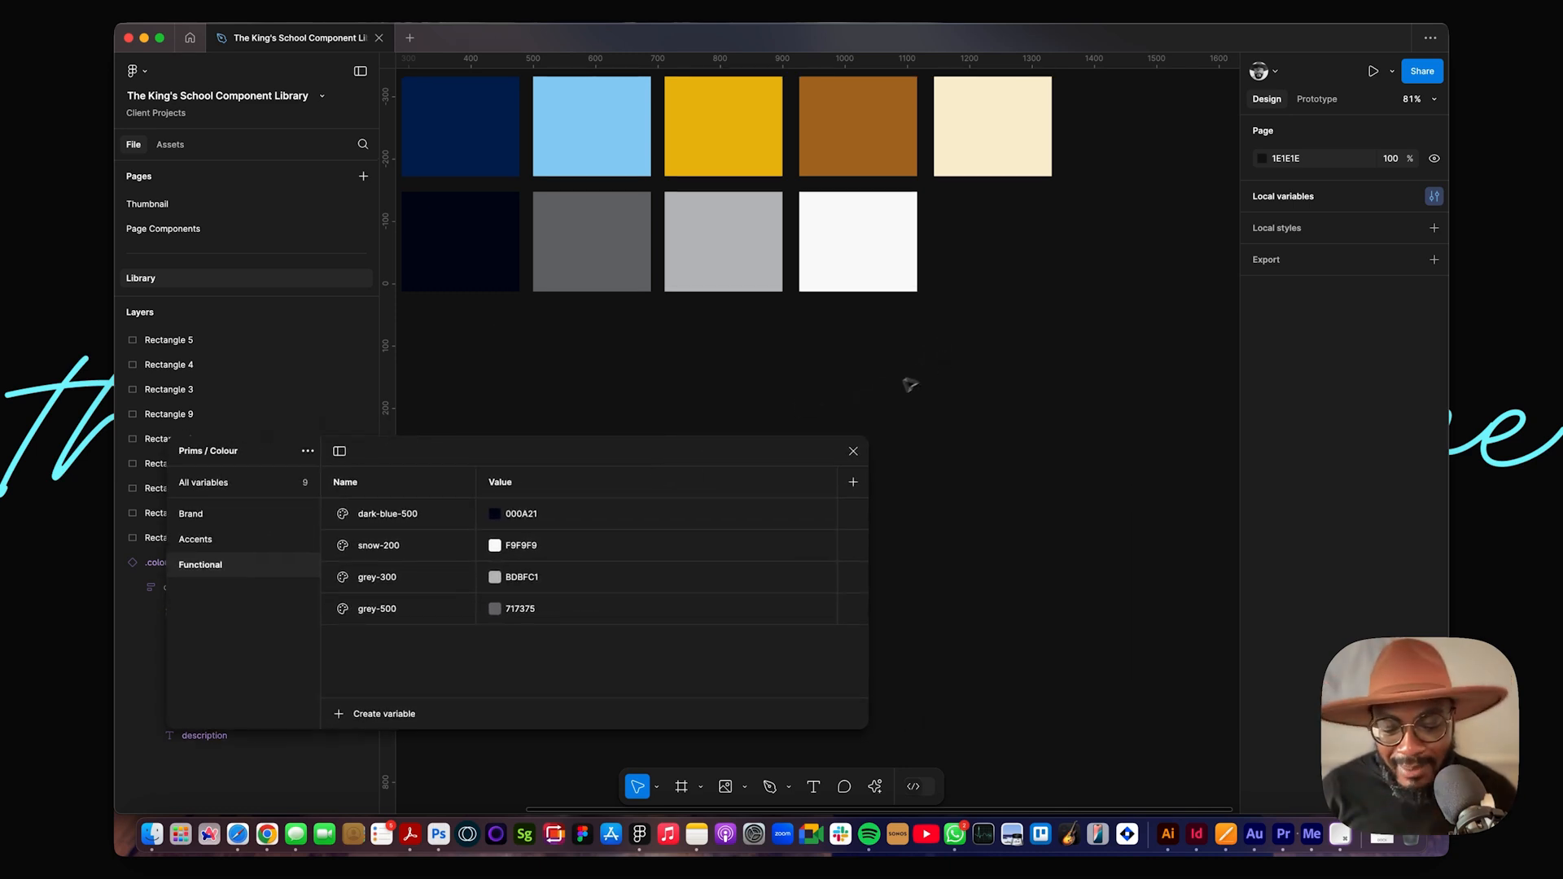
{"action": "scroll", "coordinate": [940, 419], "scroll_direction": "up", "scroll_amount": 1}
{"action": "scroll", "coordinate": [948, 418], "scroll_direction": "right", "scroll_amount": 1}
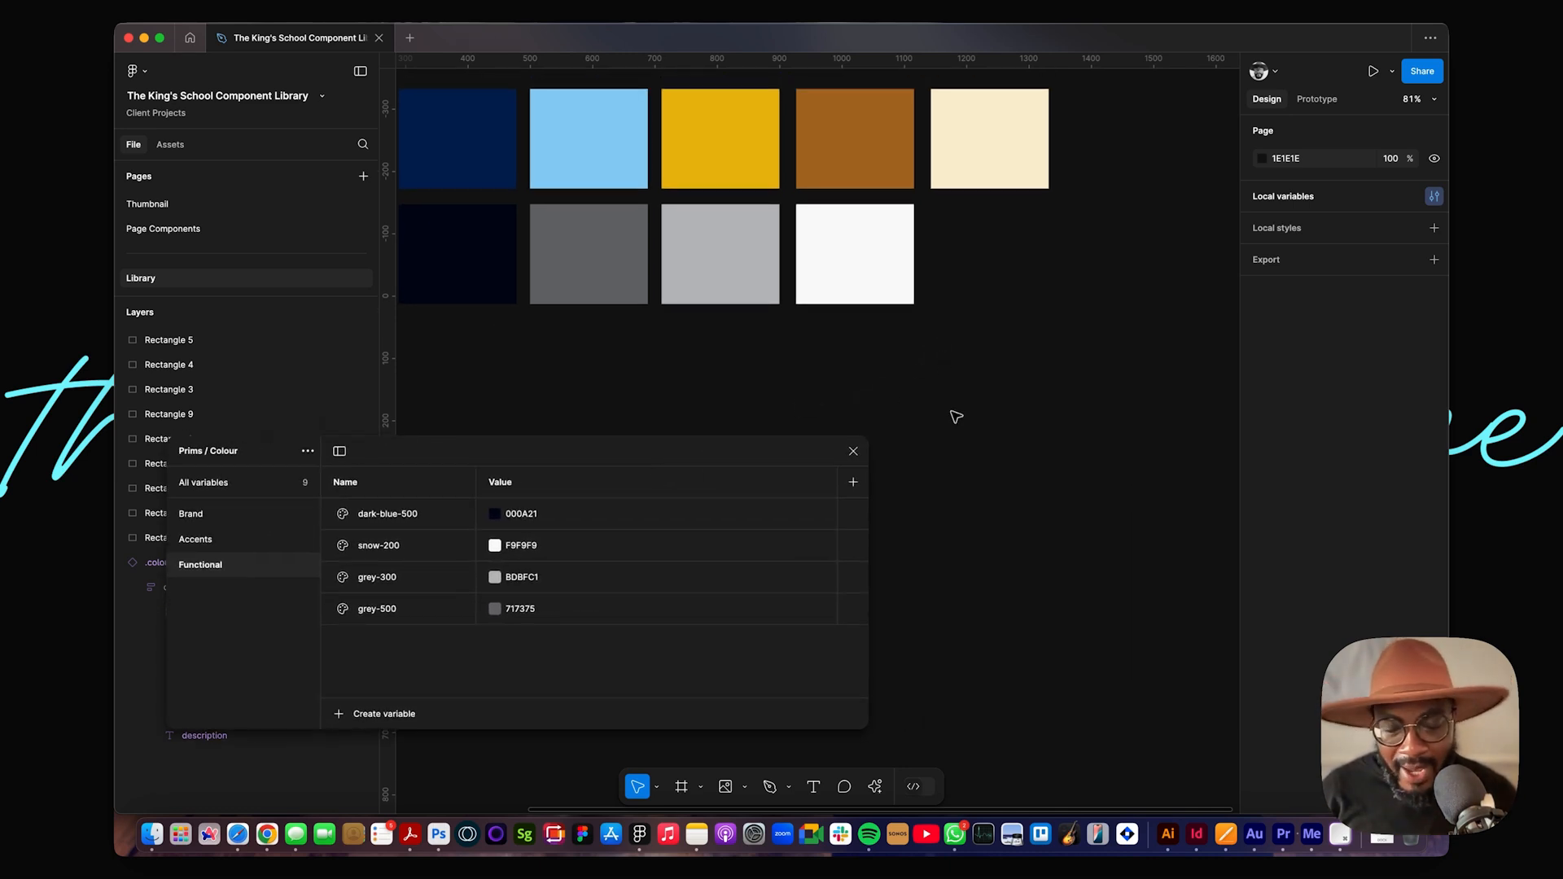
Step: Add a text layer reading "Toast" on the empty canvas below the colour swatches
{"action": "key", "text": "t"}
{"action": "left_click", "coordinate": [1011, 417]}
{"action": "type", "text": "Toasty"}
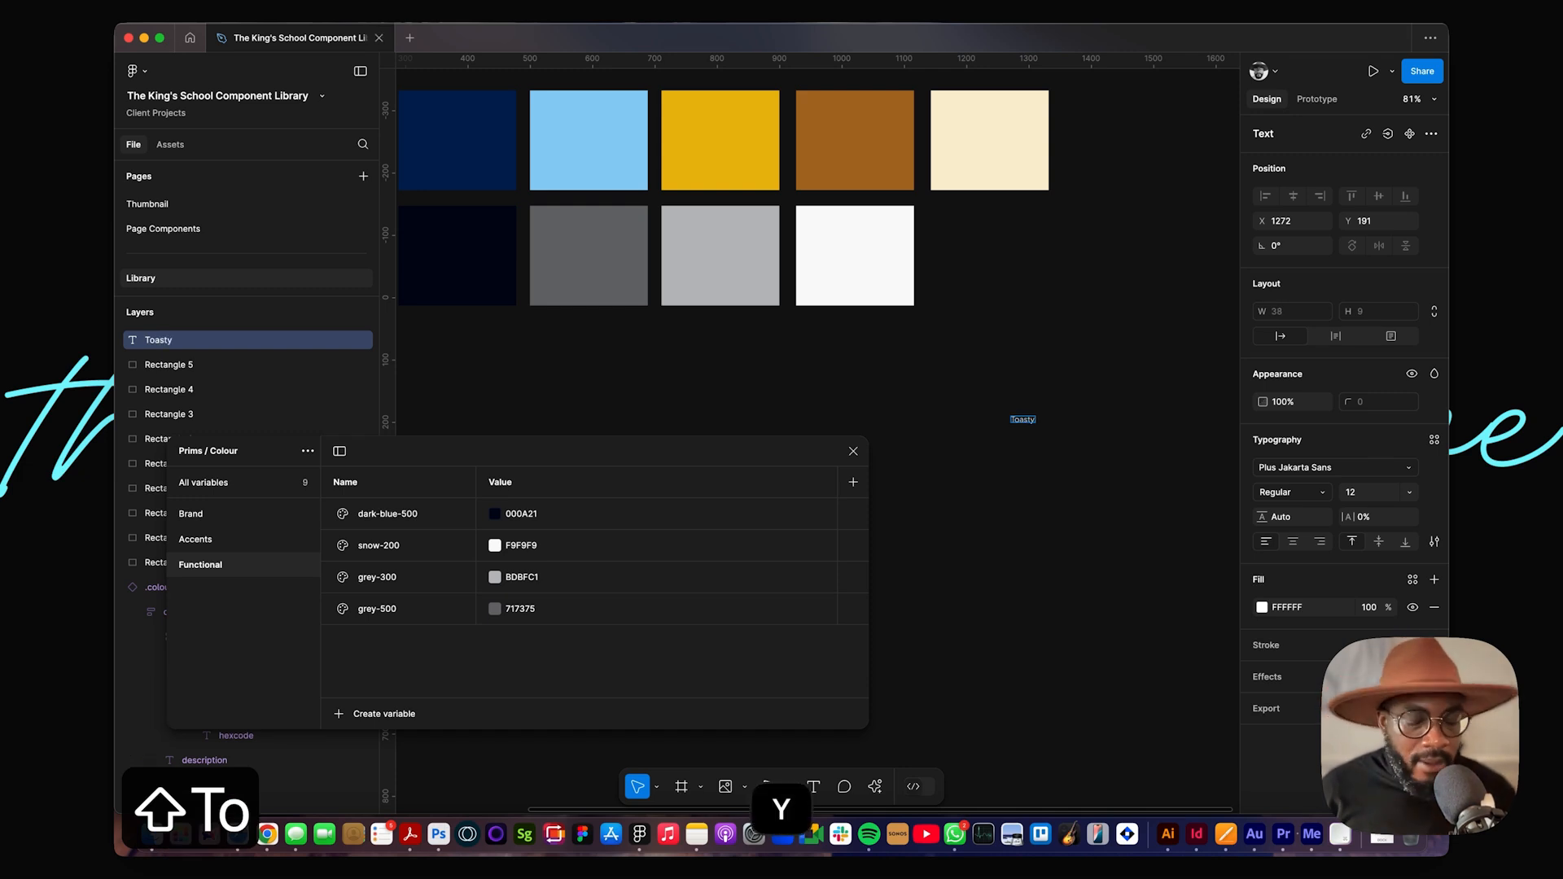
{"action": "key", "text": "BackSpace"}
{"action": "key", "text": "Escape"}
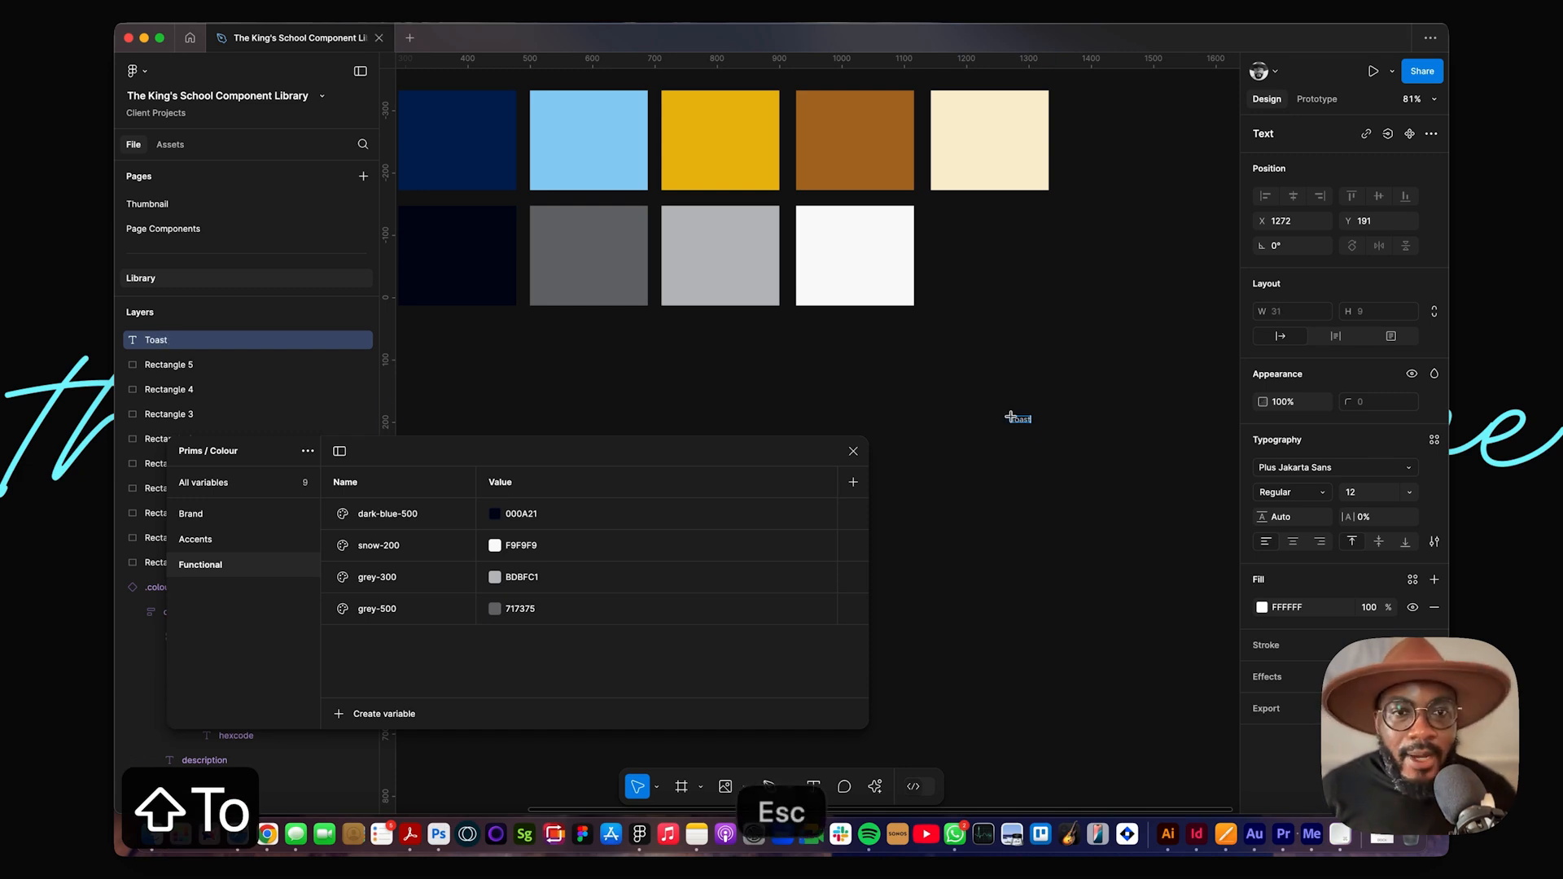
{"action": "scroll", "coordinate": [1028, 415], "scroll_direction": "up", "scroll_amount": 5}
{"action": "scroll", "coordinate": [1029, 415], "scroll_direction": "down", "scroll_amount": 5}
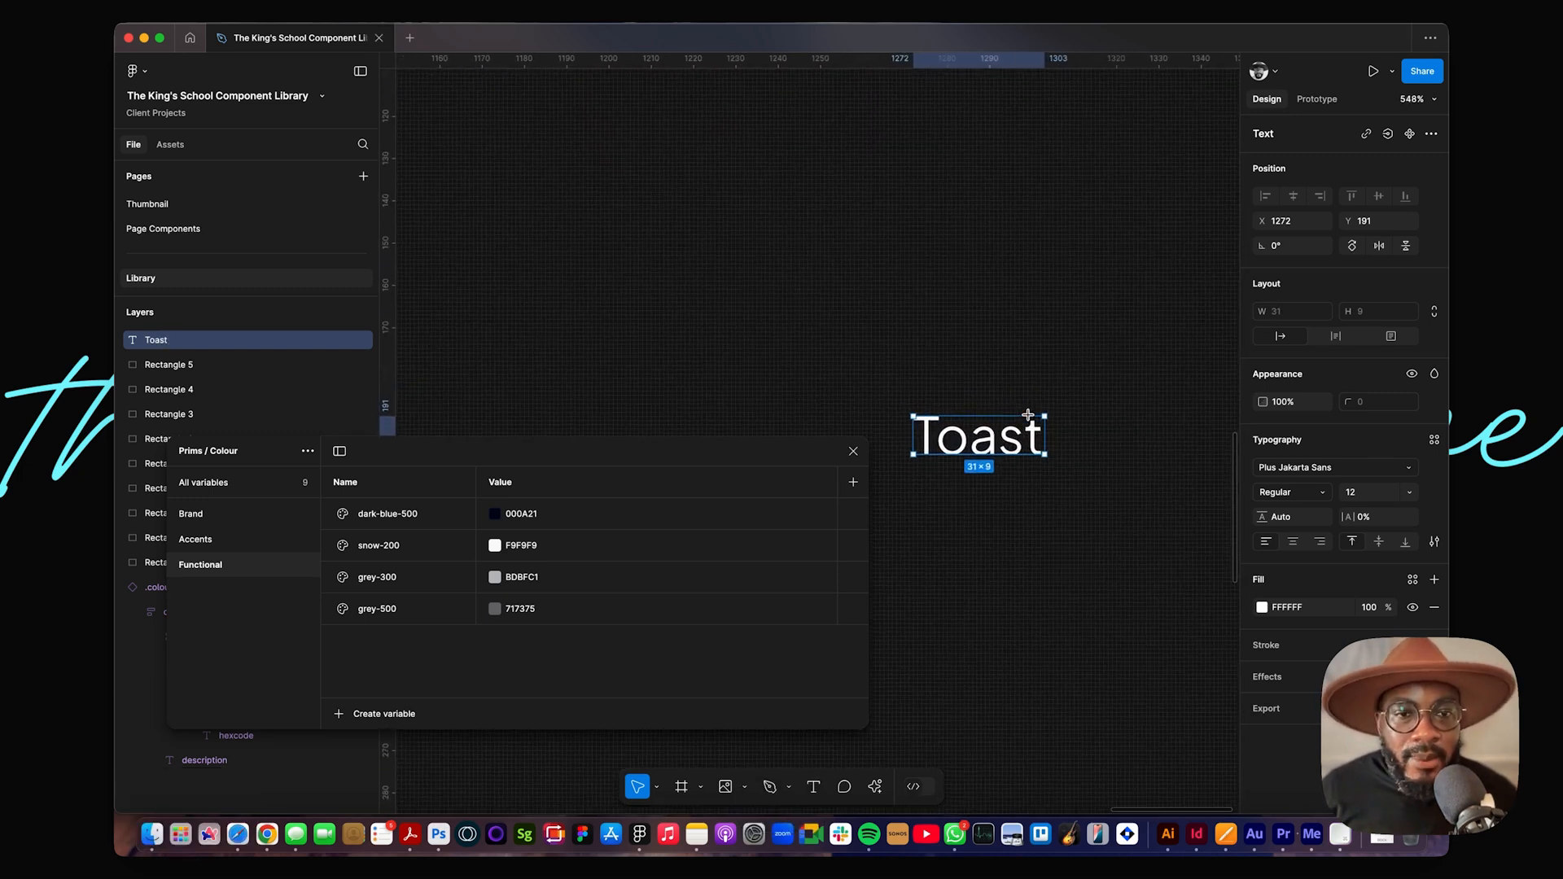
Step: Change the Toast text's fill to the dark green #058C22
{"action": "left_click", "coordinate": [1262, 609]}
{"action": "left_click_drag", "start_coordinate": [1198, 544], "coordinate": [1228, 559]}
{"action": "left_click", "coordinate": [1146, 629]}
{"action": "left_click", "coordinate": [1134, 286]}
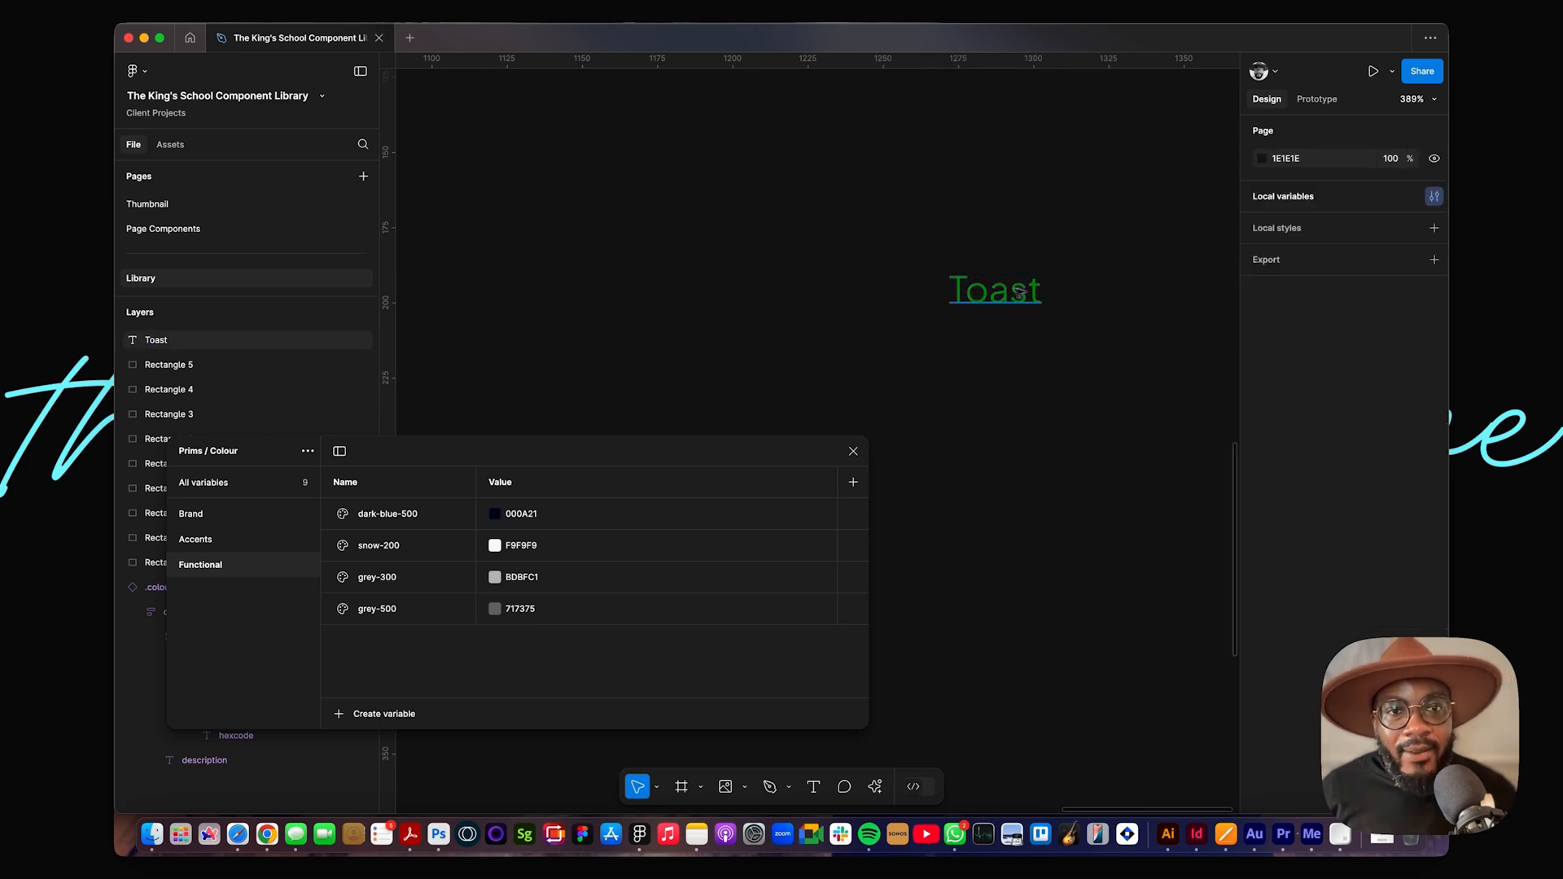
Step: Wrap the Toast text in an auto layout frame and give the frame a white #FFFFFF fill
{"action": "left_click", "coordinate": [997, 293]}
{"action": "key", "text": "shift+a"}
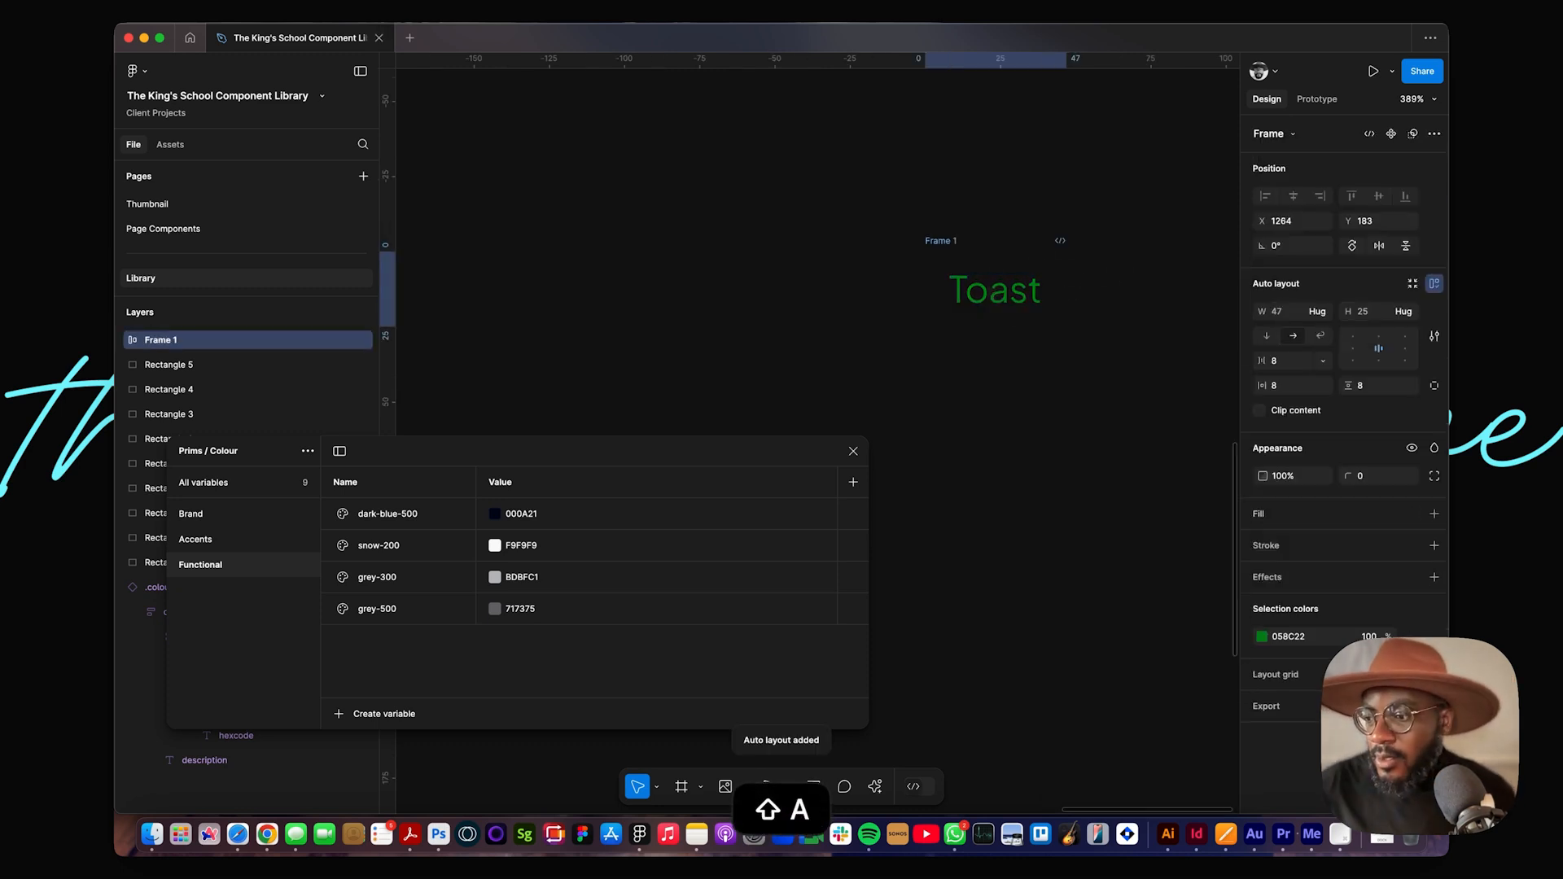
{"action": "scroll", "coordinate": [814, 407], "scroll_direction": "up", "scroll_amount": 3}
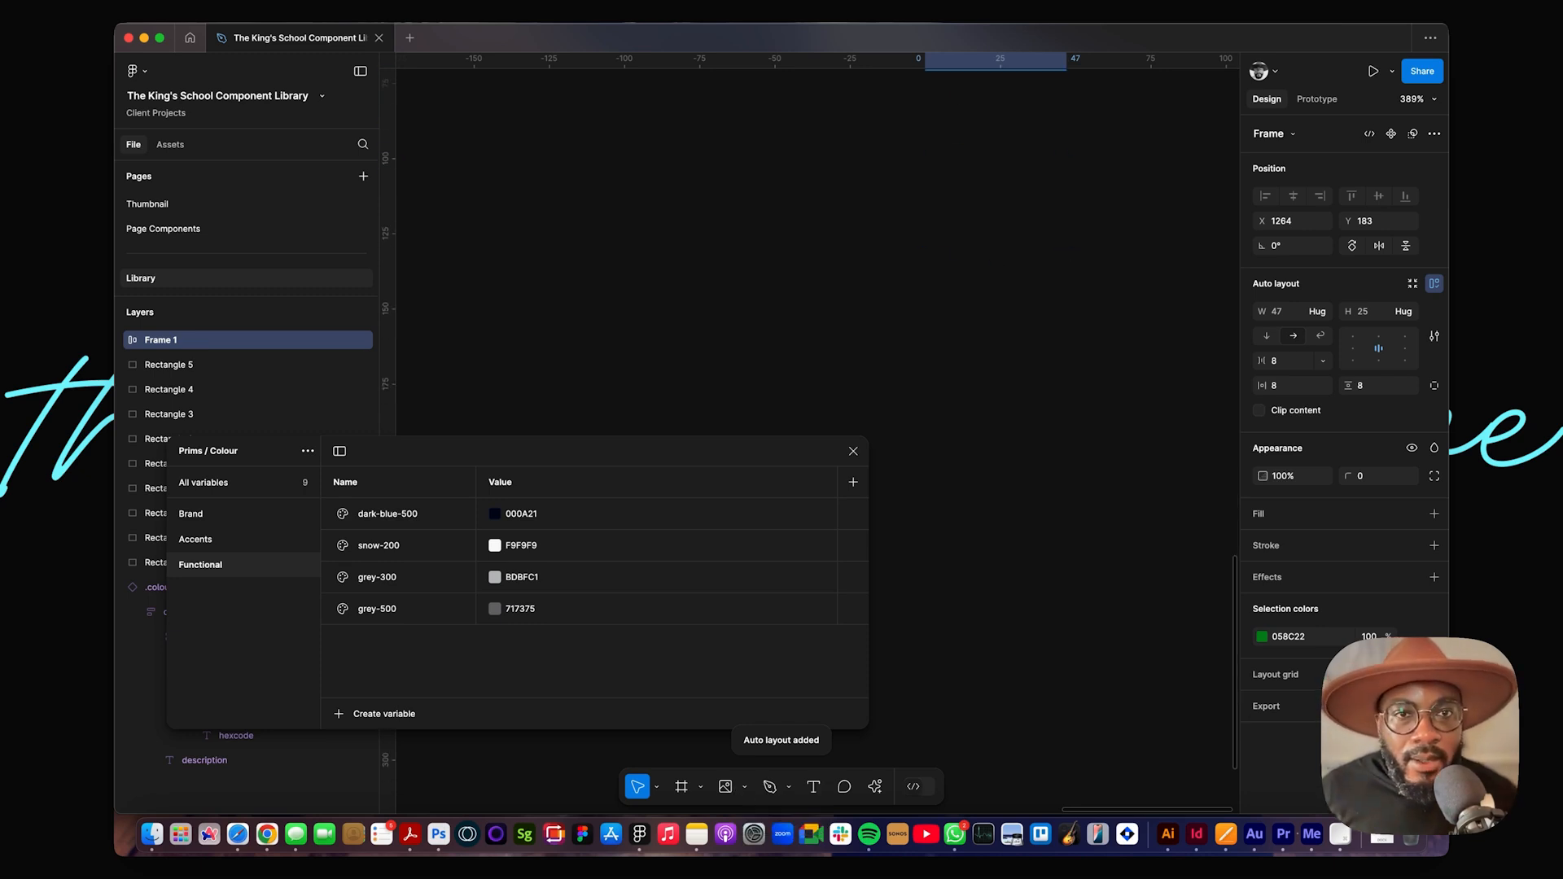
{"action": "scroll", "coordinate": [976, 370], "scroll_direction": "down", "scroll_amount": 2}
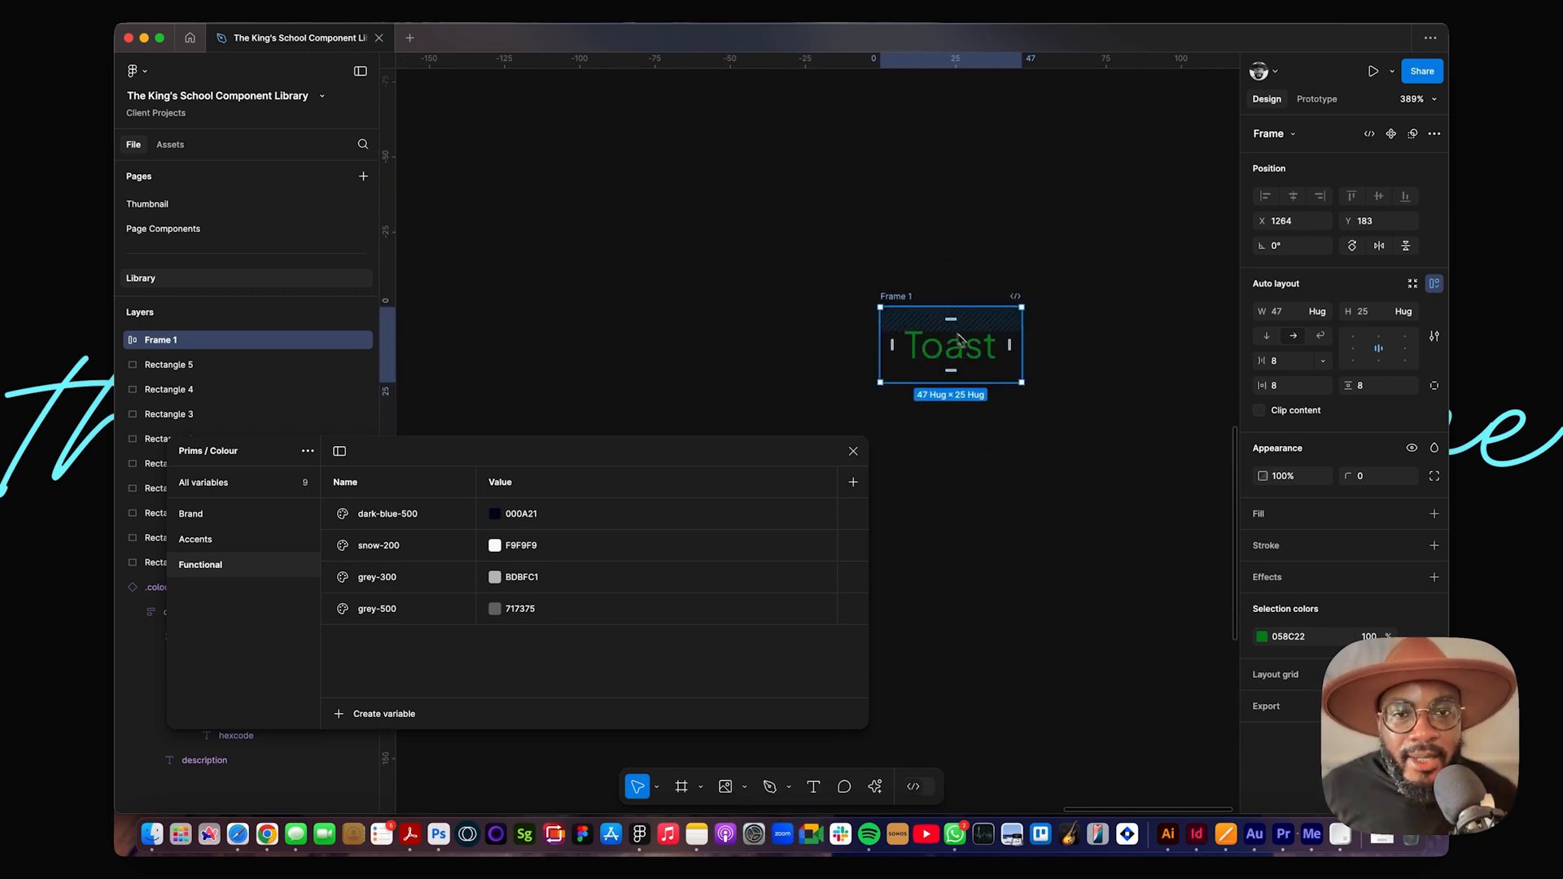
{"action": "scroll", "coordinate": [976, 371], "scroll_direction": "down", "scroll_amount": 2}
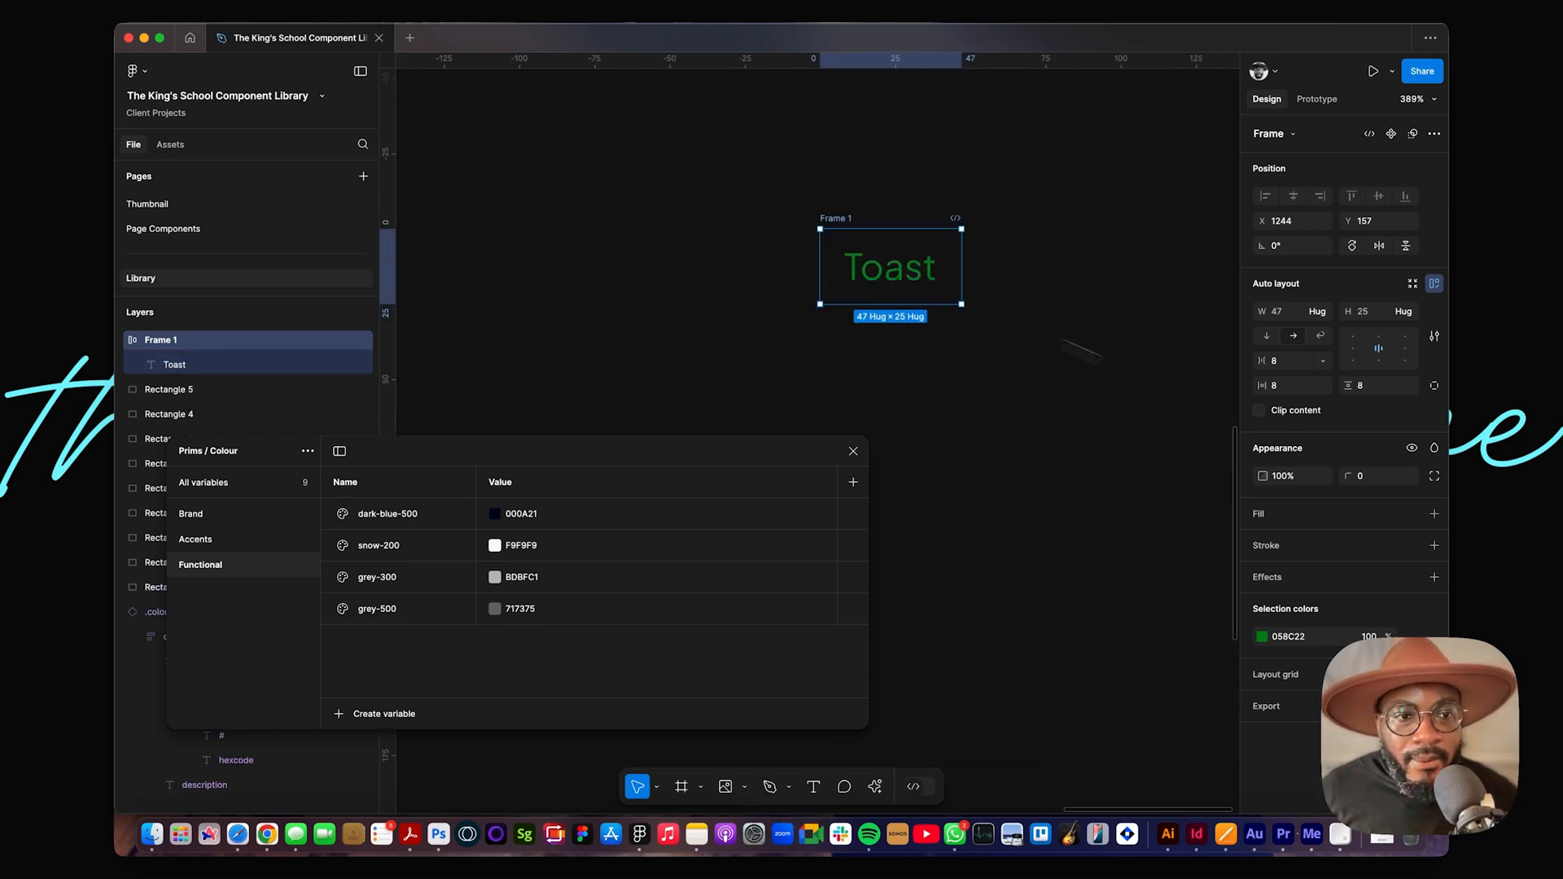
{"action": "left_click", "coordinate": [1434, 513]}
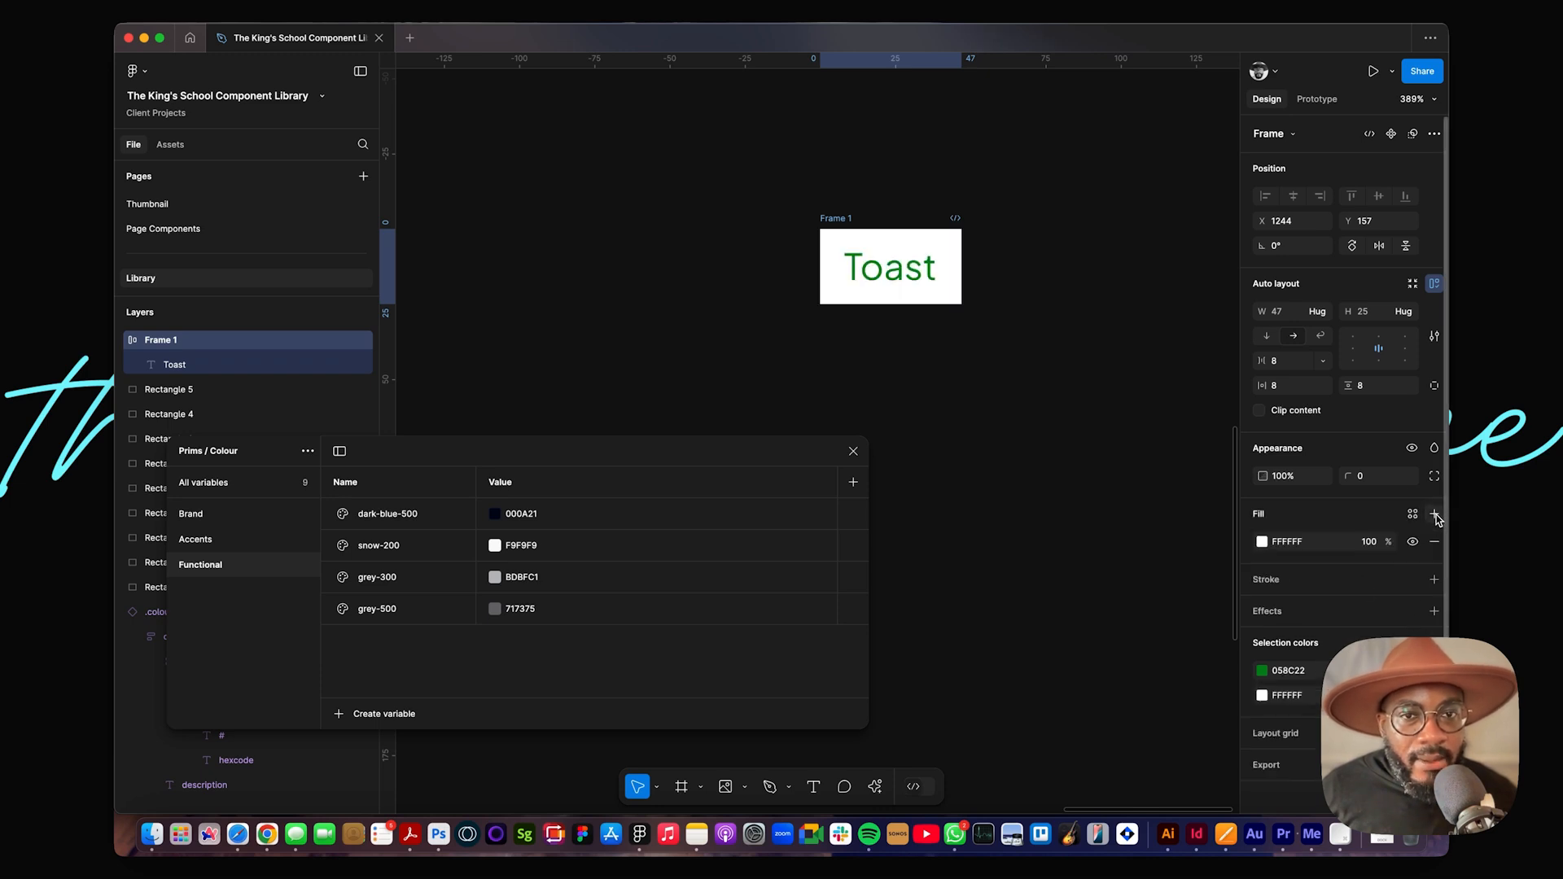
{"action": "left_click", "coordinate": [1262, 670]}
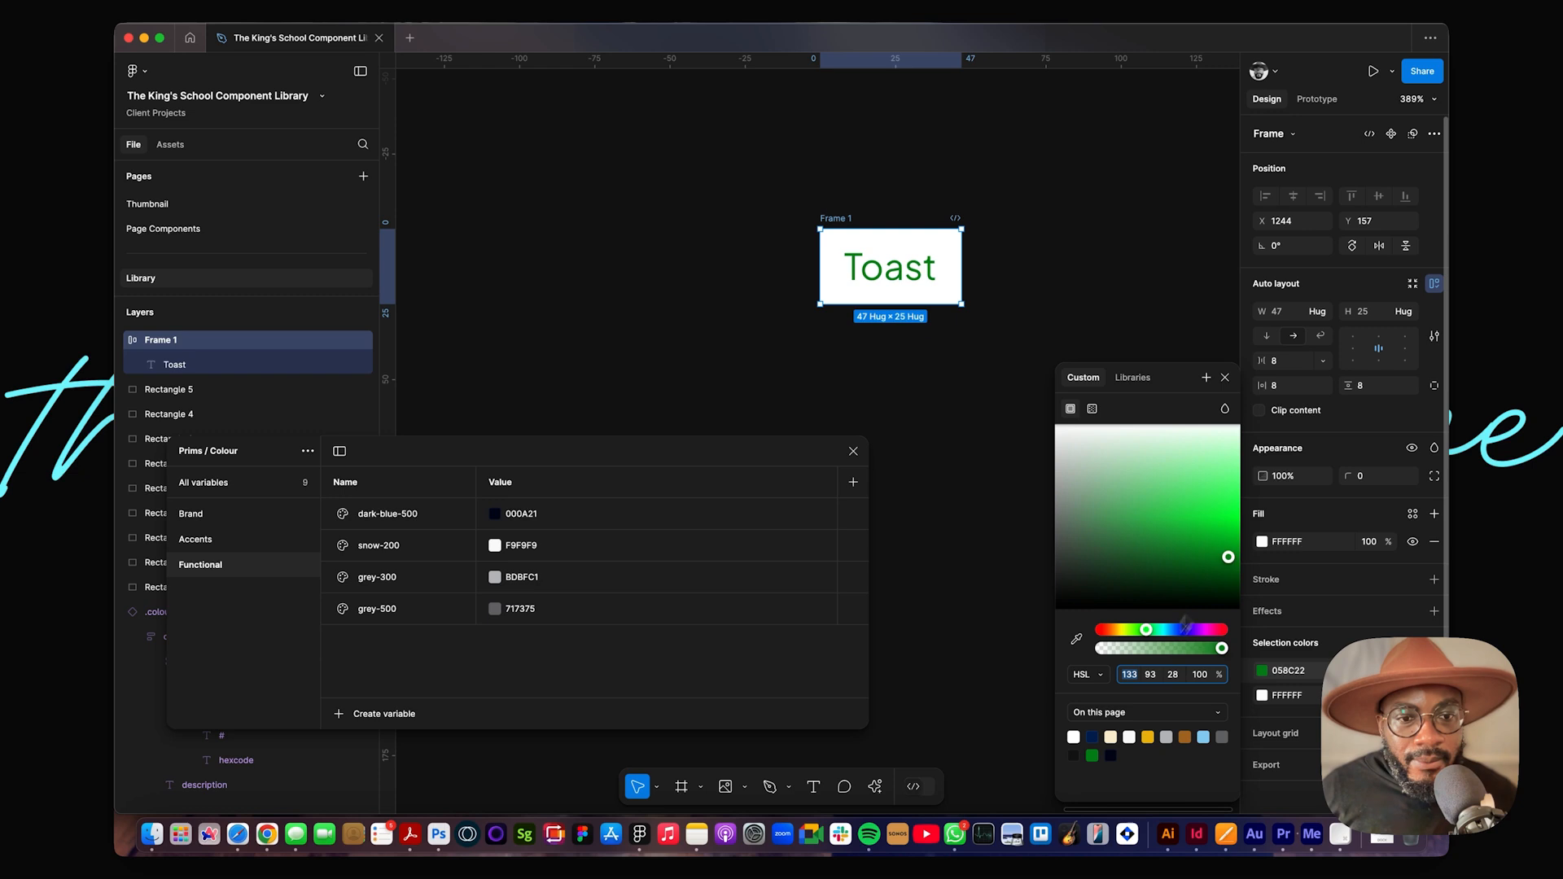
{"action": "left_click", "coordinate": [1099, 754]}
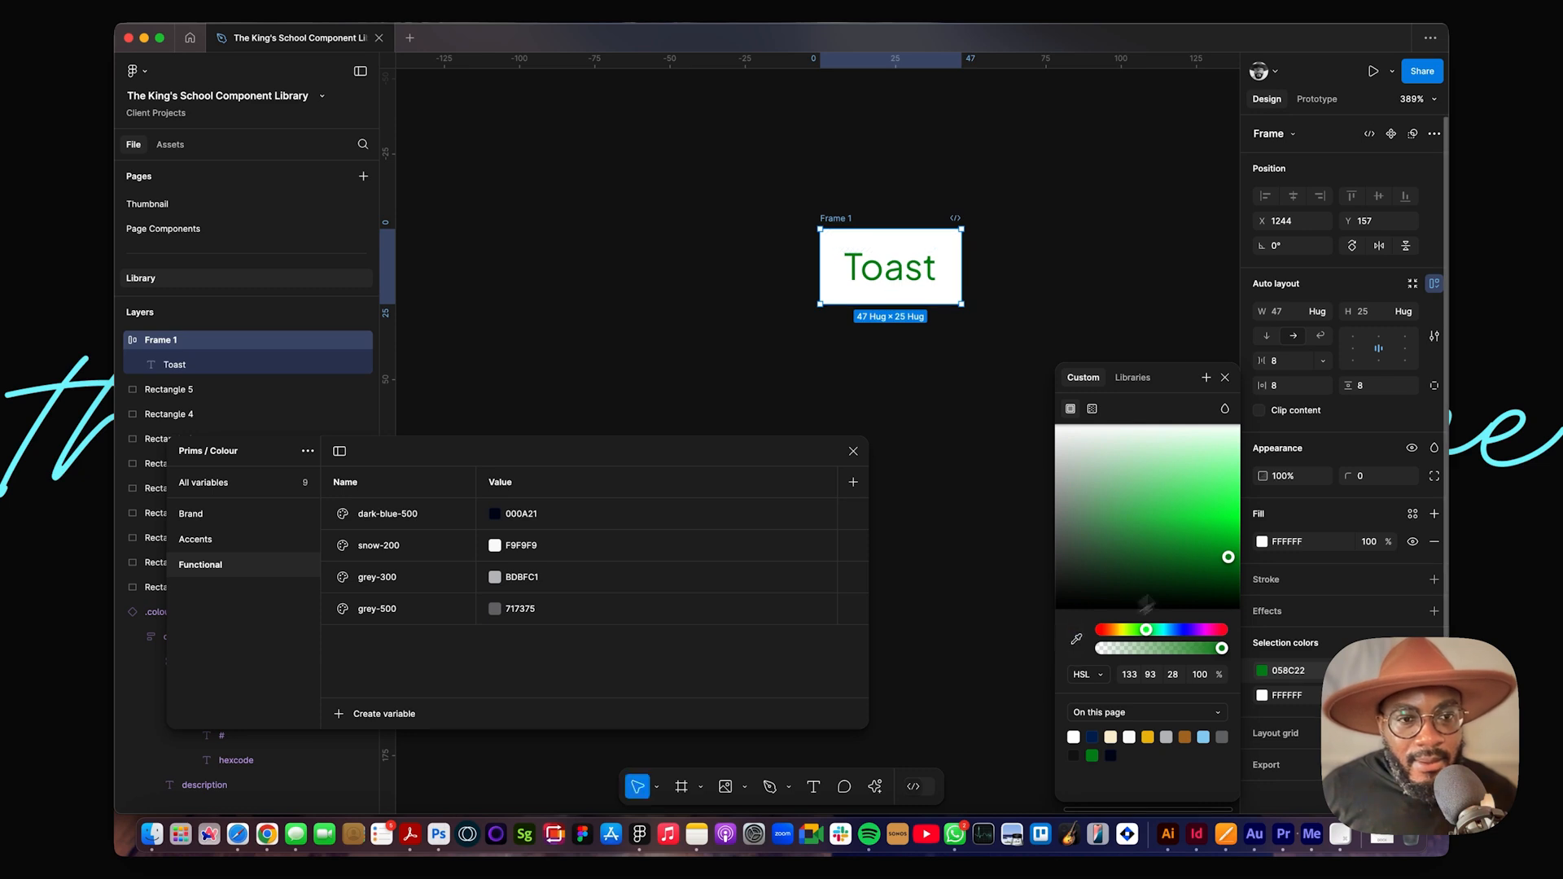
{"action": "left_click", "coordinate": [1056, 283]}
{"action": "left_click", "coordinate": [888, 269]}
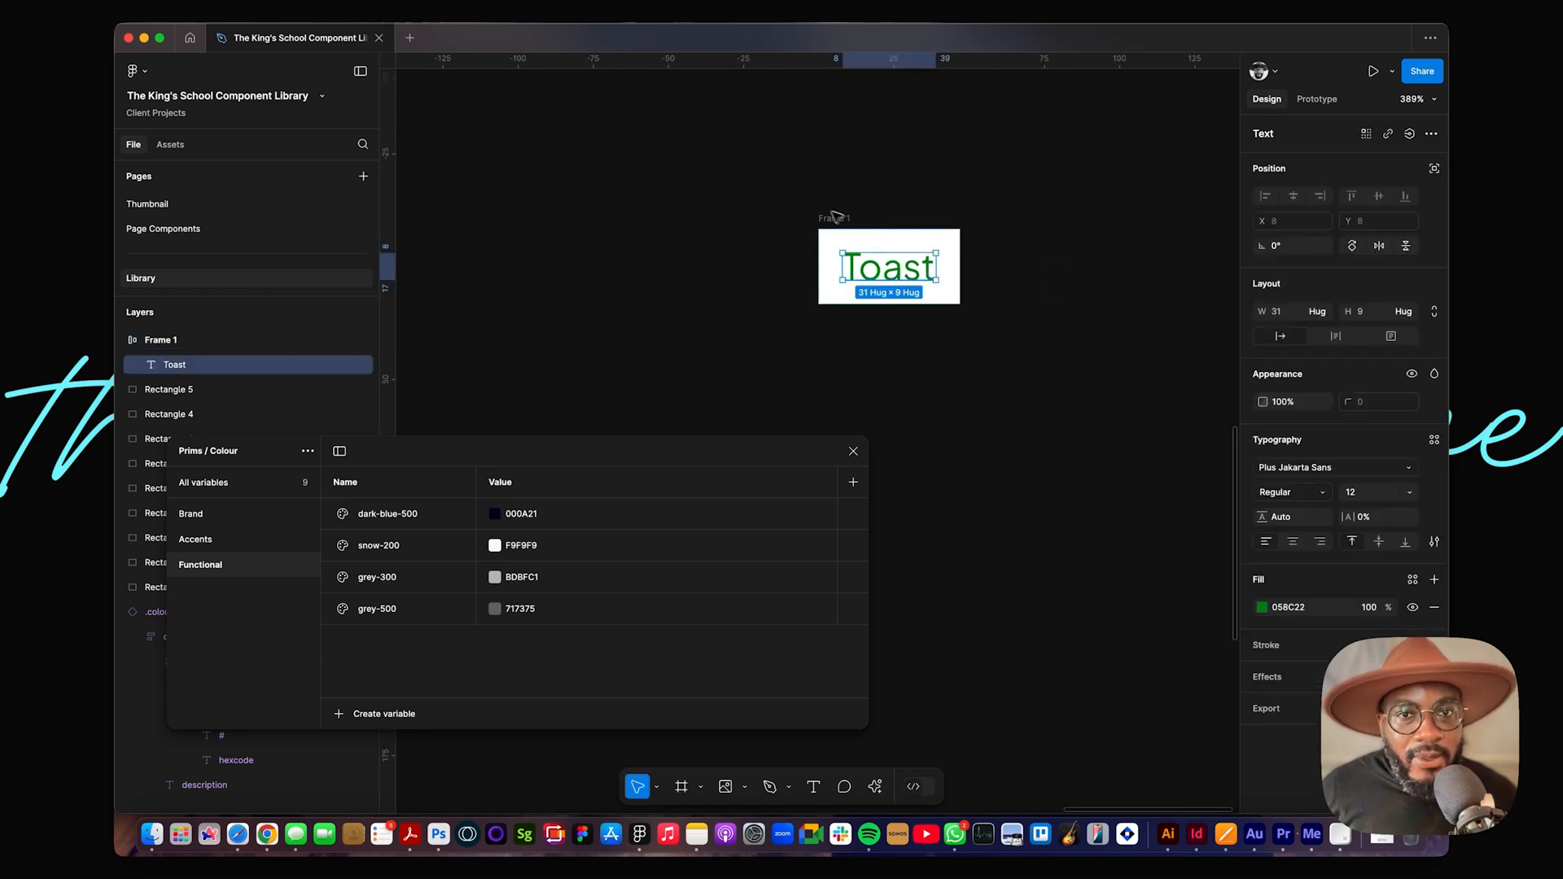
Step: Set the Toast frame's fill to the same green as its text, #058C22
{"action": "left_click", "coordinate": [826, 220]}
{"action": "left_click", "coordinate": [1262, 541]}
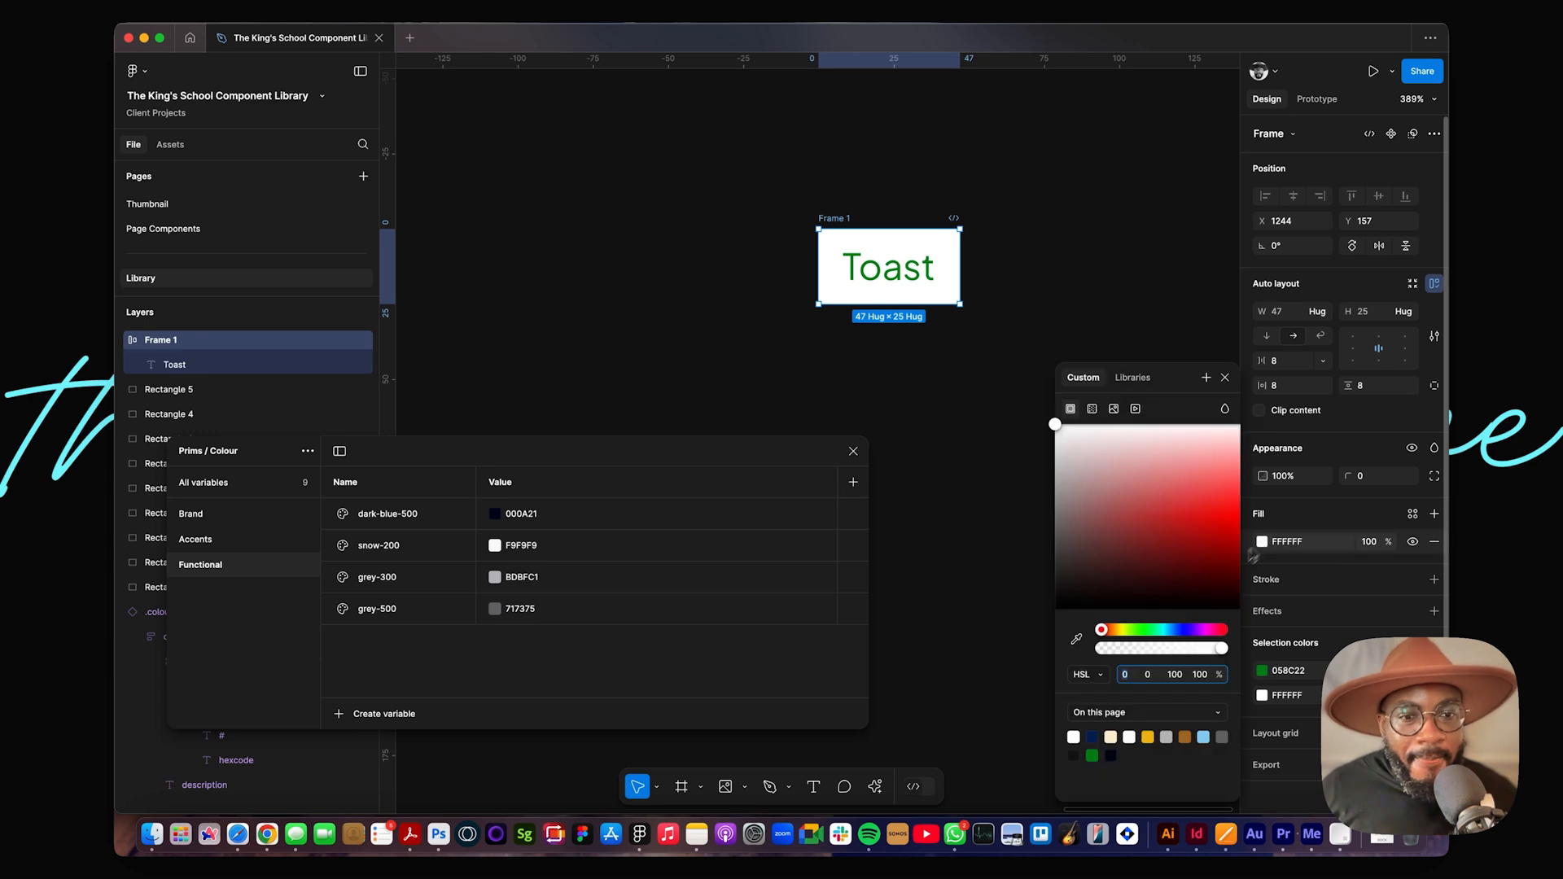
{"action": "left_click", "coordinate": [1093, 756]}
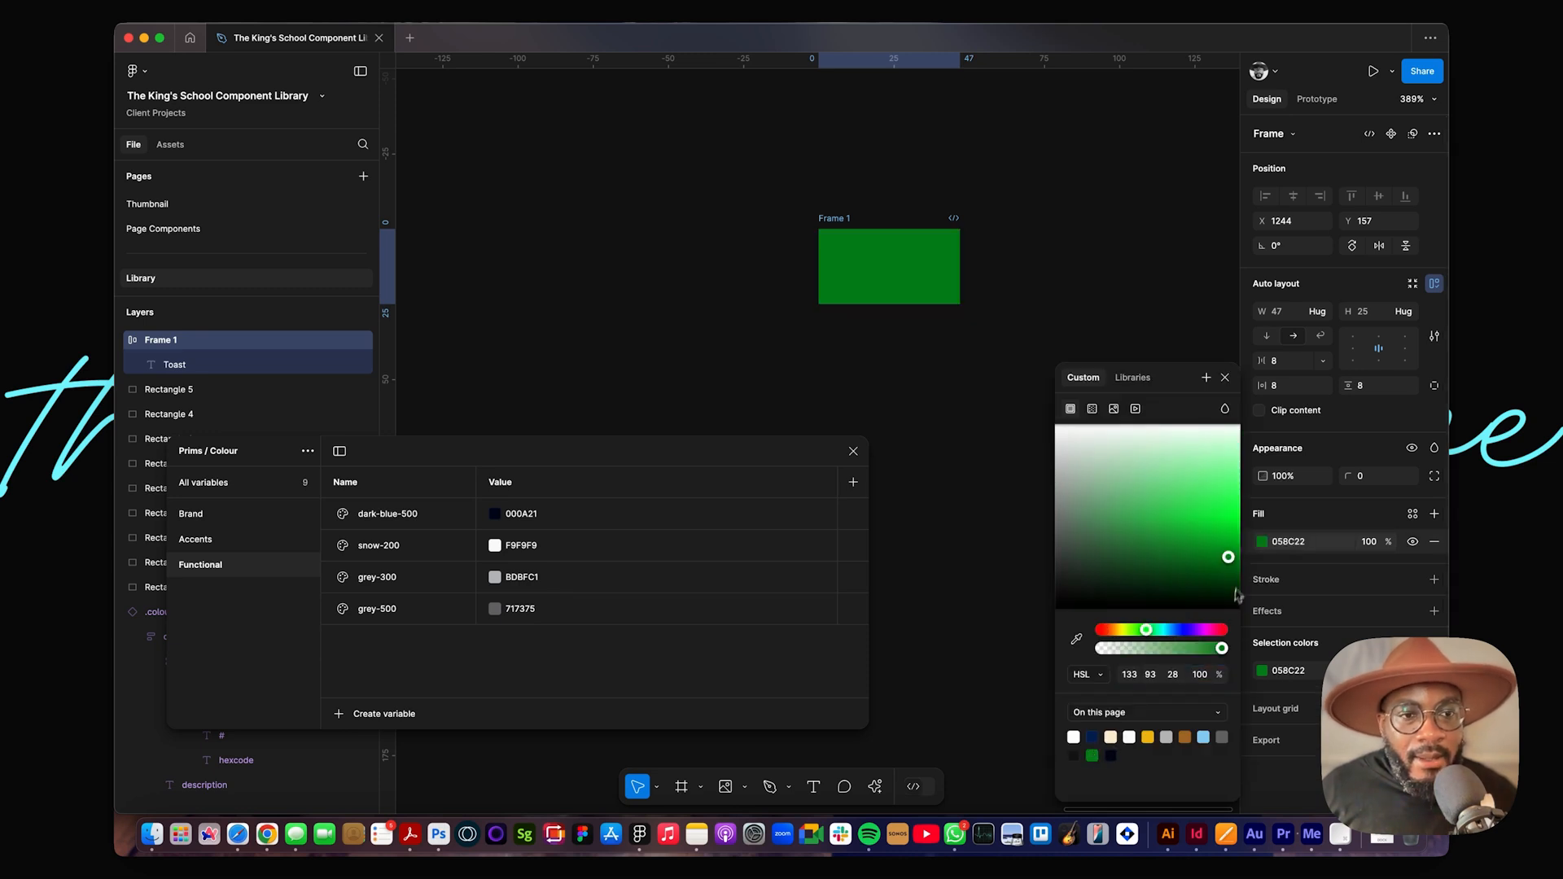
Step: Try reducing the green frame fill's opacity in steps of 10, and restore it to 100%
{"action": "left_click", "coordinate": [1199, 674]}
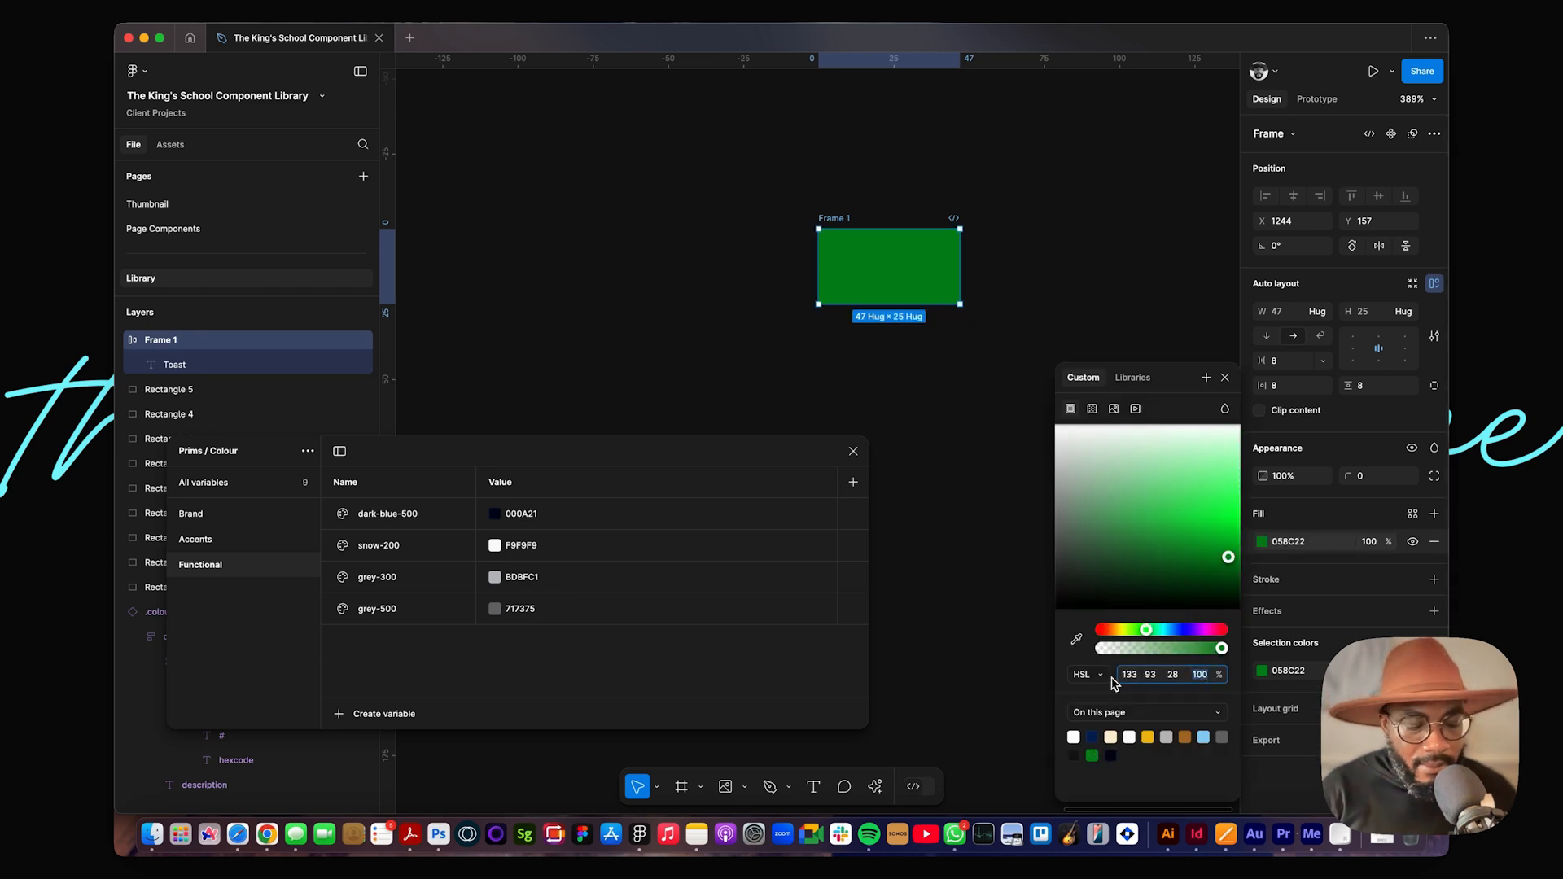
{"action": "key", "text": "shift+Down"}
{"action": "key", "text": "shift+Down"}
{"action": "key", "text": "shift+Down"}
{"action": "key", "text": "shift+Down"}
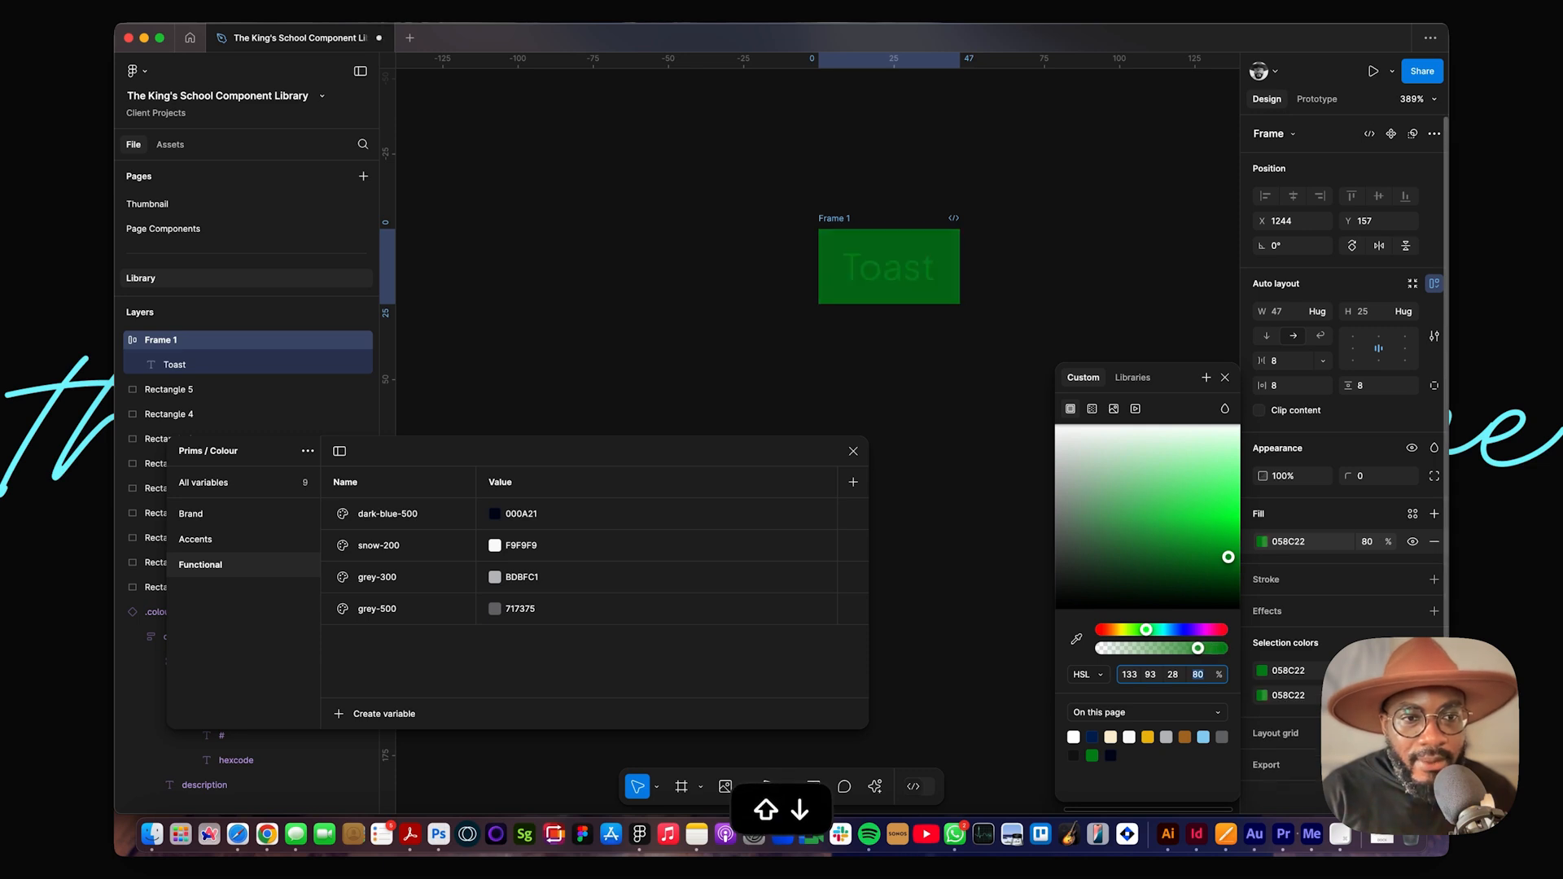
{"action": "key", "text": "shift+Up"}
{"action": "key", "text": "shift+Up"}
{"action": "key", "text": "shift+Up"}
{"action": "key", "text": "shift+Up"}
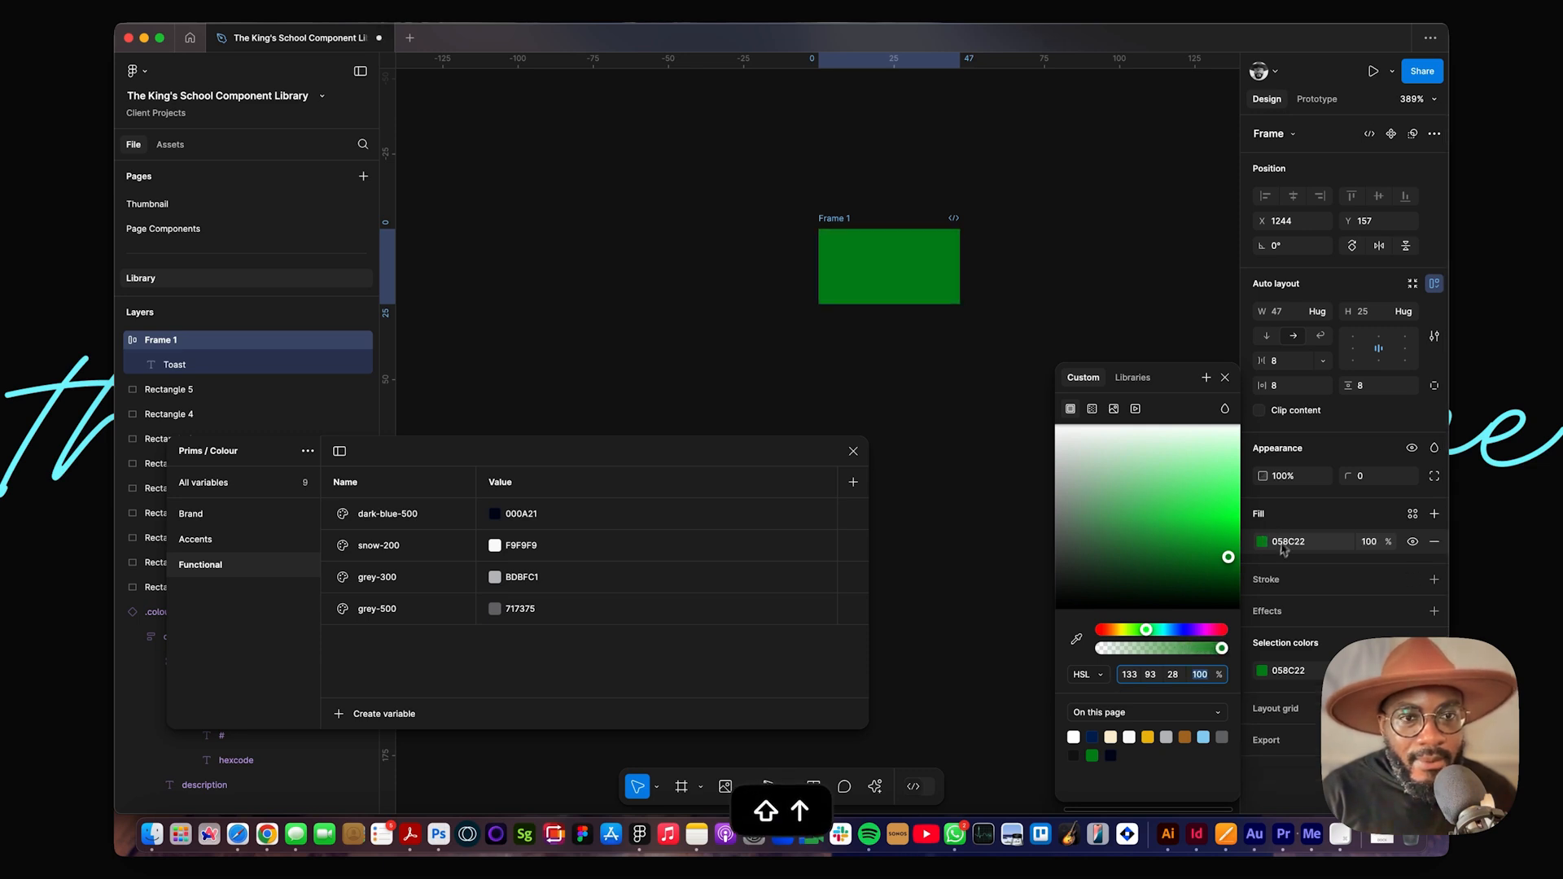
Step: Lighten the Toast frame's fill to the pale green #BFFECD and select the Toast text inside it
{"action": "left_click", "coordinate": [1227, 480]}
{"action": "left_click_drag", "start_coordinate": [1229, 481], "coordinate": [1233, 448]}
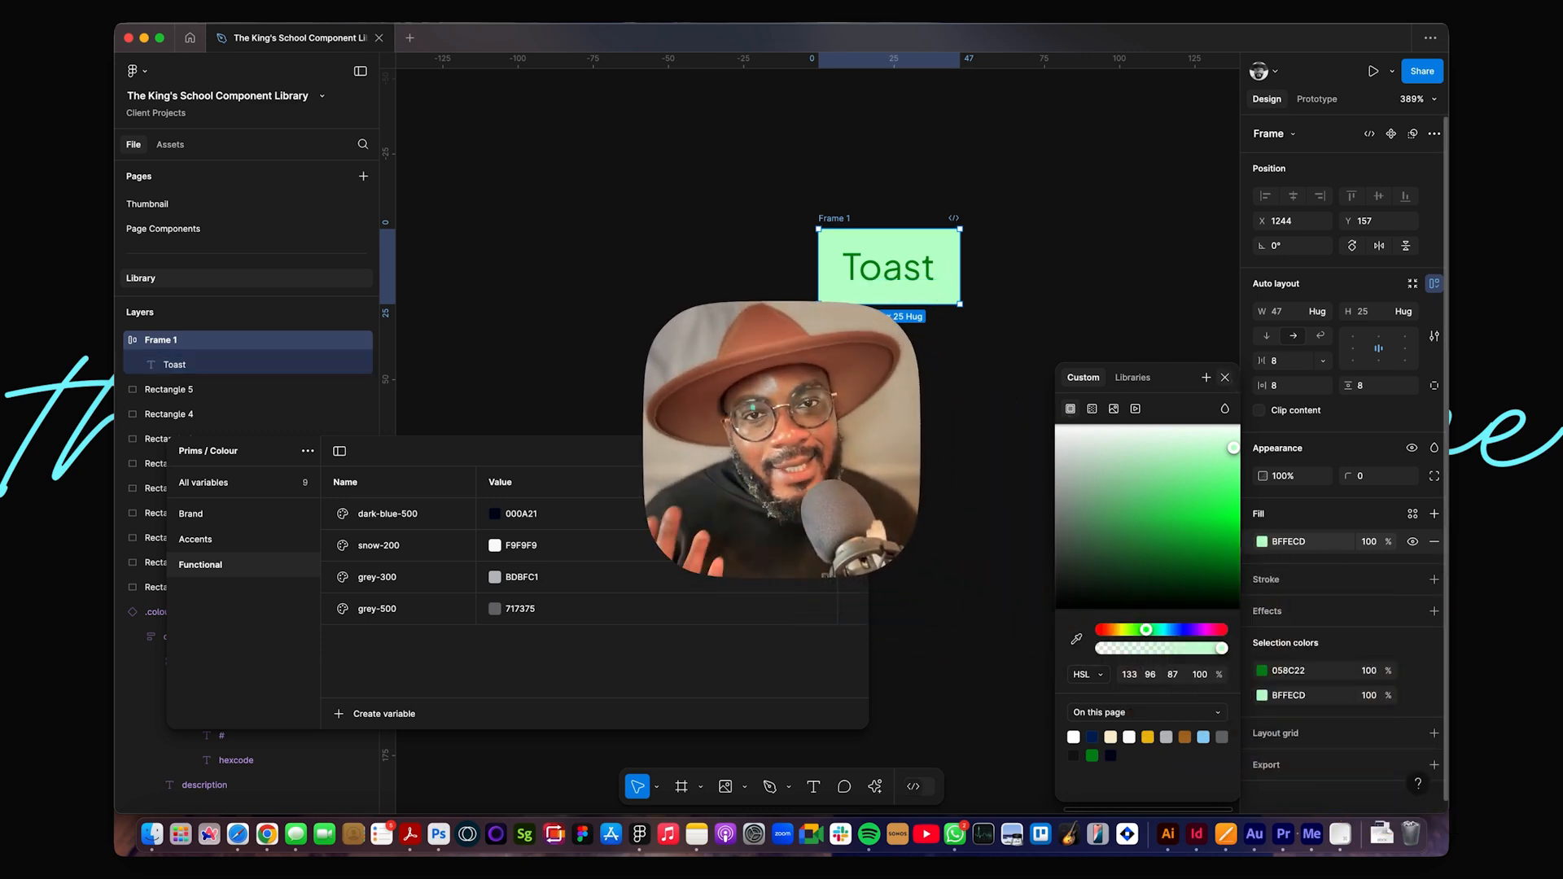
{"action": "key", "text": "Escape"}
{"action": "left_click_drag", "start_coordinate": [1056, 214], "coordinate": [891, 305]}
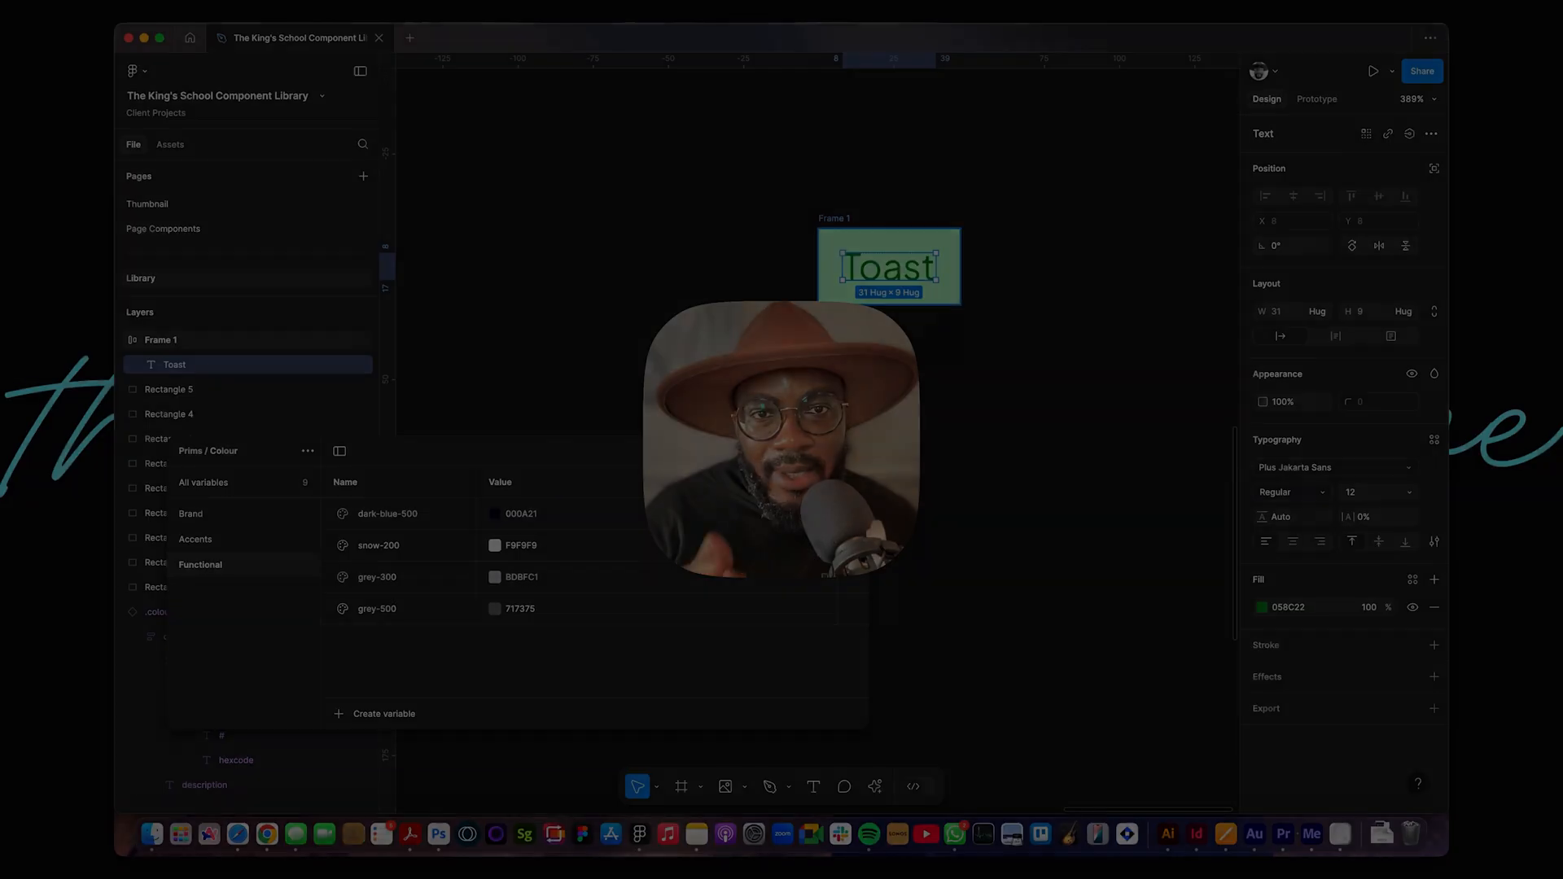